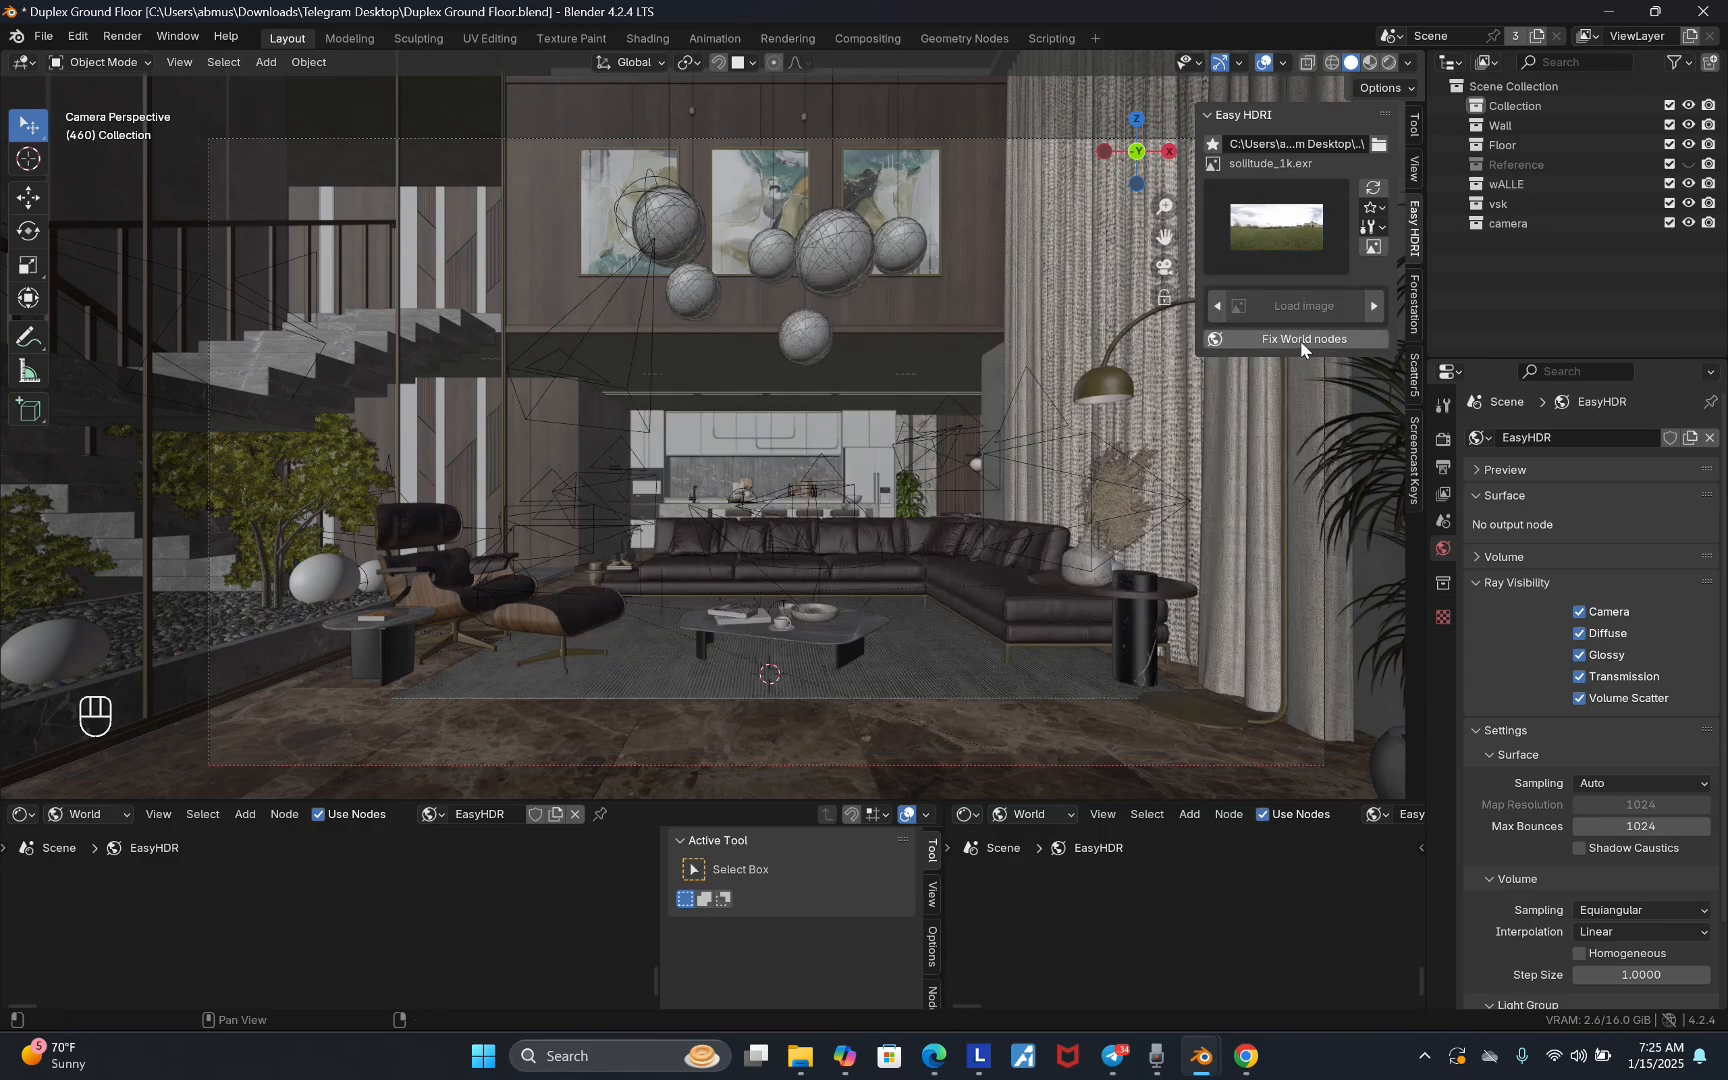
- Fix the world nodes with Easy HDRI and give the node editors more height
{"action": "left_click", "coordinate": [1300, 340]}
{"action": "scroll", "coordinate": [547, 902], "scroll_direction": "down", "scroll_amount": 1}
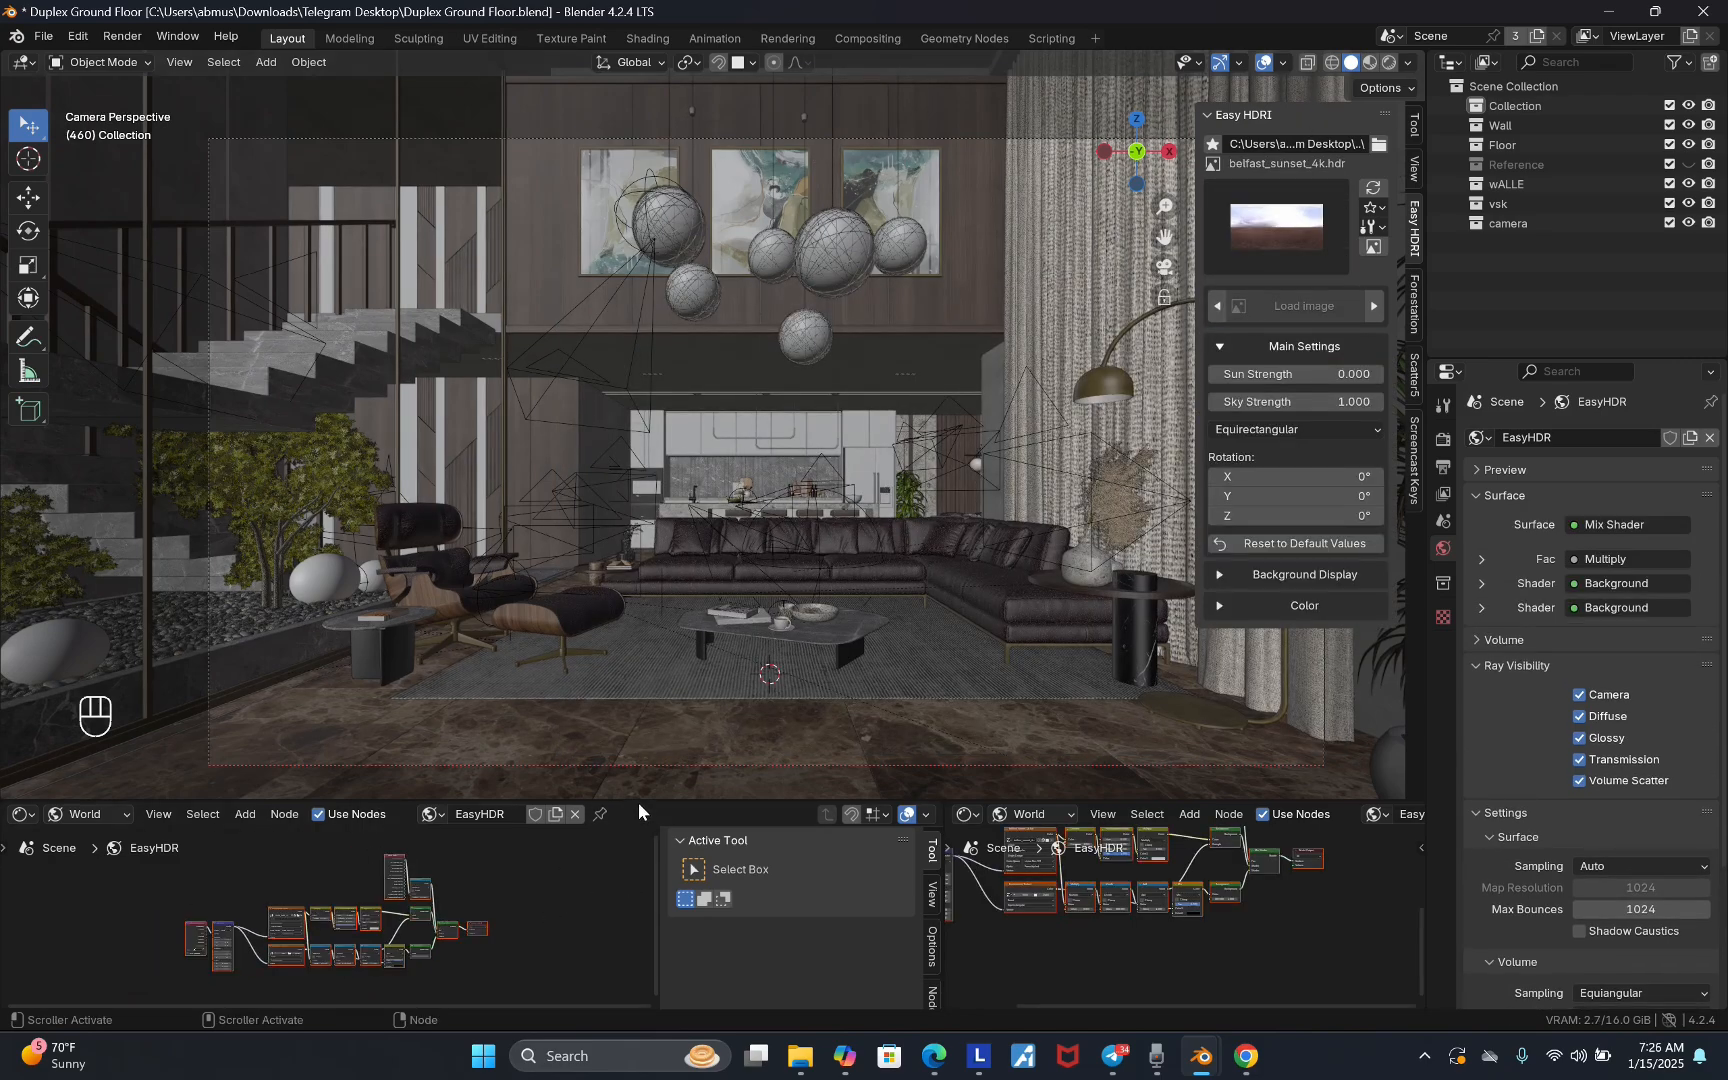
{"action": "left_click_drag", "start_coordinate": [639, 802], "coordinate": [640, 748]}
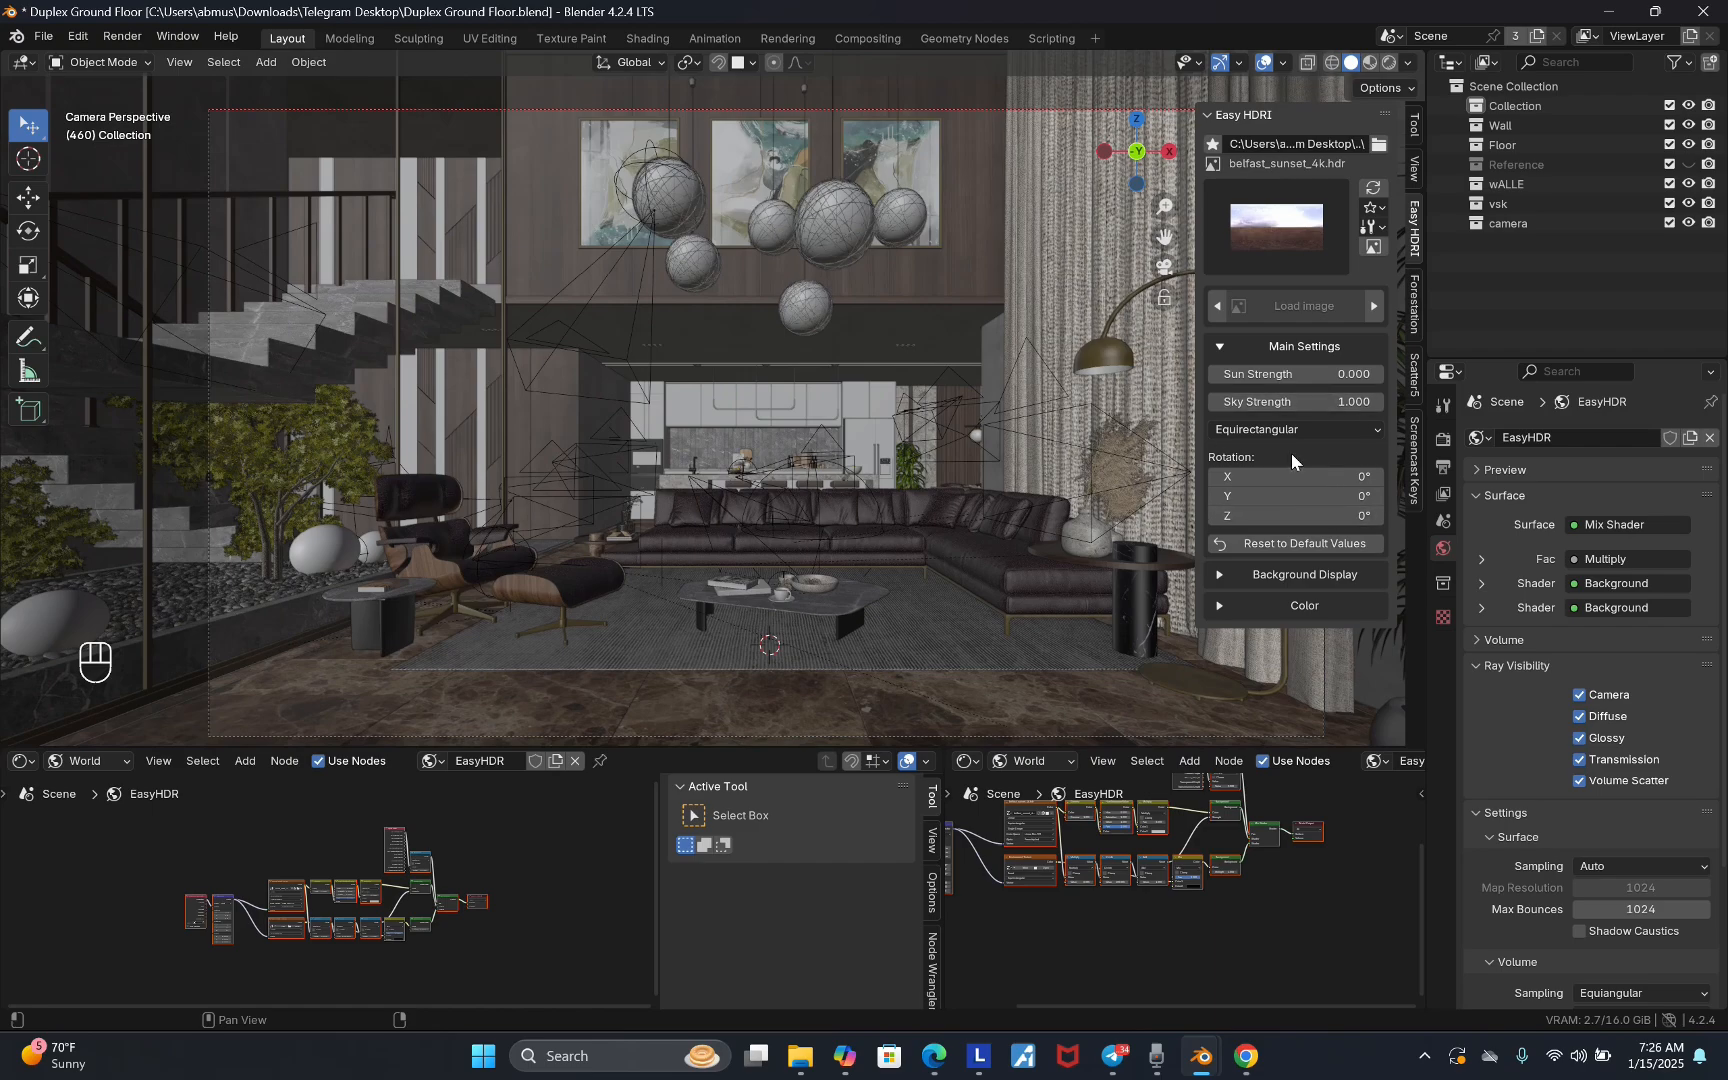
- Examine the Easy HDRI background display and color settings without changing them
{"action": "left_click", "coordinate": [1228, 575]}
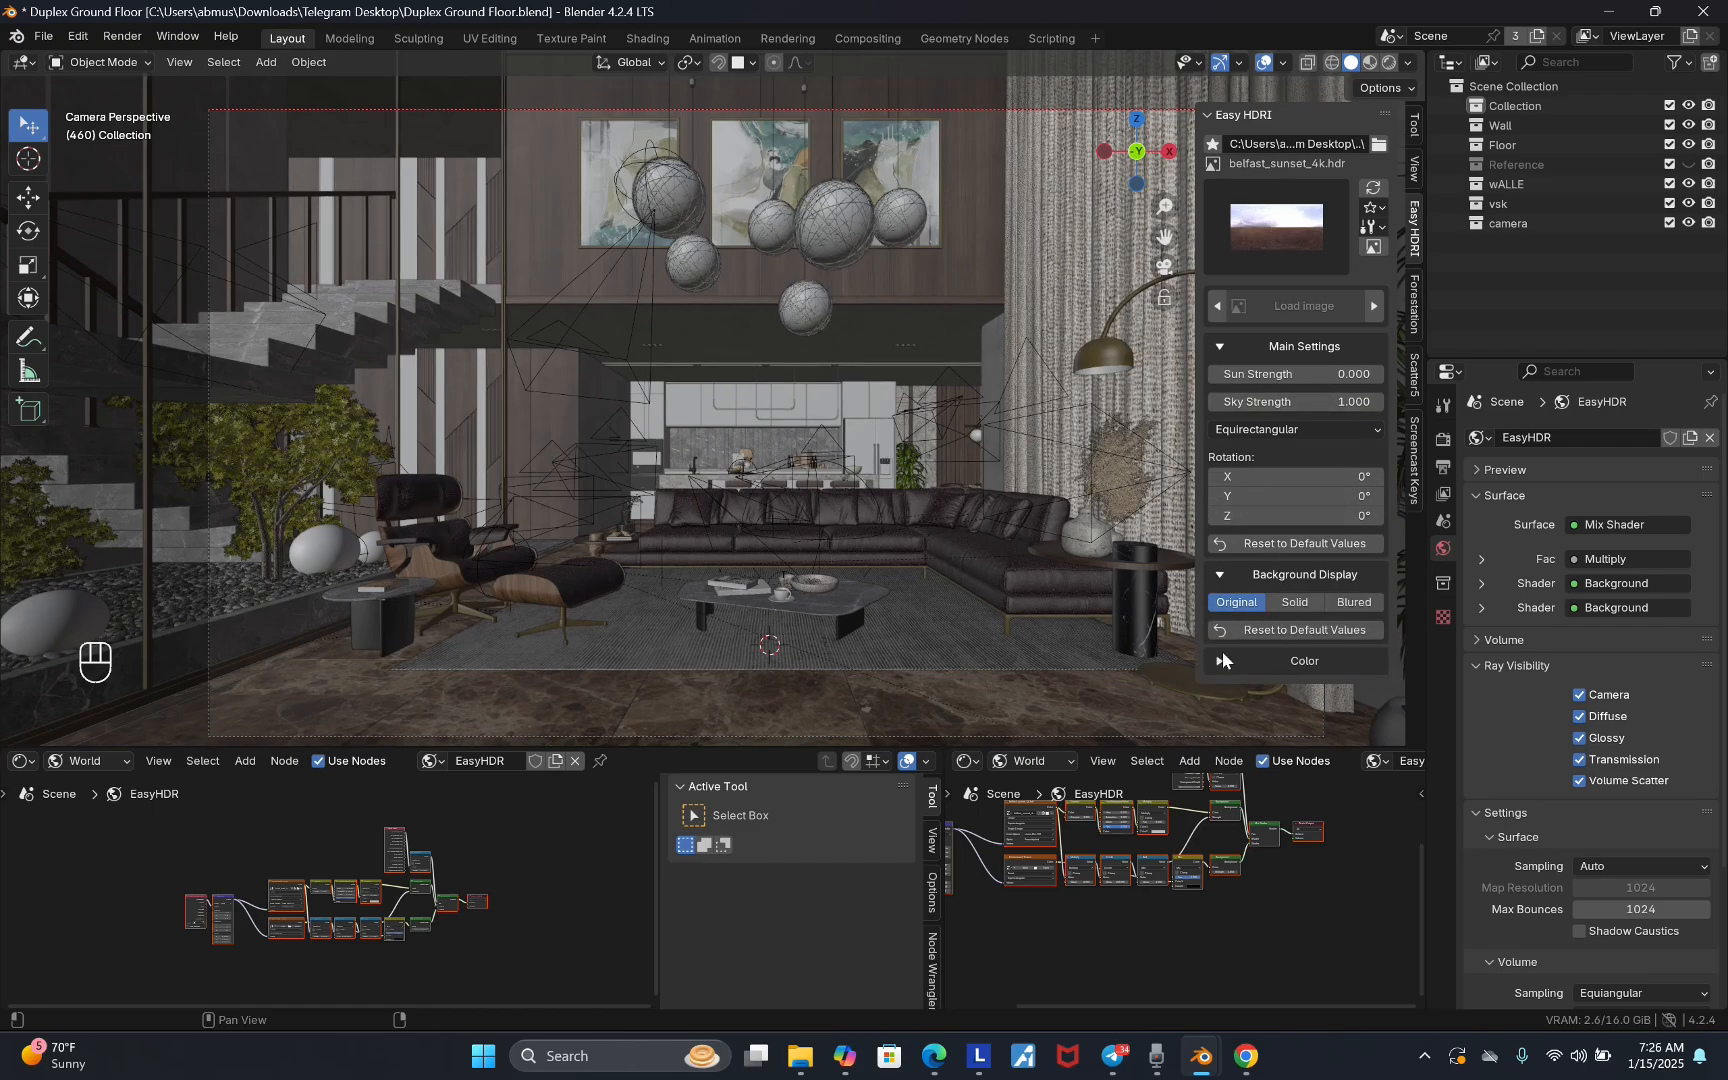
{"action": "left_click", "coordinate": [1295, 661]}
{"action": "scroll", "coordinate": [1295, 660], "scroll_direction": "down", "scroll_amount": 2}
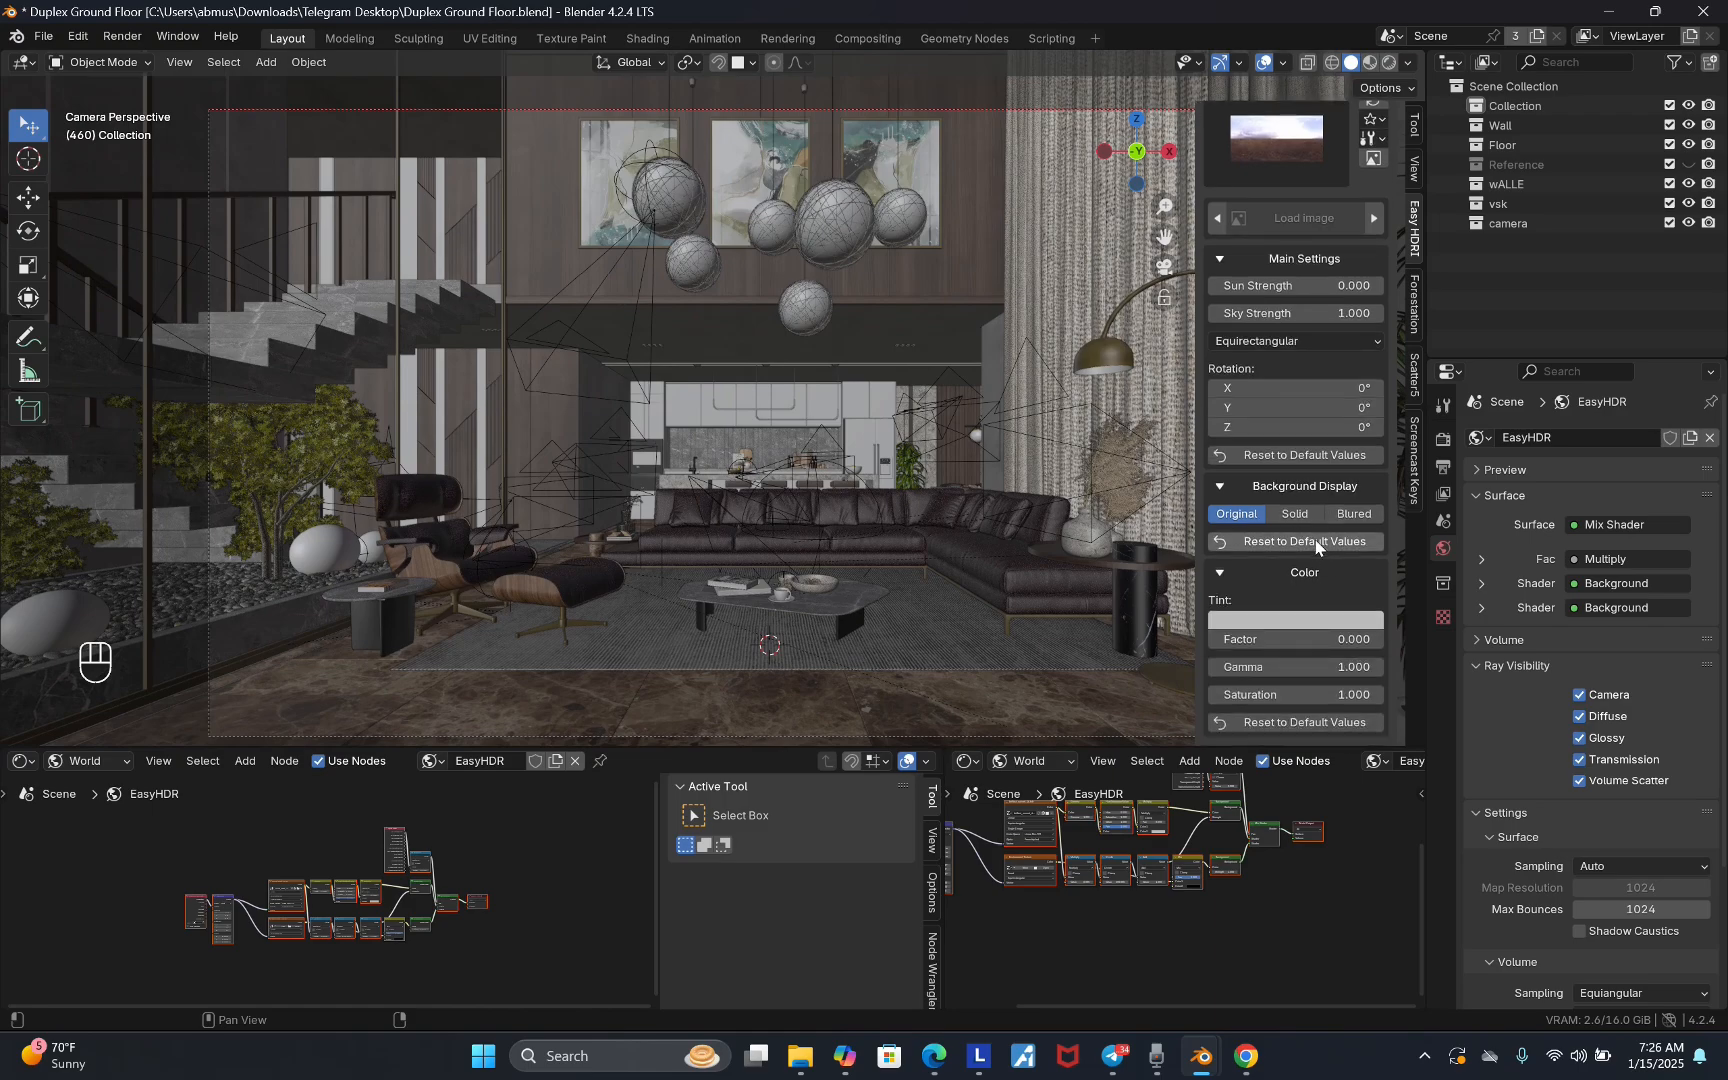
{"action": "left_click", "coordinate": [1219, 578]}
{"action": "left_click", "coordinate": [1224, 577]}
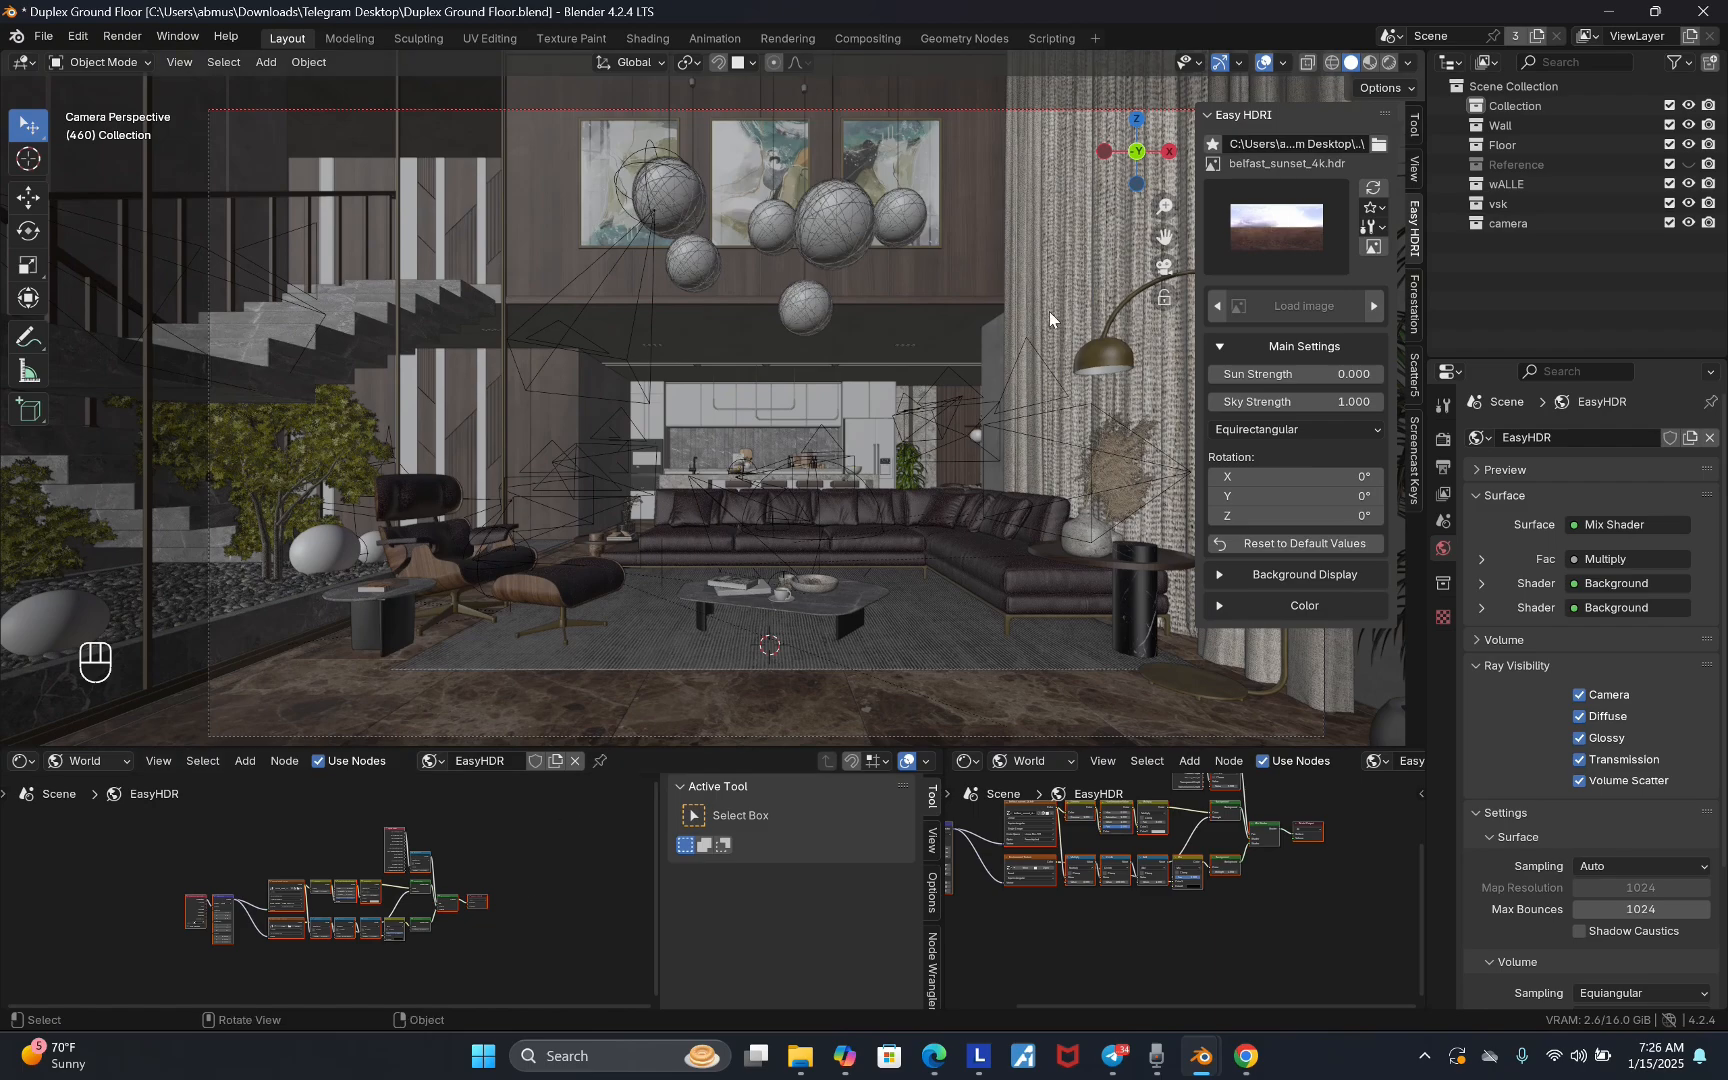
- Hide the viewport sidebar, enlarge the viewport and display the living room in rendered shading
{"action": "key", "text": "n"}
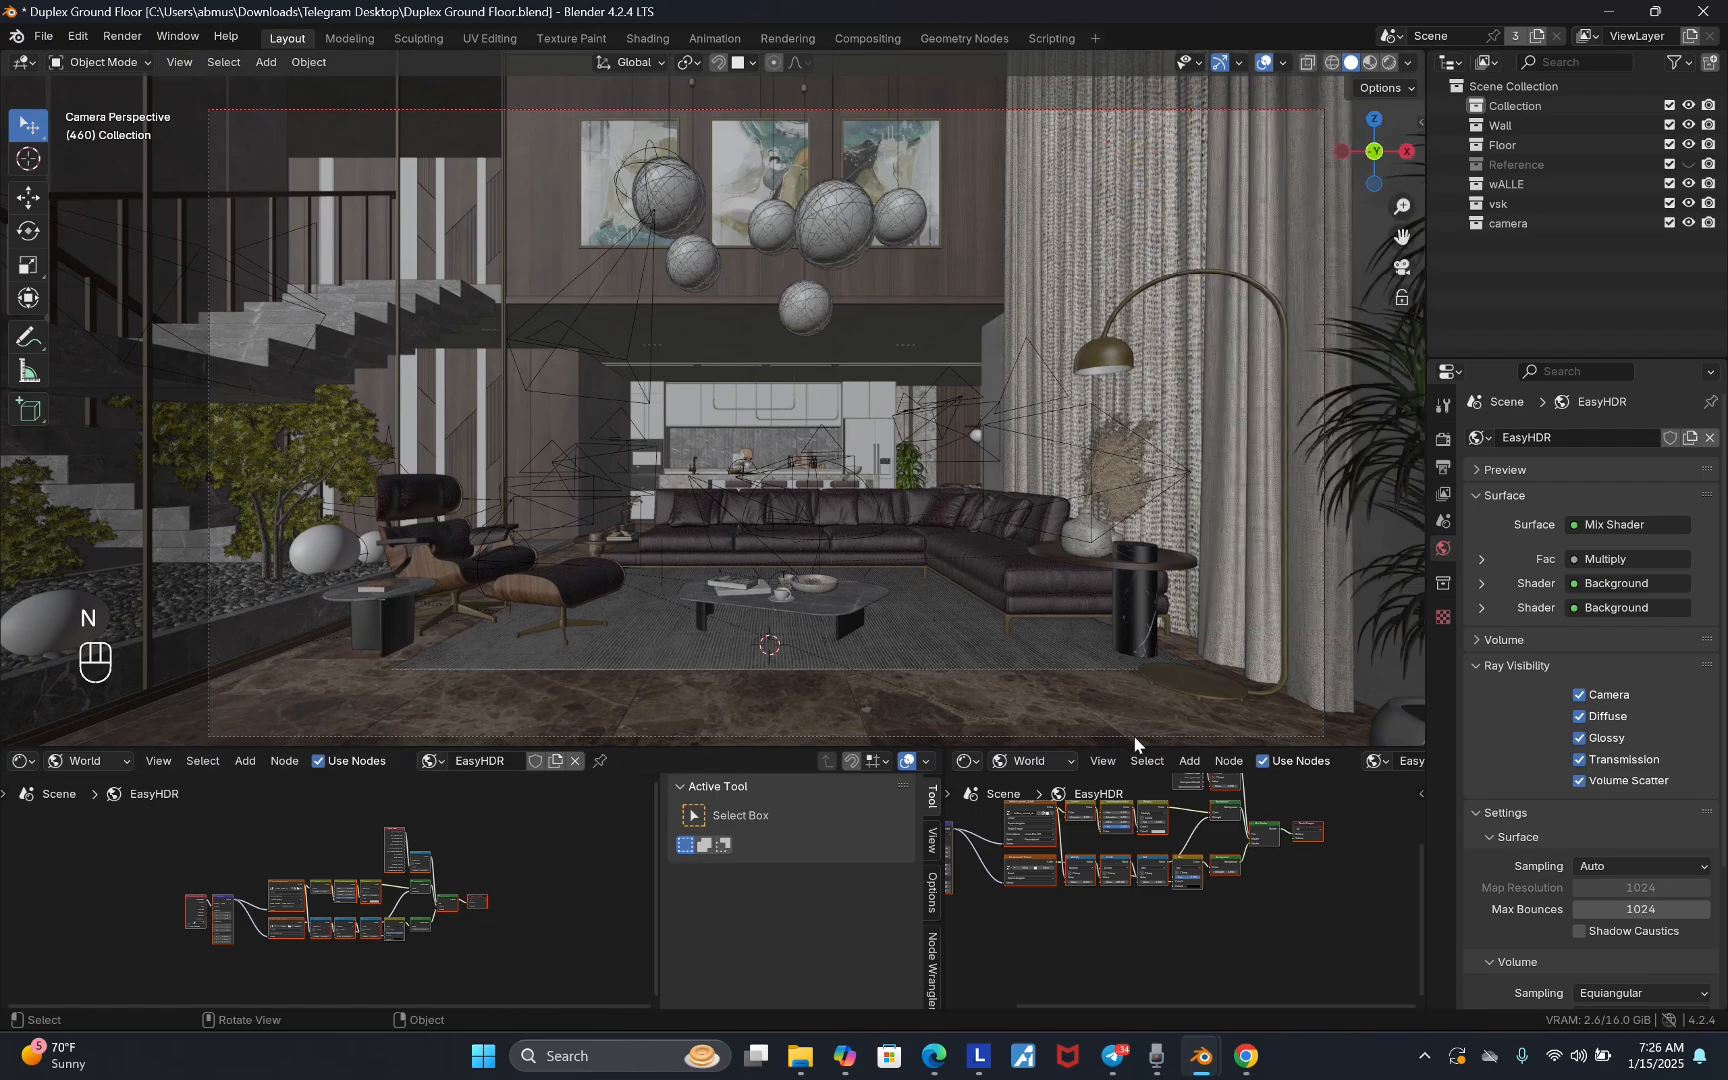
{"action": "left_click_drag", "start_coordinate": [1133, 746], "coordinate": [1131, 806]}
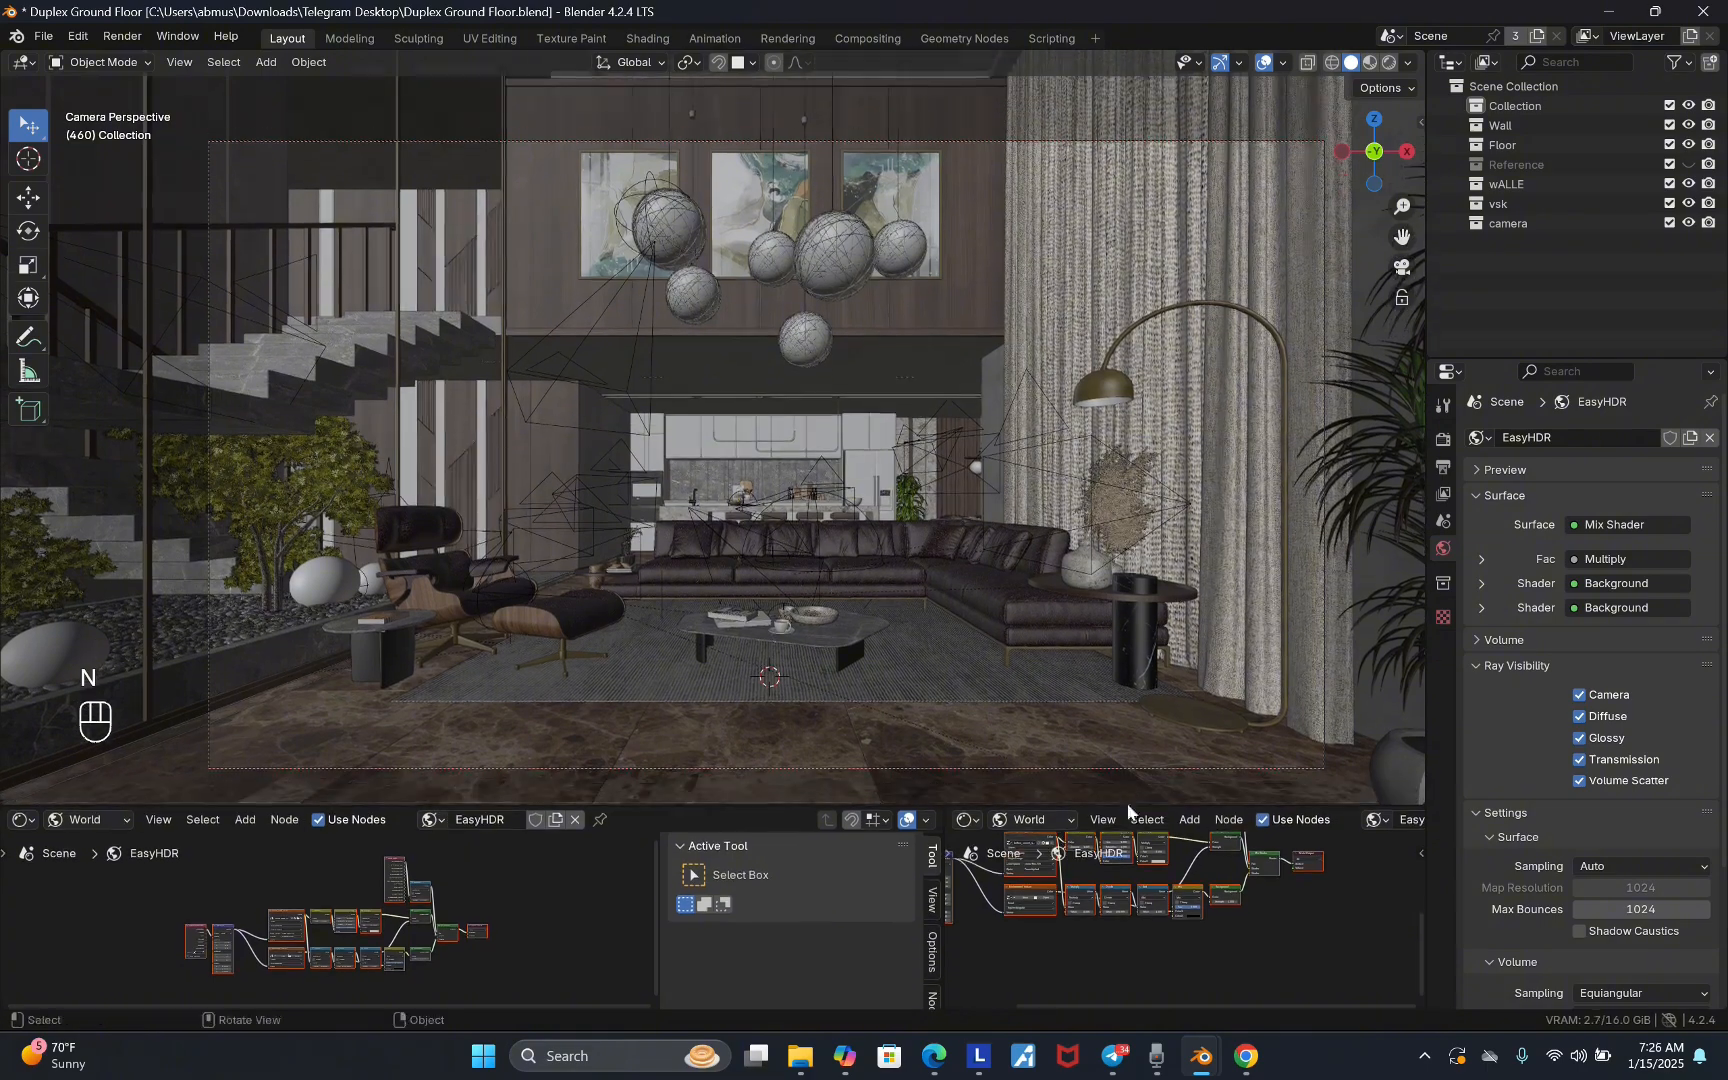
{"action": "left_click", "coordinate": [1390, 62]}
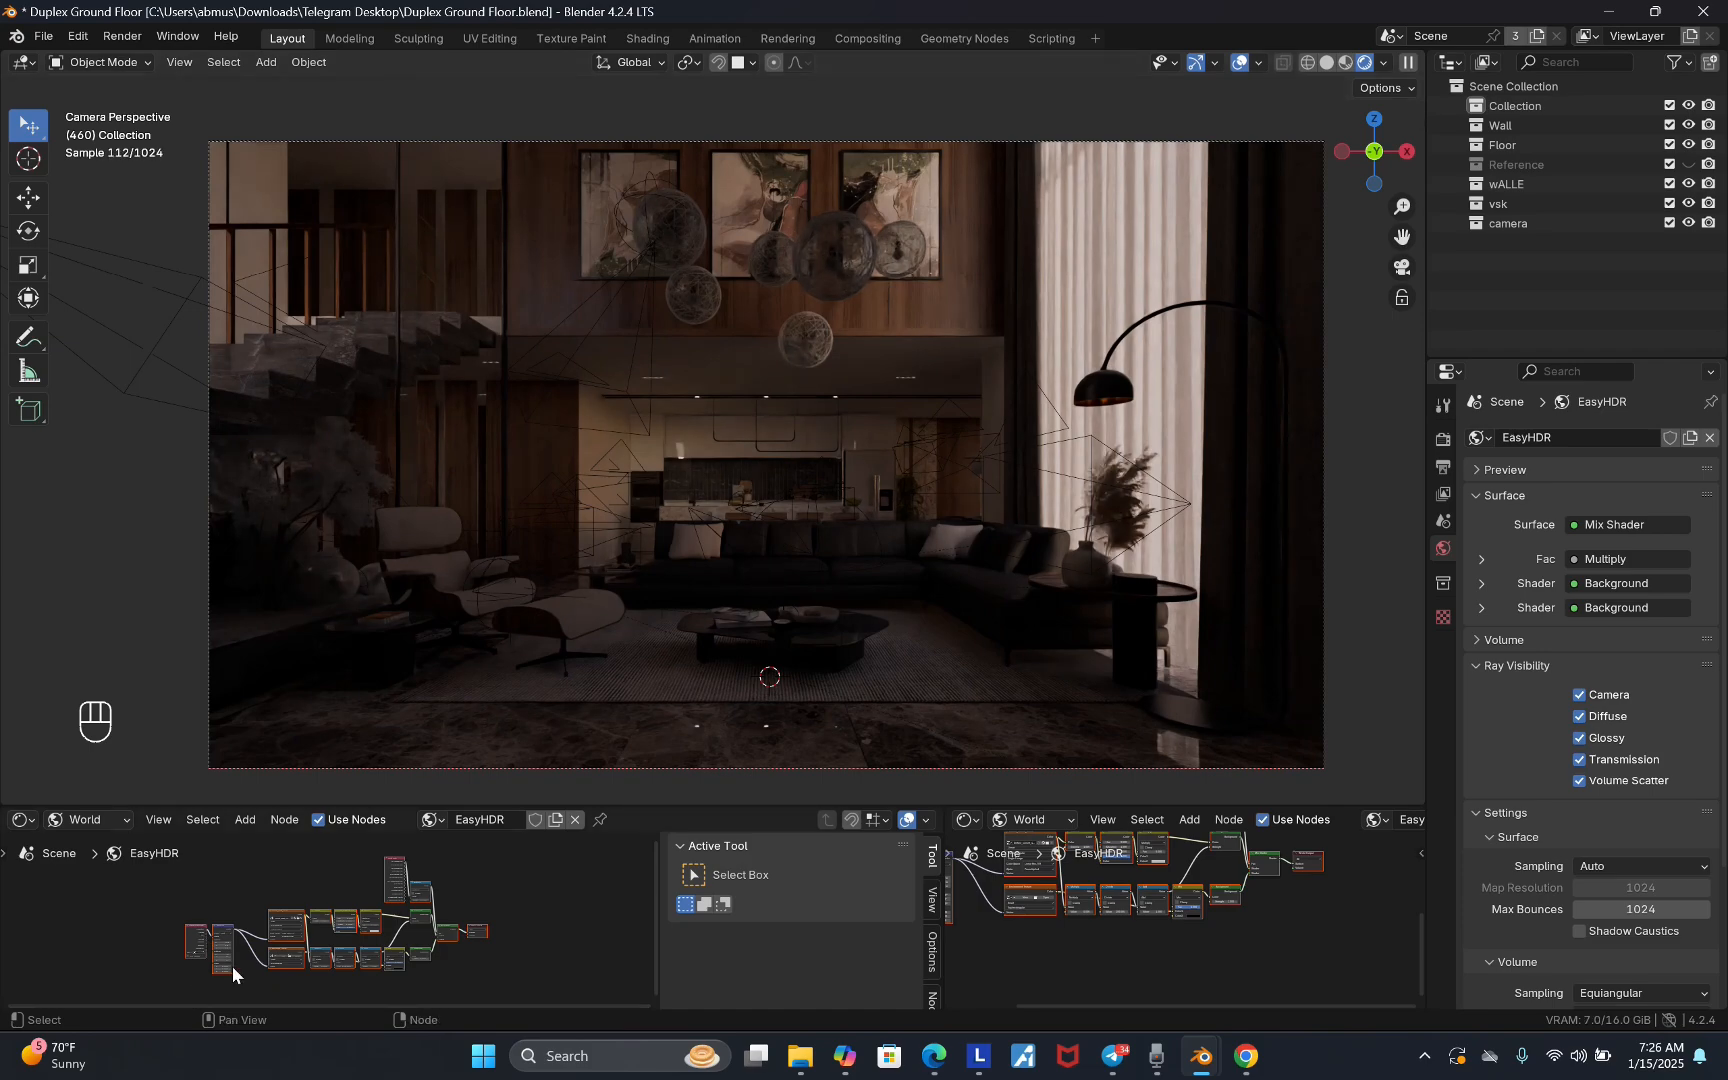
- Enlarge the node editors and try rotating the environment about Z in the world's Mapping node
{"action": "left_click_drag", "start_coordinate": [454, 808], "coordinate": [463, 727]}
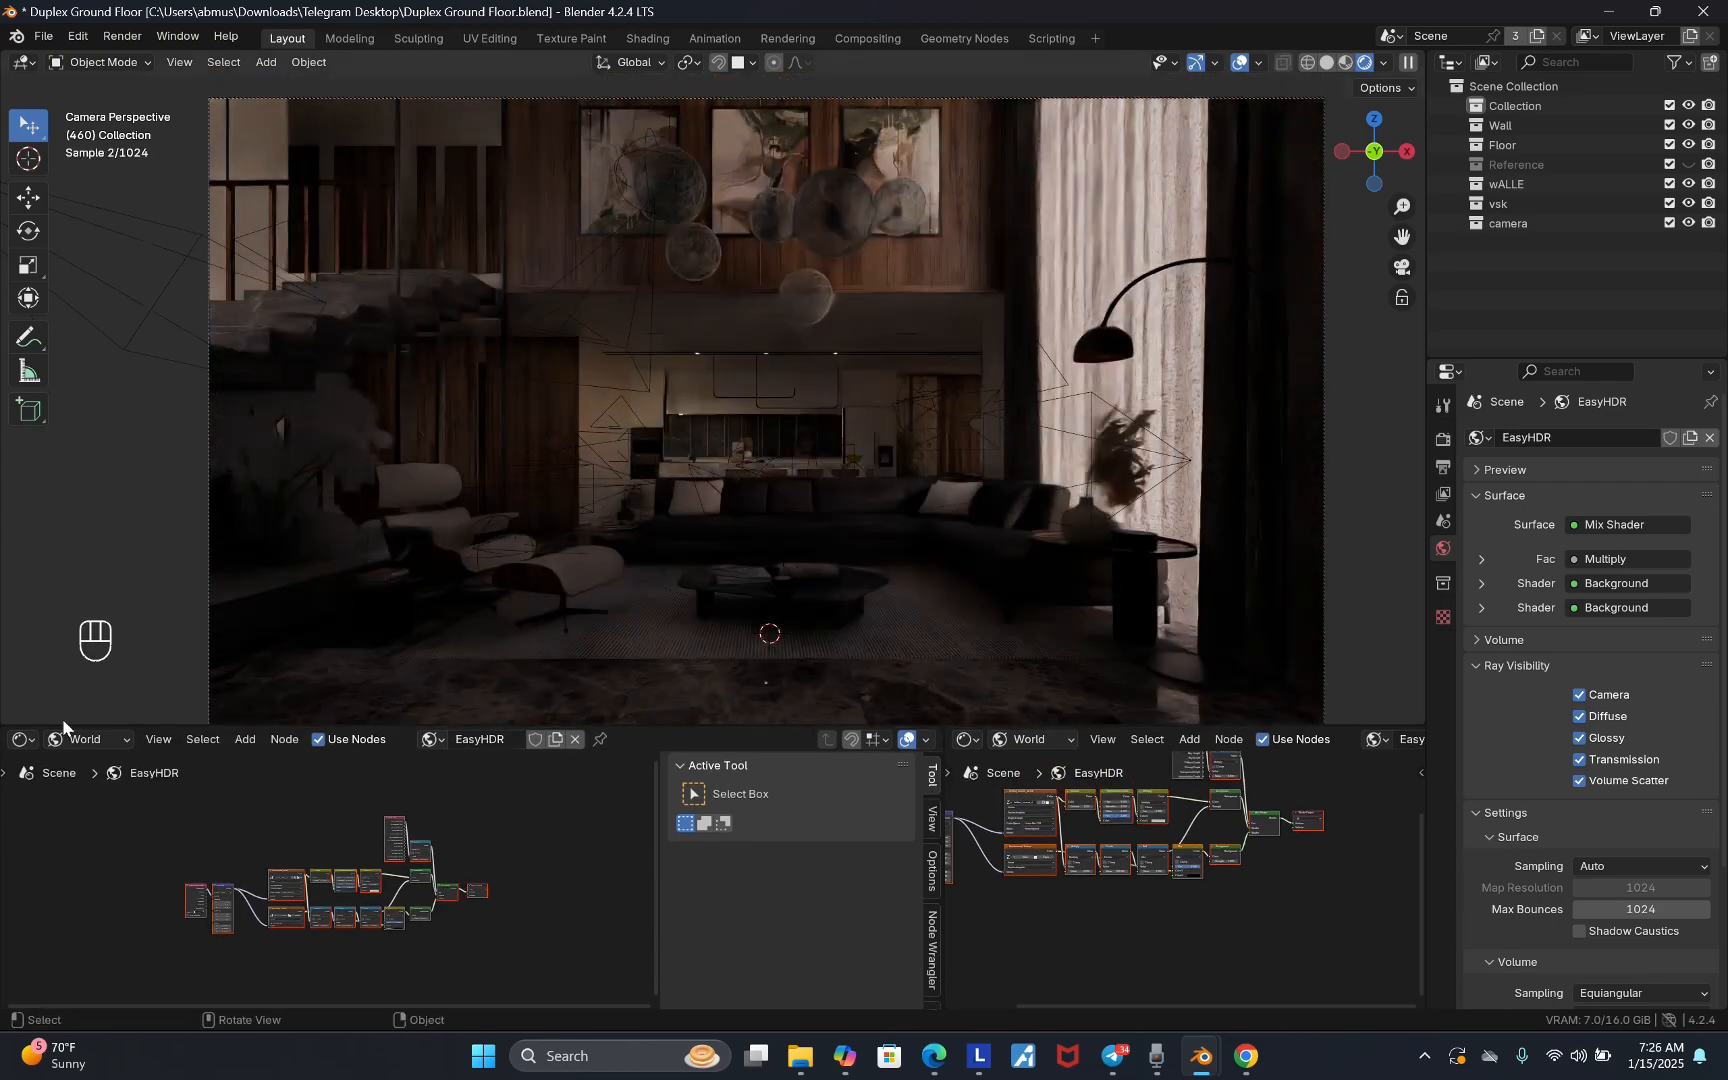
{"action": "scroll", "coordinate": [239, 913], "scroll_direction": "up", "scroll_amount": 5}
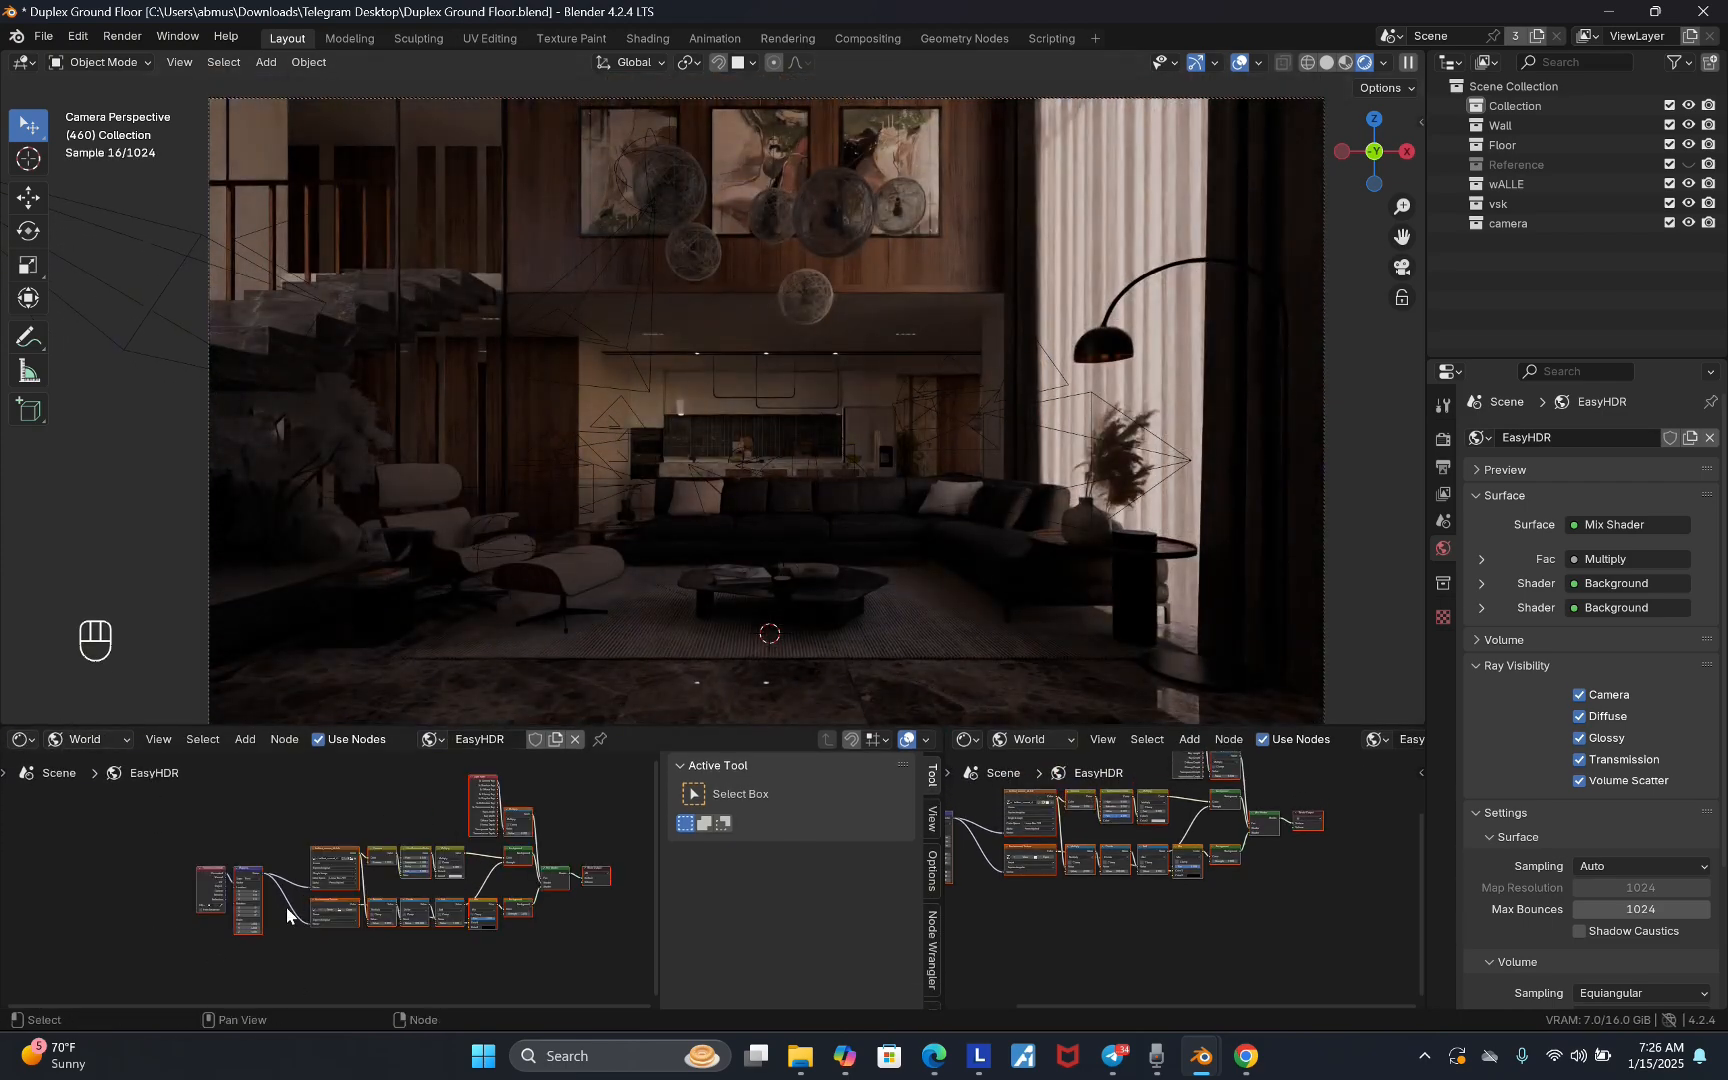
{"action": "scroll", "coordinate": [239, 913], "scroll_direction": "up", "scroll_amount": 3}
{"action": "left_click_drag", "start_coordinate": [205, 925], "coordinate": [582, 278]}
{"action": "right_click", "coordinate": [582, 278]}
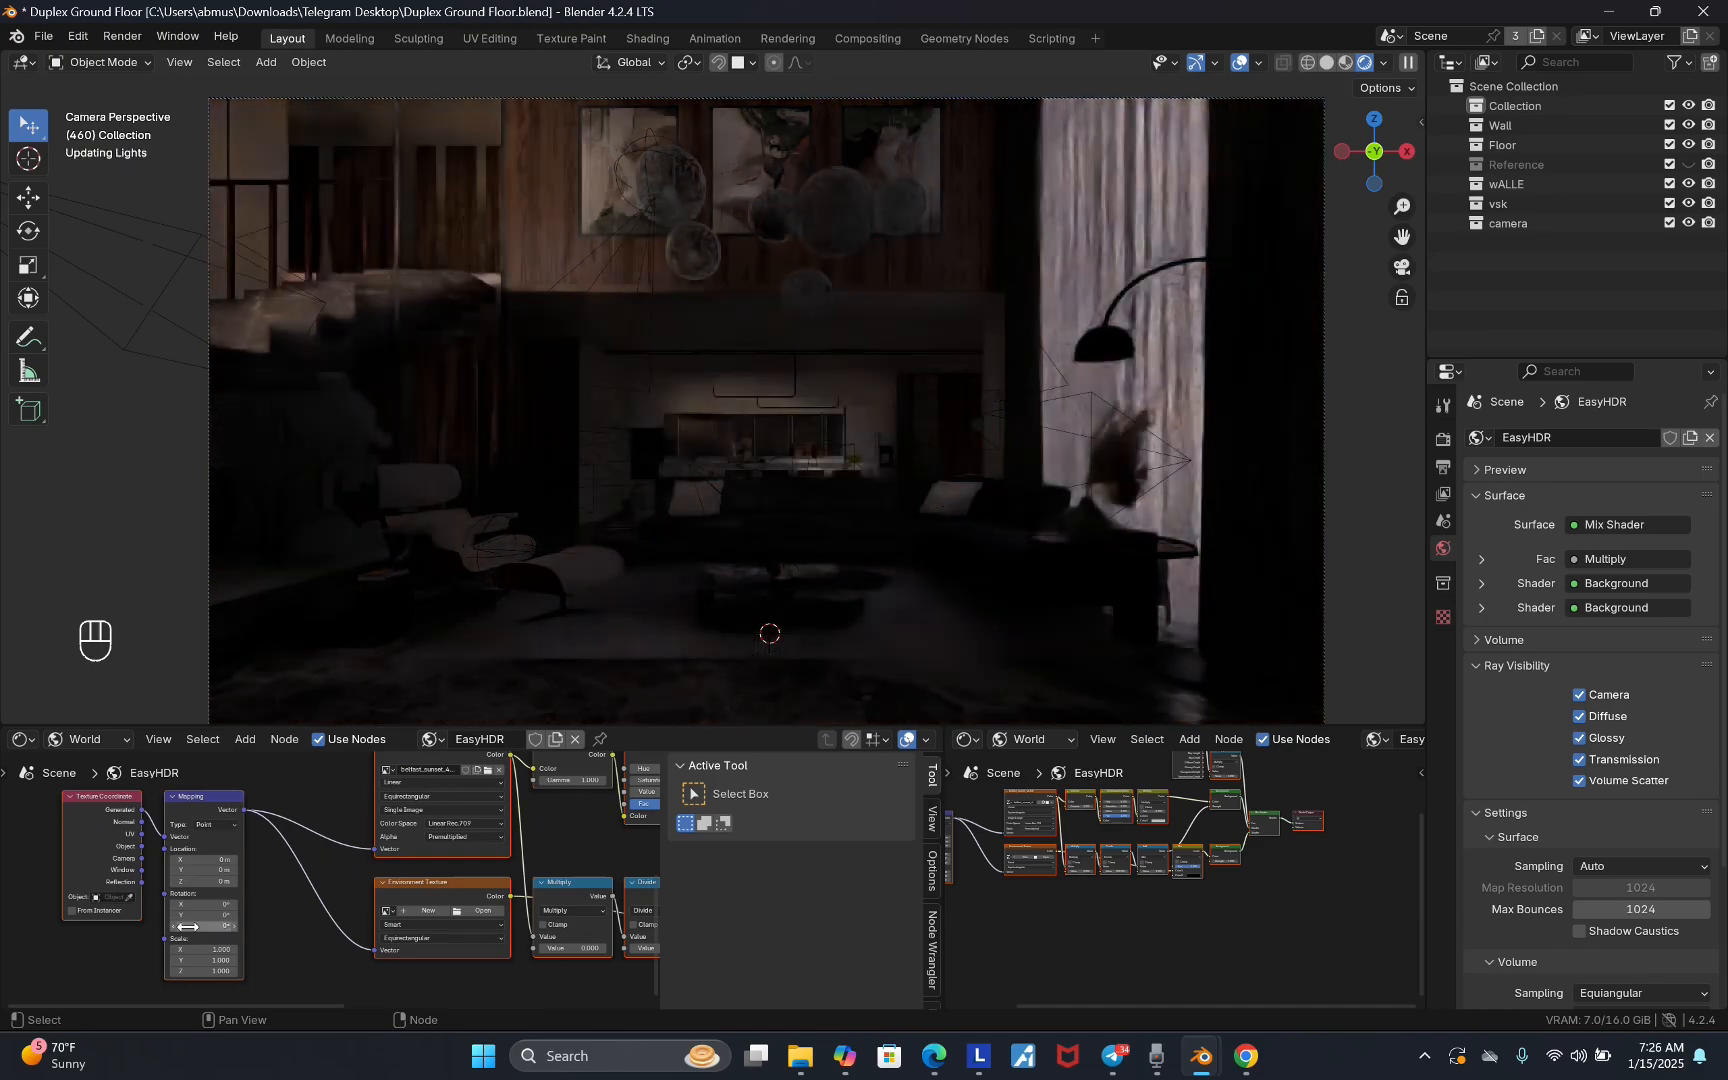
- Try solitude_1k.exr as the Easy HDRI environment image and replace it with solitude_4k.exr
{"action": "key", "text": "n"}
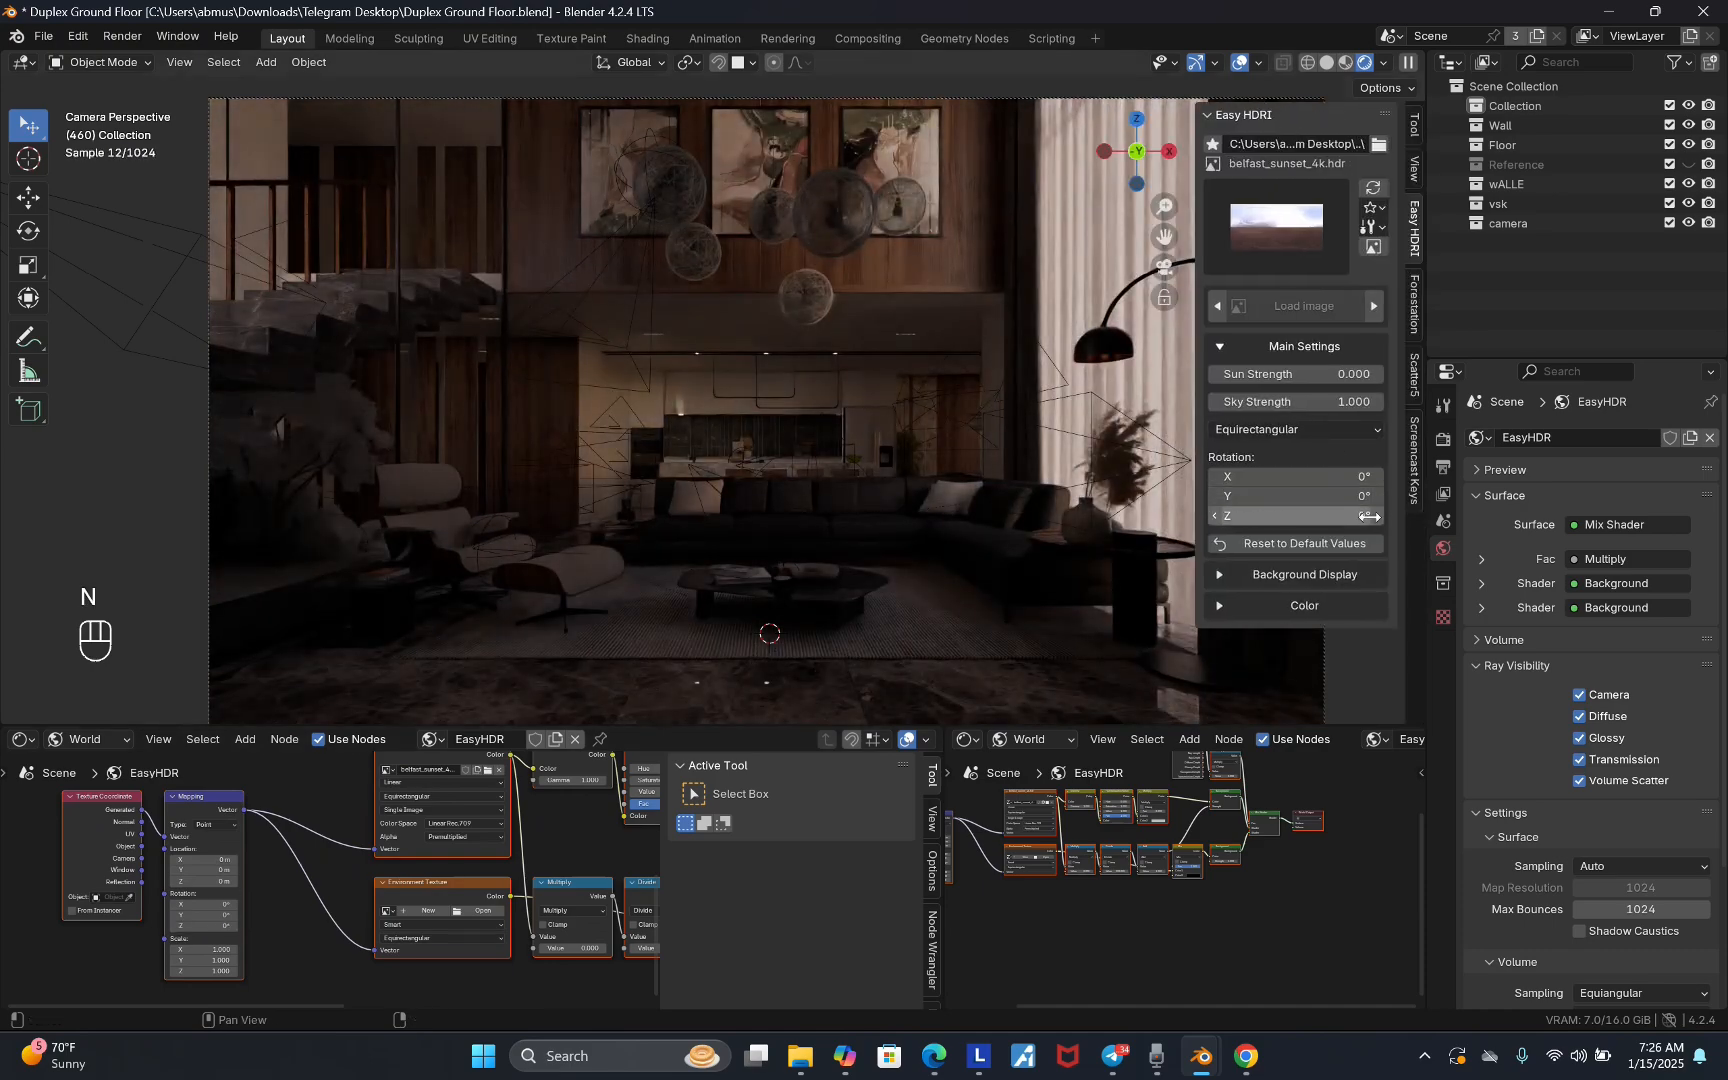
{"action": "scroll", "coordinate": [440, 880], "scroll_direction": "down", "scroll_amount": 5}
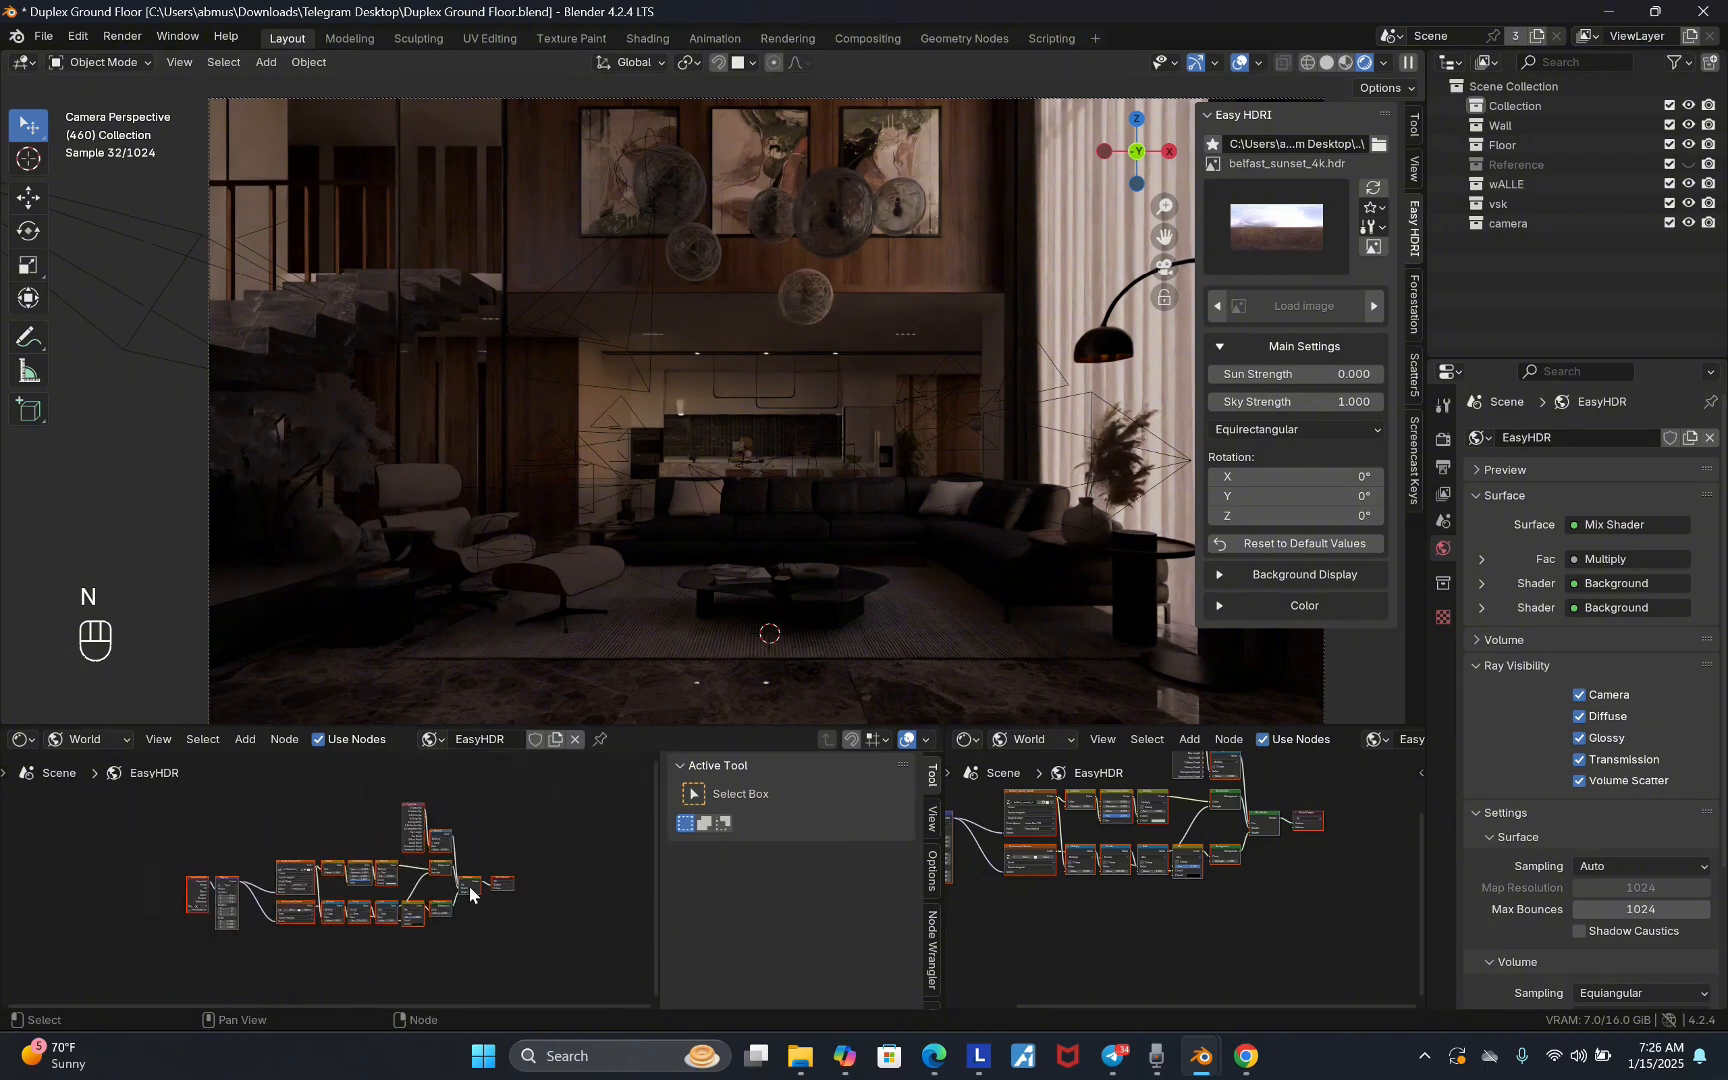
{"action": "left_click", "coordinate": [1268, 245]}
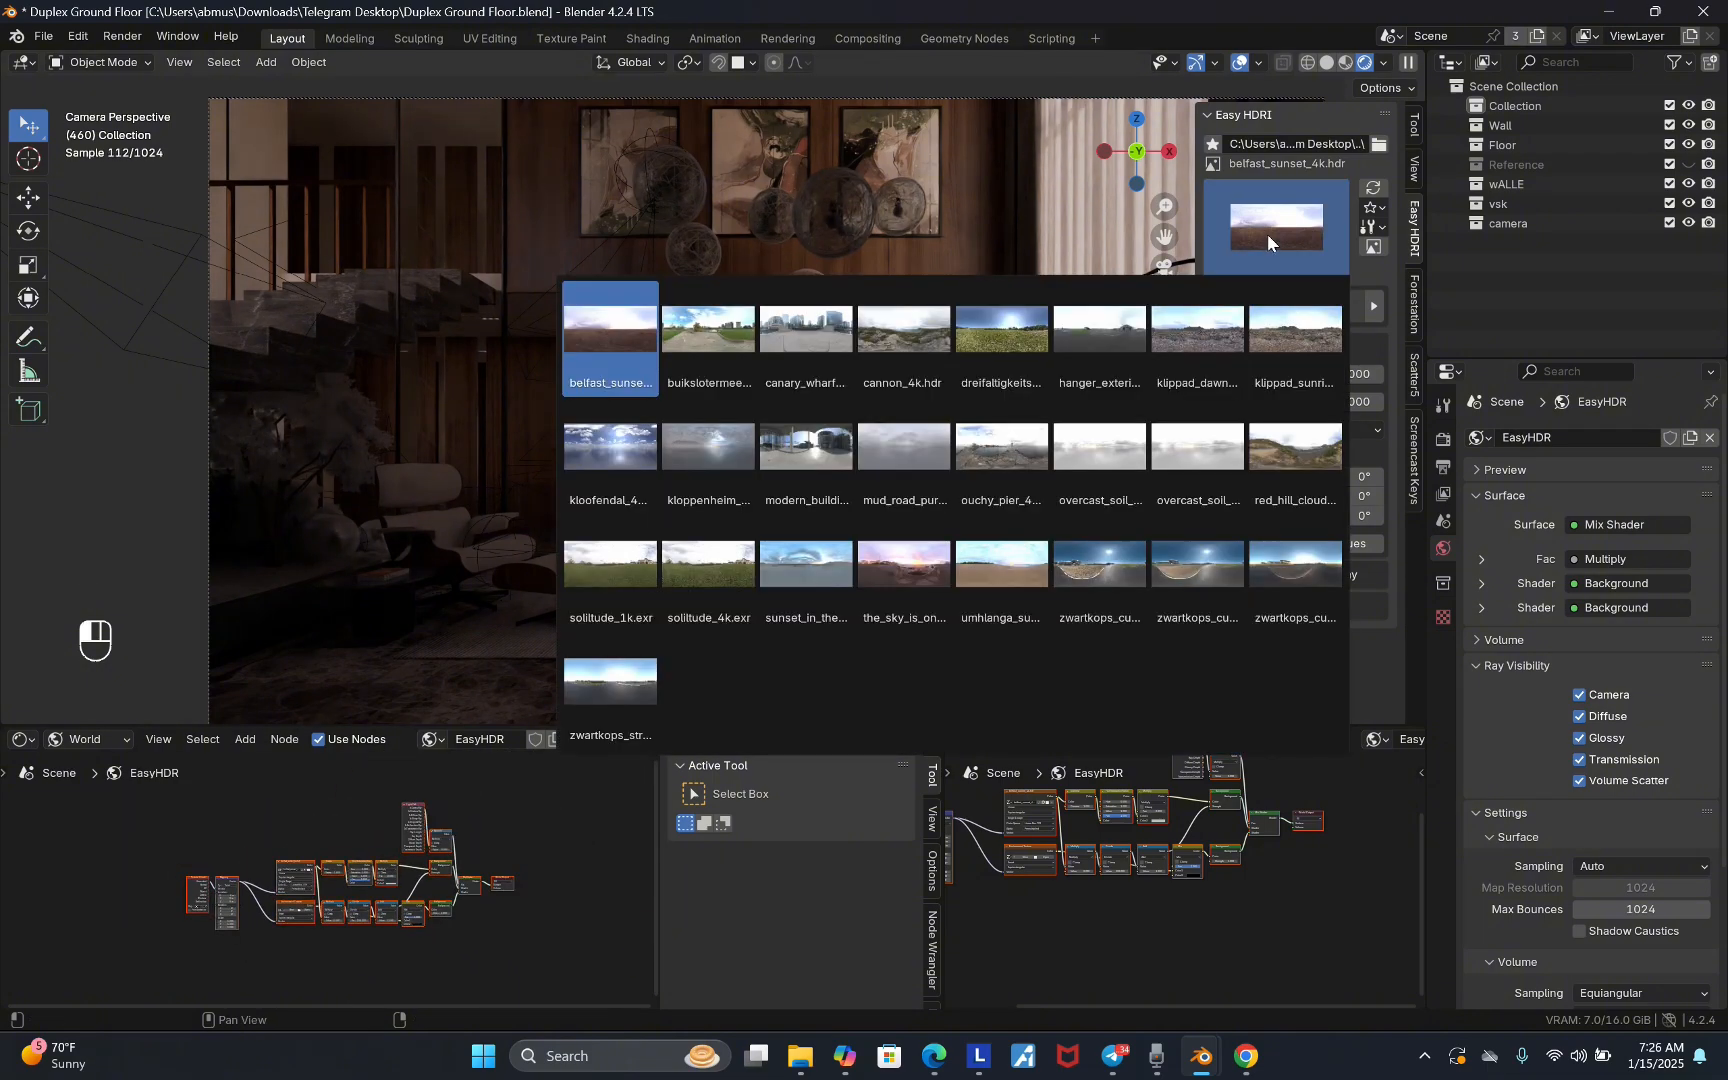
{"action": "left_click", "coordinate": [614, 603]}
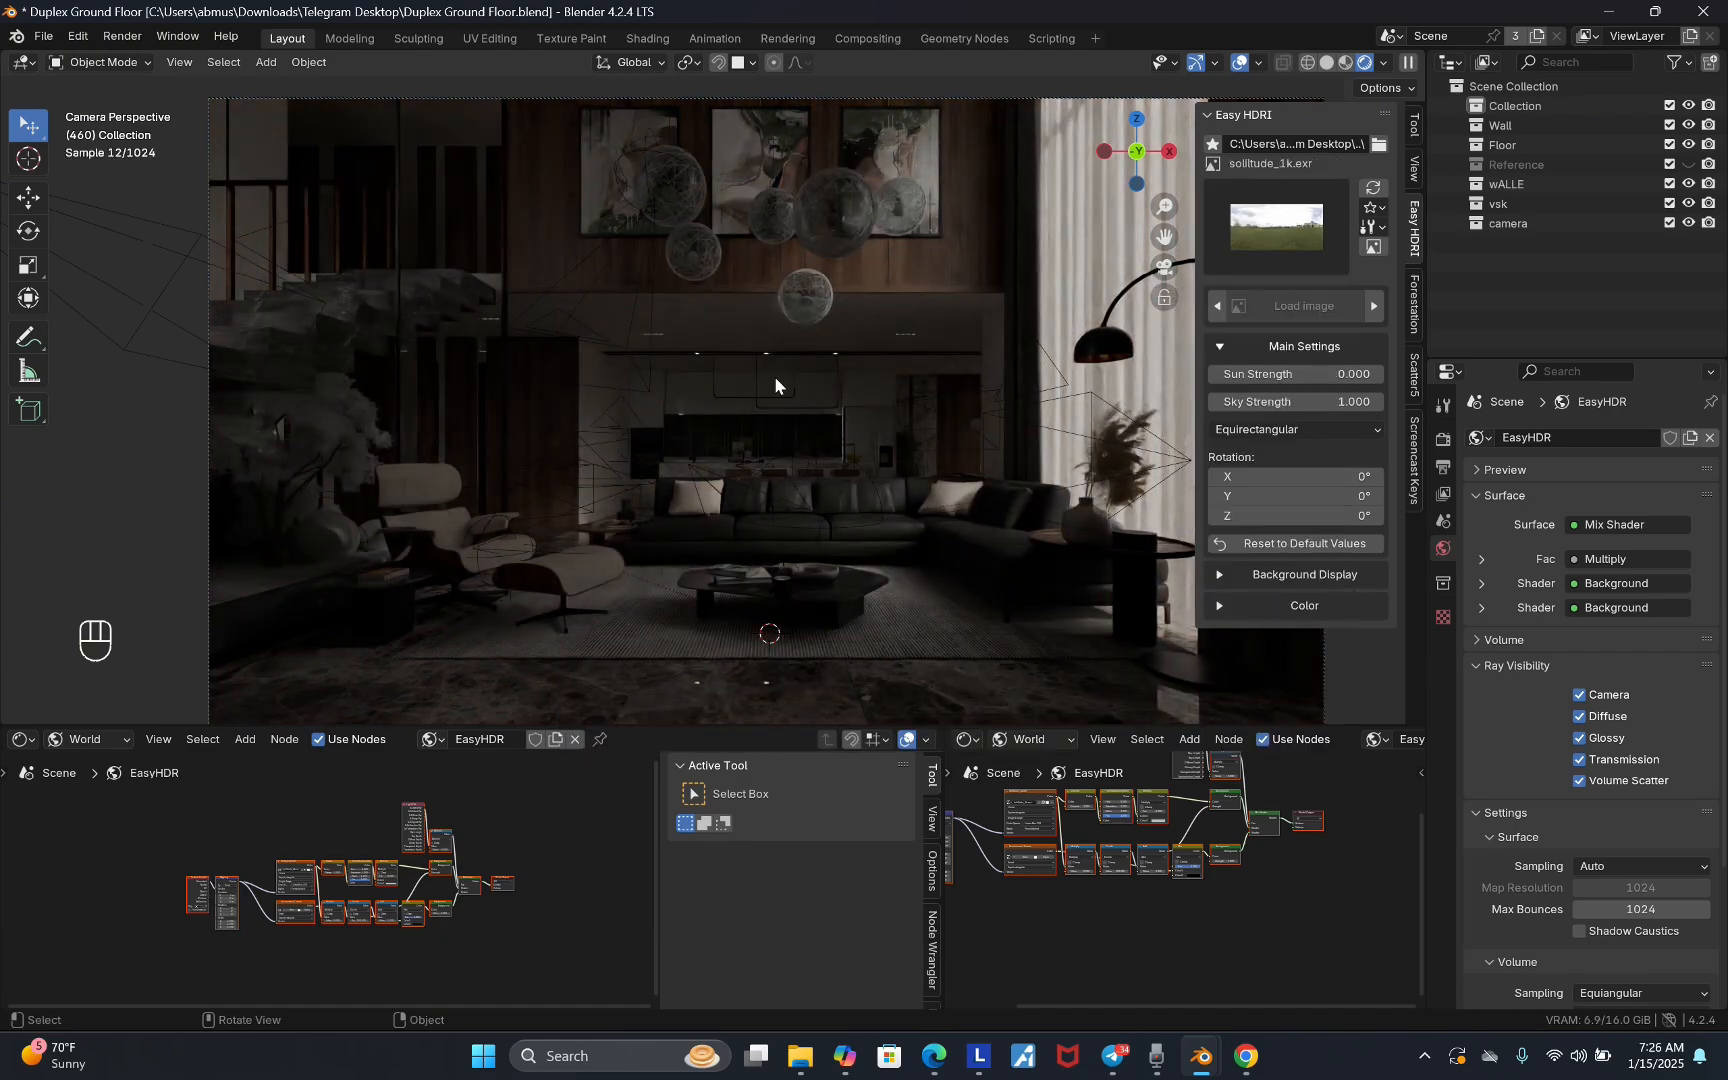
{"action": "left_click", "coordinate": [1208, 256]}
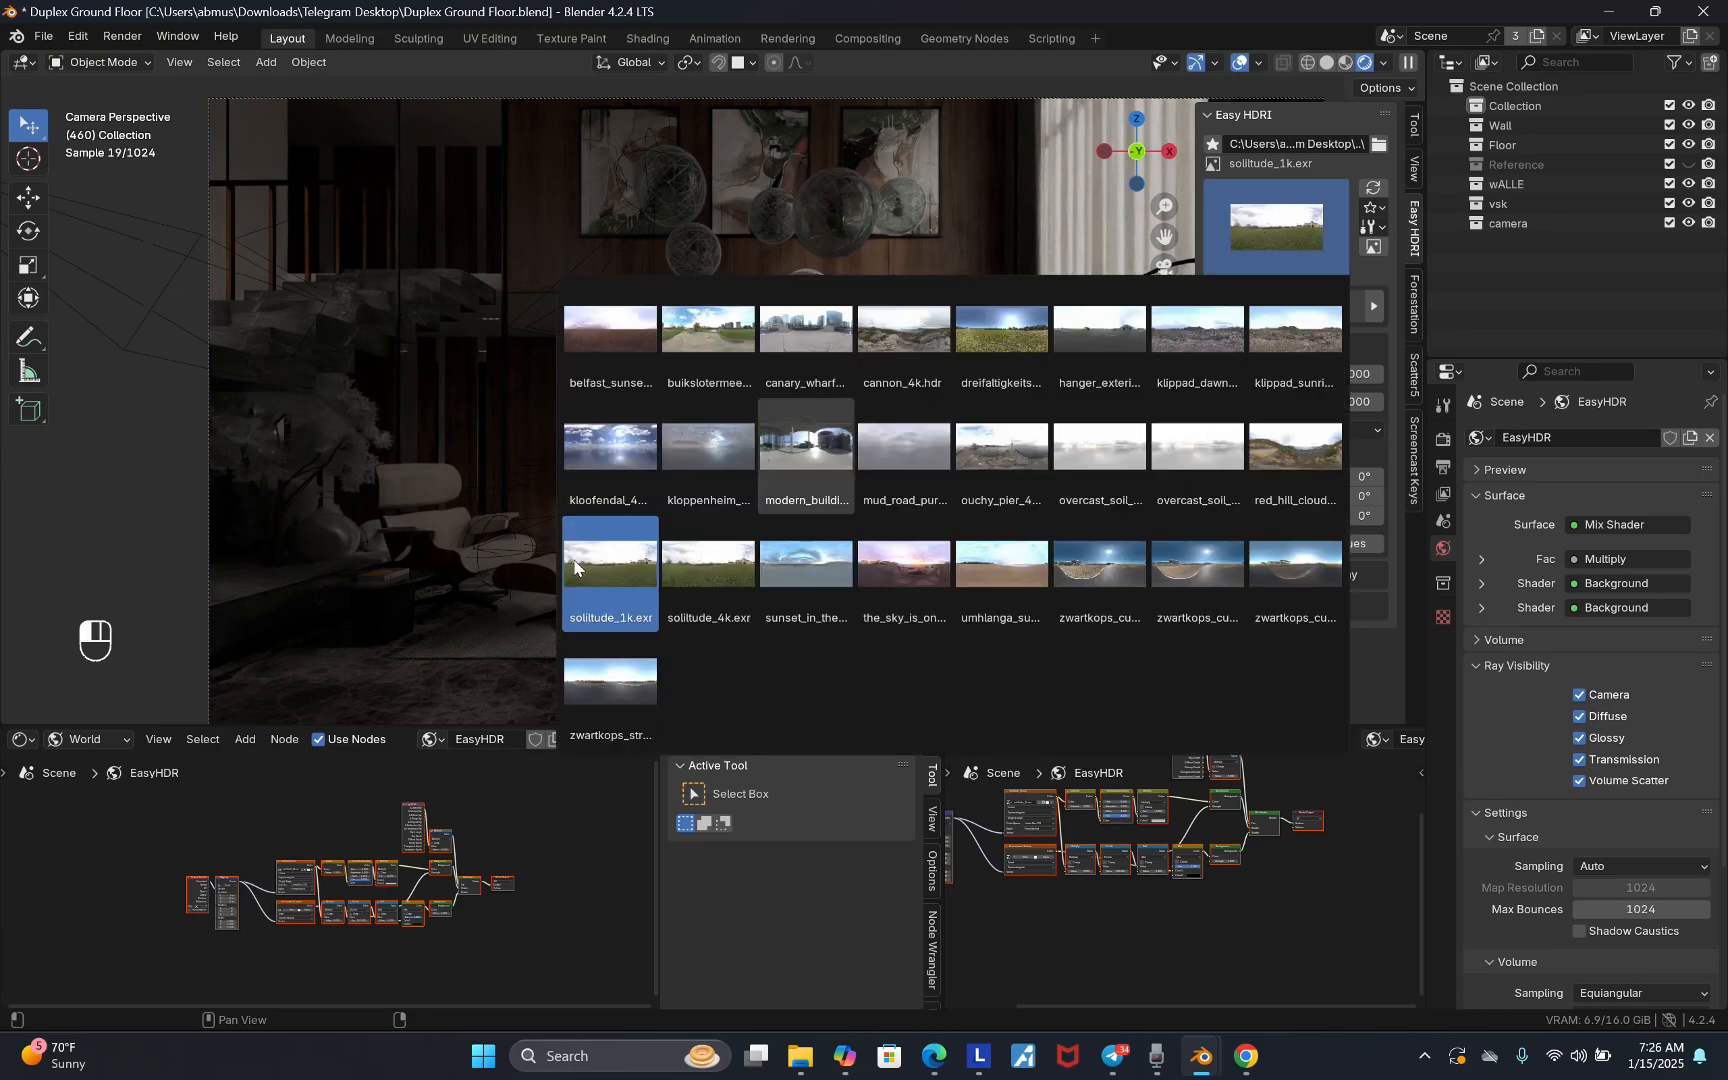
{"action": "left_click", "coordinate": [714, 572]}
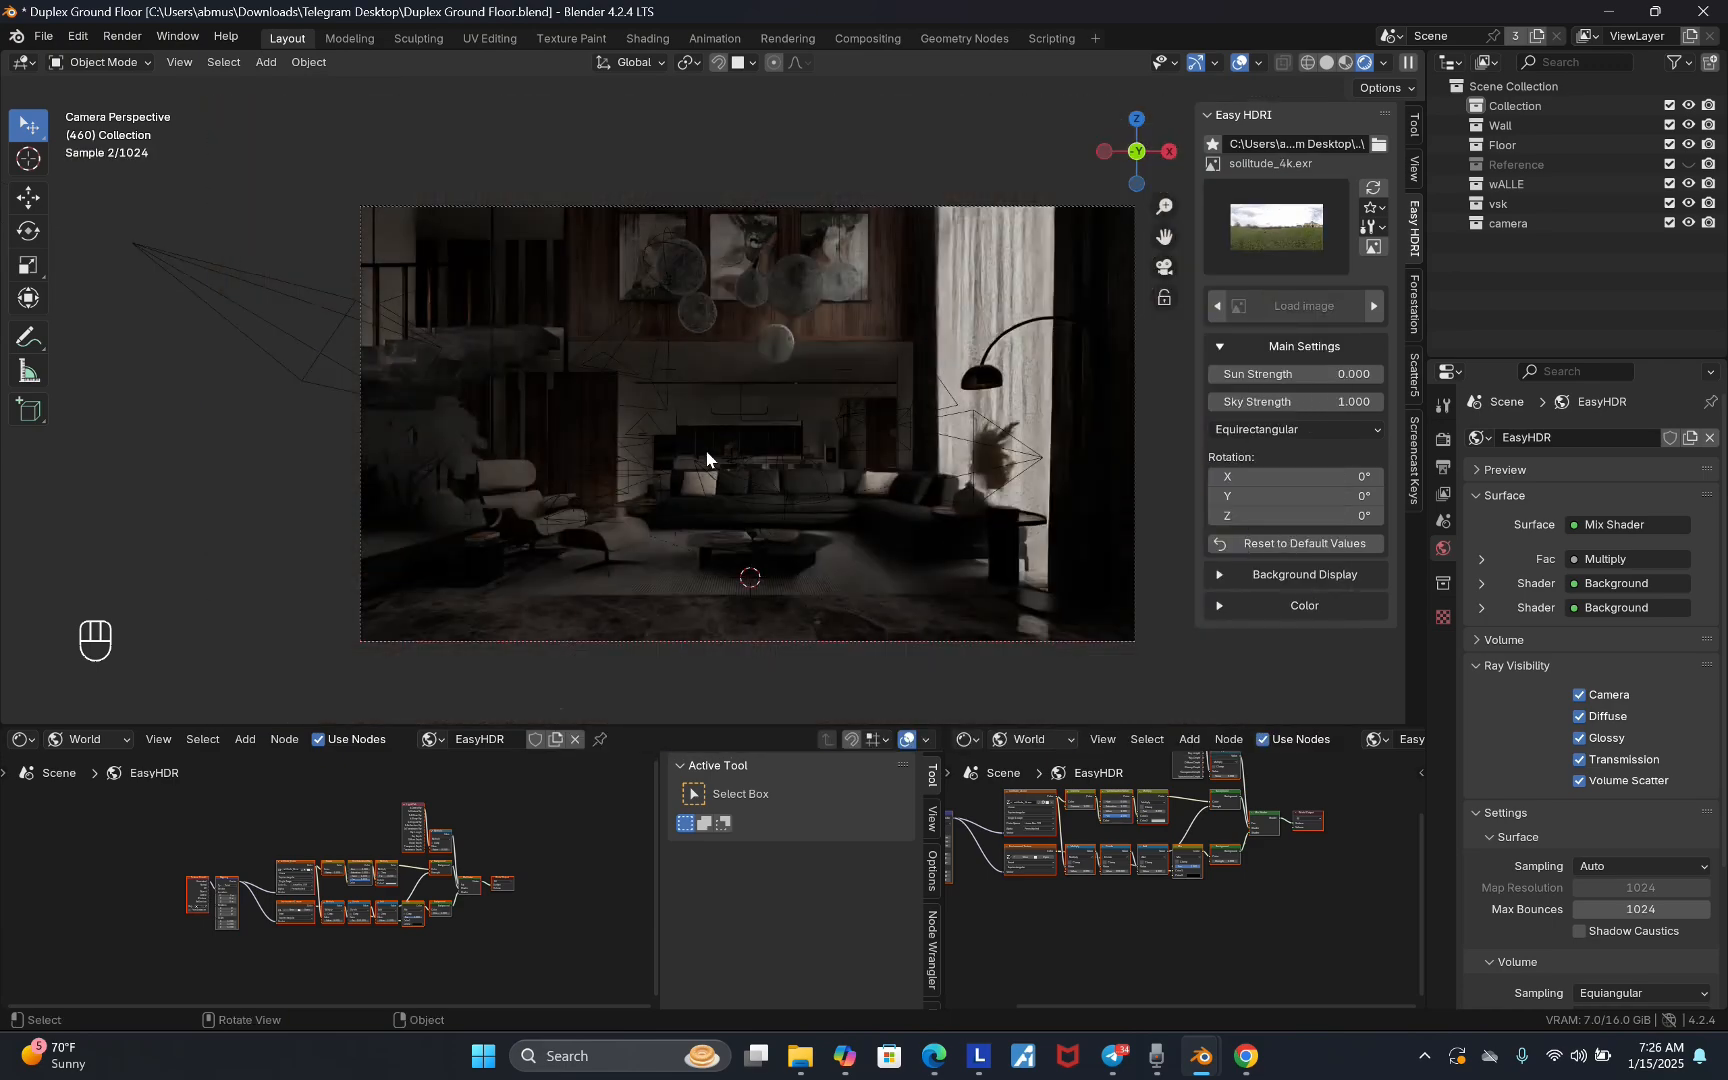
{"action": "scroll", "coordinate": [707, 459], "scroll_direction": "up", "scroll_amount": 1}
{"action": "key", "text": "n"}
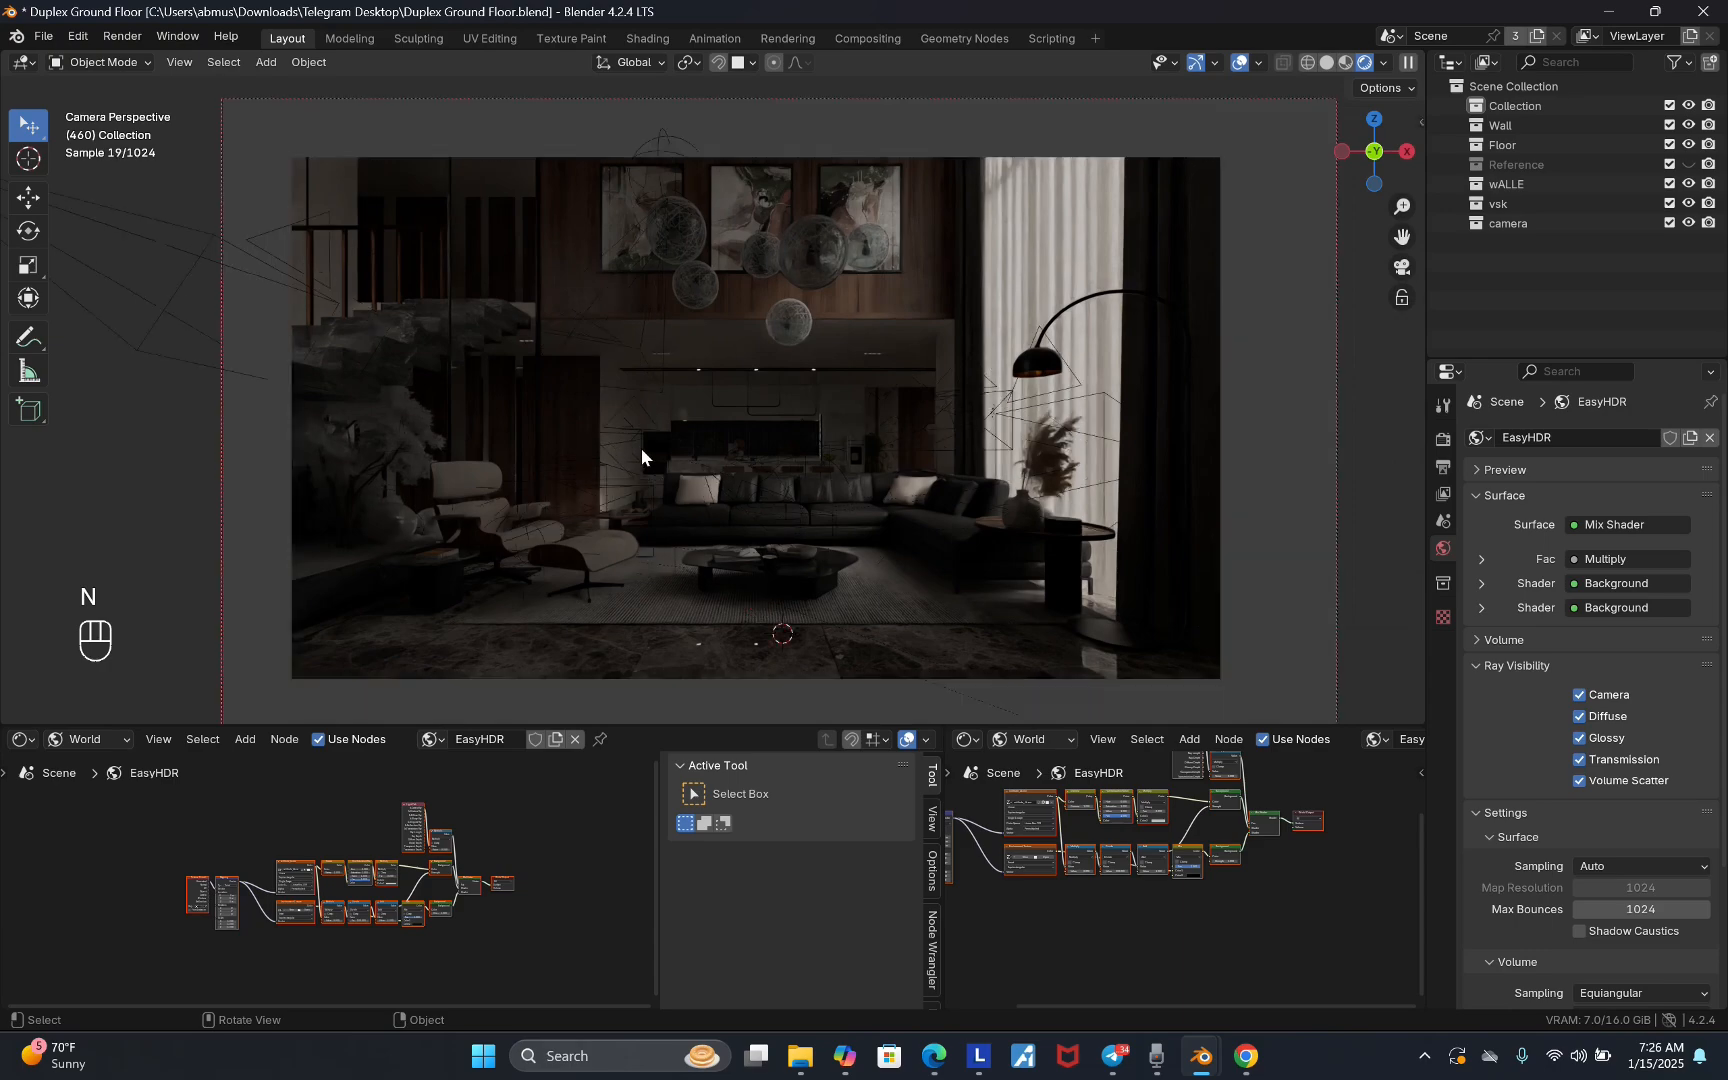
{"action": "scroll", "coordinate": [641, 448], "scroll_direction": "up", "scroll_amount": 1}
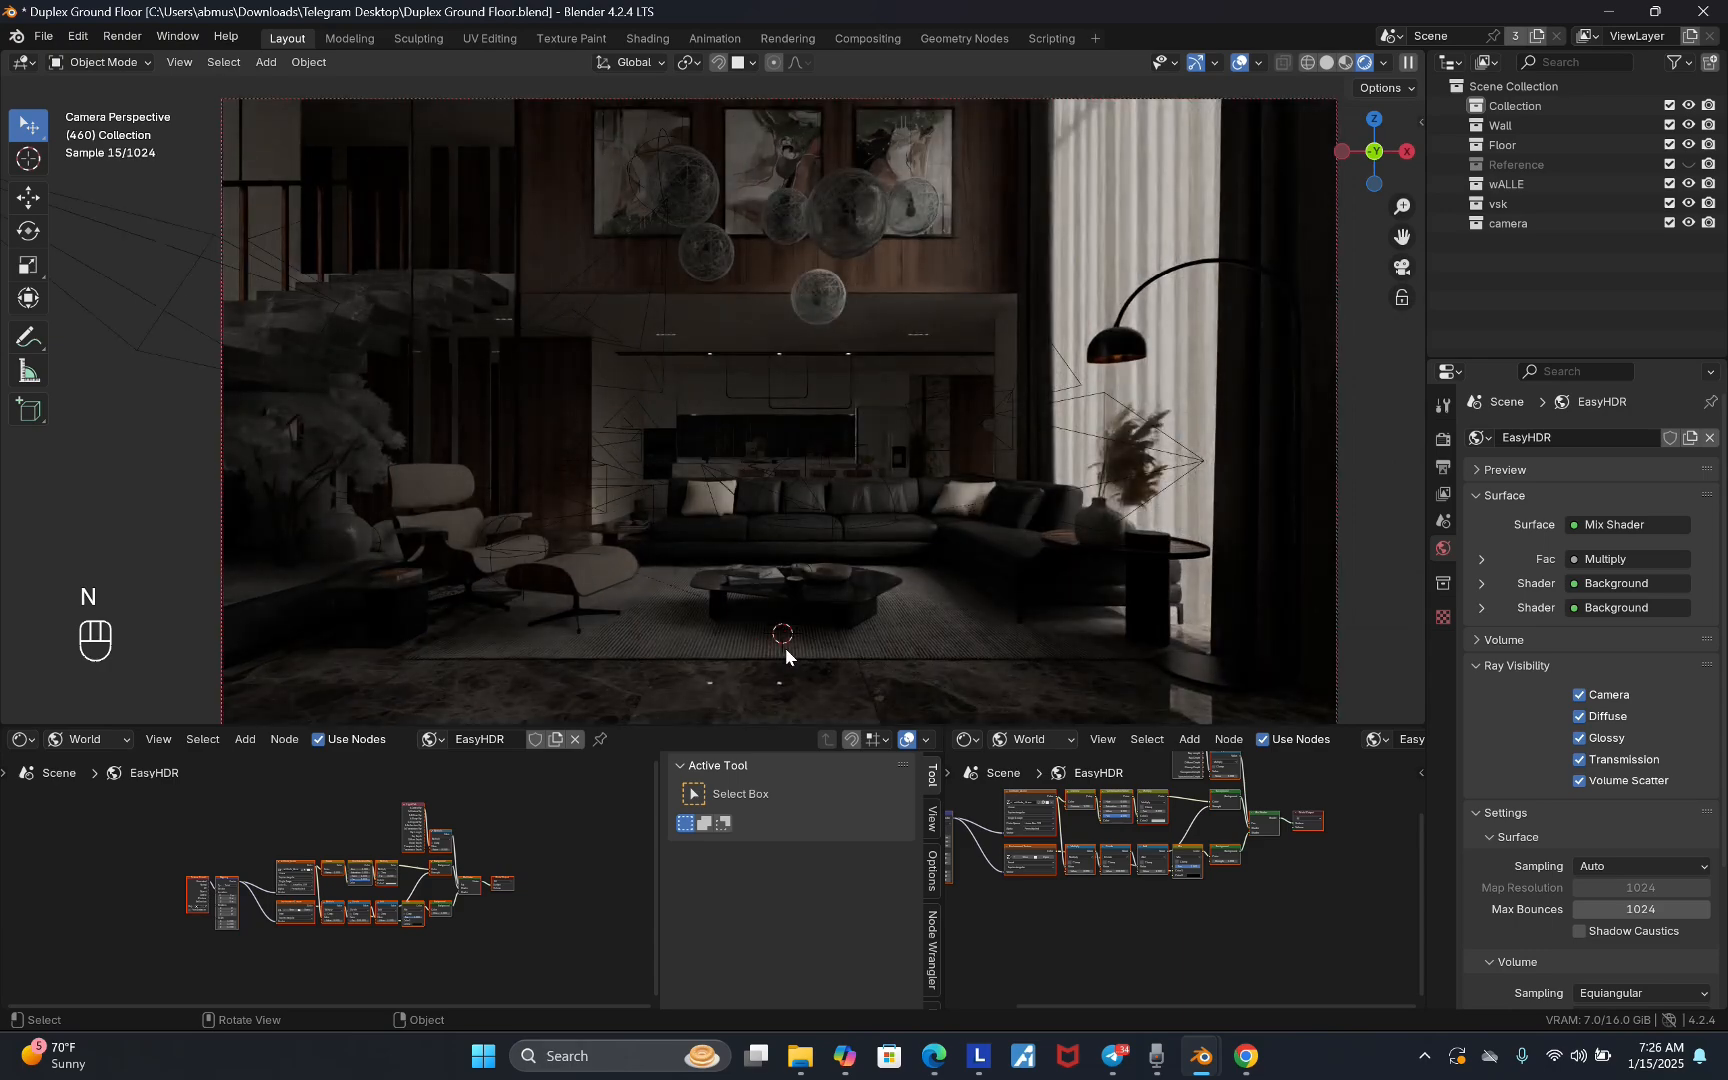
- Add a sun light to the scene and raise it about 1.5 m along the global Z axis
{"action": "key", "text": "shift+a"}
{"action": "mouse_move", "coordinate": [774, 600]}
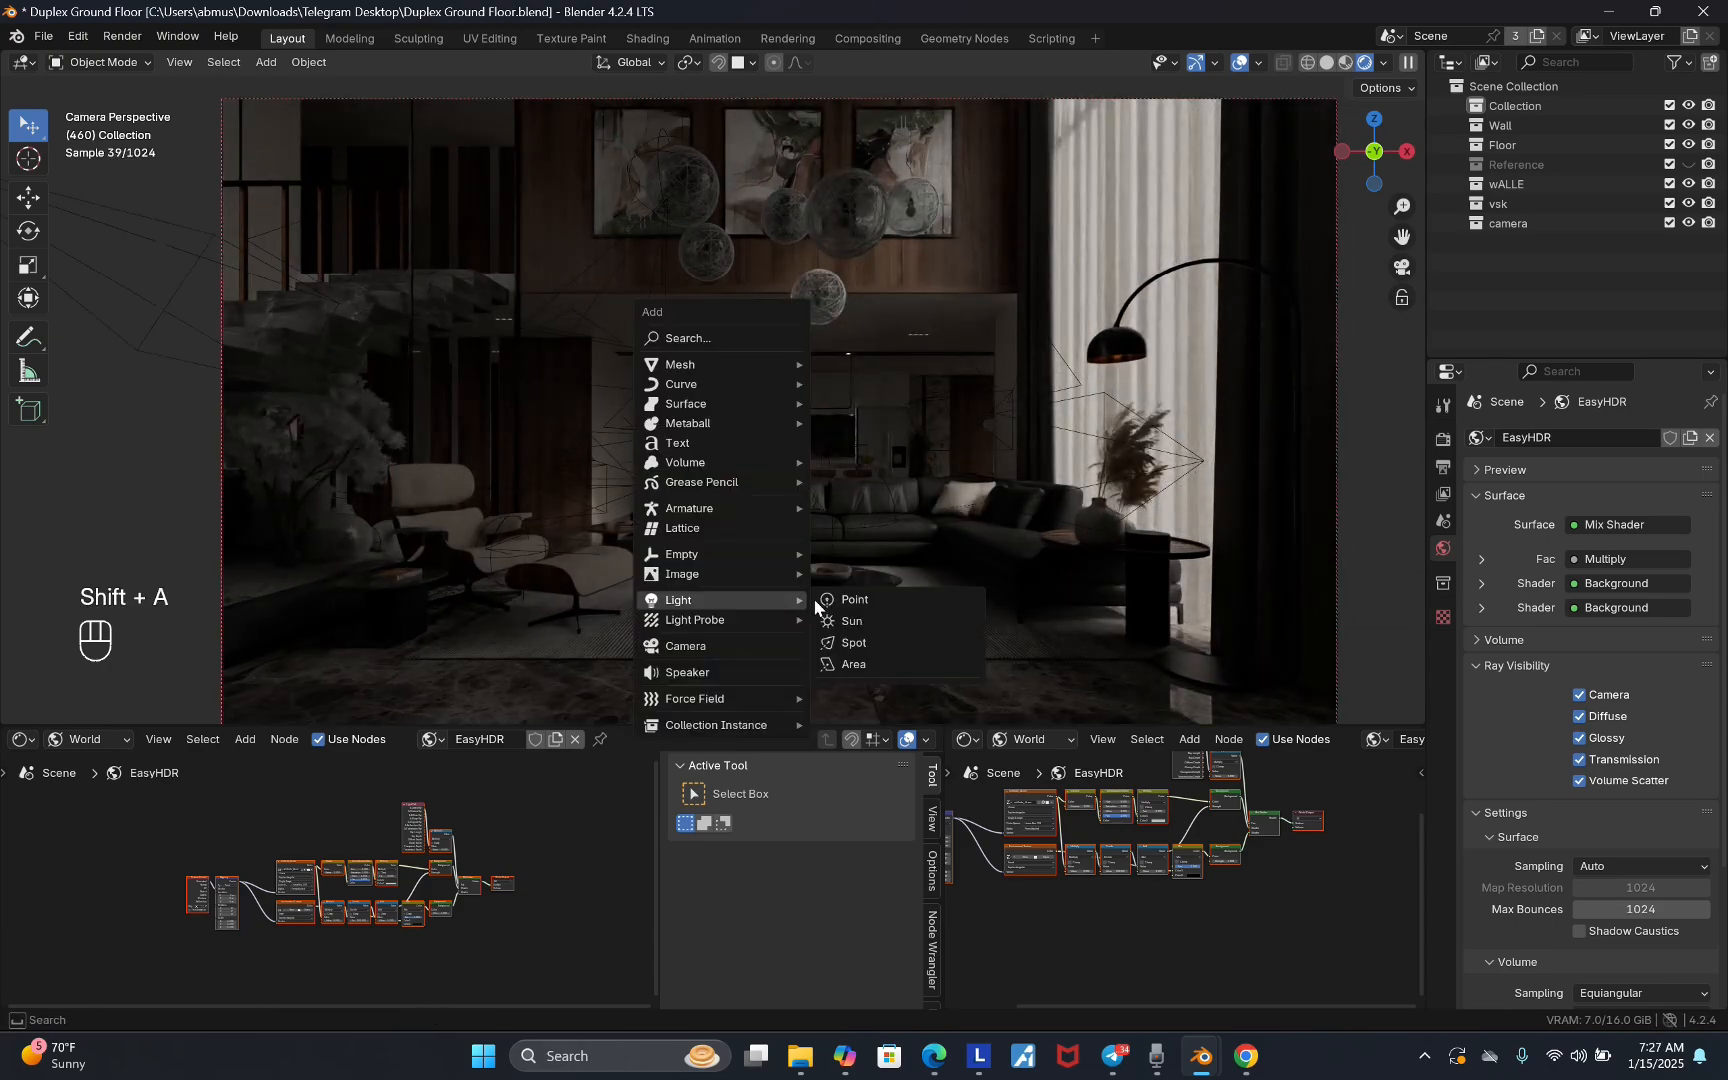
{"action": "left_click", "coordinate": [872, 618]}
{"action": "key", "text": "g"}
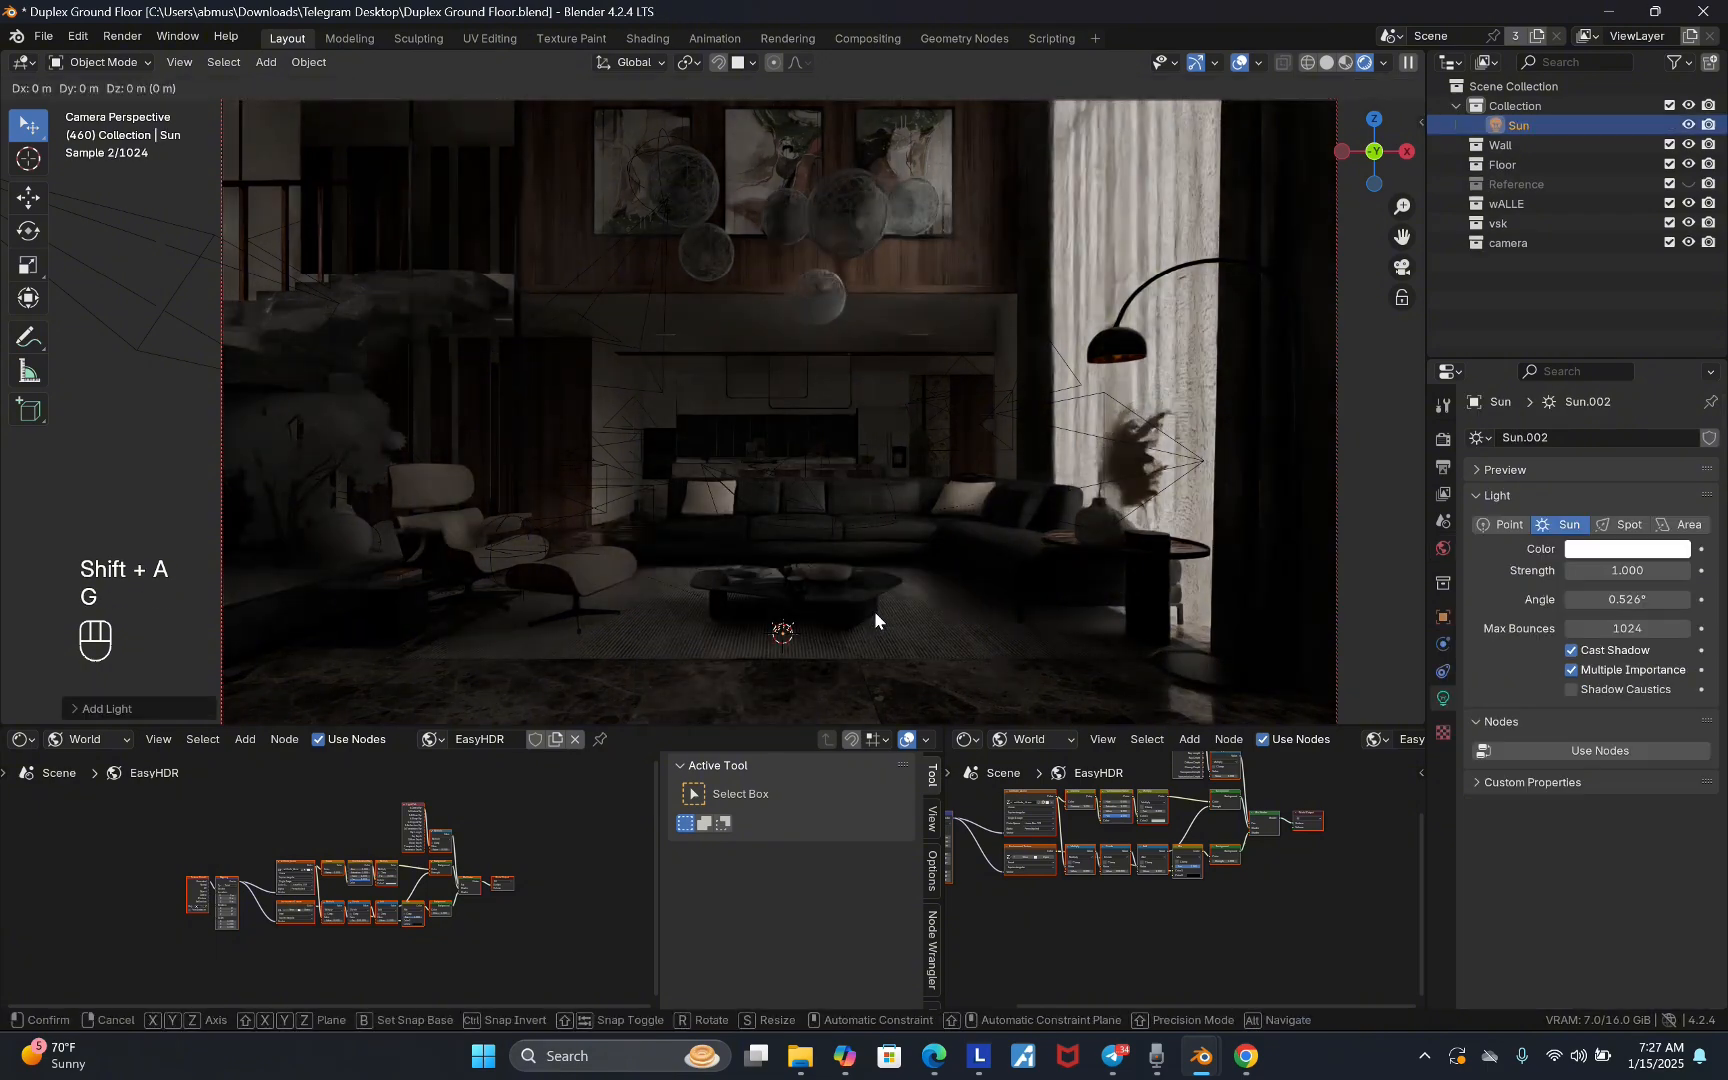
{"action": "key", "text": "z"}
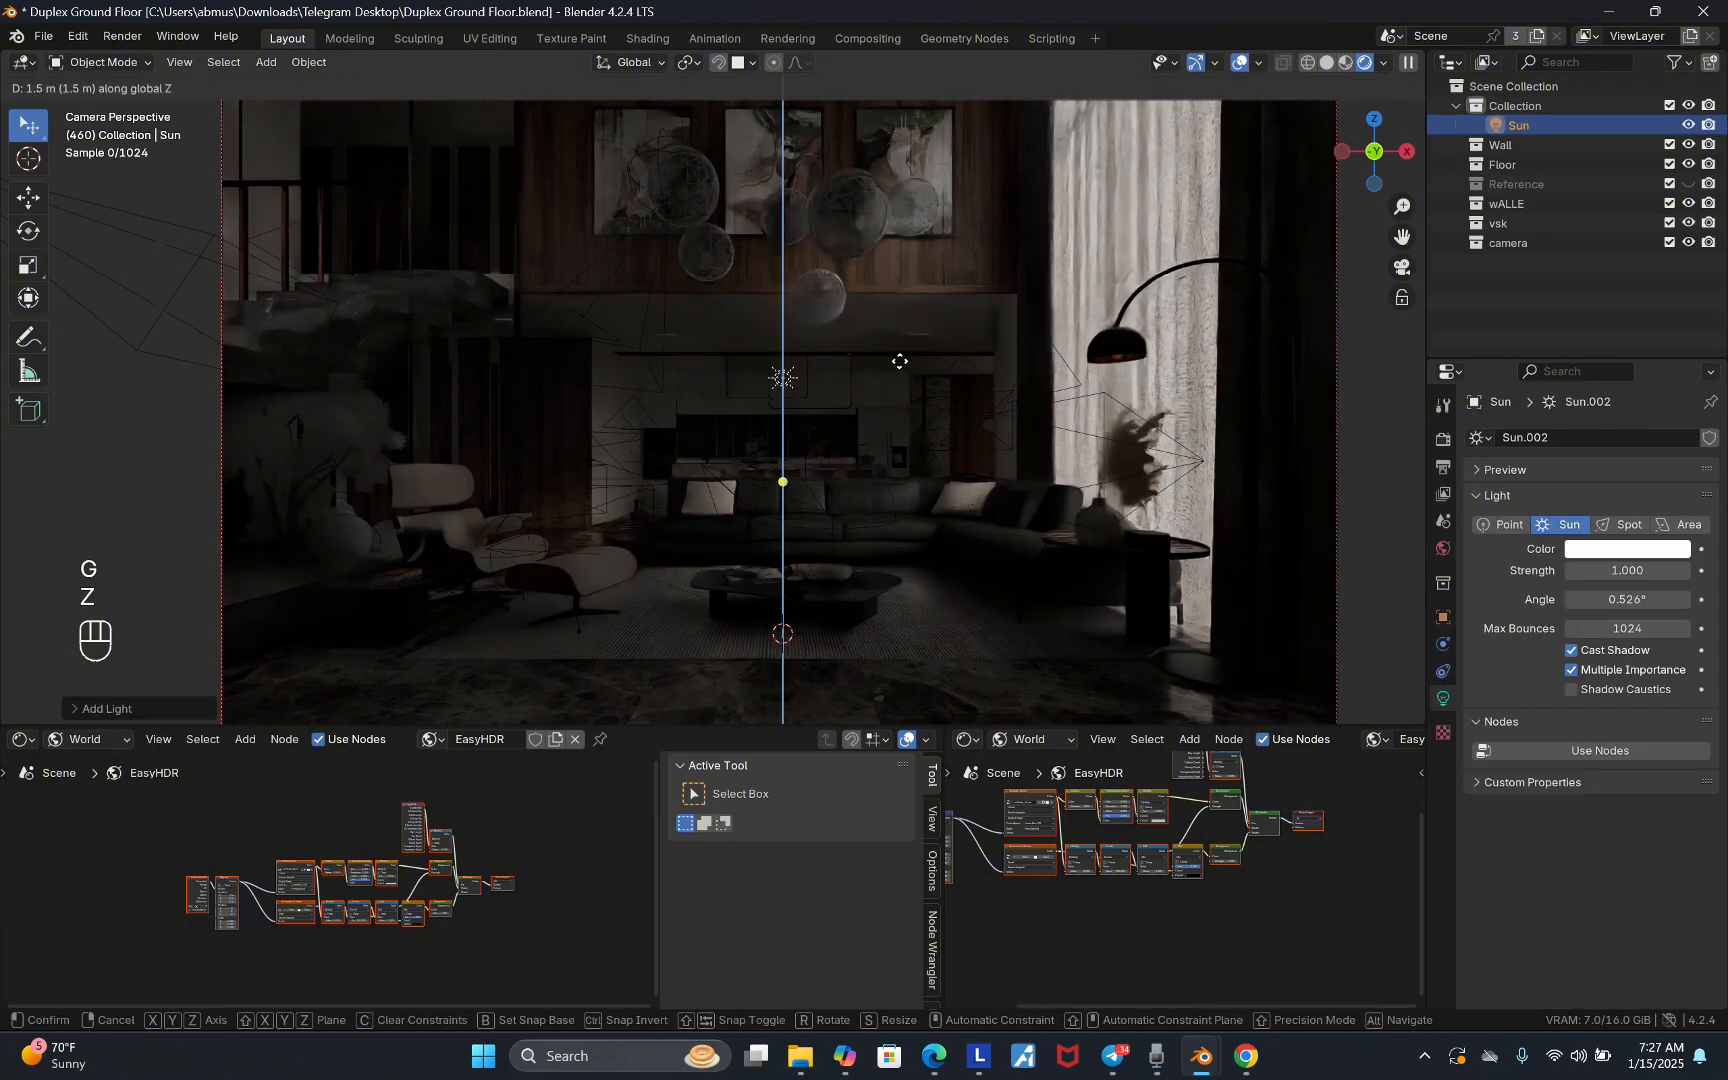
{"action": "left_click", "coordinate": [906, 376]}
- Rotate the sun light about 52° around the global Y axis so it shines diagonally across the room
{"action": "key", "text": "r"}
{"action": "key", "text": "y"}
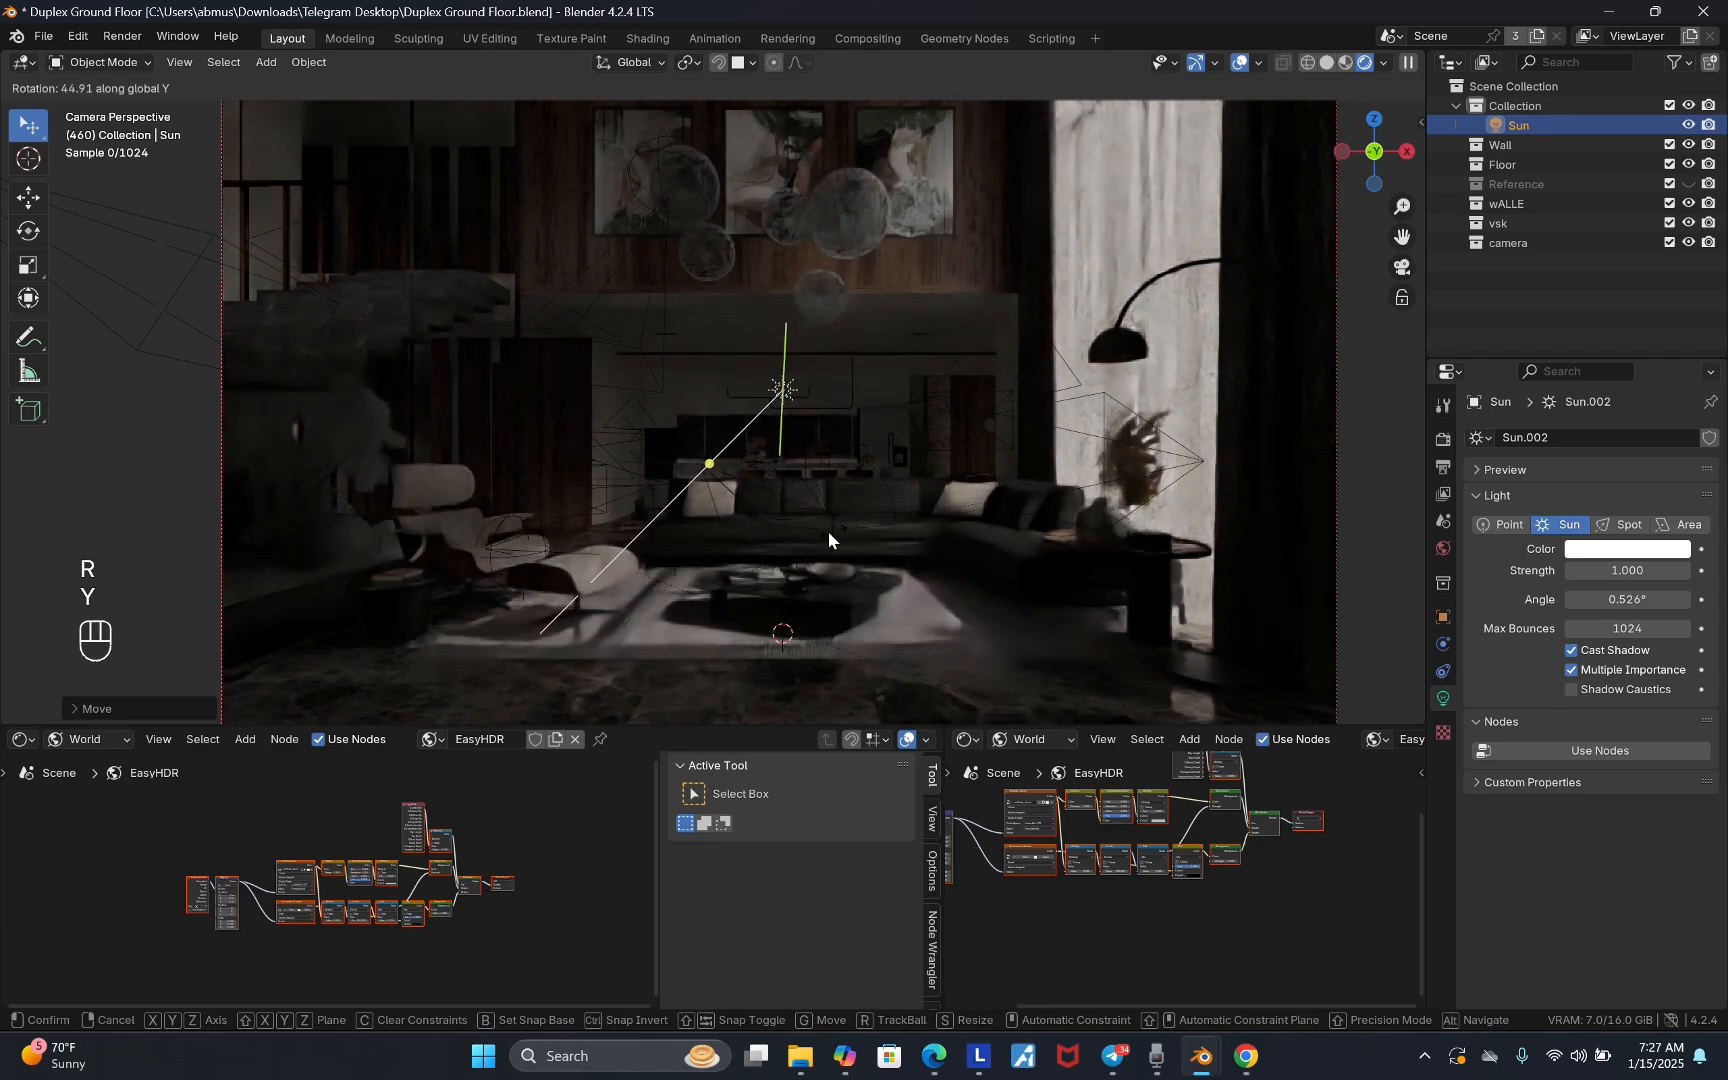
{"action": "left_click", "coordinate": [822, 535]}
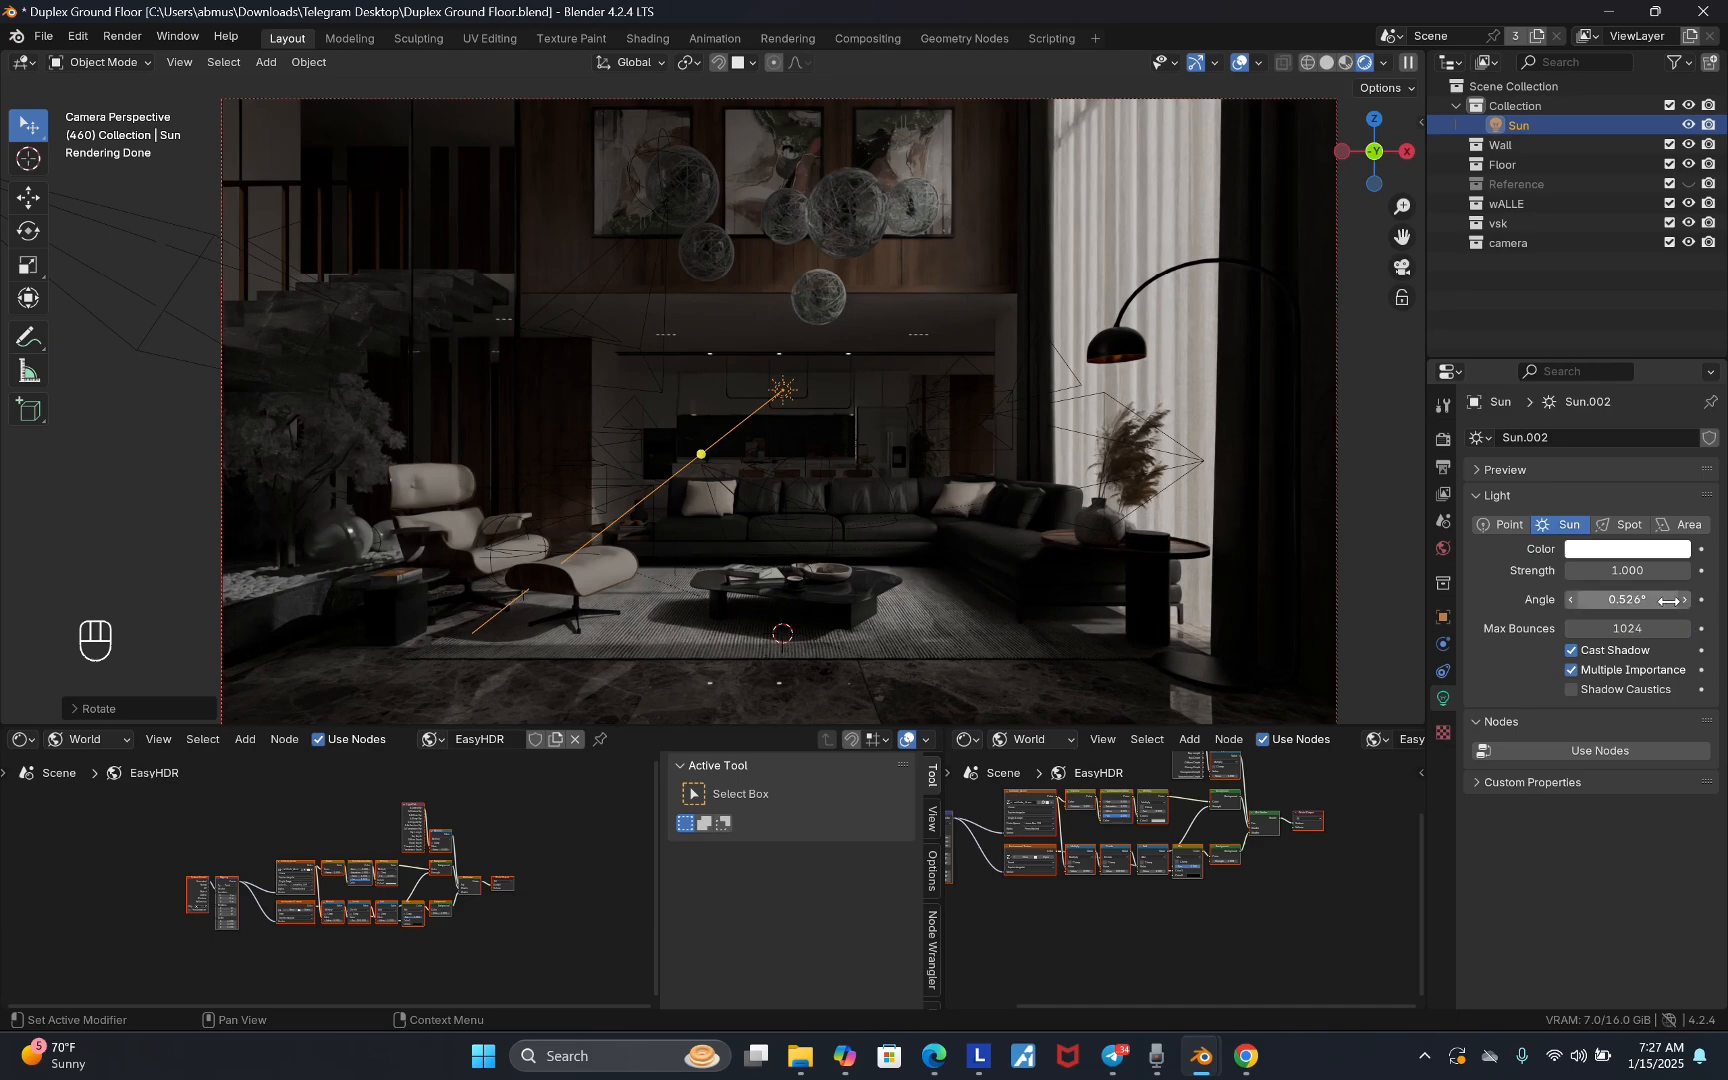
- Set the sun light's strength to 5
{"action": "left_click", "coordinate": [1640, 572]}
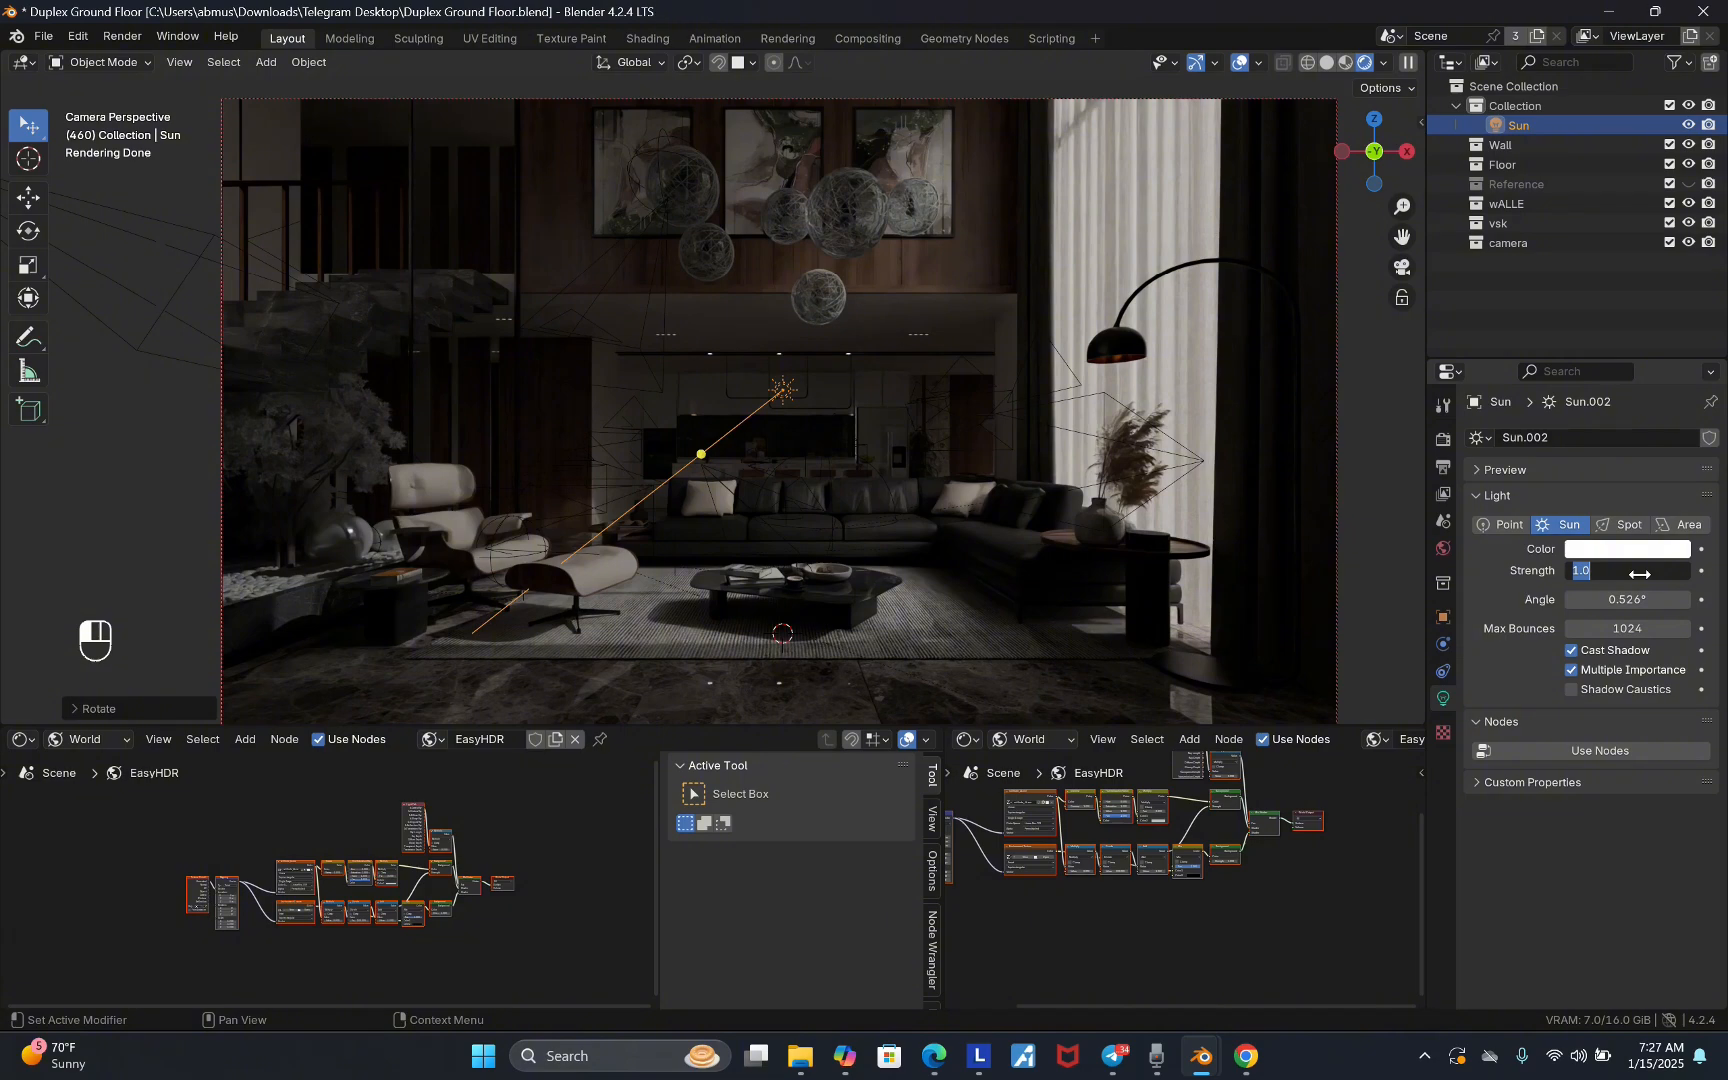
{"action": "type", "text": "5"}
{"action": "key", "text": "Return"}
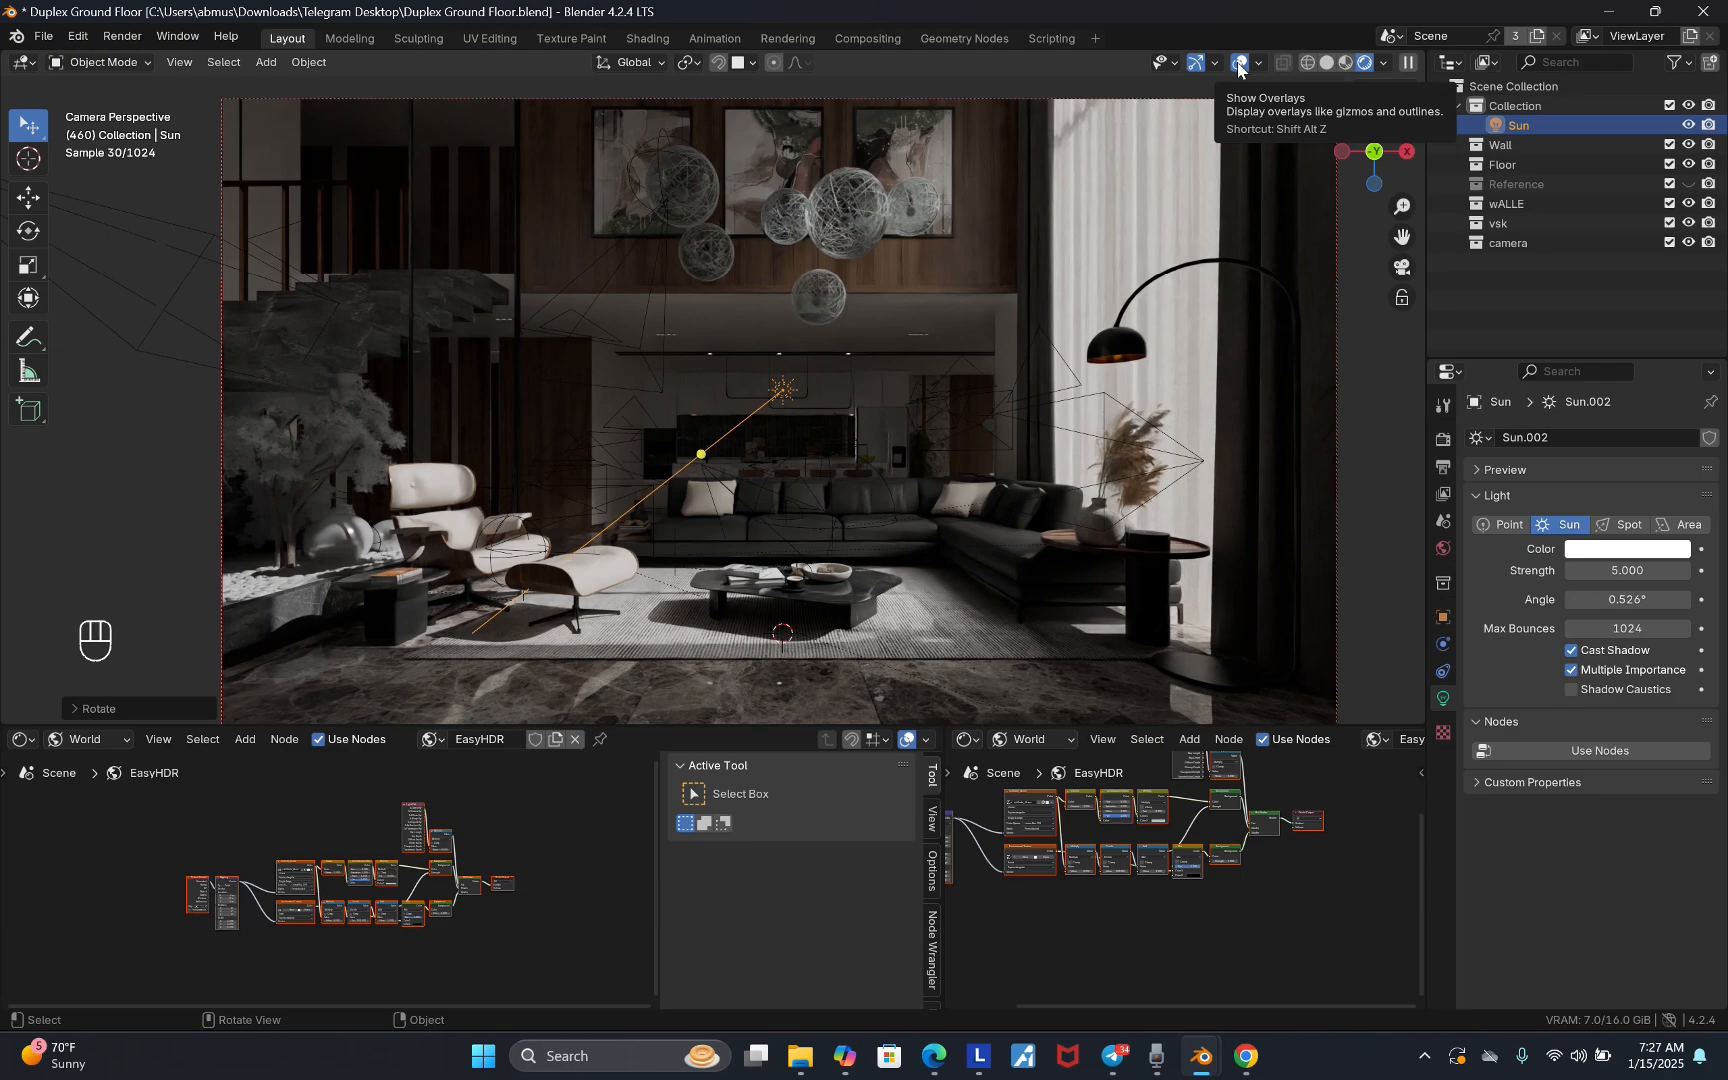
- Set the sun light's Z rotation to -5° in its transform properties
{"action": "key", "text": "n"}
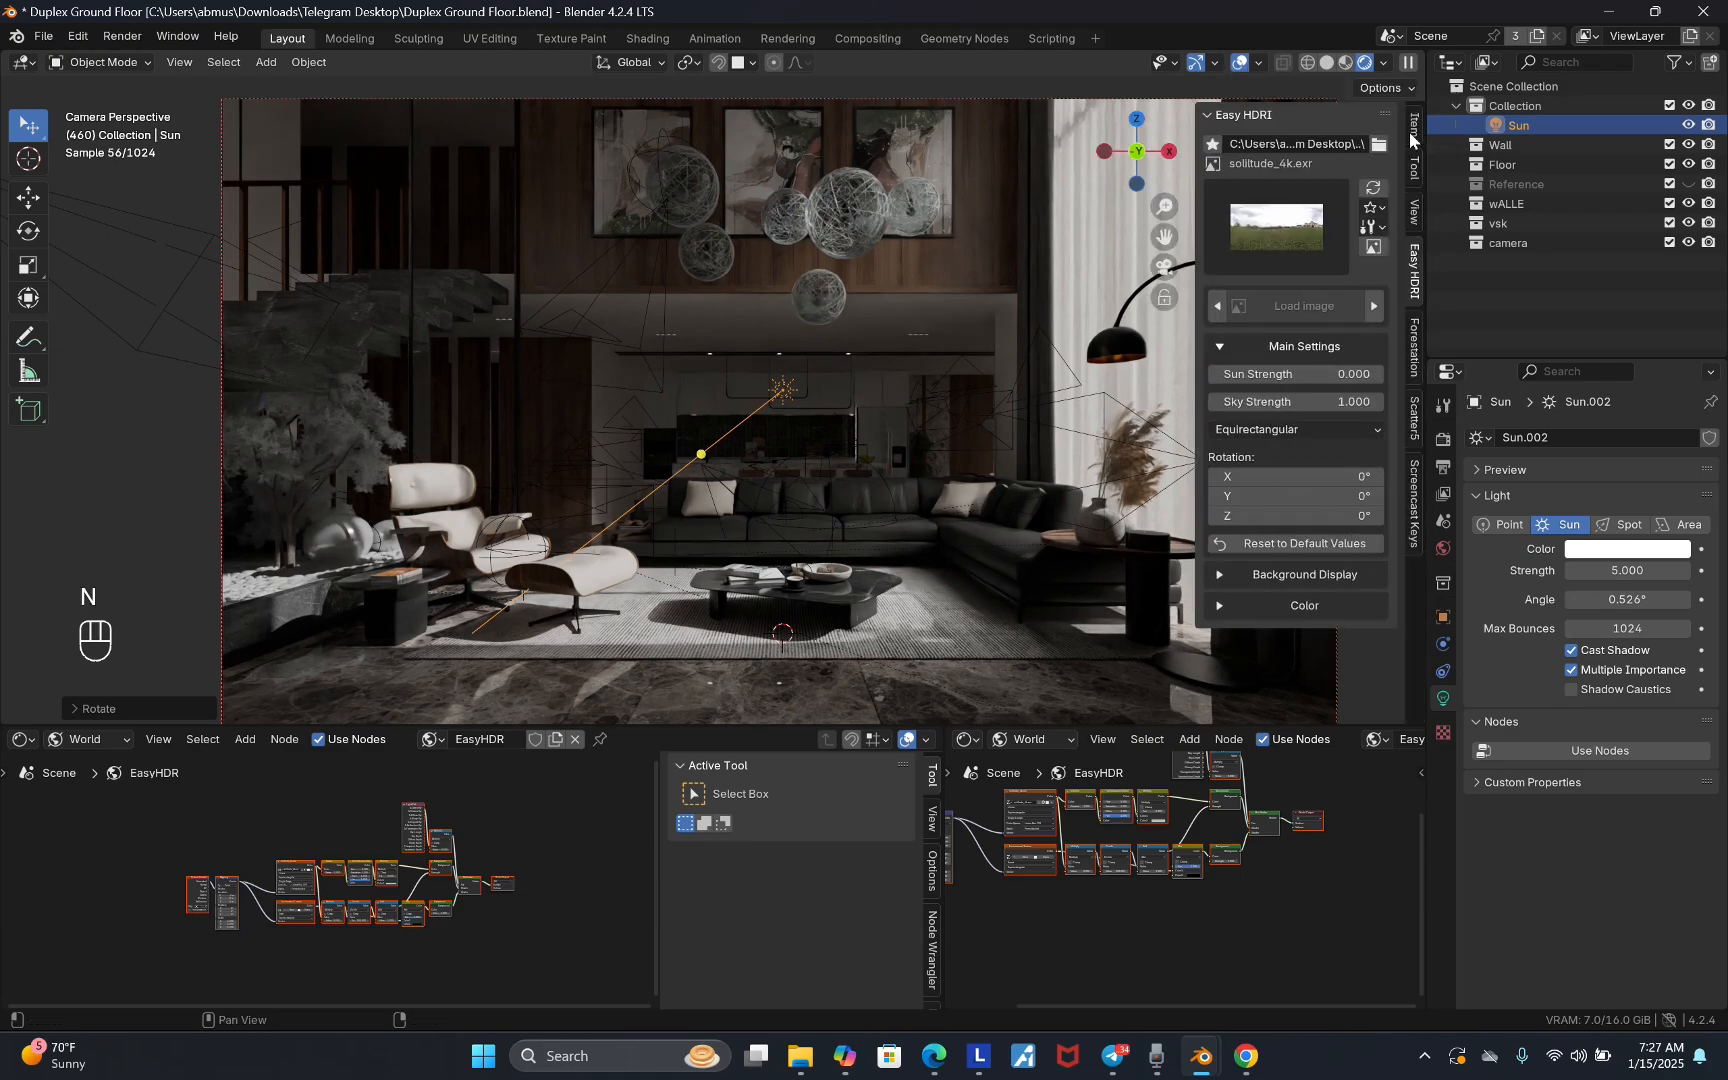
{"action": "left_click", "coordinate": [1415, 122]}
{"action": "mouse_move", "coordinate": [1280, 282]}
{"action": "left_mouse_down"}
{"action": "mouse_move", "coordinate": [1304, 287]}
{"action": "mouse_move", "coordinate": [1268, 285]}
{"action": "left_mouse_up"}
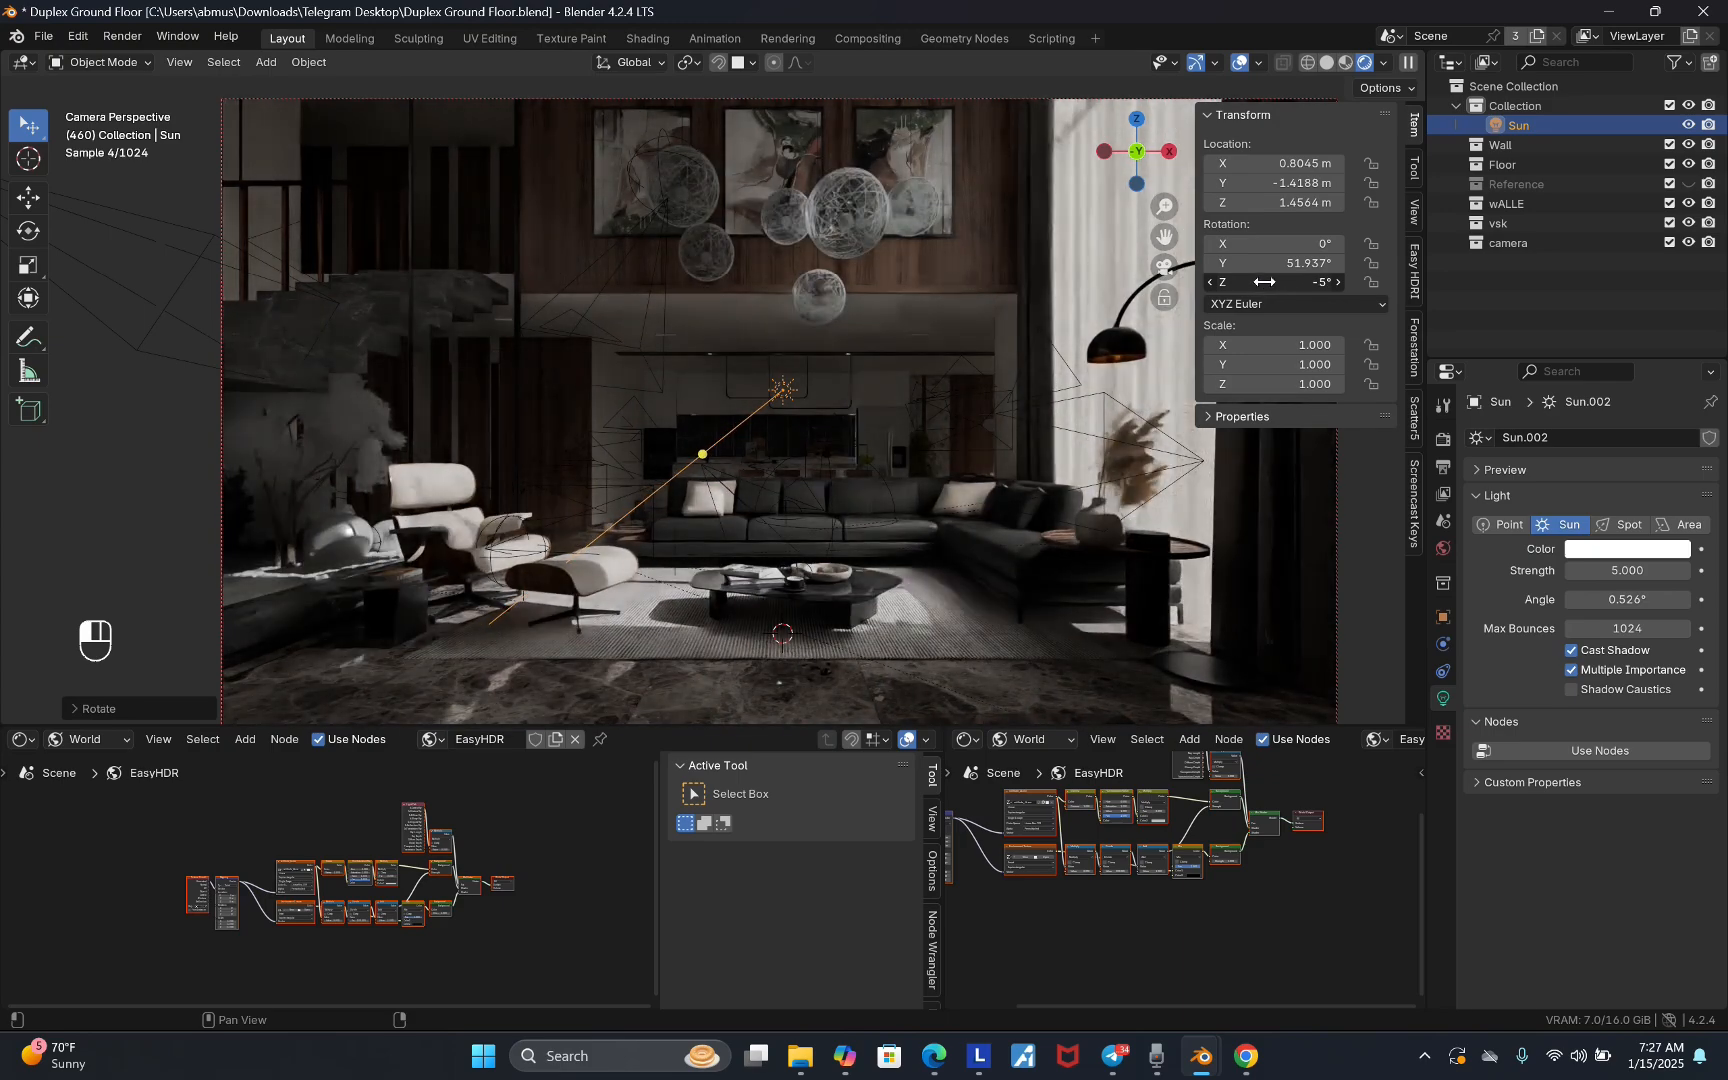
- Set the sun light's angle to 30° to soften its shadows
{"action": "left_click", "coordinate": [1628, 599]}
{"action": "type", "text": "30"}
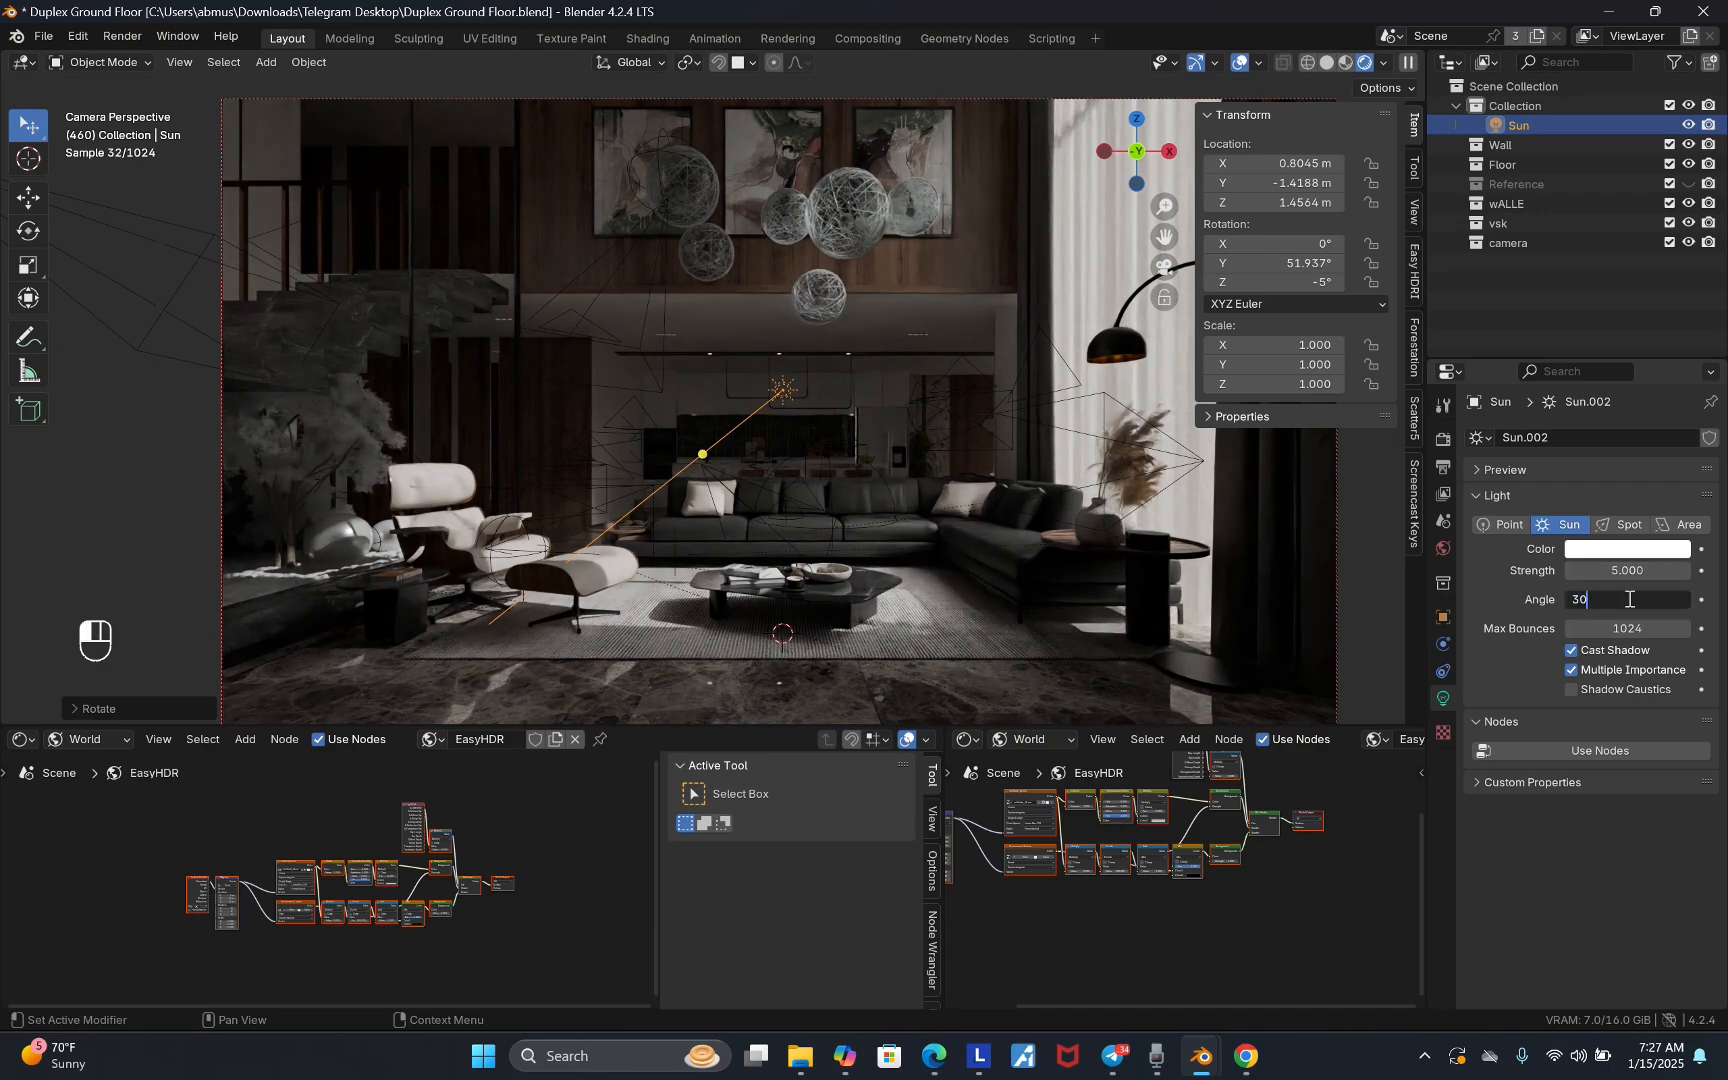
{"action": "key", "text": "Return"}
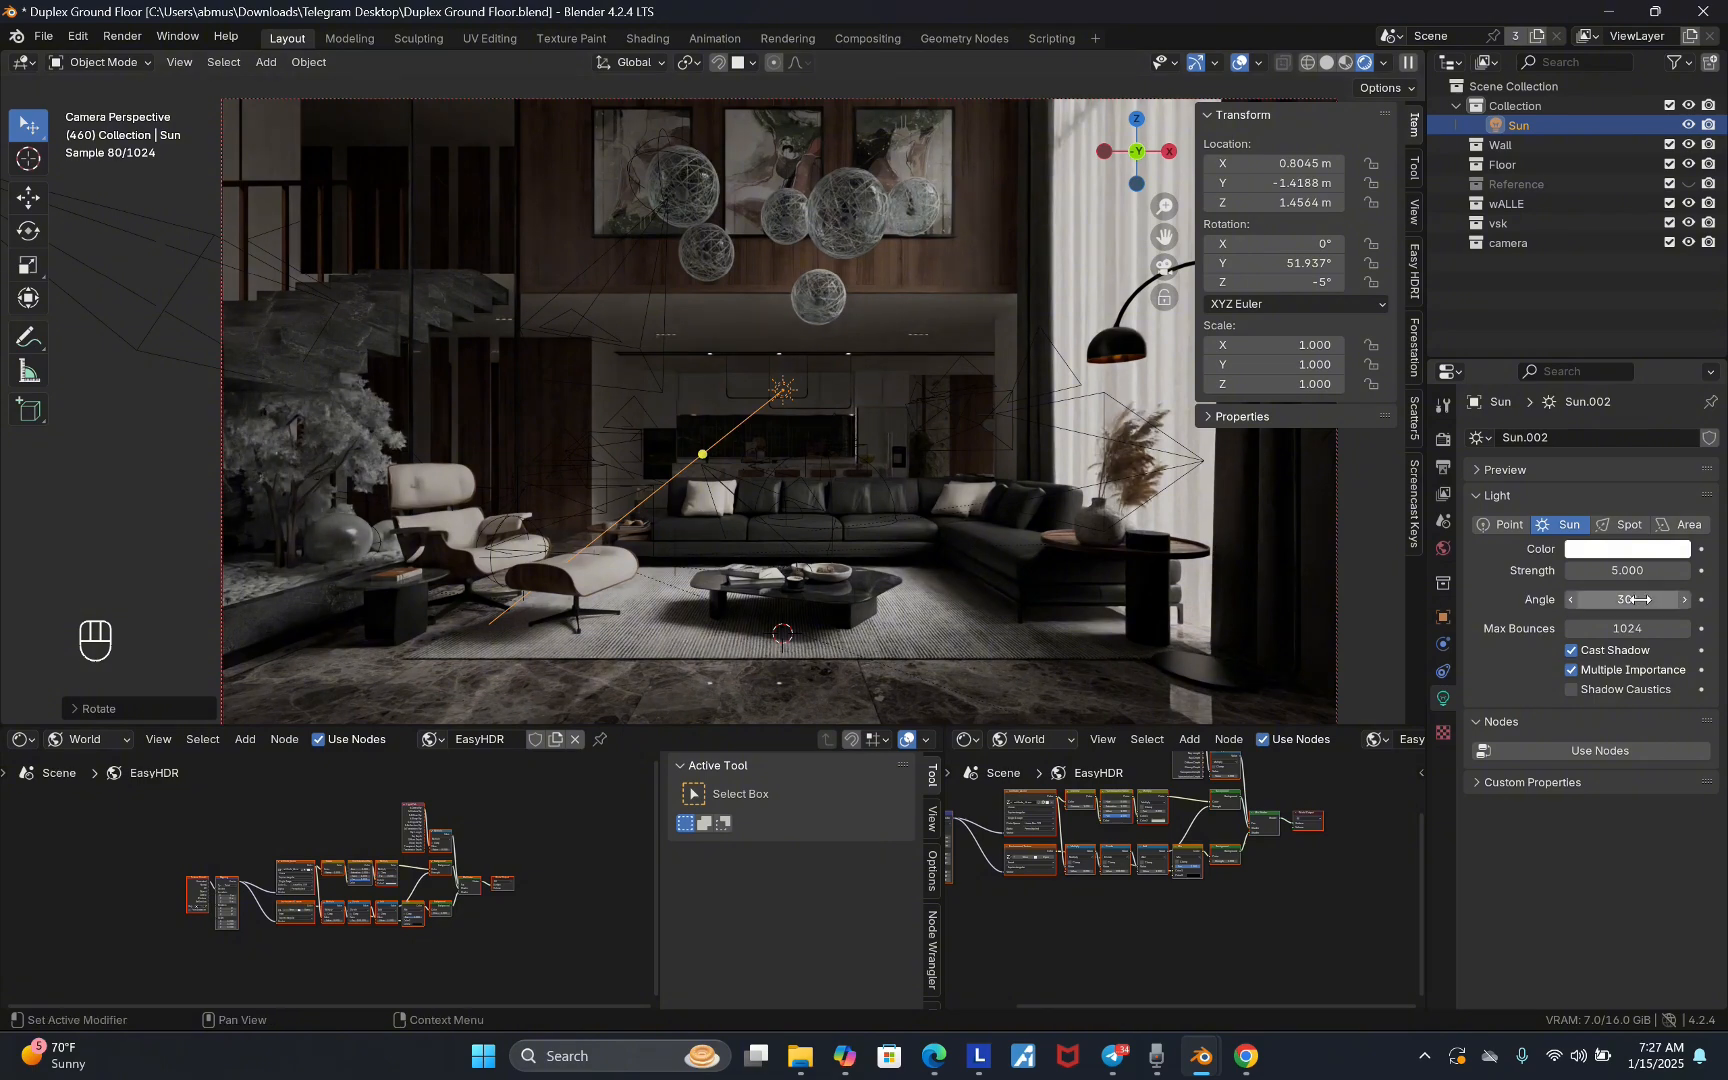
{"action": "left_click_drag", "start_coordinate": [1647, 600], "coordinate": [1546, 614]}
{"action": "right_click", "coordinate": [1546, 614]}
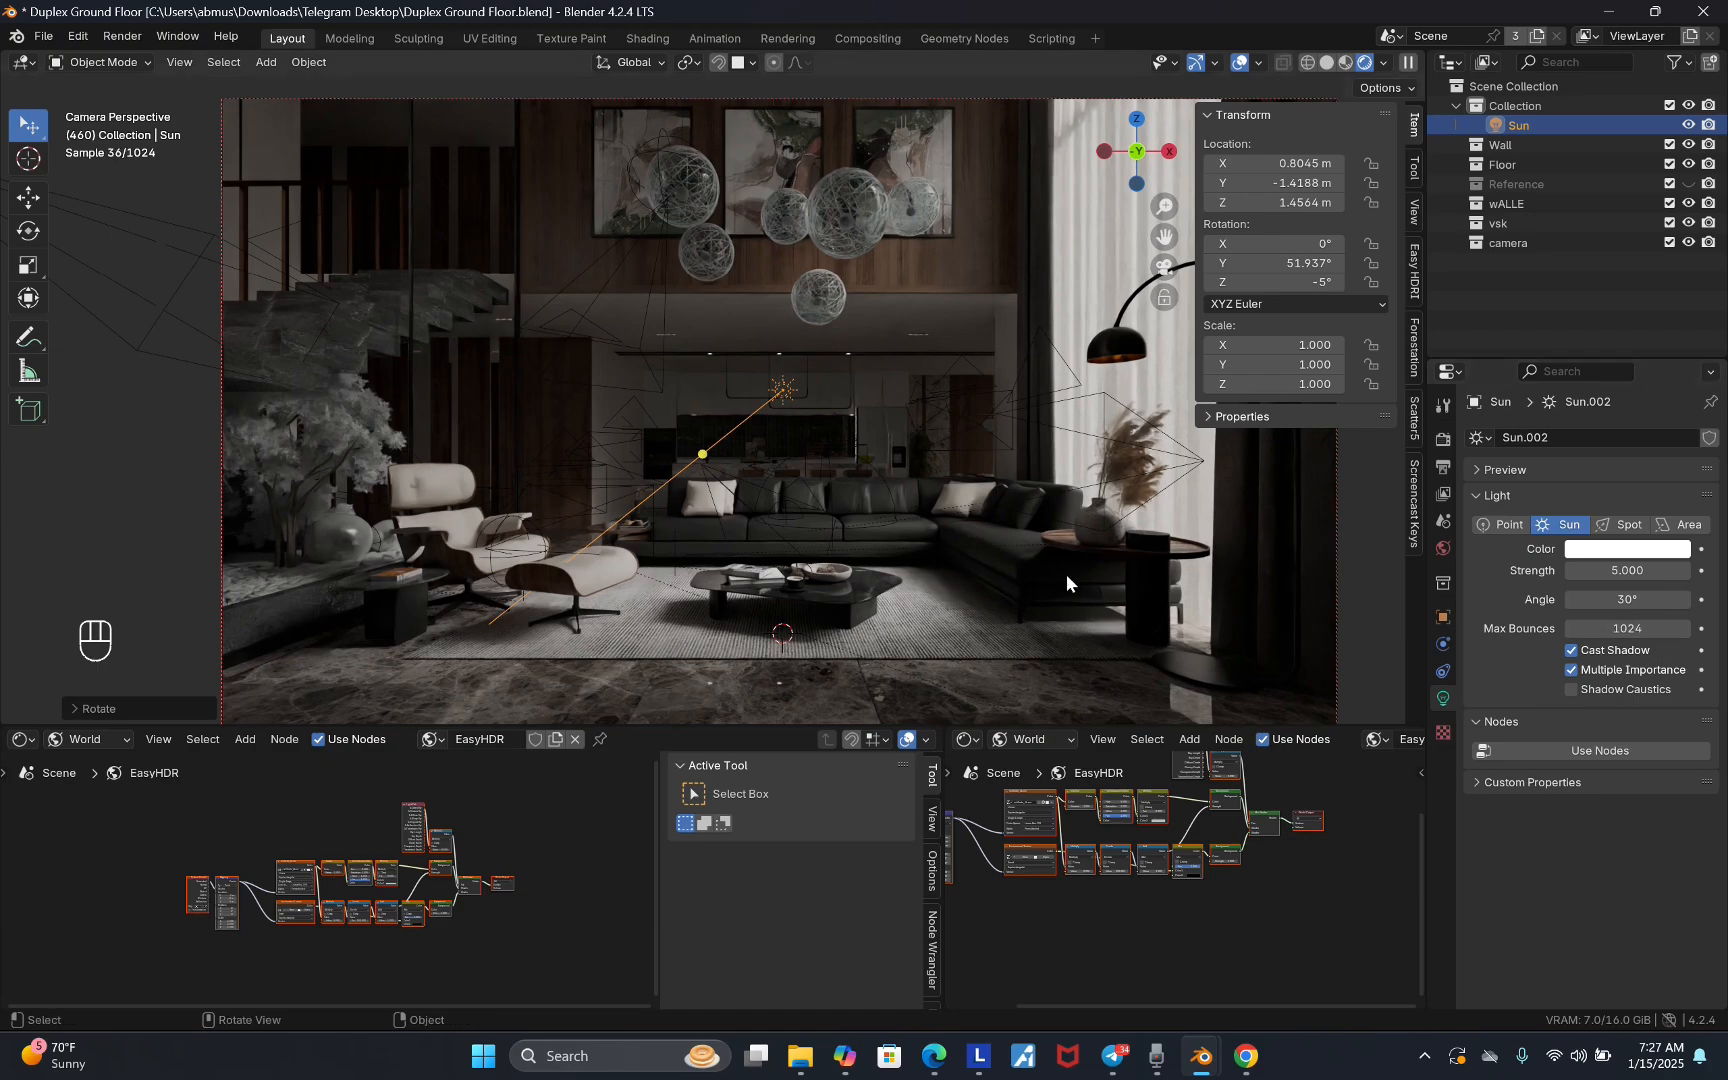
- Hide the viewport sidebar and rotate the sun light slightly around the global Z axis
{"action": "key", "text": "n"}
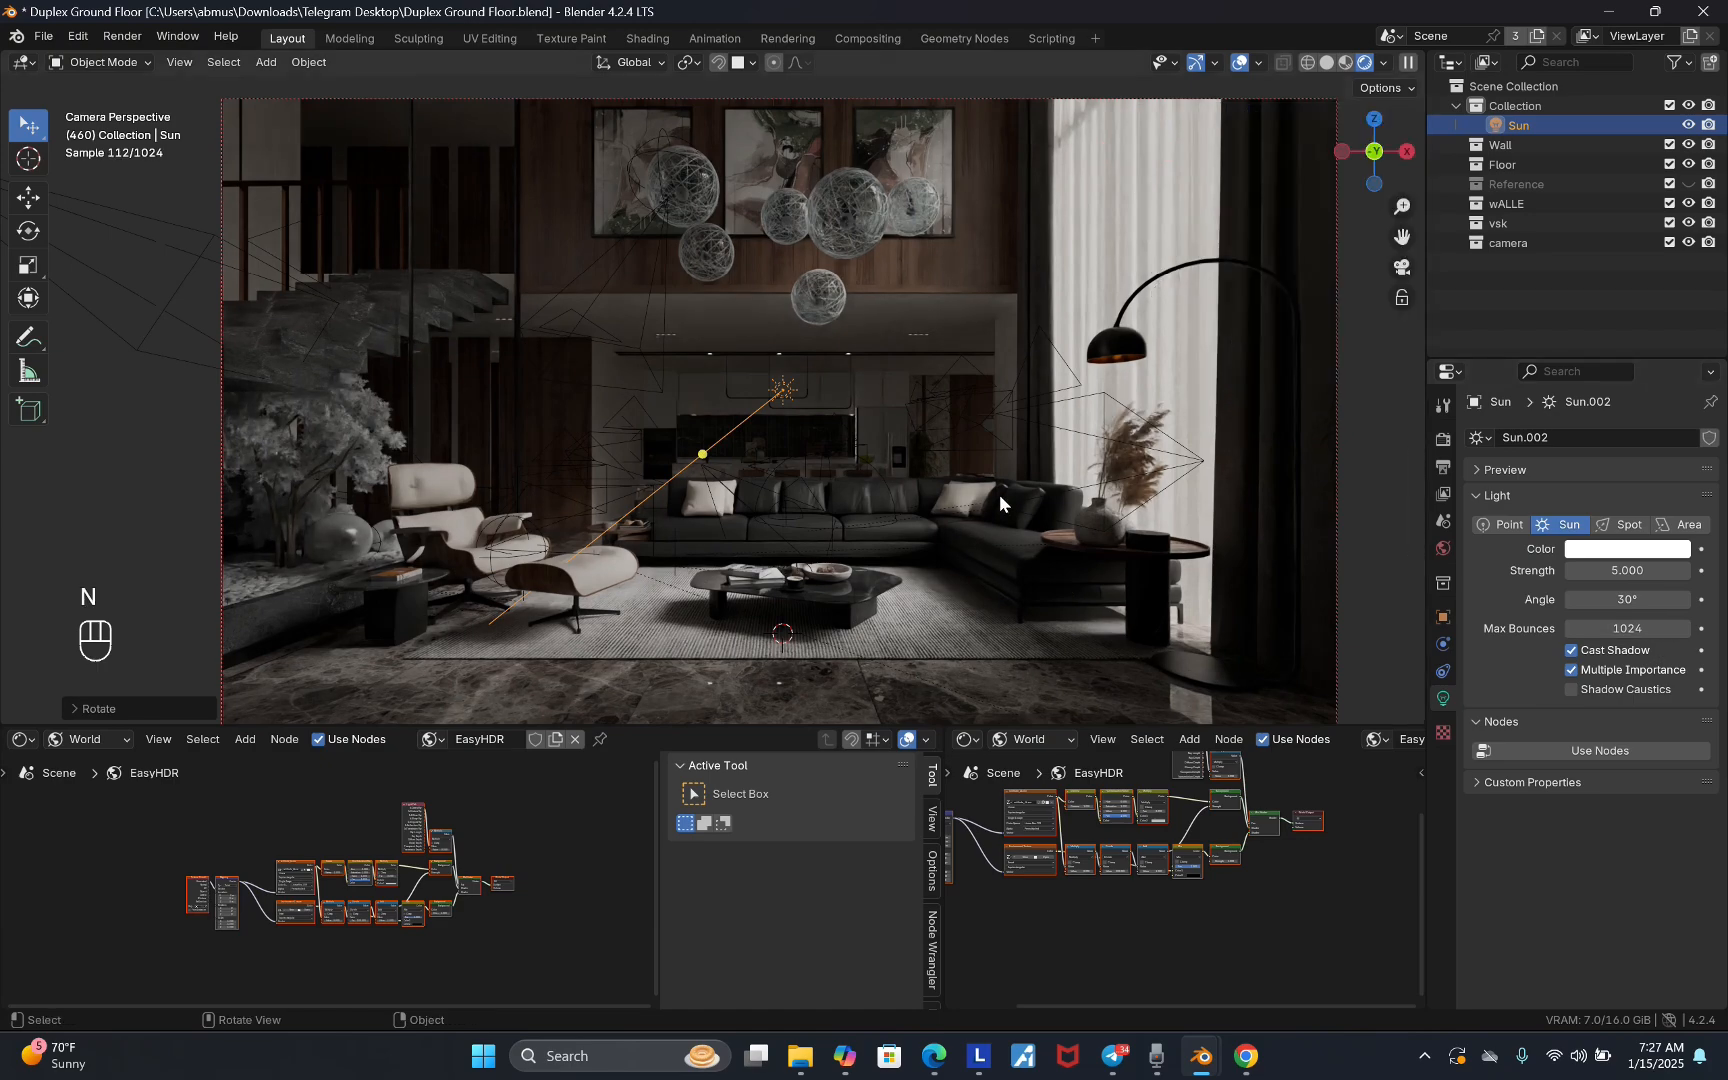
{"action": "scroll", "coordinate": [868, 444], "scroll_direction": "down", "scroll_amount": 2}
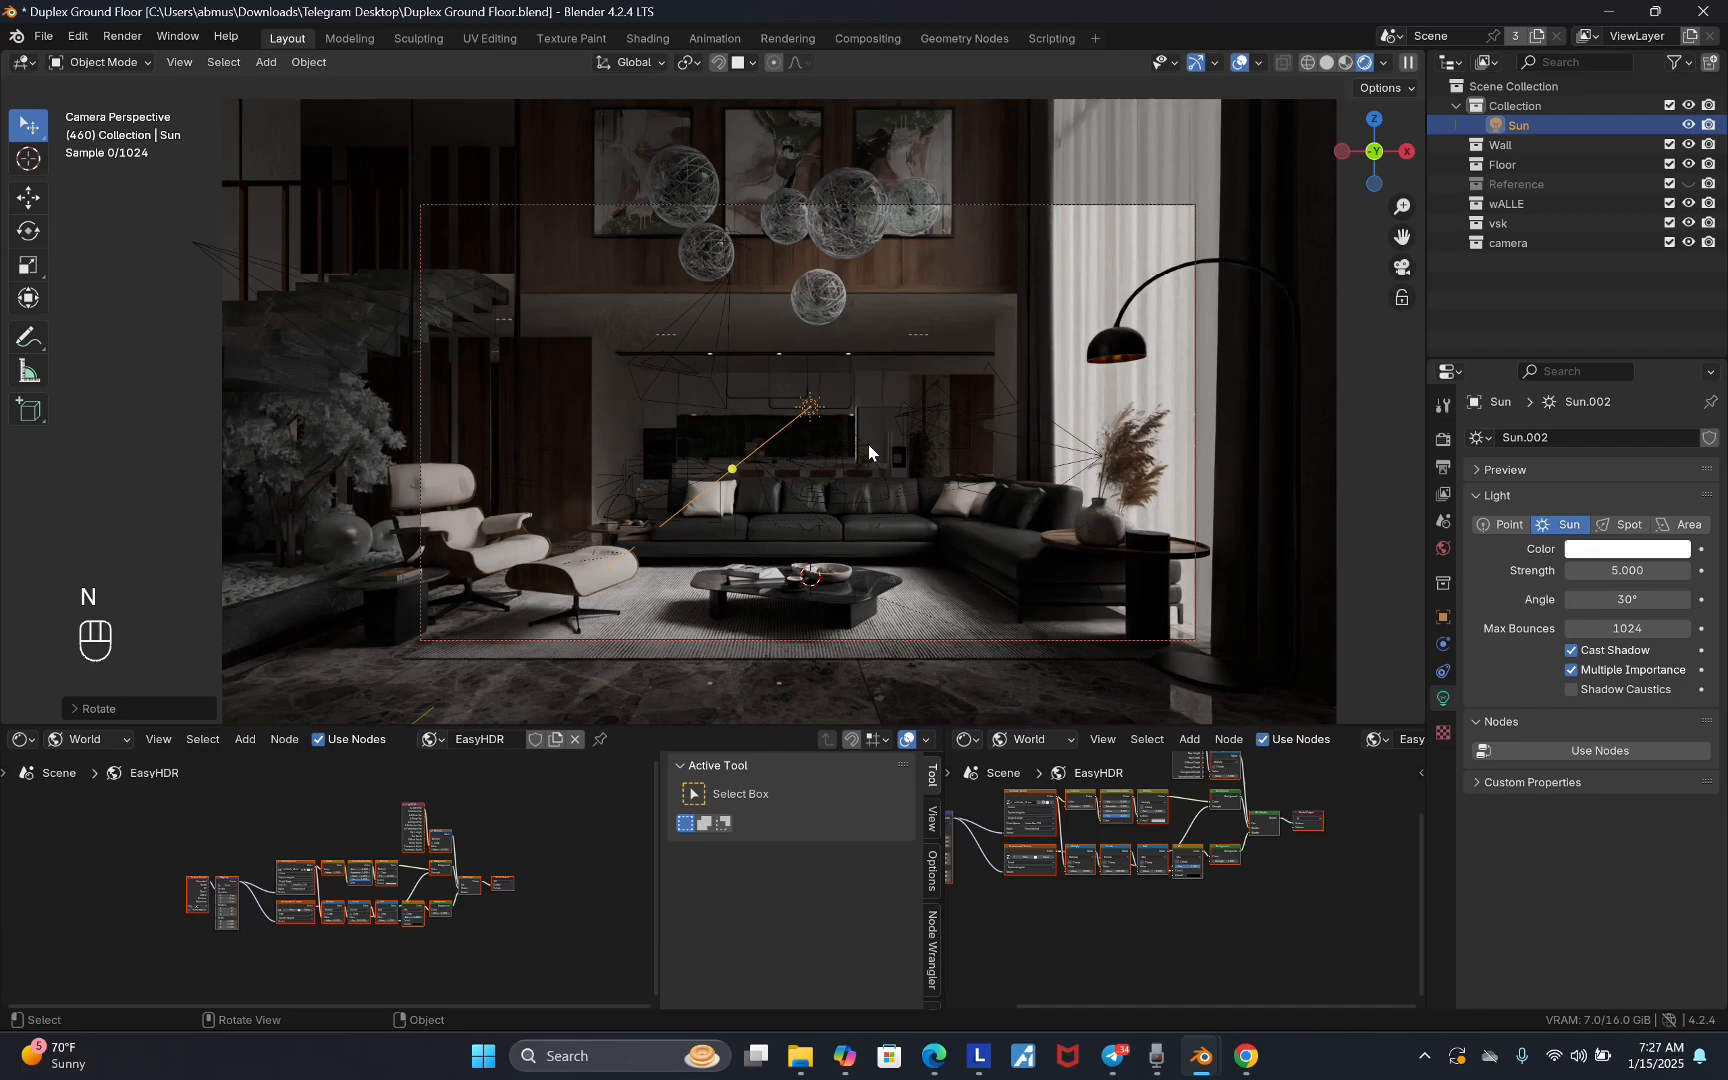
{"action": "scroll", "coordinate": [880, 446], "scroll_direction": "up", "scroll_amount": 2}
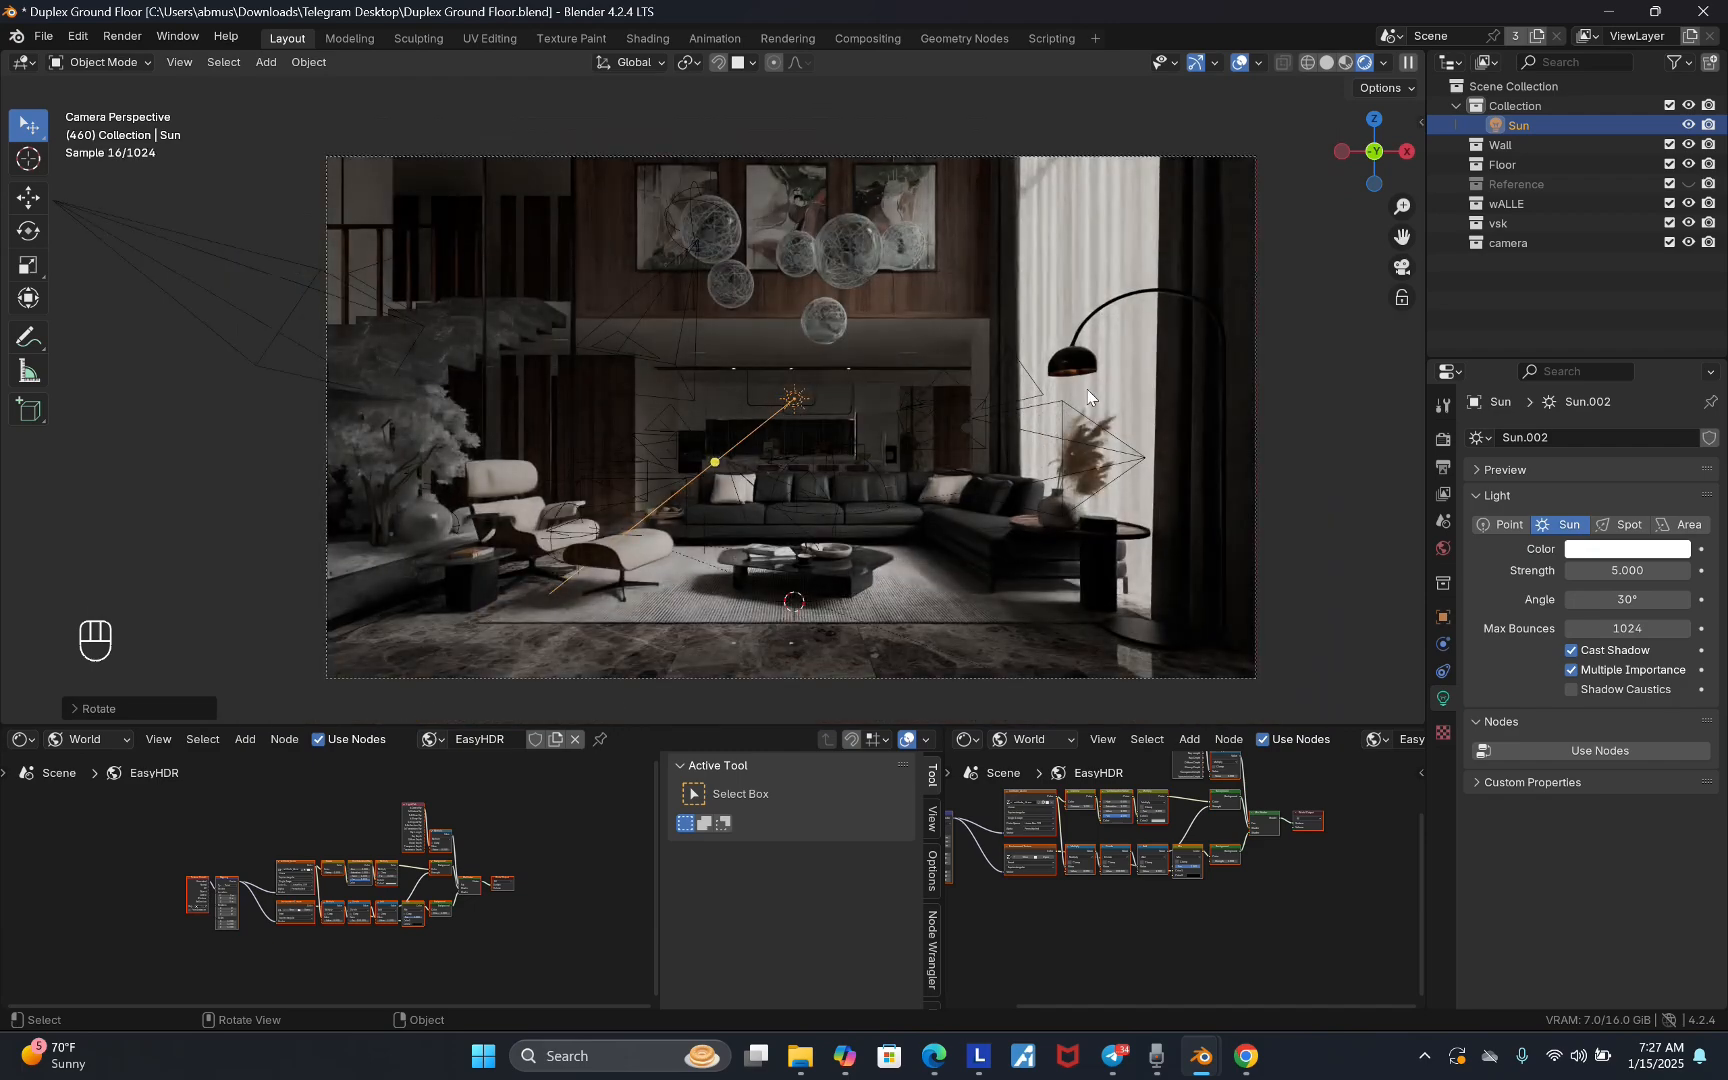
{"action": "key", "text": "r"}
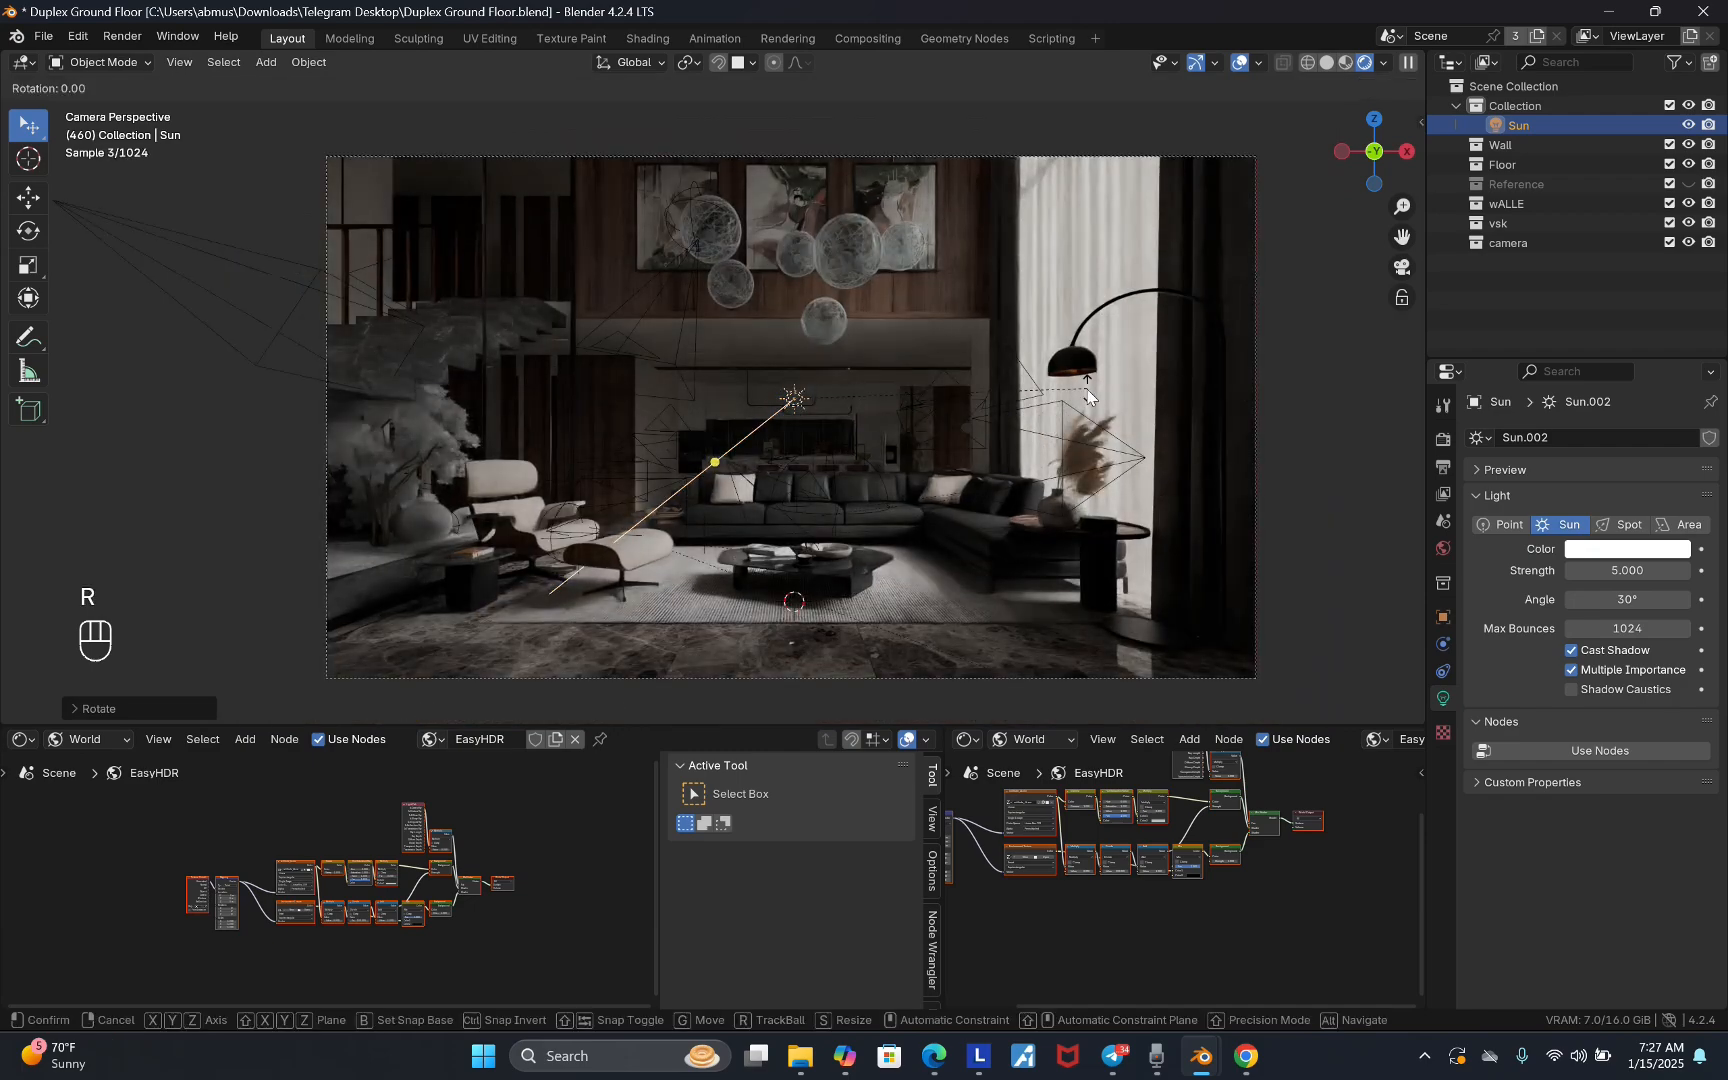
{"action": "key", "text": "z"}
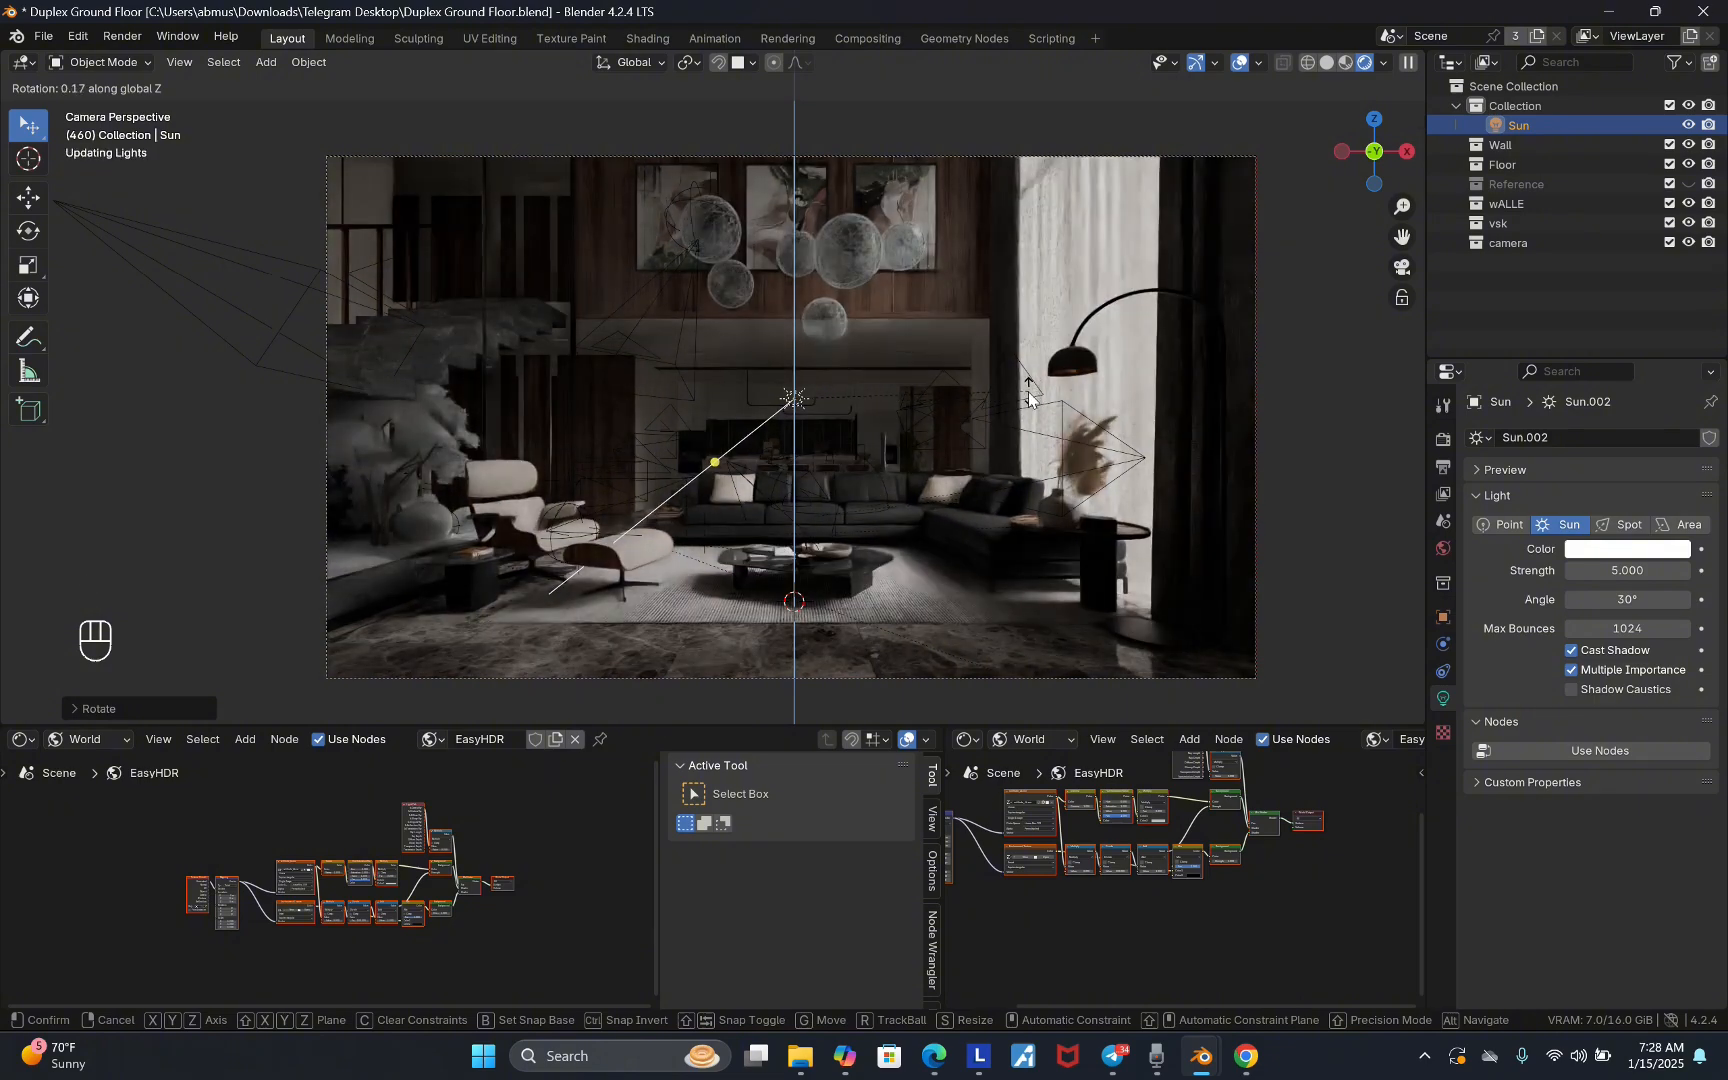
{"action": "left_click", "coordinate": [1036, 396]}
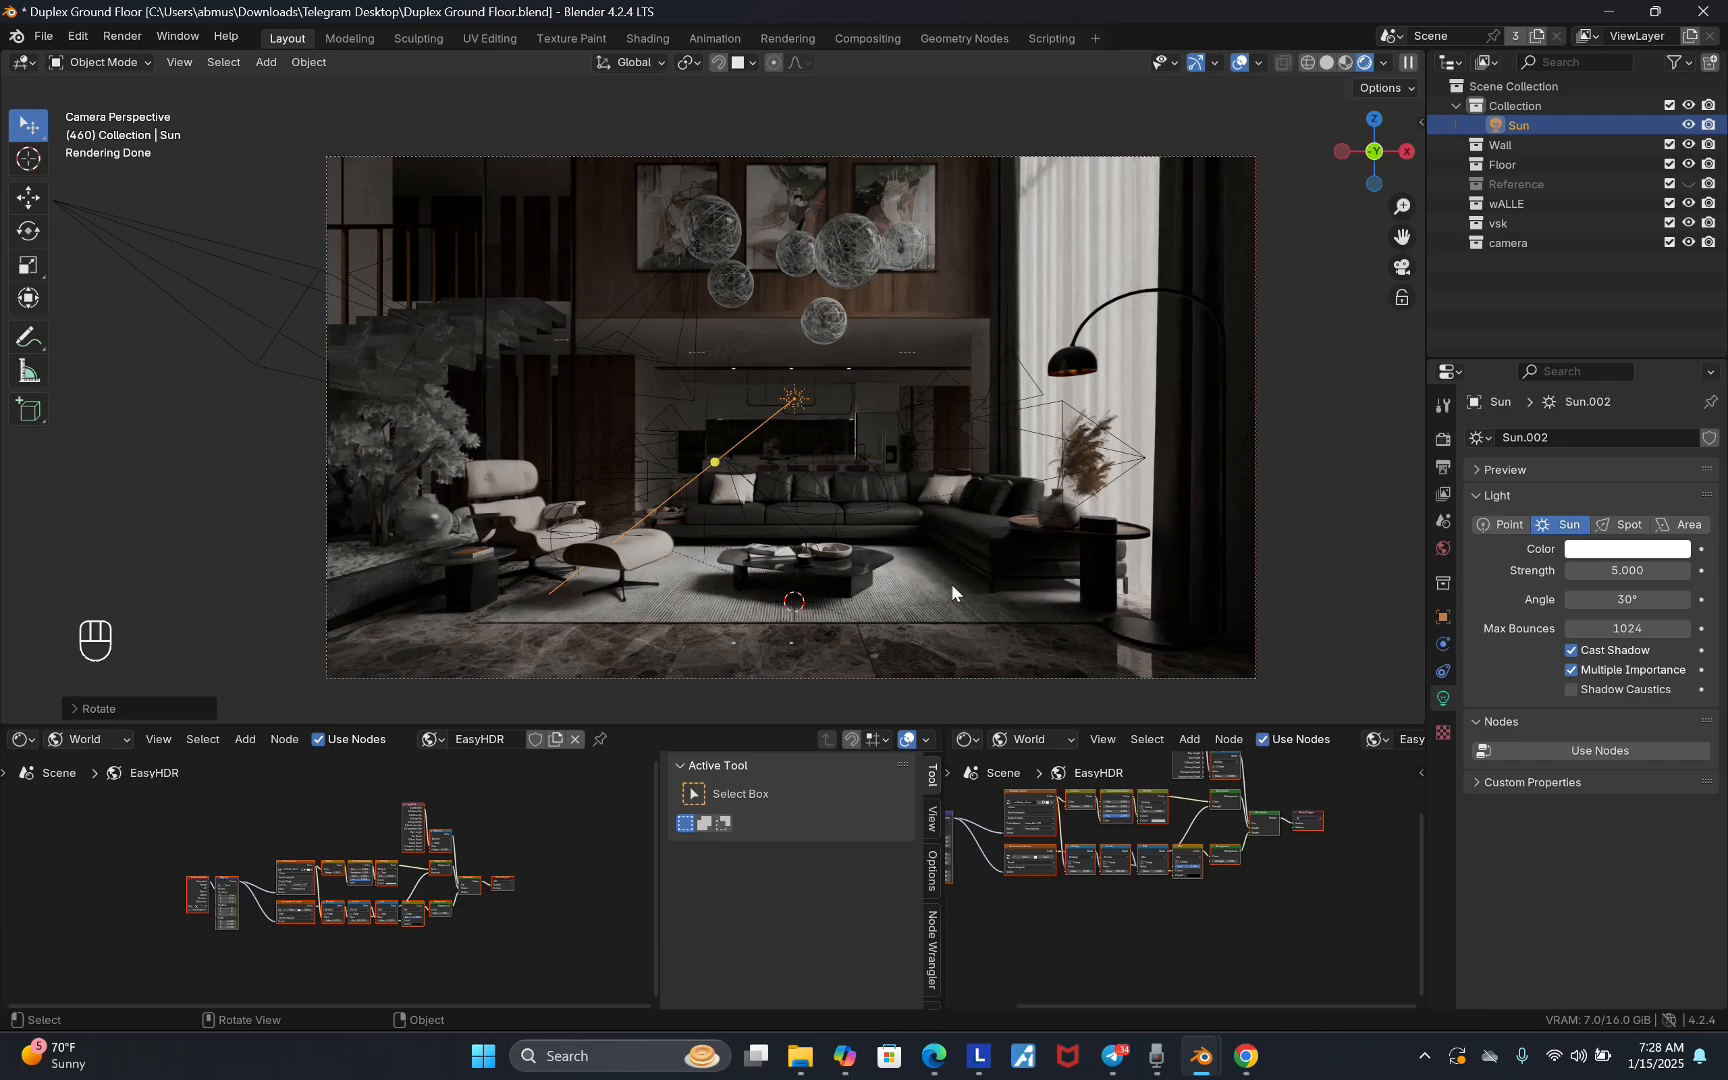
- Place the 3D cursor at the middle of the tall curtained window and add an area light there
{"action": "scroll", "coordinate": [973, 588], "scroll_direction": "up", "scroll_amount": 2}
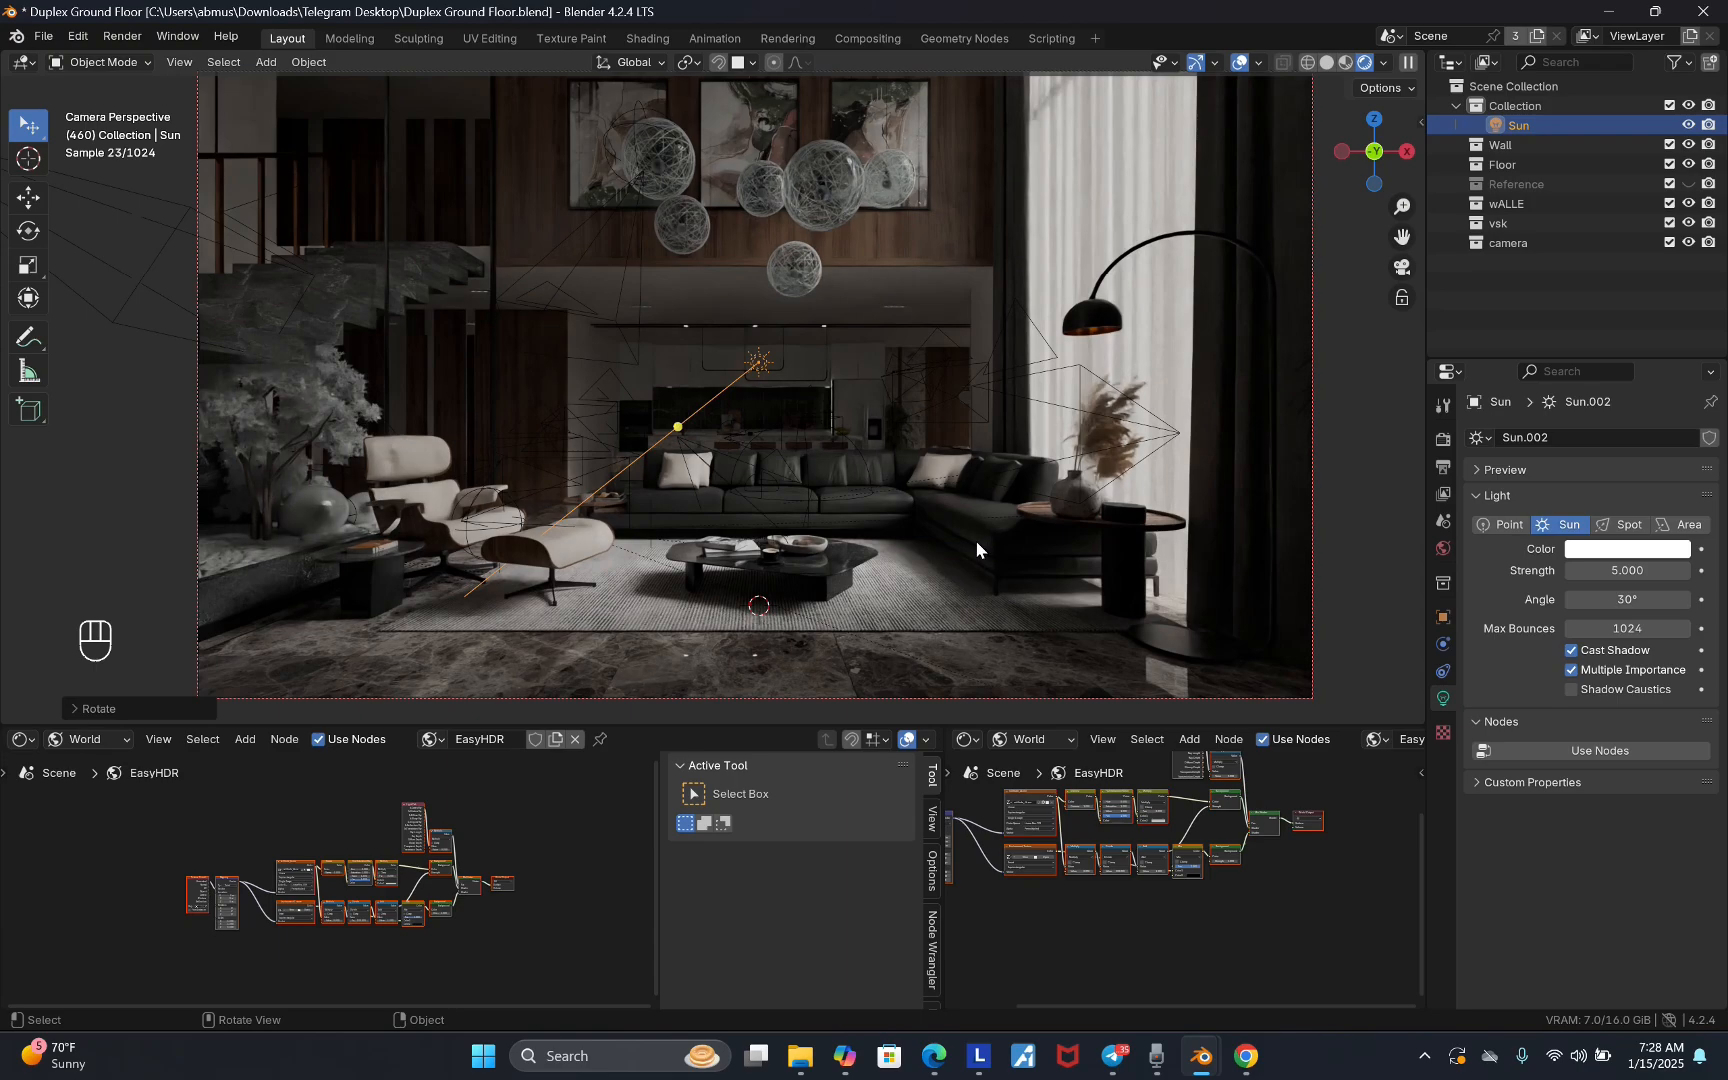
{"action": "middle_click_drag", "start_coordinate": [975, 540], "coordinate": [755, 525]}
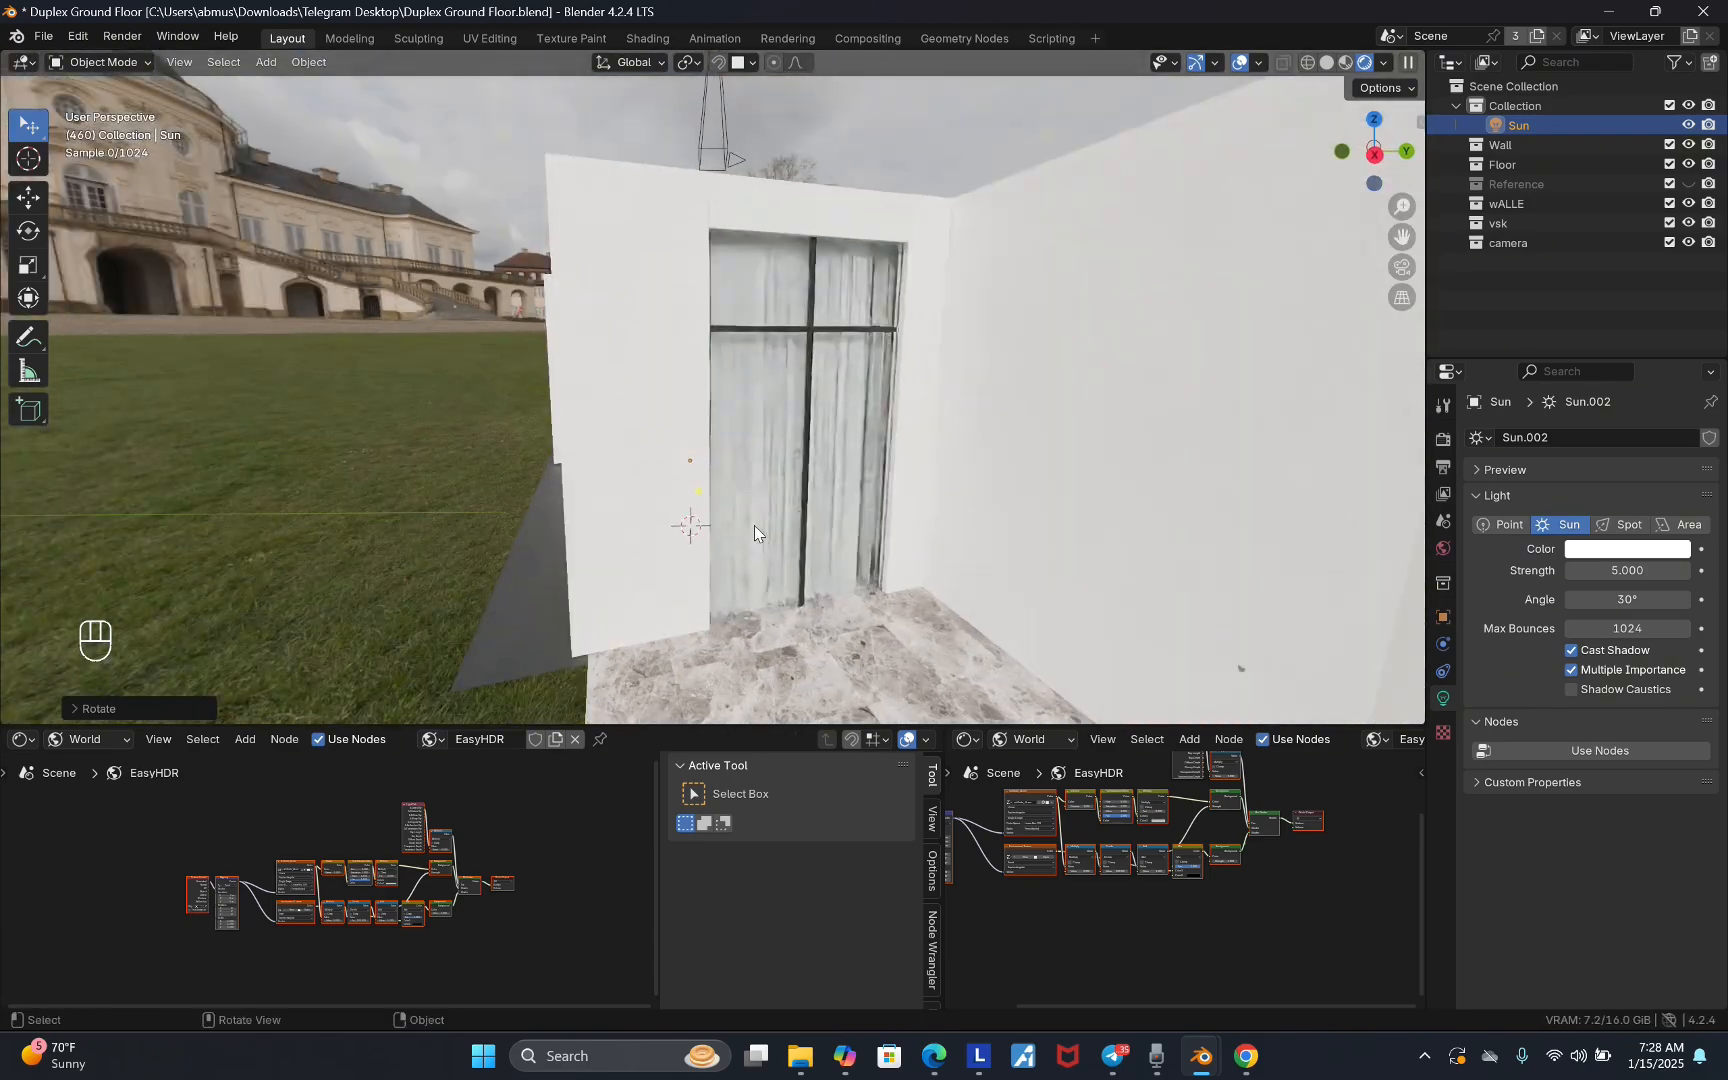
{"action": "scroll", "coordinate": [750, 455], "scroll_direction": "up", "scroll_amount": 4}
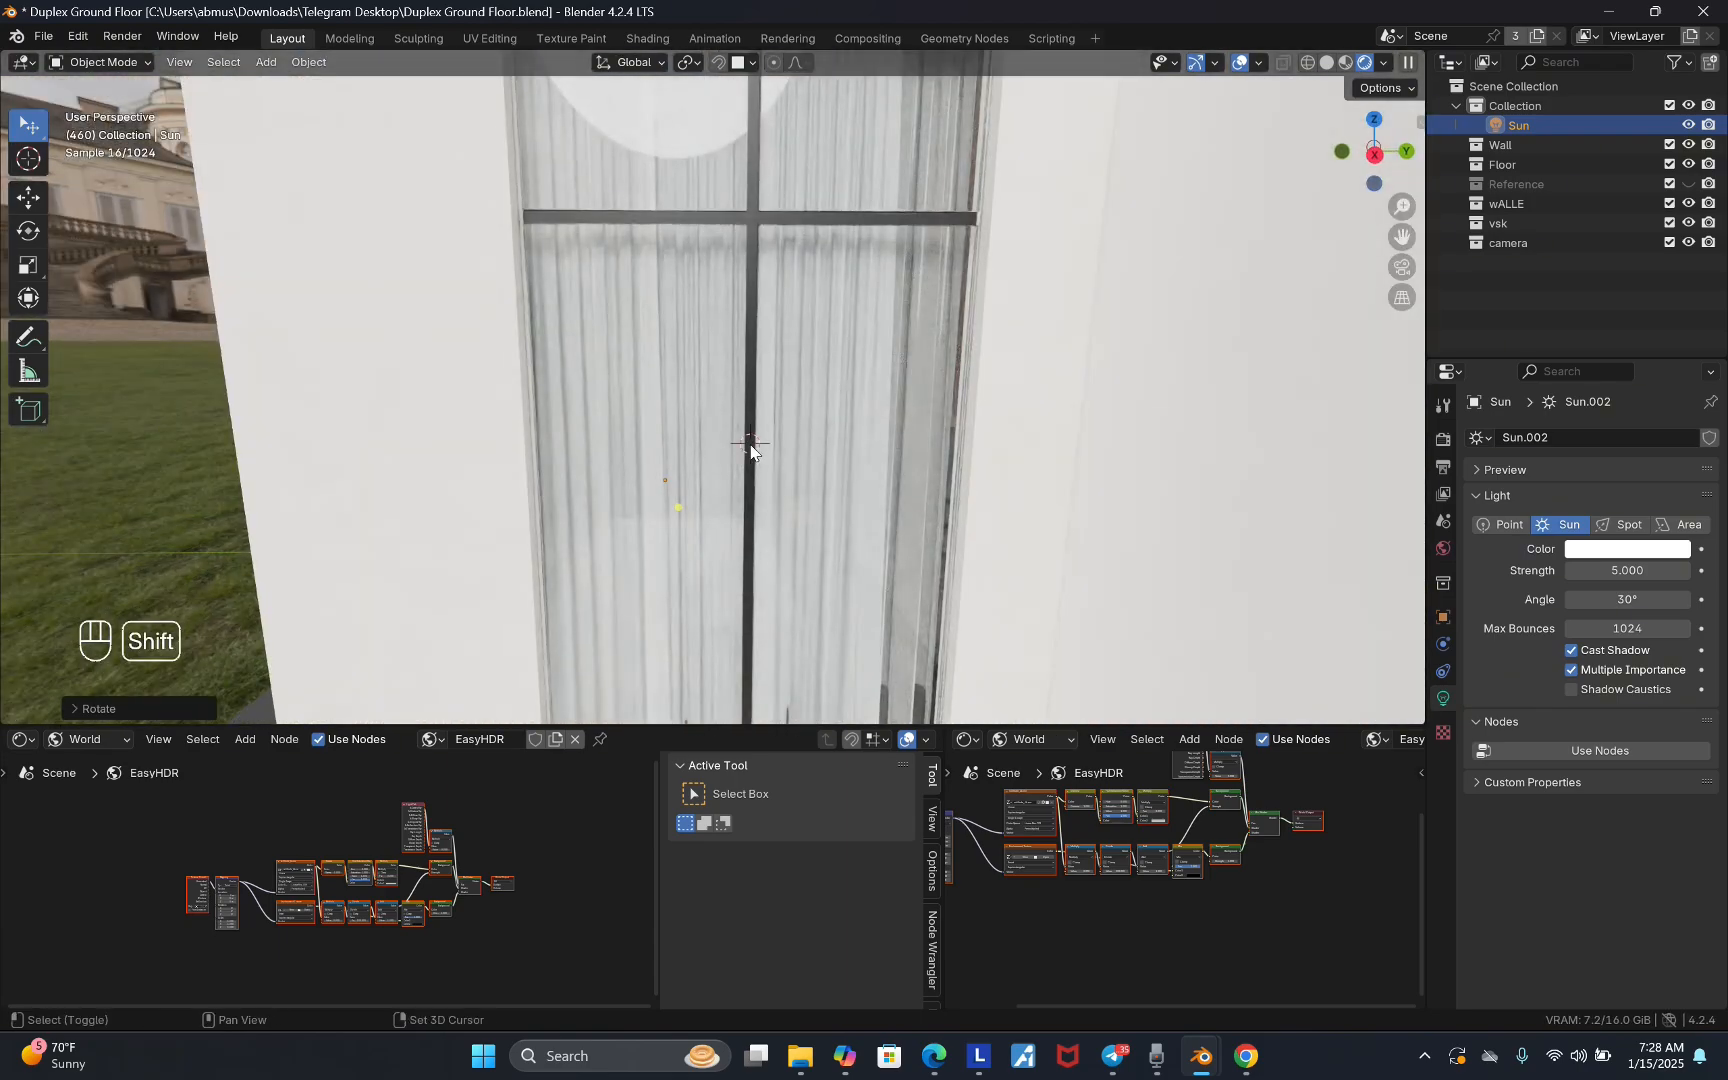
{"action": "key", "text": "shift+a"}
{"action": "mouse_move", "coordinate": [733, 447]}
{"action": "left_click", "coordinate": [816, 506]}
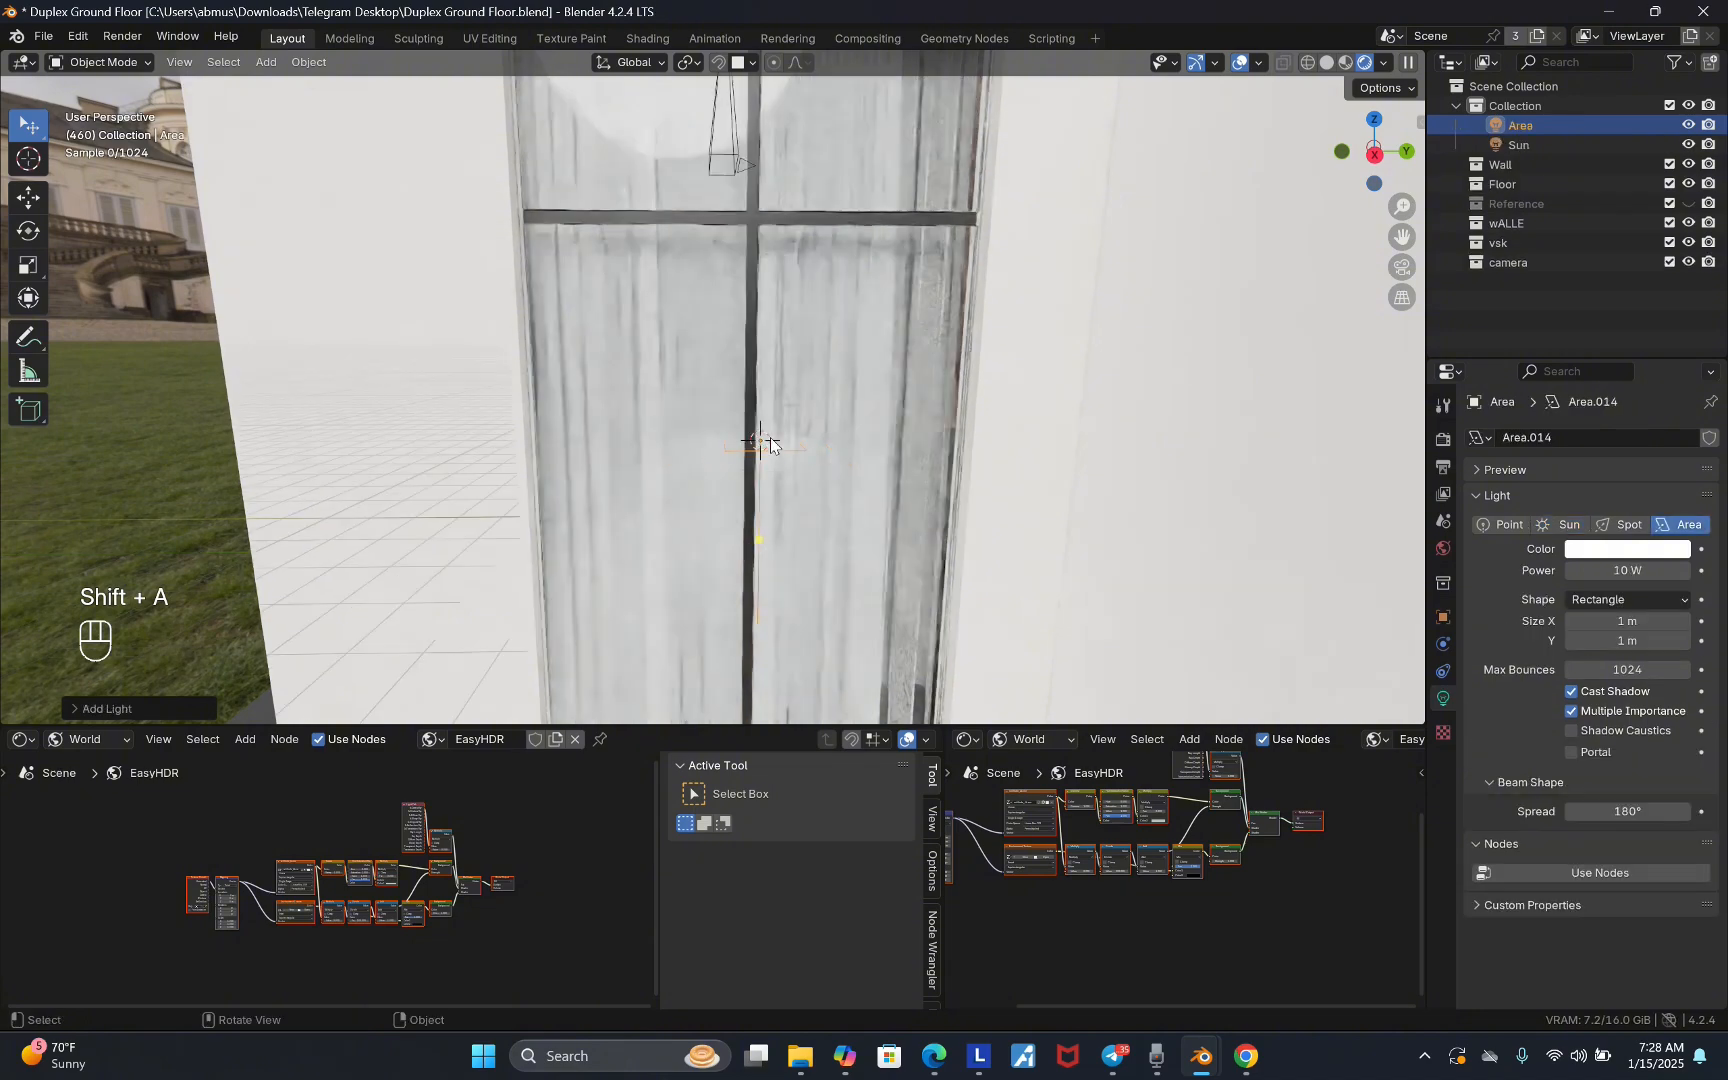
- Rotate the new area light 90° around the global Y axis so it stands upright at the window
{"action": "scroll", "coordinate": [780, 444], "scroll_direction": "down", "scroll_amount": 3}
{"action": "scroll", "coordinate": [790, 444], "scroll_direction": "up", "scroll_amount": 3}
{"action": "key", "text": "r"}
{"action": "key", "text": "y"}
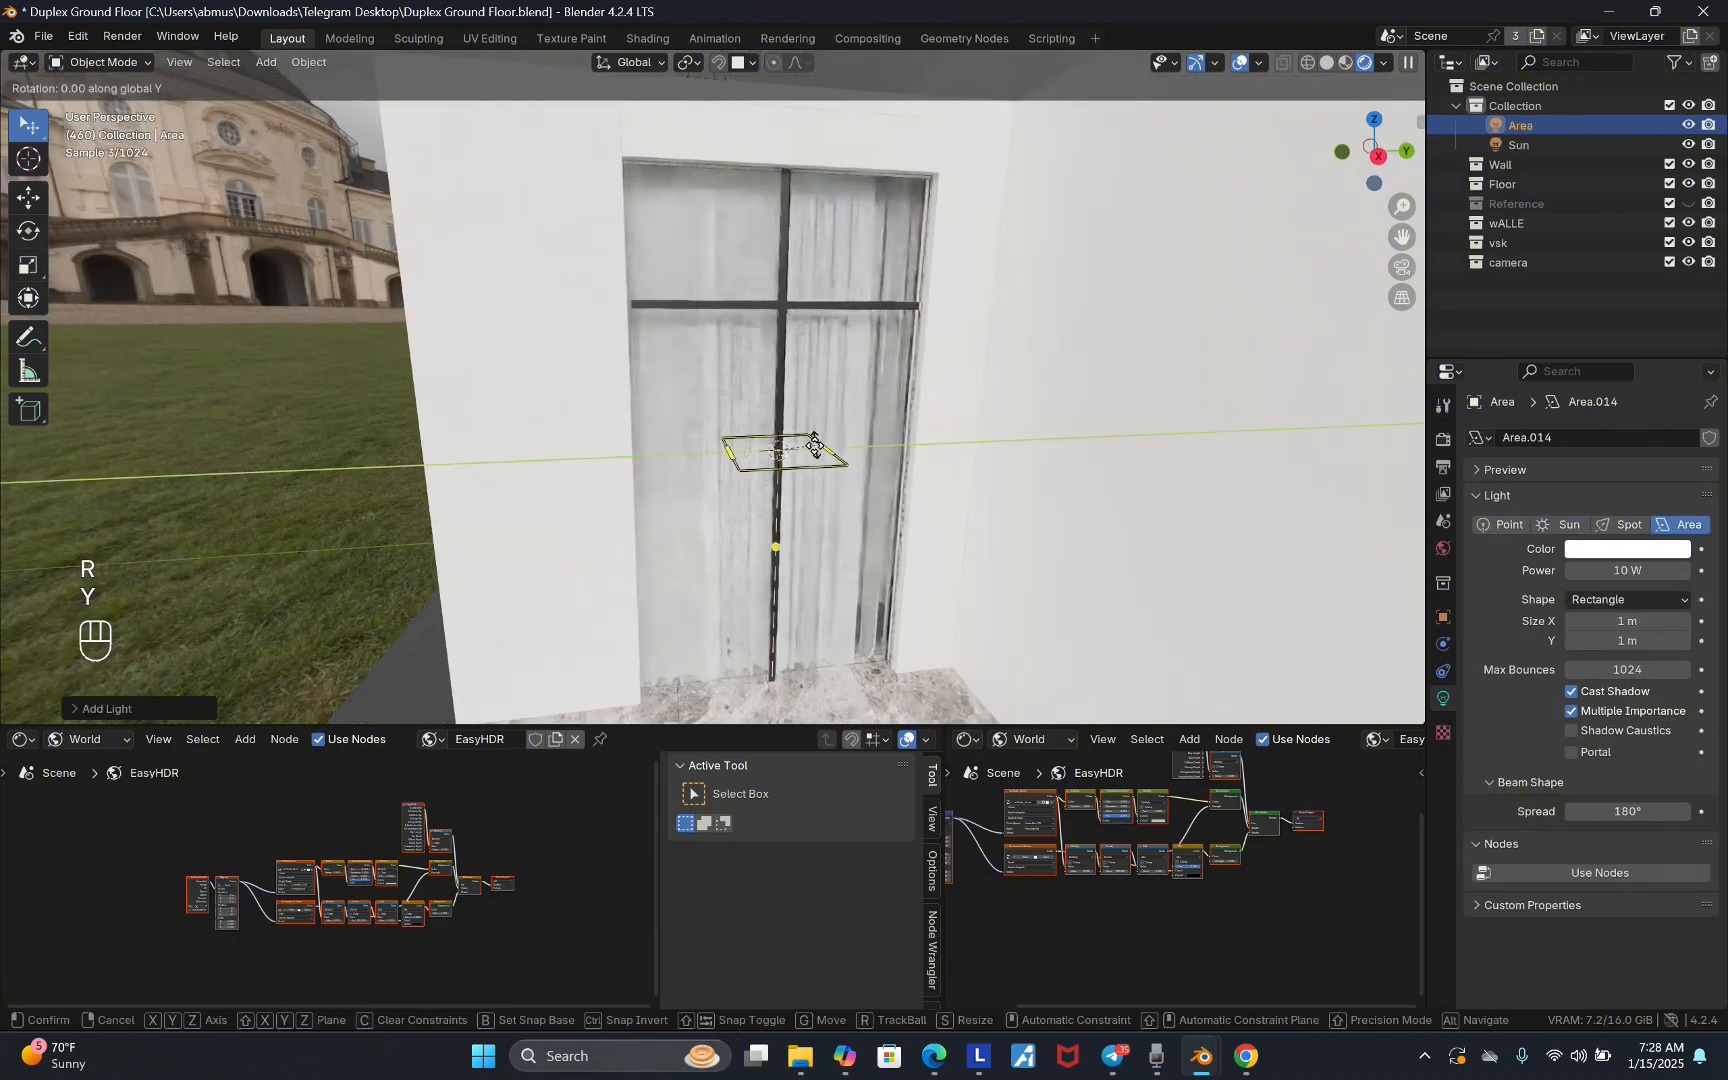
{"action": "key", "text": "KP_9"}
{"action": "key", "text": "KP_0"}
{"action": "key", "text": "KP_Enter"}
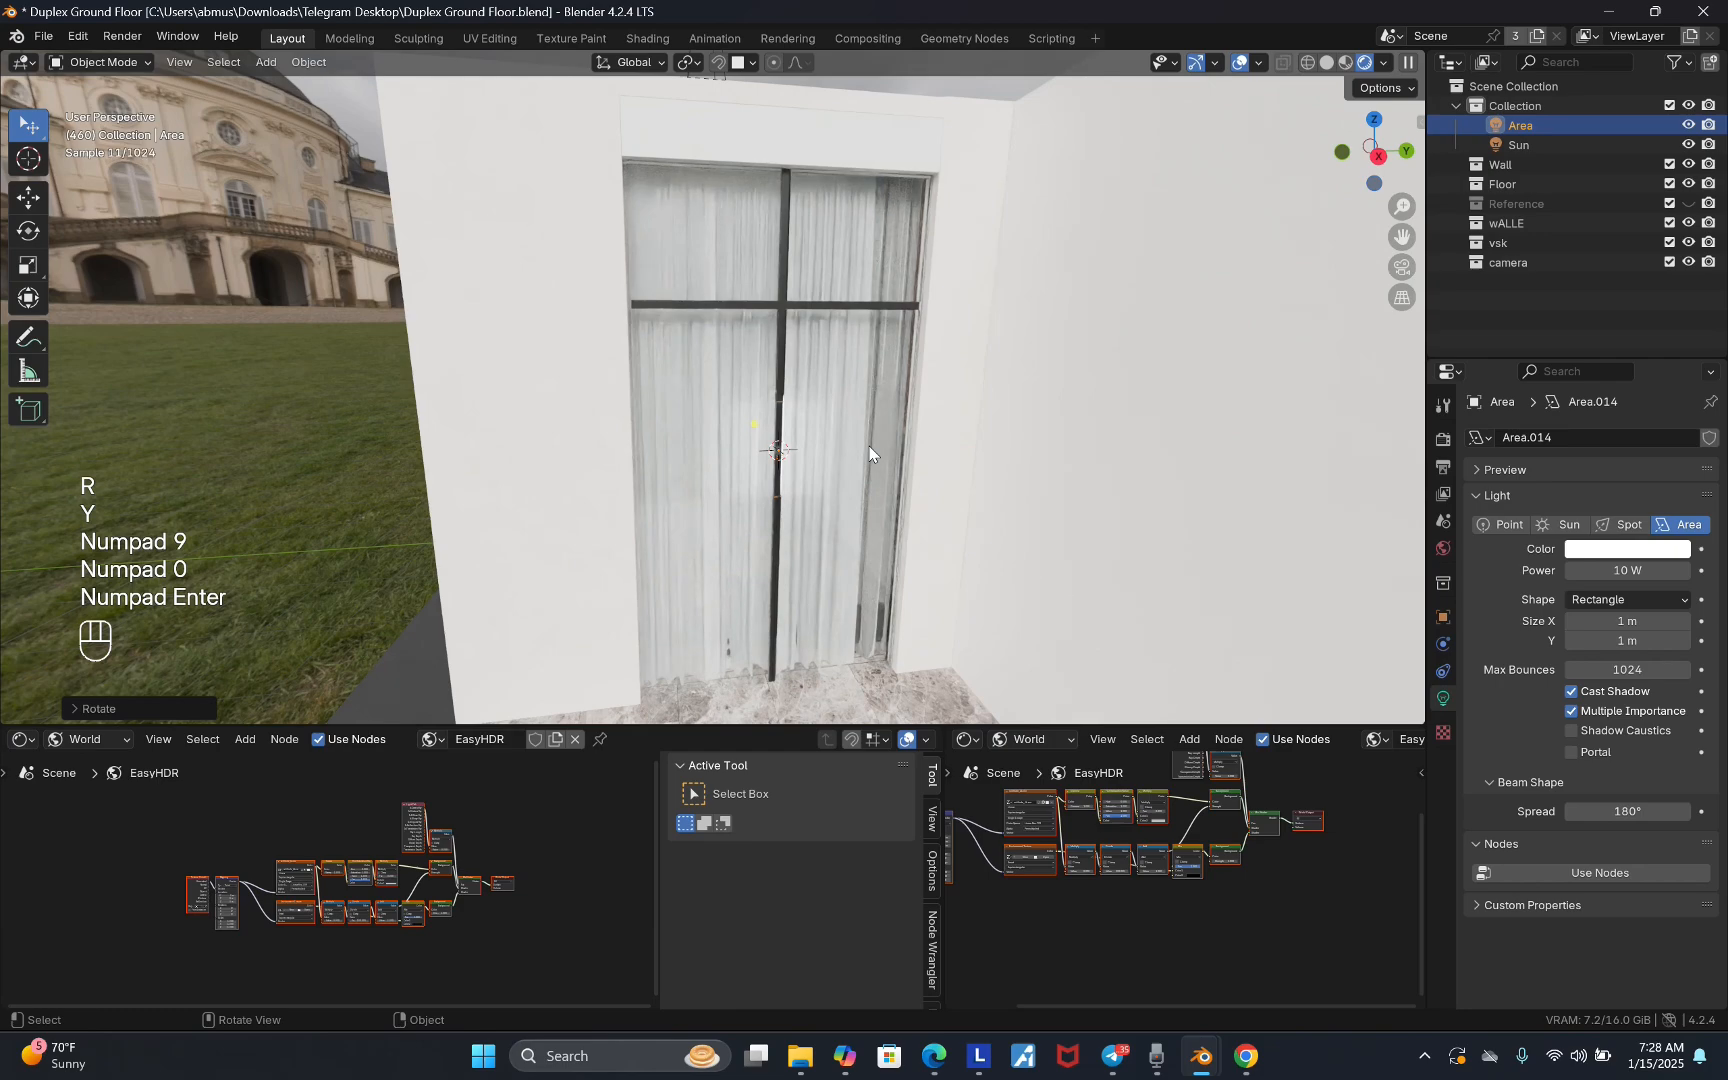
- Scale the area light along Y, switch to solid shading and move the light along X to just outside the window
{"action": "key", "text": "s"}
{"action": "key", "text": "y"}
{"action": "left_click", "coordinate": [950, 465]}
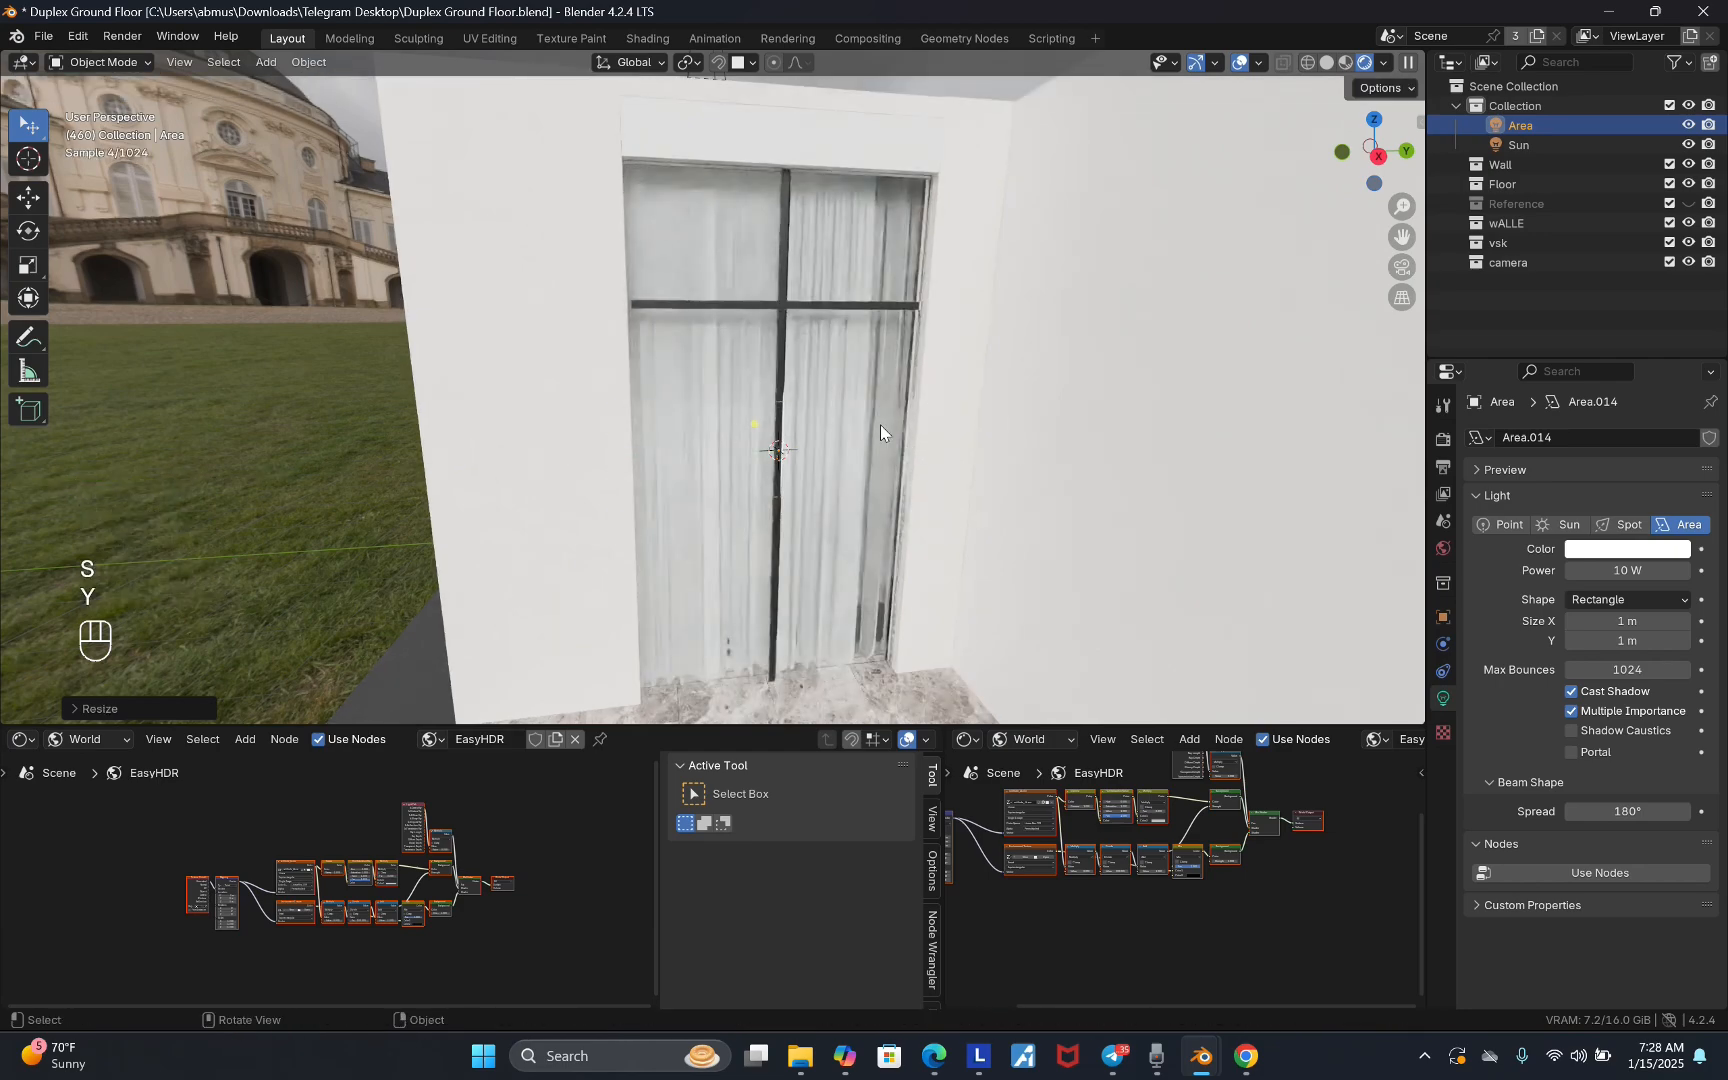
{"action": "left_click", "coordinate": [1327, 62]}
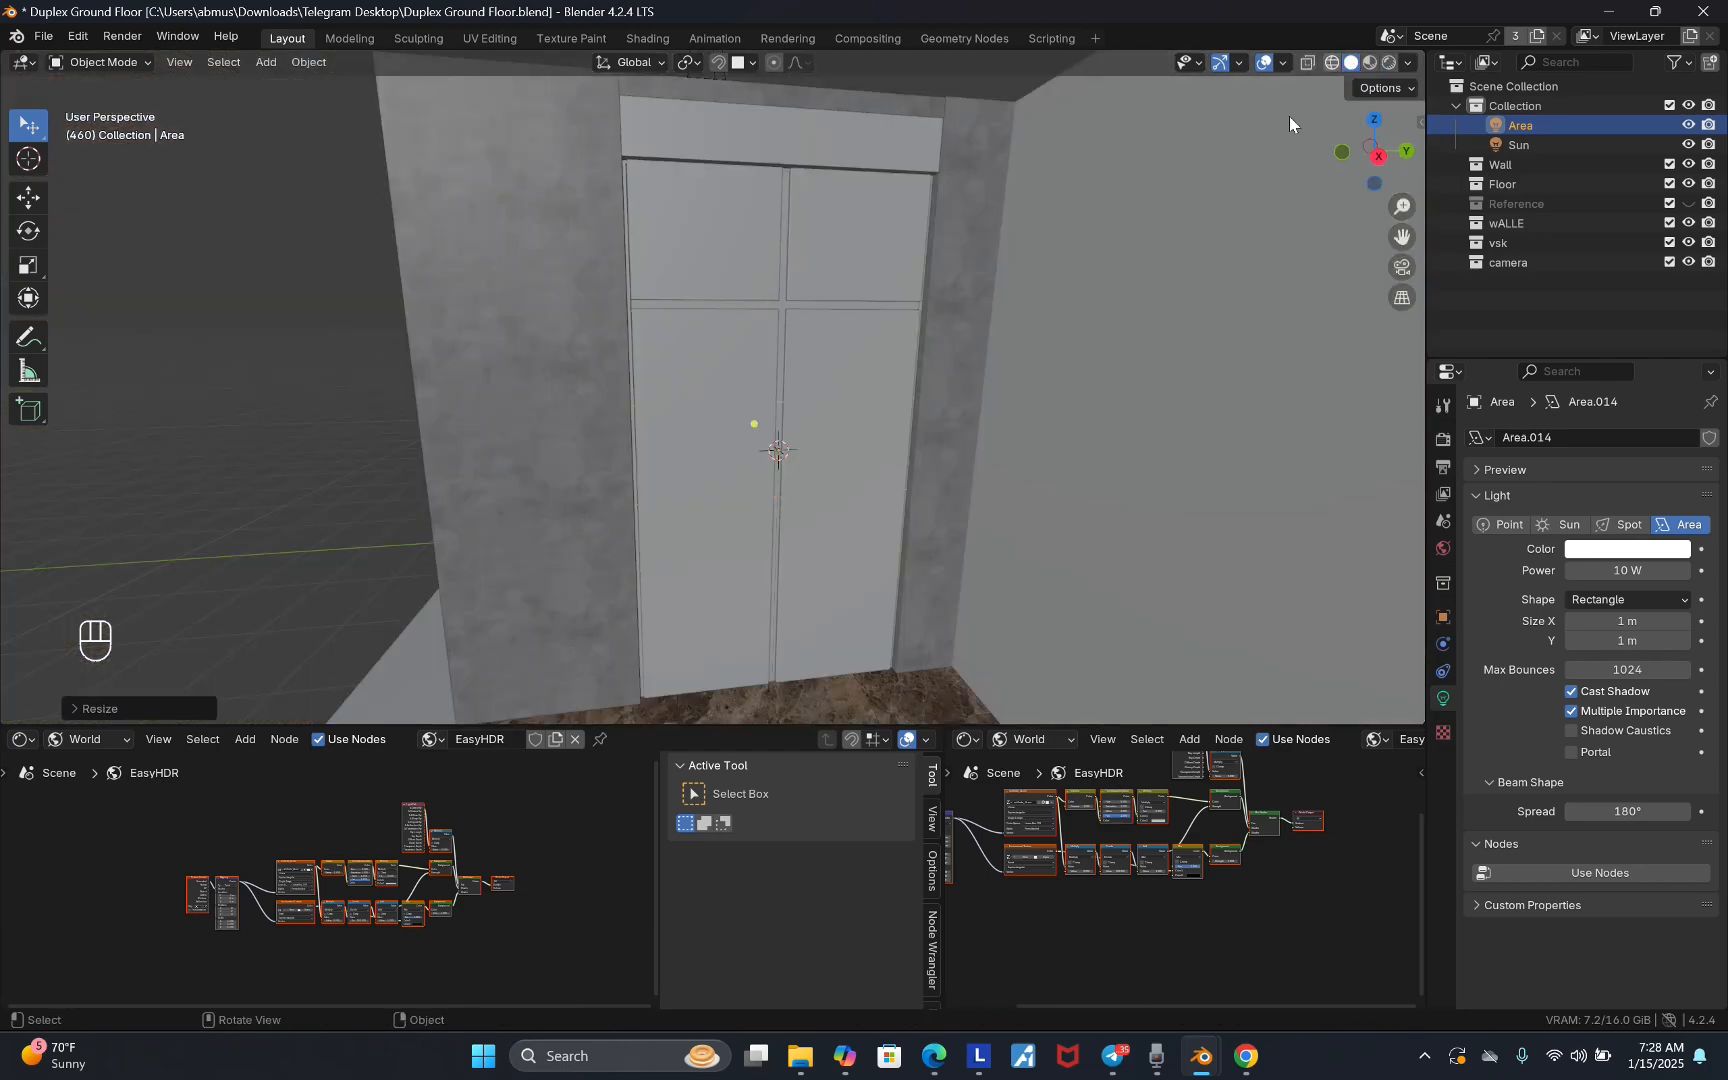
{"action": "middle_click_drag", "start_coordinate": [822, 384], "coordinate": [822, 462]}
{"action": "key", "text": "g"}
{"action": "key", "text": "x"}
{"action": "left_click", "coordinate": [950, 499]}
- Scale the area light along Y and Z until its outline covers the whole window opening
{"action": "key", "text": "s"}
{"action": "key", "text": "y"}
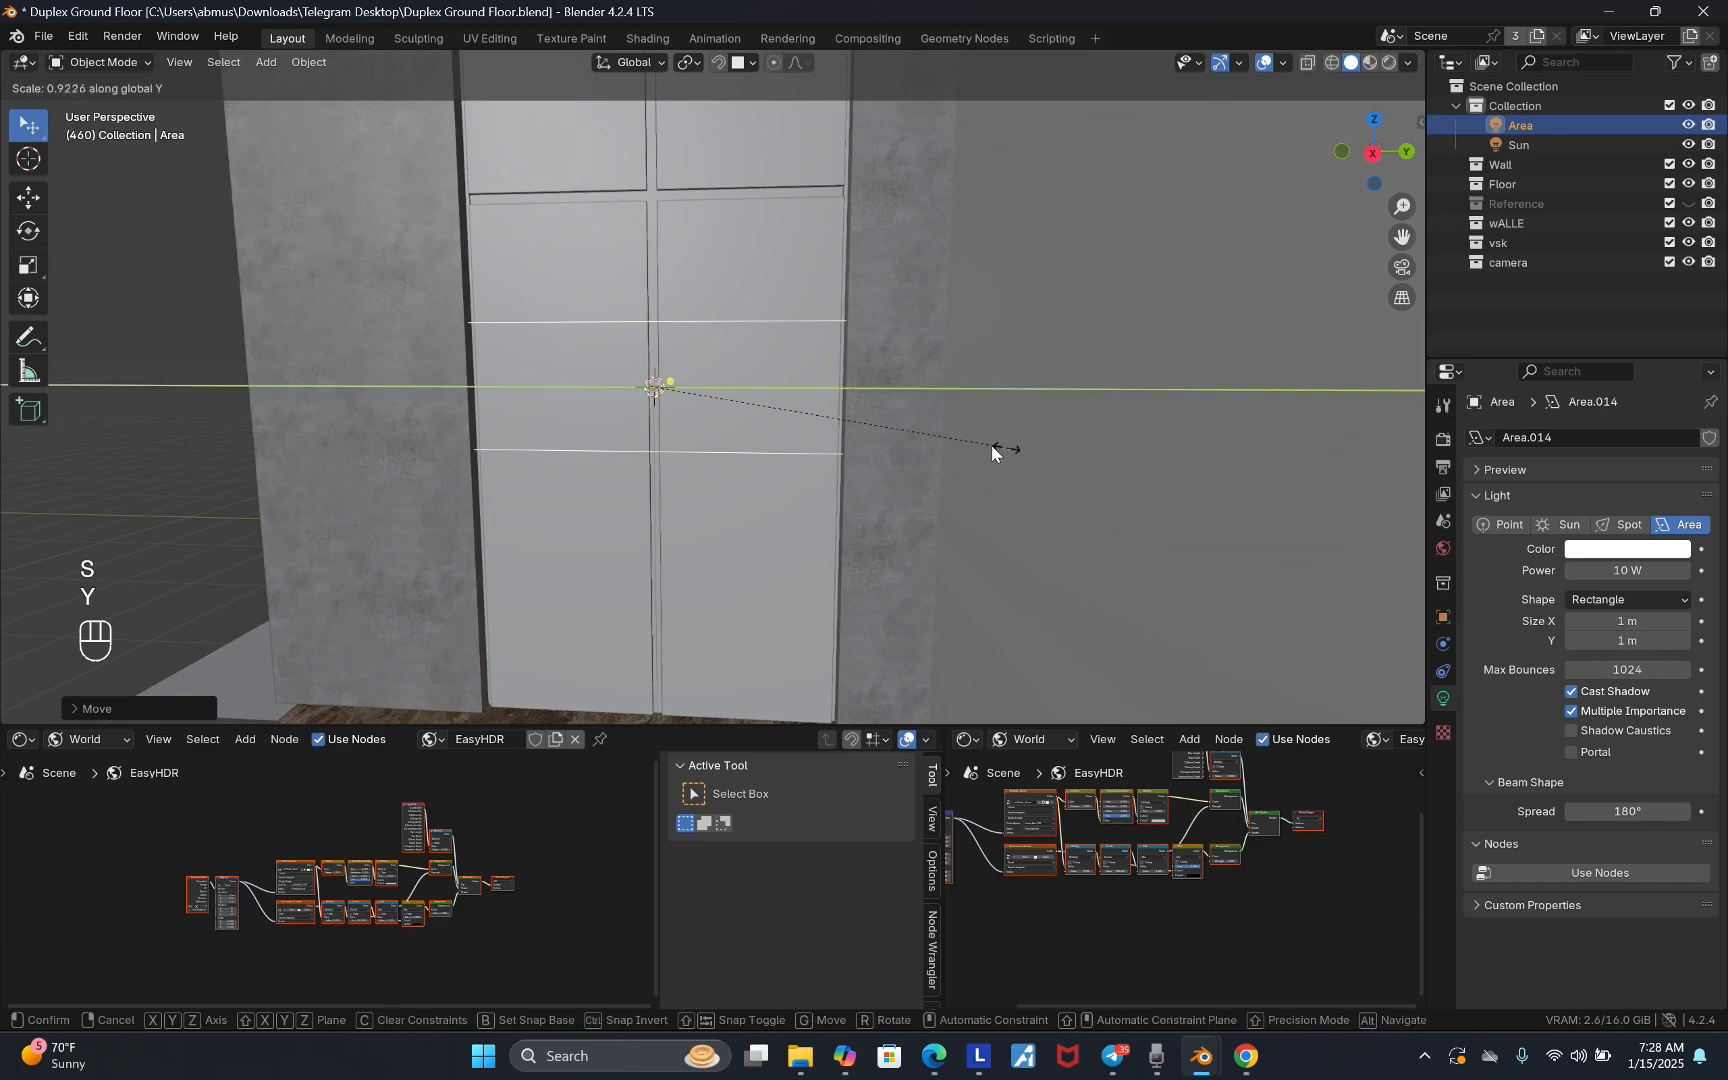
{"action": "left_click", "coordinate": [990, 446]}
{"action": "middle_click_drag", "start_coordinate": [990, 446], "coordinate": [926, 400]}
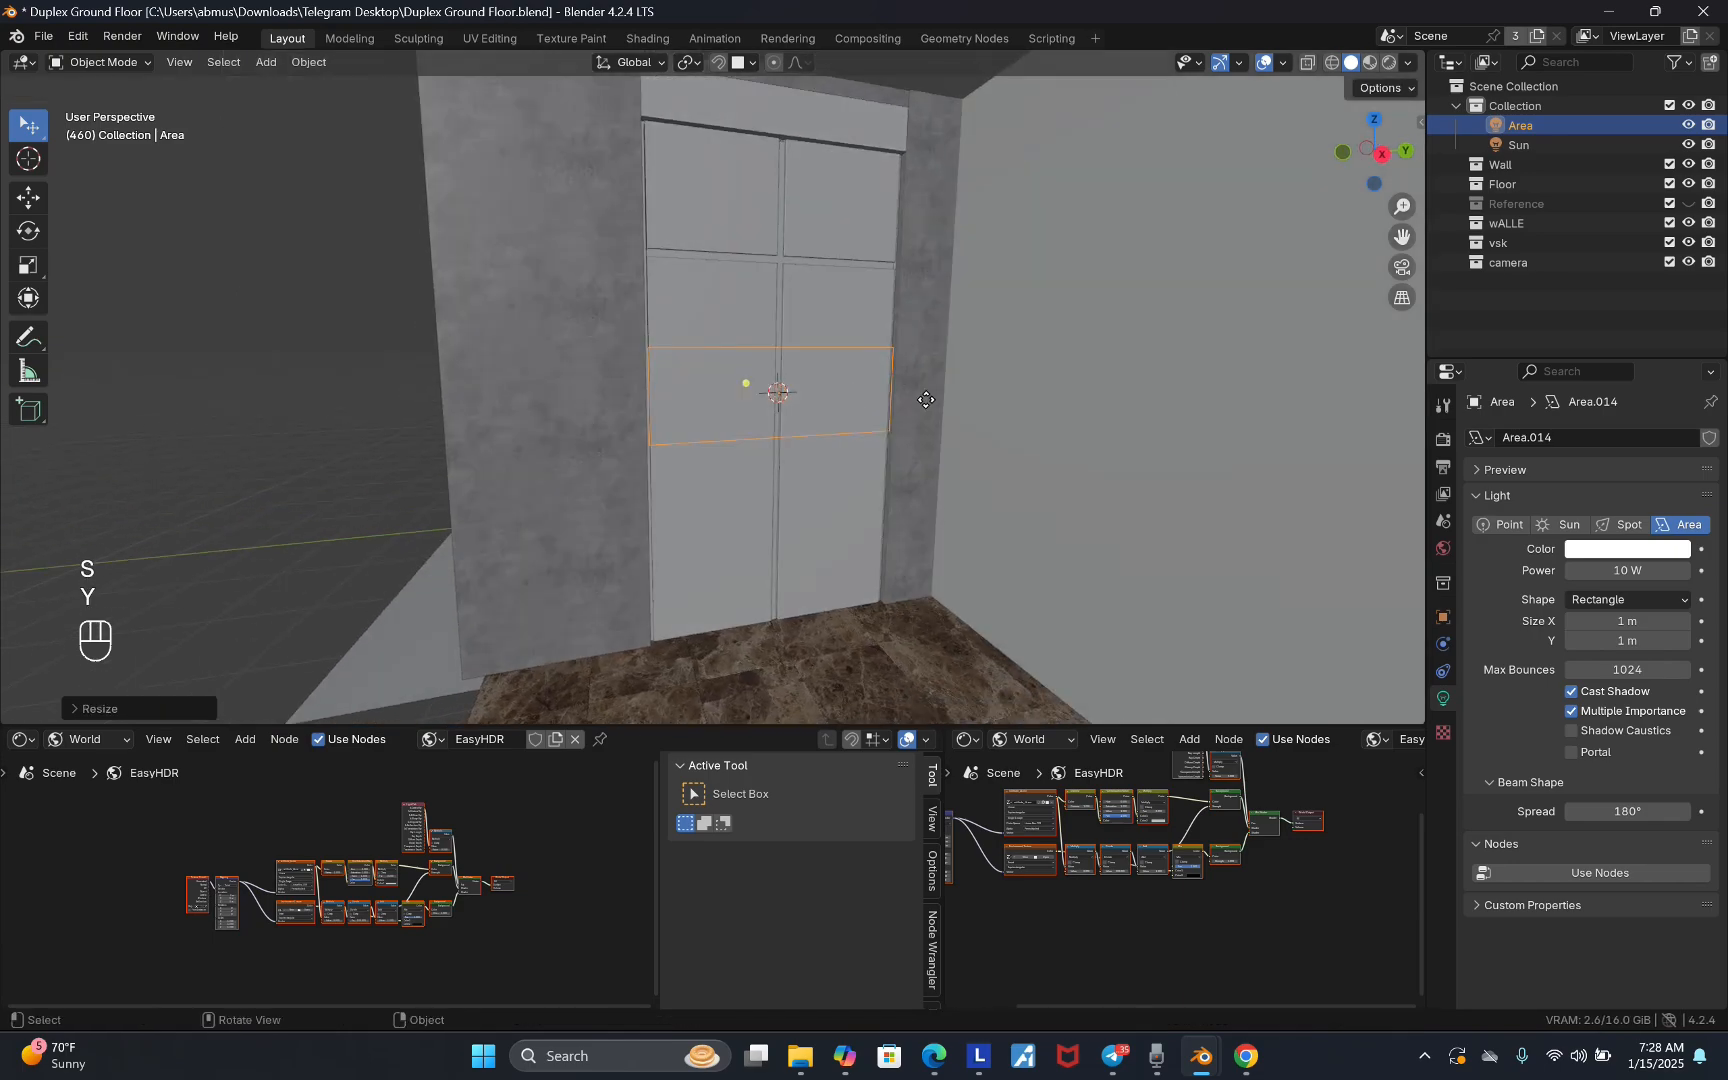
{"action": "key", "text": "s"}
{"action": "key", "text": "z"}
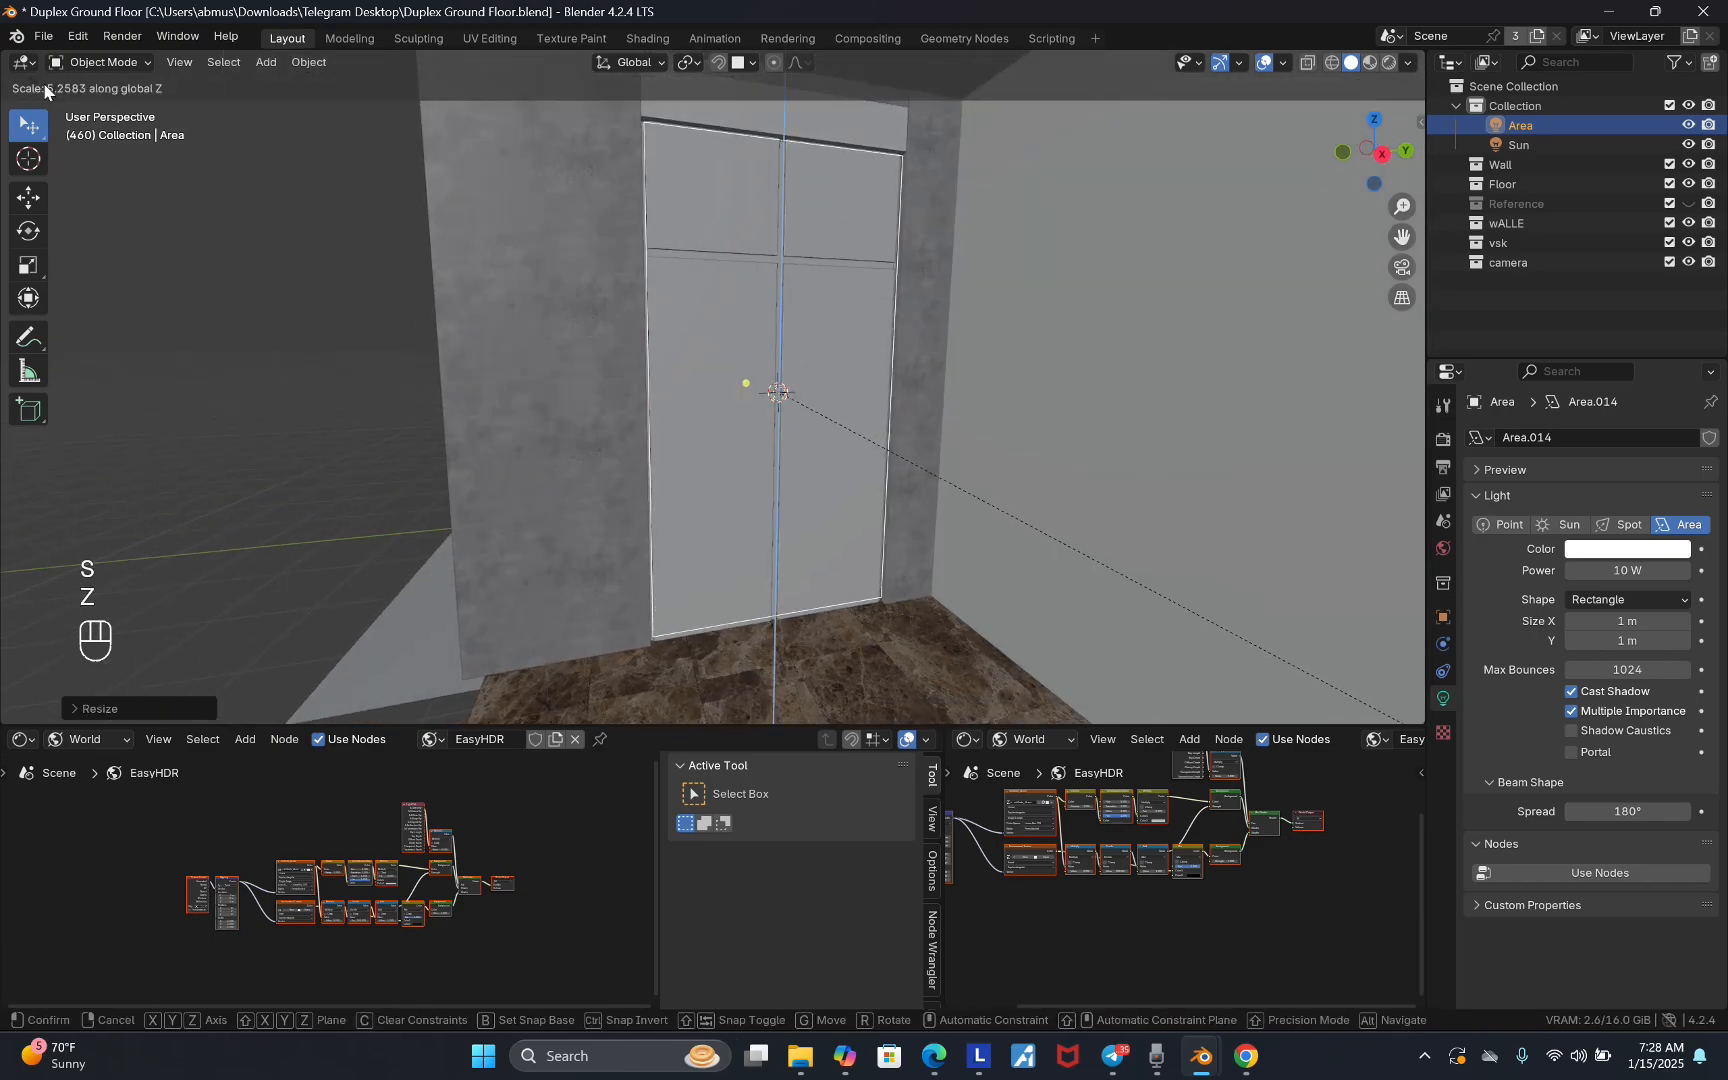
{"action": "left_click", "coordinate": [47, 90]}
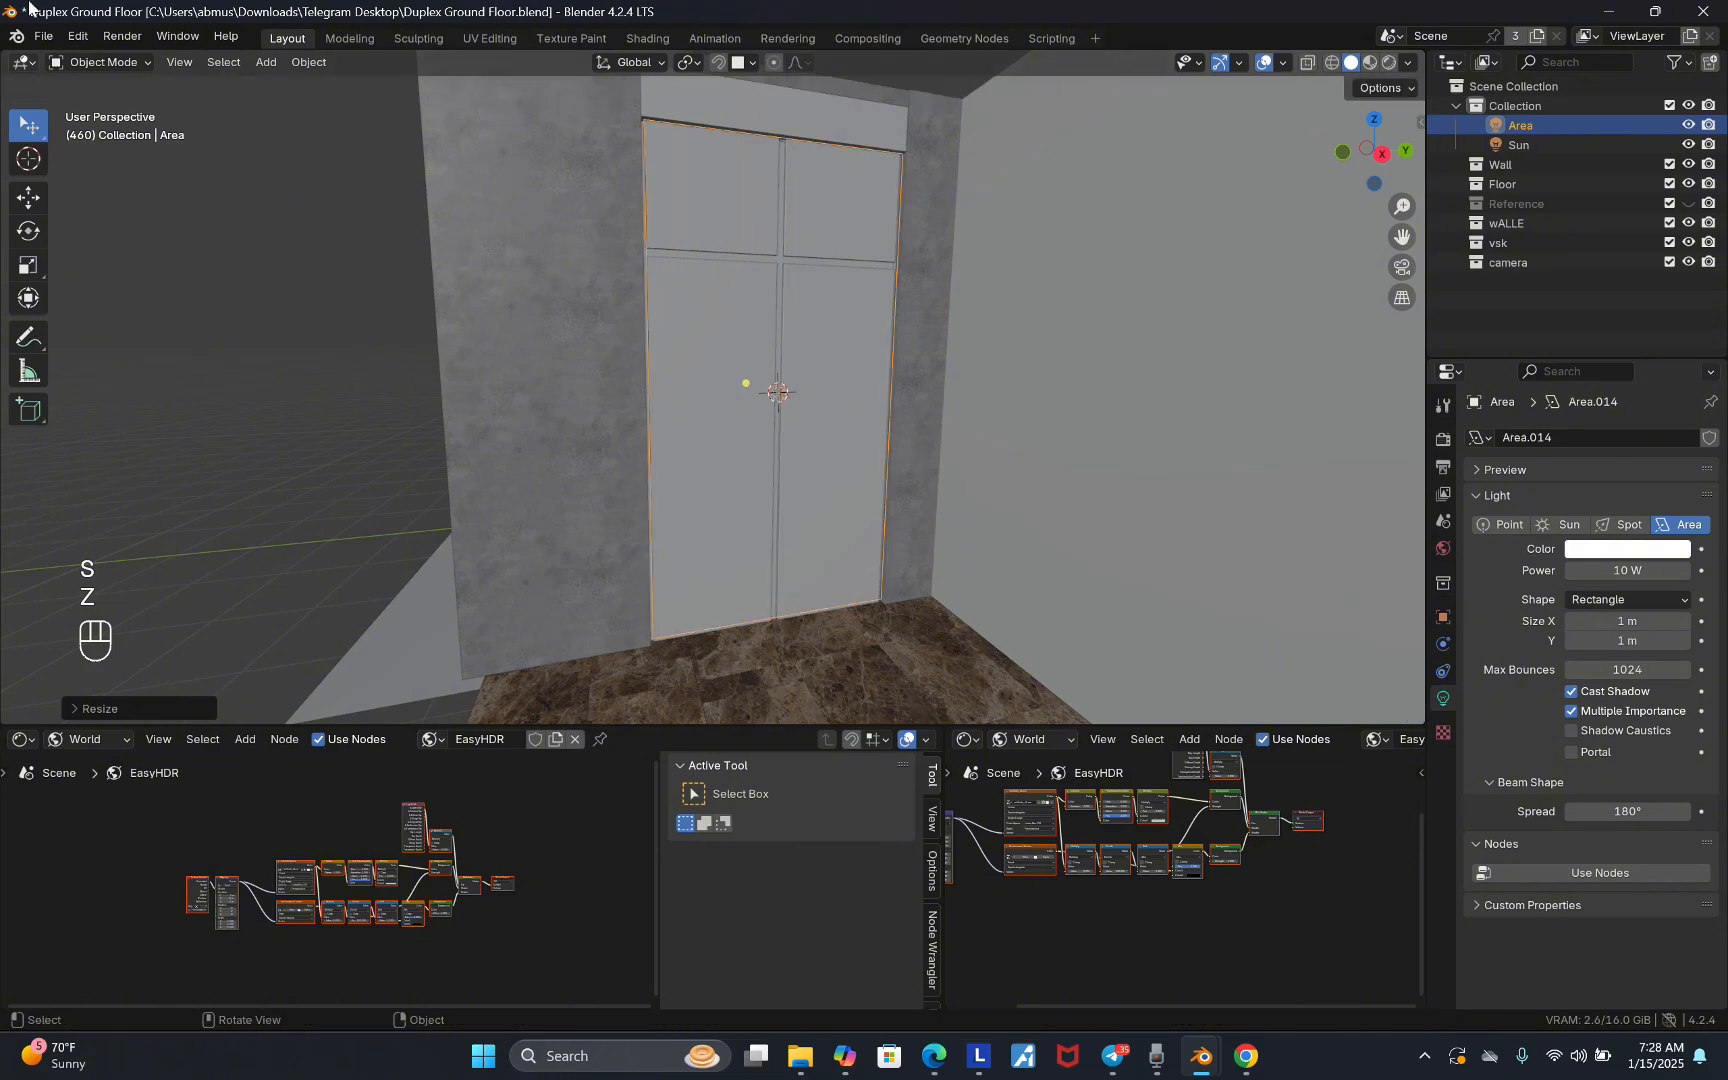
- Set the area light's power to 50 W and return to the rendered camera view
{"action": "double_click", "coordinate": [1647, 570]}
{"action": "type", "text": "50"}
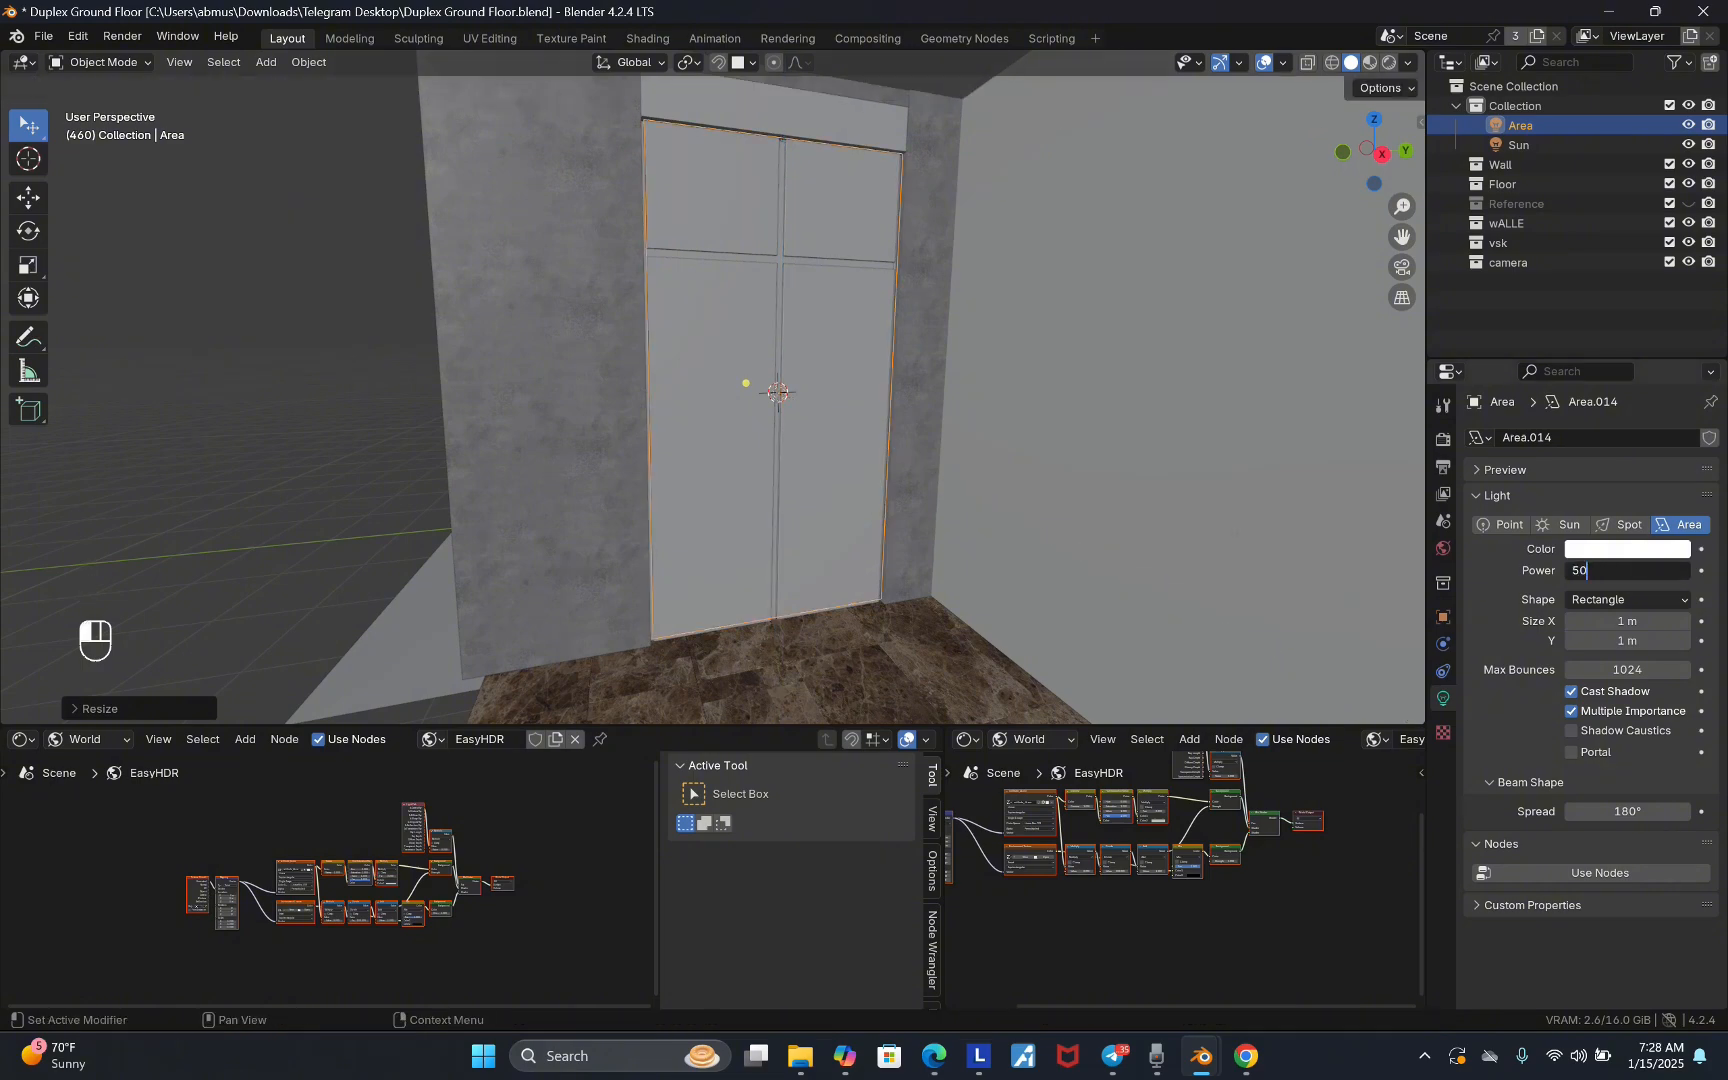
{"action": "key", "text": "Return"}
{"action": "key", "text": "KP_0"}
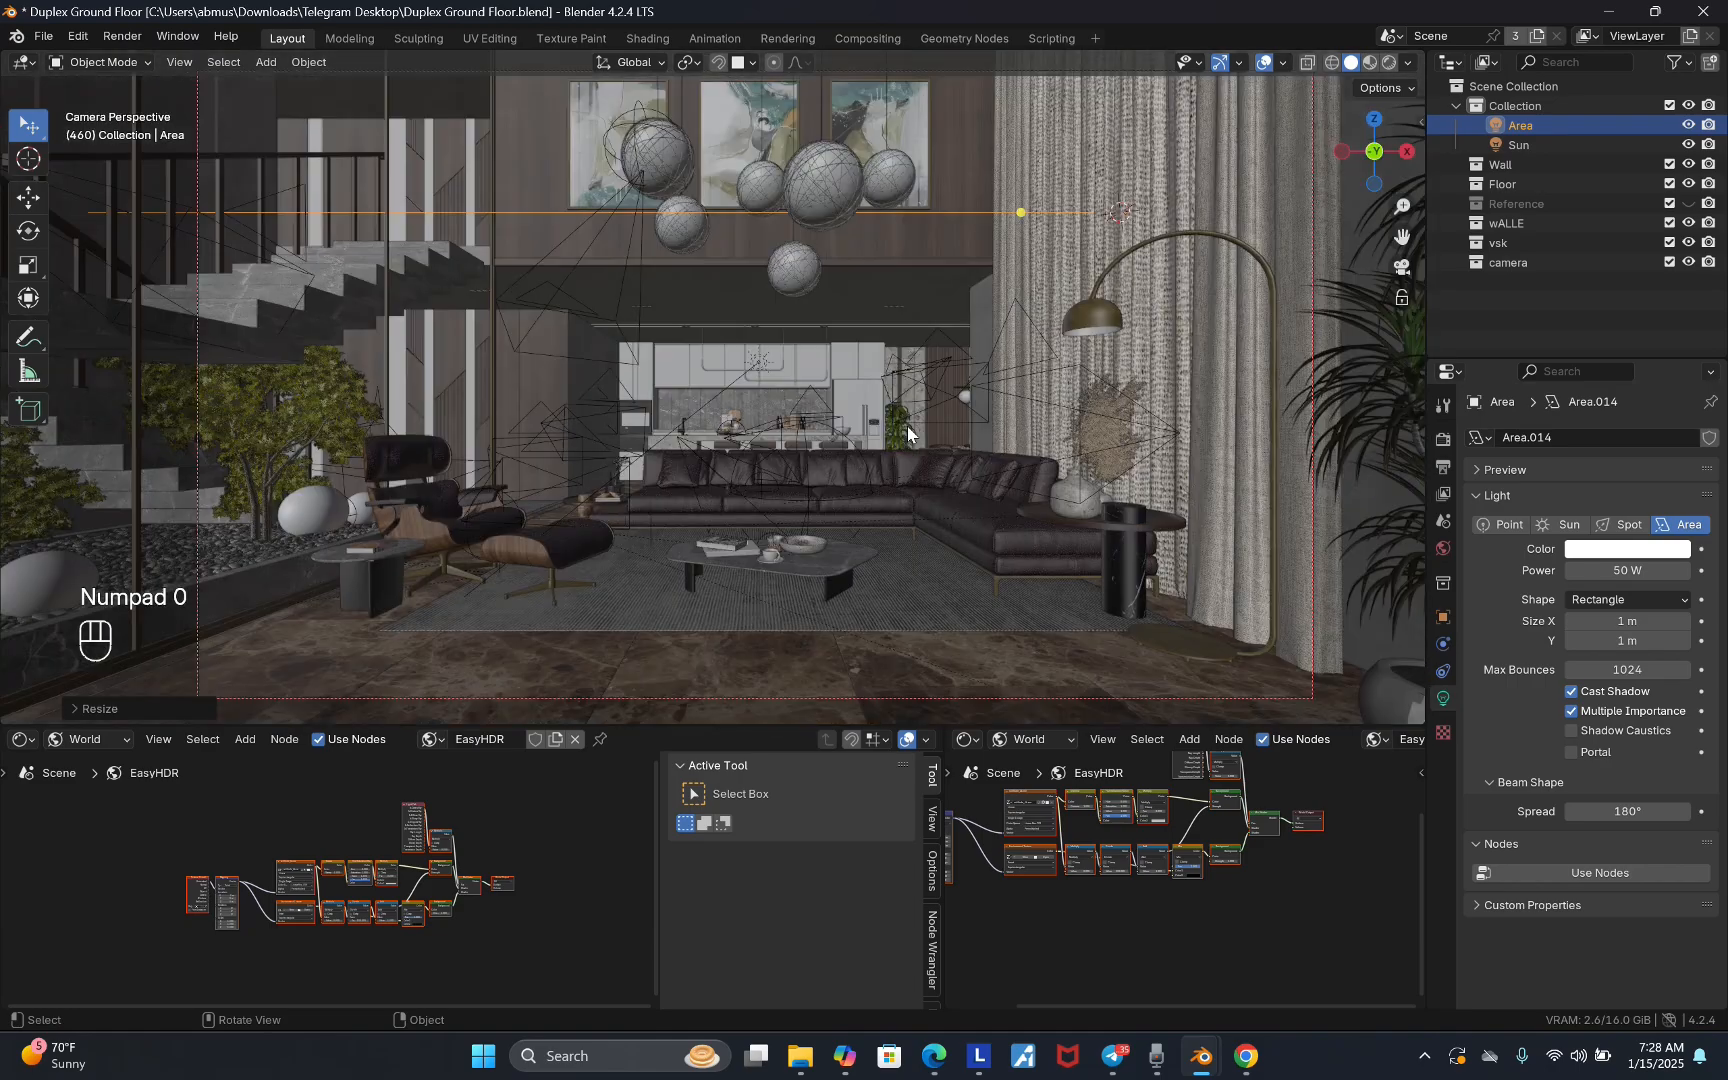
{"action": "scroll", "coordinate": [901, 664], "scroll_direction": "down", "scroll_amount": 2}
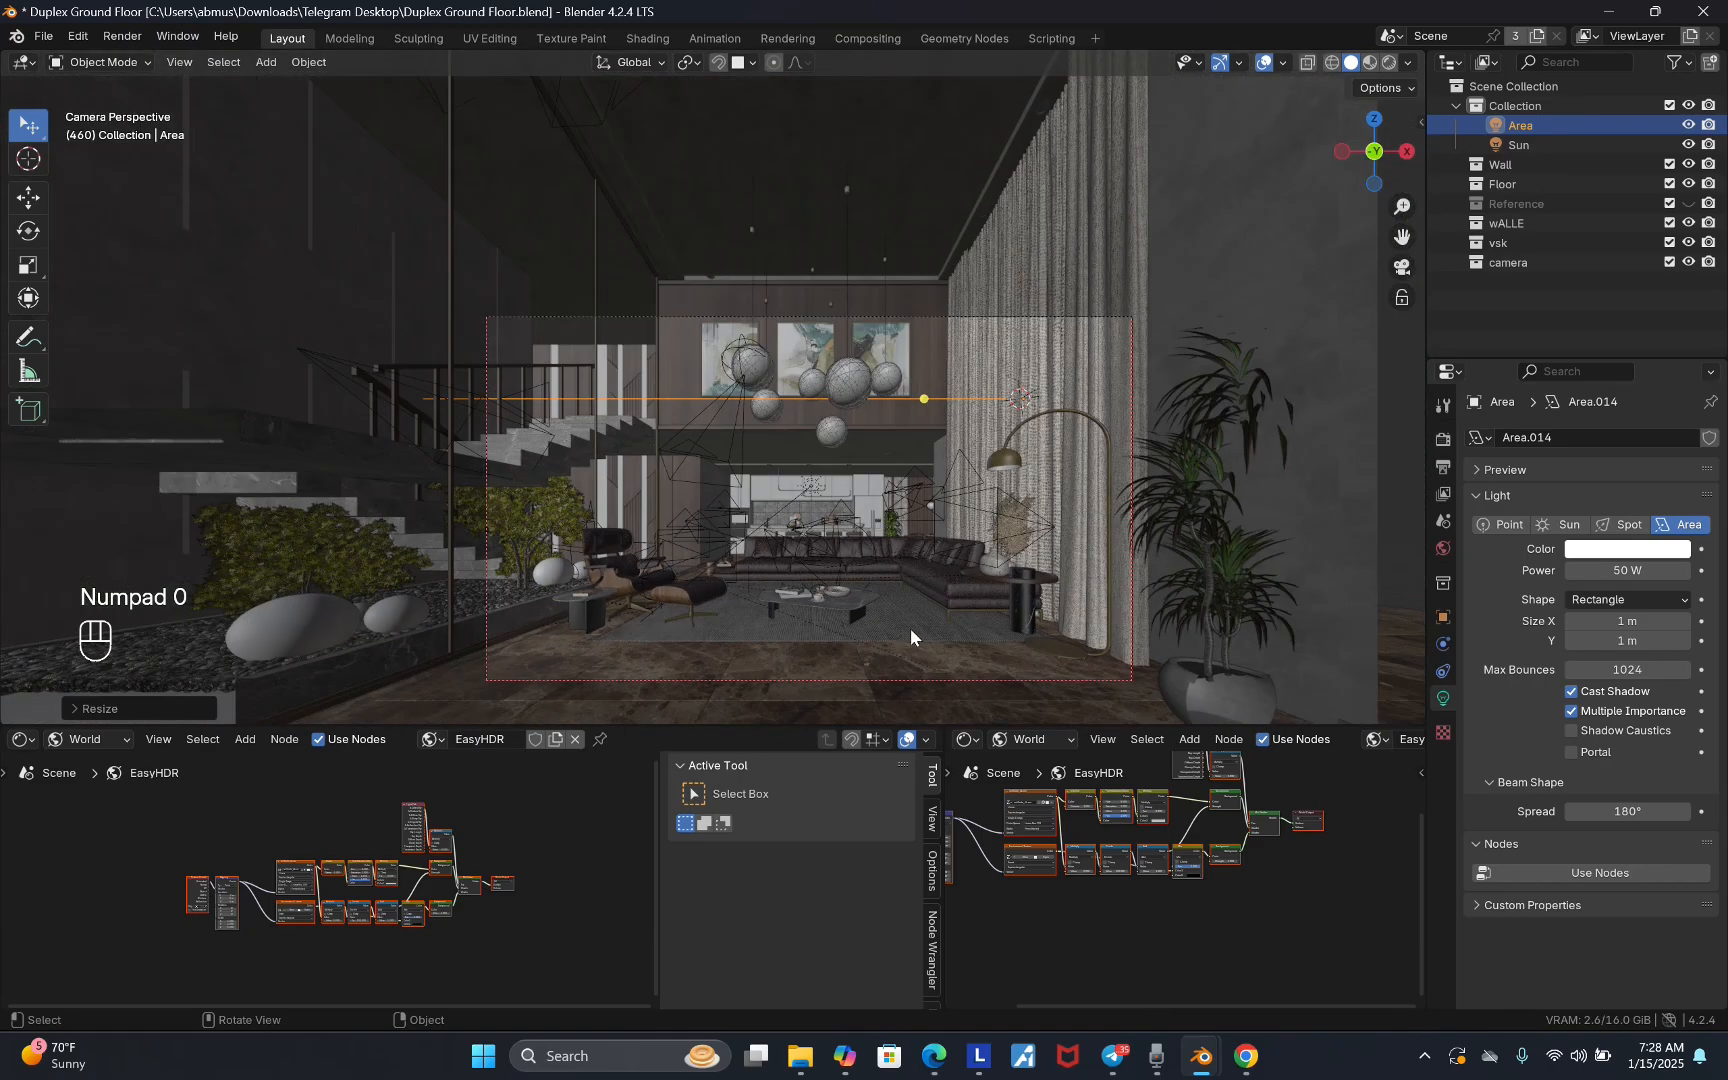
{"action": "scroll", "coordinate": [926, 650], "scroll_direction": "up", "scroll_amount": 2}
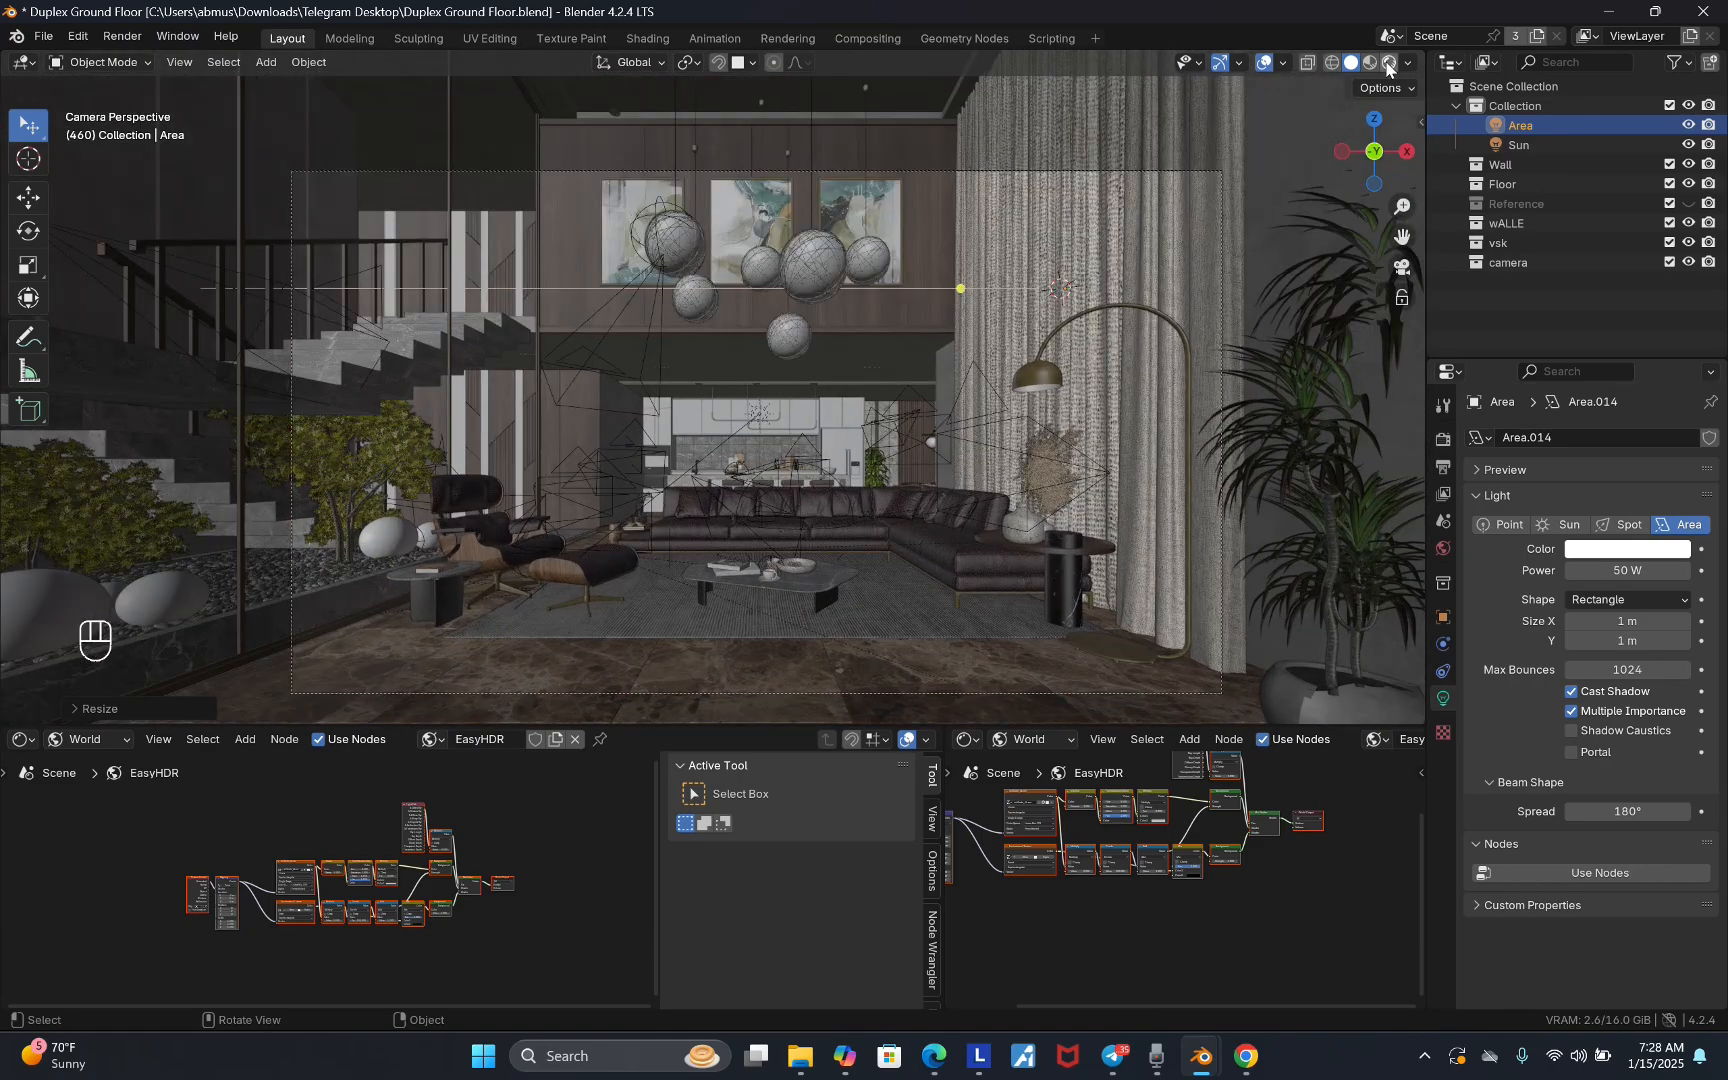
{"action": "left_click", "coordinate": [1388, 63]}
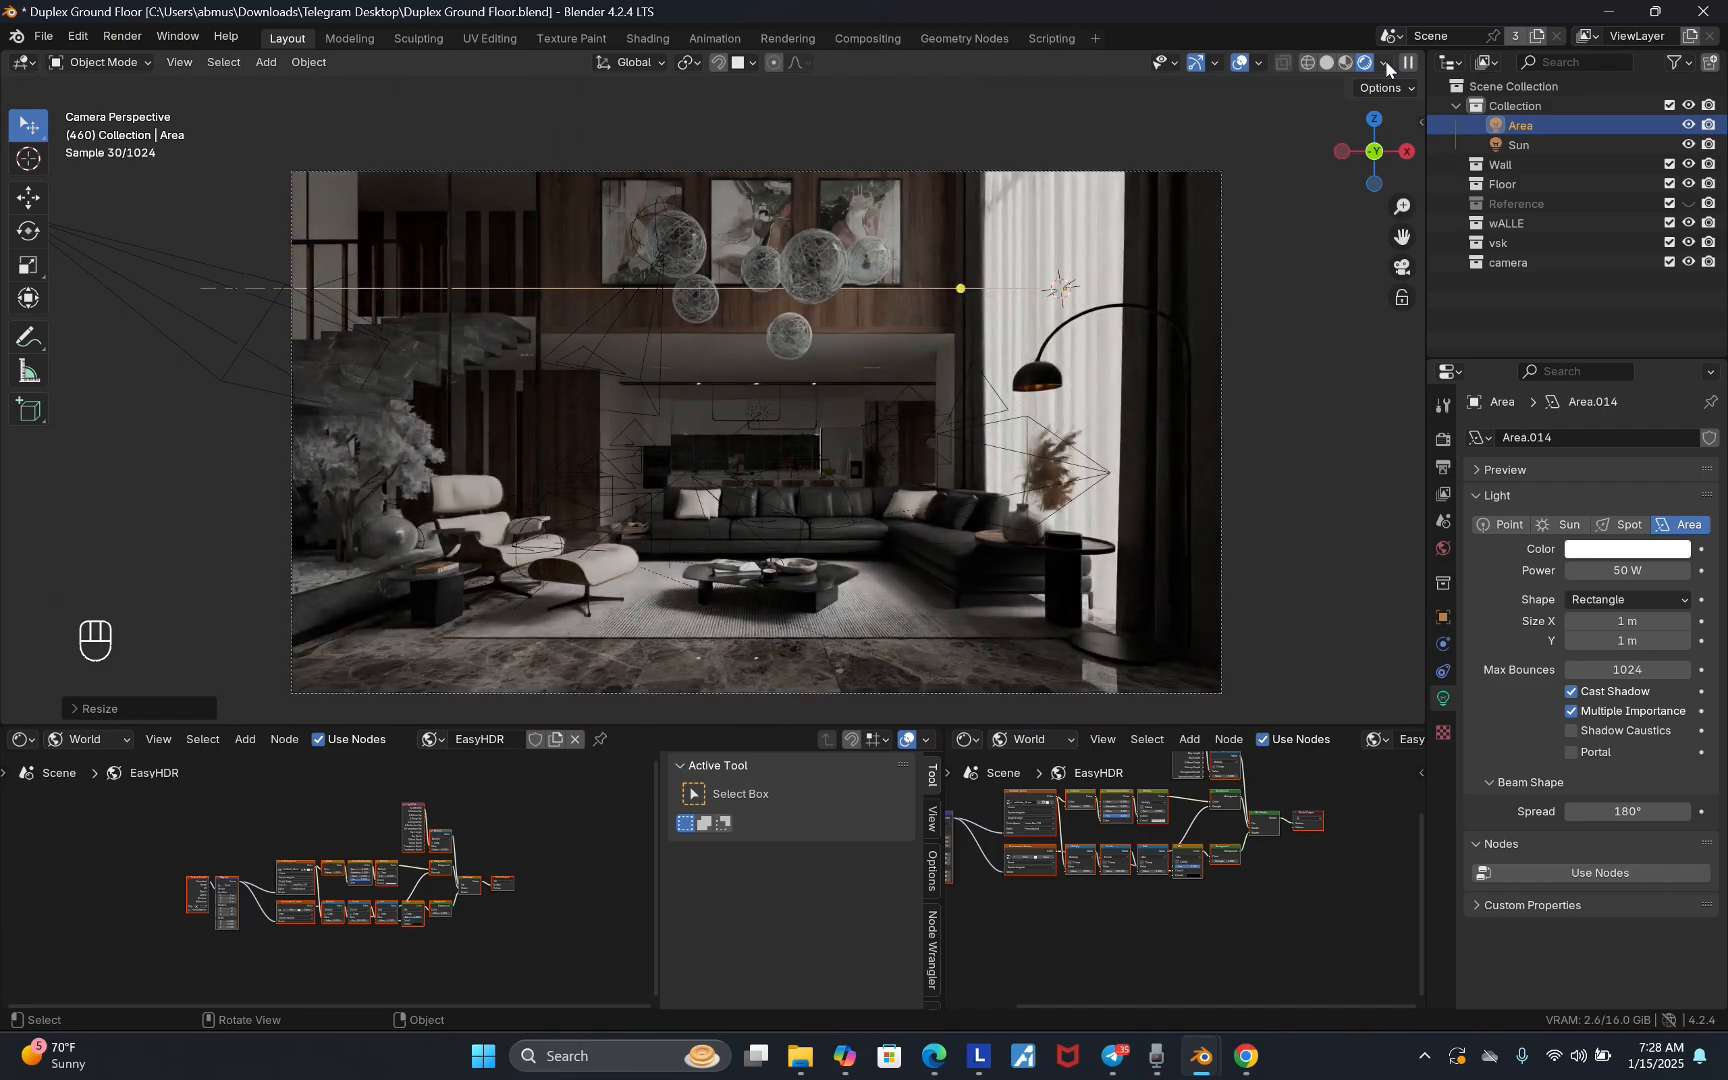
- Enlarge the world node editors and hide the sidebar in the first one
{"action": "left_click_drag", "start_coordinate": [603, 727], "coordinate": [602, 690]}
{"action": "key", "text": "n"}
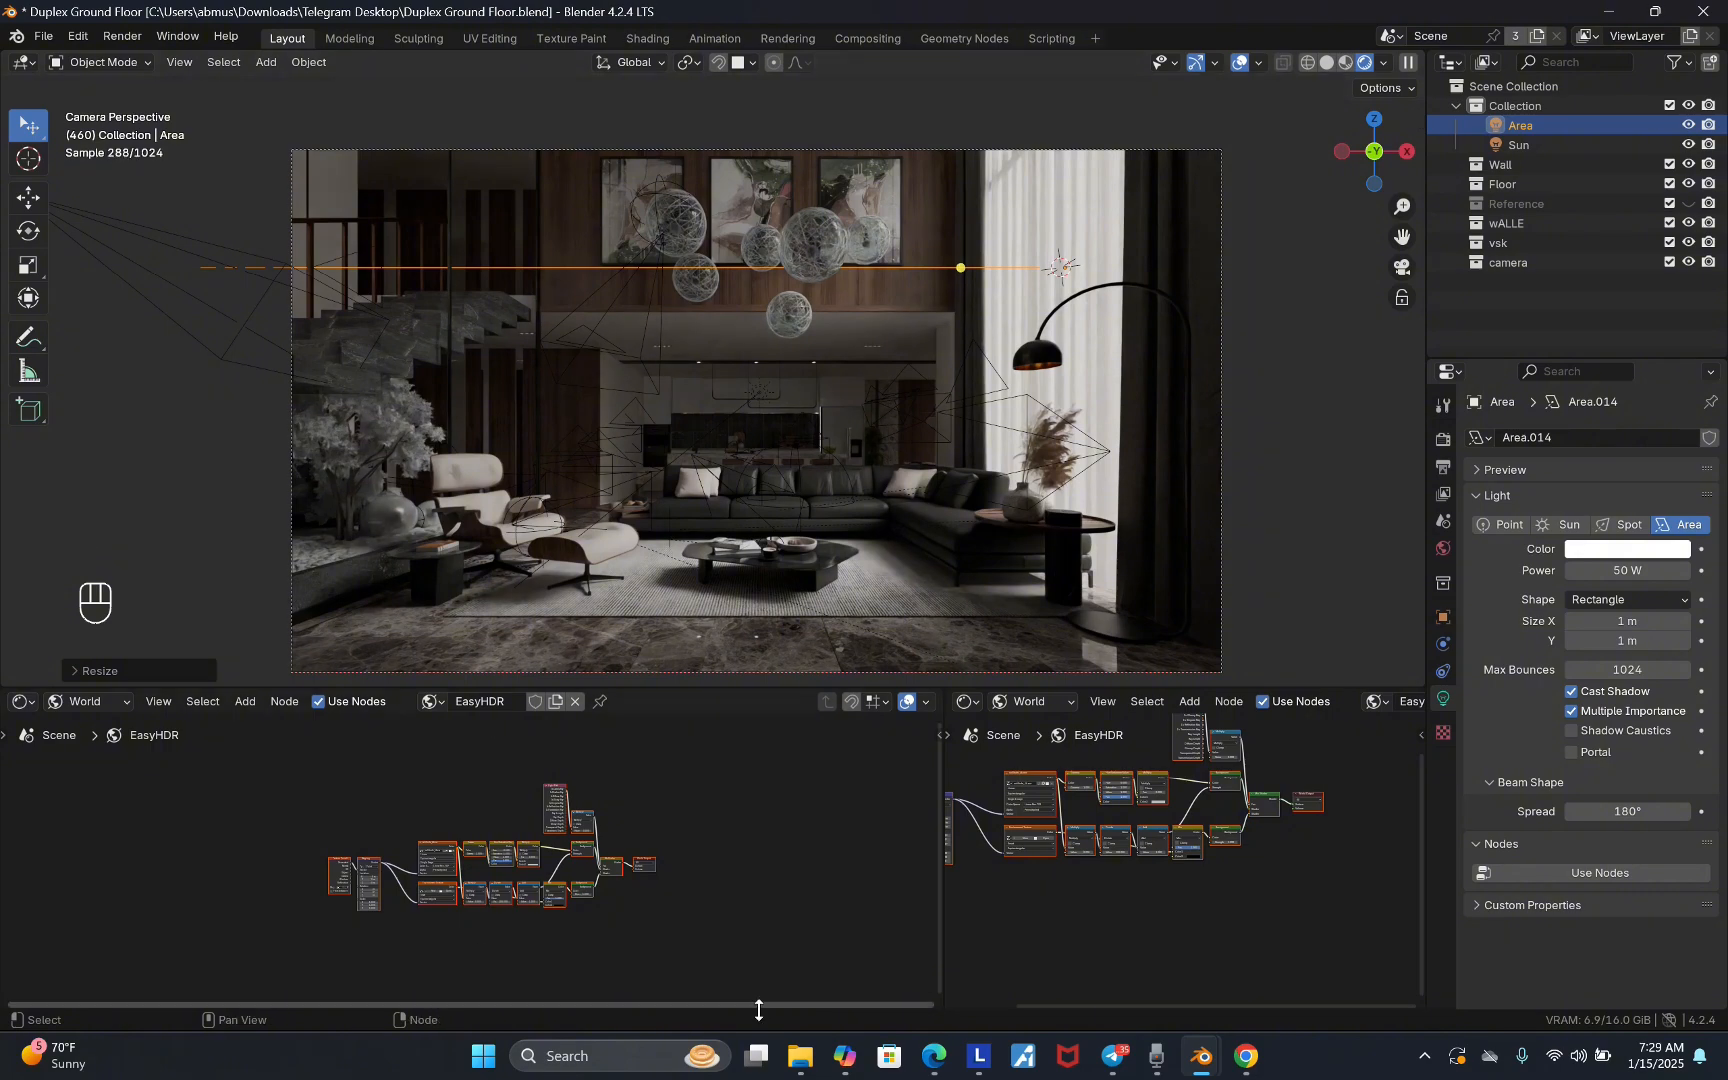
{"action": "scroll", "coordinate": [673, 897], "scroll_direction": "up", "scroll_amount": 1}
{"action": "left_click_drag", "start_coordinate": [332, 688], "coordinate": [331, 641]}
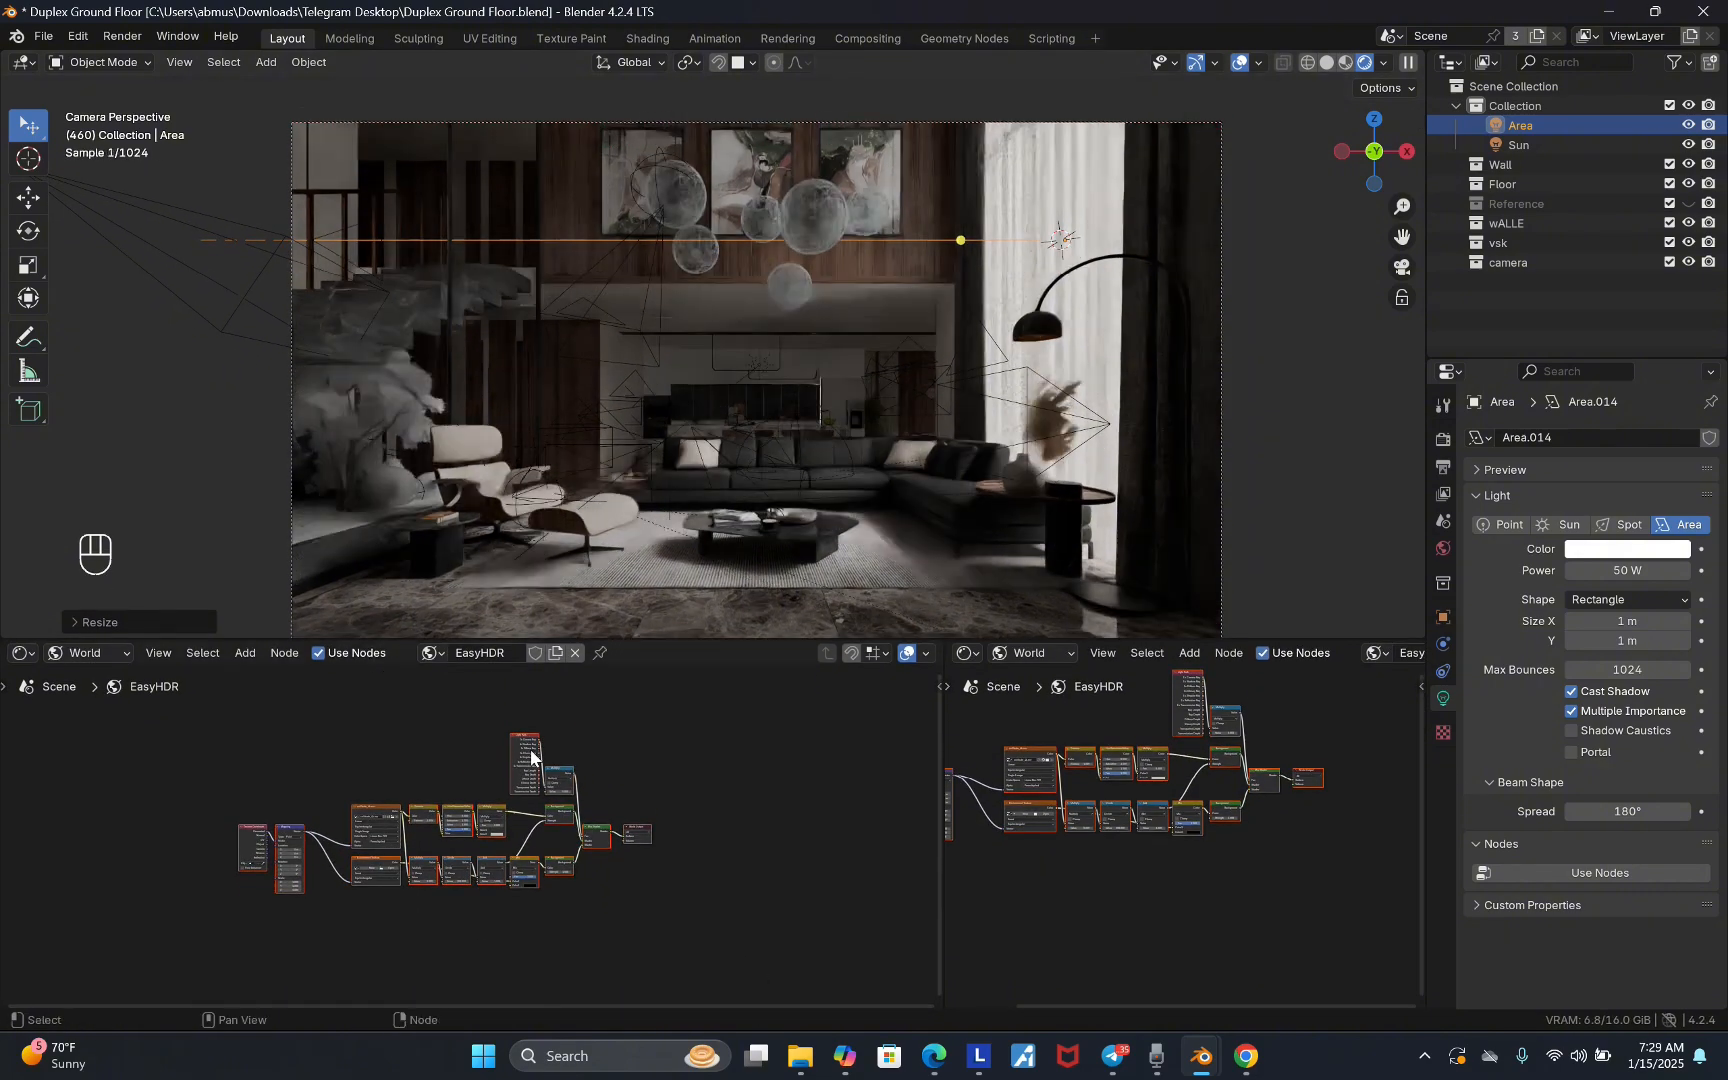
- Move the Mix Shader and World Output nodes farther away from the Background nodes
{"action": "scroll", "coordinate": [666, 785], "scroll_direction": "up", "scroll_amount": 2}
{"action": "left_click_drag", "start_coordinate": [724, 723], "coordinate": [548, 855]}
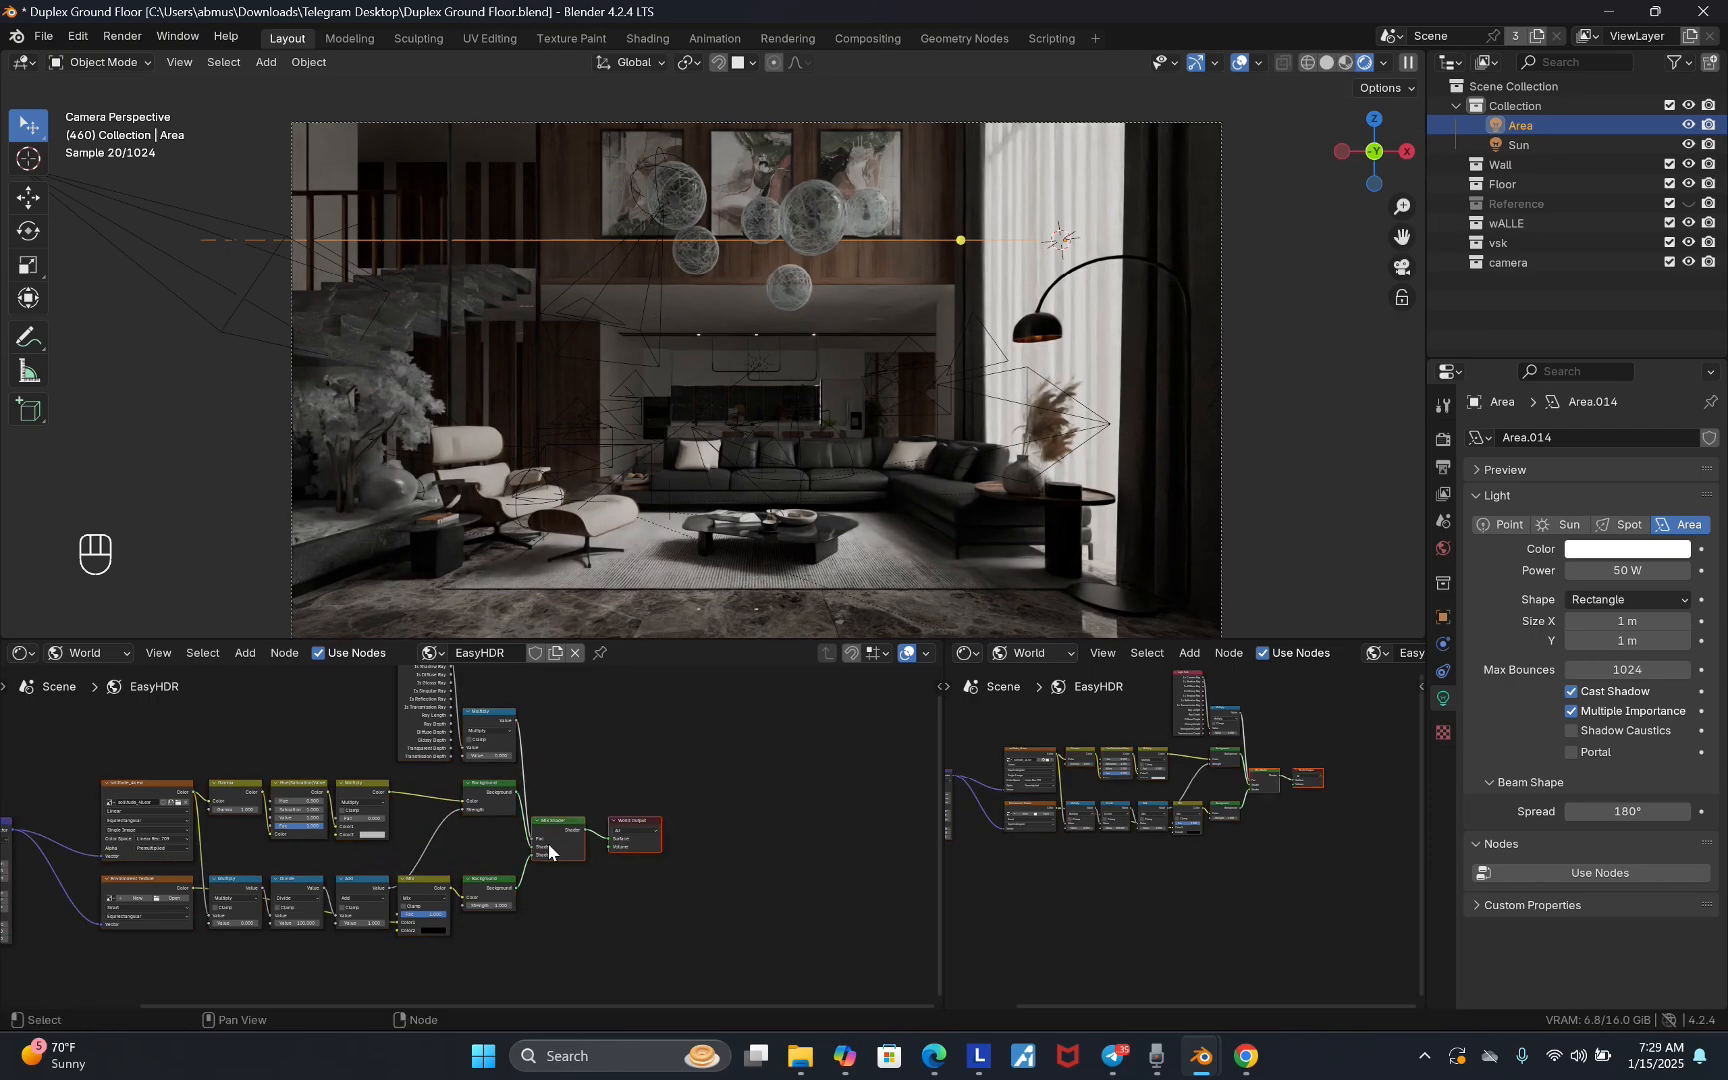
{"action": "scroll", "coordinate": [546, 845], "scroll_direction": "down", "scroll_amount": 3}
{"action": "key", "text": "g"}
{"action": "left_click", "coordinate": [783, 832]}
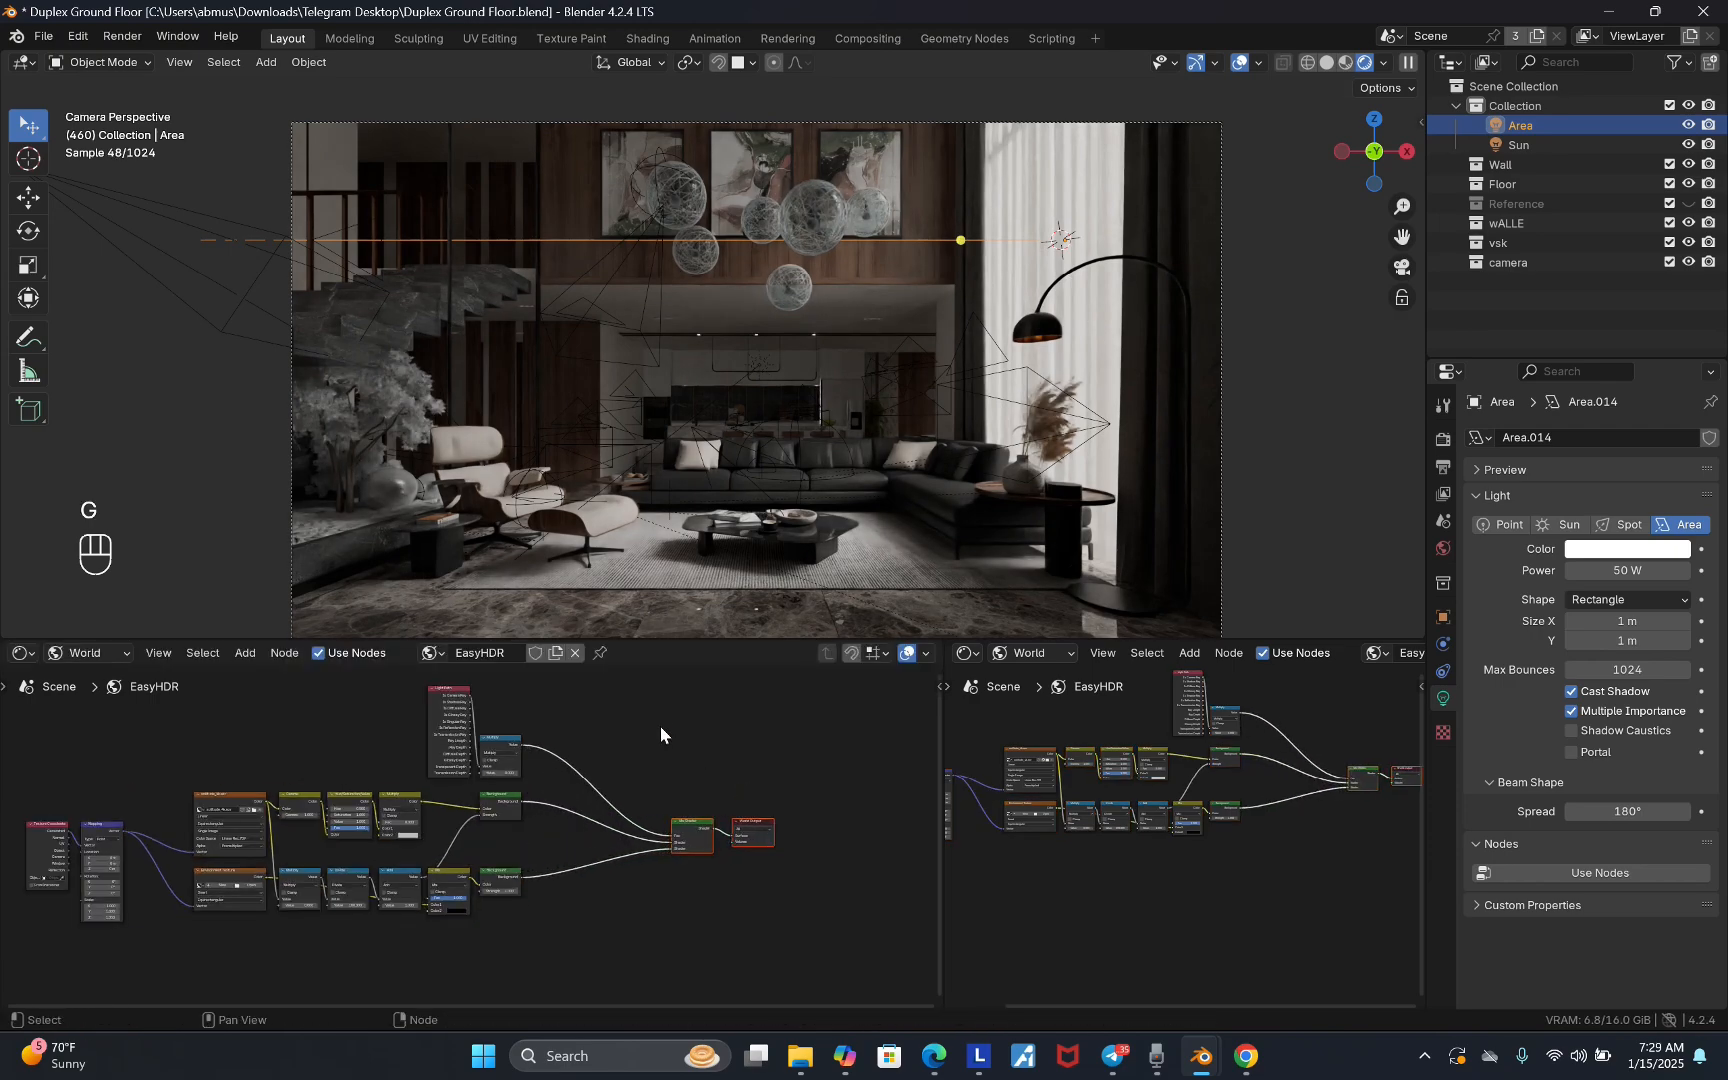
- Delete the Multiply node after Light Path and link Is Glossy Ray to the Mix Shader's Fac input
{"action": "scroll", "coordinate": [580, 732], "scroll_direction": "up", "scroll_amount": 3}
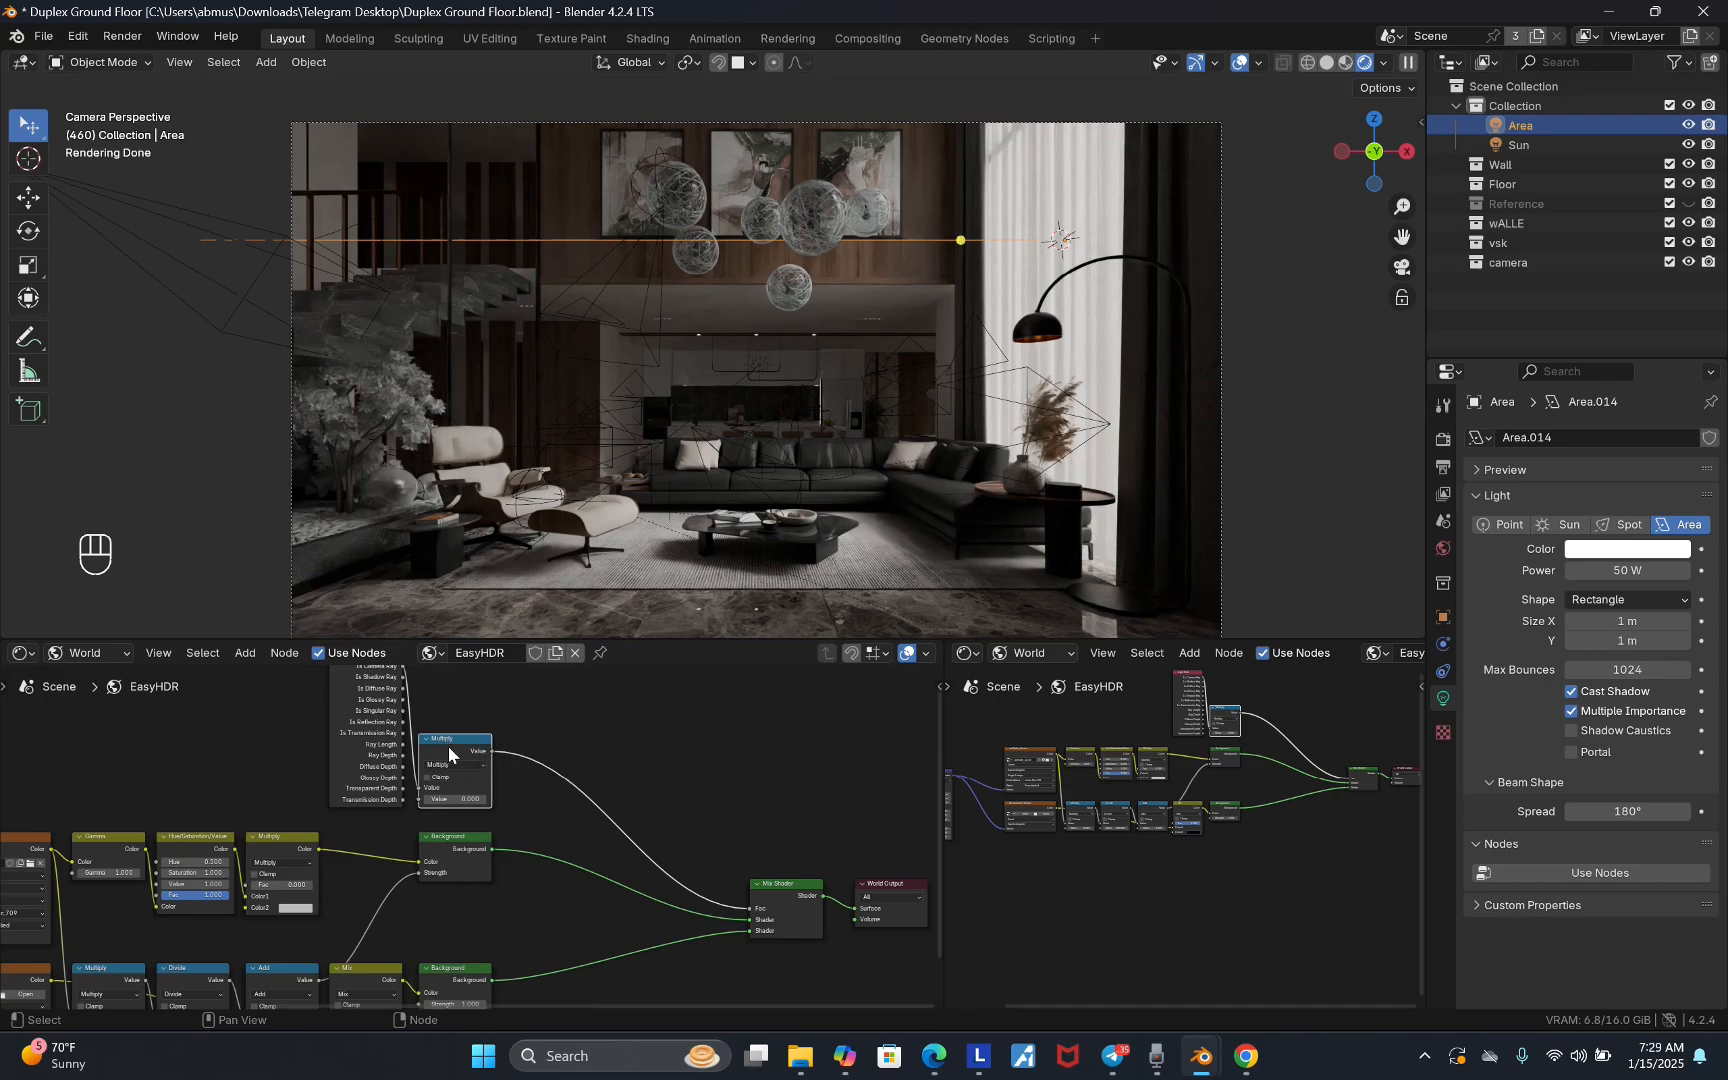
{"action": "key", "text": "x"}
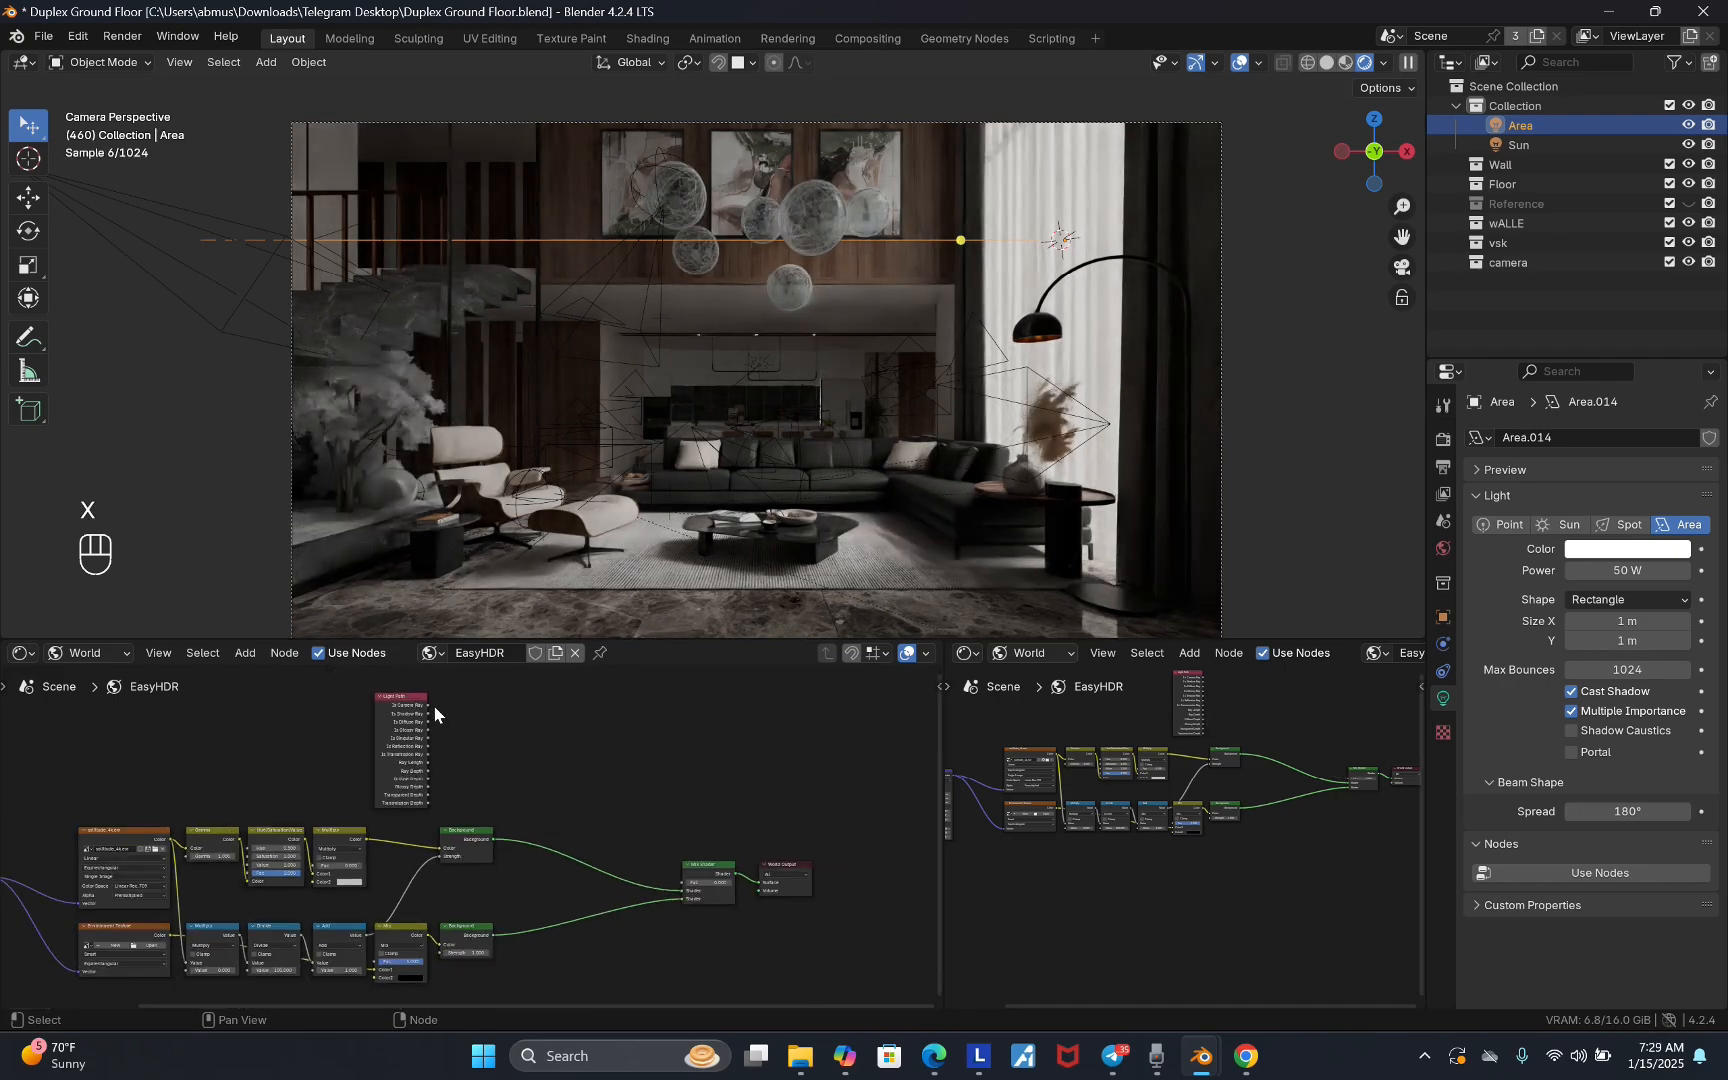
{"action": "scroll", "coordinate": [455, 745], "scroll_direction": "up", "scroll_amount": 2}
{"action": "left_click_drag", "start_coordinate": [407, 742], "coordinate": [785, 969]}
{"action": "scroll", "coordinate": [578, 832], "scroll_direction": "down", "scroll_amount": 2}
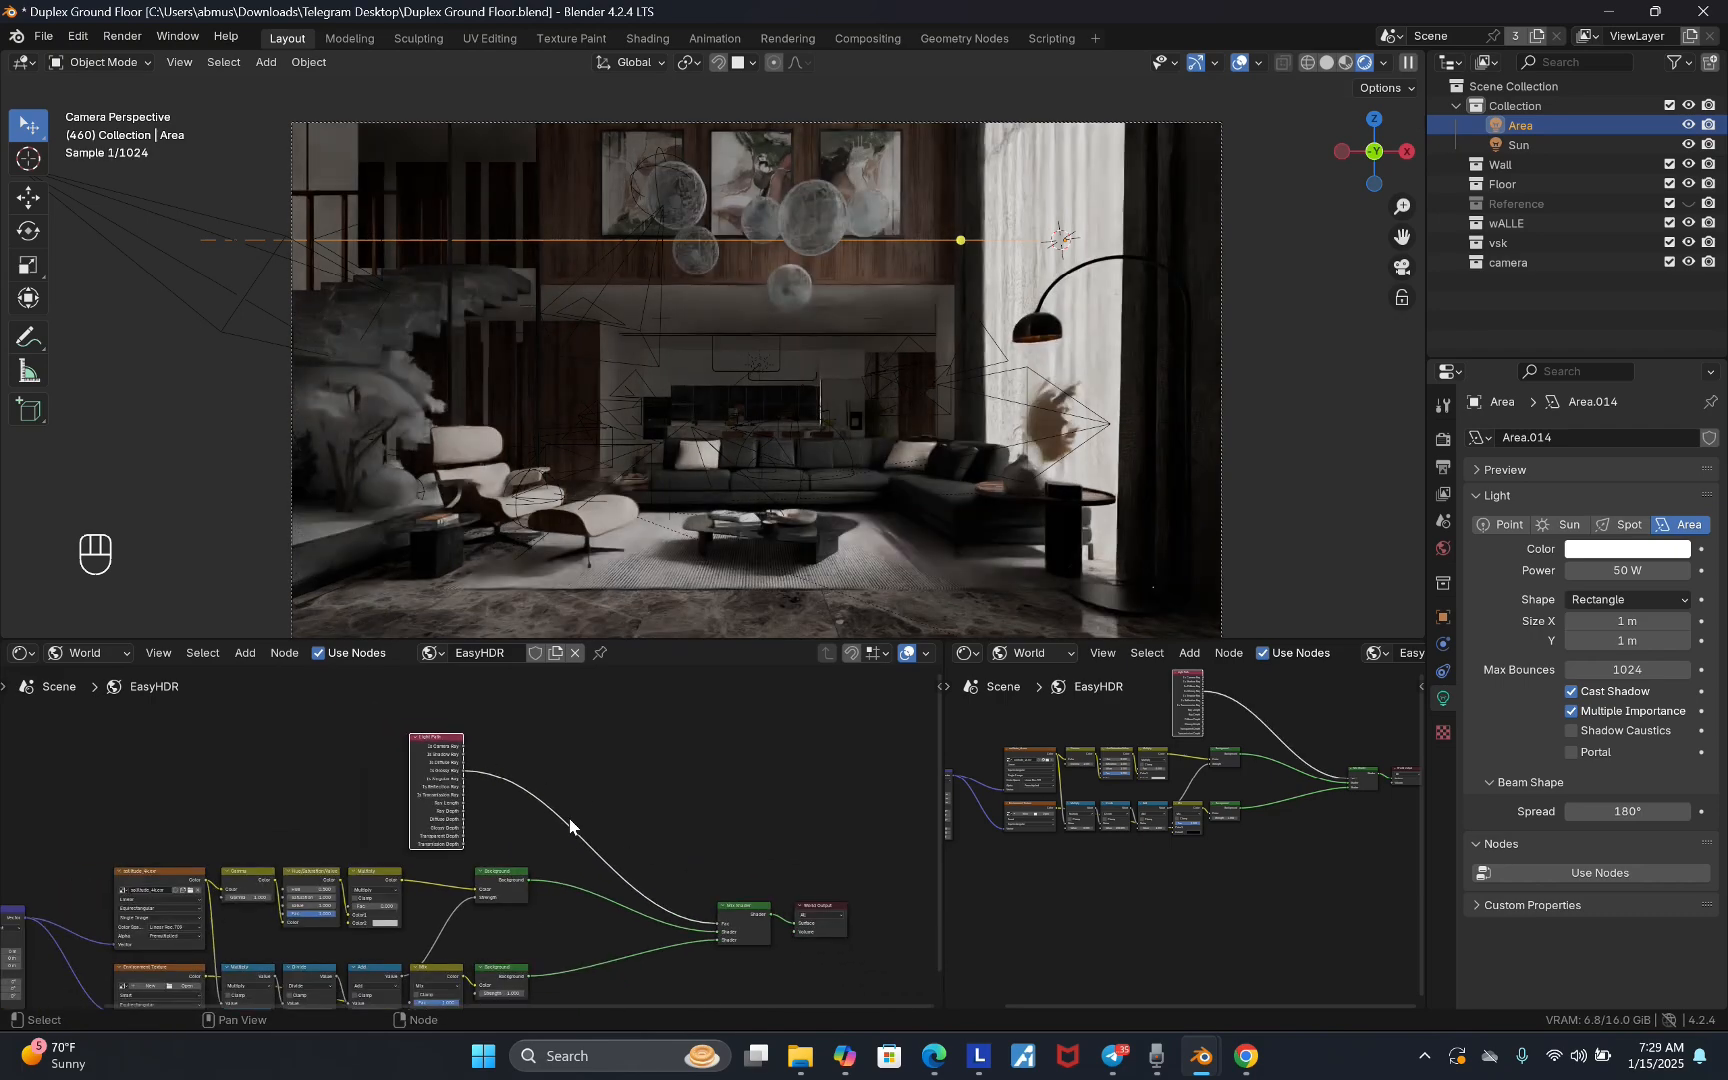
- Reposition the Light Path node closer to the Mix Shader, above the upper Background node
{"action": "left_click_drag", "start_coordinate": [442, 752], "coordinate": [627, 766]}
{"action": "scroll", "coordinate": [599, 731], "scroll_direction": "down", "scroll_amount": 4}
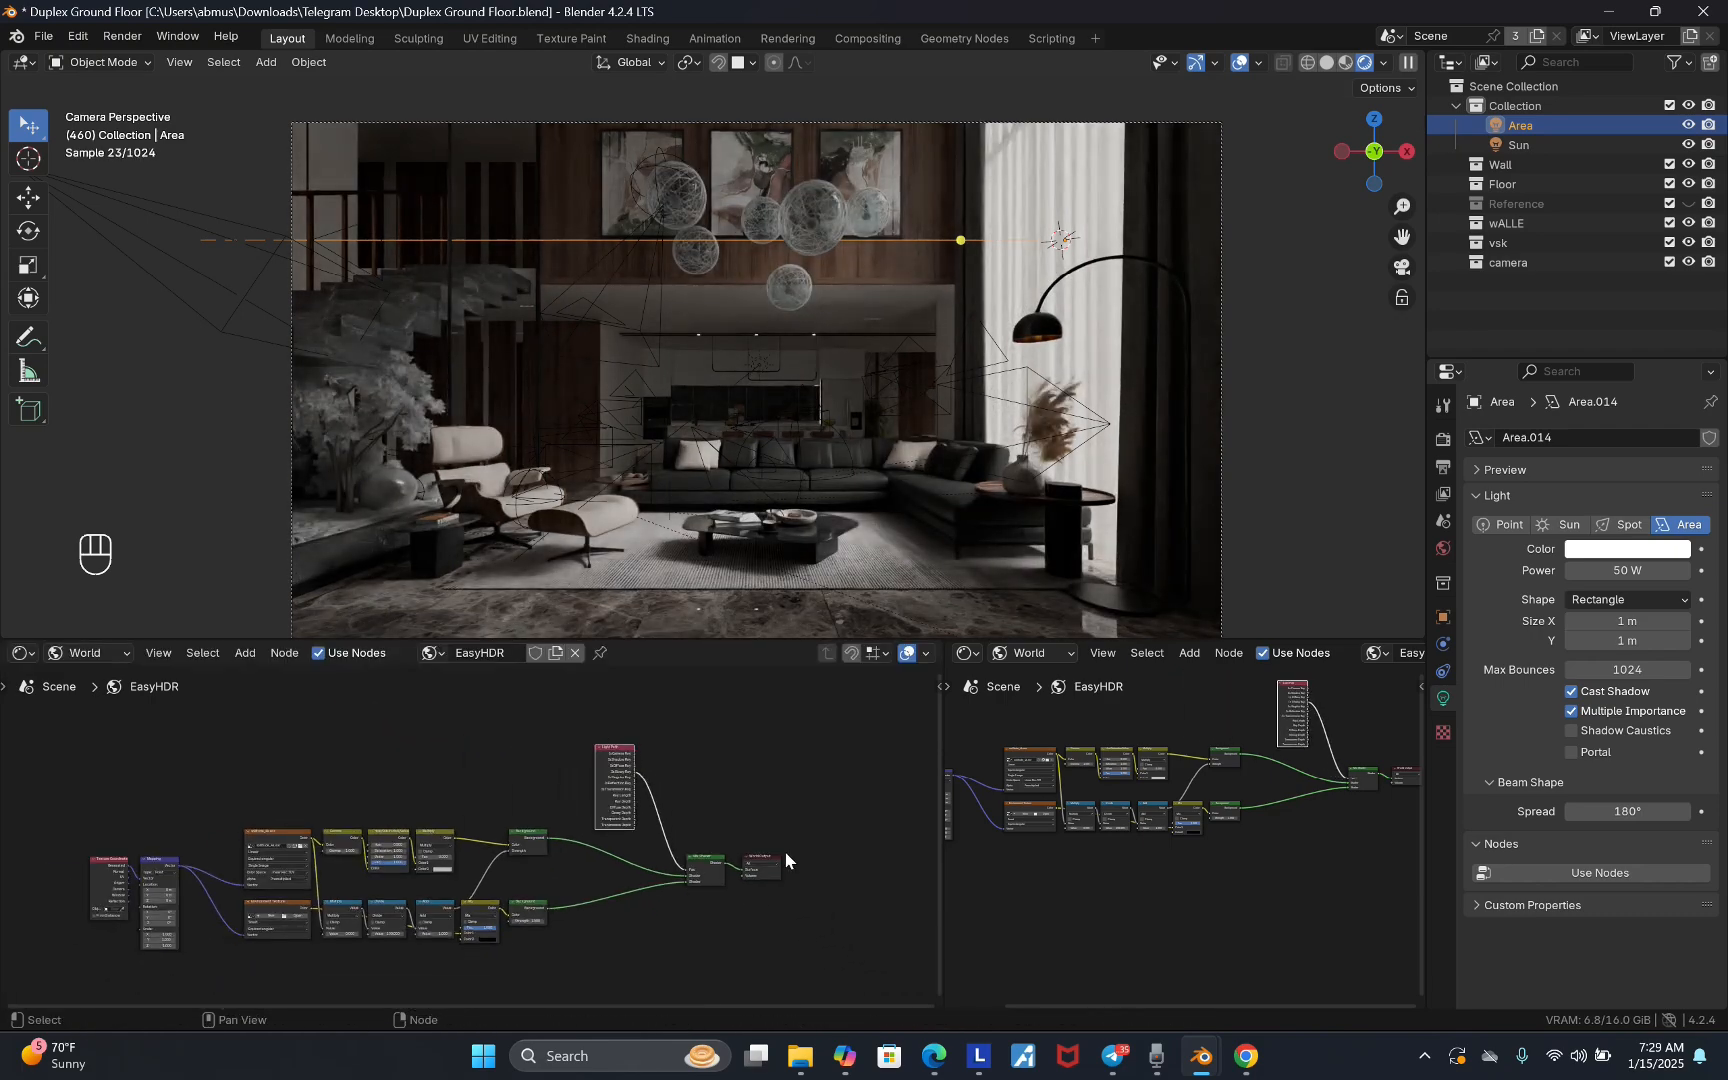
{"action": "scroll", "coordinate": [784, 850], "scroll_direction": "up", "scroll_amount": 7}
{"action": "scroll", "coordinate": [536, 728], "scroll_direction": "up", "scroll_amount": 2}
{"action": "left_click_drag", "start_coordinate": [474, 703], "coordinate": [377, 705]}
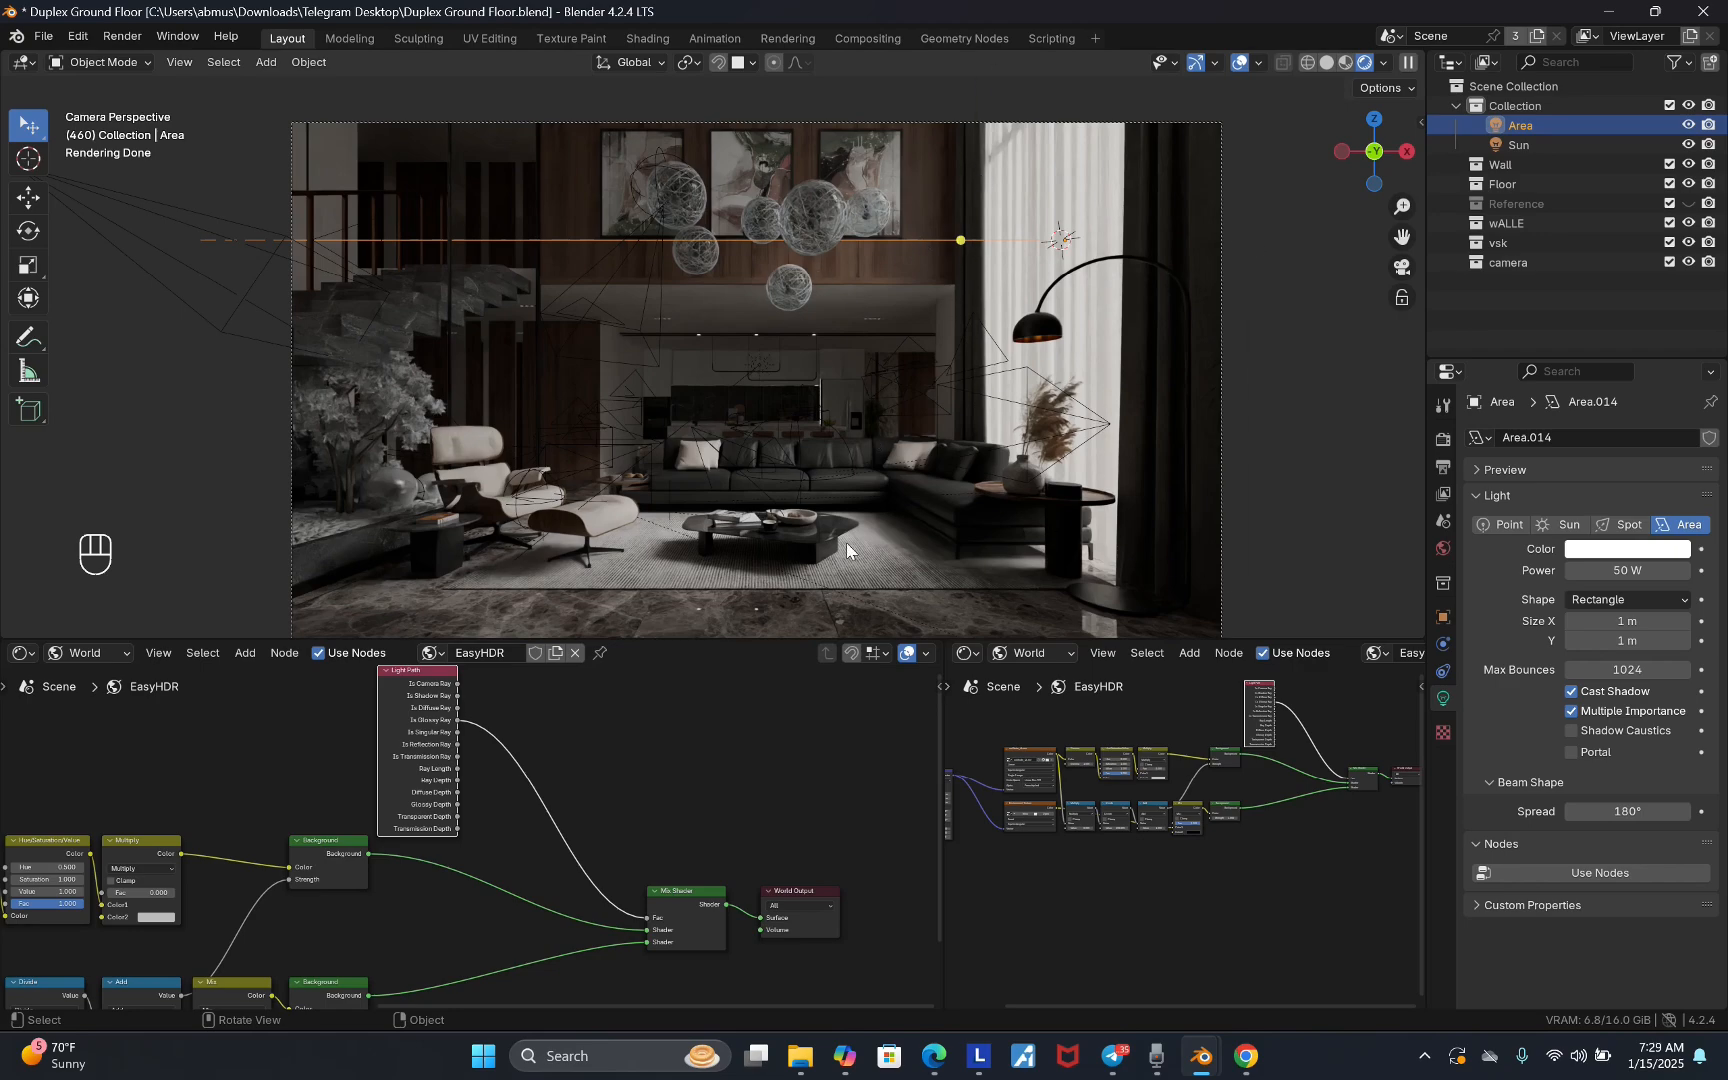
- Separate the second background branch by moving its Environment Texture, Mix and Background nodes below the math nodes
{"action": "scroll", "coordinate": [720, 772], "scroll_direction": "down", "scroll_amount": 3}
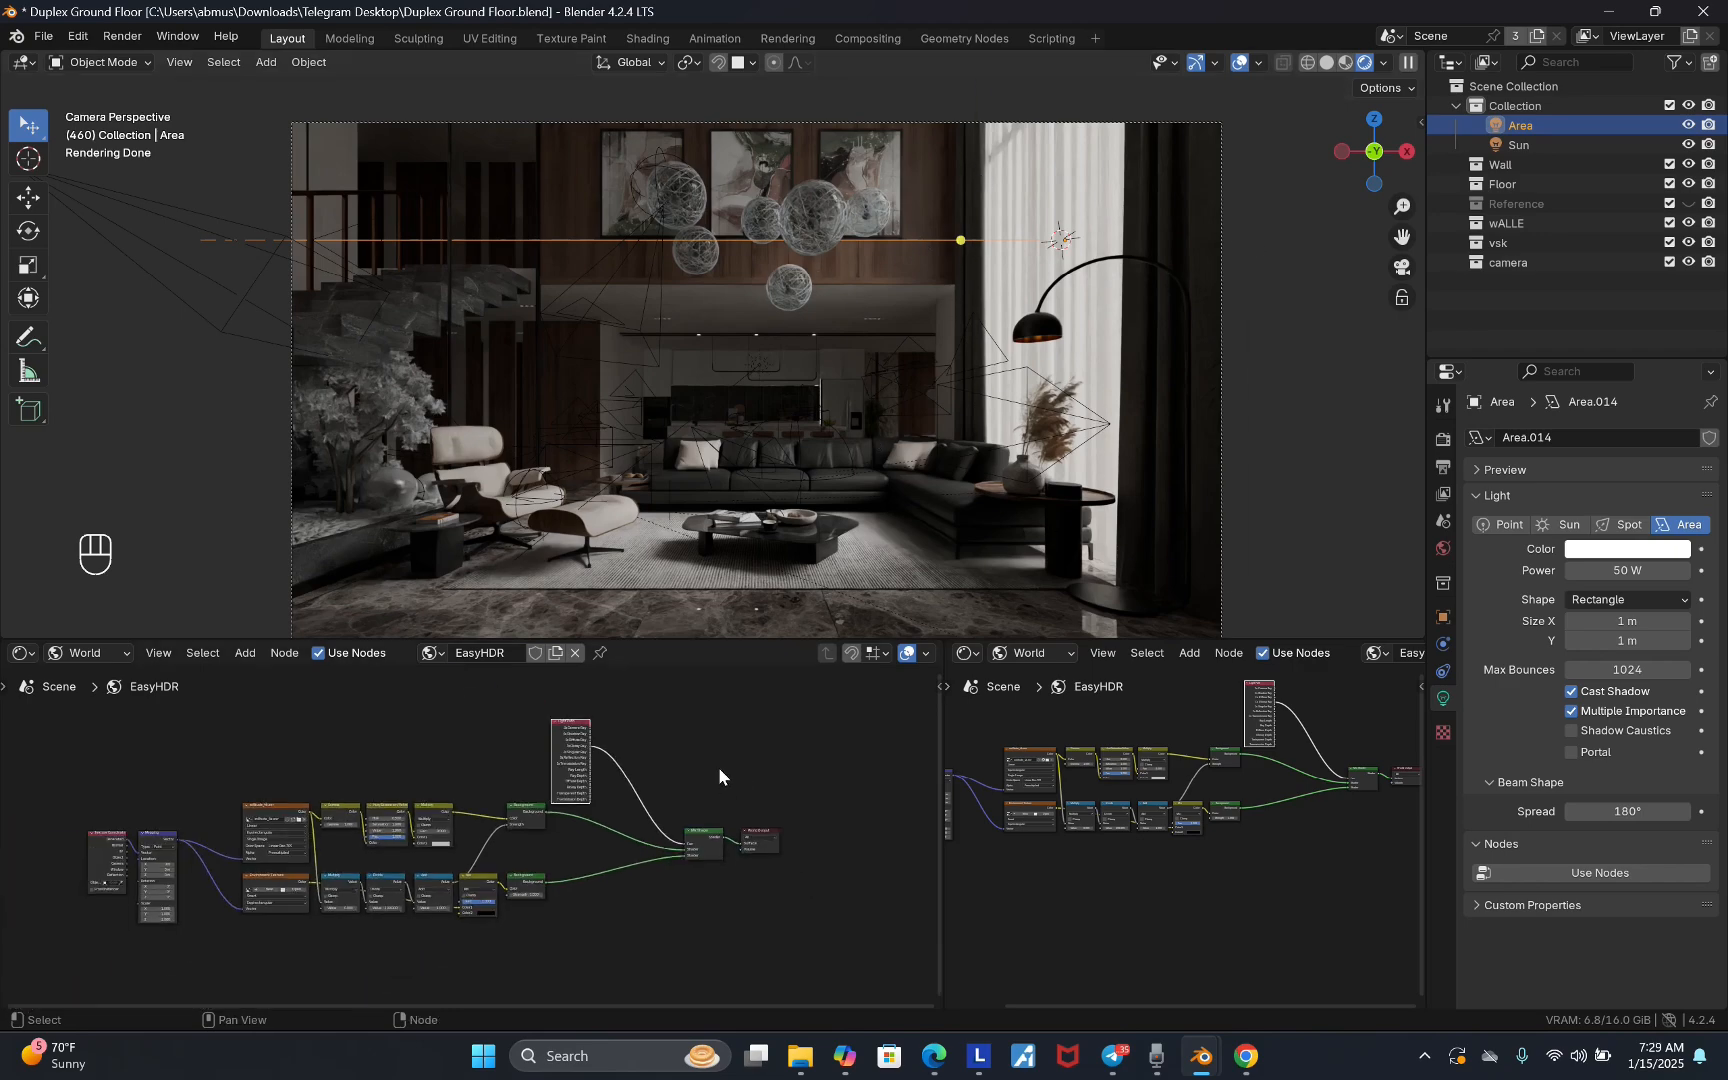
{"action": "scroll", "coordinate": [535, 959], "scroll_direction": "up", "scroll_amount": 2}
{"action": "left_click_drag", "start_coordinate": [542, 866], "coordinate": [530, 974]}
{"action": "scroll", "coordinate": [610, 800], "scroll_direction": "down", "scroll_amount": 4}
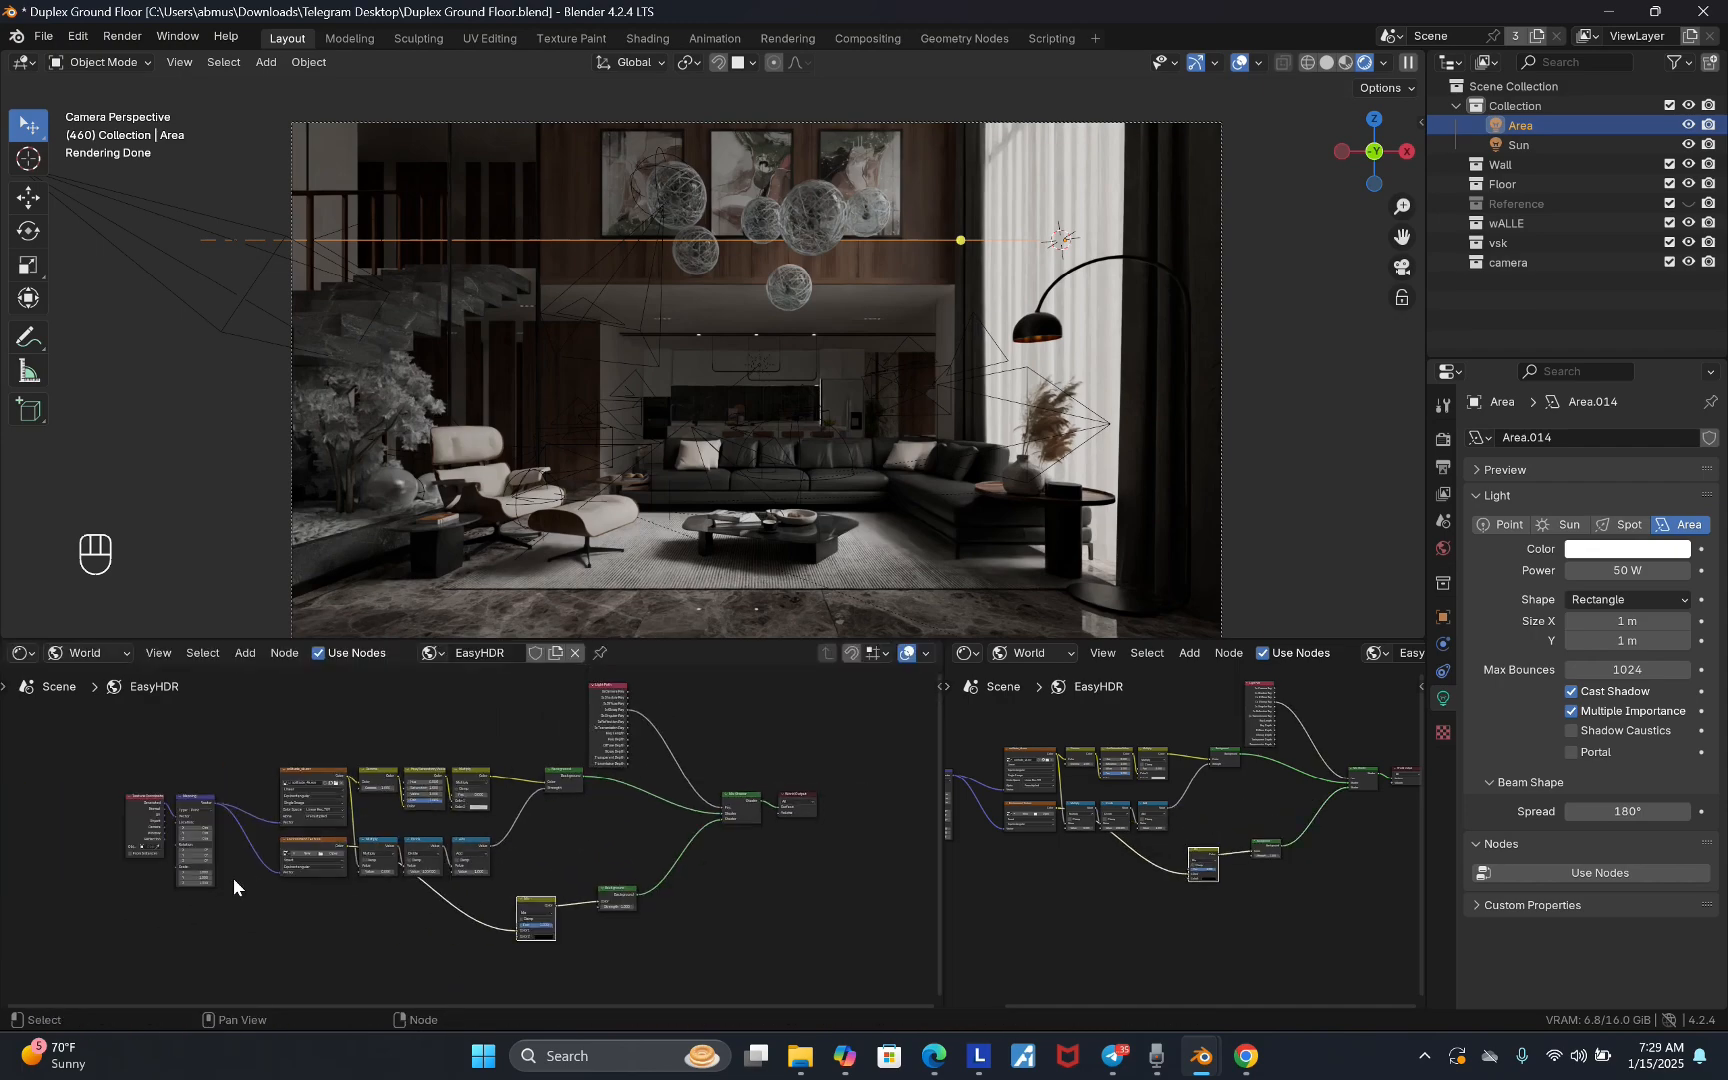
{"action": "scroll", "coordinate": [250, 872], "scroll_direction": "up", "scroll_amount": 7}
{"action": "left_click_drag", "start_coordinate": [359, 836], "coordinate": [540, 906]}
{"action": "scroll", "coordinate": [256, 905], "scroll_direction": "down", "scroll_amount": 6}
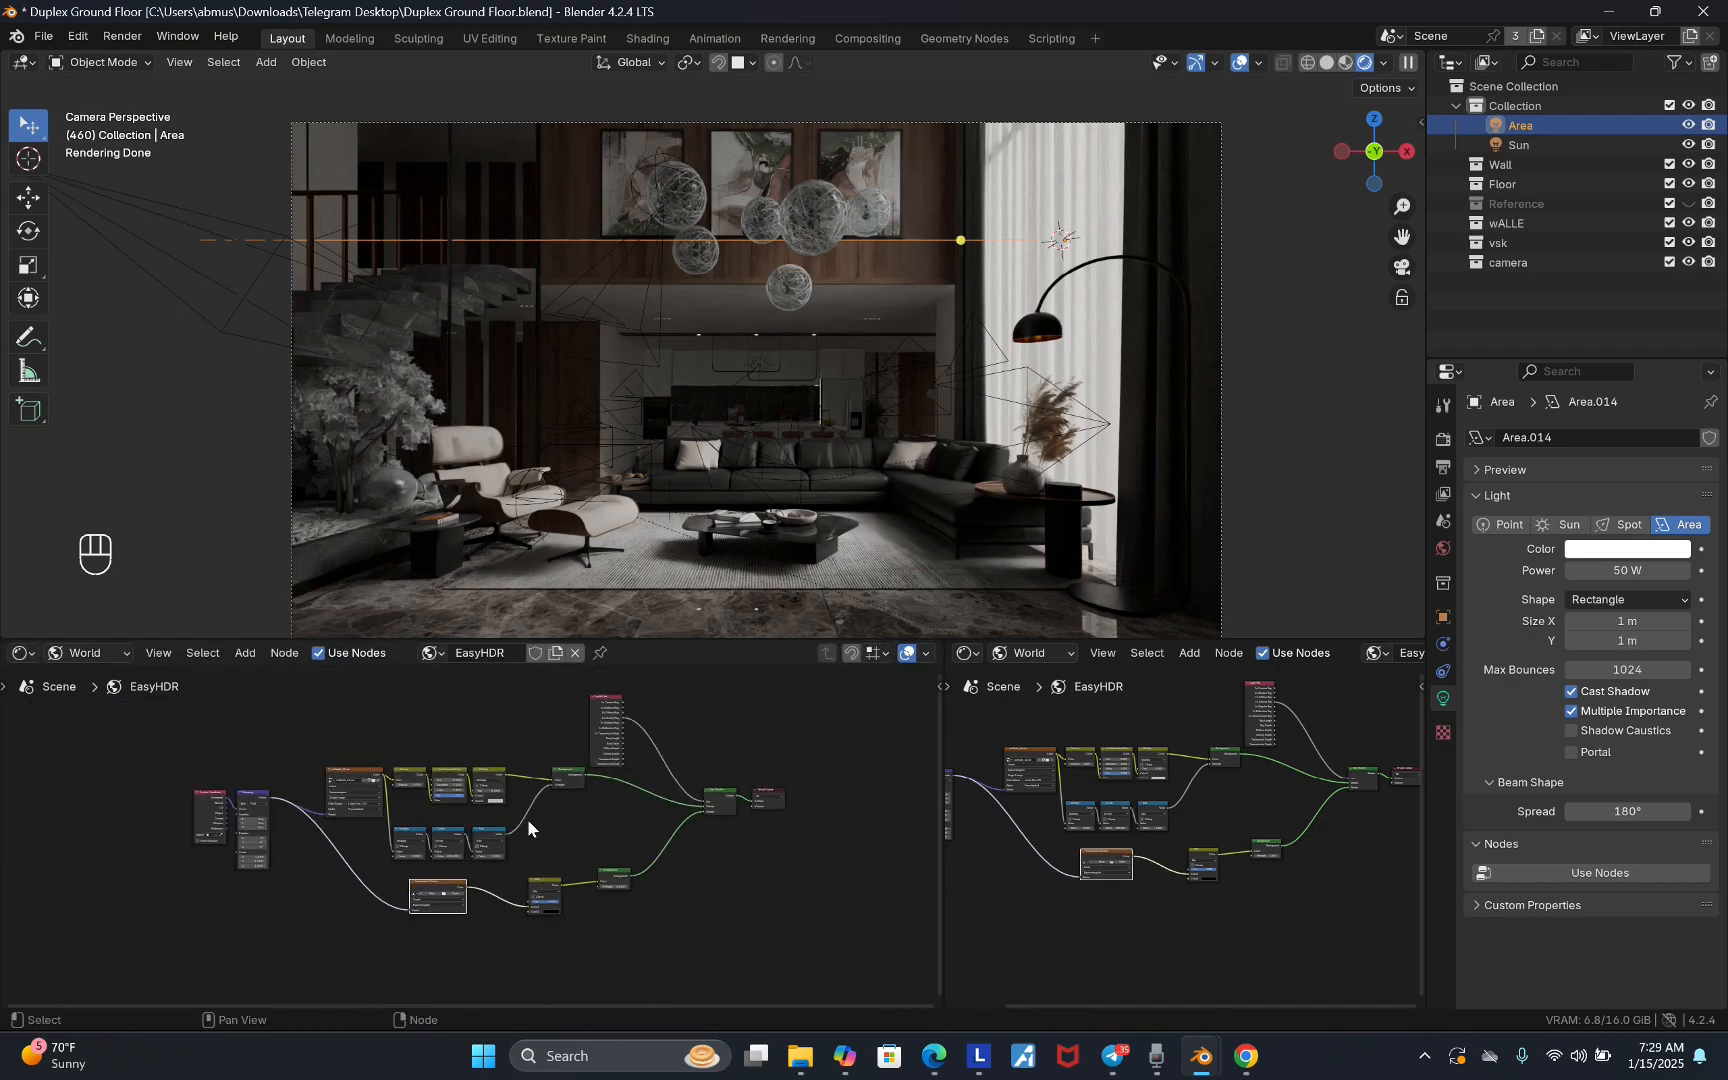
- Set the Add math node's value to 0 in the world's background strength chain
{"action": "scroll", "coordinate": [501, 839], "scroll_direction": "up", "scroll_amount": 6}
{"action": "left_click", "coordinate": [464, 909]}
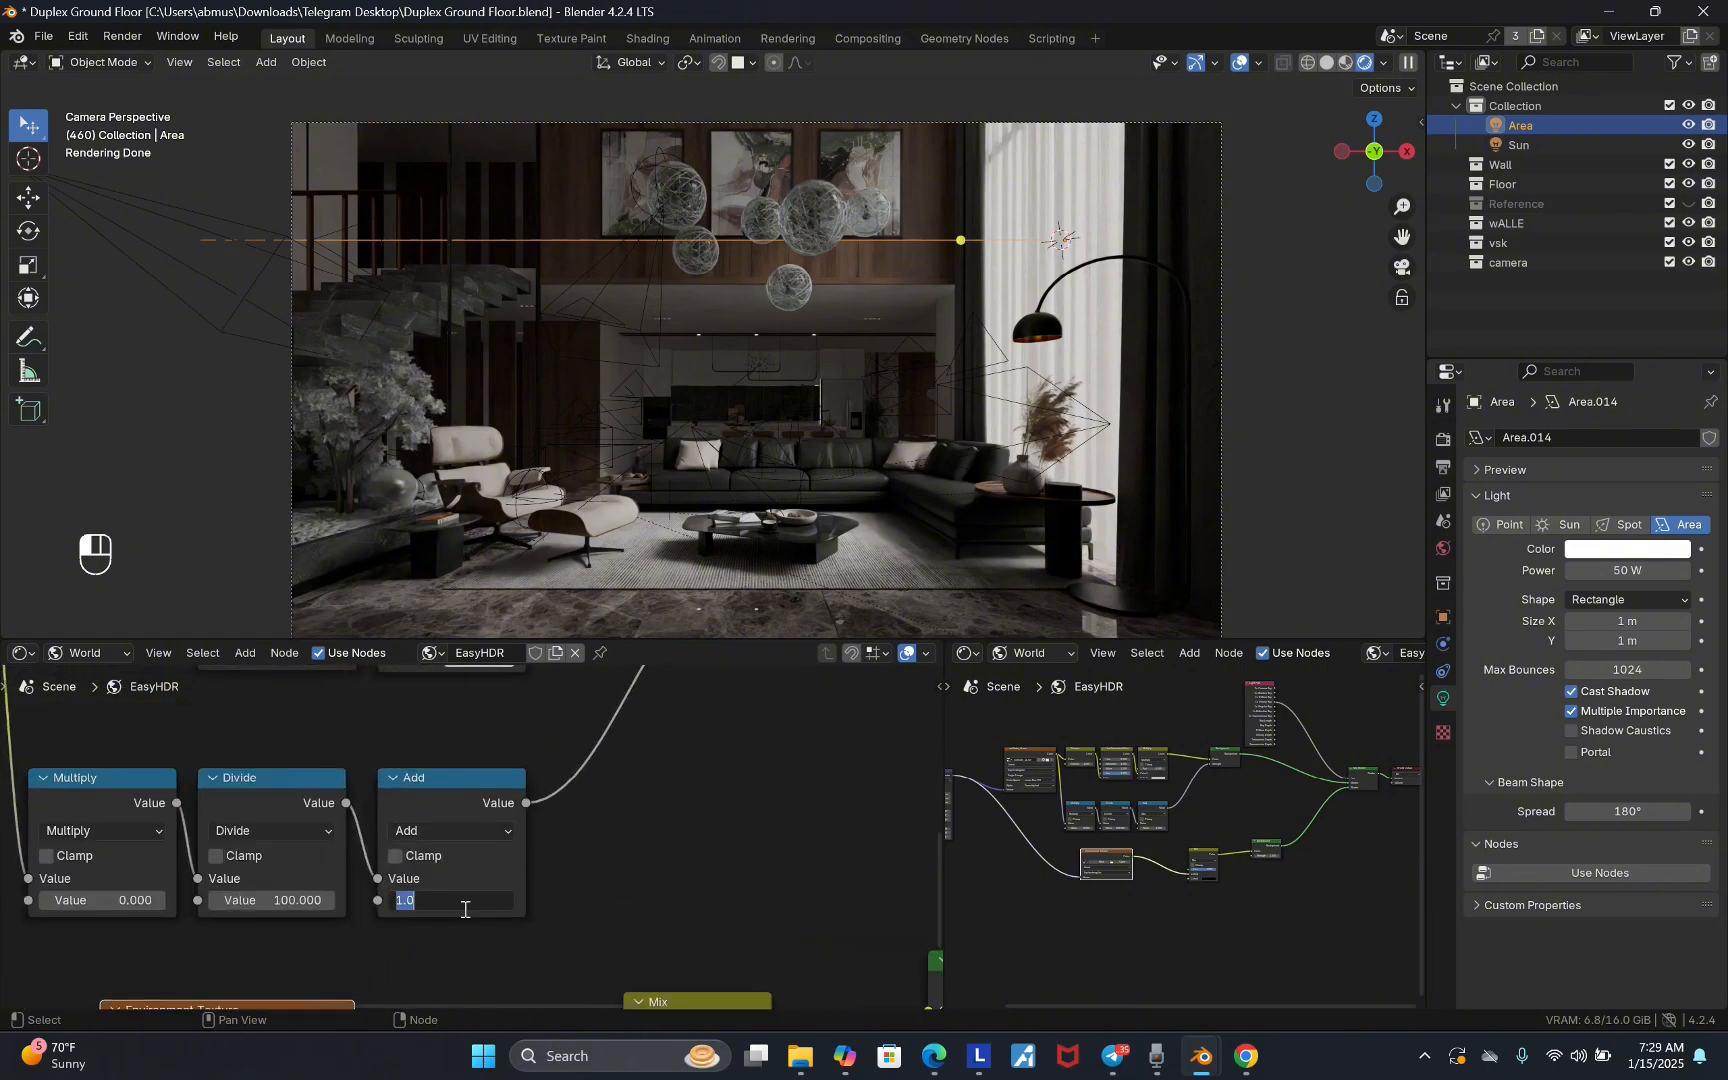
{"action": "type", "text": "0"}
{"action": "key", "text": "Return"}
{"action": "scroll", "coordinate": [527, 798], "scroll_direction": "down", "scroll_amount": 3}
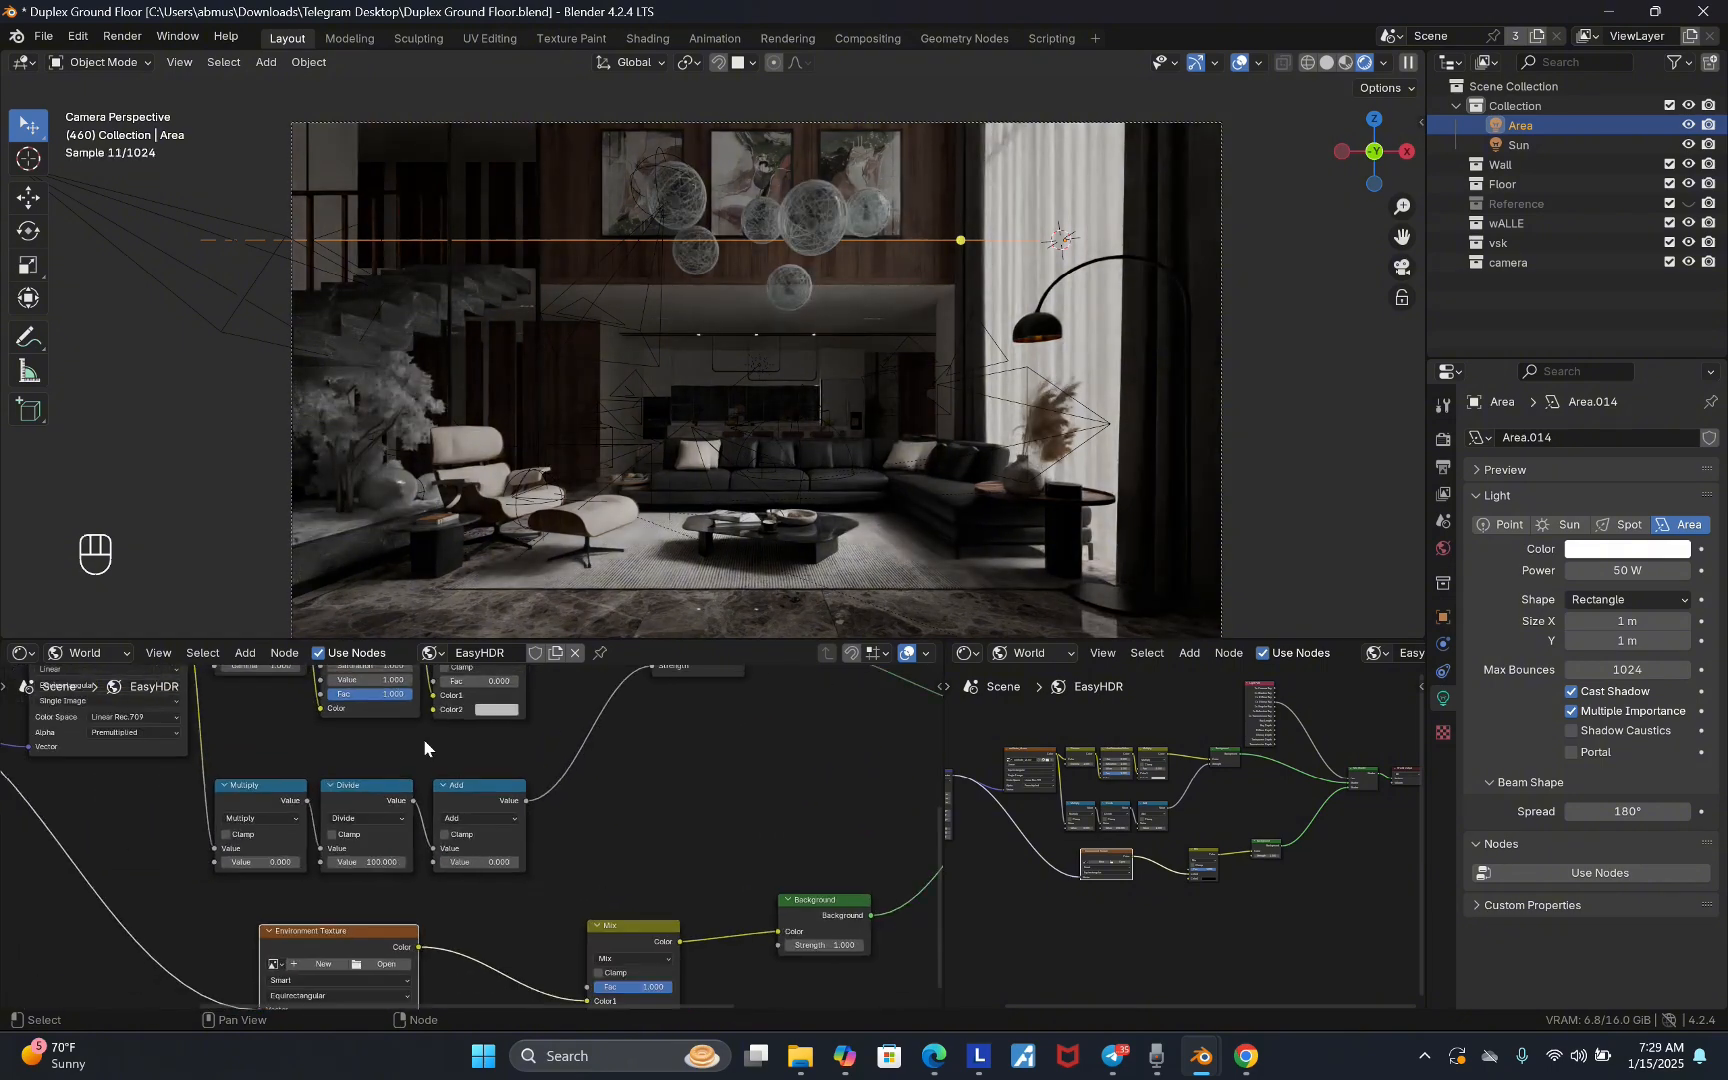
- Remove the Mix node from the second background branch, keeping the Environment Texture linked directly to the Background node's Color
{"action": "scroll", "coordinate": [423, 738], "scroll_direction": "down", "scroll_amount": 4}
{"action": "scroll", "coordinate": [774, 842], "scroll_direction": "up", "scroll_amount": 8}
{"action": "left_click_drag", "start_coordinate": [676, 890], "coordinate": [670, 886]}
{"action": "scroll", "coordinate": [596, 818], "scroll_direction": "down", "scroll_amount": 6}
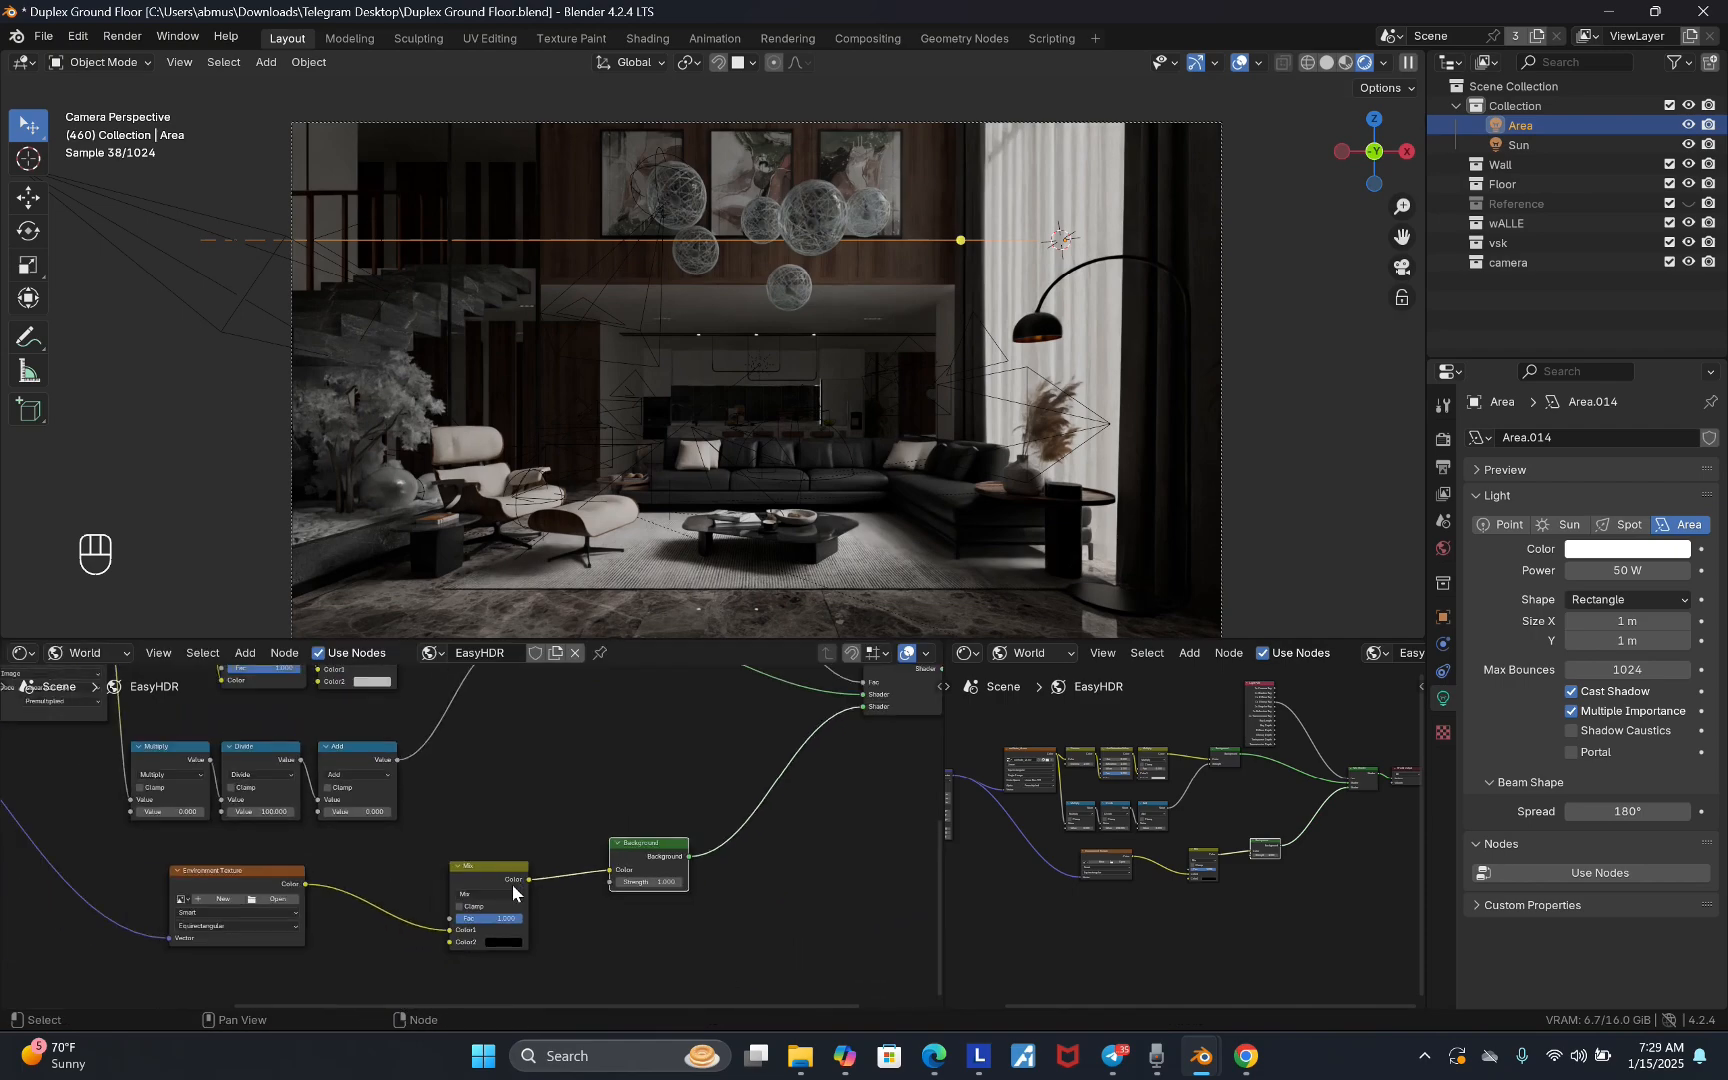
{"action": "left_click", "coordinate": [495, 880]}
{"action": "key", "text": "ctrl+x"}
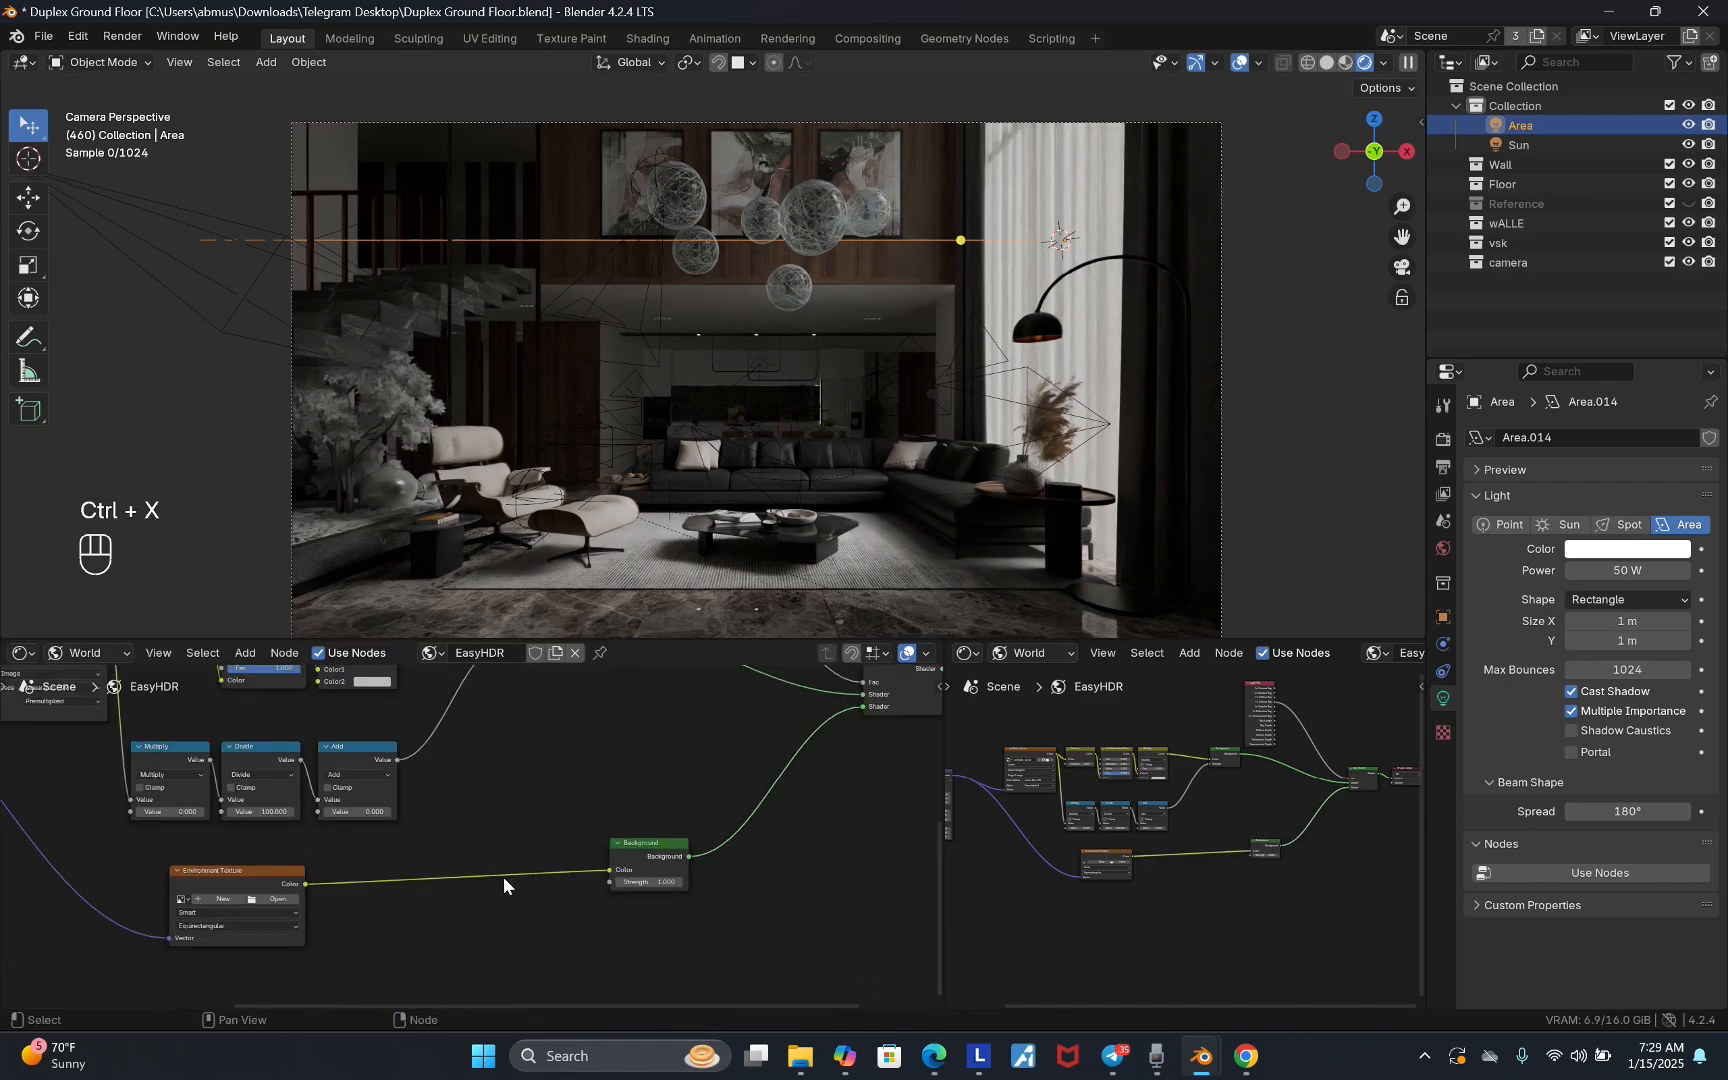
{"action": "left_click_drag", "start_coordinate": [271, 886], "coordinate": [279, 886]}
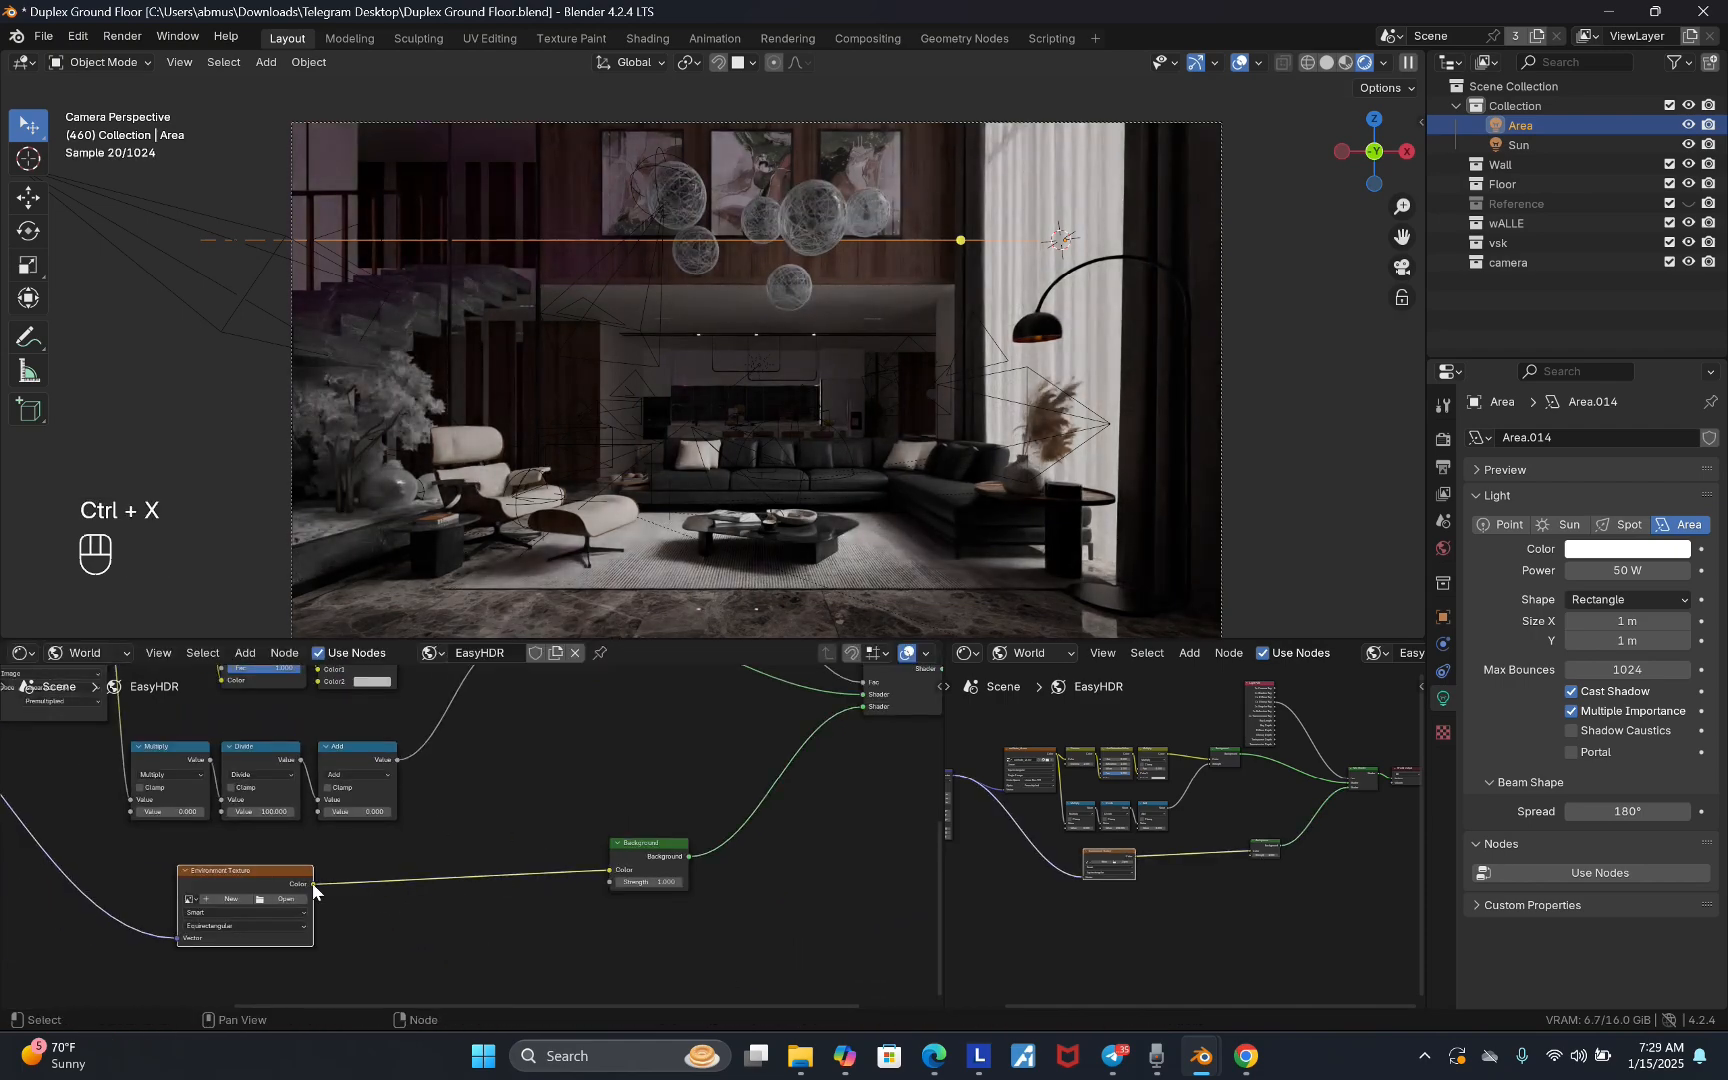
- Set the lower Background node's Strength to 5
{"action": "scroll", "coordinate": [640, 862], "scroll_direction": "down", "scroll_amount": 2}
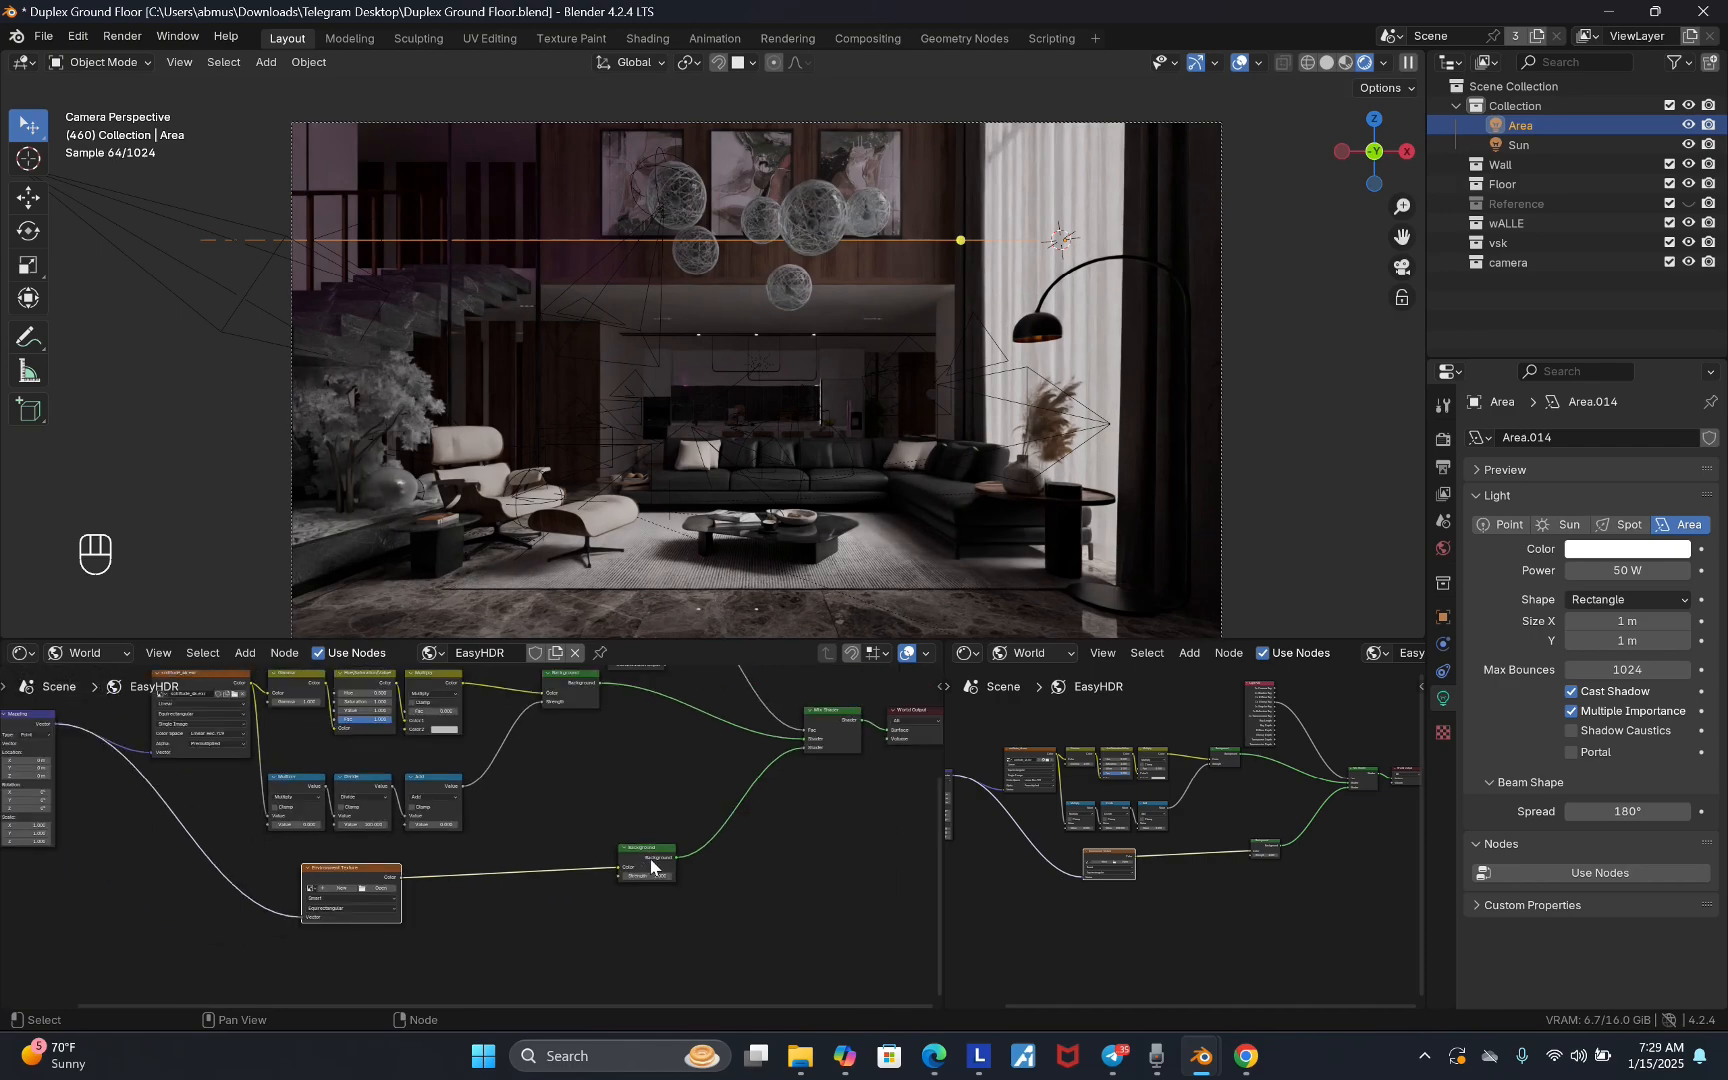
{"action": "left_click_drag", "start_coordinate": [663, 864], "coordinate": [643, 871]}
{"action": "scroll", "coordinate": [643, 871], "scroll_direction": "up", "scroll_amount": 3}
{"action": "double_click", "coordinate": [600, 886]}
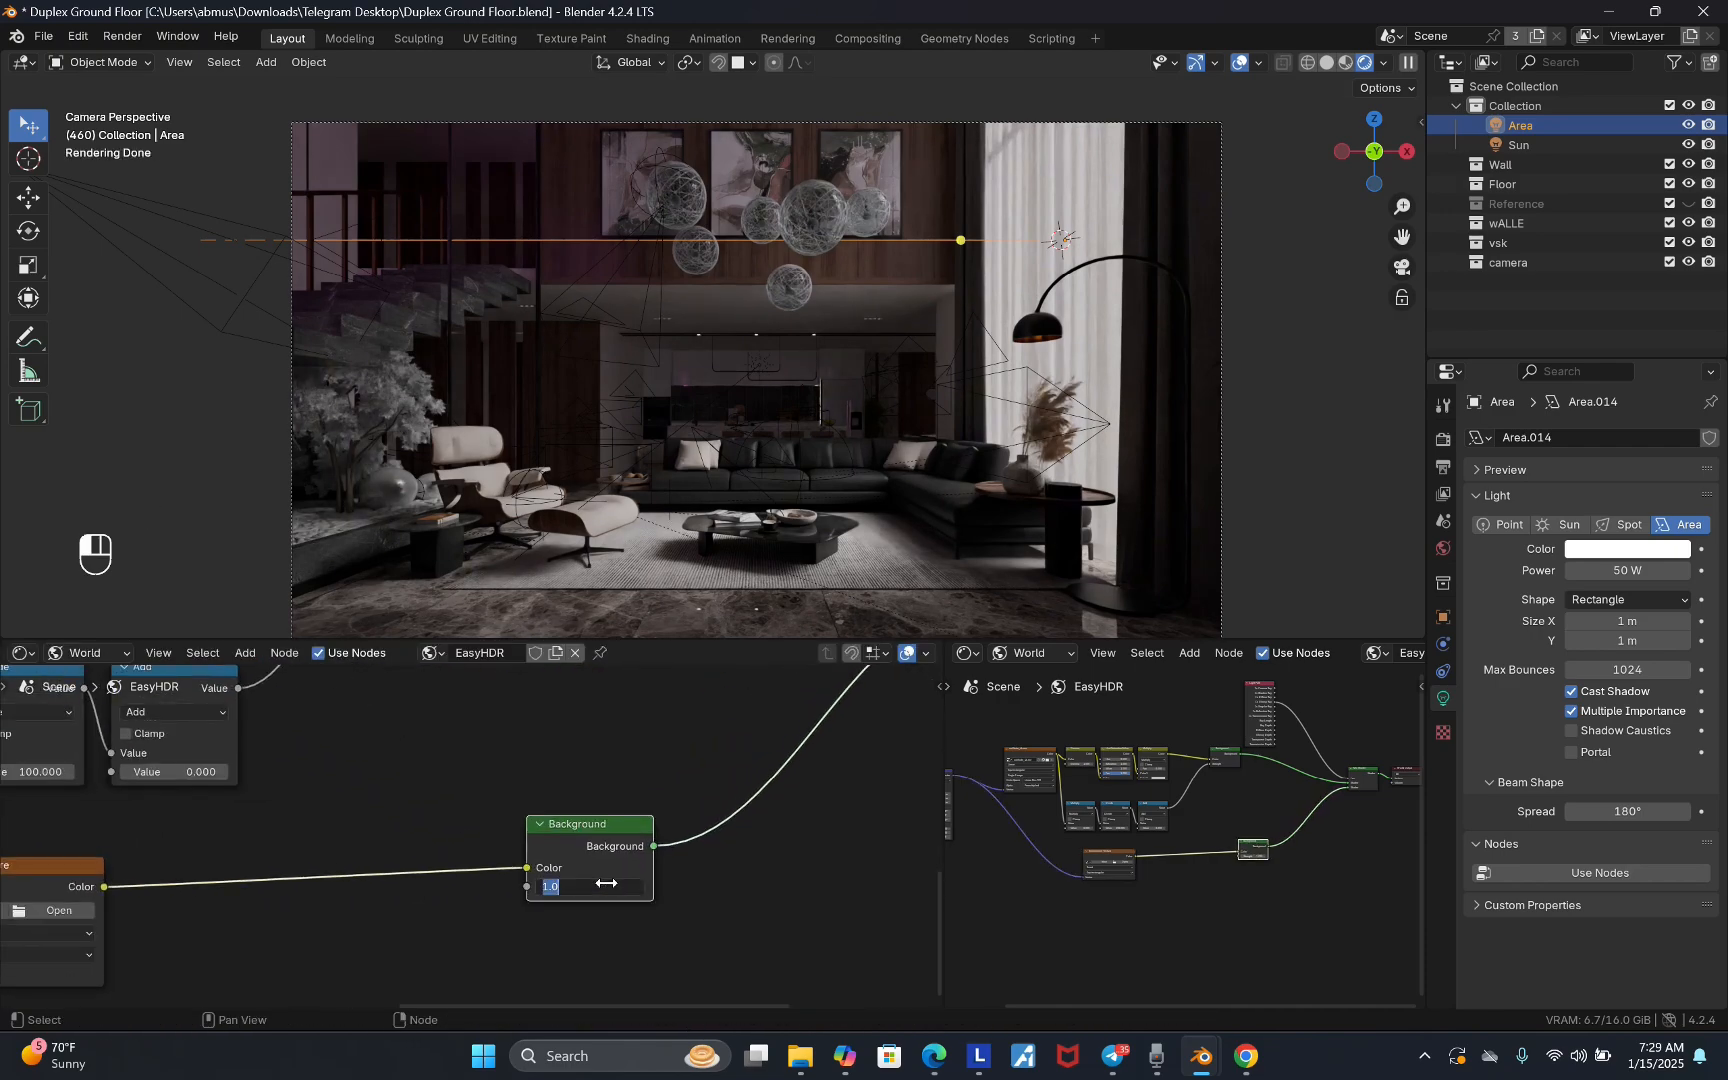
{"action": "type", "text": "5"}
{"action": "key", "text": "Return"}
{"action": "scroll", "coordinate": [633, 778], "scroll_direction": "down", "scroll_amount": 3}
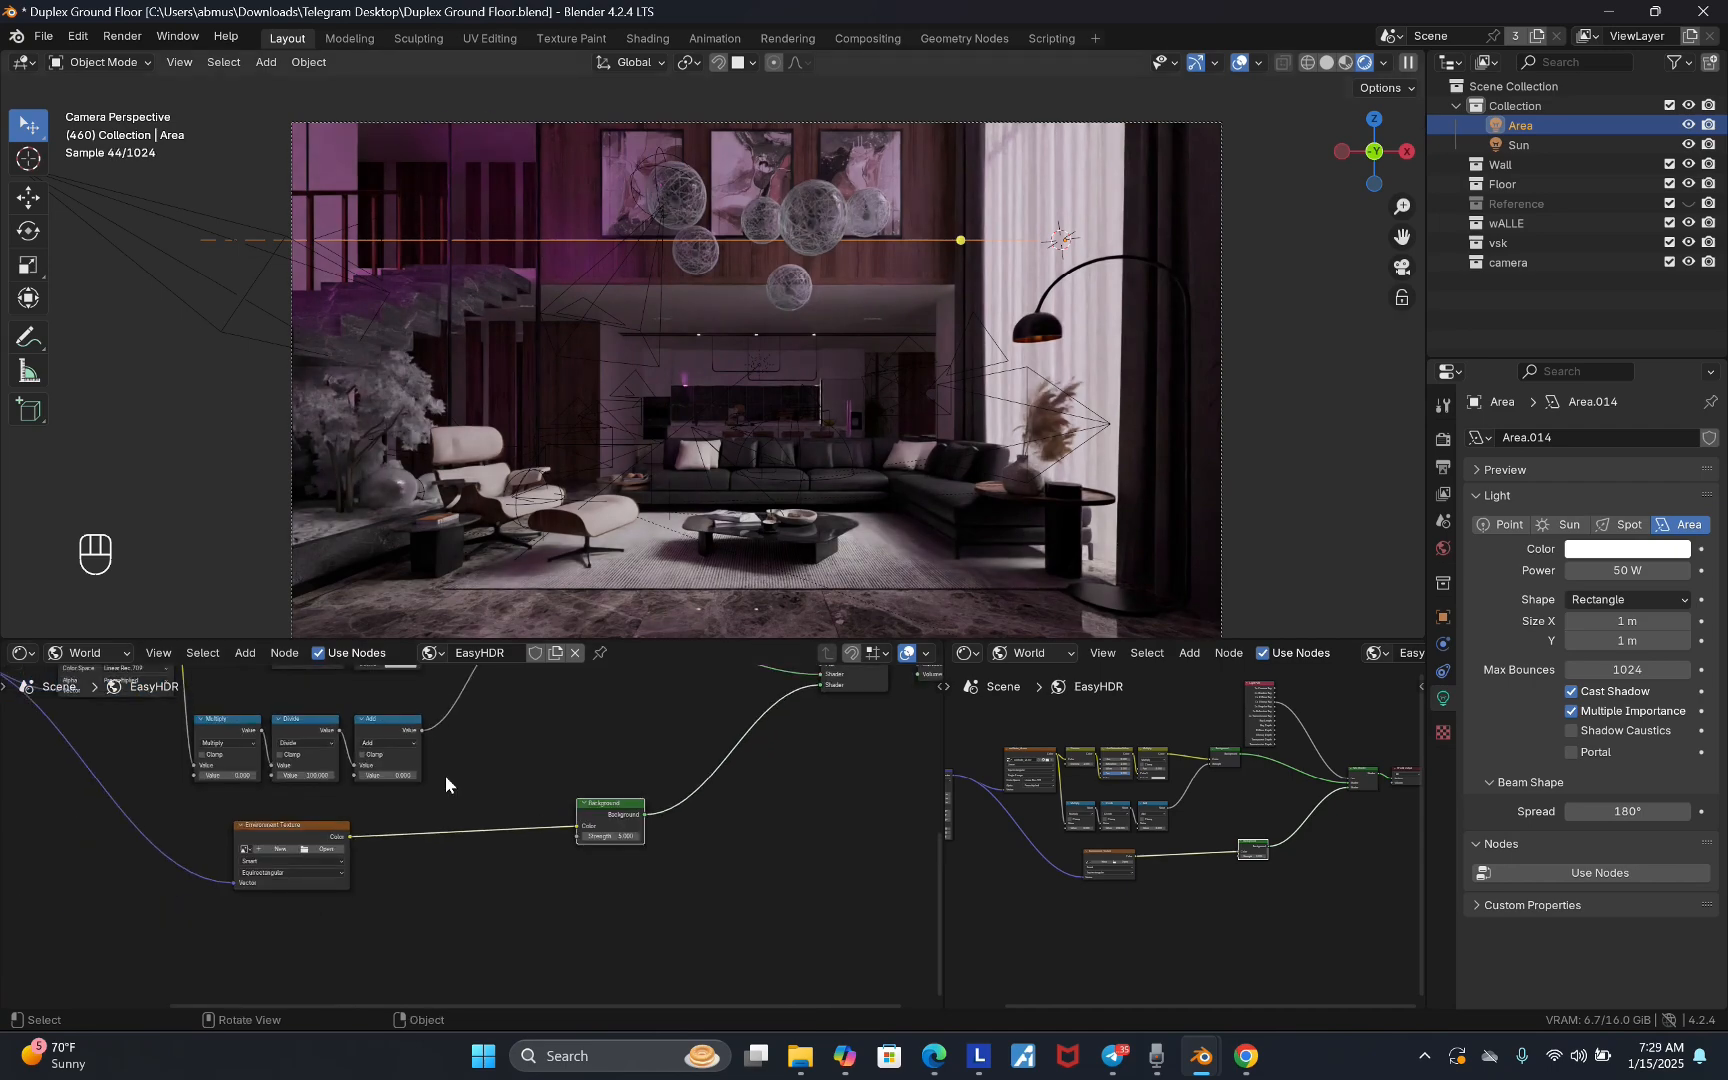
- Assign the upper texture node's solitude_4k.exr image to the empty Environment Texture node in the lower branch
{"action": "scroll", "coordinate": [236, 850], "scroll_direction": "up", "scroll_amount": 2}
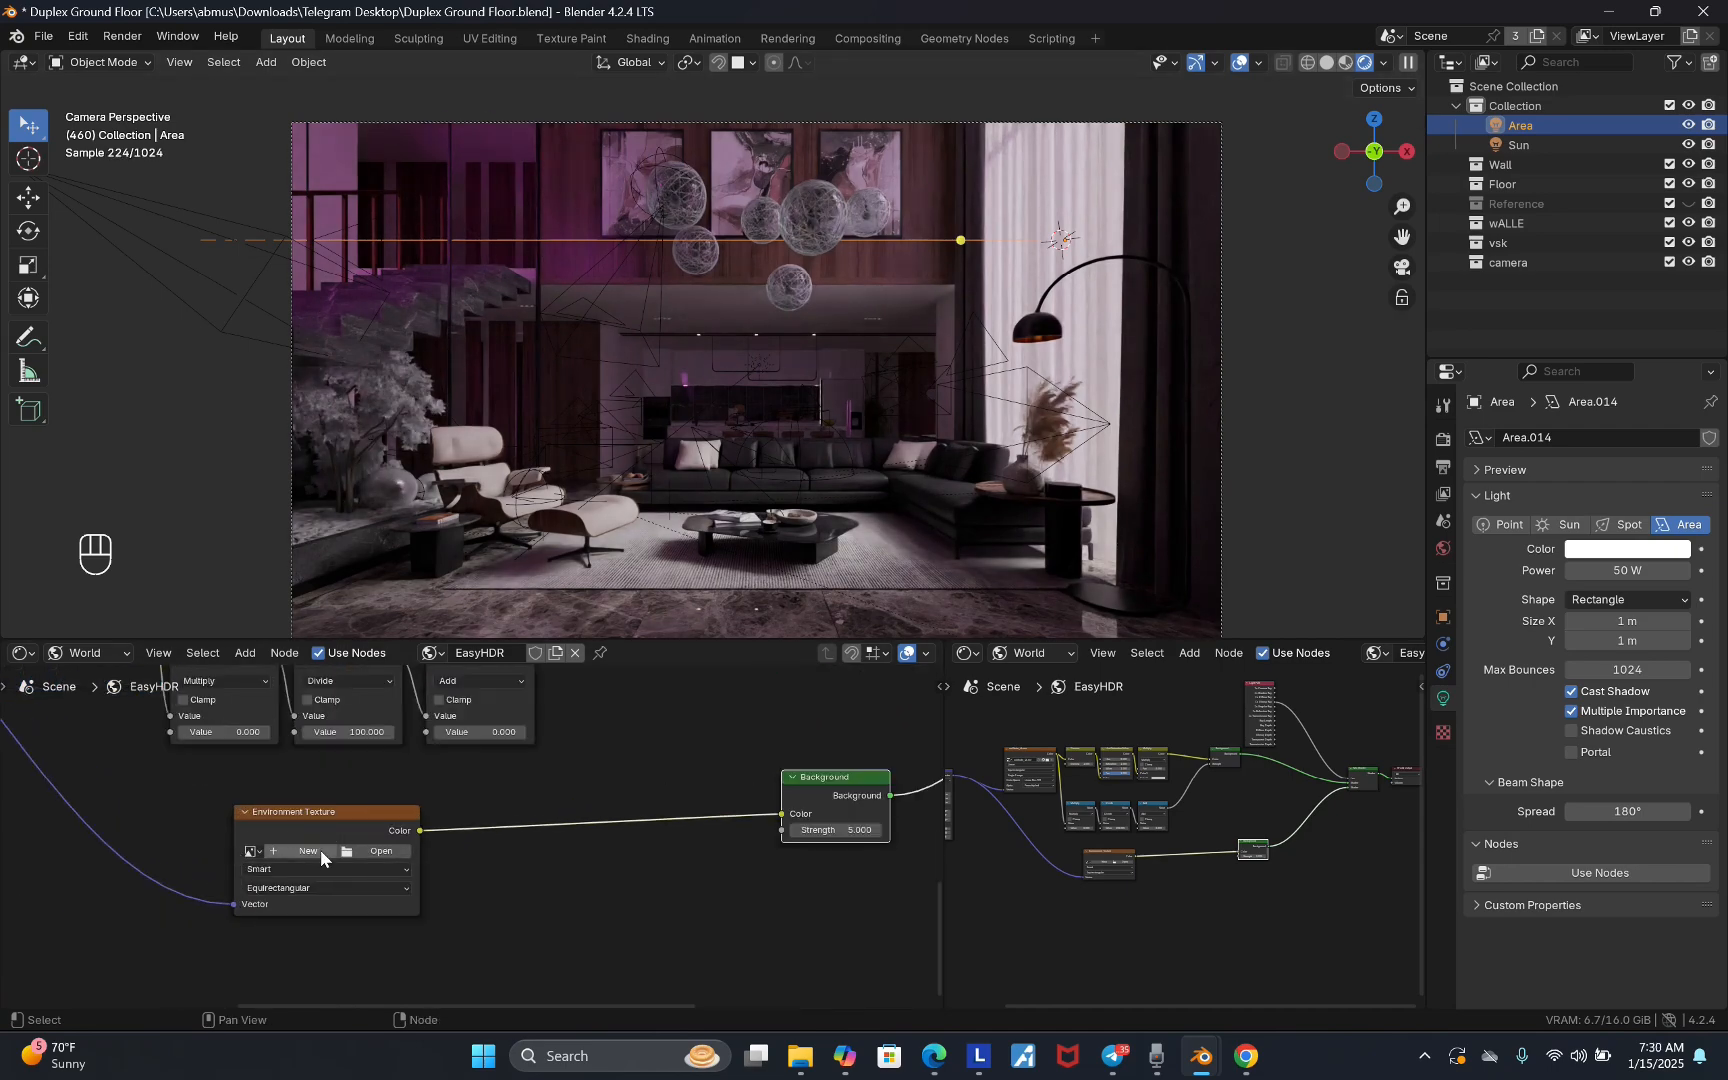
{"action": "left_click", "coordinate": [284, 827]}
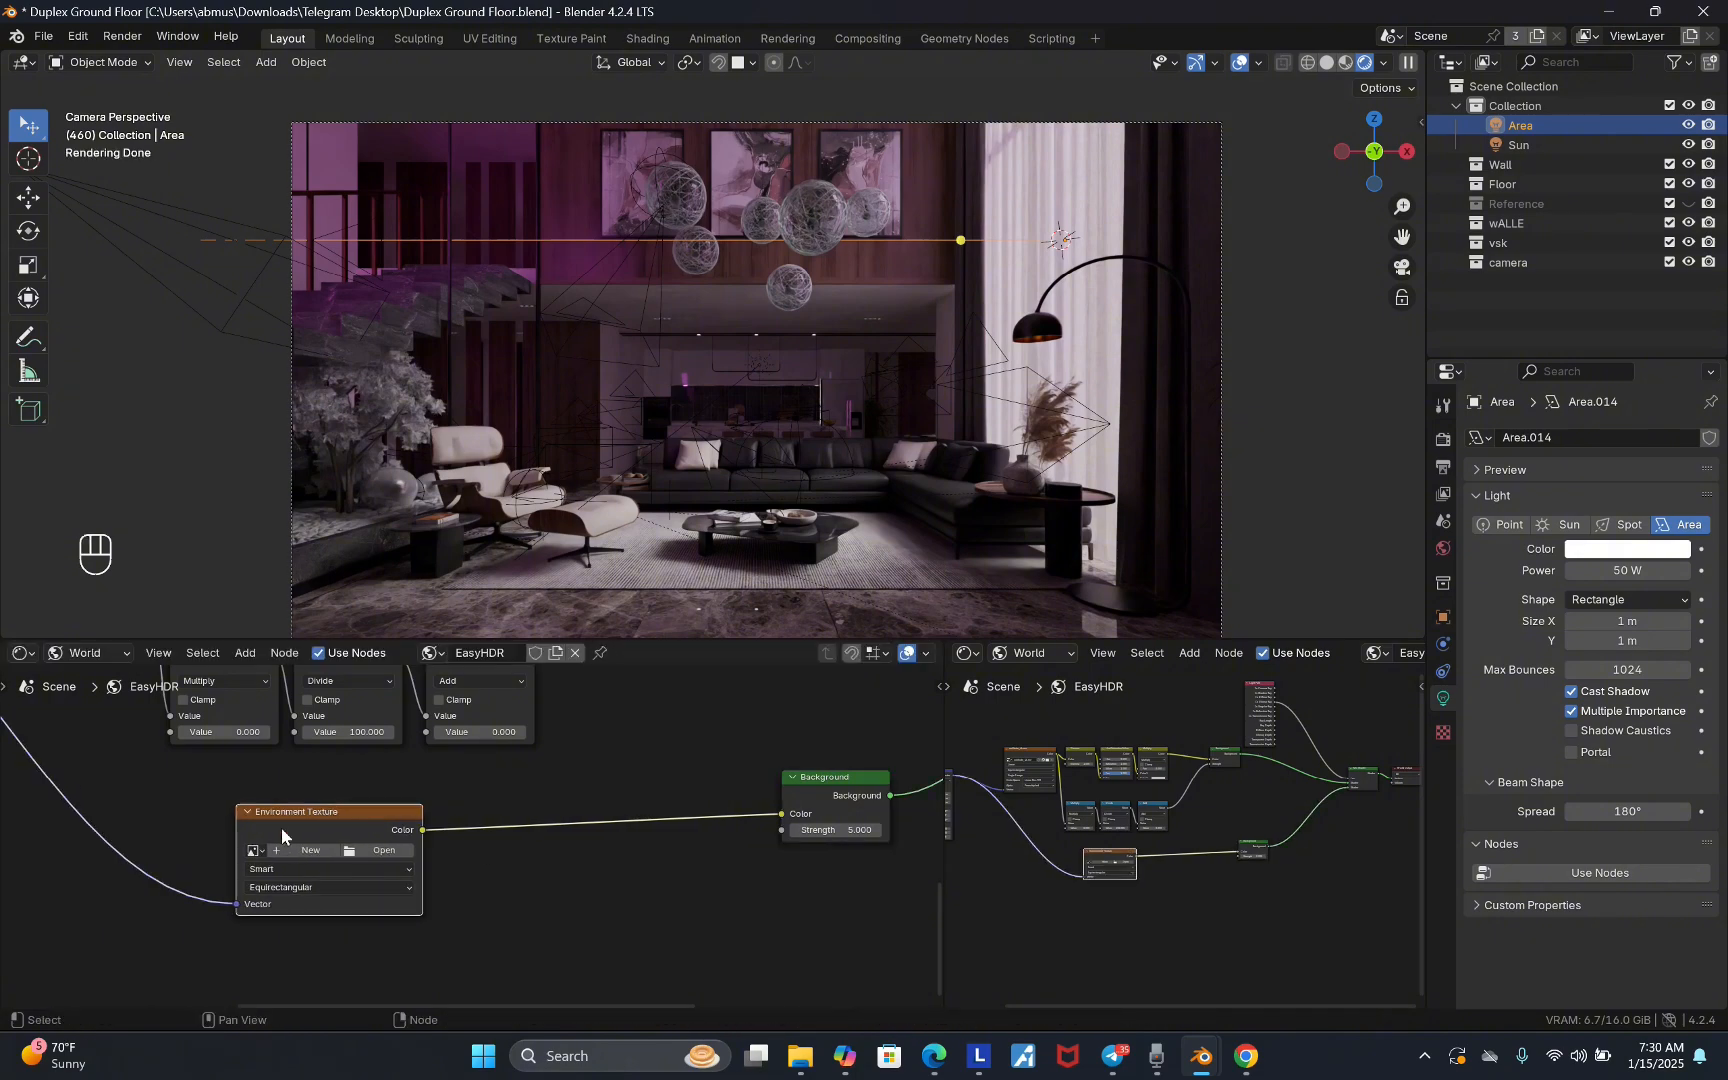
{"action": "scroll", "coordinate": [552, 882], "scroll_direction": "down", "scroll_amount": 4}
{"action": "scroll", "coordinate": [314, 702], "scroll_direction": "up", "scroll_amount": 5}
{"action": "left_click", "coordinate": [307, 696]}
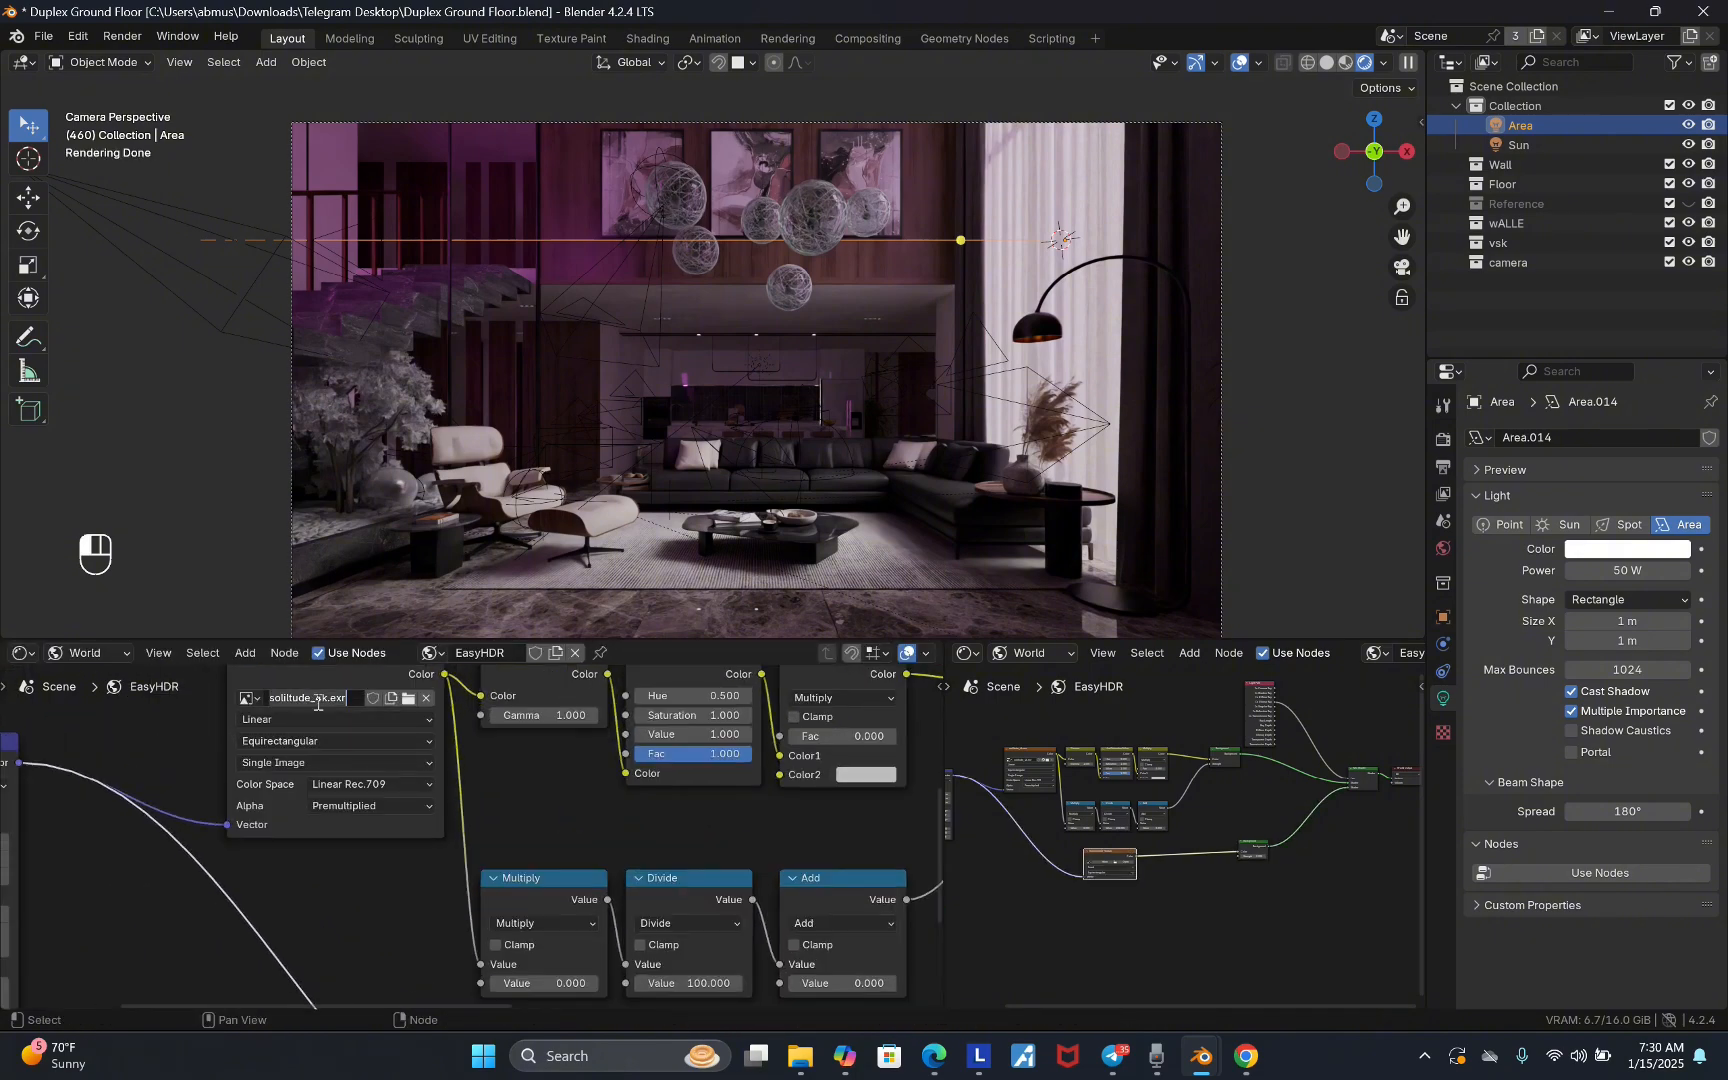
{"action": "key", "text": "ctrl+c"}
{"action": "left_click", "coordinate": [385, 703]}
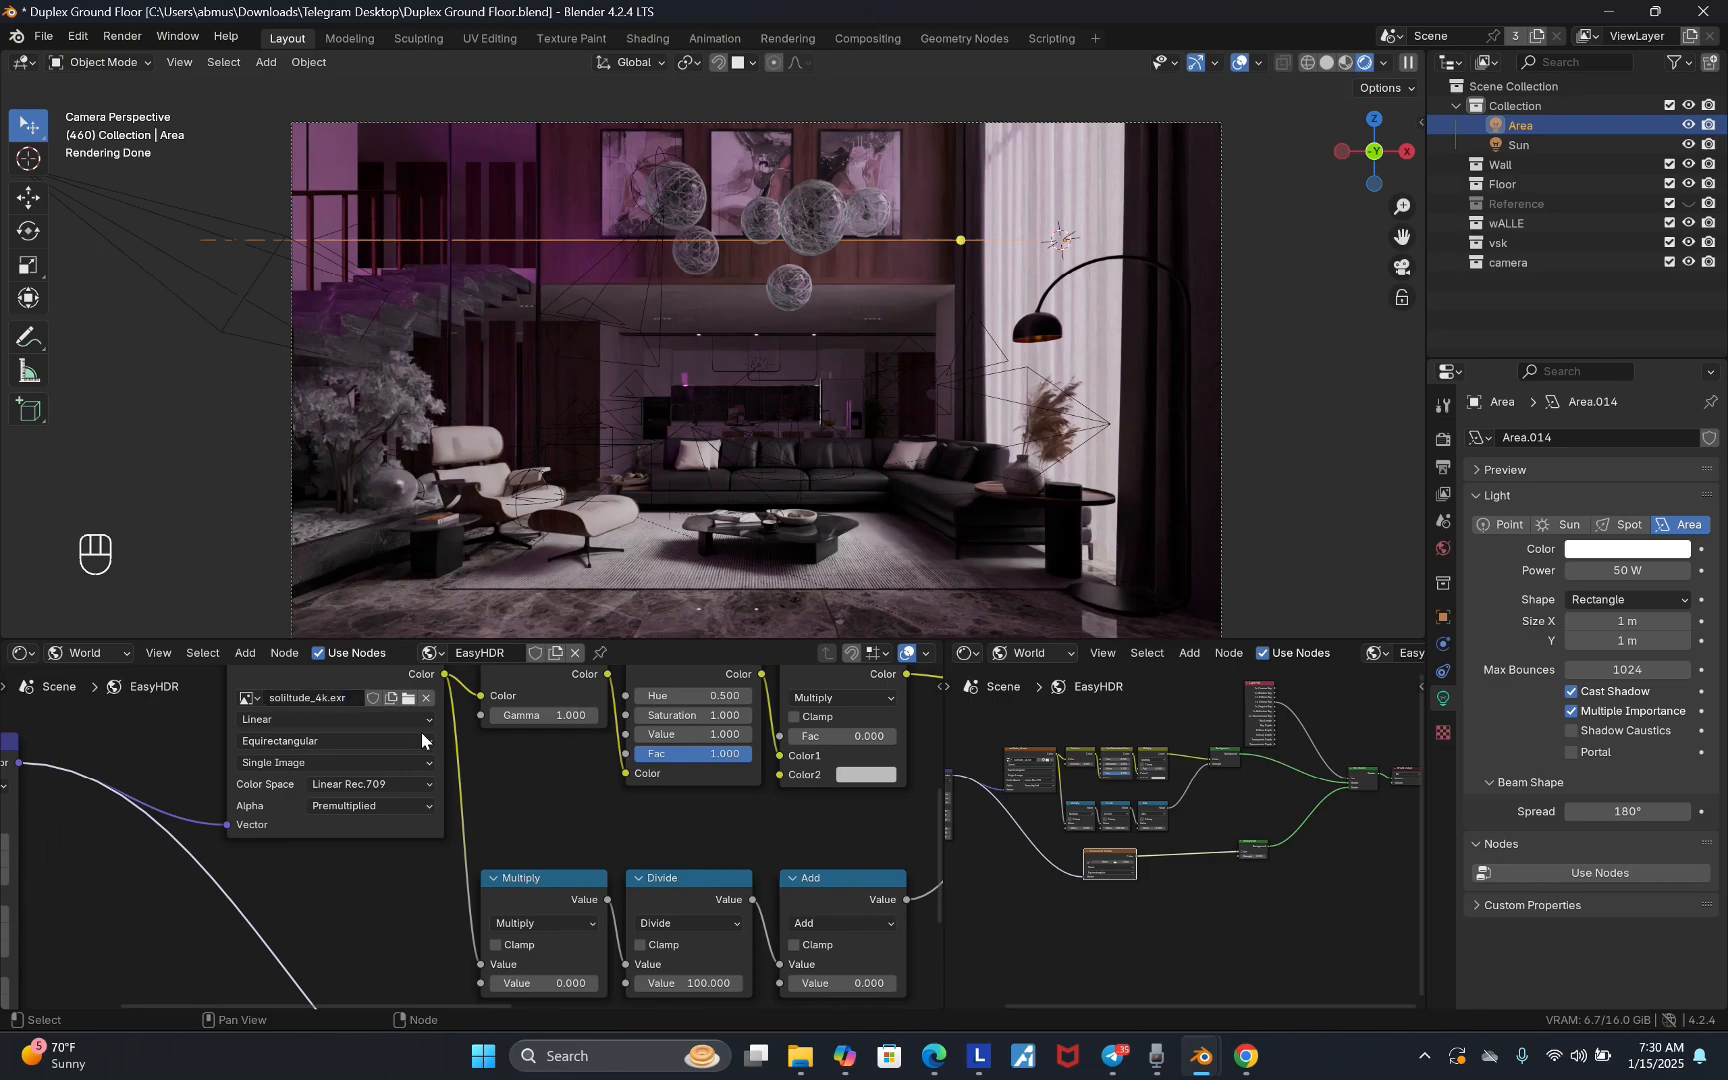
{"action": "scroll", "coordinate": [420, 742], "scroll_direction": "down", "scroll_amount": 5}
{"action": "scroll", "coordinate": [481, 874], "scroll_direction": "up", "scroll_amount": 4}
{"action": "left_click", "coordinate": [471, 902]}
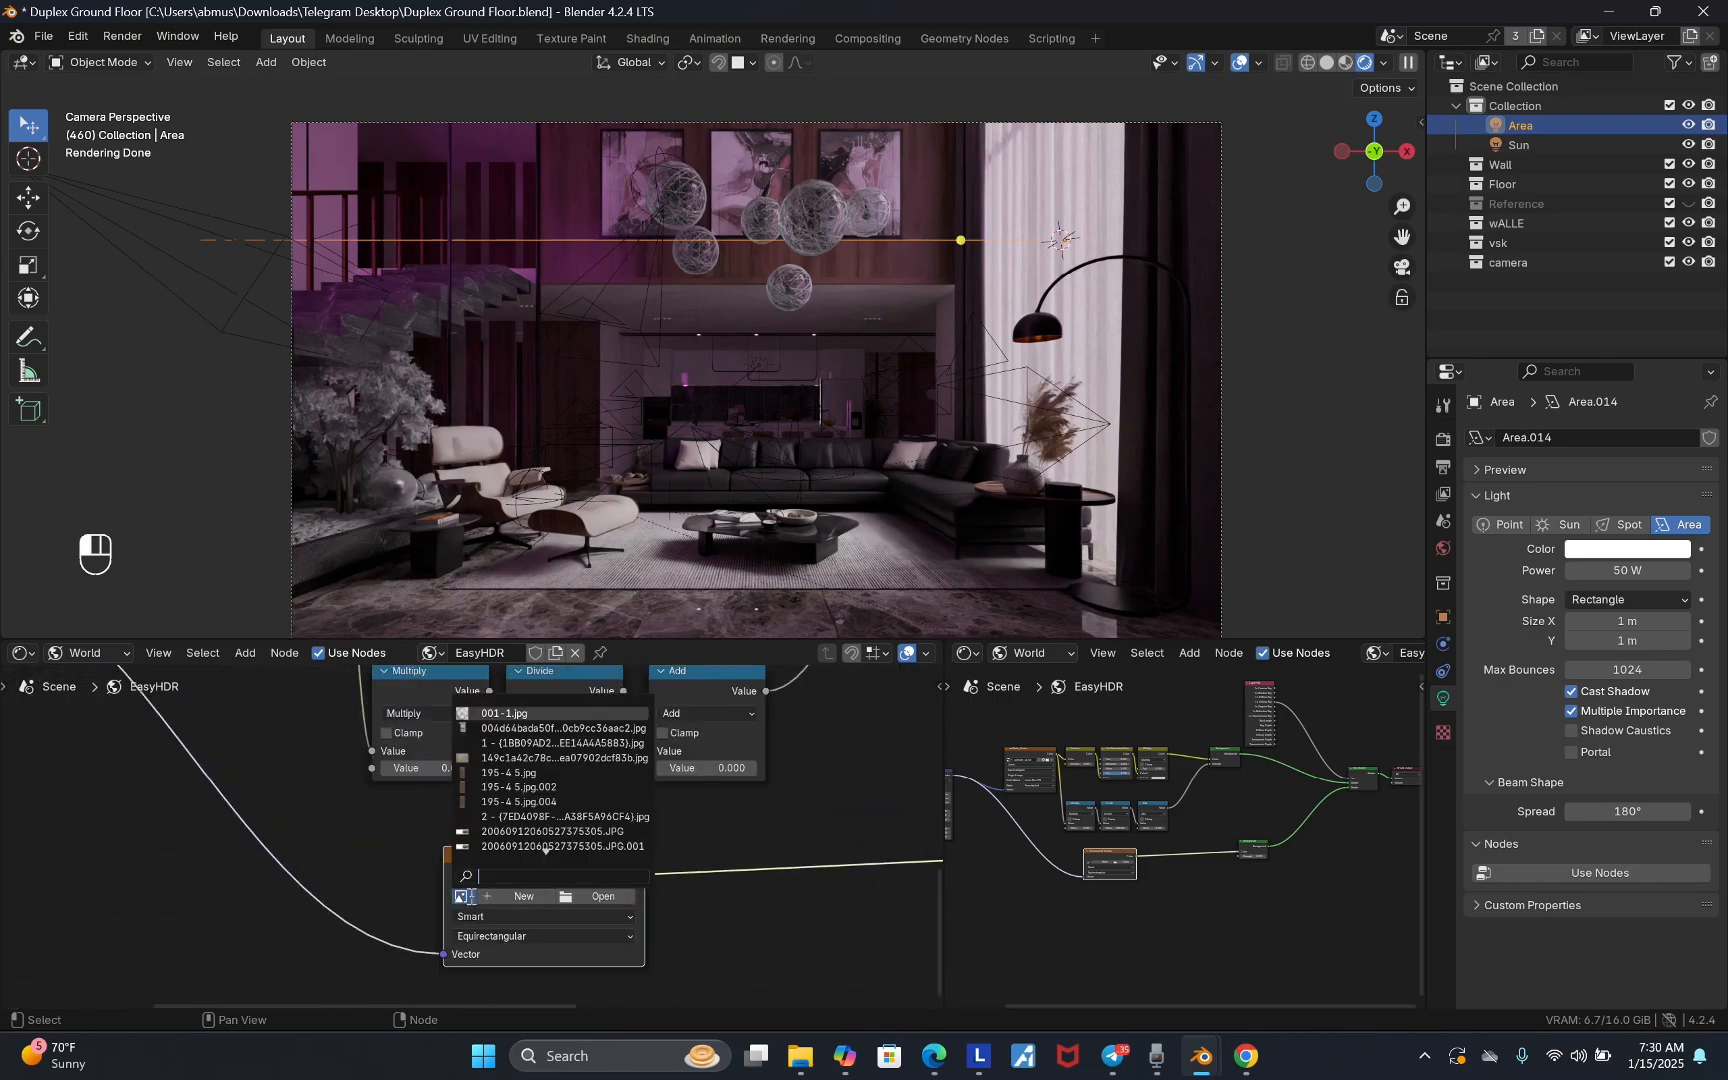
{"action": "key", "text": "ctrl+v"}
{"action": "left_click", "coordinate": [540, 711]}
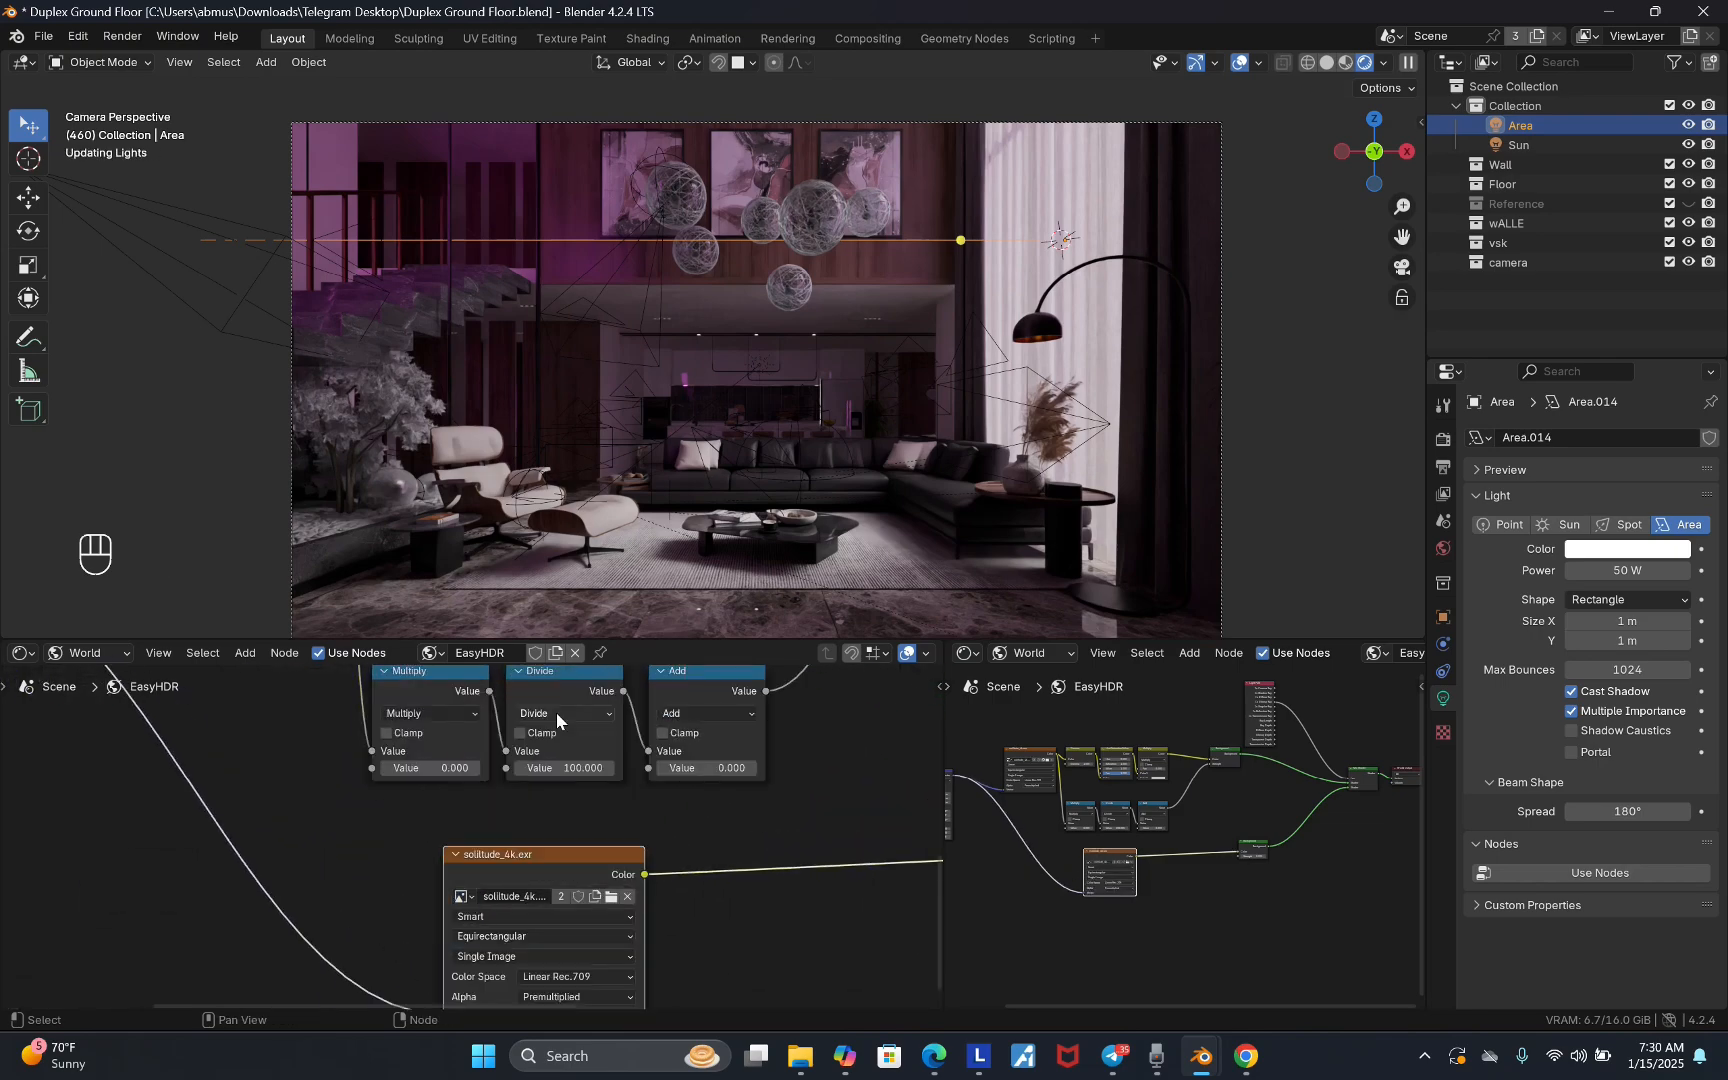
- Move the lower Background node up, between its Environment Texture and the Mix Shader
{"action": "scroll", "coordinate": [560, 705], "scroll_direction": "down", "scroll_amount": 2}
{"action": "scroll", "coordinate": [480, 850], "scroll_direction": "down", "scroll_amount": 1}
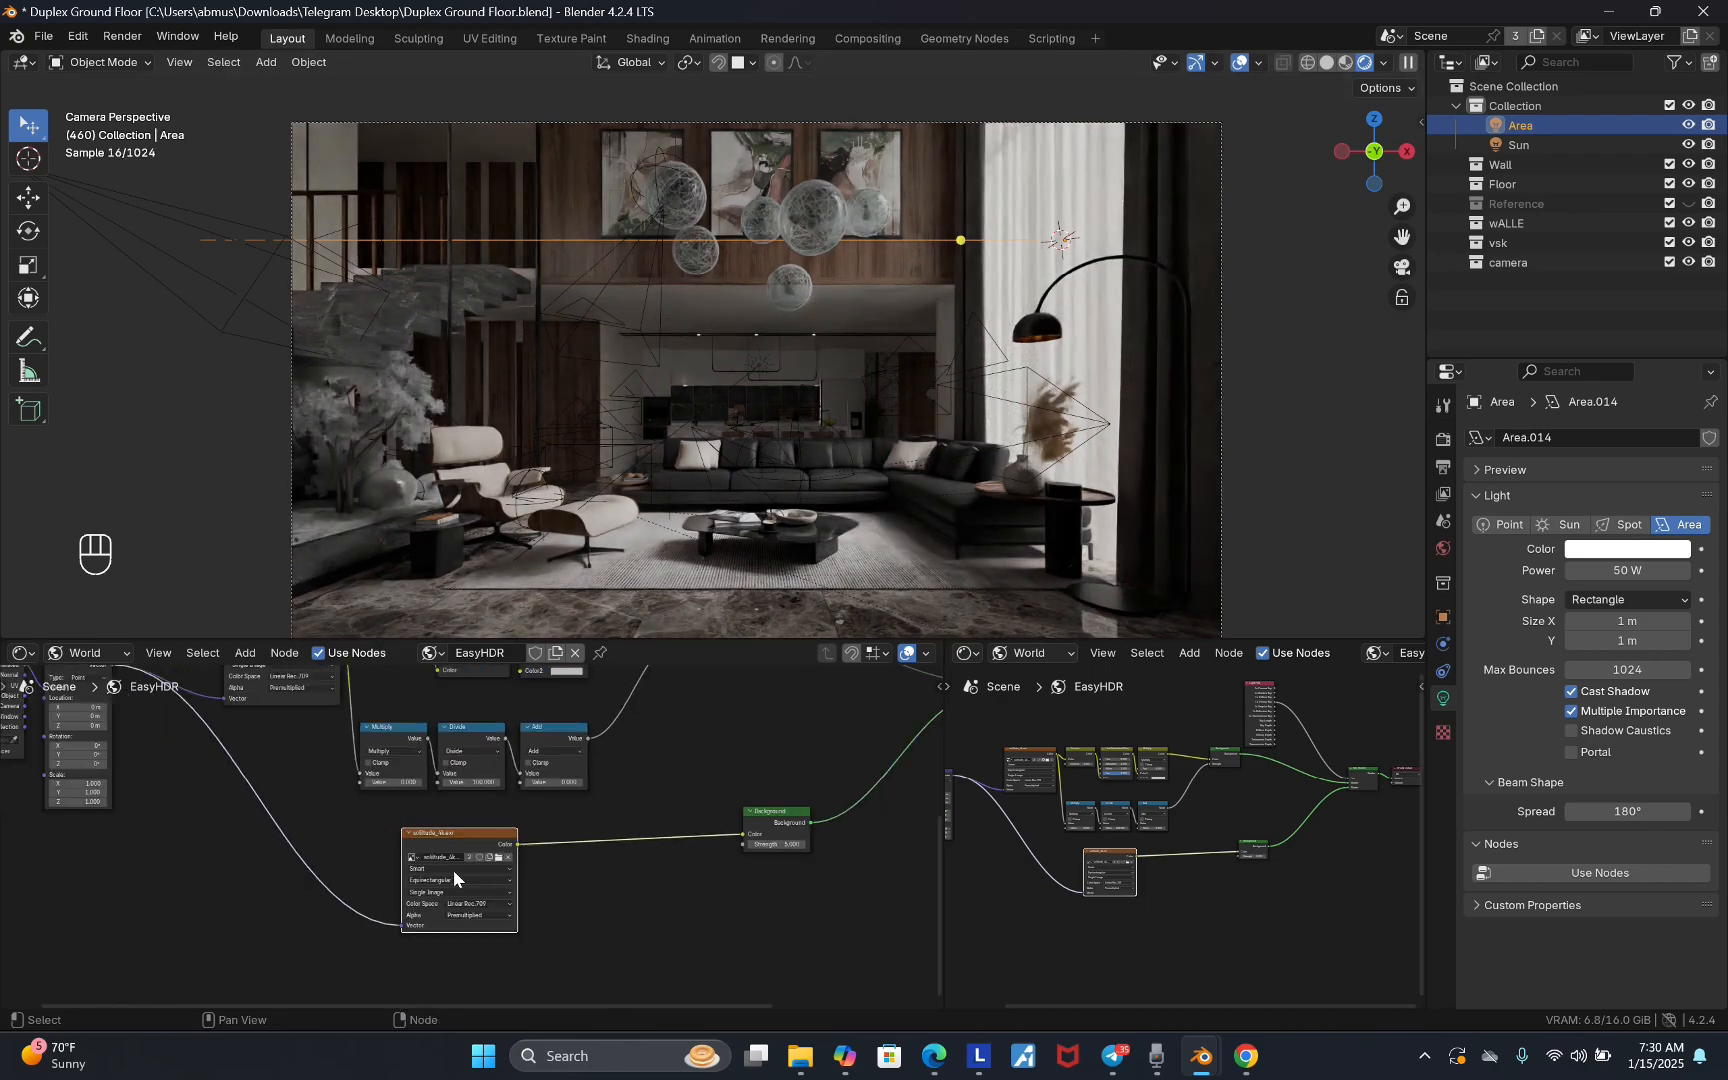
{"action": "scroll", "coordinate": [600, 880], "scroll_direction": "up", "scroll_amount": 1}
{"action": "middle_click_drag", "start_coordinate": [710, 902], "coordinate": [539, 911]}
{"action": "scroll", "coordinate": [593, 891], "scroll_direction": "down", "scroll_amount": 5}
{"action": "scroll", "coordinate": [589, 852], "scroll_direction": "up", "scroll_amount": 2}
{"action": "left_click_drag", "start_coordinate": [617, 870], "coordinate": [630, 822]}
{"action": "scroll", "coordinate": [662, 795], "scroll_direction": "down", "scroll_amount": 4}
{"action": "scroll", "coordinate": [701, 682], "scroll_direction": "up", "scroll_amount": 6}
{"action": "scroll", "coordinate": [605, 694], "scroll_direction": "up", "scroll_amount": 4}
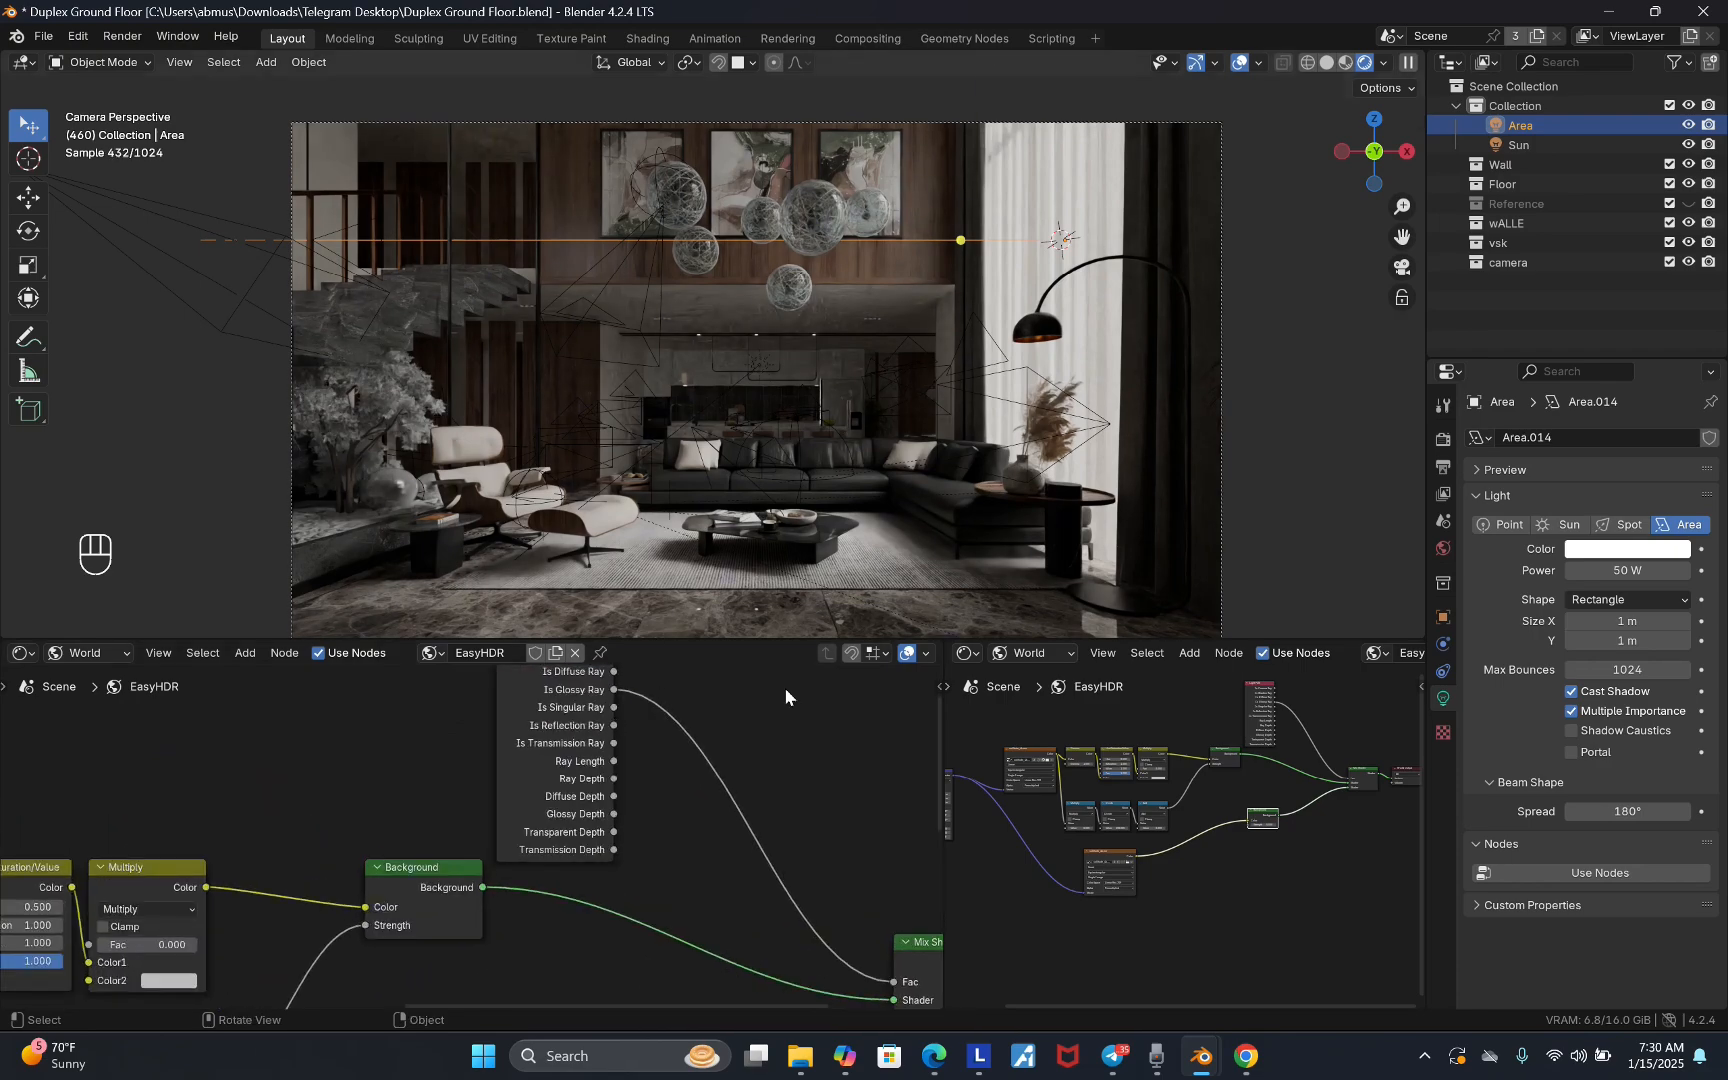
{"action": "scroll", "coordinate": [784, 687], "scroll_direction": "down", "scroll_amount": 5}
{"action": "scroll", "coordinate": [598, 813], "scroll_direction": "up", "scroll_amount": 4}
{"action": "left_click_drag", "start_coordinate": [598, 813], "coordinate": [586, 813]}
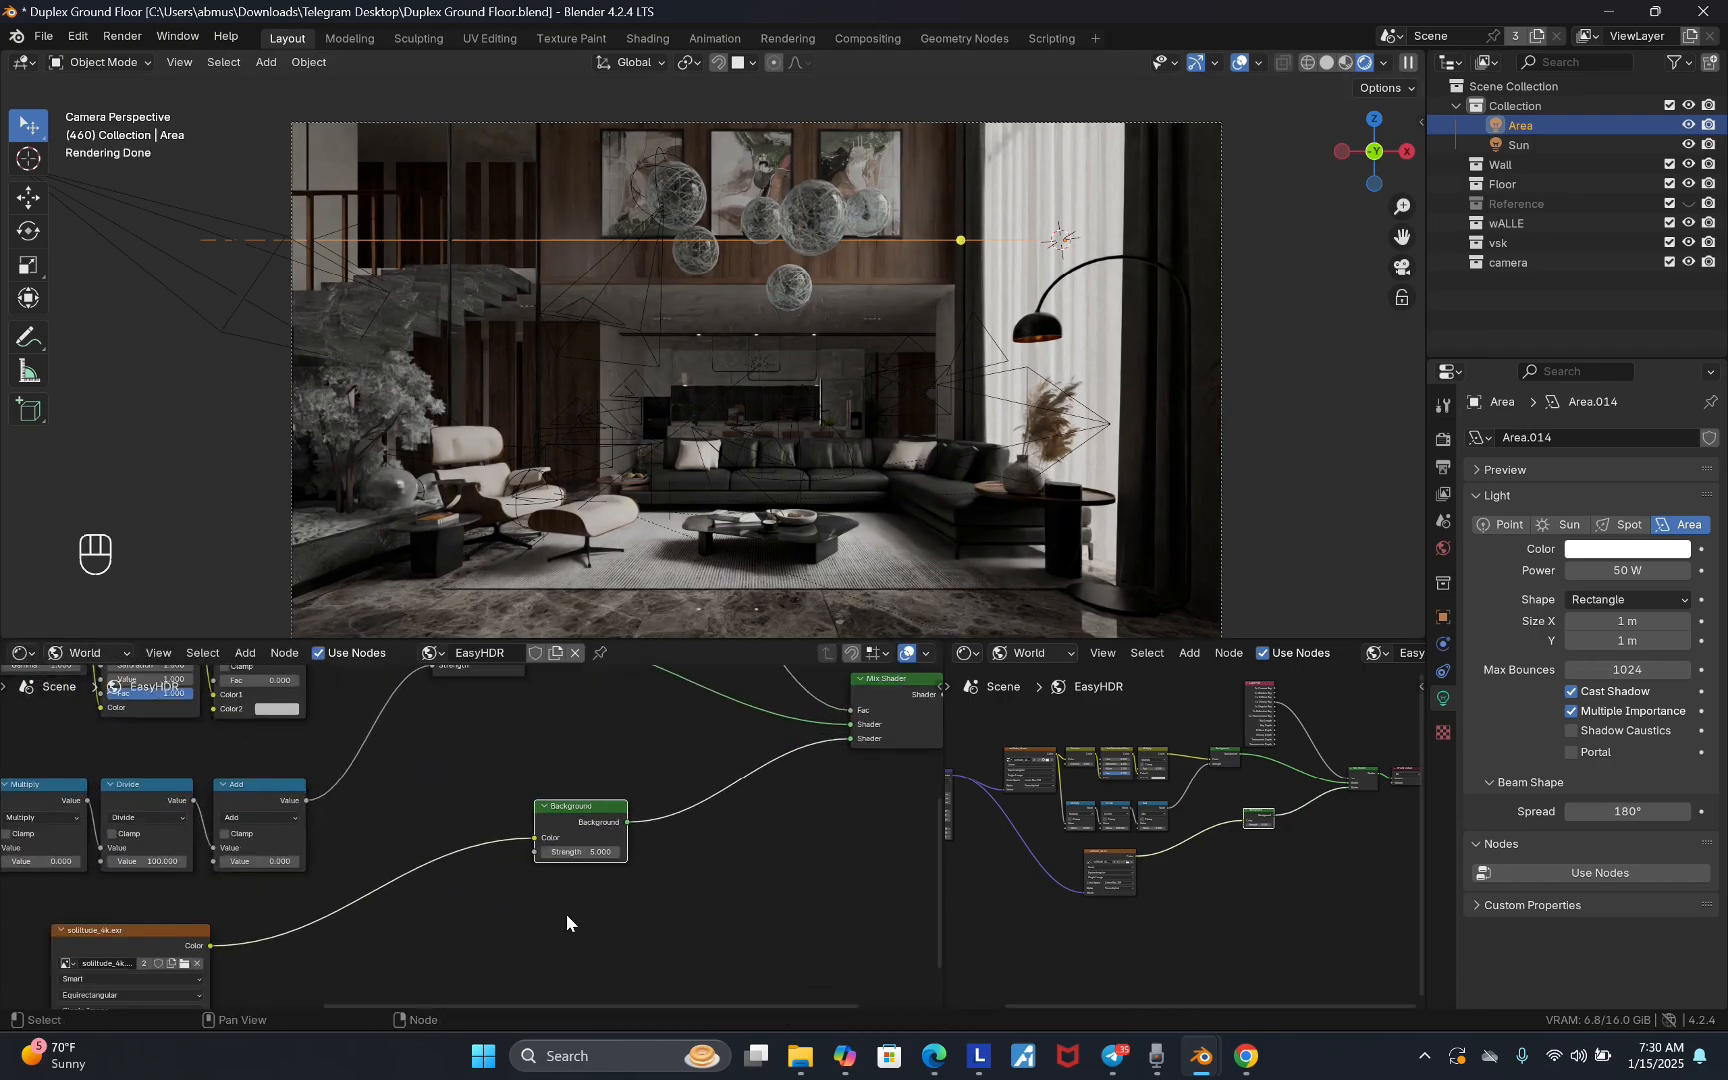
{"action": "scroll", "coordinate": [568, 916], "scroll_direction": "down", "scroll_amount": 5}
{"action": "scroll", "coordinate": [389, 895], "scroll_direction": "up", "scroll_amount": 8}
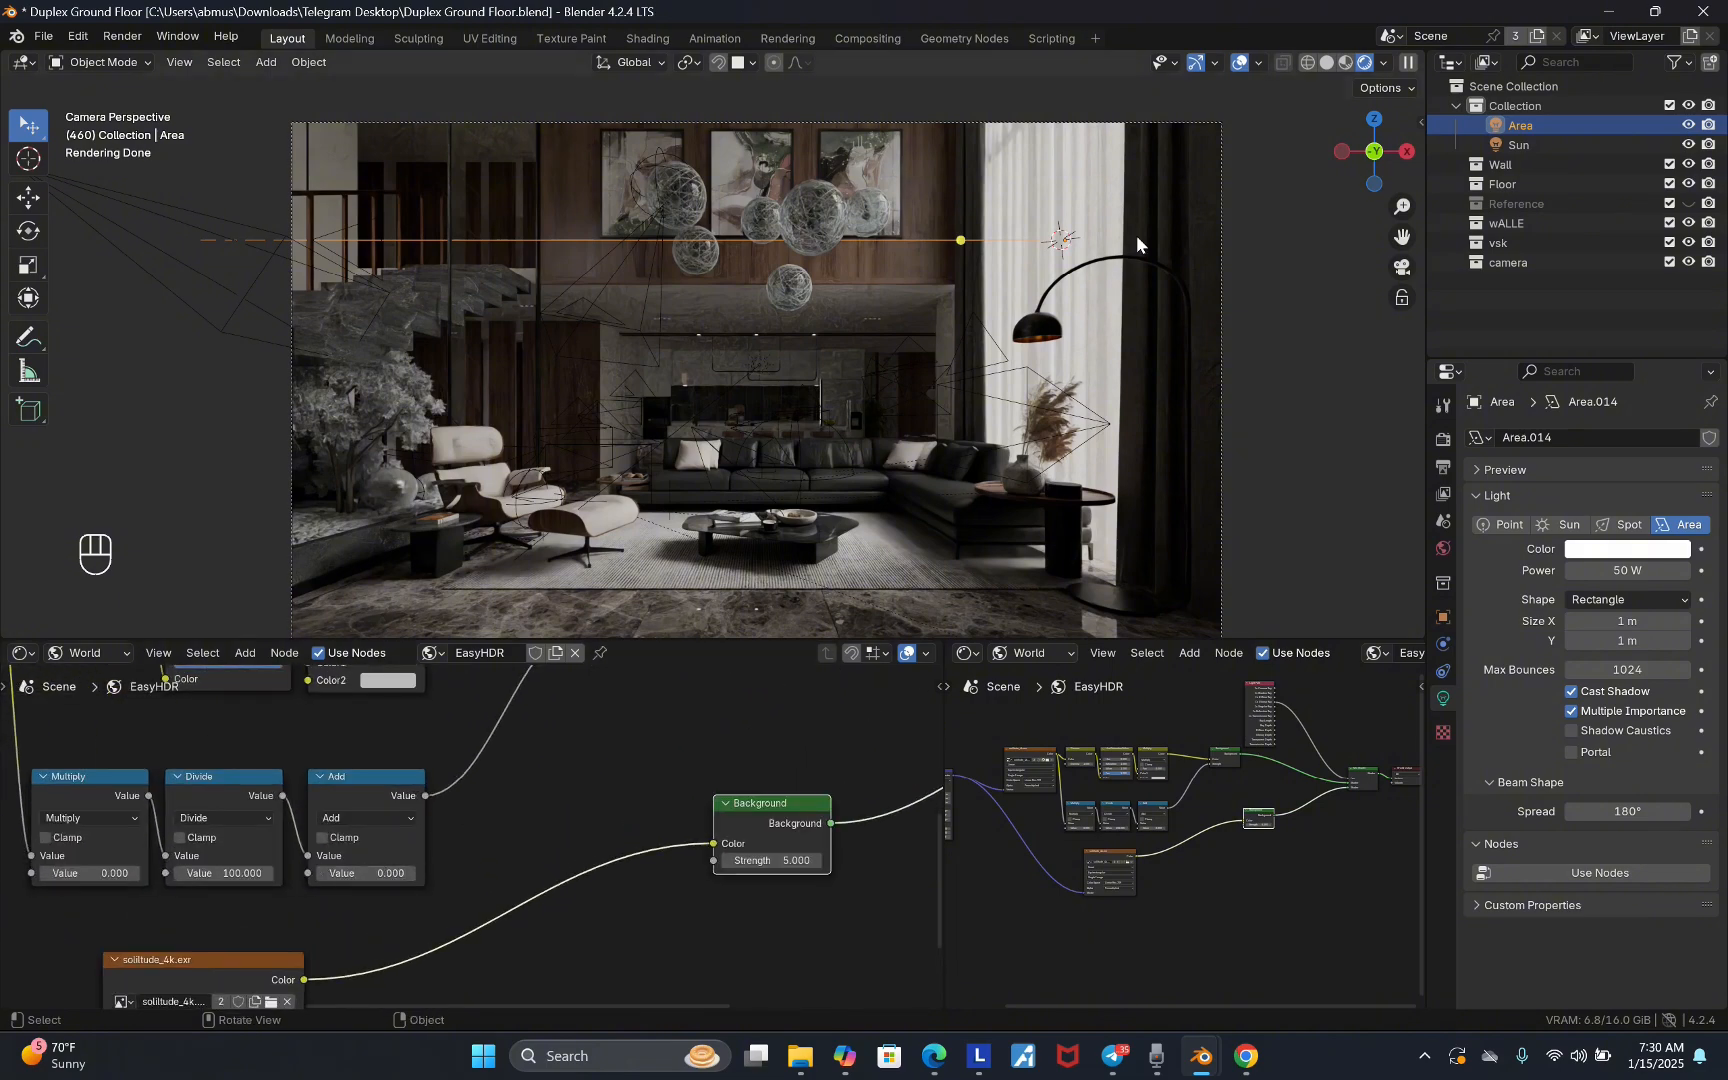
{"action": "scroll", "coordinate": [377, 887], "scroll_direction": "down", "scroll_amount": 2}
{"action": "left_click_drag", "start_coordinate": [650, 835], "coordinate": [600, 840]}
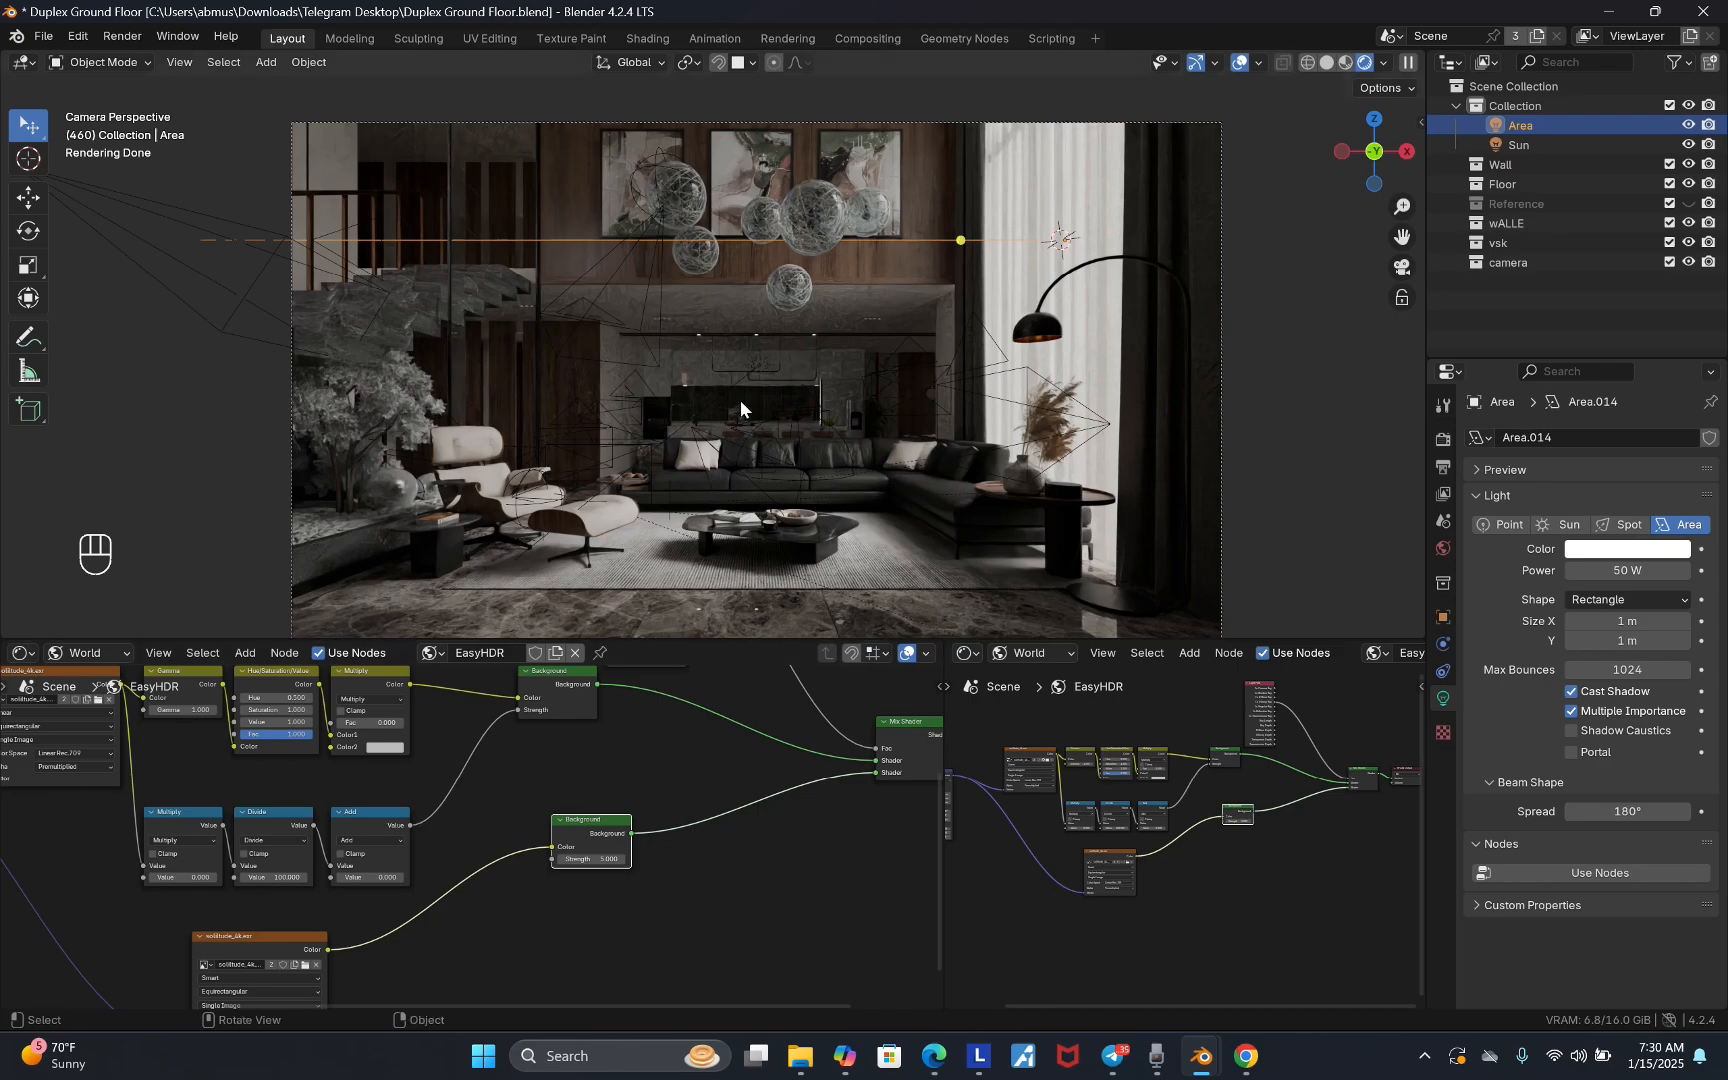
- Select the Sun light in the viewport and stack the two Background nodes close together before the Mix Shader
{"action": "left_click", "coordinate": [750, 362]}
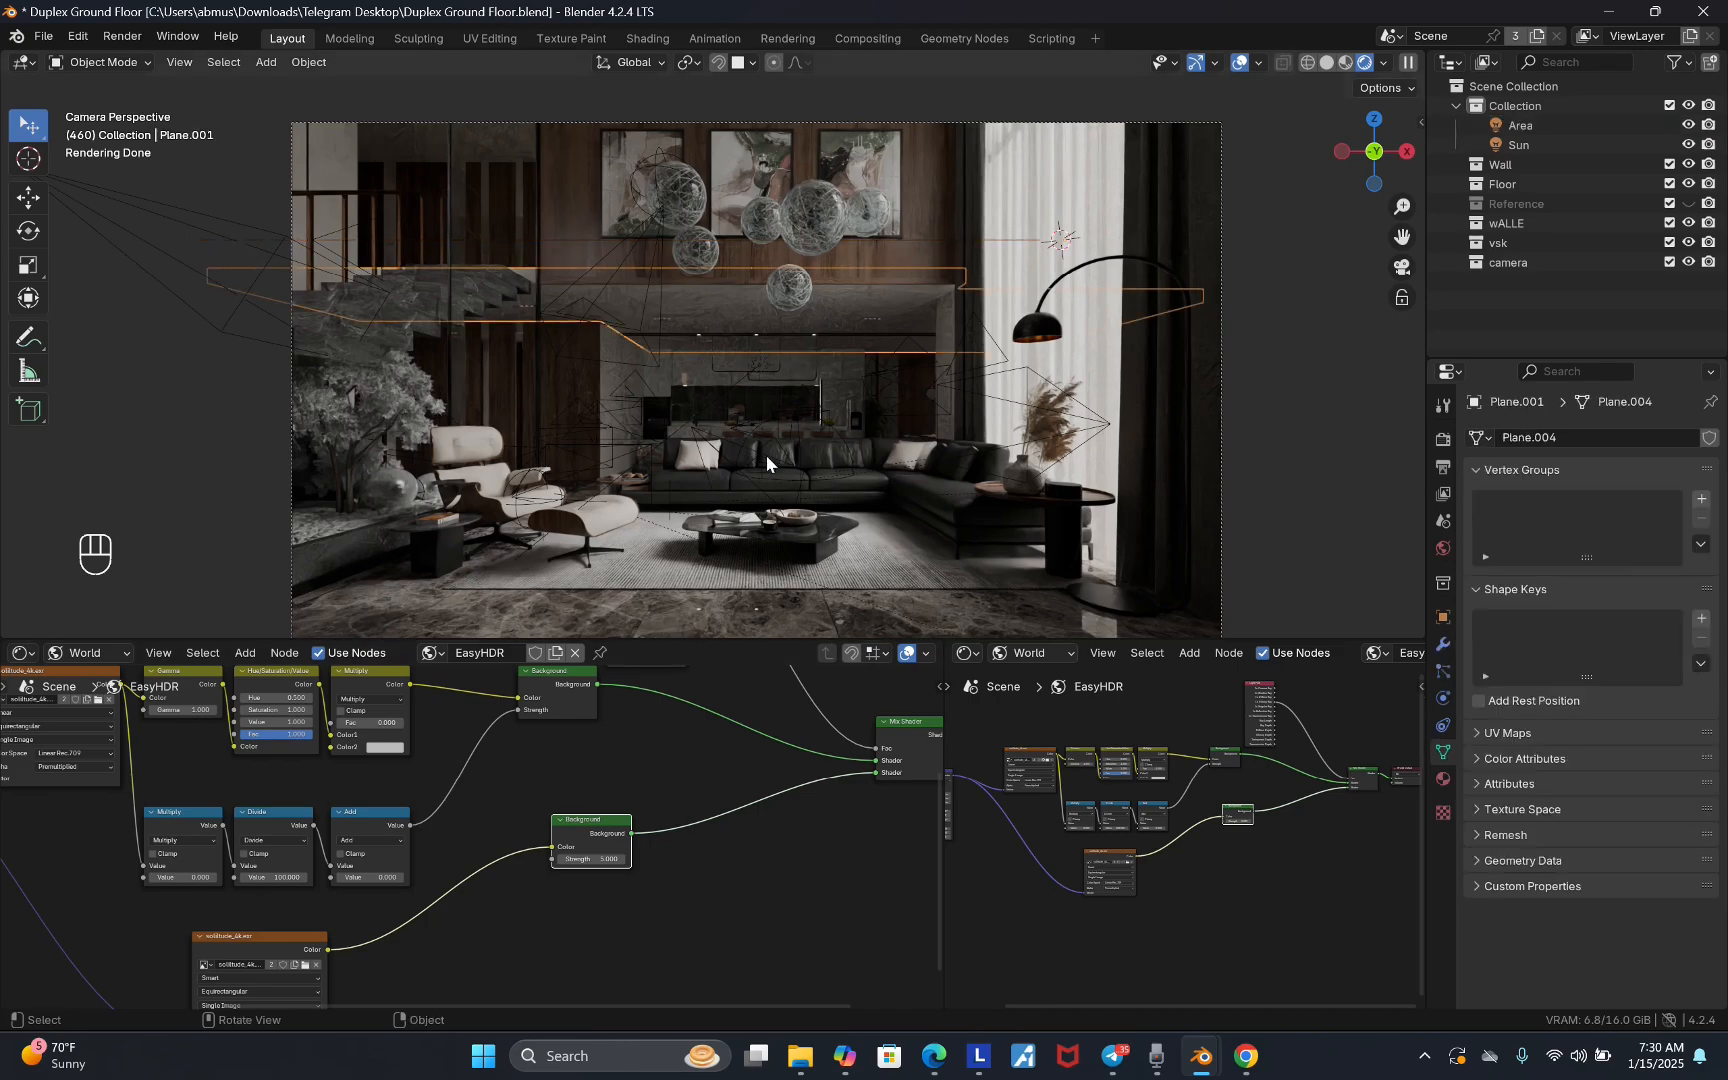
{"action": "left_click", "coordinate": [755, 364]}
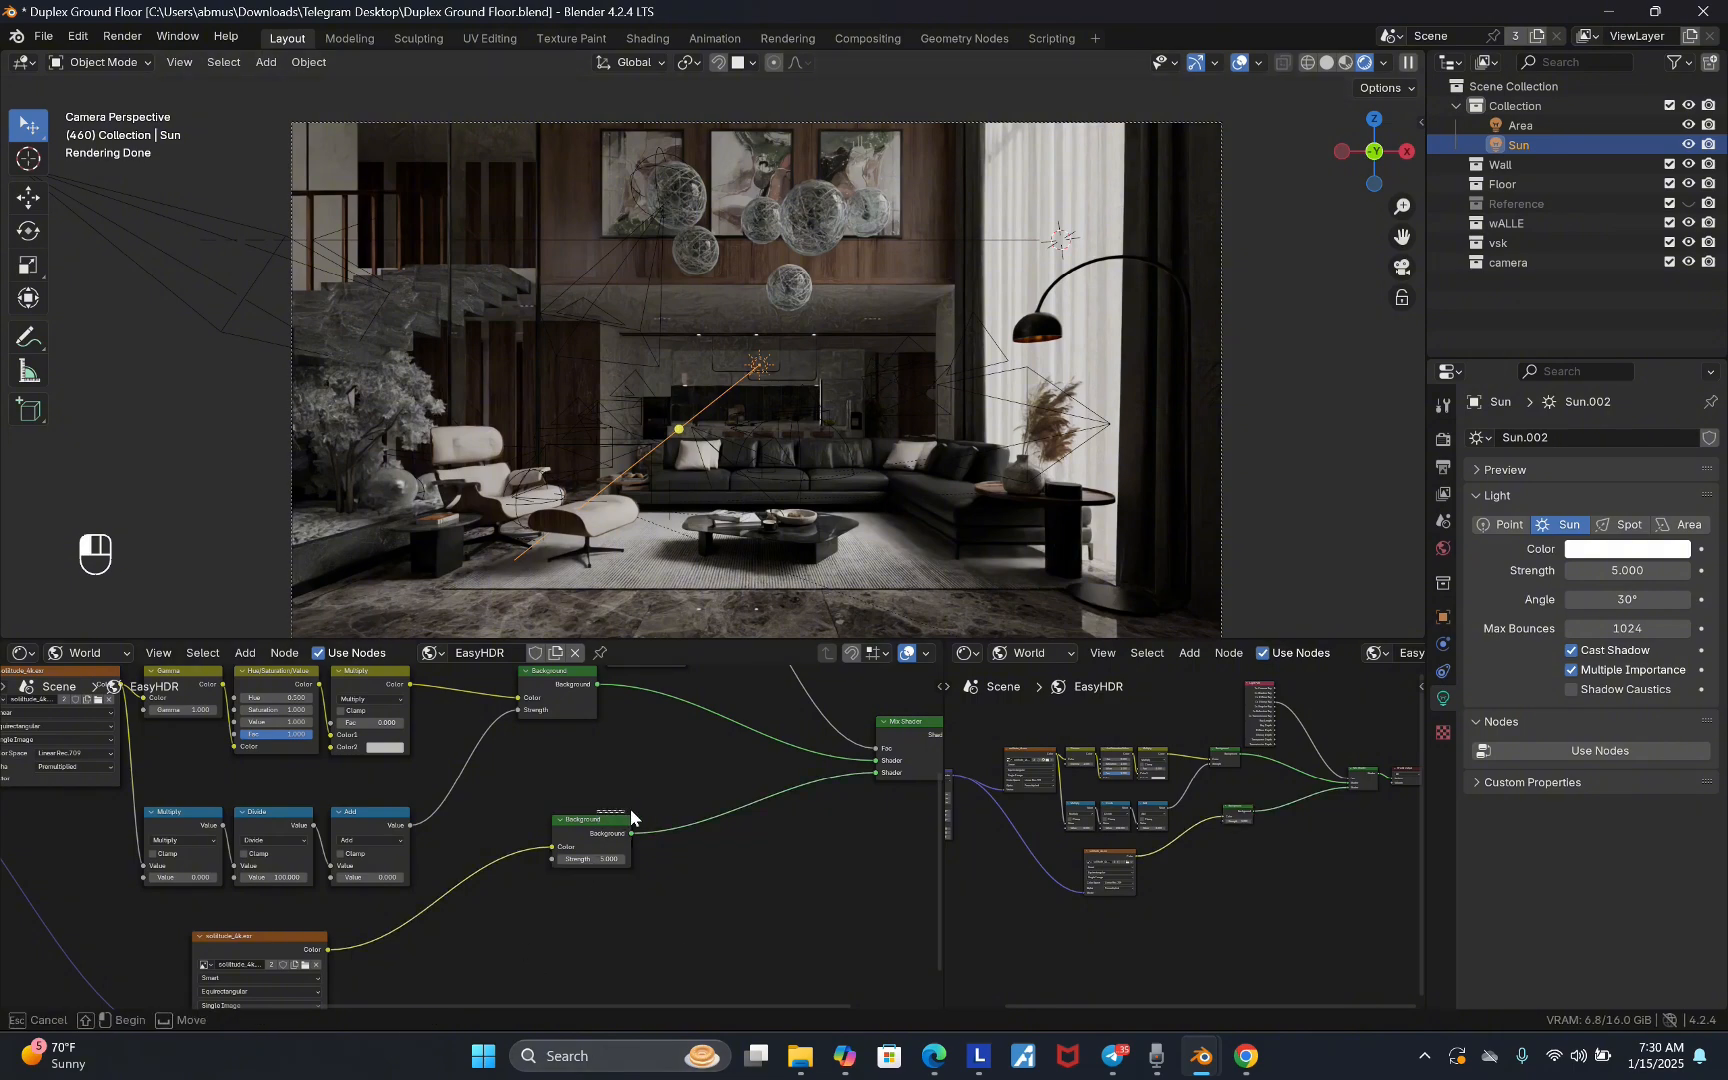
{"action": "left_click_drag", "start_coordinate": [601, 824], "coordinate": [650, 811]}
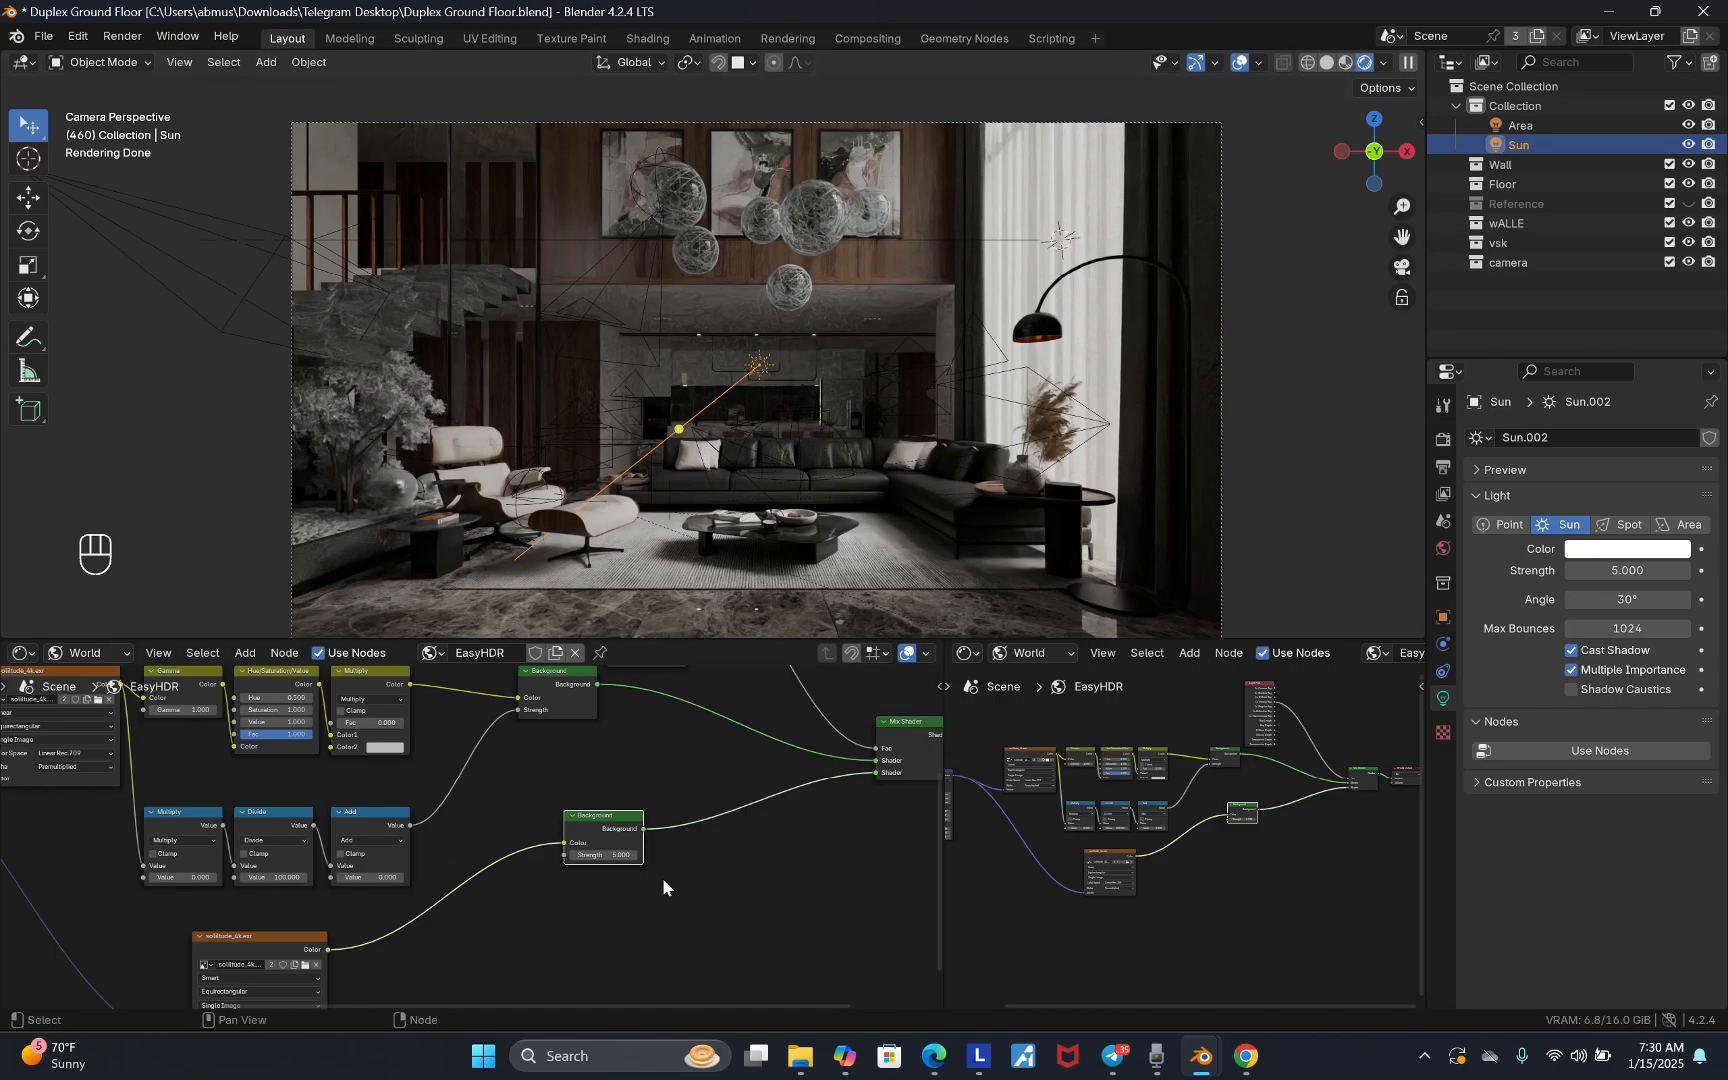
{"action": "scroll", "coordinate": [714, 819], "scroll_direction": "down", "scroll_amount": 2}
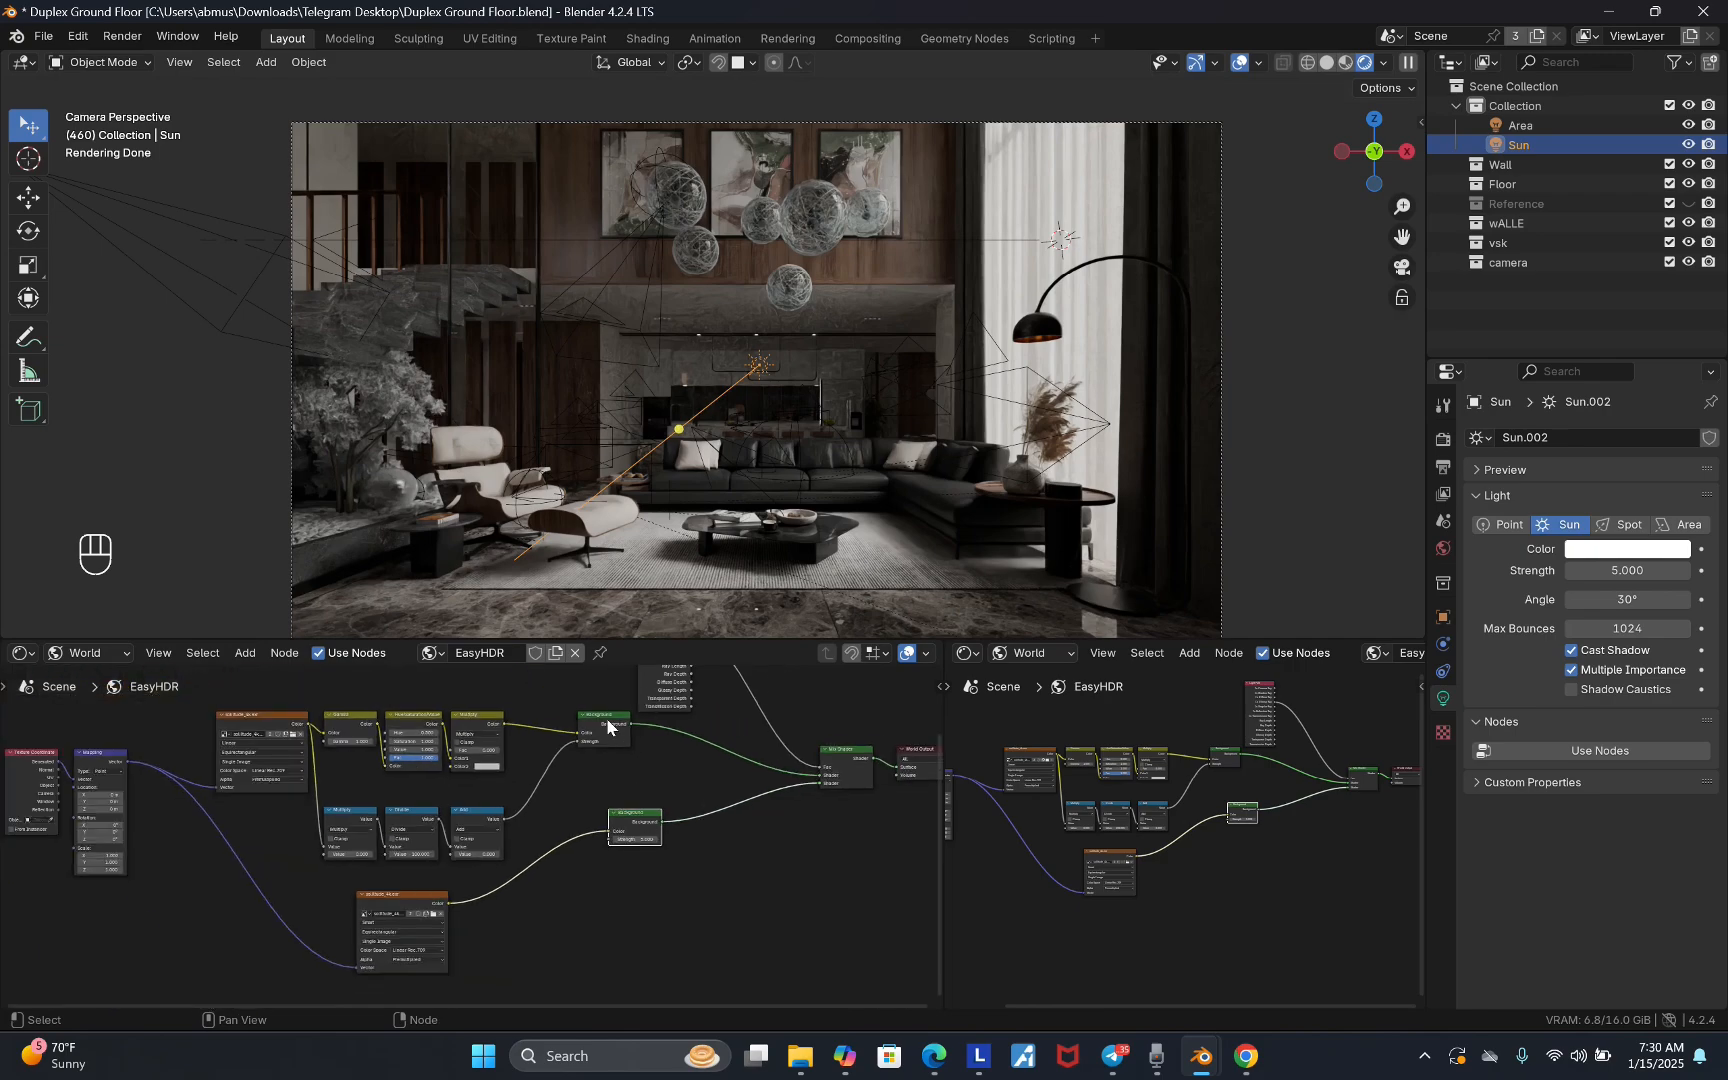
{"action": "left_click_drag", "start_coordinate": [606, 723], "coordinate": [626, 811]}
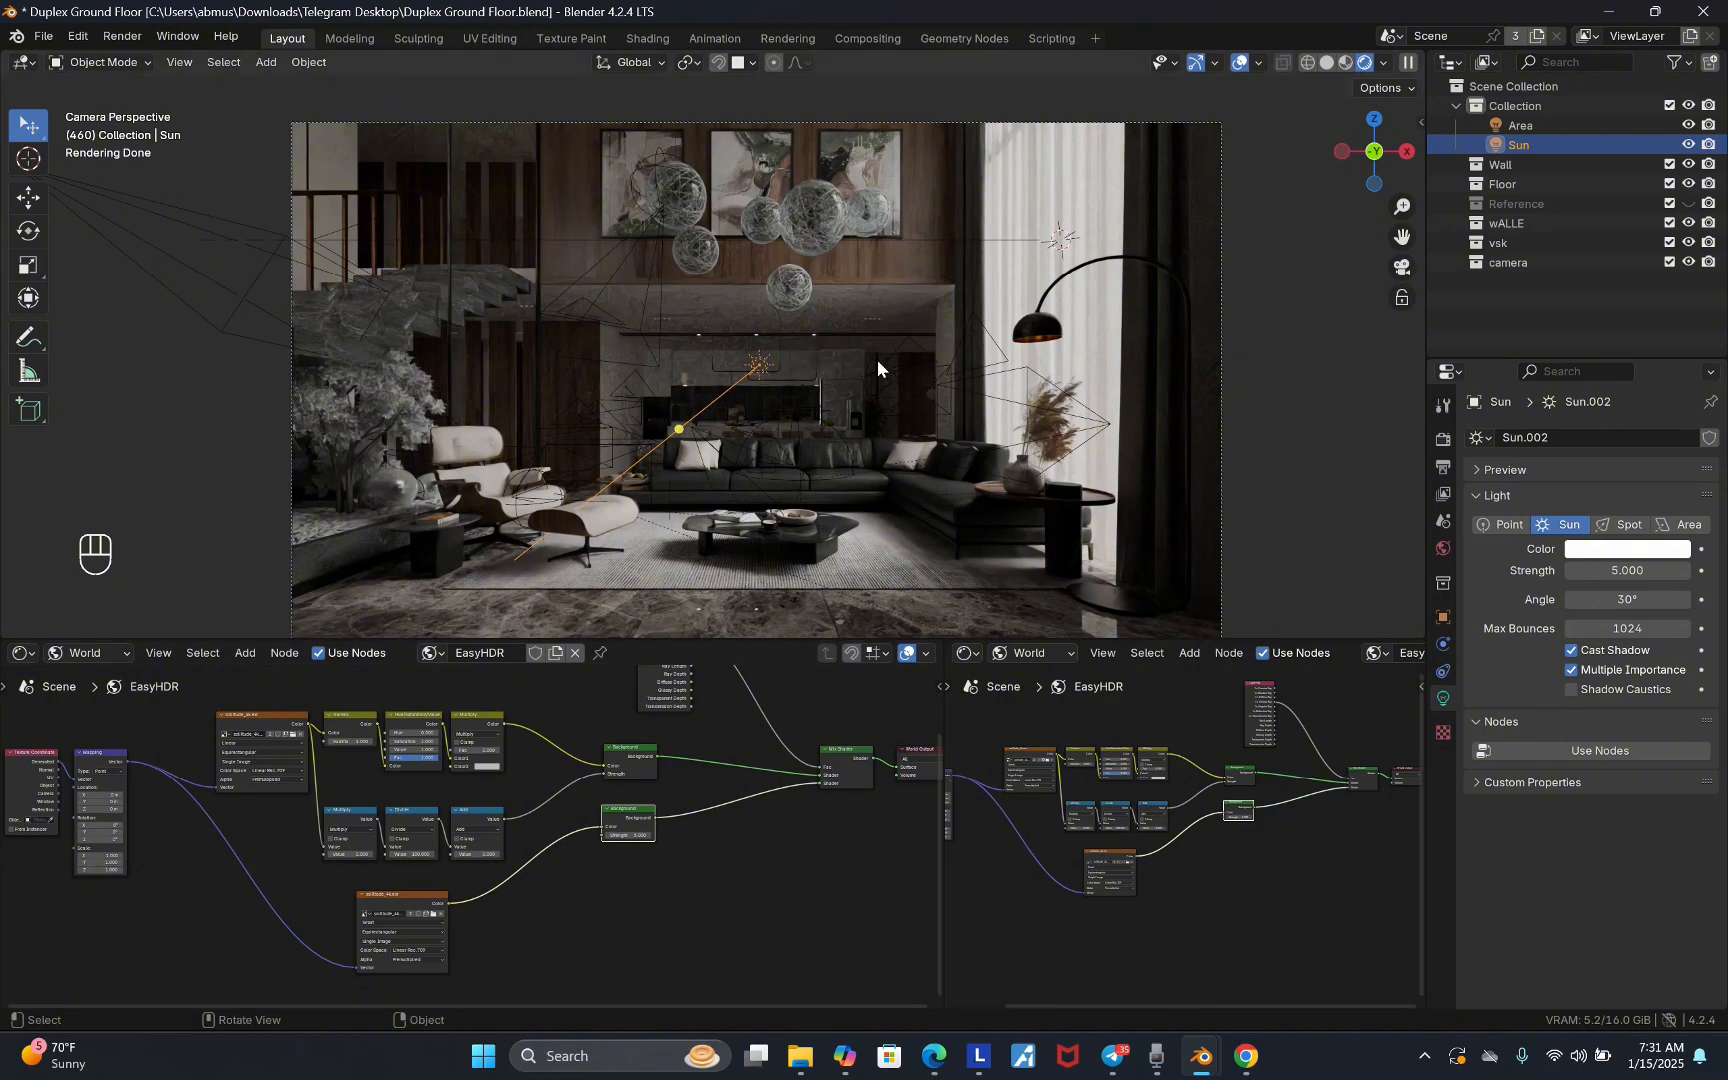
- Switch the viewport to solid shading and place the 3D cursor on the outer face of the tall gridded window
{"action": "left_click", "coordinate": [1327, 63]}
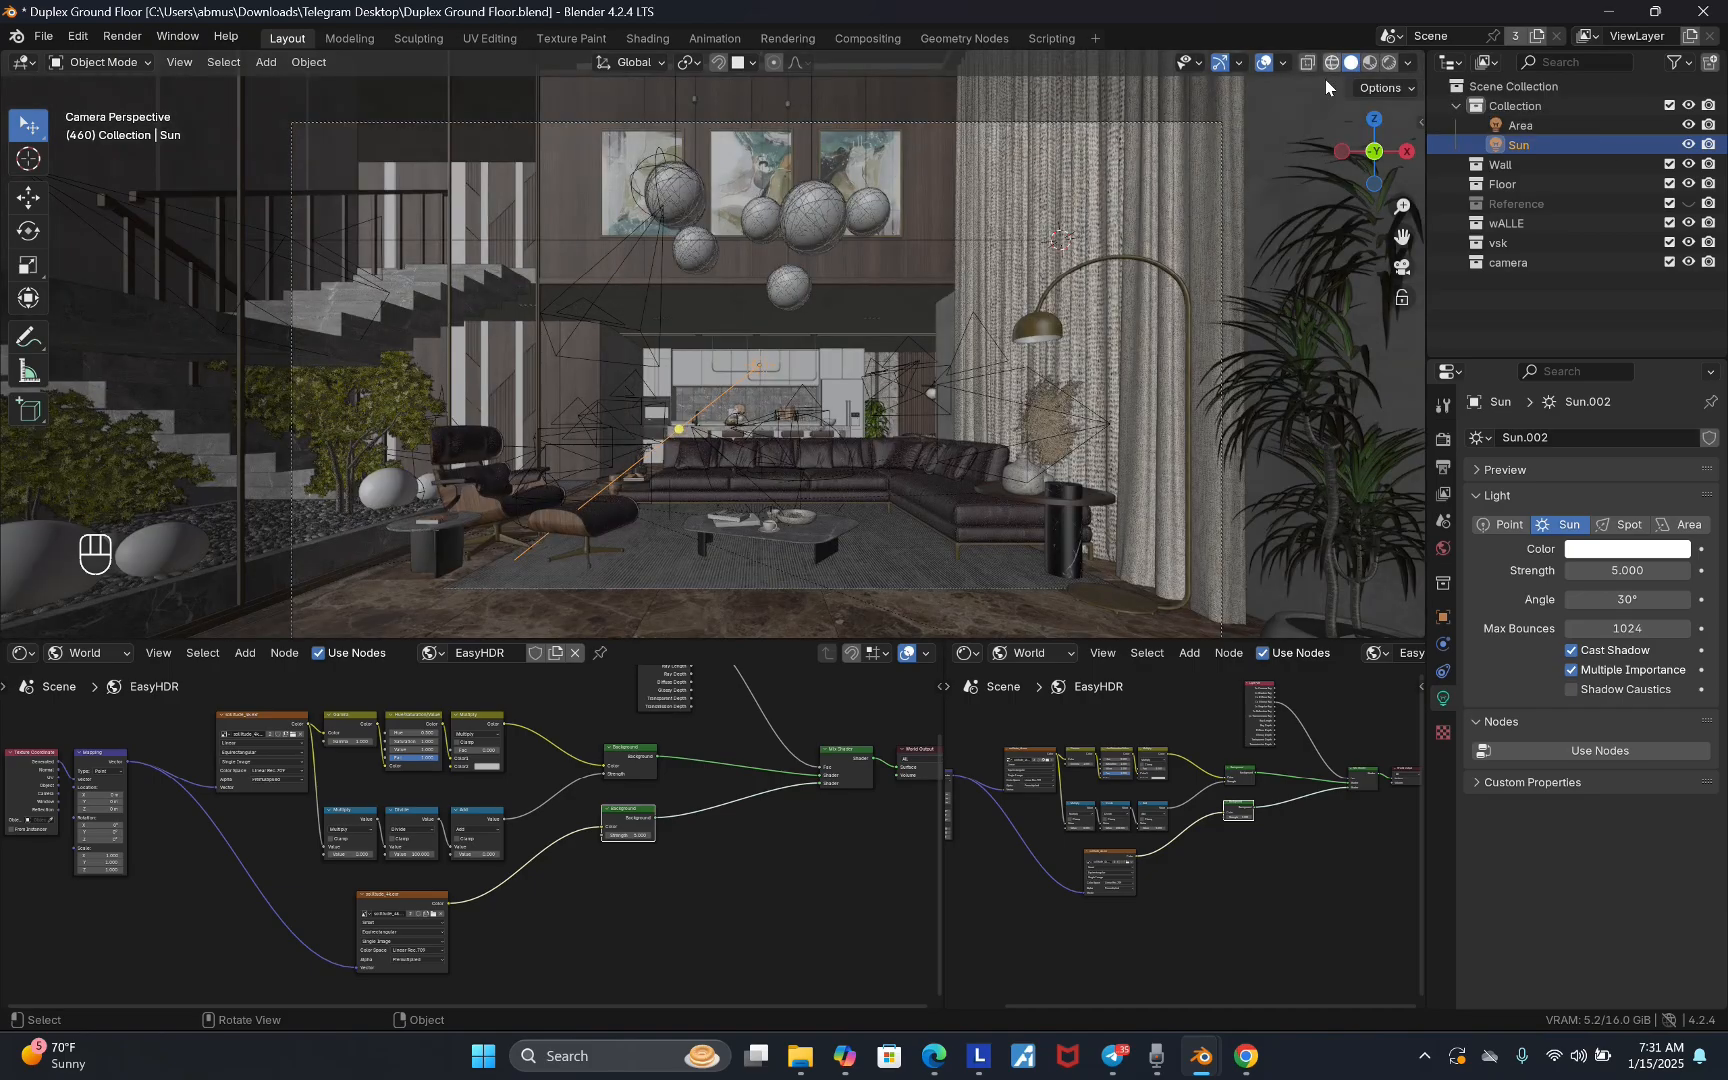
{"action": "middle_click_drag", "start_coordinate": [1200, 300], "coordinate": [1142, 346]}
{"action": "scroll", "coordinate": [930, 394], "scroll_direction": "up", "scroll_amount": 3}
{"action": "key", "text": "v"}
{"action": "key", "text": "a"}
{"action": "key", "text": "w"}
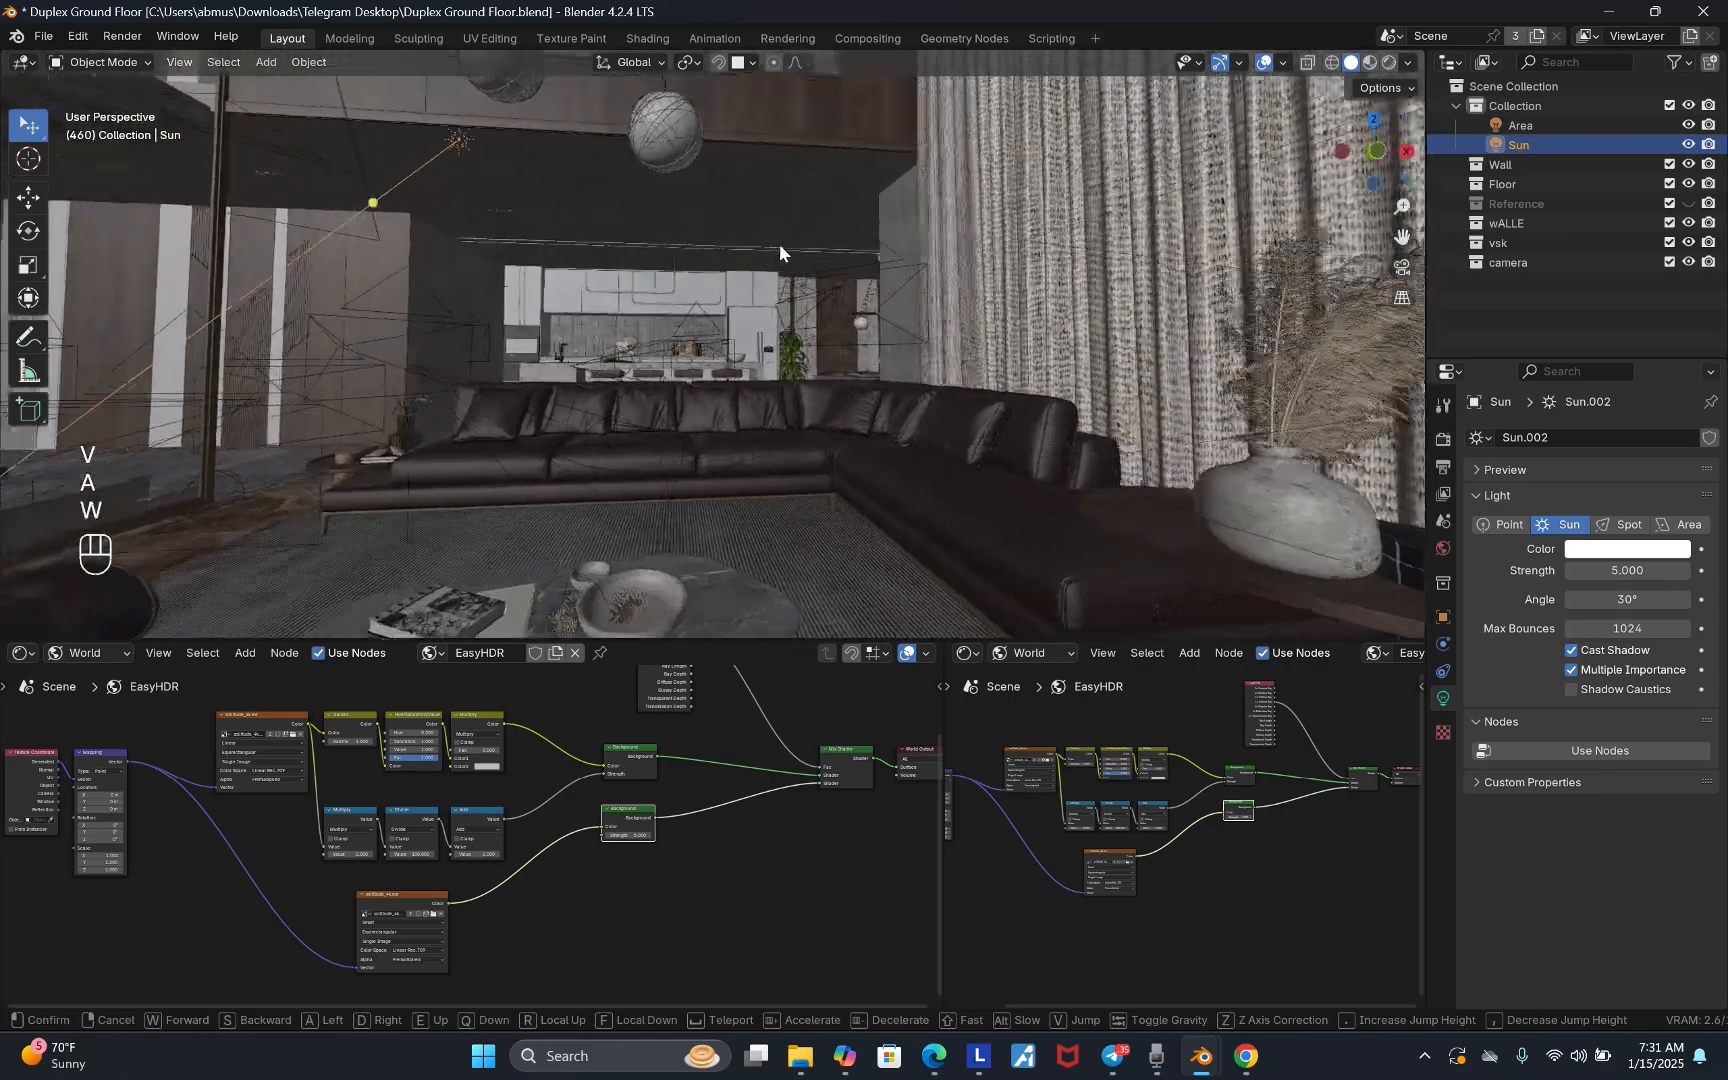
{"action": "key", "text": "shift+d"}
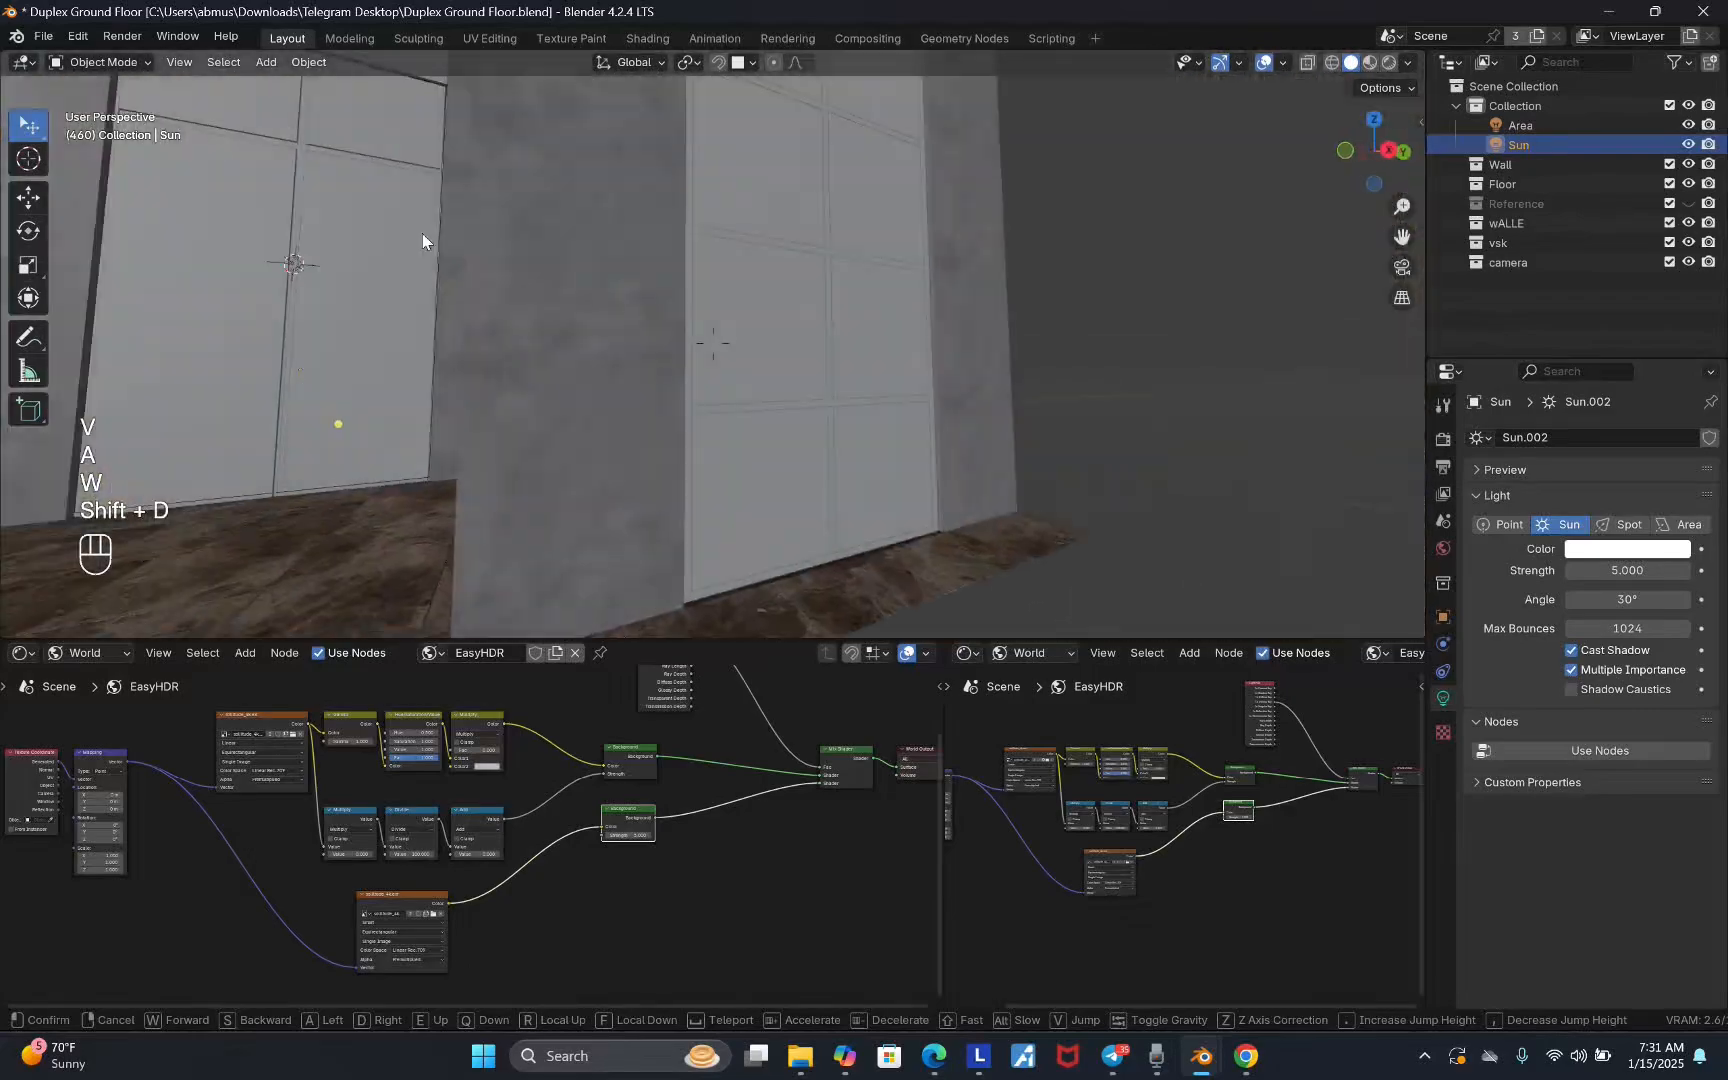
{"action": "key", "text": "d"}
{"action": "key", "text": "e"}
{"action": "key", "text": "w"}
{"action": "key", "text": "d"}
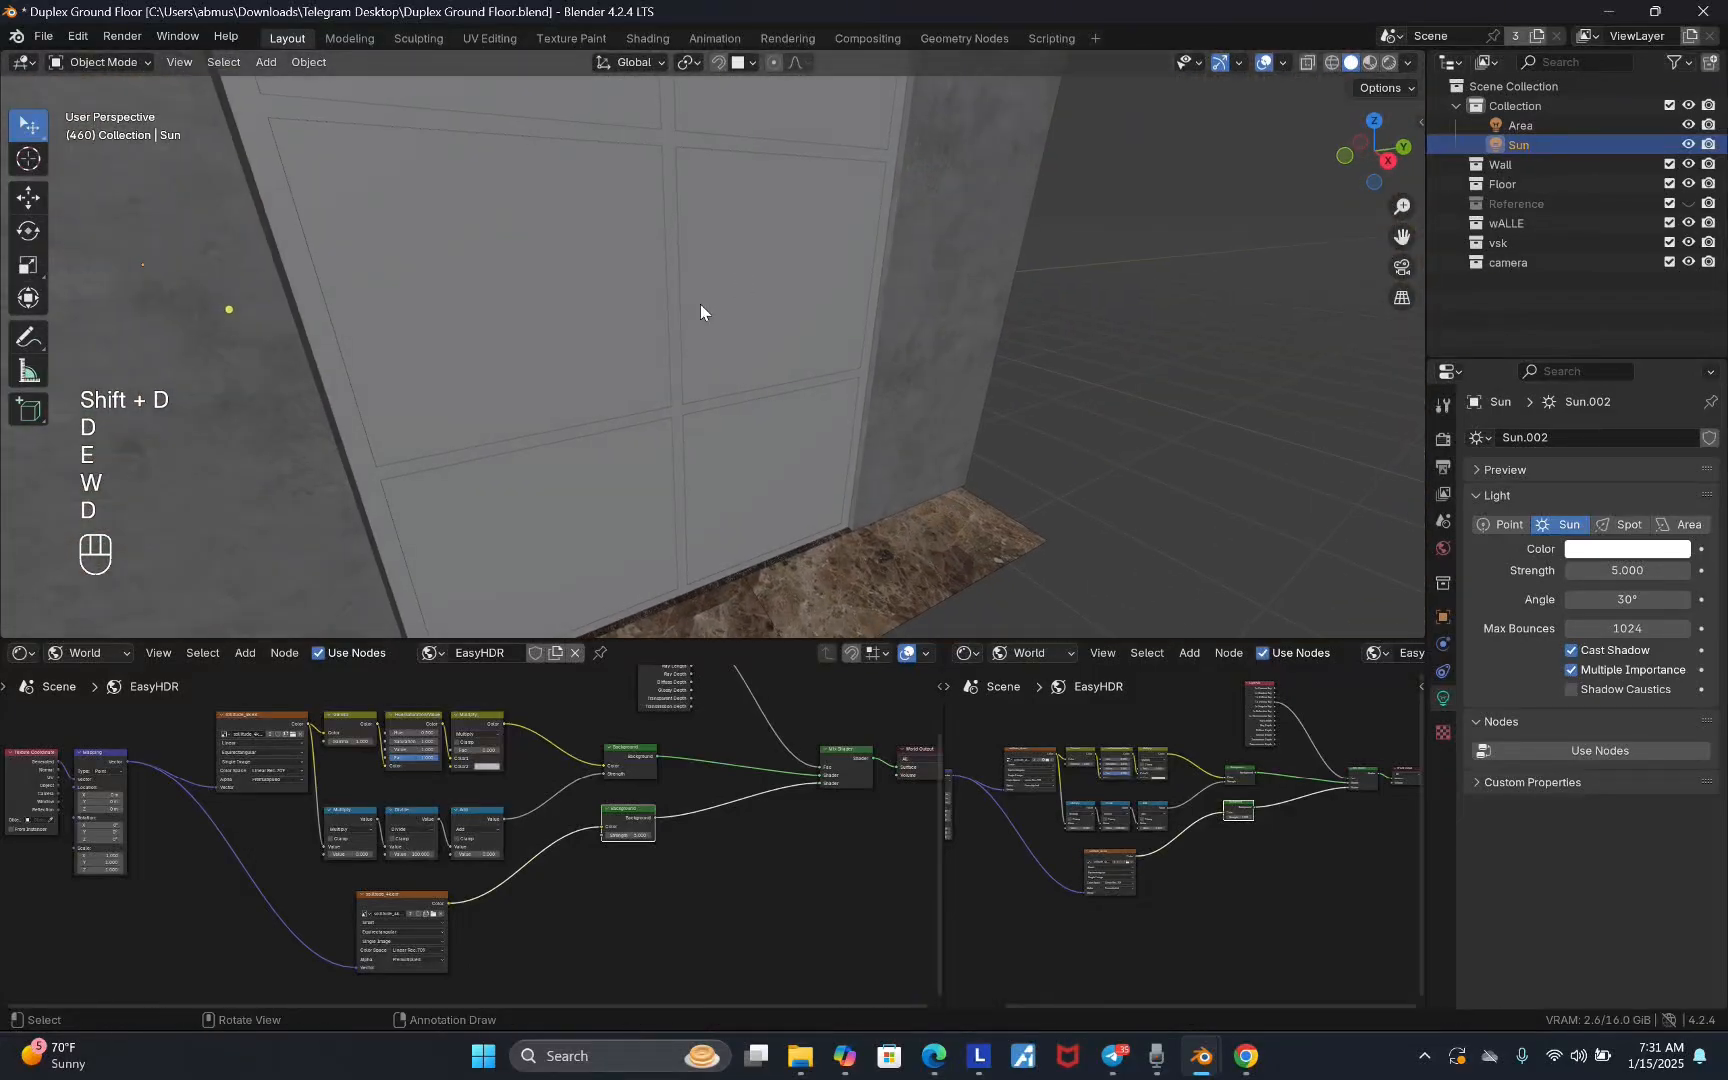
{"action": "left_click", "coordinate": [683, 414]}
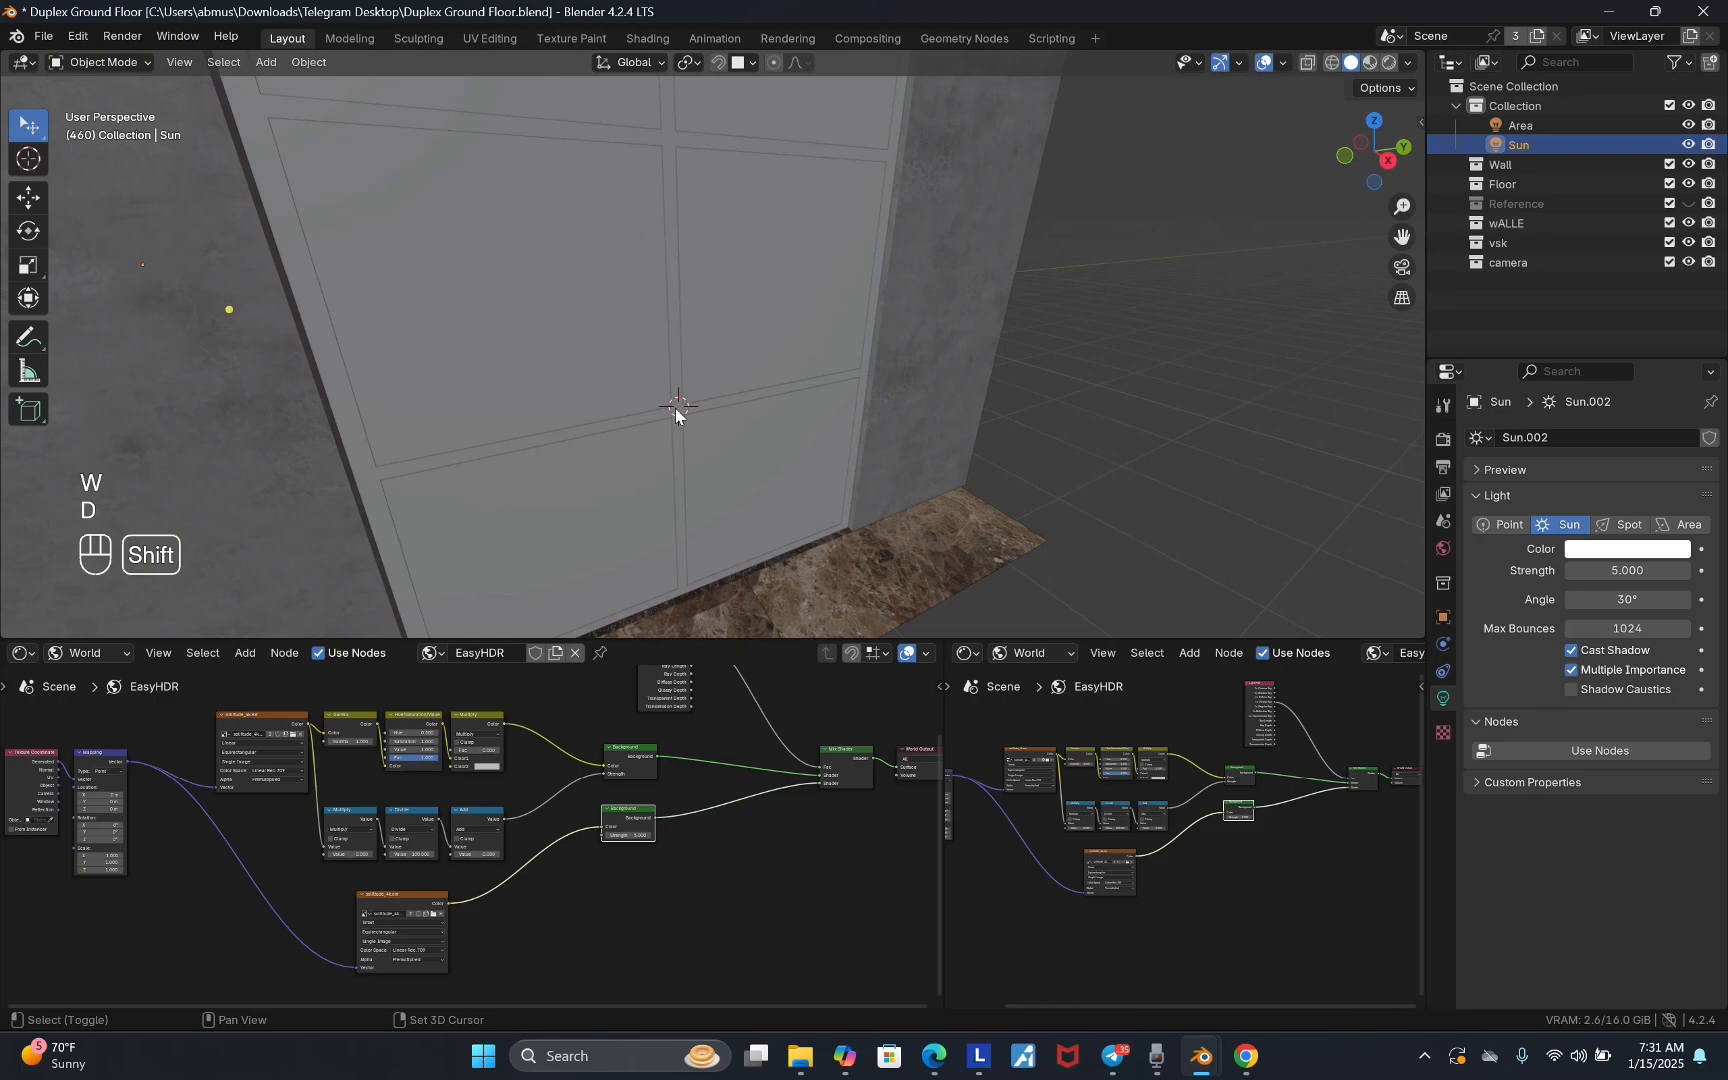
- Add an area light at the 3D cursor and rotate it 90° around the global Y axis
{"action": "key", "text": "shift+a"}
{"action": "mouse_move", "coordinate": [674, 406]}
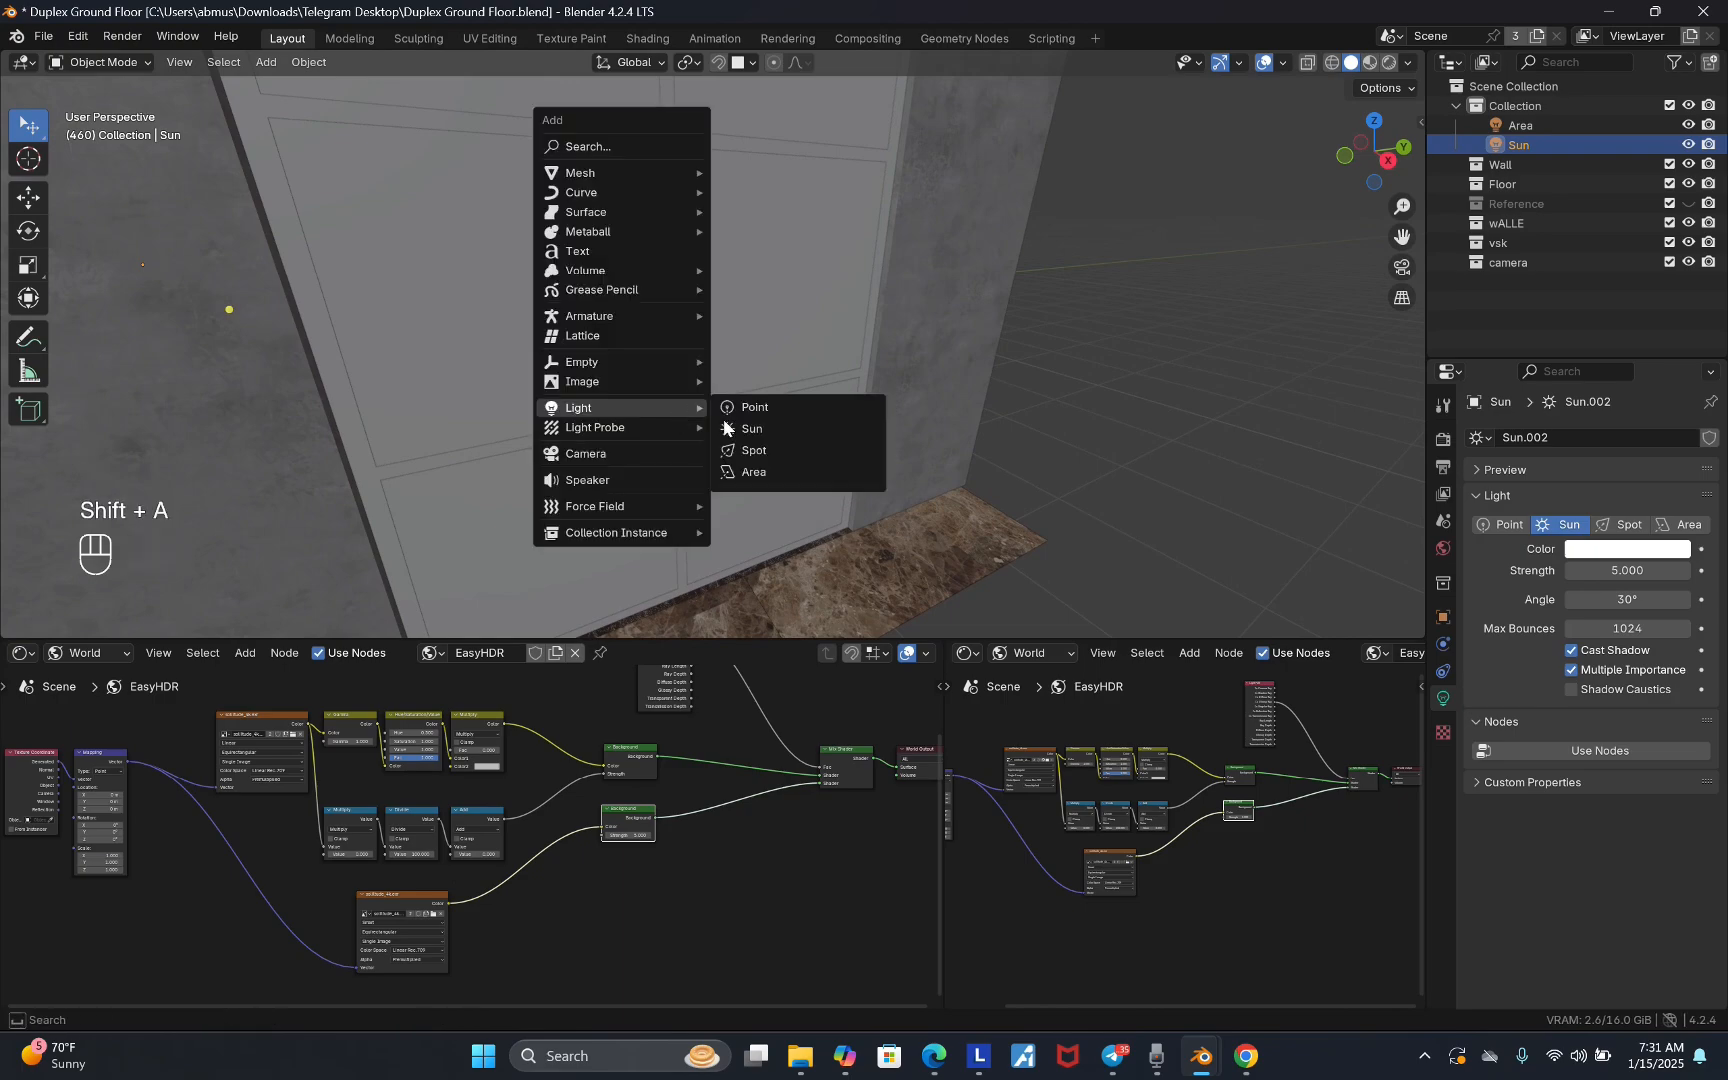
{"action": "left_click", "coordinate": [740, 472]}
{"action": "key", "text": "v"}
{"action": "key", "text": "s"}
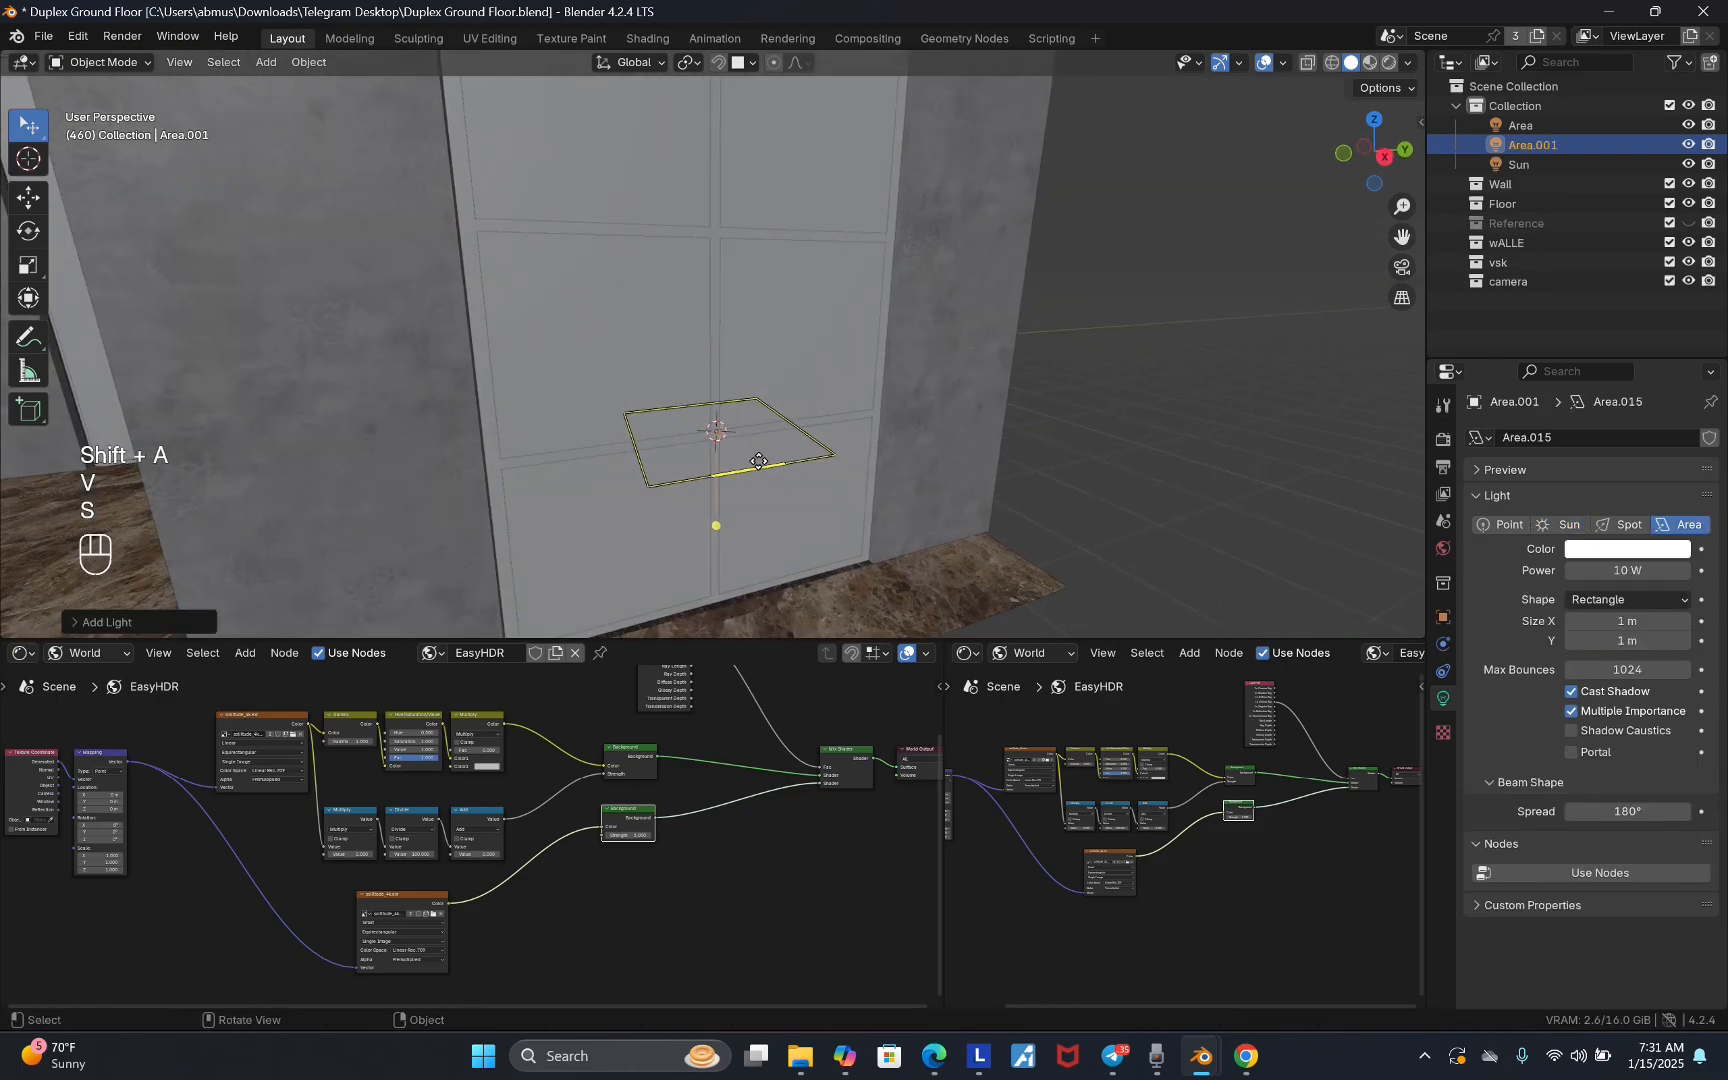
{"action": "key", "text": "r"}
{"action": "key", "text": "y"}
{"action": "key", "text": "KP_9"}
{"action": "key", "text": "KP_0"}
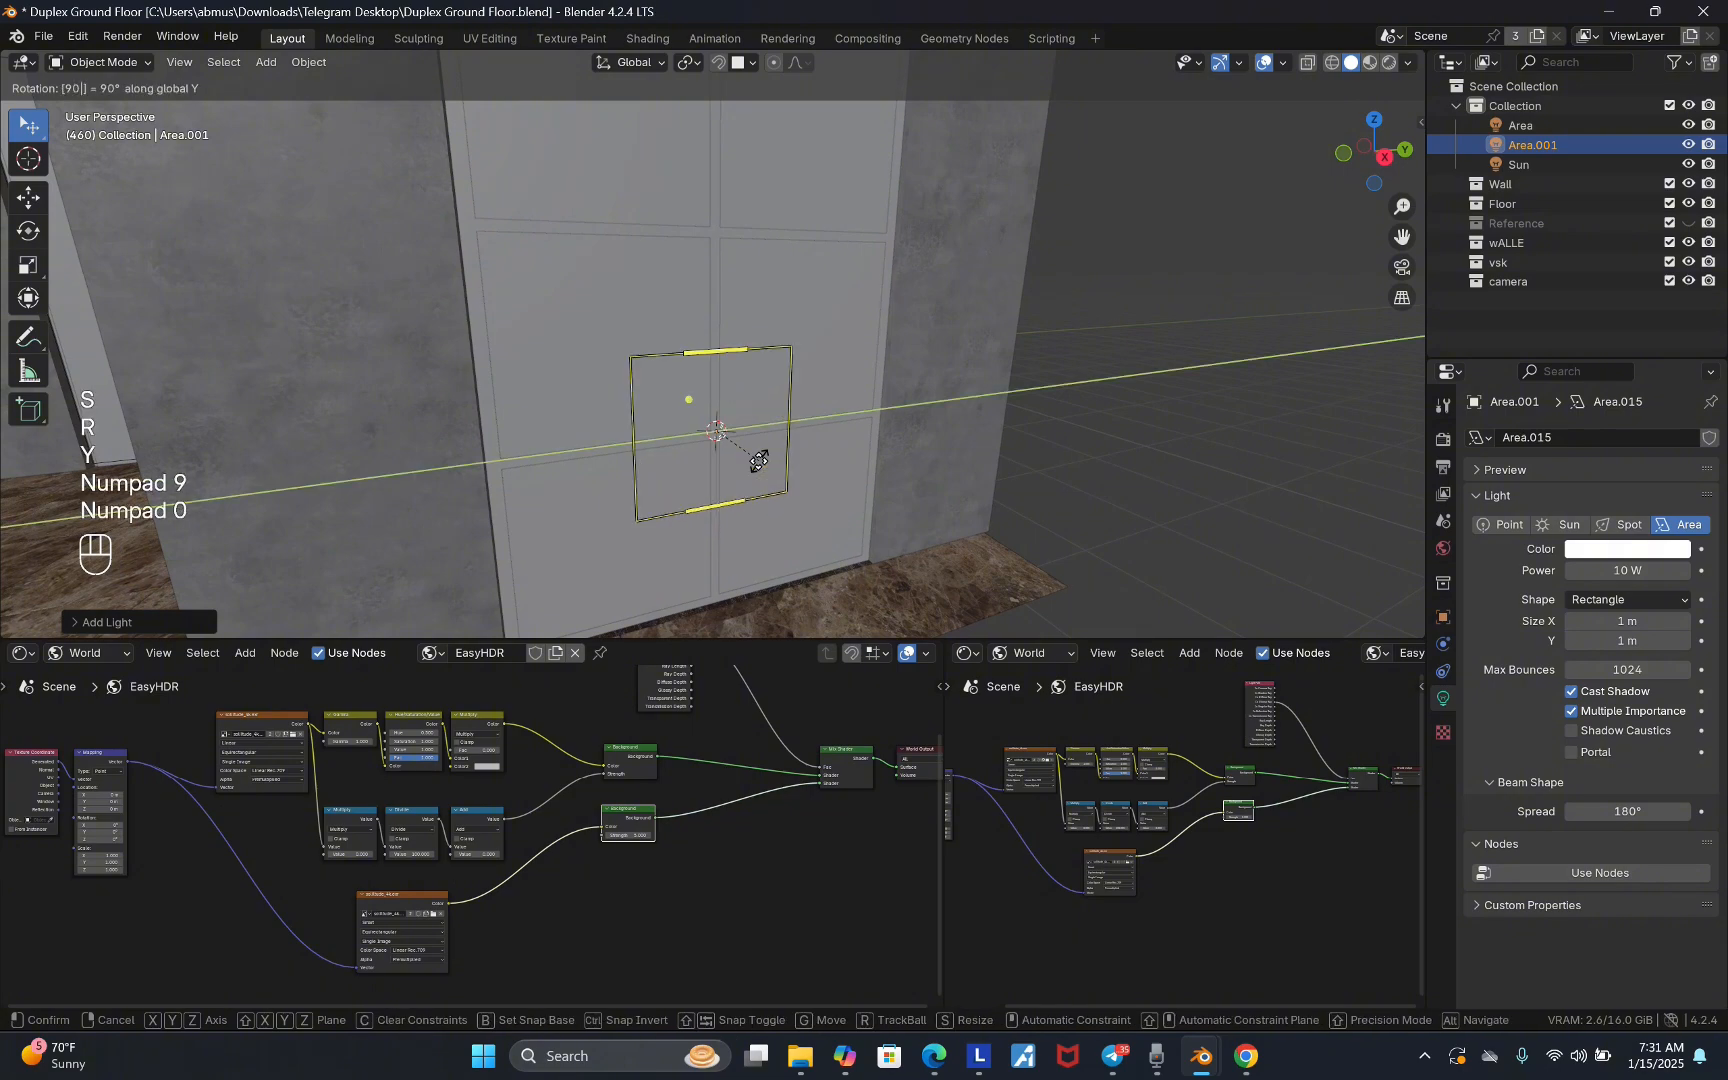
{"action": "key", "text": "KP_Enter"}
- Scale the new area light along Y to the window's width and enlarge it along Z to cover more of its height
{"action": "key", "text": "s"}
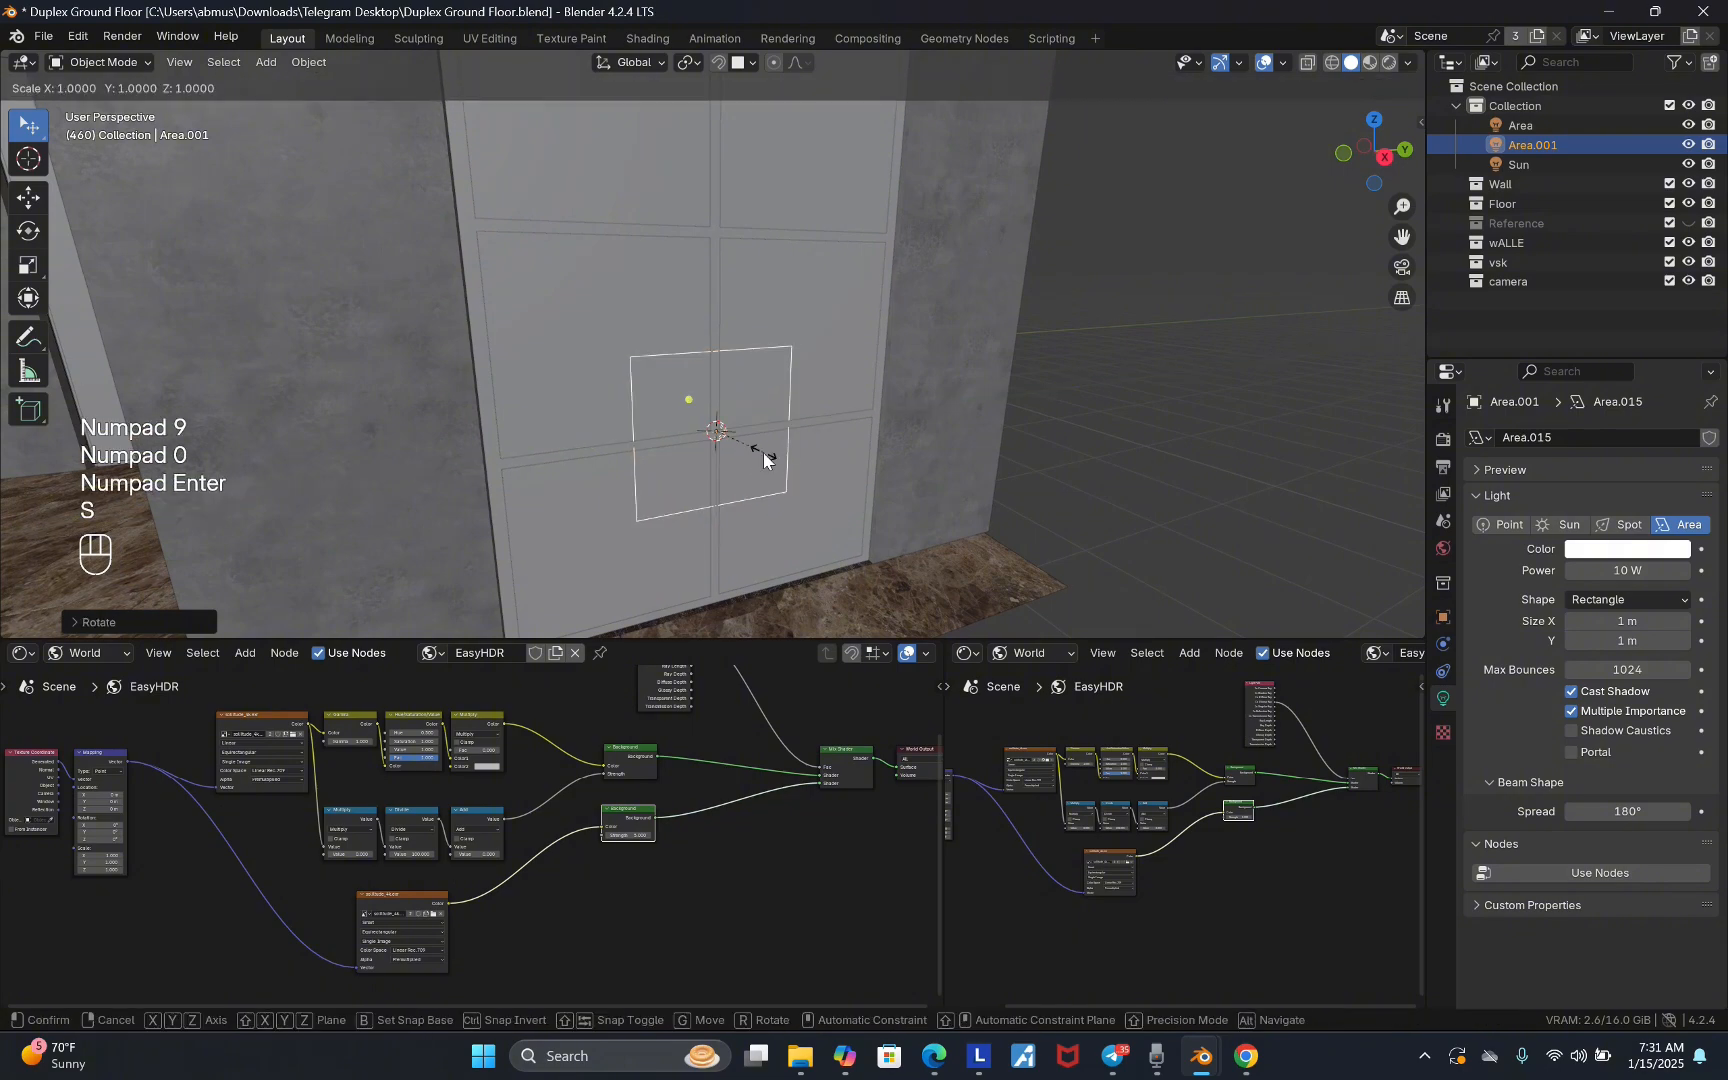
{"action": "key", "text": "y"}
{"action": "key", "text": "shift"}
{"action": "left_click", "coordinate": [841, 452]}
{"action": "key", "text": "v"}
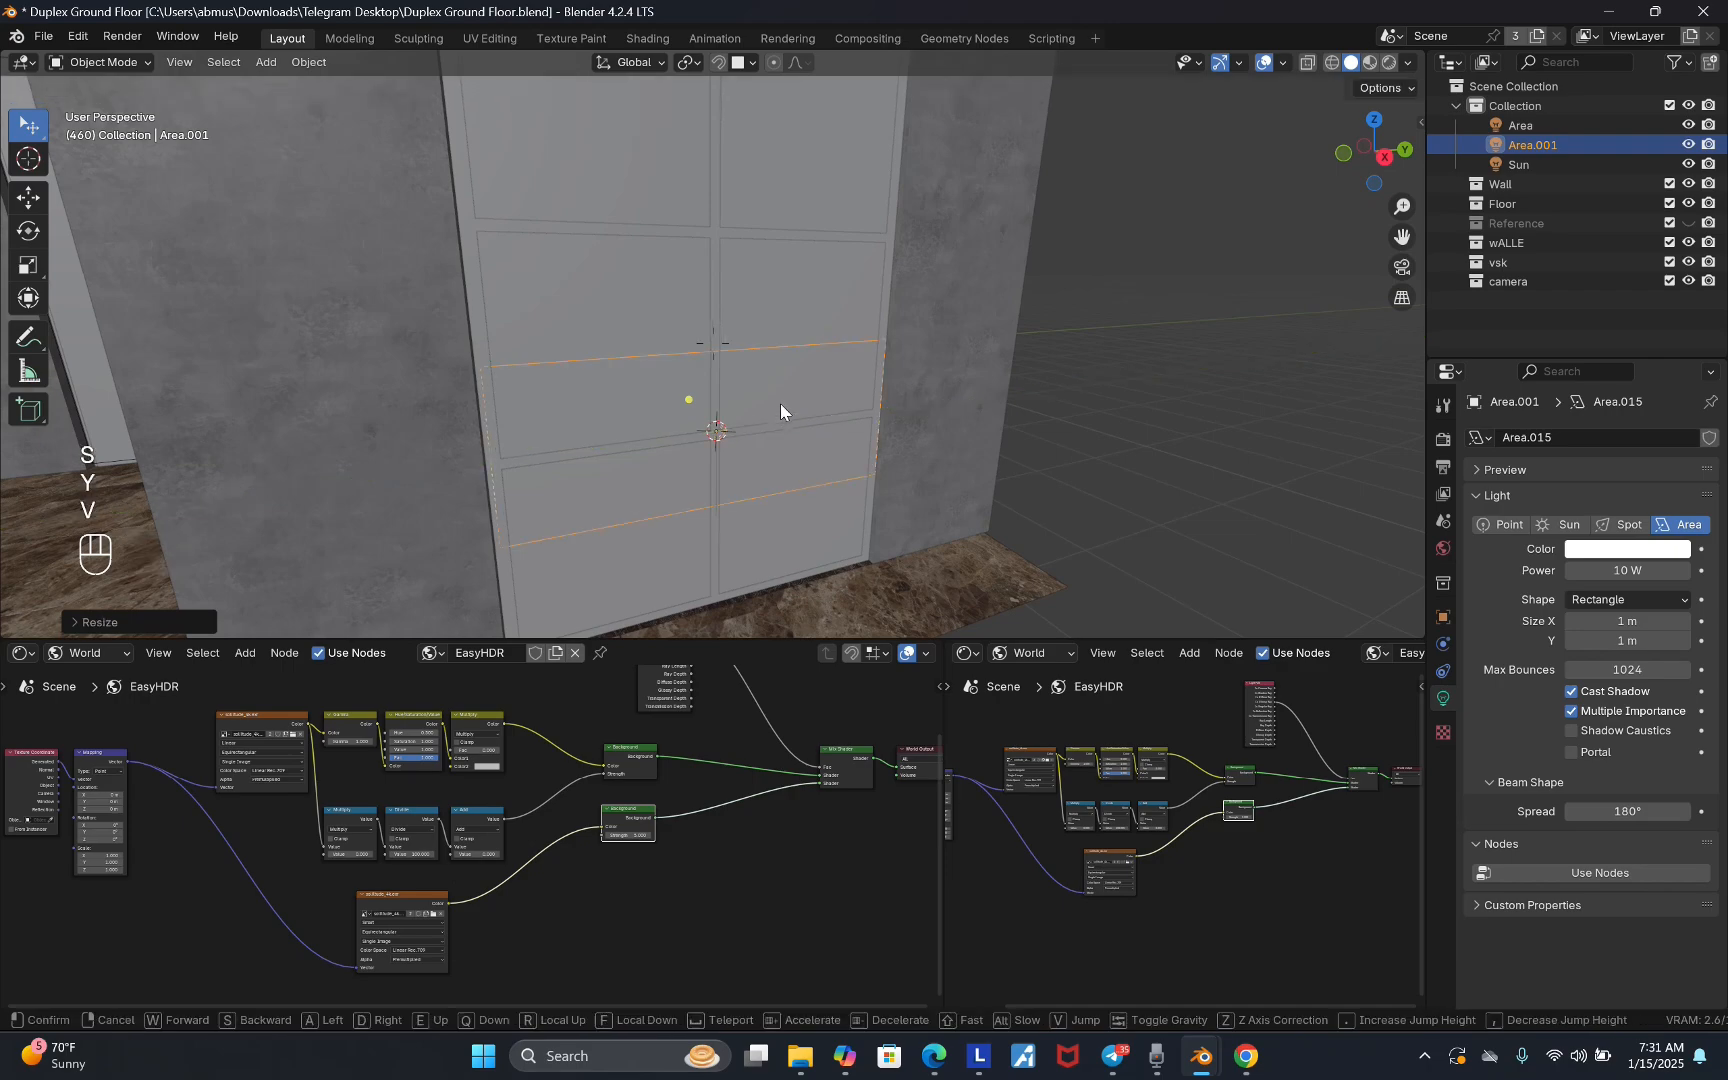
{"action": "middle_click_drag", "start_coordinate": [780, 404], "coordinate": [790, 446]}
{"action": "key", "text": "s"}
{"action": "key", "text": "z"}
{"action": "left_click", "coordinate": [803, 378]}
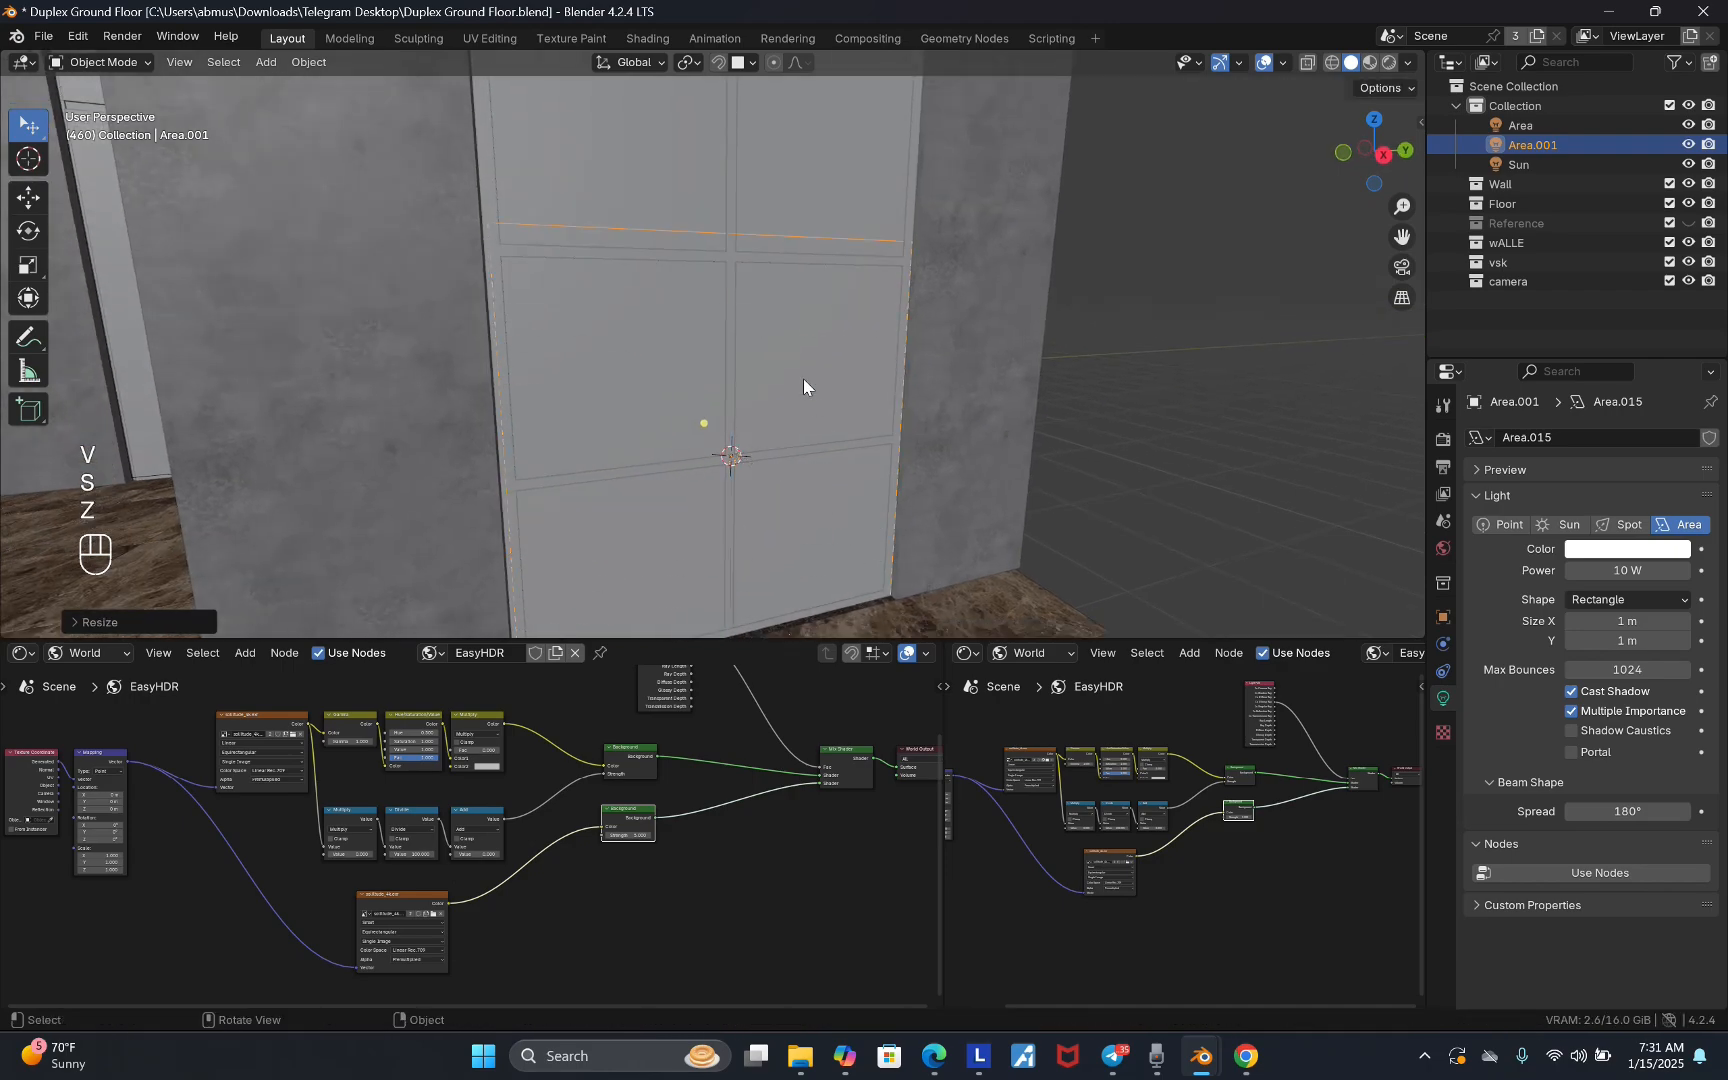
- Switch the viewport to wireframe shading and view the curtained window from inside the dining area
{"action": "scroll", "coordinate": [803, 378], "scroll_direction": "down", "scroll_amount": 1}
{"action": "middle_click_drag", "start_coordinate": [803, 378], "coordinate": [757, 401]}
{"action": "key", "text": "v"}
{"action": "key", "text": "w"}
{"action": "key", "text": "a"}
{"action": "key", "text": "a"}
{"action": "key", "text": "a"}
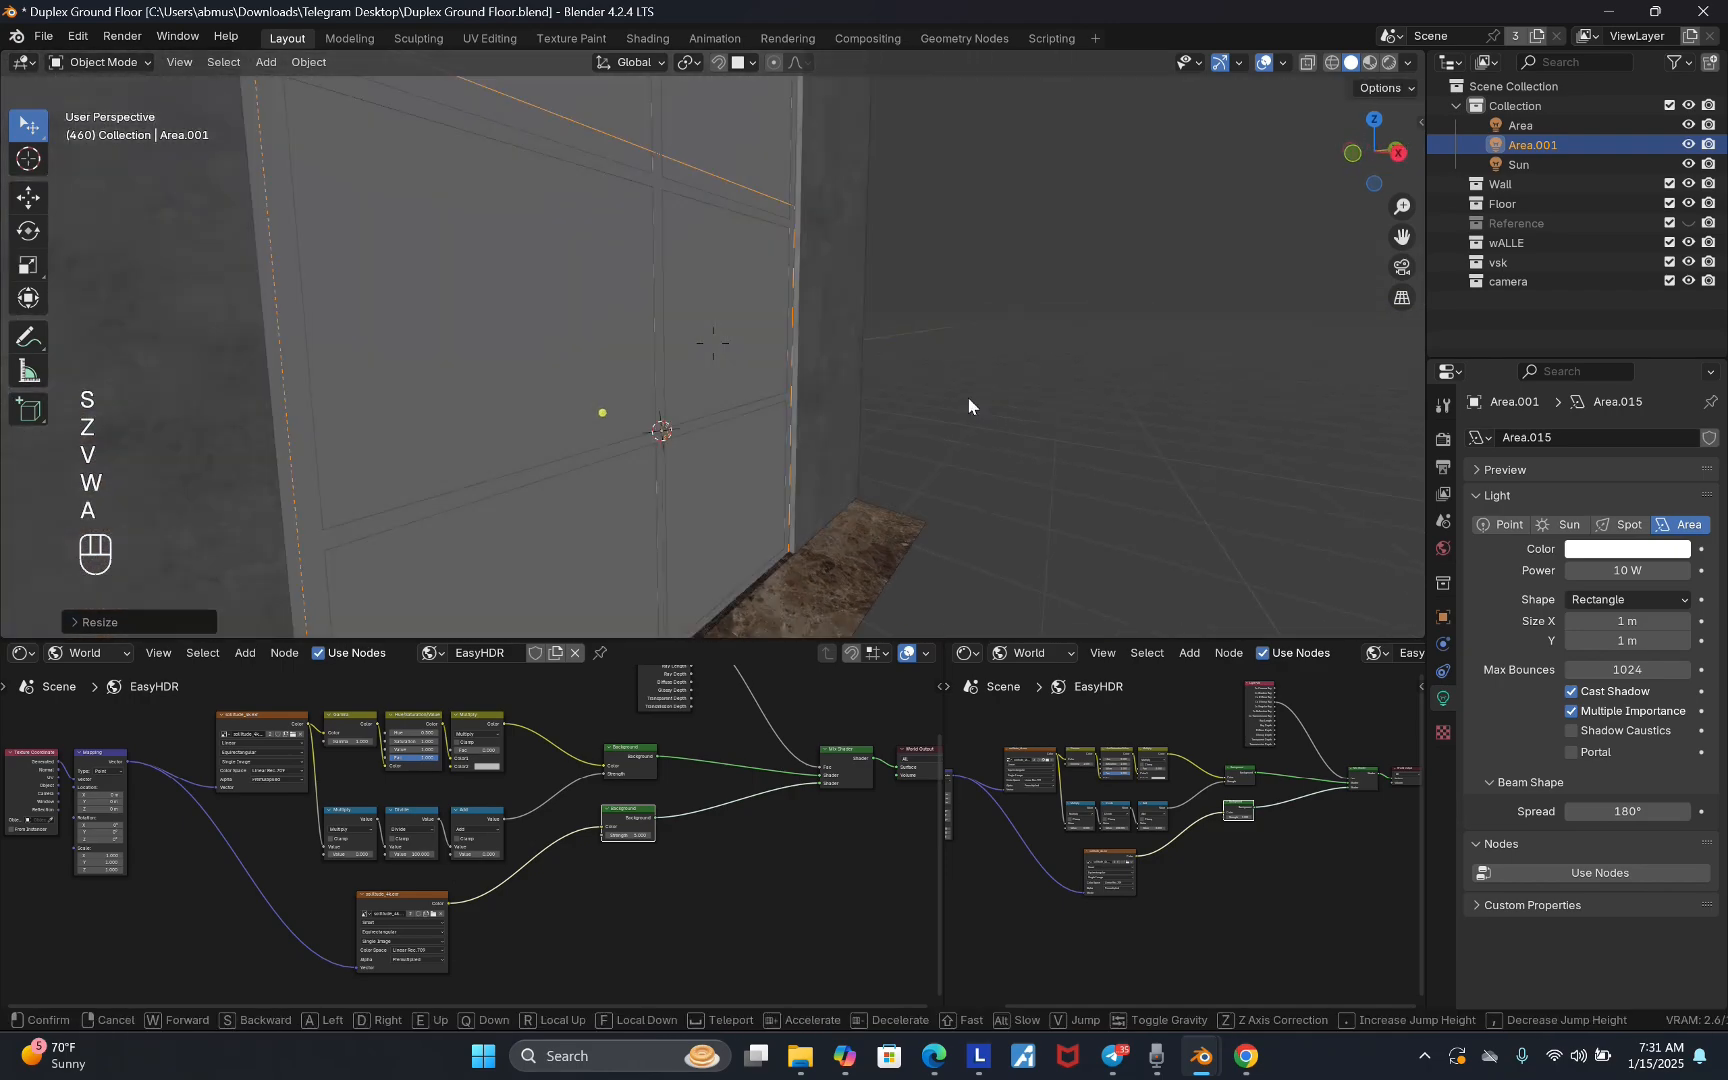
{"action": "key", "text": "shift+s"}
{"action": "key", "text": "d"}
{"action": "key", "text": "d"}
{"action": "key", "text": "w"}
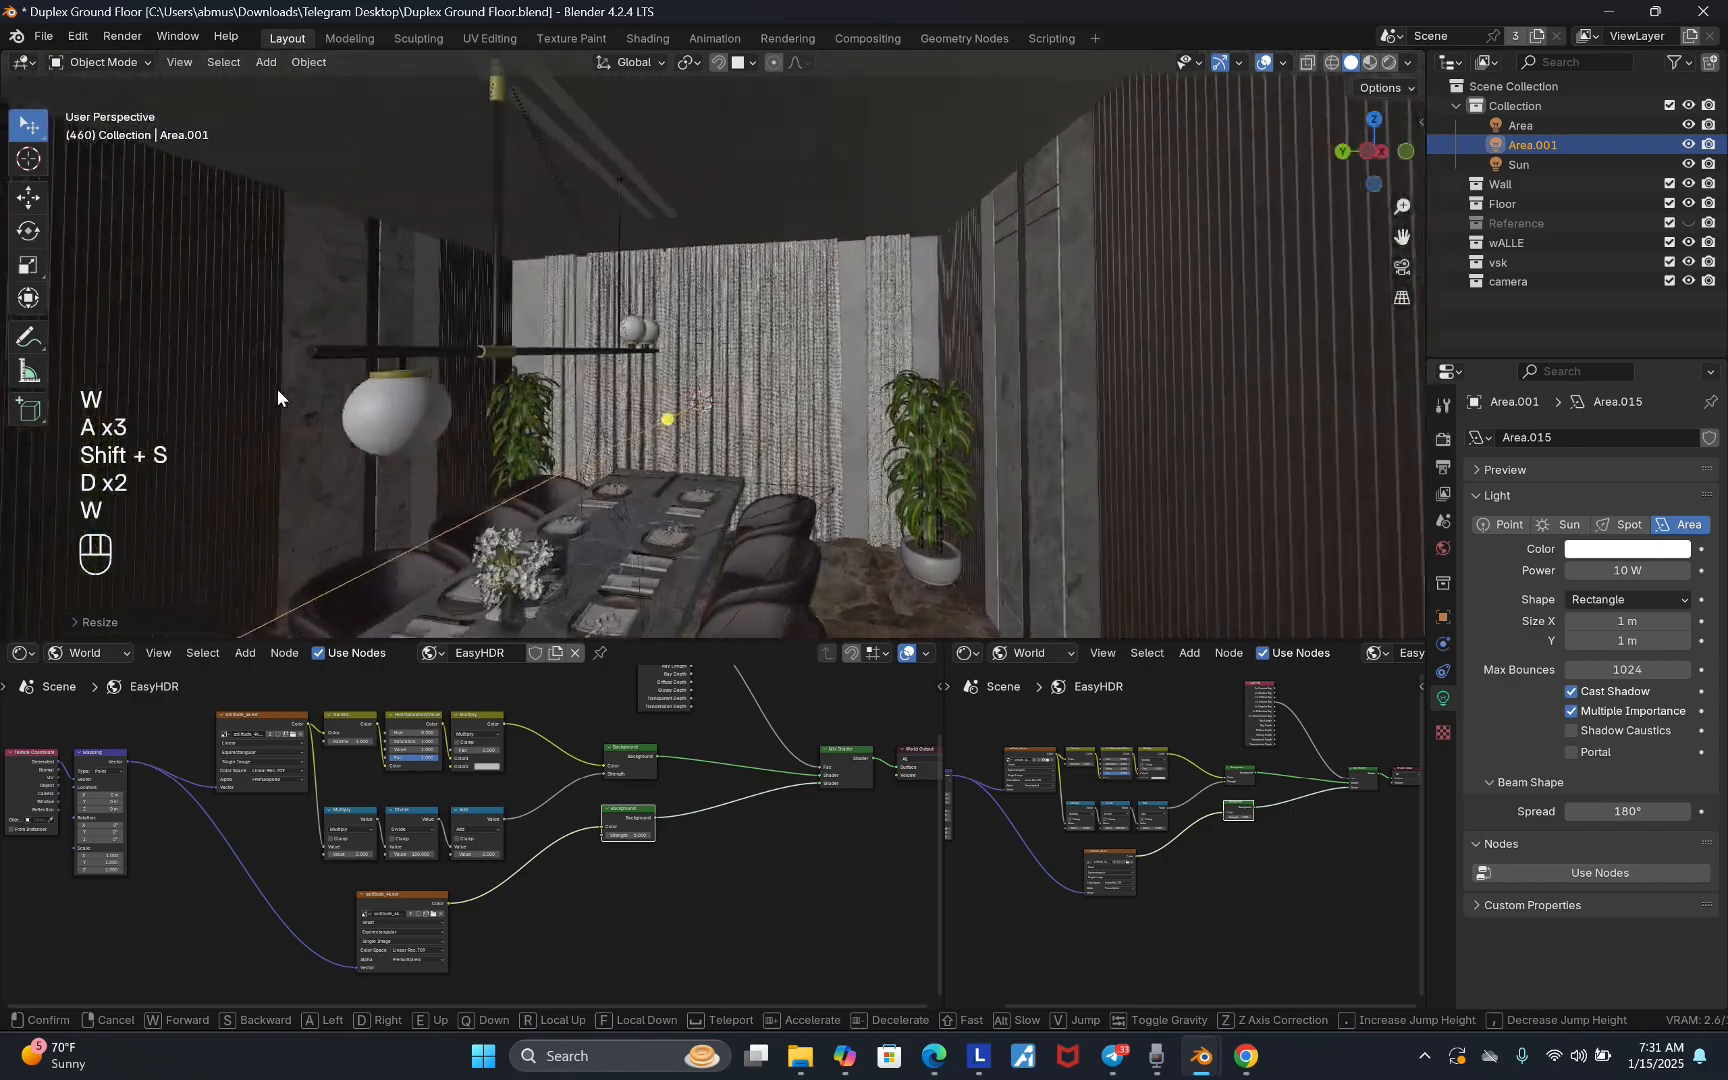
{"action": "key", "text": "w"}
{"action": "key", "text": "w"}
{"action": "left_click", "coordinate": [277, 389]}
{"action": "left_click", "coordinate": [1331, 63]}
{"action": "key", "text": "v"}
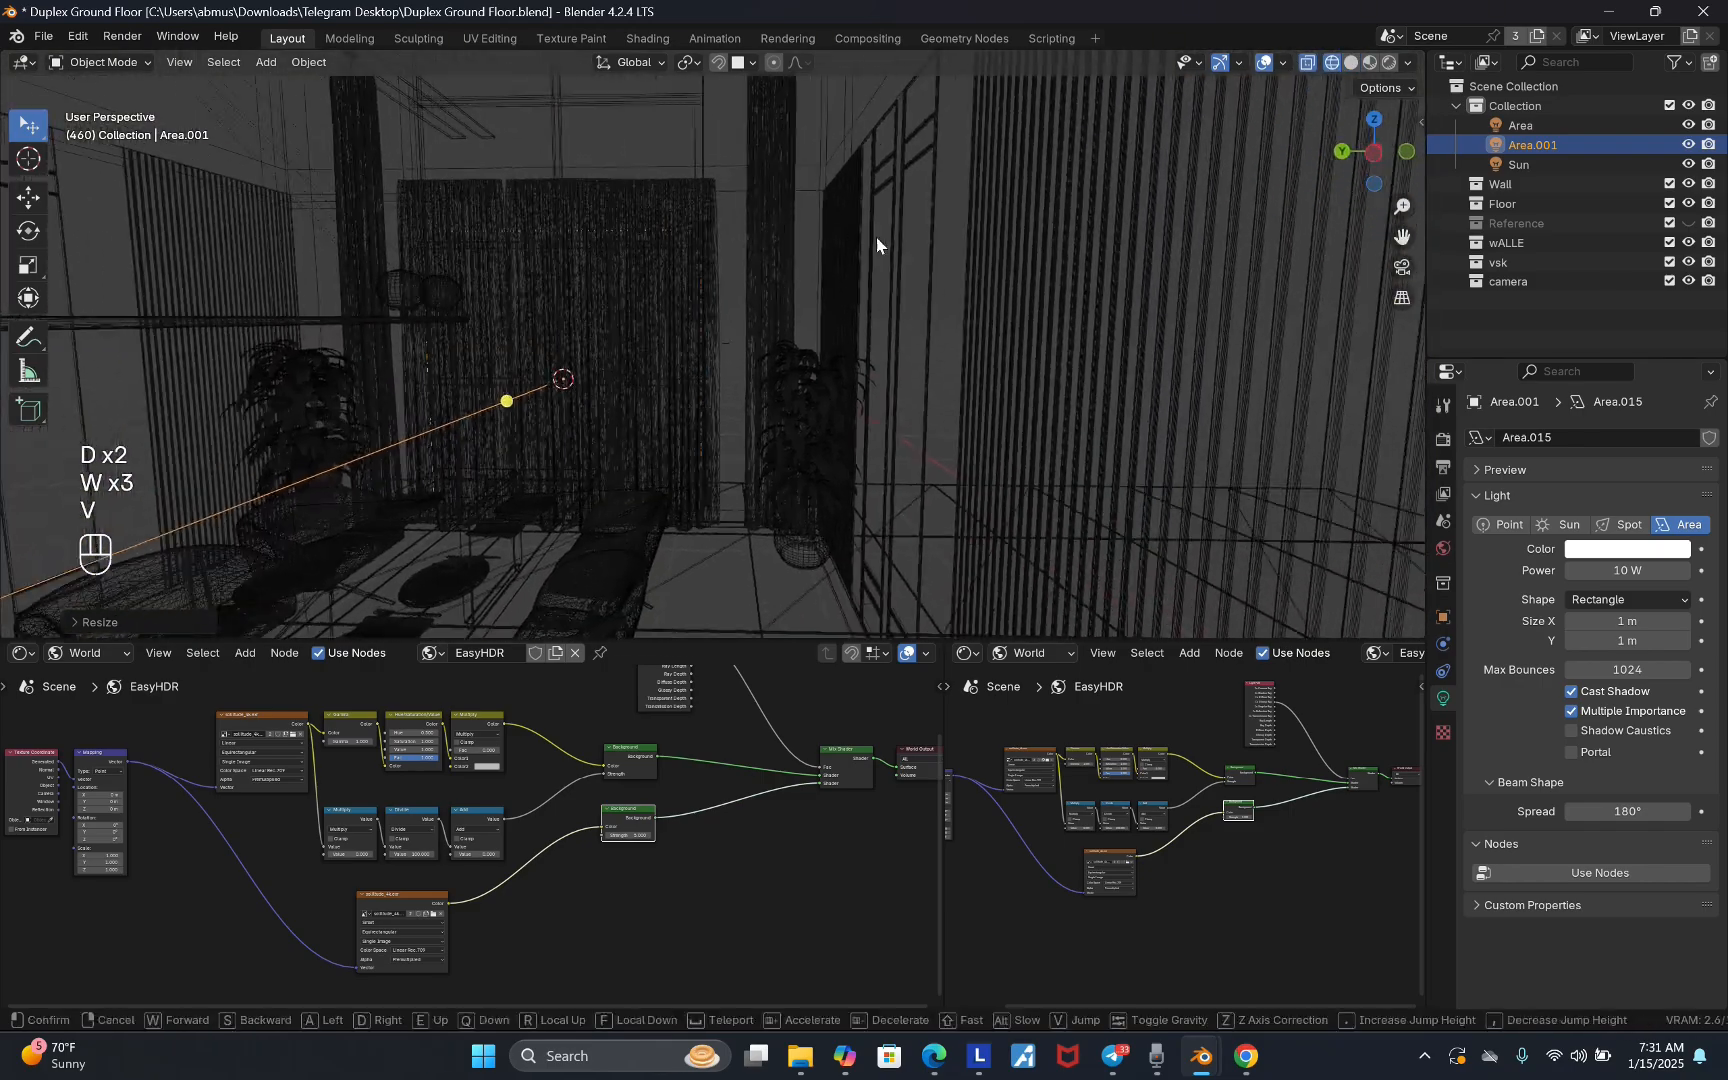
{"action": "key", "text": "a"}
{"action": "left_click", "coordinate": [796, 225]}
- Rescale and shift the window area light along Z to match the window's height, then restore solid shading
{"action": "key", "text": "s"}
{"action": "key", "text": "z"}
{"action": "key", "text": "g"}
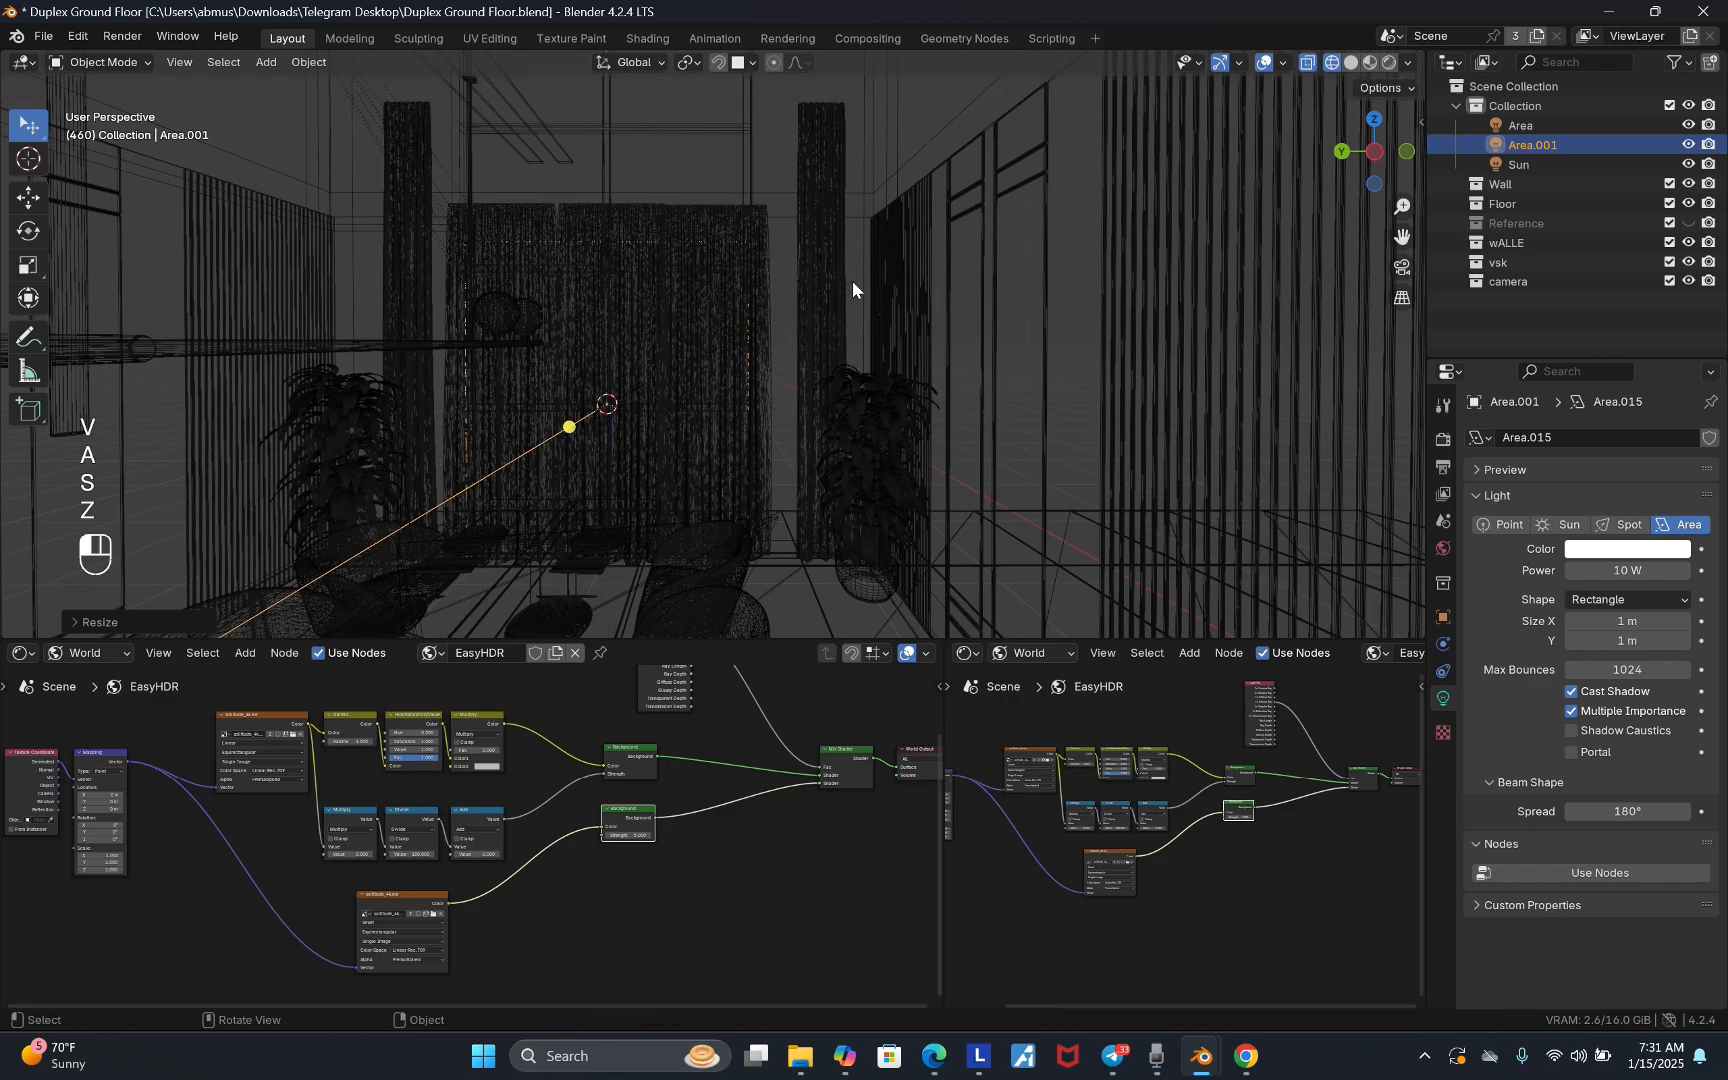
{"action": "key", "text": "z"}
{"action": "left_click", "coordinate": [859, 269]}
{"action": "key", "text": "s"}
{"action": "key", "text": "z"}
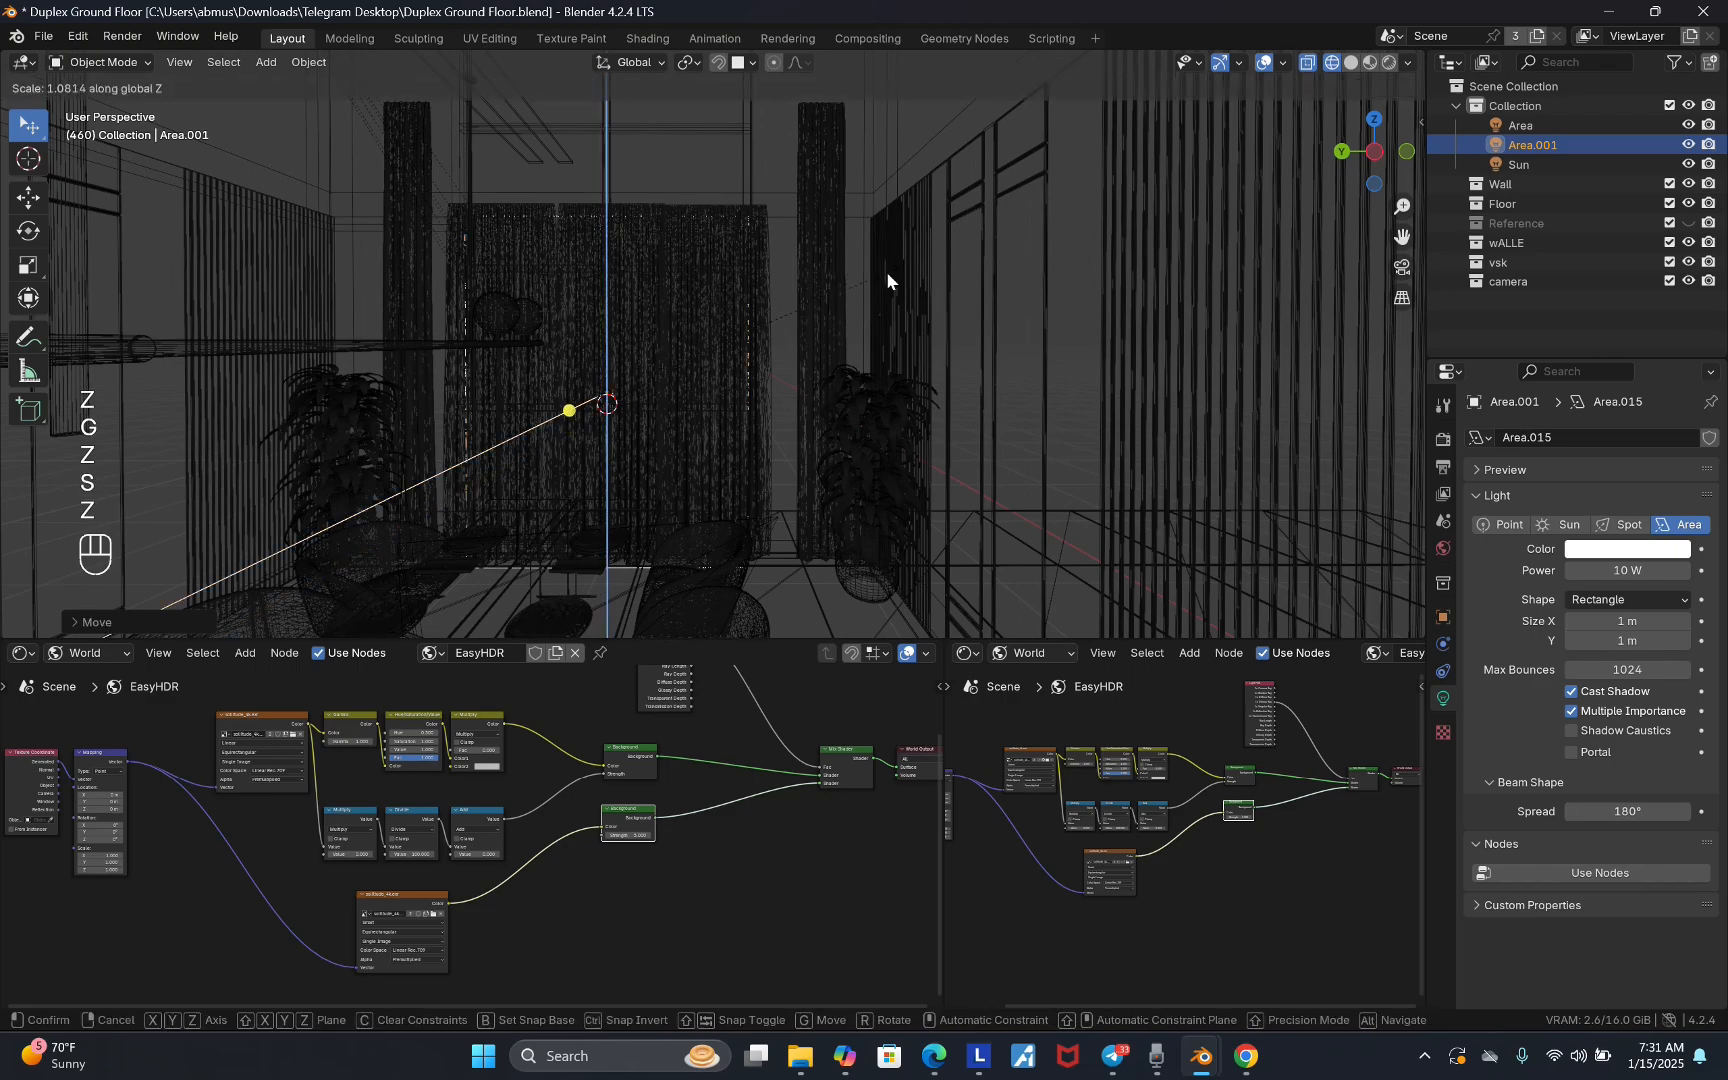
{"action": "left_click", "coordinate": [886, 271]}
{"action": "key", "text": "g"}
{"action": "key", "text": "z"}
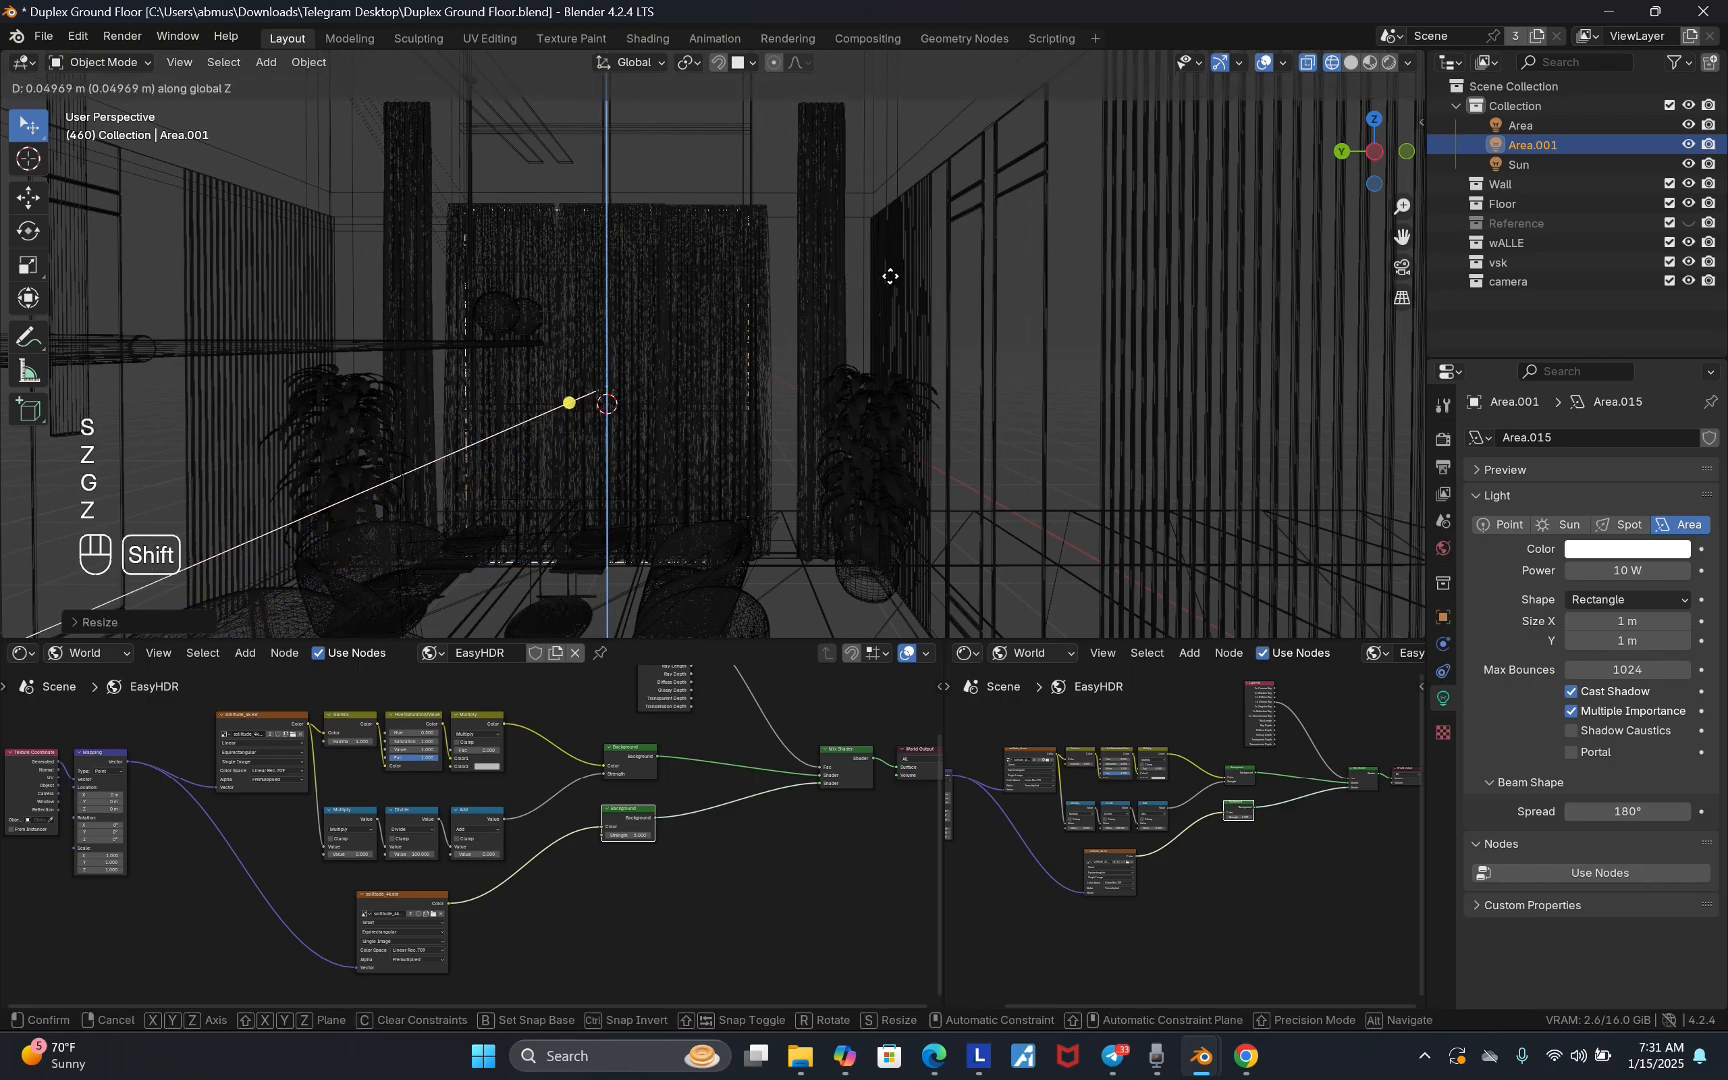
{"action": "left_click", "coordinate": [887, 278]}
{"action": "left_click", "coordinate": [1350, 67]}
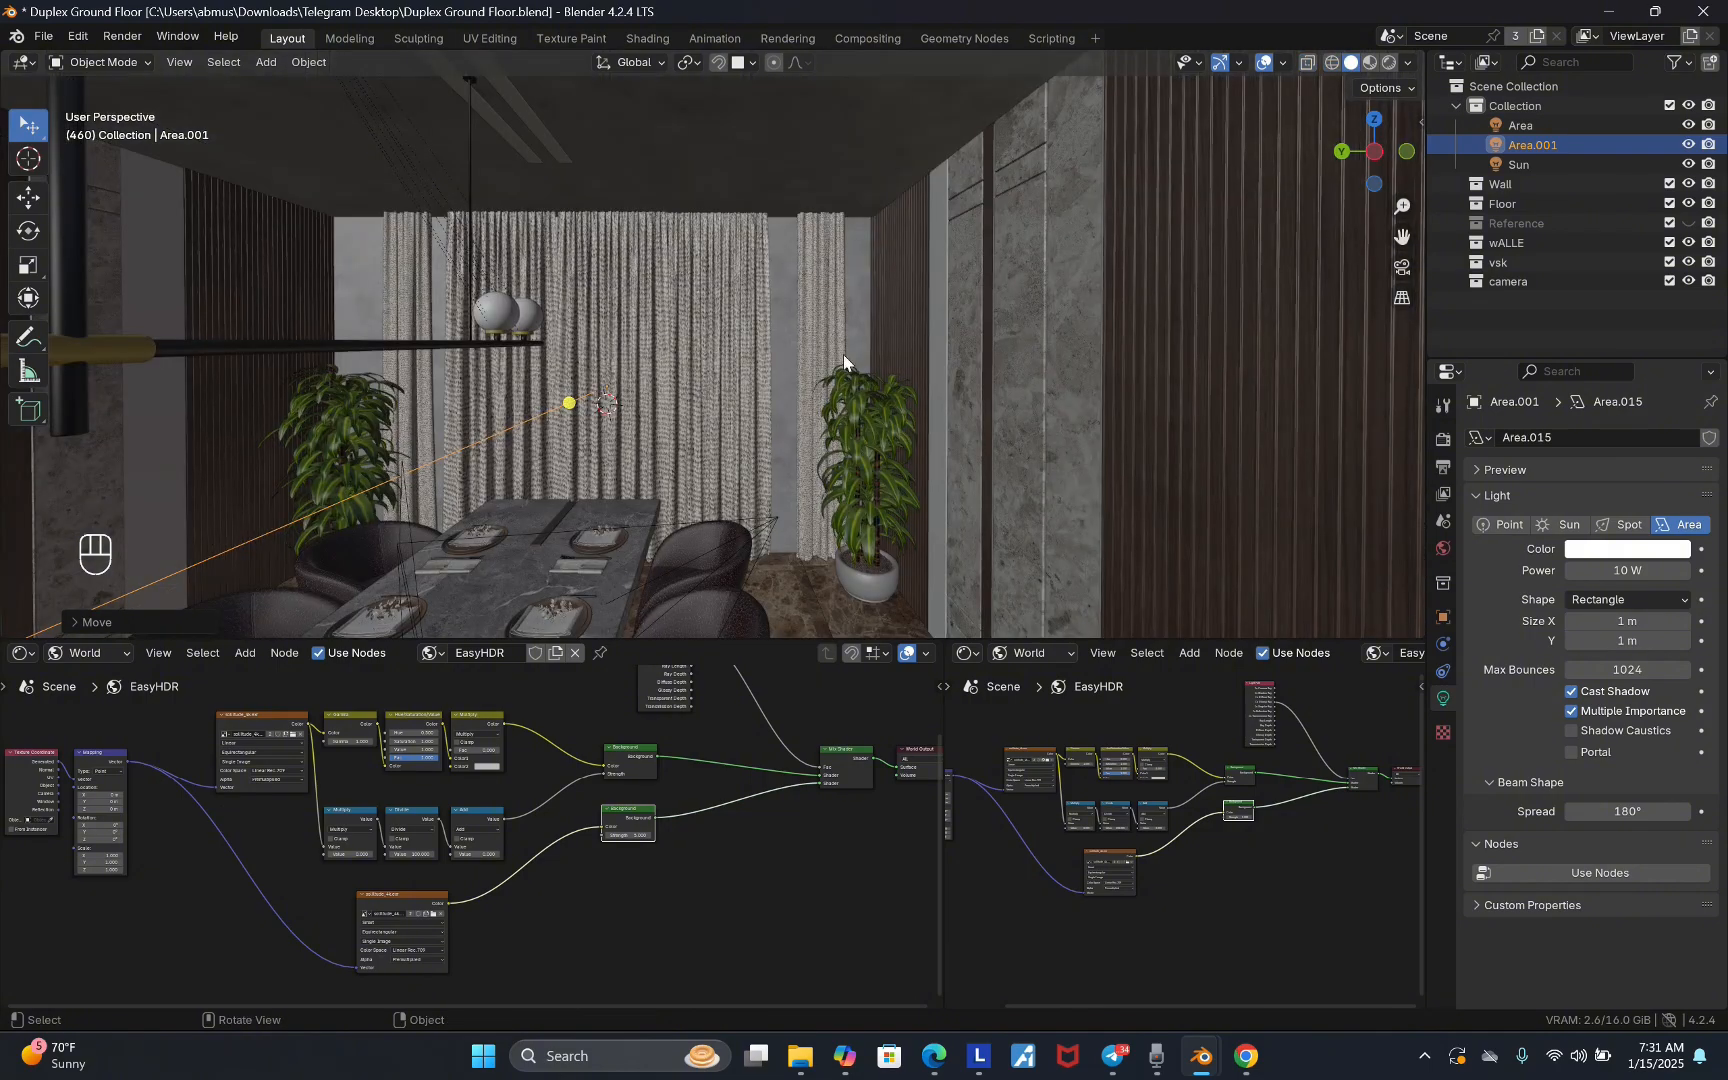
- Set the window area light's power to 100 W
{"action": "middle_click_drag", "start_coordinate": [842, 354], "coordinate": [579, 359]}
{"action": "left_click", "coordinate": [1645, 577]}
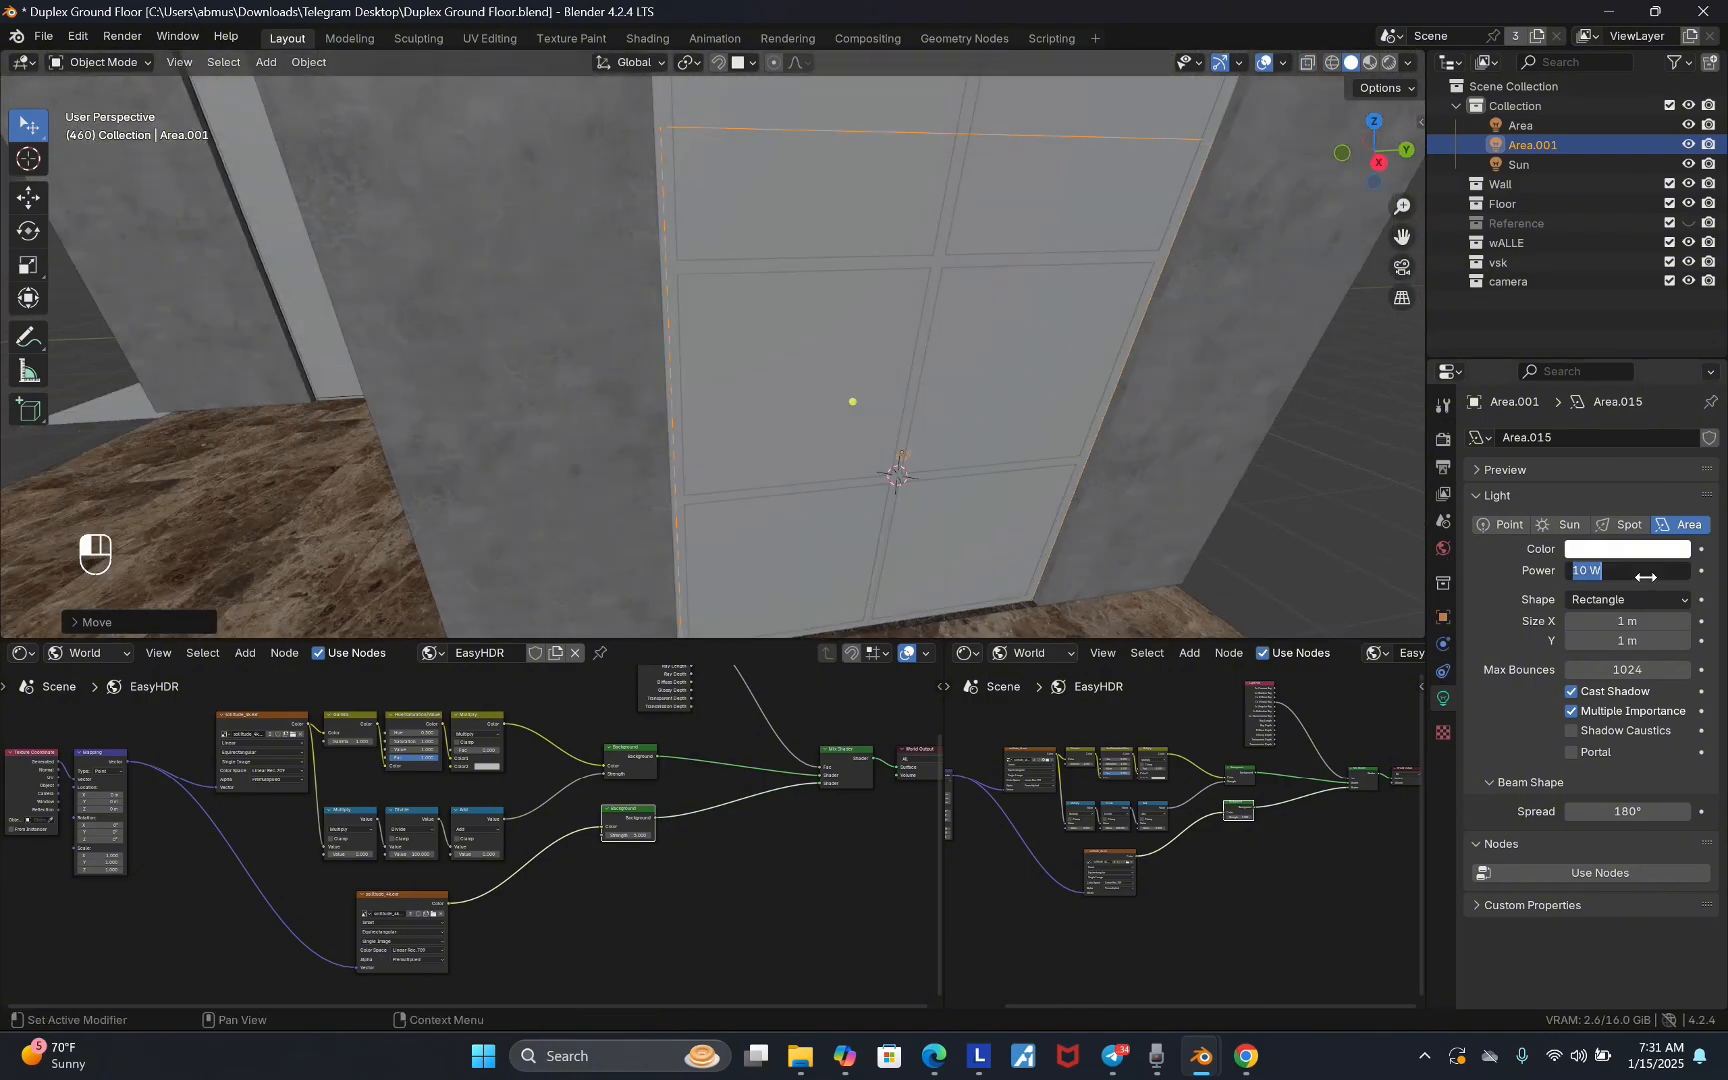
{"action": "type", "text": "100"}
{"action": "key", "text": "Return"}
- Preview the living room through the camera with rendered shading and inspect the light from the window
{"action": "middle_click_drag", "start_coordinate": [818, 347], "coordinate": [856, 340]}
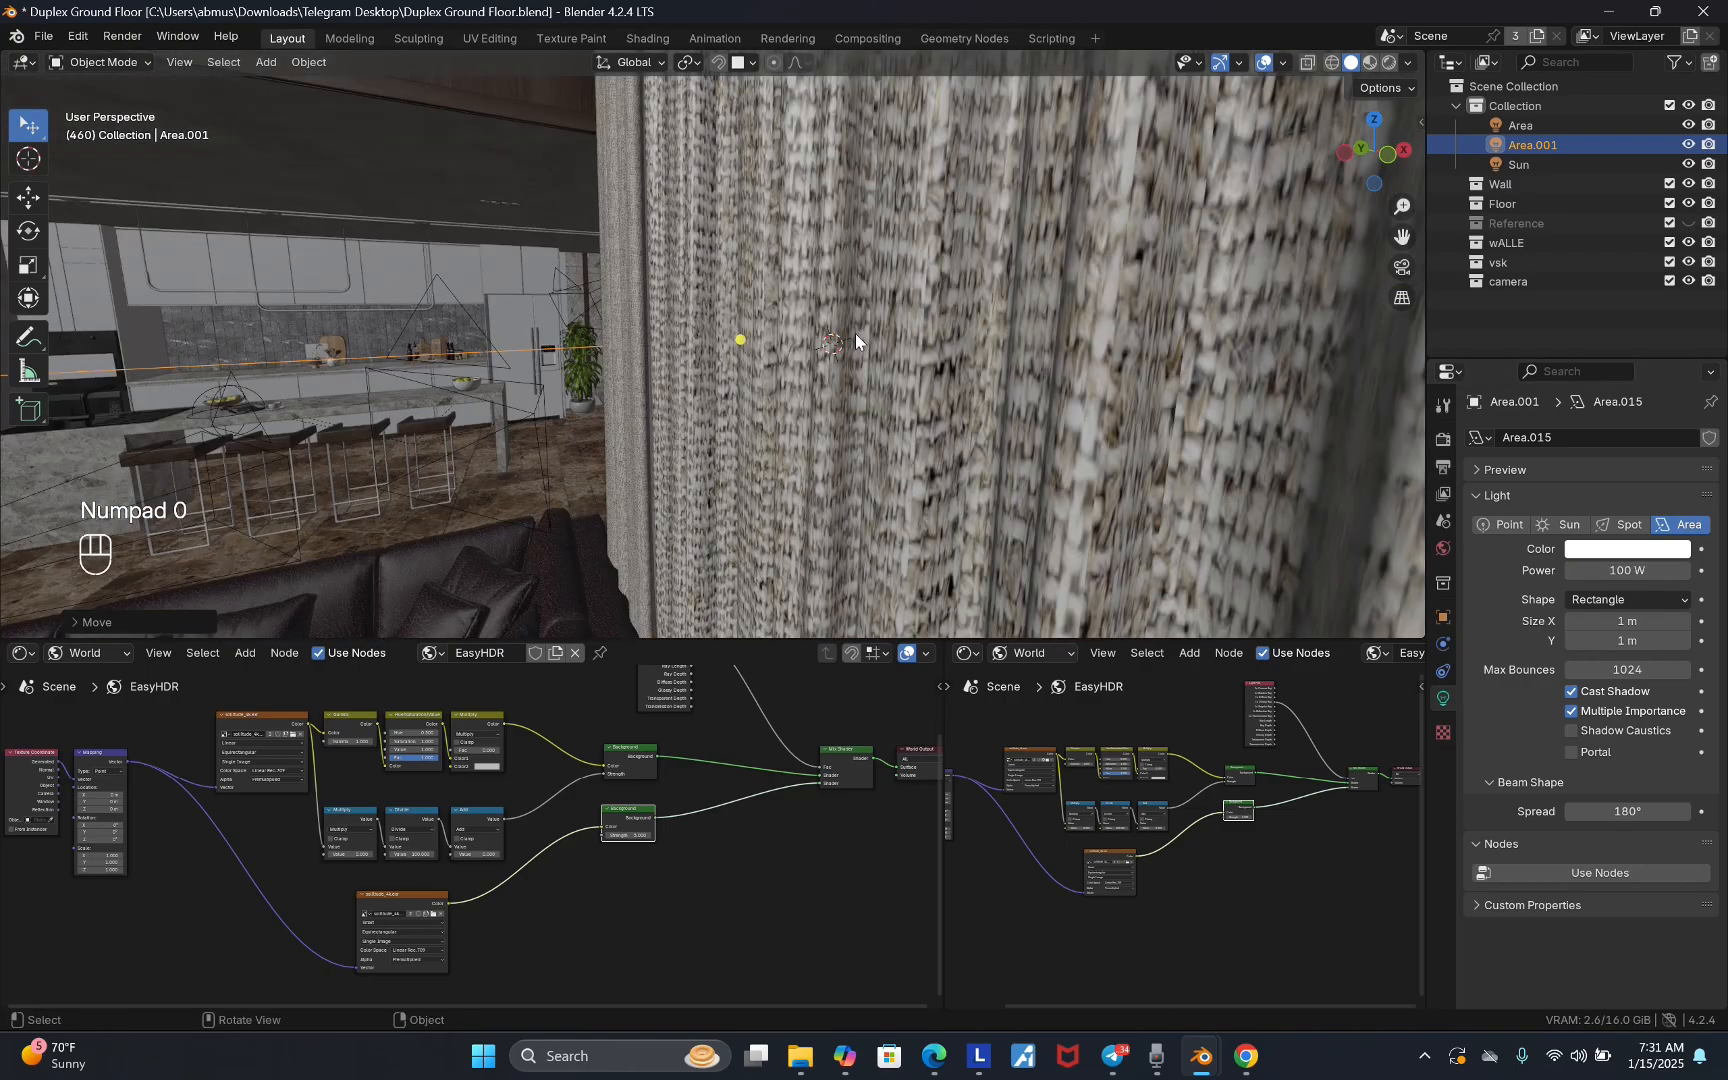
{"action": "key", "text": "KP_0"}
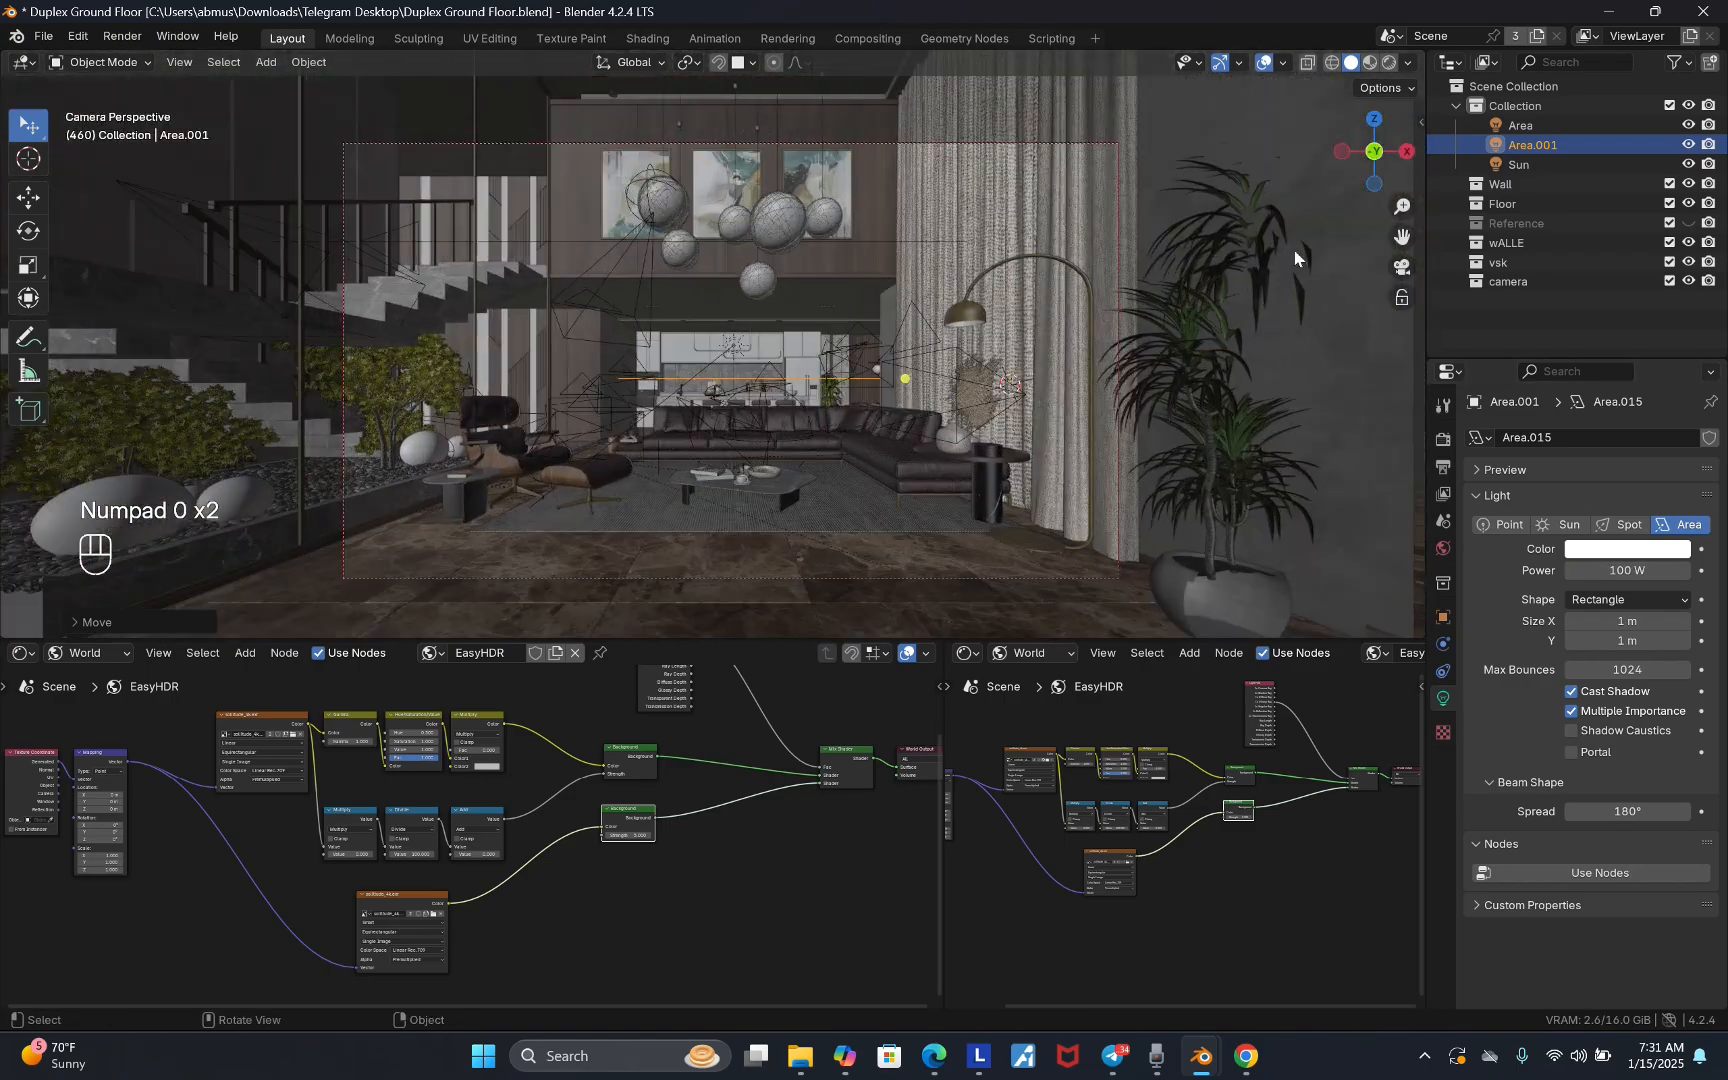
{"action": "left_click", "coordinate": [1390, 62]}
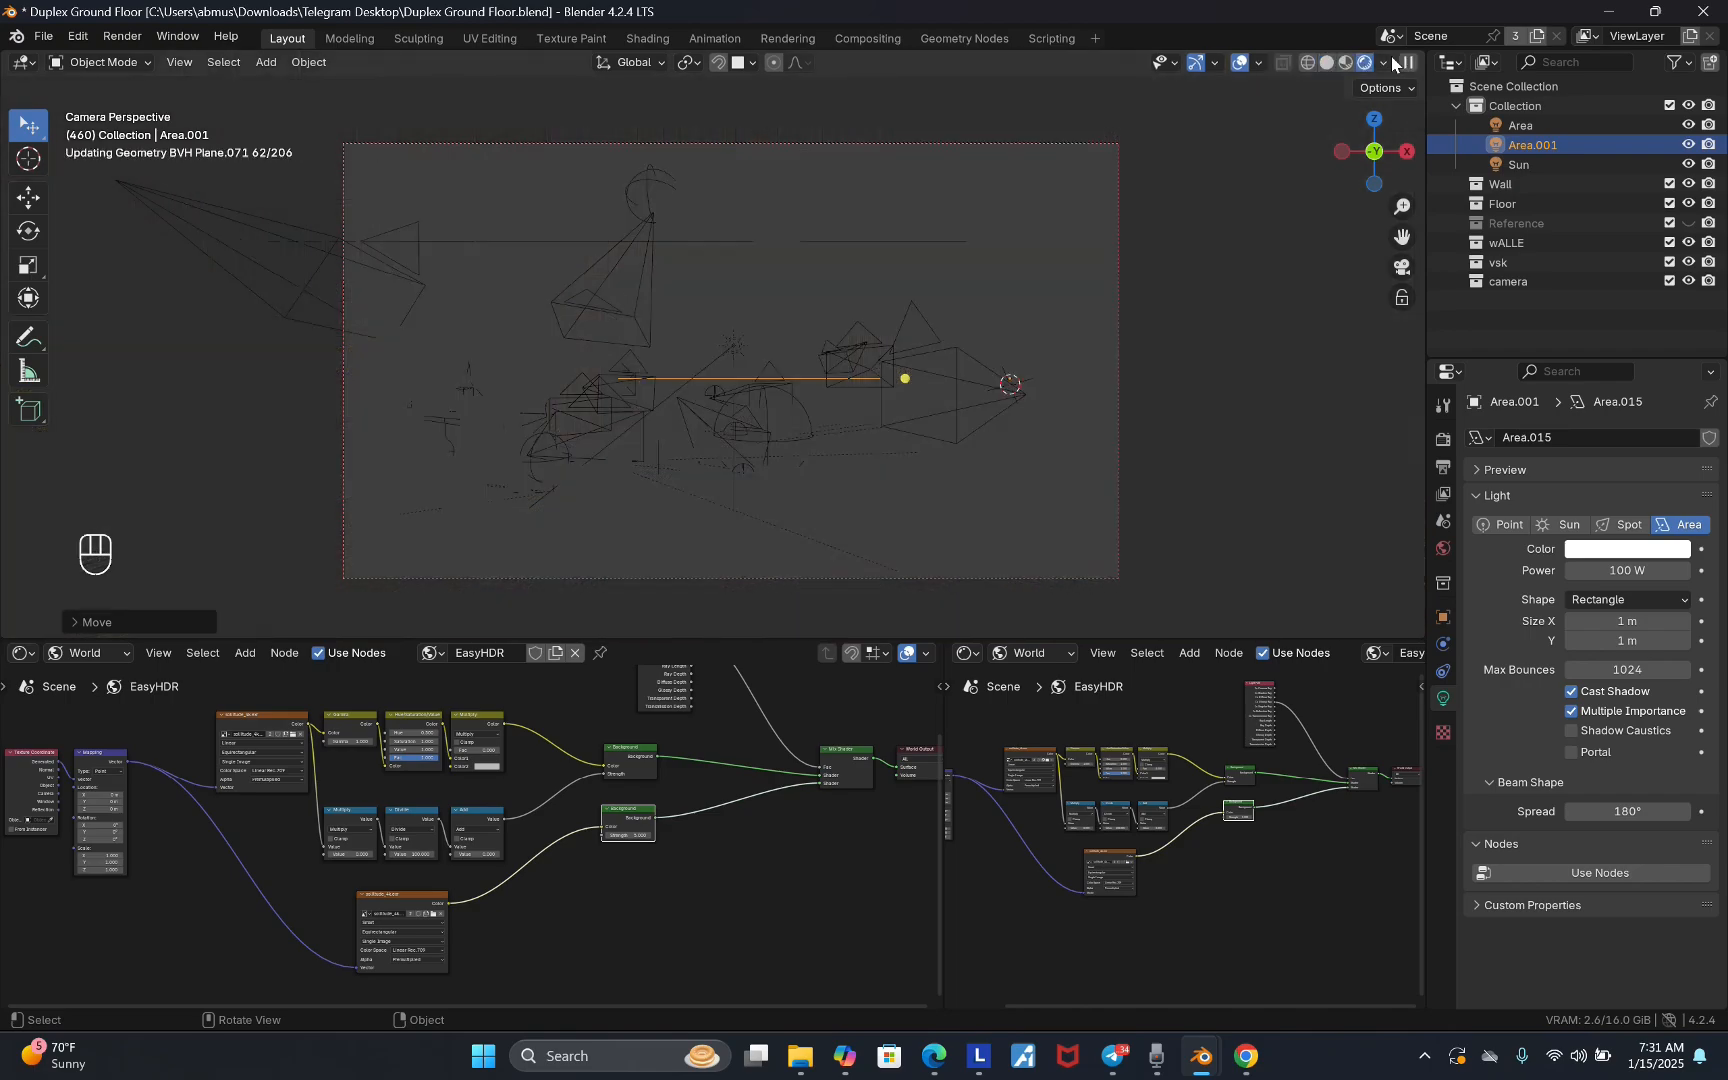
{"action": "scroll", "coordinate": [856, 325], "scroll_direction": "up", "scroll_amount": 3}
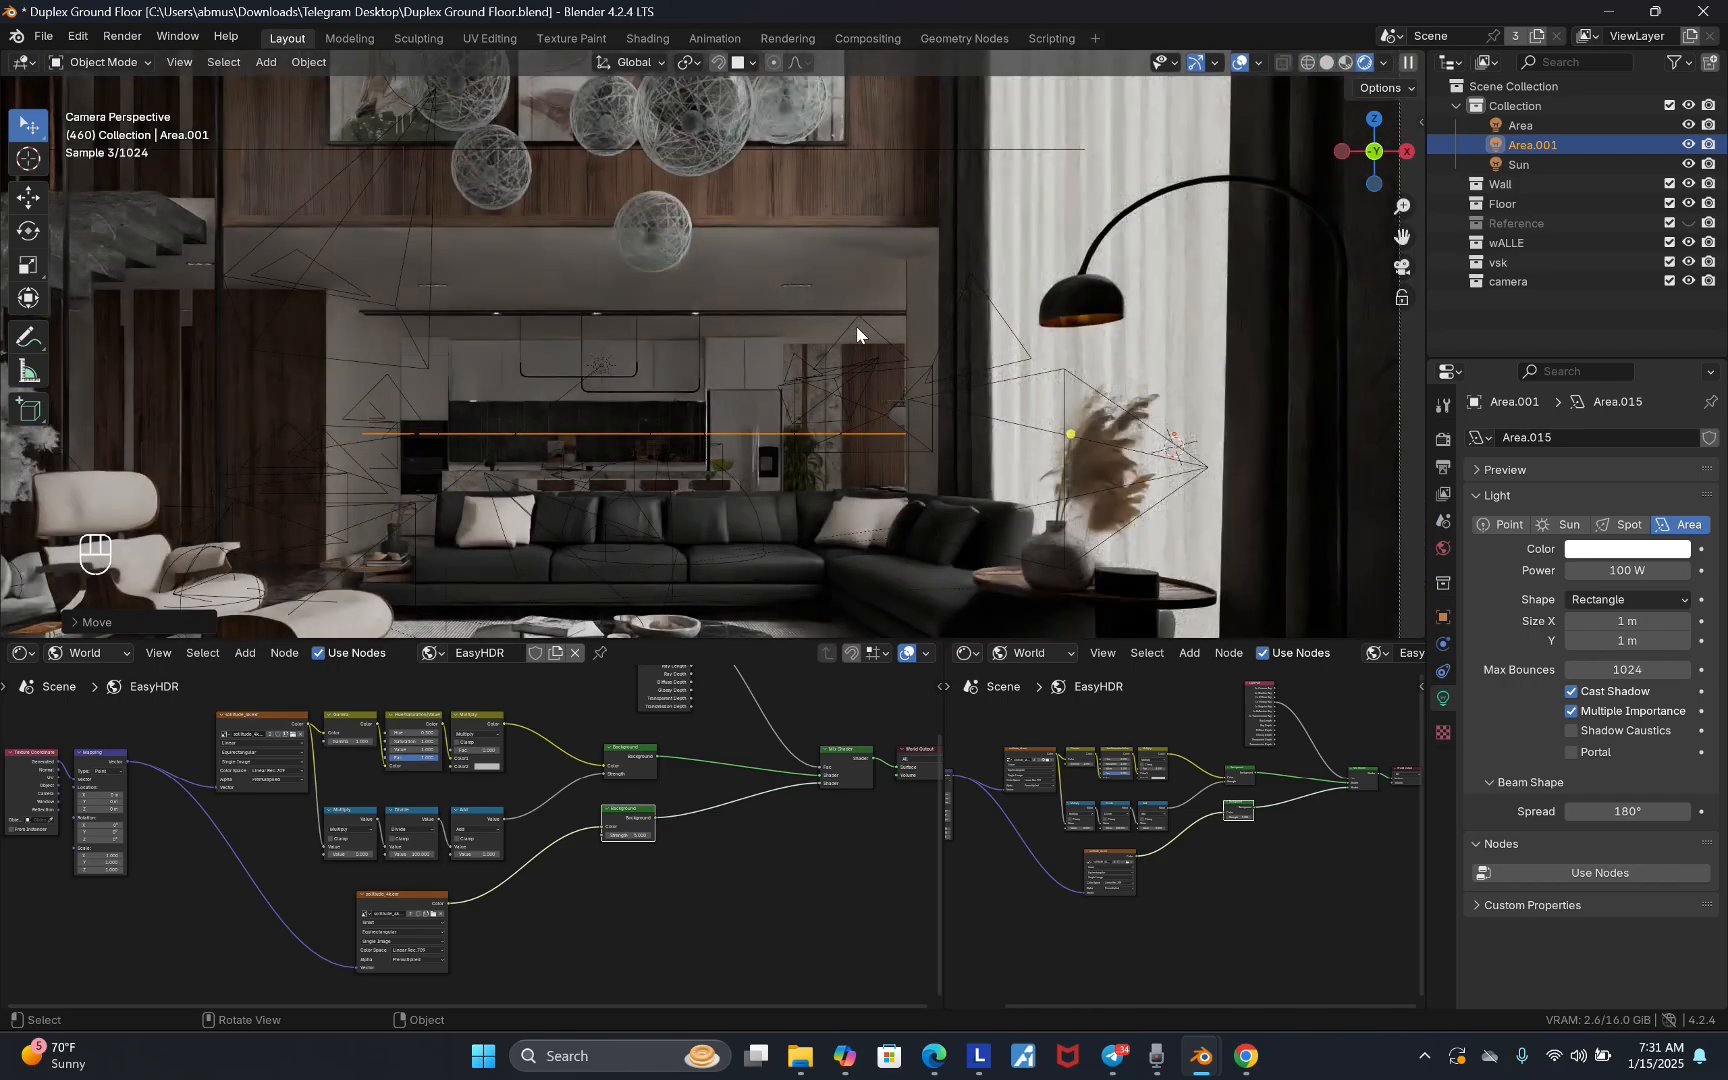
{"action": "scroll", "coordinate": [968, 292], "scroll_direction": "down", "scroll_amount": 1}
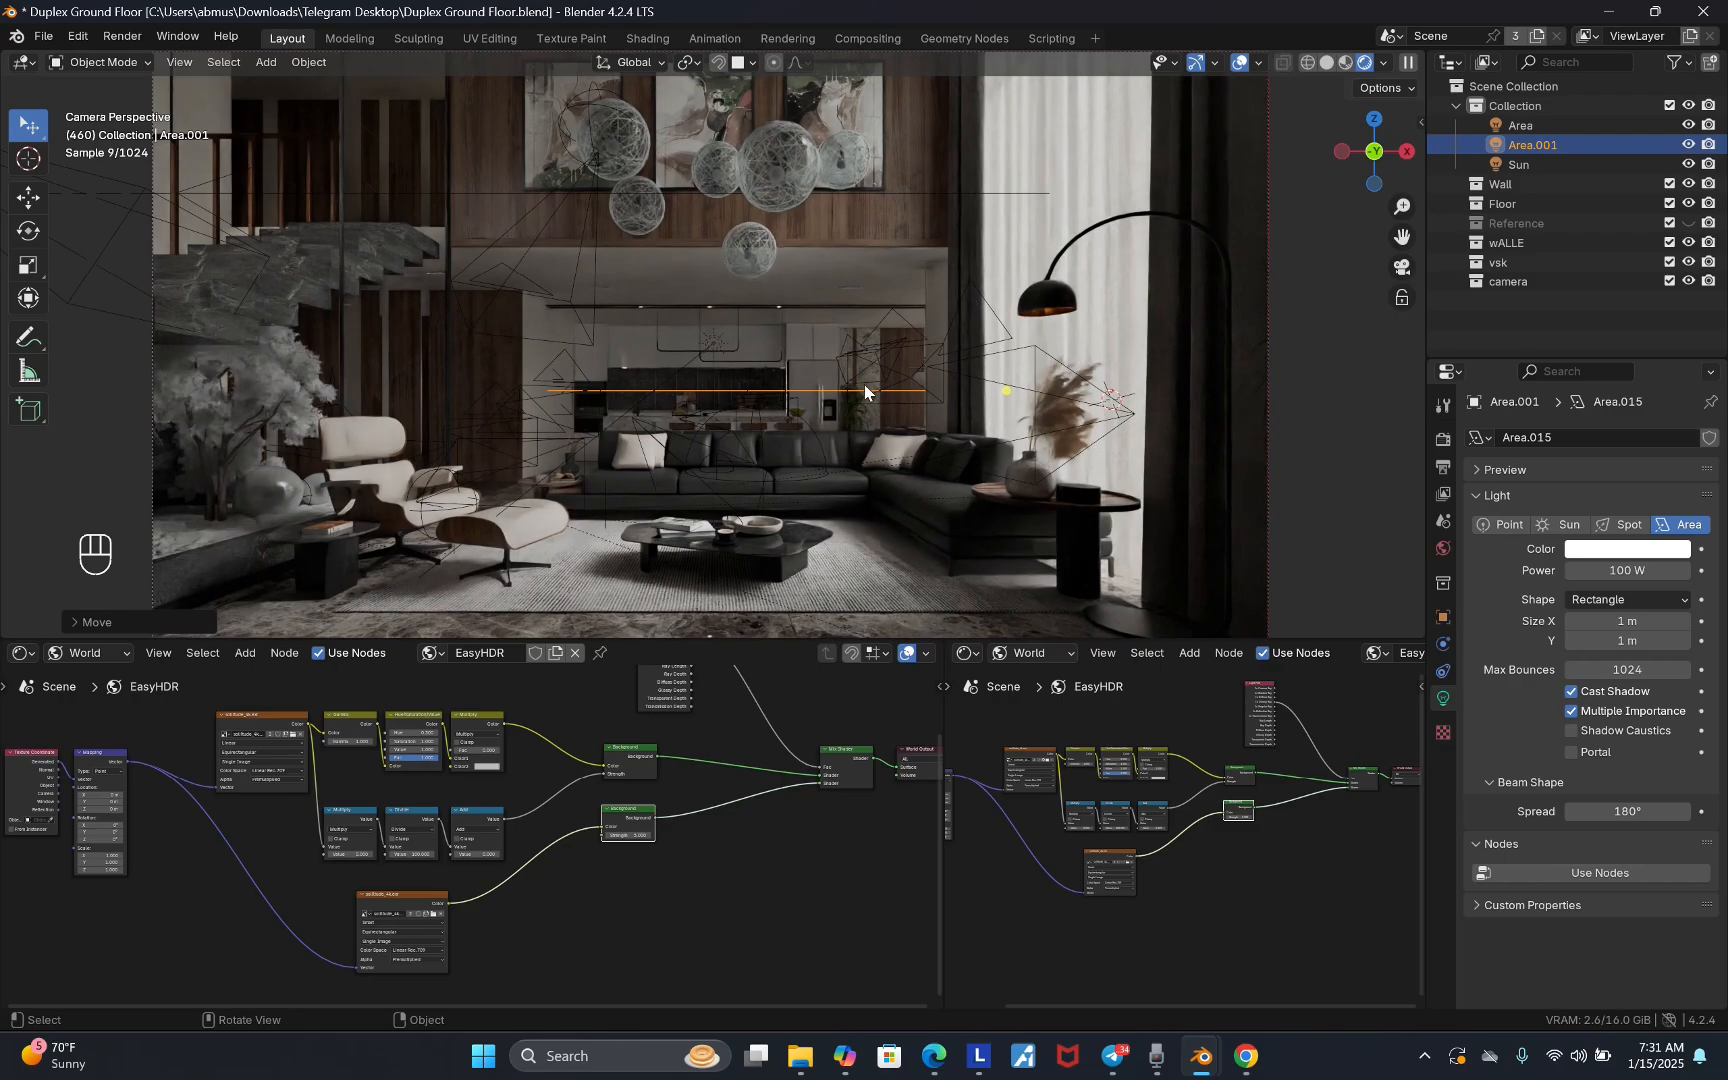
{"action": "scroll", "coordinate": [864, 383], "scroll_direction": "up", "scroll_amount": 2}
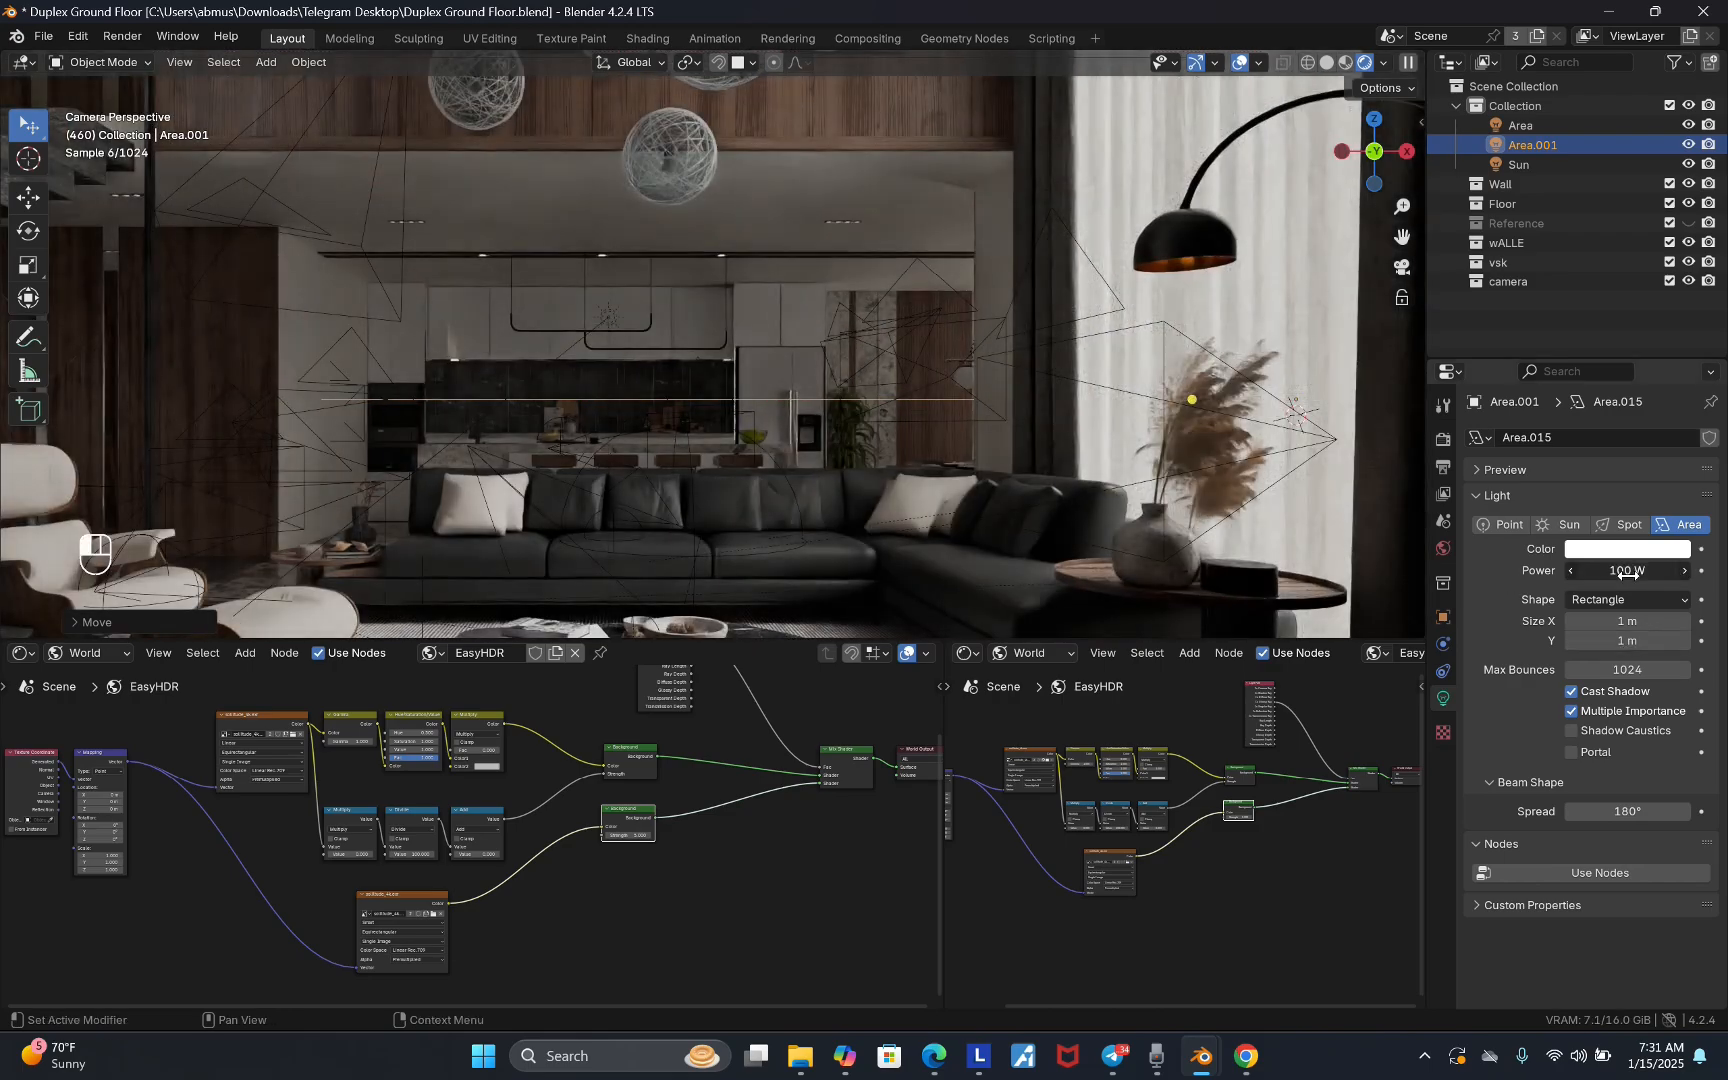
- Set the window area light's power to 300 W
{"action": "left_click", "coordinate": [1627, 572]}
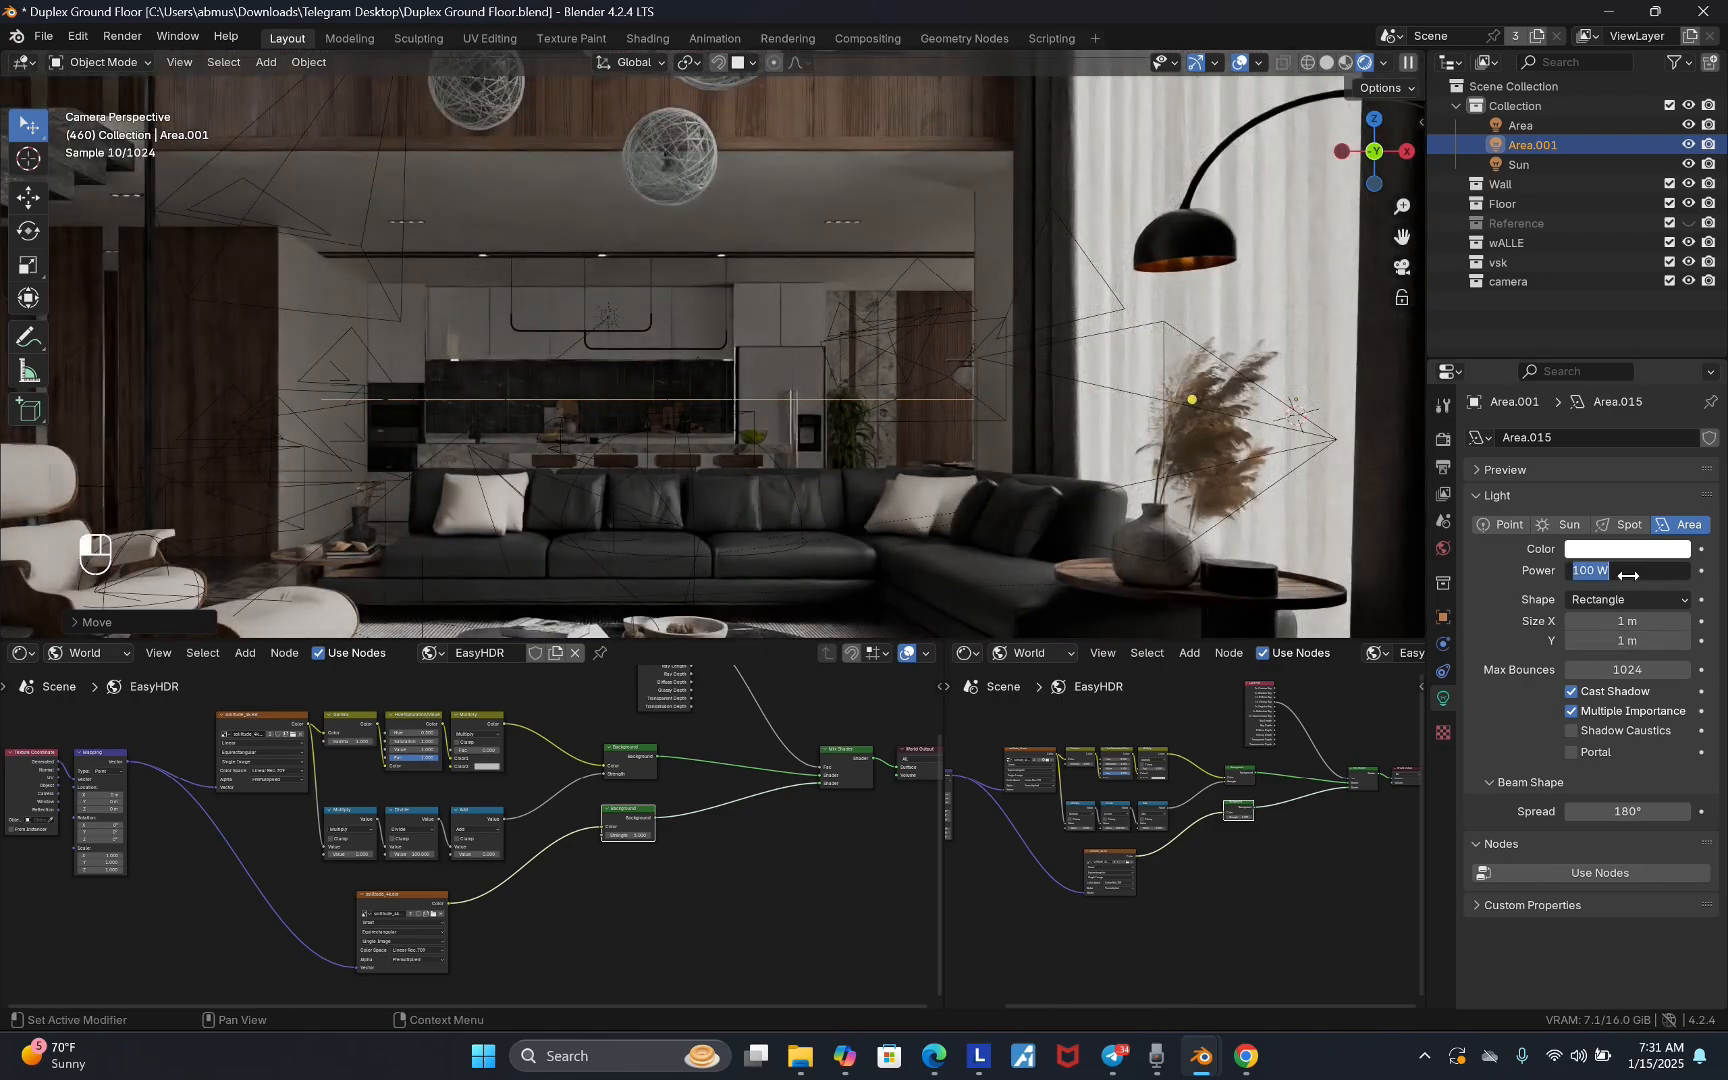
{"action": "type", "text": "300"}
{"action": "key", "text": "Return"}
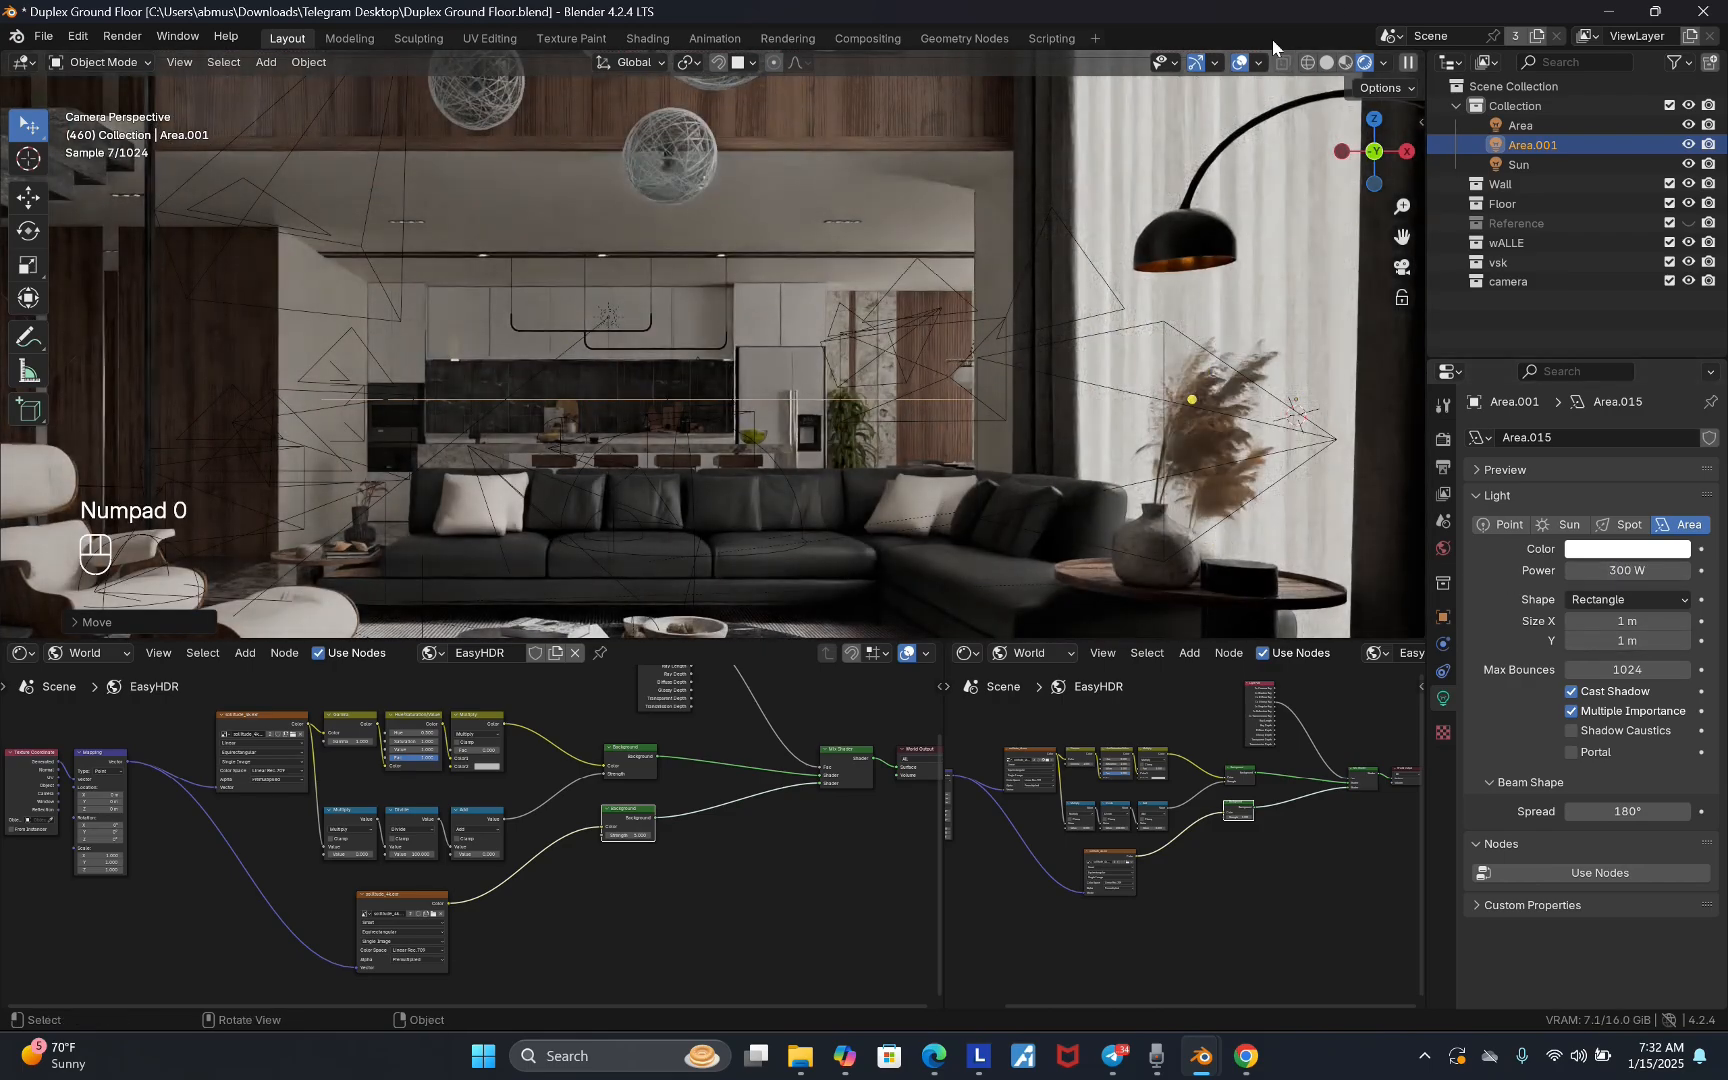
- Hide the viewport overlays and examine the brightness of the rendered living room across the whole camera frame
{"action": "left_click", "coordinate": [1240, 62]}
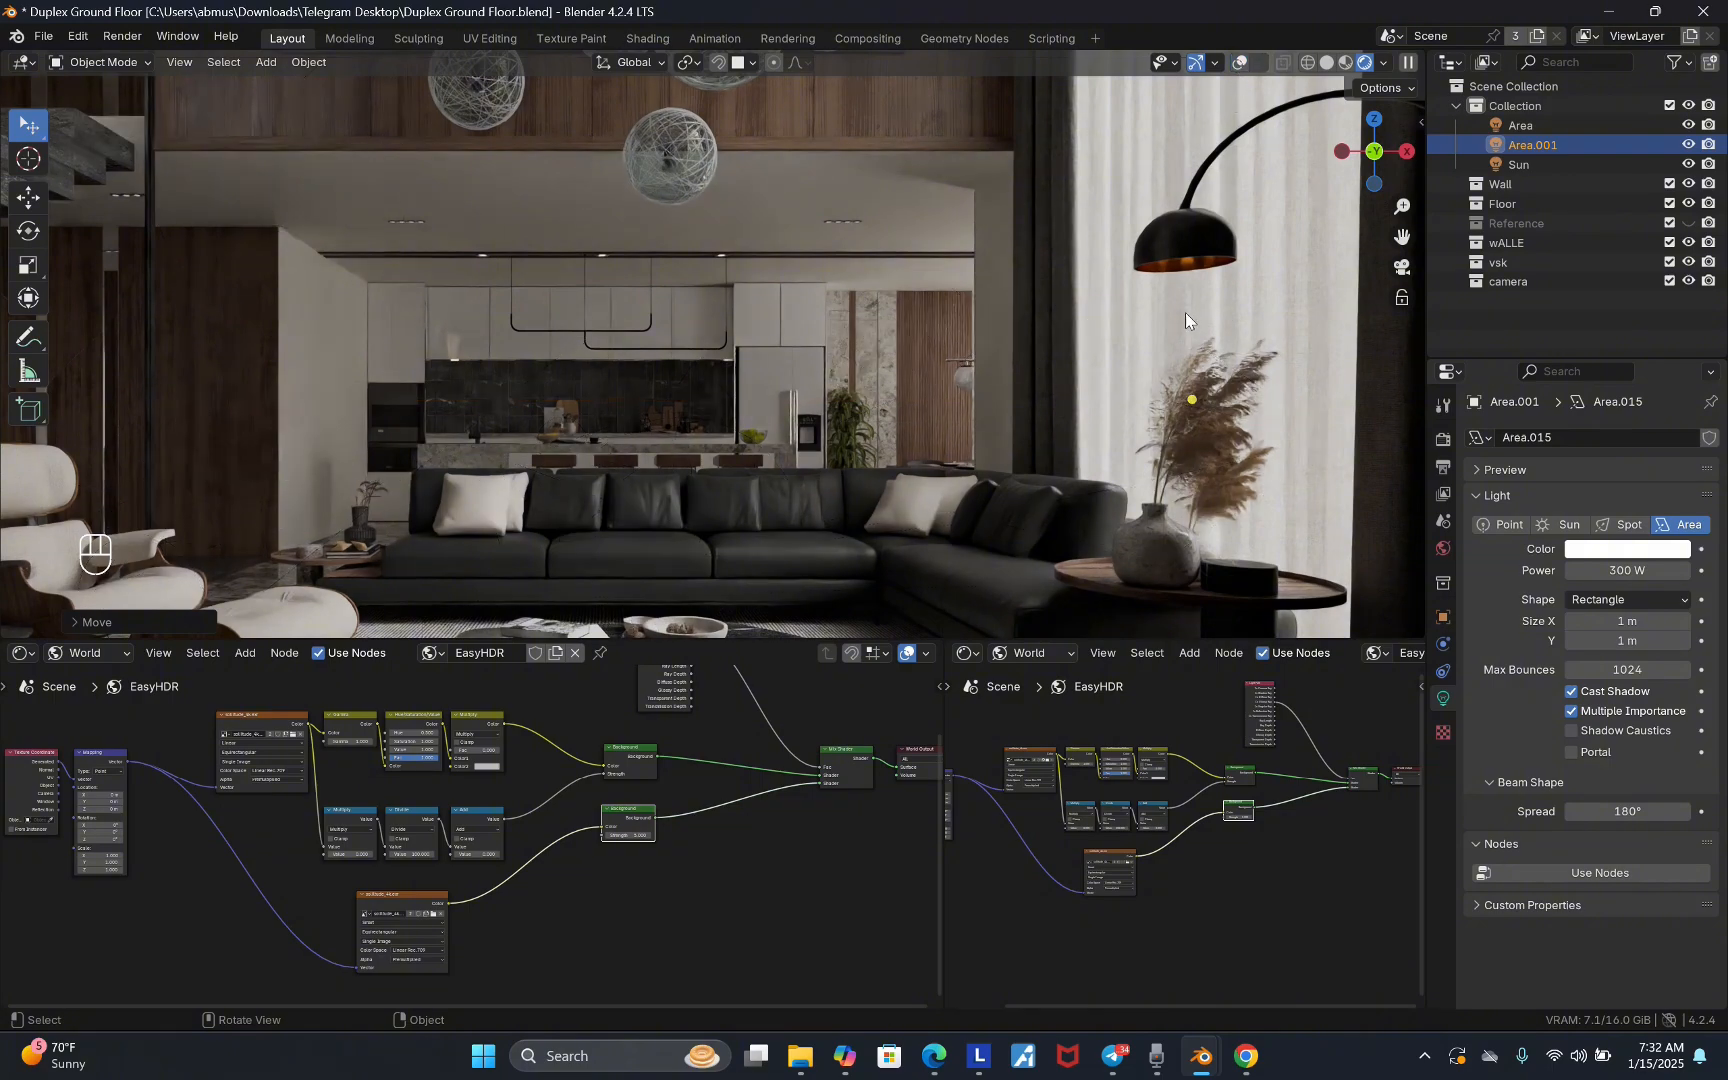
{"action": "scroll", "coordinate": [1000, 250], "scroll_direction": "down", "scroll_amount": 5}
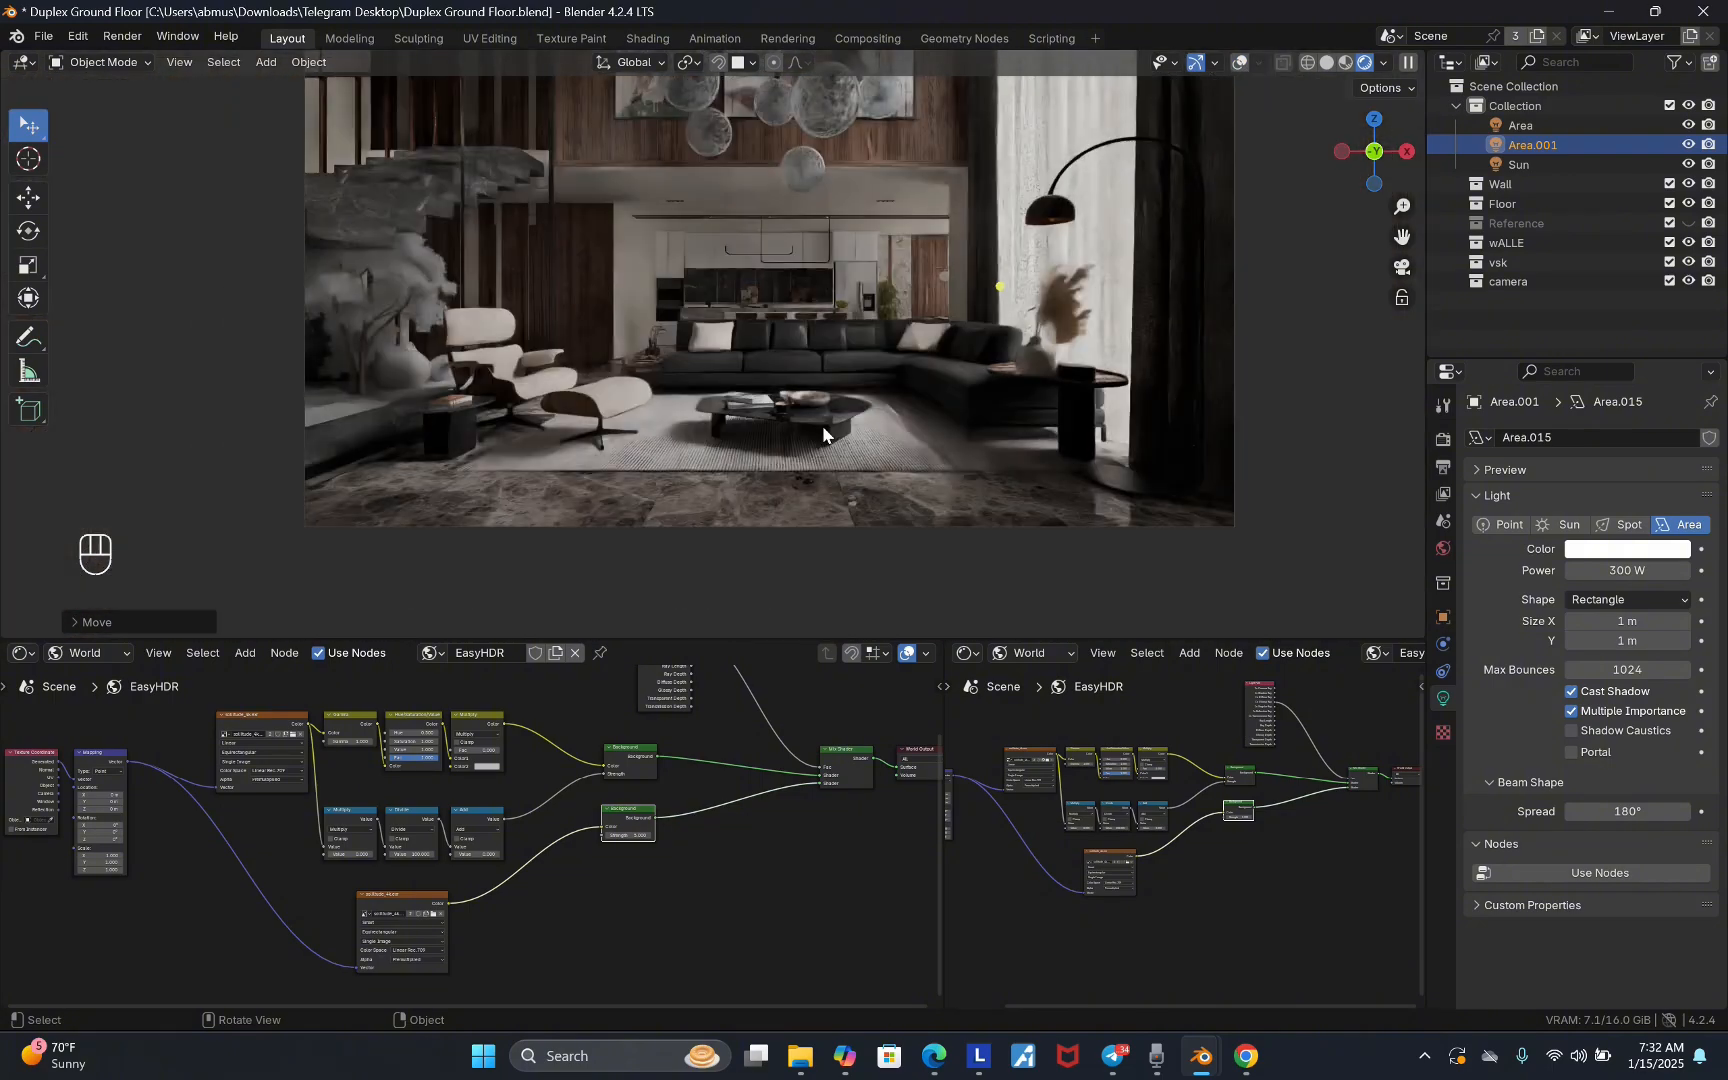
{"action": "scroll", "coordinate": [767, 524], "scroll_direction": "down", "scroll_amount": 3}
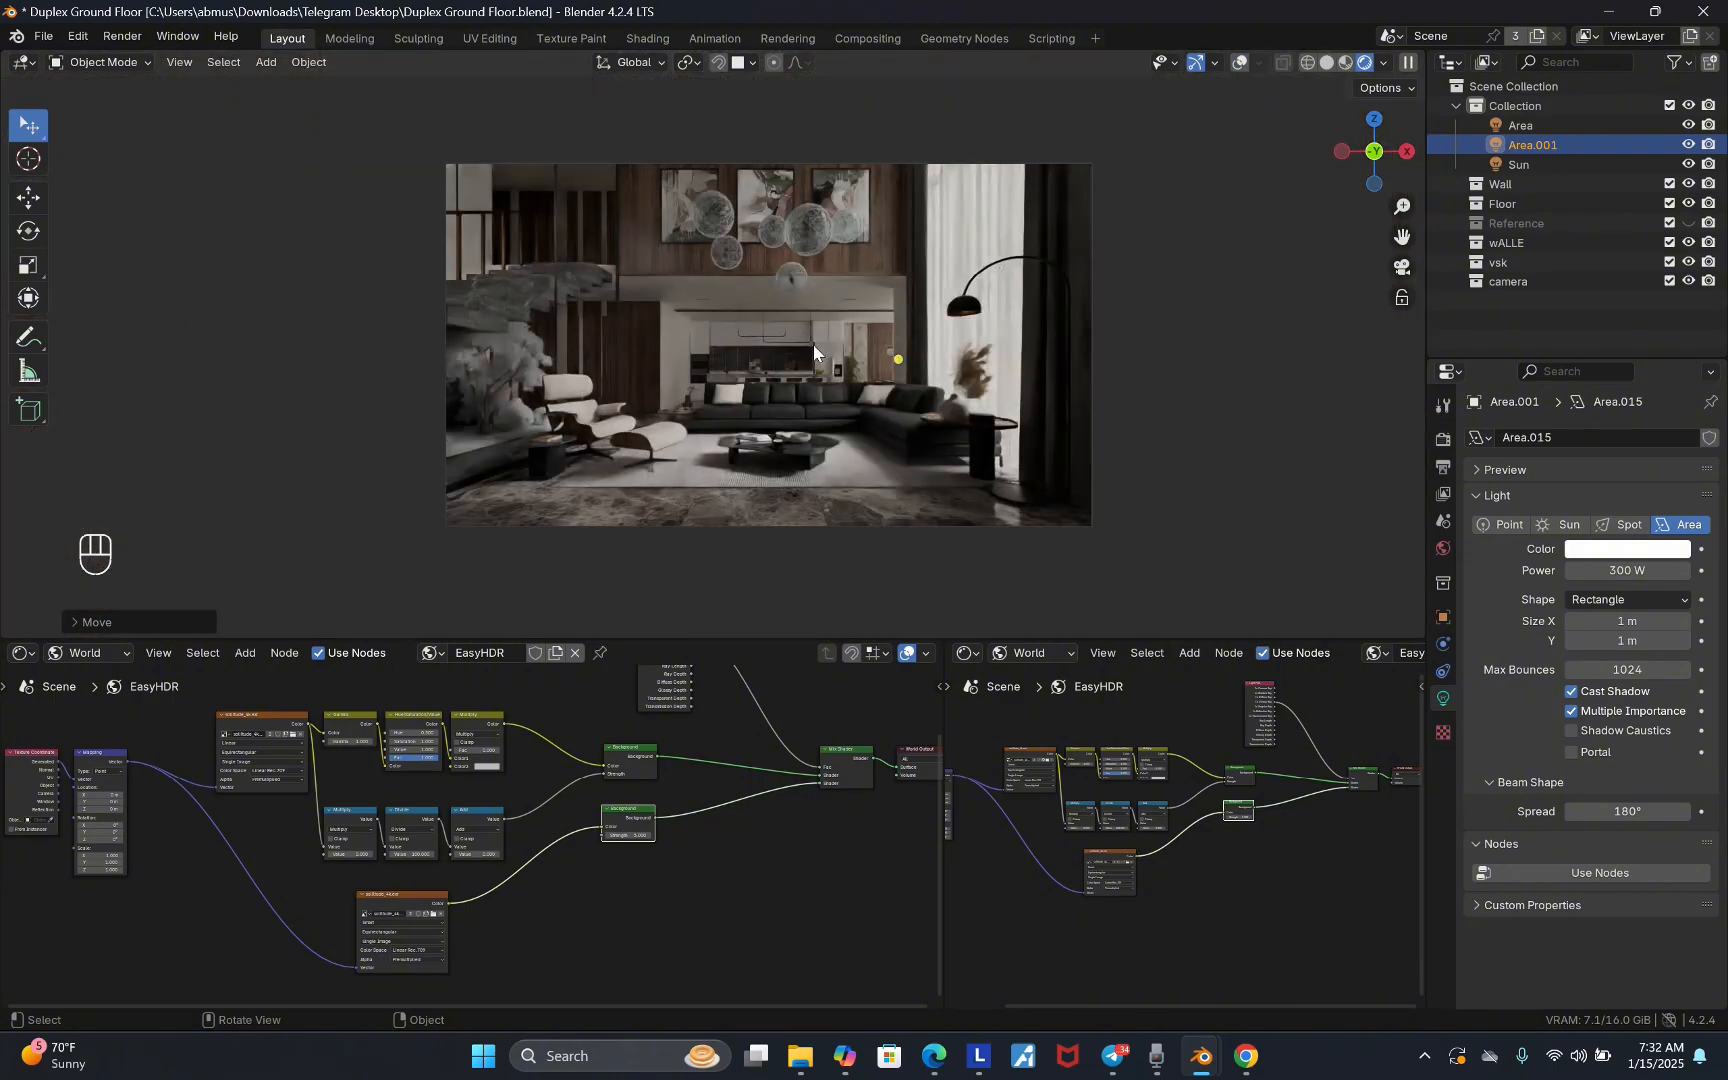
{"action": "scroll", "coordinate": [813, 344], "scroll_direction": "up", "scroll_amount": 2}
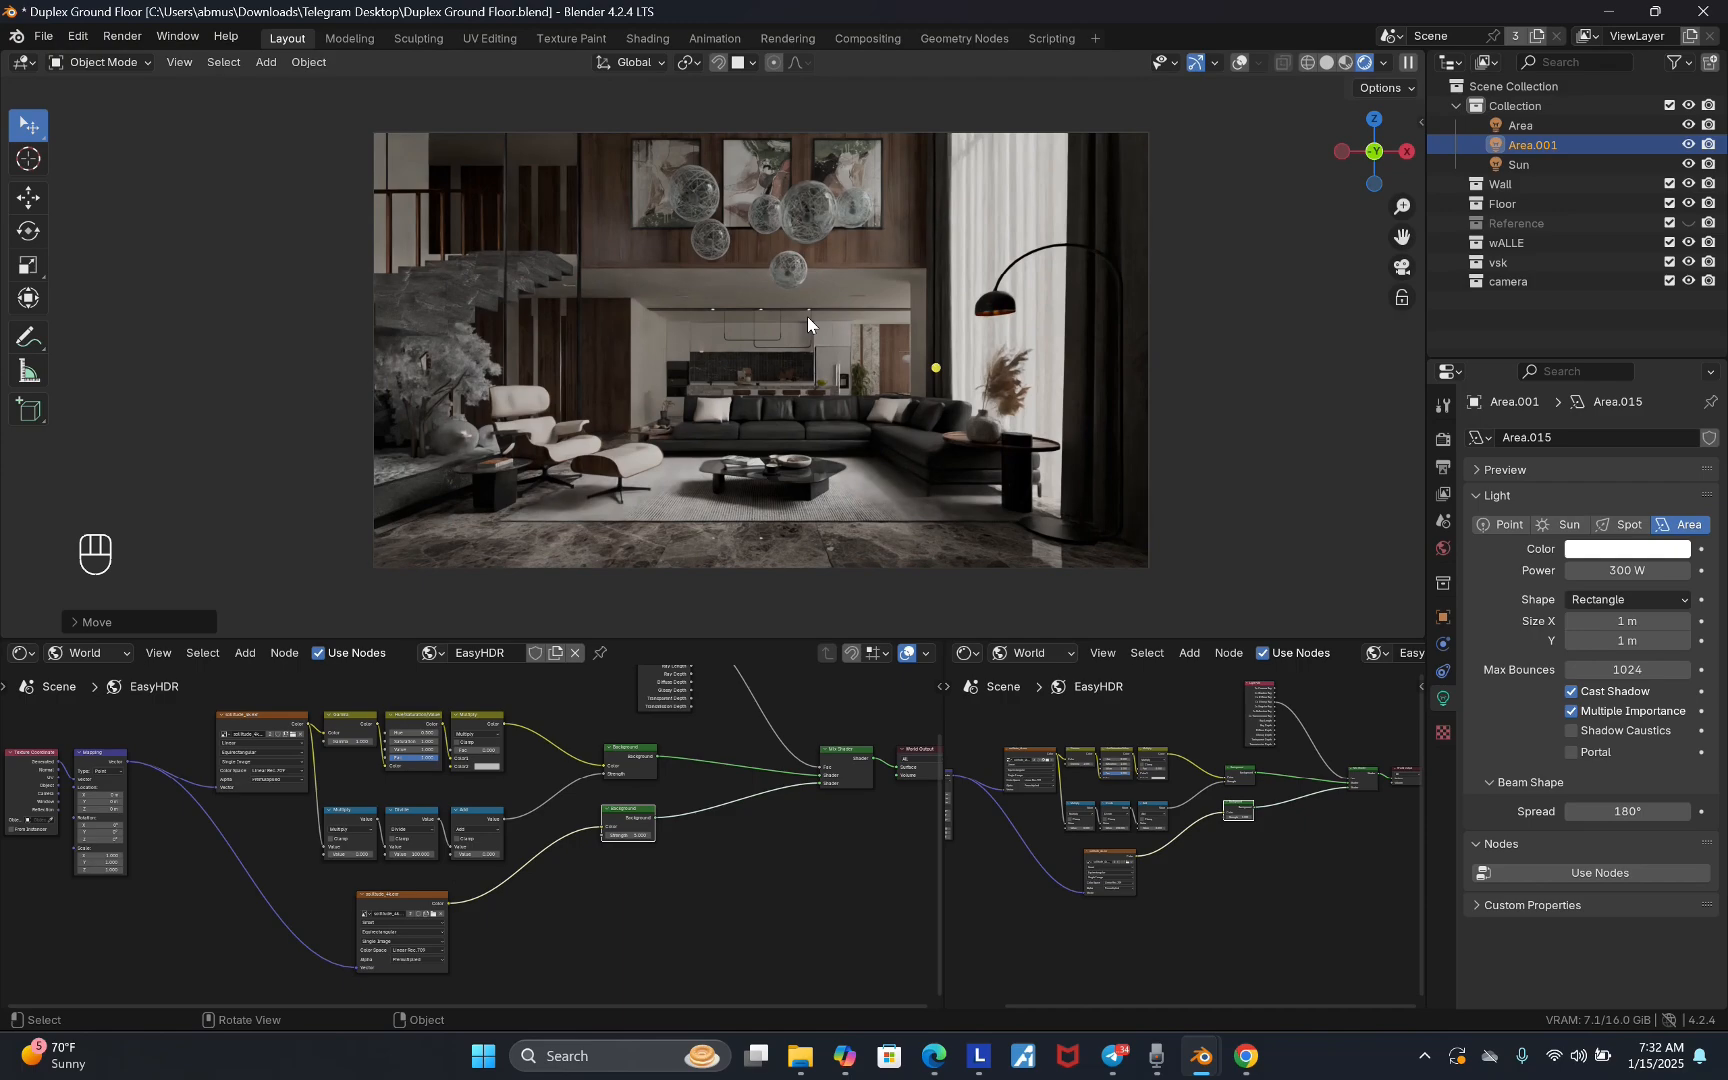
{"action": "scroll", "coordinate": [818, 379], "scroll_direction": "up", "scroll_amount": 1}
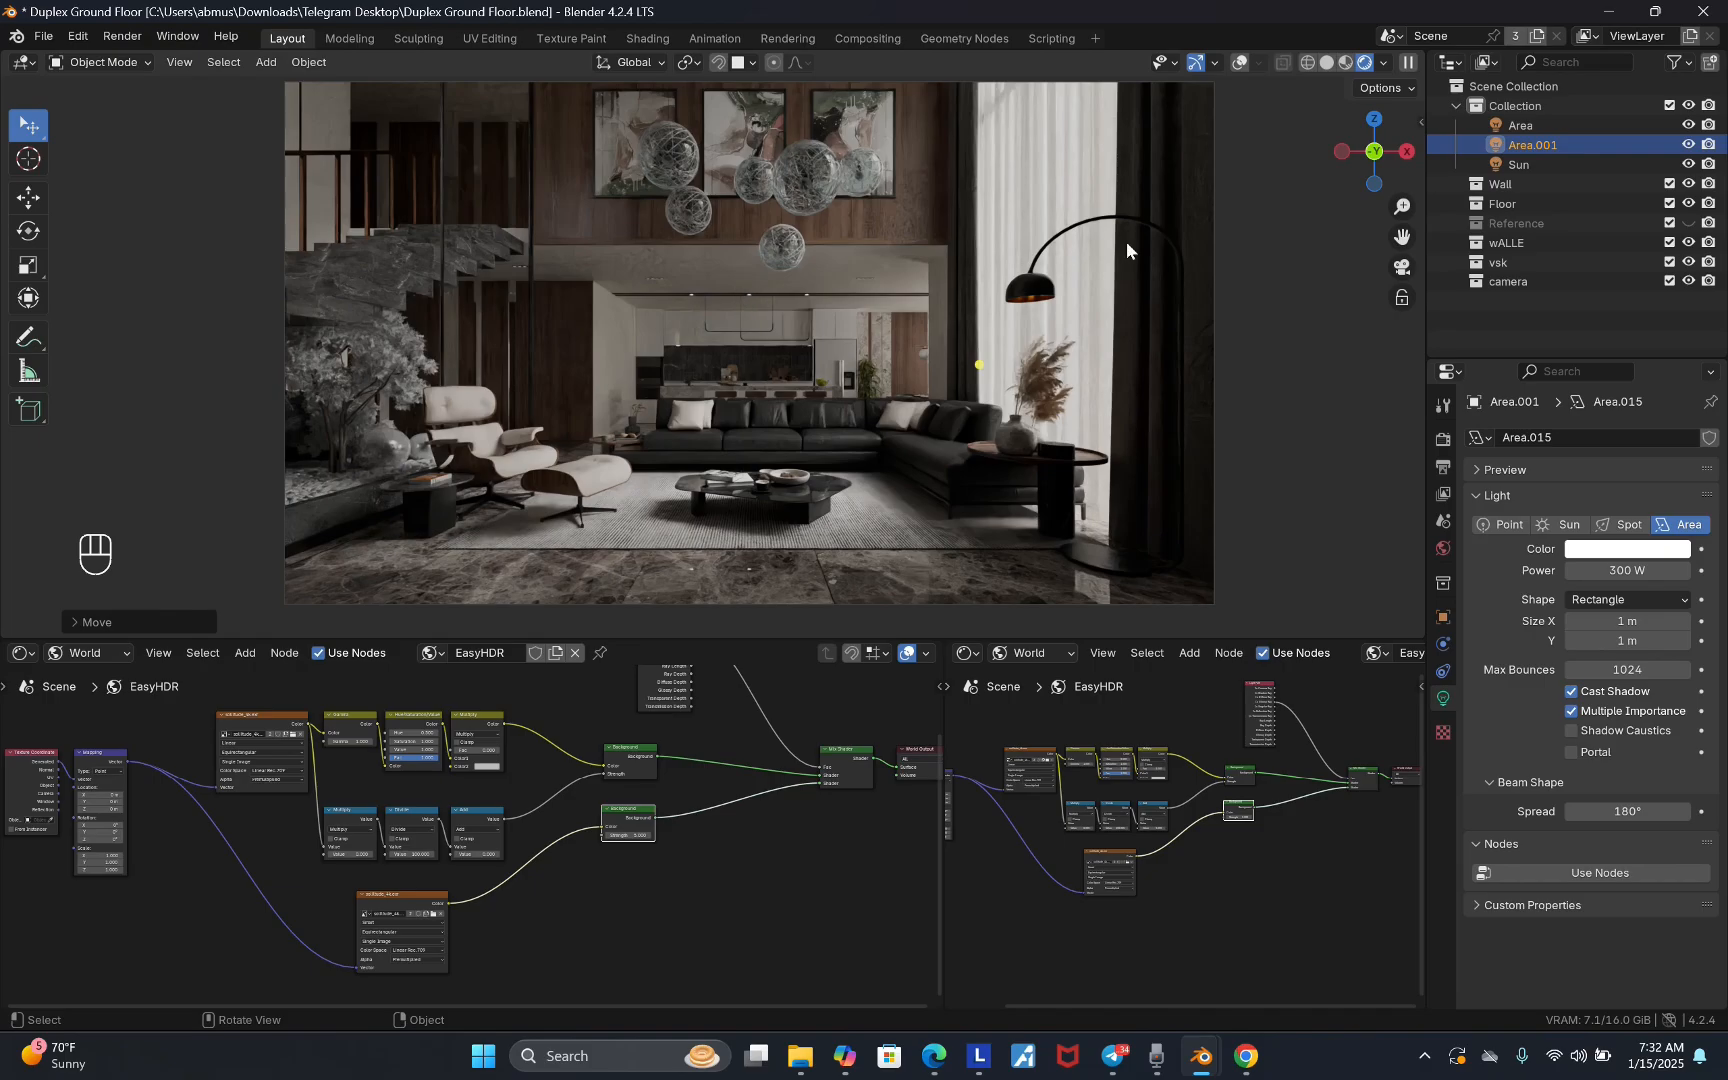
- Switch to solid shading and examine the ceiling fixtures above the corridor and kitchen
{"action": "left_click", "coordinate": [1326, 63]}
{"action": "middle_click_drag", "start_coordinate": [778, 432], "coordinate": [782, 428]}
{"action": "scroll", "coordinate": [782, 428], "scroll_direction": "up", "scroll_amount": 4}
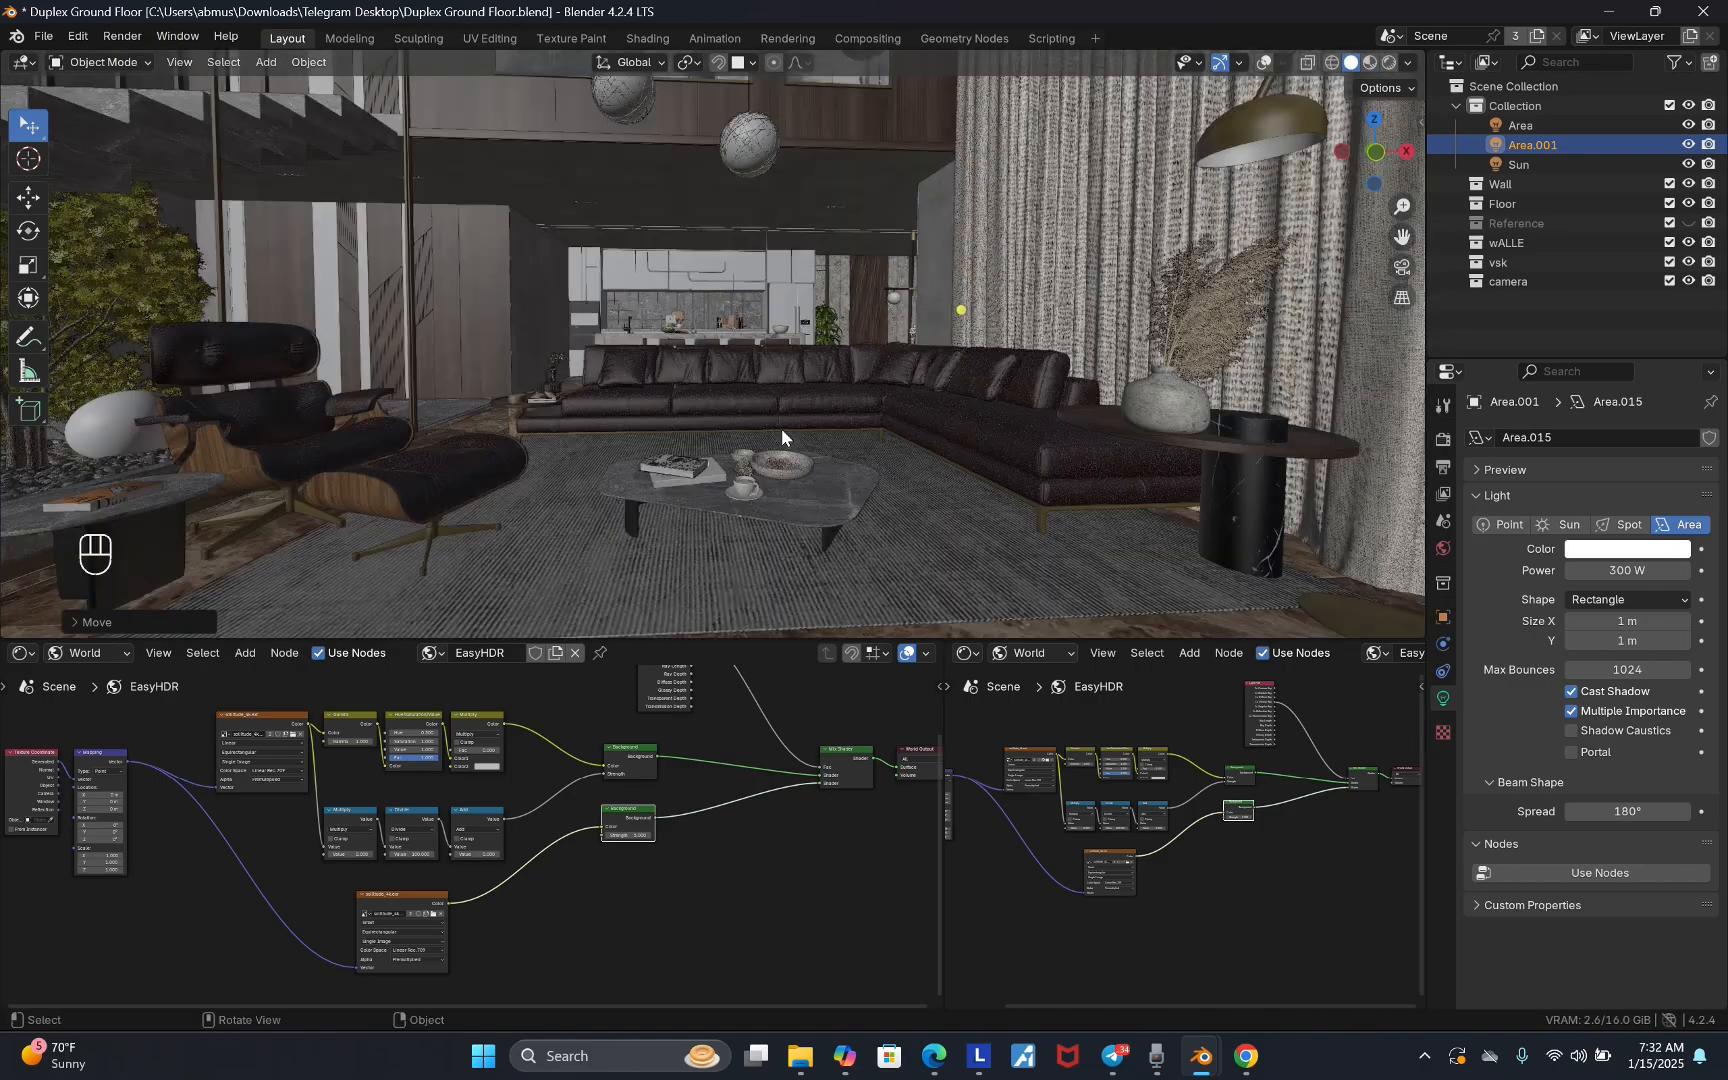
{"action": "key", "text": "v"}
{"action": "key", "text": "w"}
{"action": "key", "text": "q"}
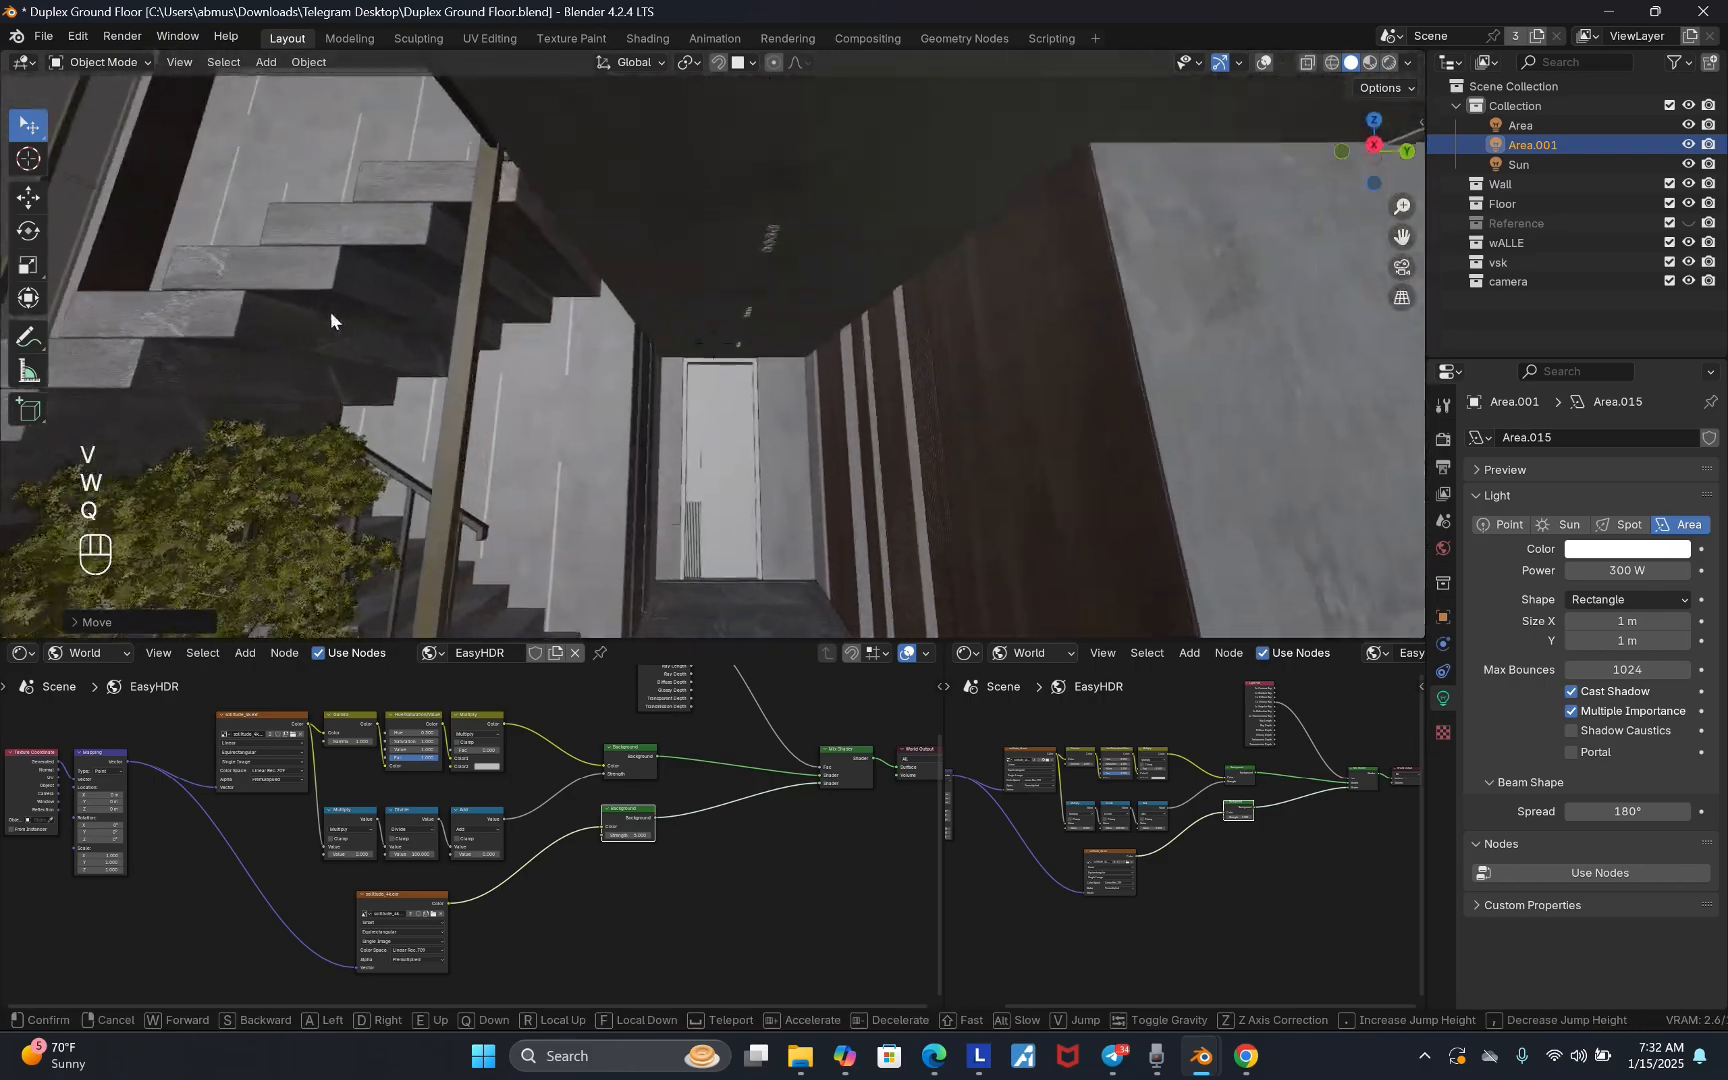
{"action": "key", "text": "w"}
{"action": "left_click", "coordinate": [737, 291]}
{"action": "key", "text": "v"}
{"action": "key", "text": "d"}
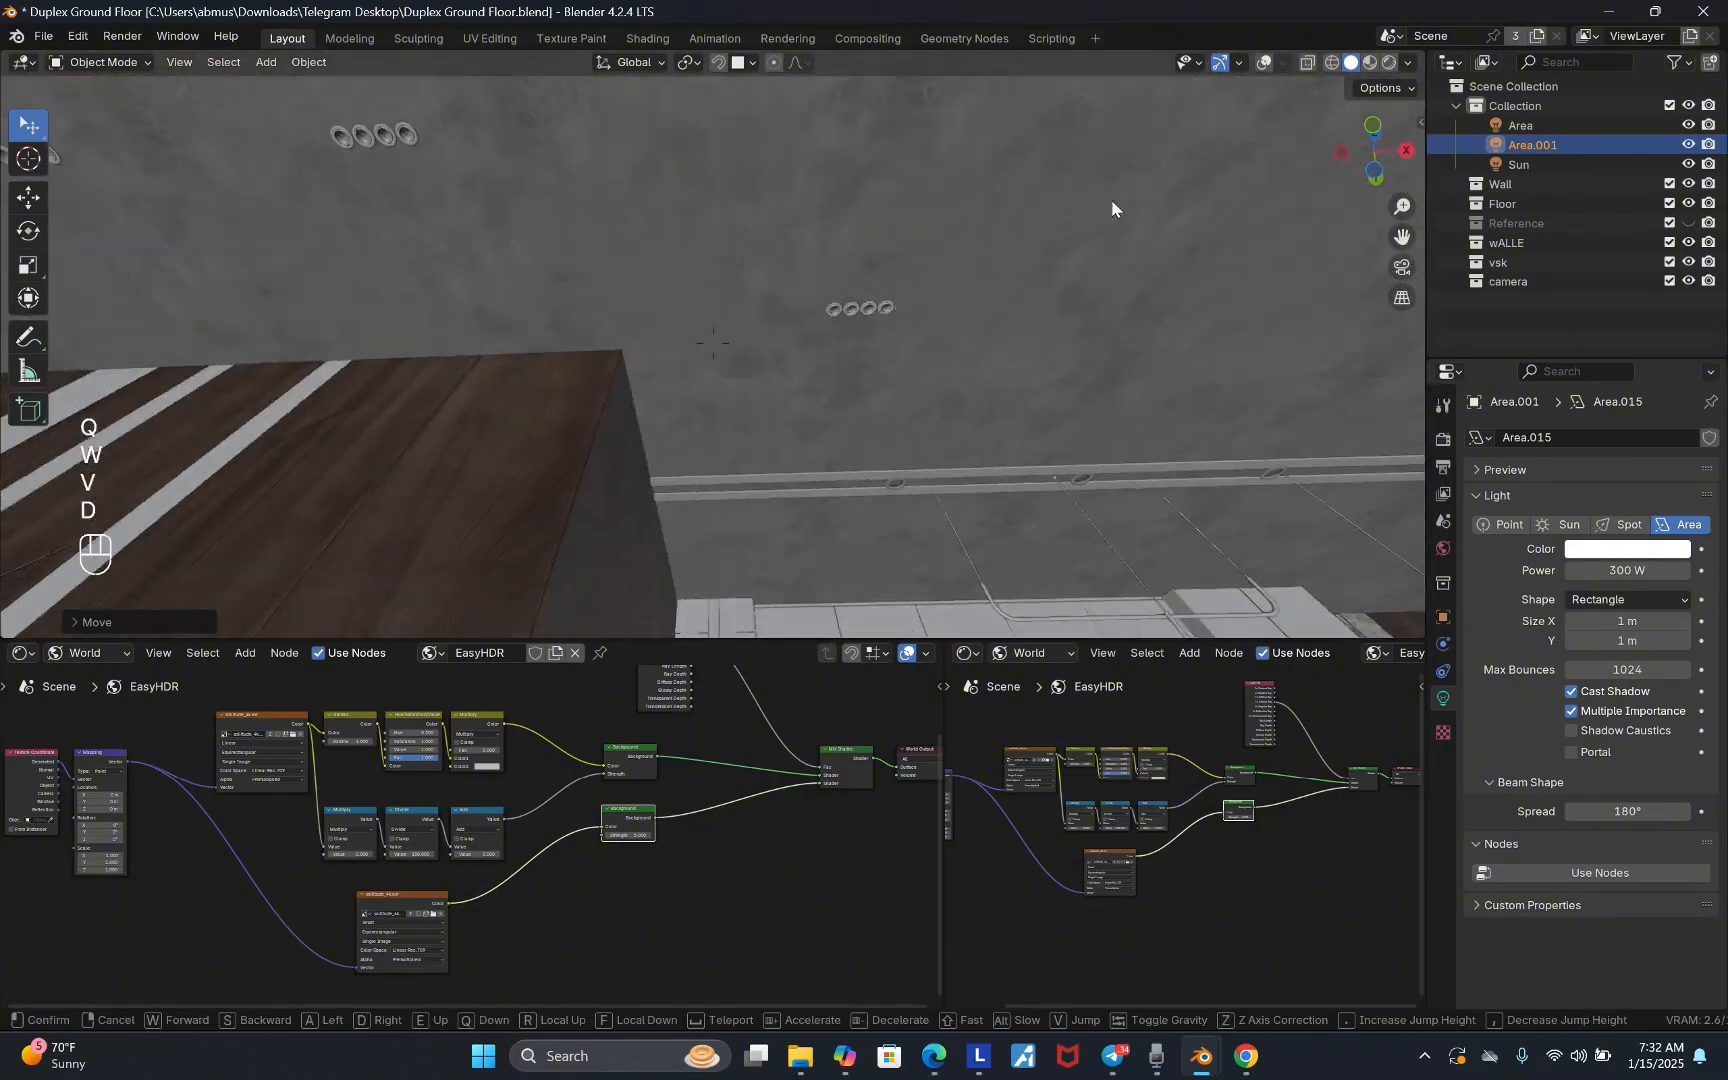
{"action": "key", "text": "q"}
{"action": "key", "text": "d"}
{"action": "key", "text": "w"}
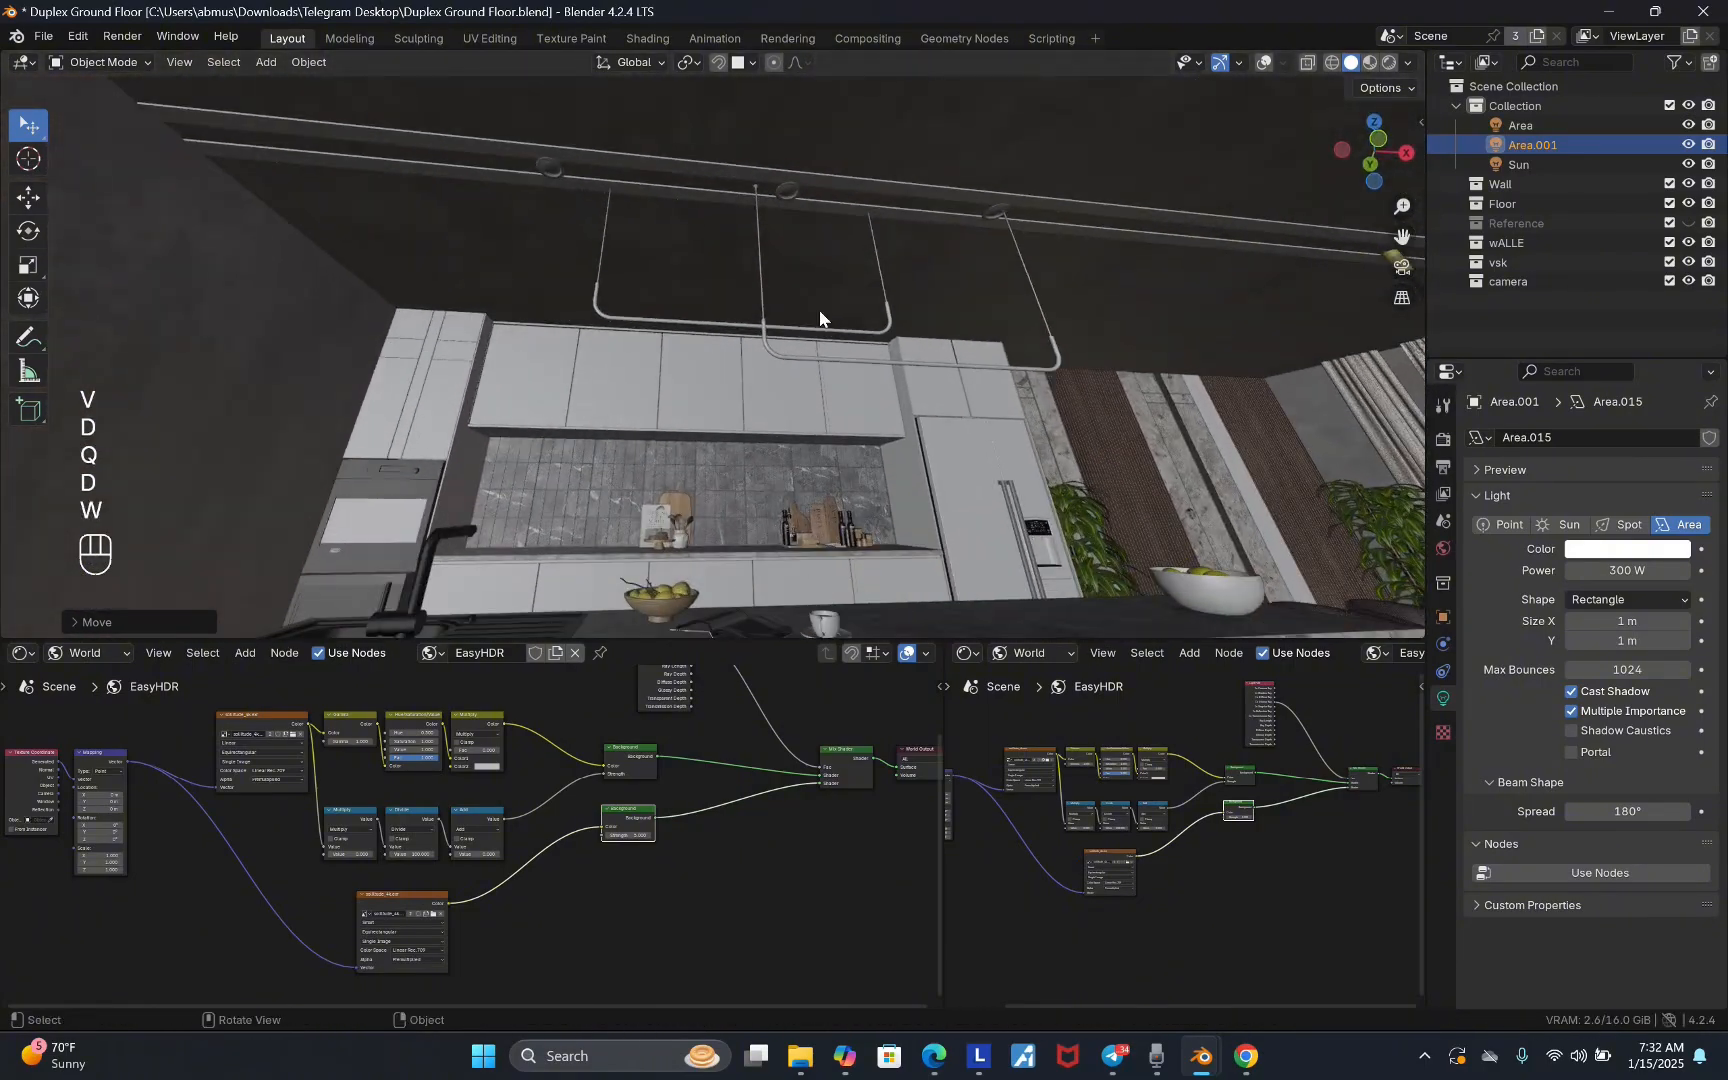
- Place the 3D cursor on the ceiling beside the row of four recessed downlights near the door and show the viewport overlays
{"action": "key", "text": "v"}
{"action": "key", "text": "w"}
{"action": "key", "text": "d"}
{"action": "key", "text": "d"}
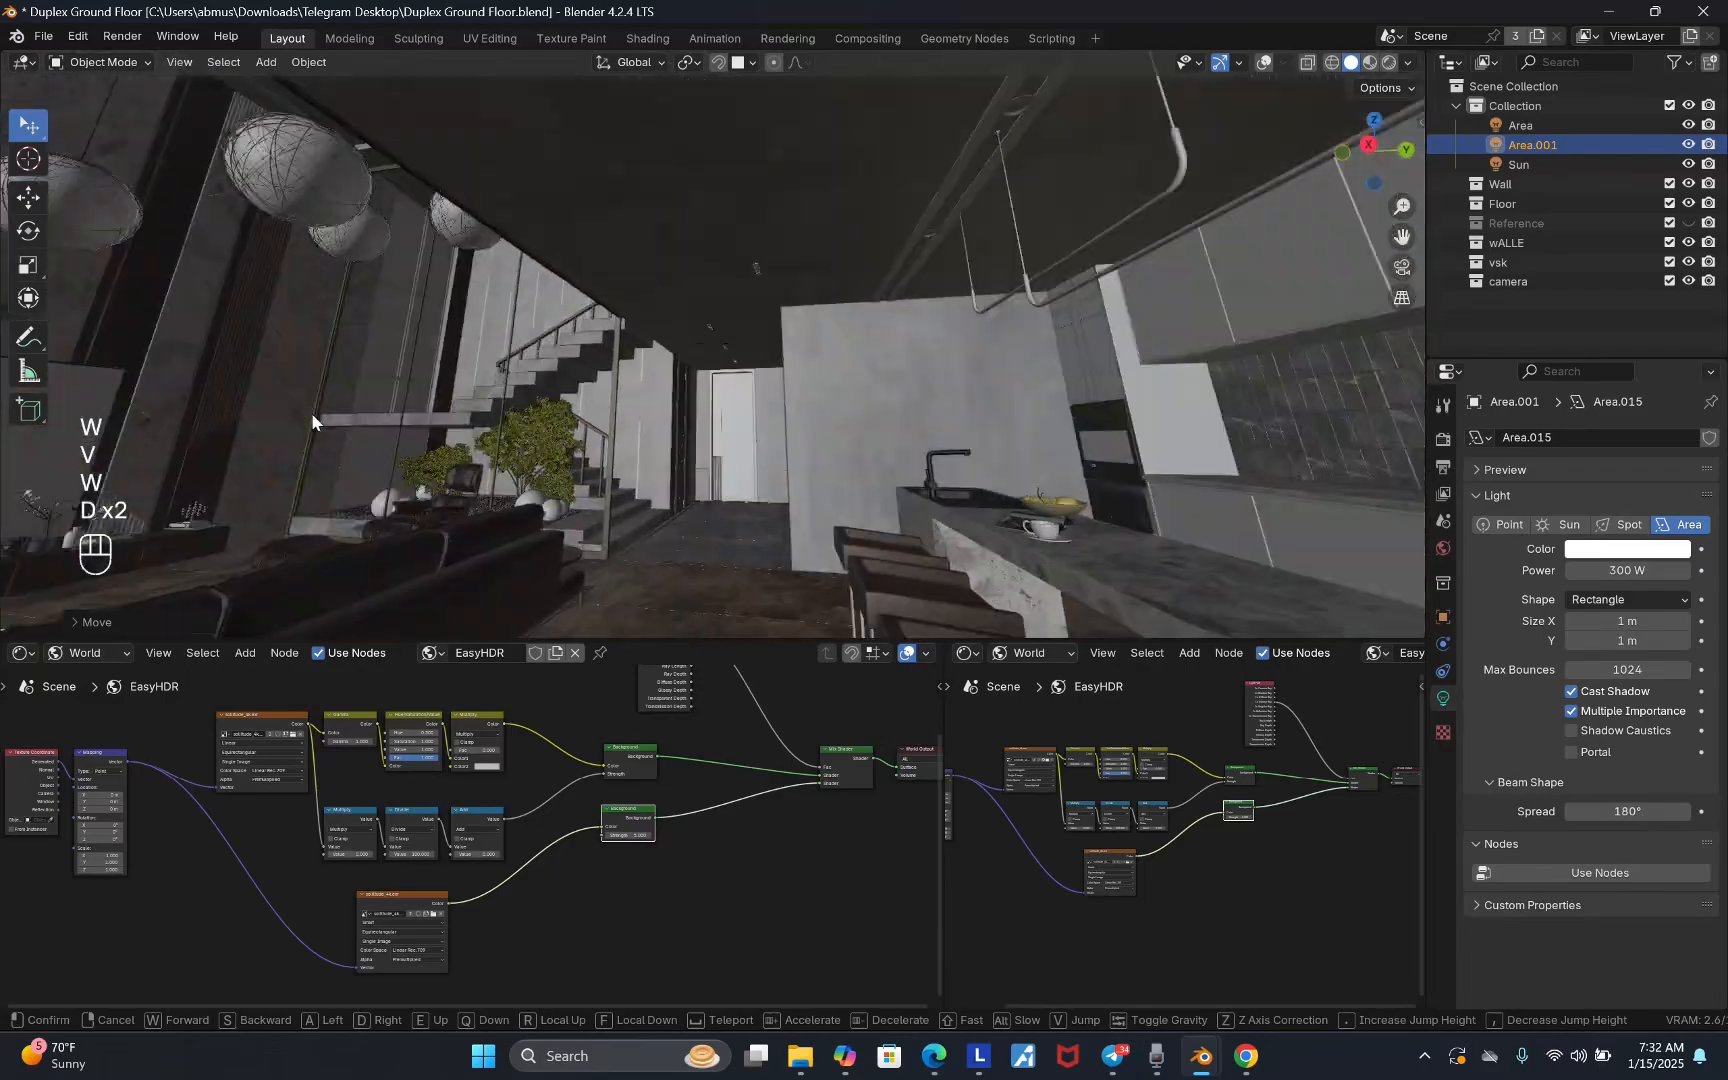
{"action": "key", "text": "w"}
{"action": "key", "text": "a"}
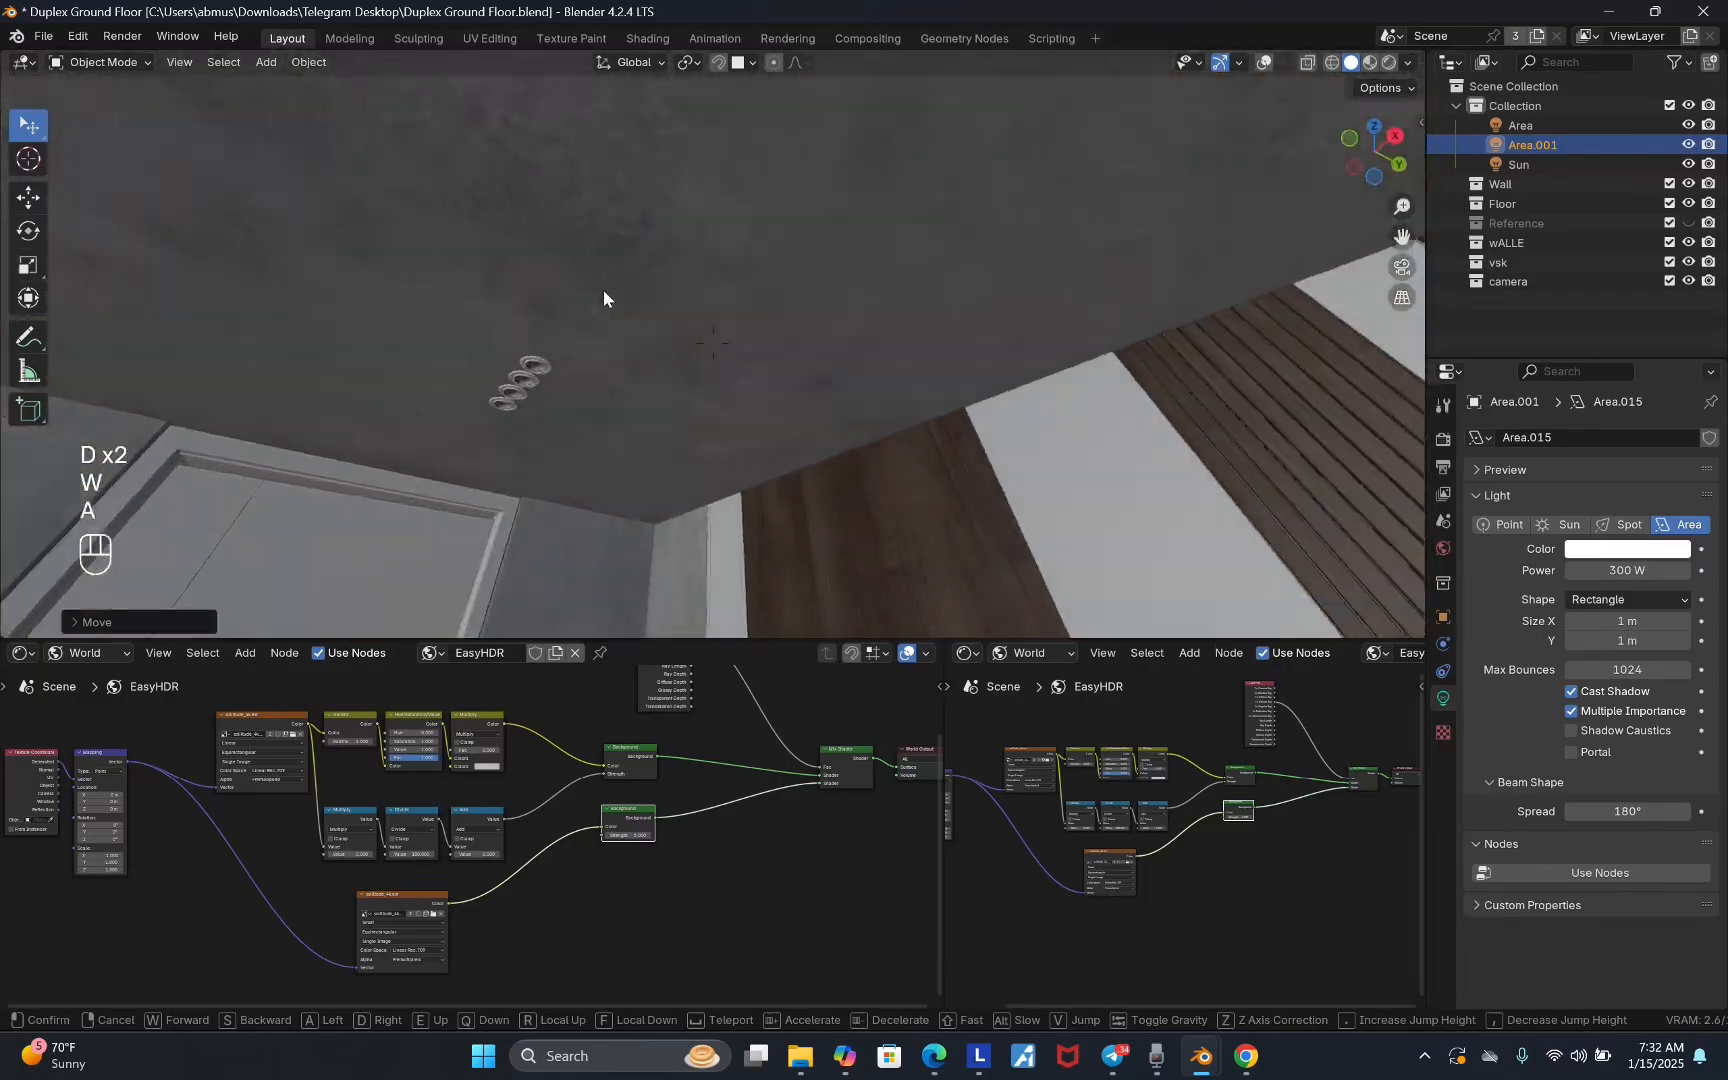
{"action": "key", "text": "q"}
{"action": "key", "text": "a"}
{"action": "left_click", "coordinate": [653, 377]}
{"action": "key", "text": "shift"}
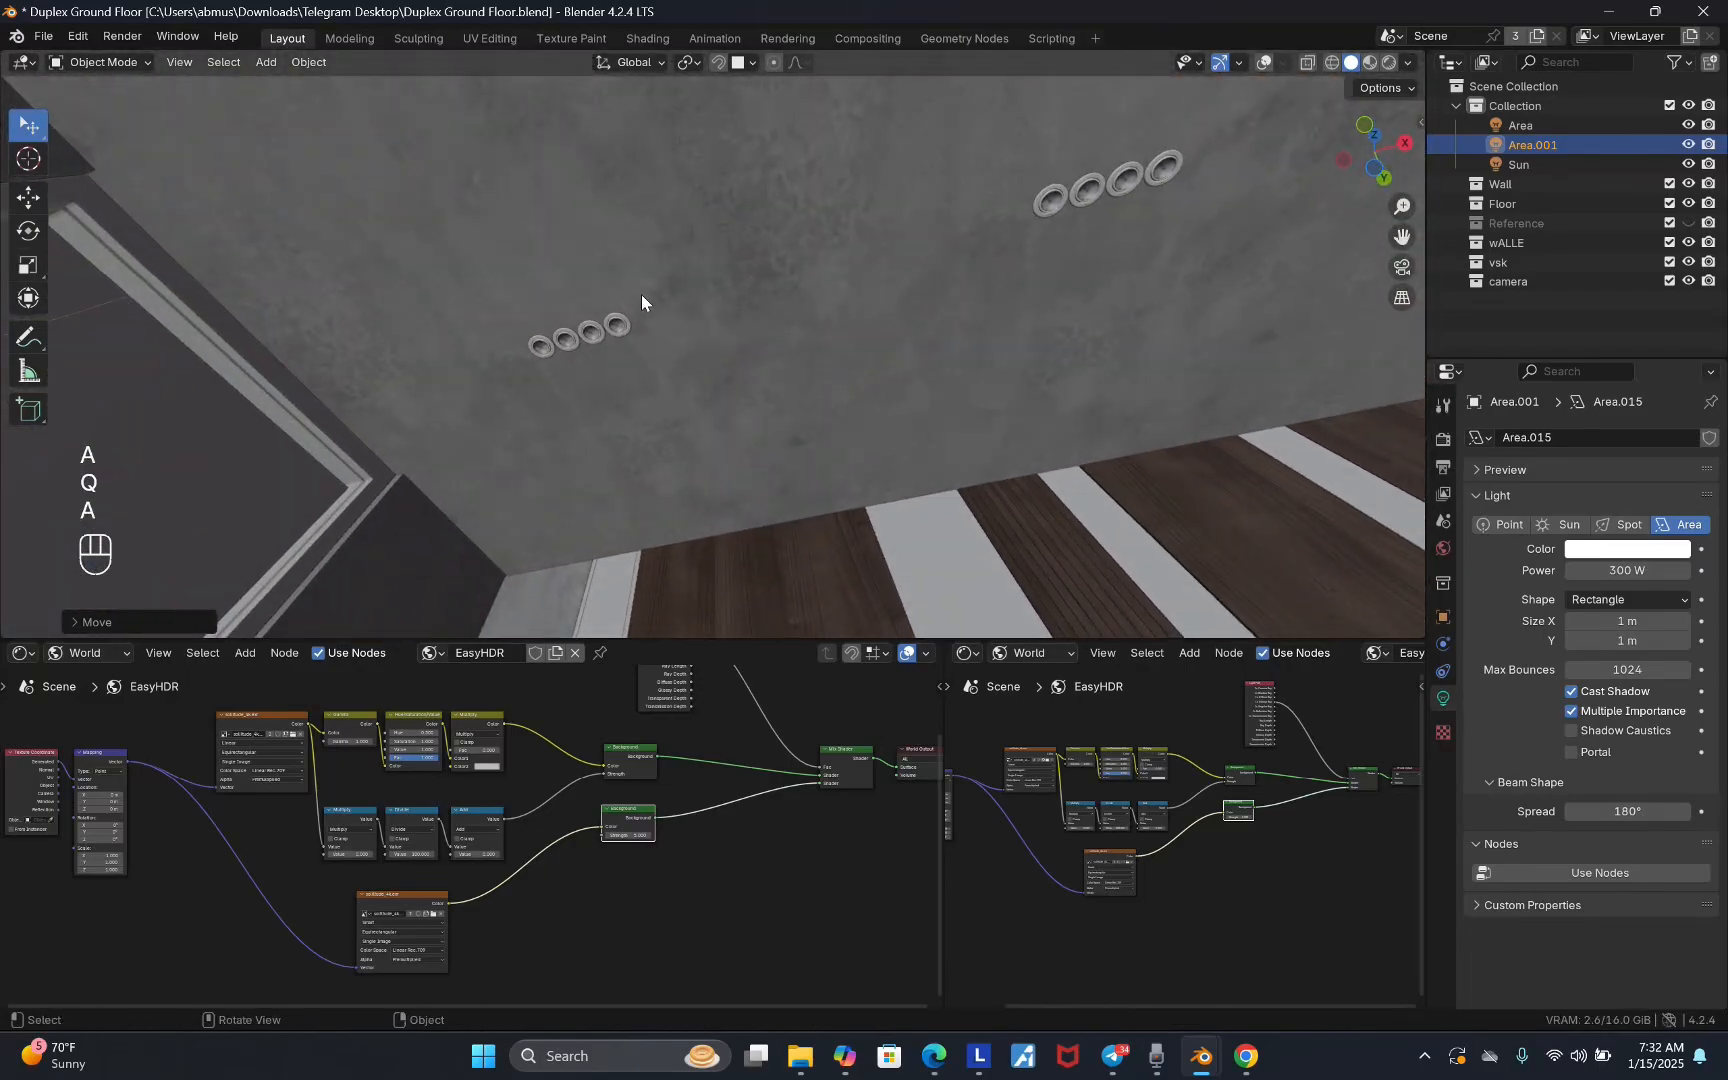
{"action": "left_click", "coordinate": [1266, 63]}
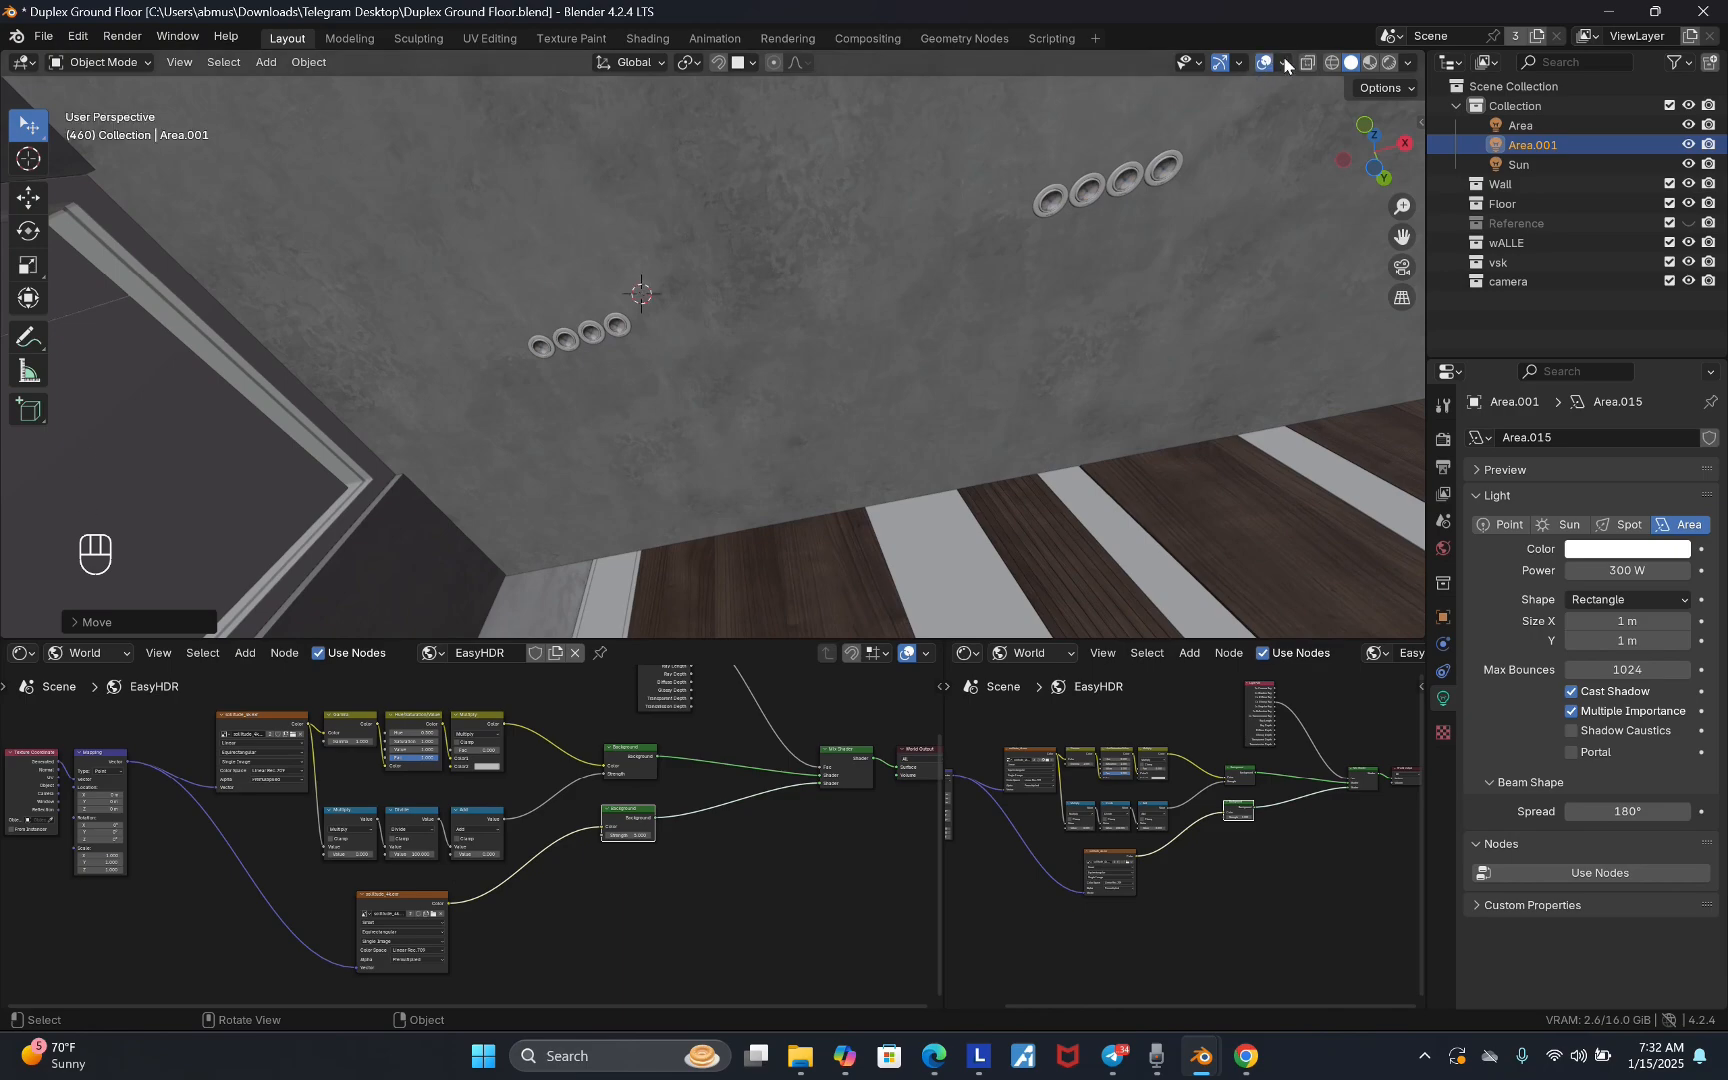
- Add an area light at the 3D cursor and nudge it slightly along Z off the ceiling
{"action": "key", "text": "q"}
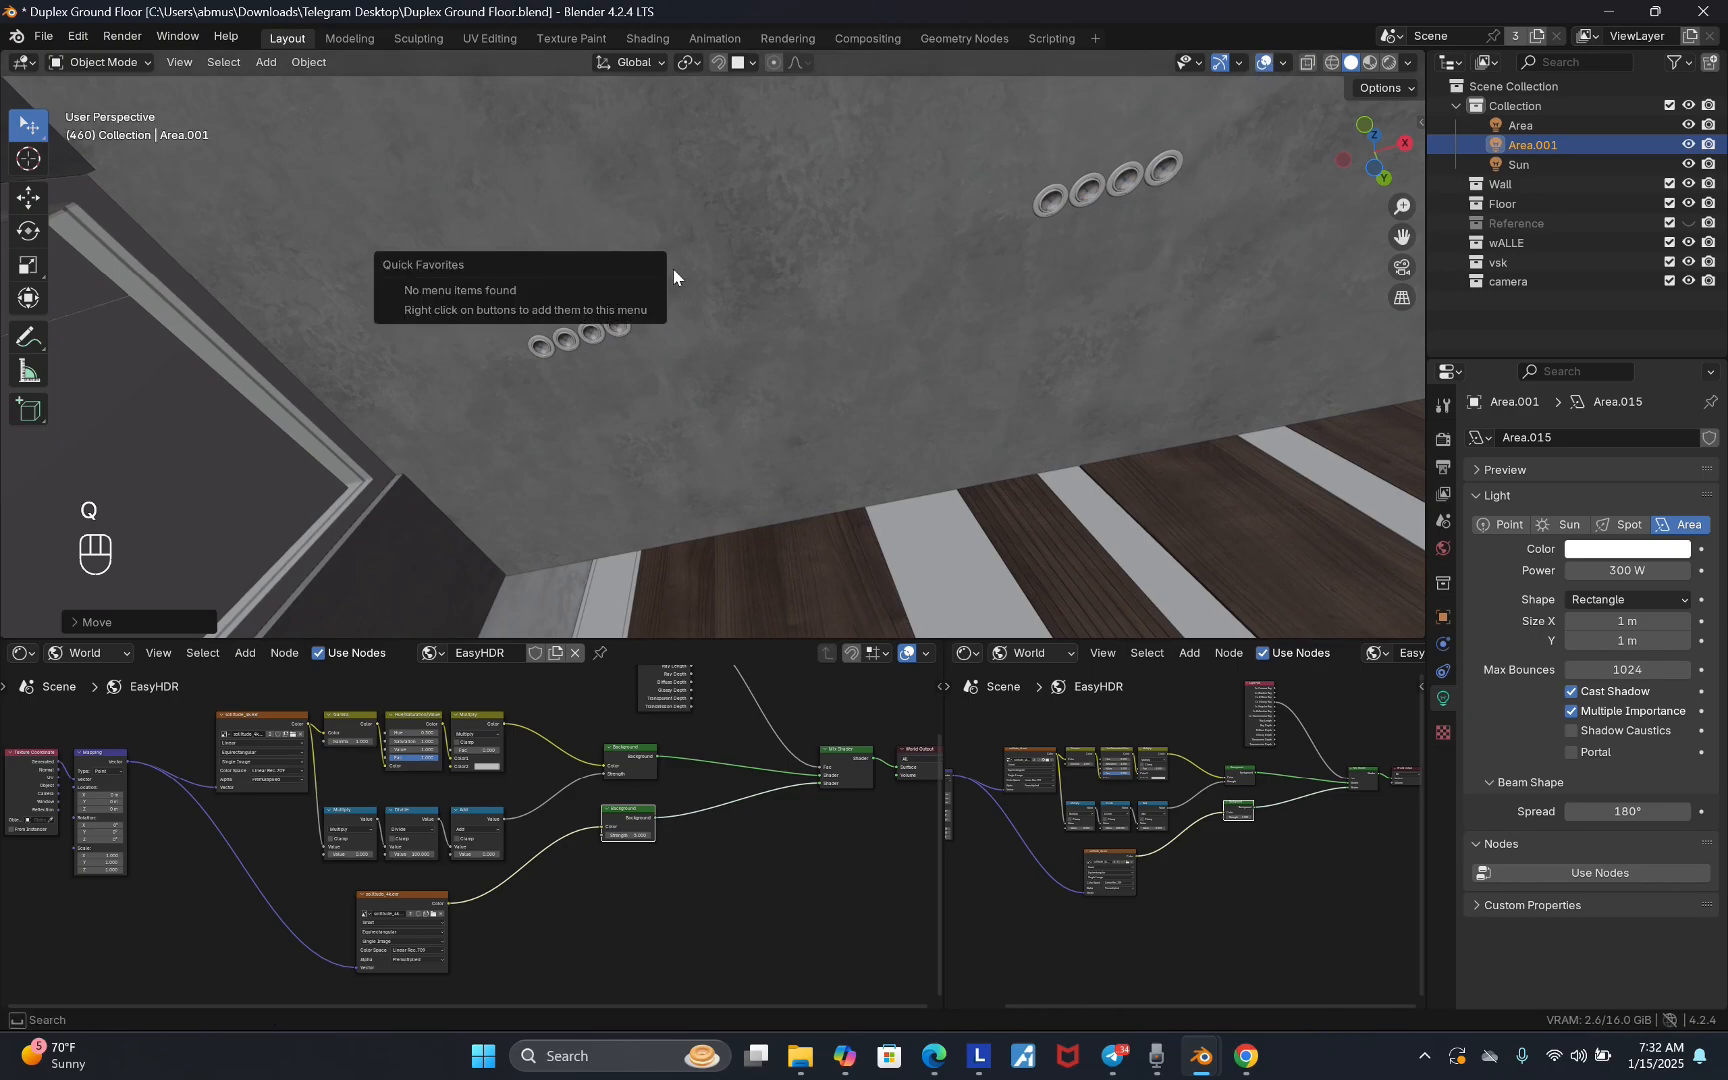
{"action": "key", "text": "shift+a"}
{"action": "mouse_move", "coordinate": [621, 288]}
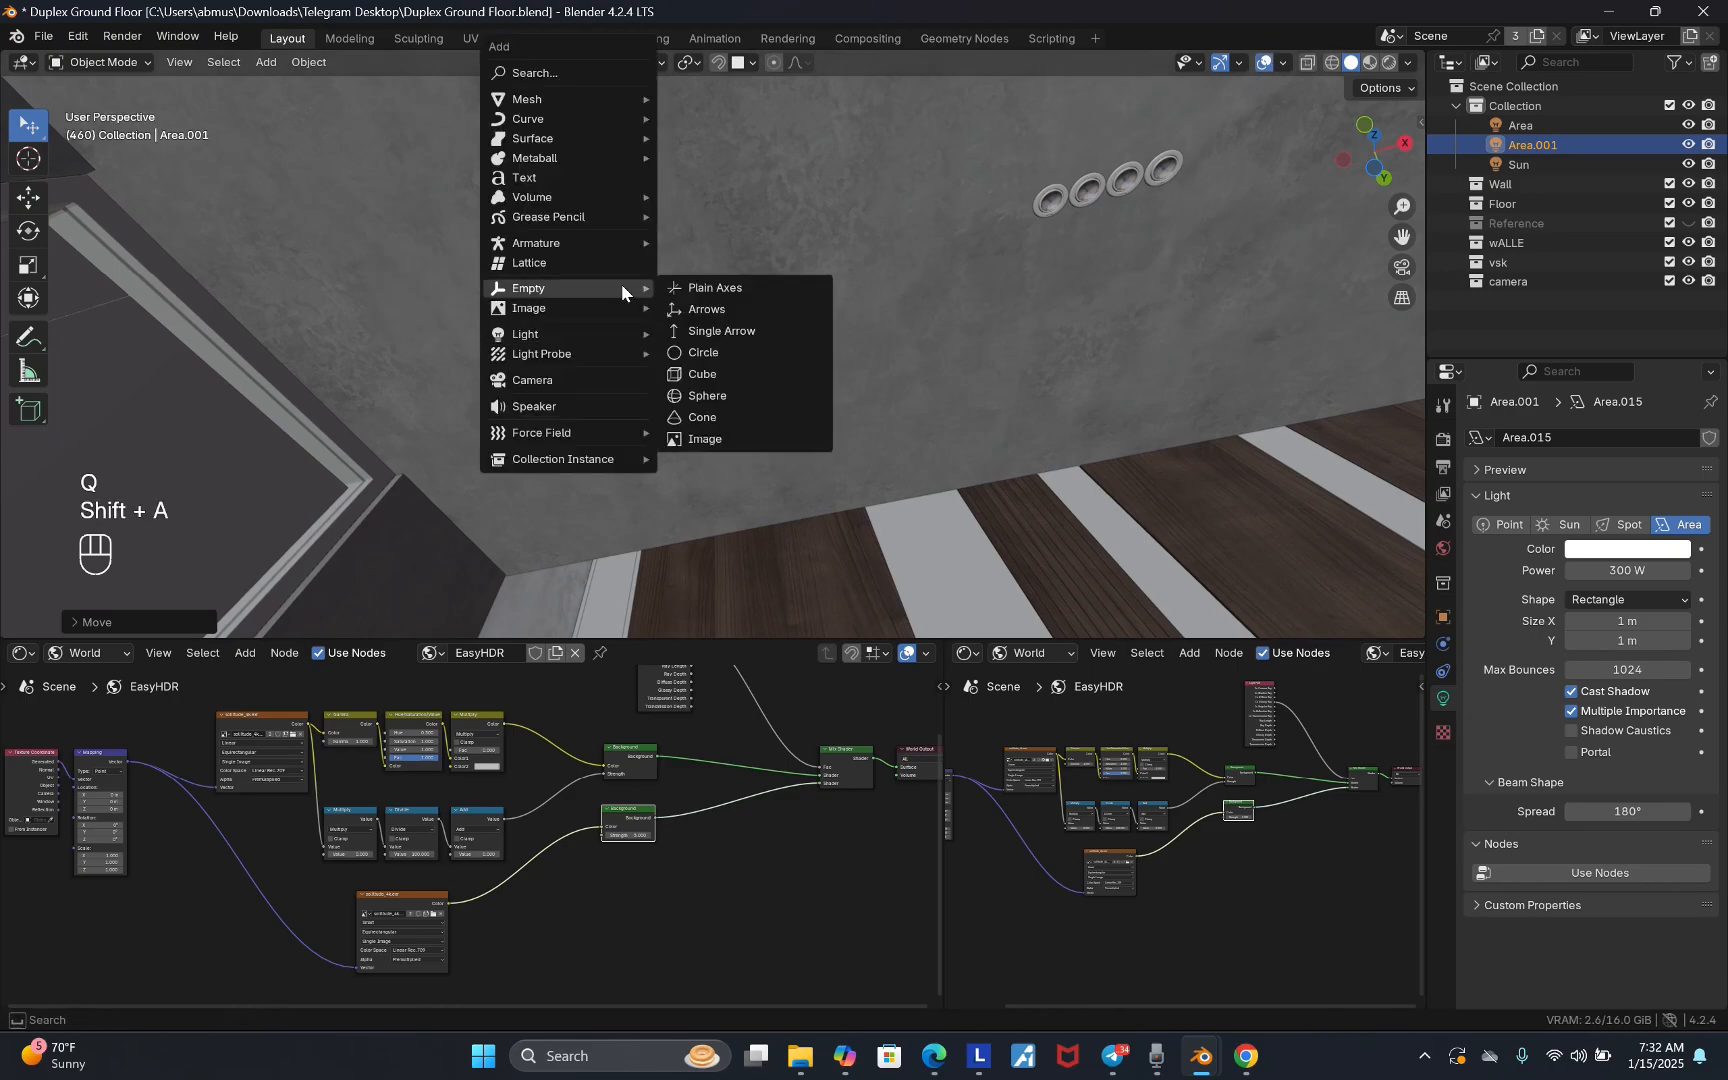
{"action": "mouse_move", "coordinate": [566, 338]}
{"action": "left_click", "coordinate": [693, 405]}
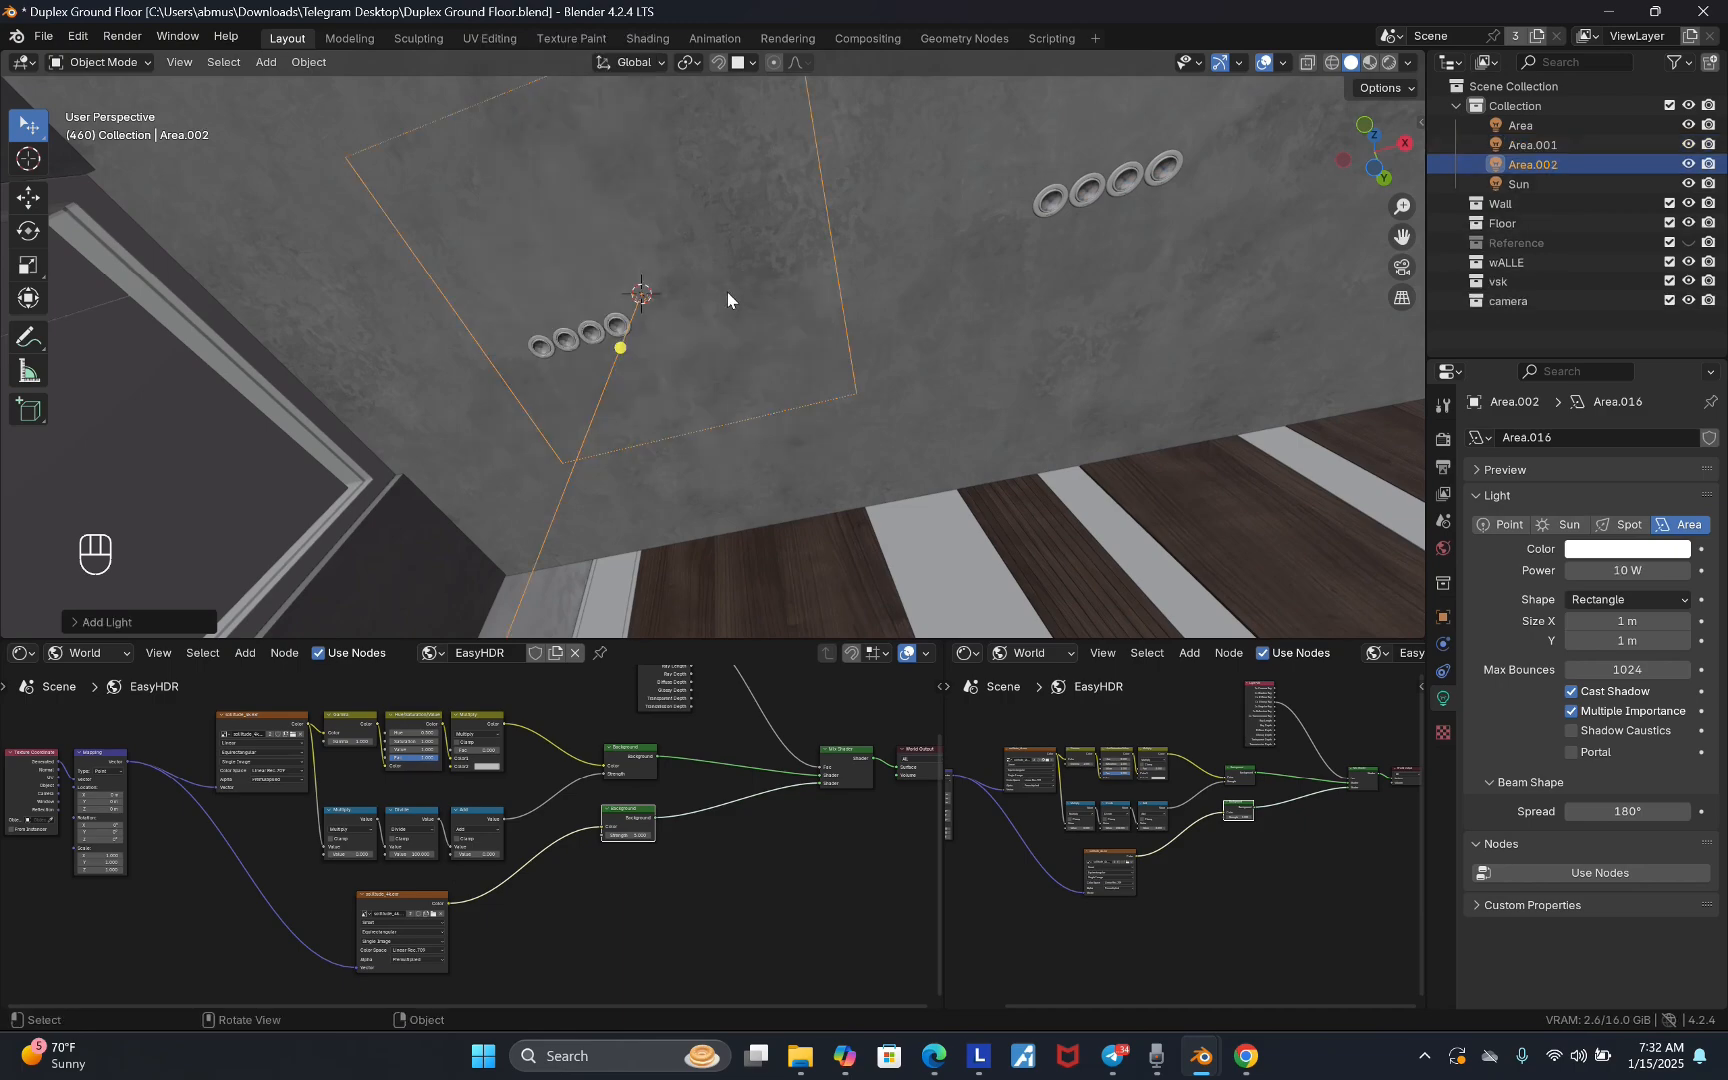
{"action": "key", "text": "g"}
{"action": "key", "text": "z"}
{"action": "left_click", "coordinate": [1376, 492], "text": "shift"}
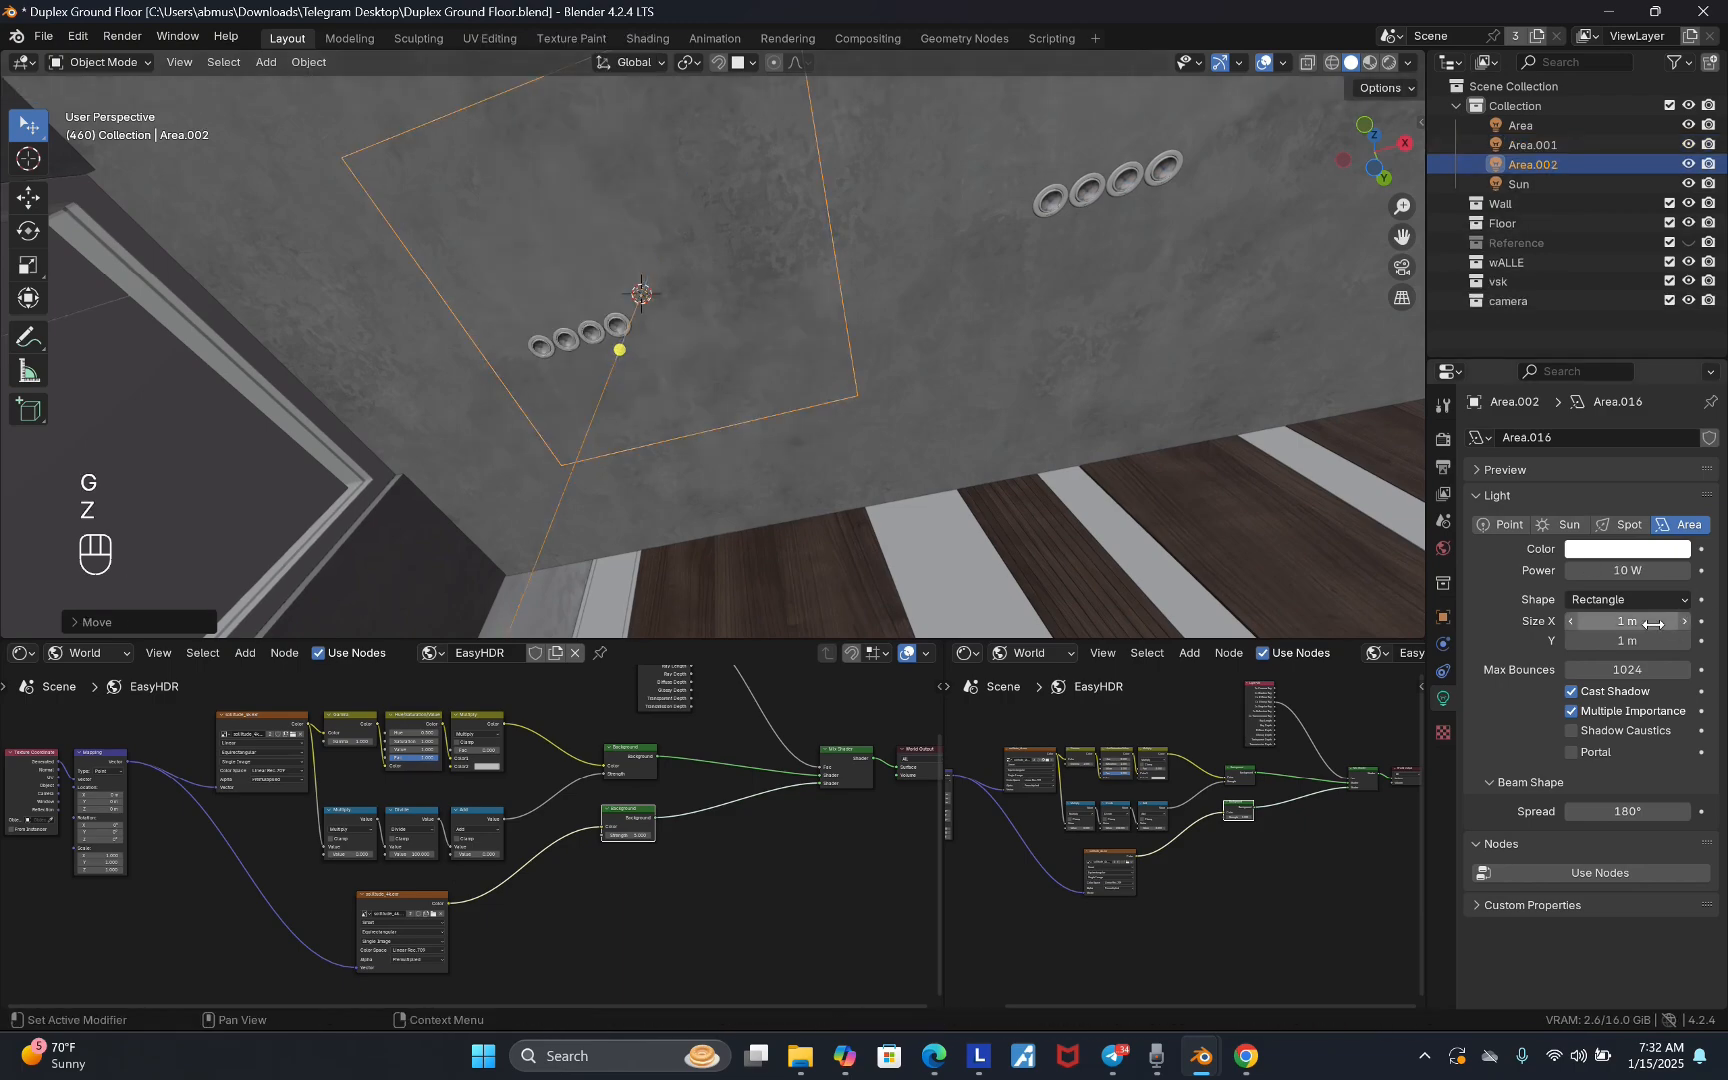
- Change the new area light's shape to Disk and reduce its size to 0.067 m
{"action": "left_click", "coordinate": [1628, 601]}
{"action": "left_click", "coordinate": [1604, 666]}
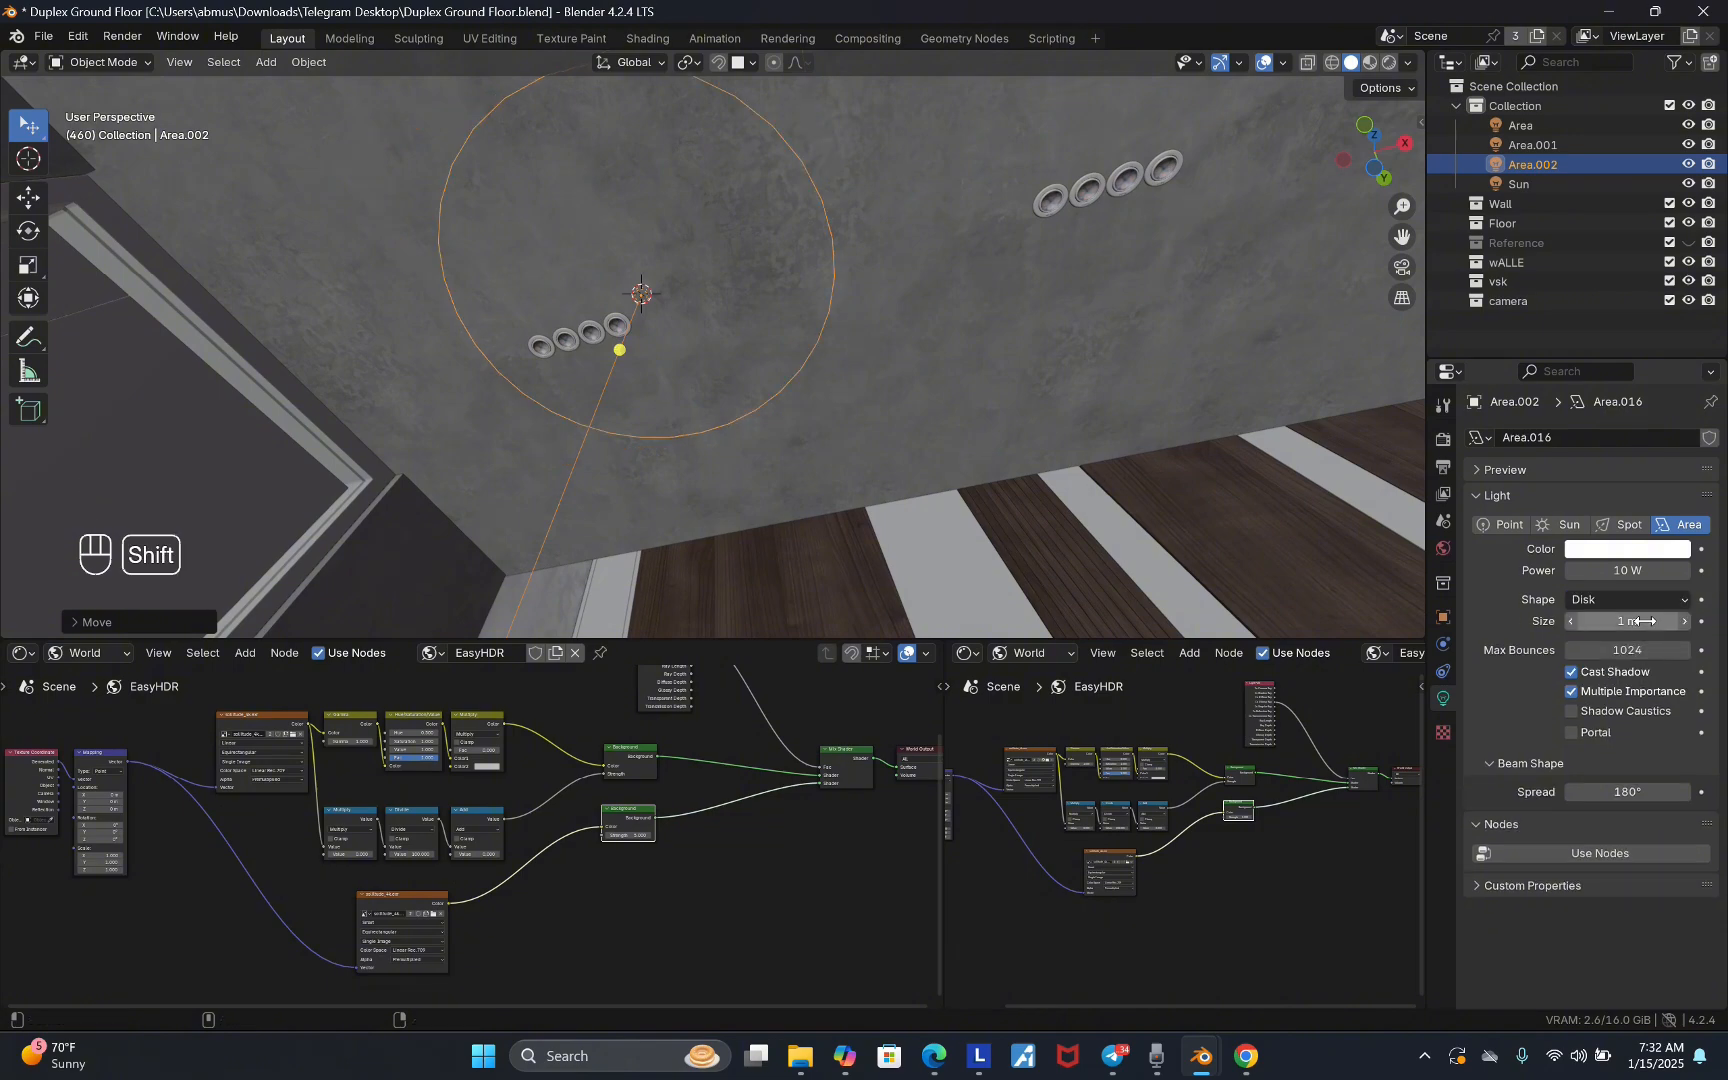
{"action": "left_click_drag", "start_coordinate": [1628, 621], "coordinate": [967, 393], "text": "shift"}
- Move the disk light horizontally onto the row of four downlights near the door and fine-tune its position along X
{"action": "key", "text": "g"}
{"action": "key", "text": "shift+z"}
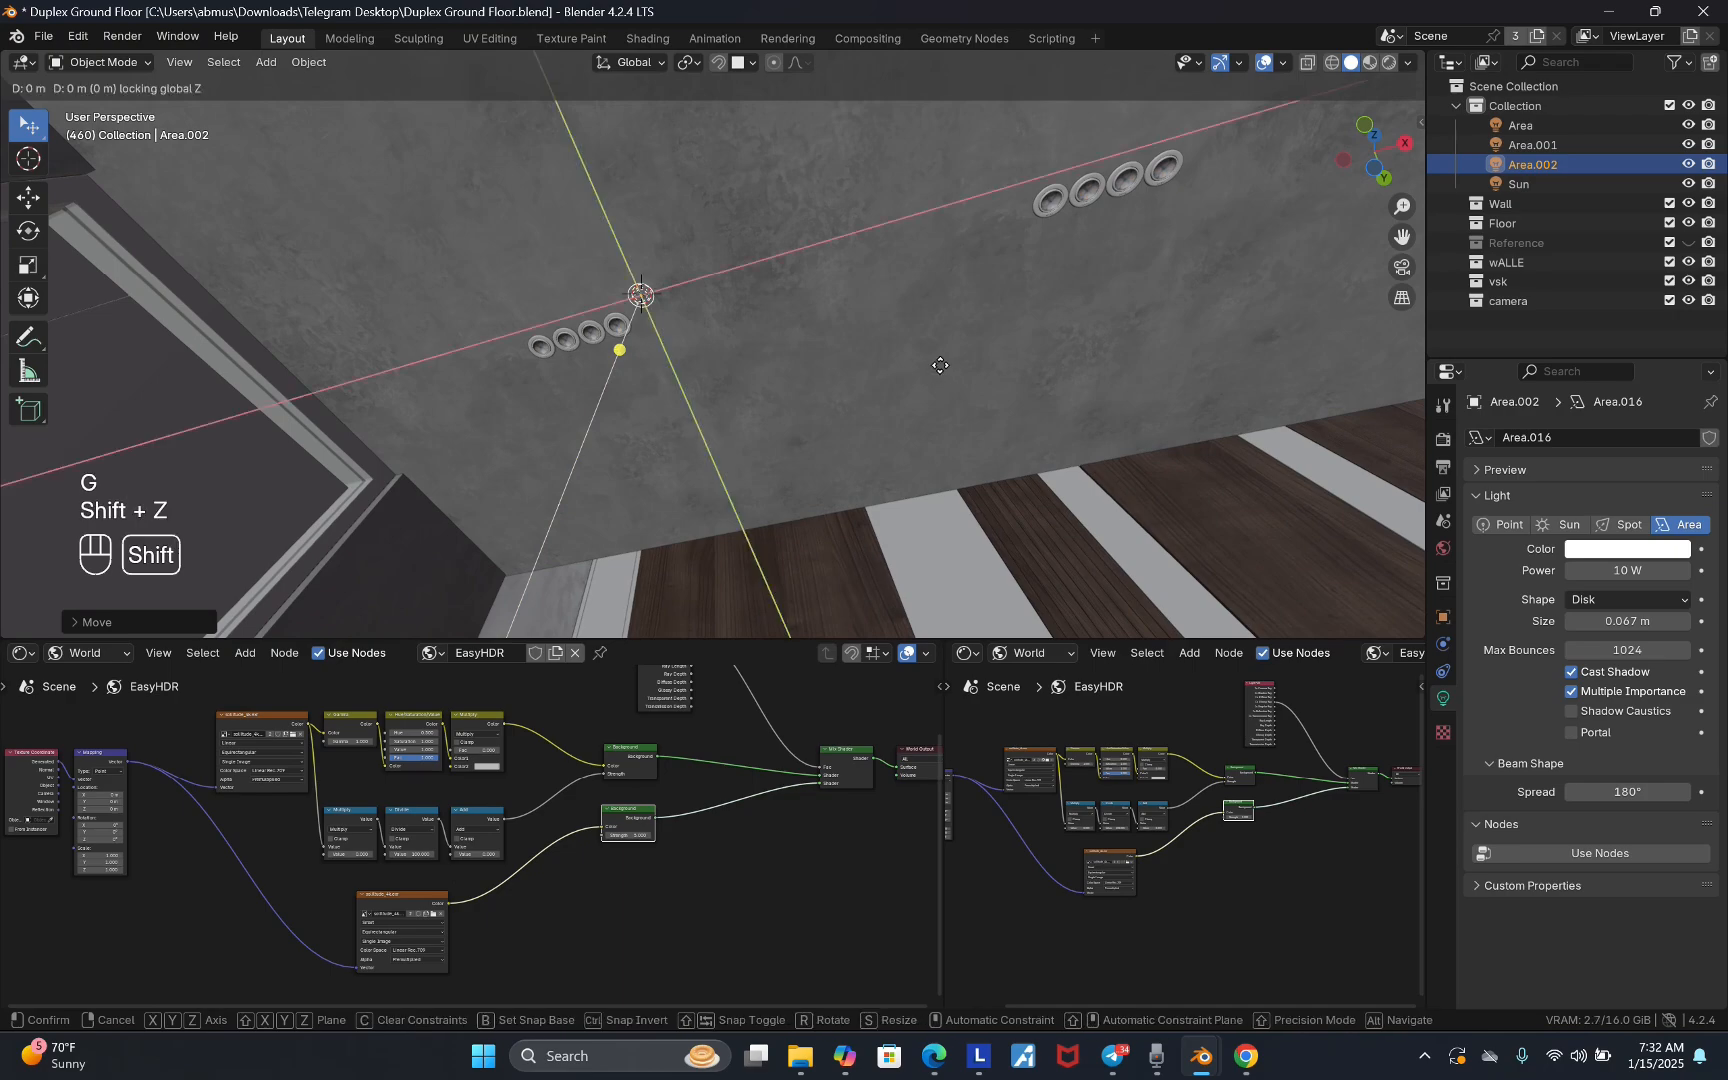
{"action": "left_click", "coordinate": [910, 428]}
{"action": "key", "text": "v"}
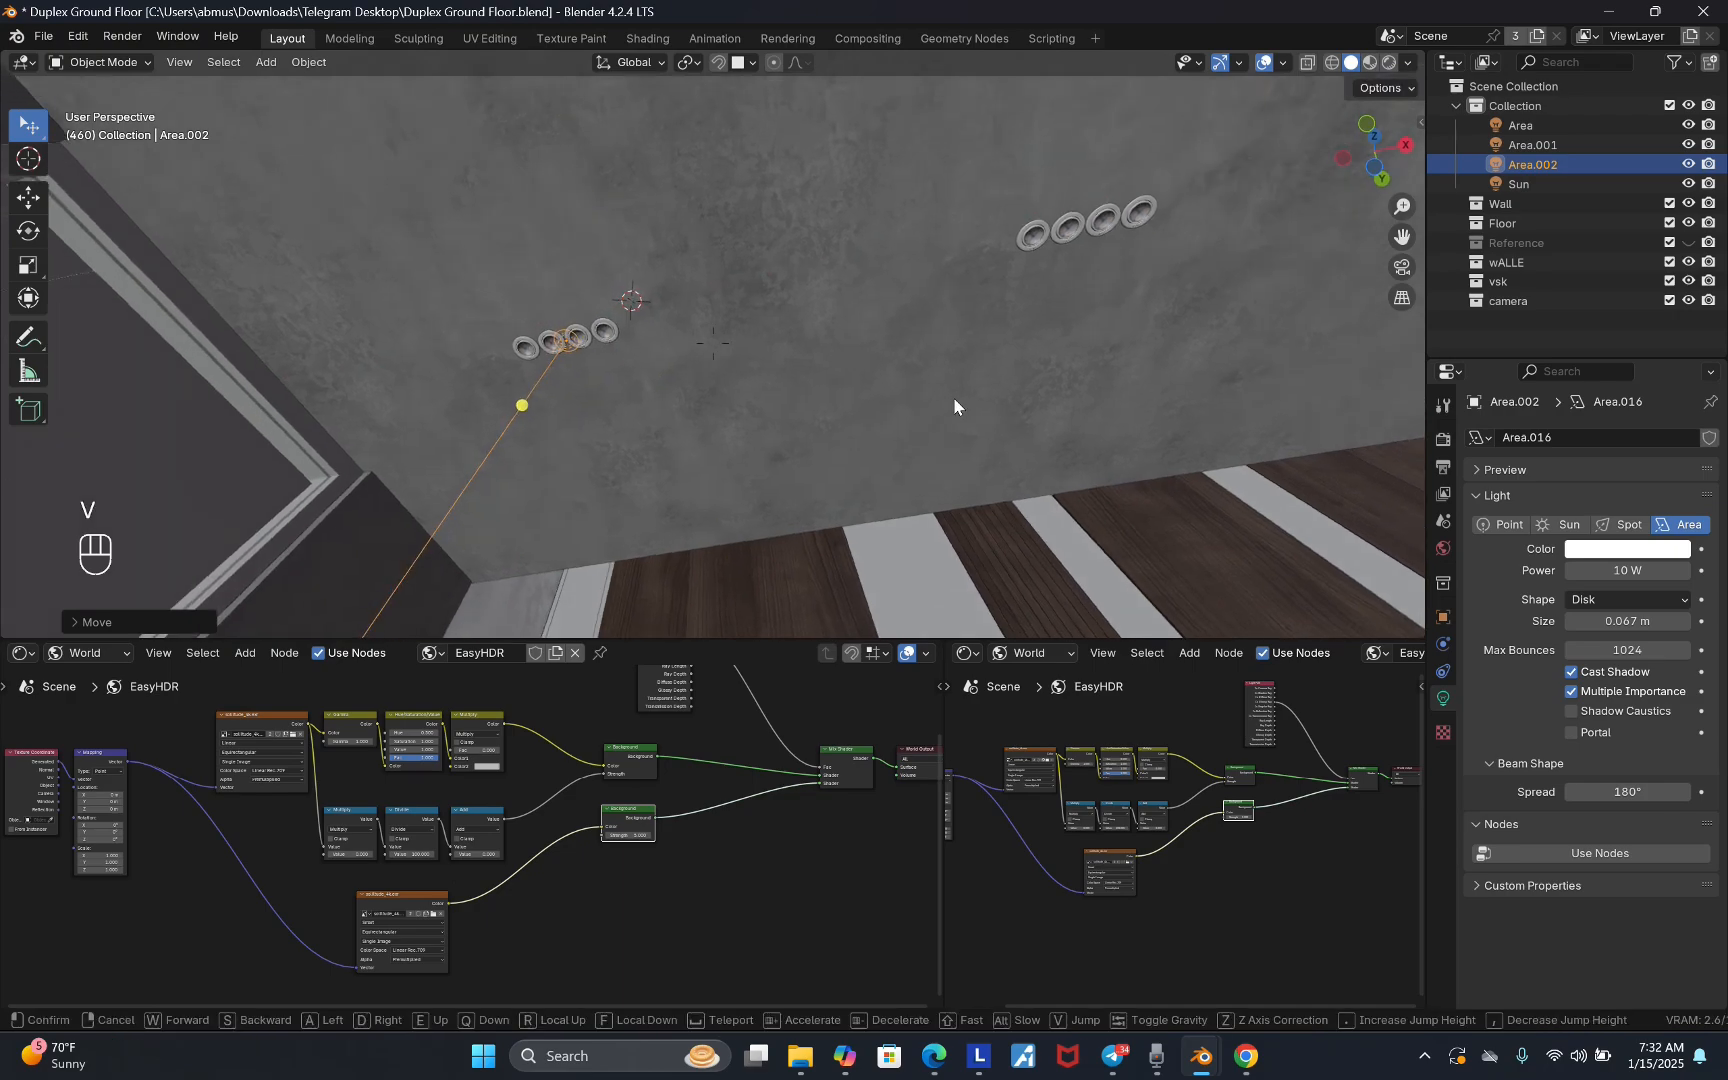
{"action": "key", "text": "d"}
{"action": "key", "text": "v"}
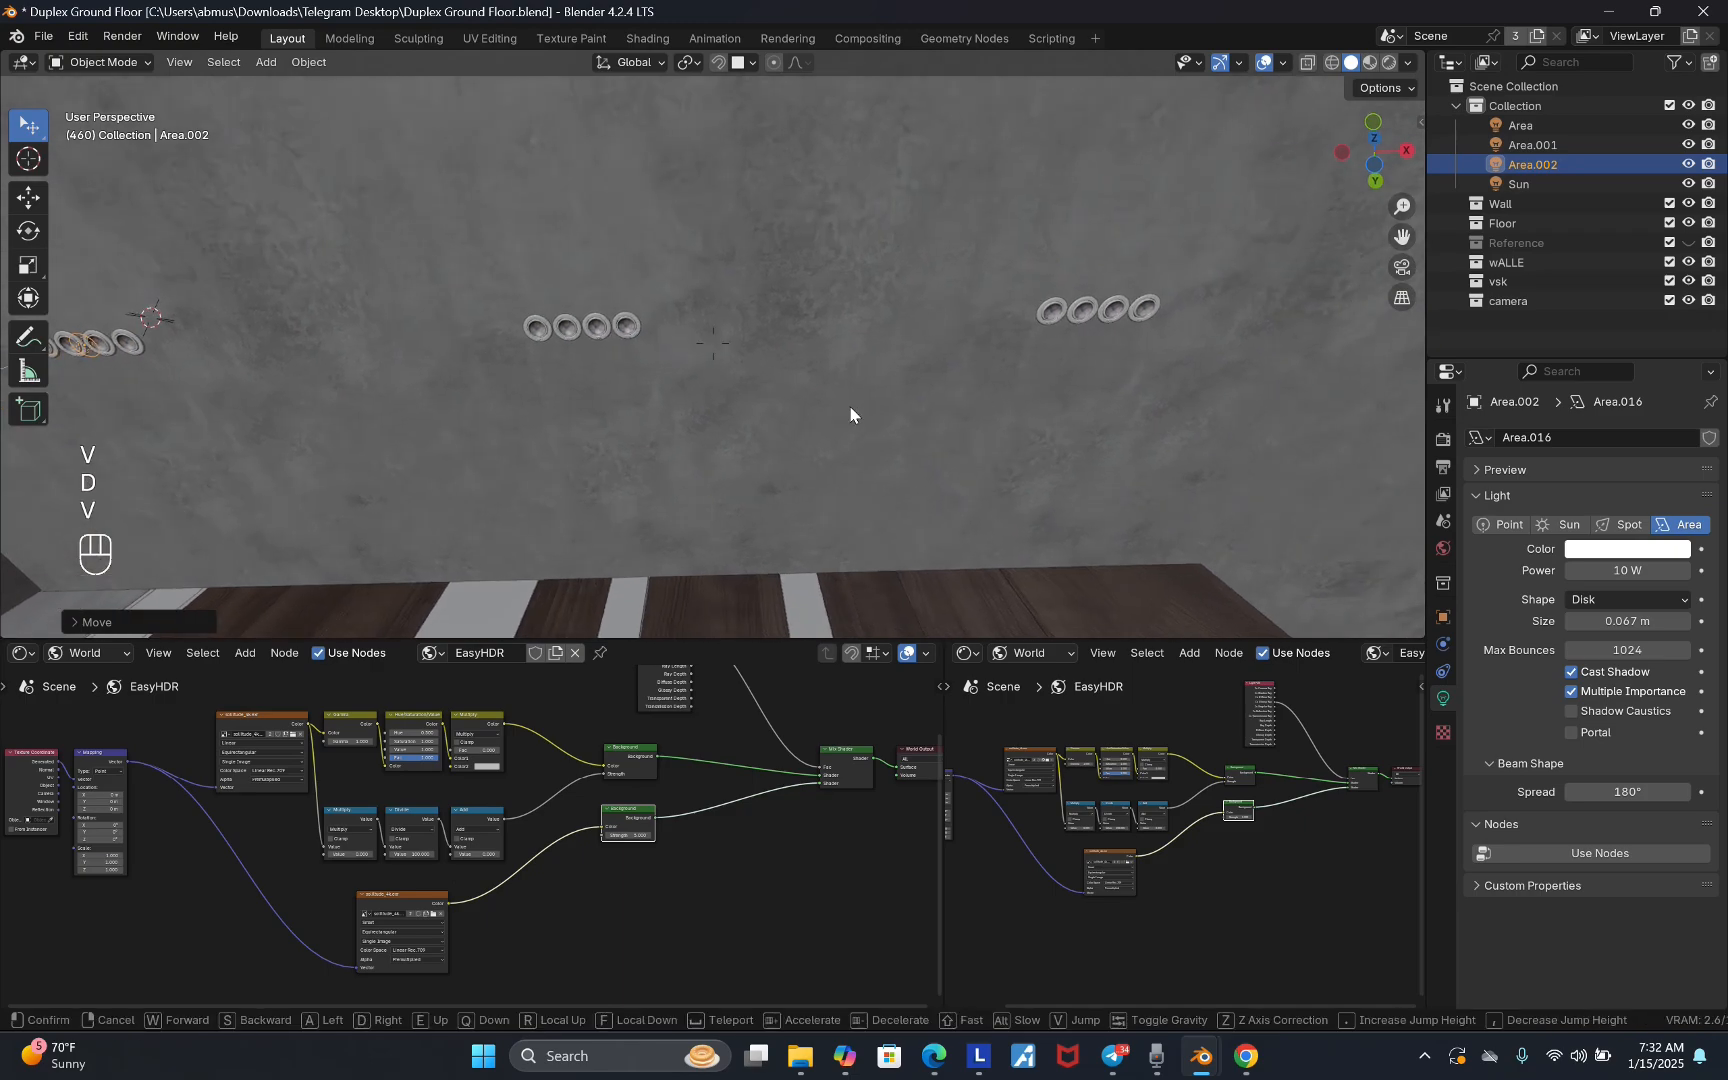
{"action": "key", "text": "a"}
{"action": "left_click", "coordinate": [872, 405]}
{"action": "key", "text": "g"}
{"action": "key", "text": "x"}
{"action": "left_click", "coordinate": [811, 402]}
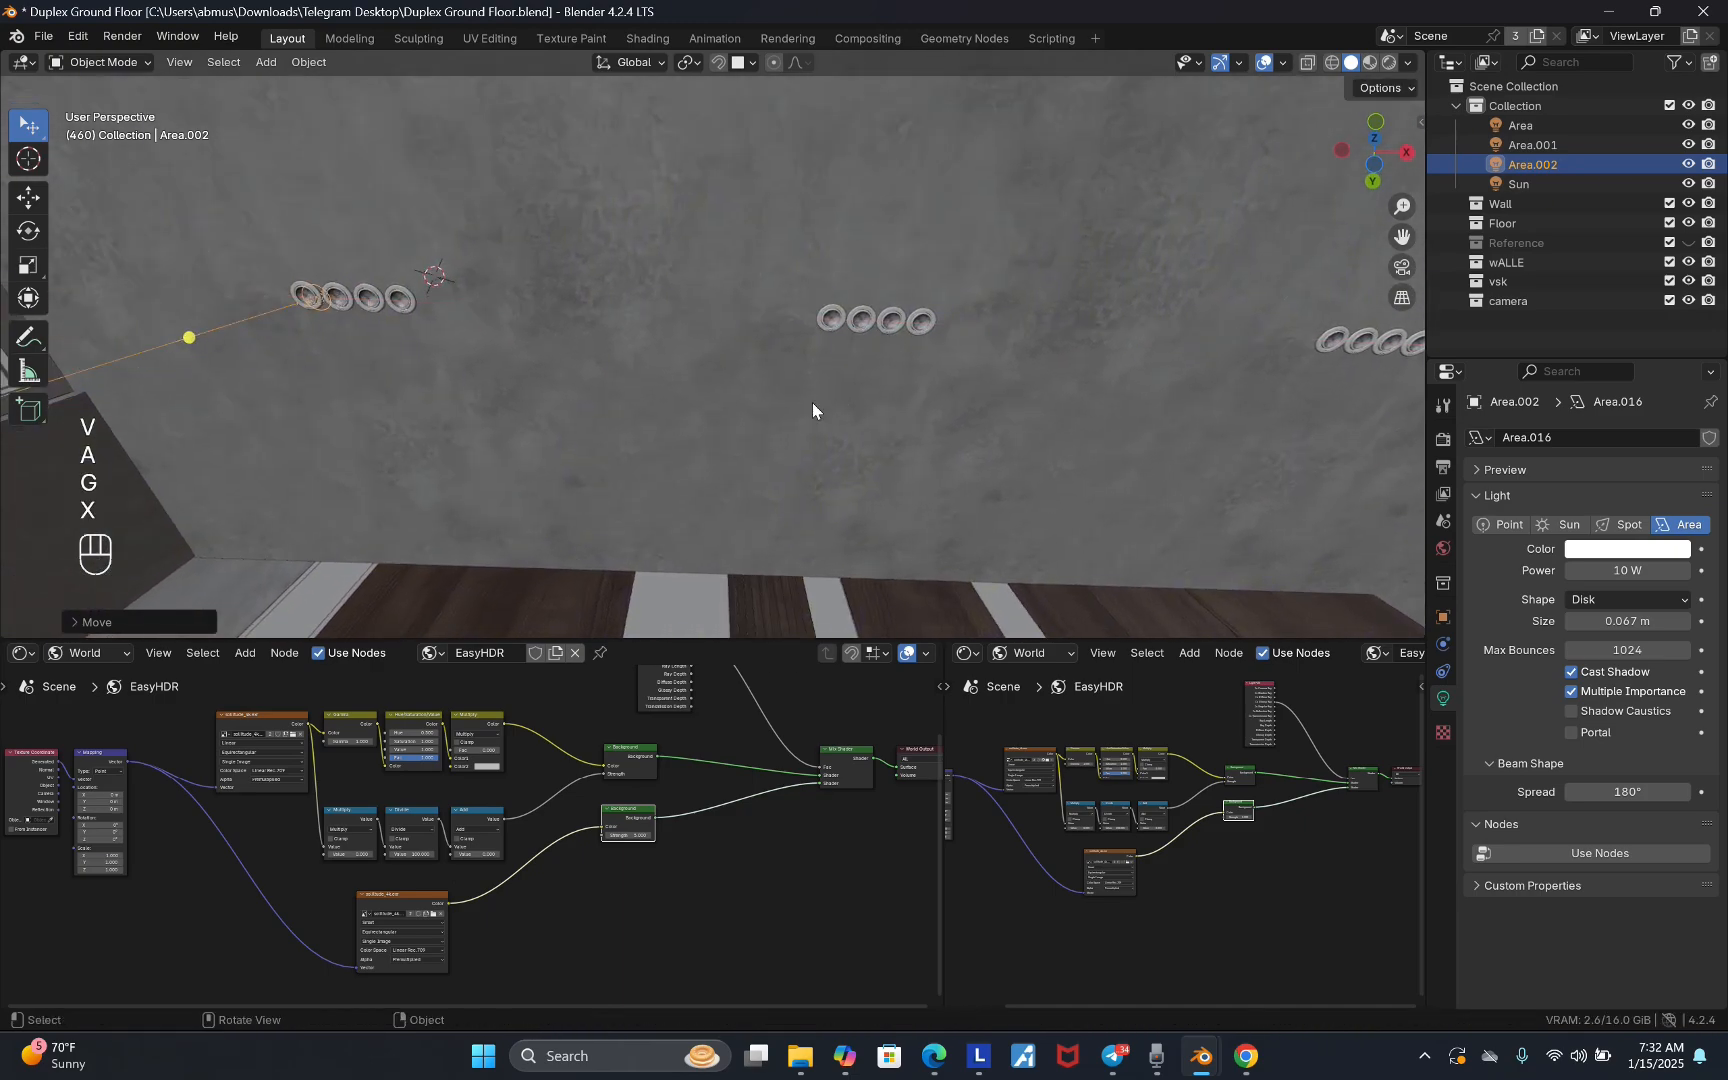
- Make a linked duplicate of the disk light along X at another downlight in the same row
{"action": "key", "text": "alt+d"}
{"action": "key", "text": "x"}
{"action": "left_click", "coordinate": [868, 405]}
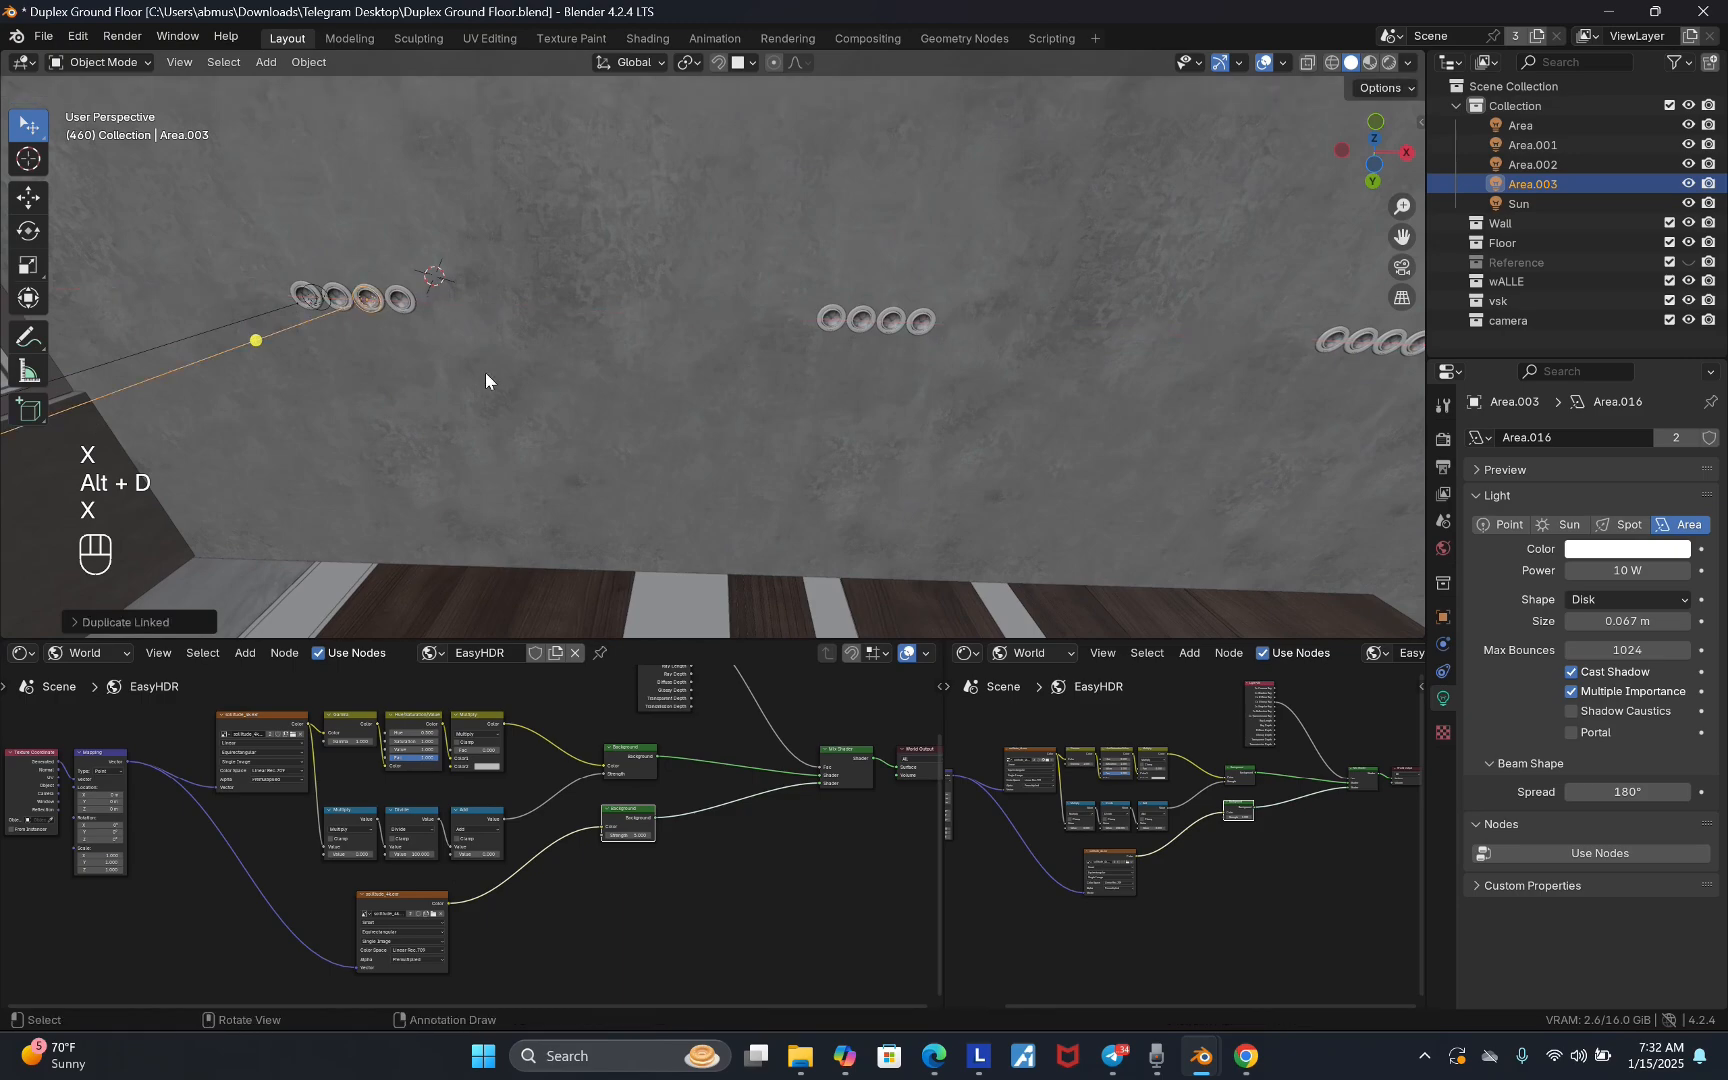
- Select both disk lights and make linked duplicates along X at the second row of ceiling downlights
{"action": "left_click", "coordinate": [281, 310], "text": "shift"}
{"action": "key", "text": "v"}
{"action": "key", "text": "d"}
{"action": "left_click", "coordinate": [609, 192]}
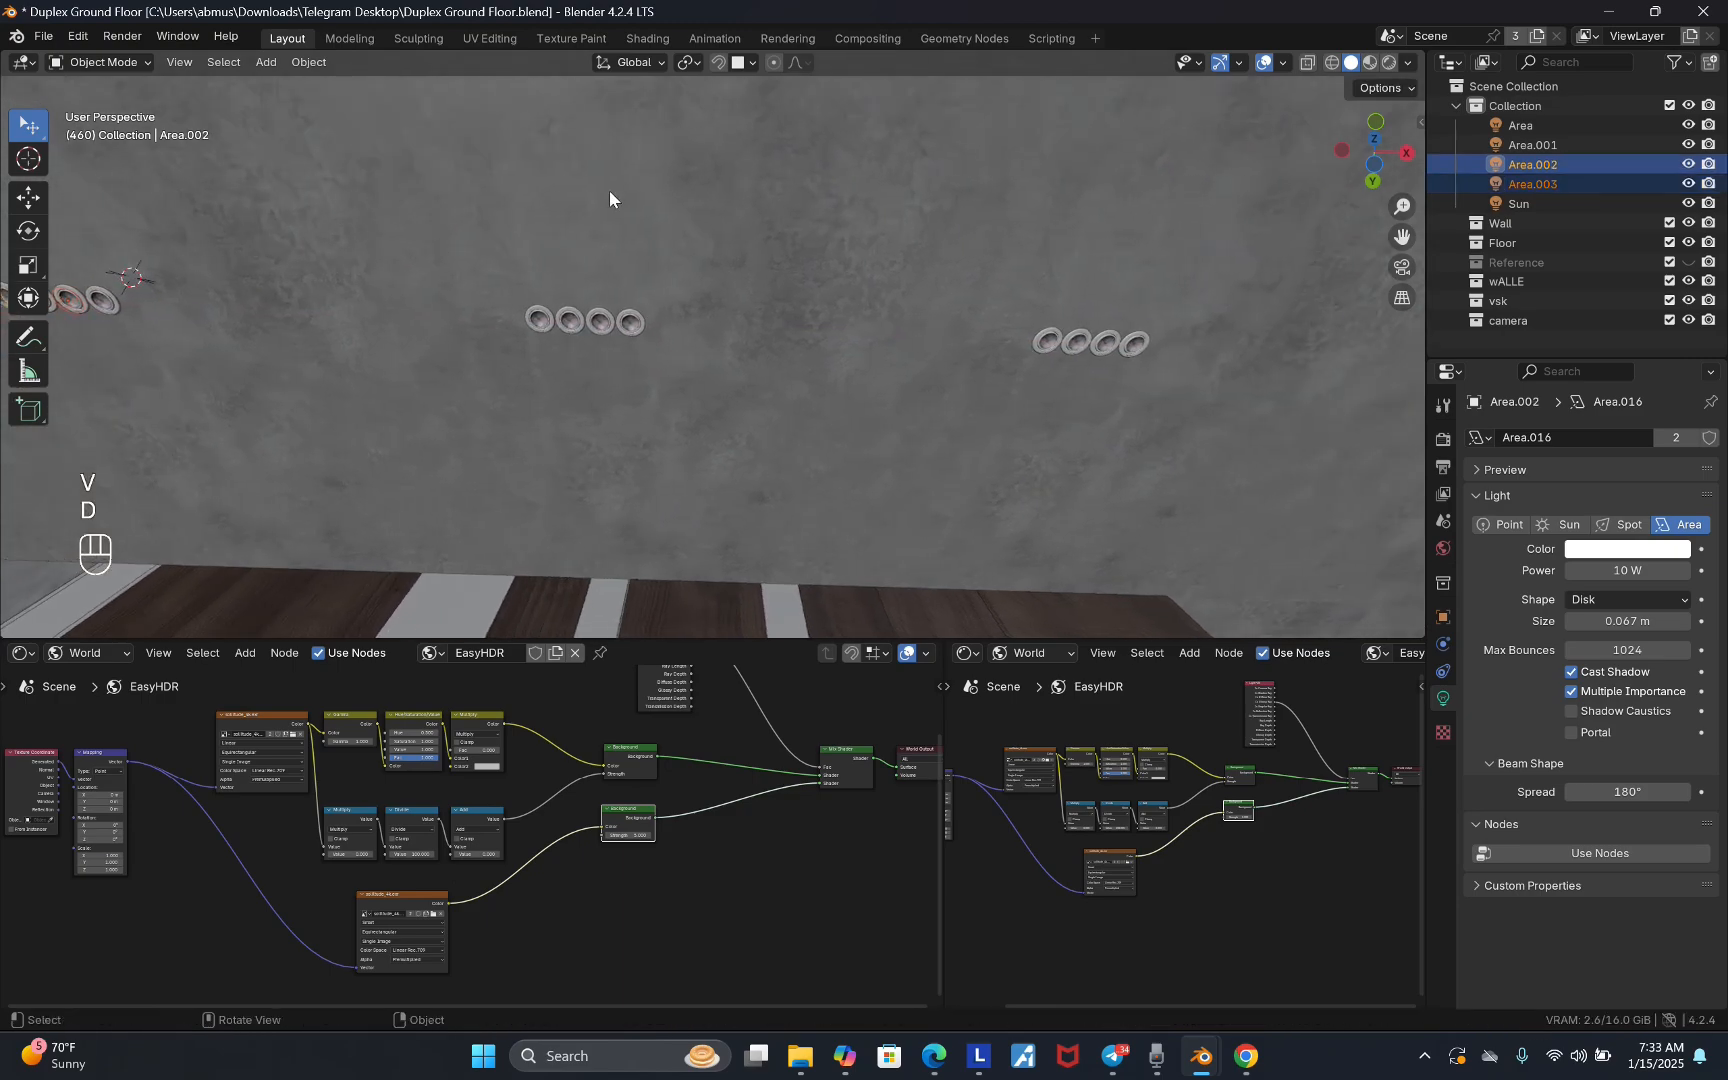
{"action": "key", "text": "alt+d"}
{"action": "key", "text": "x"}
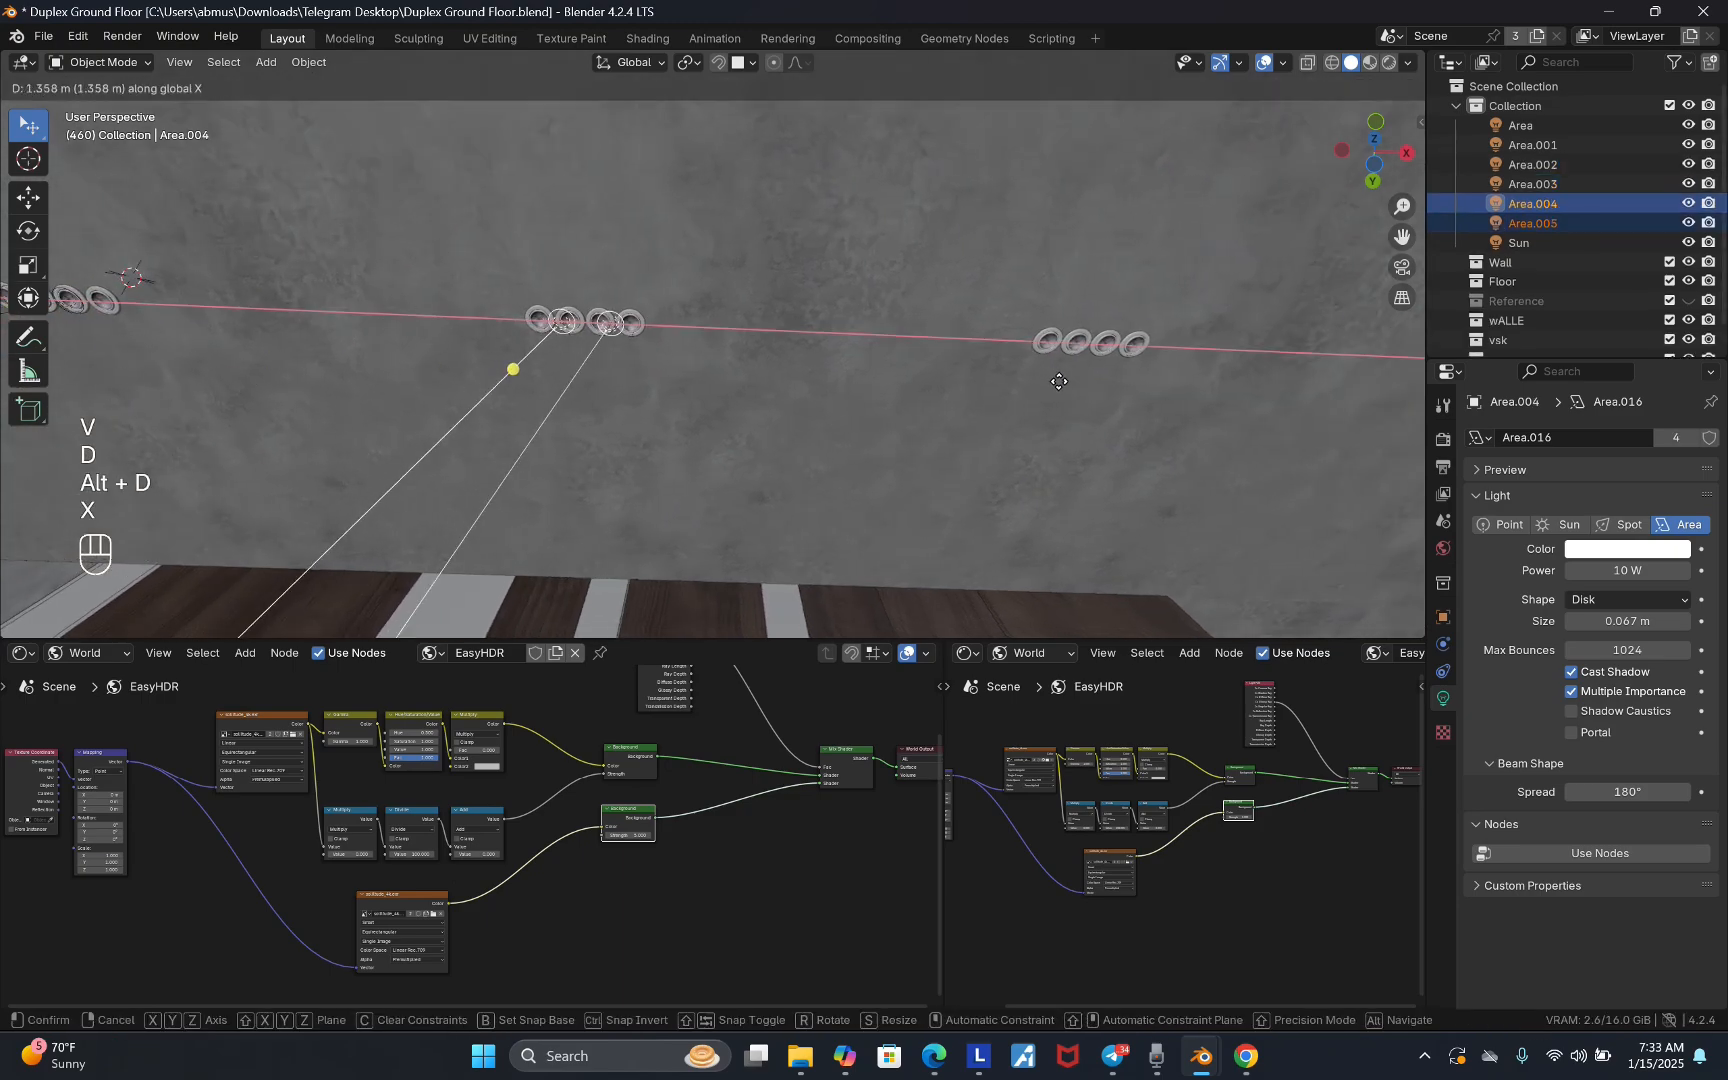
{"action": "left_click", "coordinate": [1048, 381]}
- Make linked duplicates of the light pair along X at the third row of ceiling downlights
{"action": "key", "text": "v"}
{"action": "key", "text": "d"}
{"action": "left_click", "coordinate": [1048, 381]}
{"action": "key", "text": "alt+d"}
{"action": "key", "text": "x"}
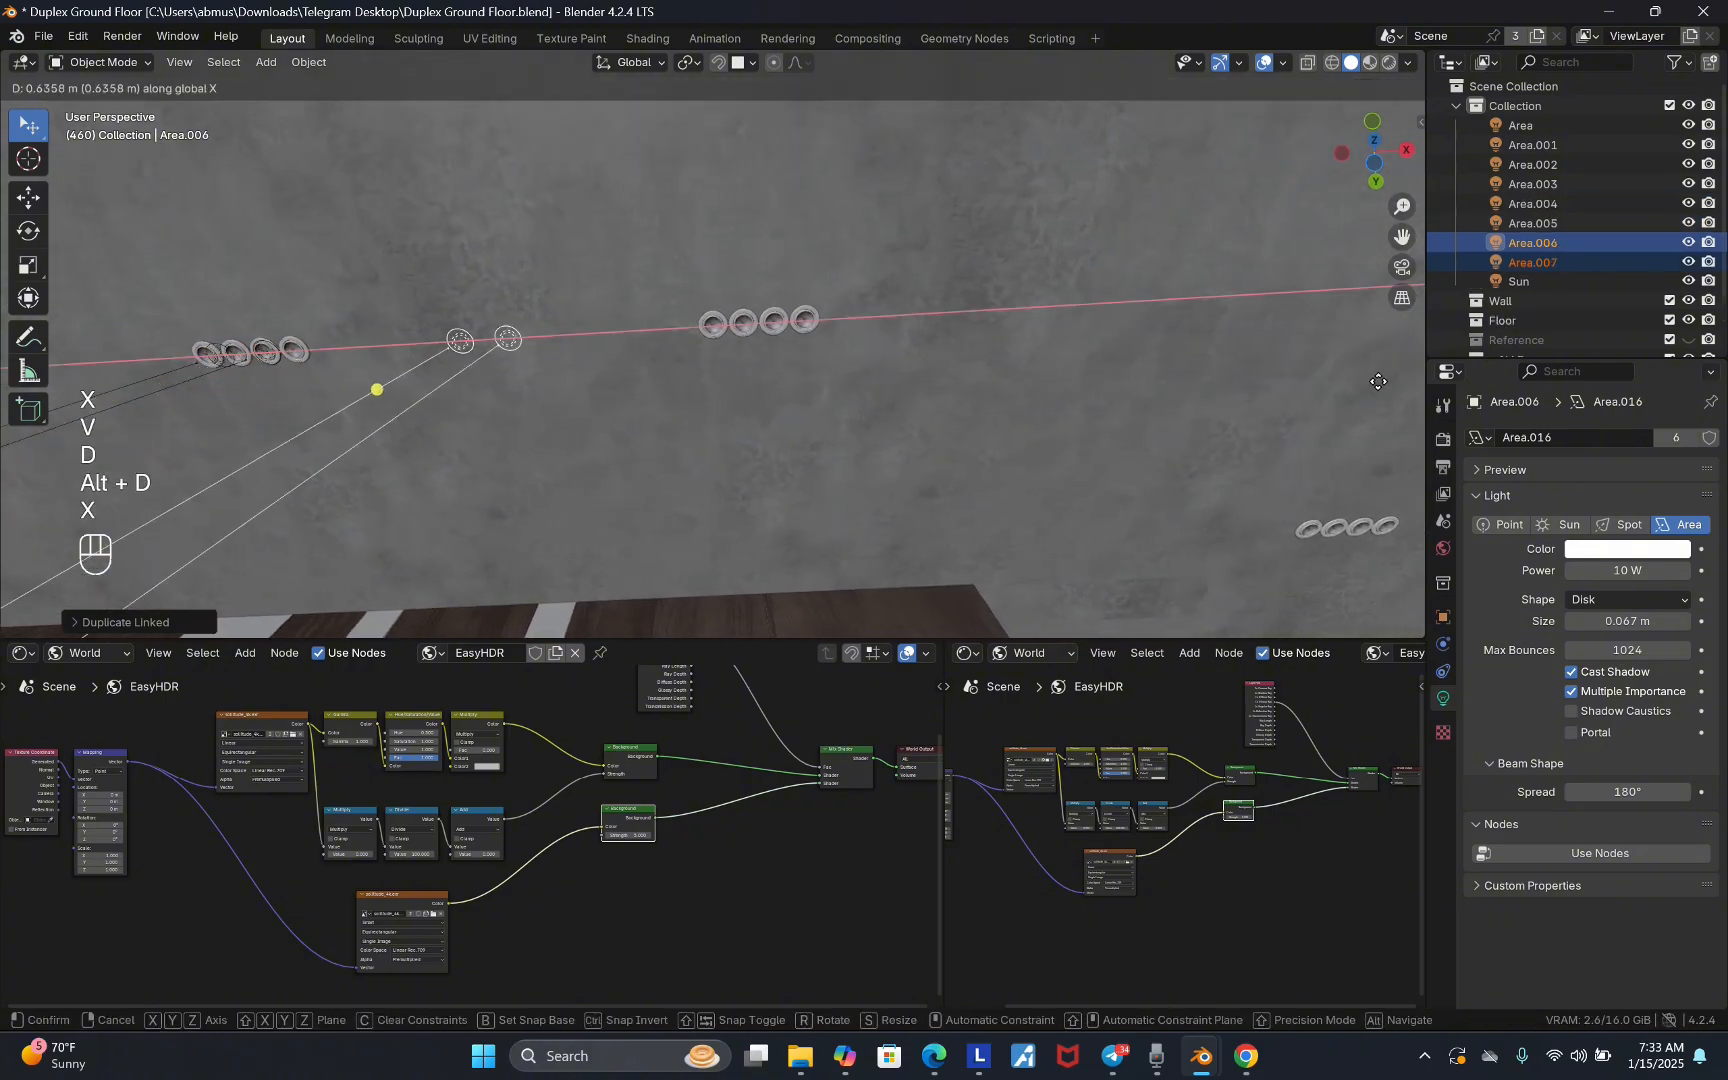
{"action": "left_click", "coordinate": [142, 387]}
- Duplicate the light pair as independent copies, moved horizontally at the same height onto the downlight row closer to the kitchen
{"action": "key", "text": "v"}
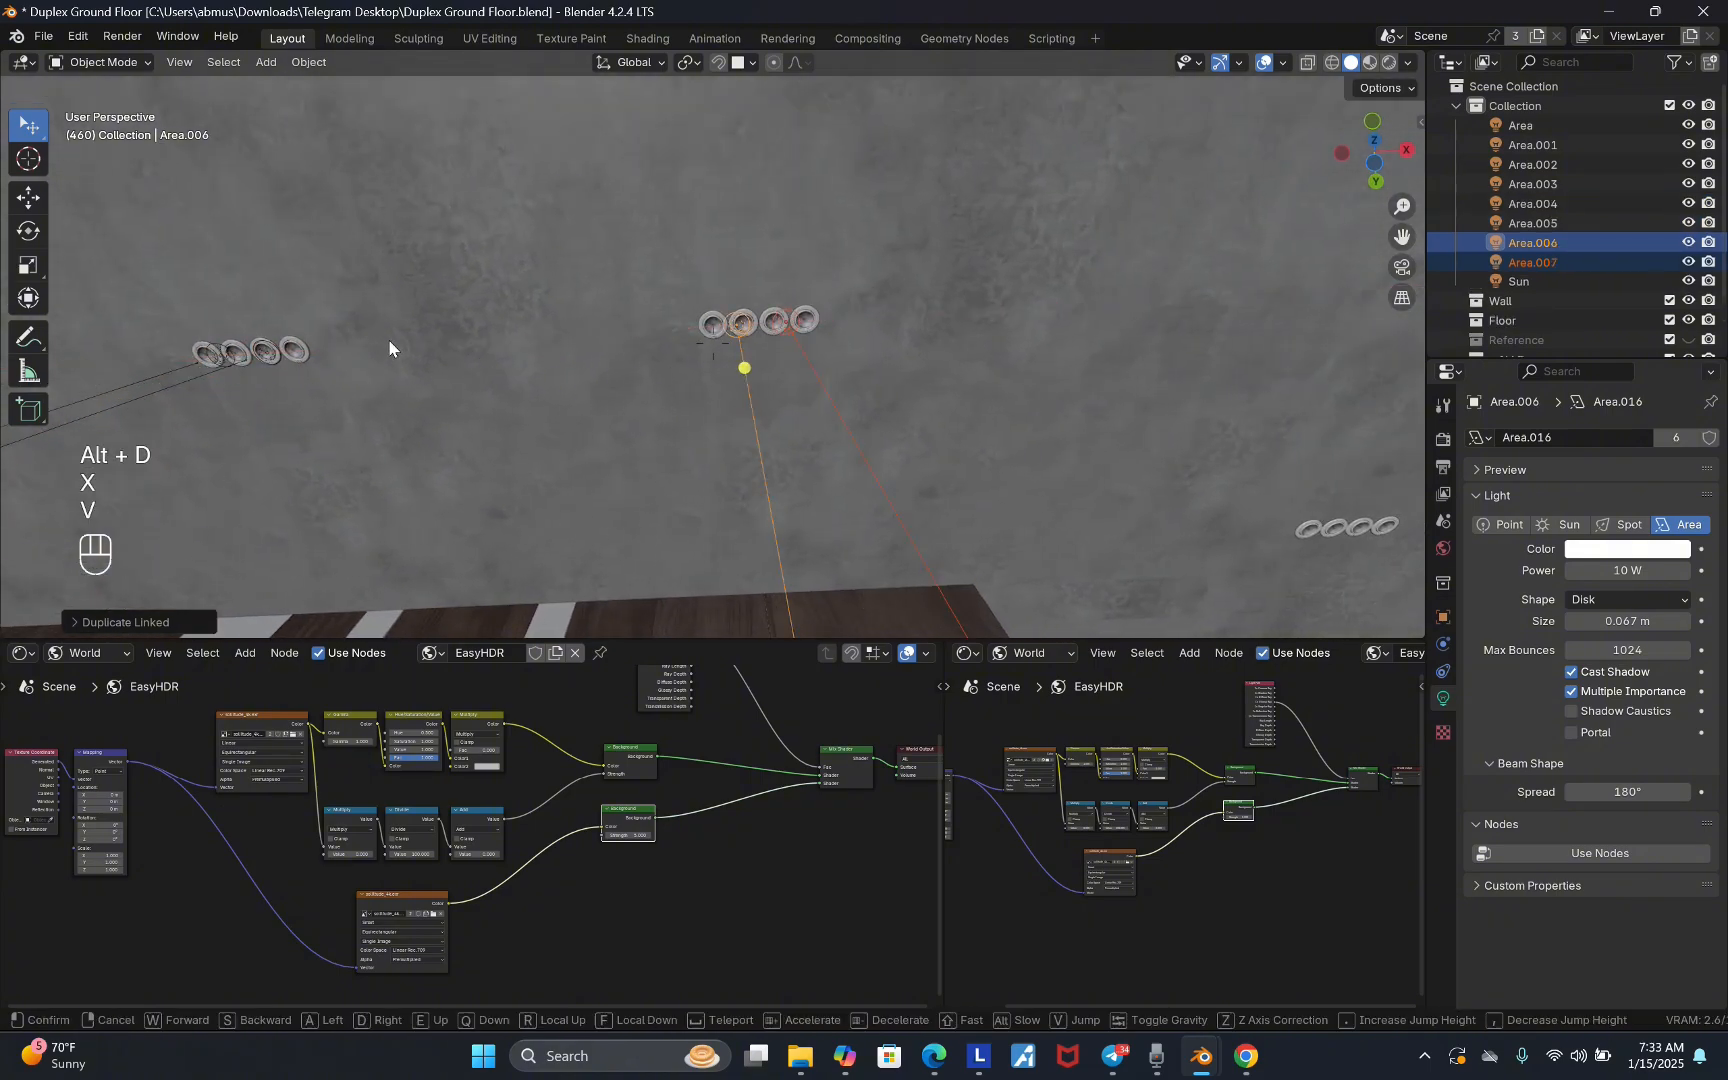
{"action": "key", "text": "d"}
{"action": "key", "text": "q"}
{"action": "key", "text": "d"}
{"action": "key", "text": "w"}
{"action": "left_click", "coordinate": [331, 393]}
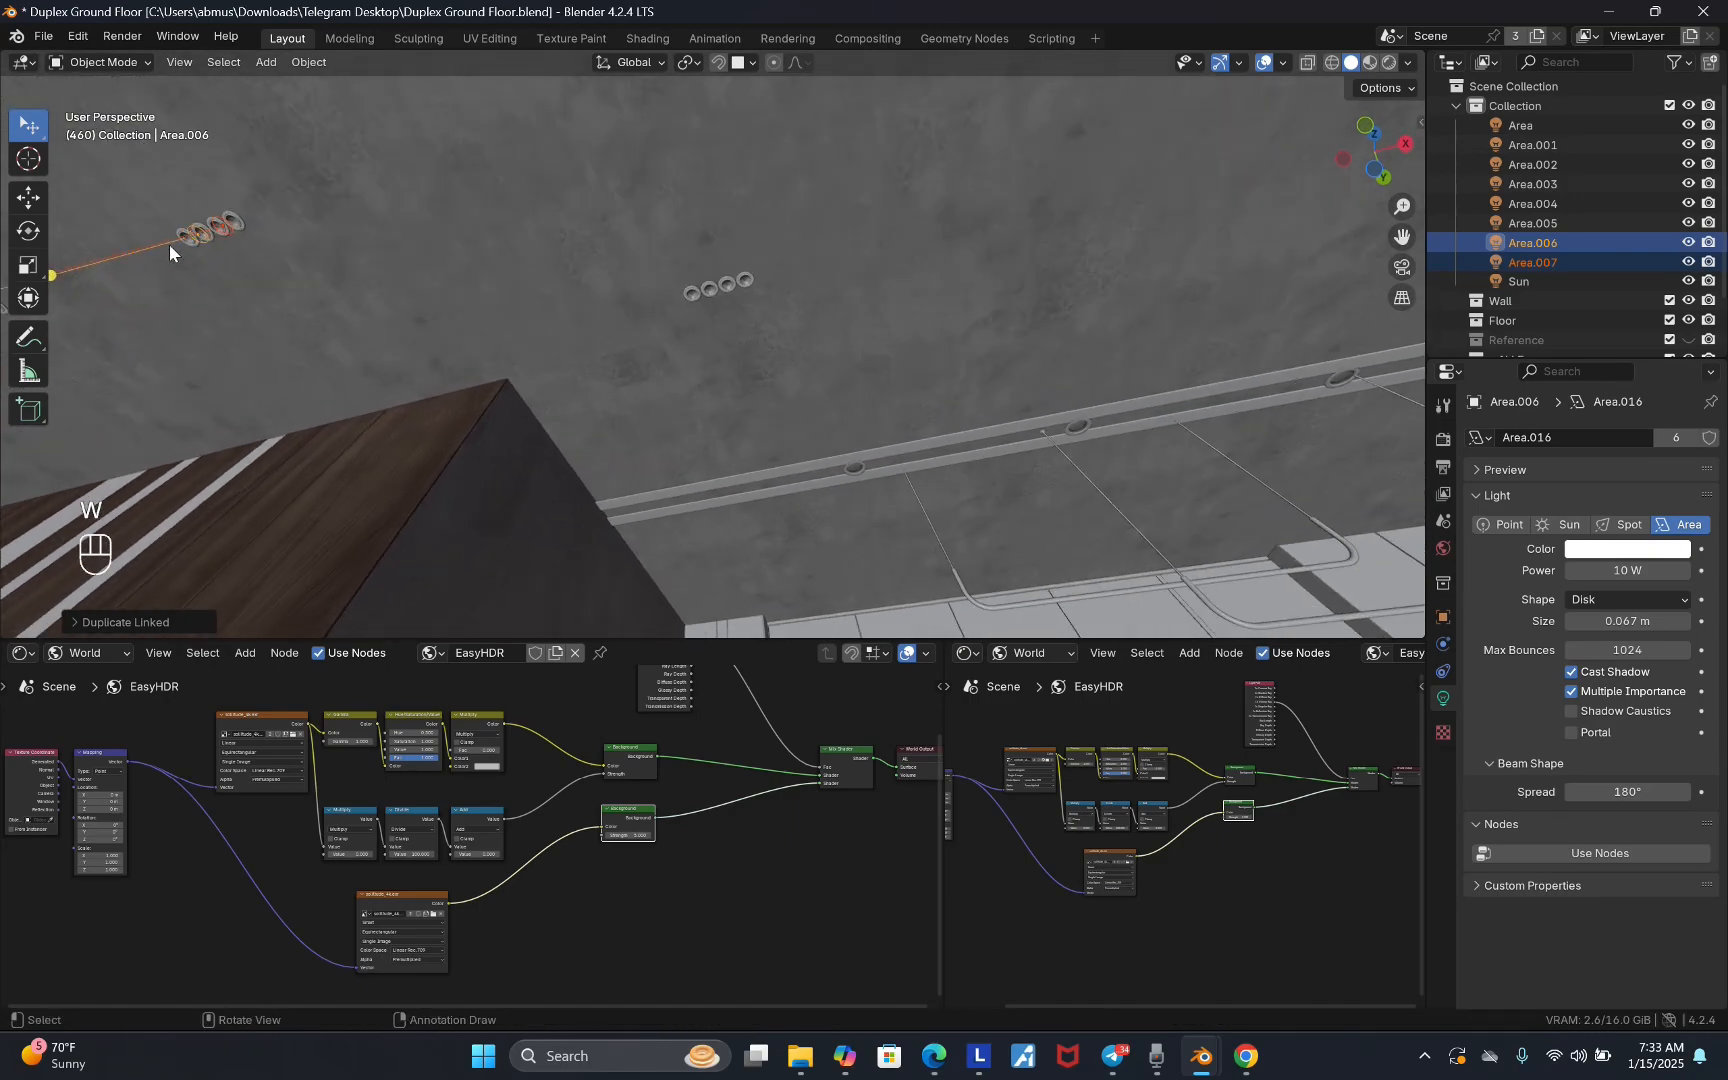
{"action": "key", "text": "shift+d"}
{"action": "key", "text": "shift+z"}
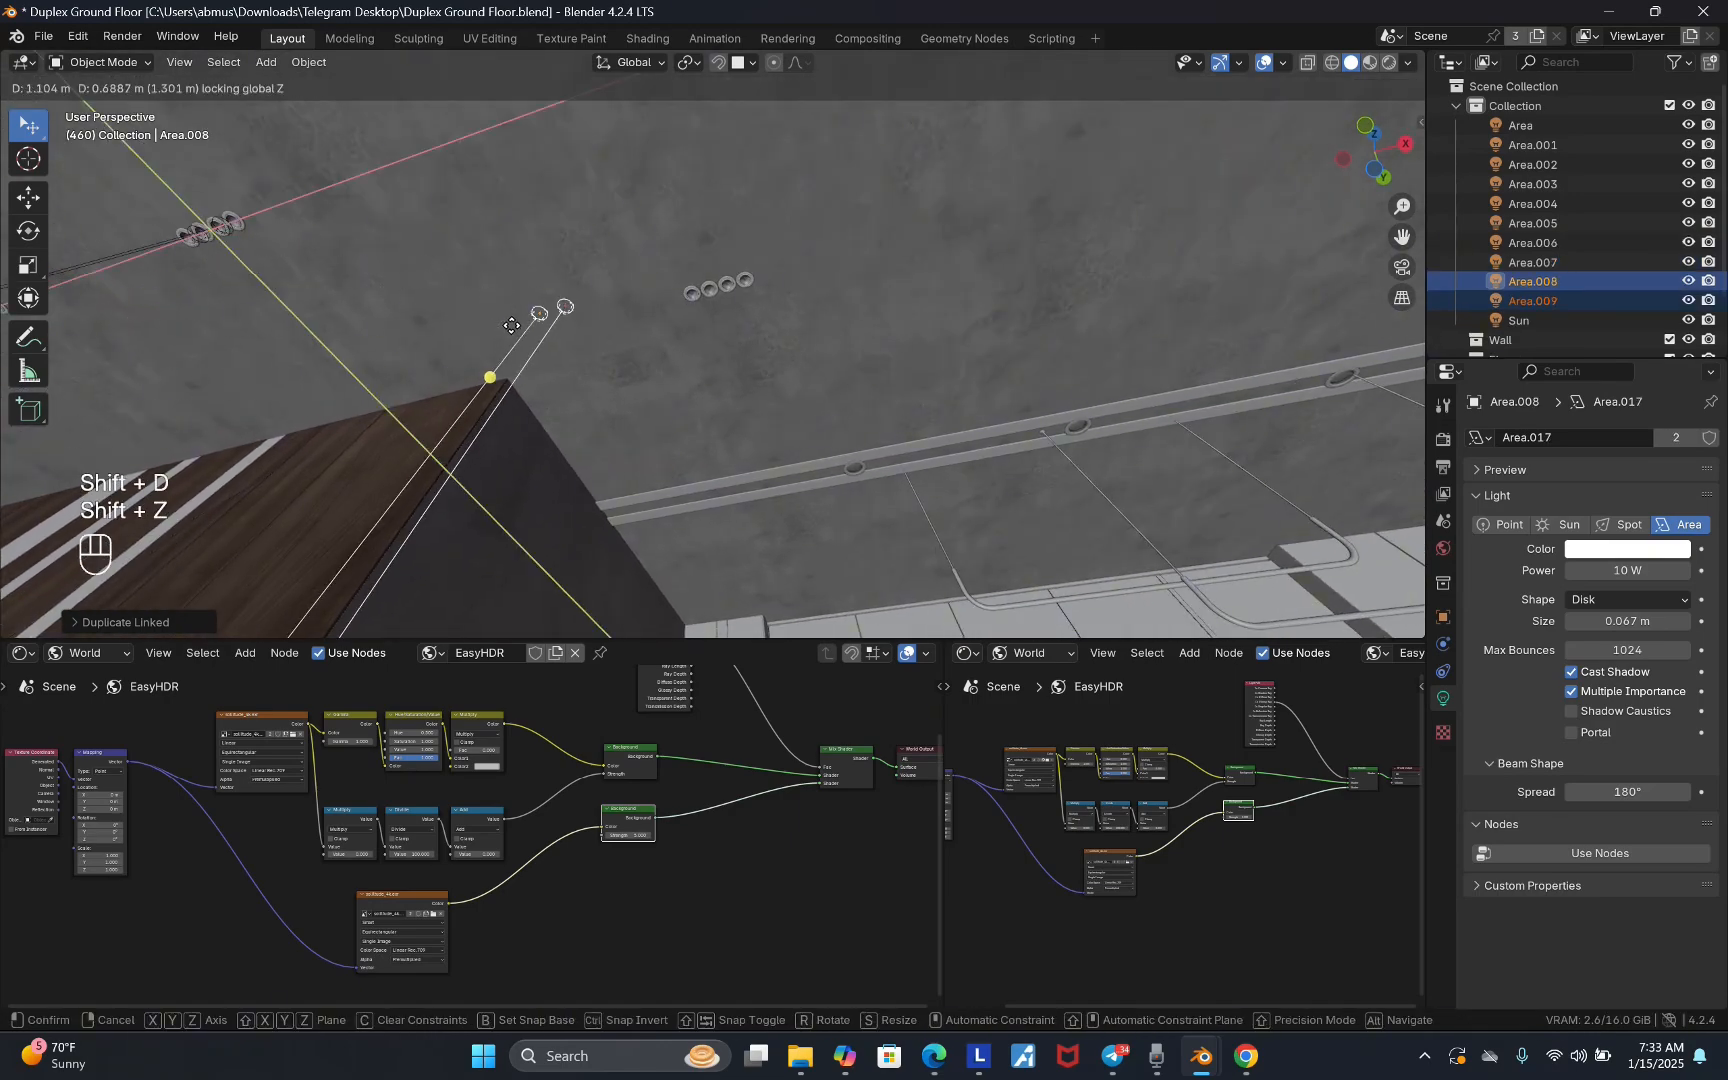
{"action": "left_click", "coordinate": [657, 300]}
- Make linked duplicates of the kitchen-side pair along X at the far downlight row towards the dining area
{"action": "key", "text": "v"}
{"action": "key", "text": "d"}
{"action": "key", "text": "d"}
{"action": "key", "text": "d"}
{"action": "key", "text": "d"}
{"action": "key", "text": "d"}
{"action": "key", "text": "d"}
{"action": "key", "text": "d"}
{"action": "key", "text": "d"}
{"action": "key", "text": "d"}
{"action": "key", "text": "d"}
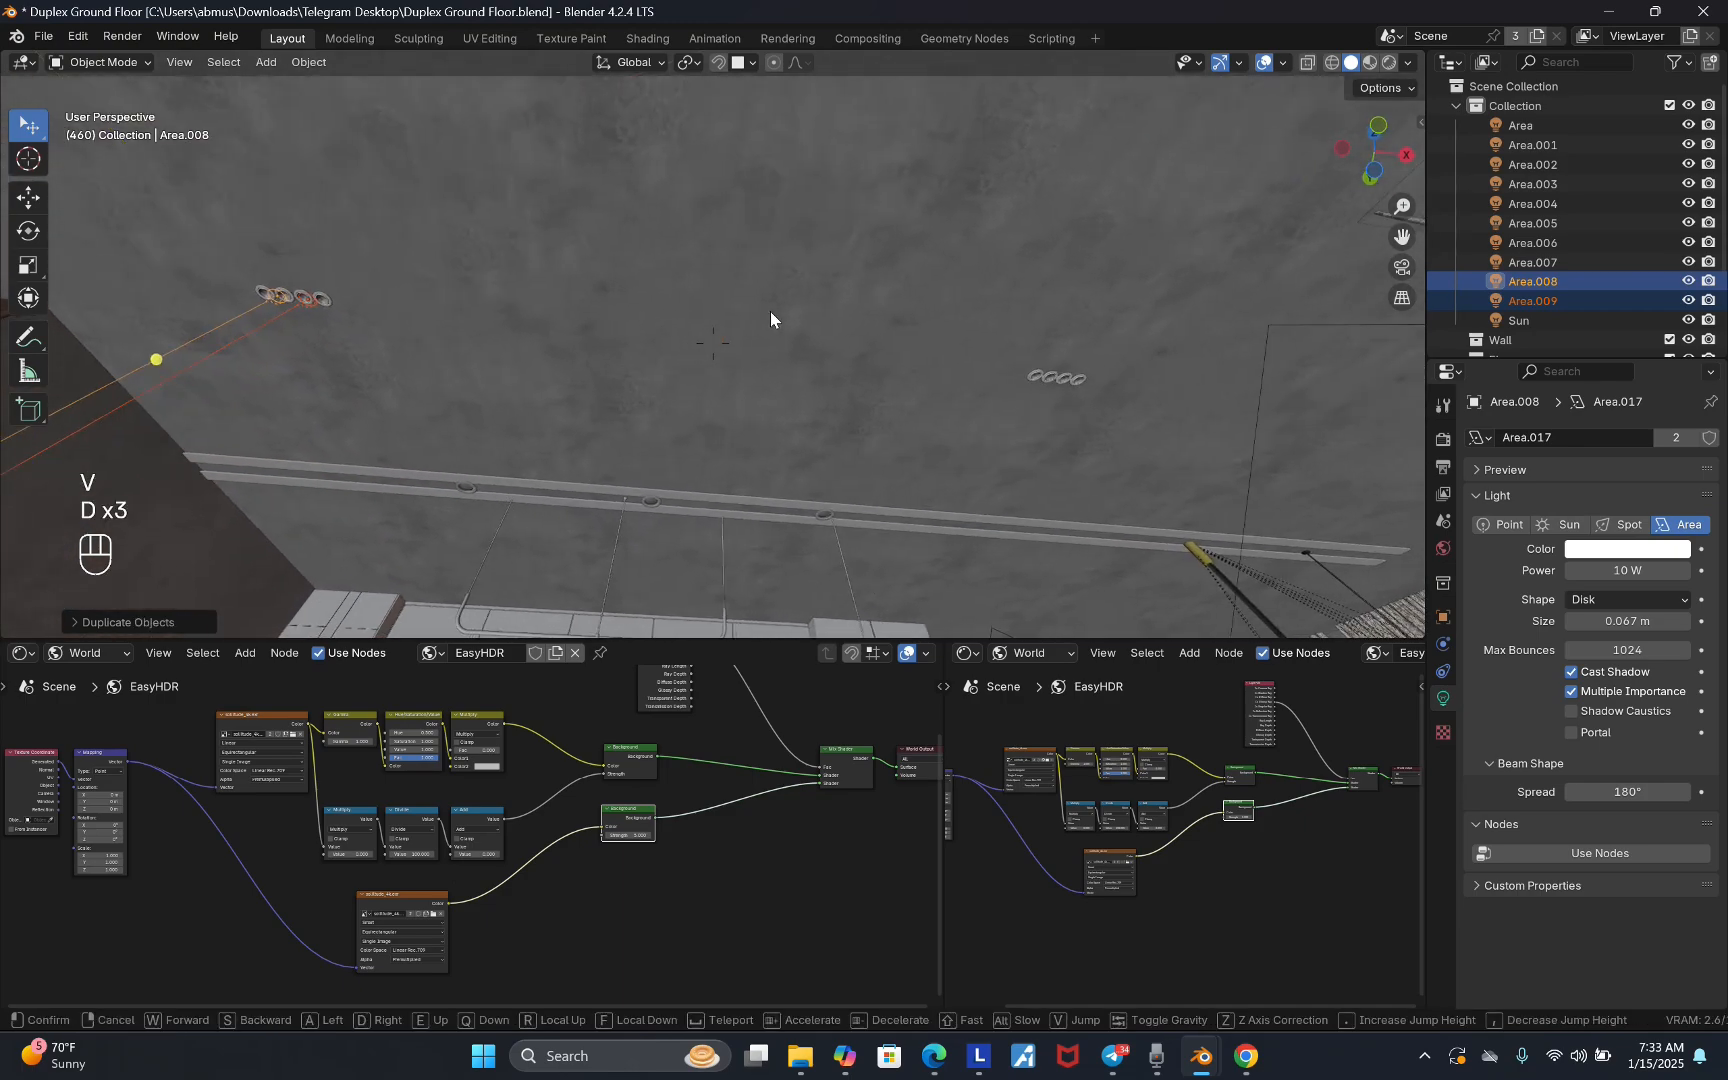
{"action": "key", "text": "v"}
{"action": "left_click", "coordinate": [660, 317]}
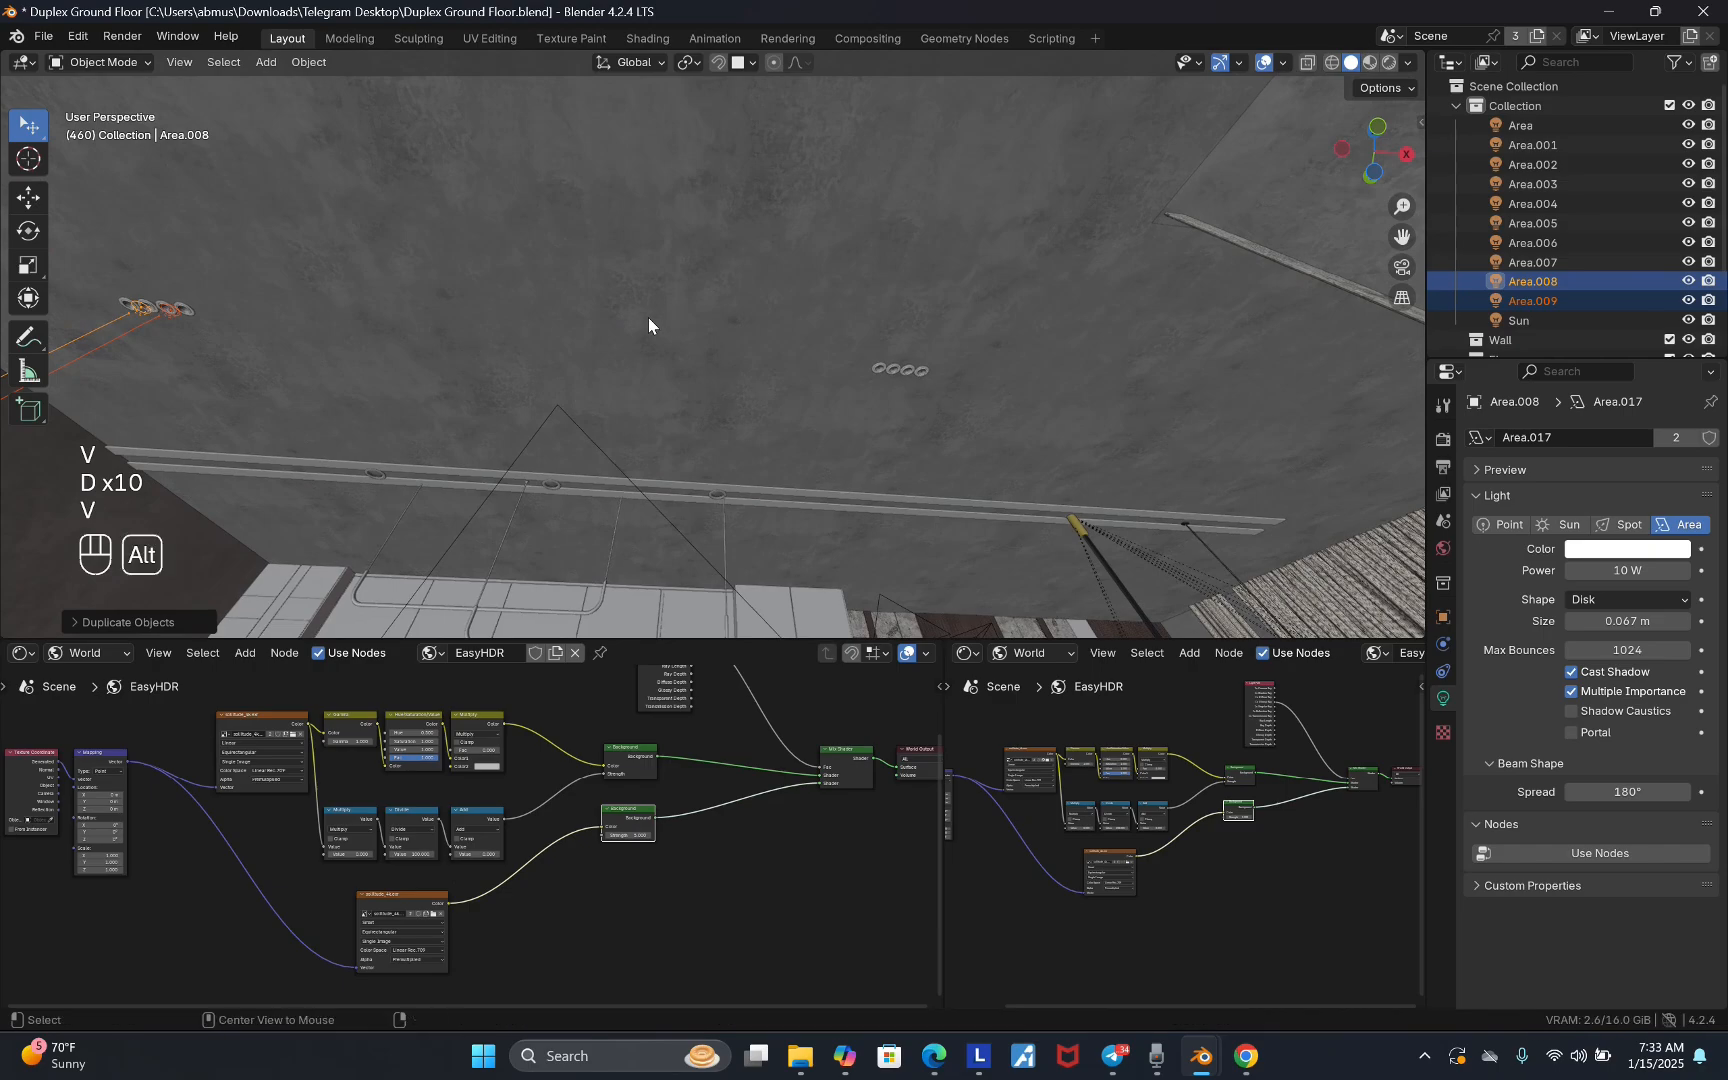
{"action": "key", "text": "alt+d"}
{"action": "key", "text": "x"}
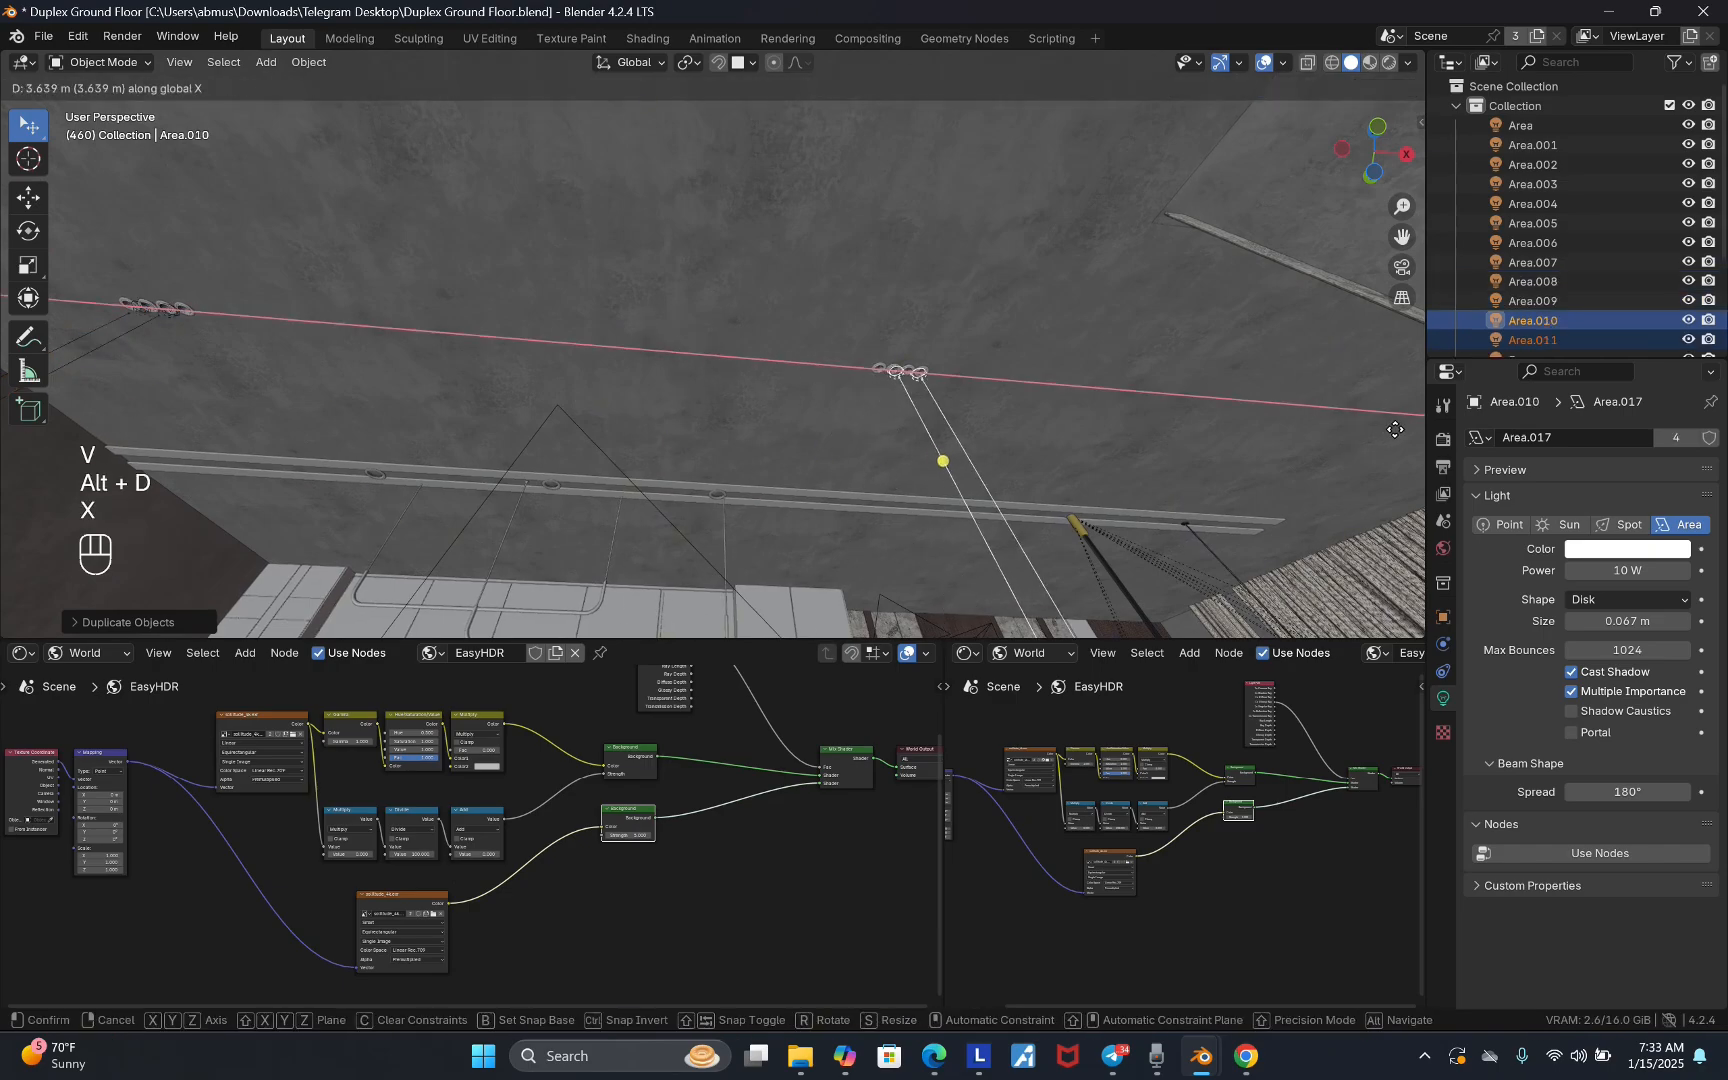
{"action": "left_click", "coordinate": [1290, 402]}
- Duplicate a single disk light from the far row, keeping its height, onto the recessed spotlight in the kitchen ceiling channel nearest the fridge
{"action": "key", "text": "v"}
{"action": "key", "text": "q"}
{"action": "key", "text": "w"}
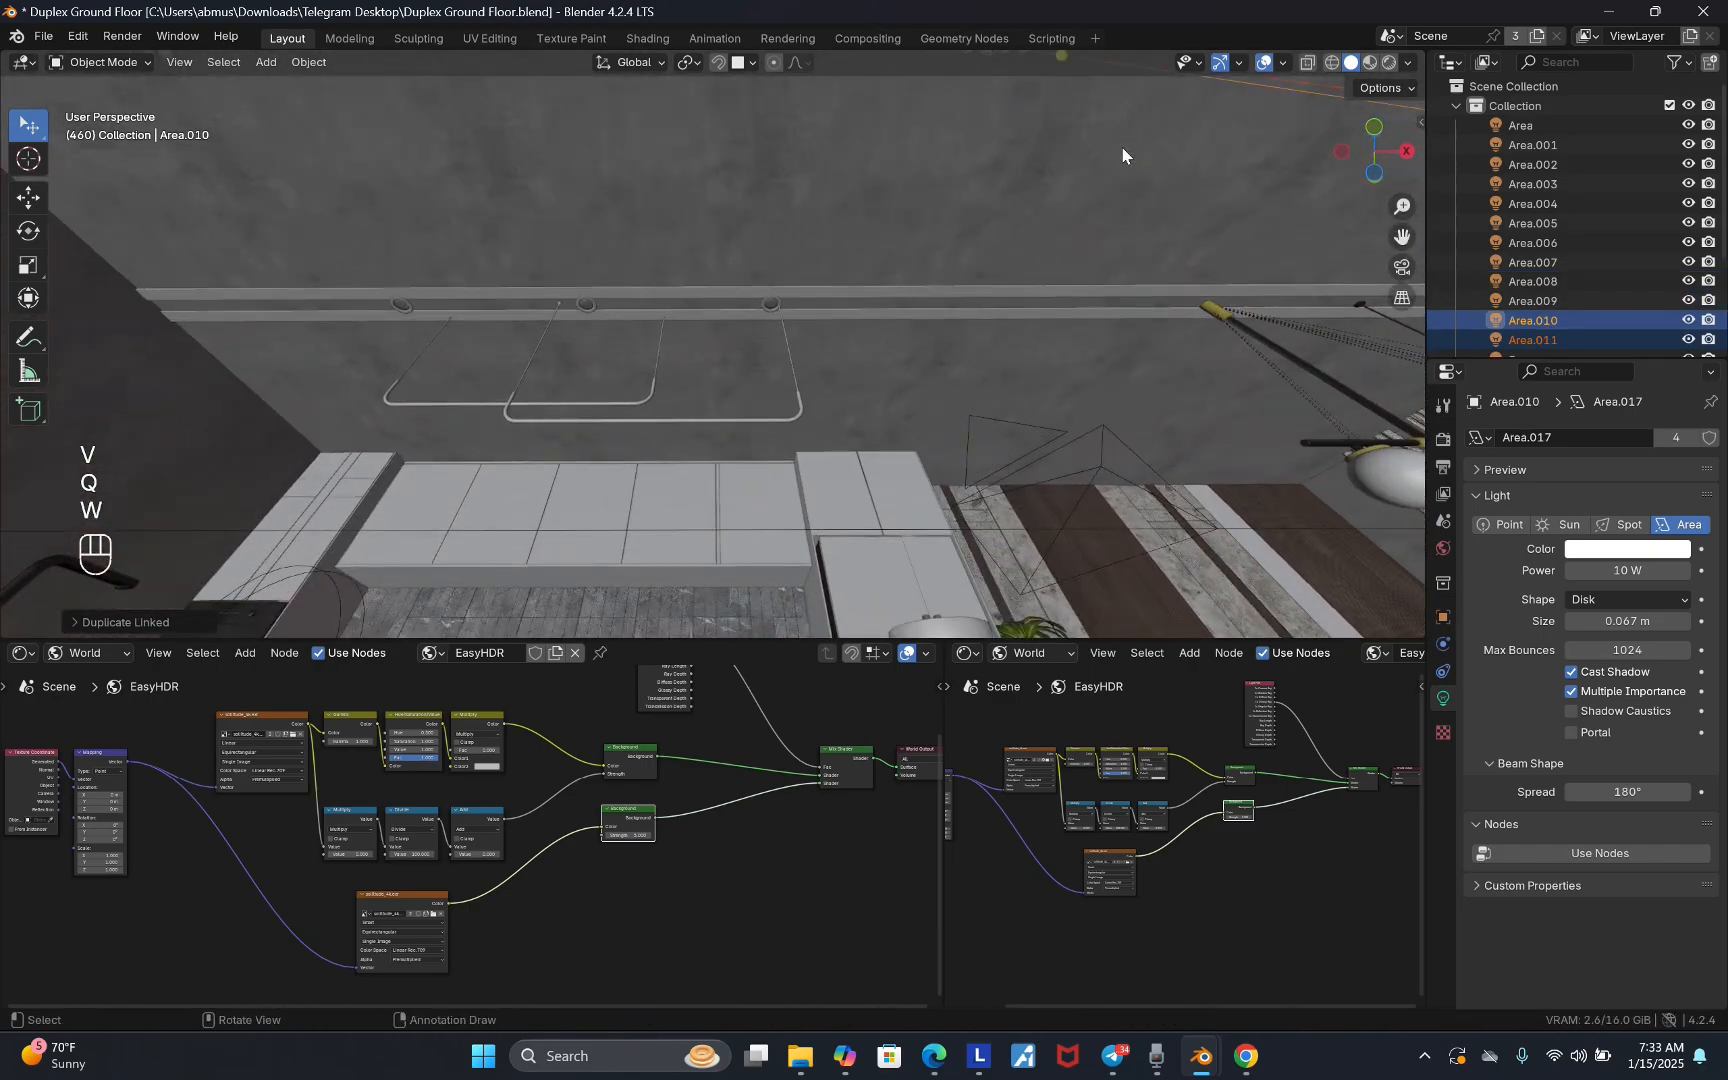
{"action": "key", "text": "v"}
{"action": "key", "text": "e"}
{"action": "key", "text": "s"}
{"action": "left_click", "coordinate": [1014, 153]}
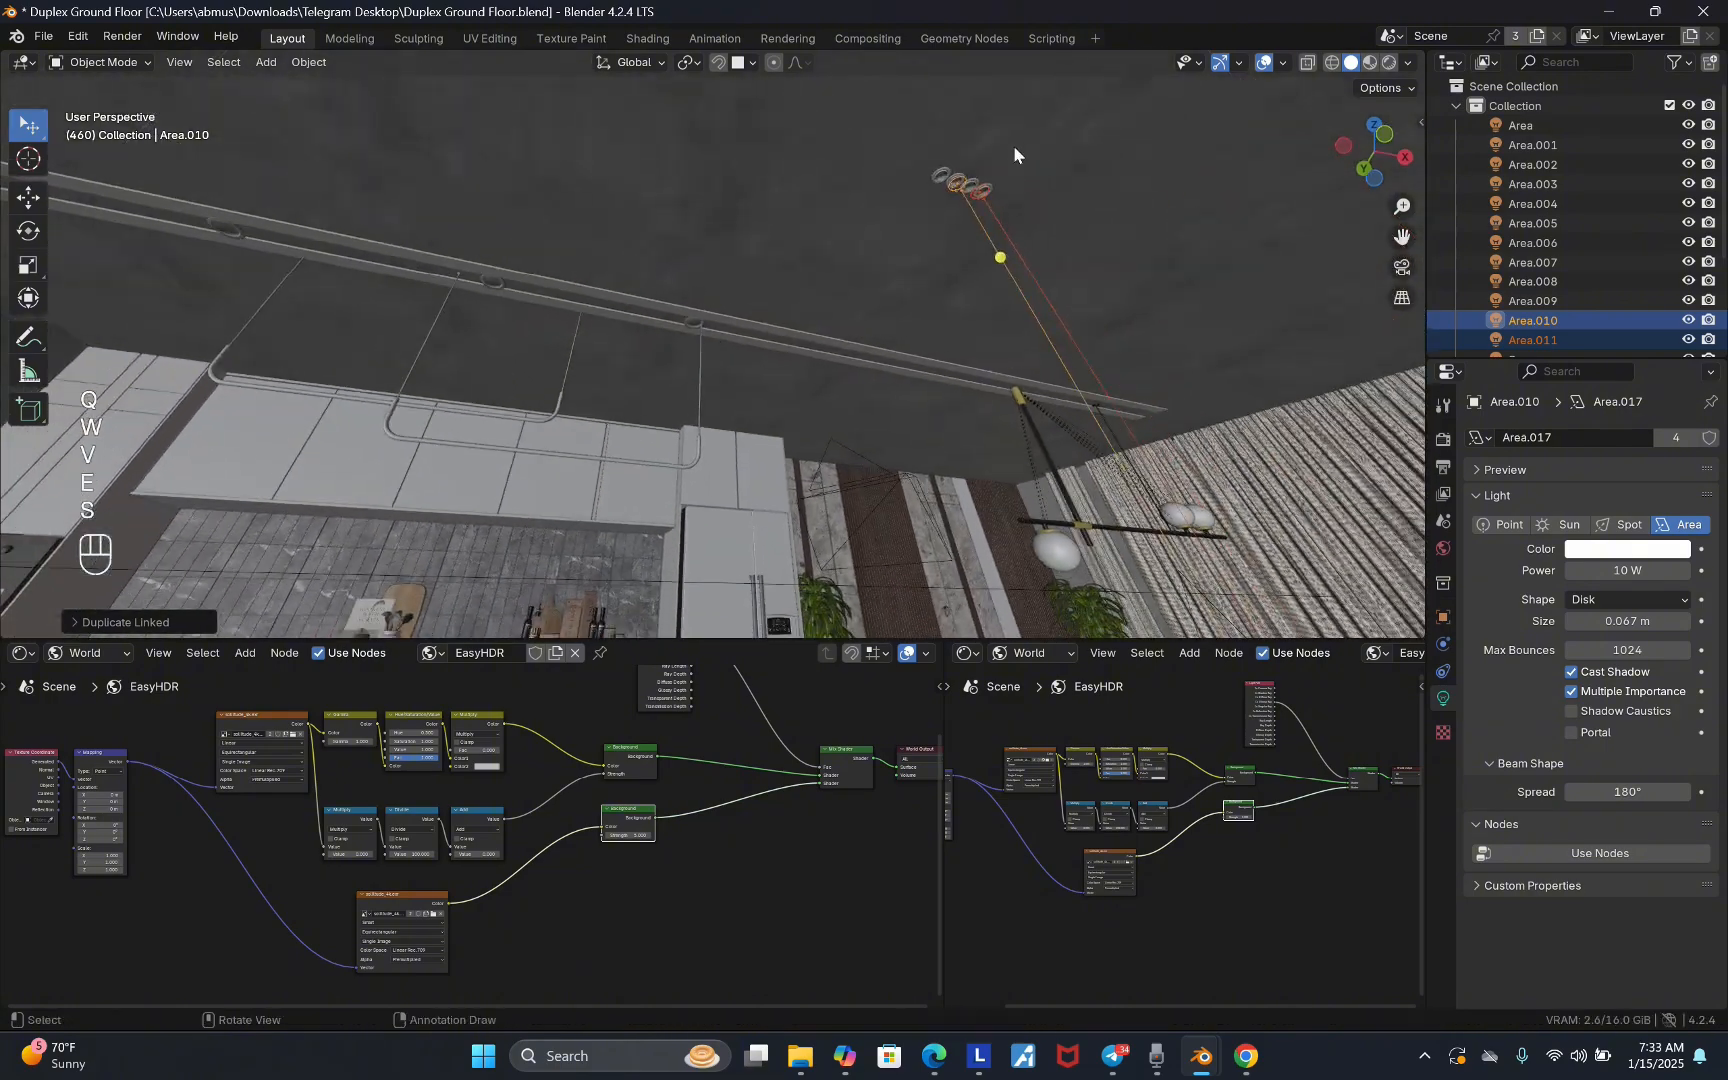
{"action": "left_click", "coordinate": [973, 211]}
{"action": "left_click", "coordinate": [966, 206]}
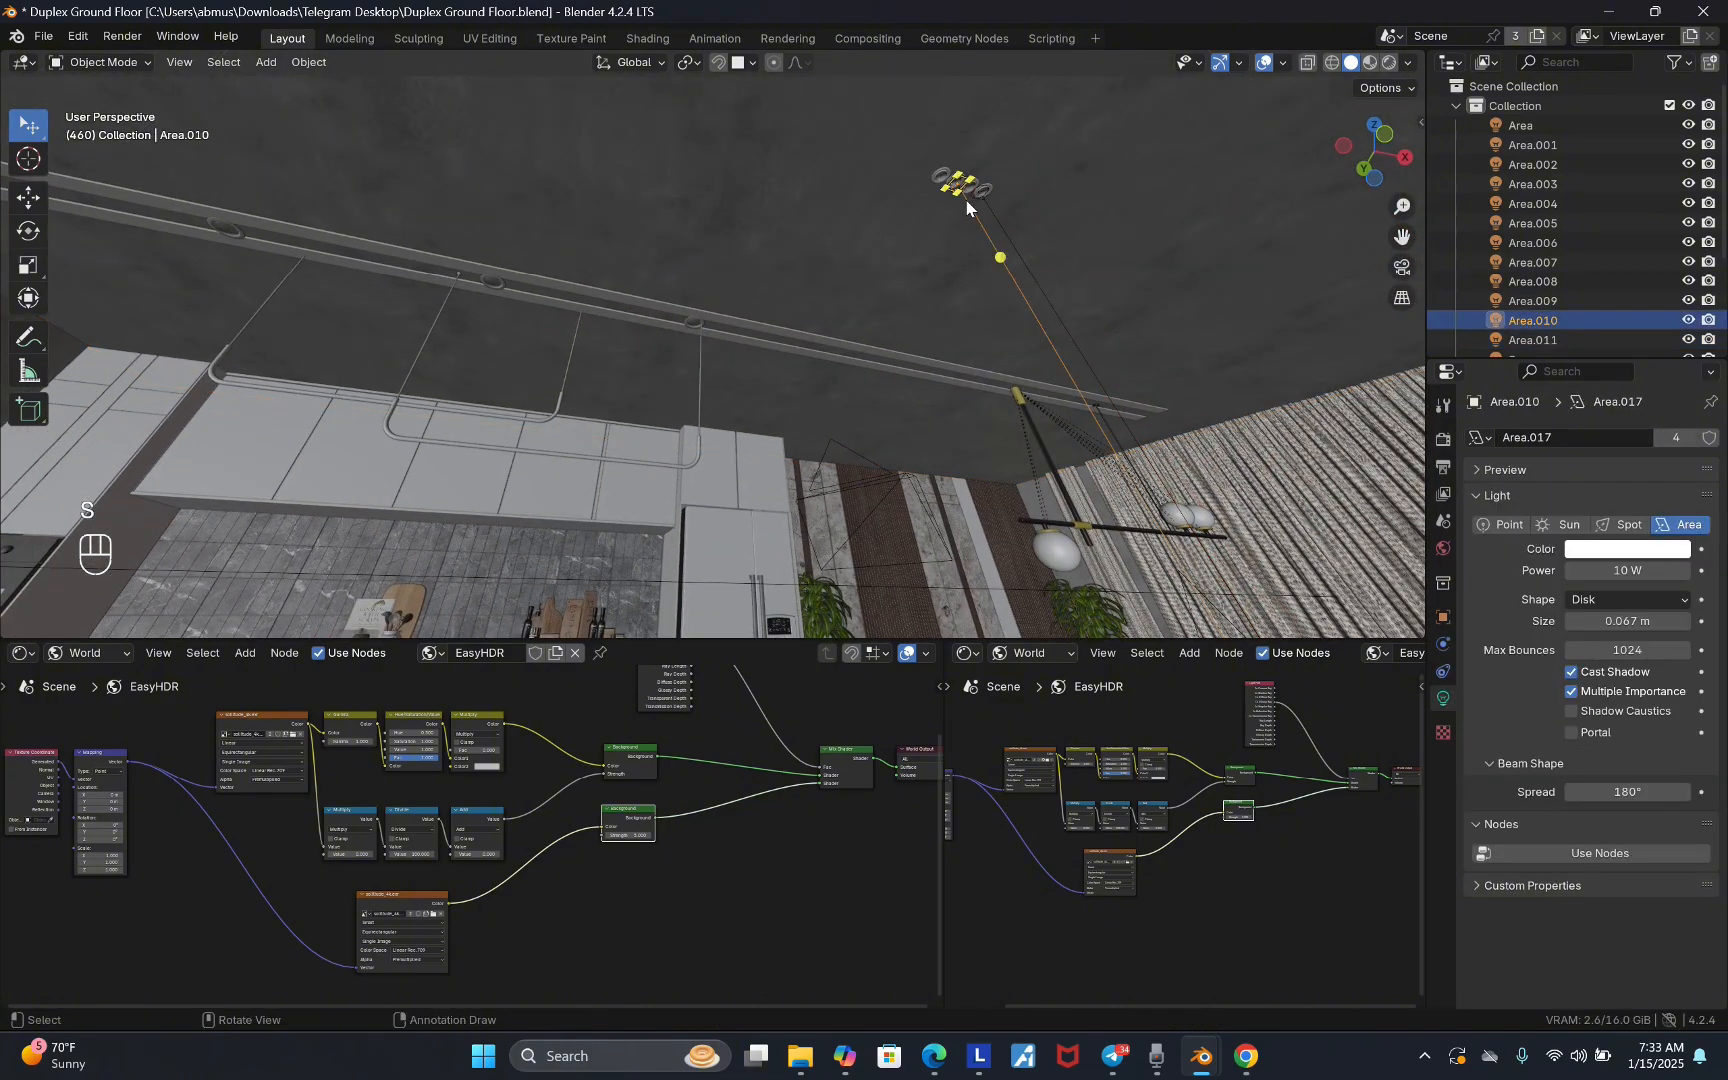
{"action": "key", "text": "shift+d"}
{"action": "key", "text": "shift+z"}
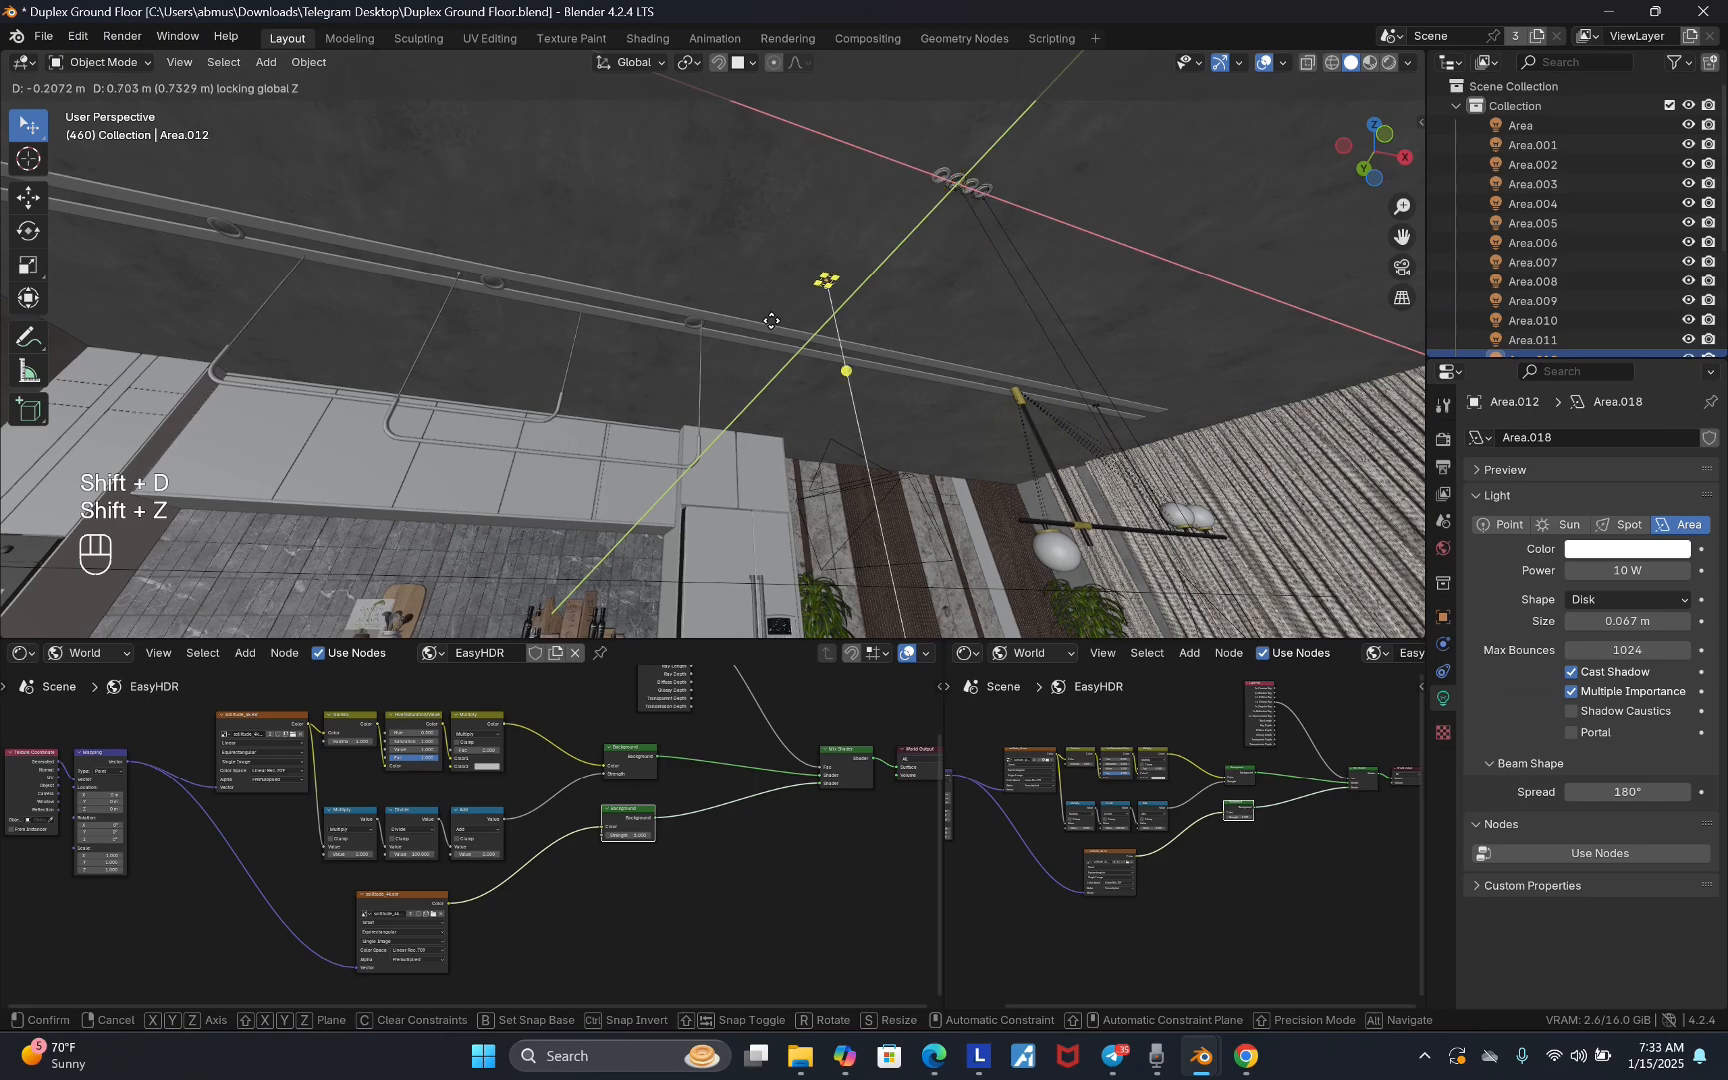
{"action": "left_click", "coordinate": [703, 338]}
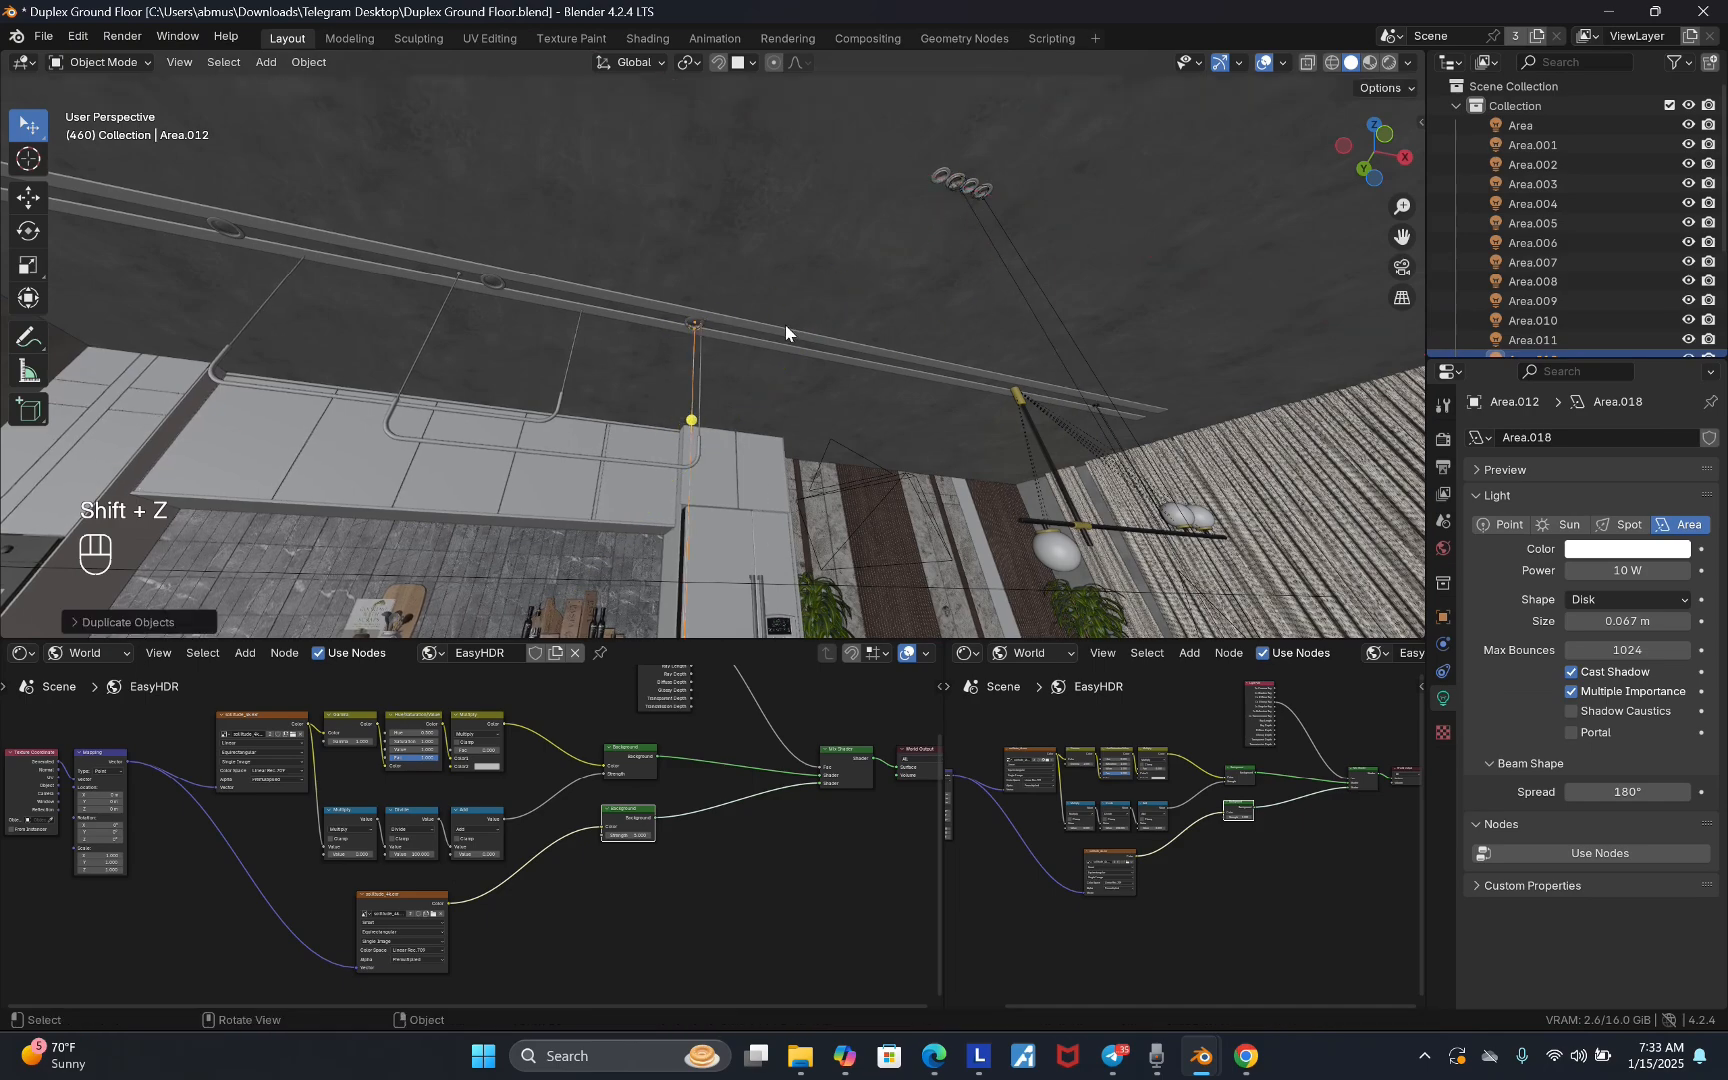
- Make a linked duplicate along X at the channel's middle spotlight and repeat it with the same offset for the third spotlight
{"action": "middle_click_drag", "start_coordinate": [703, 338], "coordinate": [798, 323]}
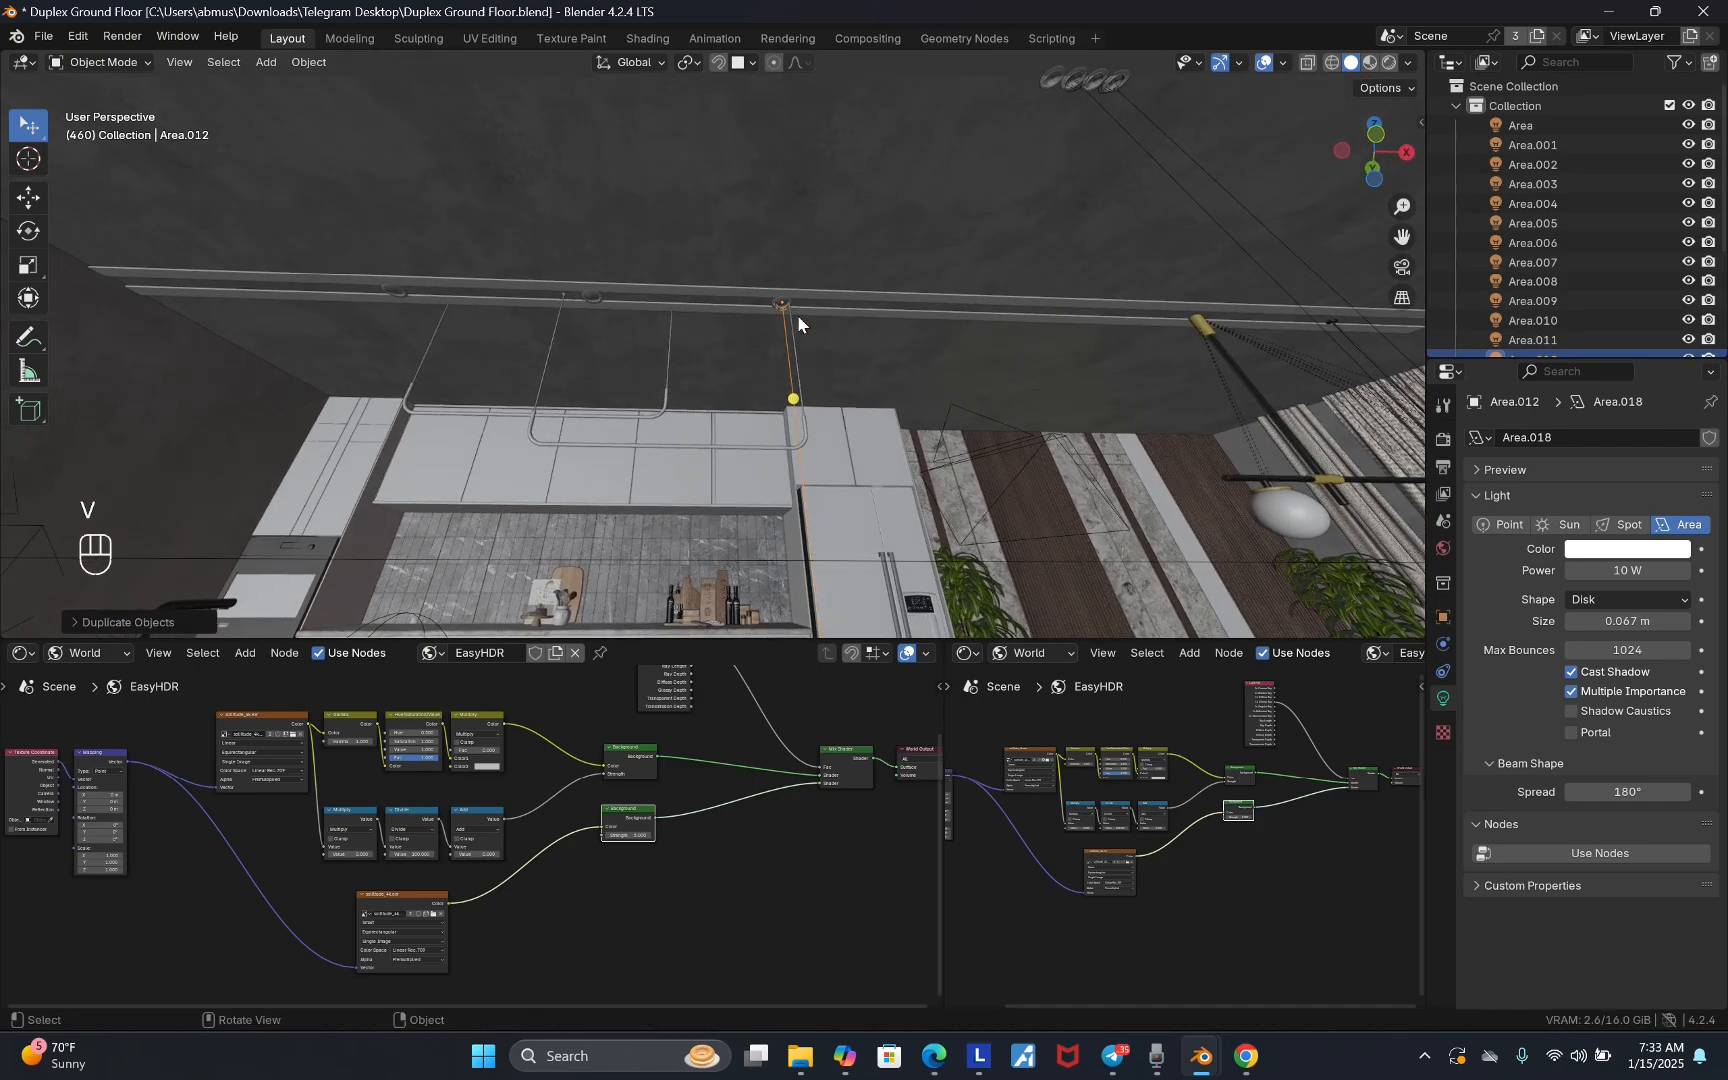
{"action": "key", "text": "alt+d"}
{"action": "key", "text": "x"}
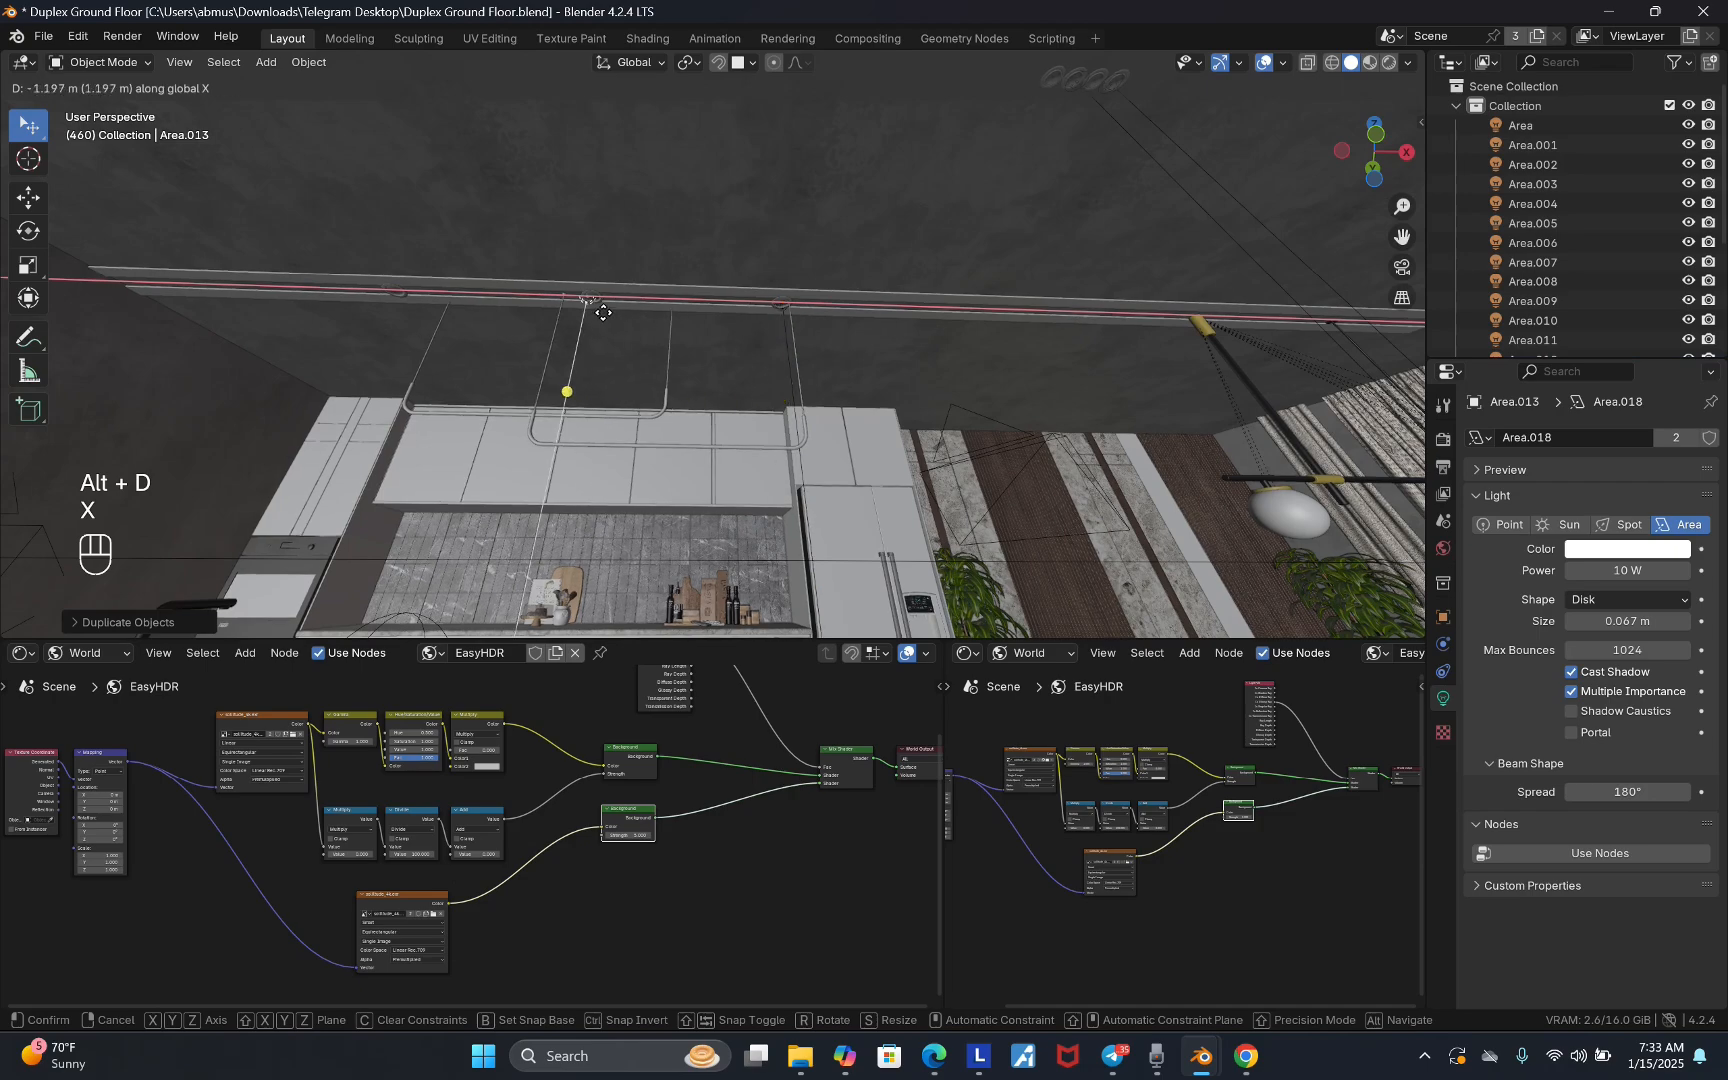
{"action": "left_click", "coordinate": [603, 312]}
{"action": "key", "text": "v"}
{"action": "key", "text": "a"}
{"action": "key", "text": "w"}
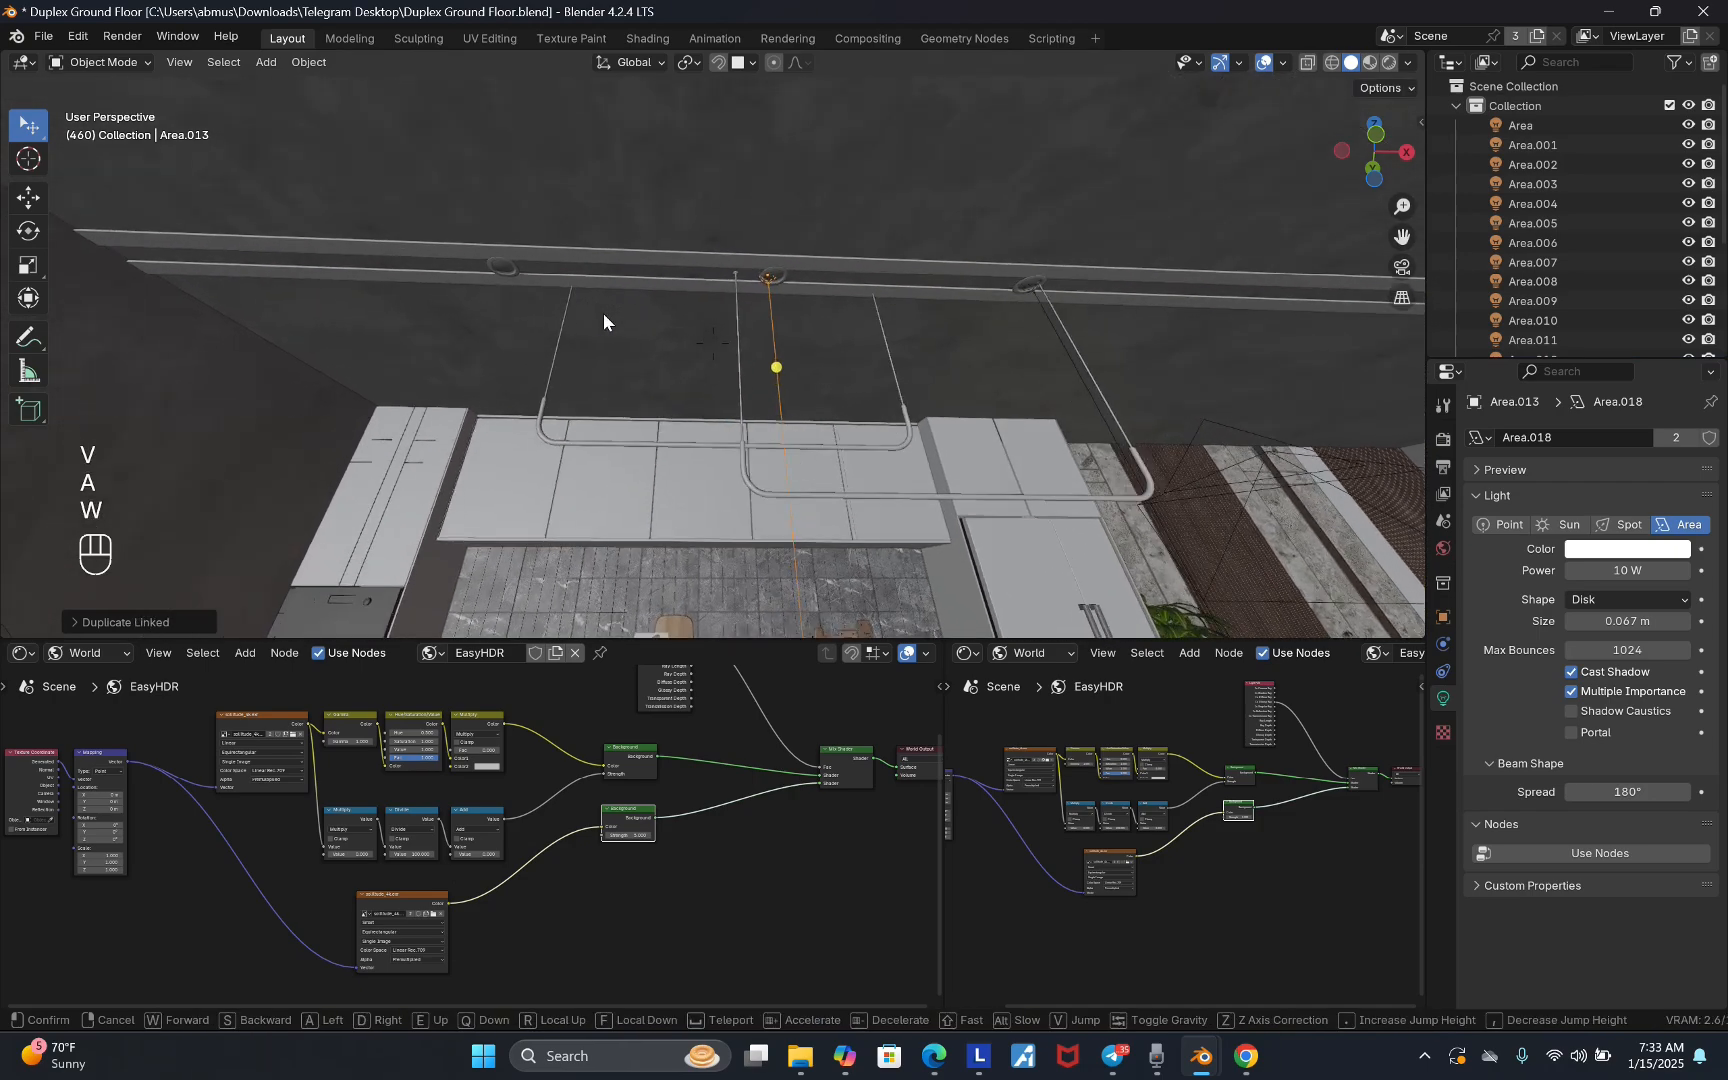
{"action": "key", "text": "Escape"}
{"action": "key", "text": "shift+r"}
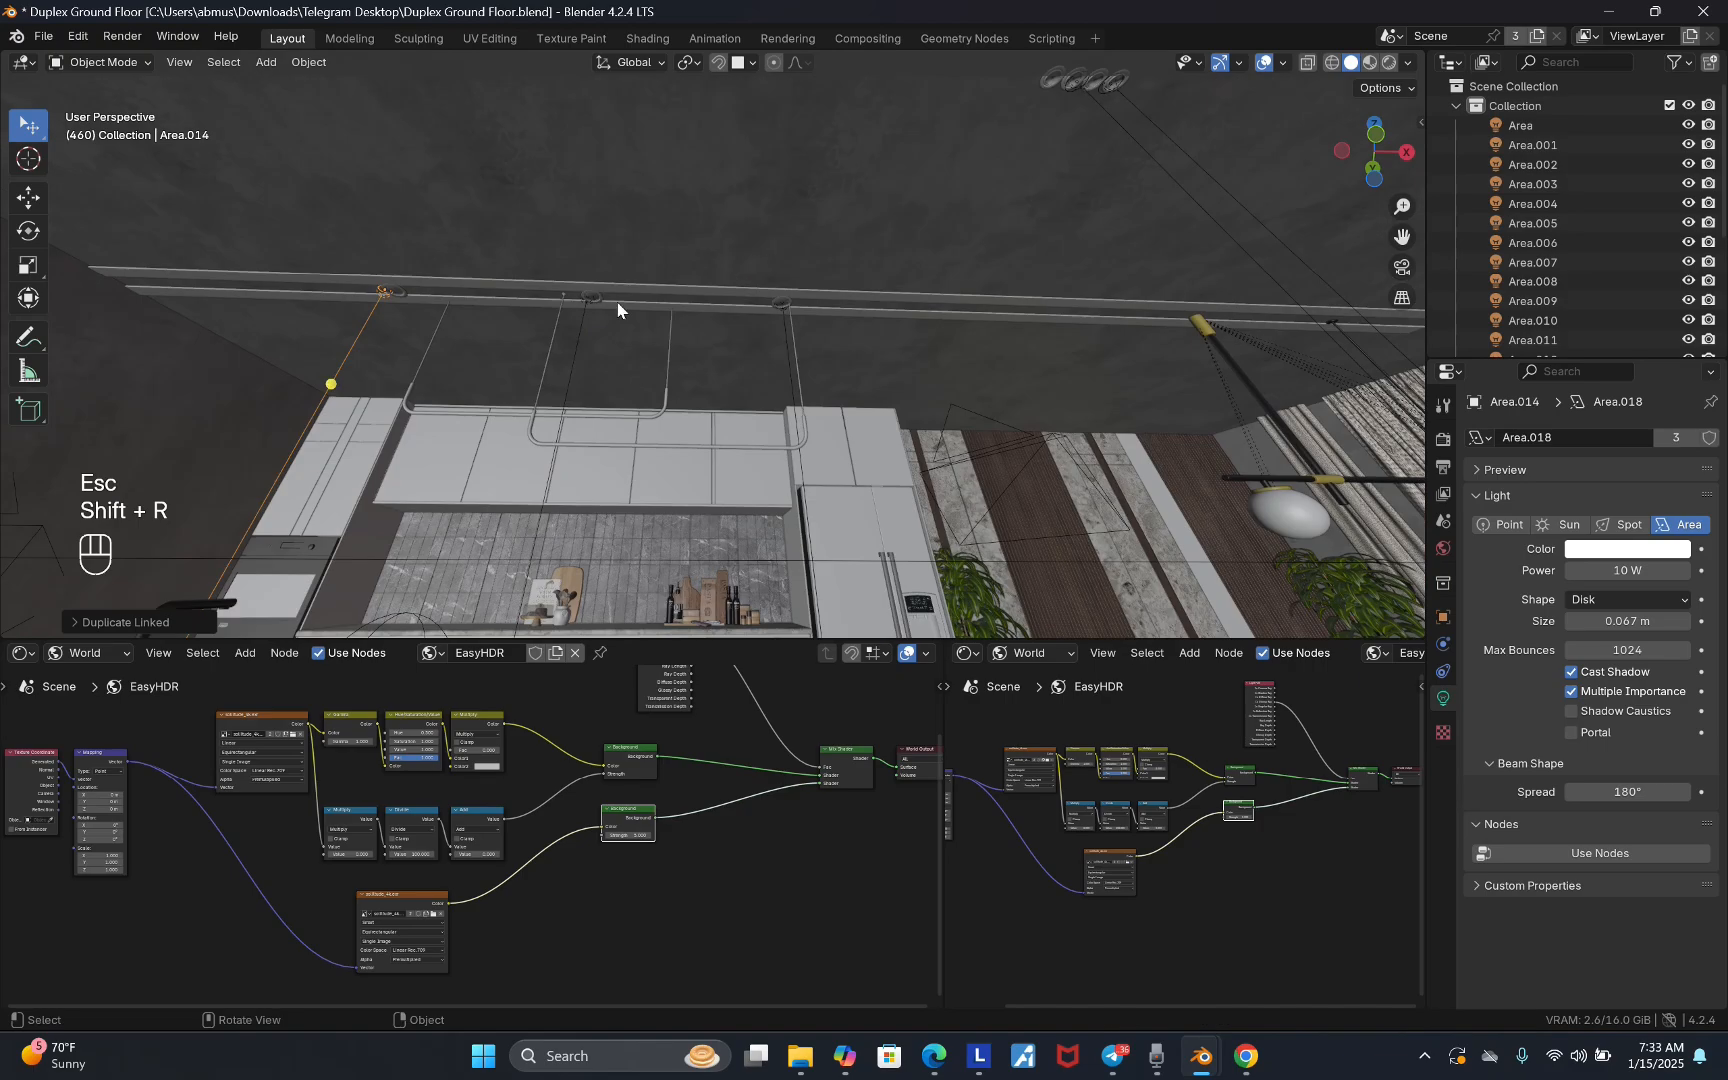
- Lower the disk light at the channel spotlight farthest from the fridge along Z and shift it along X into the fixture
{"action": "key", "text": "v"}
{"action": "key", "text": "a"}
{"action": "key", "text": "q"}
{"action": "key", "text": "w"}
{"action": "key", "text": "a"}
{"action": "key", "text": "a"}
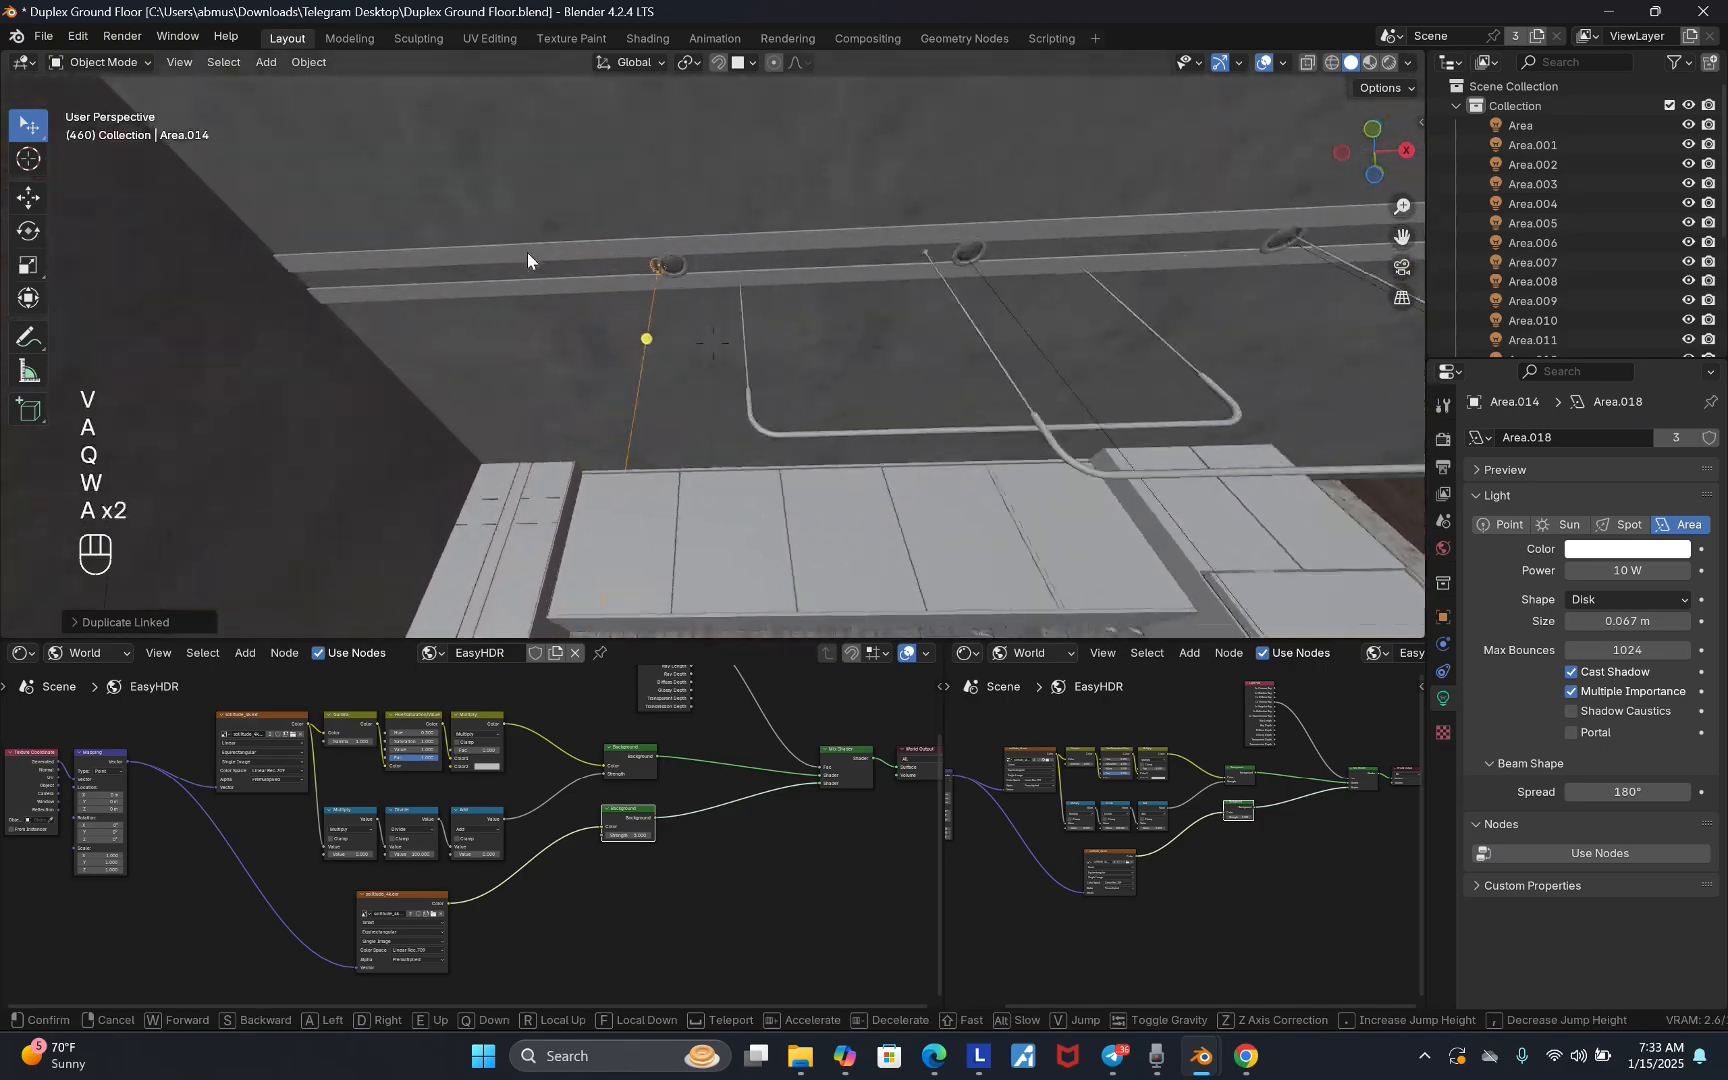
{"action": "left_click", "coordinate": [543, 288]}
{"action": "key", "text": "g"}
{"action": "key", "text": "x"}
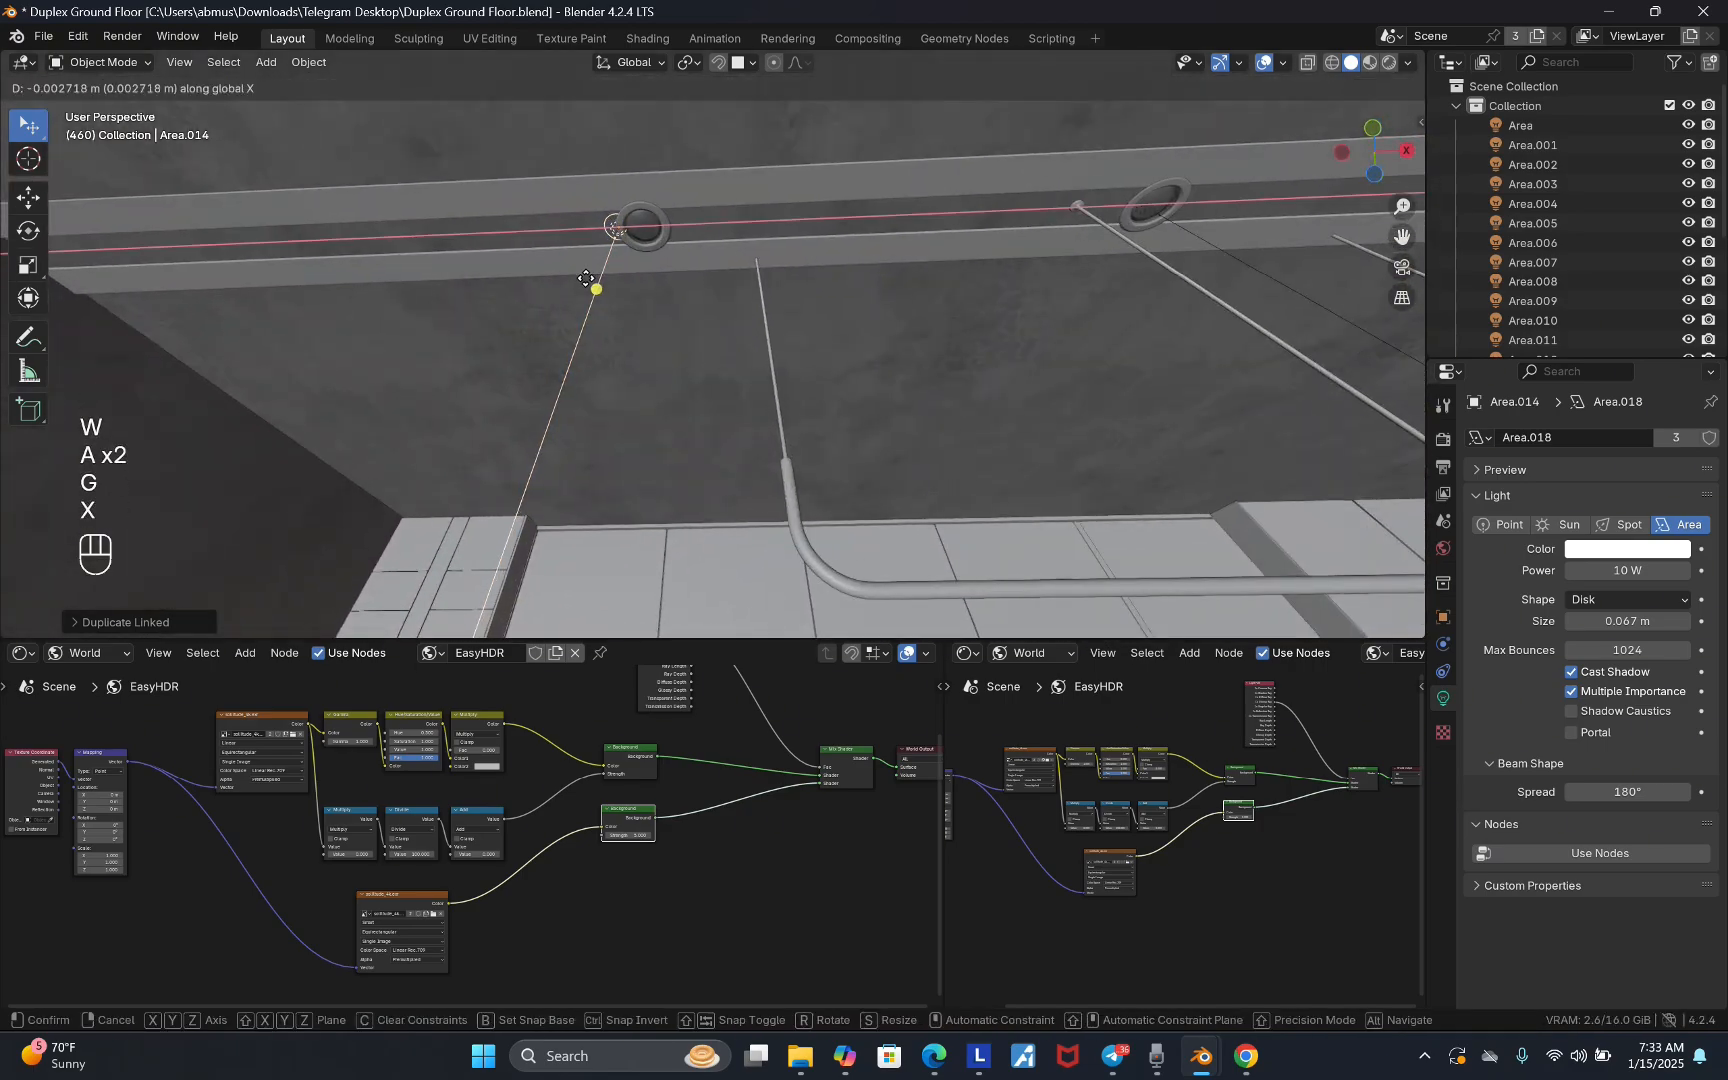
{"action": "key", "text": "Escape"}
{"action": "key", "text": "g"}
{"action": "key", "text": "z"}
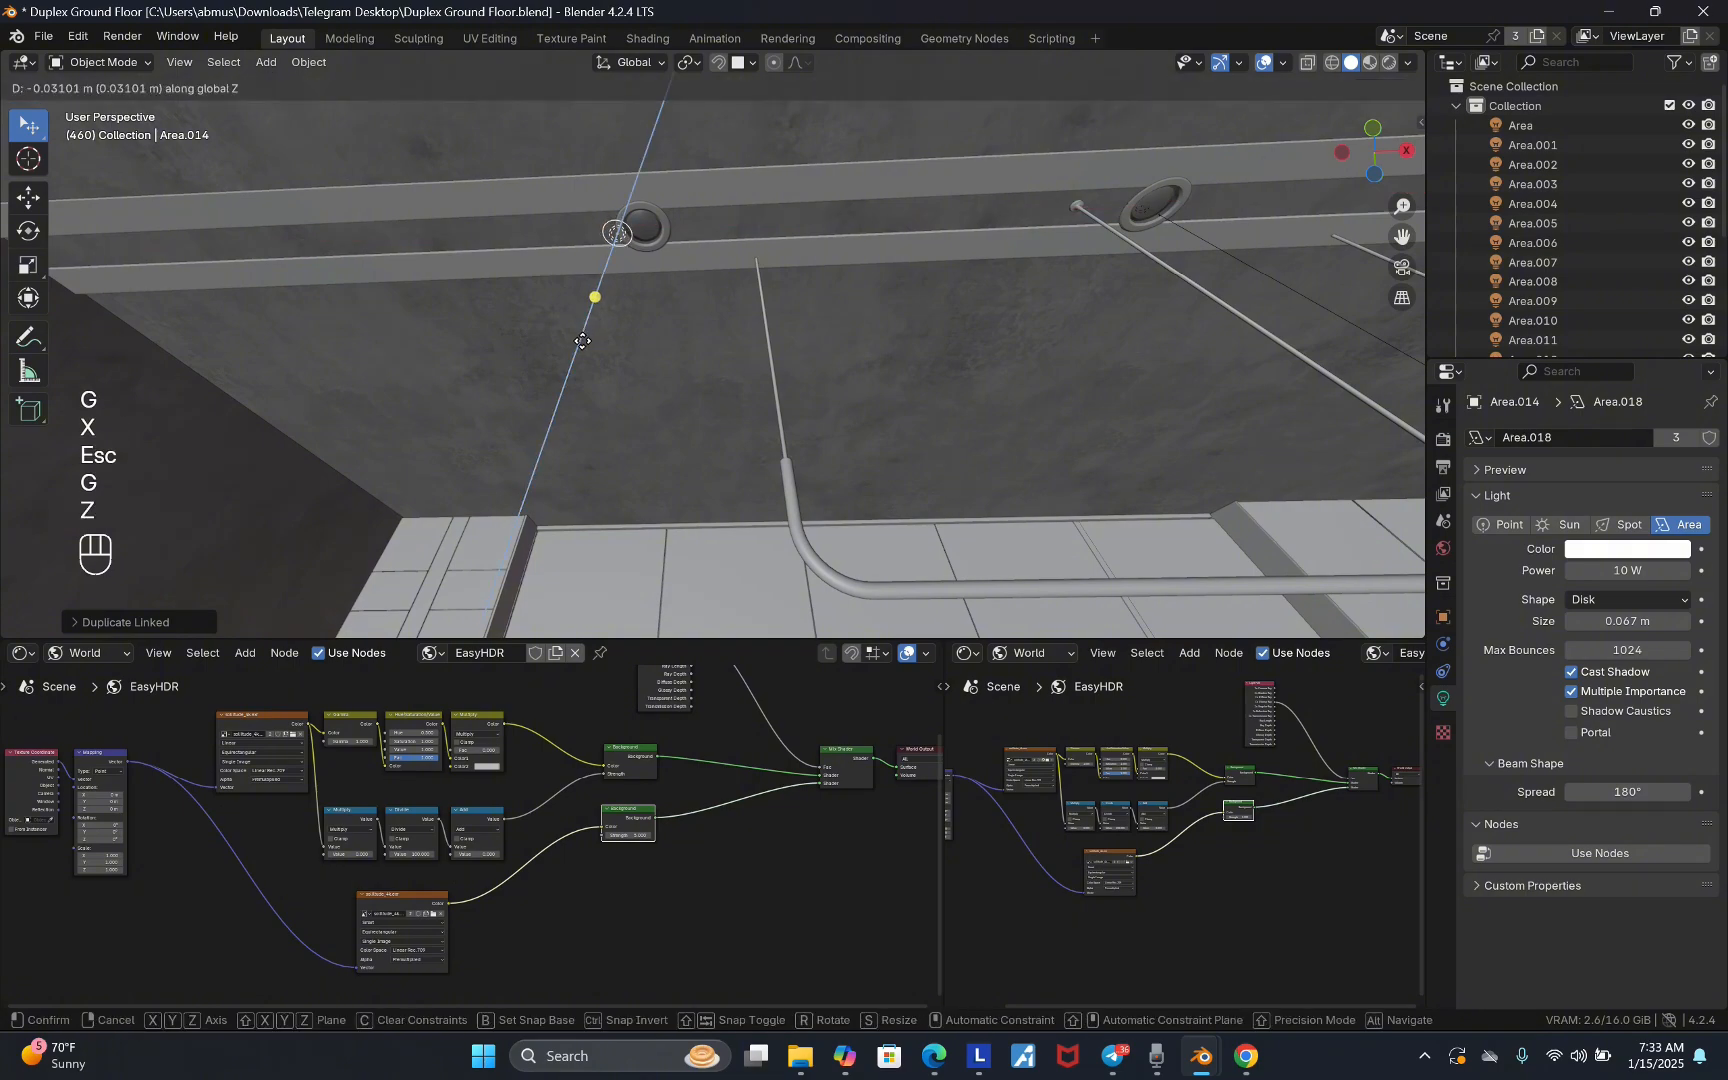
{"action": "key", "text": "g"}
{"action": "key", "text": "x"}
{"action": "left_click", "coordinate": [609, 343]}
- Lower the disk light at the middle channel spotlight along Z and shift it along X into the fixture
{"action": "key", "text": "v"}
{"action": "key", "text": "d"}
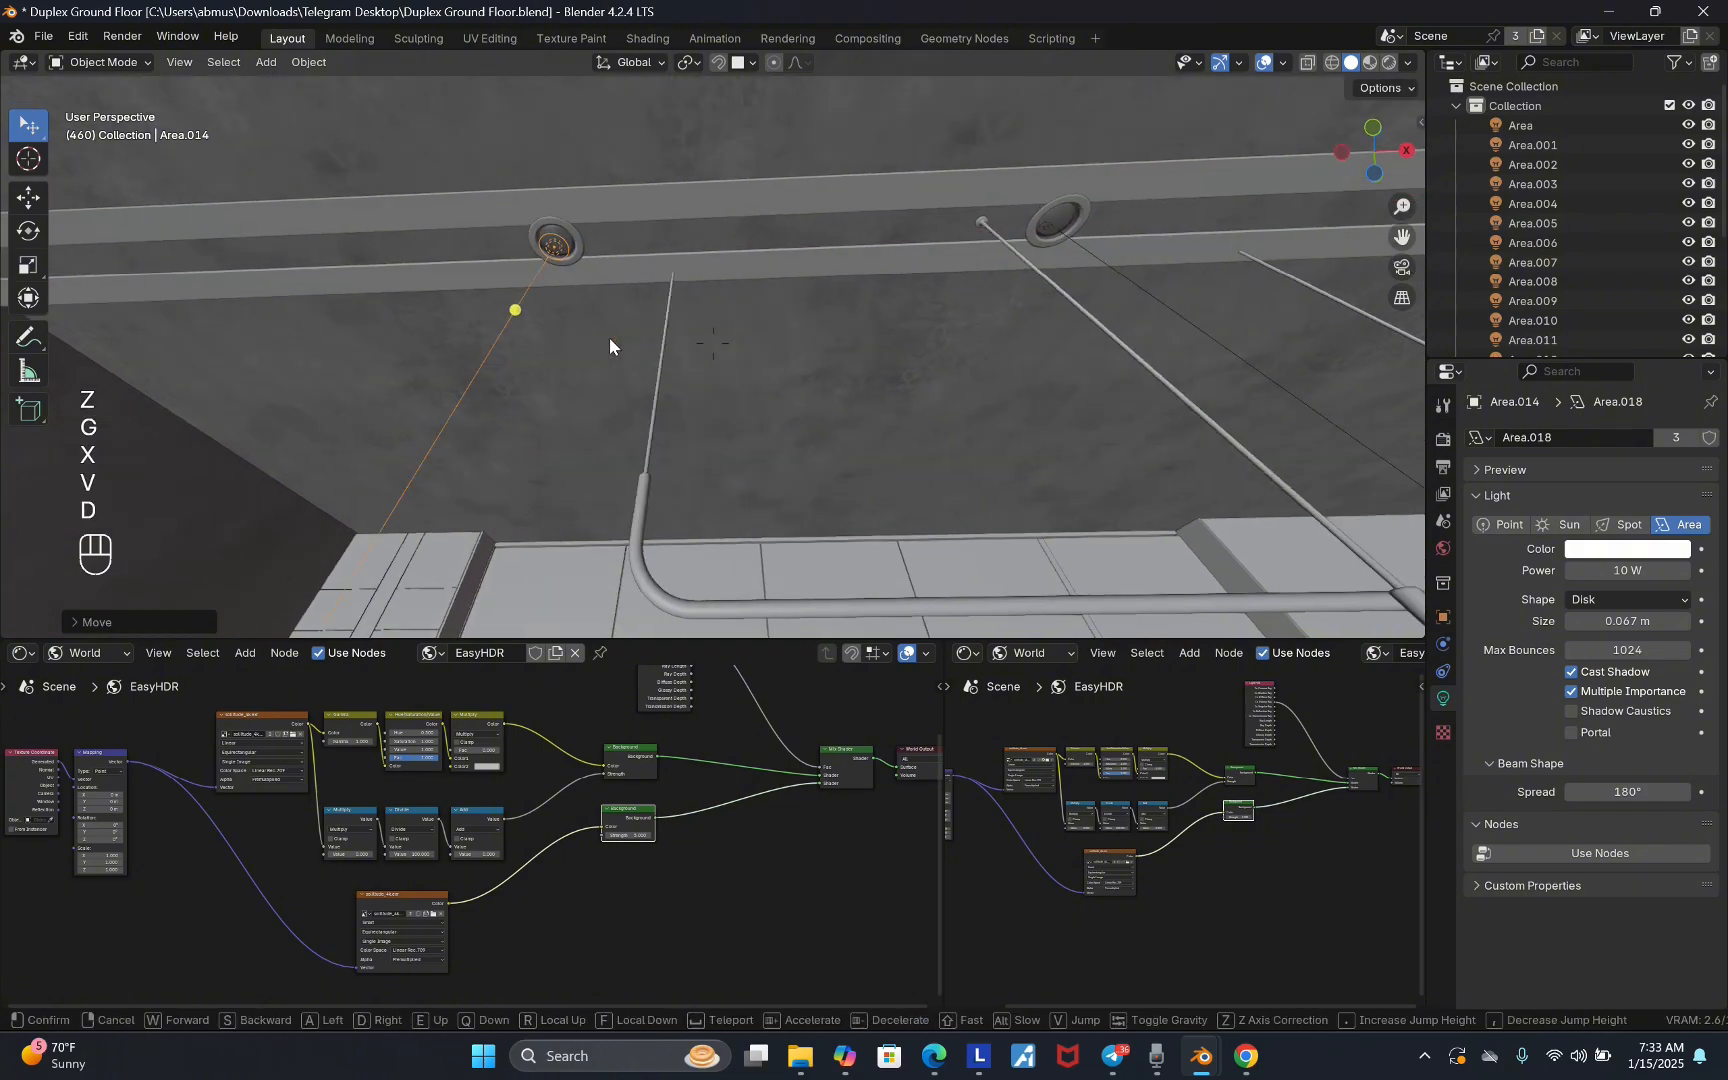
{"action": "left_click", "coordinate": [729, 268]}
{"action": "left_click", "coordinate": [805, 271]}
{"action": "key", "text": "g"}
{"action": "key", "text": "z"}
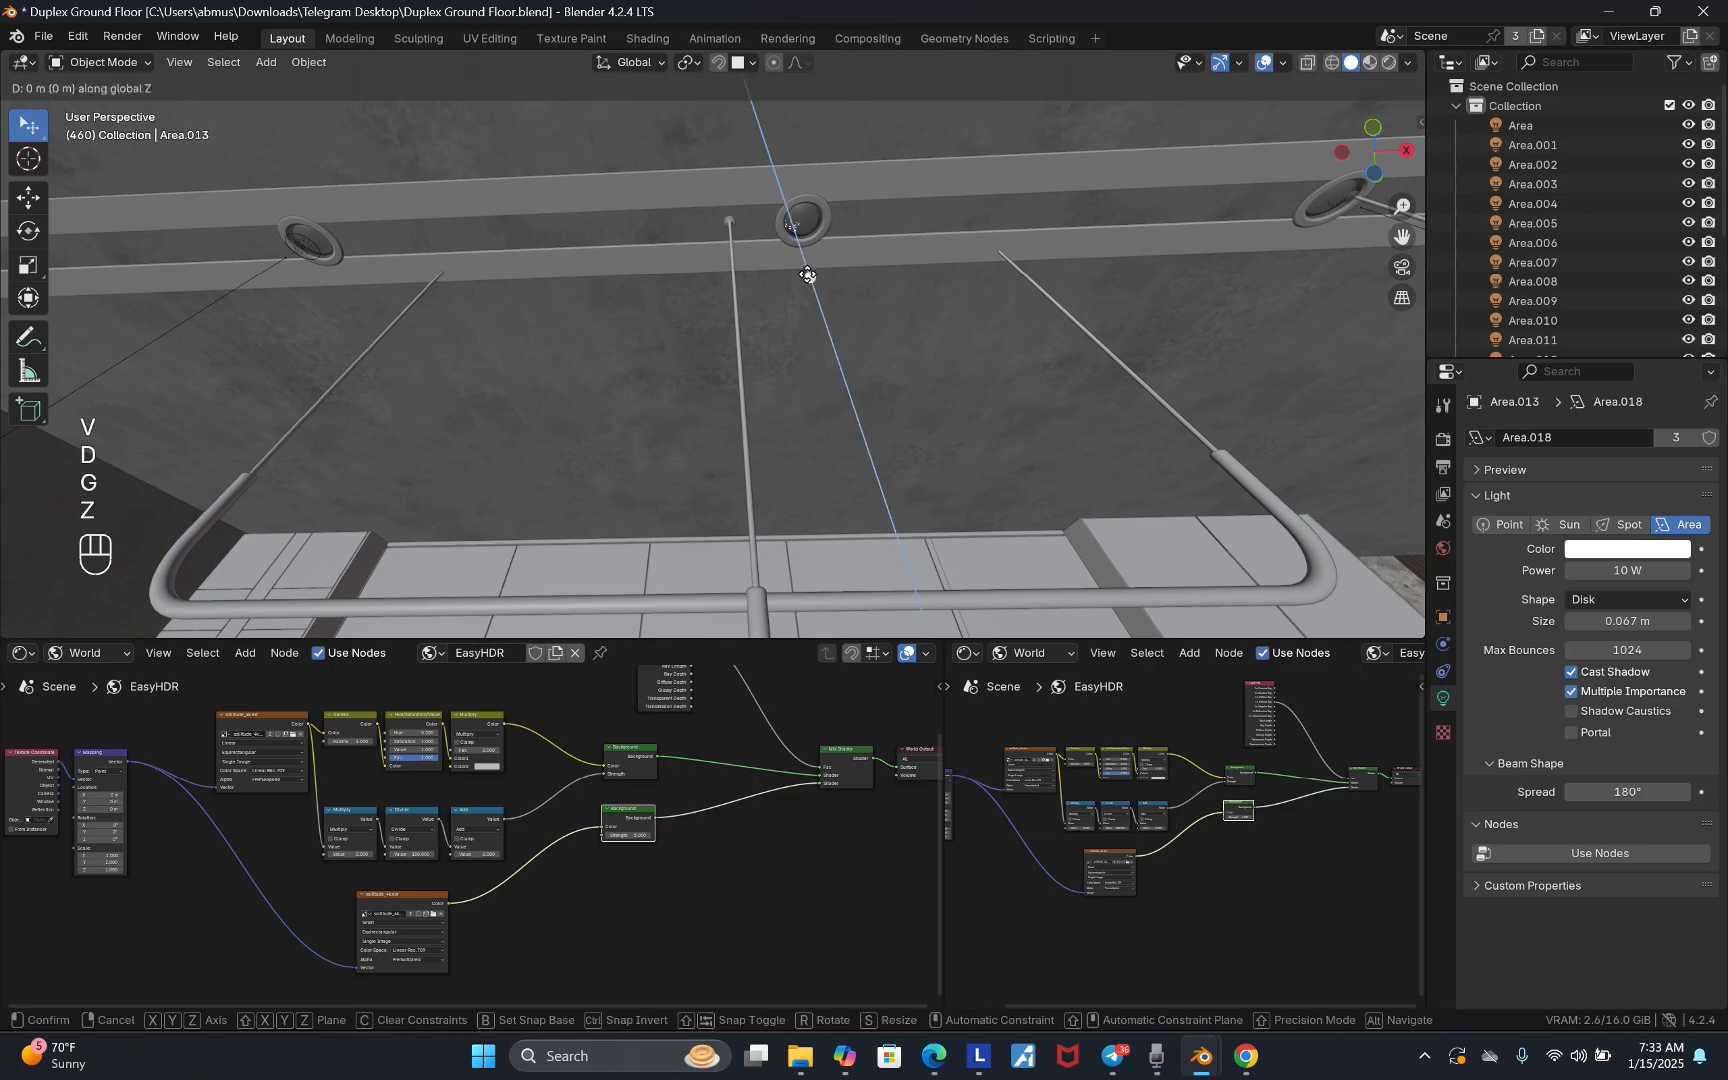
{"action": "left_click", "coordinate": [810, 284]}
{"action": "key", "text": "g"}
{"action": "key", "text": "x"}
{"action": "left_click", "coordinate": [815, 286]}
- Lower the disk light at the channel spotlight nearest the fridge slightly along Z
{"action": "key", "text": "v"}
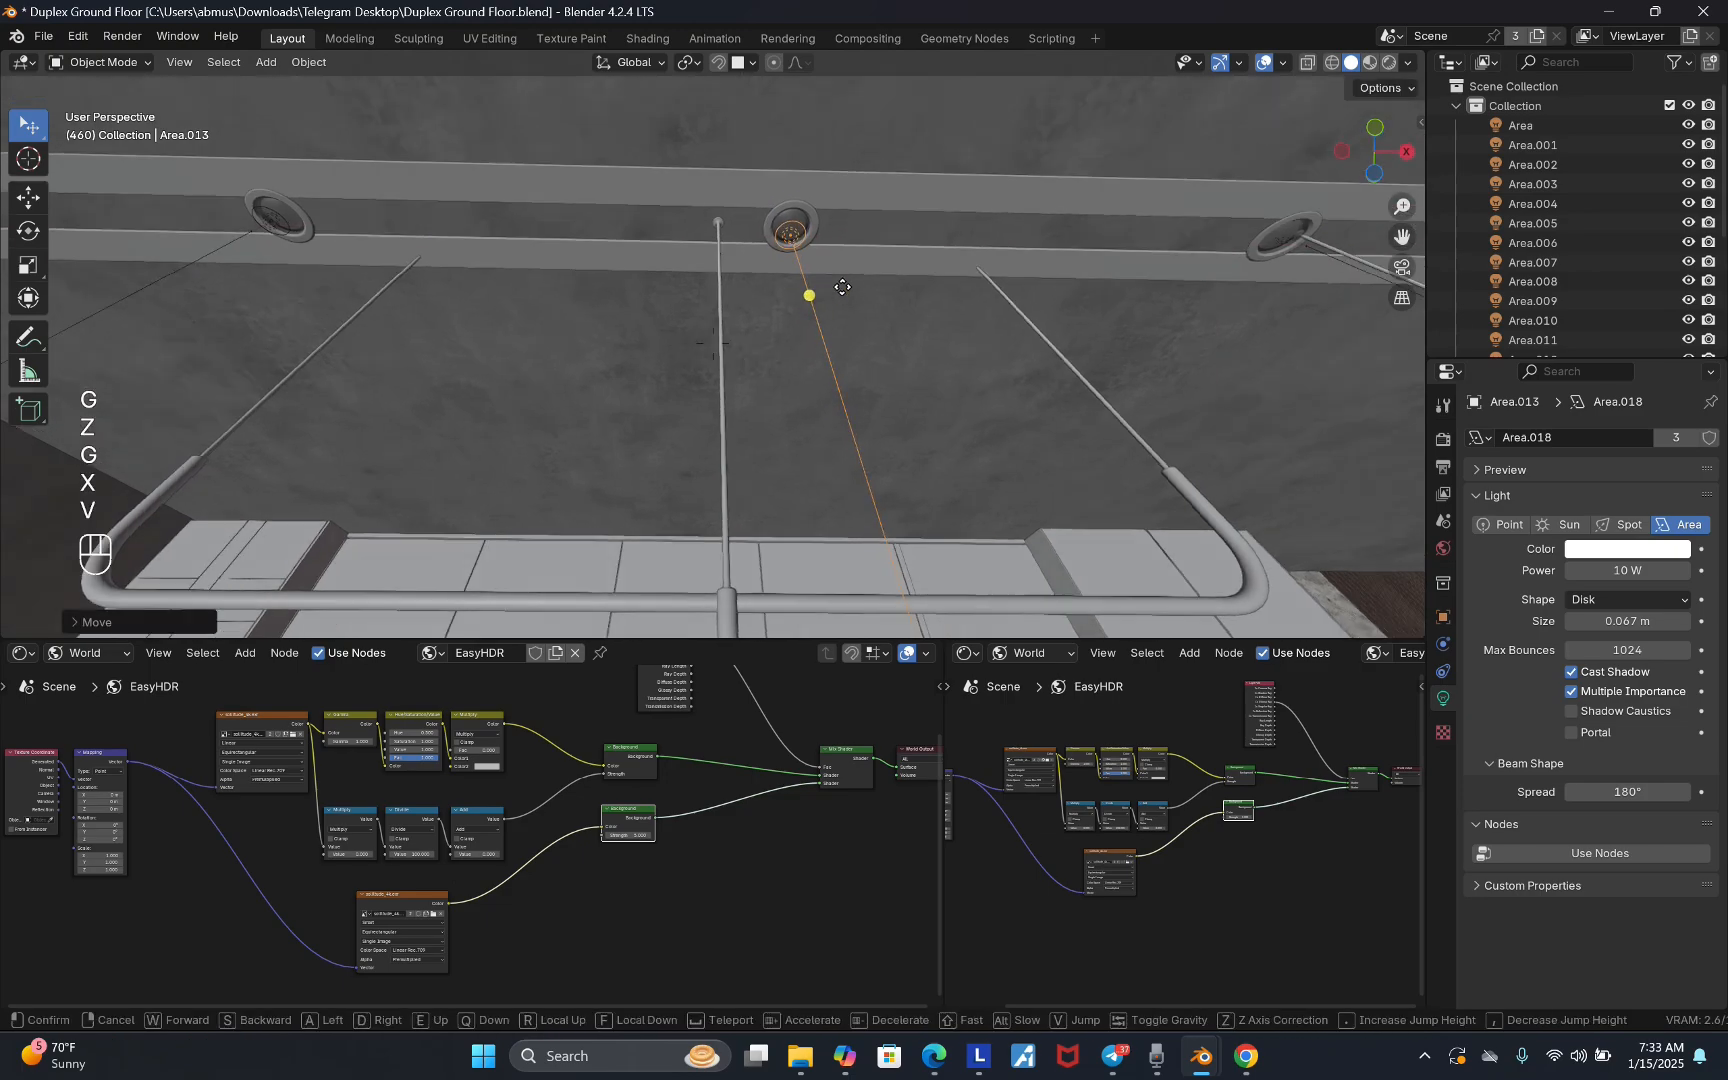
{"action": "key", "text": "d"}
{"action": "left_click", "coordinate": [803, 261]}
{"action": "left_click", "coordinate": [803, 261]}
{"action": "key", "text": "g"}
{"action": "key", "text": "z"}
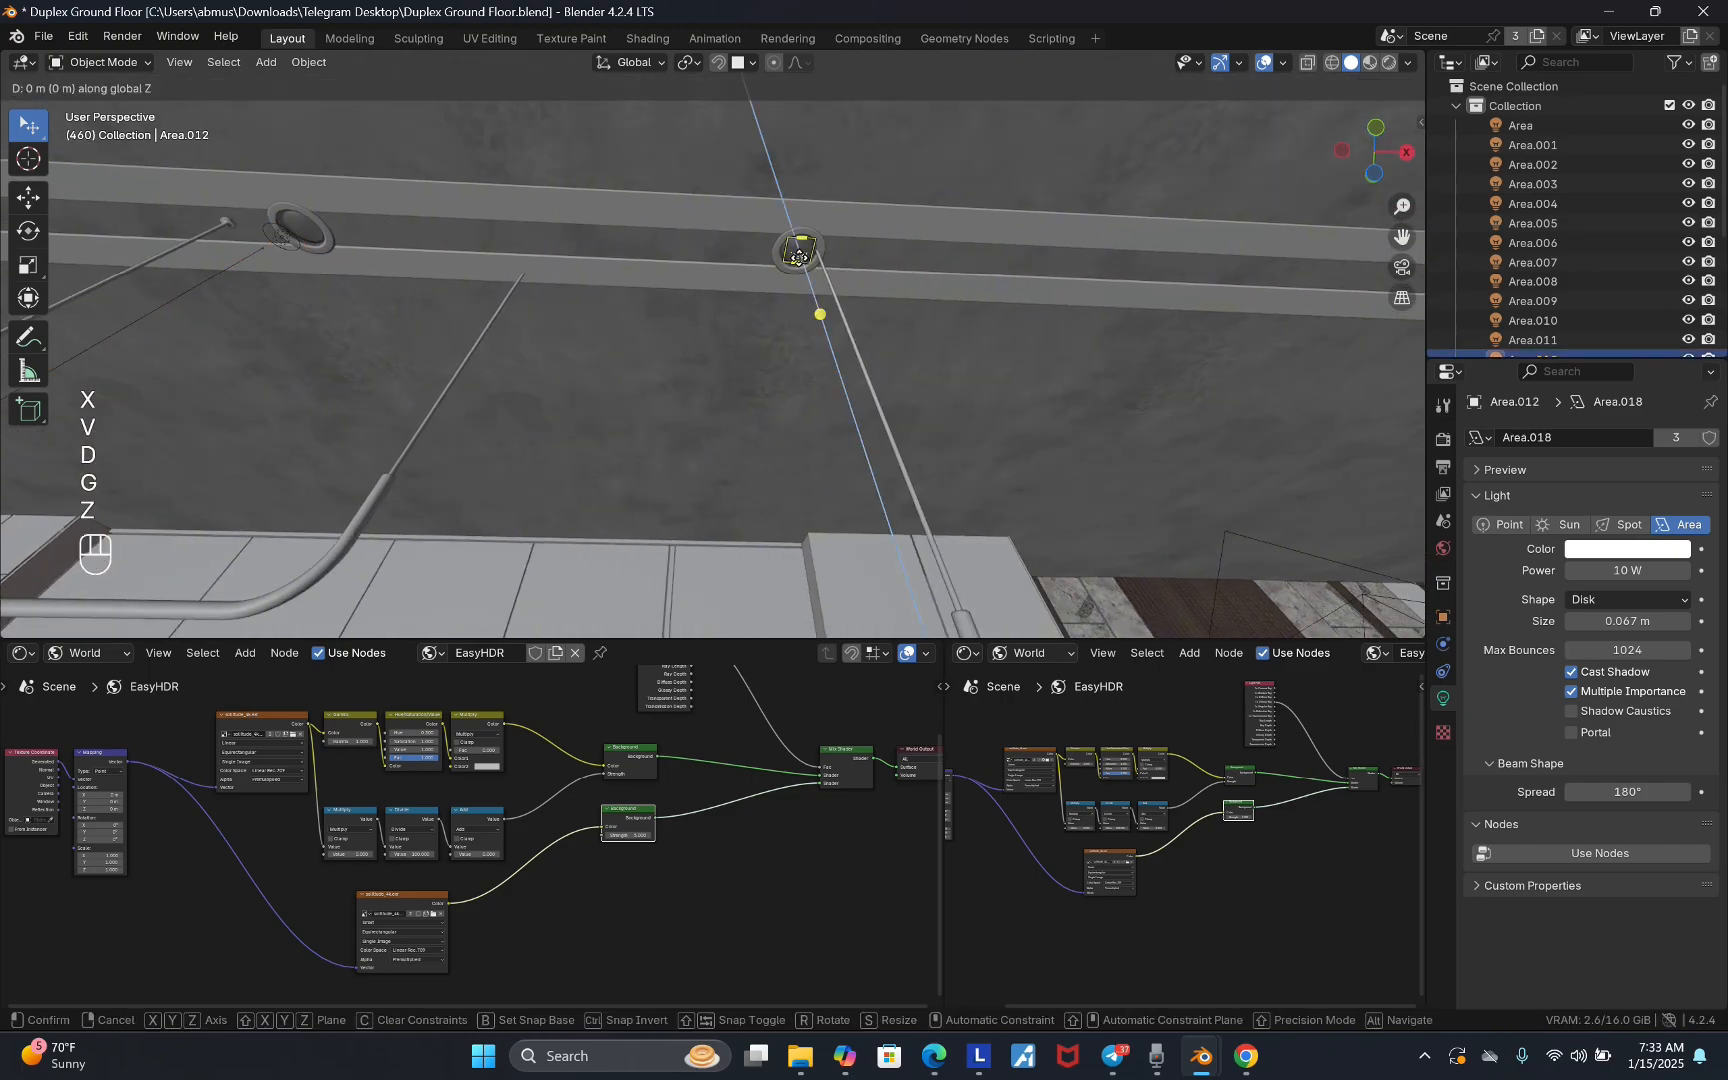
{"action": "left_click", "coordinate": [808, 303]}
- Examine the pendant lamp above the dining table, temporarily hiding its large white globe and revealing it again
{"action": "key", "text": "v"}
{"action": "key", "text": "q"}
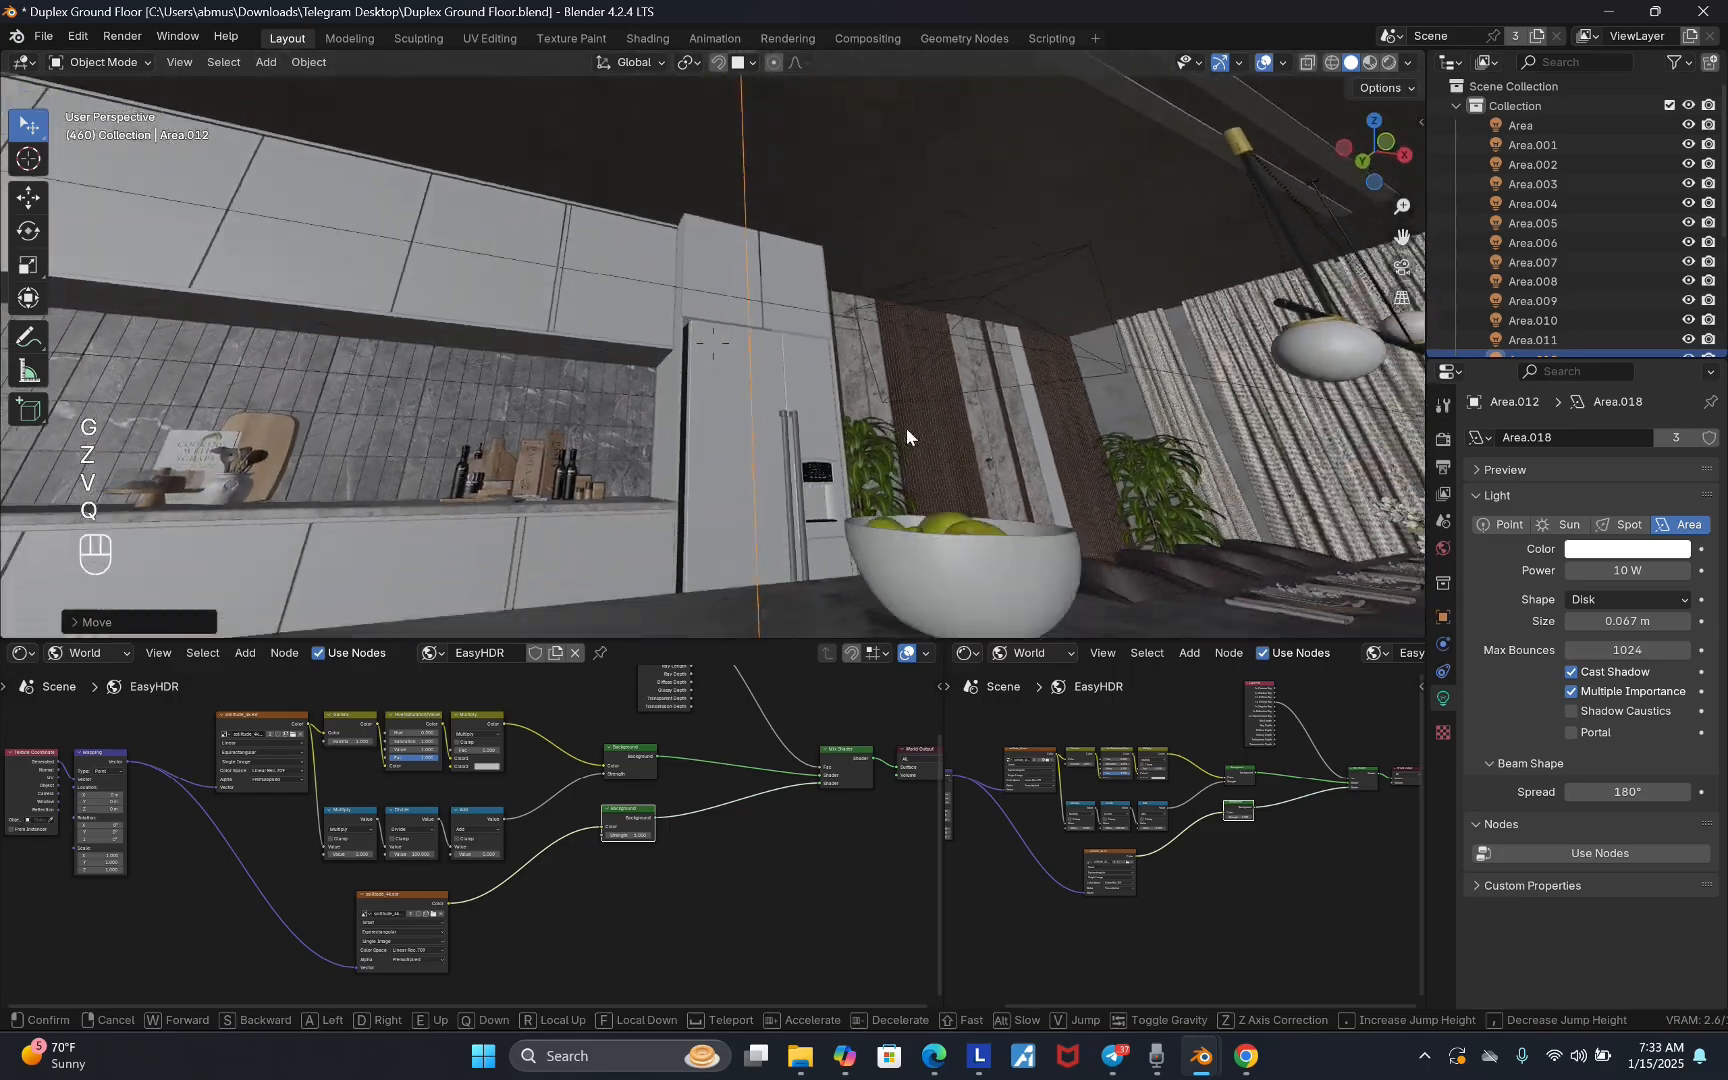
{"action": "key", "text": "s"}
{"action": "key", "text": "d"}
{"action": "key", "text": "d"}
{"action": "key", "text": "d"}
{"action": "key", "text": "d"}
{"action": "key", "text": "w"}
{"action": "key", "text": "w"}
{"action": "key", "text": "w"}
{"action": "key", "text": "d"}
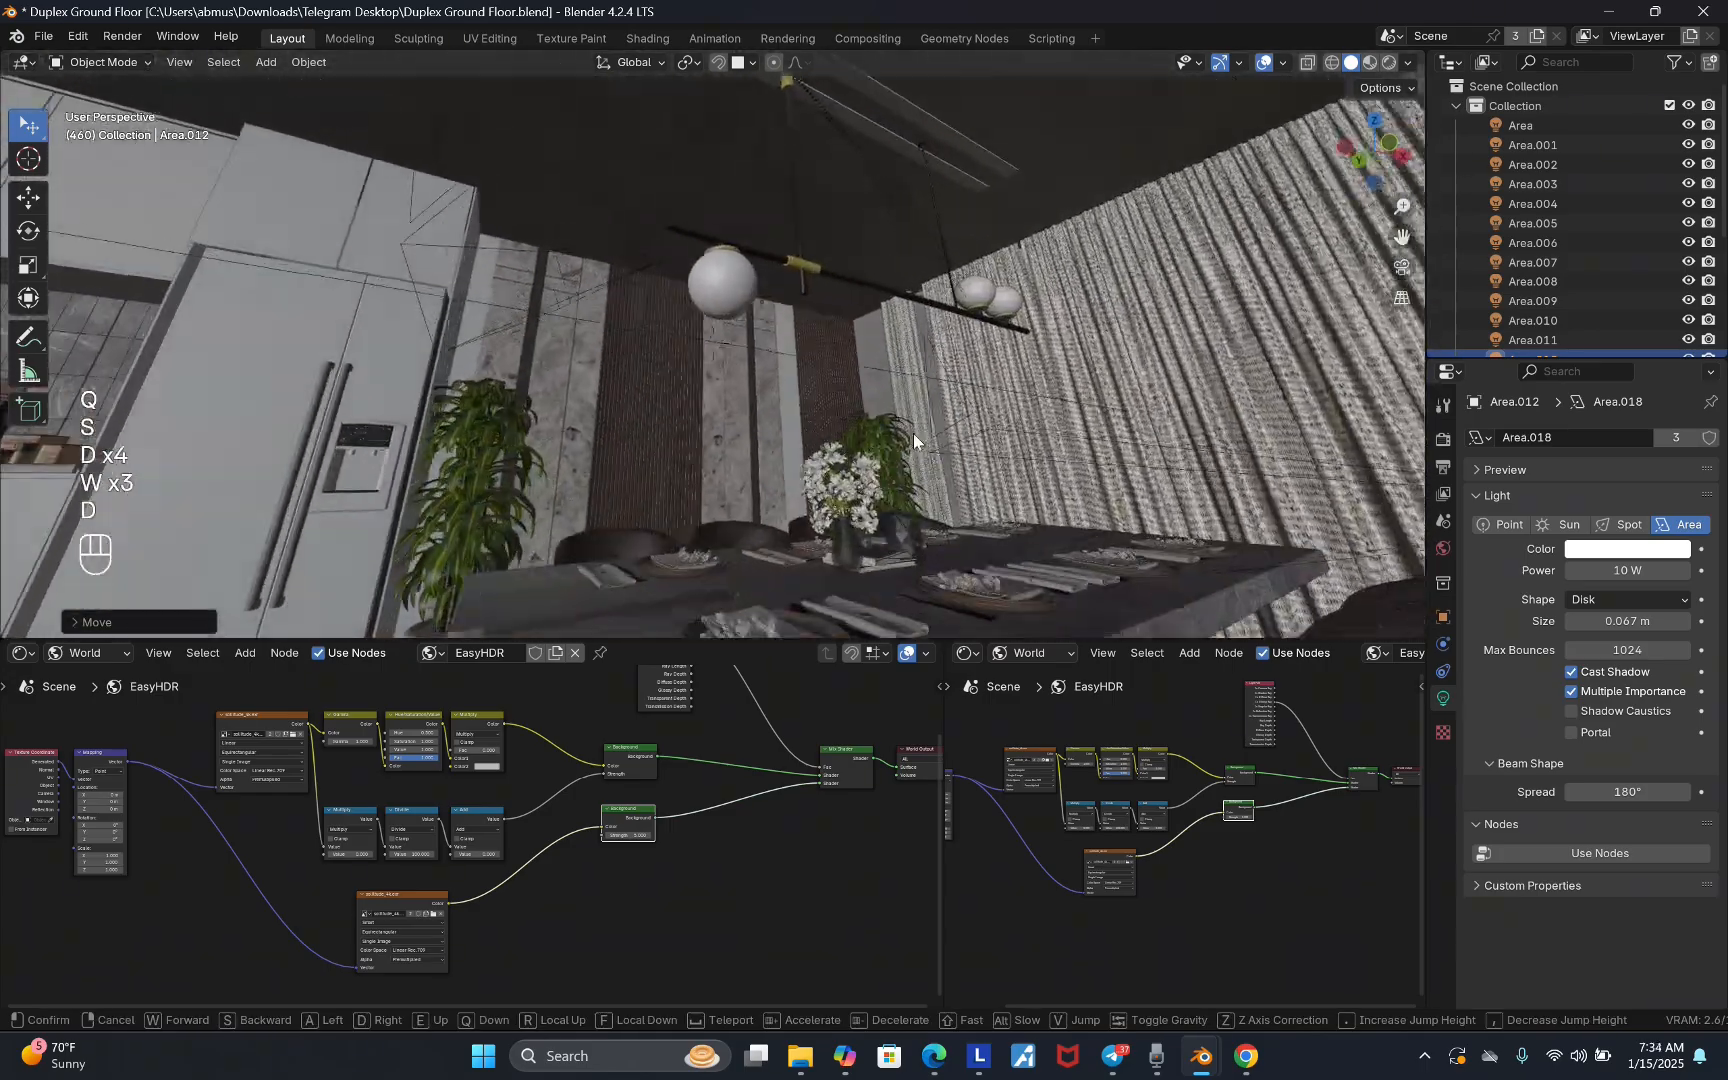
{"action": "left_click", "coordinate": [810, 305]}
{"action": "left_click", "coordinate": [693, 234]}
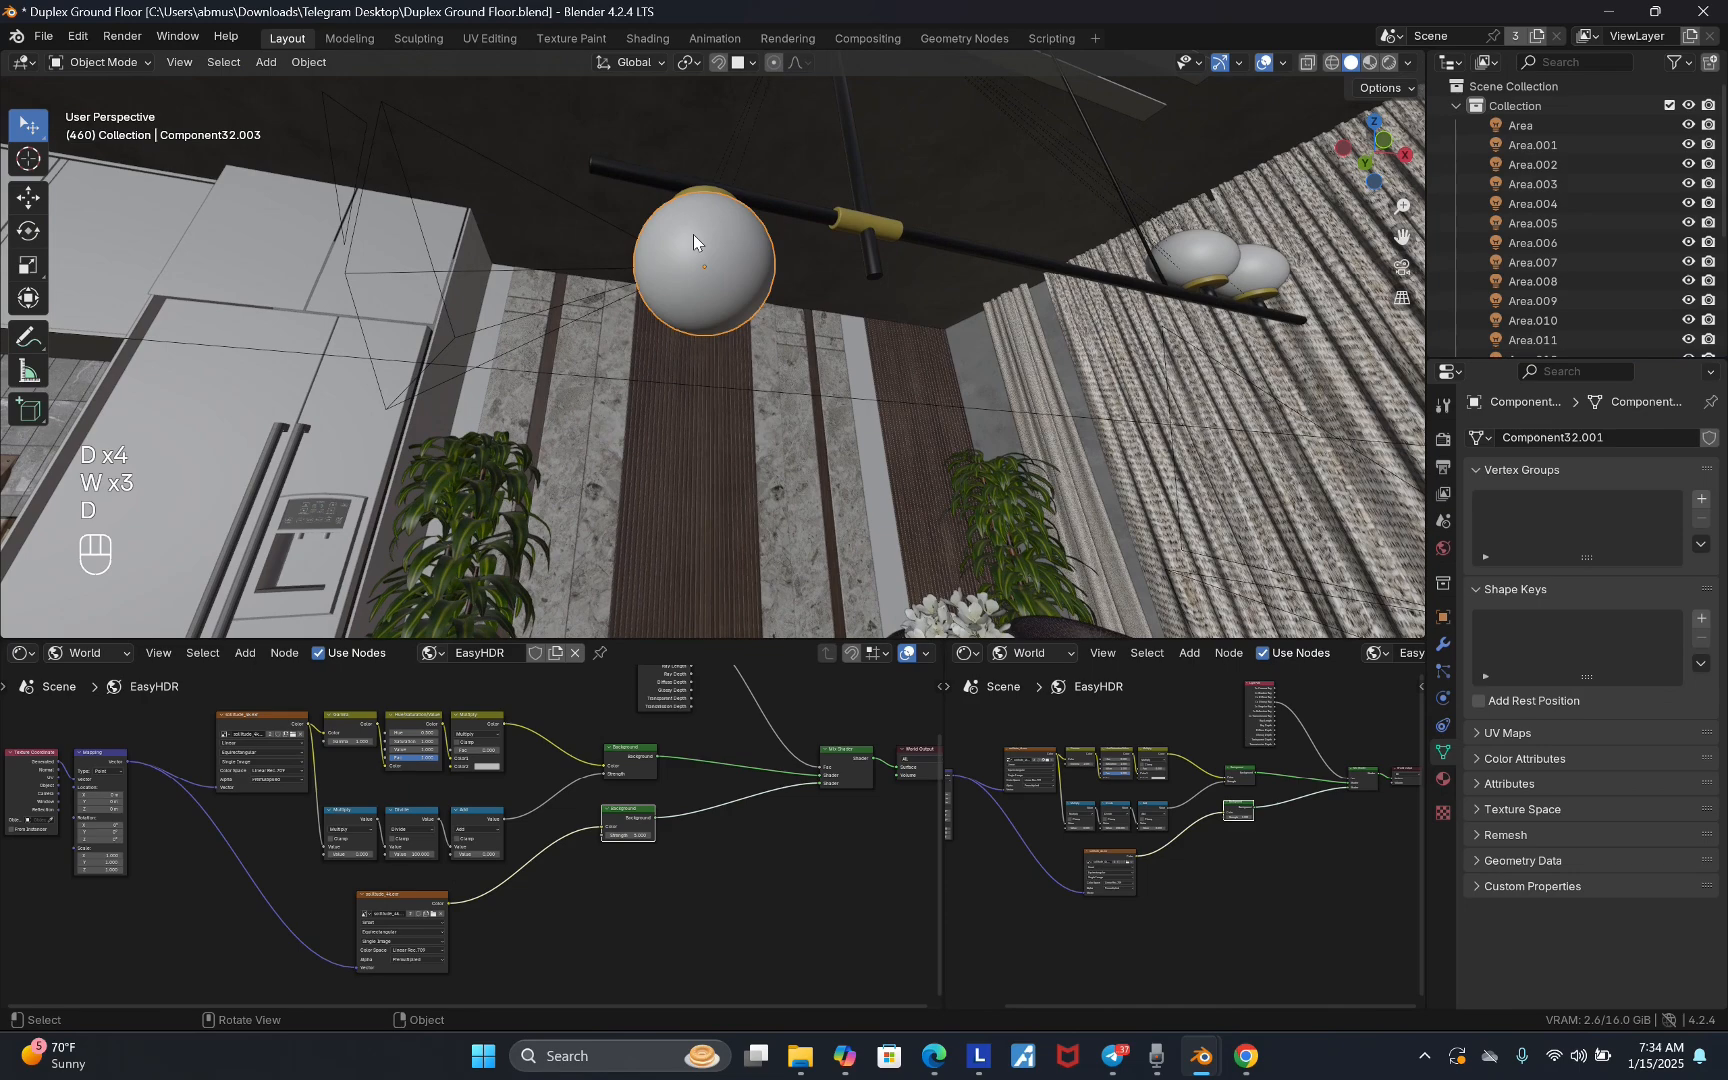
{"action": "key", "text": "h"}
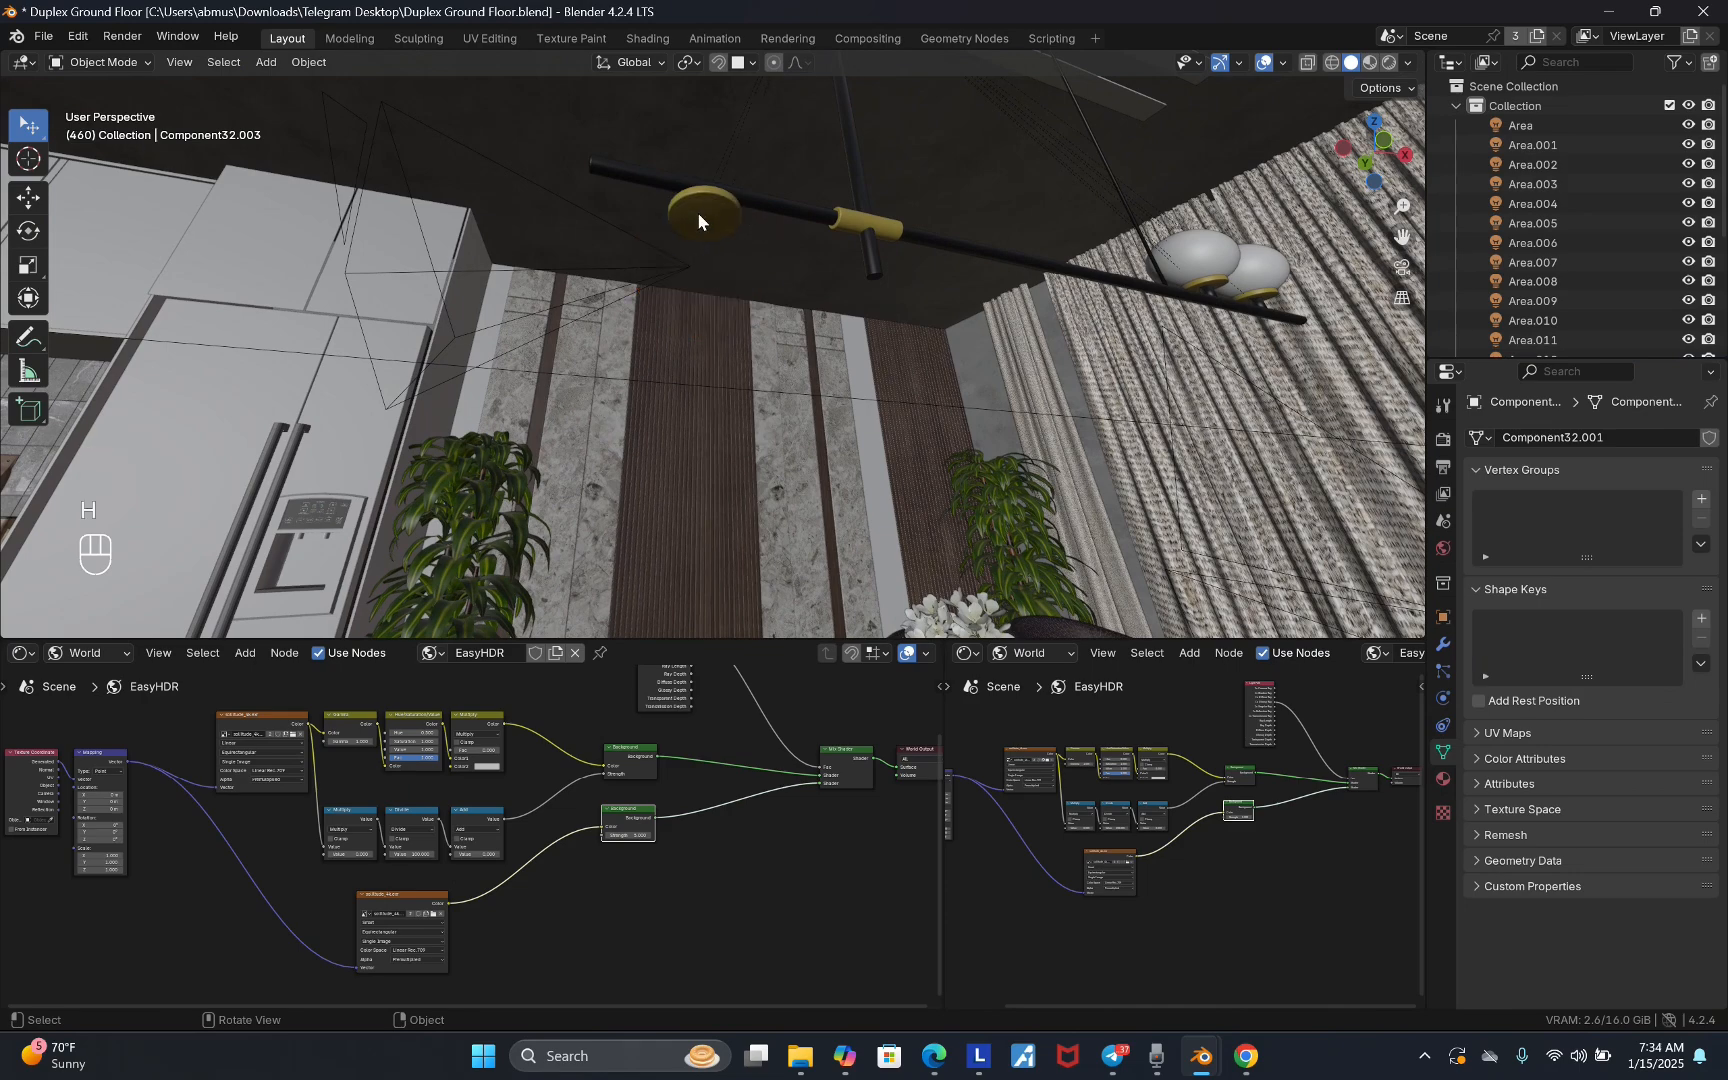
{"action": "key", "text": "alt+h"}
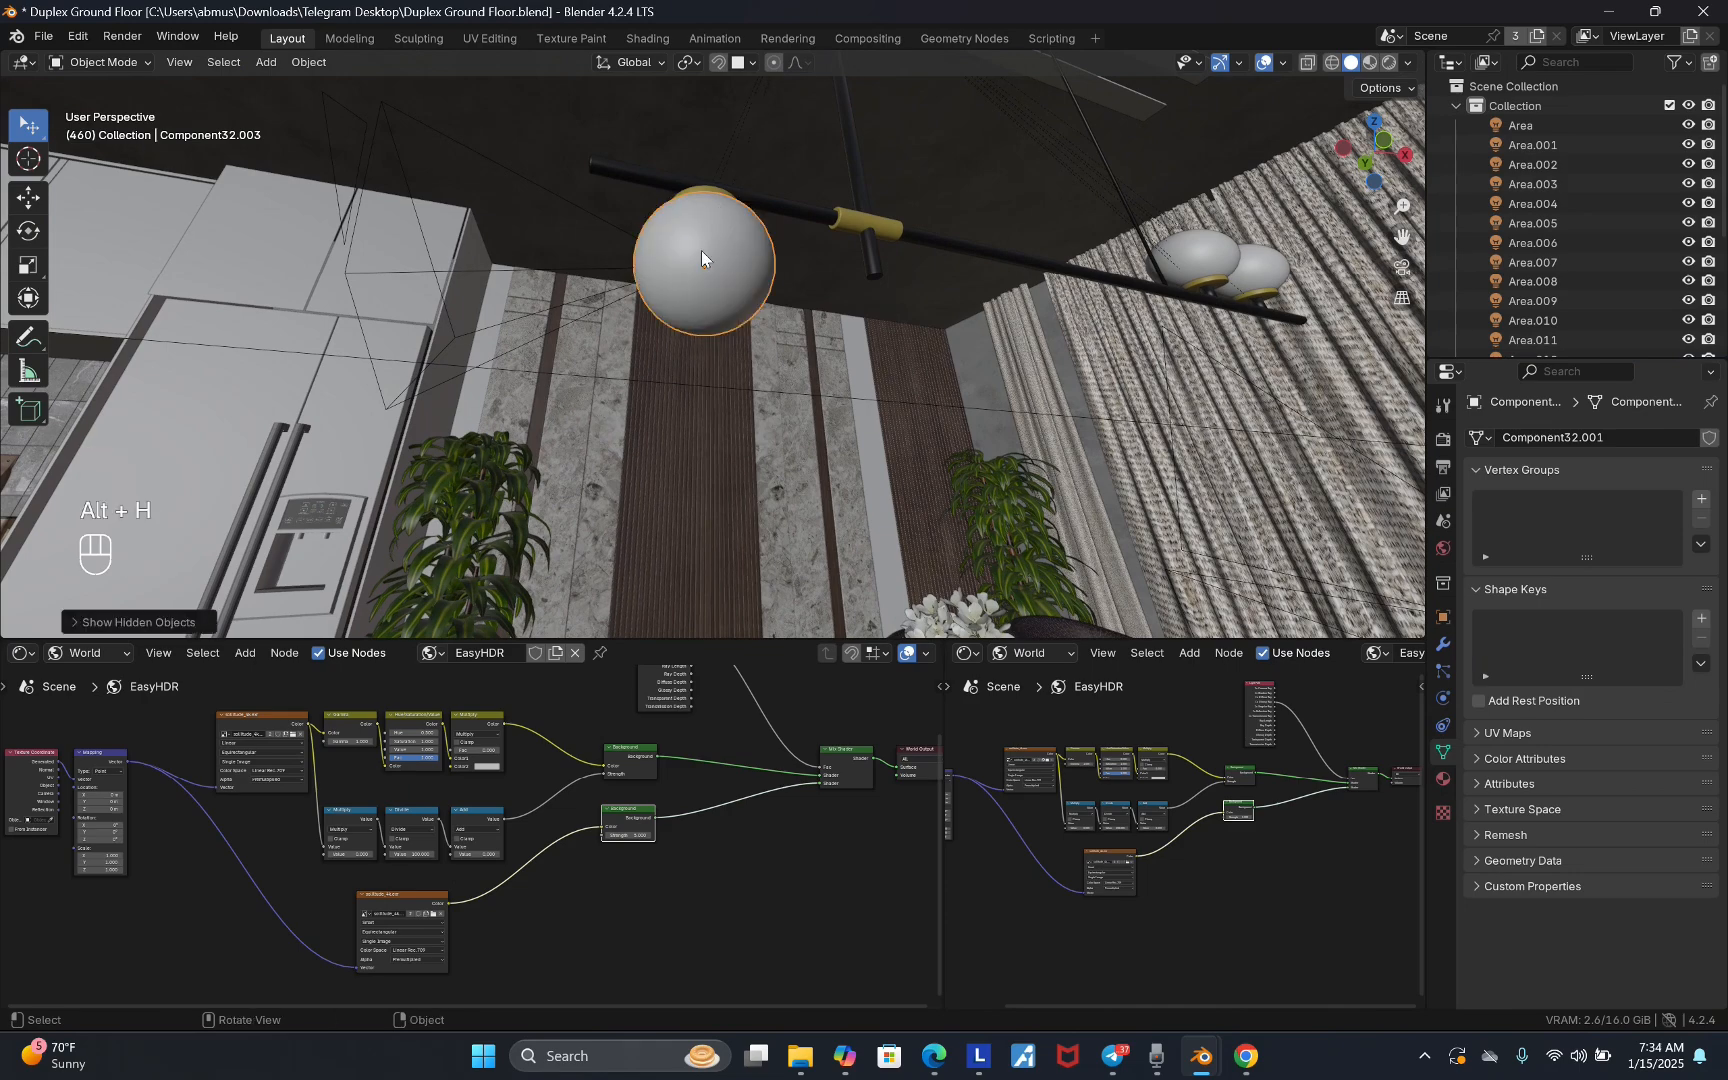
- Snap the 3D cursor to the large white globe of the dining pendant lamp
{"action": "key", "text": "v"}
{"action": "key", "text": "e"}
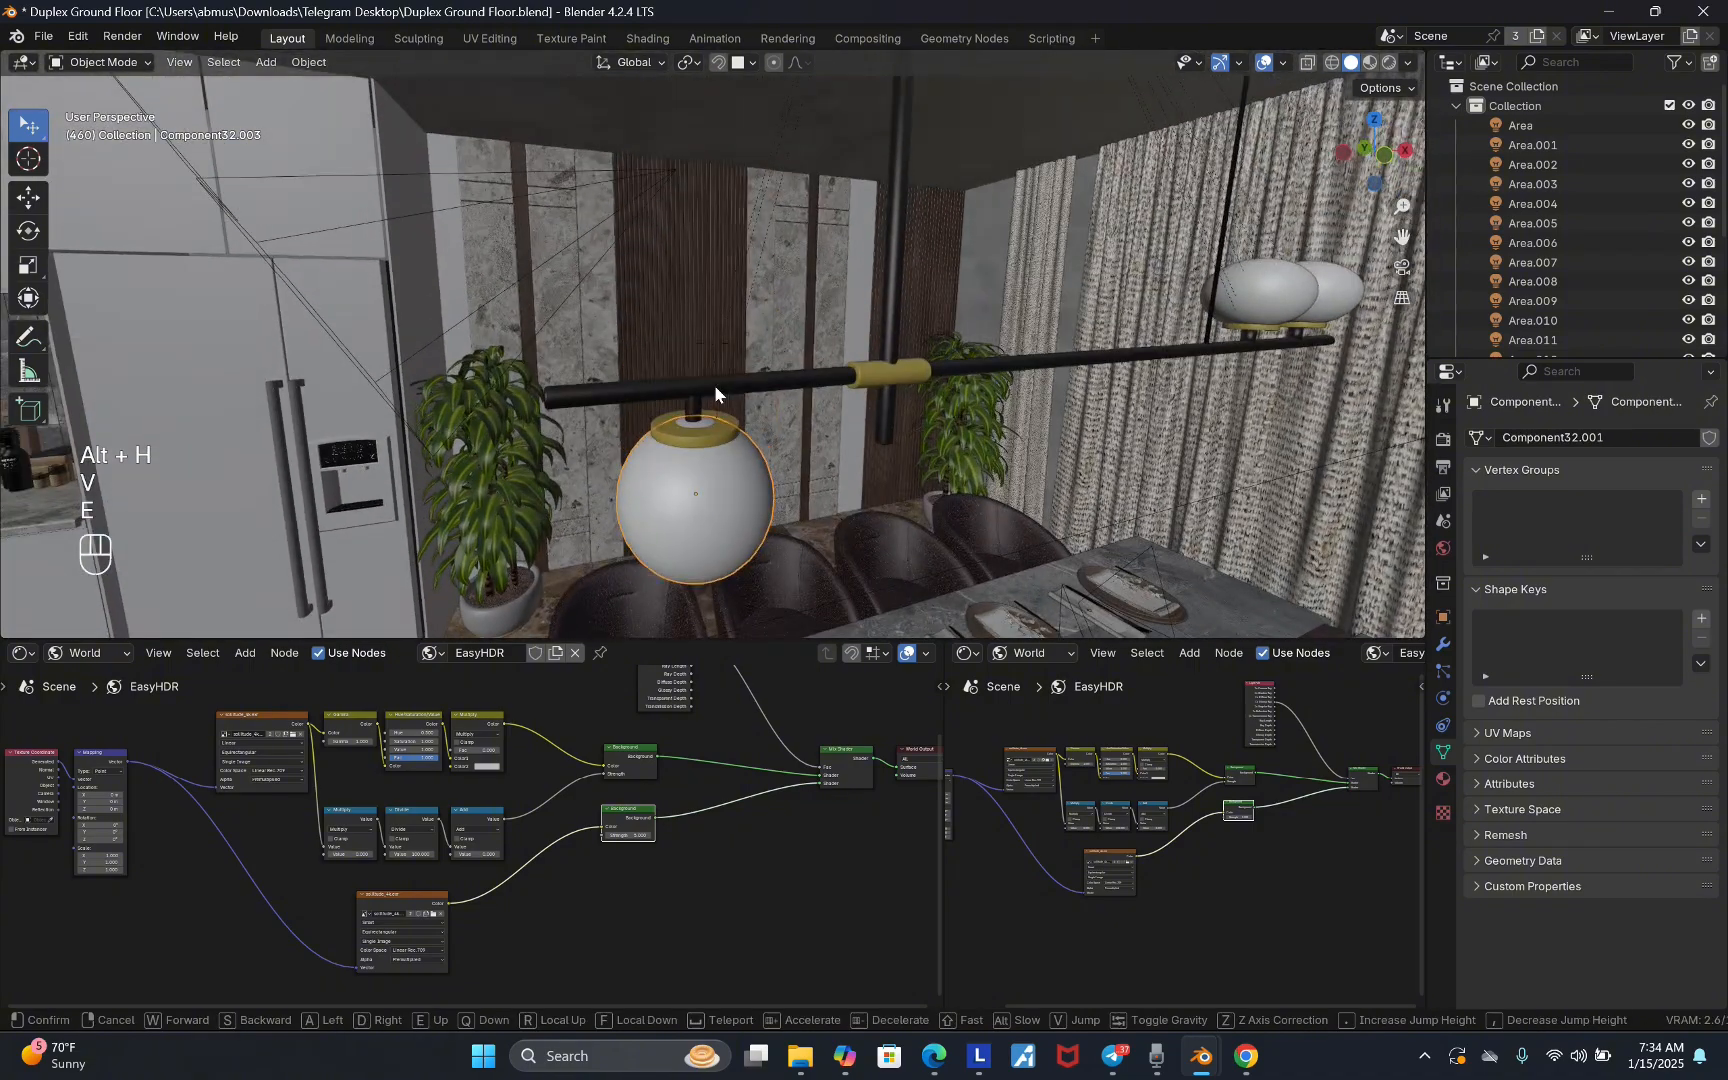
{"action": "key", "text": "q"}
{"action": "left_click", "coordinate": [711, 257]}
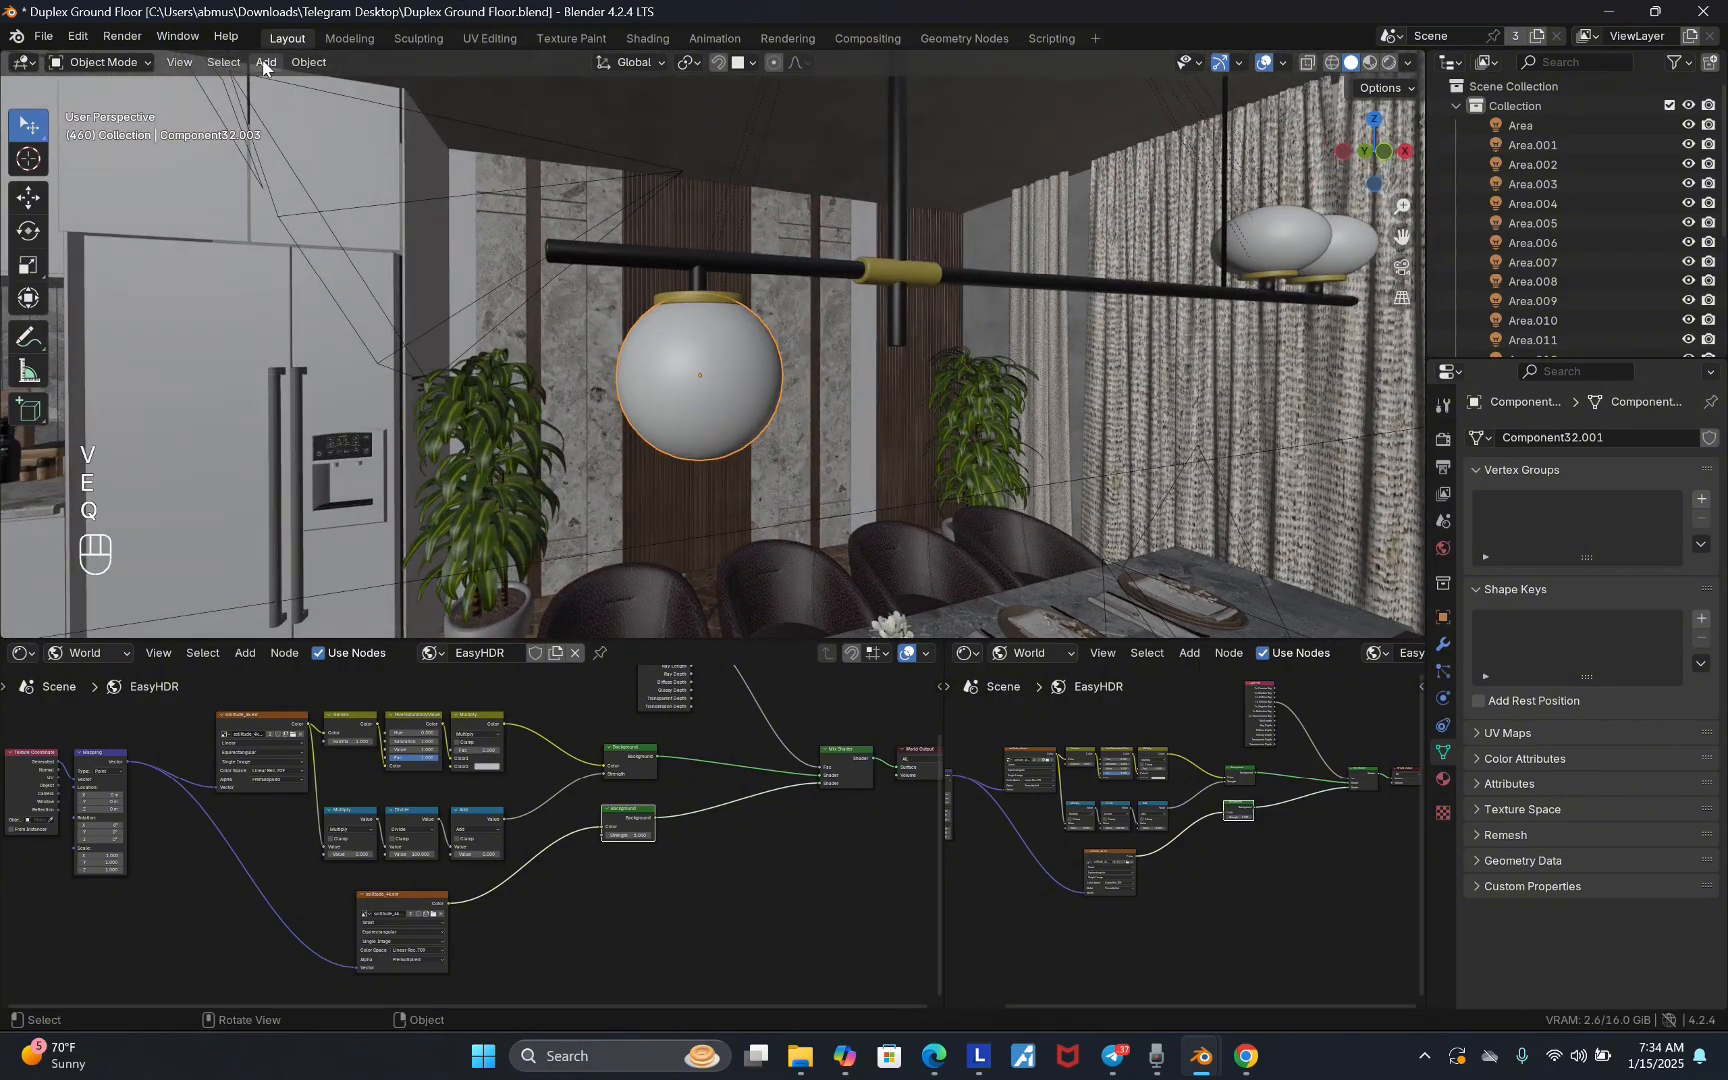
{"action": "right_click", "coordinate": [663, 359]}
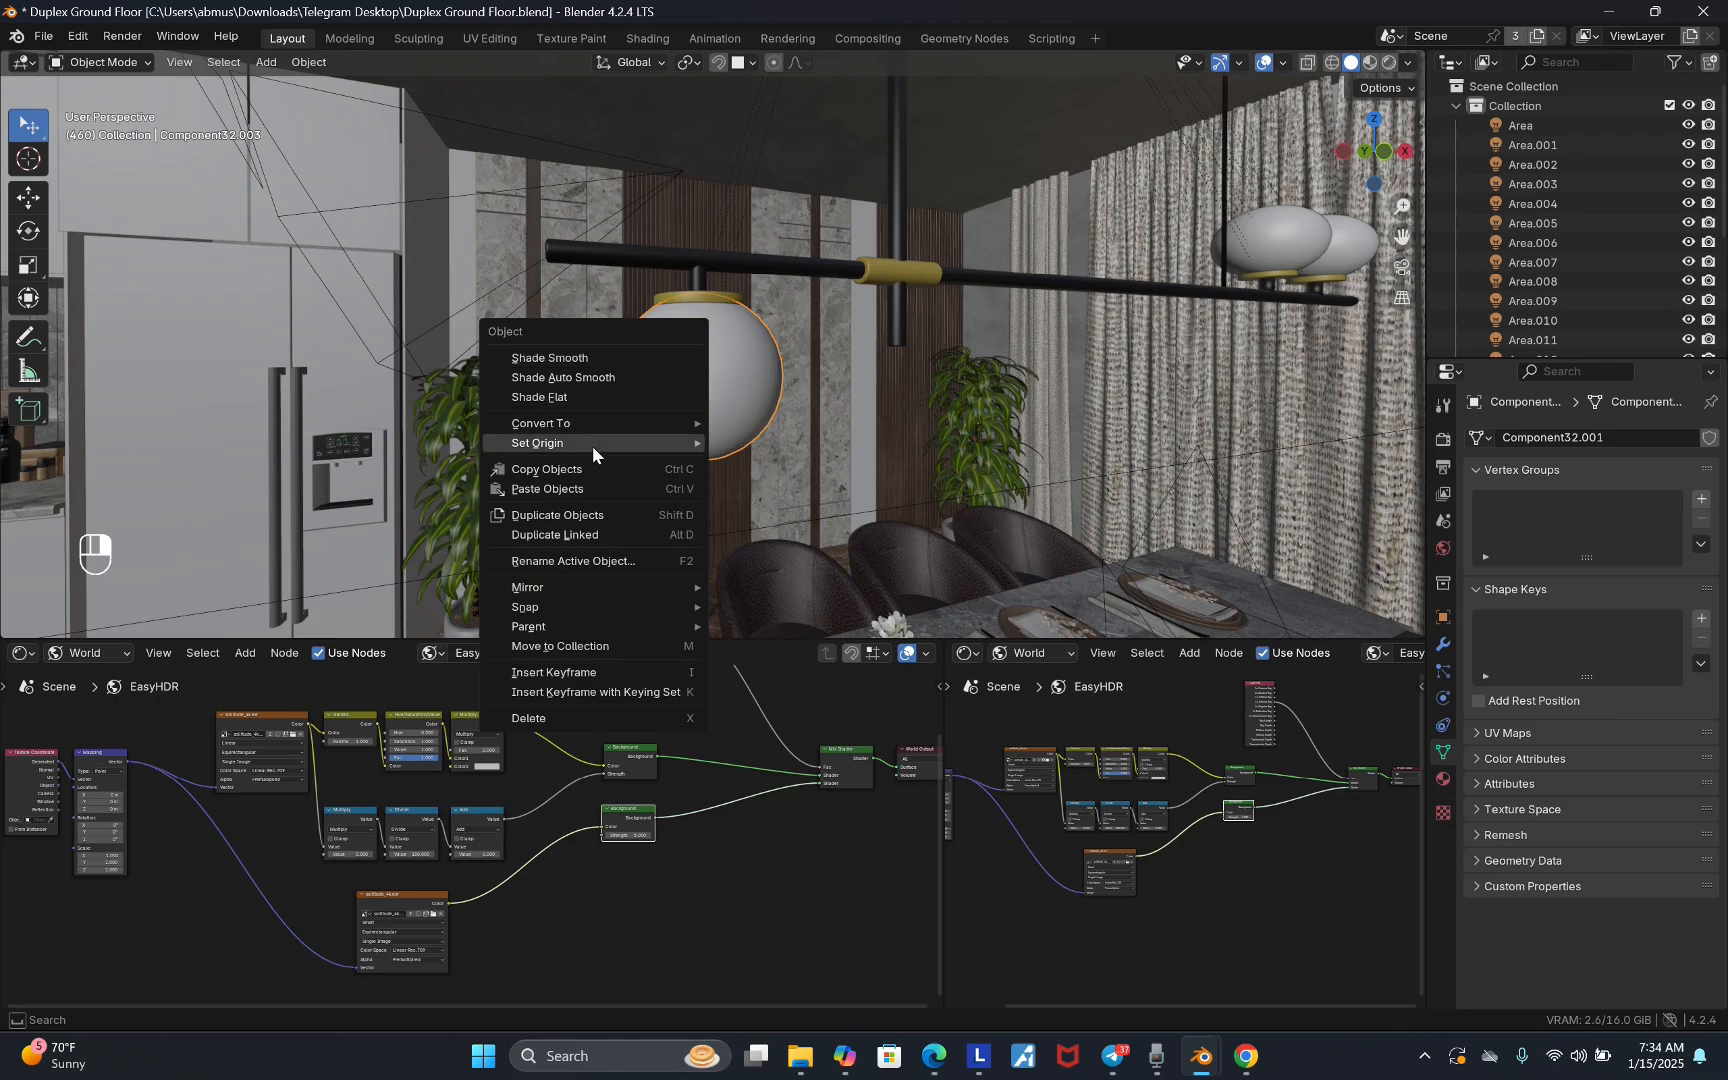
{"action": "mouse_move", "coordinate": [593, 446]}
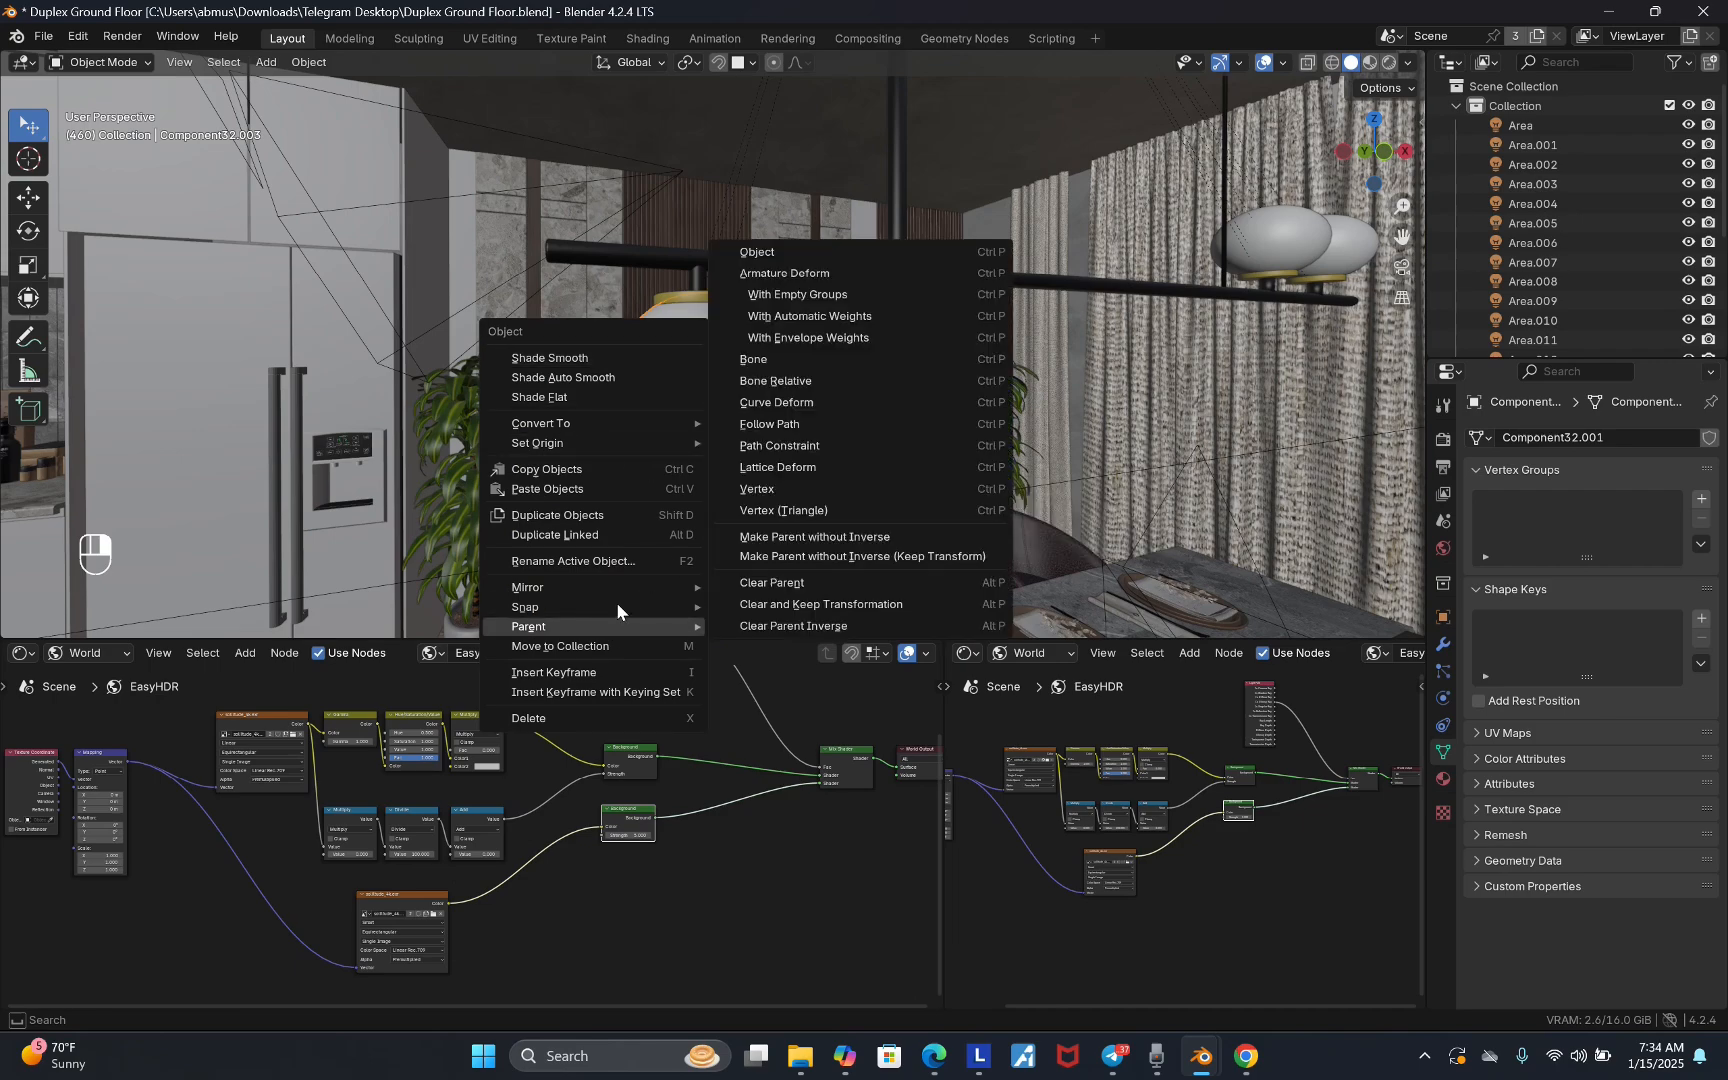
{"action": "mouse_move", "coordinate": [616, 604]}
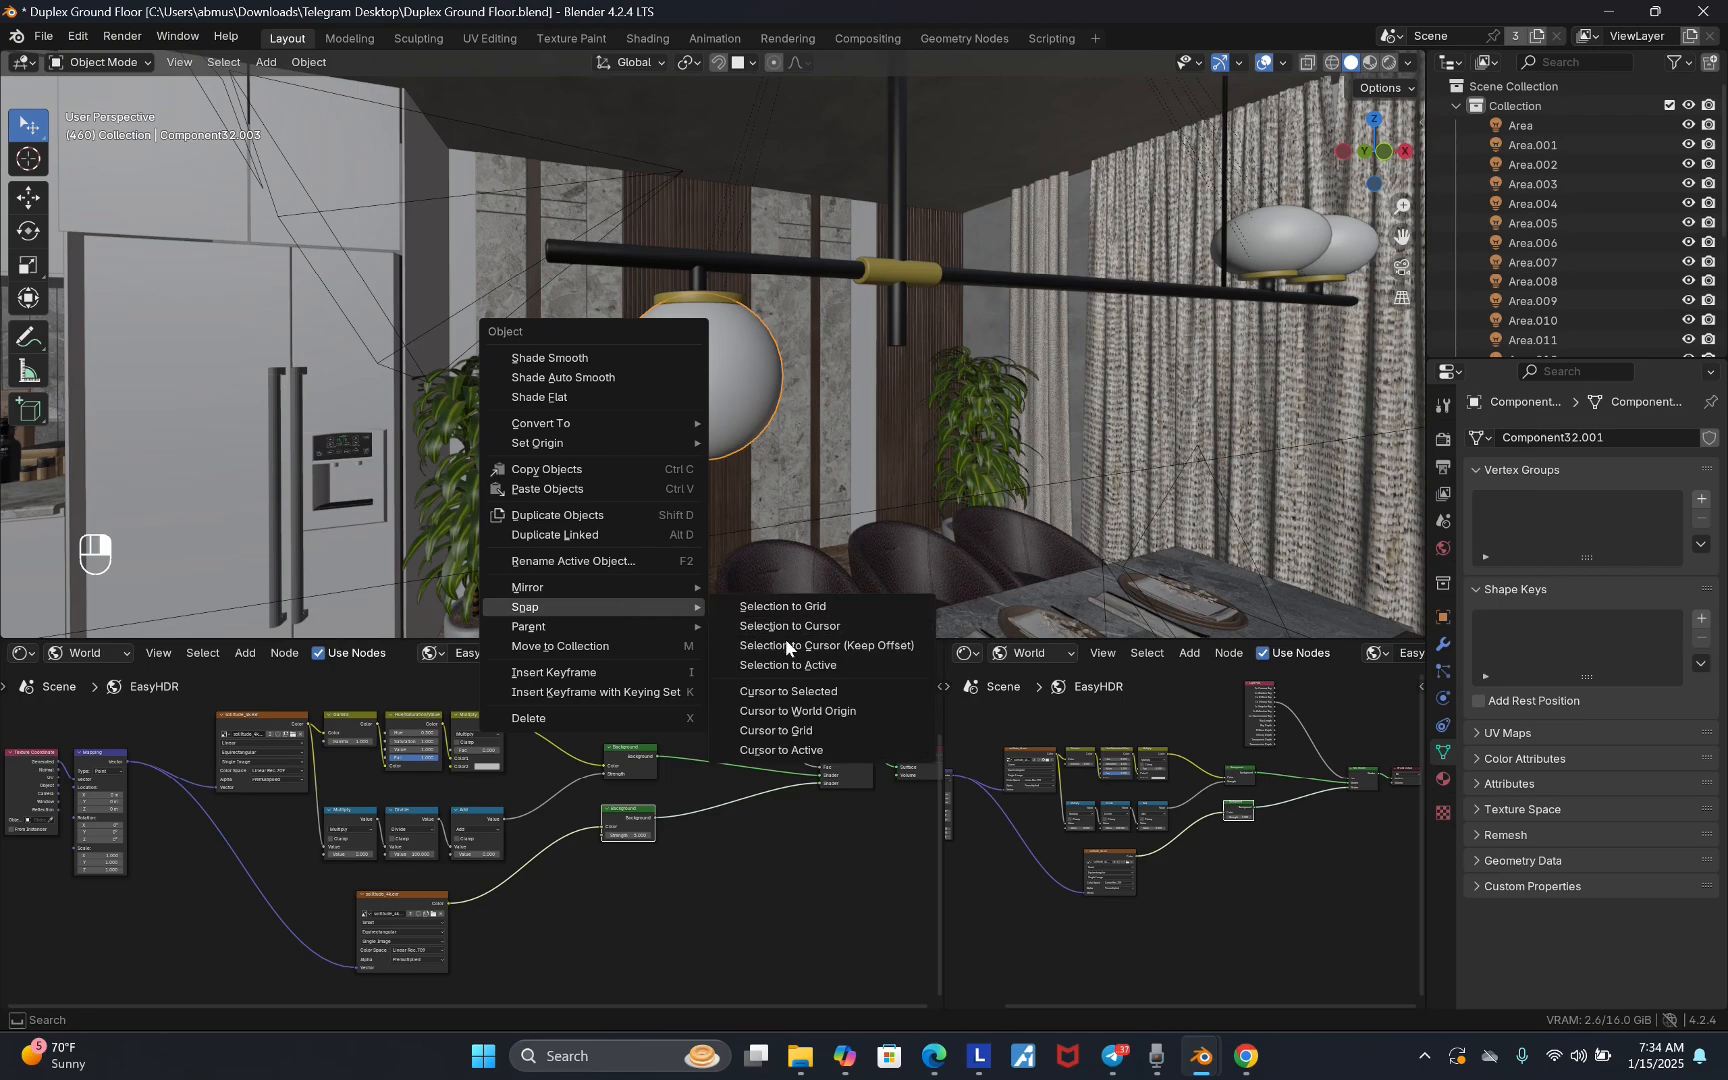
{"action": "left_click", "coordinate": [800, 692]}
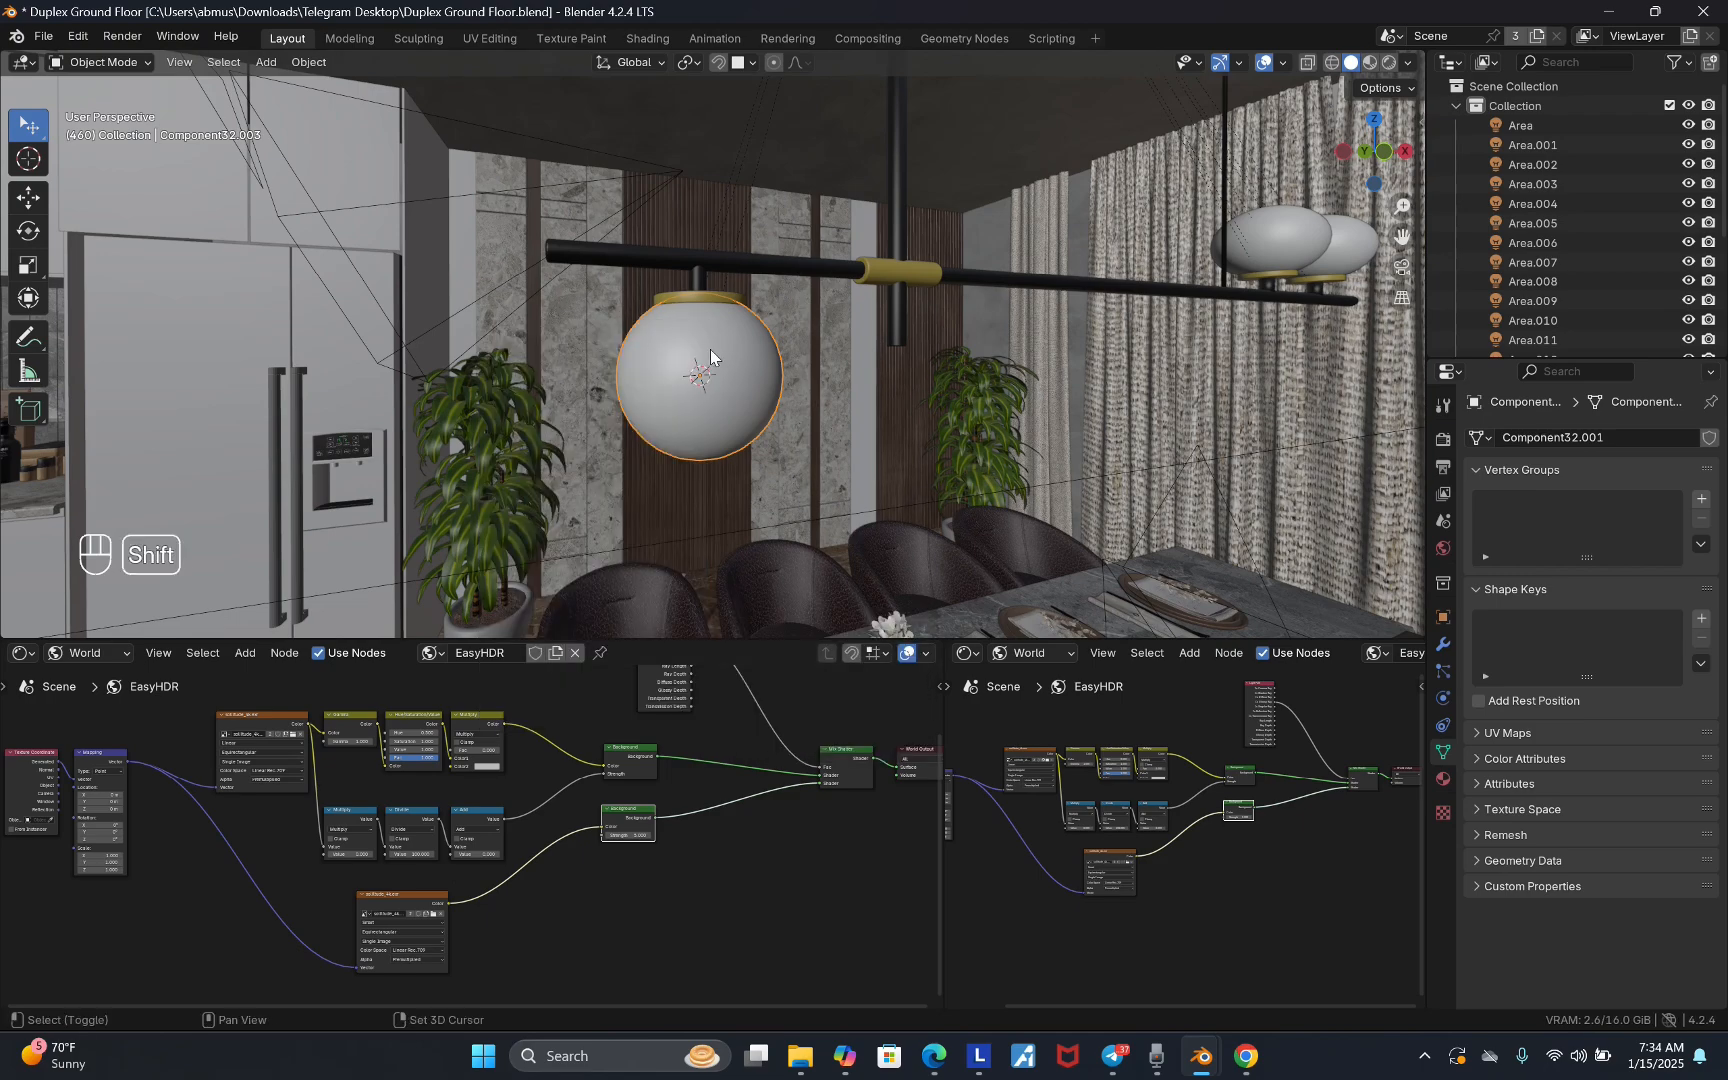
- Add a point light at the 3D cursor inside the large pendant globe
{"action": "key", "text": "shift+a"}
{"action": "mouse_move", "coordinate": [711, 350]}
{"action": "left_click", "coordinate": [790, 349]}
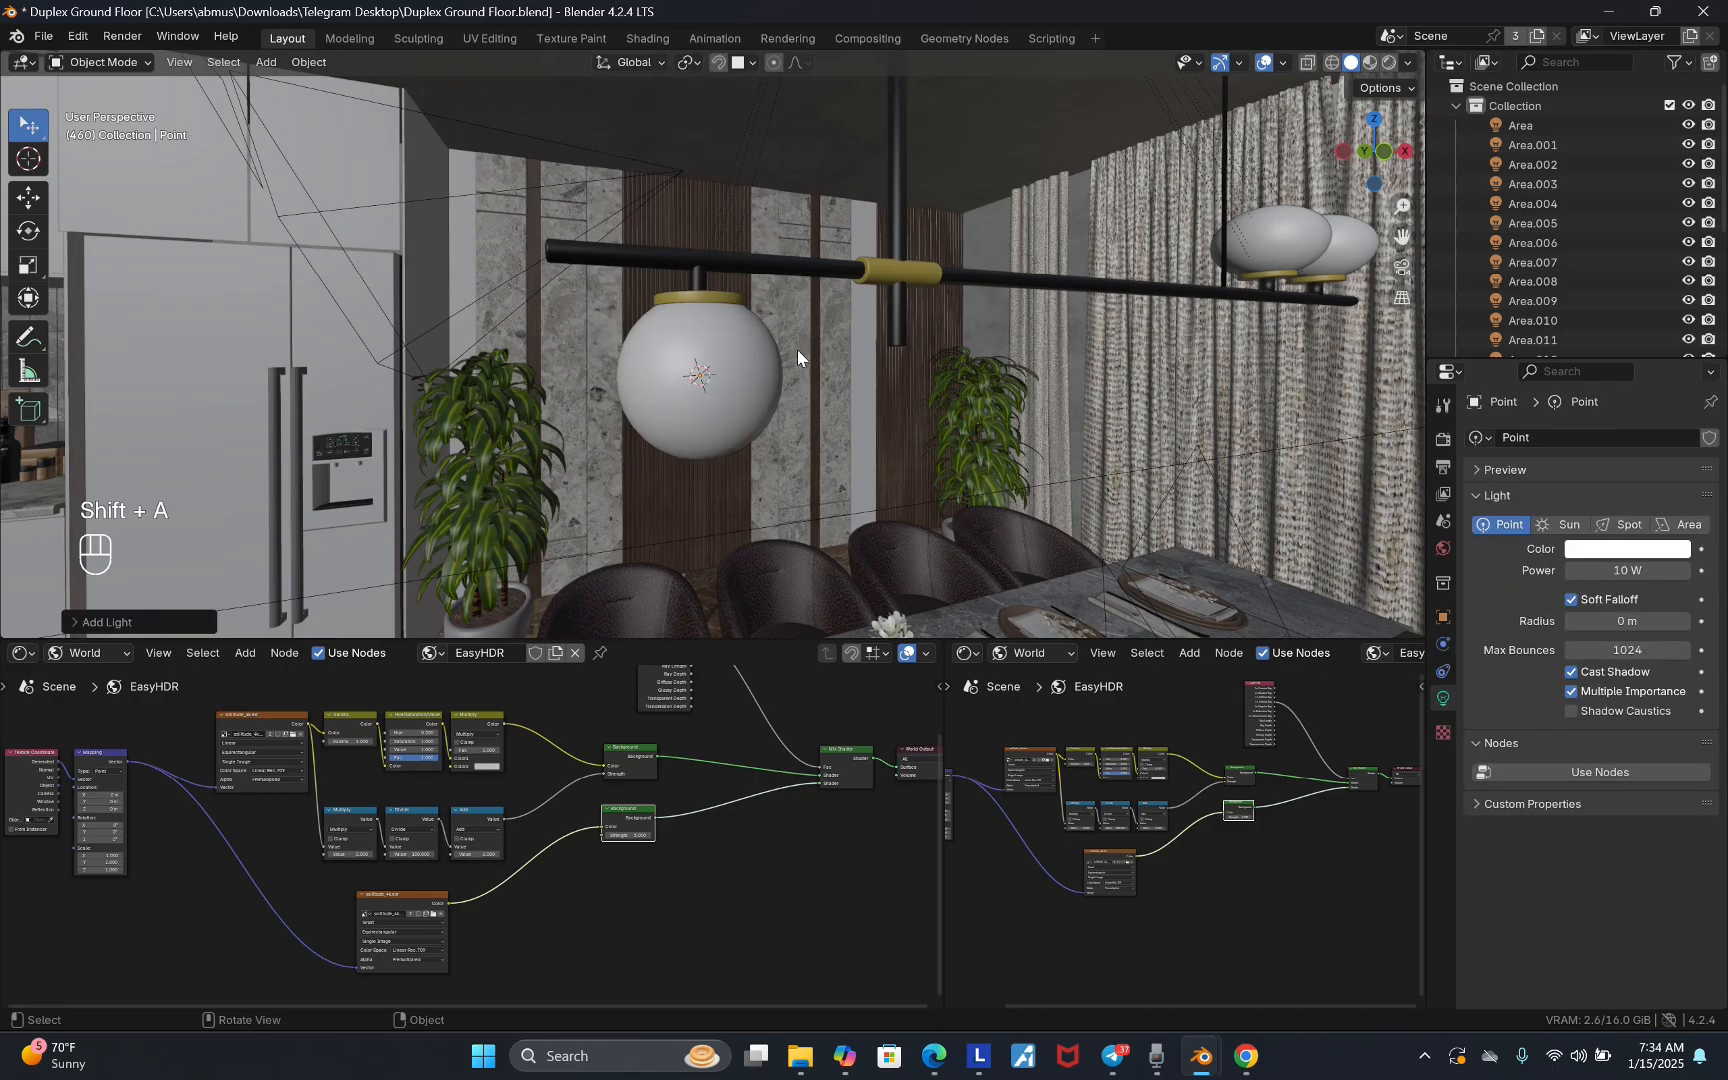
- Hide the large globe to reach its point light, set the light's radius to 0.021 m, and reveal the globe again
{"action": "left_click", "coordinate": [761, 386]}
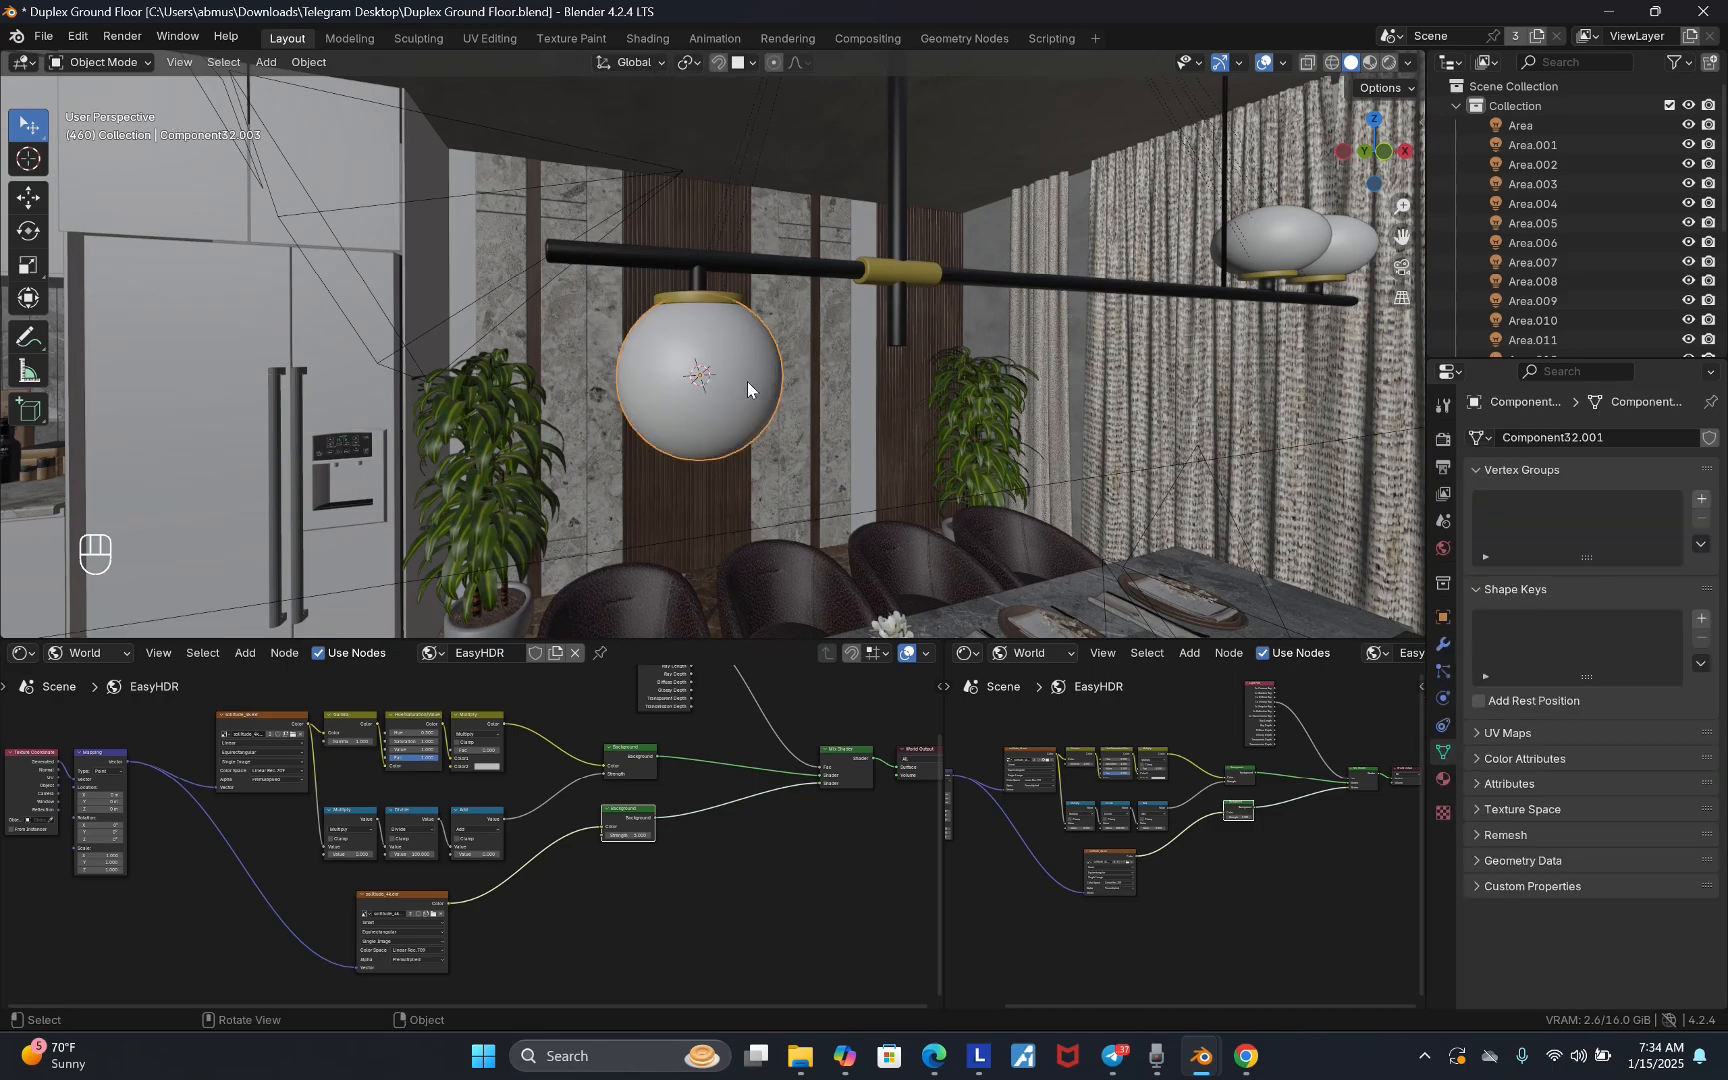
{"action": "key", "text": "h"}
{"action": "left_click", "coordinate": [700, 376]}
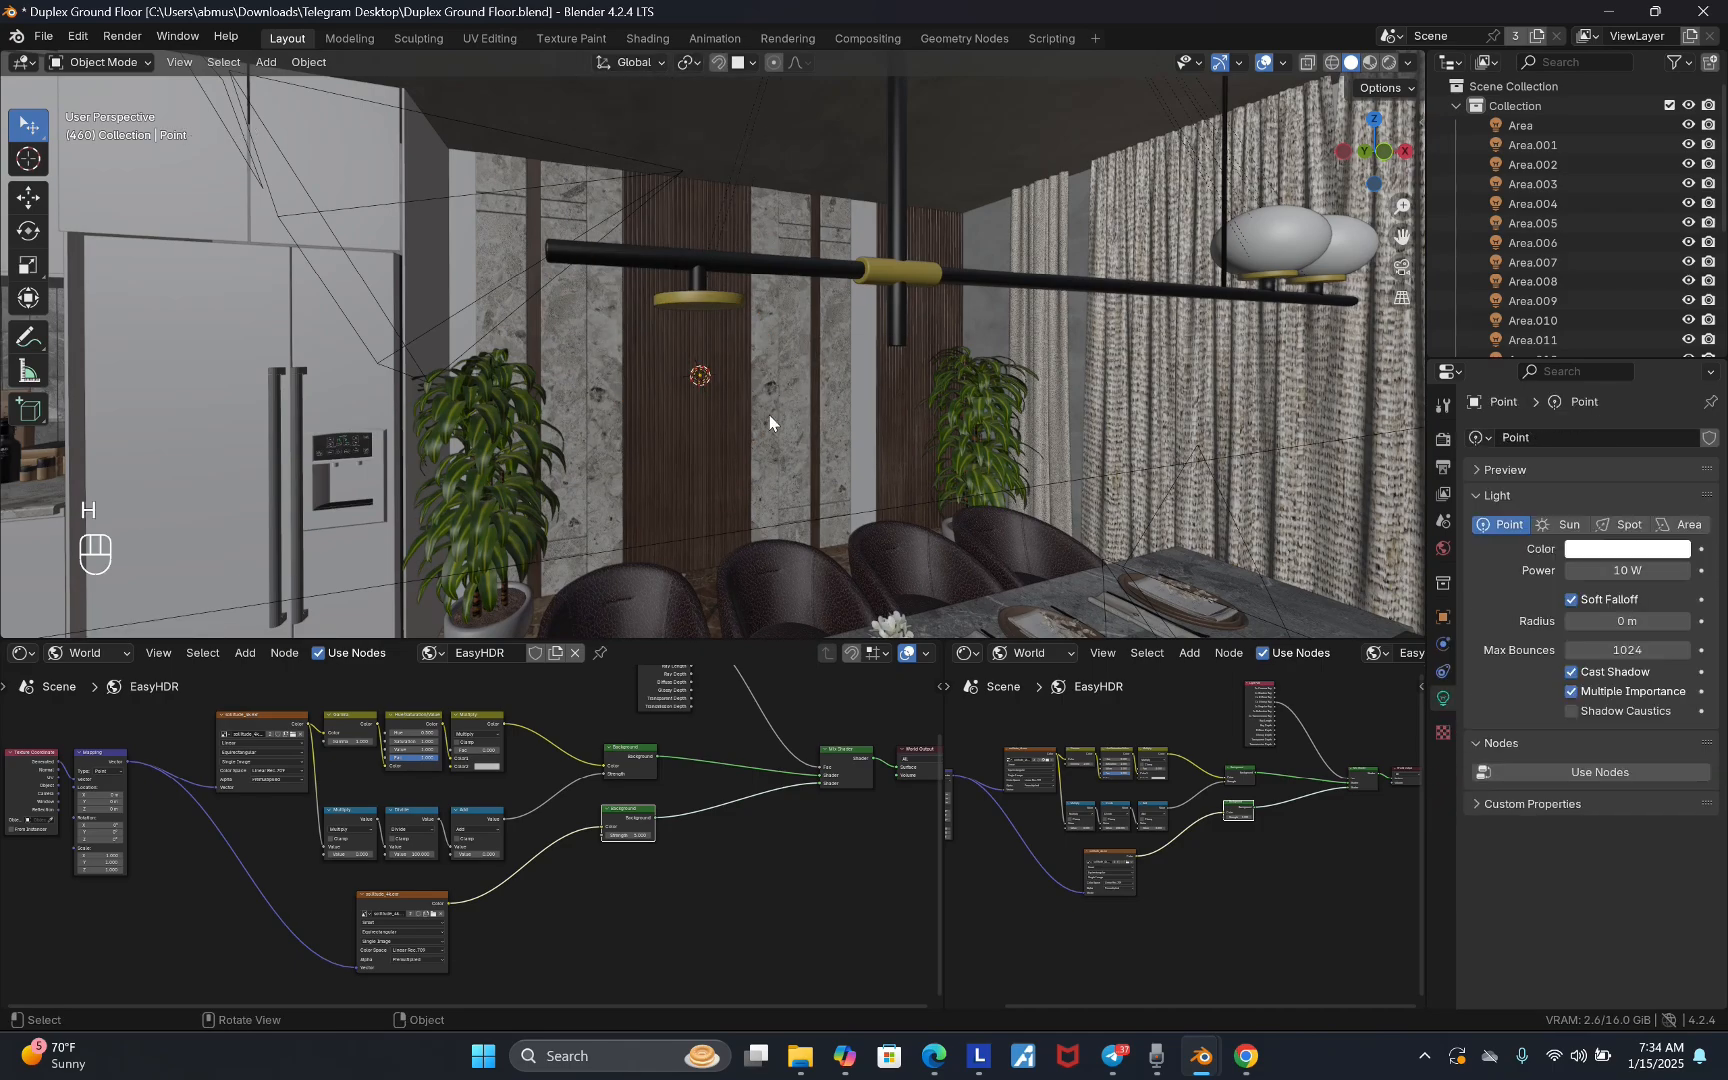
{"action": "middle_click_drag", "start_coordinate": [769, 421], "coordinate": [258, 622], "text": "shift"}
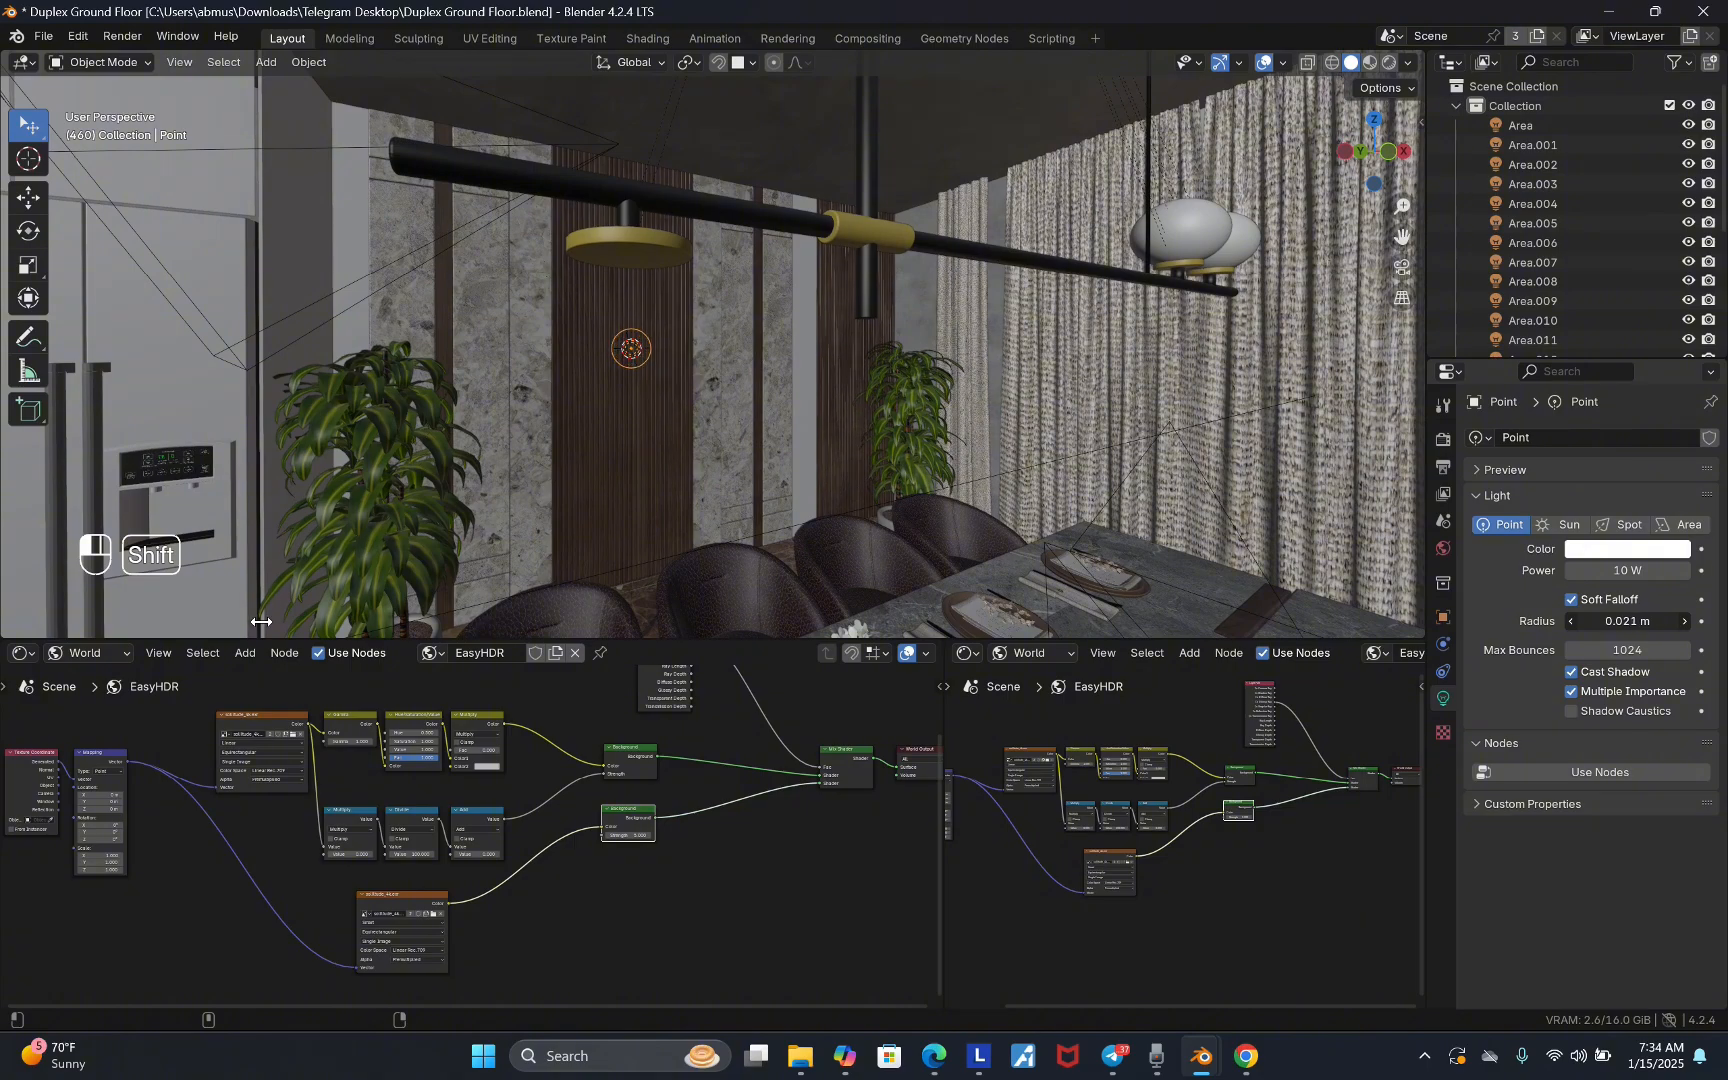
{"action": "key", "text": "alt+h"}
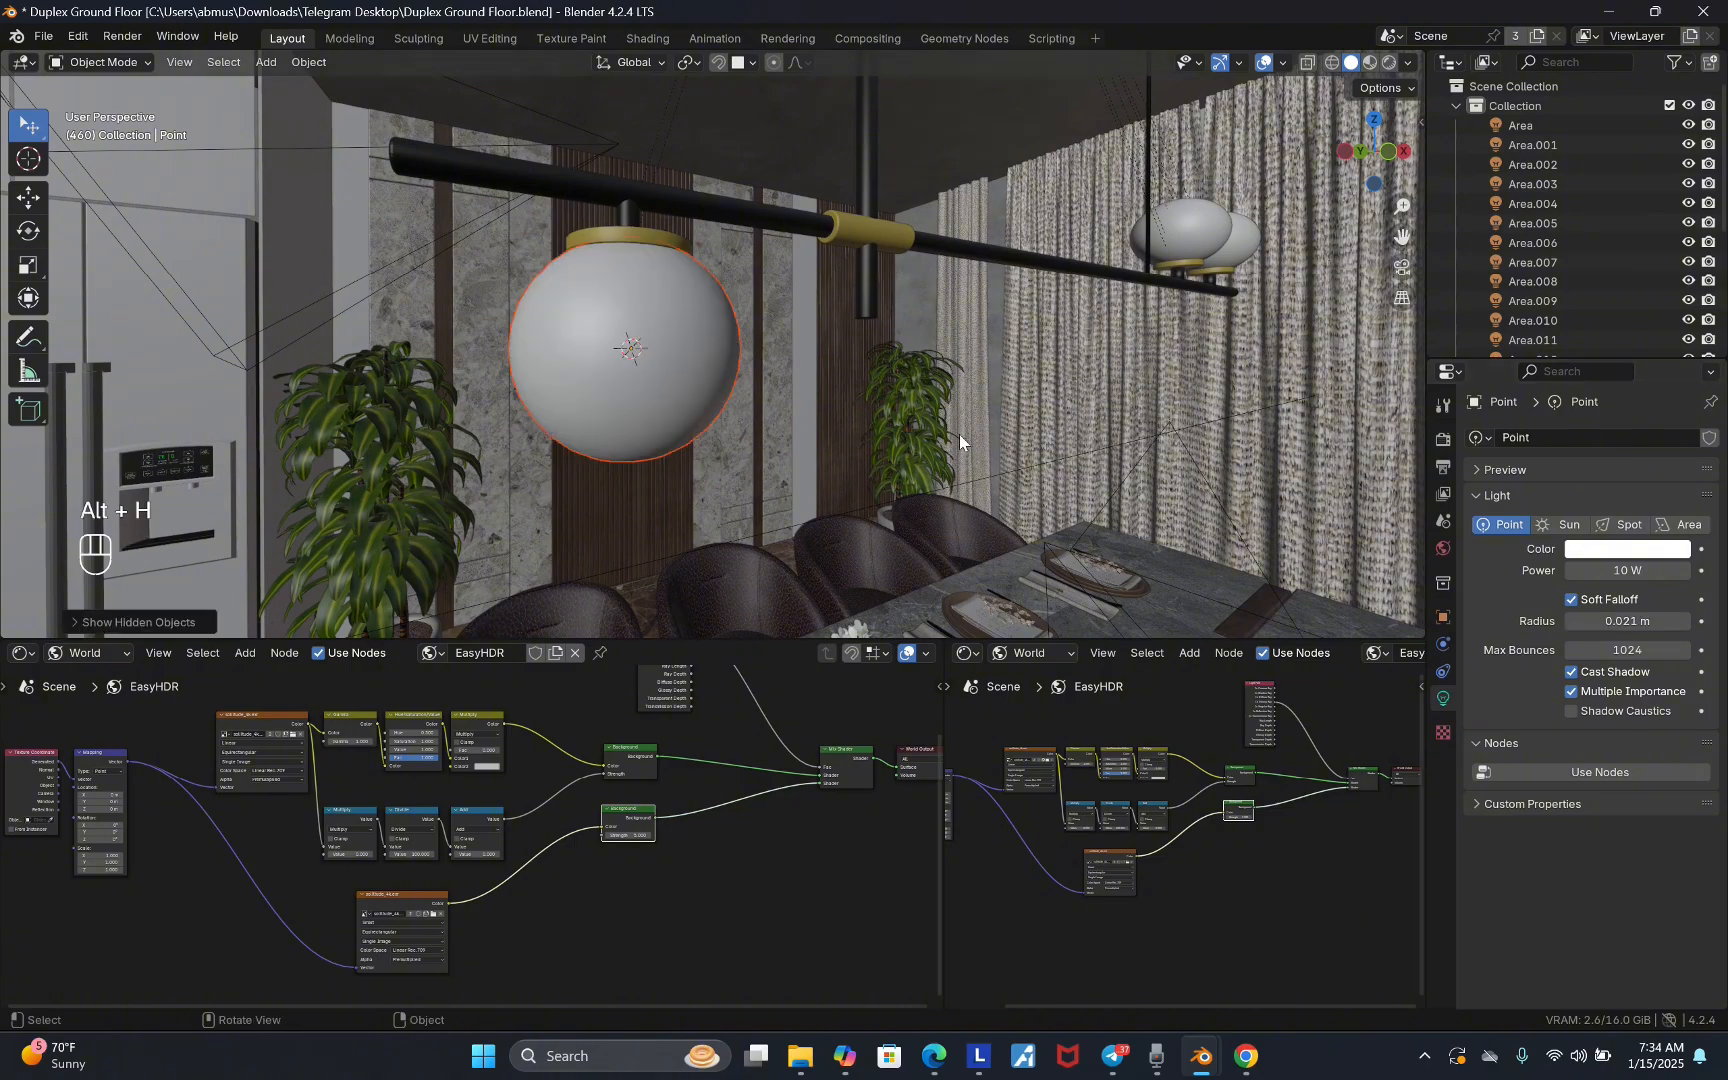
- Snap the 3D cursor to one of the two small globes at the pendant bar's other end
{"action": "left_click", "coordinate": [638, 342]}
{"action": "middle_click_drag", "start_coordinate": [701, 333], "coordinate": [890, 266]}
{"action": "scroll", "coordinate": [832, 270], "scroll_direction": "up", "scroll_amount": 3}
{"action": "left_click", "coordinate": [772, 277]}
{"action": "scroll", "coordinate": [760, 276], "scroll_direction": "up", "scroll_amount": 1}
{"action": "right_click", "coordinate": [733, 275]}
{"action": "key", "text": "shift+a"}
{"action": "key", "text": "v"}
{"action": "key", "text": "a"}
{"action": "middle_click_drag", "start_coordinate": [733, 275], "coordinate": [589, 494]}
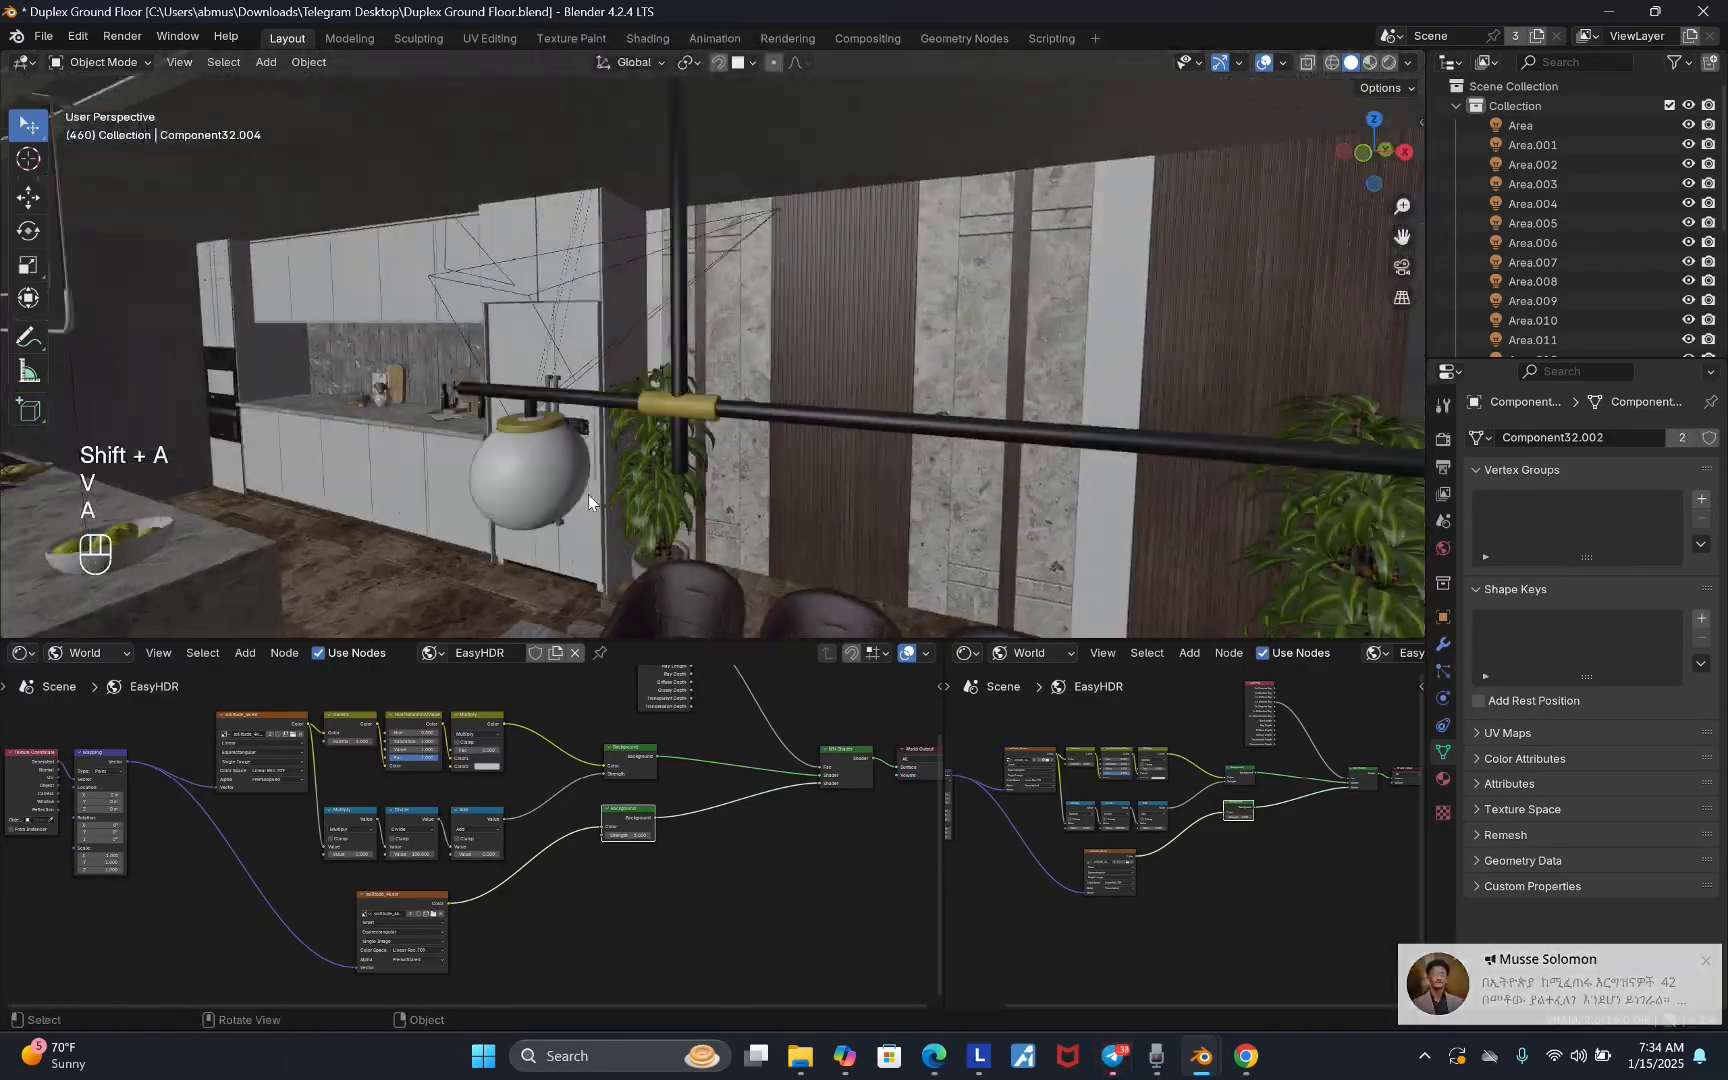
- Add a point light in the small globe and place a linked duplicate in its neighbour, hiding both globes temporarily and revealing them again
{"action": "key", "text": "shift+grave"}
{"action": "key", "text": "s"}
{"action": "key", "text": "shift+a"}
{"action": "left_click", "coordinate": [889, 370]}
{"action": "key", "text": "h"}
{"action": "key", "text": "h"}
{"action": "key", "text": "alt+d"}
{"action": "left_click", "coordinate": [860, 288]}
{"action": "key", "text": "alt+h"}
- Walk through the kitchen, dining and living areas to examine the lights placed in the interior
{"action": "key", "text": "shift+grave"}
{"action": "key", "text": "w"}
{"action": "key", "text": "a"}
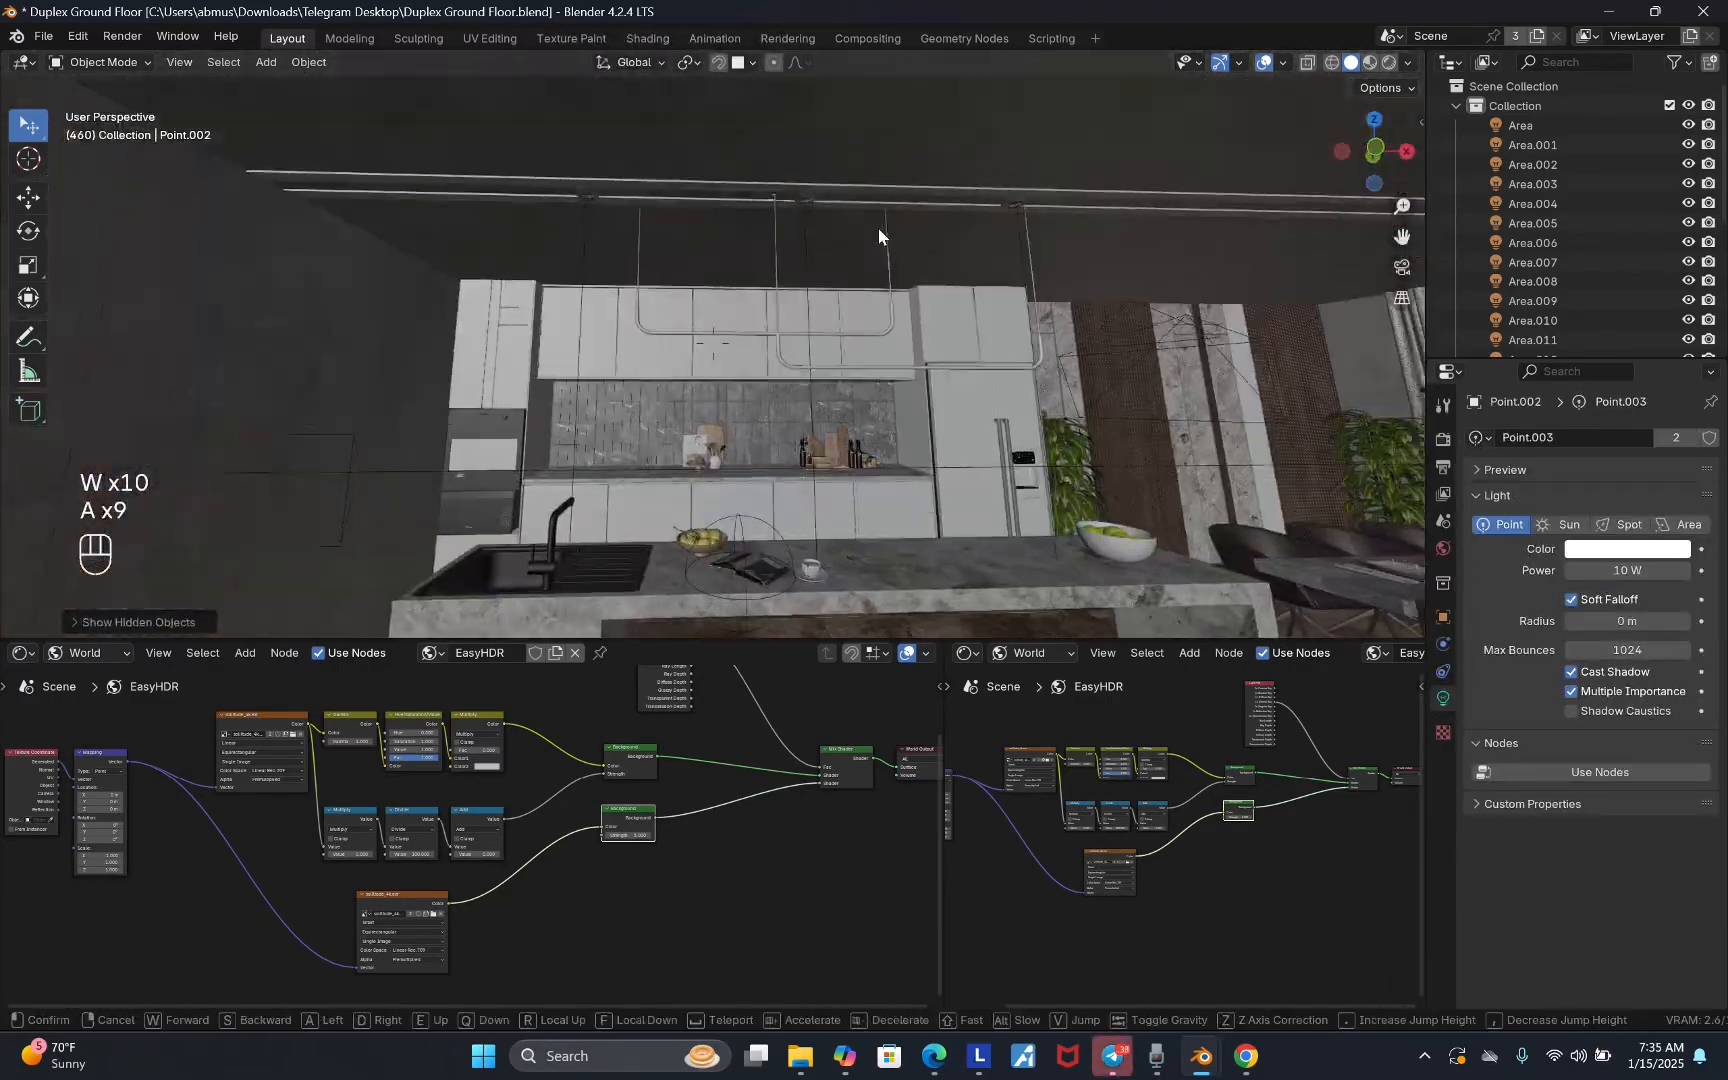
{"action": "key", "text": "w"}
{"action": "key", "text": "s"}
{"action": "key", "text": "d"}
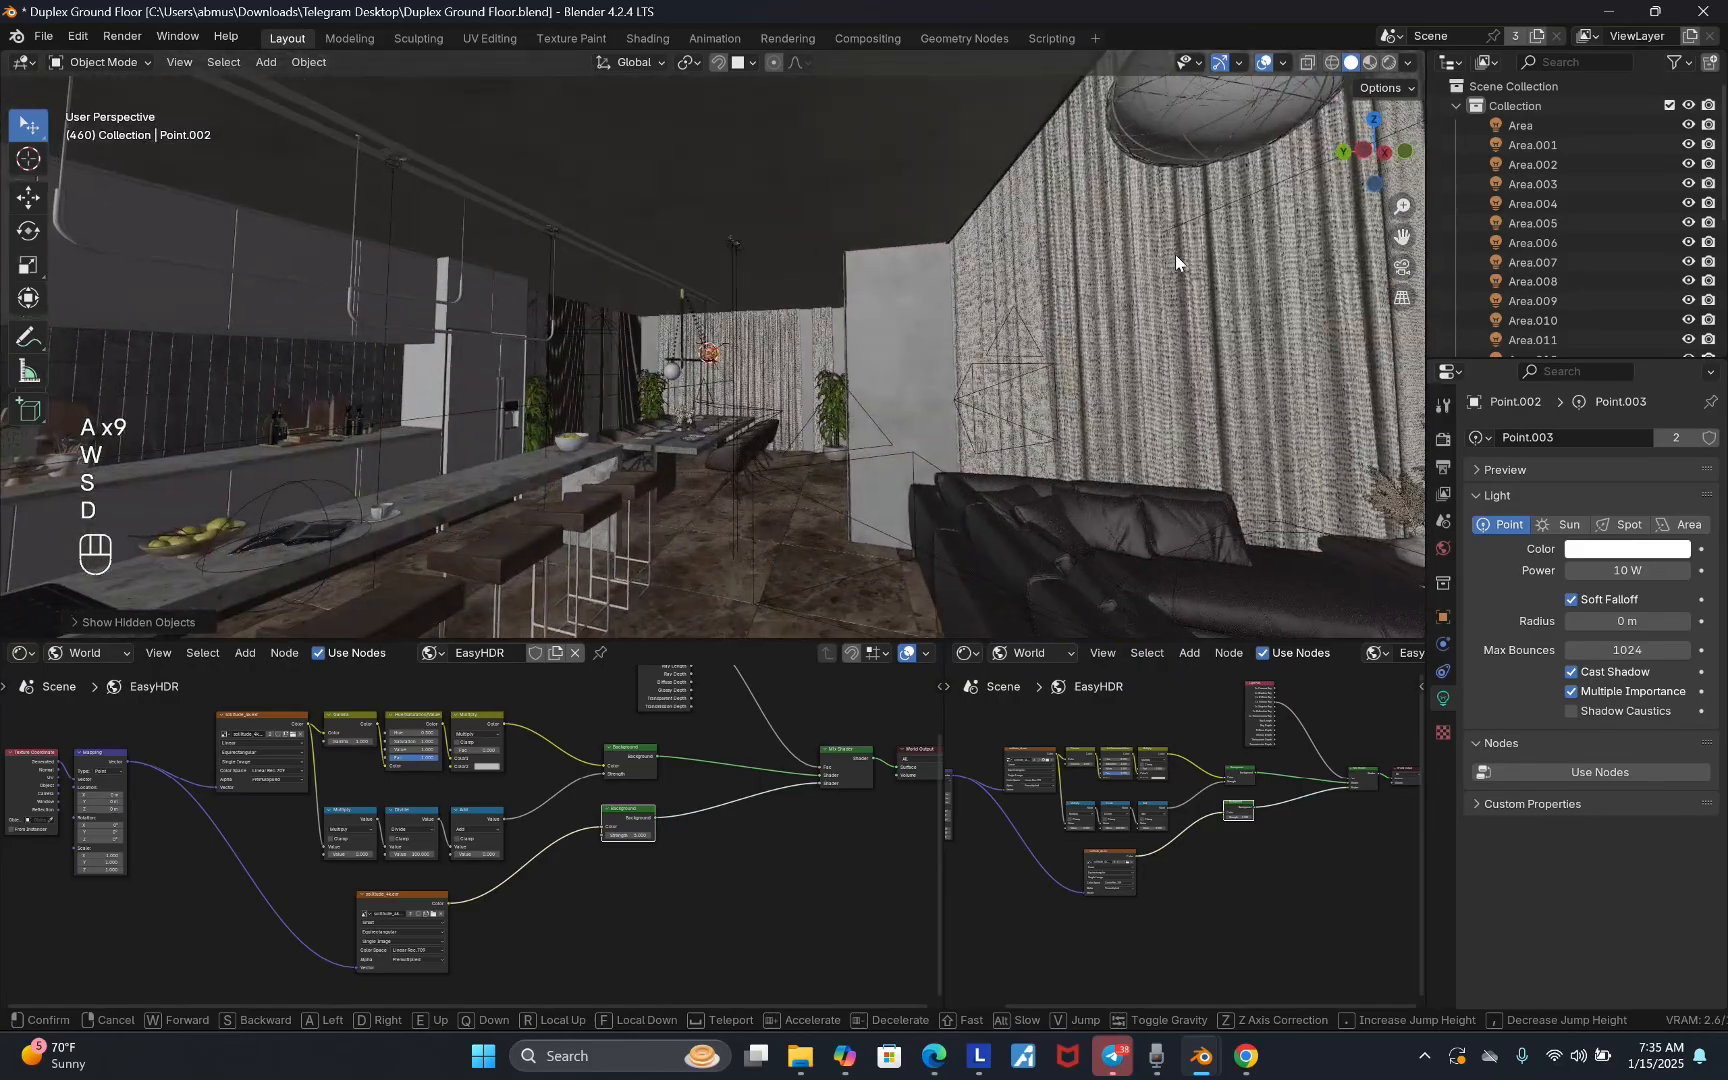
{"action": "key", "text": "d"}
{"action": "key", "text": "w"}
{"action": "key", "text": "a"}
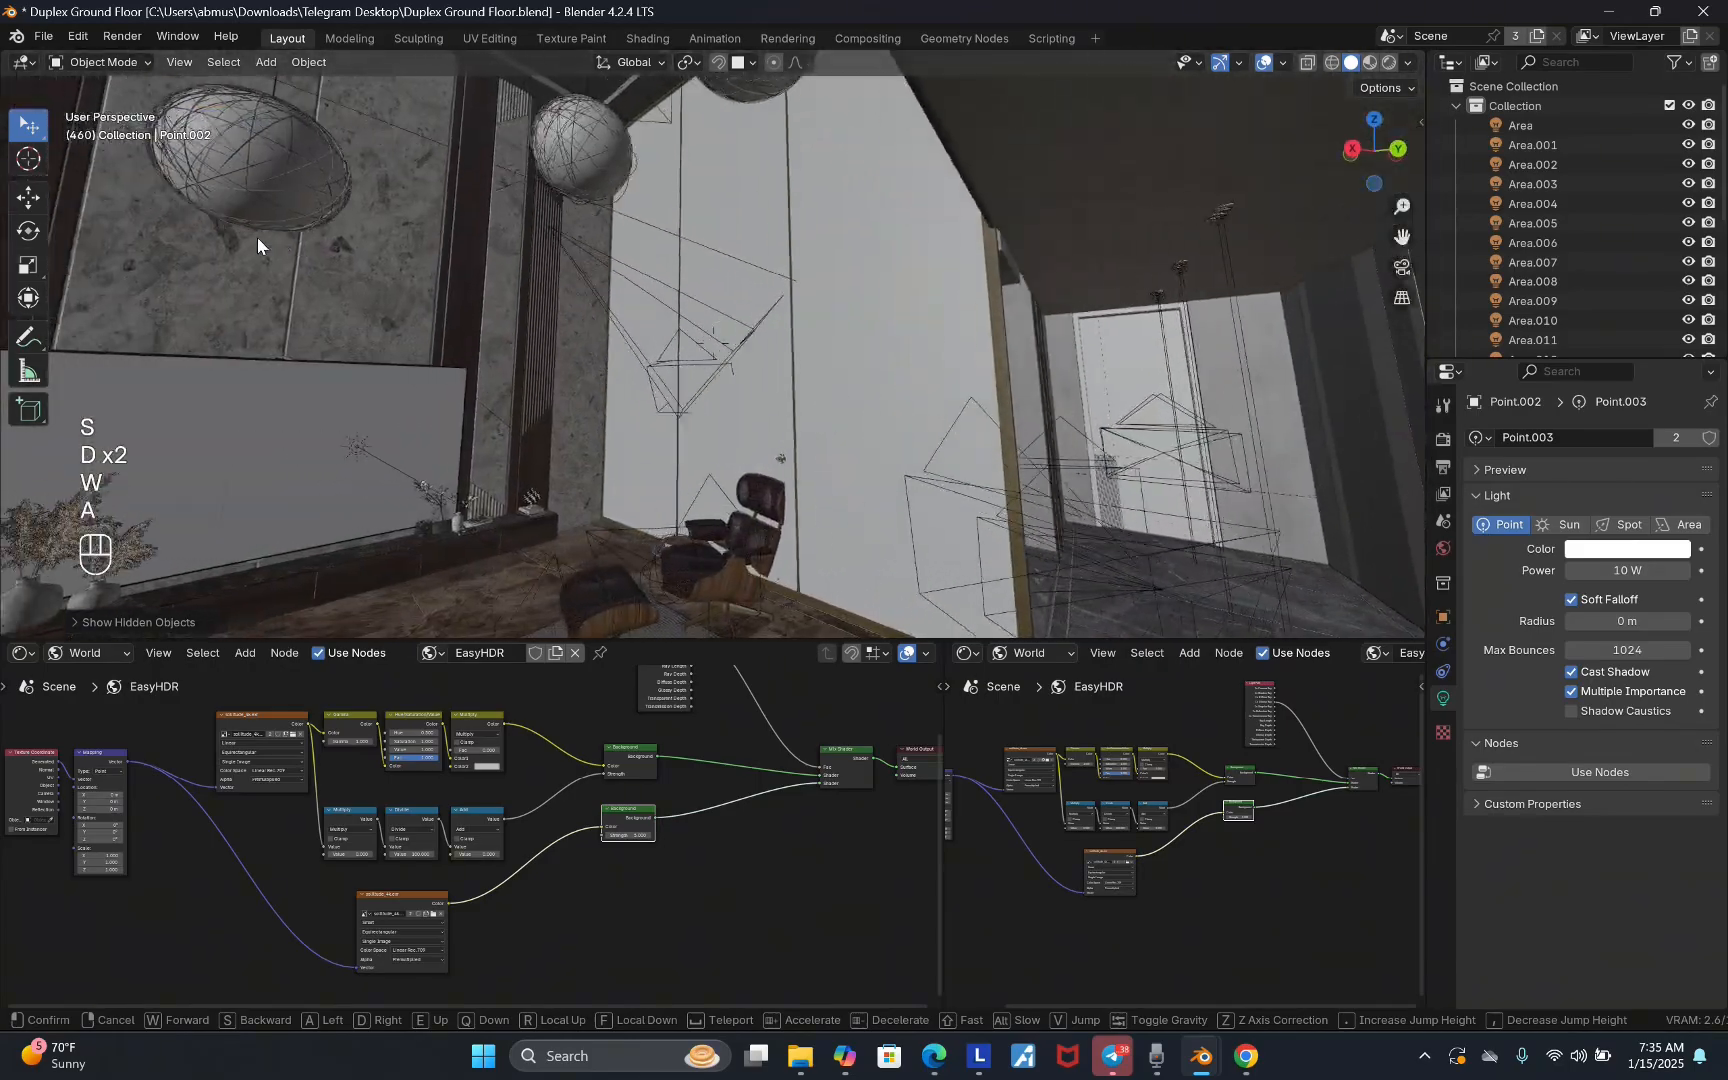
{"action": "key", "text": "a"}
{"action": "key", "text": "a"}
{"action": "key", "text": "a"}
{"action": "key", "text": "a"}
{"action": "key", "text": "a"}
{"action": "key", "text": "a"}
{"action": "key", "text": "a"}
{"action": "key", "text": "a"}
{"action": "key", "text": "a"}
{"action": "key", "text": "a"}
{"action": "key", "text": "a"}
{"action": "key", "text": "a"}
{"action": "key", "text": "a"}
{"action": "key", "text": "a"}
{"action": "left_click", "coordinate": [869, 288]}
- Show the camera view in a taller viewport with rendered shading, and check the image with overlays temporarily hidden
{"action": "key", "text": "KP_0"}
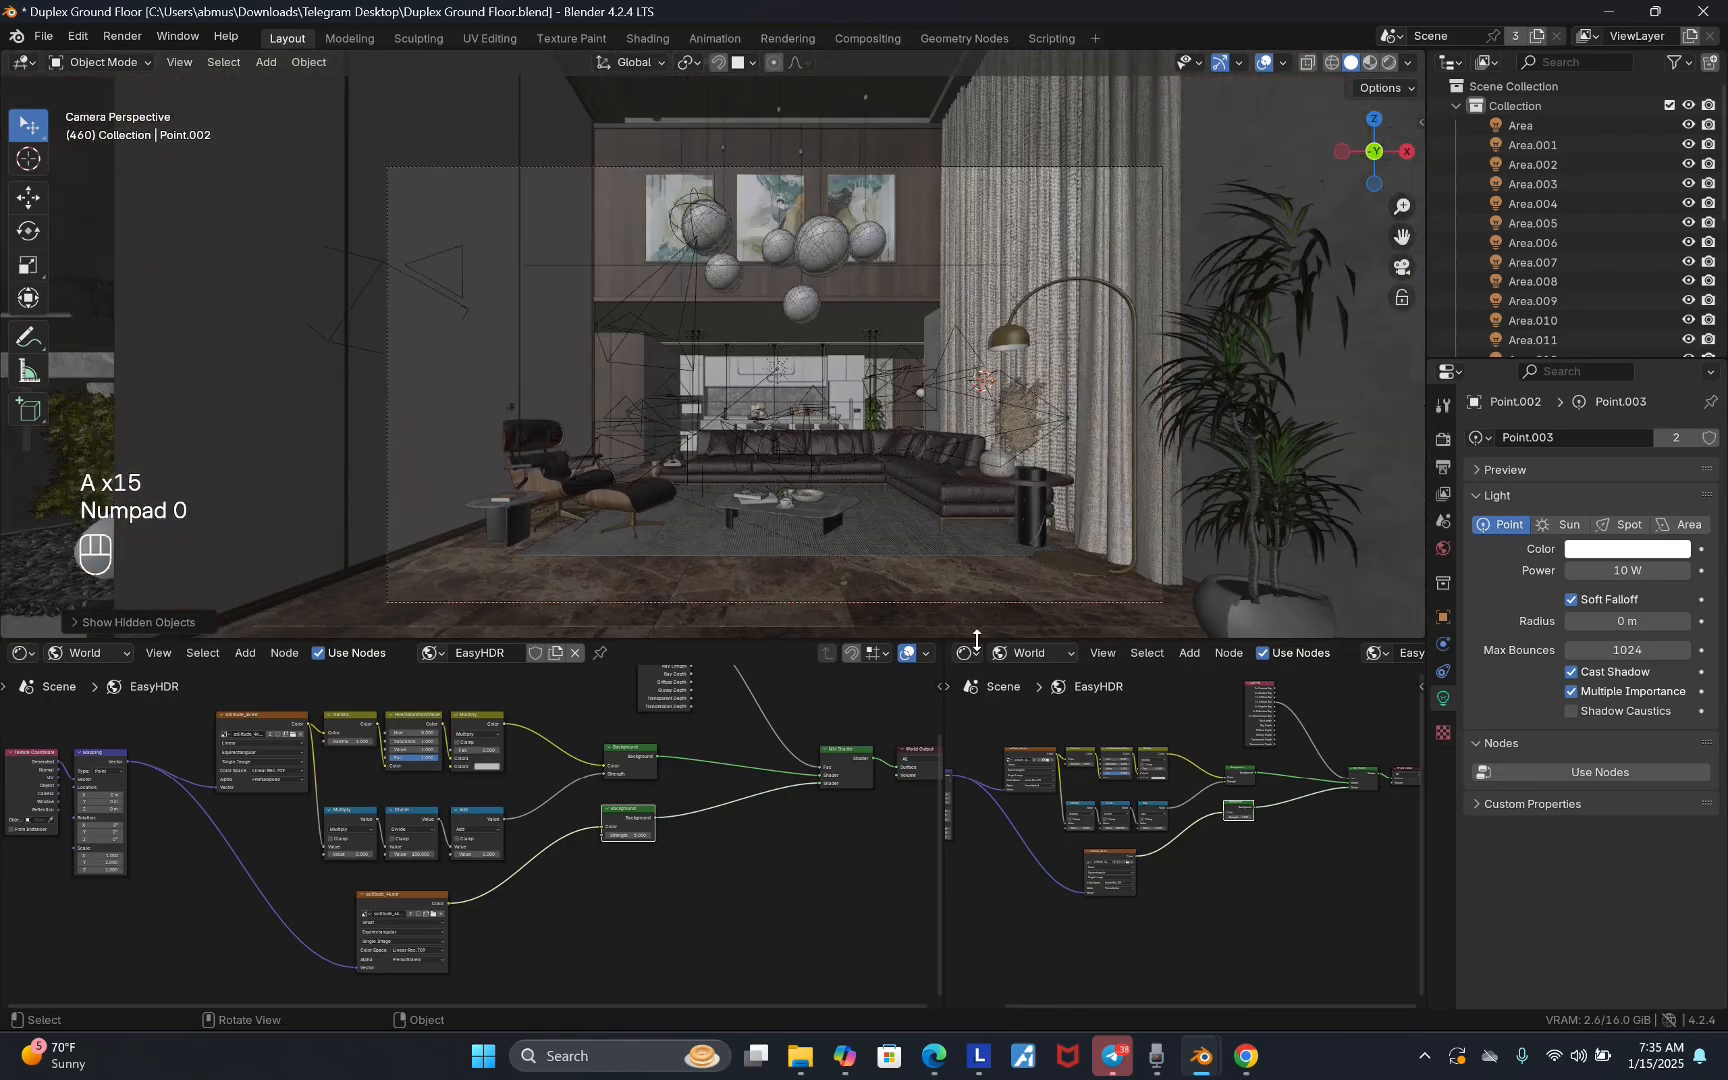
{"action": "left_click_drag", "start_coordinate": [977, 640], "coordinate": [977, 691]}
{"action": "scroll", "coordinate": [933, 514], "scroll_direction": "up", "scroll_amount": 1}
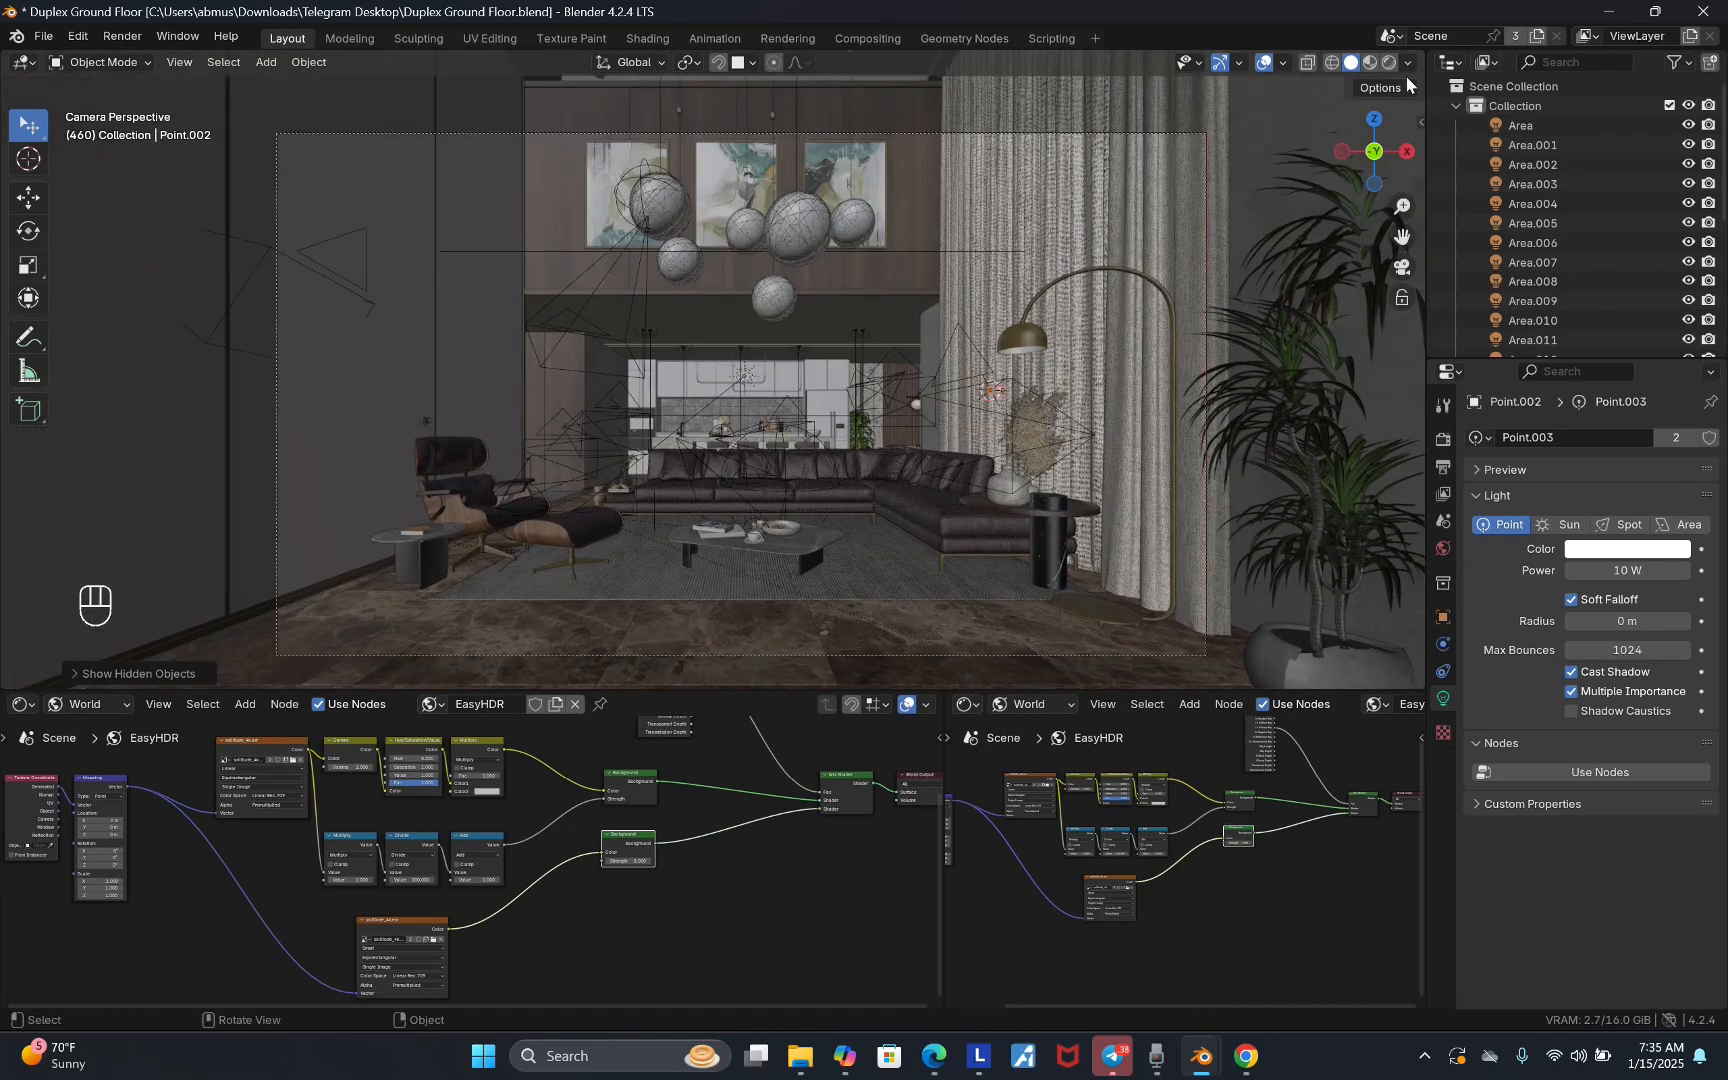
{"action": "left_click", "coordinate": [1389, 63]}
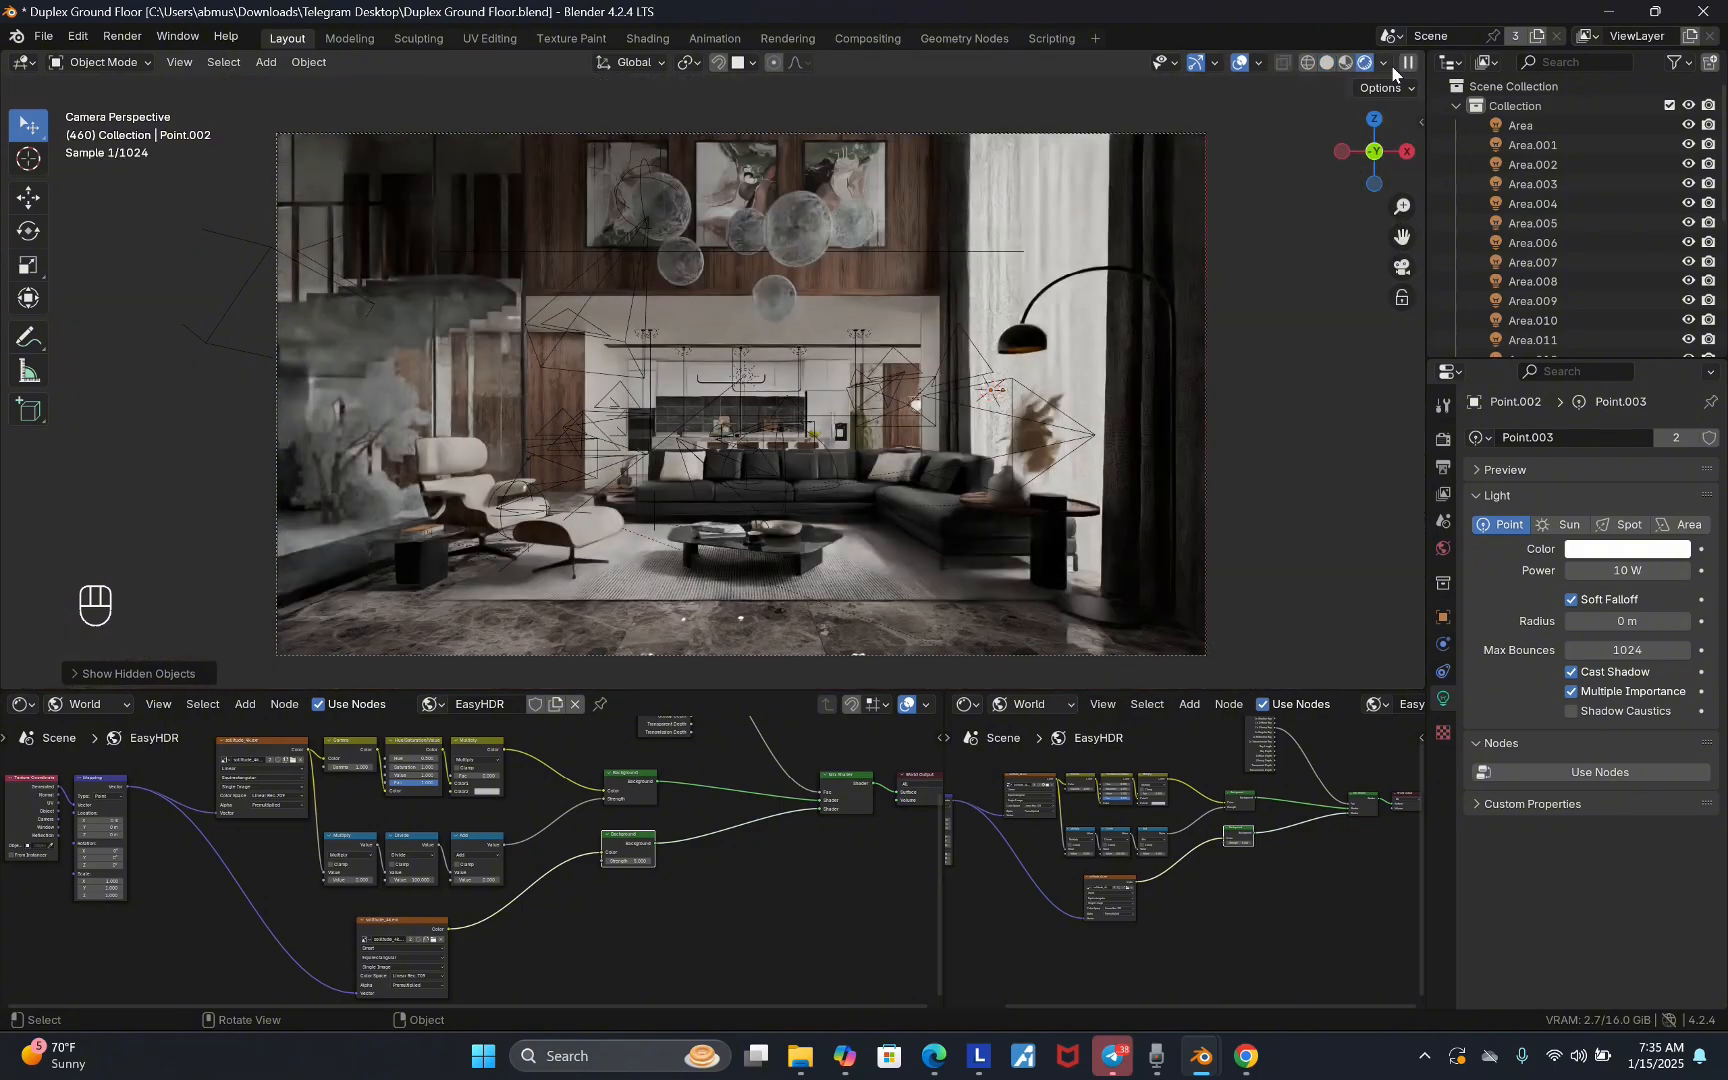
{"action": "left_click", "coordinate": [1238, 63]}
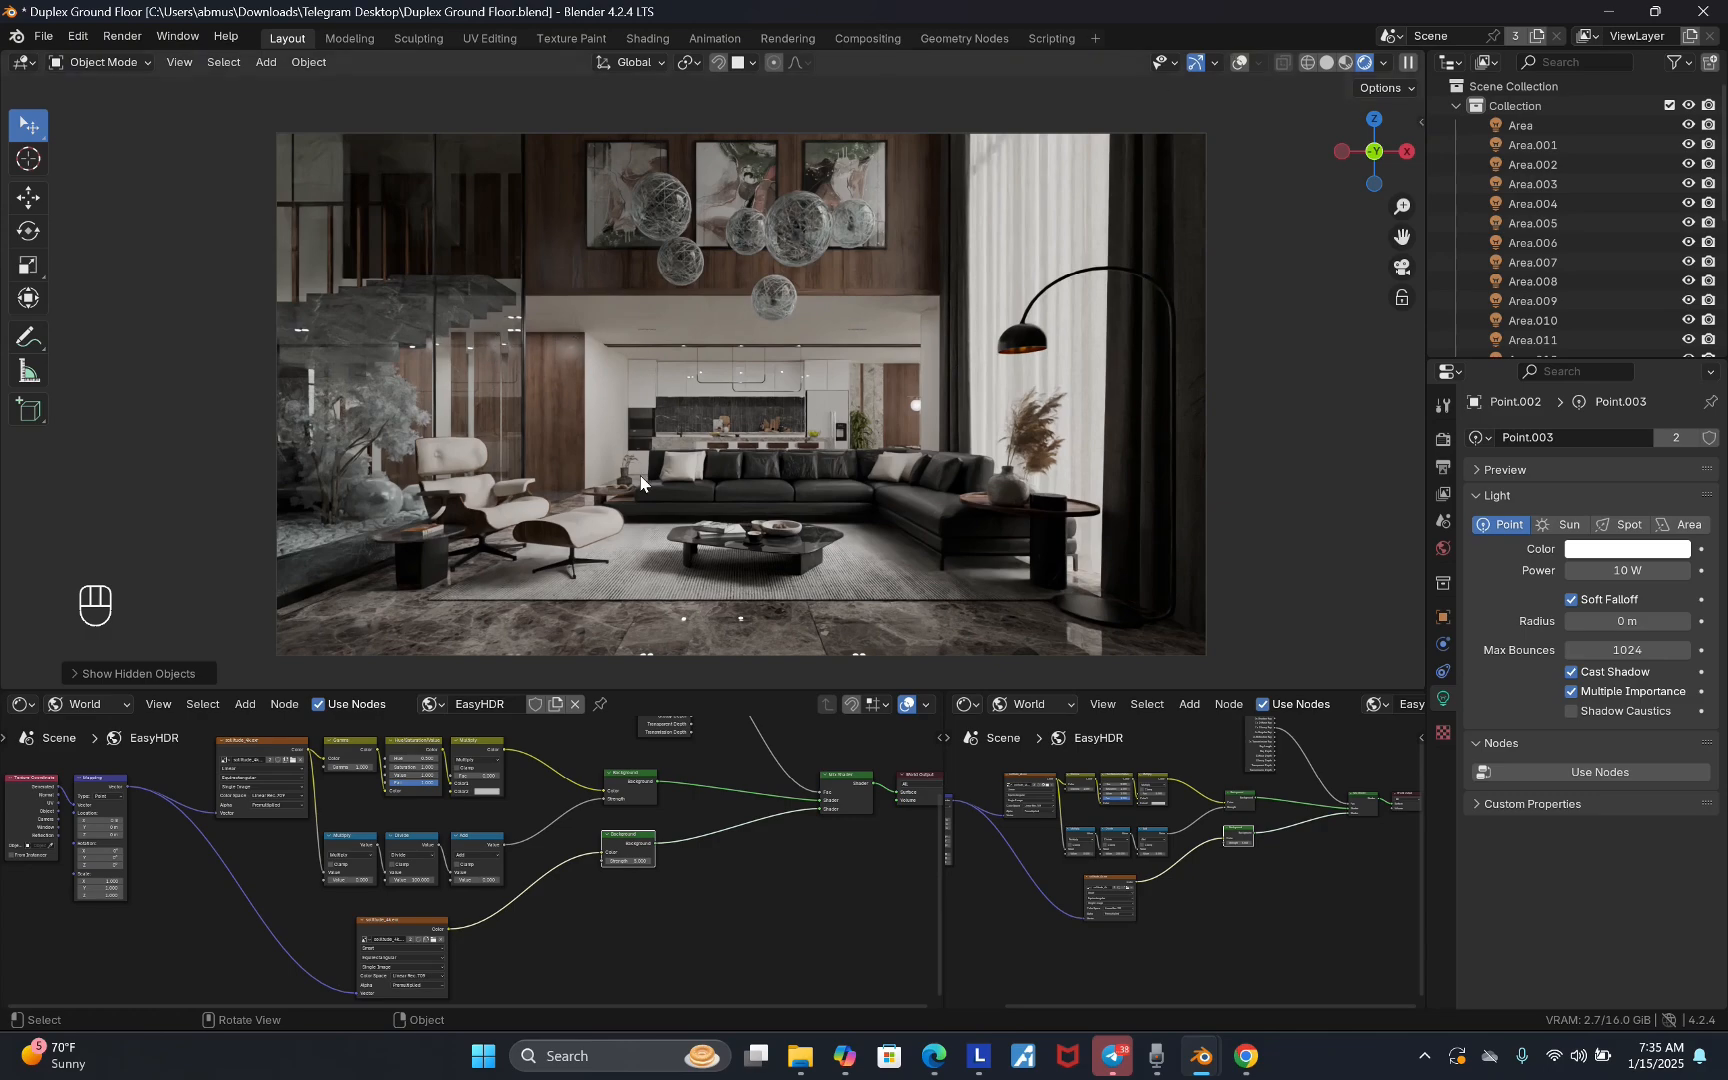
{"action": "left_click", "coordinate": [1239, 62]}
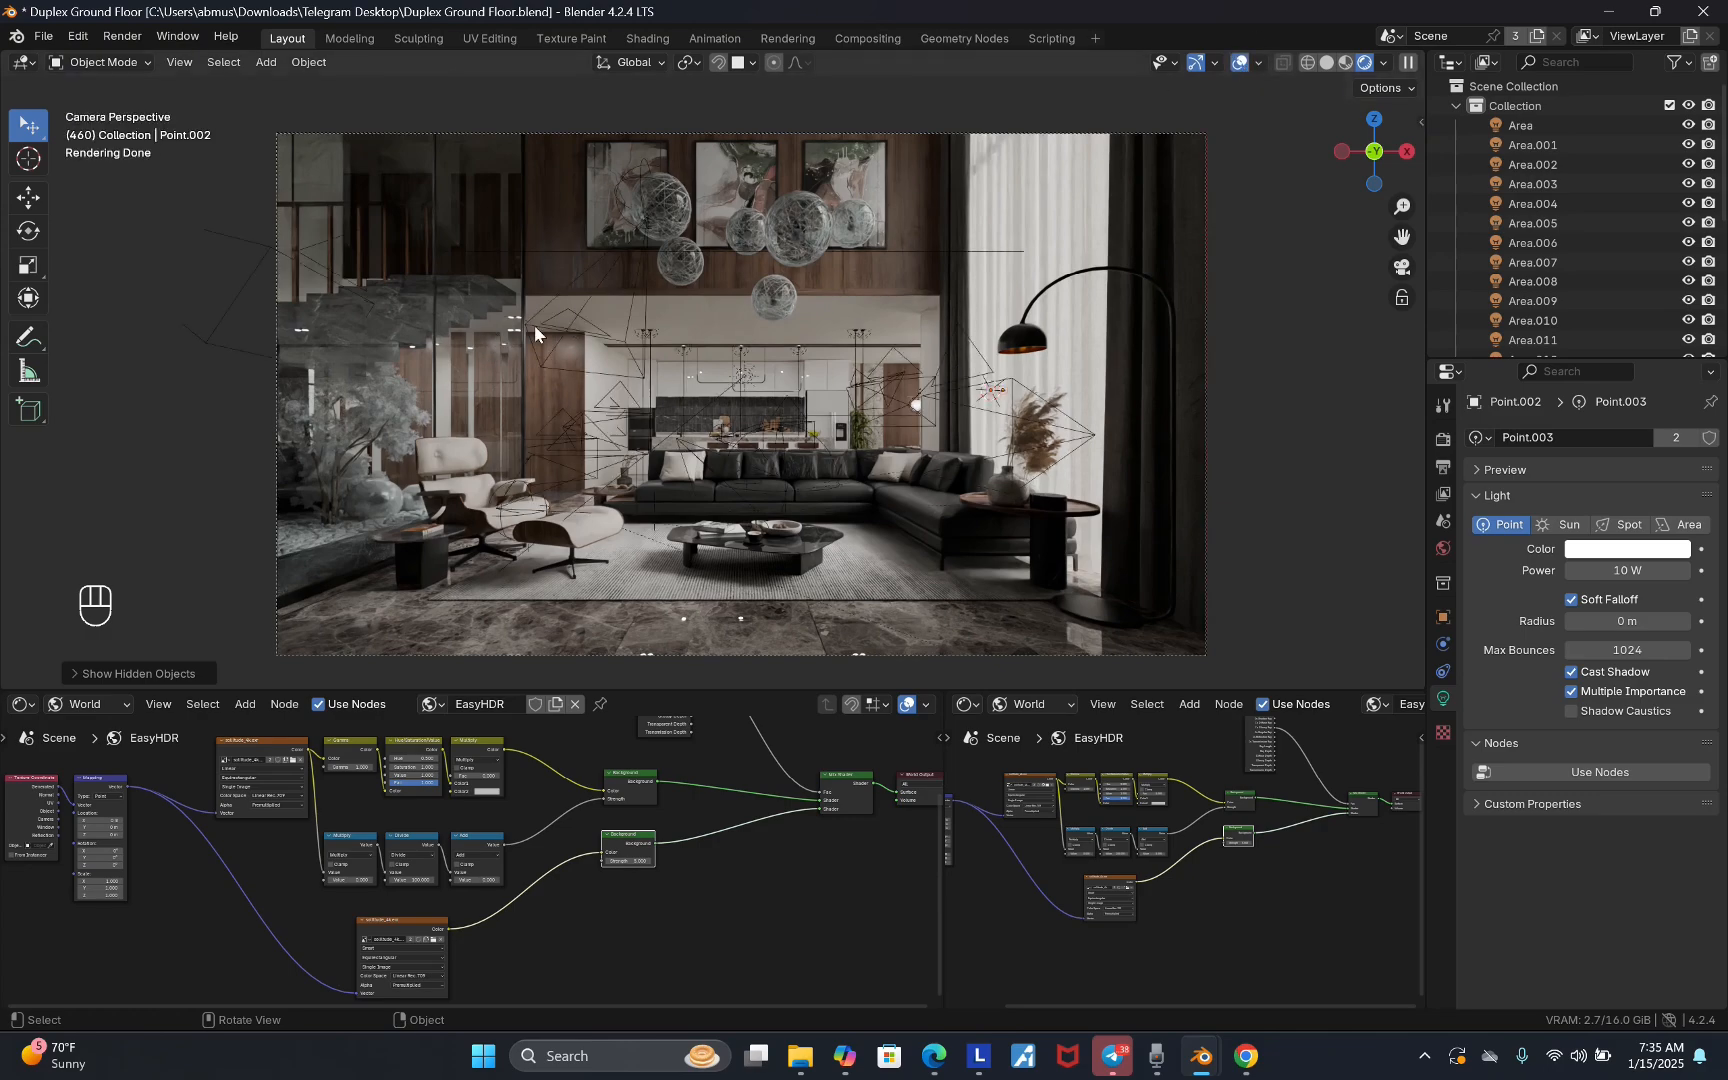
- Hide the glass partition in front of the staircase and its ceiling downlights
{"action": "scroll", "coordinate": [526, 342], "scroll_direction": "up", "scroll_amount": 8}
{"action": "left_click", "coordinate": [409, 325]}
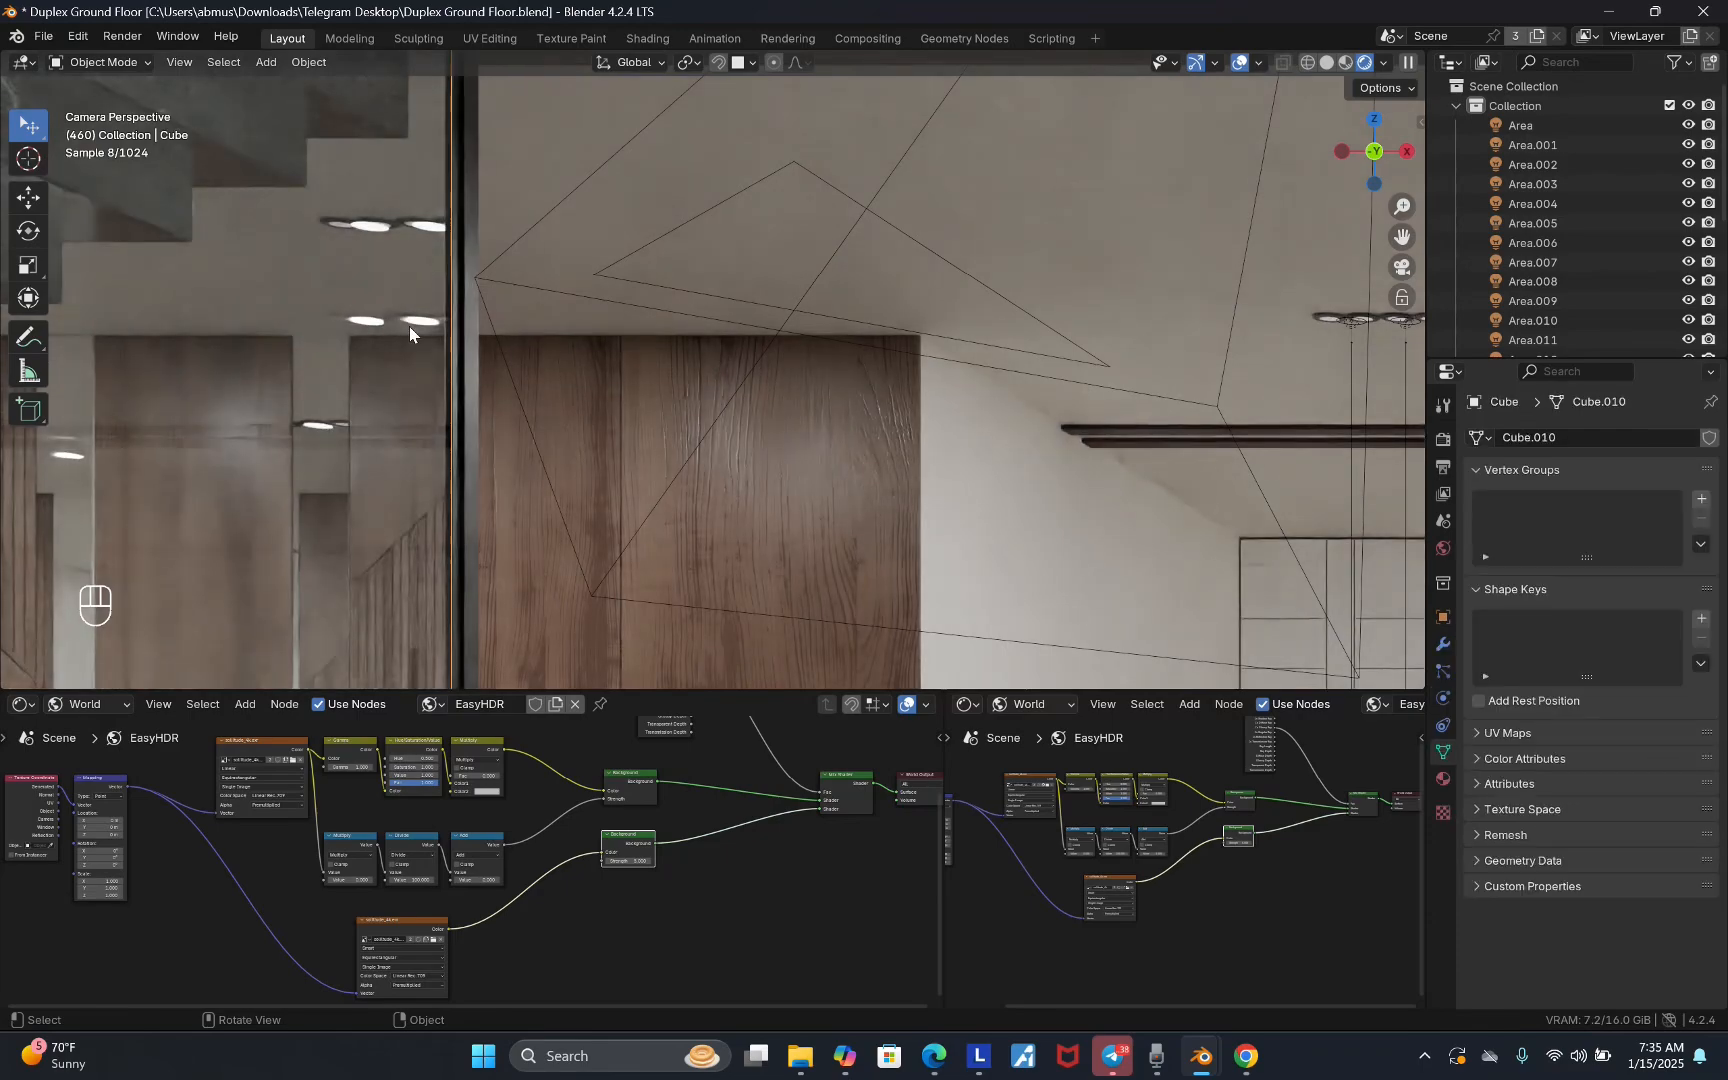
{"action": "key", "text": "h"}
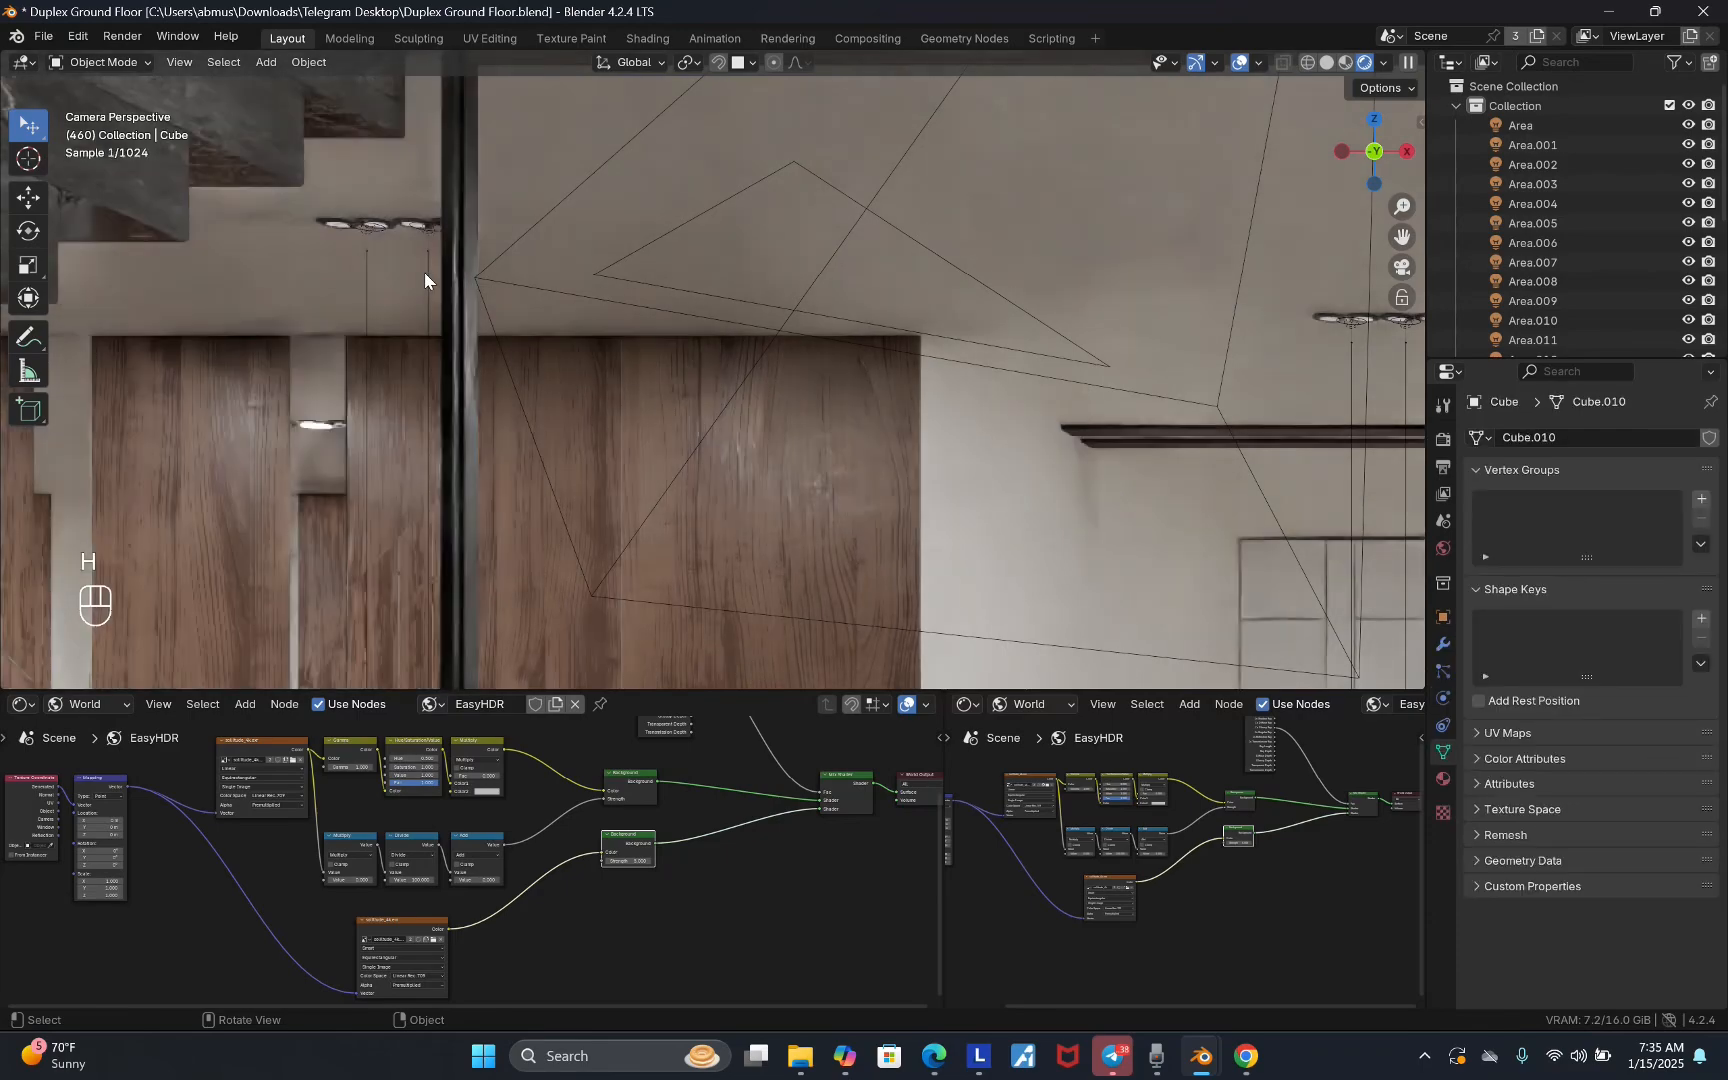
- Set the beam spread of the disk area light at the downlights beside the staircase to 150°, trying 90° first
{"action": "left_click", "coordinate": [364, 251]}
{"action": "scroll", "coordinate": [394, 246], "scroll_direction": "down", "scroll_amount": 8}
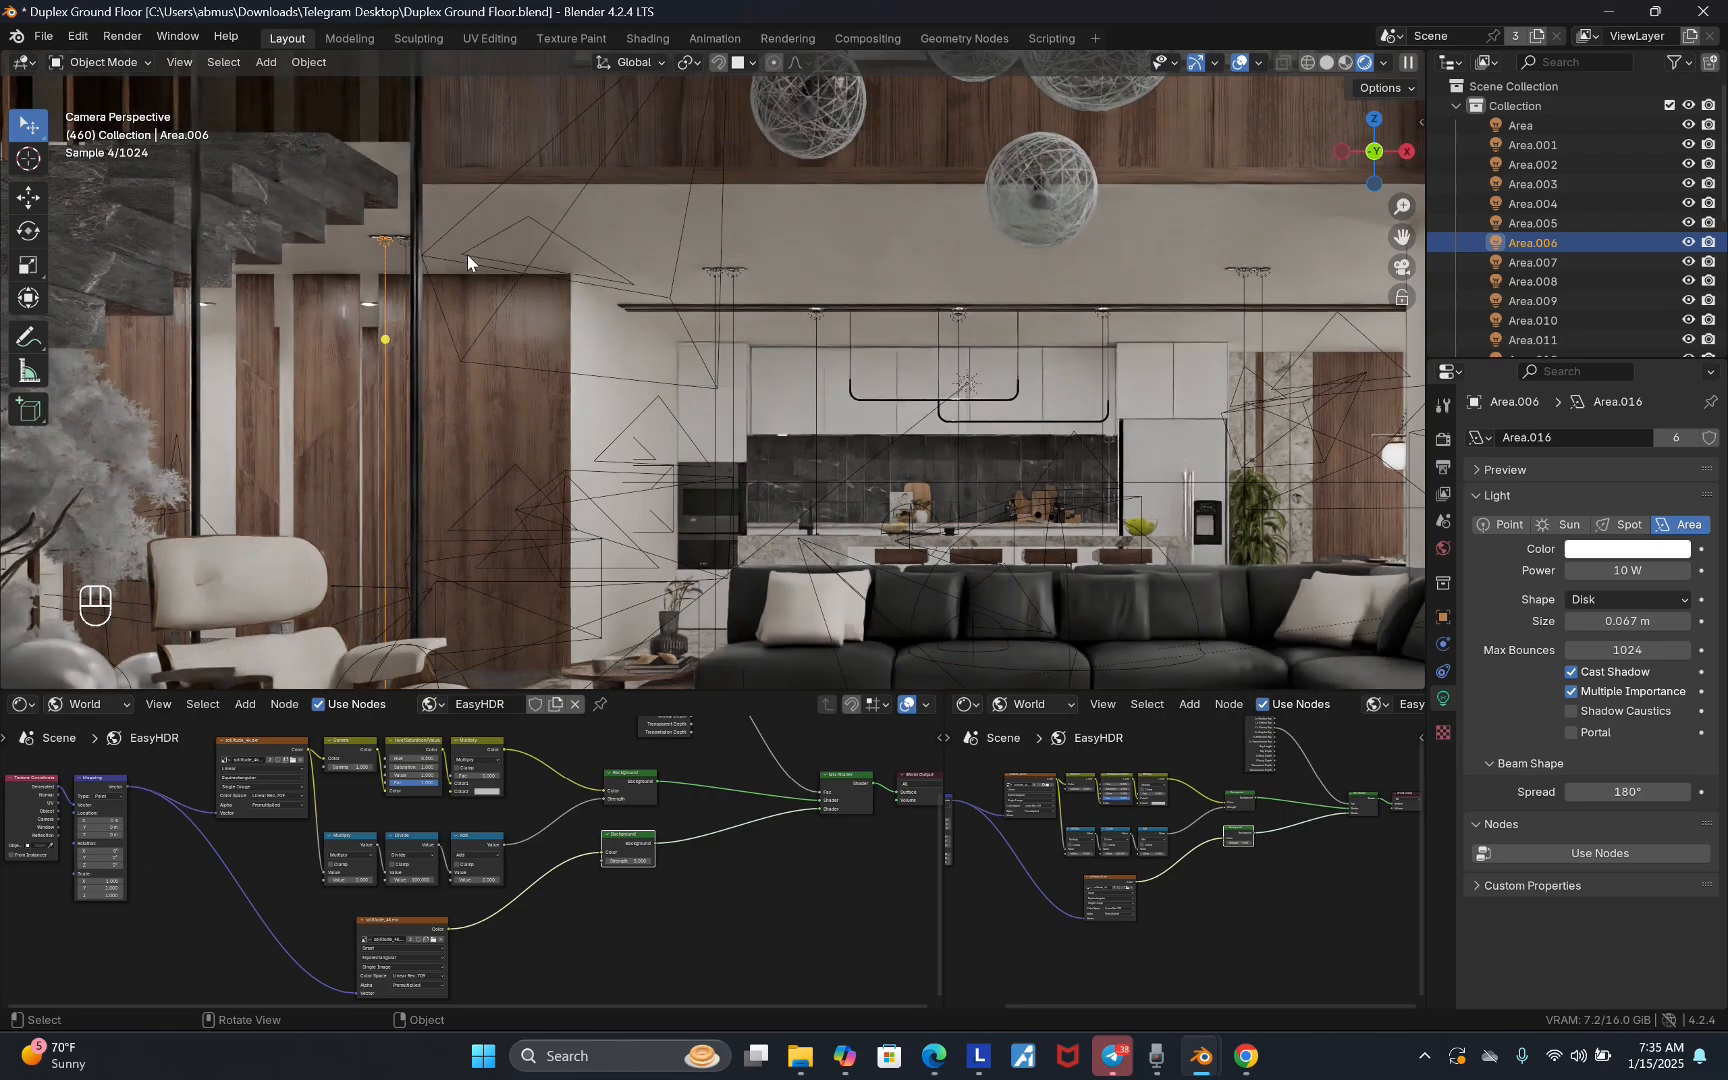
{"action": "scroll", "coordinate": [467, 254], "scroll_direction": "down", "scroll_amount": 5}
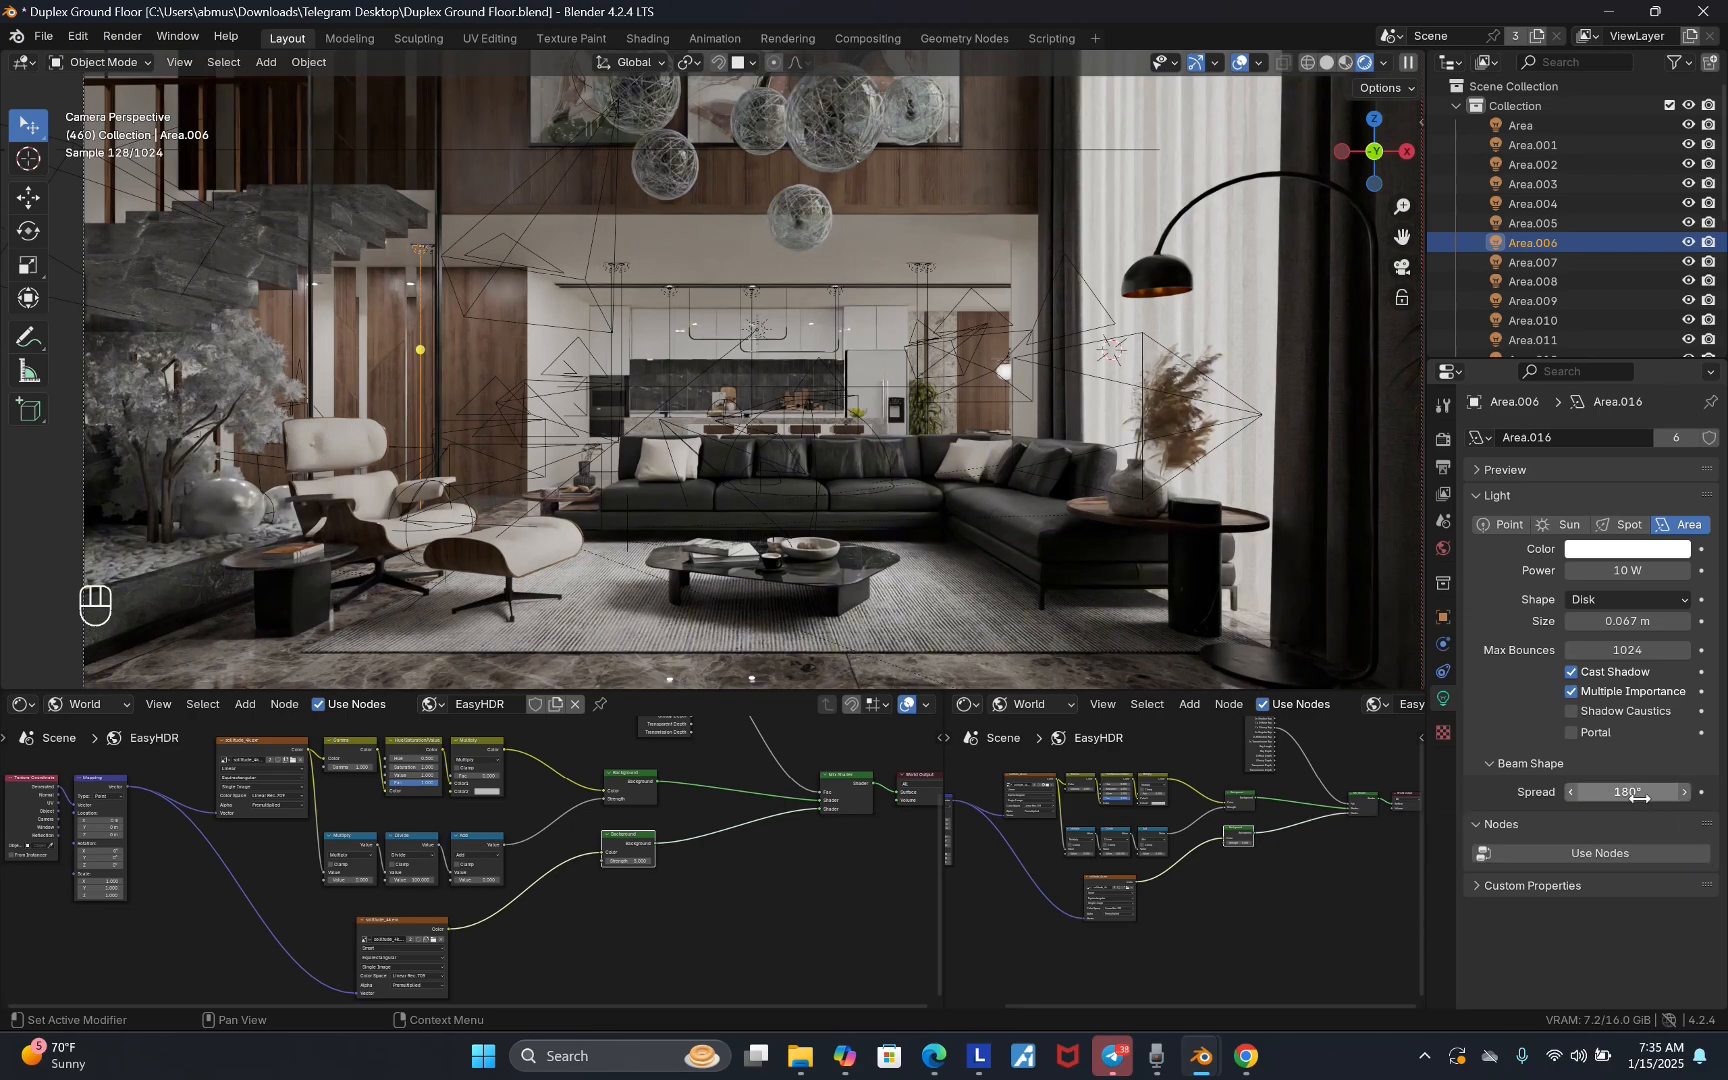
{"action": "left_click", "coordinate": [1640, 798]}
{"action": "type", "text": "90"}
{"action": "key", "text": "Return"}
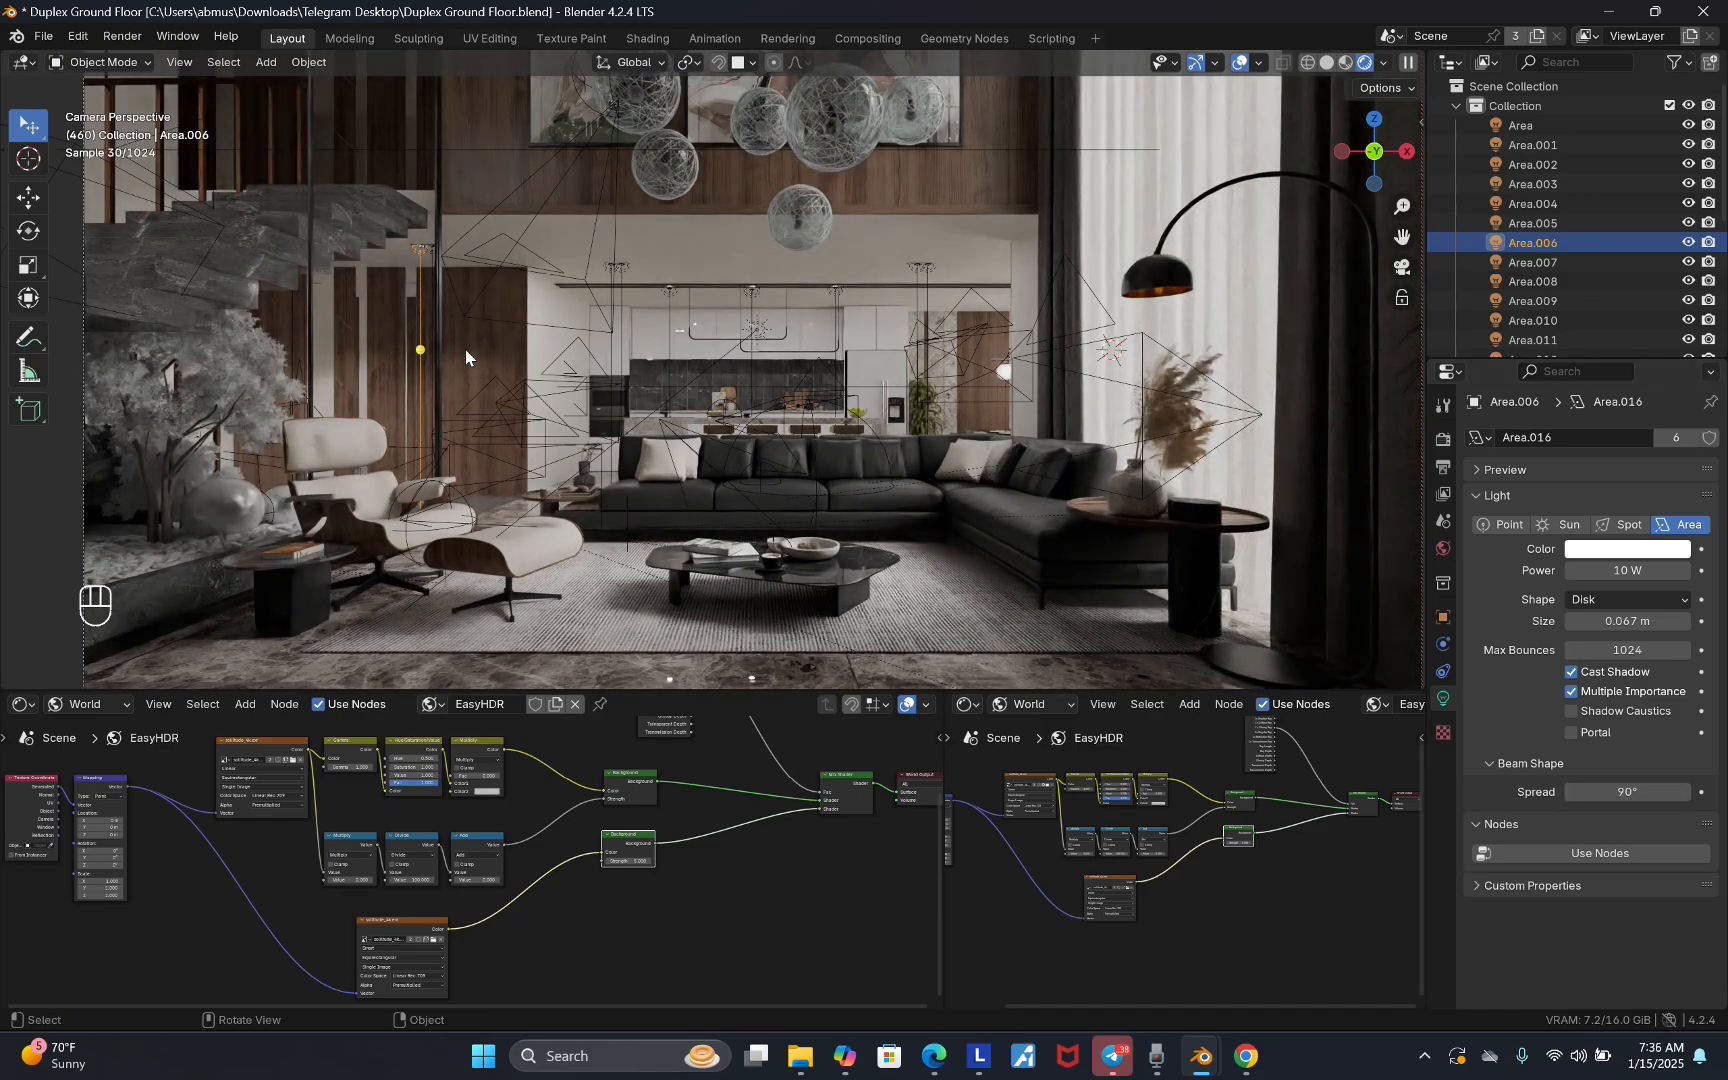
{"action": "left_click", "coordinate": [1624, 792]}
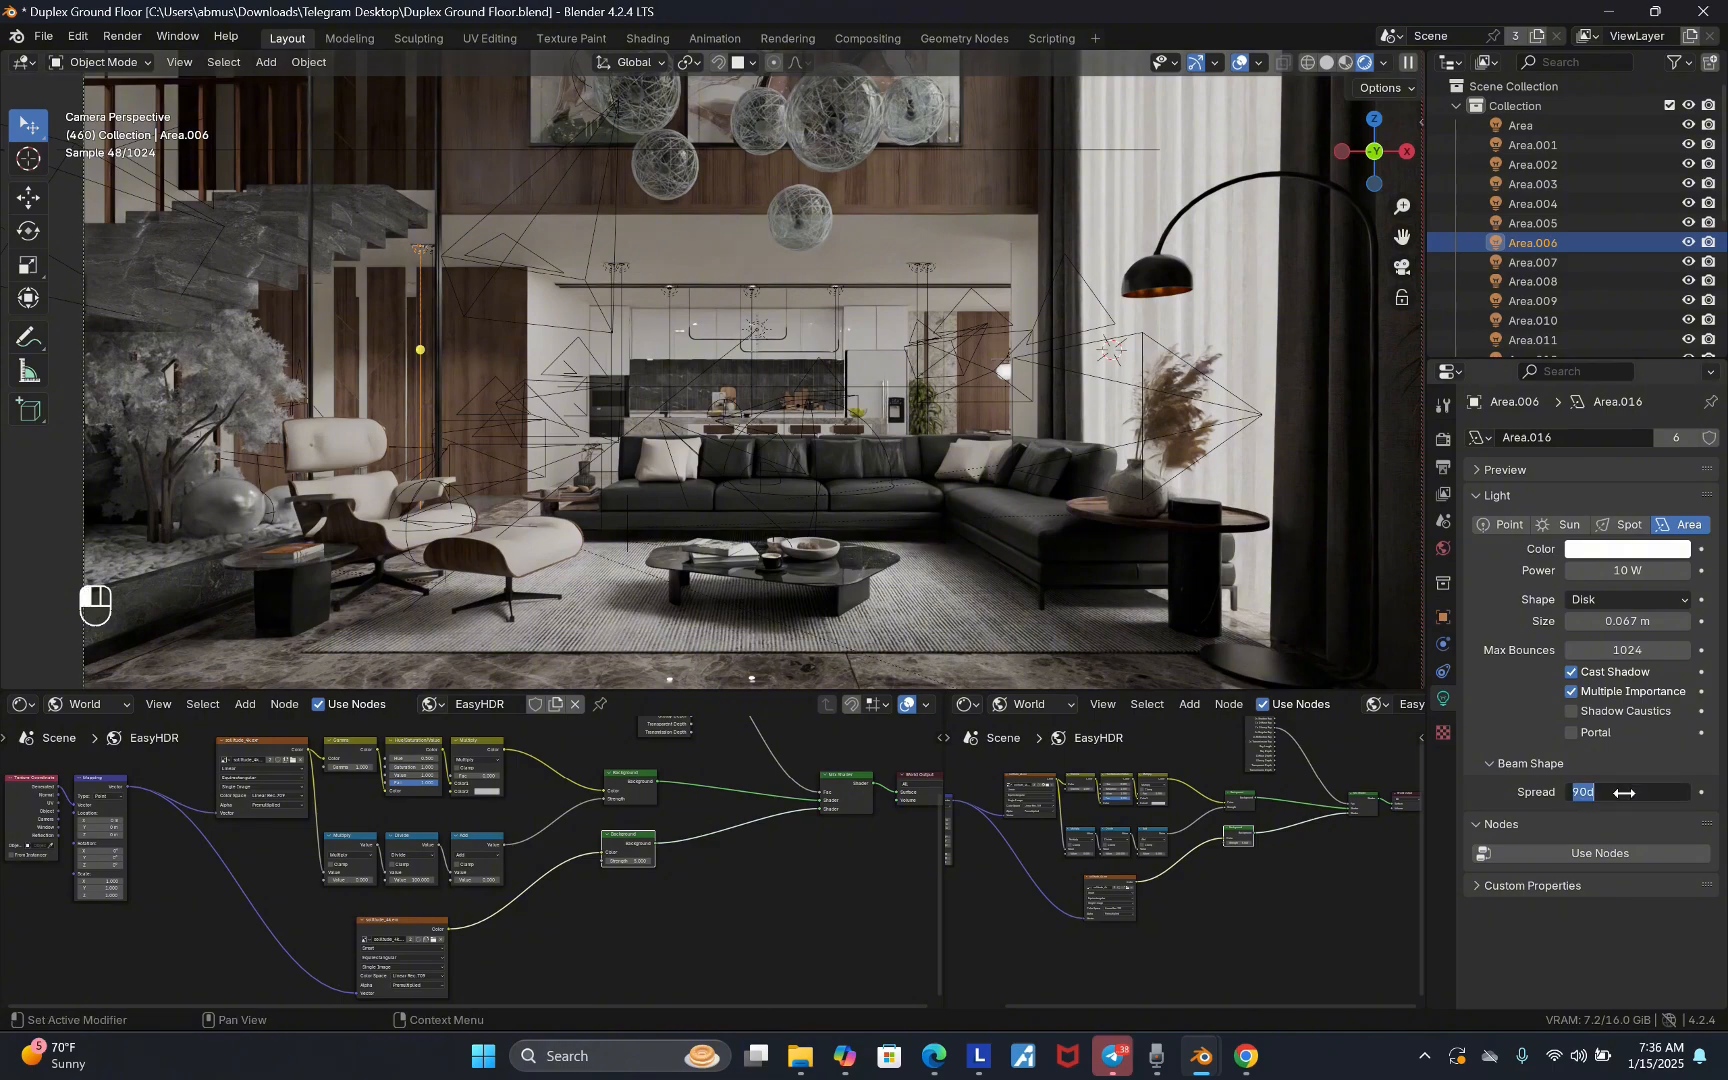
{"action": "type", "text": "150"}
{"action": "key", "text": "Return"}
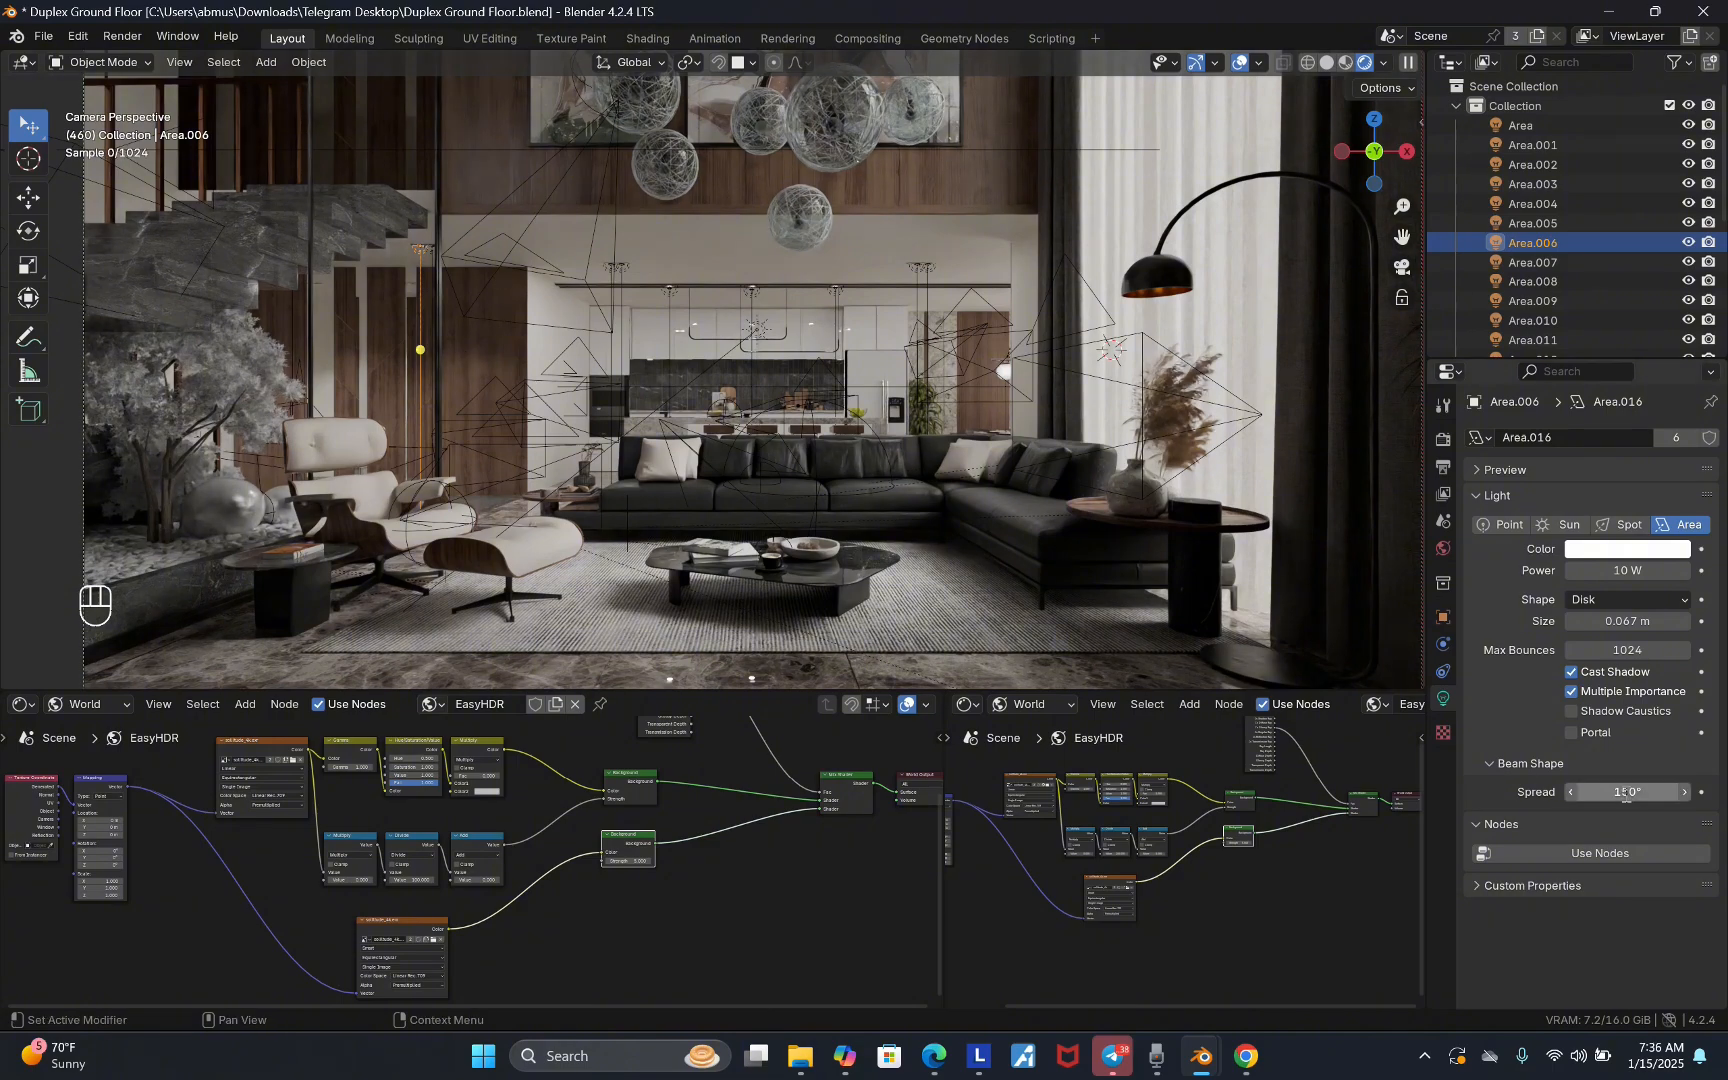
- Enable nodes on the downlight's disk light and drive its emission color with a Blackbody at a temperature of 4500
{"action": "left_click", "coordinate": [1579, 856]}
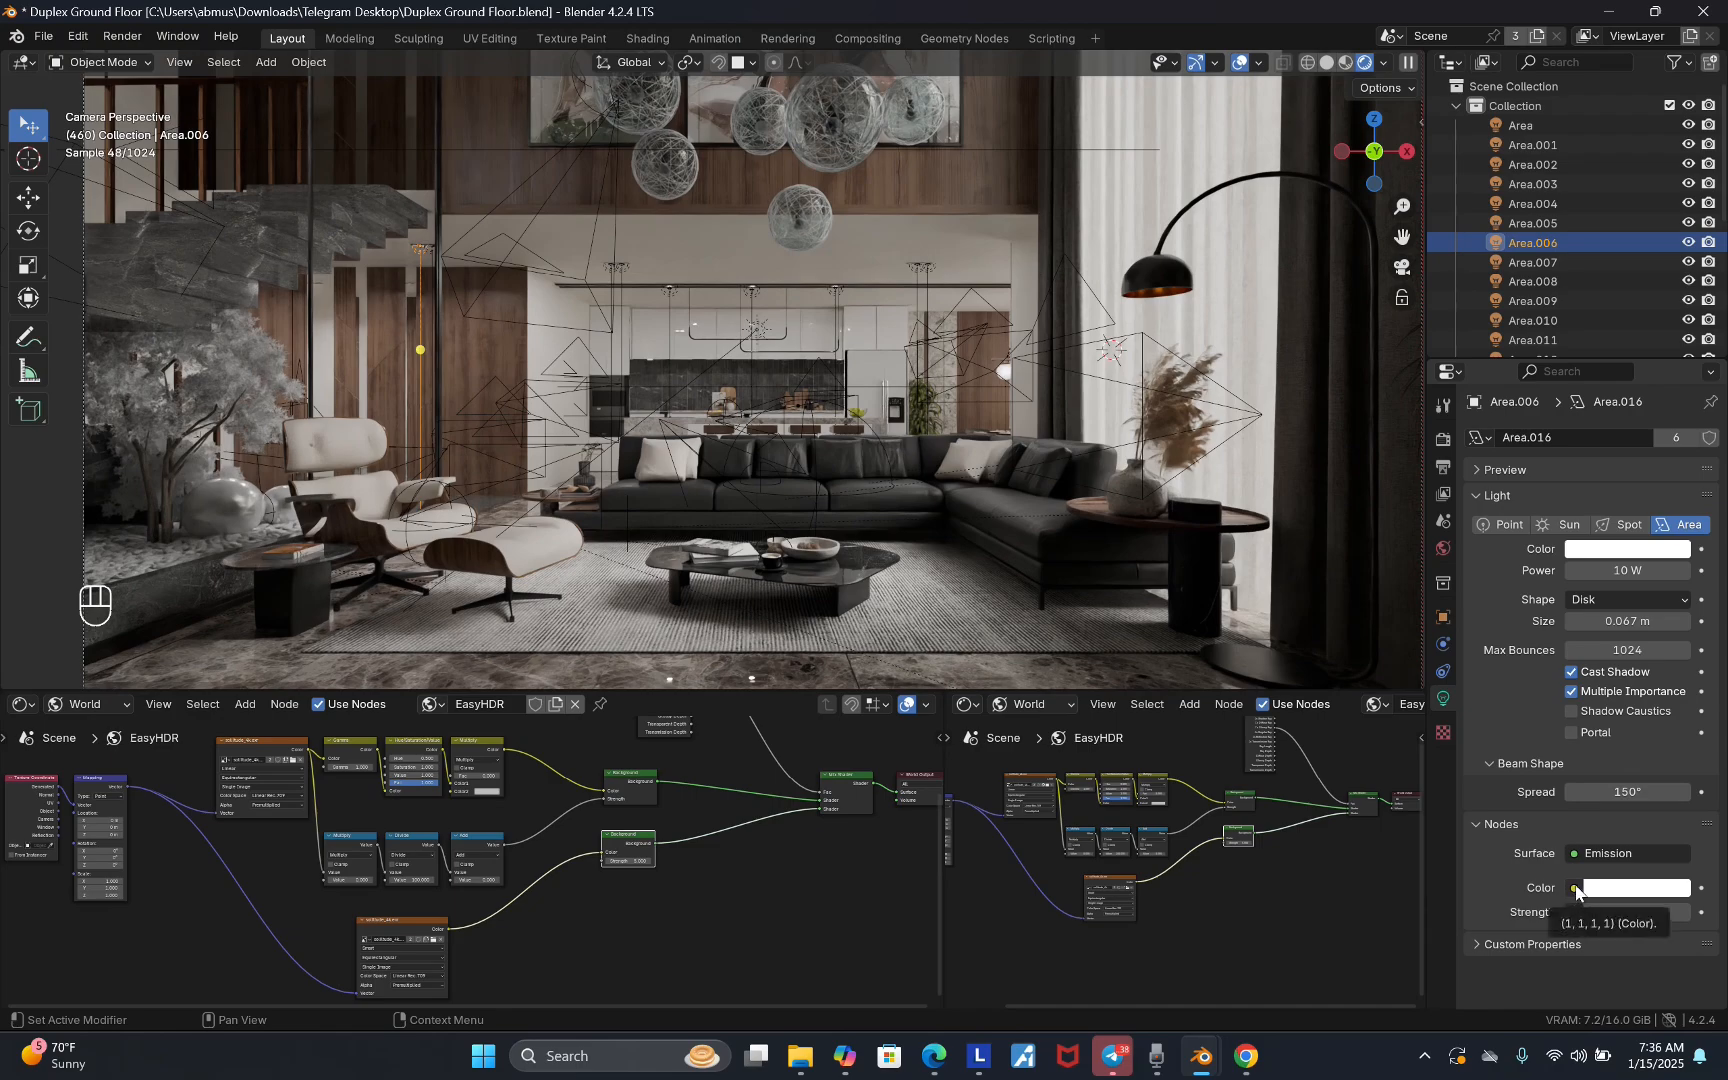
{"action": "left_click", "coordinate": [1575, 889]}
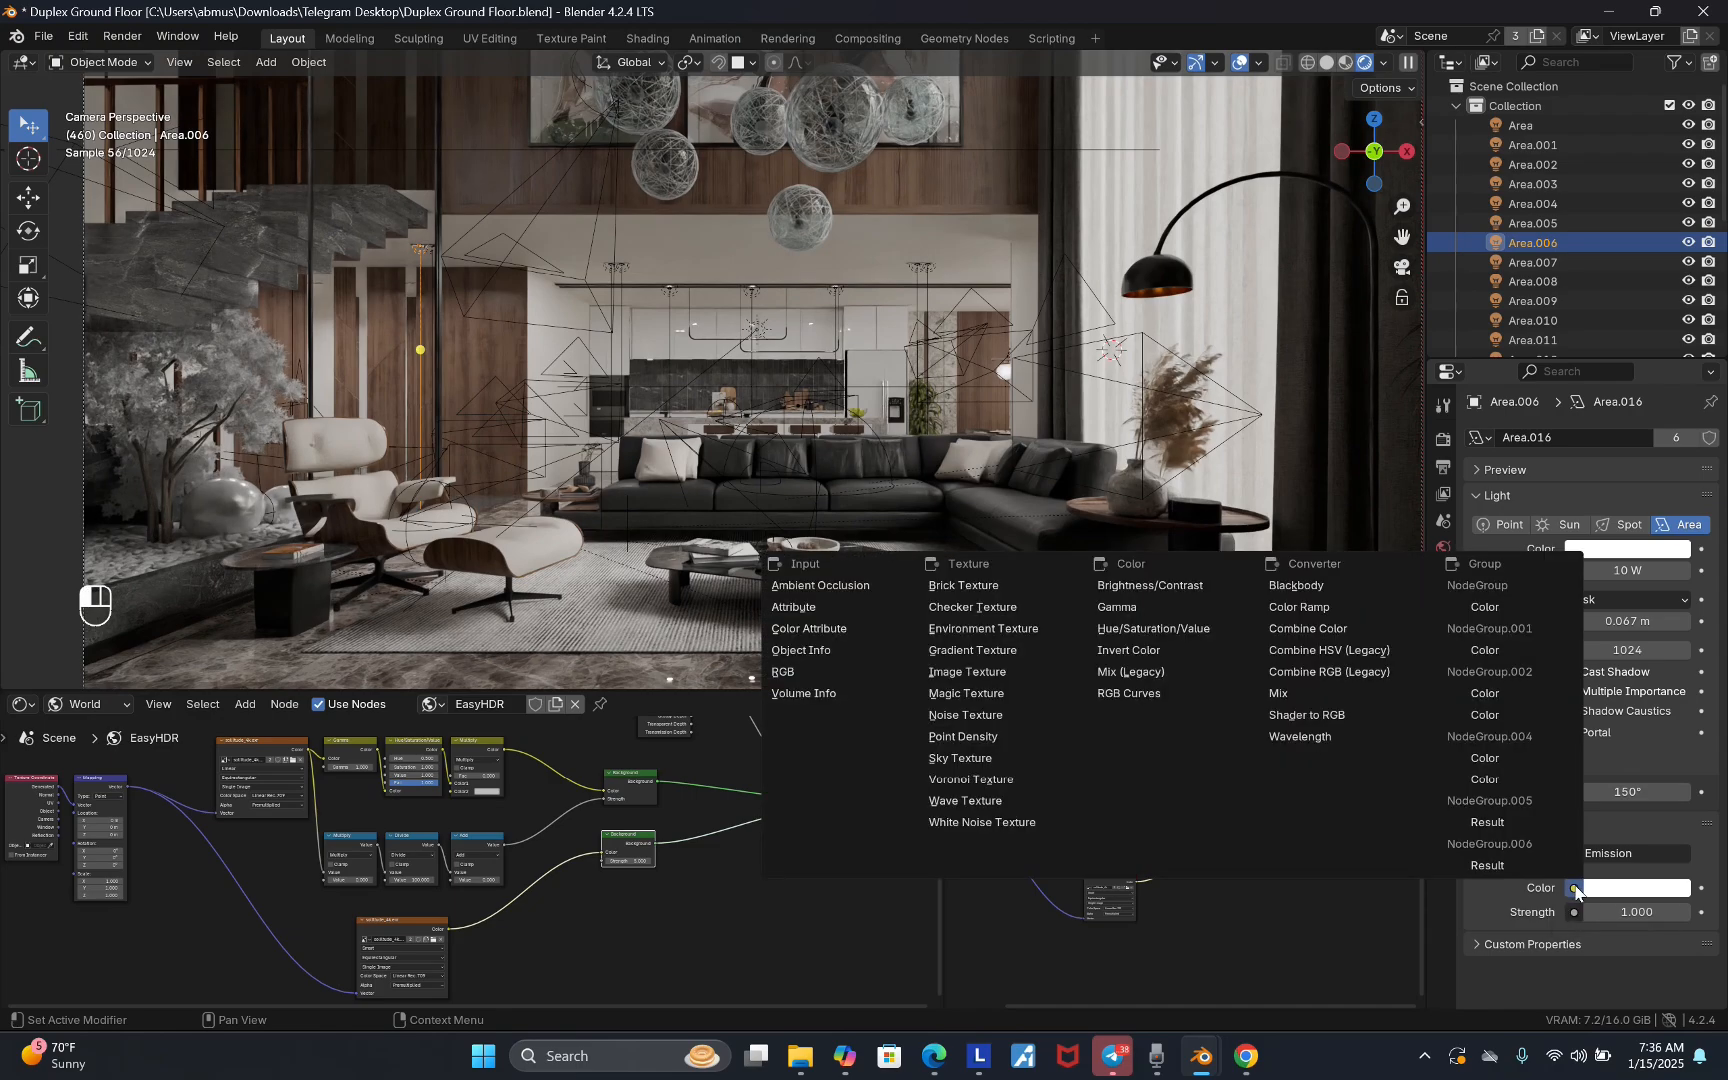
{"action": "left_click", "coordinate": [1303, 588]}
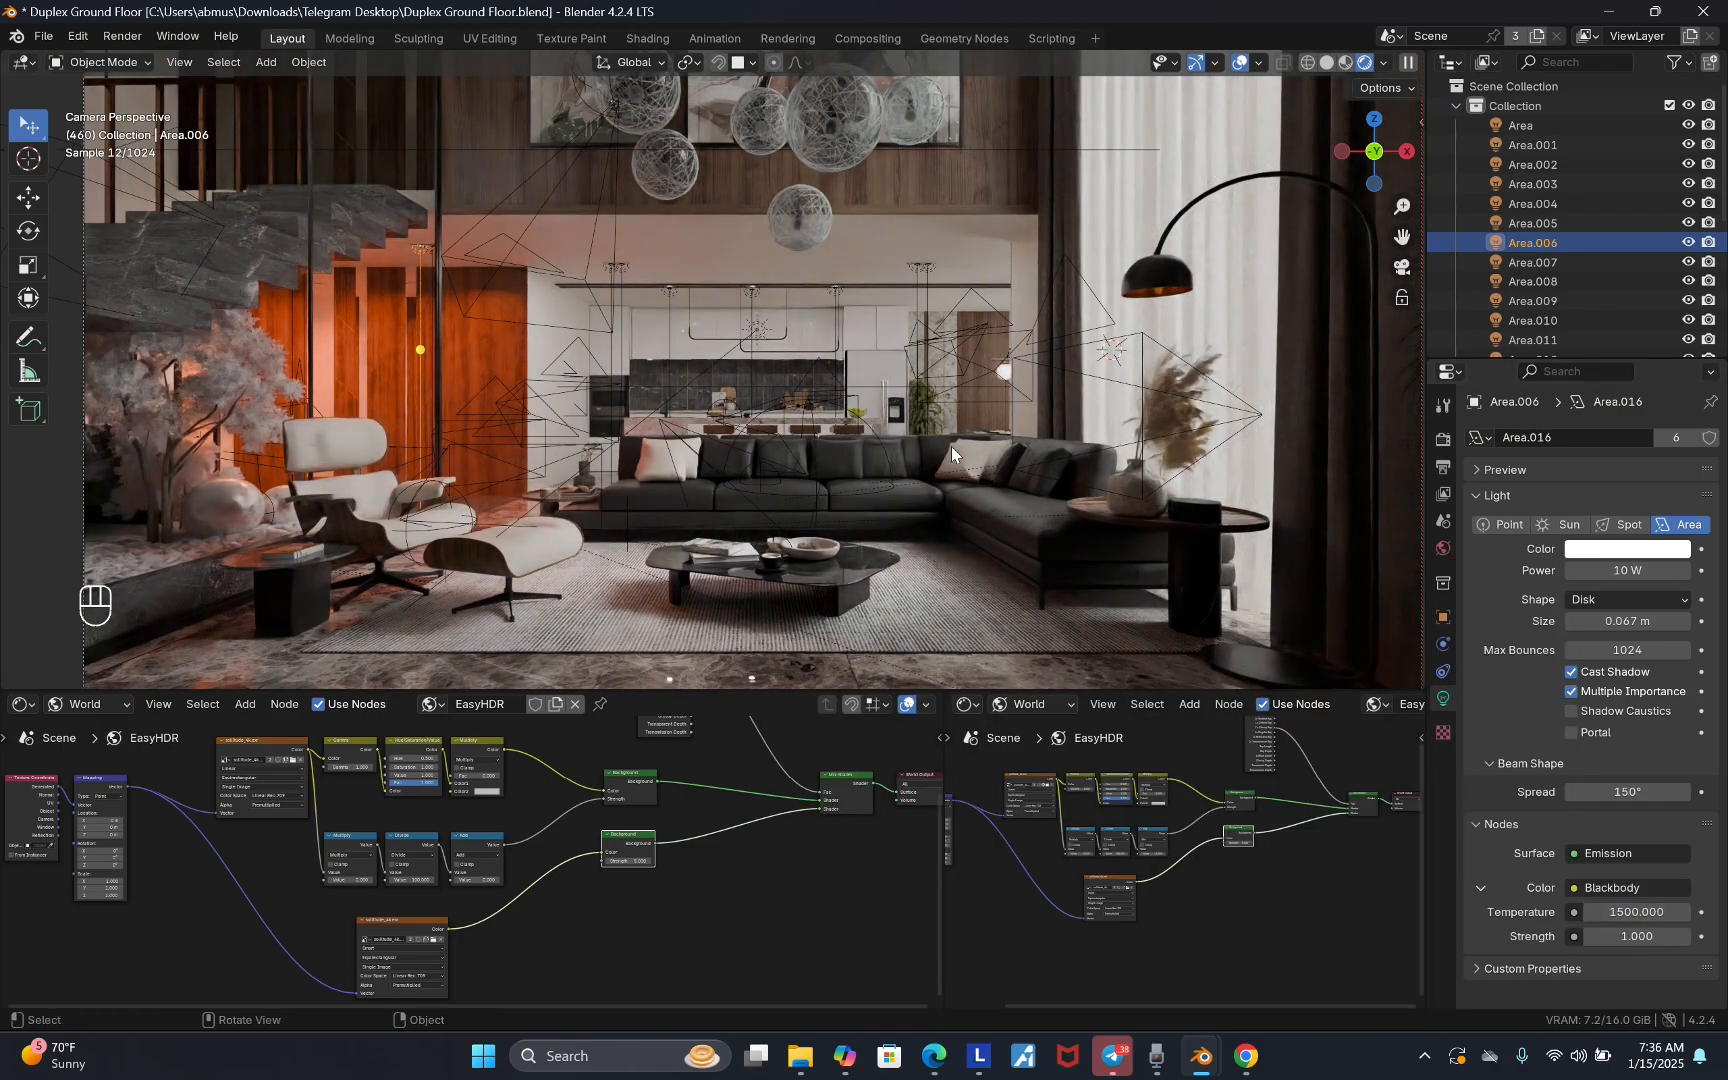
{"action": "left_click", "coordinate": [1625, 912]}
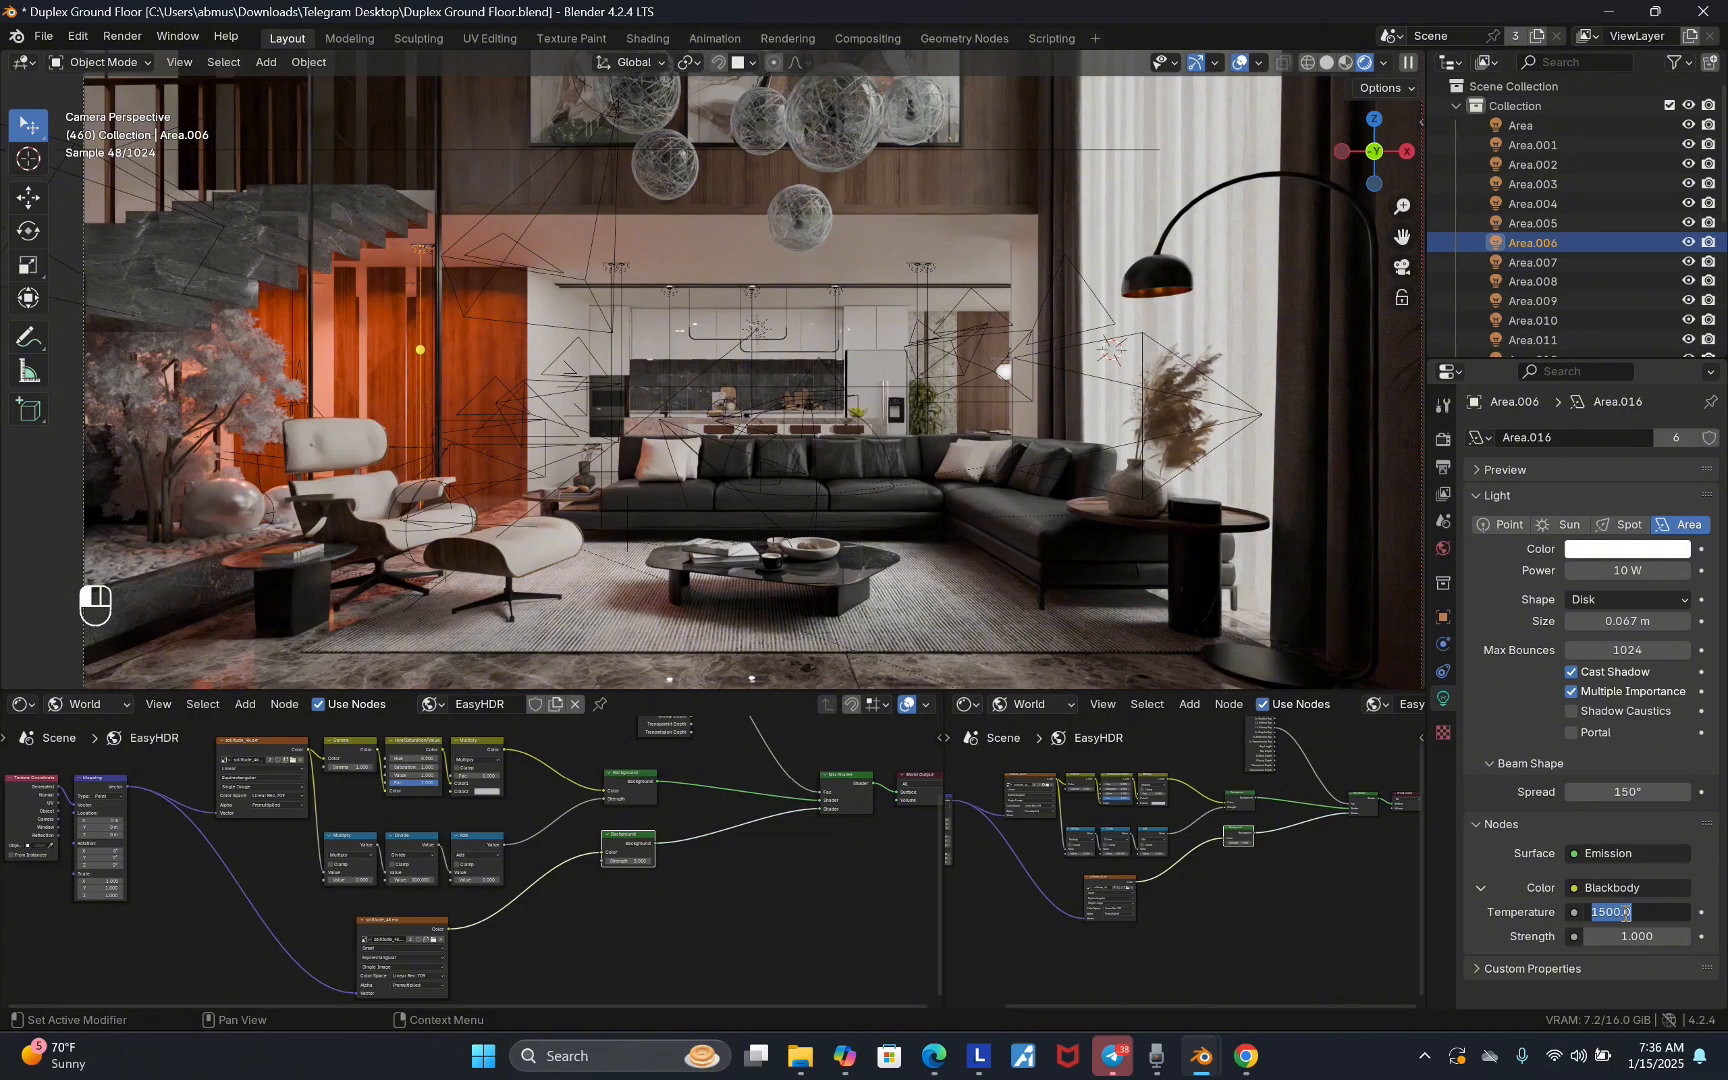
{"action": "key", "text": "Return"}
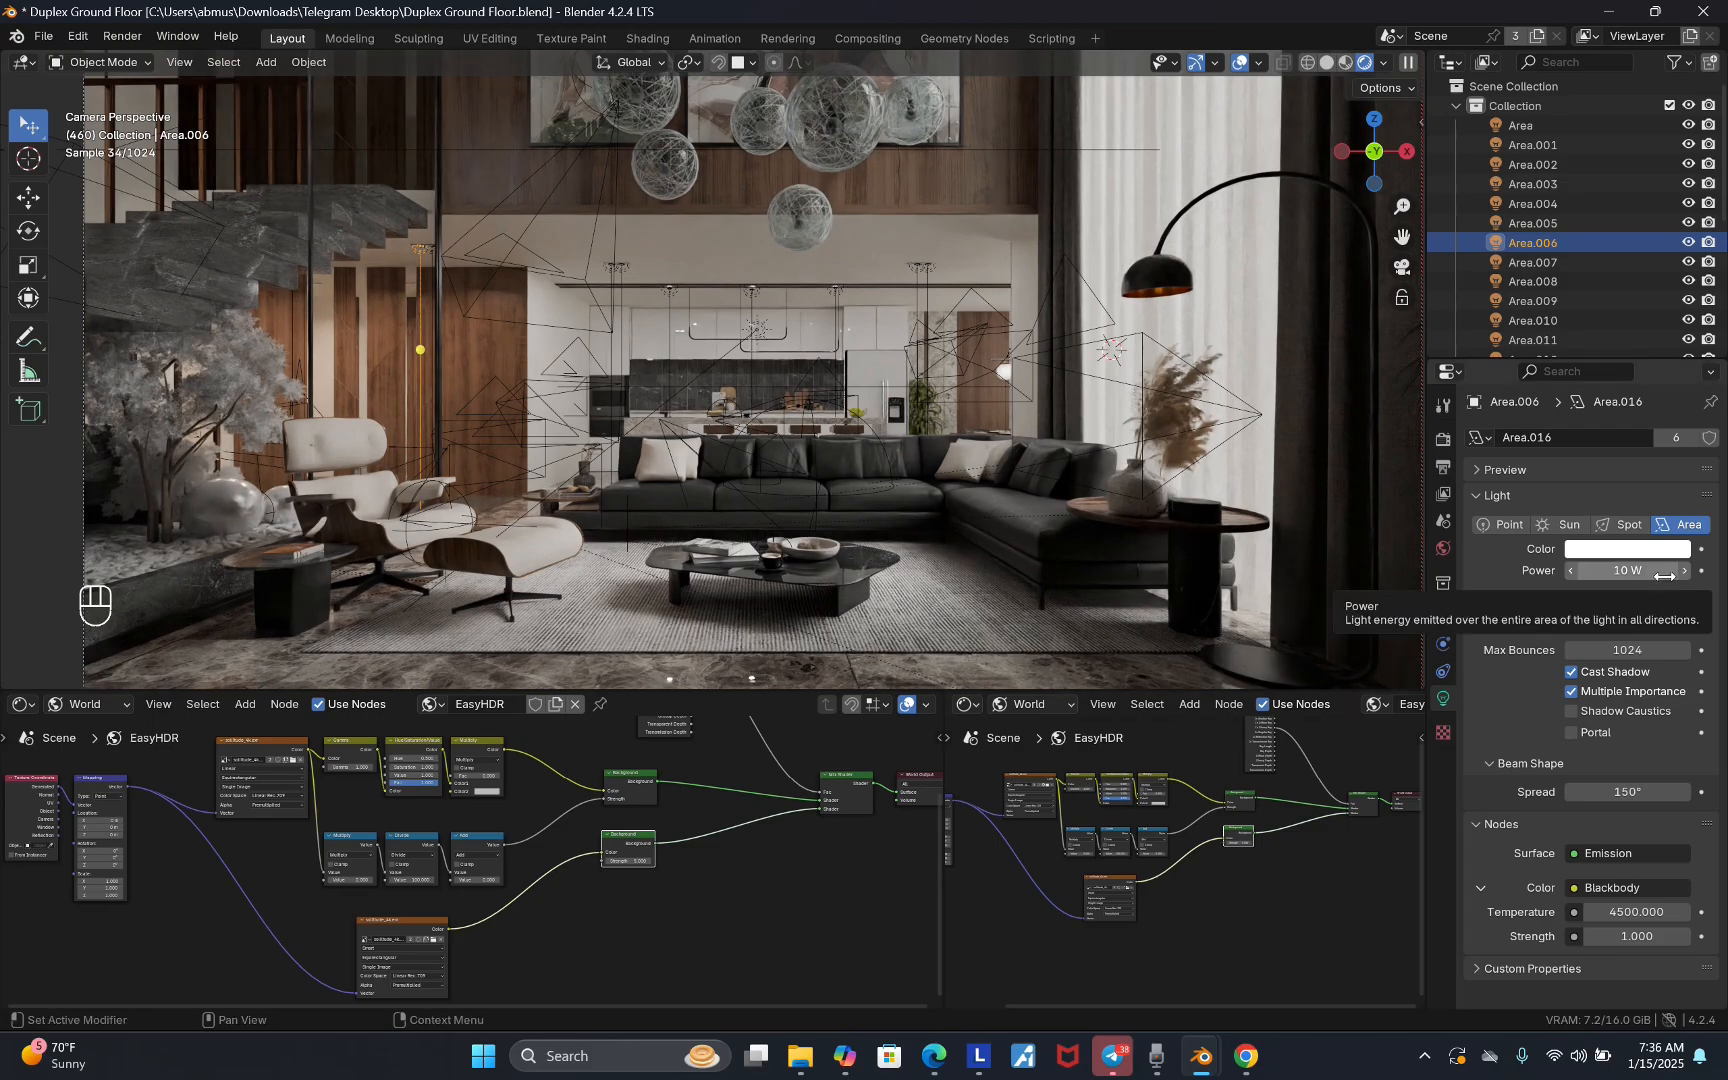
- Set the beam spread of the Area.009 ceiling spotlight, at the kitchen ceiling's left fixture, to 150°
{"action": "scroll", "coordinate": [617, 262], "scroll_direction": "up", "scroll_amount": 8}
{"action": "left_click", "coordinate": [635, 282]}
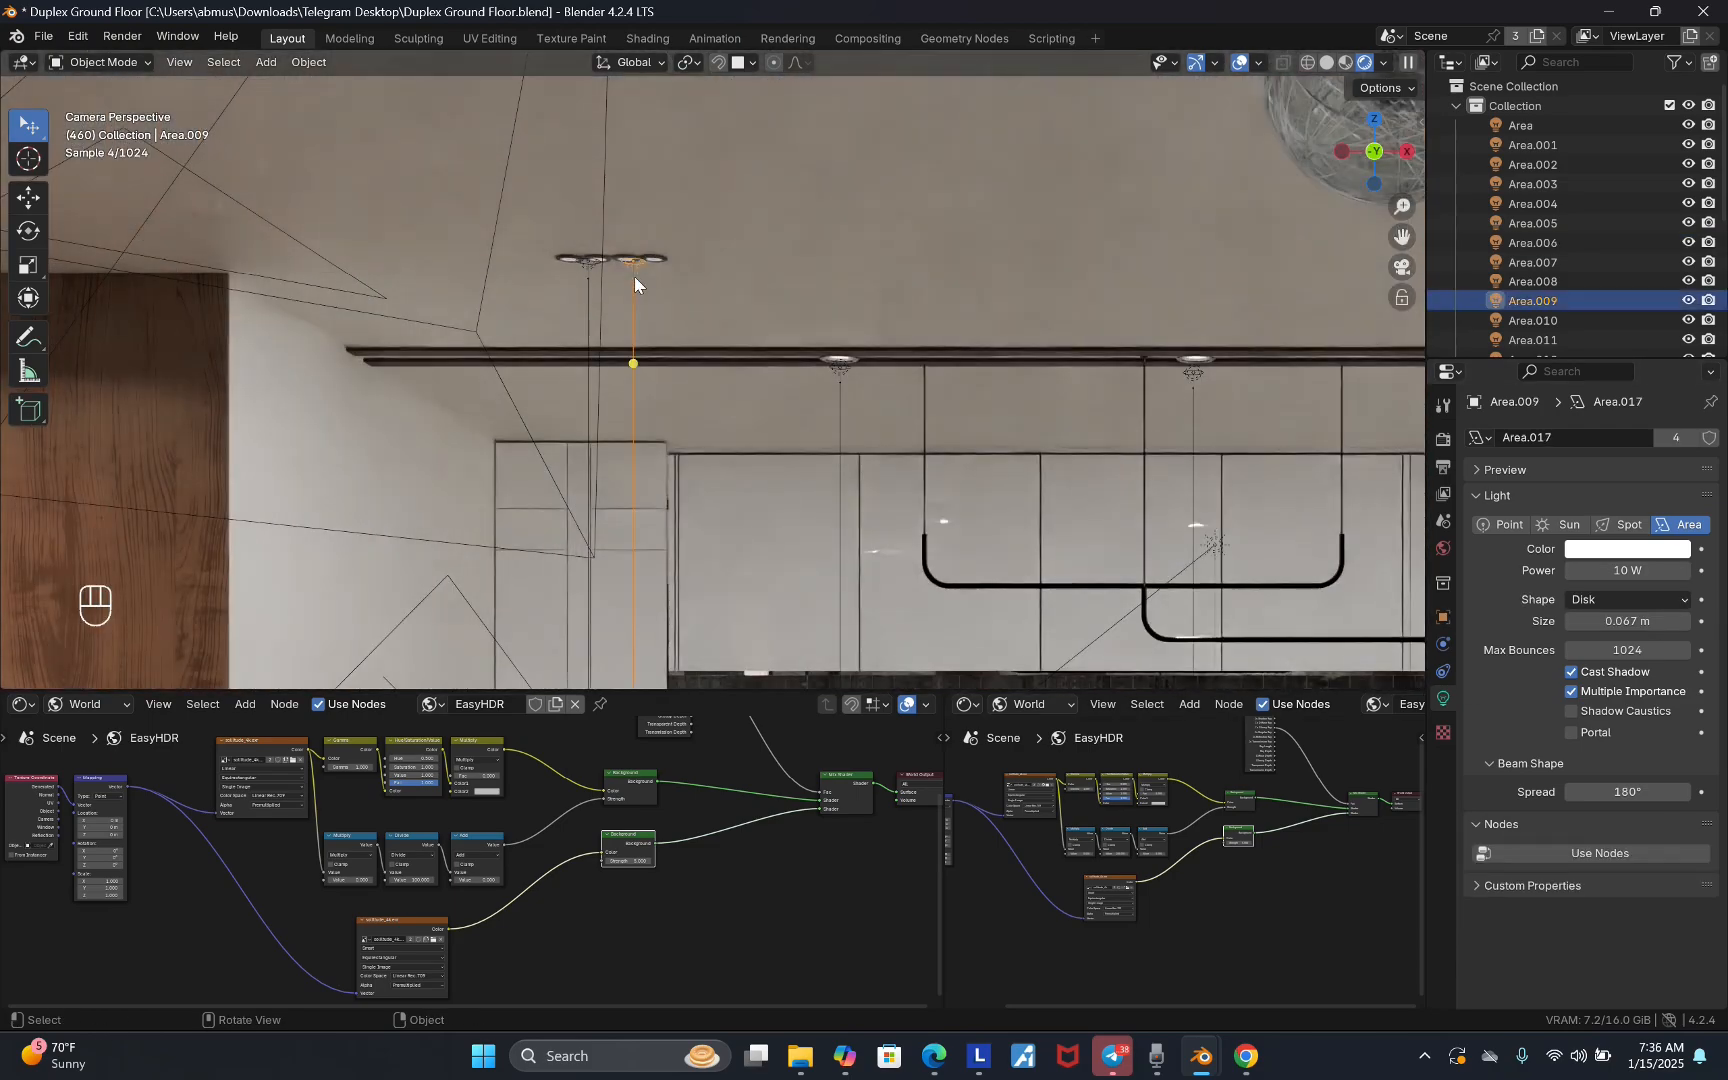
{"action": "left_click", "coordinate": [1638, 792]}
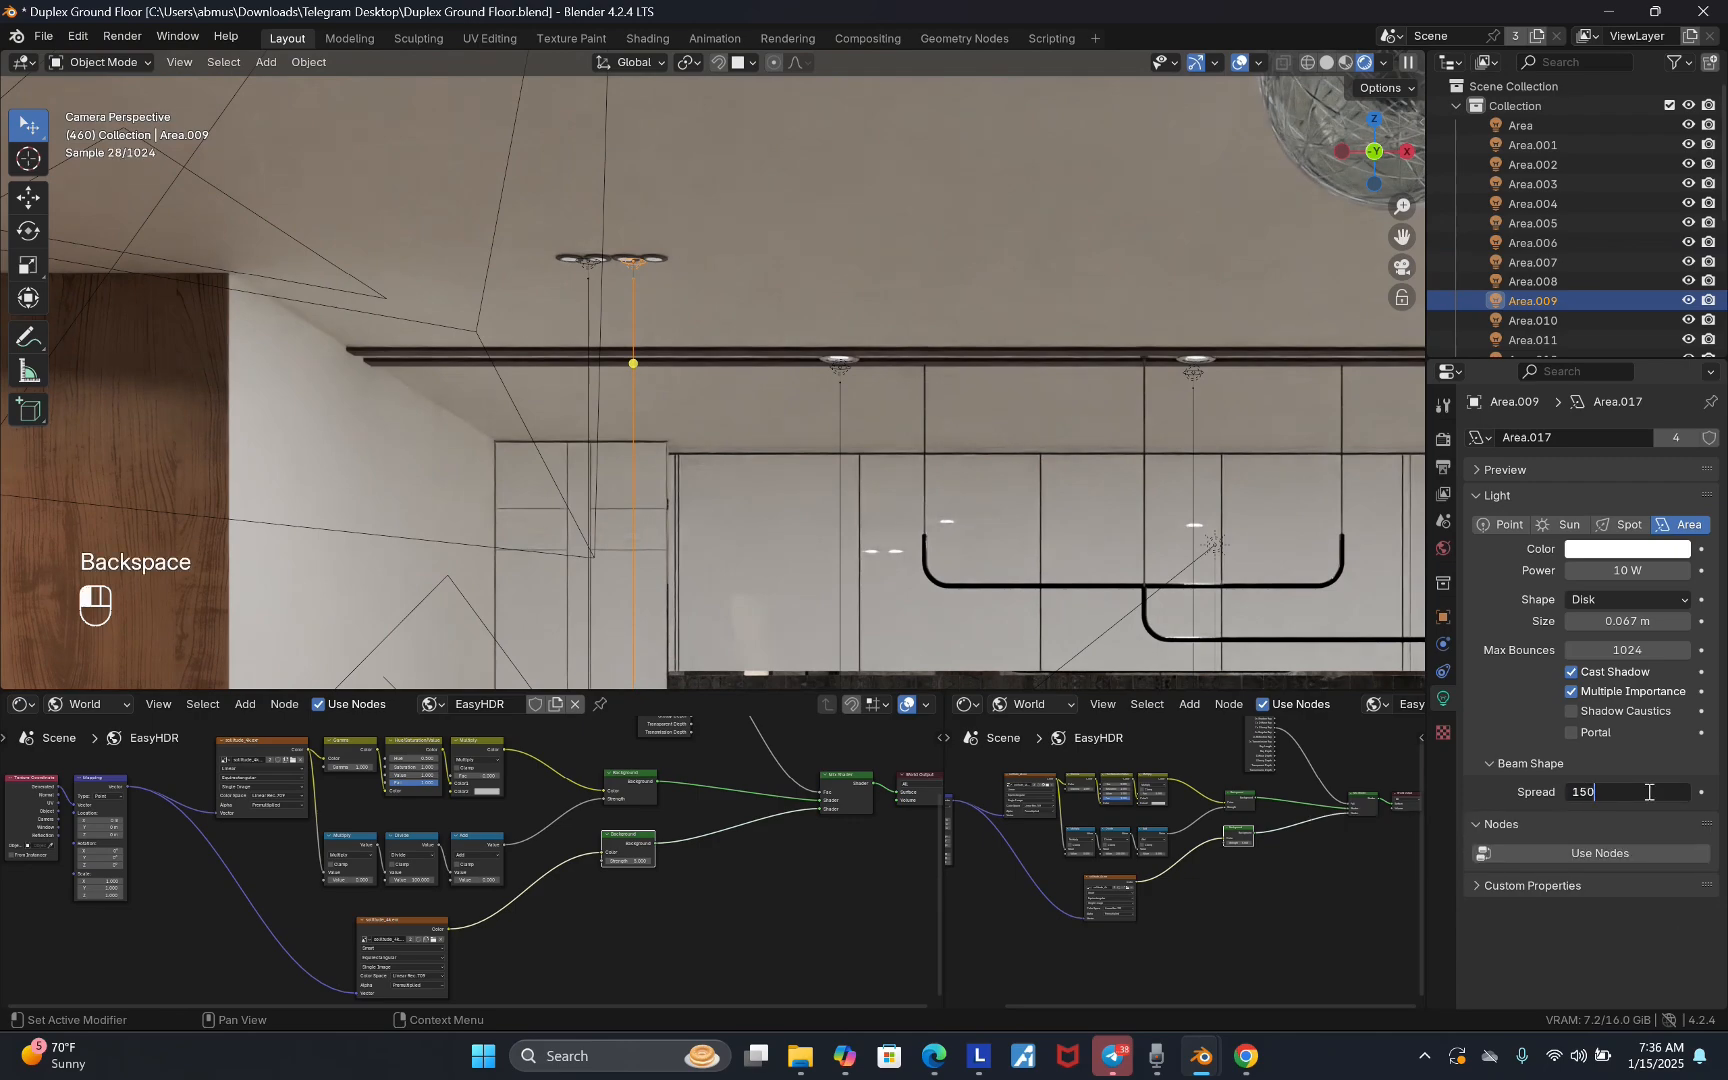
{"action": "key", "text": "Return"}
- Enable nodes on the Area.009 light and drive its emission colour with a Blackbody at temperature 4500
{"action": "left_click", "coordinate": [1619, 857]}
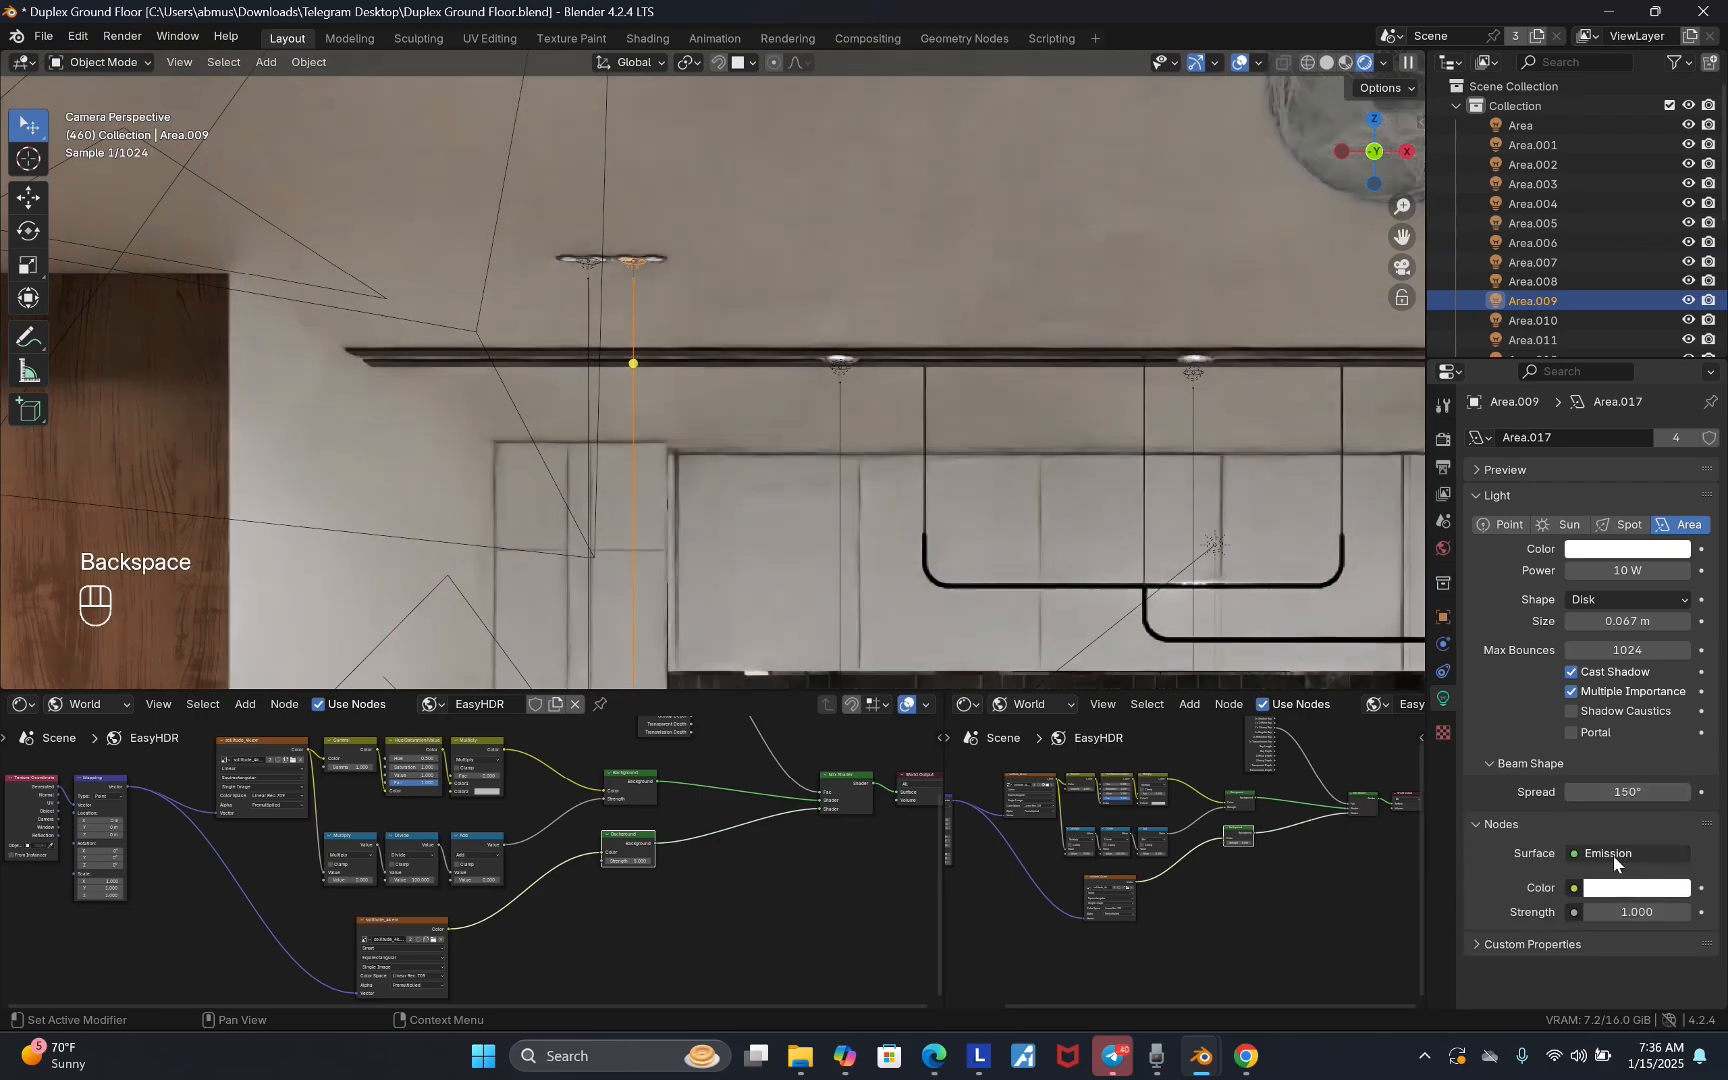
{"action": "left_click", "coordinate": [1572, 891]}
{"action": "left_click", "coordinate": [1285, 663]}
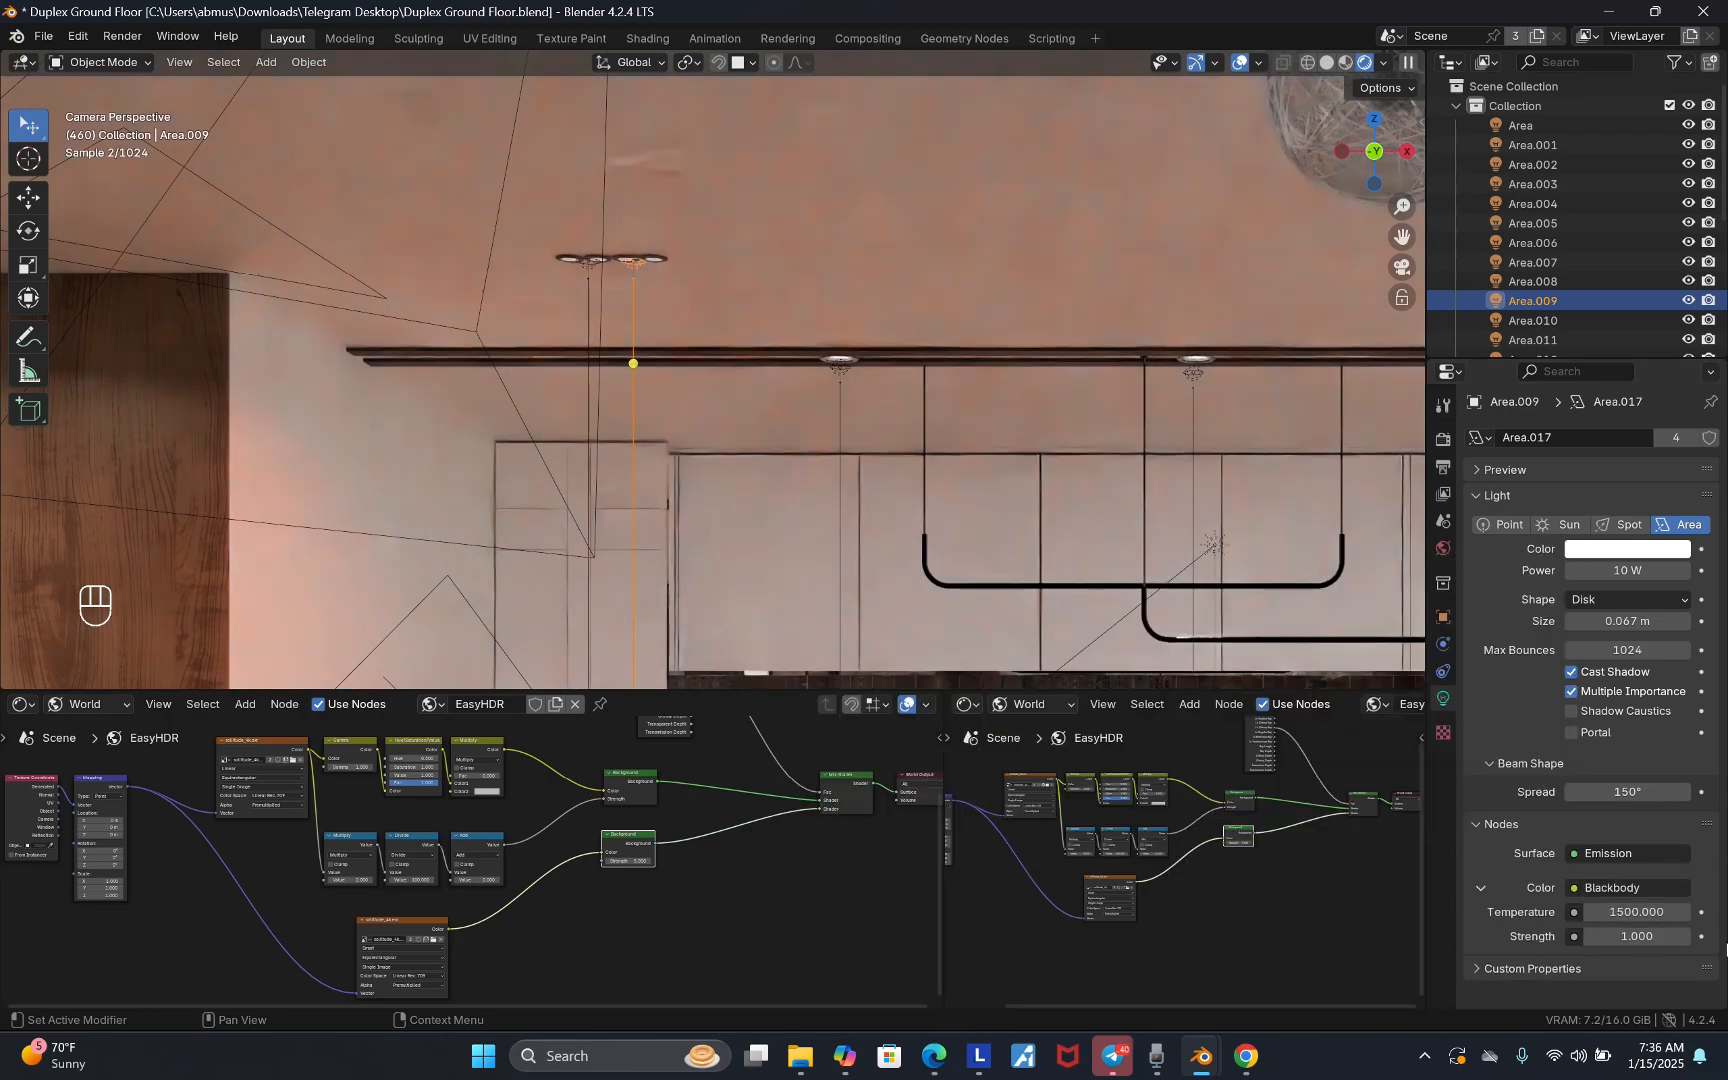
{"action": "double_click", "coordinate": [1638, 913]}
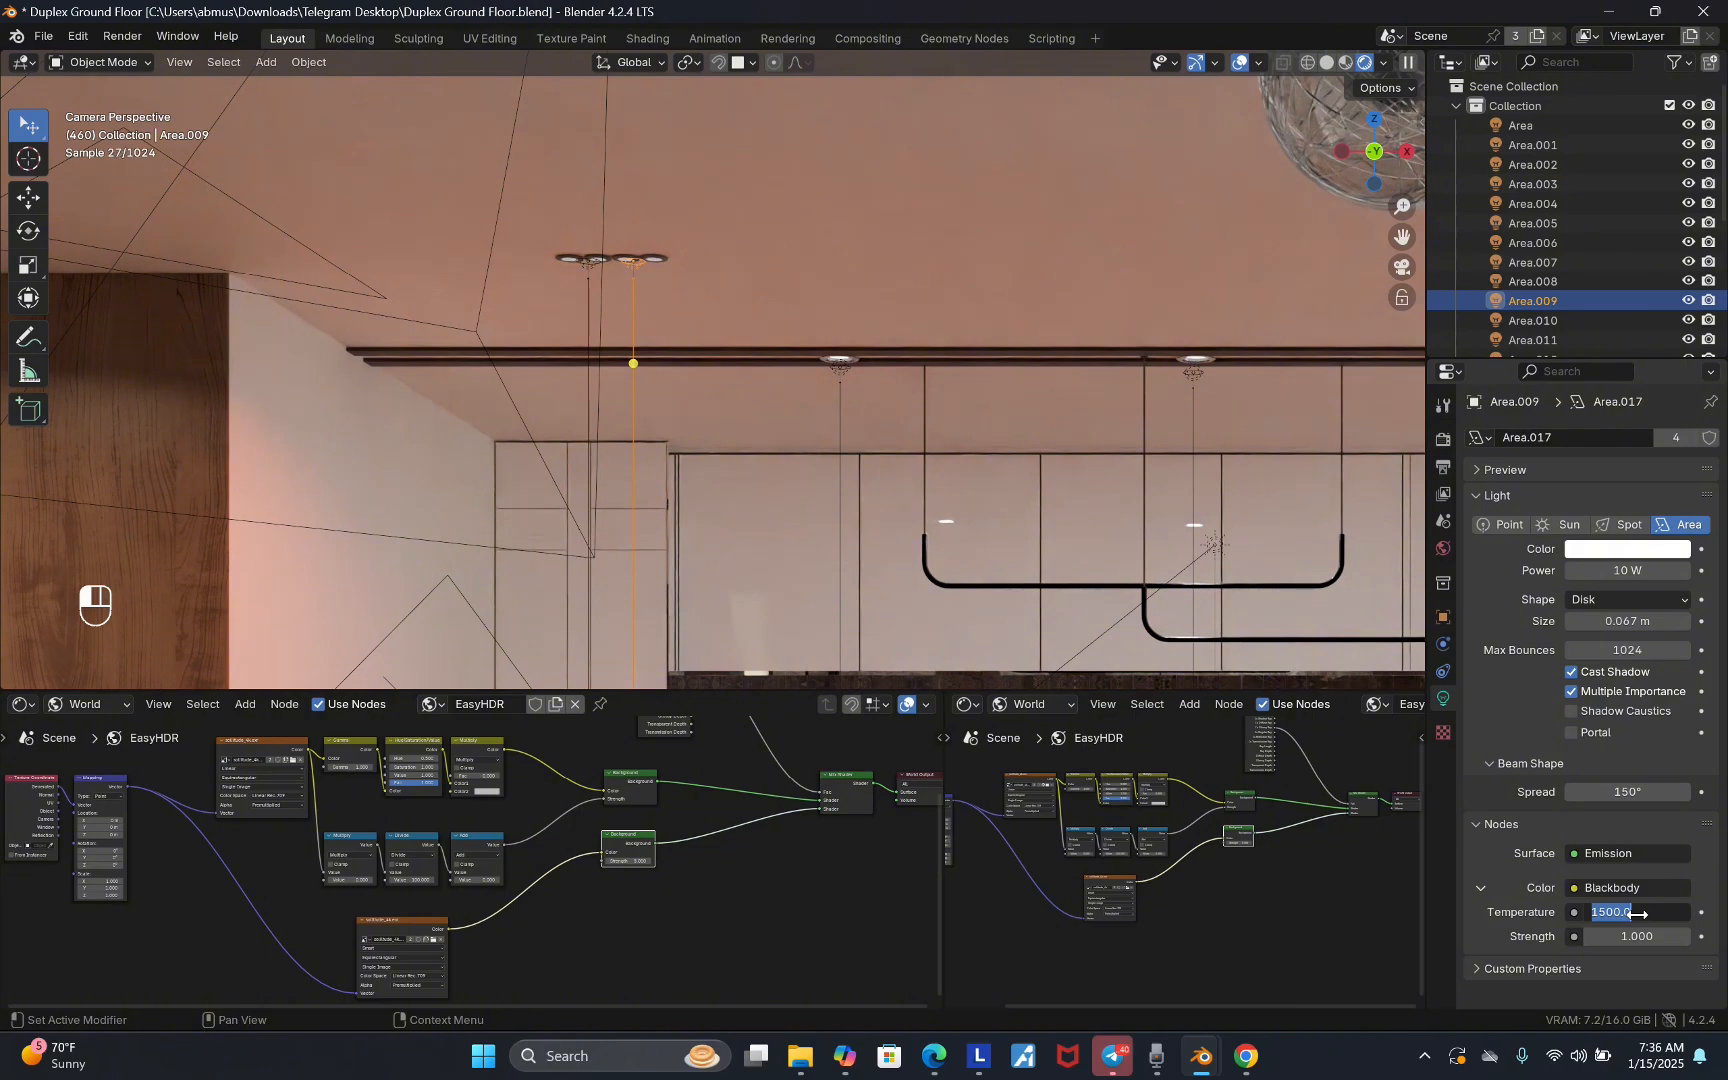
{"action": "type", "text": "4500"}
{"action": "key", "text": "Return"}
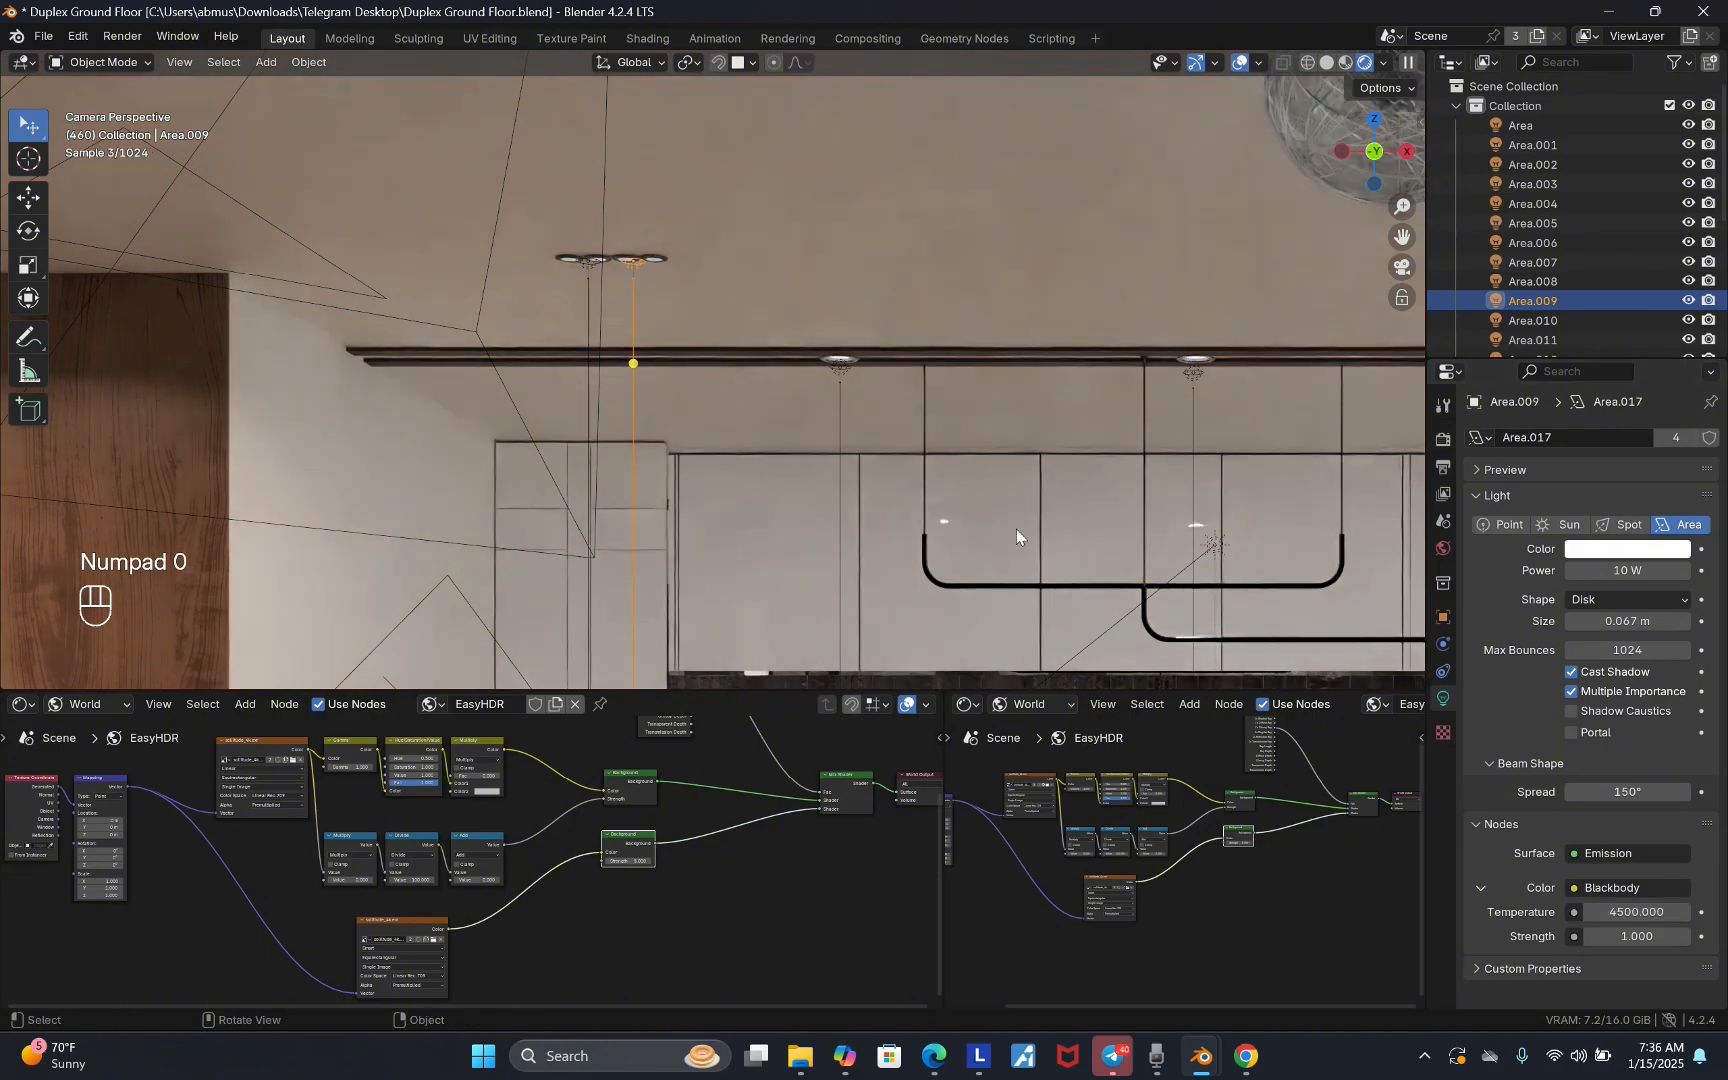
- Set the beam spread of the Area.013 downlight, in the middle of the kitchen ceiling, to 90°
{"action": "scroll", "coordinate": [1017, 529], "scroll_direction": "down", "scroll_amount": 3}
{"action": "scroll", "coordinate": [829, 301], "scroll_direction": "up", "scroll_amount": 3}
{"action": "left_click", "coordinate": [819, 296]}
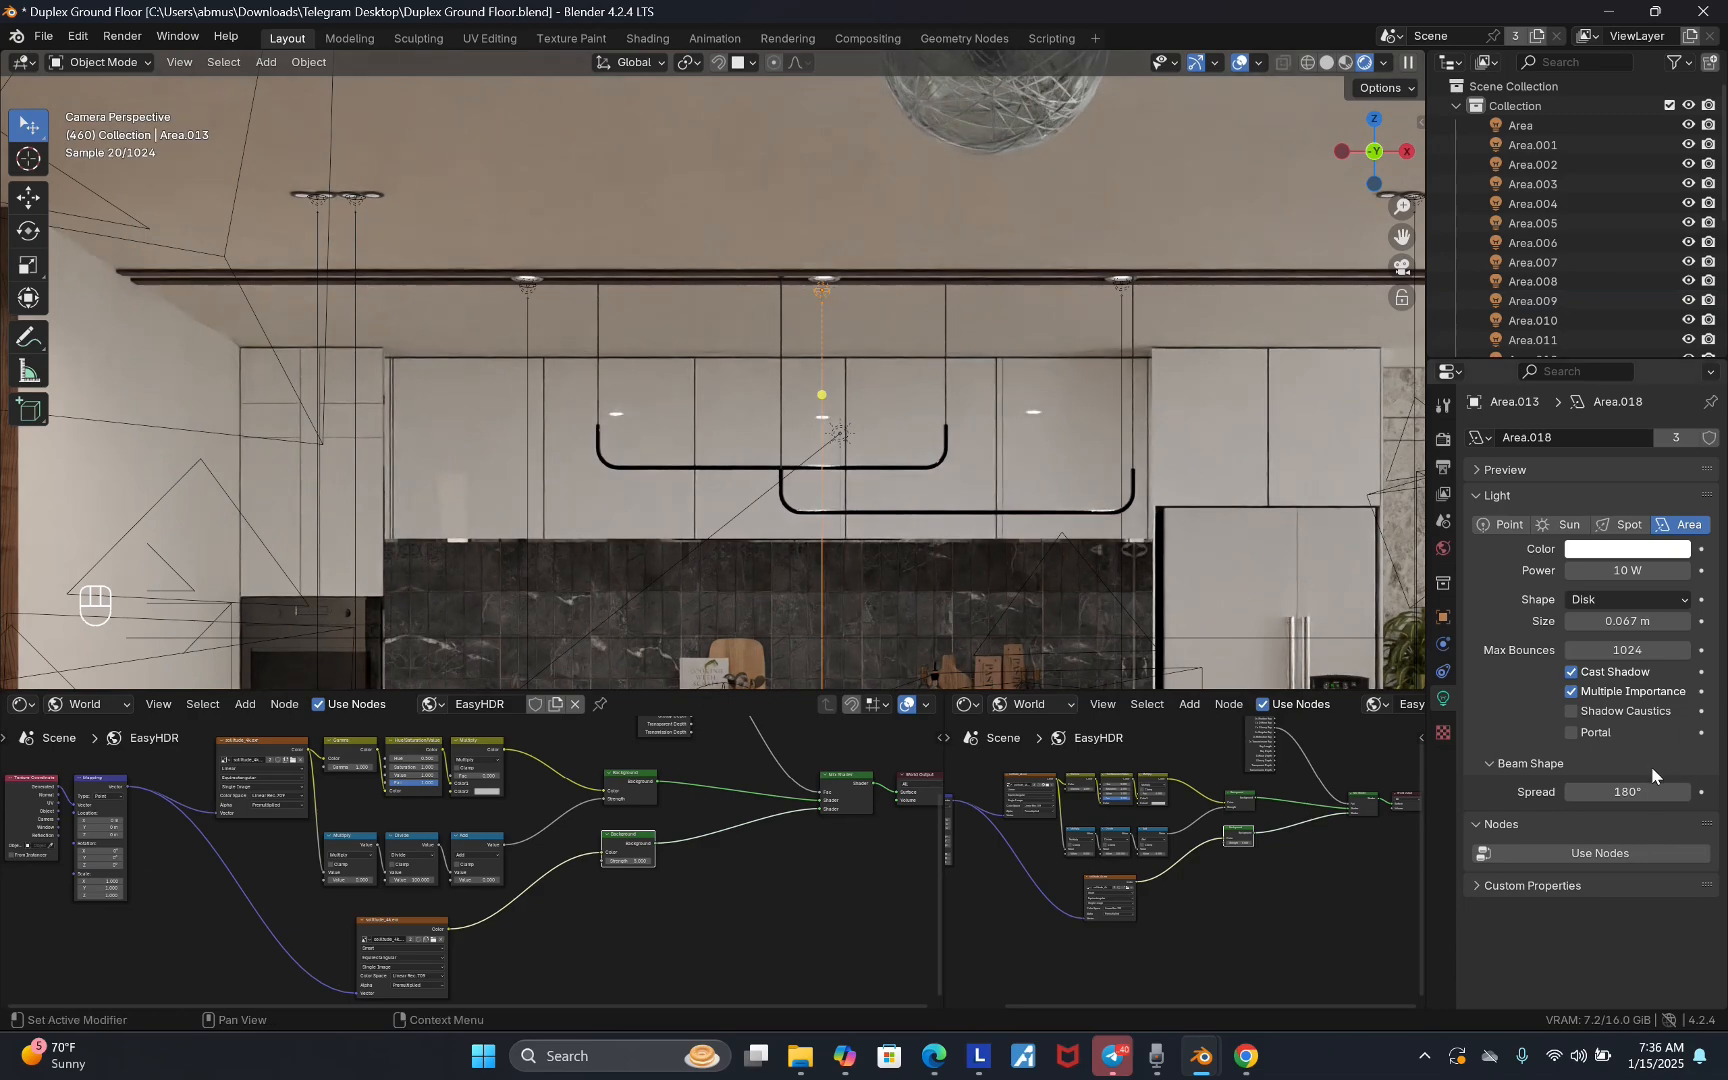
{"action": "double_click", "coordinate": [1650, 791]}
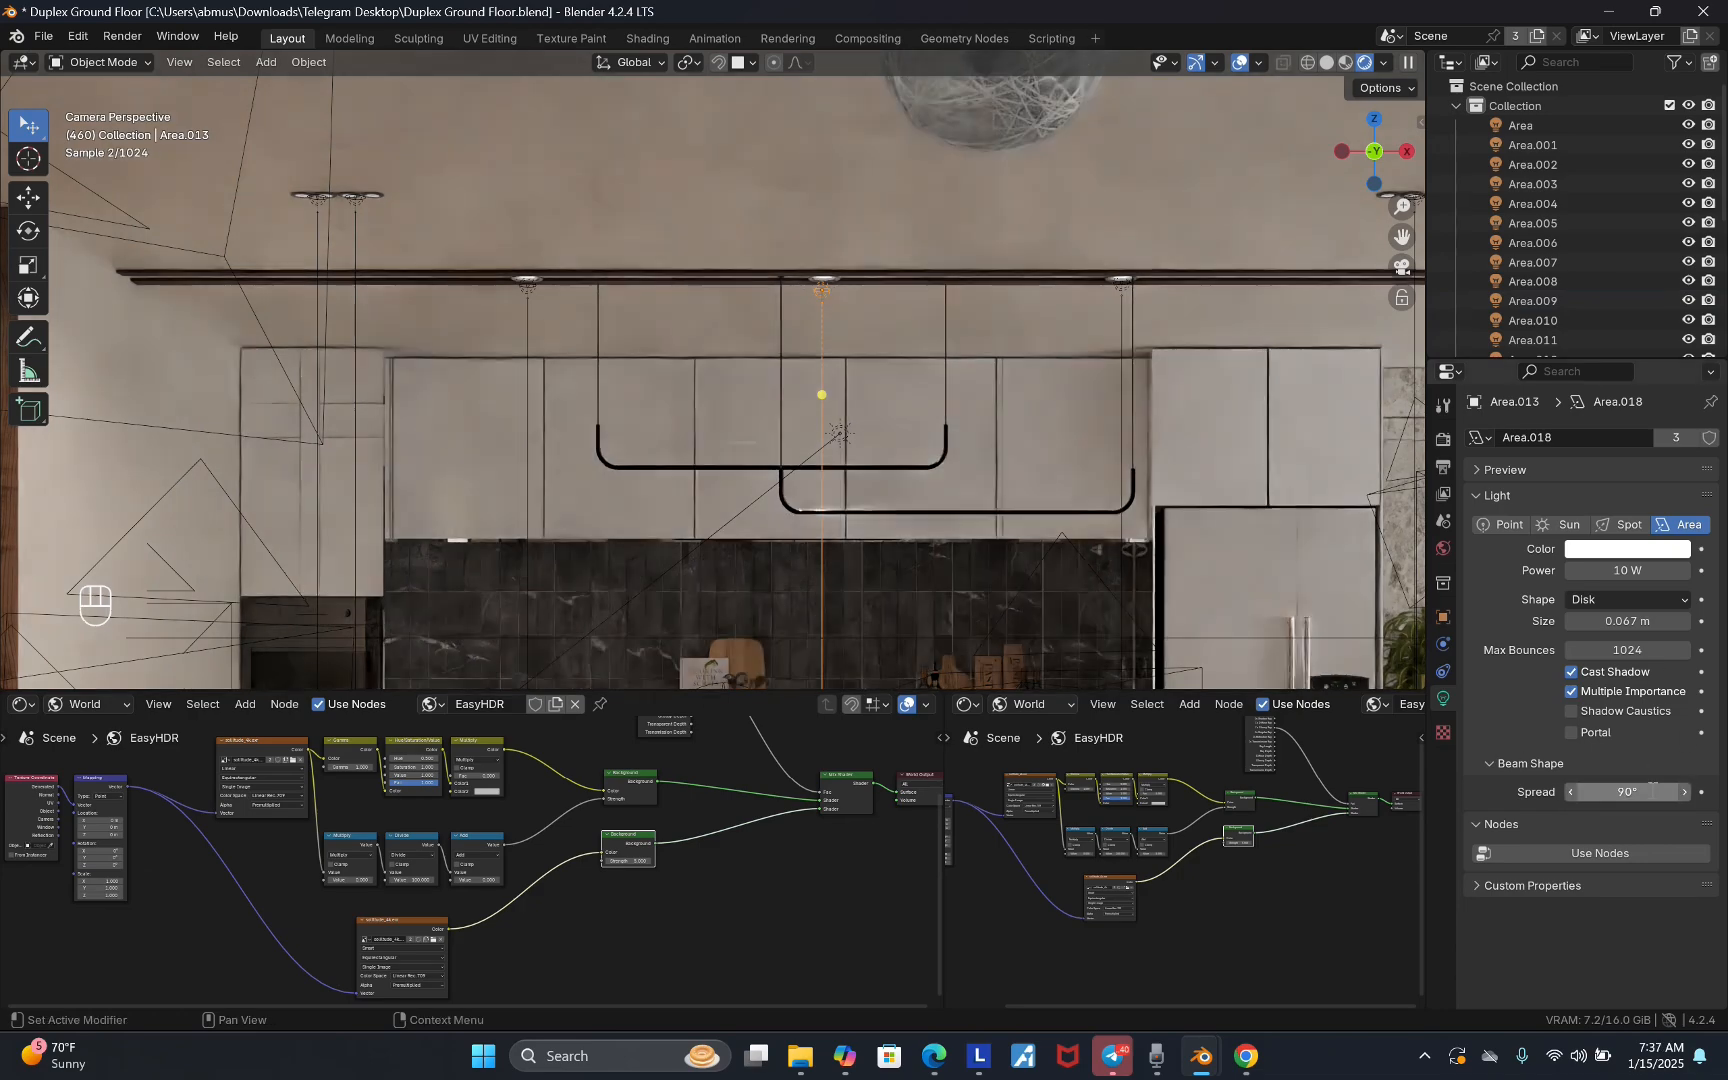
{"action": "key", "text": "Return"}
- Enable nodes on the Area.013 light and drive its emission colour with a Blackbody at temperature 3500
{"action": "scroll", "coordinate": [770, 328], "scroll_direction": "down", "scroll_amount": 4}
{"action": "scroll", "coordinate": [769, 470], "scroll_direction": "up", "scroll_amount": 4}
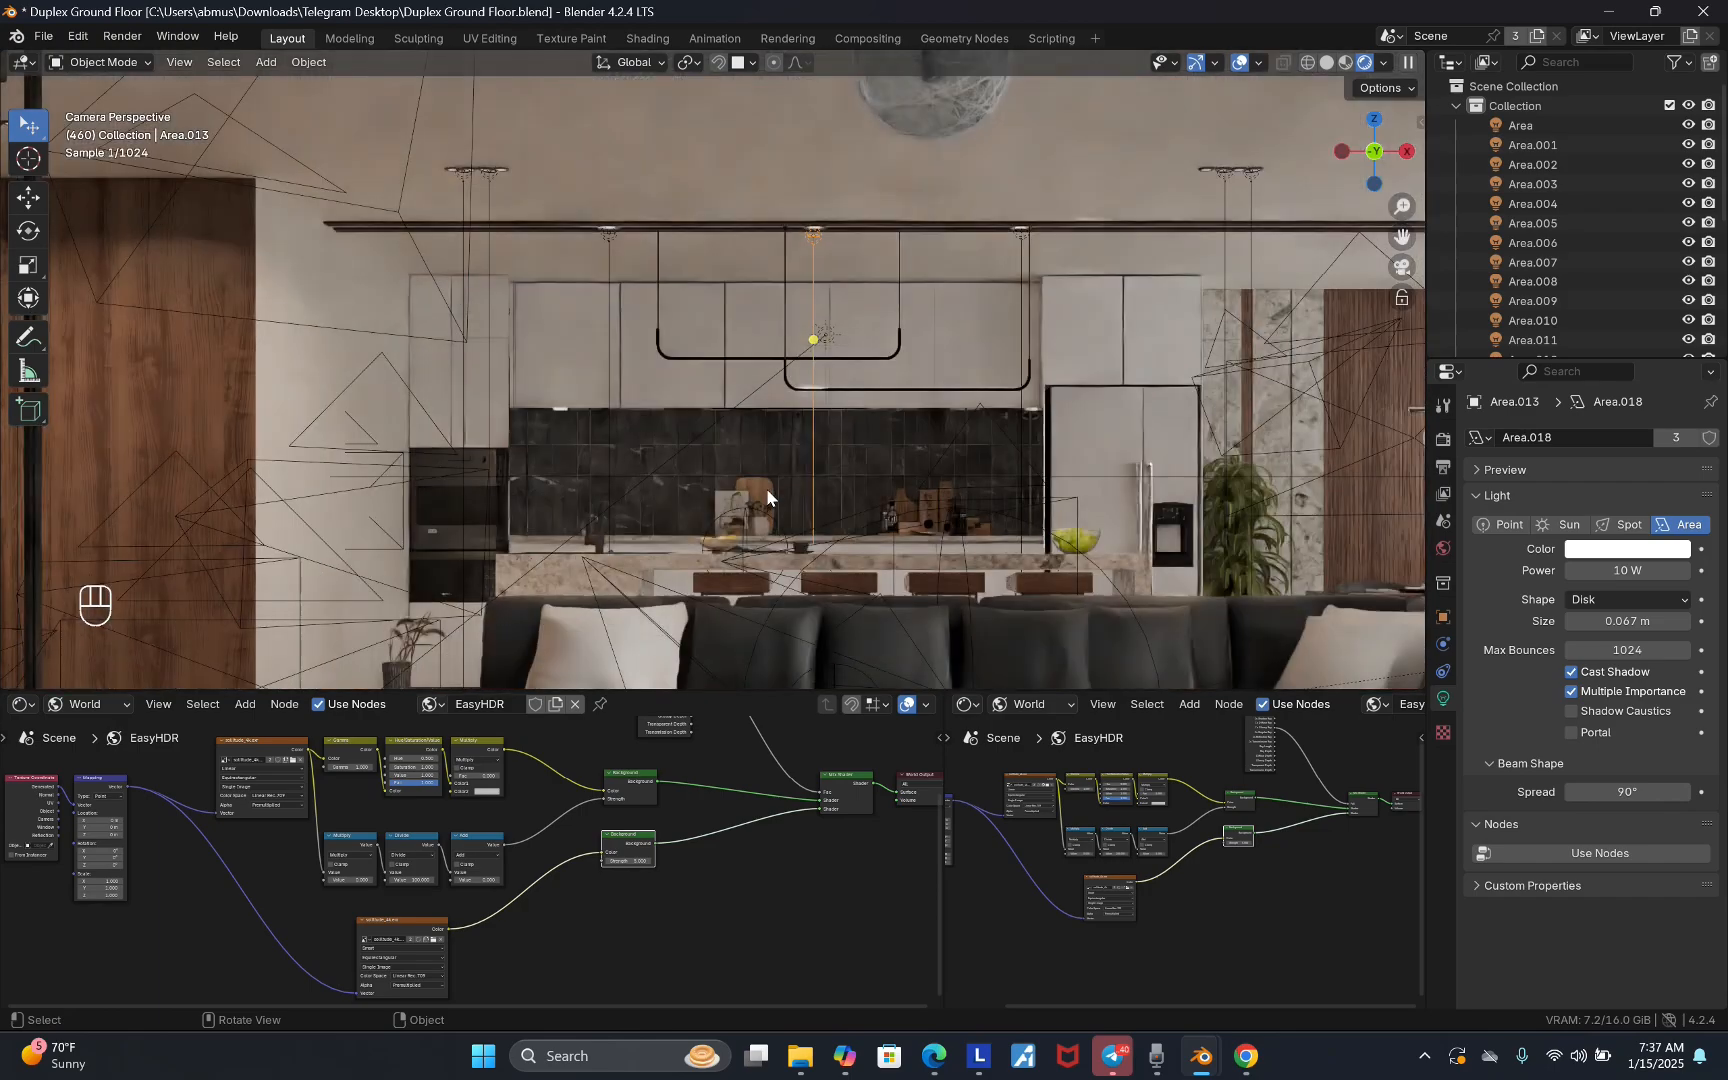
{"action": "left_click", "coordinate": [1605, 853]}
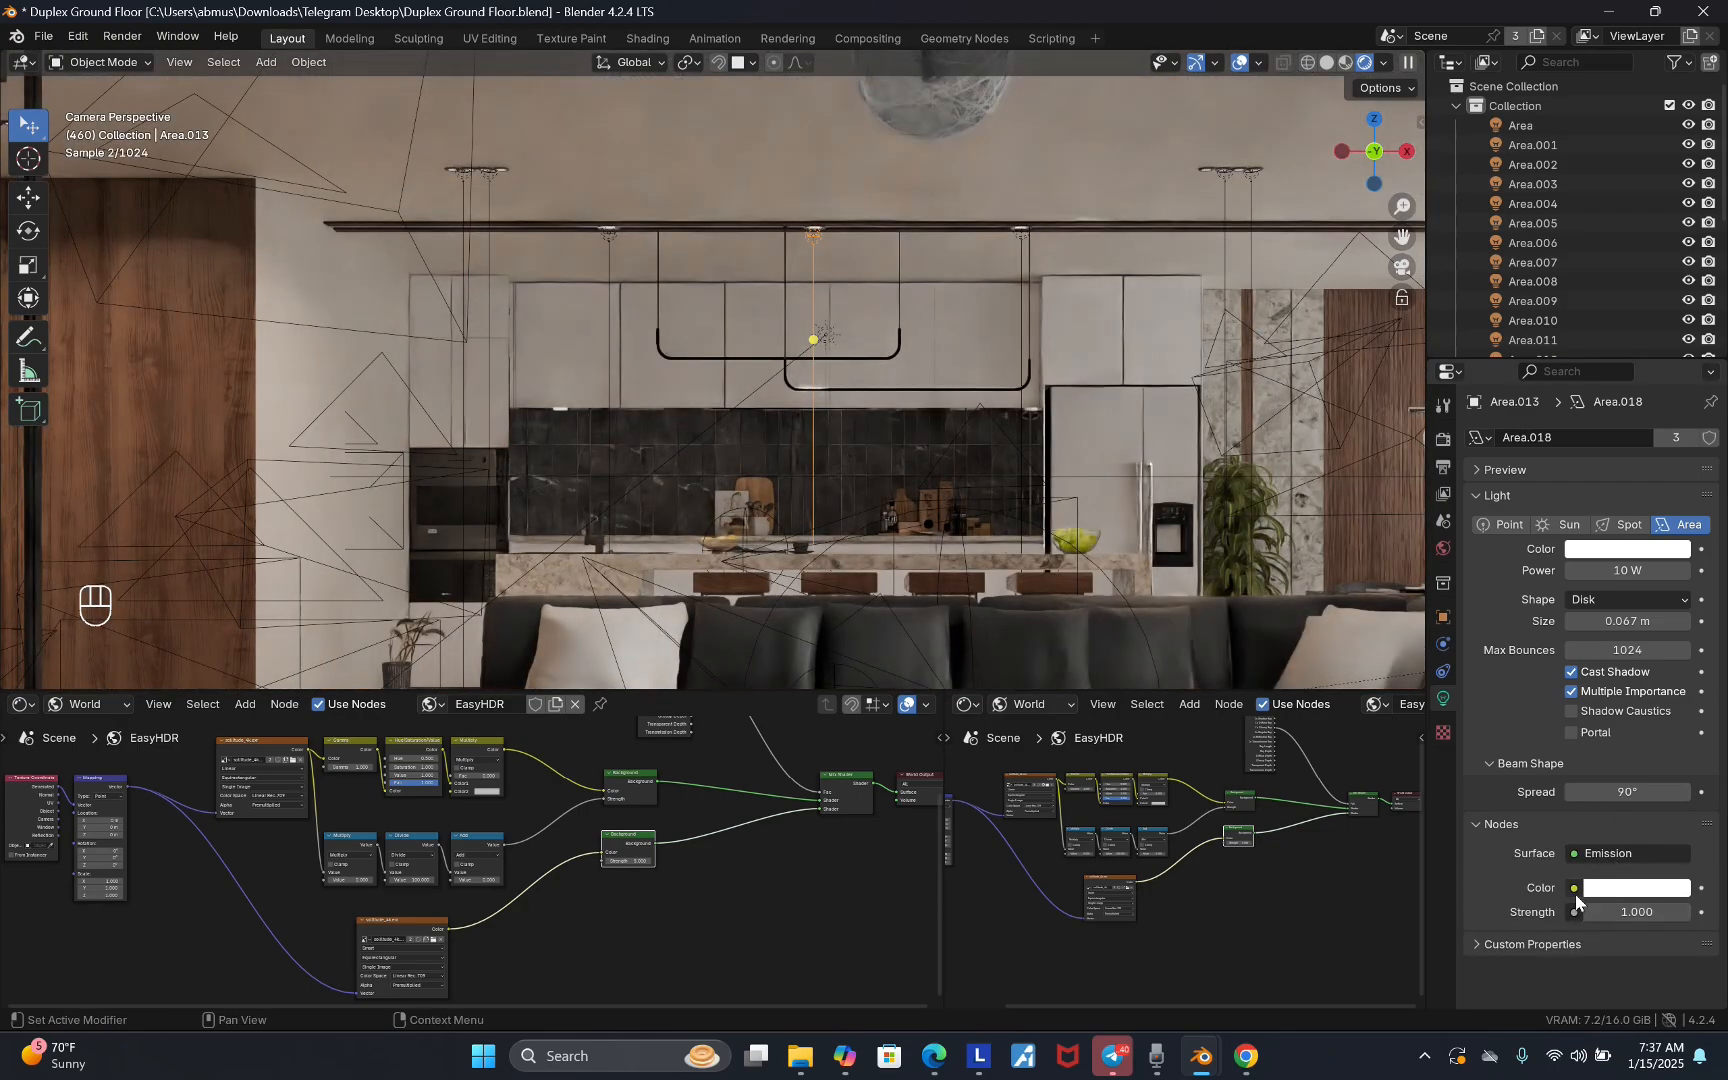
{"action": "left_click", "coordinate": [1574, 888]}
{"action": "left_click", "coordinate": [1296, 586]}
{"action": "left_click", "coordinate": [1636, 911]}
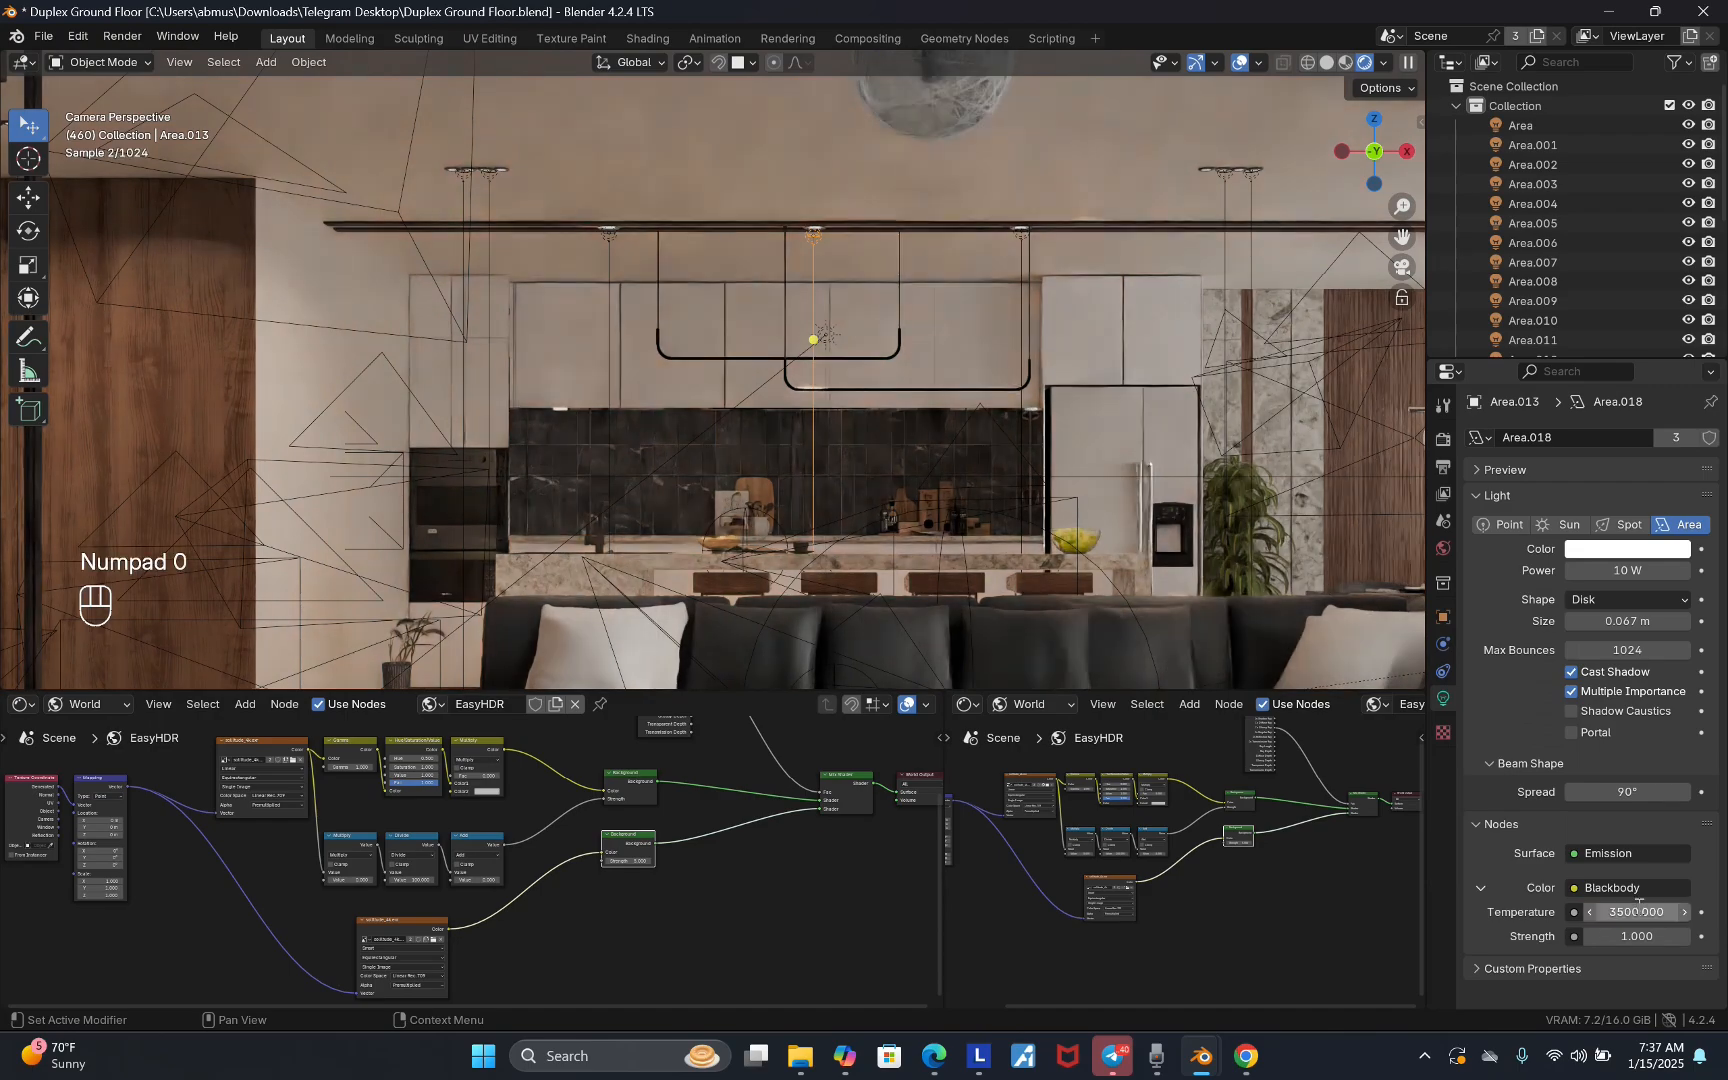
{"action": "key", "text": "Return"}
- Inspect the white globe wall lamp beside the kitchen and the lighting of the whole room
{"action": "scroll", "coordinate": [603, 359], "scroll_direction": "down", "scroll_amount": 4}
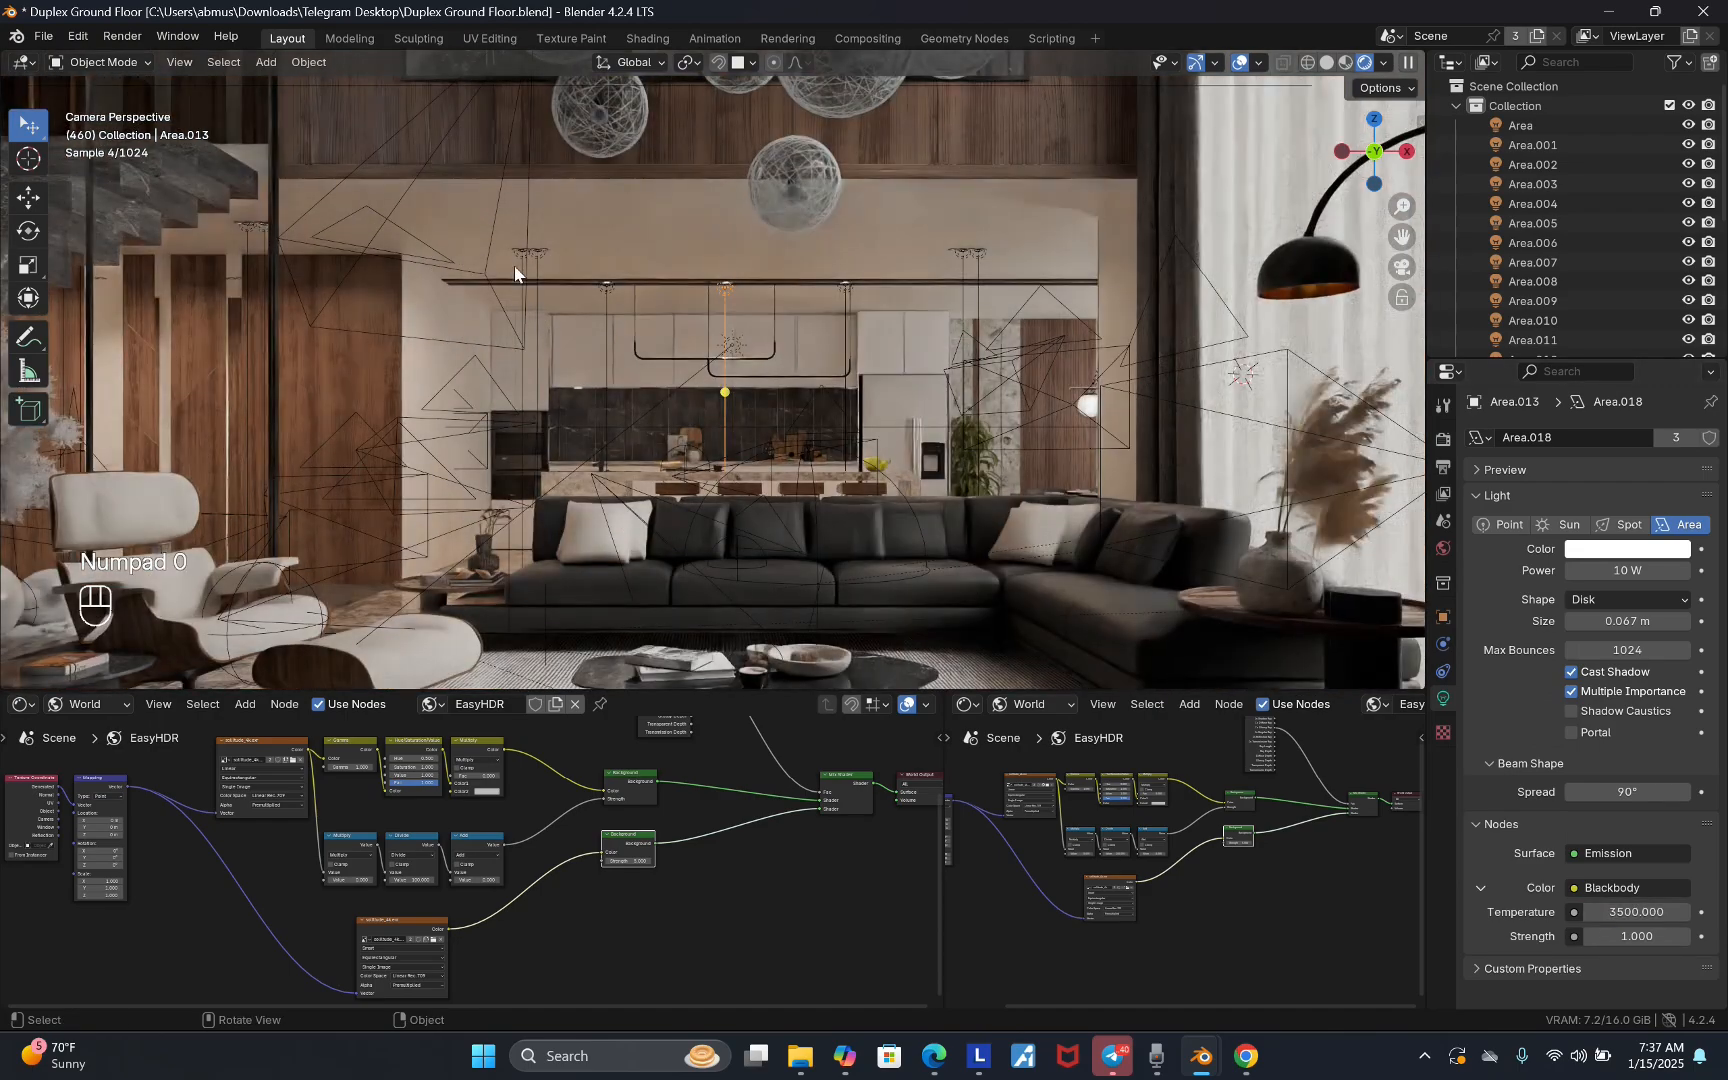
{"action": "scroll", "coordinate": [524, 259], "scroll_direction": "up", "scroll_amount": 5}
{"action": "scroll", "coordinate": [522, 258], "scroll_direction": "down", "scroll_amount": 2}
{"action": "scroll", "coordinate": [1164, 466], "scroll_direction": "up", "scroll_amount": 6}
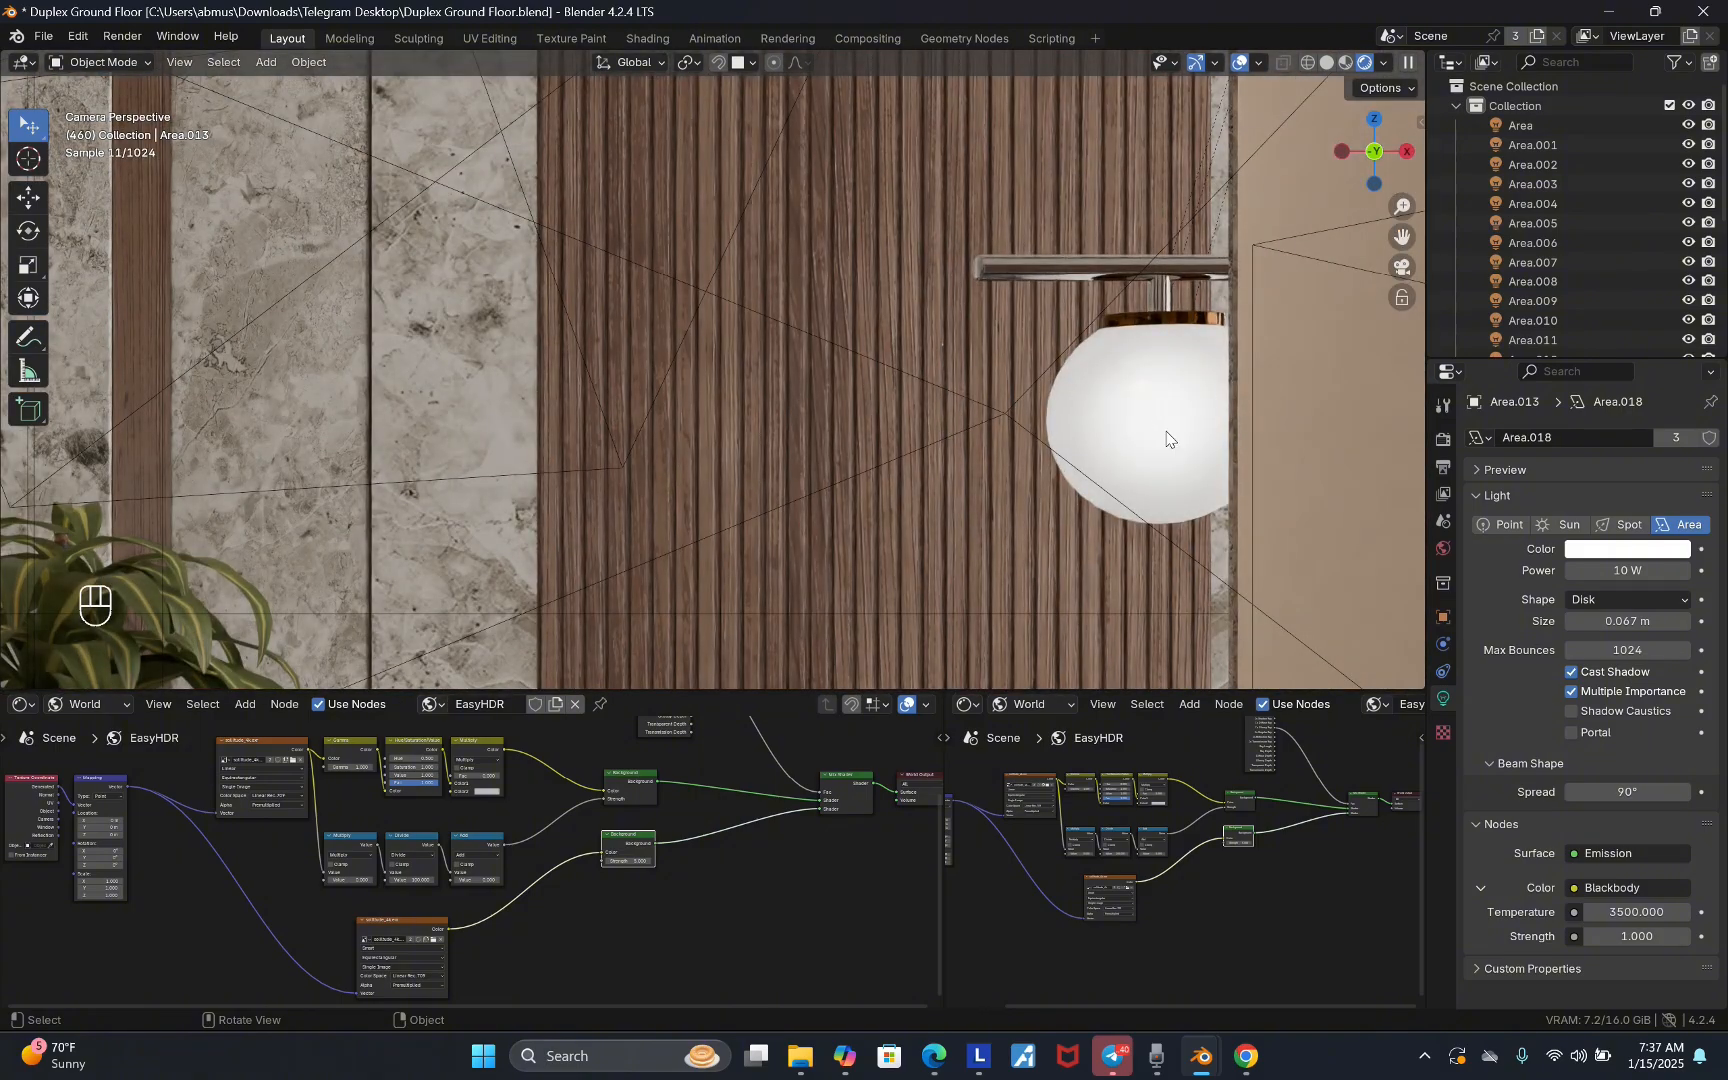
{"action": "left_click", "coordinate": [1167, 438]}
{"action": "scroll", "coordinate": [1165, 438], "scroll_direction": "down", "scroll_amount": 6}
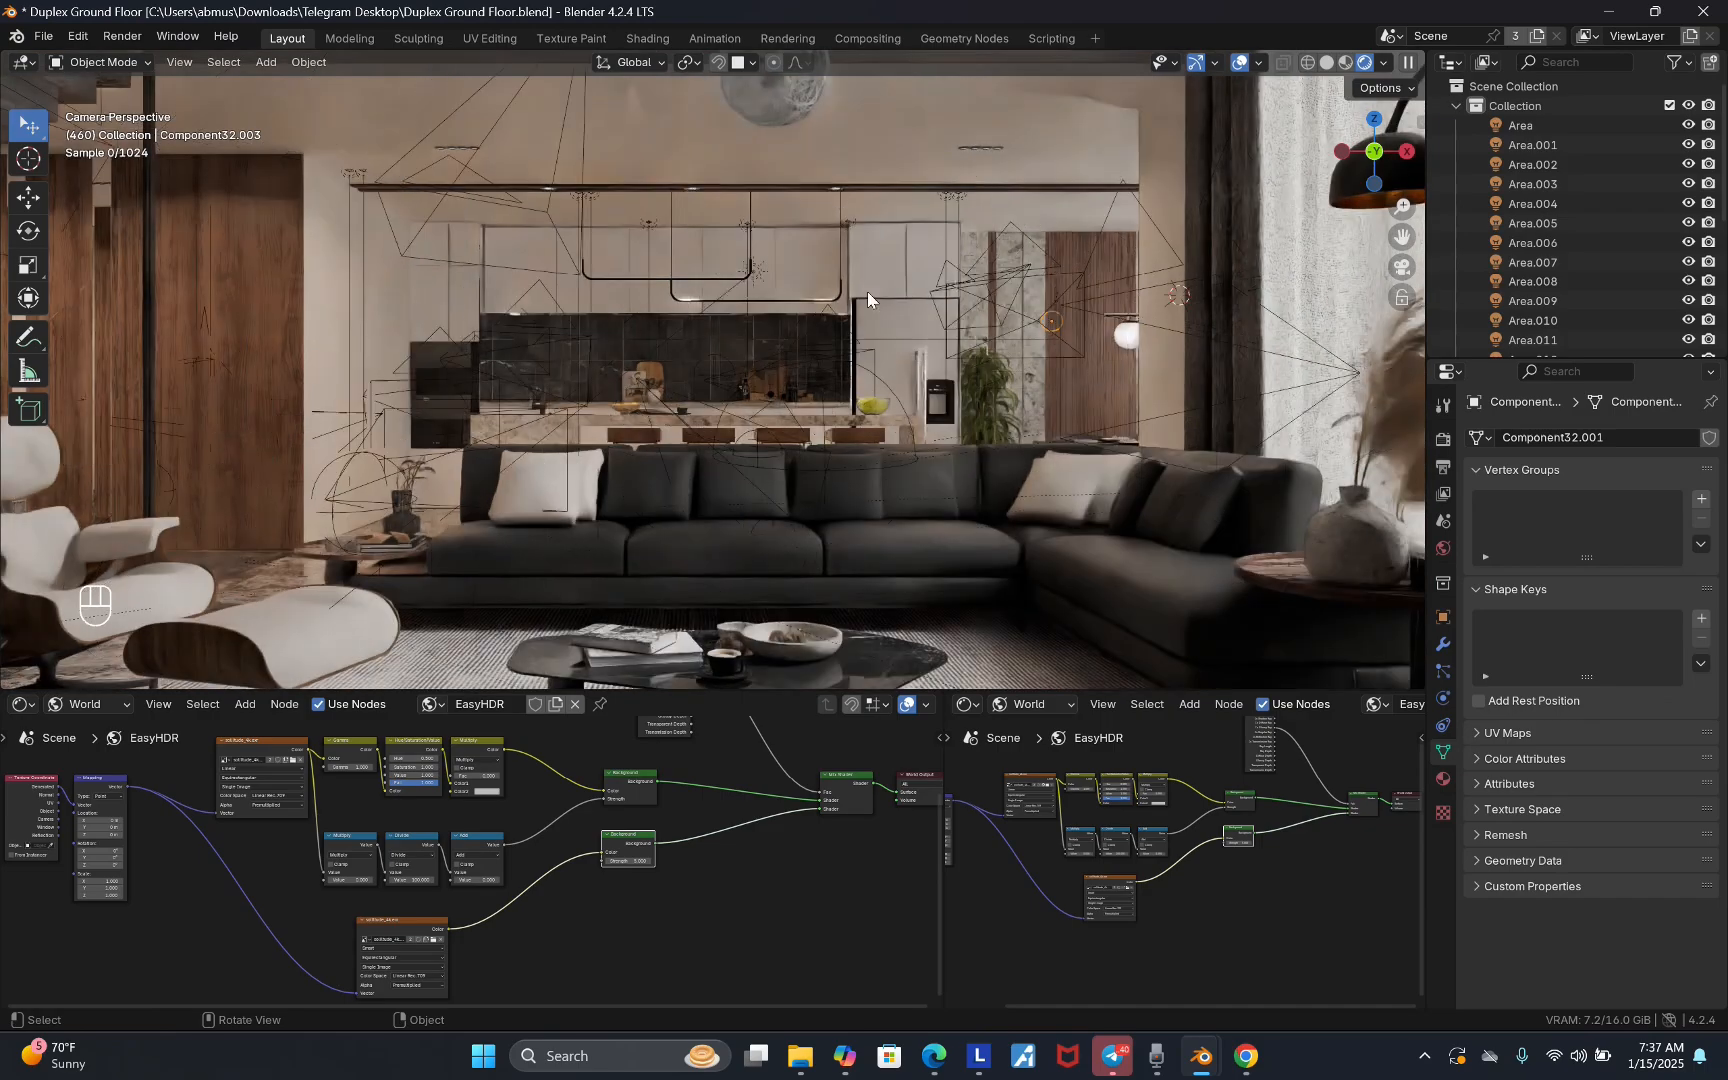
{"action": "scroll", "coordinate": [814, 501], "scroll_direction": "down", "scroll_amount": 6}
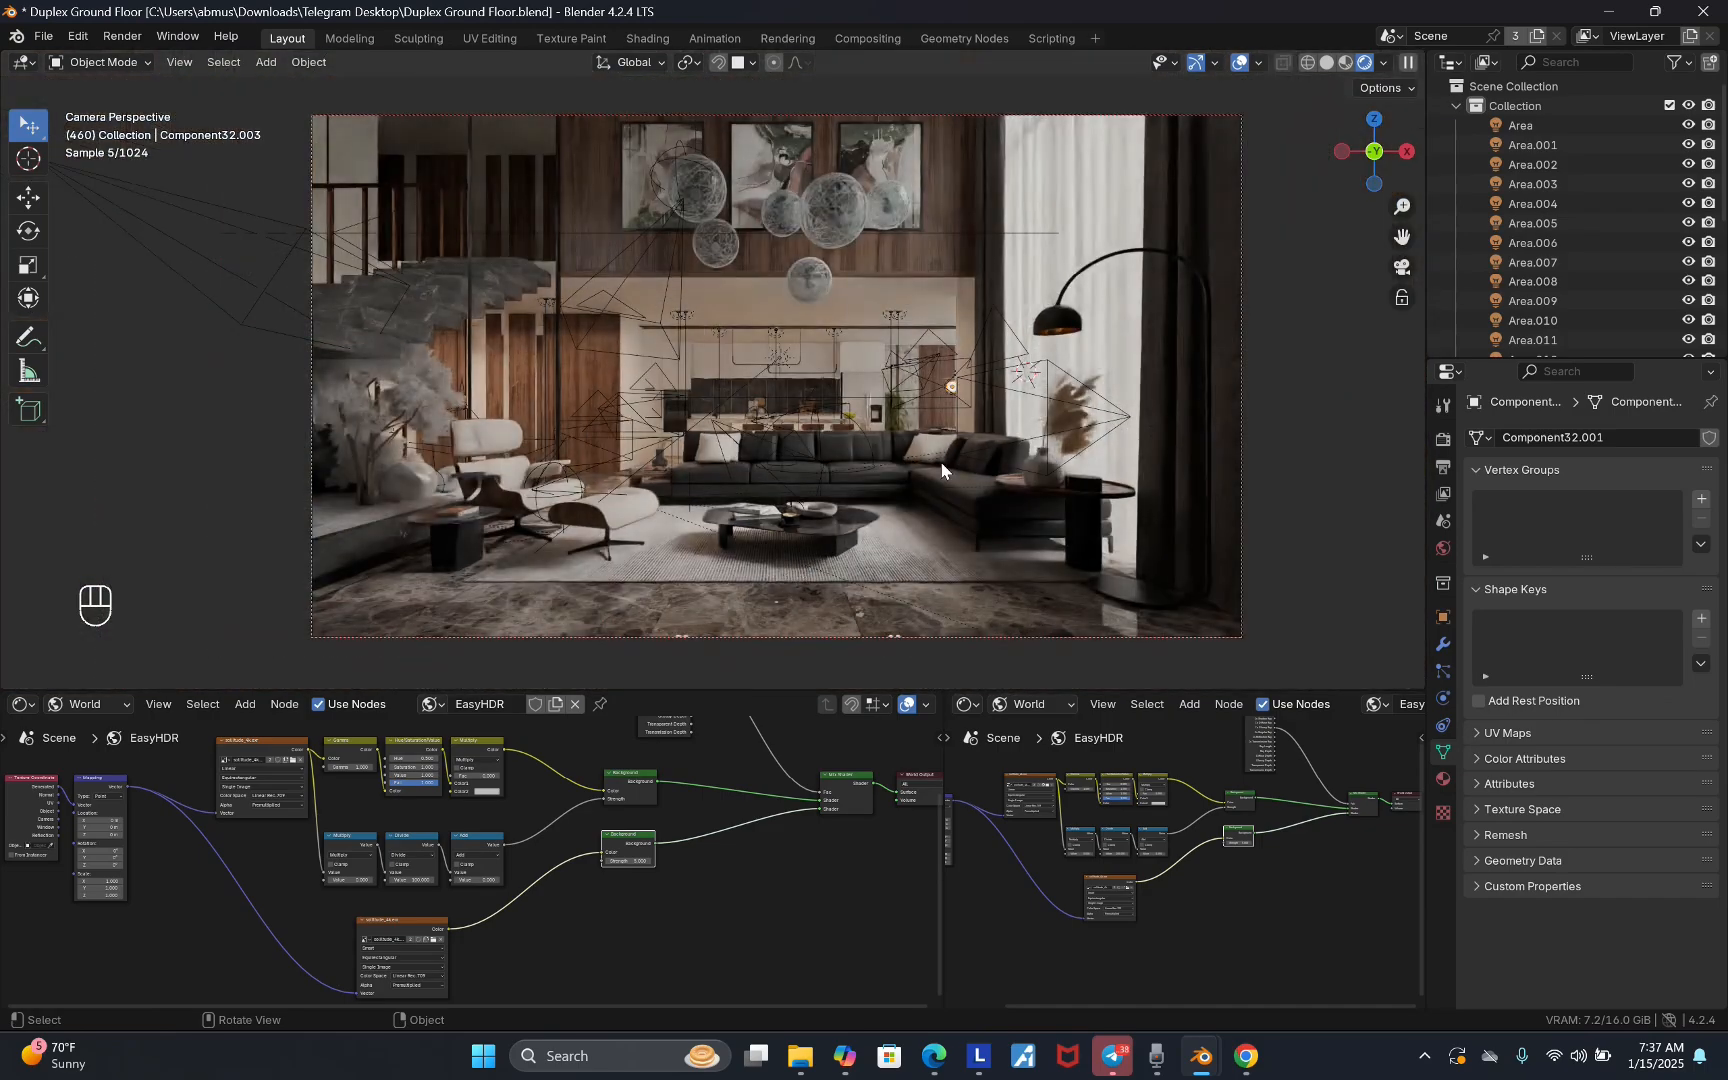
- Set the emission strength of the hanging globe pendants' bulb material, Material.037, to 10
{"action": "scroll", "coordinate": [940, 460], "scroll_direction": "up", "scroll_amount": 2}
{"action": "scroll", "coordinate": [790, 215], "scroll_direction": "up", "scroll_amount": 5}
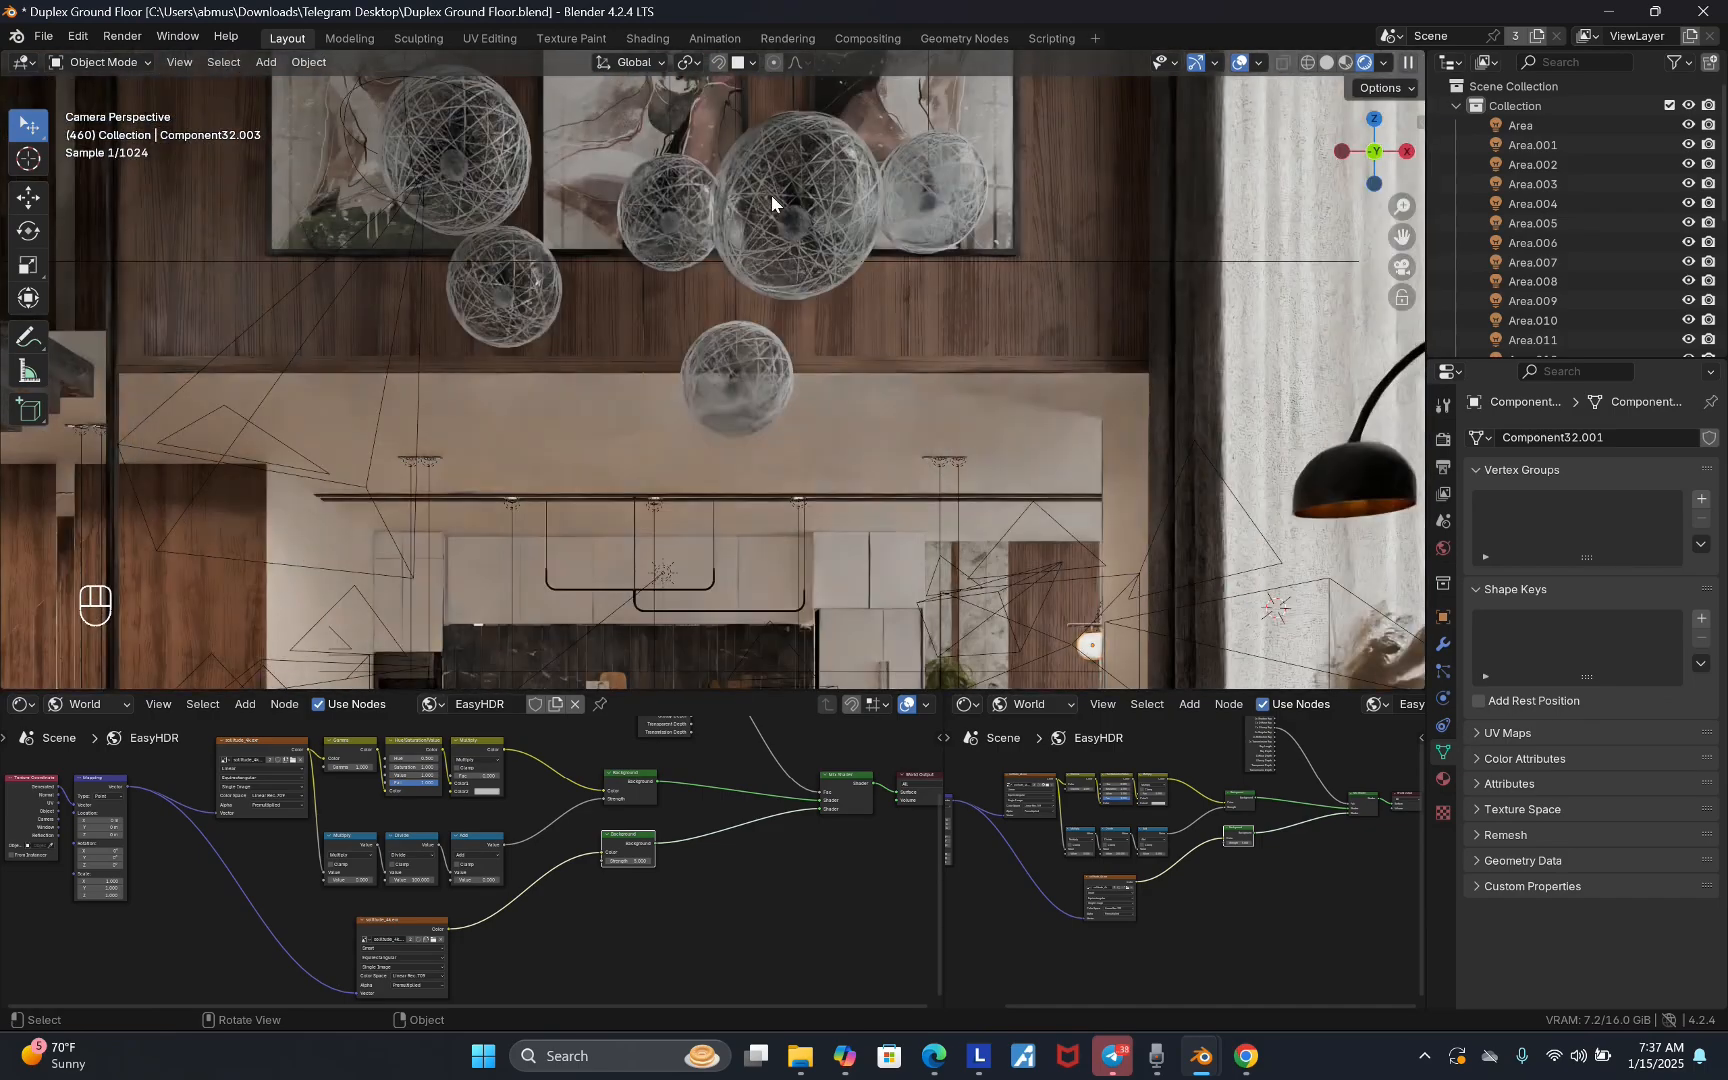
{"action": "left_click", "coordinate": [752, 226]}
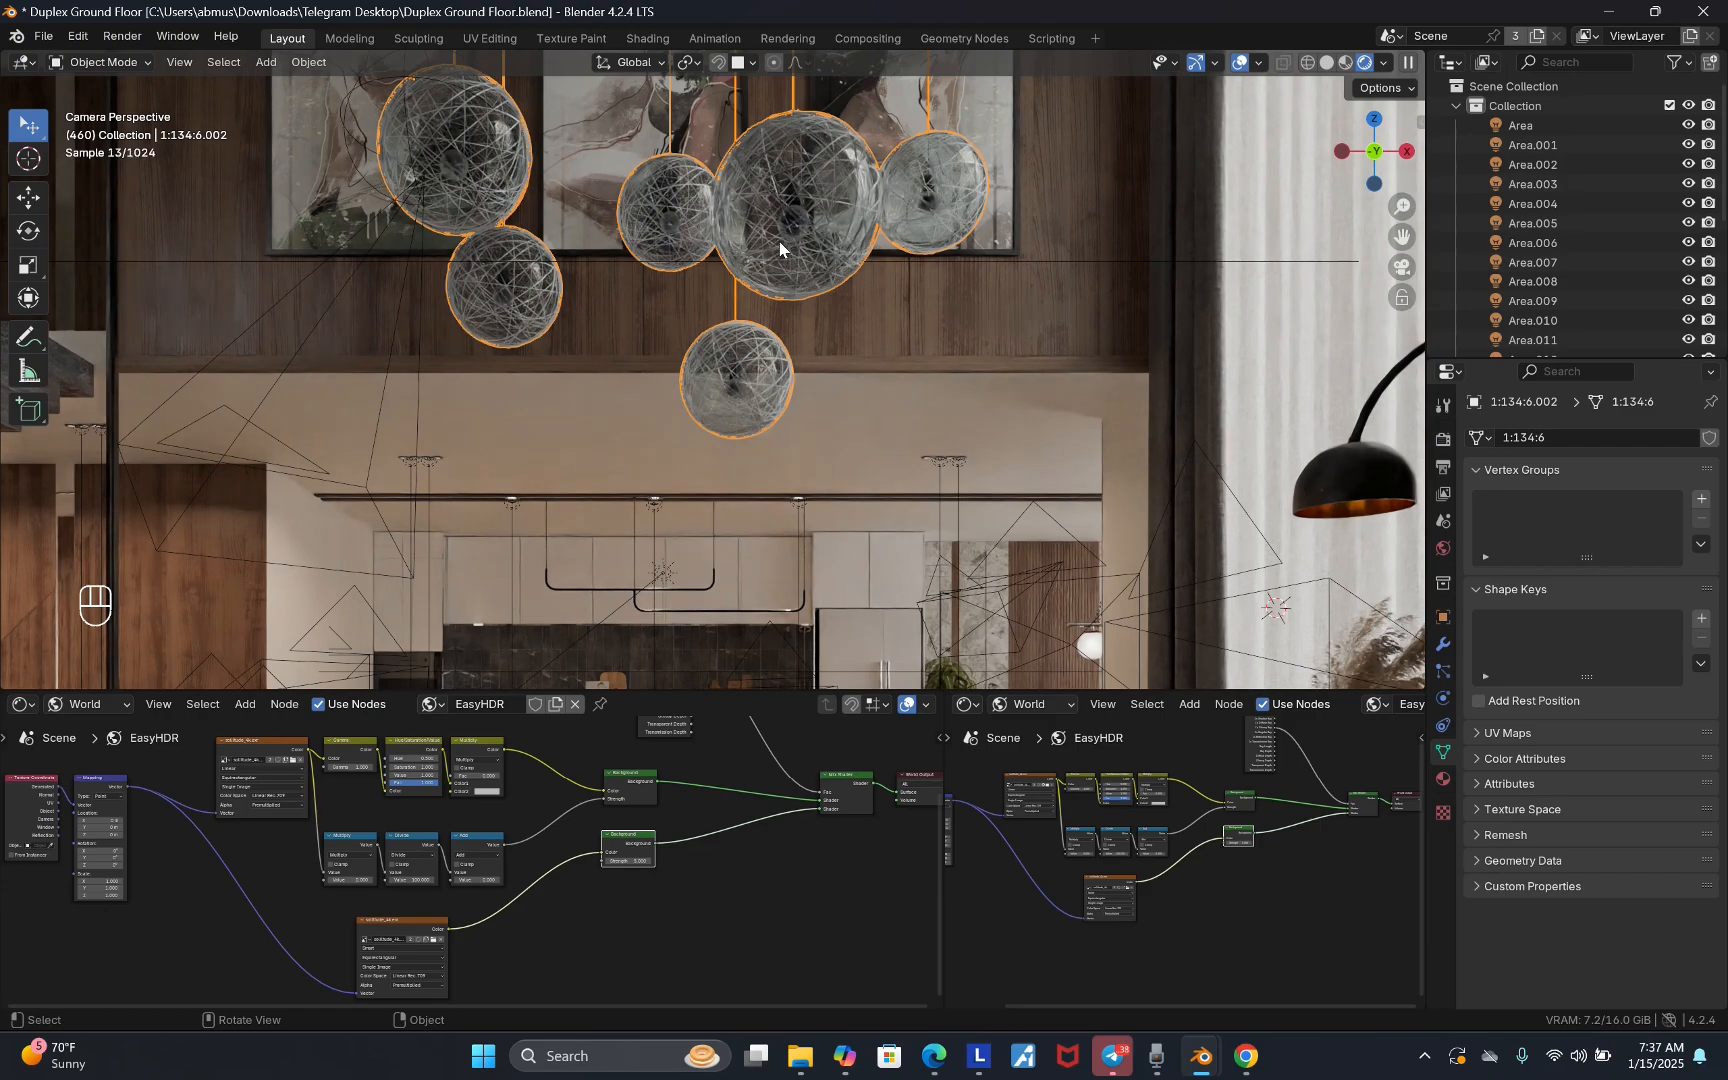
{"action": "left_click", "coordinate": [1441, 779]}
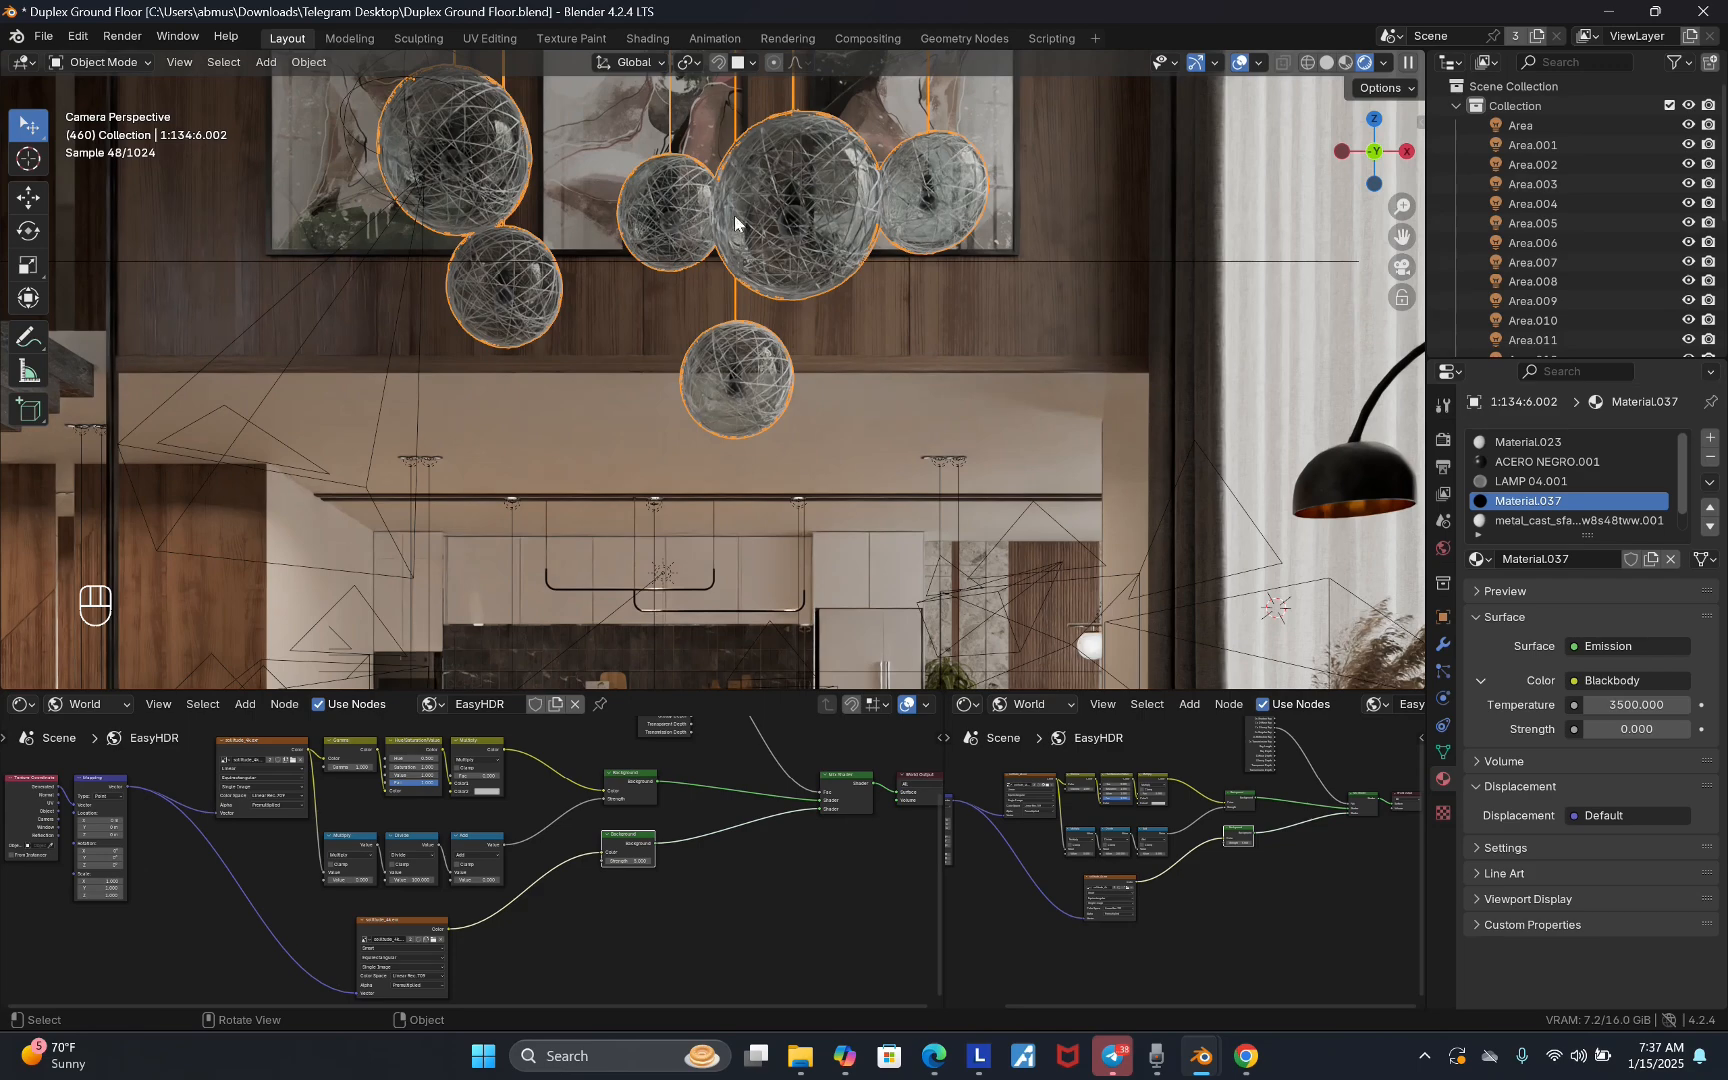
{"action": "left_click", "coordinate": [1648, 730]}
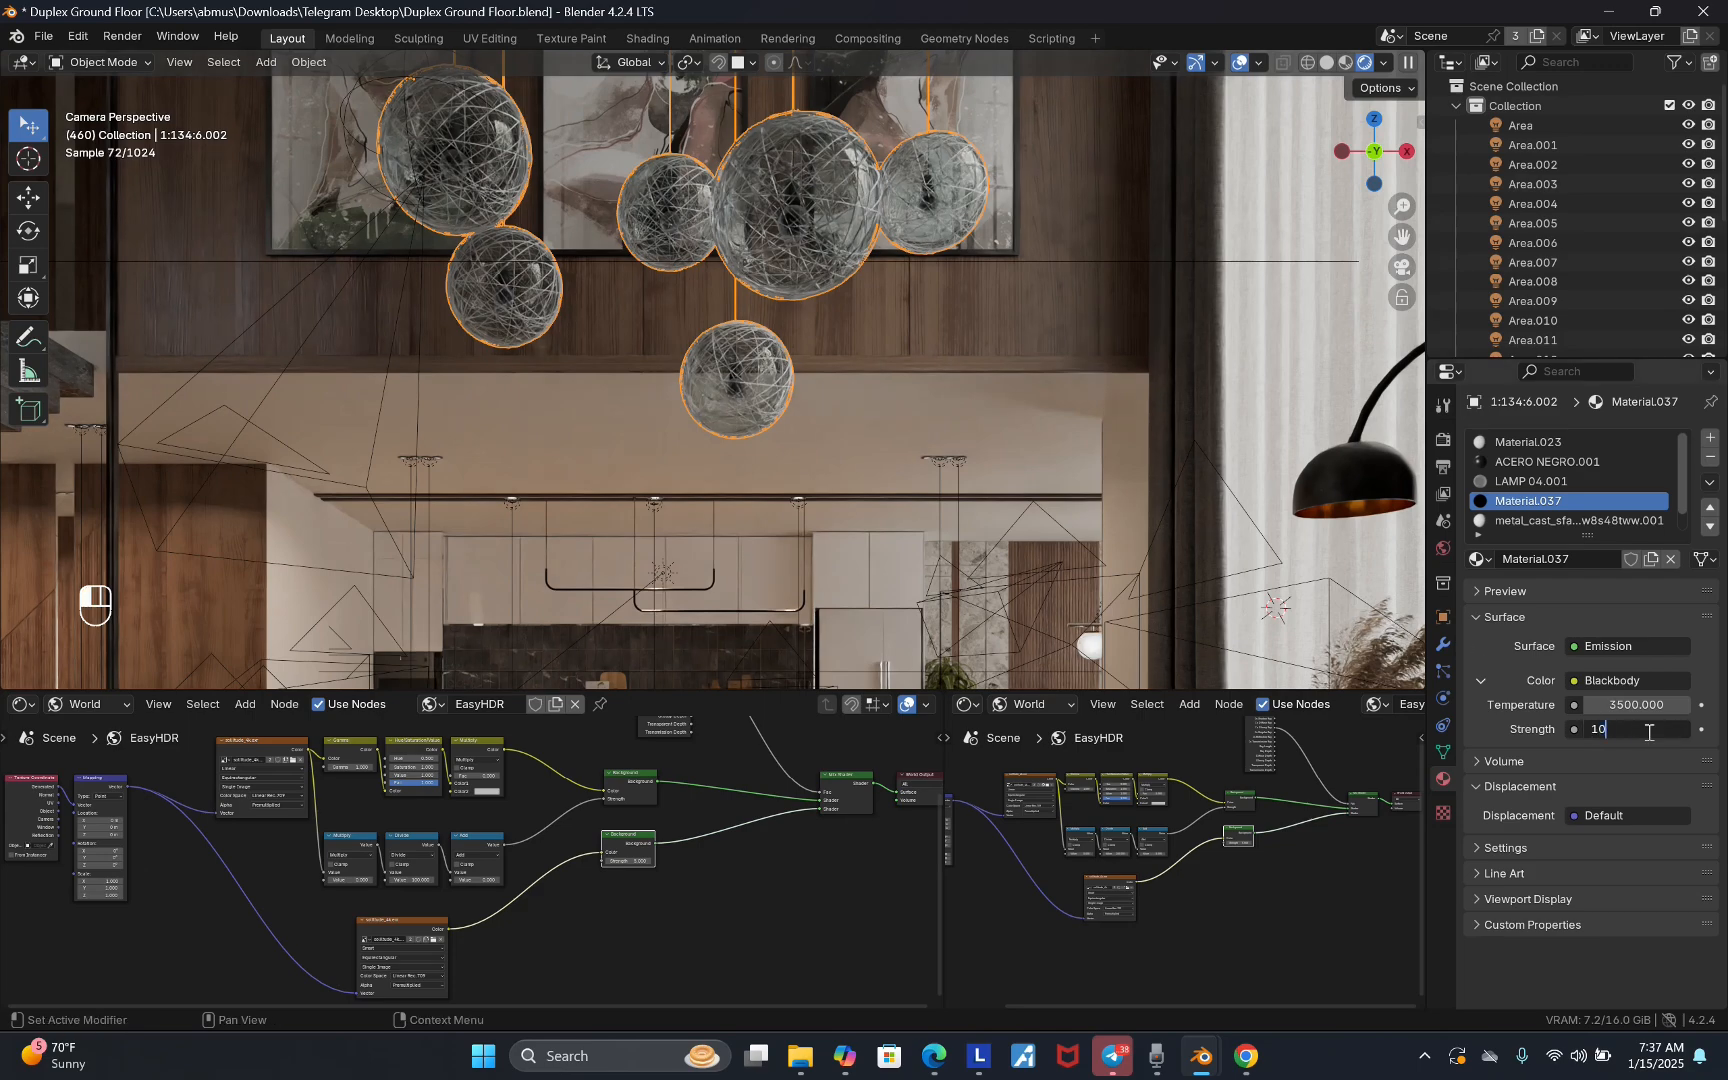
{"action": "key", "text": "Return"}
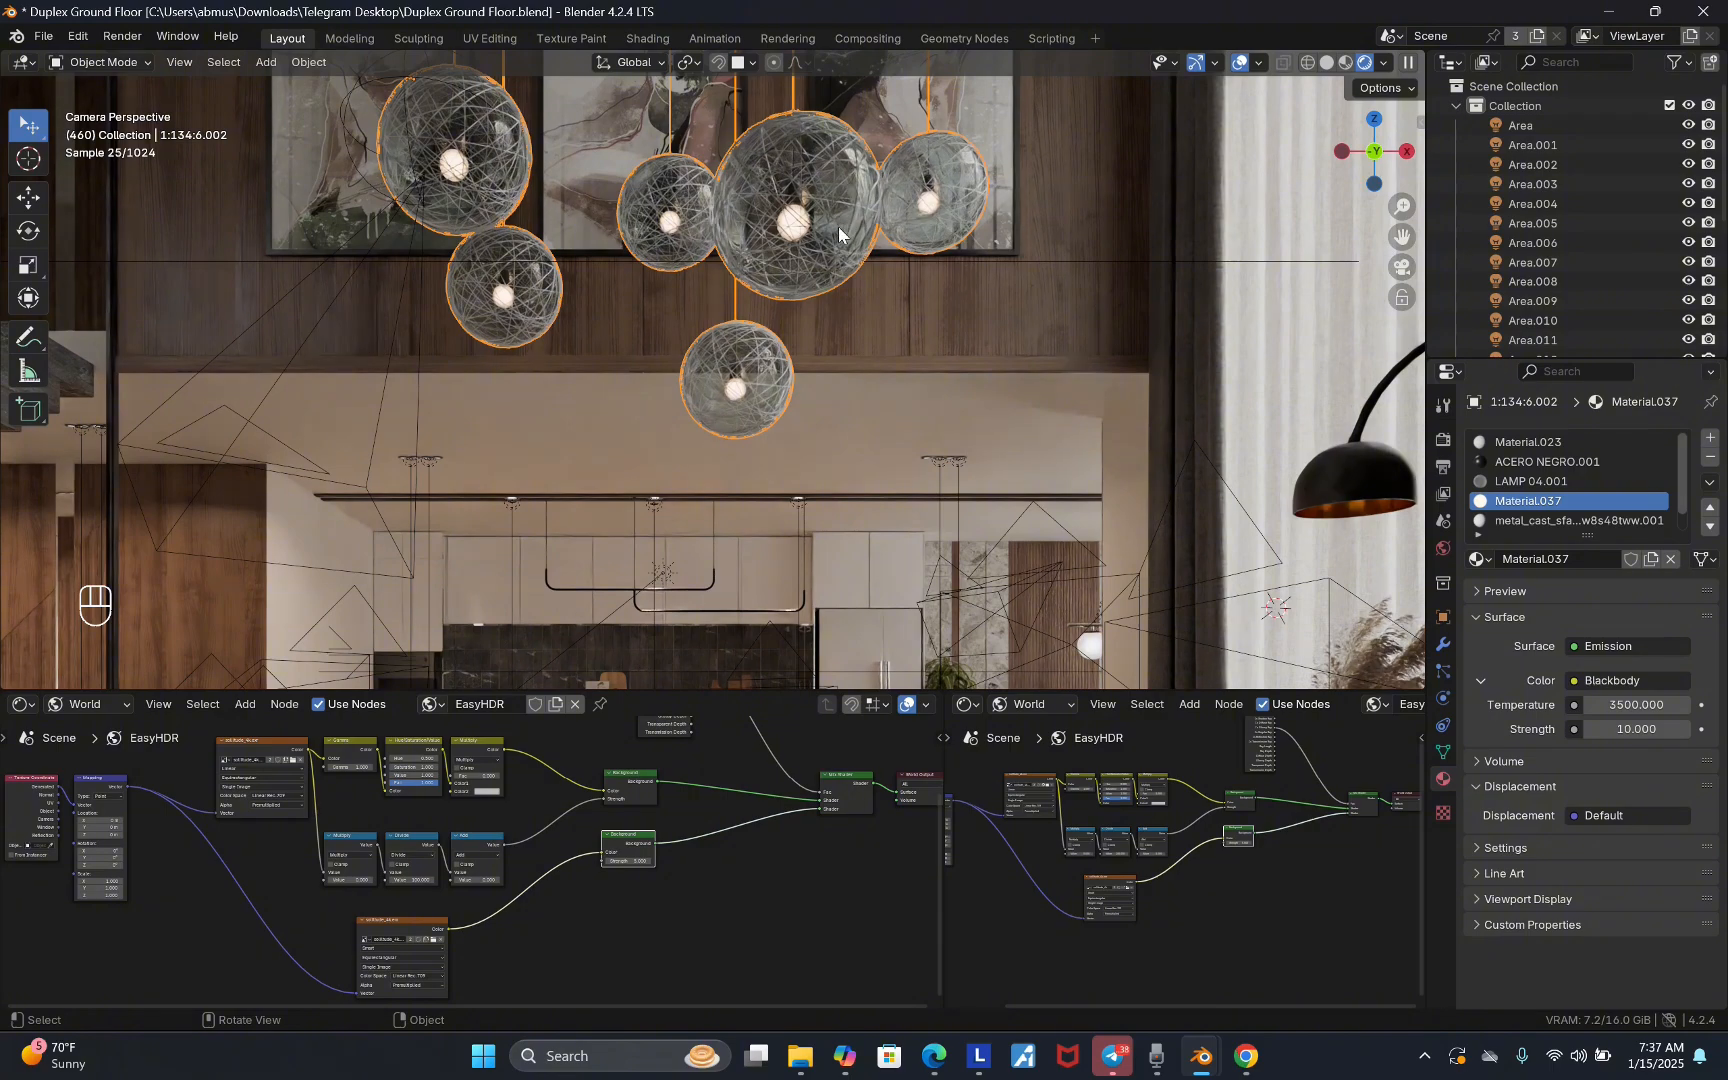
{"action": "scroll", "coordinate": [836, 225], "scroll_direction": "down", "scroll_amount": 2}
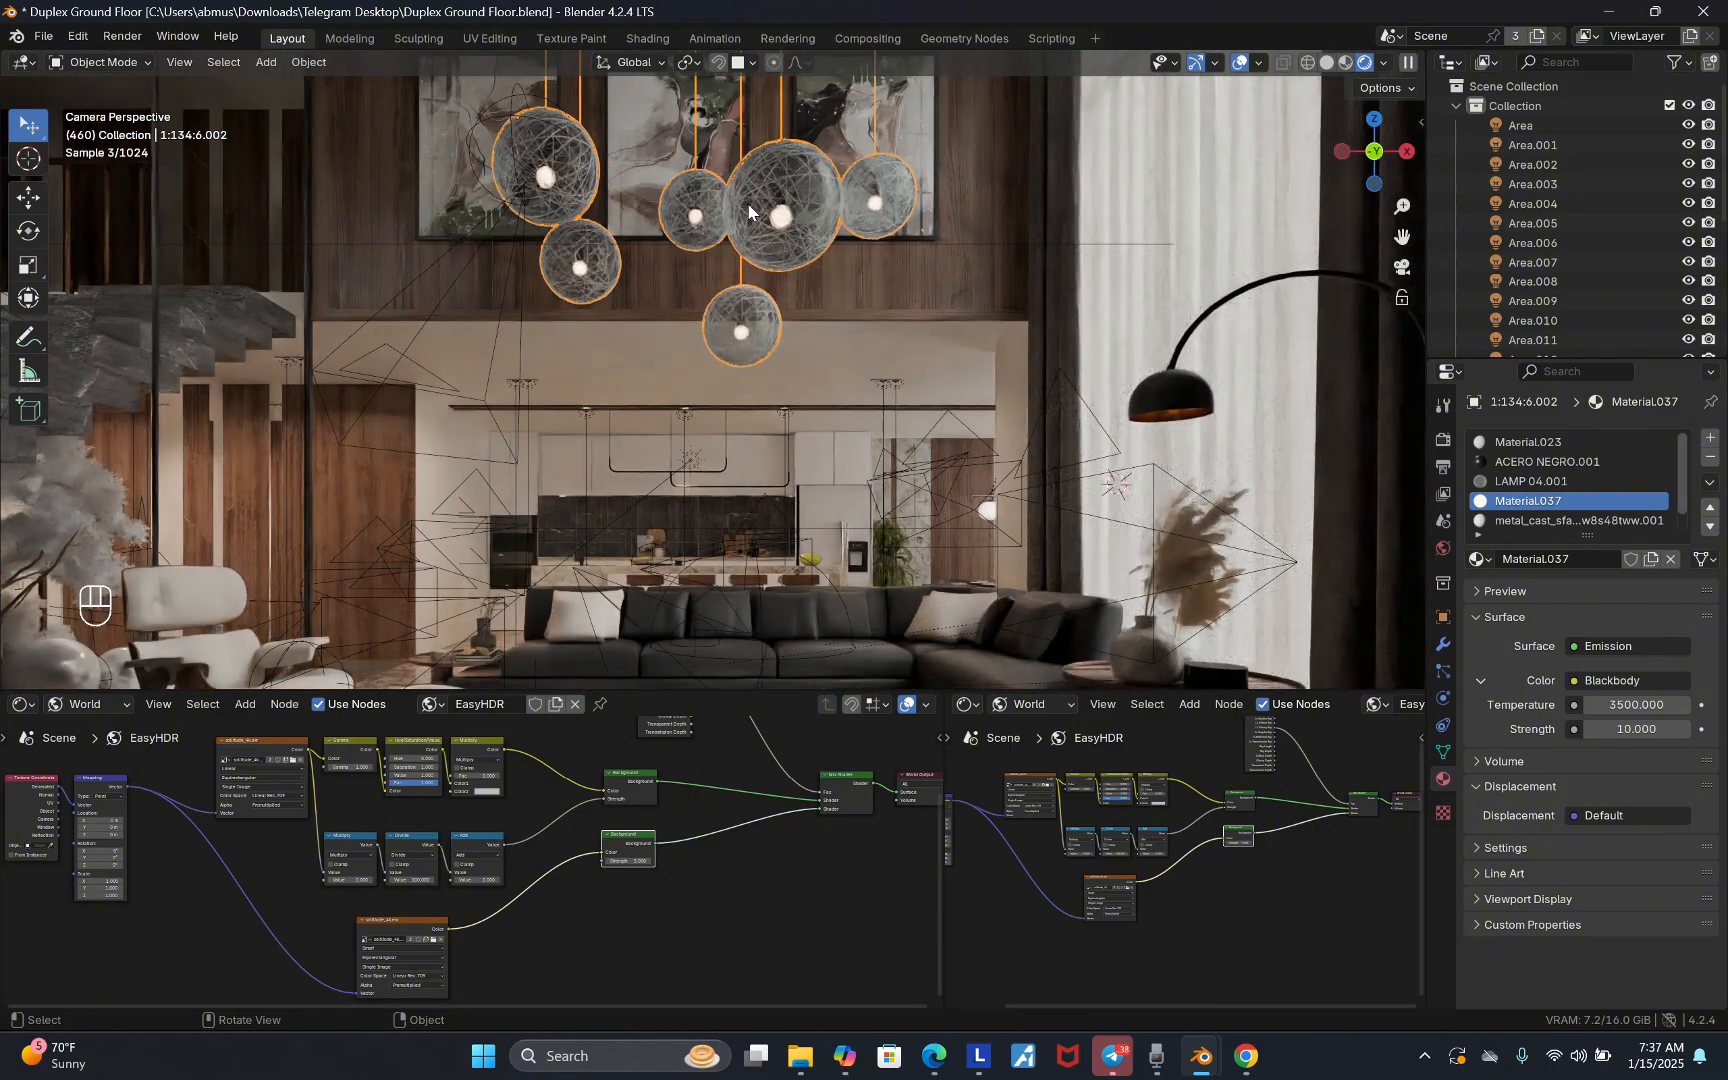
- Add an area light at the large globe pendant near the window and move it slightly down along the Z axis
{"action": "middle_click_drag", "start_coordinate": [828, 243], "coordinate": [718, 274]}
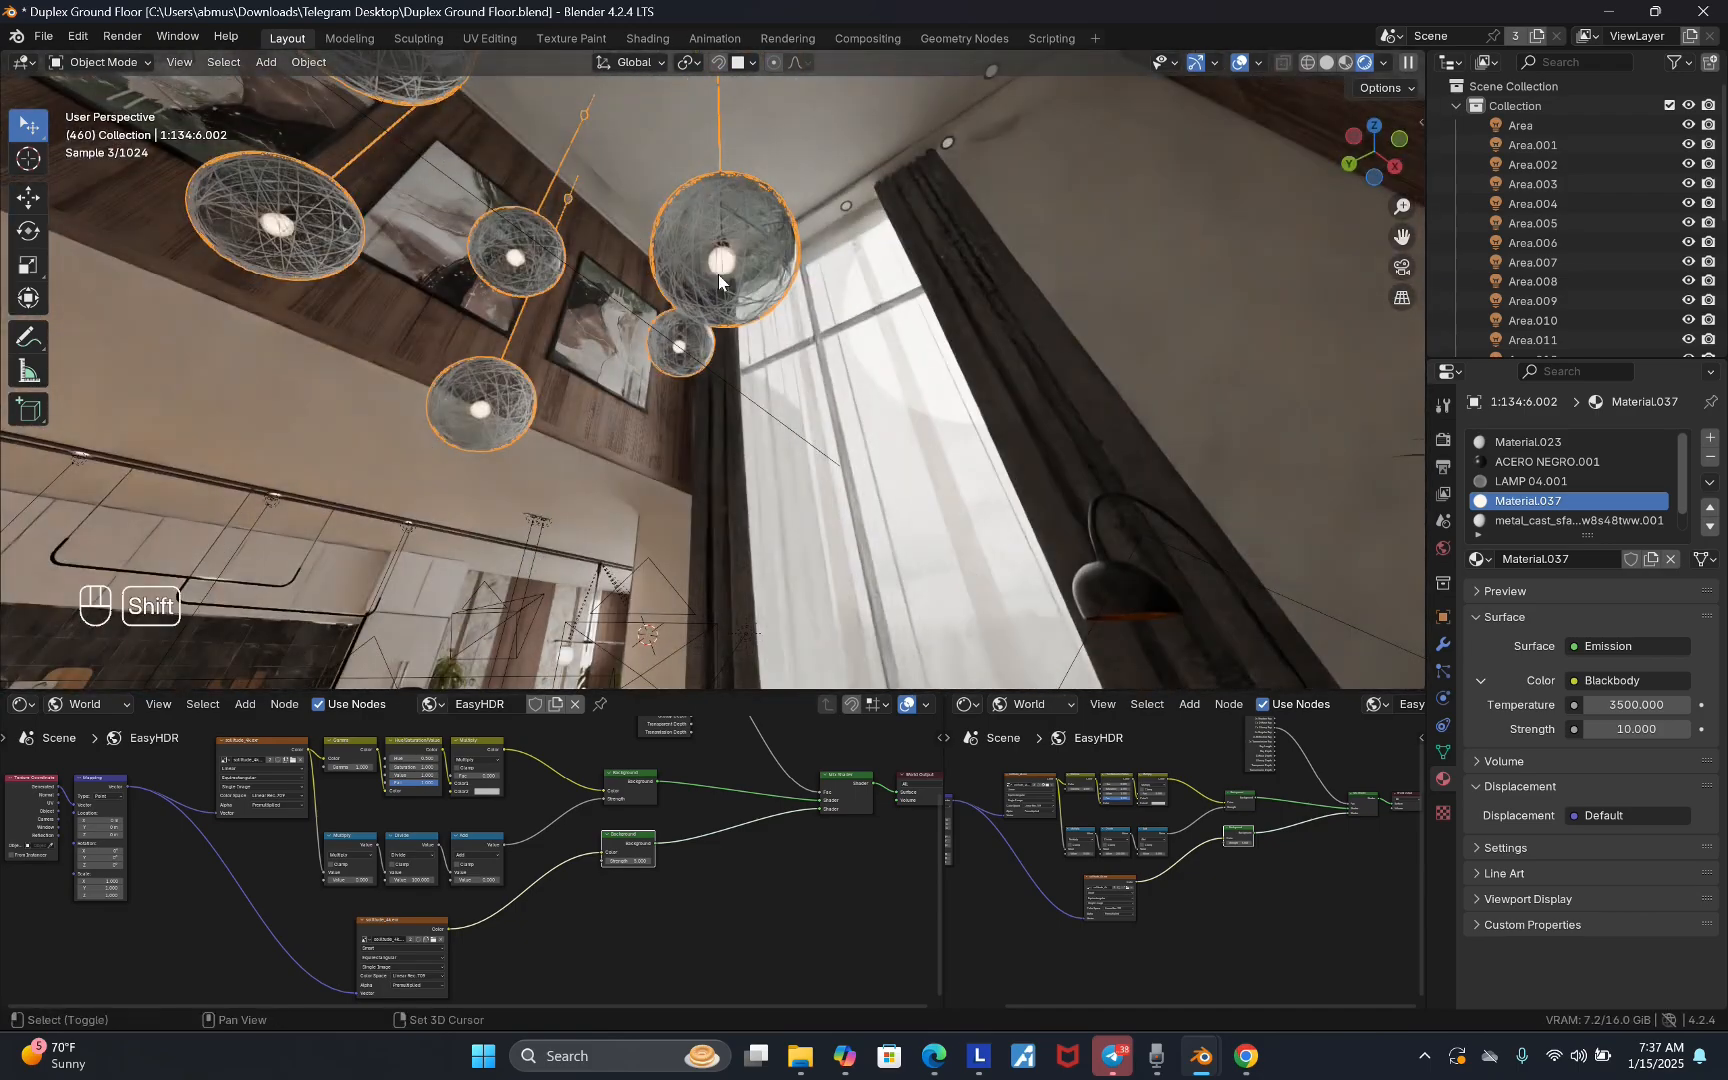
{"action": "key", "text": "shift+a"}
{"action": "mouse_move", "coordinate": [668, 334]}
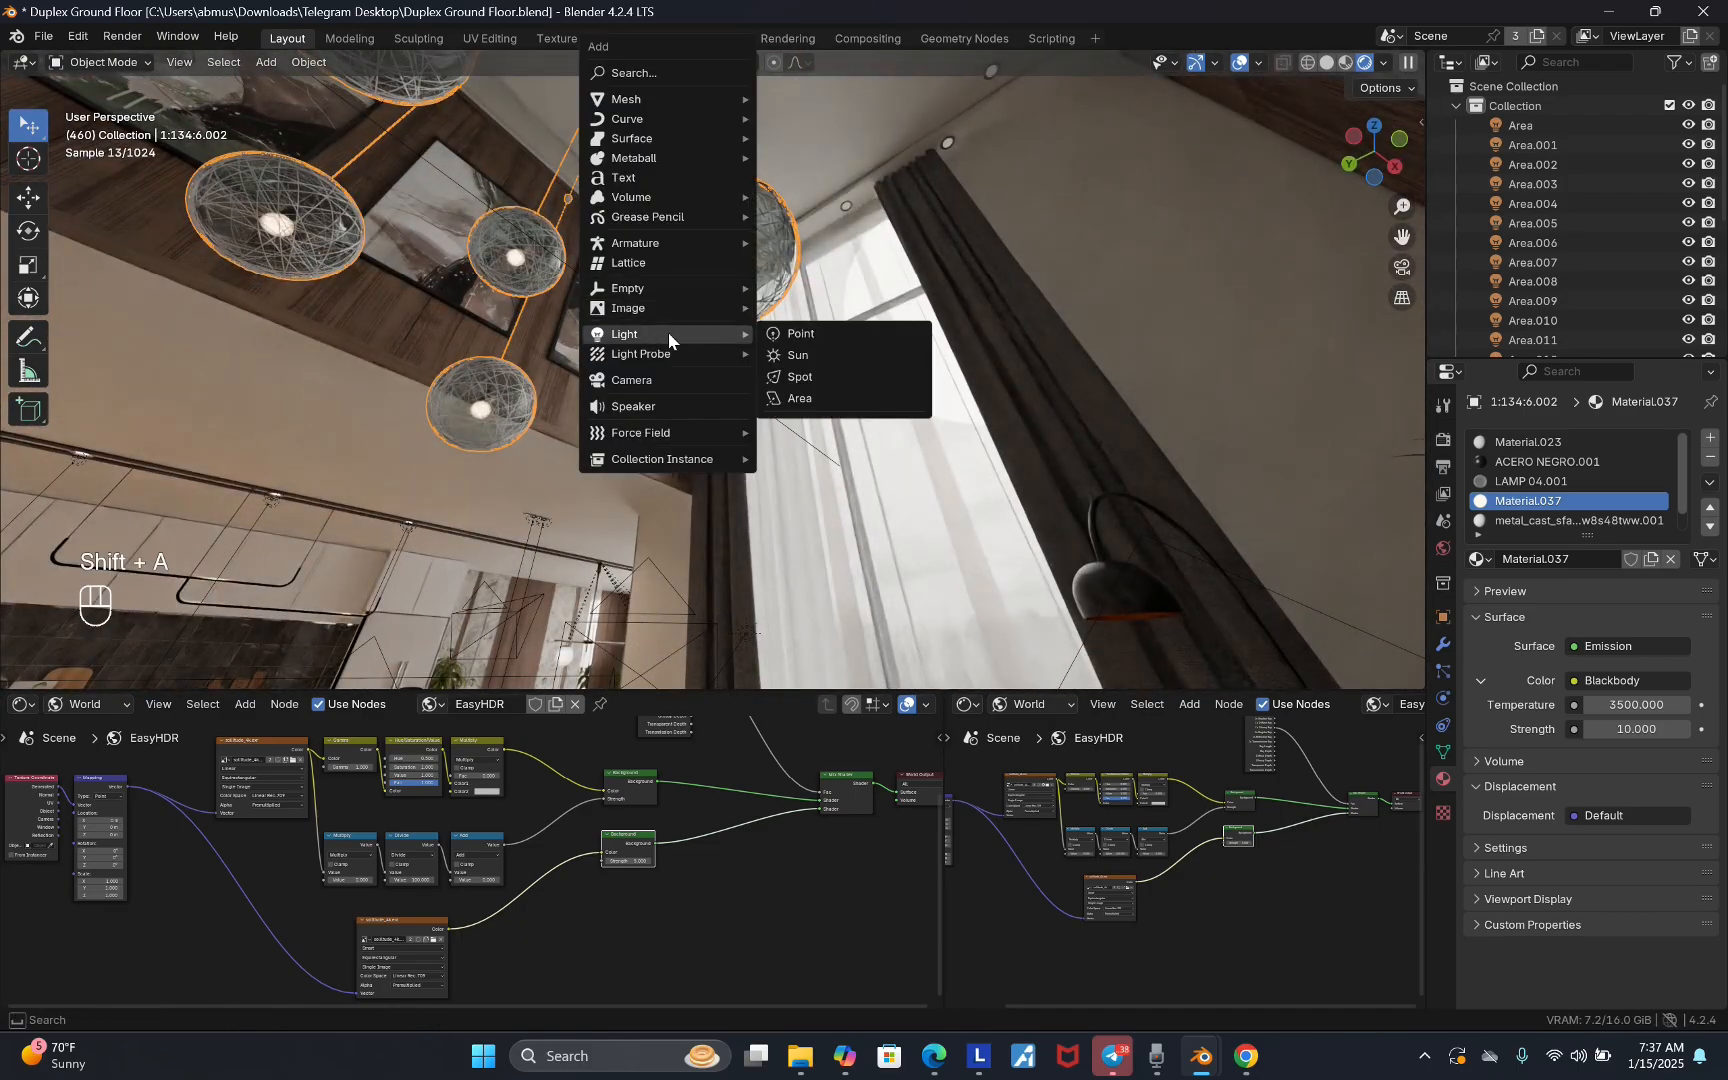
{"action": "left_click", "coordinate": [800, 399]}
{"action": "key", "text": "g"}
{"action": "key", "text": "z"}
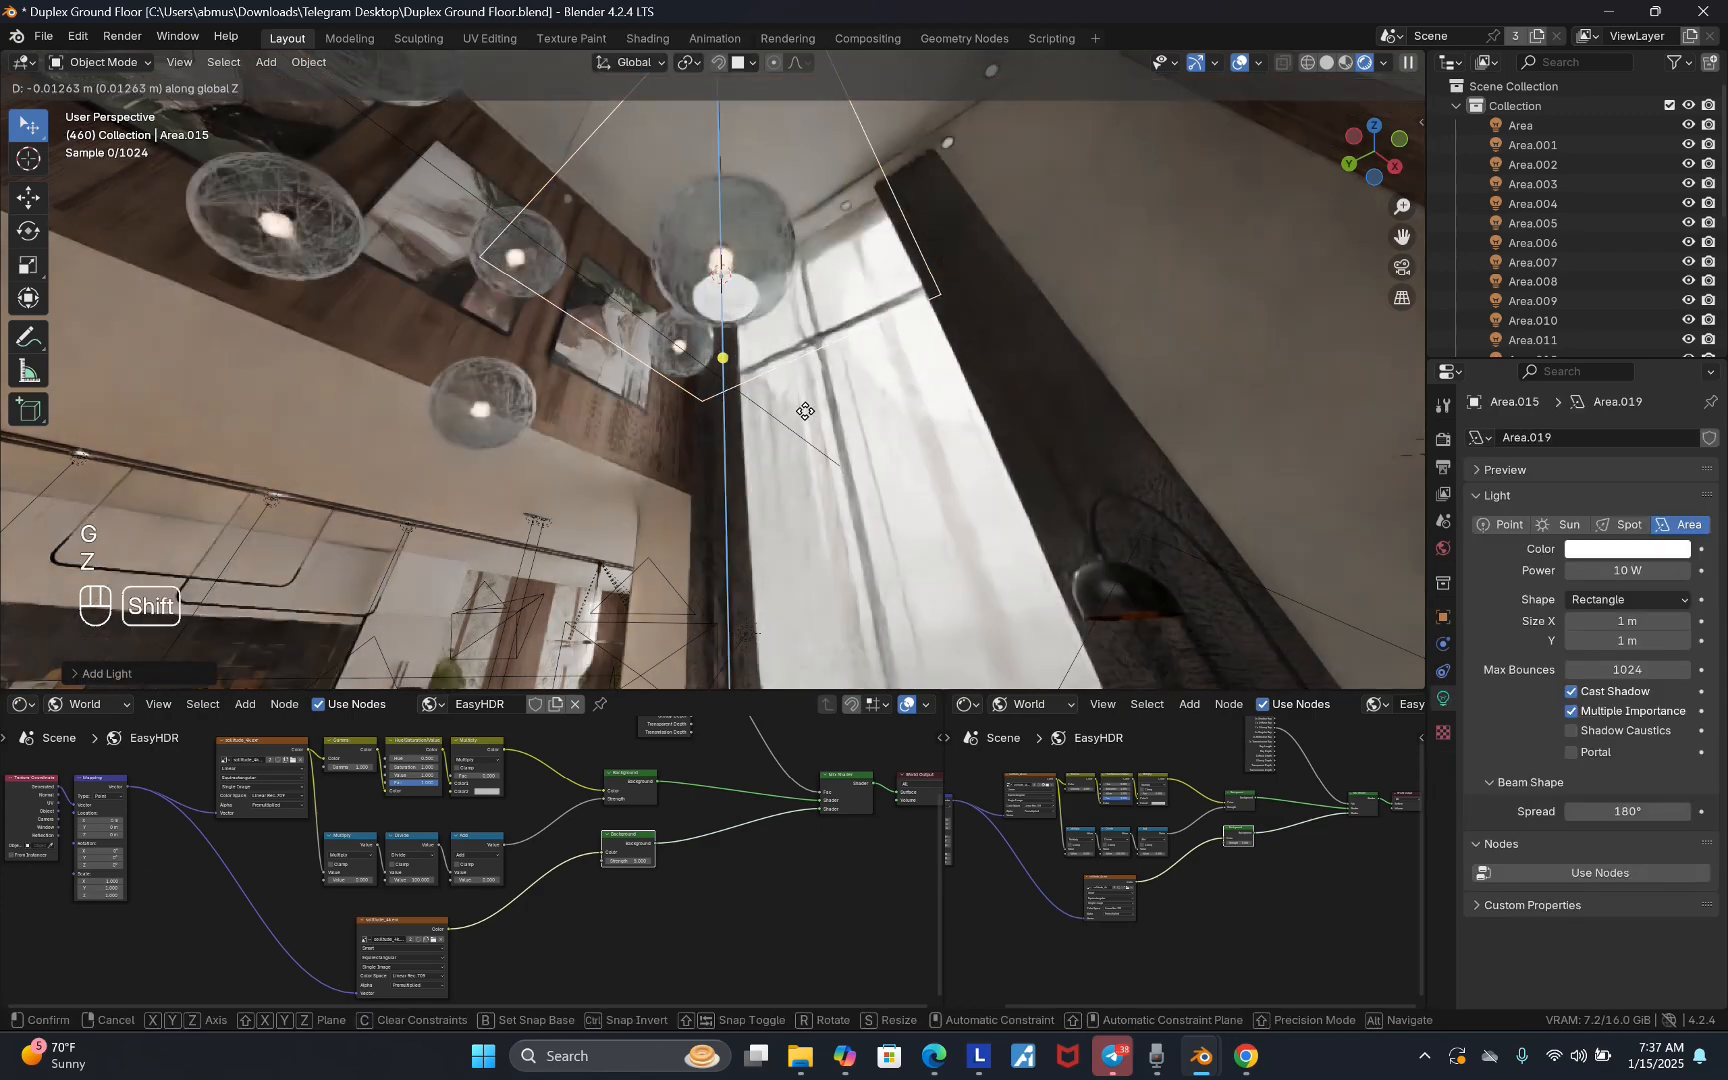
{"action": "left_click", "coordinate": [798, 463]}
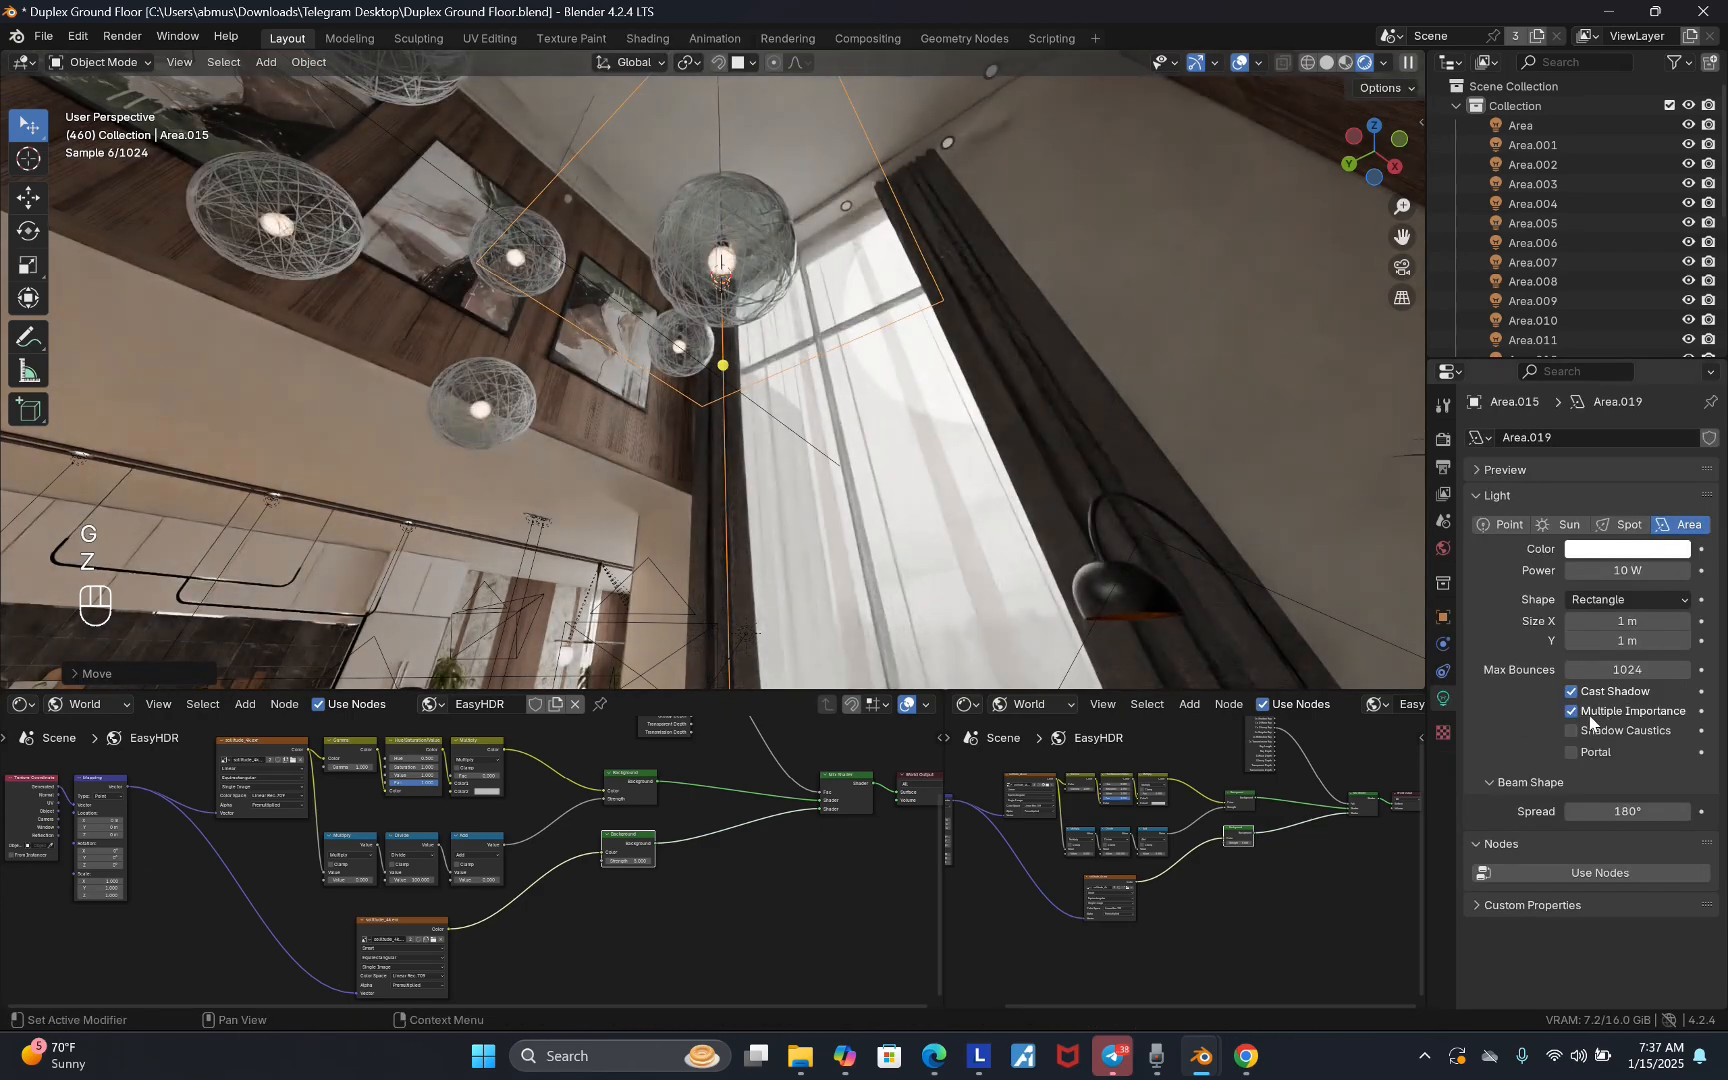
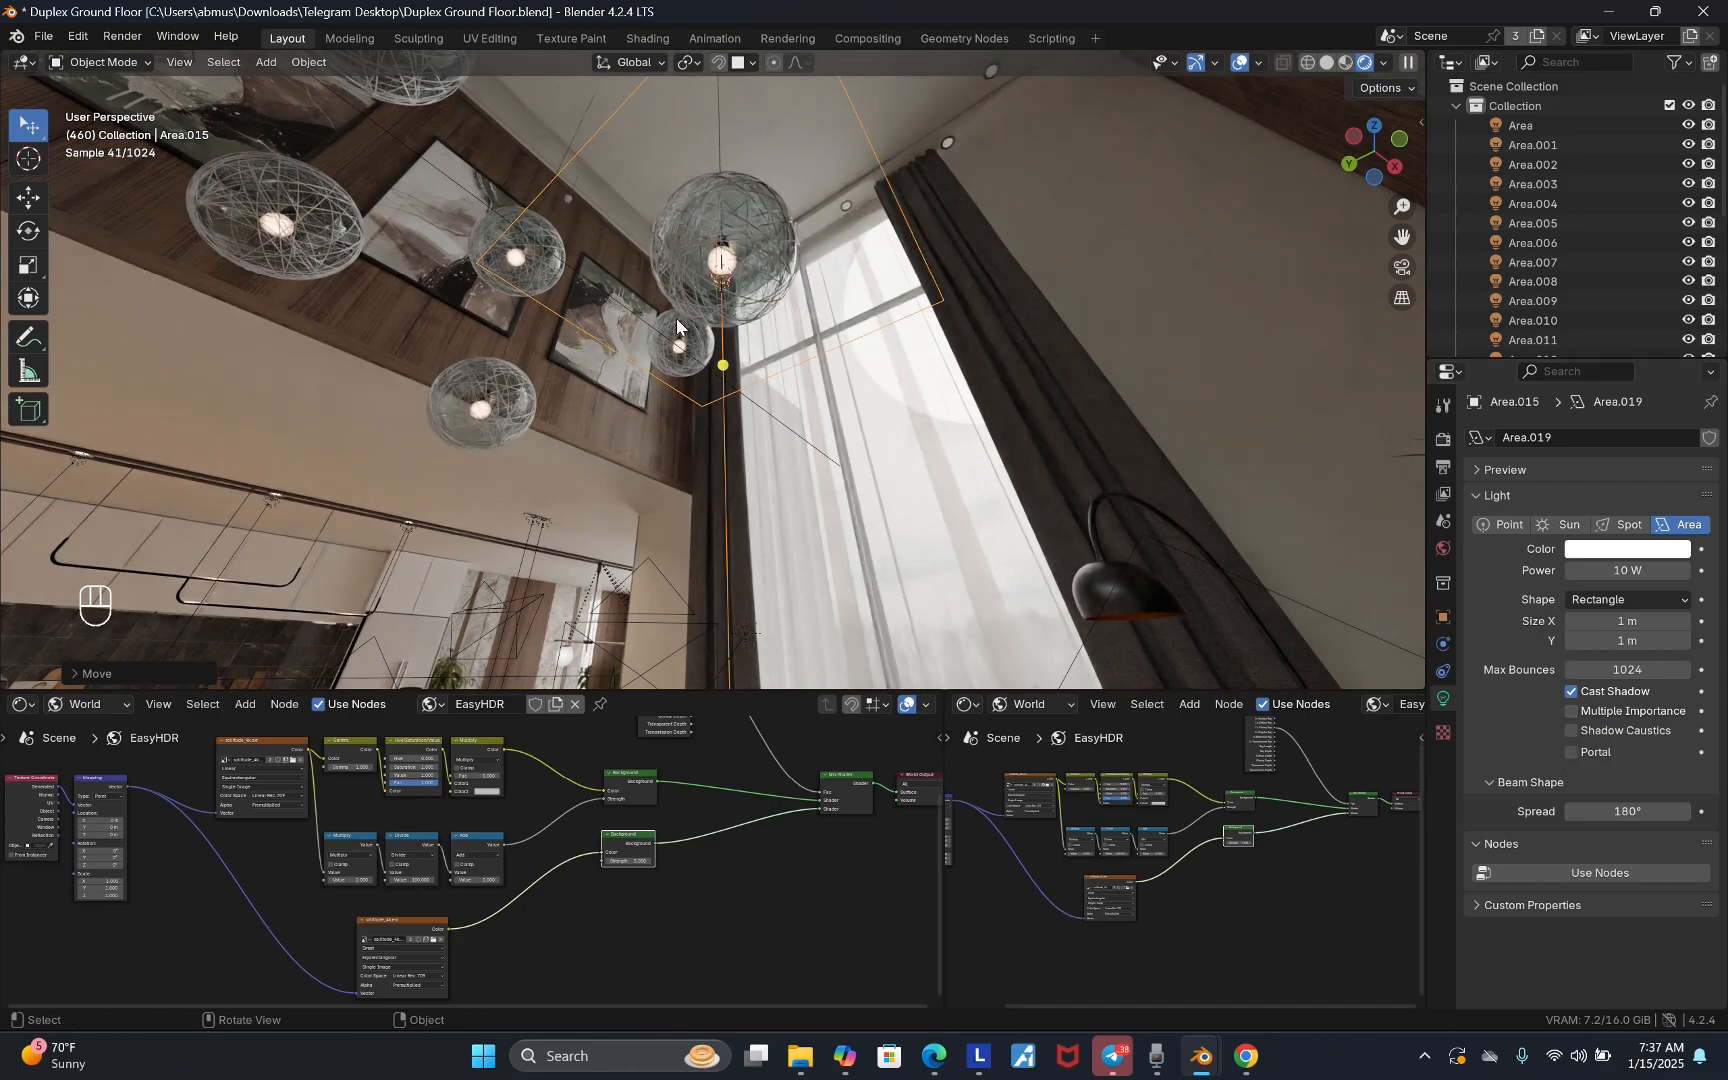
- Walk through the room to examine the pendants, the new area light, the sun light and the tall window
{"action": "key", "text": "v"}
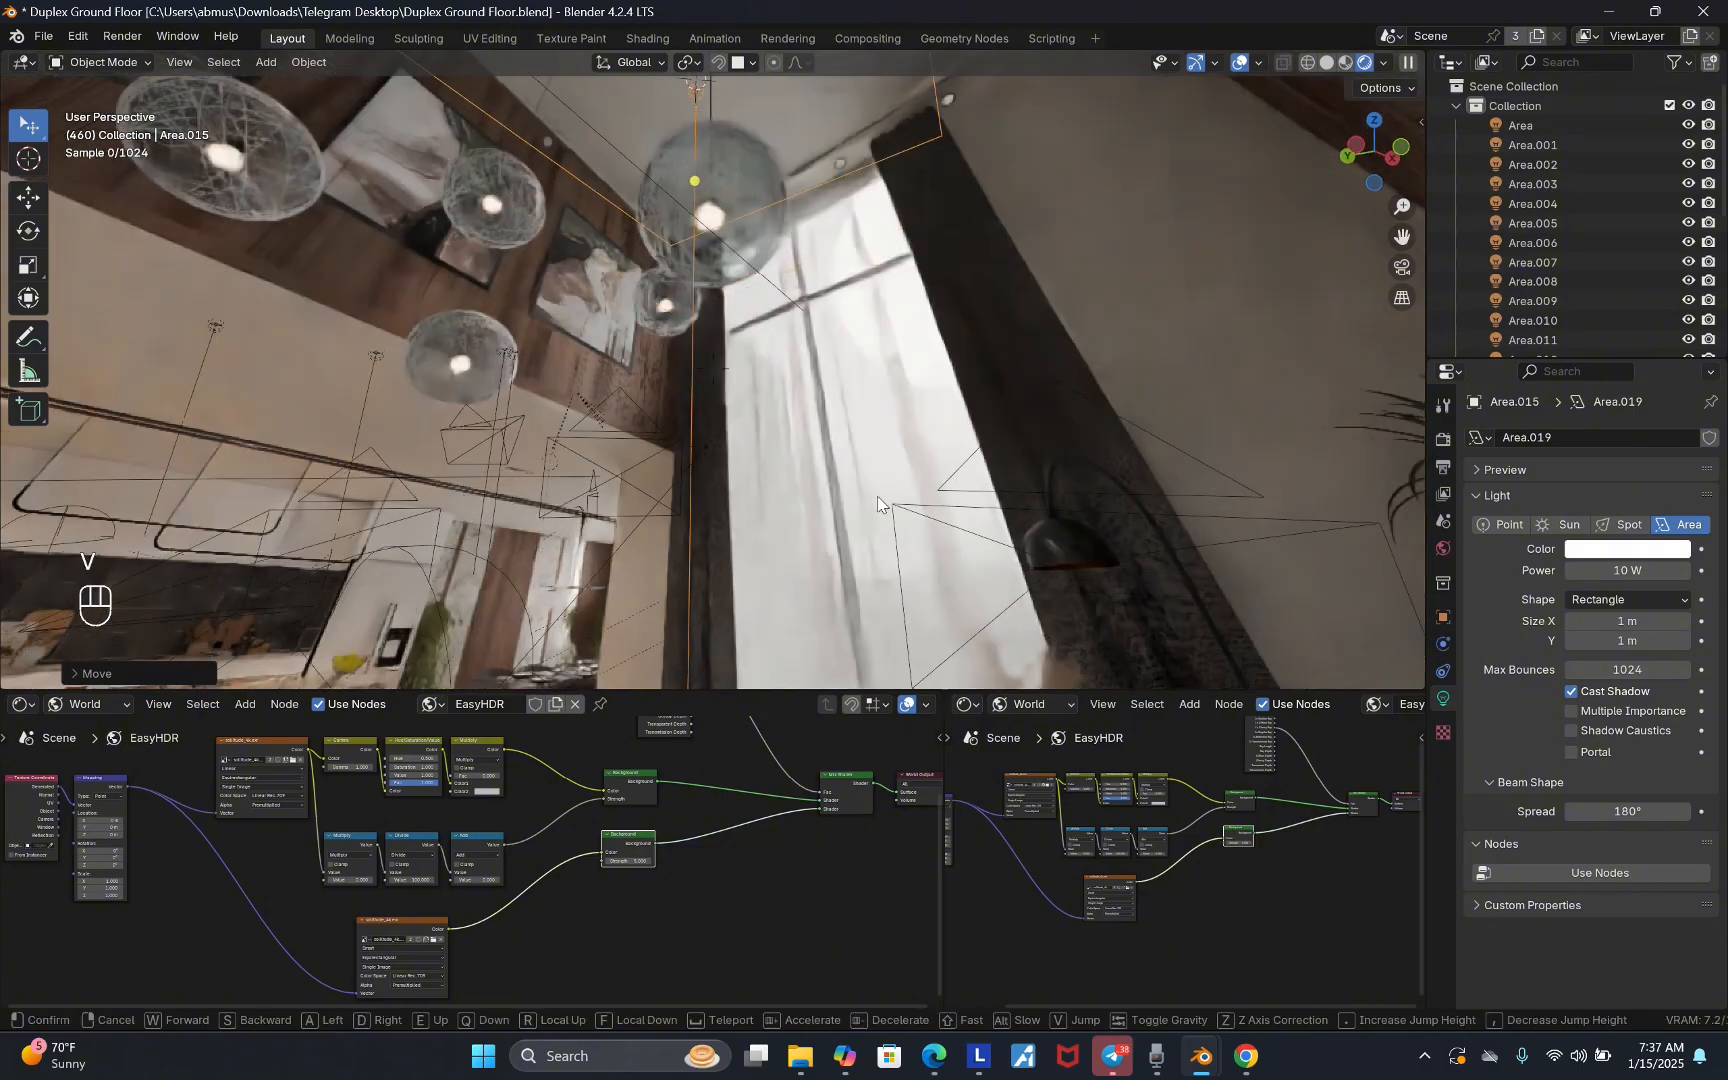
{"action": "key", "text": "a"}
{"action": "key", "text": "s"}
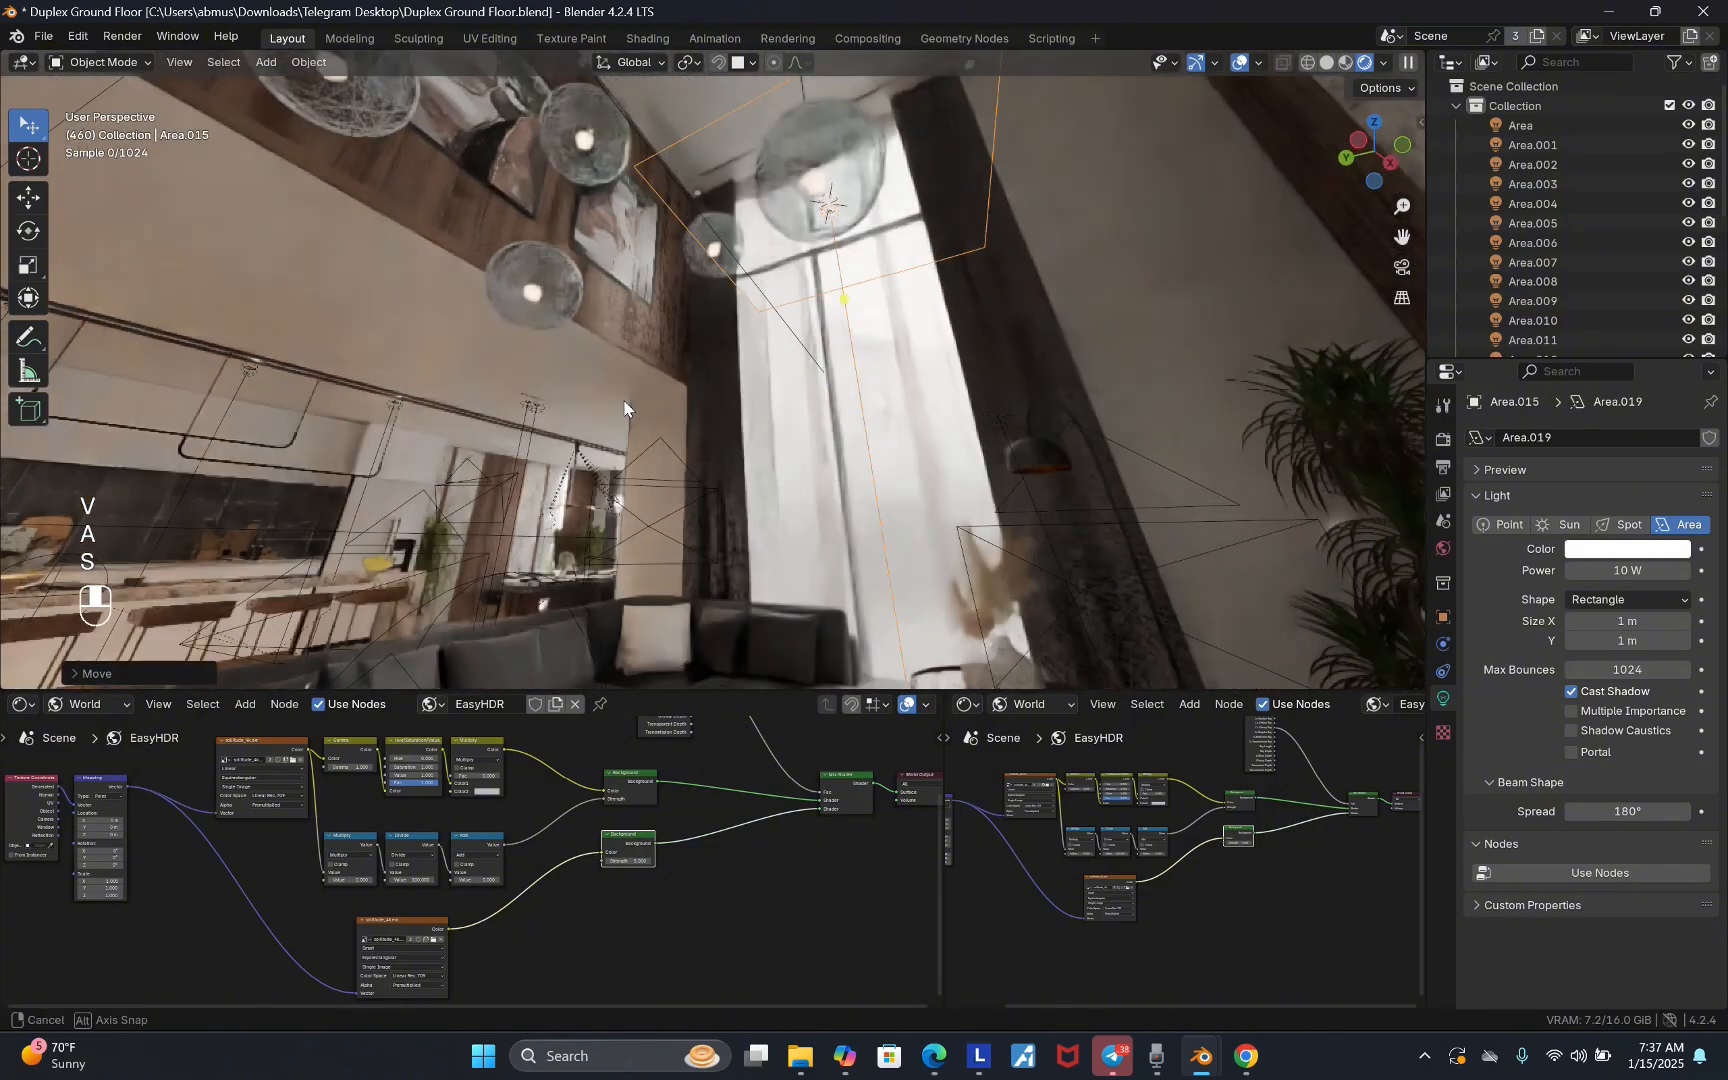
{"action": "left_click", "coordinate": [593, 418]}
{"action": "key", "text": "v"}
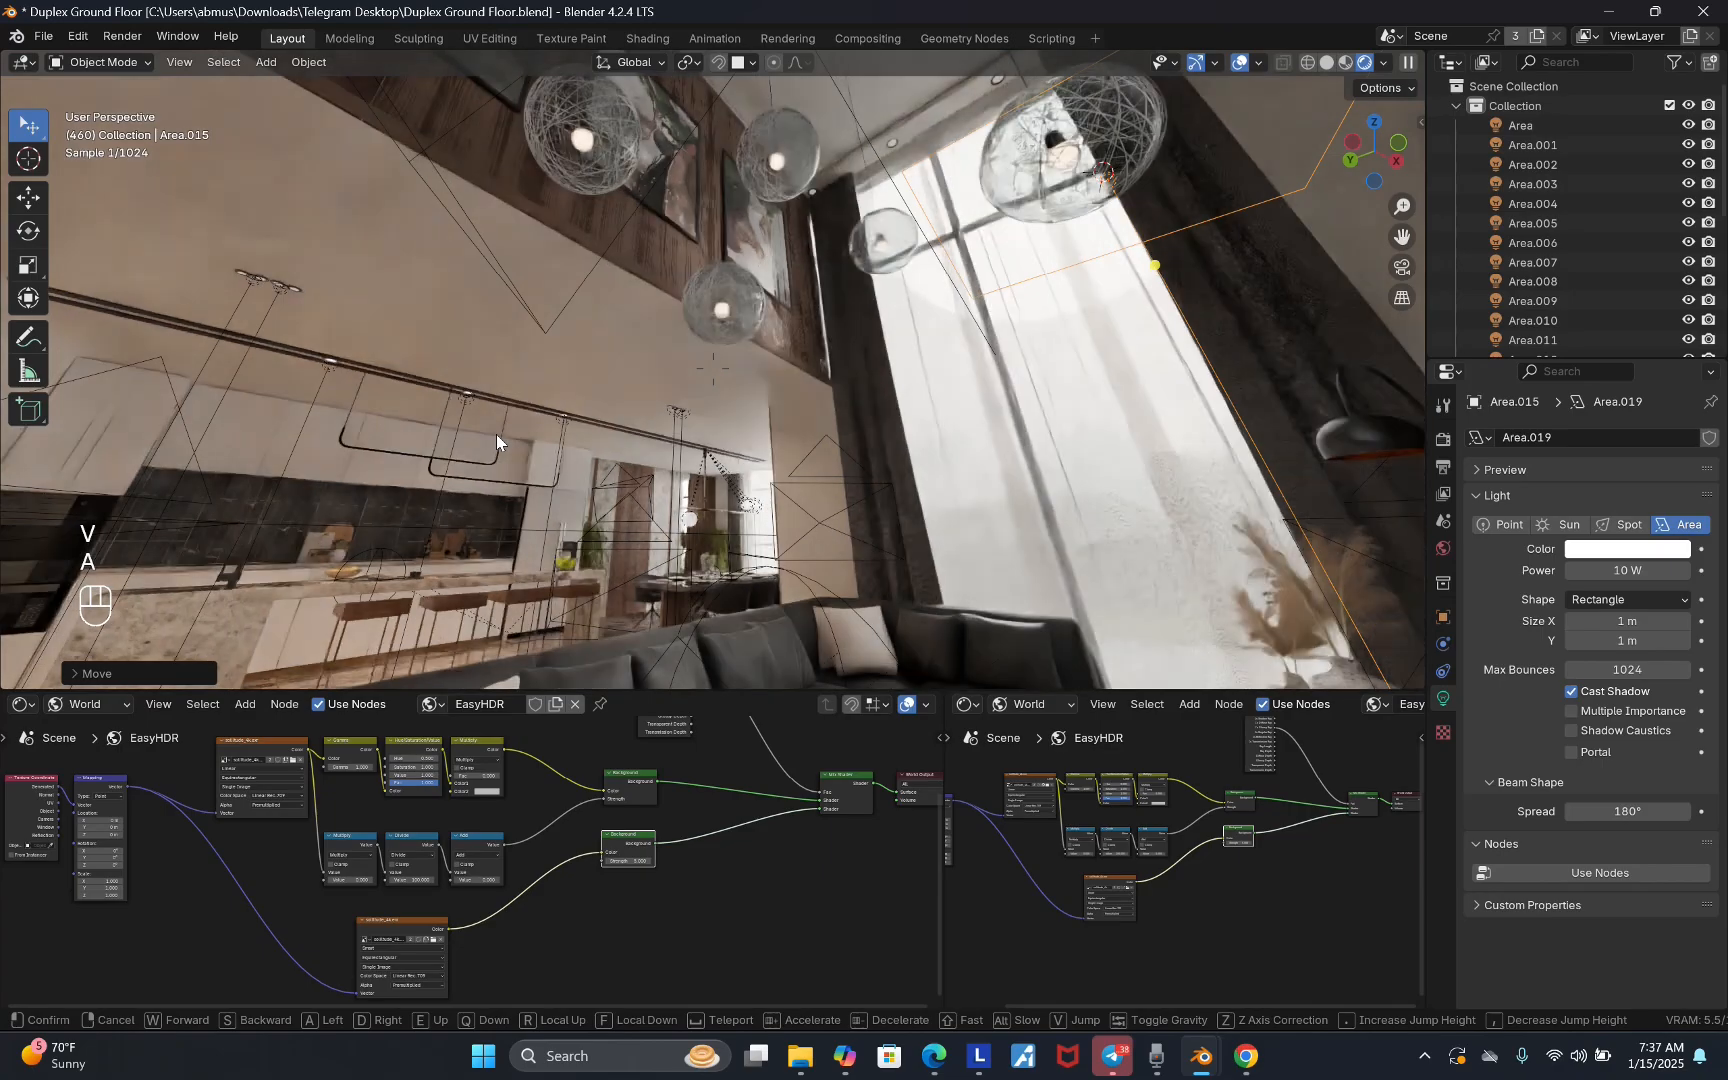
{"action": "key", "text": "d"}
{"action": "left_click", "coordinate": [447, 452]}
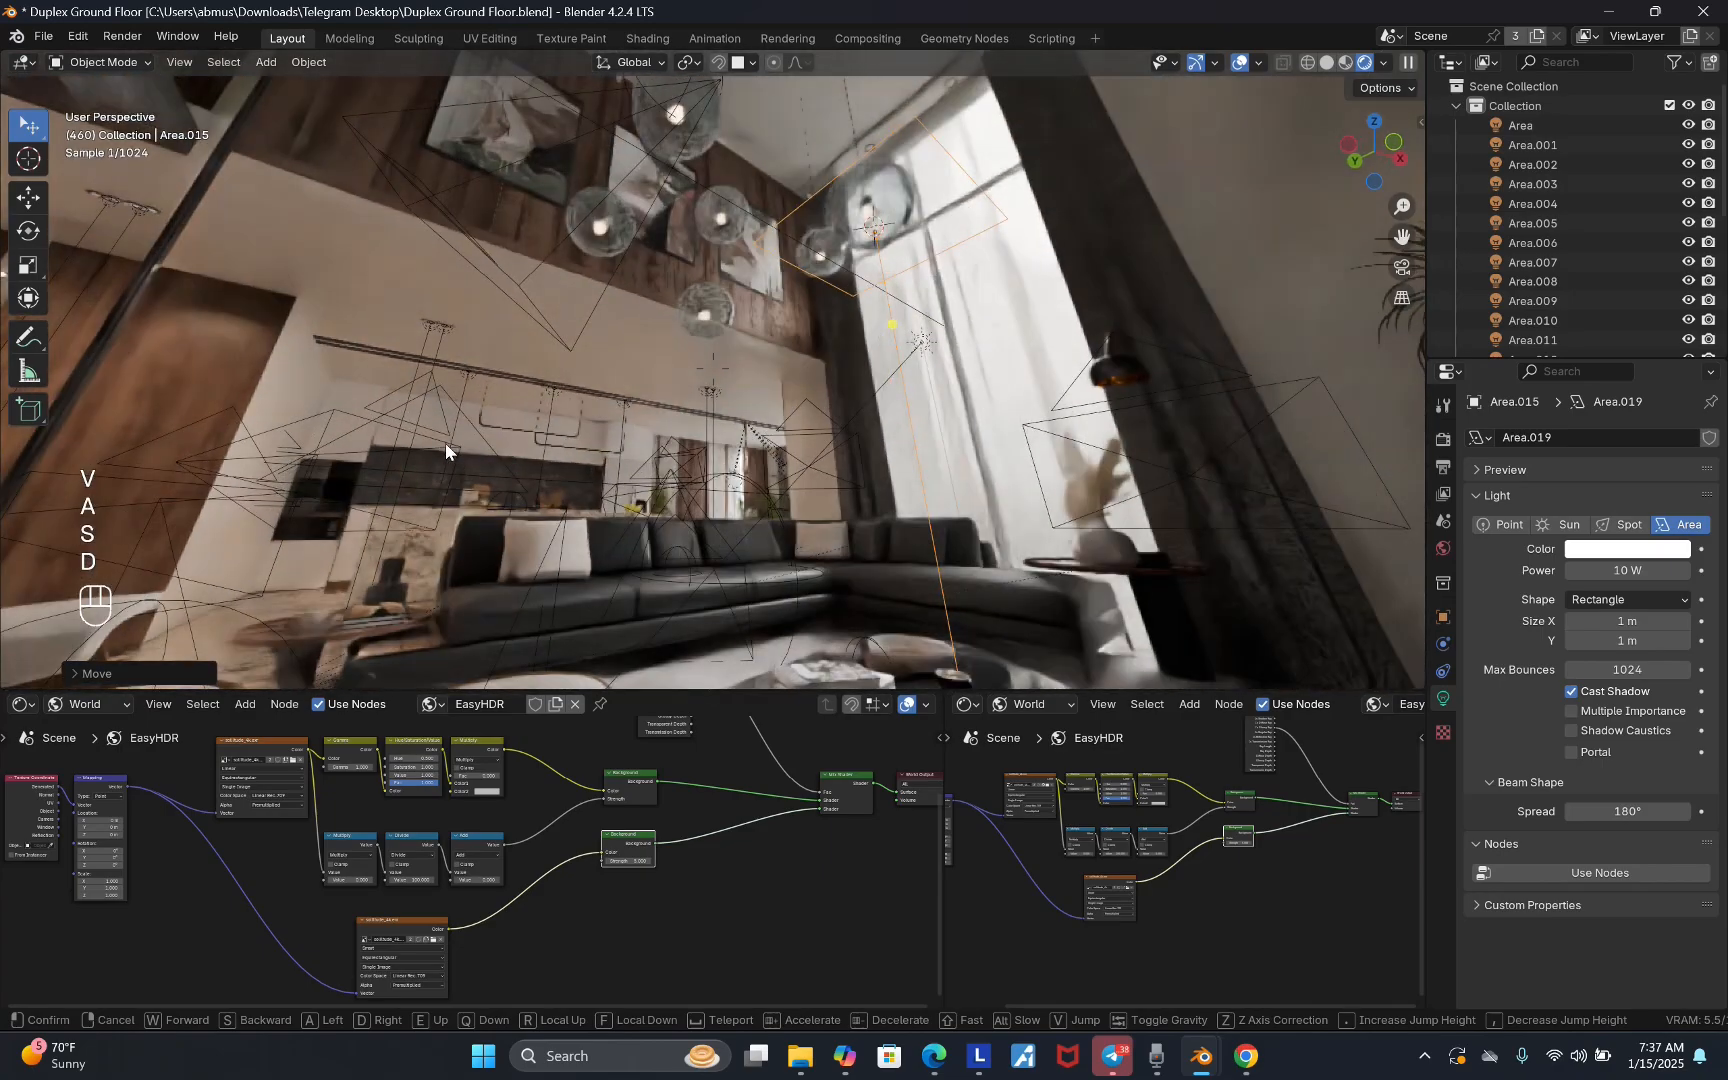
{"action": "left_click", "coordinate": [921, 352]}
{"action": "mouse_move", "coordinate": [923, 352]}
{"action": "middle_mouse_down"}
{"action": "mouse_move", "coordinate": [1003, 339]}
{"action": "mouse_move", "coordinate": [914, 324]}
{"action": "middle_mouse_up"}
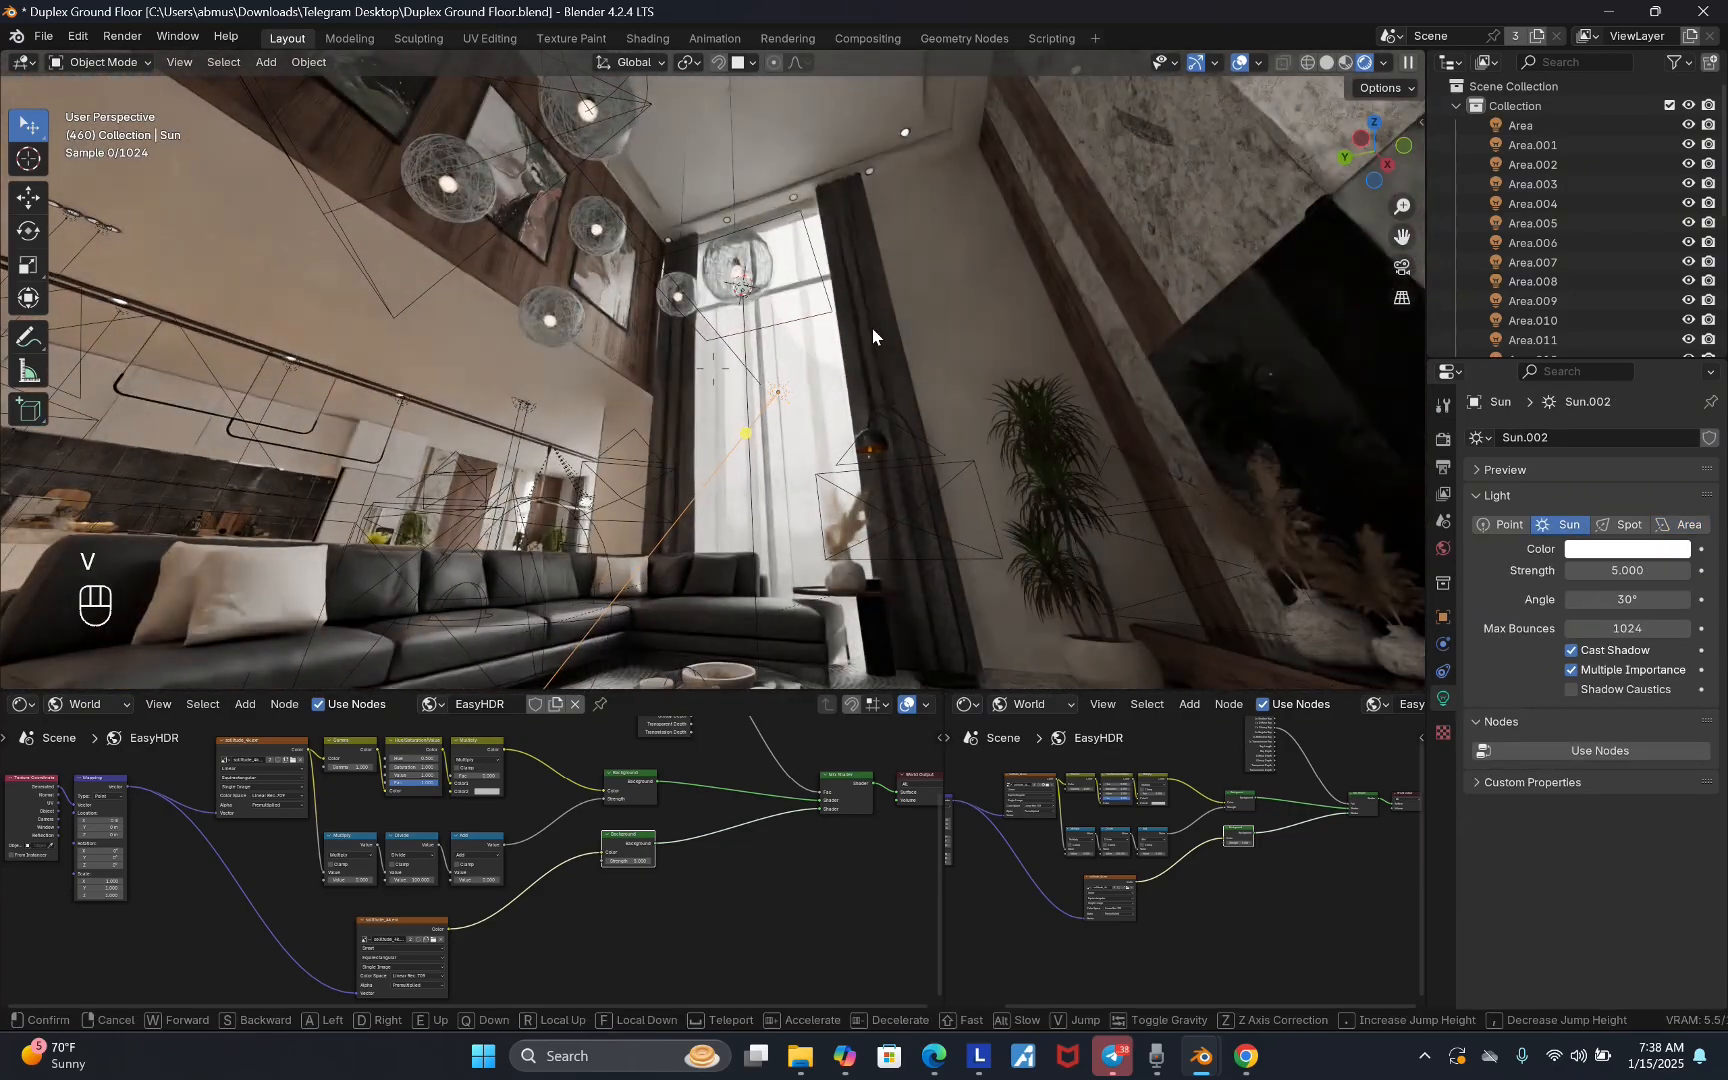
{"action": "key", "text": "v"}
{"action": "key", "text": "a"}
{"action": "key", "text": "w"}
{"action": "left_click", "coordinate": [916, 380]}
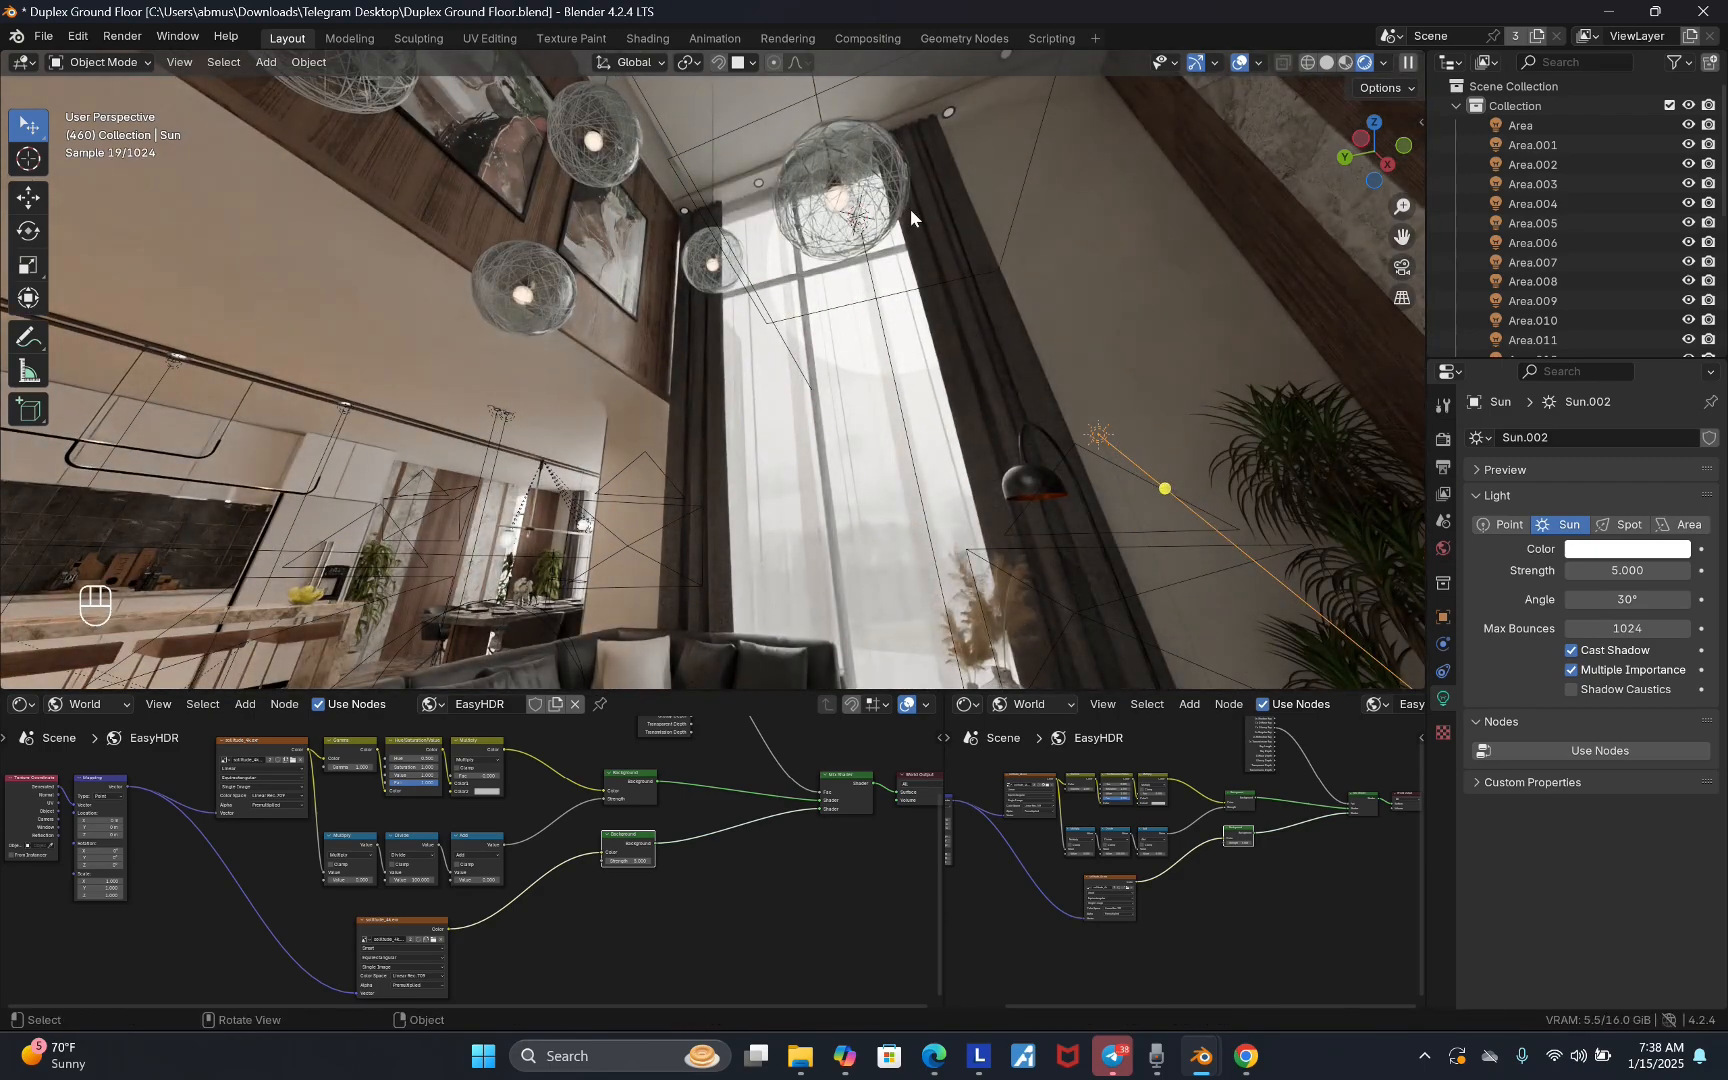
- Hide both sheer curtain panels in front of the tall window and select the sun light
{"action": "left_click", "coordinate": [859, 392]}
{"action": "key", "text": "h"}
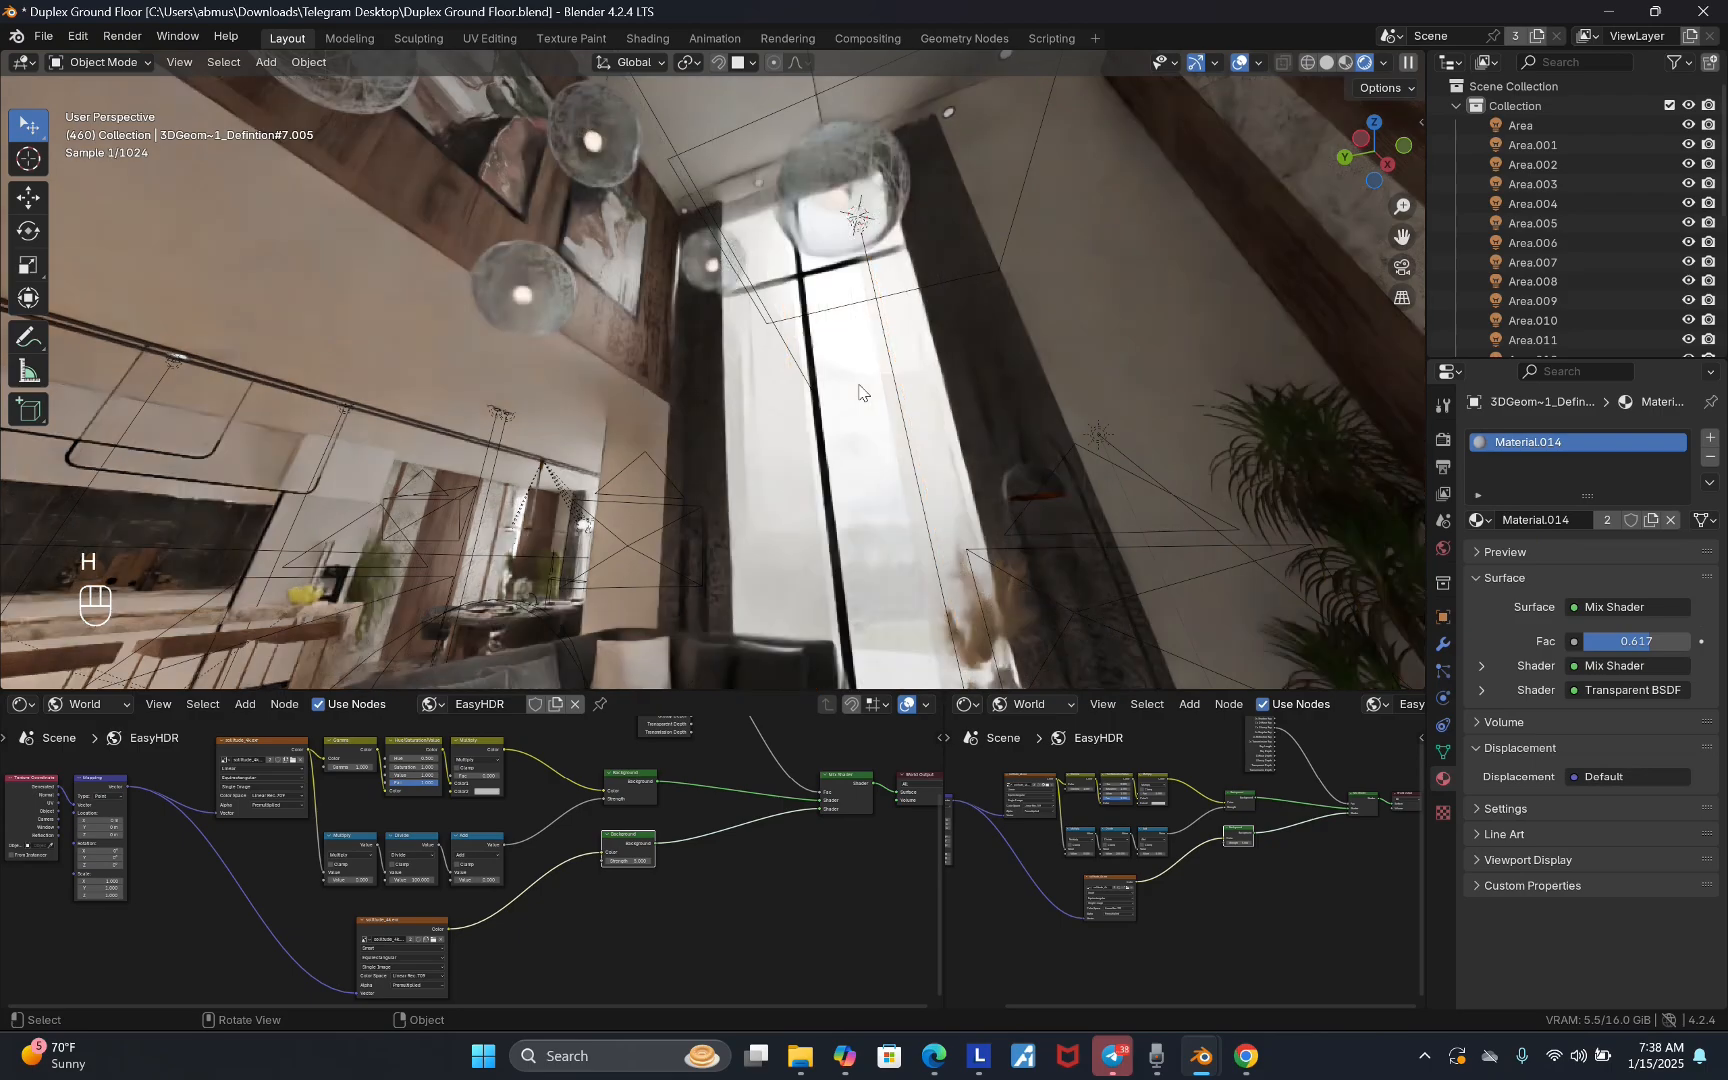
{"action": "left_click", "coordinate": [892, 348]}
{"action": "key", "text": "h"}
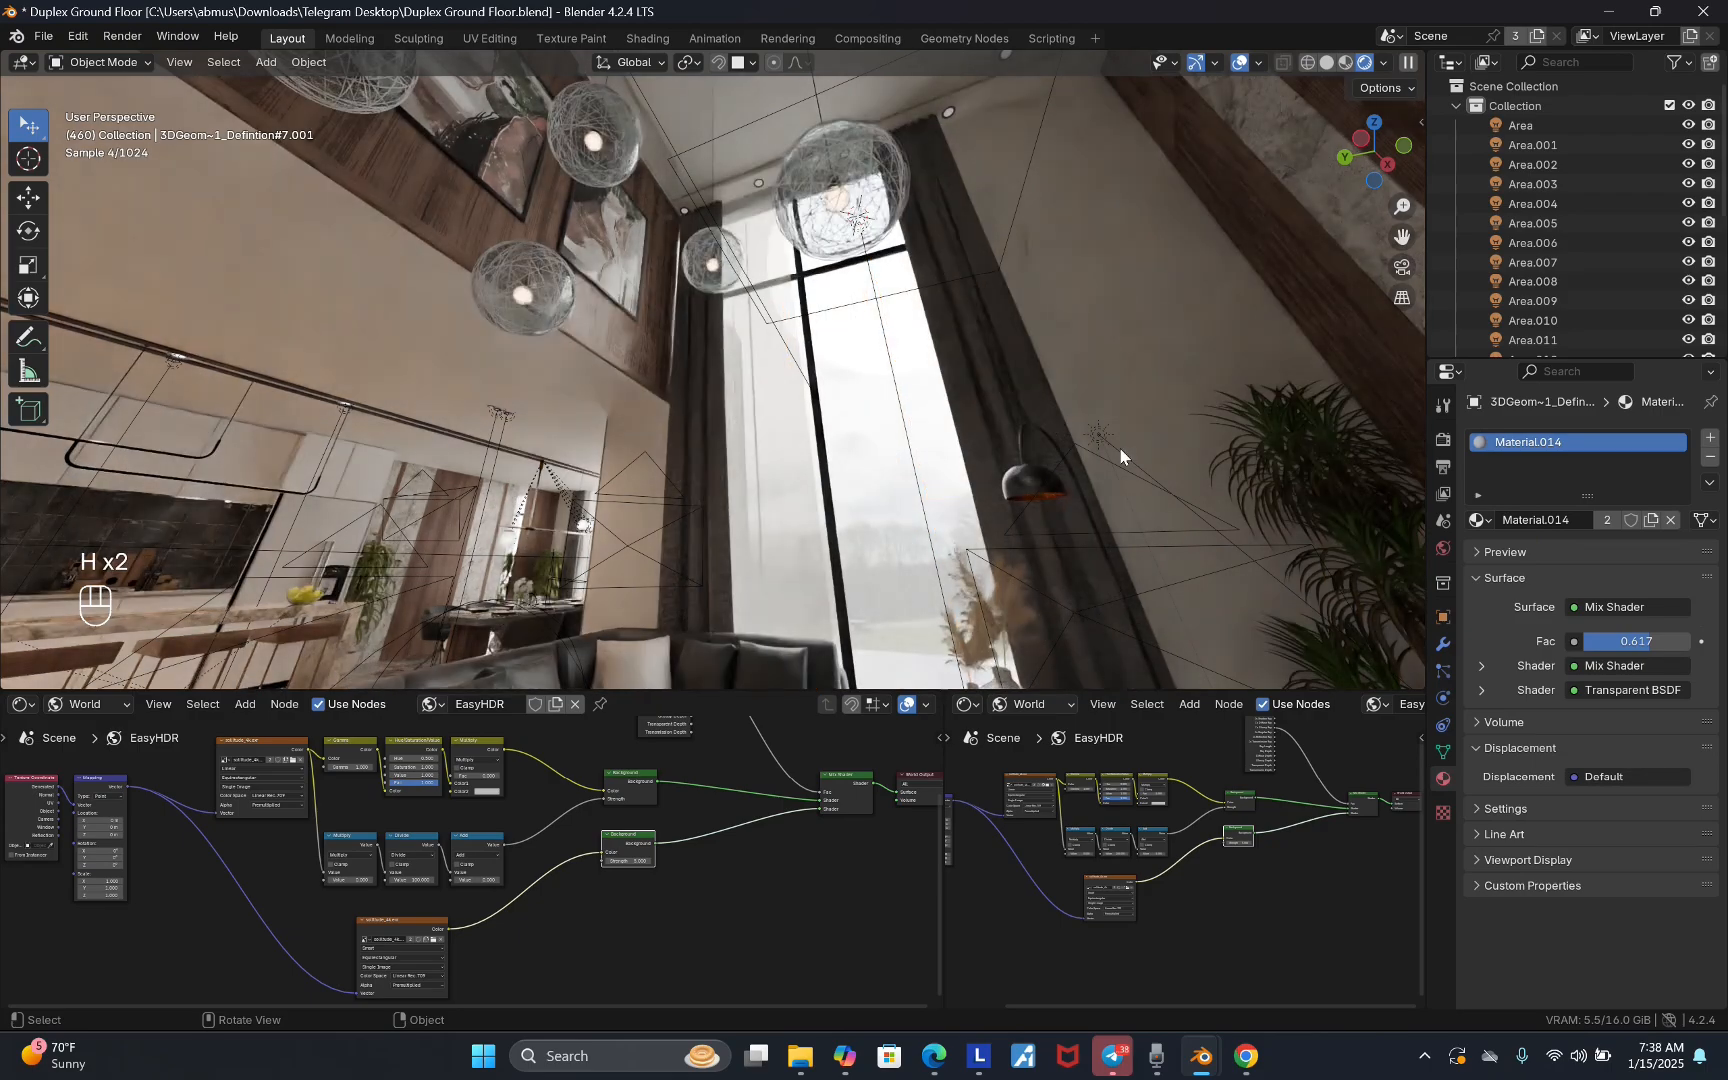
{"action": "left_click", "coordinate": [1090, 439]}
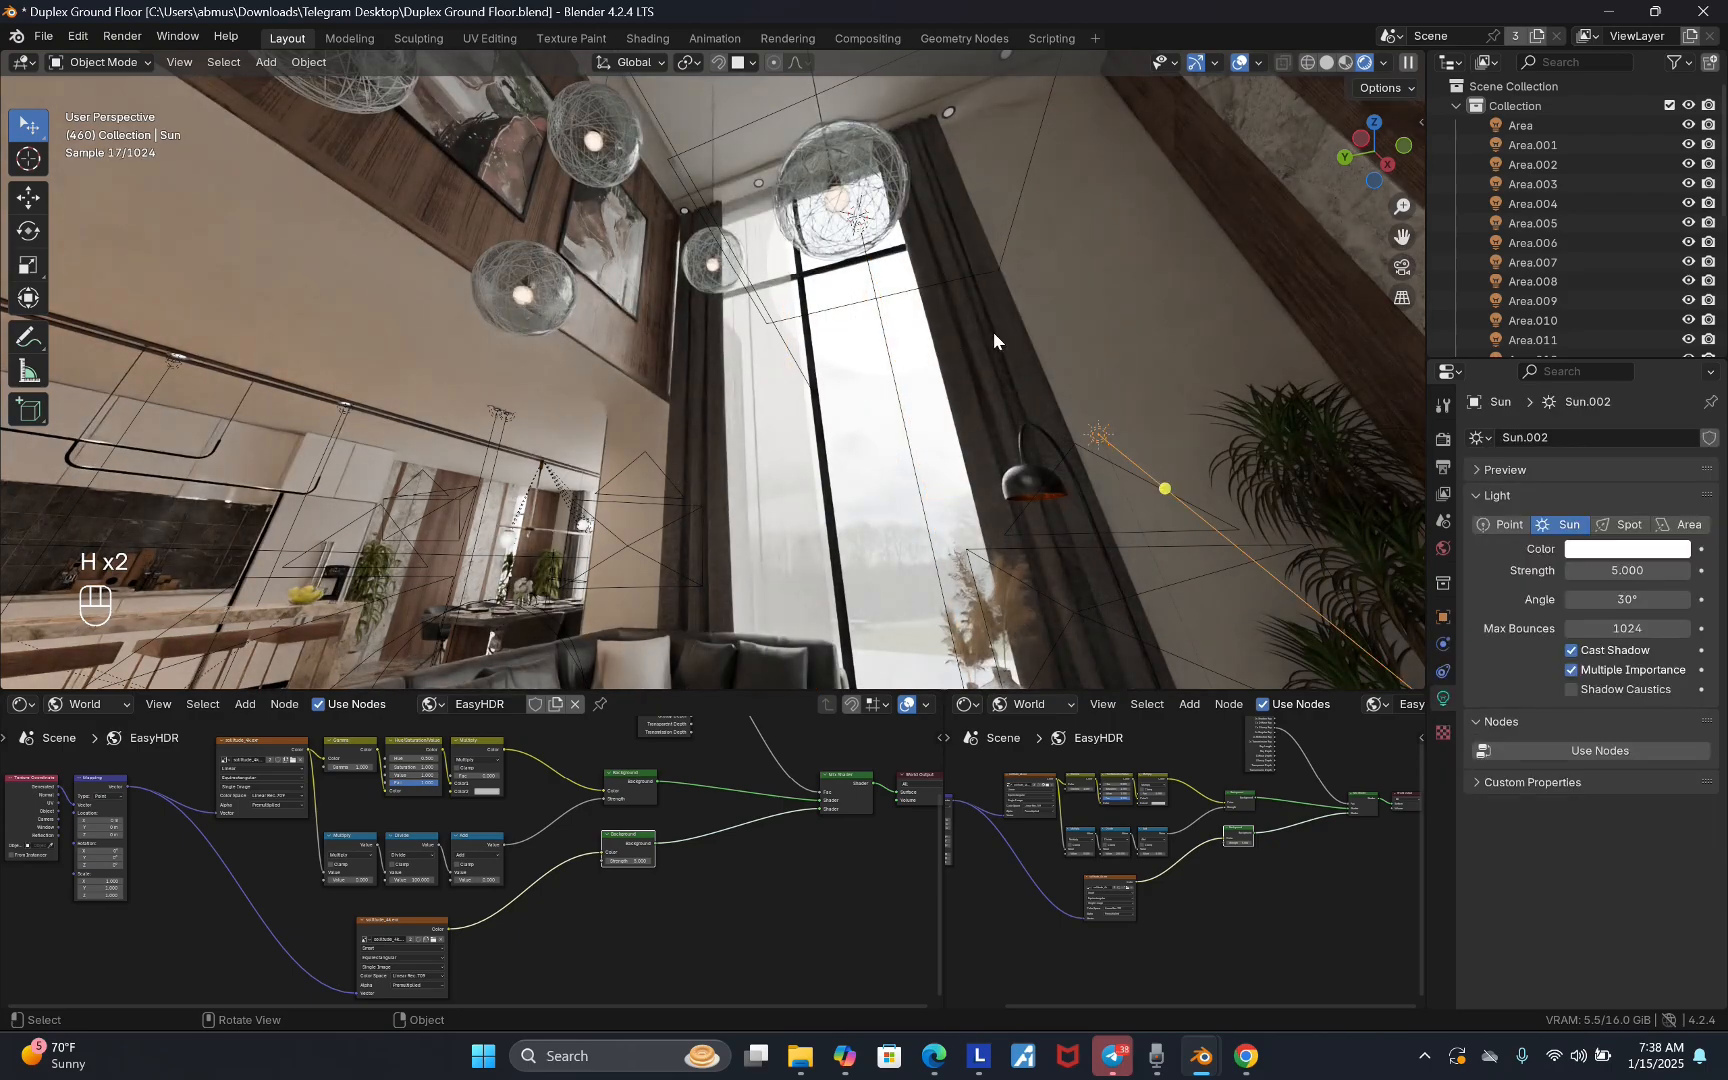
- Compare the sun light with multiple importance off and on, and unhide the sheer curtain panels at the tall window
{"action": "left_click", "coordinate": [1604, 670]}
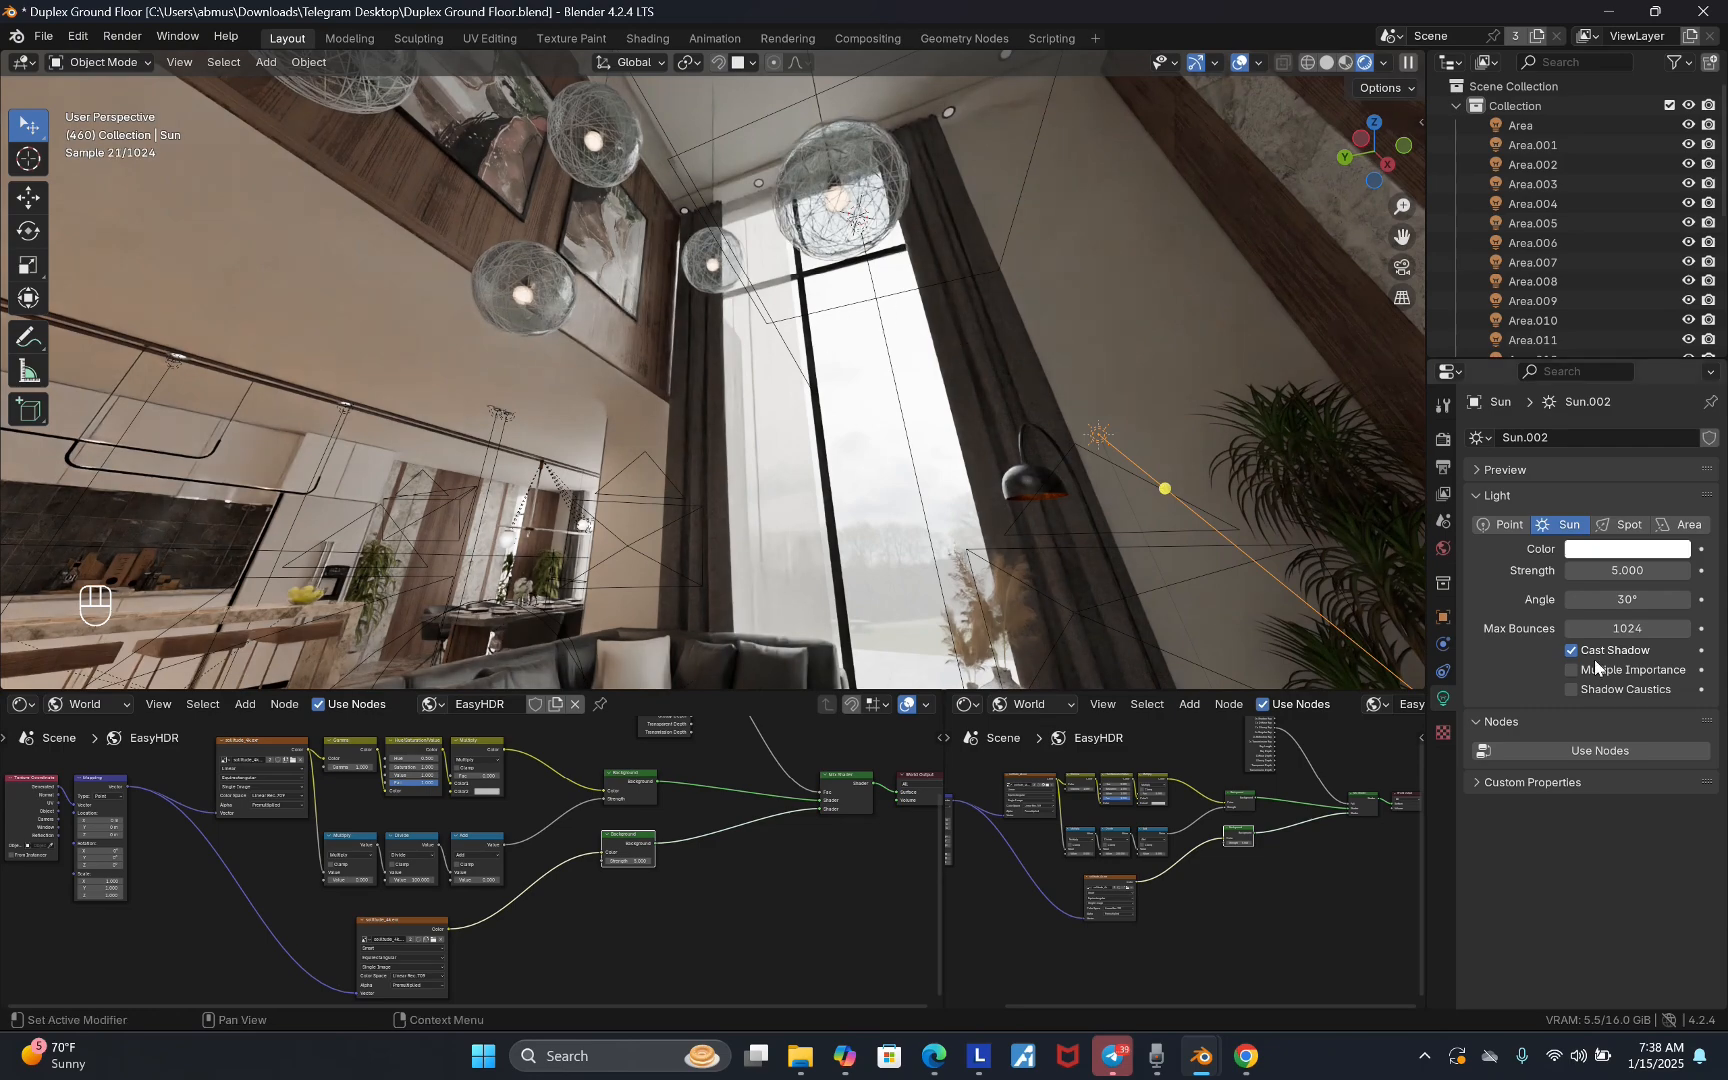
{"action": "left_click", "coordinate": [1627, 669]}
{"action": "key", "text": "v"}
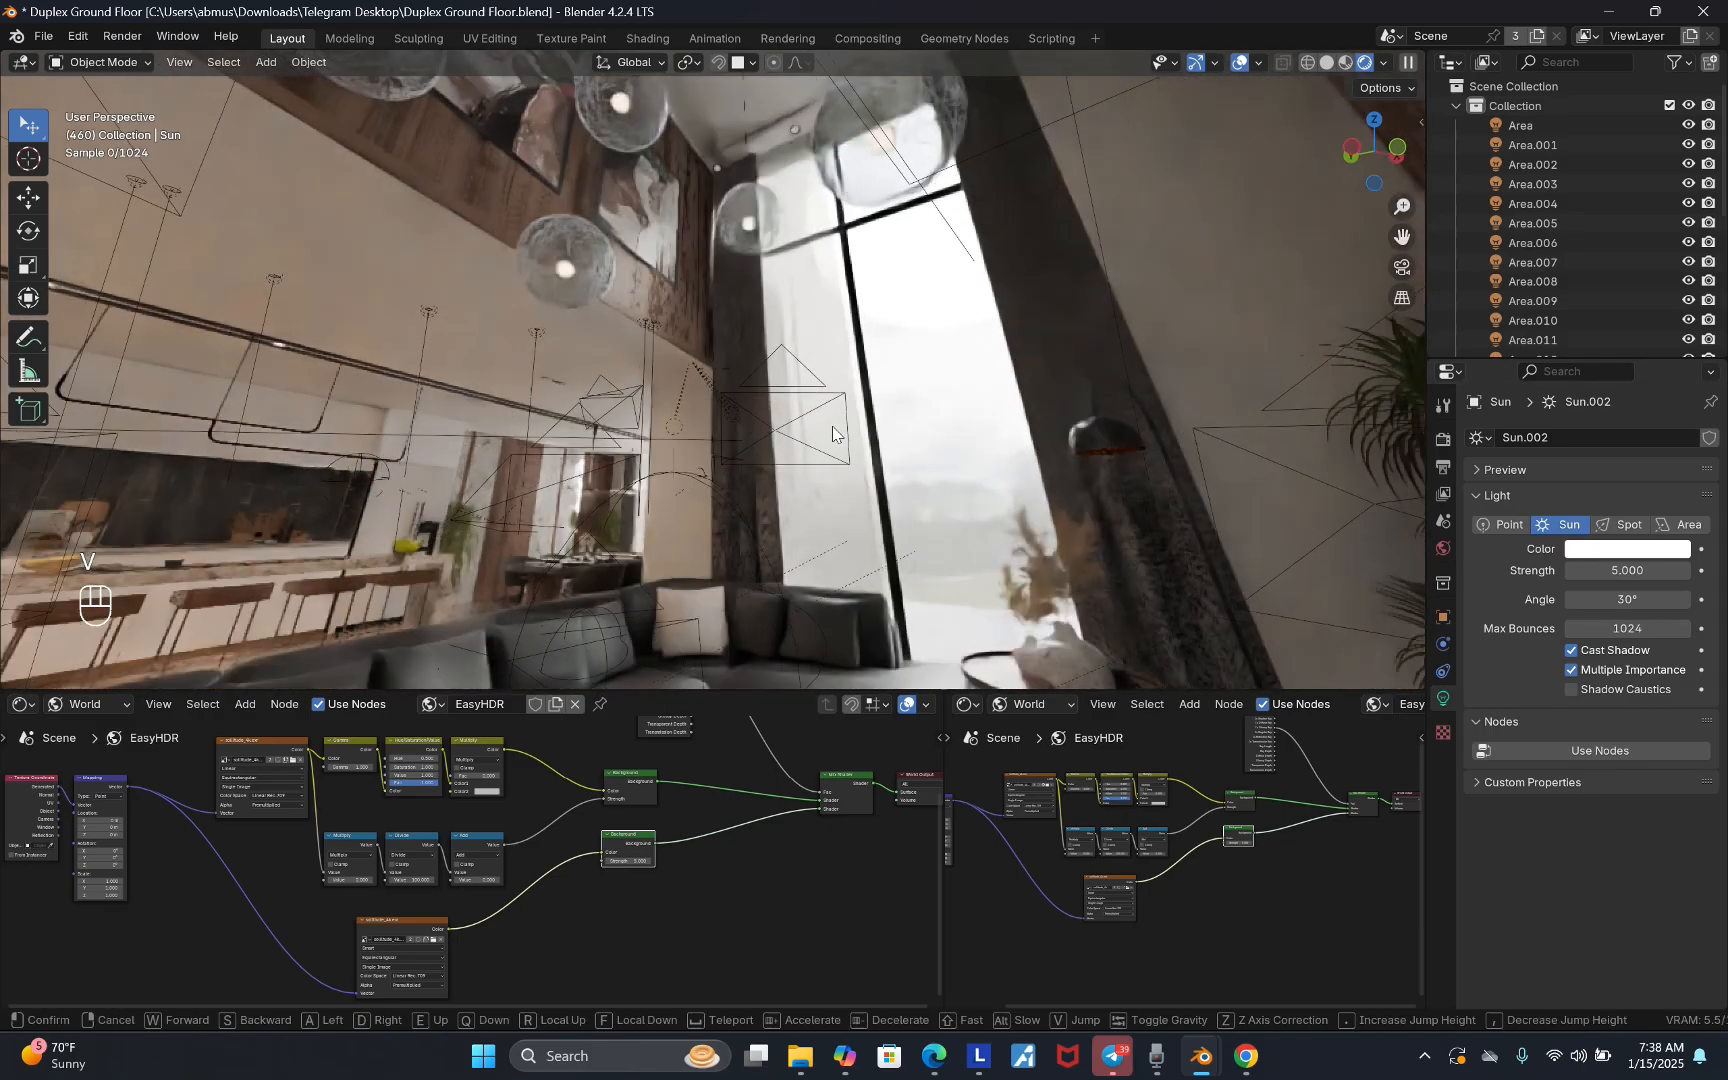
{"action": "key", "text": "s"}
{"action": "key", "text": "d"}
{"action": "left_click", "coordinate": [913, 364]}
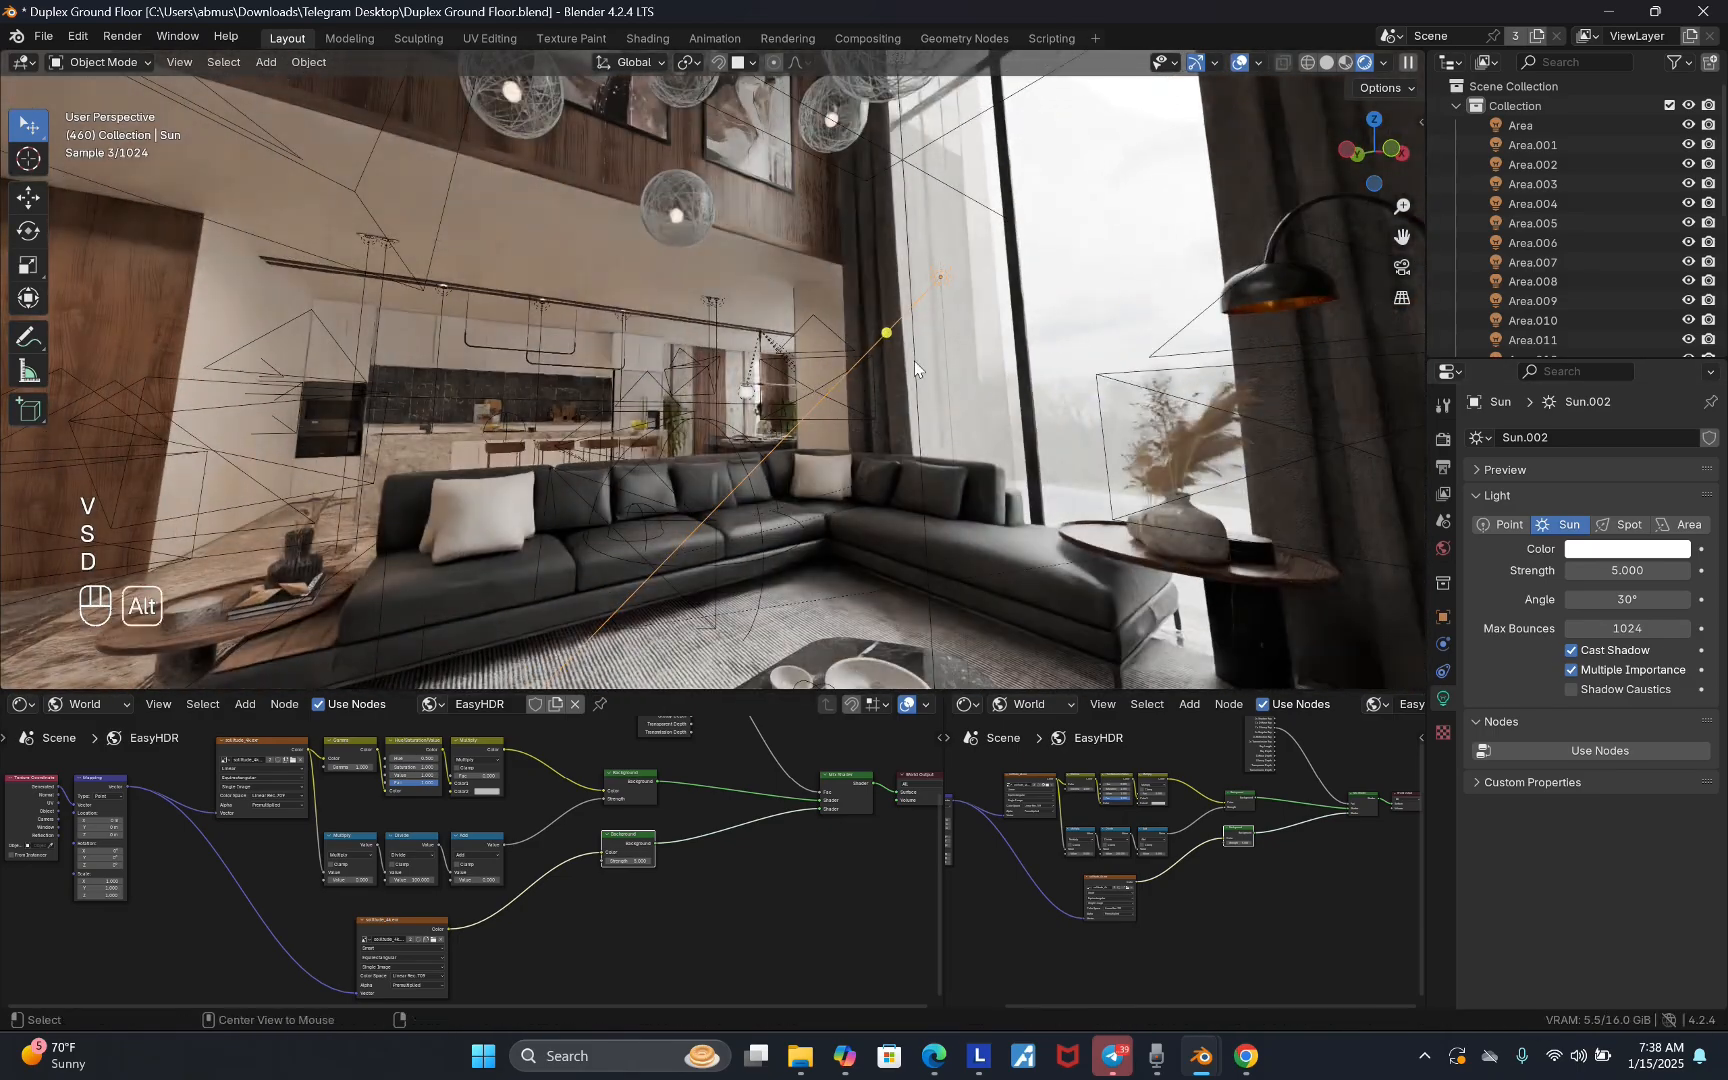
{"action": "key", "text": "alt+h"}
- Change the area light at the large globe pendant near the window to a disk shape with a size of 0.305 m
{"action": "key", "text": "v"}
{"action": "left_click", "coordinate": [929, 205]}
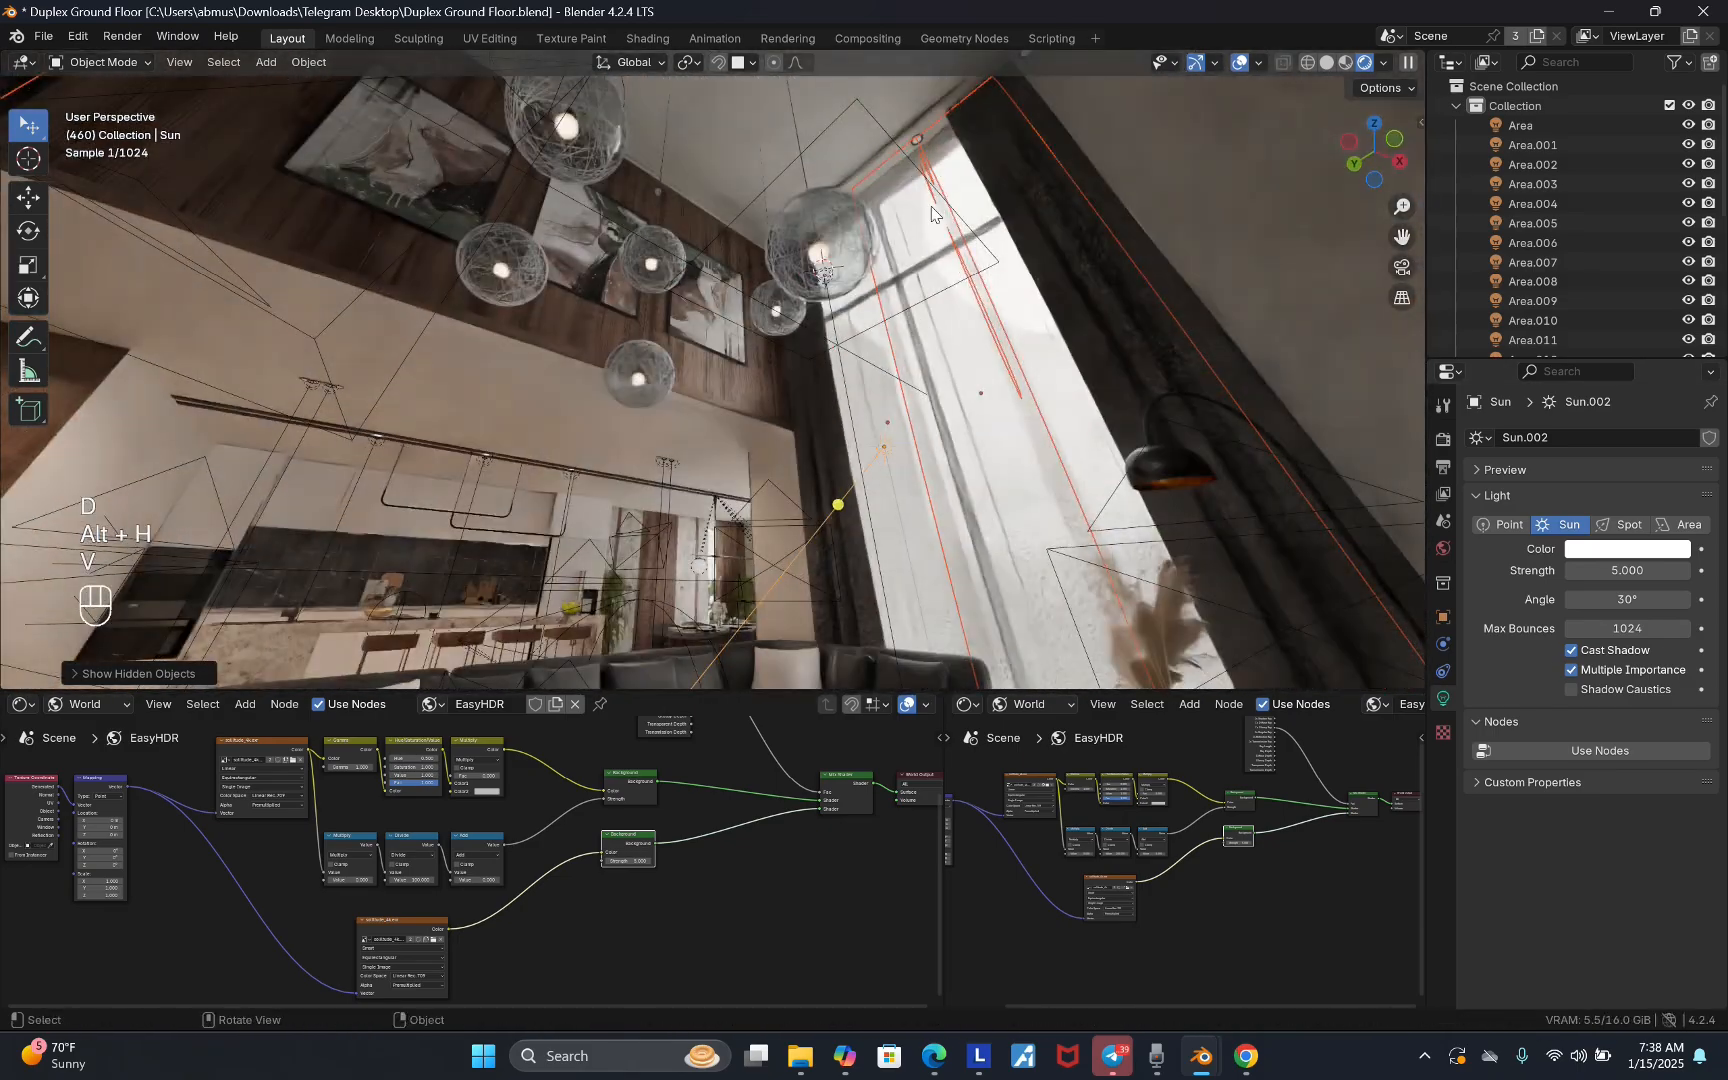
{"action": "left_click", "coordinate": [818, 260]}
{"action": "key", "text": "v"}
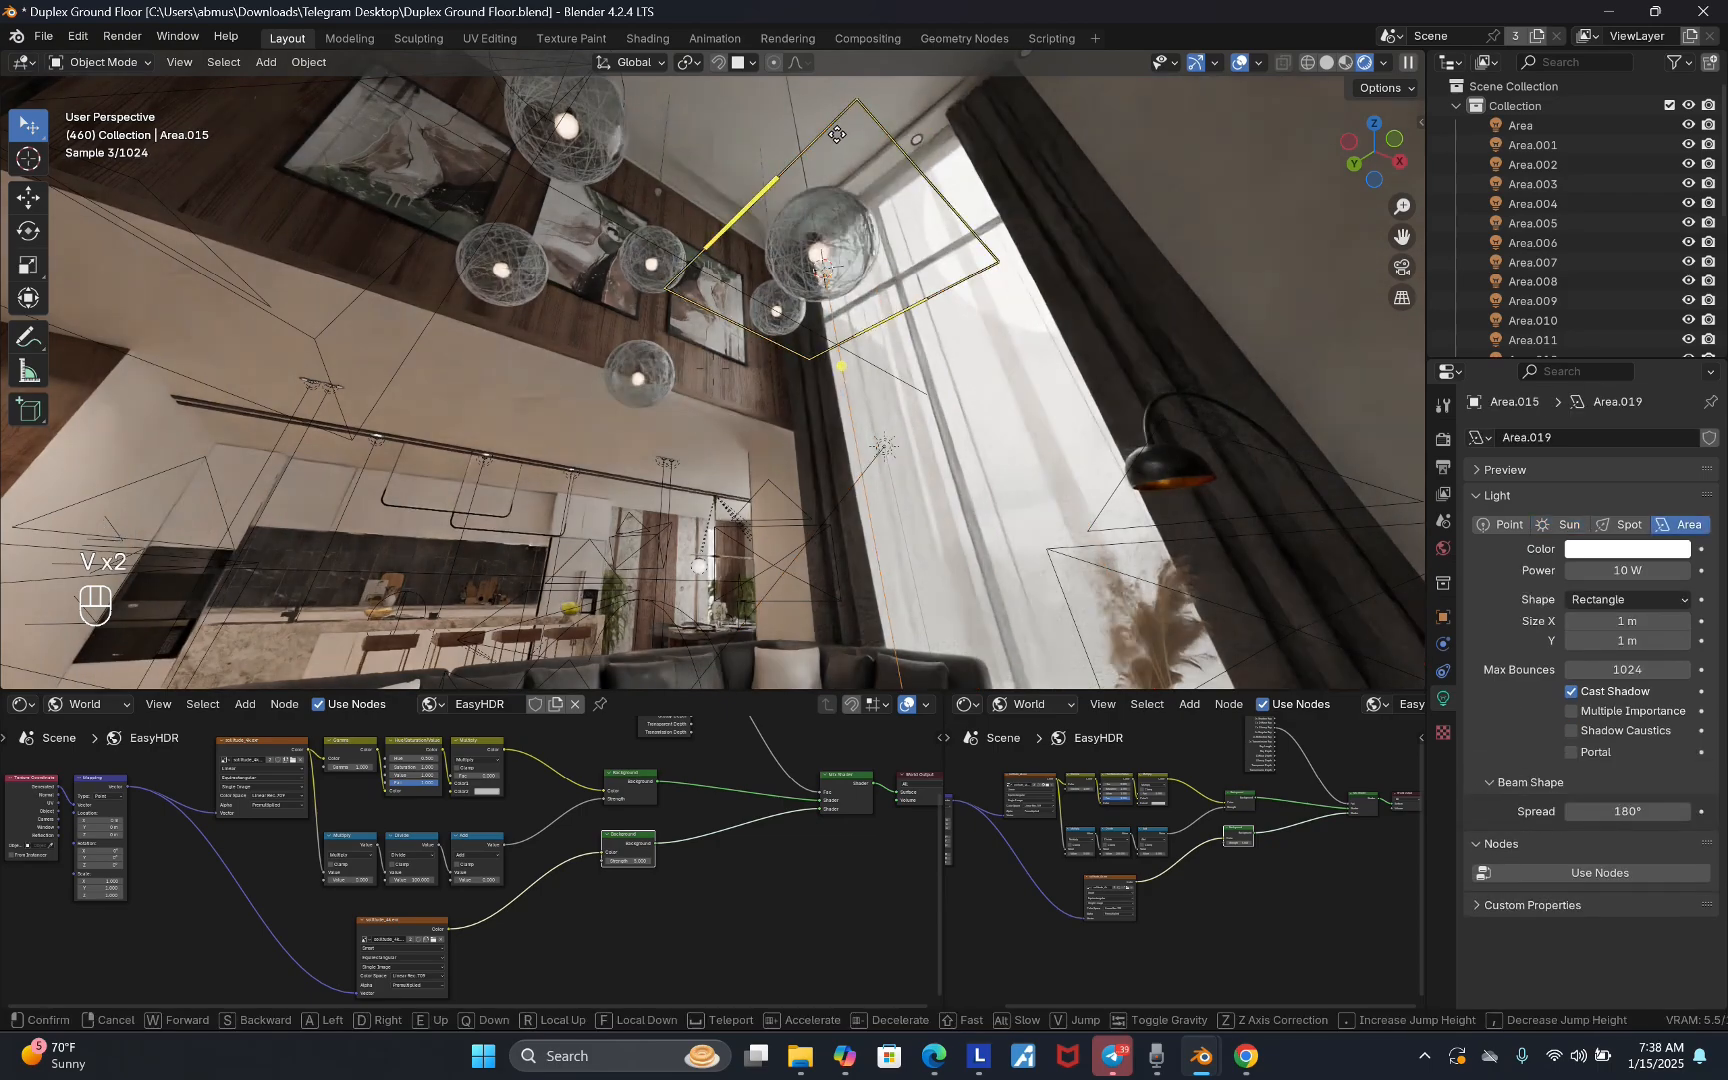
{"action": "left_click", "coordinate": [771, 516]}
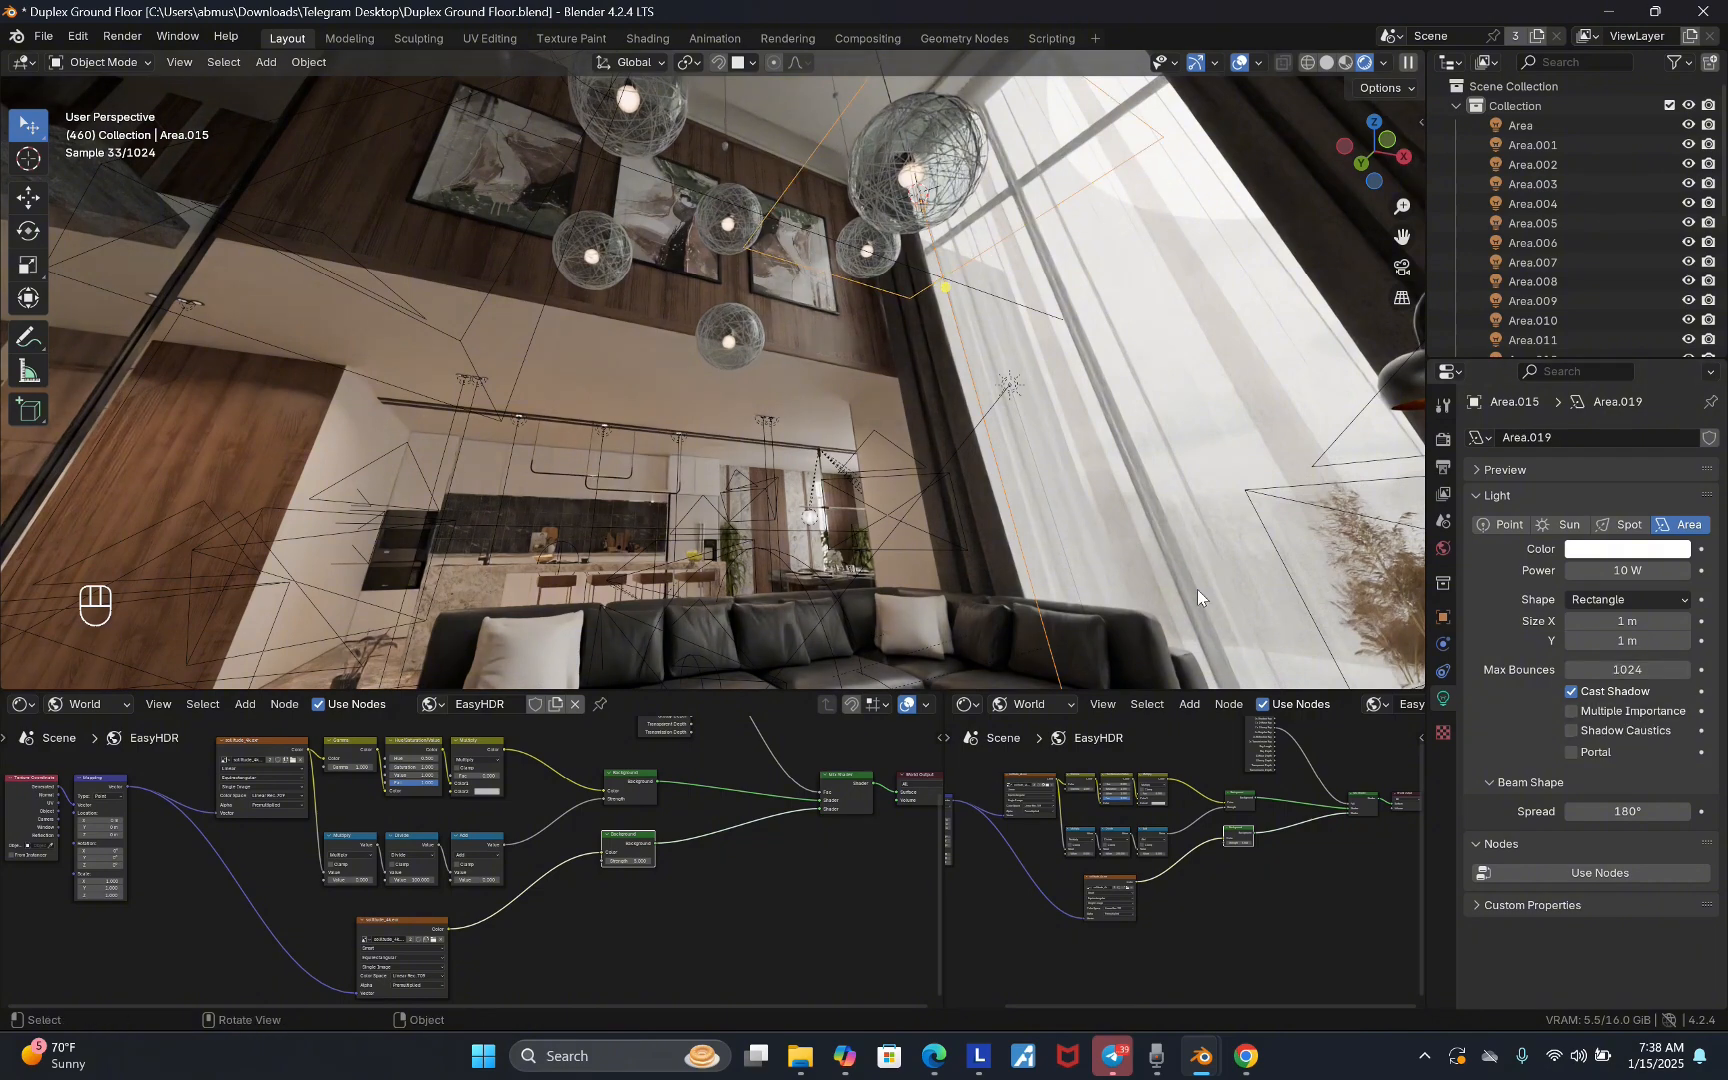
{"action": "left_click", "coordinate": [1620, 600]}
{"action": "left_click", "coordinate": [1606, 664]}
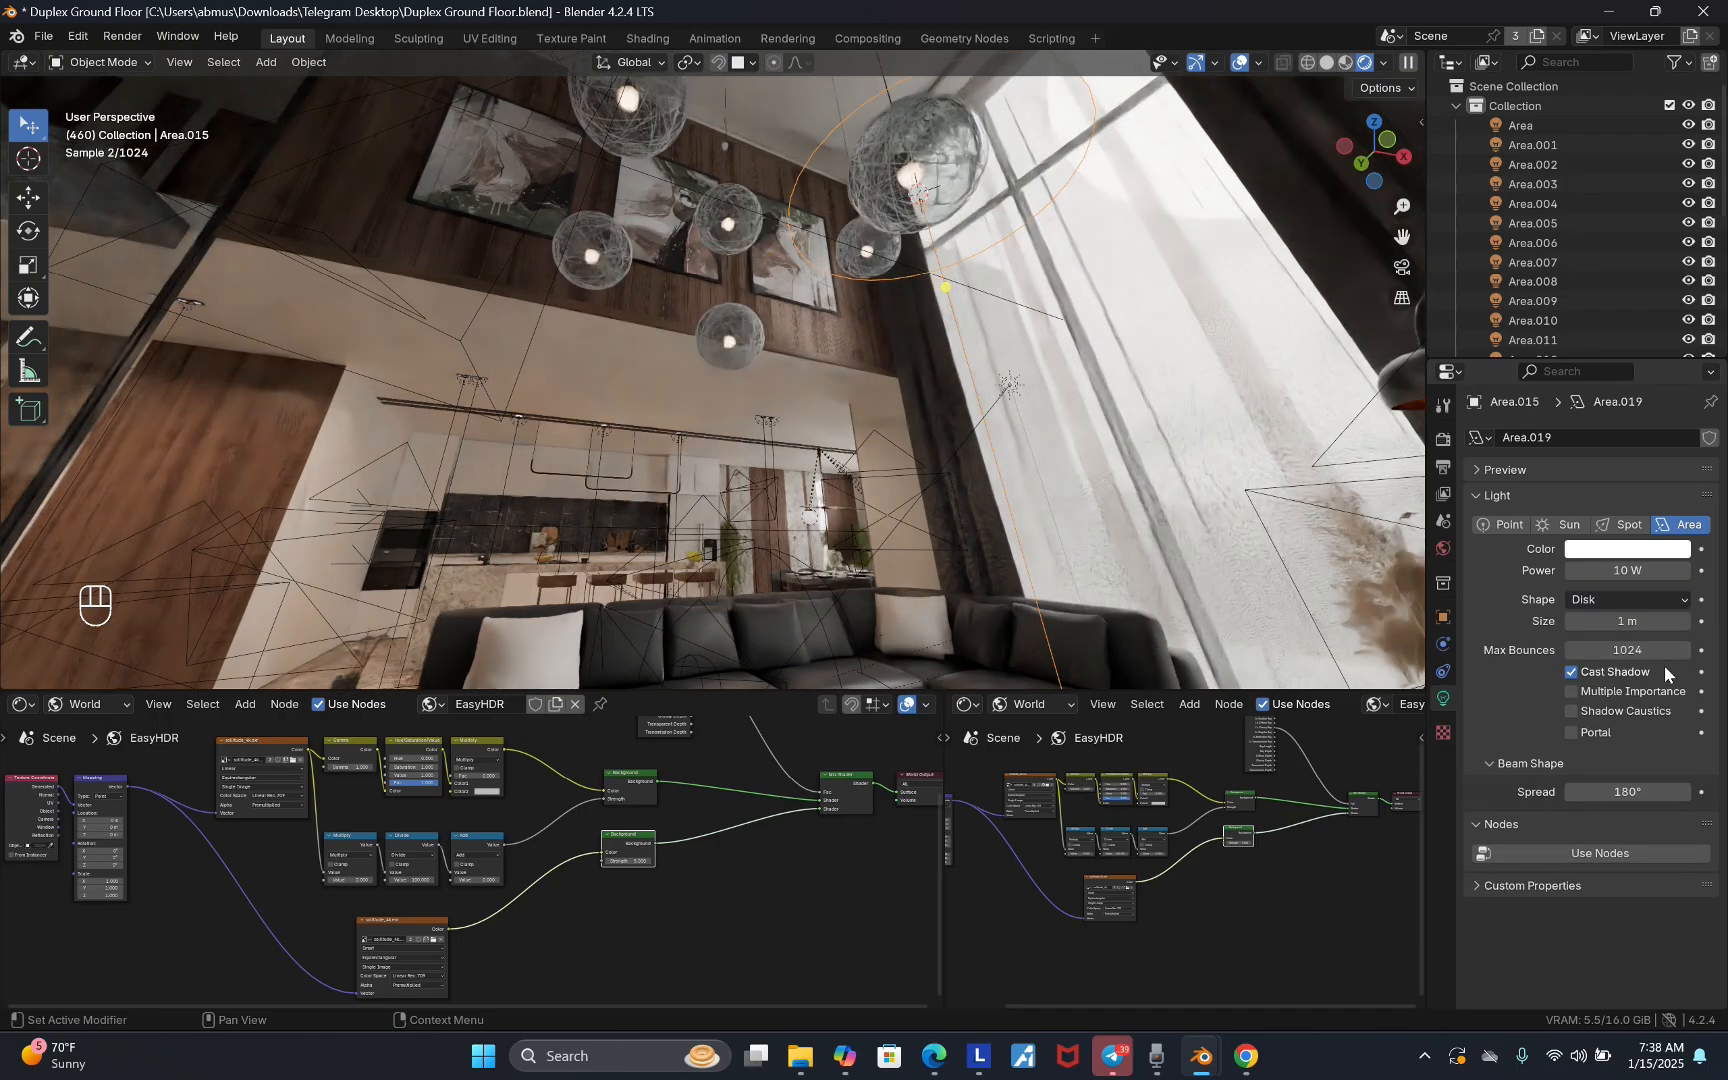
{"action": "left_click_drag", "start_coordinate": [1640, 619], "coordinate": [1160, 555], "text": "shift"}
- Make a linked duplicate of the disk area light and place it under the lowest globe pendant, keeping its height
{"action": "key", "text": "v"}
{"action": "middle_click_drag", "start_coordinate": [1100, 400], "coordinate": [980, 385]}
{"action": "key", "text": "a"}
{"action": "key", "text": "a"}
{"action": "key", "text": "a"}
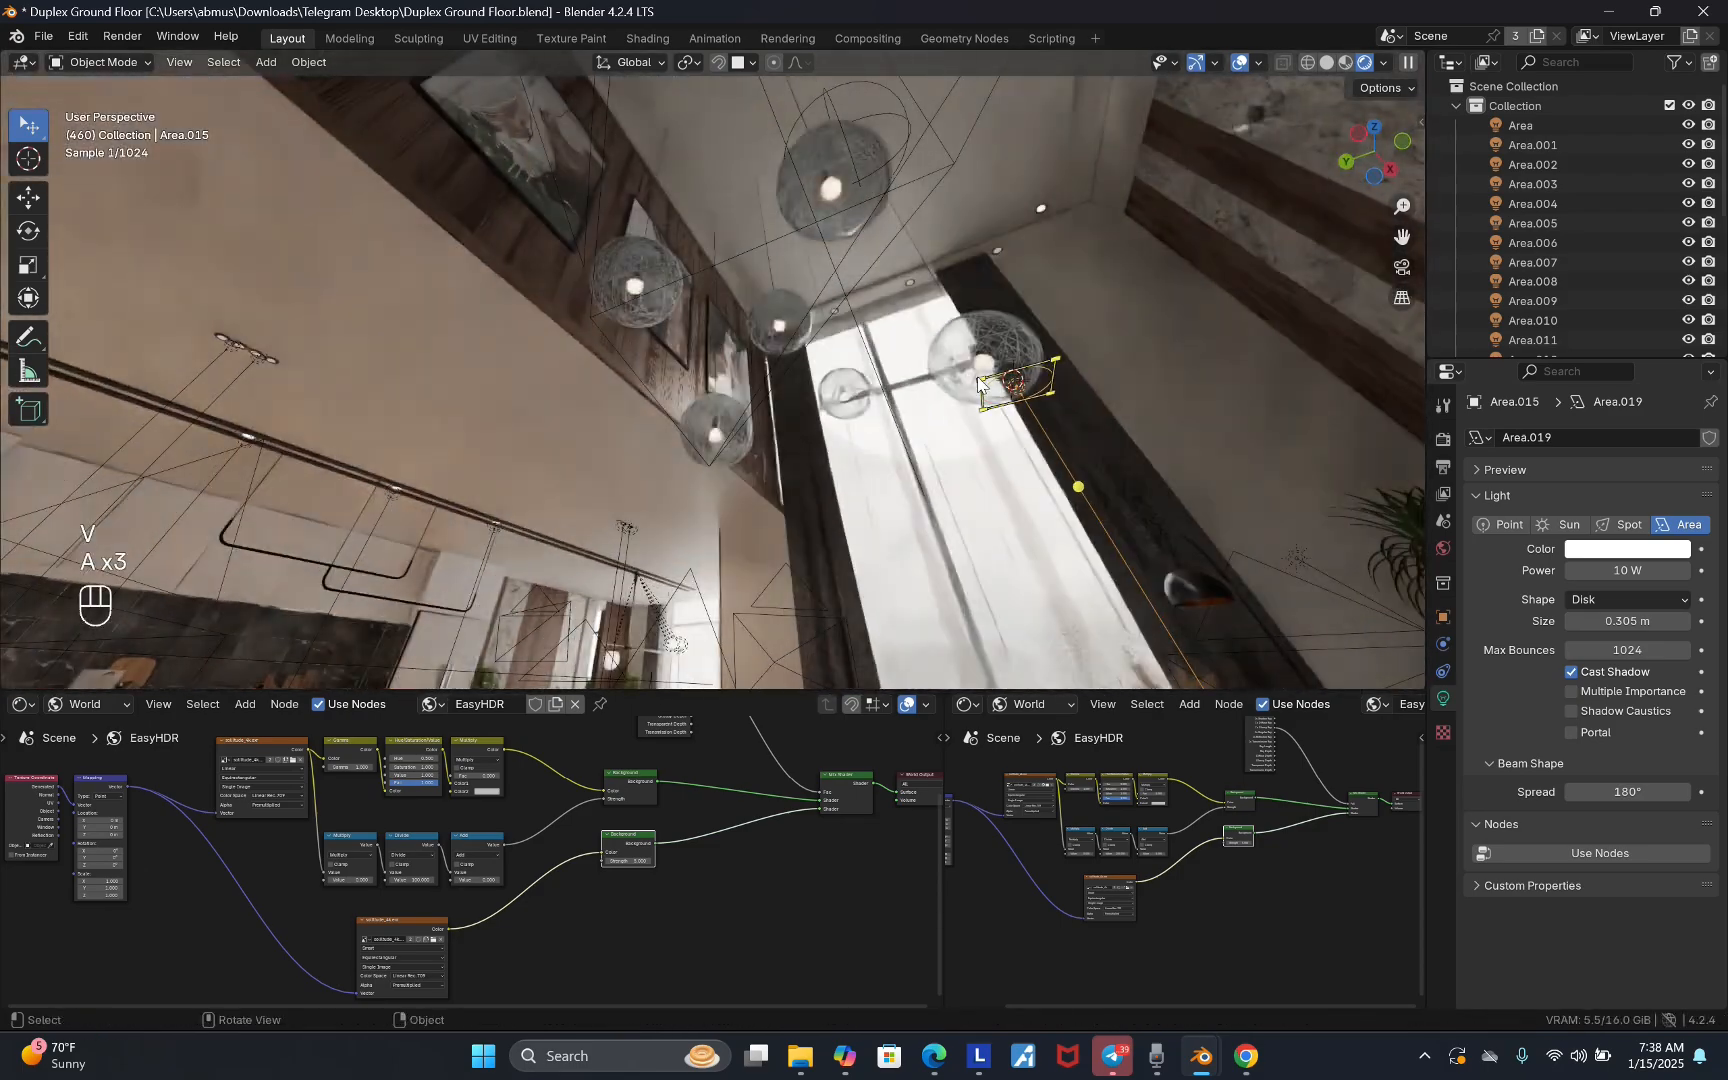
{"action": "key", "text": "alt+d"}
{"action": "key", "text": "shift+z"}
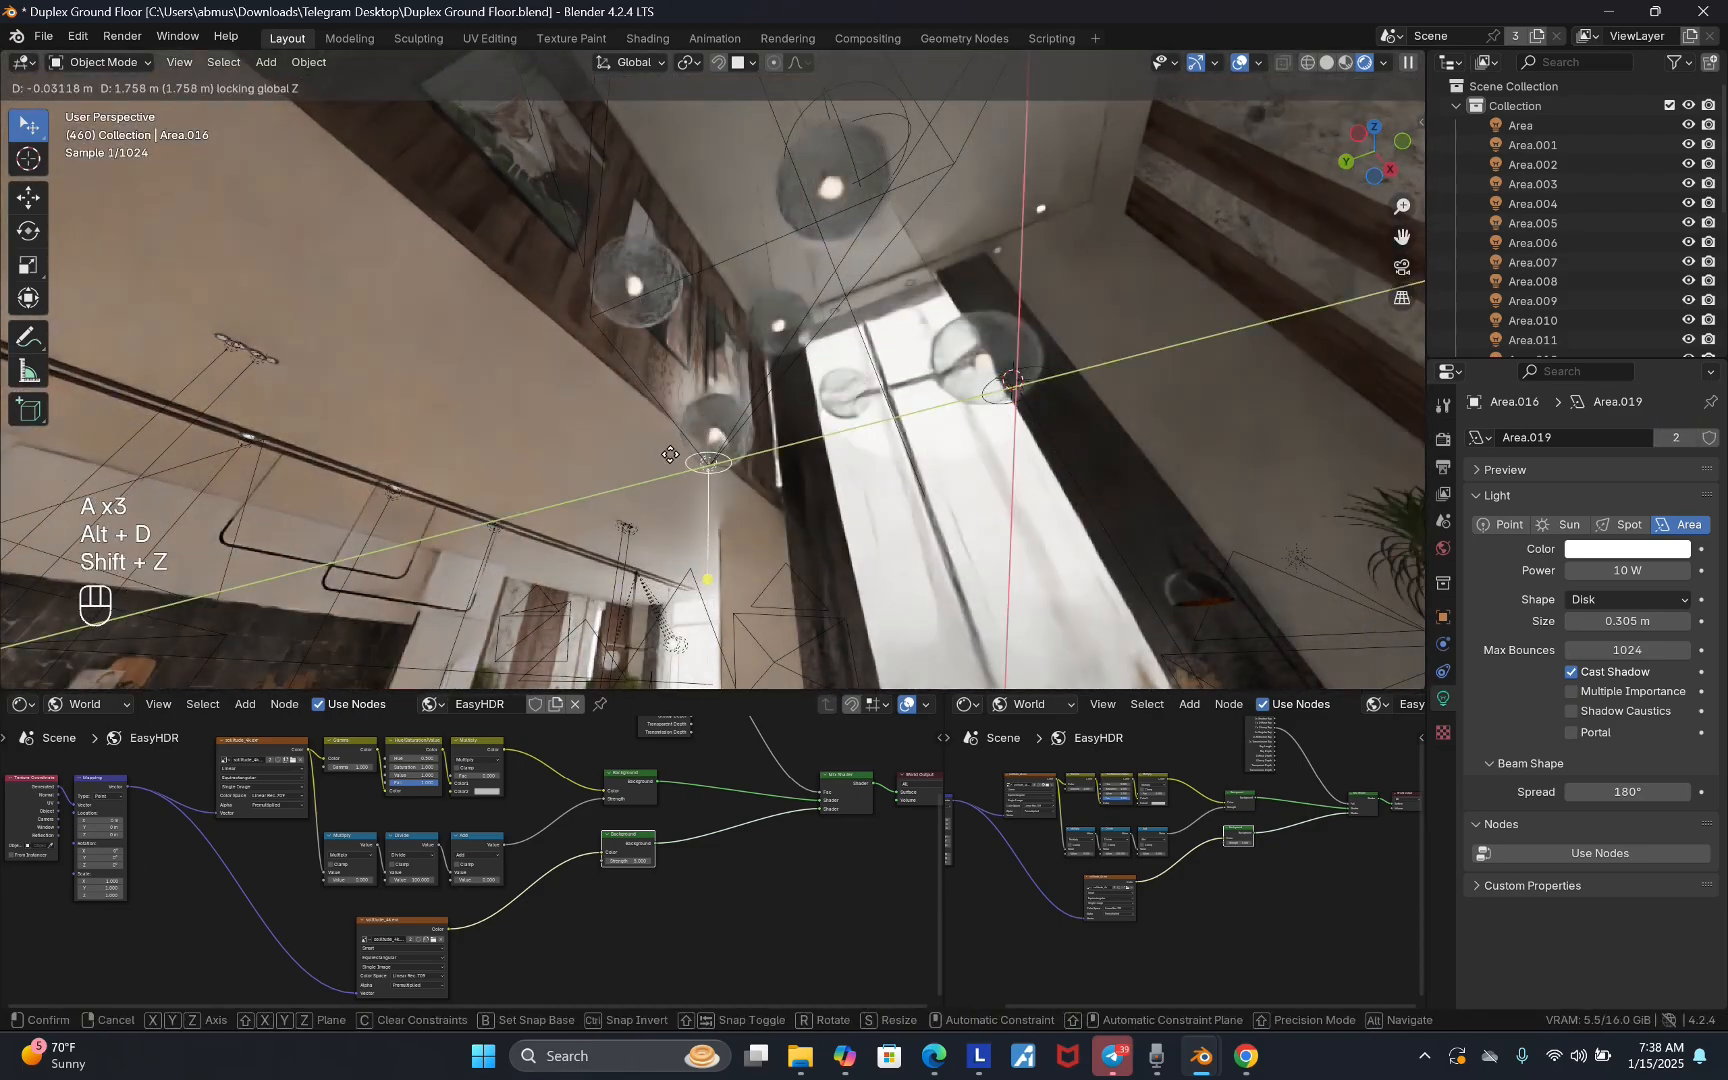
{"action": "left_click", "coordinate": [671, 454]}
- Place a second linked duplicate of the disk area light about 1.8 m away at another large globe pendant, keeping its height
{"action": "key", "text": "alt+d"}
{"action": "key", "text": "shift+z"}
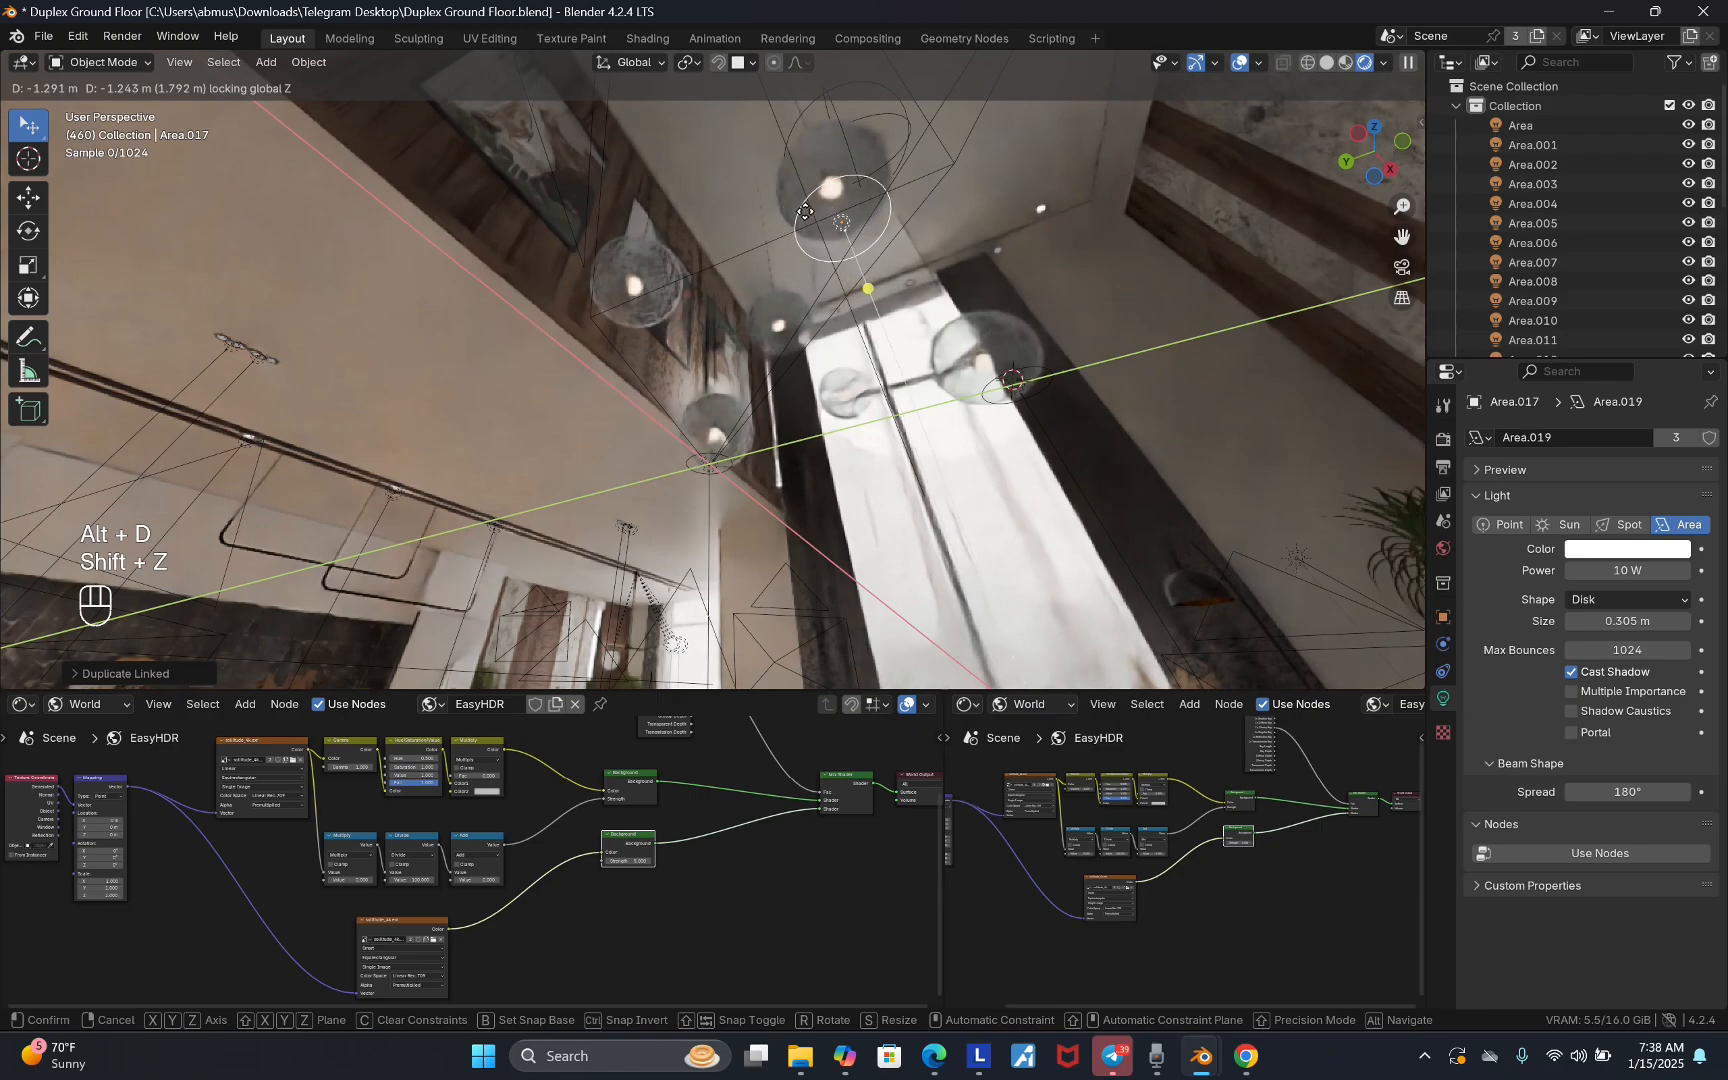
{"action": "left_click", "coordinate": [805, 212]}
{"action": "middle_click_drag", "start_coordinate": [805, 212], "coordinate": [797, 232]}
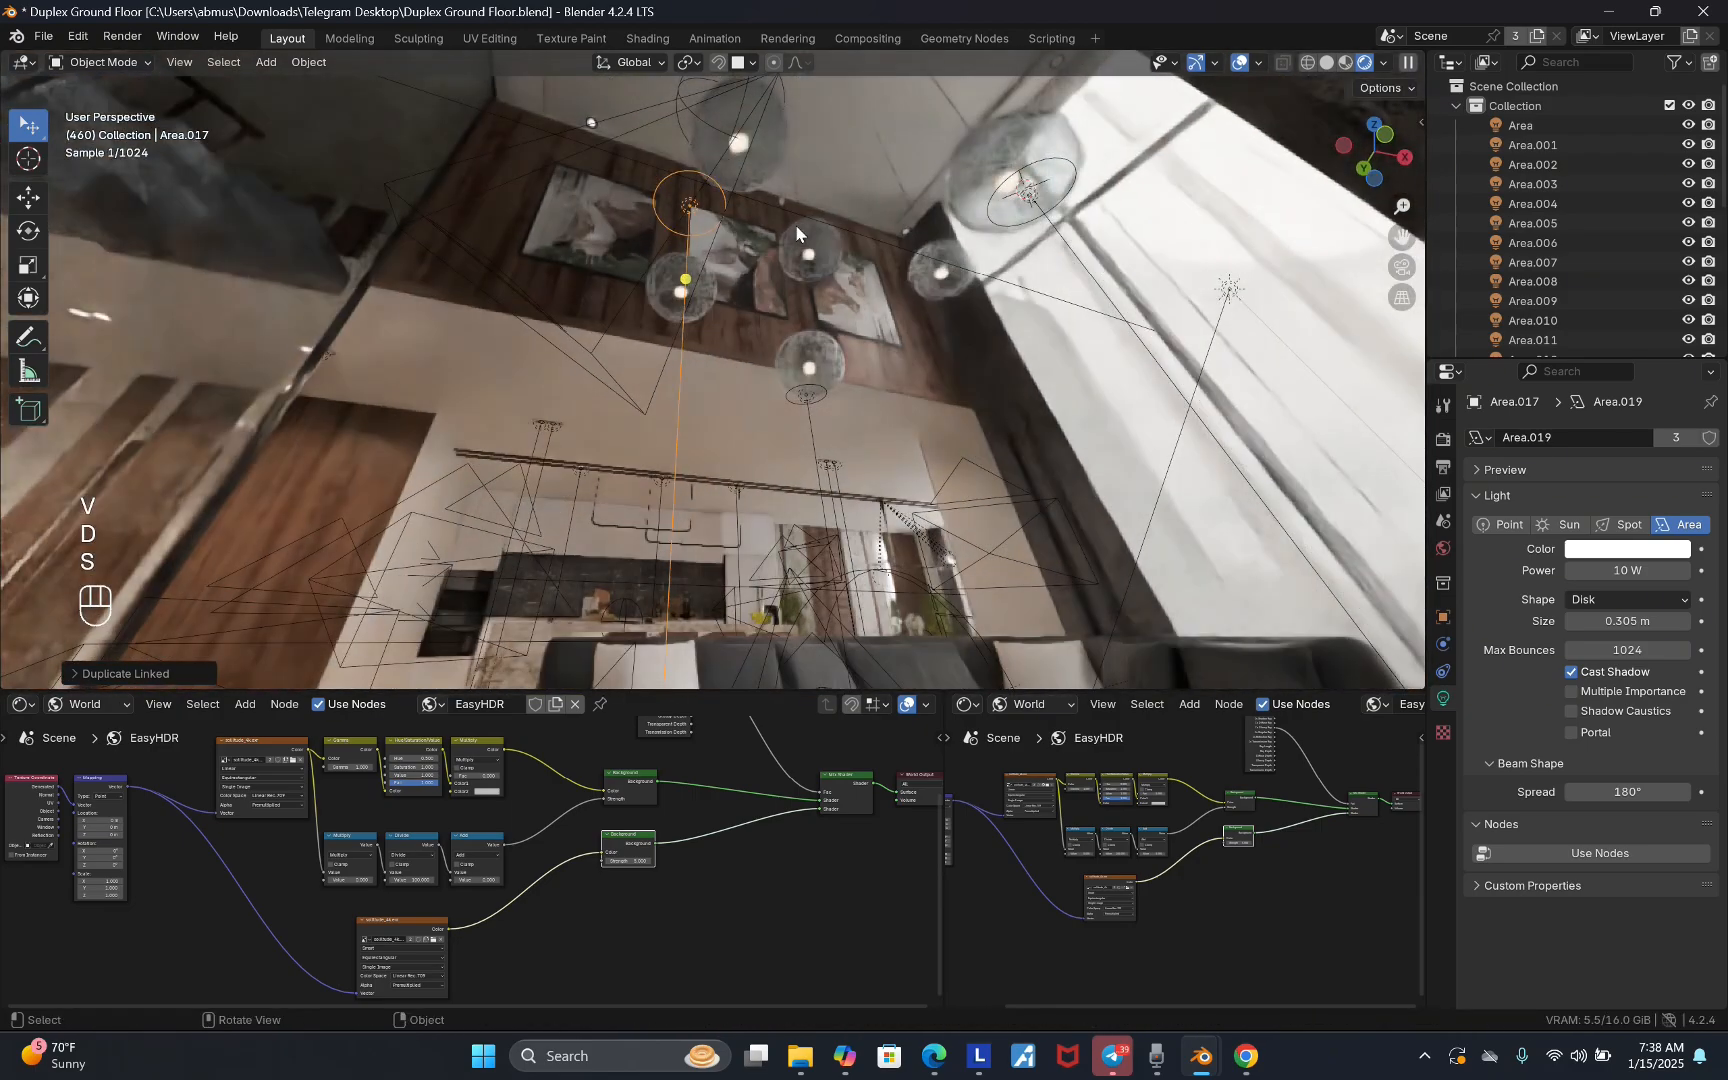
- Enable nodes on the linked pendant area lights and colour their emission with a Blackbody temperature of 4500
{"action": "key", "text": "KP_0"}
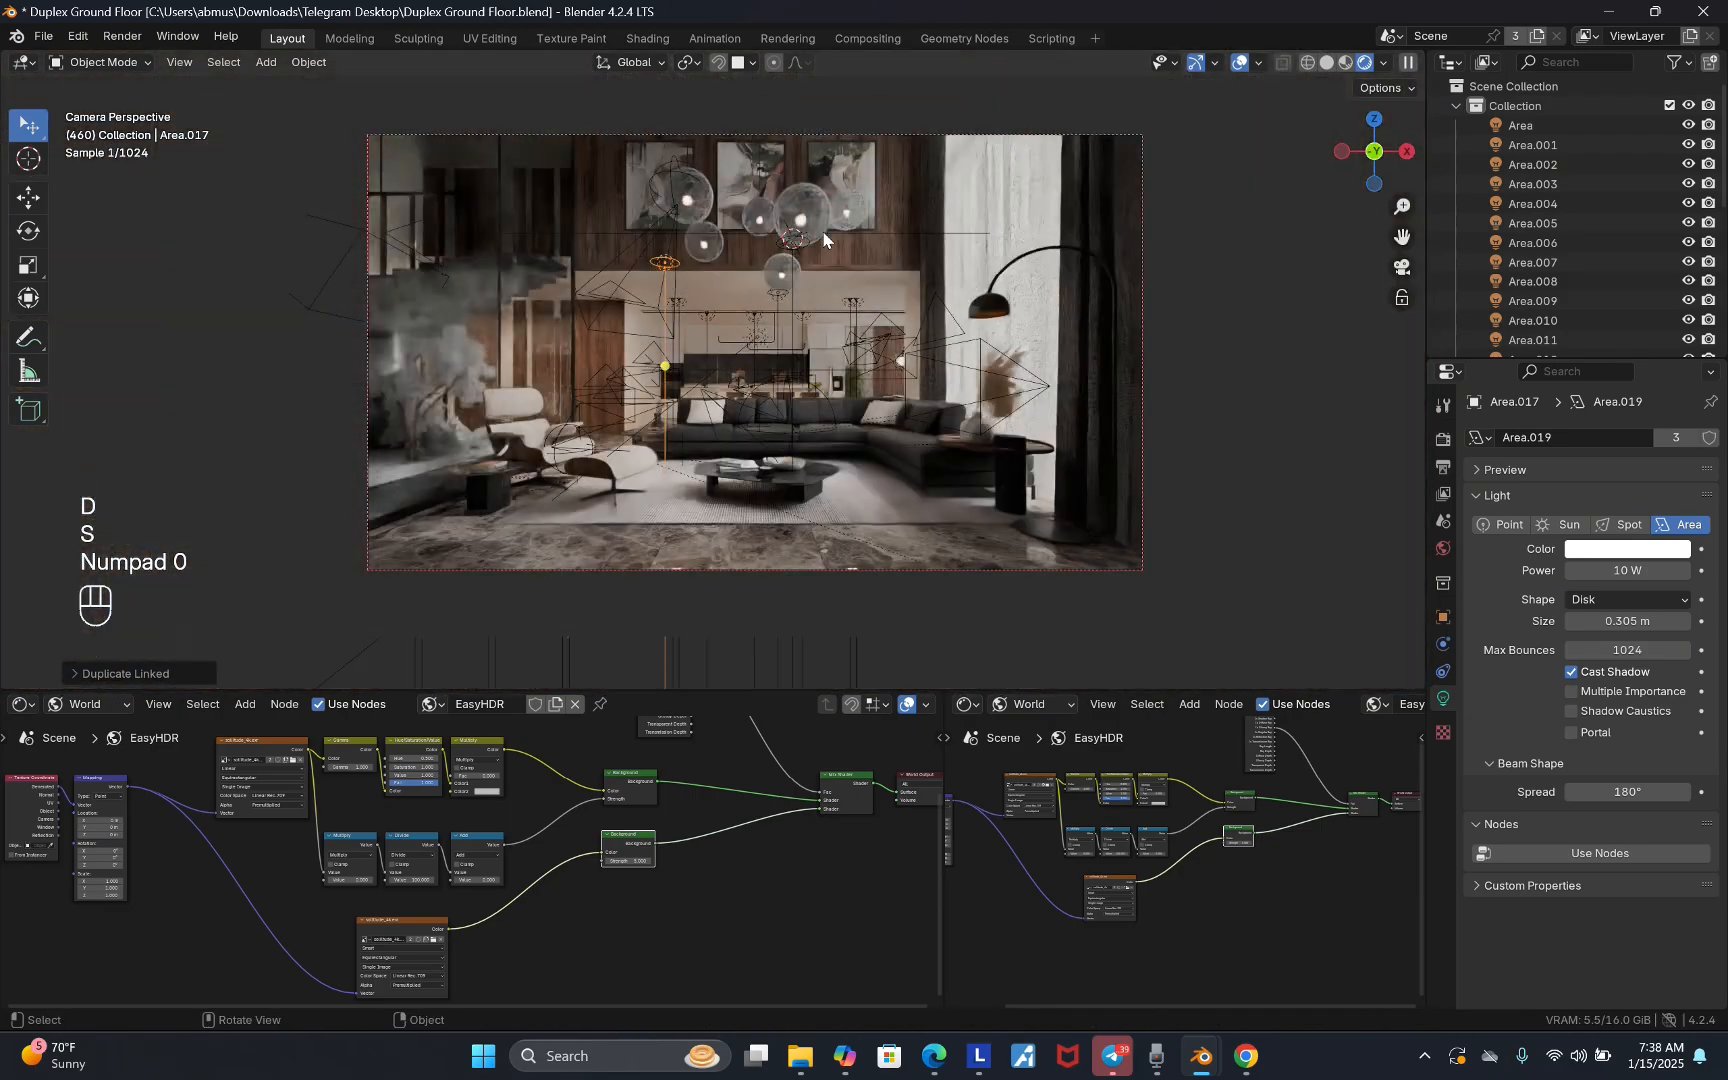
{"action": "scroll", "coordinate": [825, 238], "scroll_direction": "up", "scroll_amount": 1}
{"action": "left_click", "coordinate": [1578, 852]}
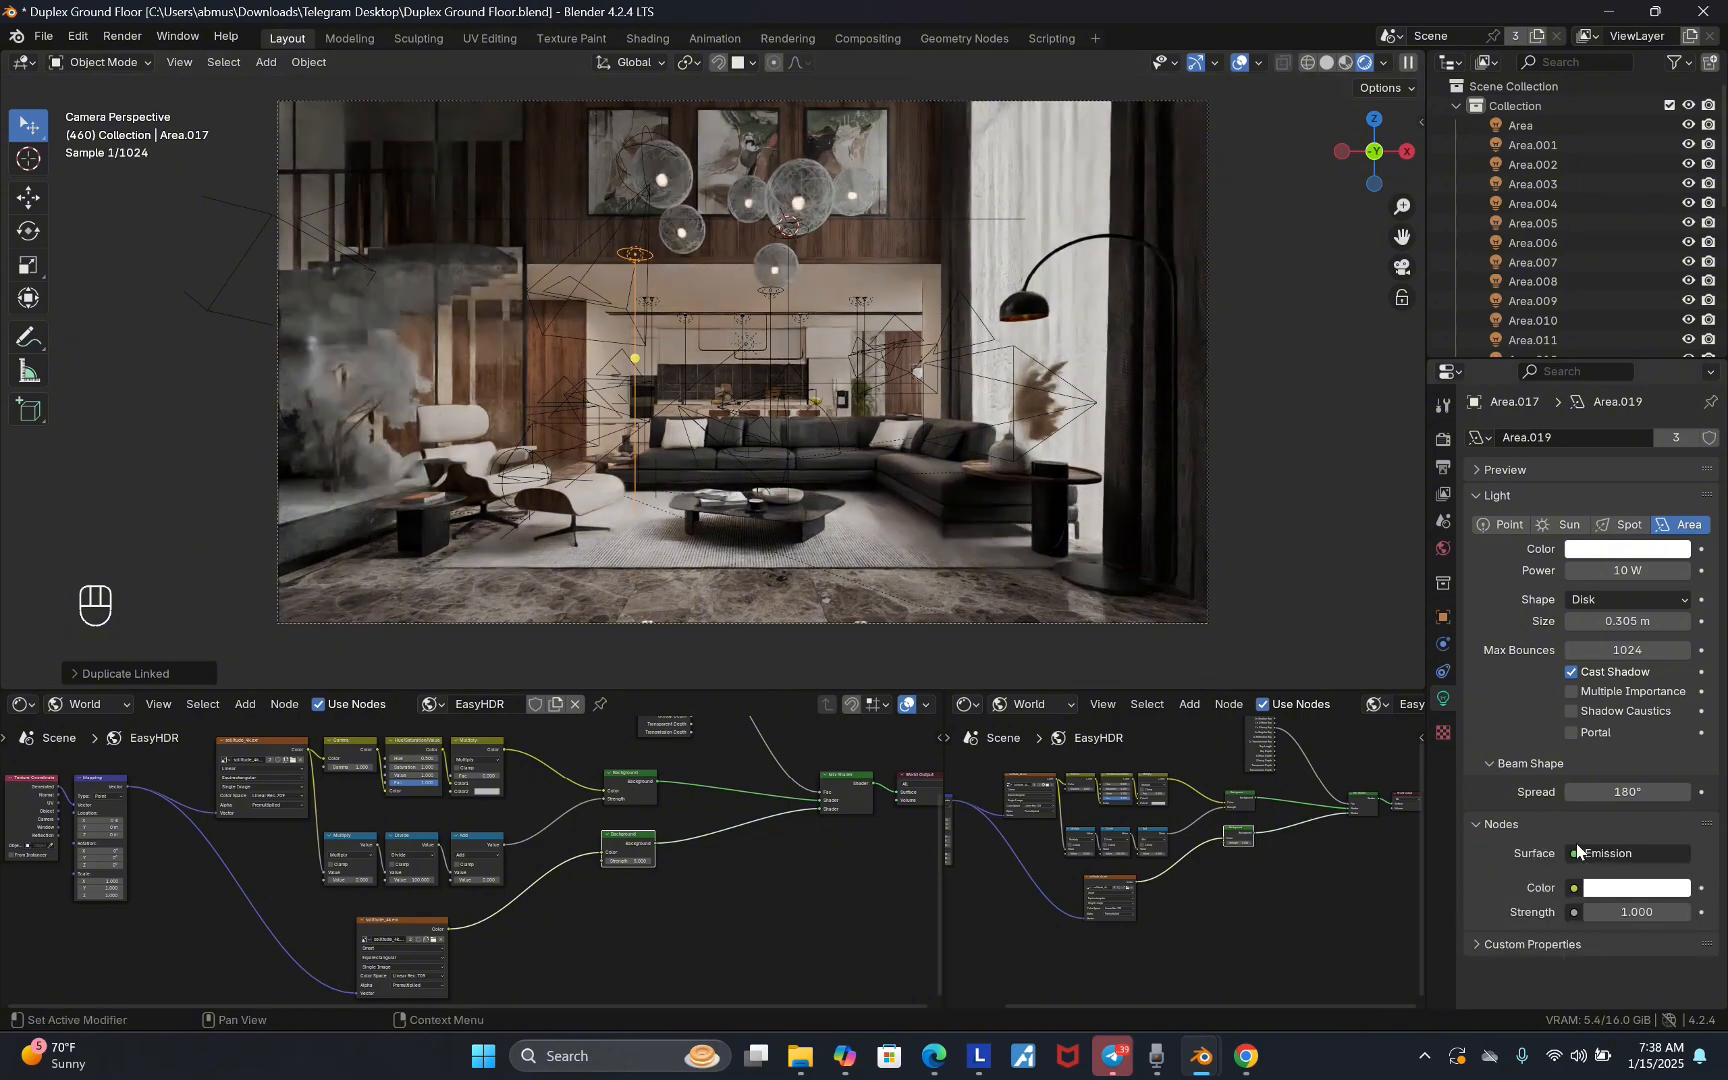
{"action": "left_click", "coordinate": [1575, 888]}
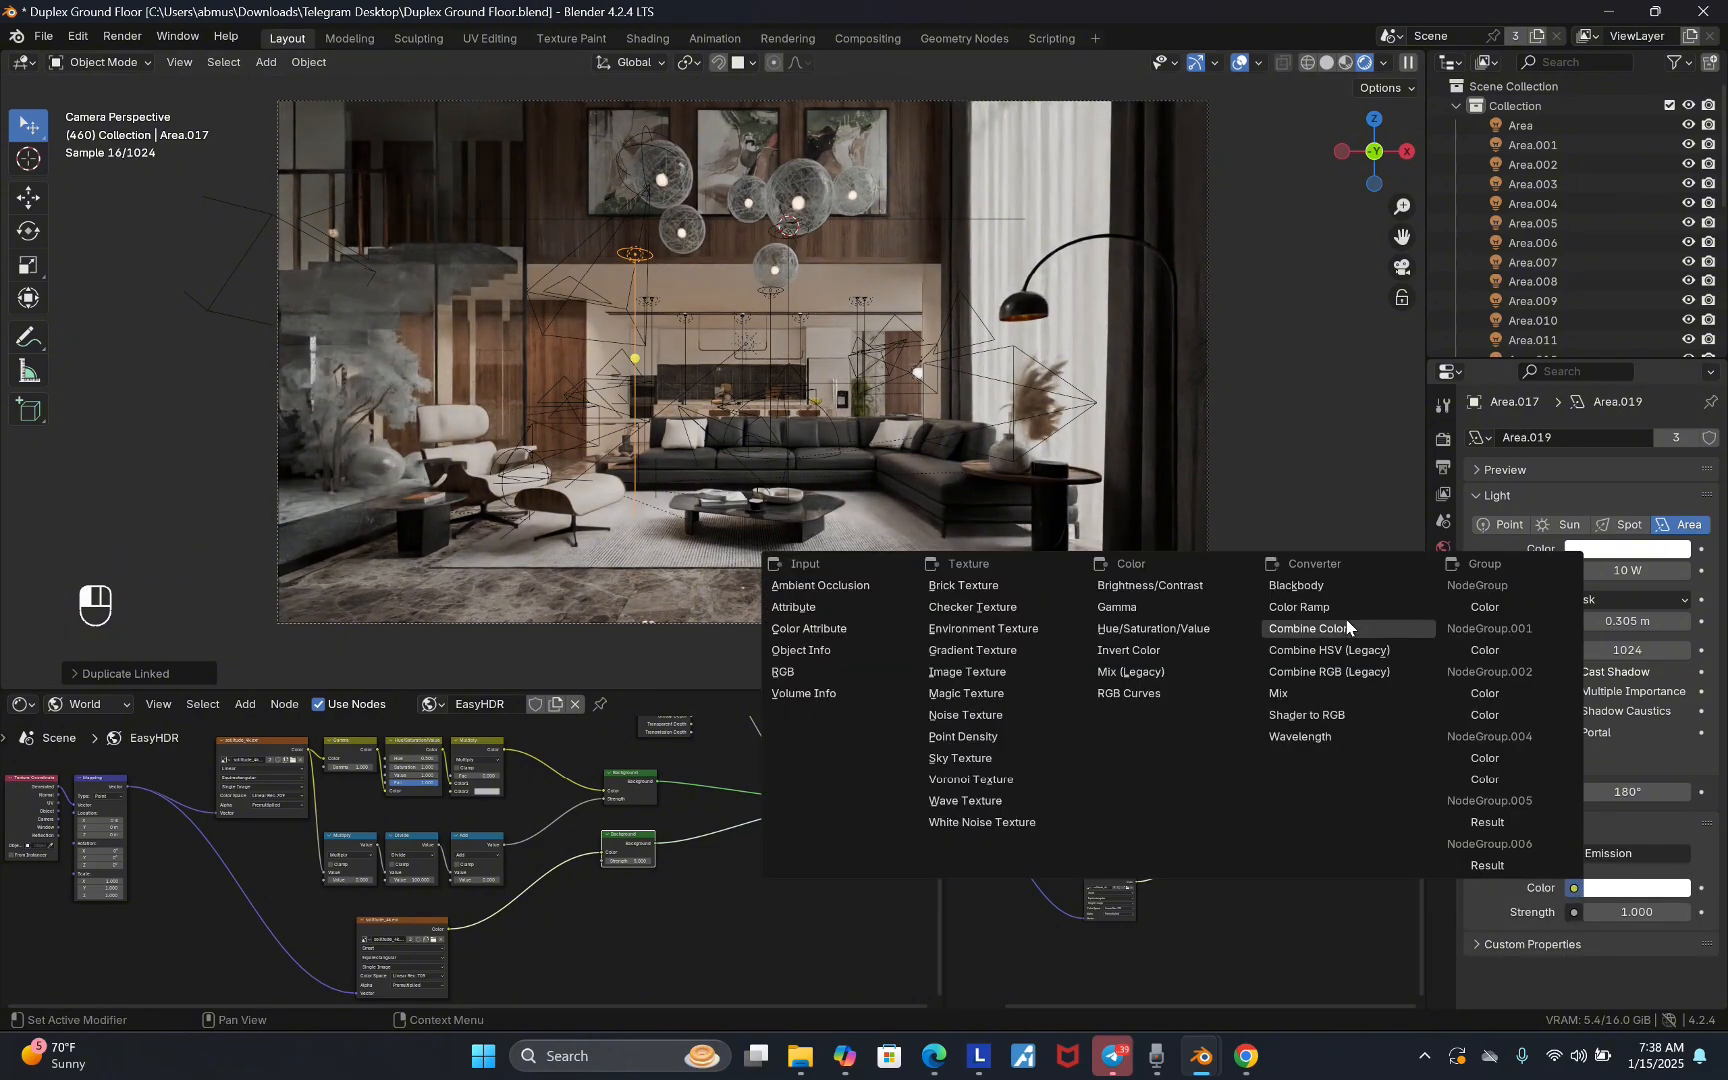
{"action": "left_click", "coordinate": [1304, 586]}
{"action": "left_click", "coordinate": [1639, 911]}
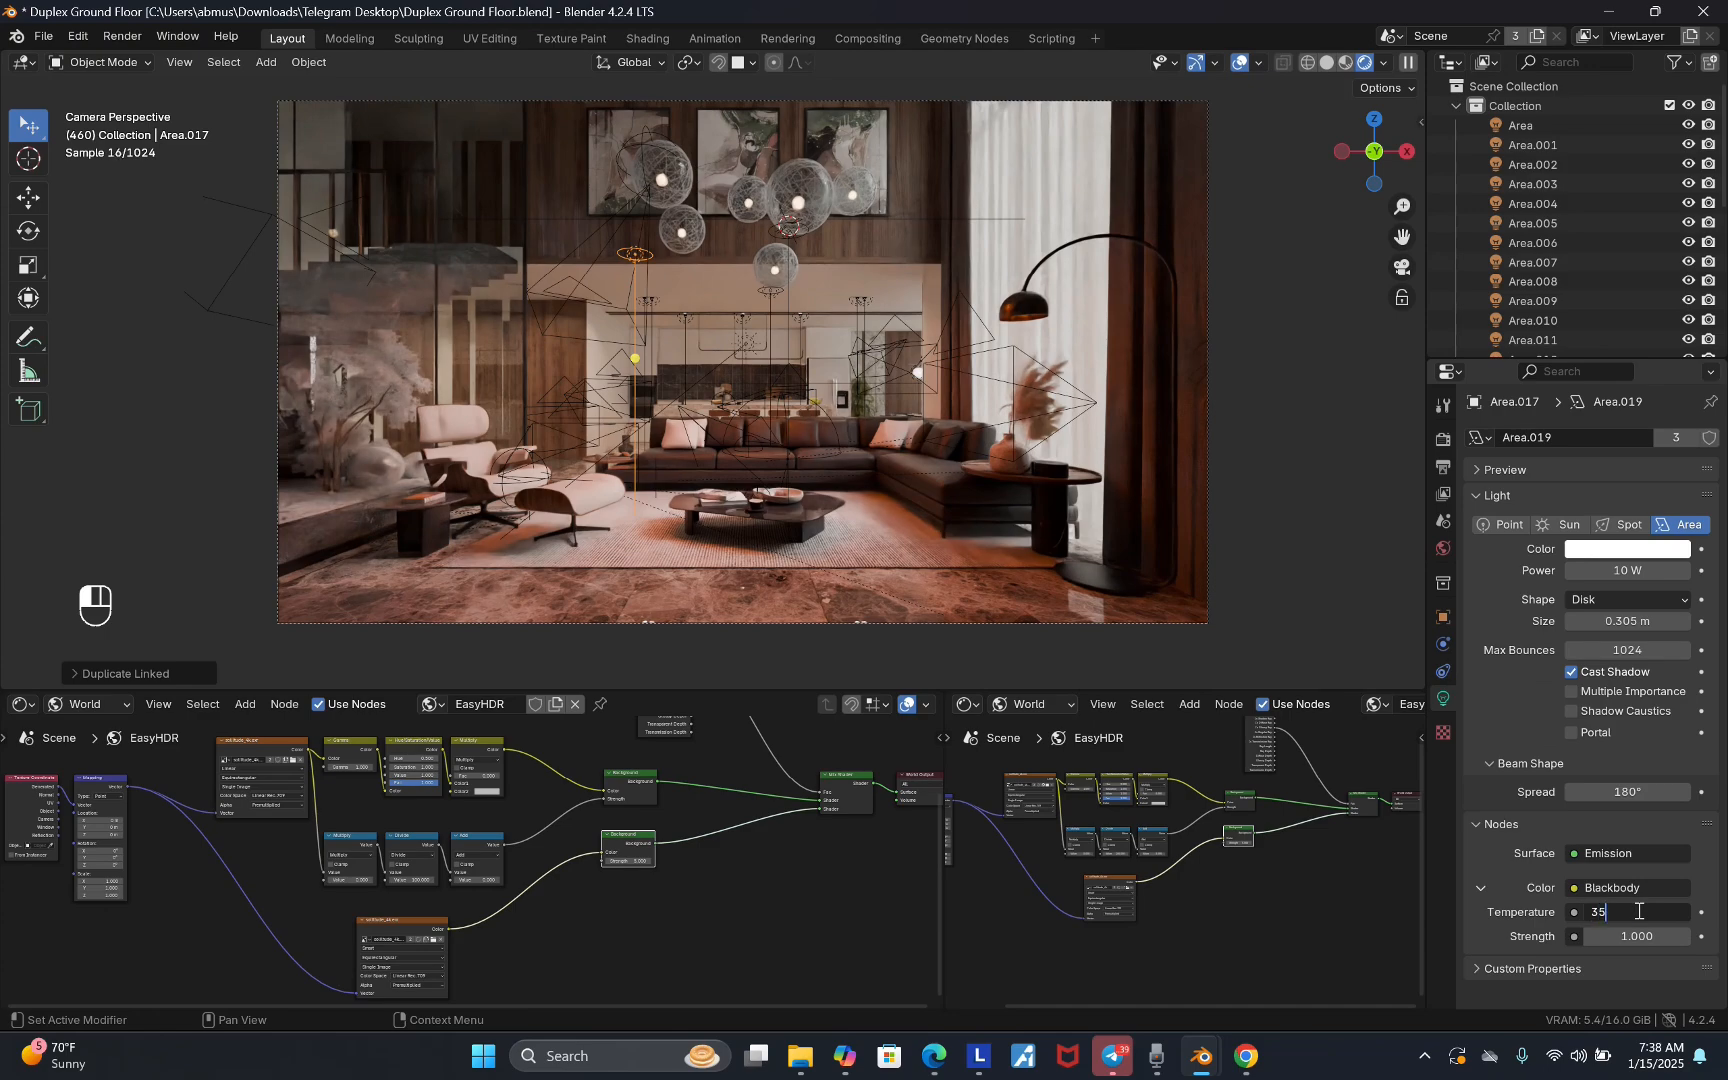
{"action": "key", "text": "Return"}
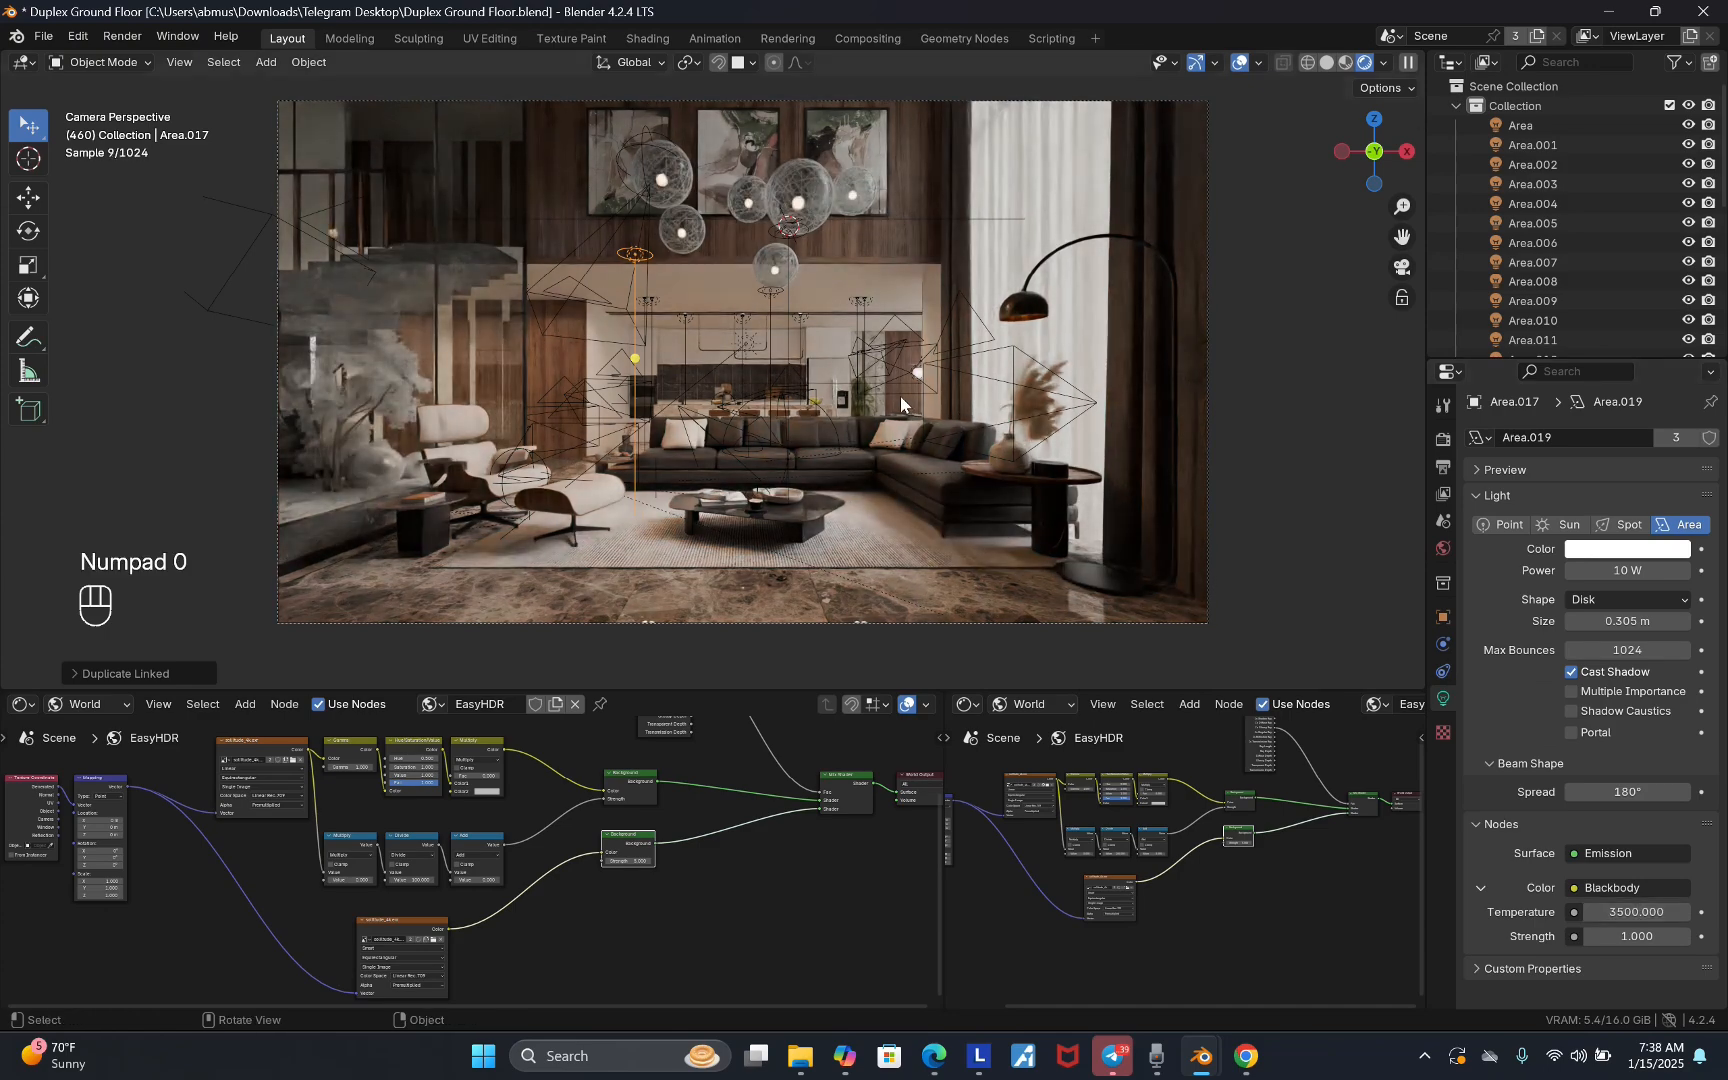
{"action": "scroll", "coordinate": [995, 465], "scroll_direction": "up", "scroll_amount": 1}
{"action": "left_click", "coordinate": [1636, 912]}
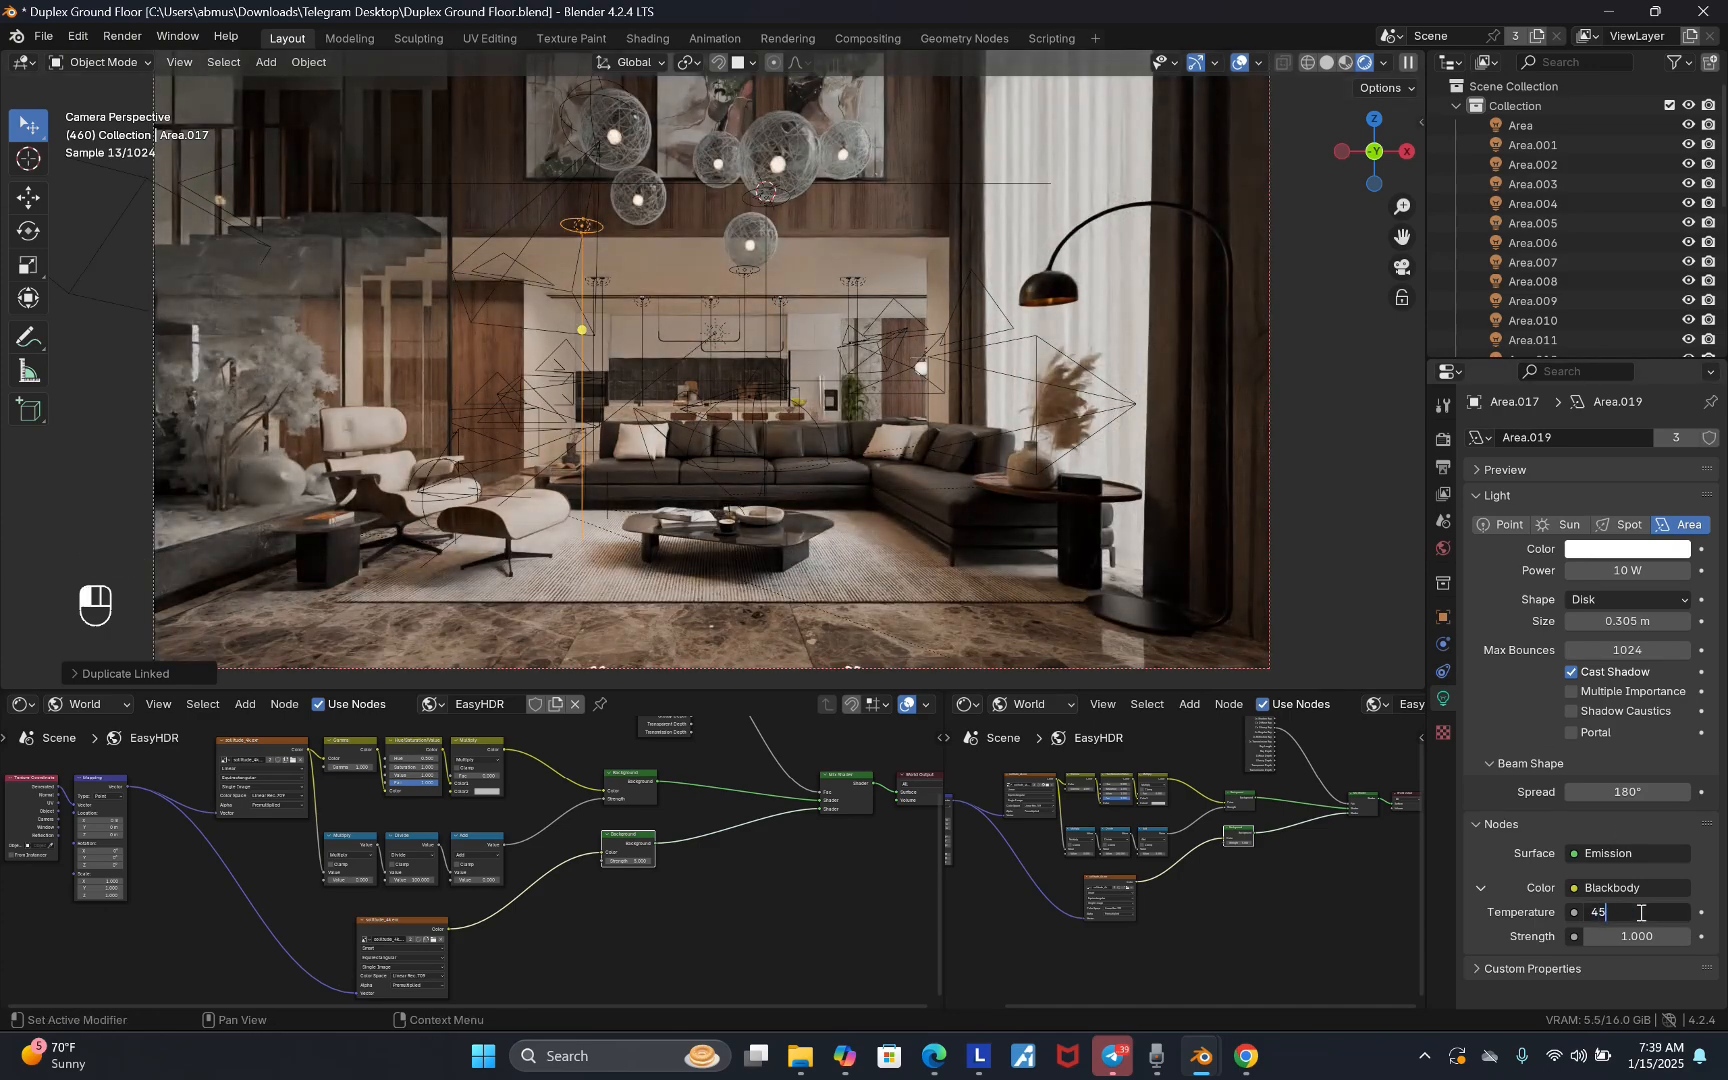
{"action": "key", "text": "Return"}
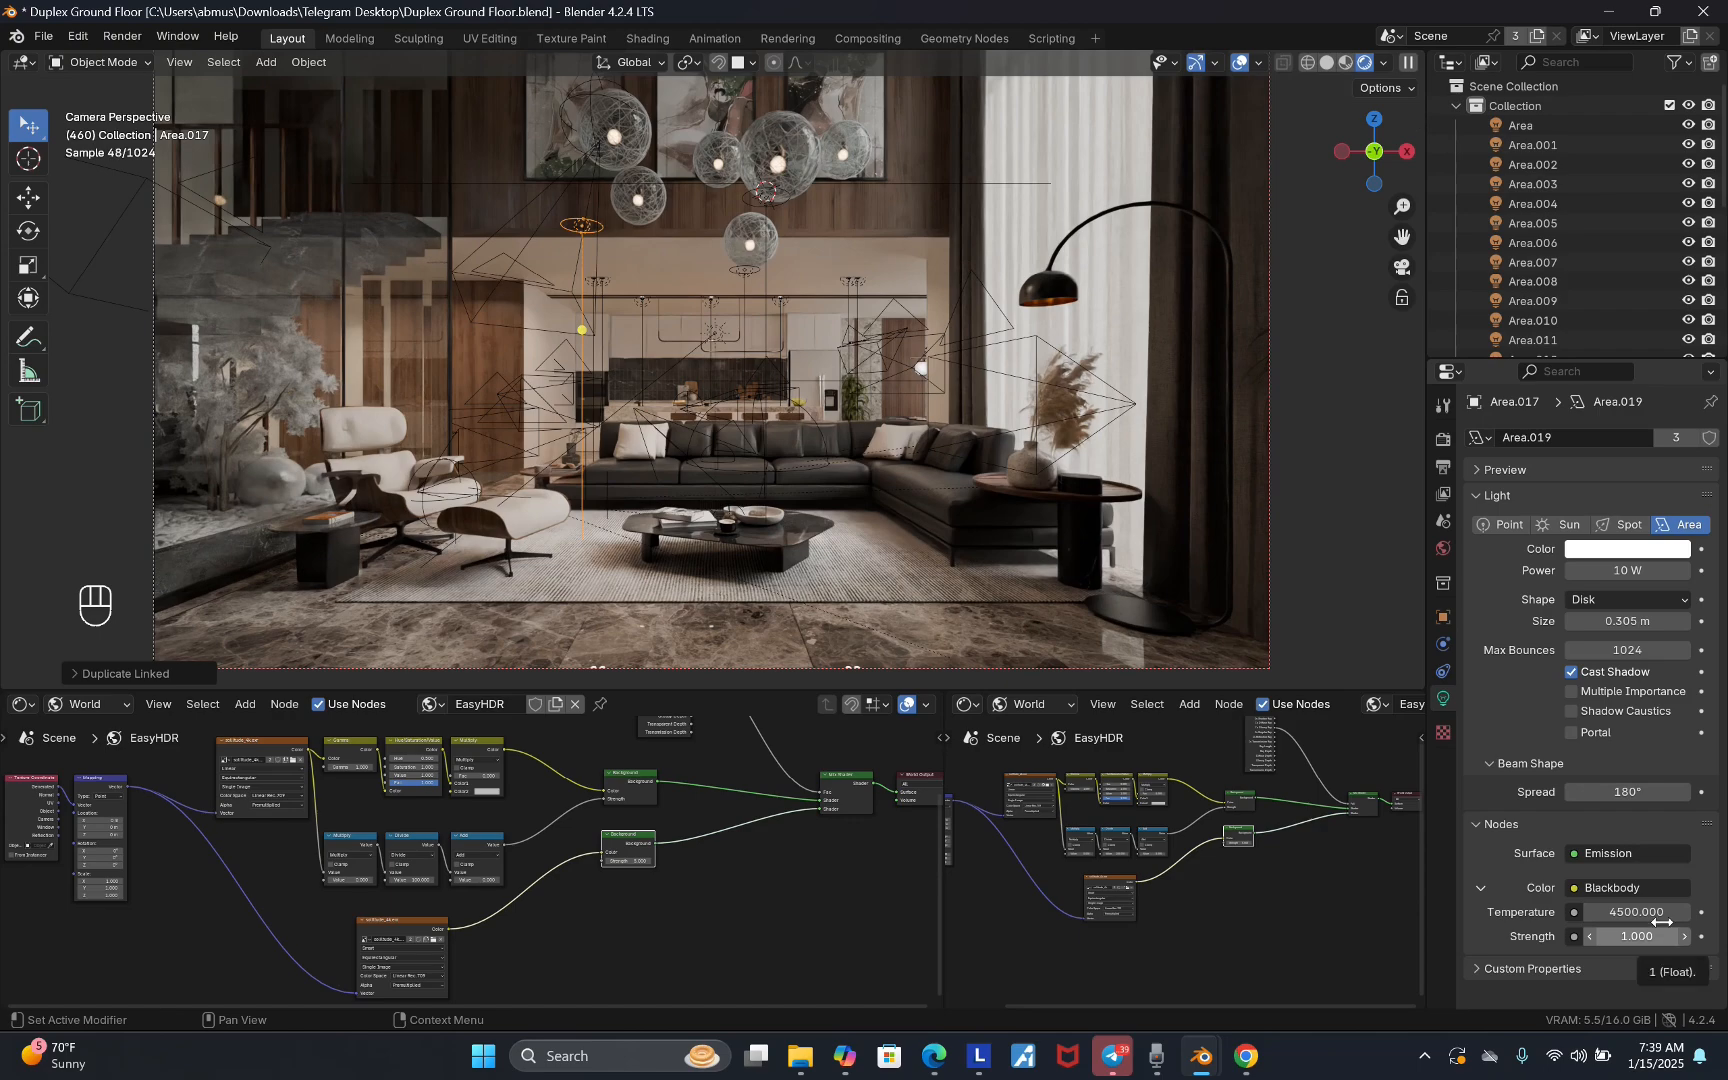
- Set the shared power of the linked pendant area lights to 5 W
{"action": "left_click", "coordinate": [1632, 570]}
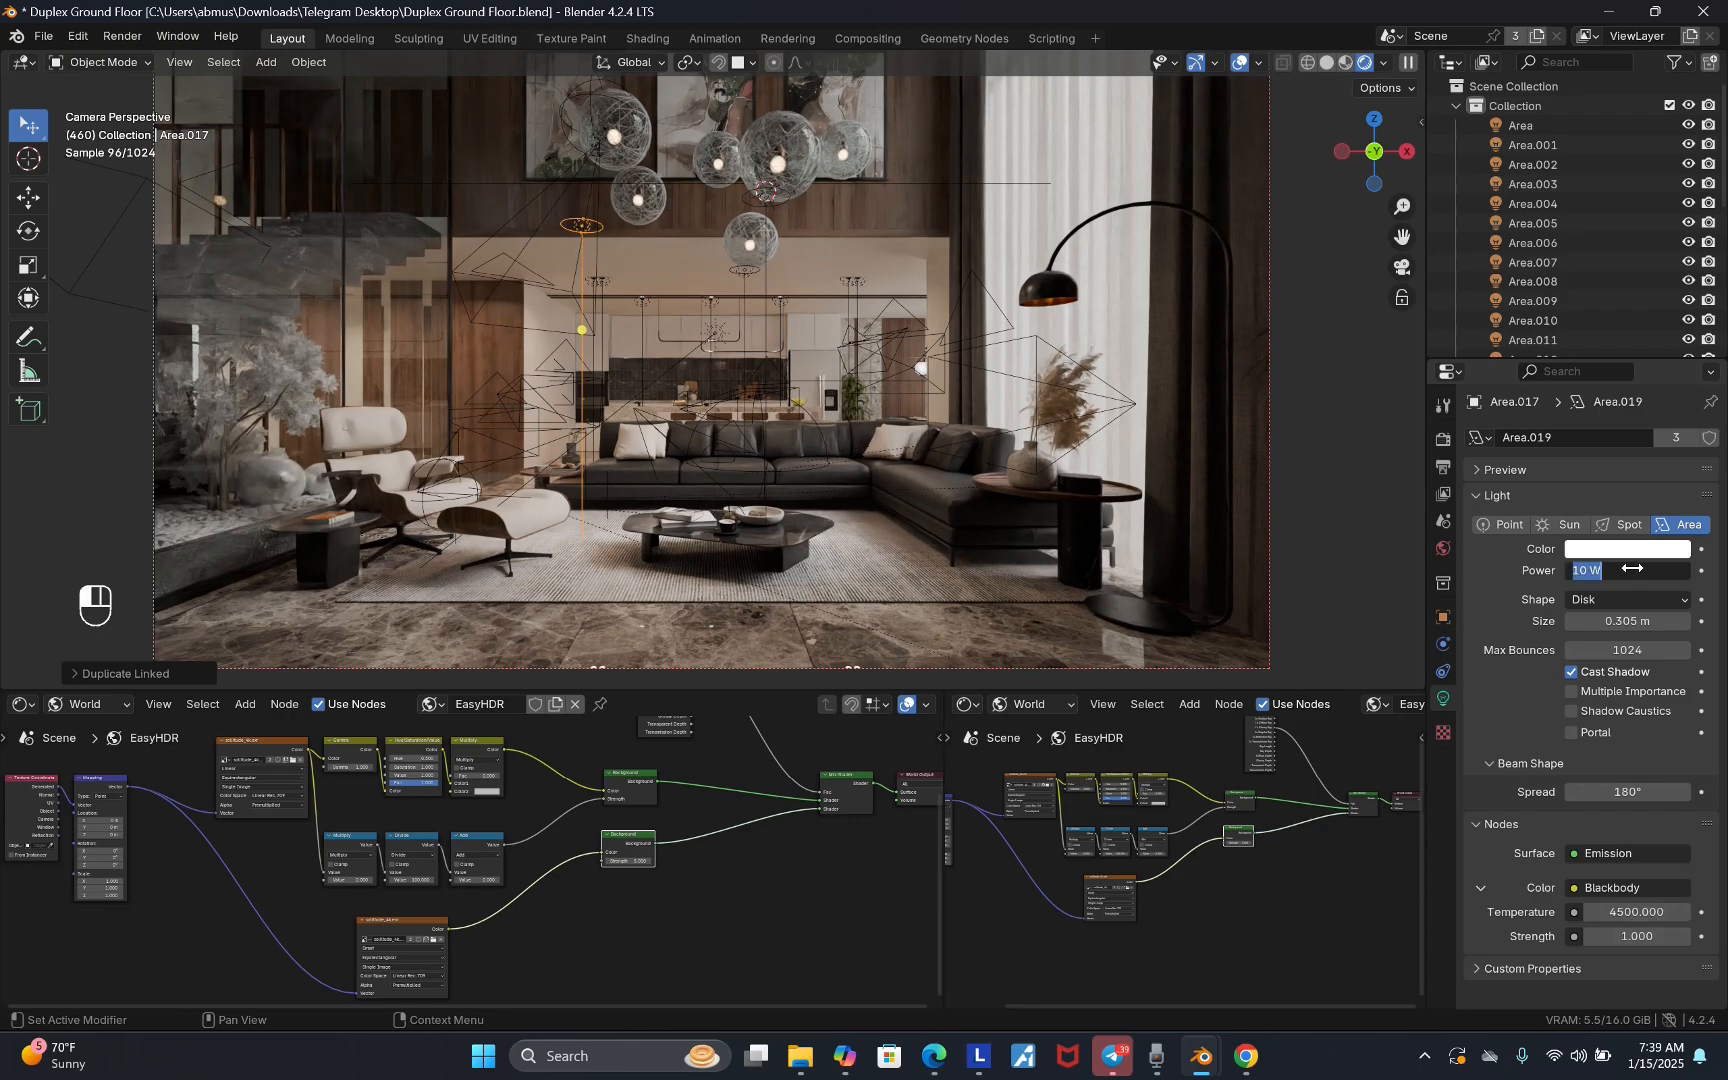
{"action": "type", "text": "5"}
{"action": "key", "text": "Return"}
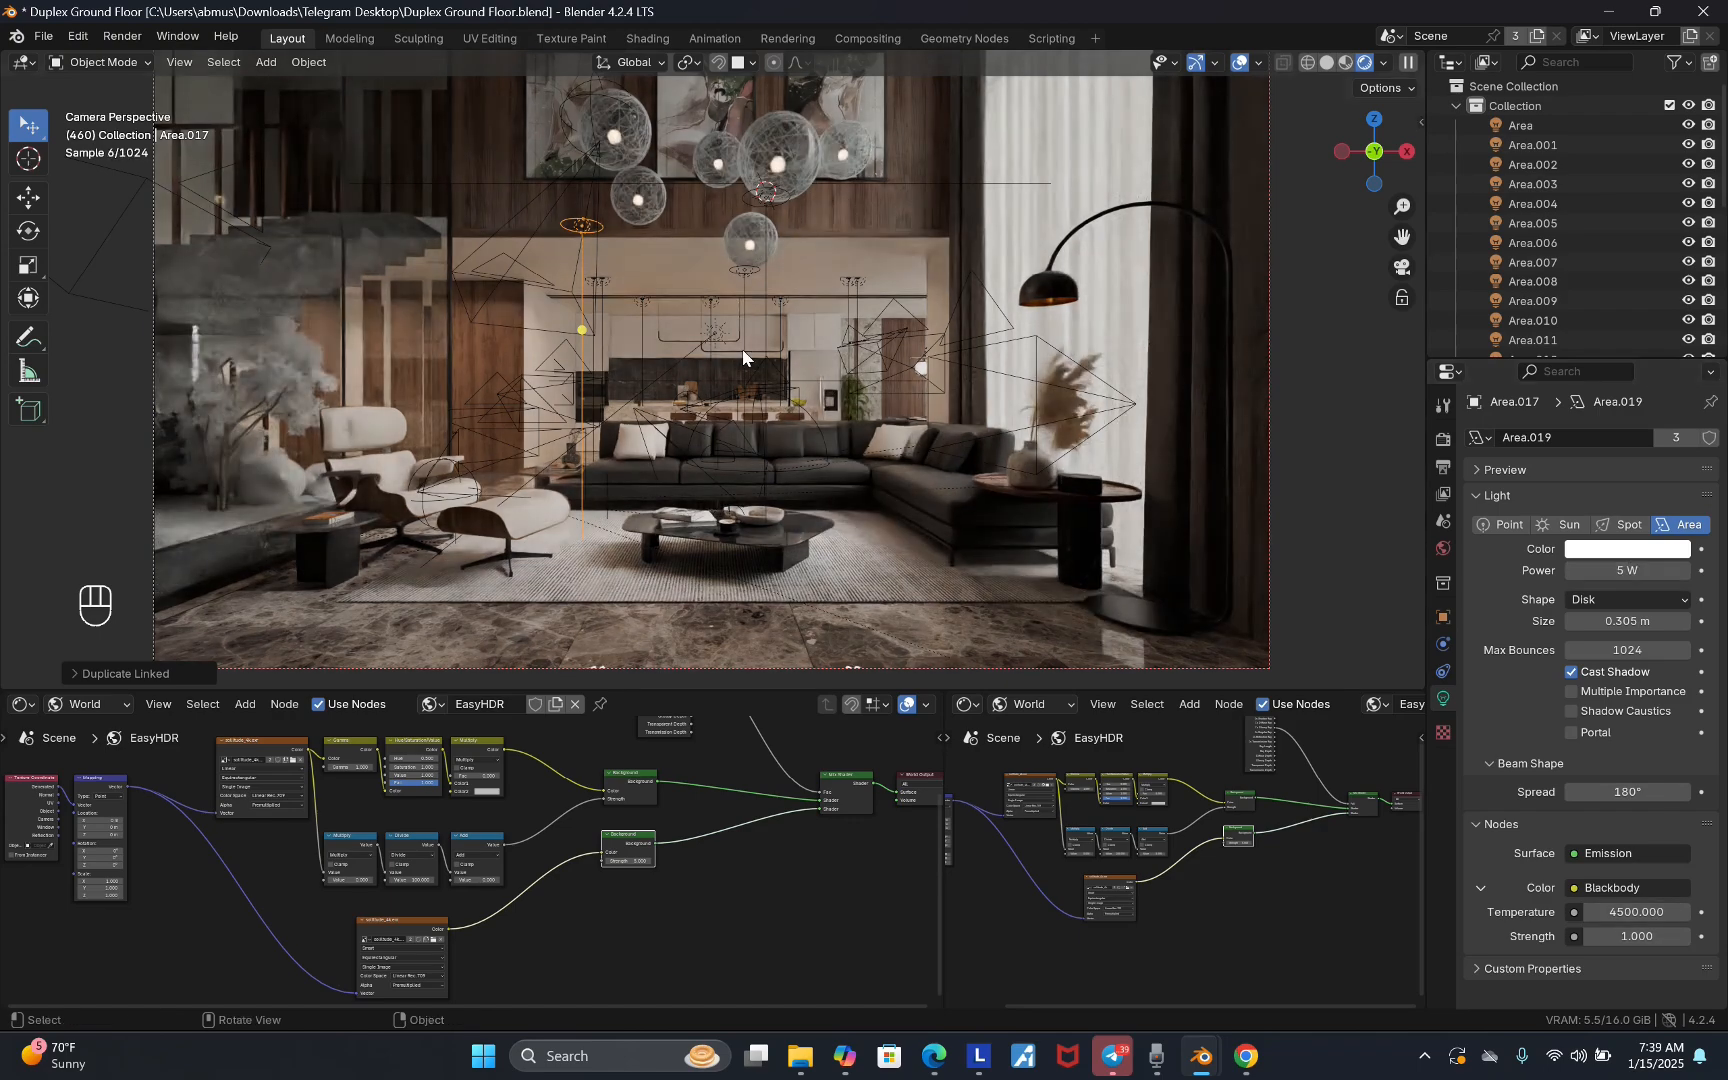
- Check the sun light and the world Background node, and lower the linked pendant area lights' power to 0 W
{"action": "left_click", "coordinate": [720, 329]}
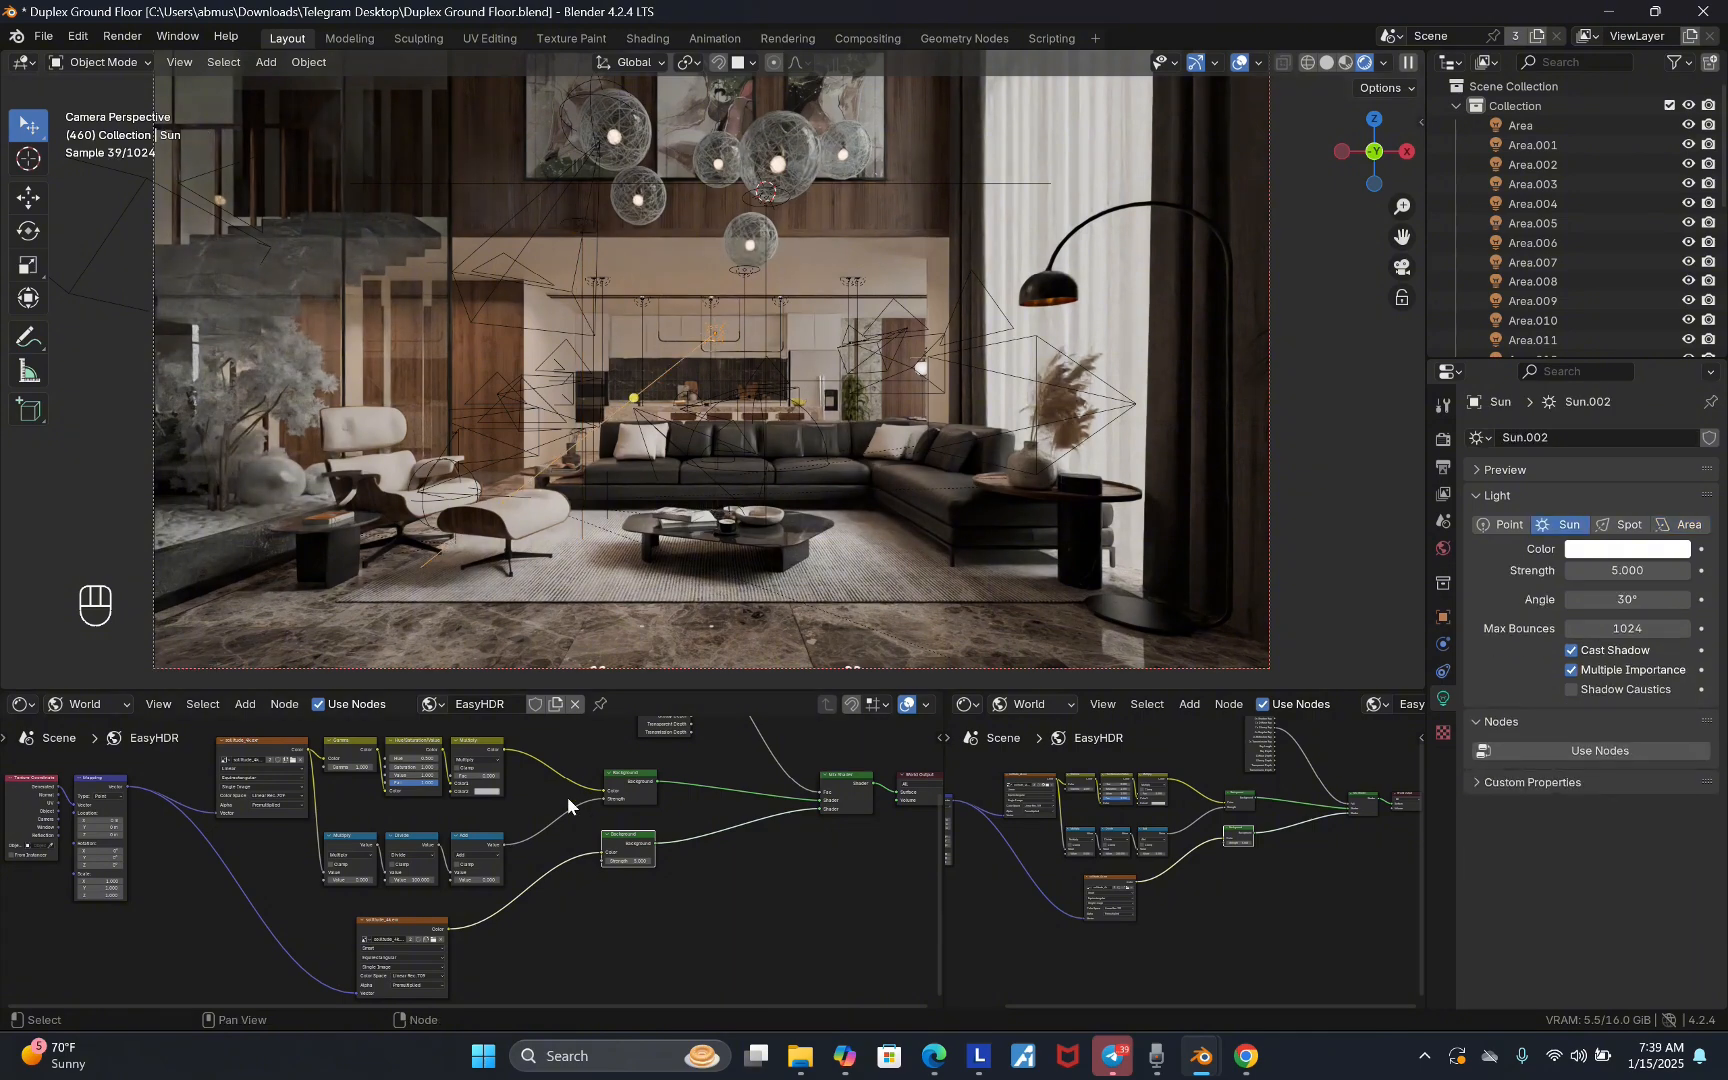
{"action": "scroll", "coordinate": [676, 859], "scroll_direction": "up", "scroll_amount": 3}
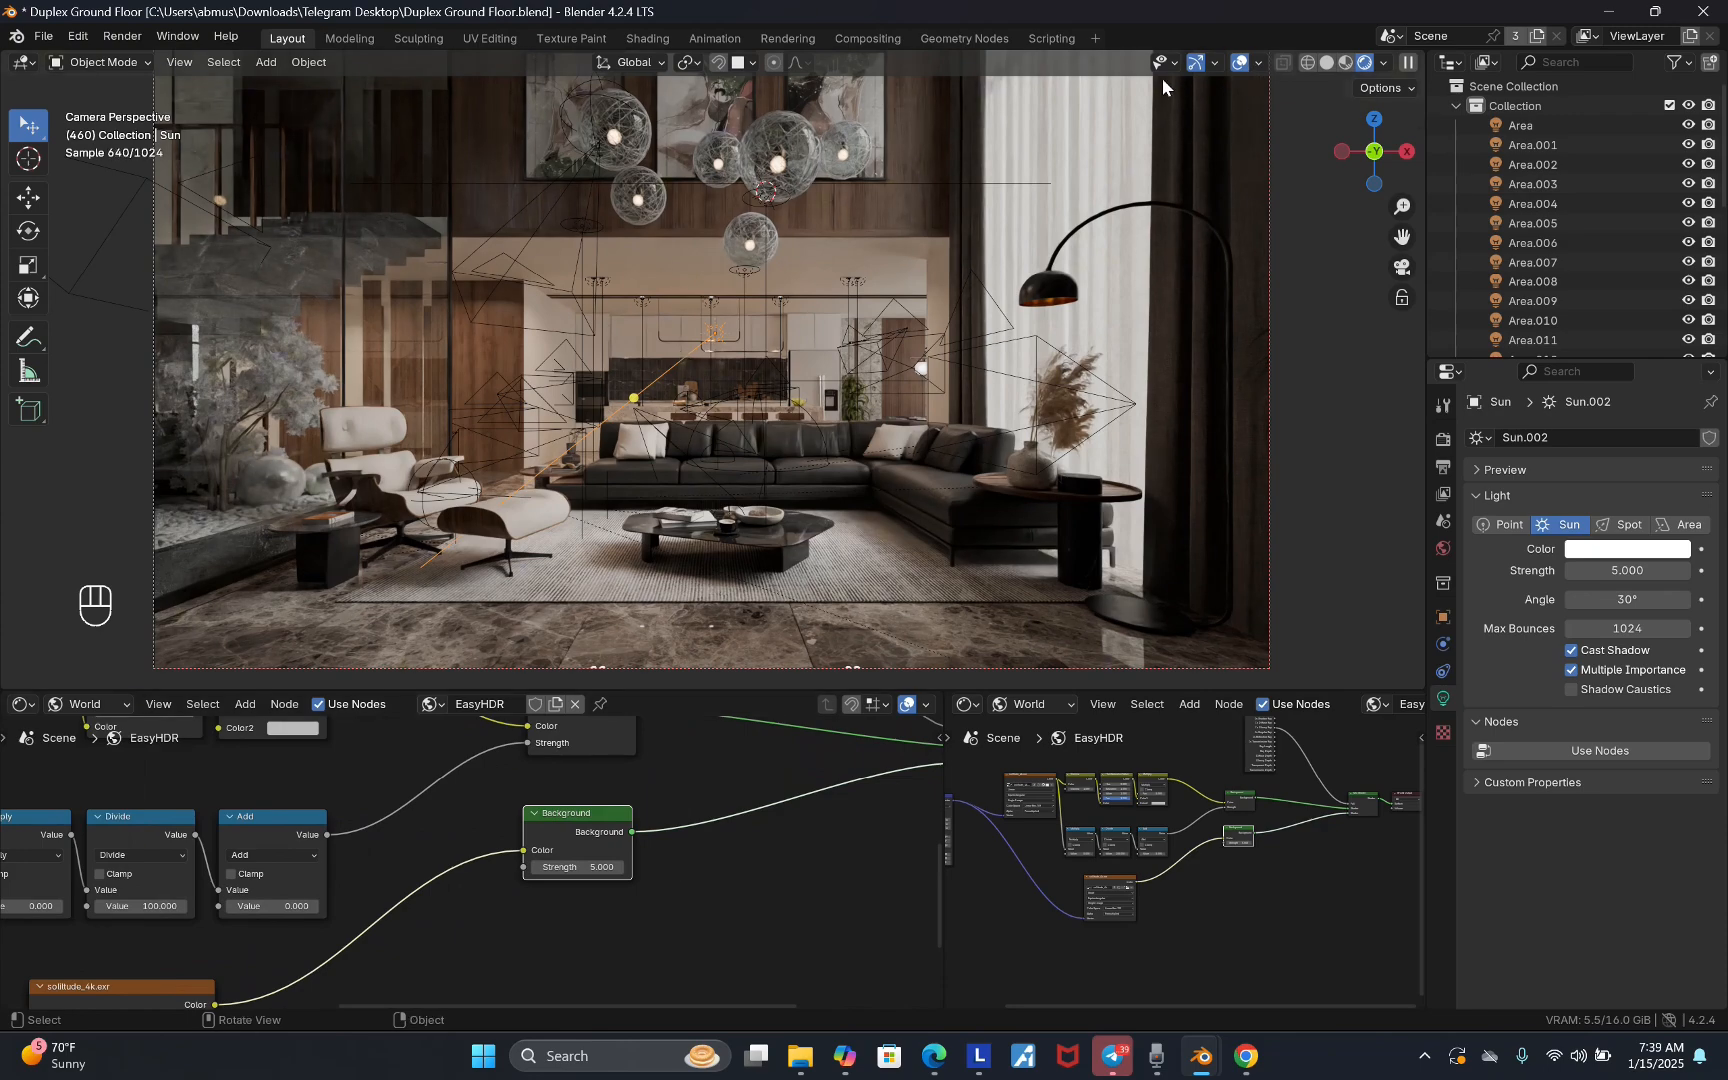
{"action": "left_click", "coordinate": [747, 279]}
{"action": "left_click_drag", "start_coordinate": [1627, 570], "coordinate": [1480, 576]}
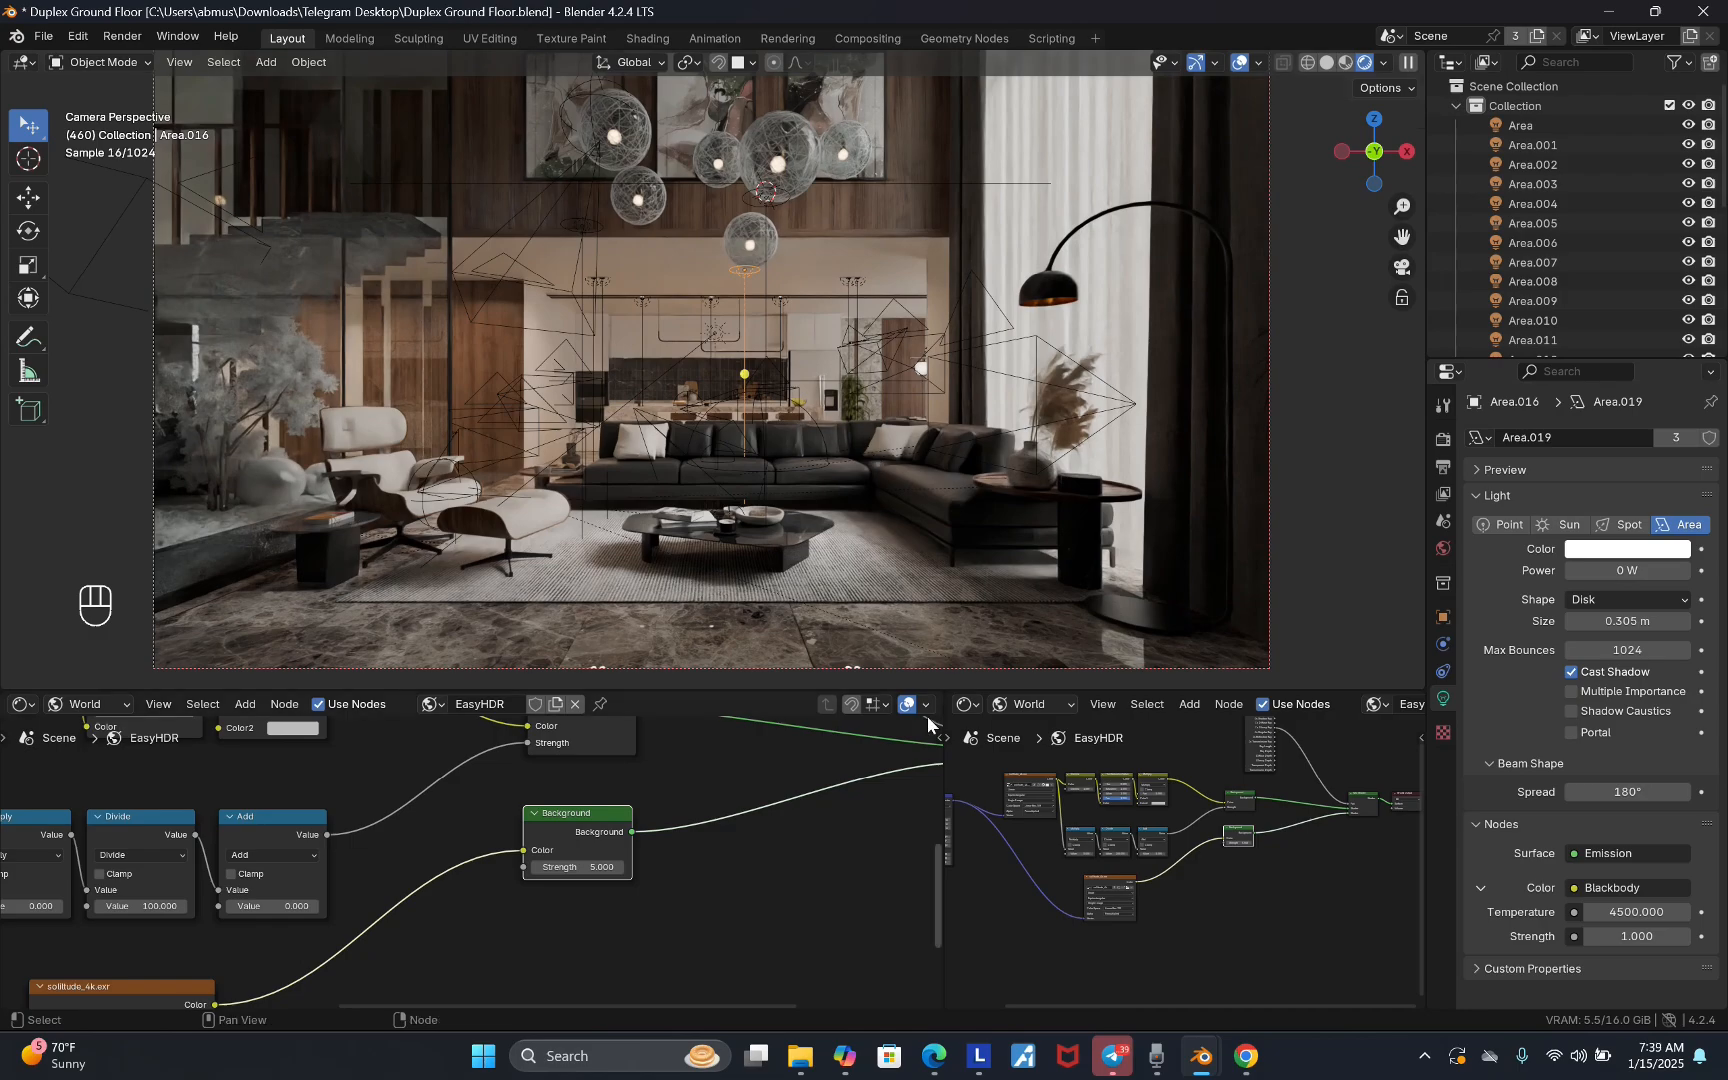
- Hide the glass partition in front of the indoor tree and the round floor lamps
{"action": "scroll", "coordinate": [685, 483], "scroll_direction": "down", "scroll_amount": 1}
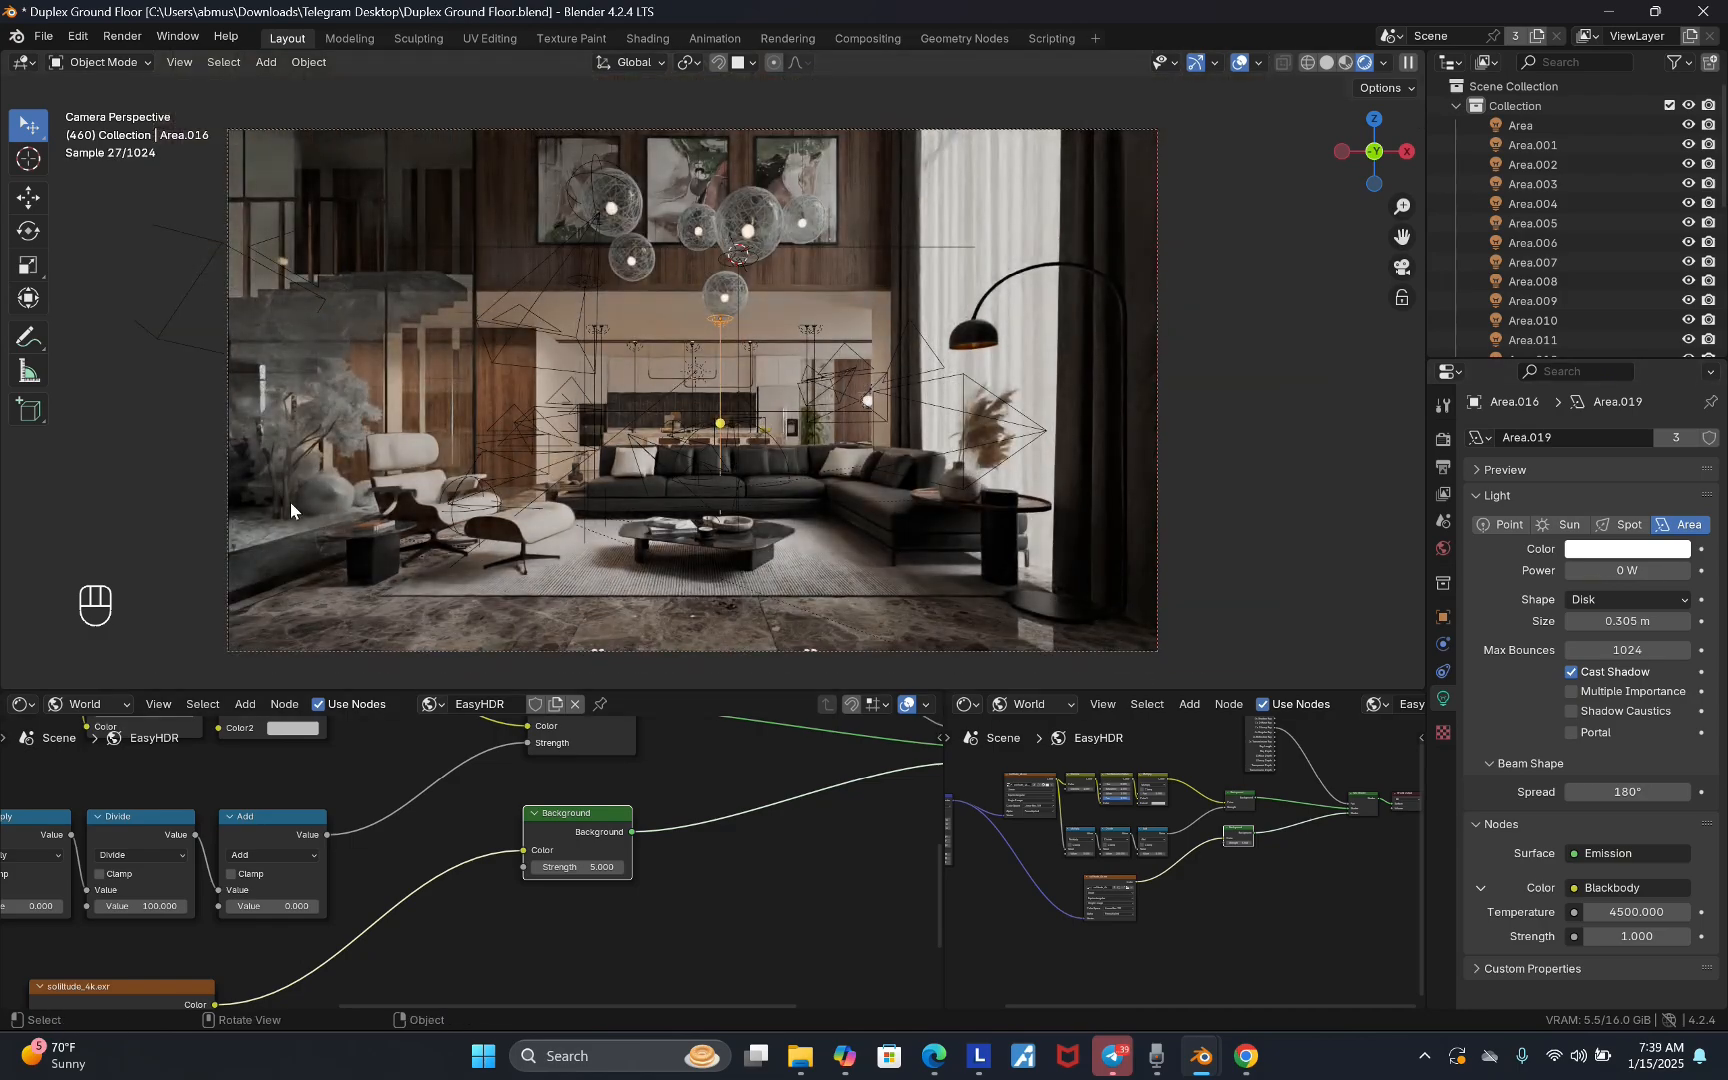
{"action": "scroll", "coordinate": [291, 515], "scroll_direction": "up", "scroll_amount": 3}
{"action": "left_click", "coordinate": [342, 475]}
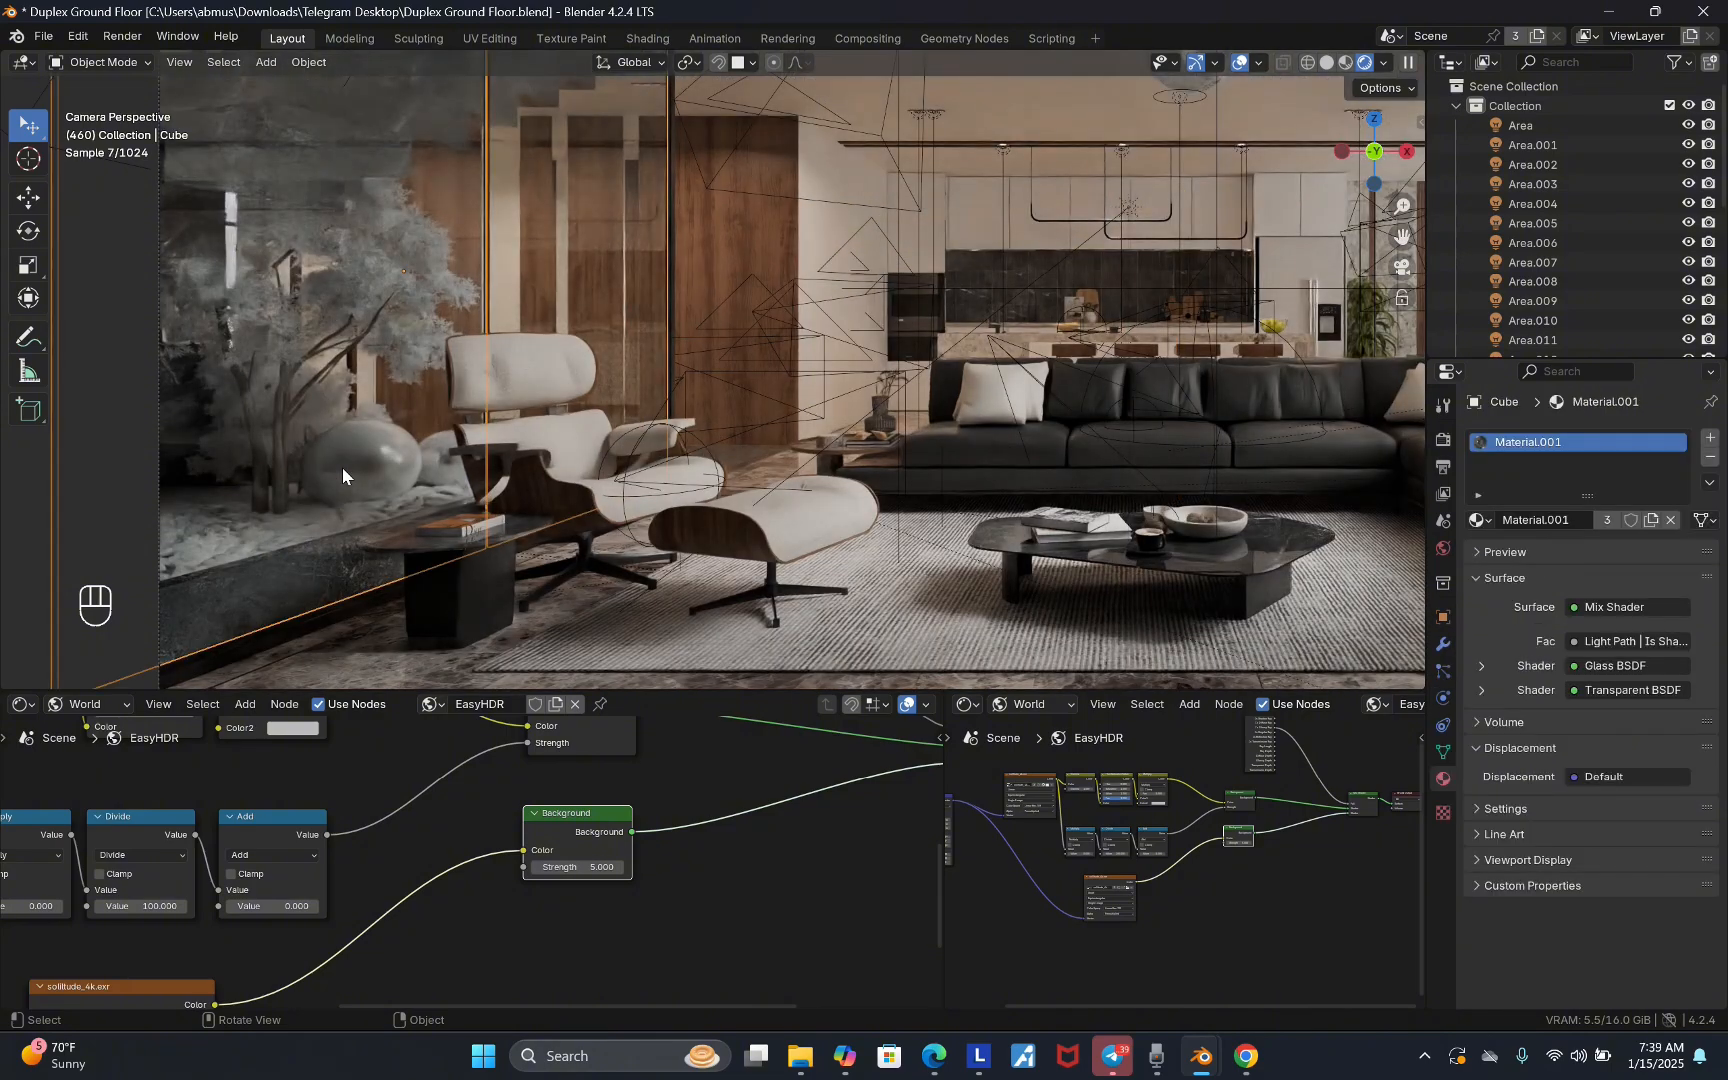
{"action": "key", "text": "h"}
- Snap the 3D cursor to the large round floor lamp under the tree and add a point light there
{"action": "left_click", "coordinate": [342, 467]}
{"action": "scroll", "coordinate": [354, 462], "scroll_direction": "up", "scroll_amount": 3}
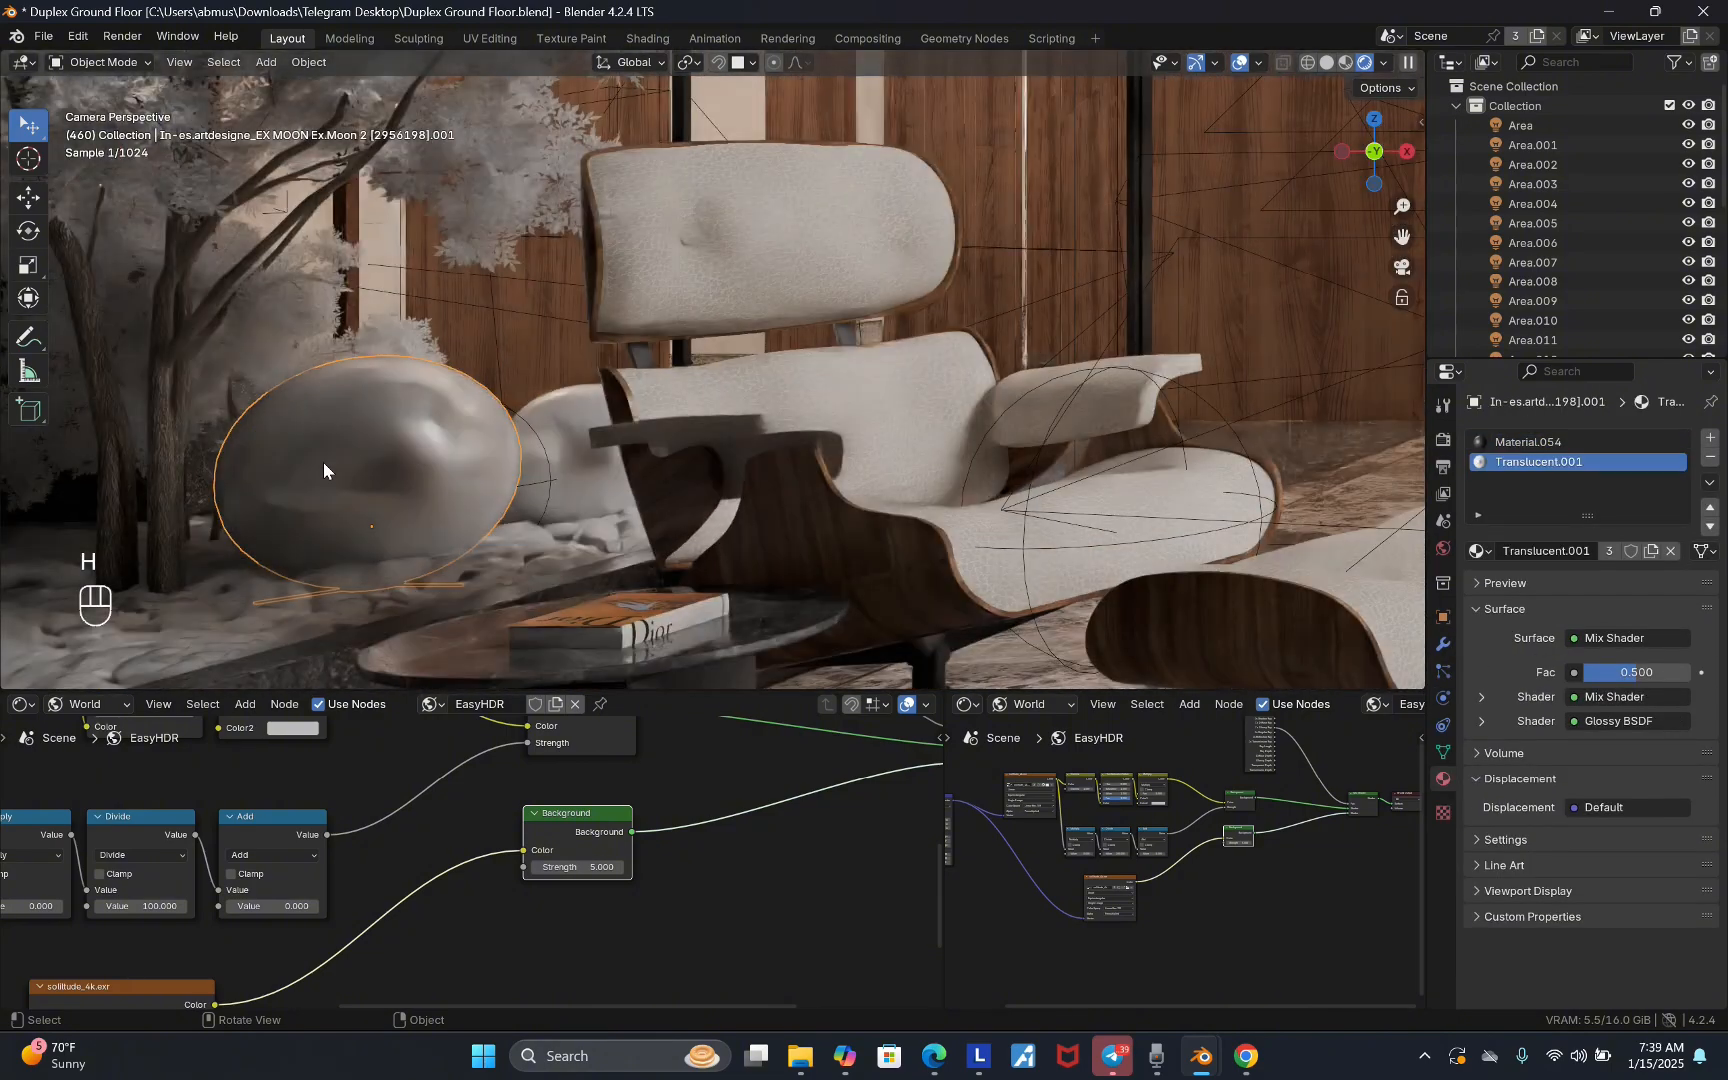
{"action": "right_click", "coordinate": [392, 431]}
{"action": "mouse_move", "coordinate": [392, 431]}
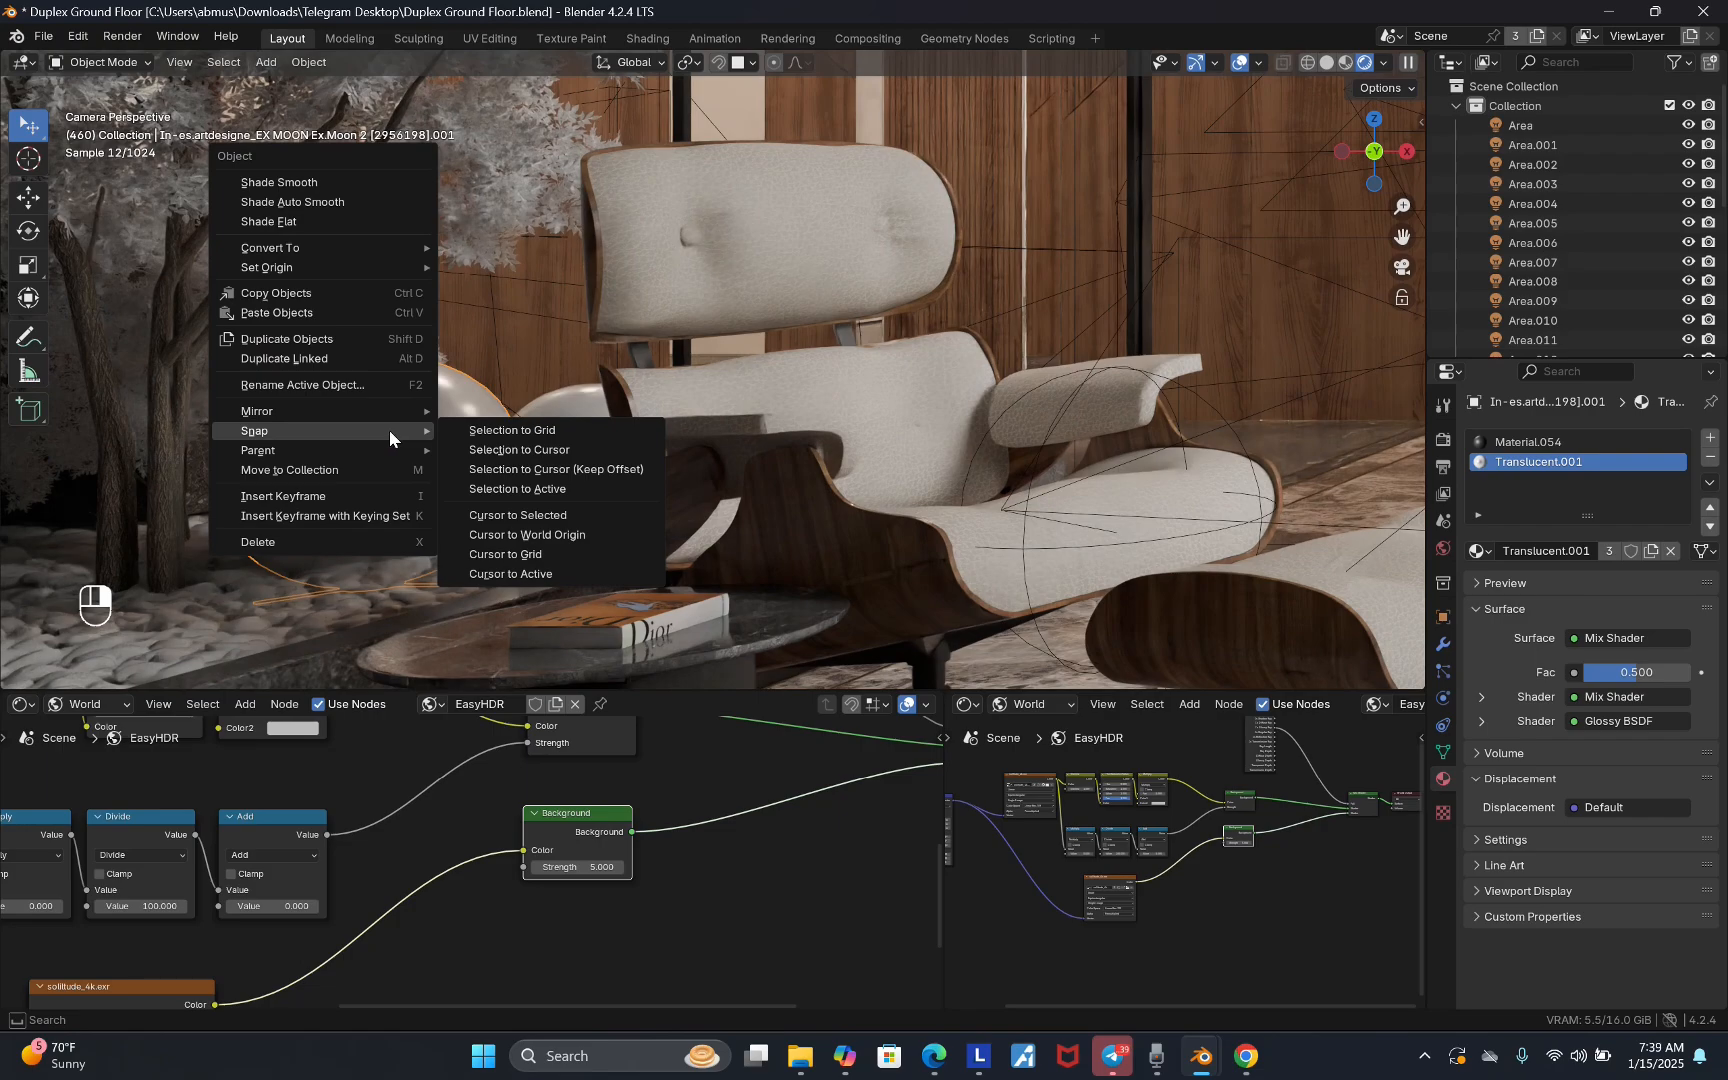
{"action": "left_click", "coordinate": [530, 515]}
{"action": "key", "text": "shift+a"}
{"action": "mouse_move", "coordinate": [518, 400]}
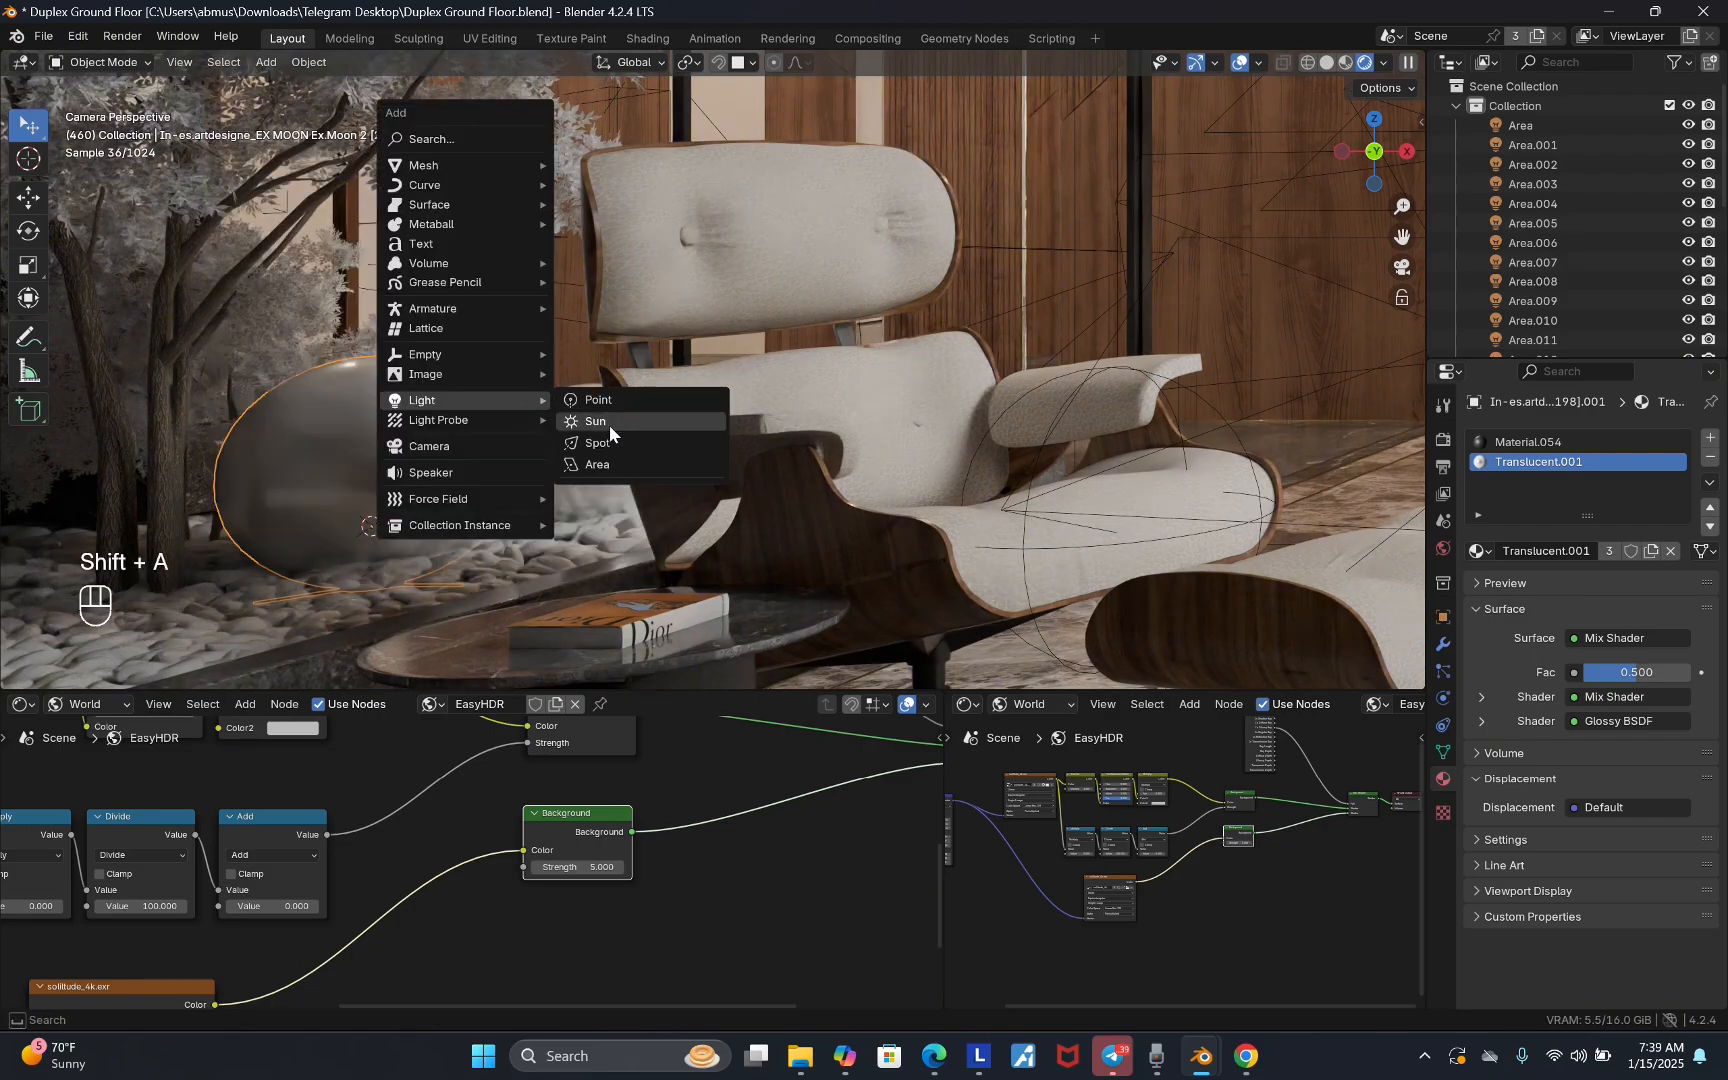
{"action": "left_click", "coordinate": [632, 400]}
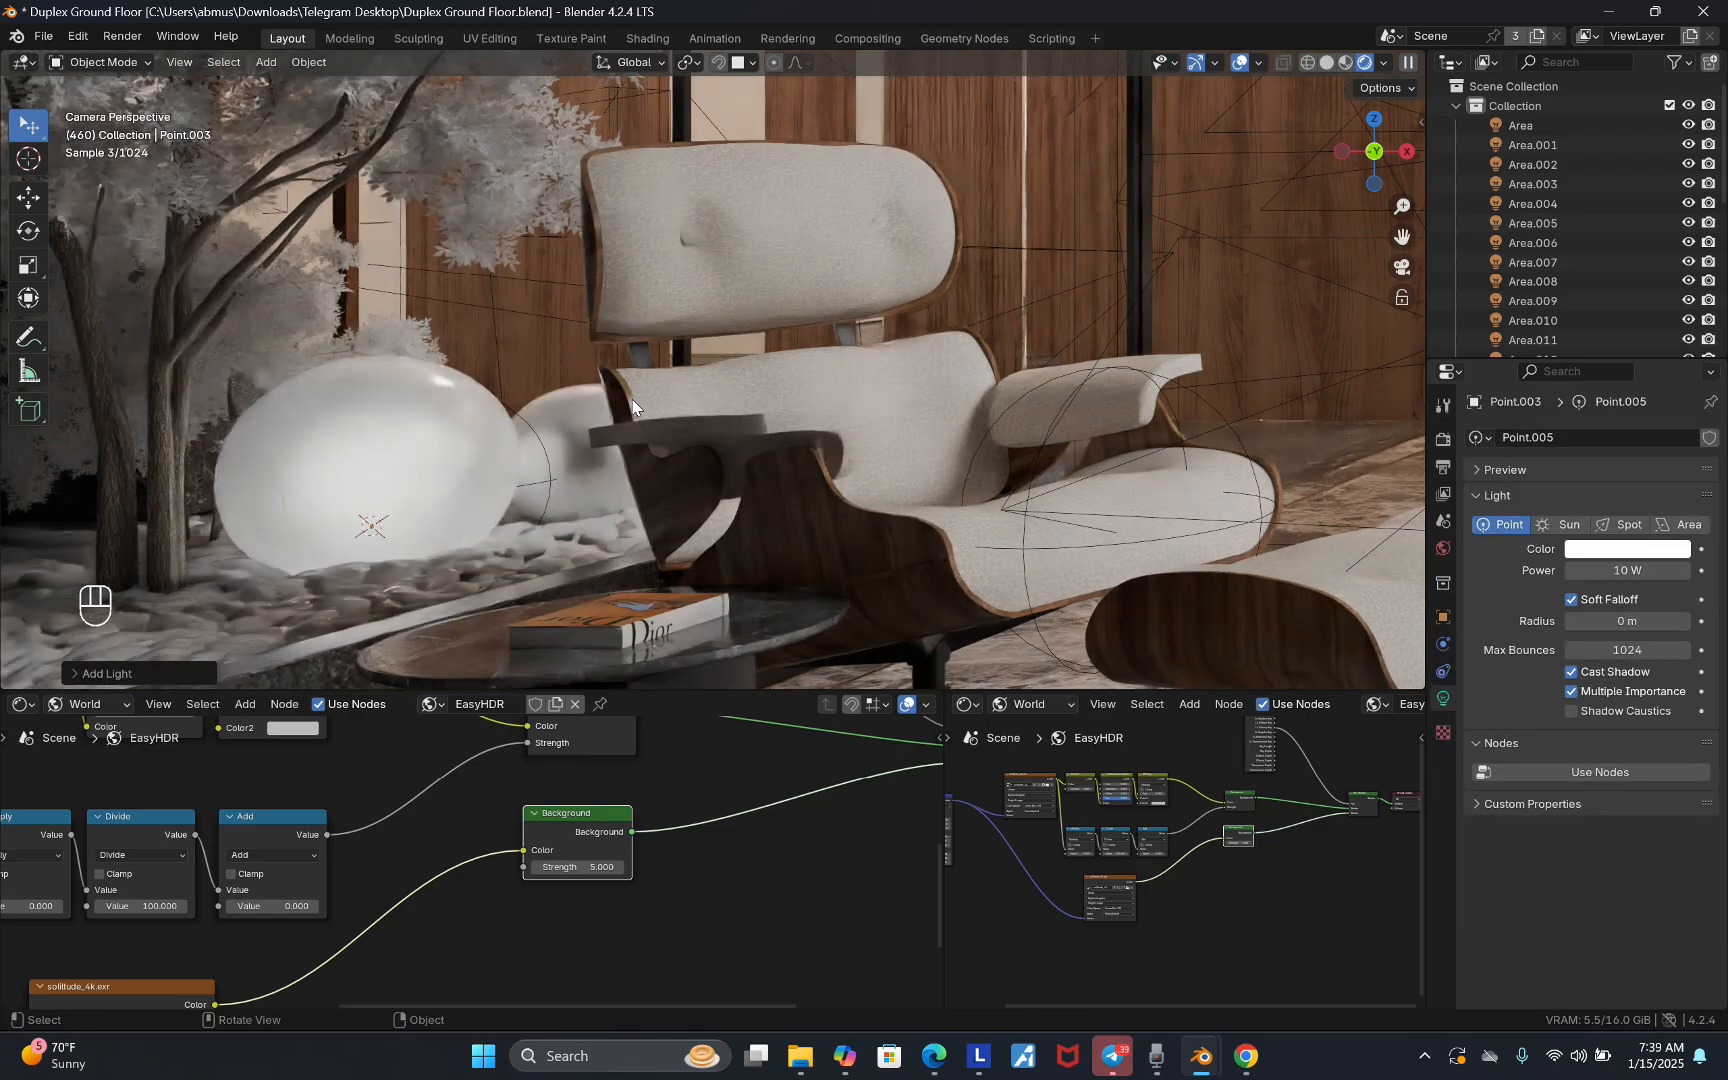
- Enable nodes on the floor lamp's point light and colour its emission with a Blackbody temperature of 4500
{"action": "left_click", "coordinate": [1600, 772]}
{"action": "left_click", "coordinate": [1574, 806]}
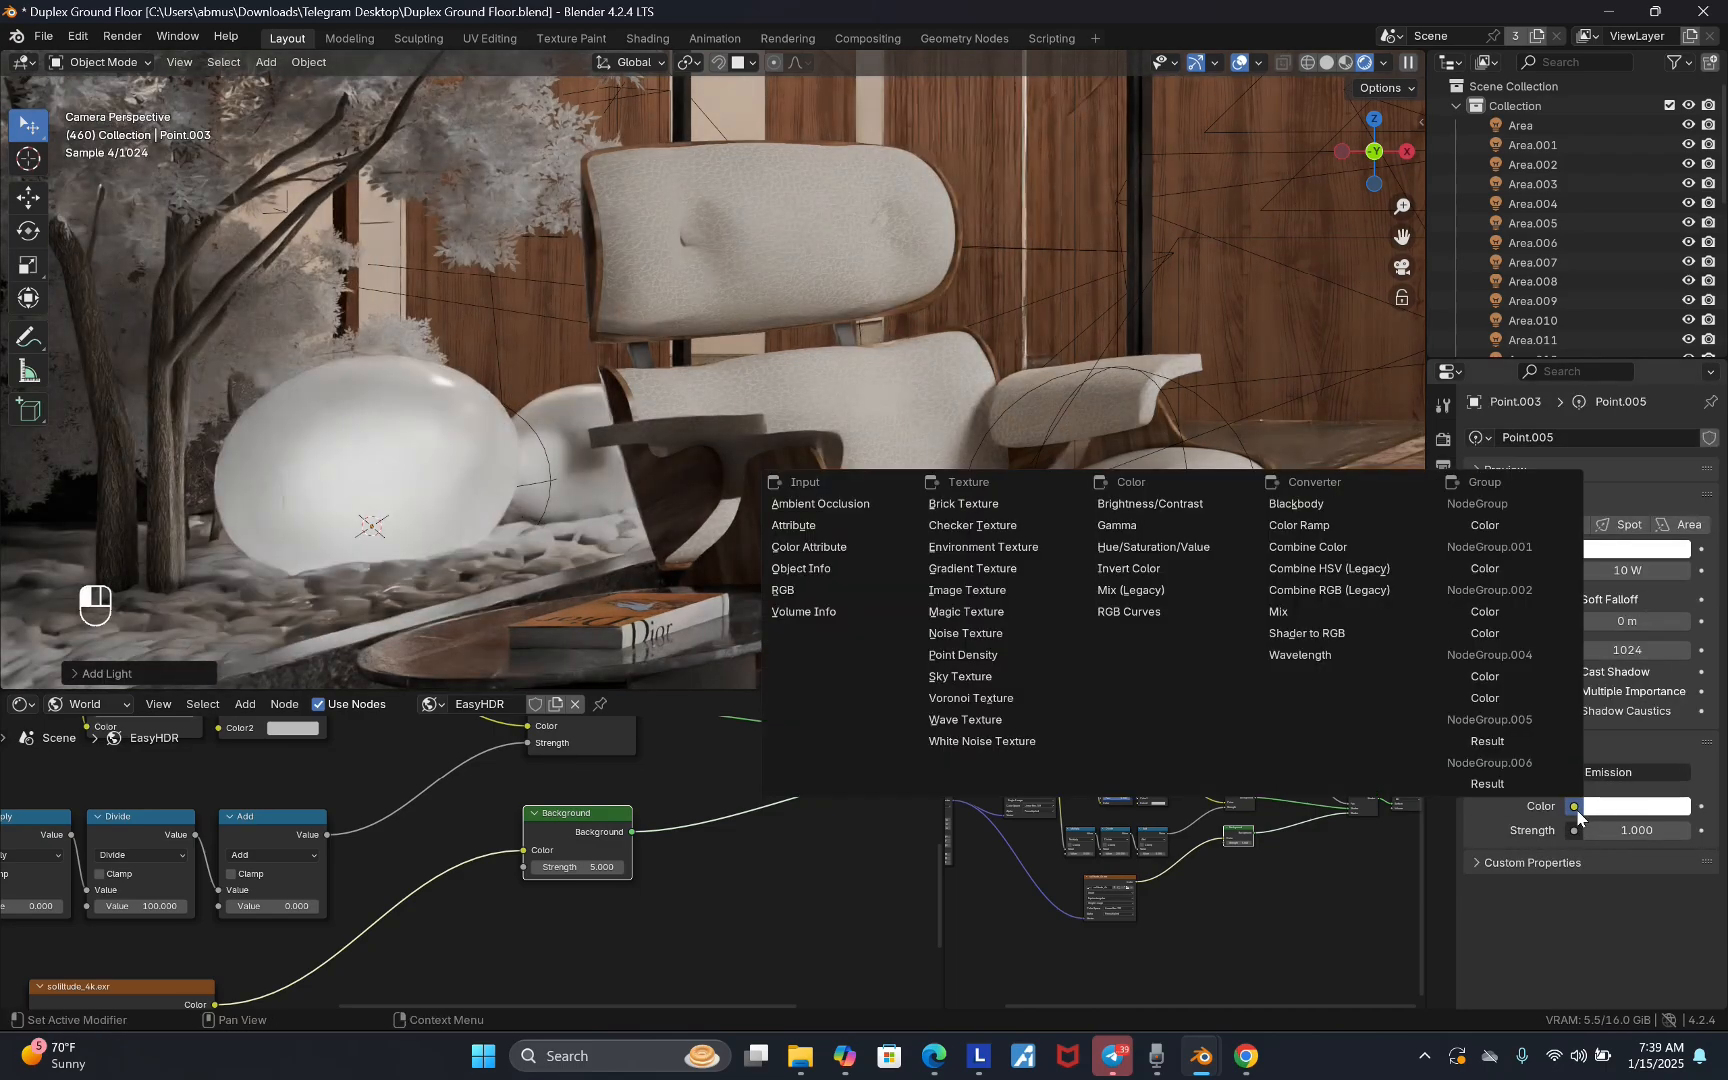
{"action": "left_click", "coordinate": [1298, 503]}
{"action": "left_click", "coordinate": [1648, 830]}
{"action": "type", "text": "4500"}
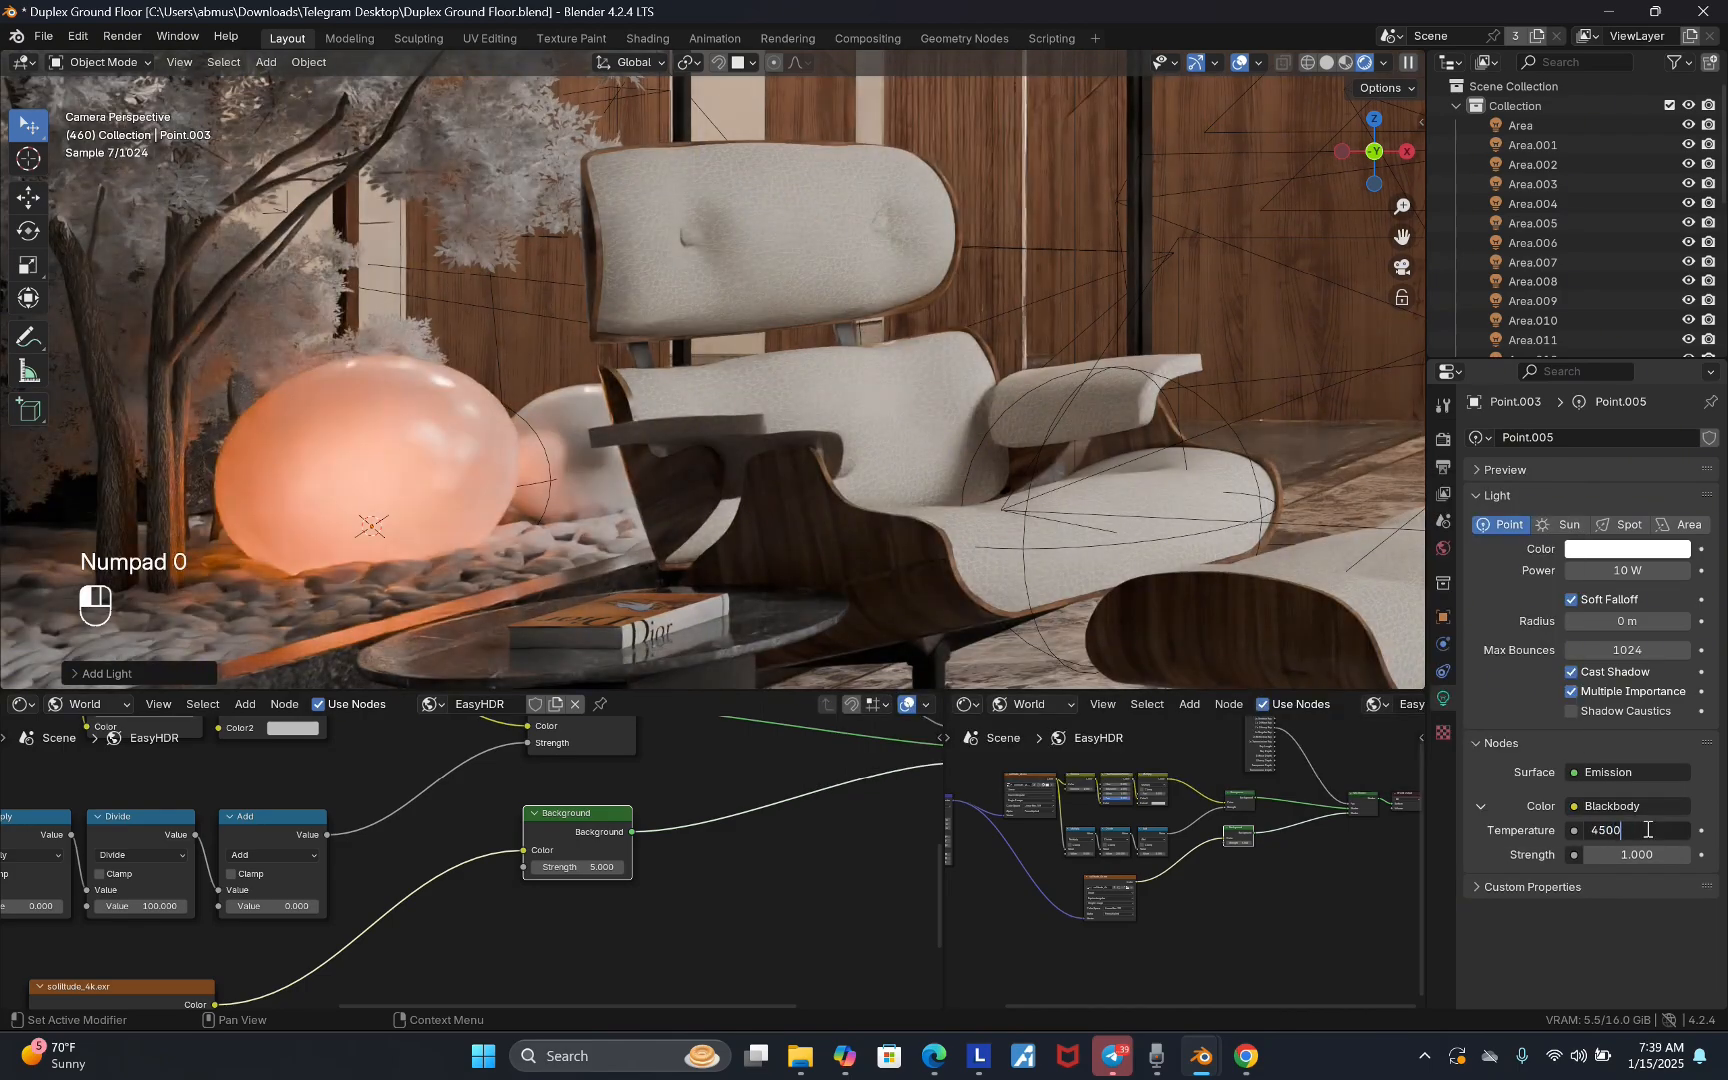
{"action": "key", "text": "Return"}
- Unhide the glass partition in front of the lit floor lamp and view the whole seating area
{"action": "key", "text": "alt+h"}
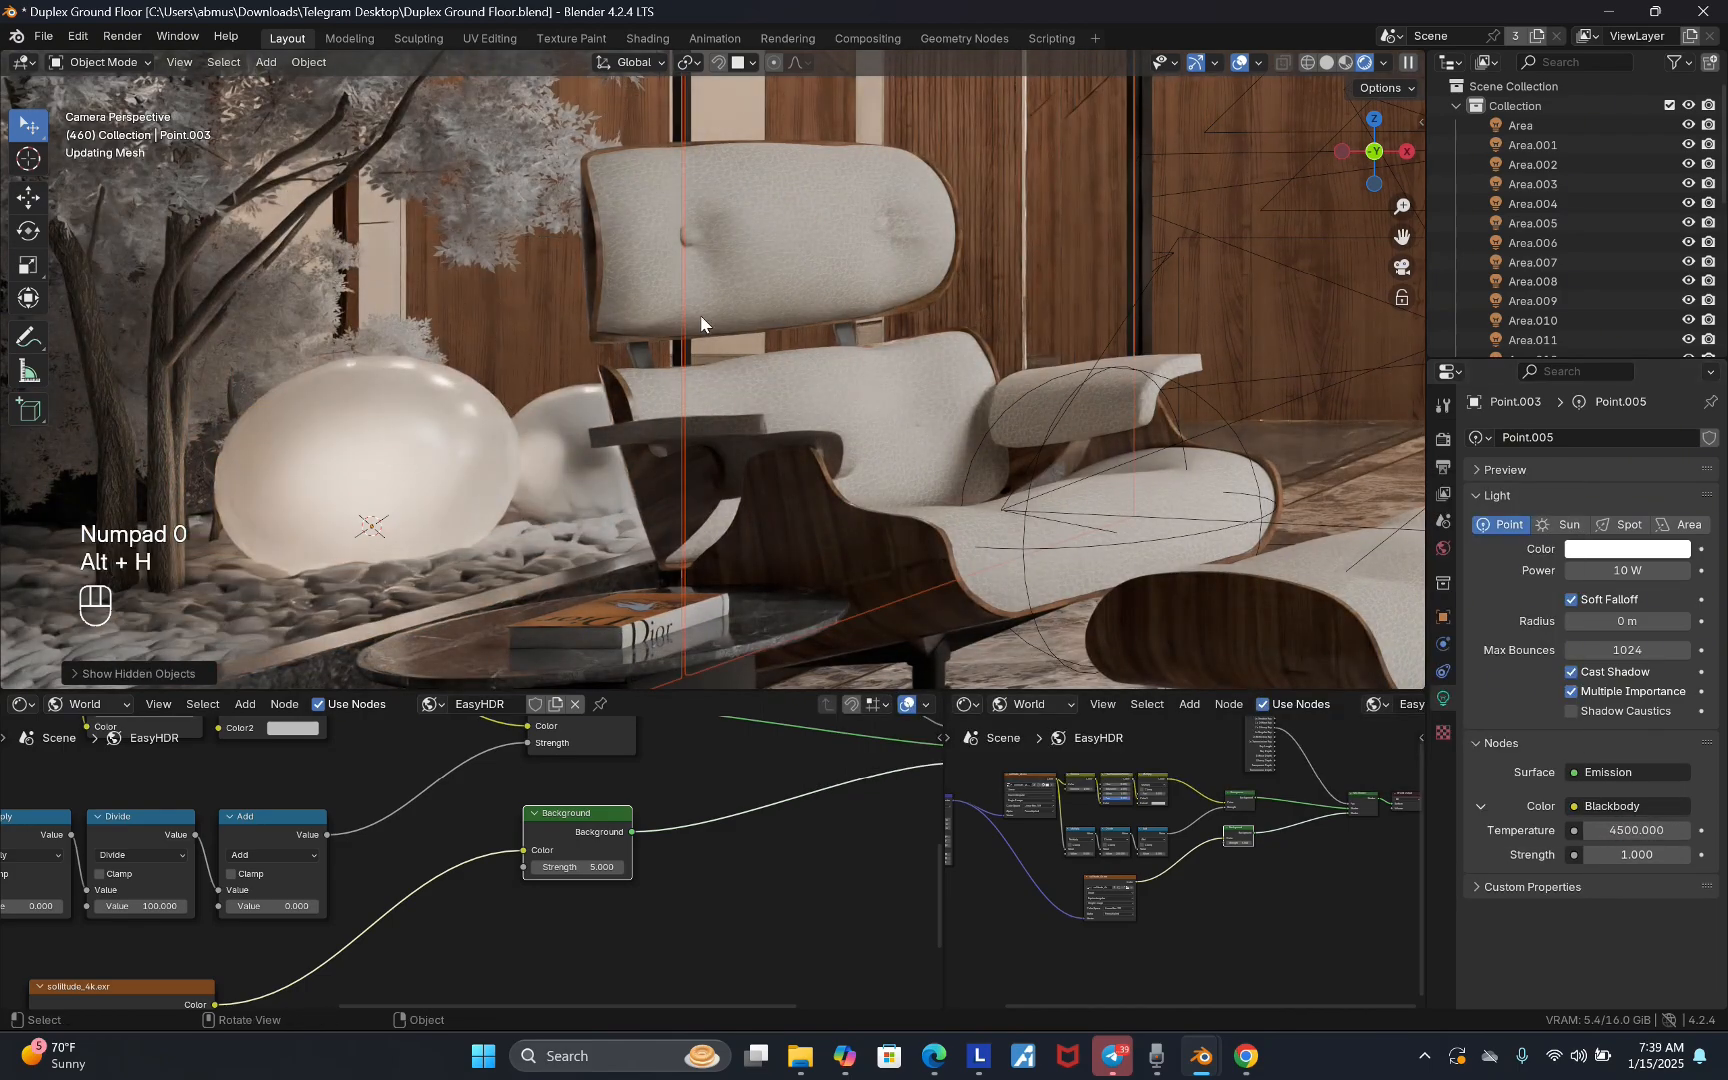
{"action": "middle_click_drag", "start_coordinate": [701, 315], "coordinate": [619, 535]}
{"action": "scroll", "coordinate": [328, 568], "scroll_direction": "down", "scroll_amount": 2}
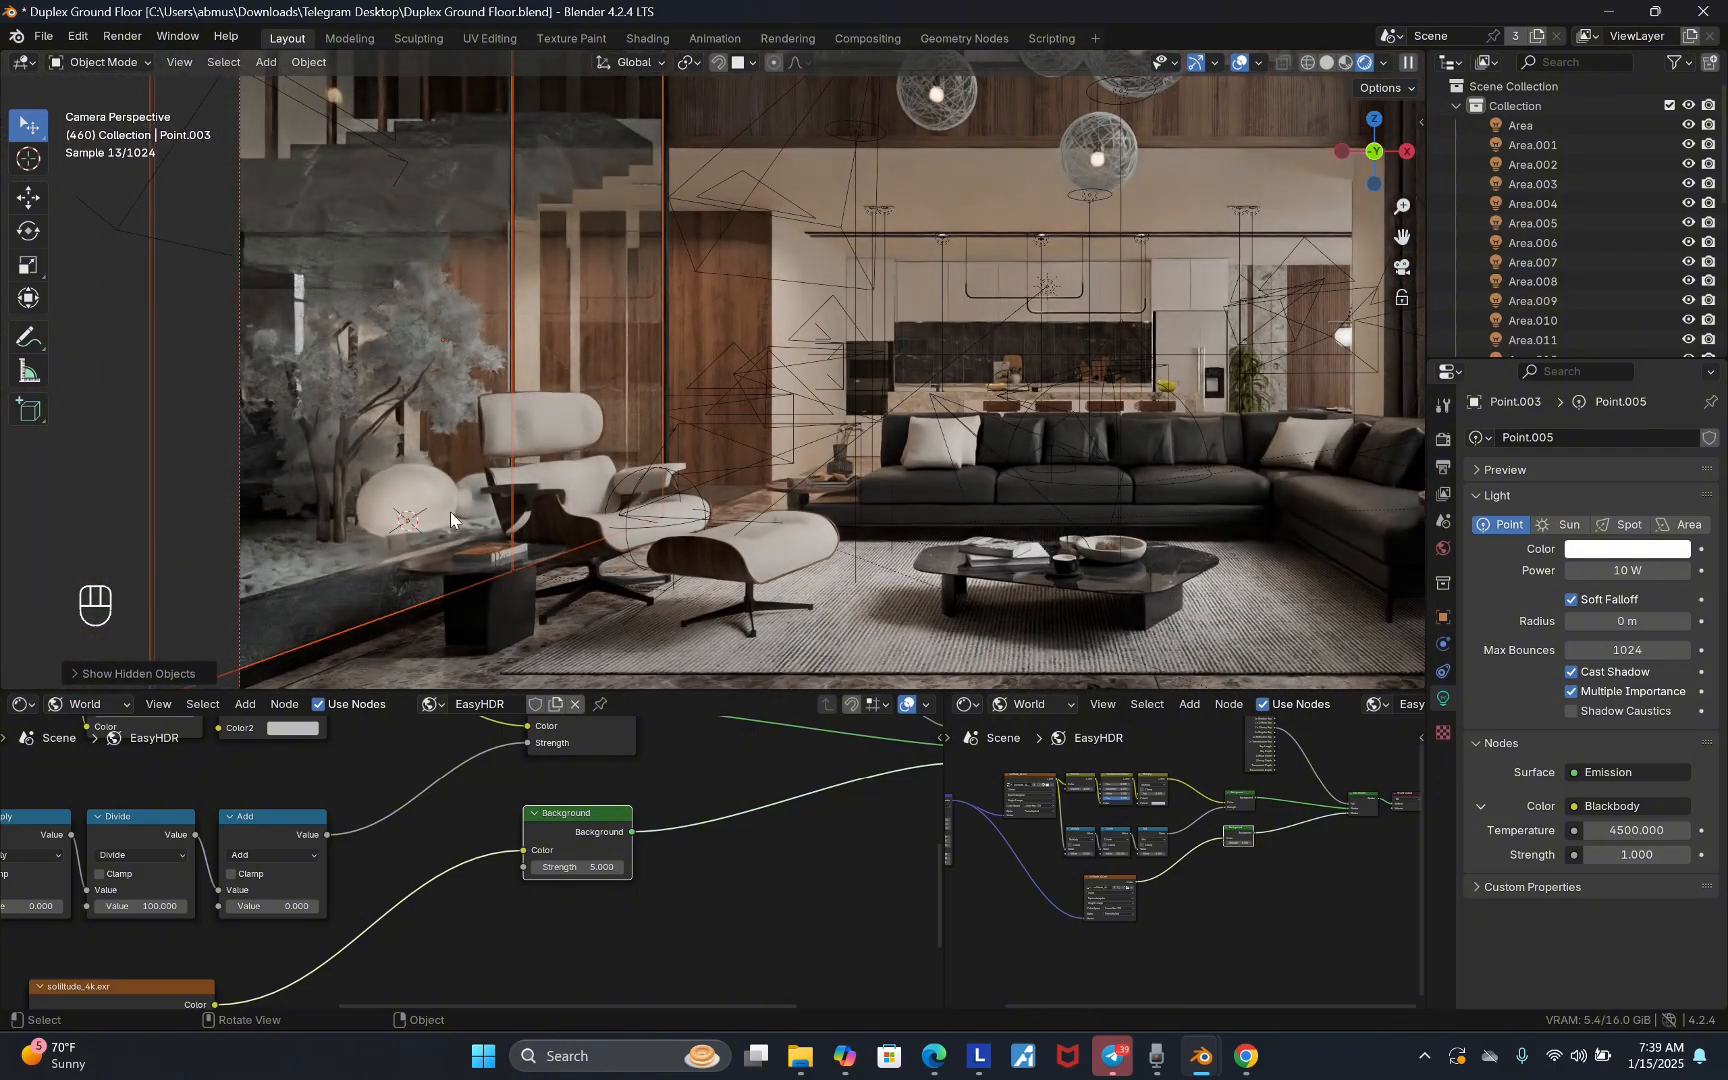
{"action": "scroll", "coordinate": [351, 548], "scroll_direction": "down", "scroll_amount": 2}
- Hide the glass partition in front of the staircase and bring the wall with the vertical light strips into view
{"action": "left_click", "coordinate": [409, 377]}
{"action": "key", "text": "KP_Decimal"}
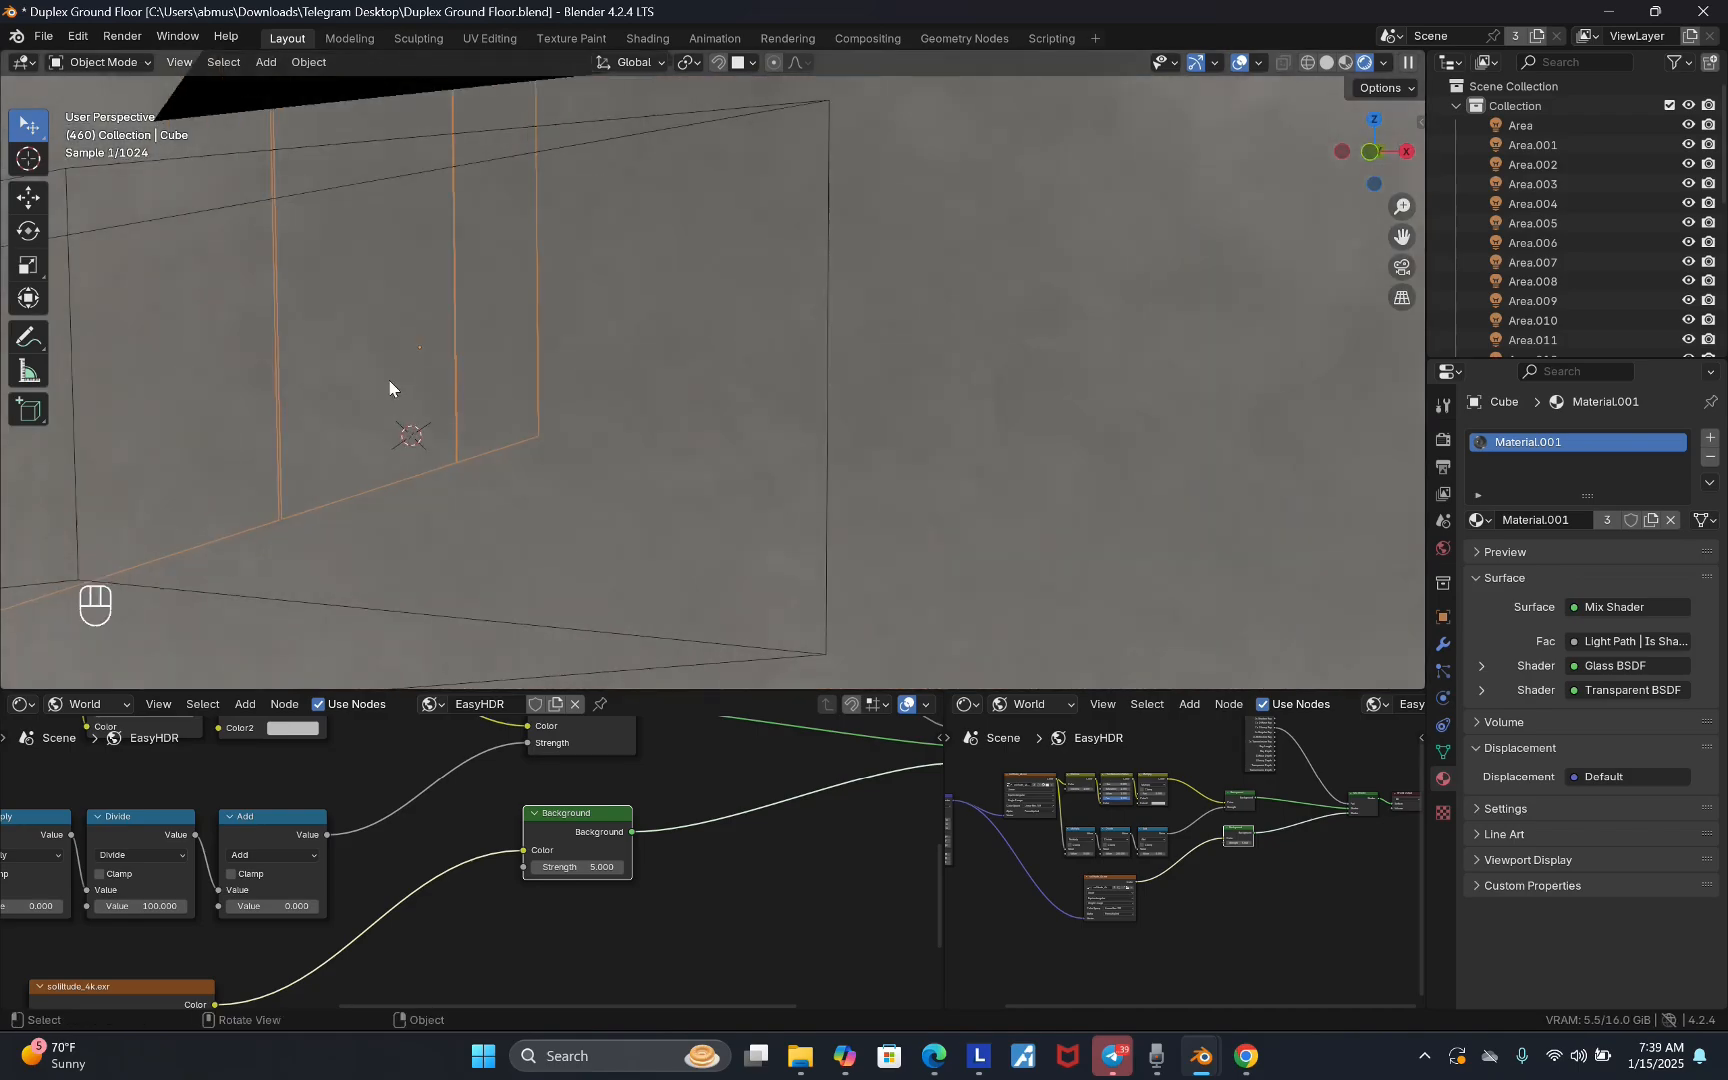
{"action": "scroll", "coordinate": [366, 325], "scroll_direction": "up", "scroll_amount": 3}
{"action": "key", "text": "g"}
{"action": "key", "text": "Escape"}
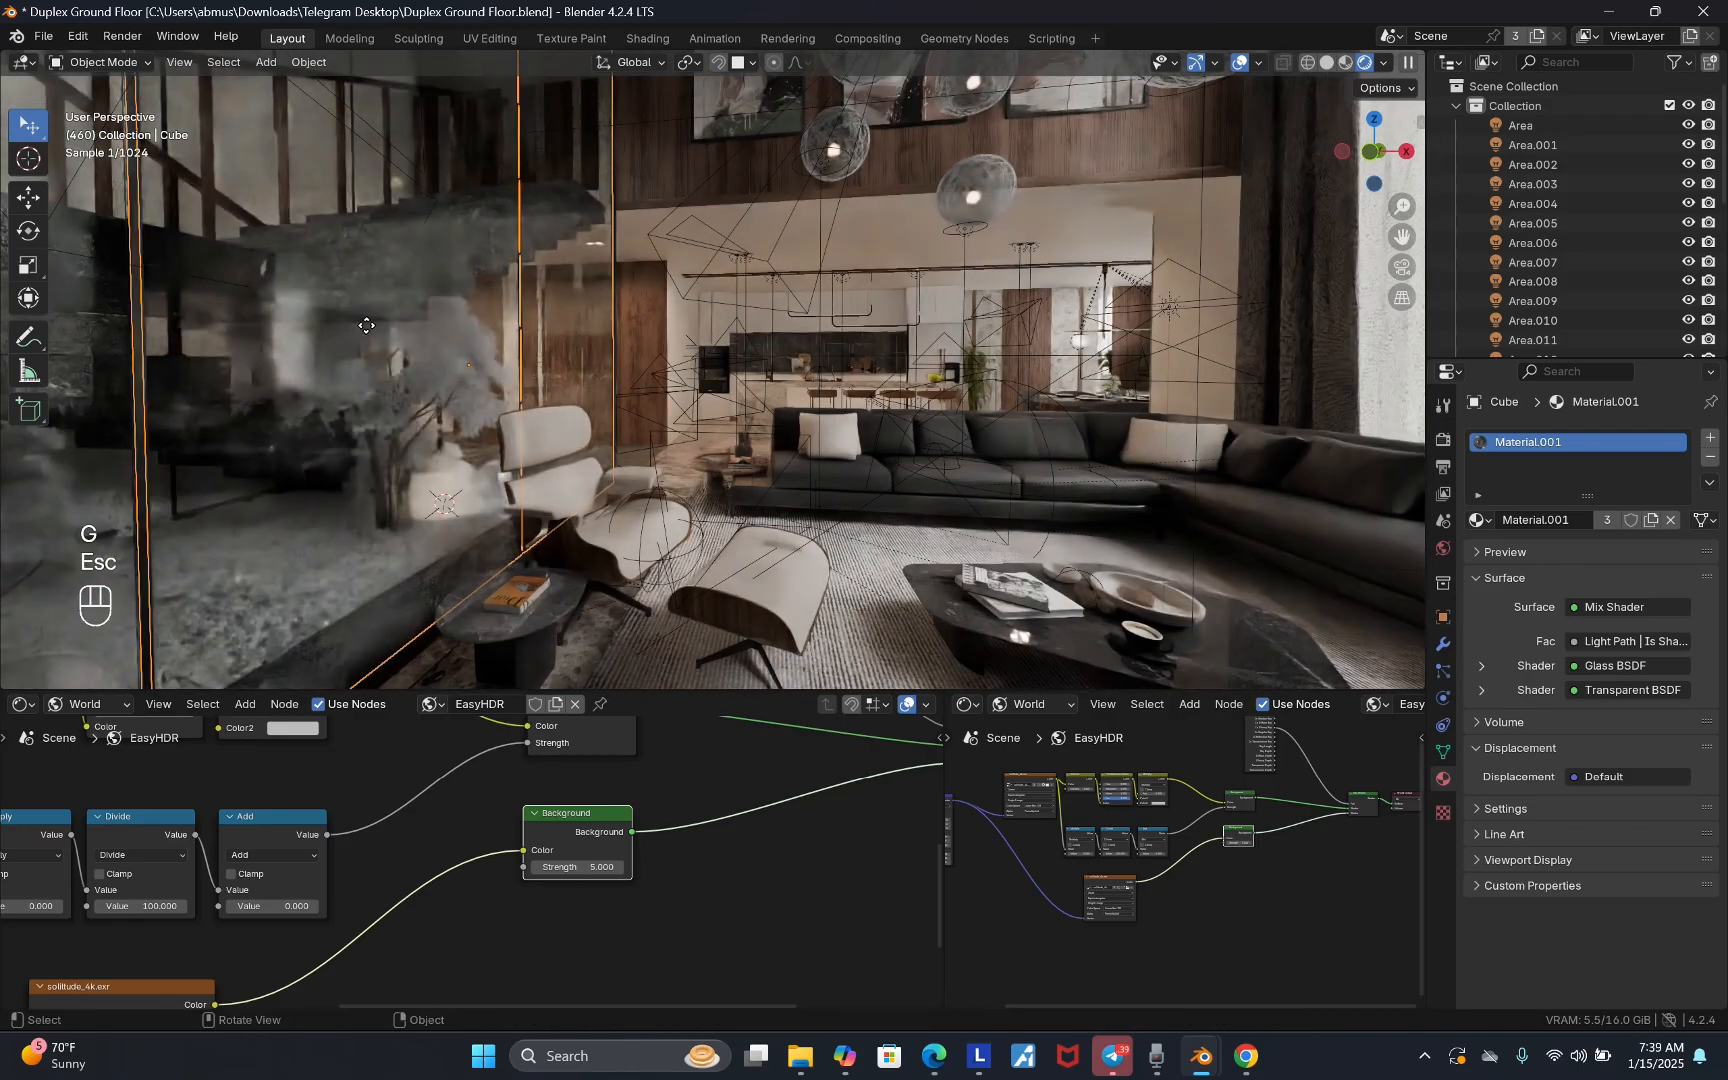
{"action": "key", "text": "h"}
{"action": "key", "text": "v"}
{"action": "middle_click_drag", "start_coordinate": [198, 252], "coordinate": [590, 103]}
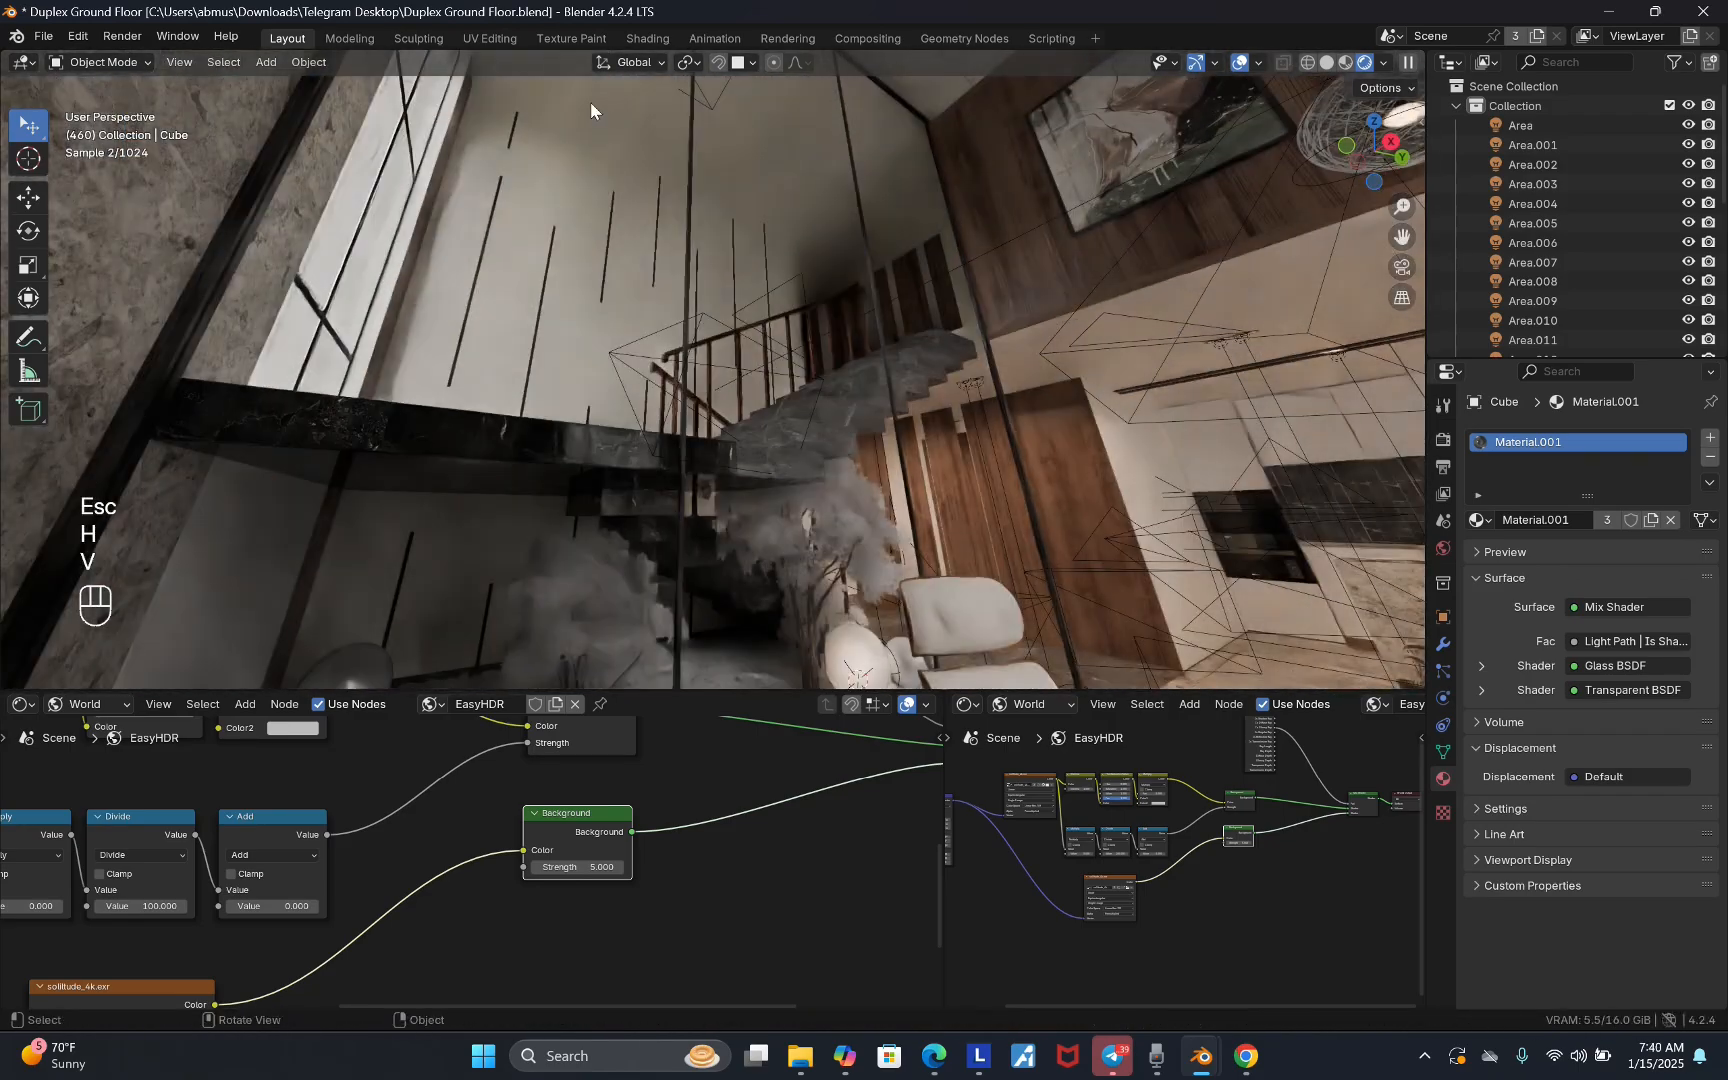
- Set the emission strength of the staircase wall's strip material, Material.031, to 12
{"action": "left_click", "coordinate": [548, 274]}
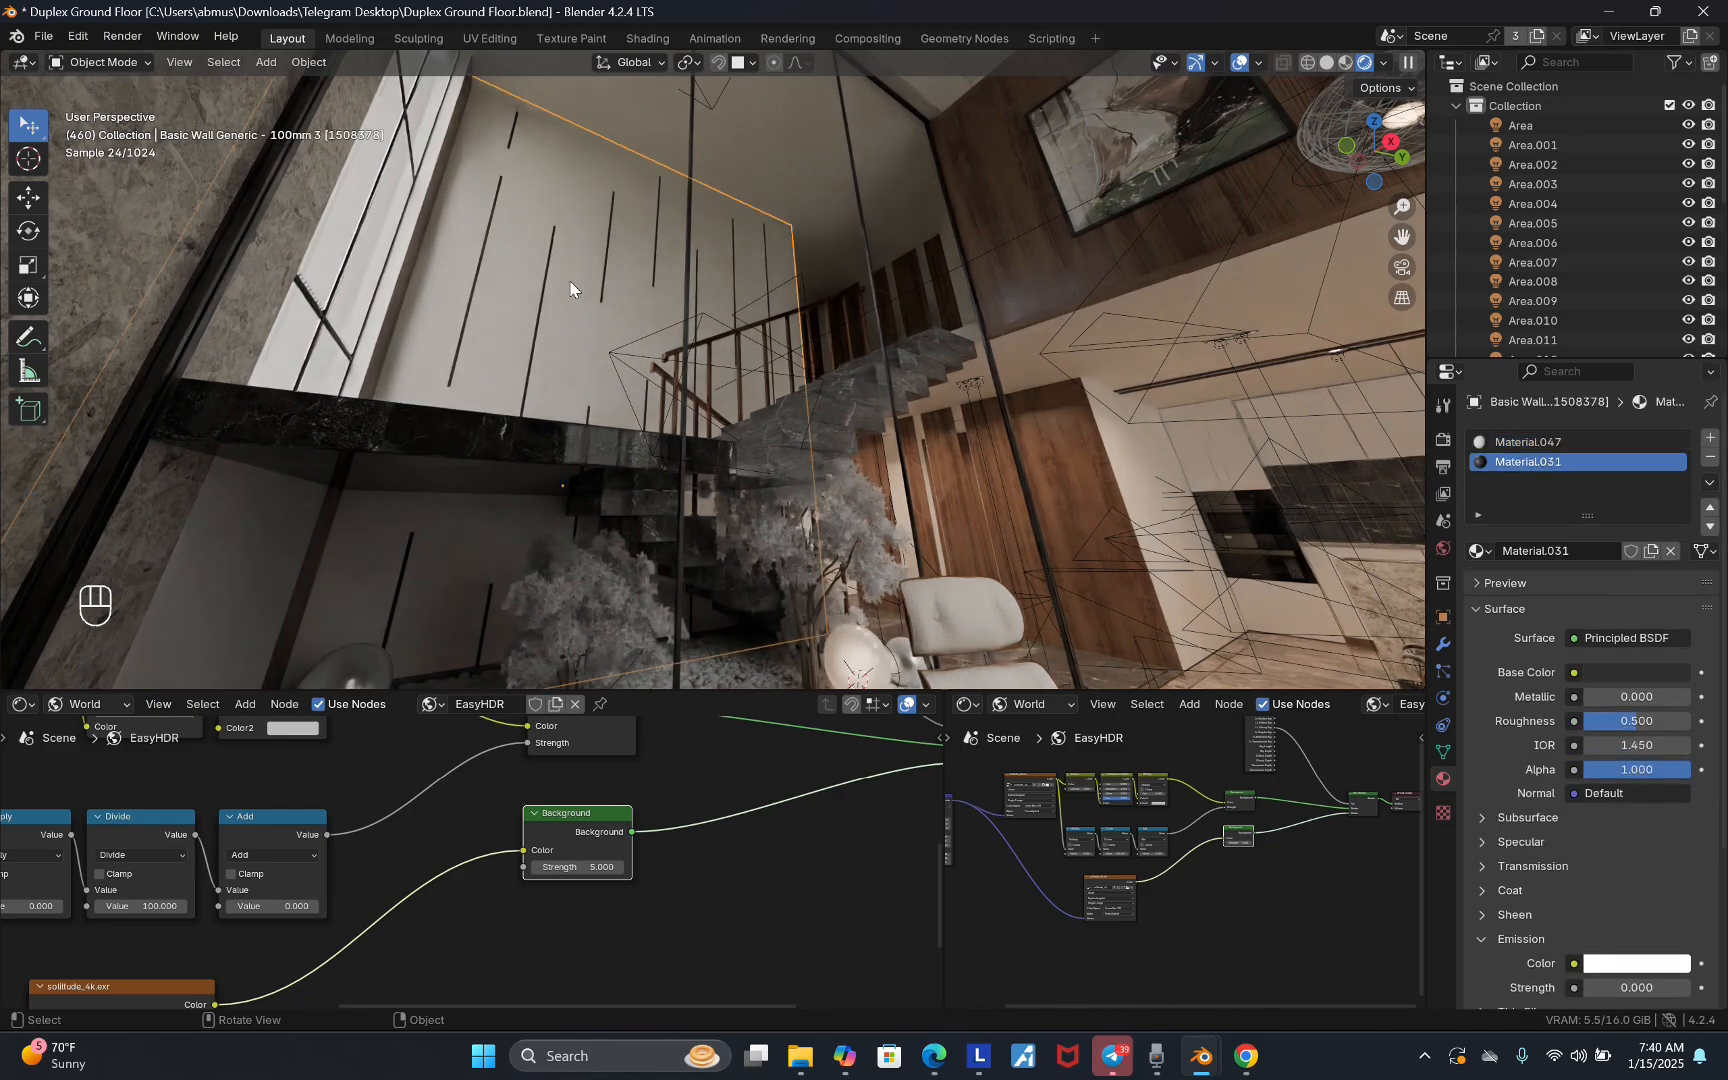
{"action": "scroll", "coordinate": [1600, 908], "scroll_direction": "down", "scroll_amount": 2}
{"action": "left_click", "coordinate": [1634, 910]}
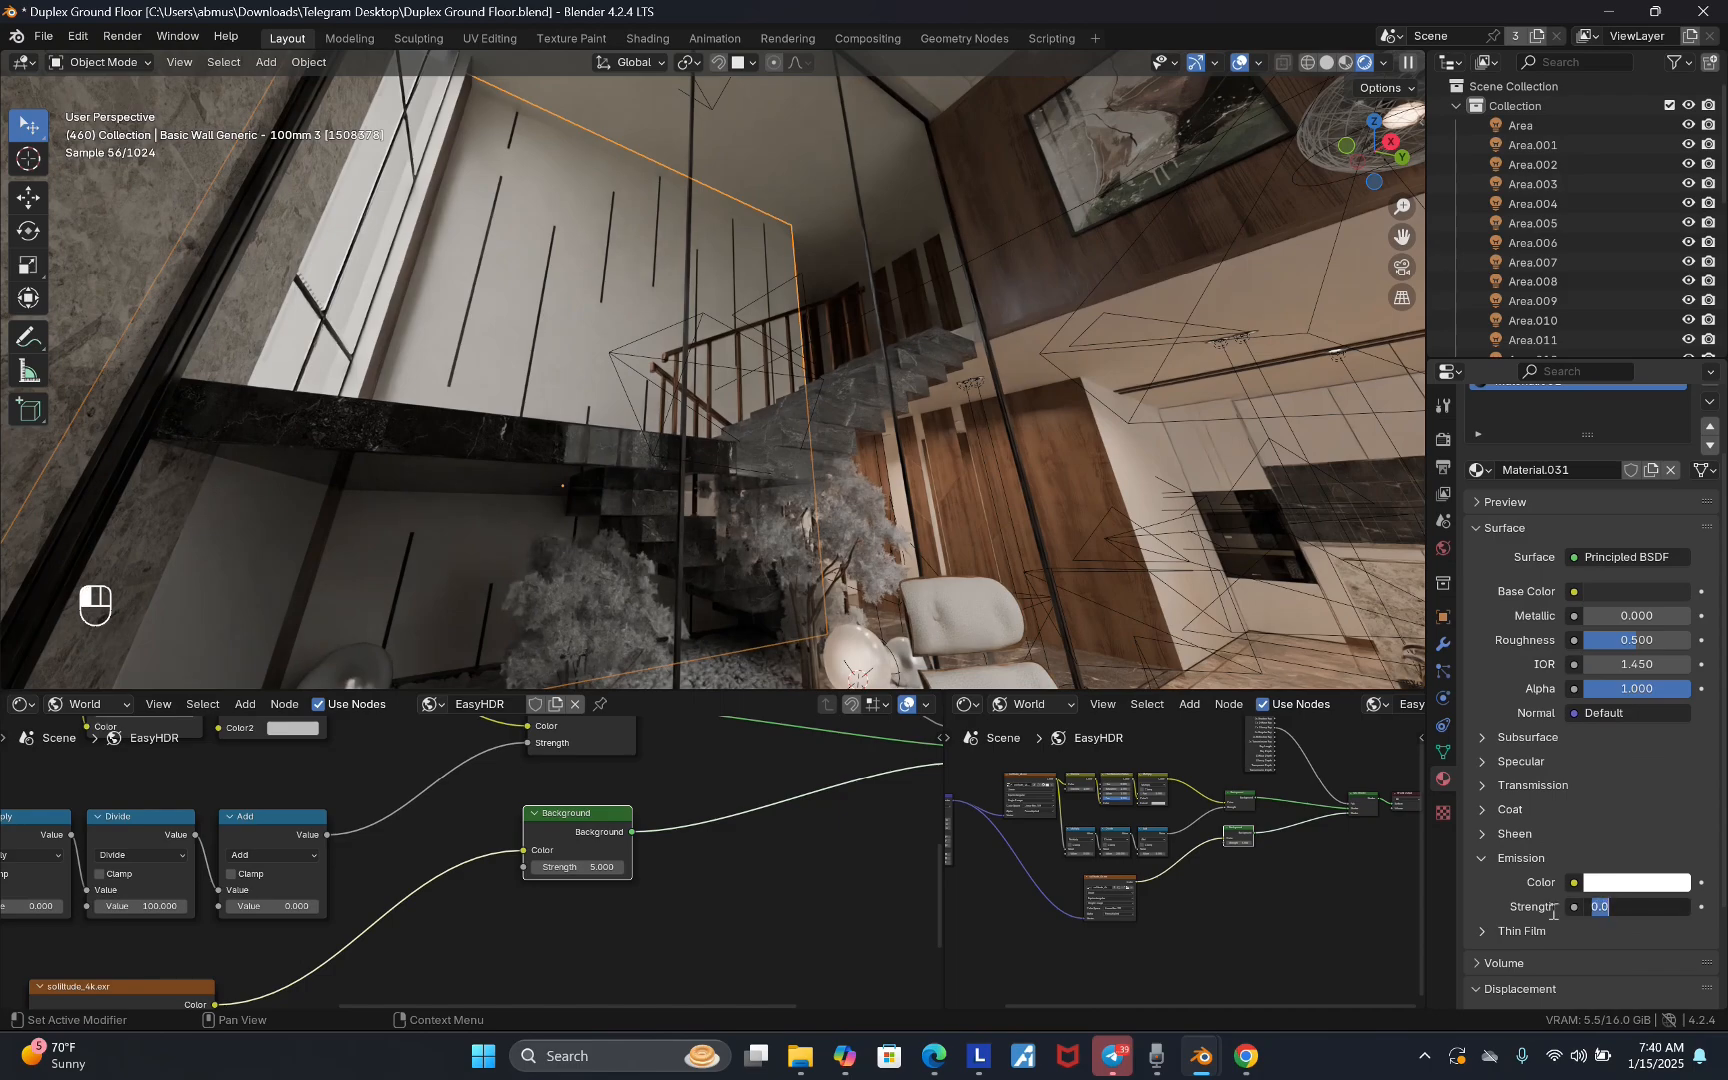
{"action": "key", "text": "Return"}
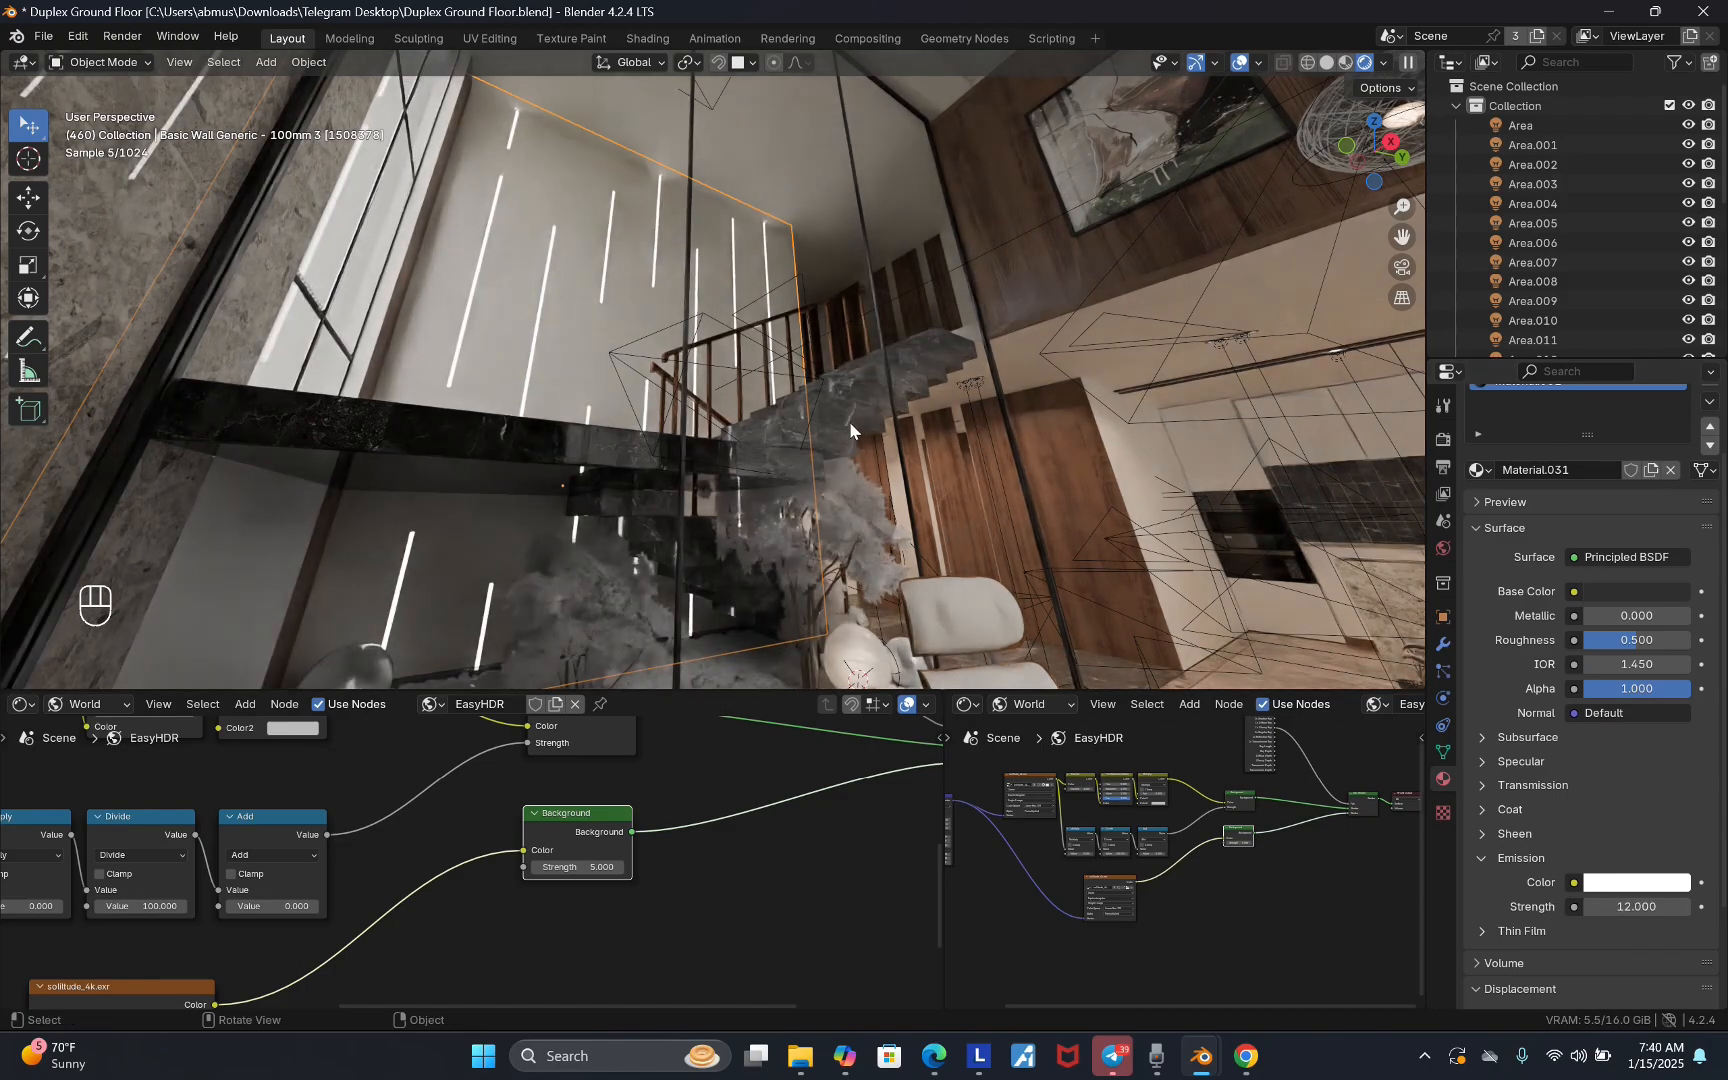
- Return to the camera view and unhide the glass partition in front of the staircase
{"action": "left_click", "coordinate": [1575, 882]}
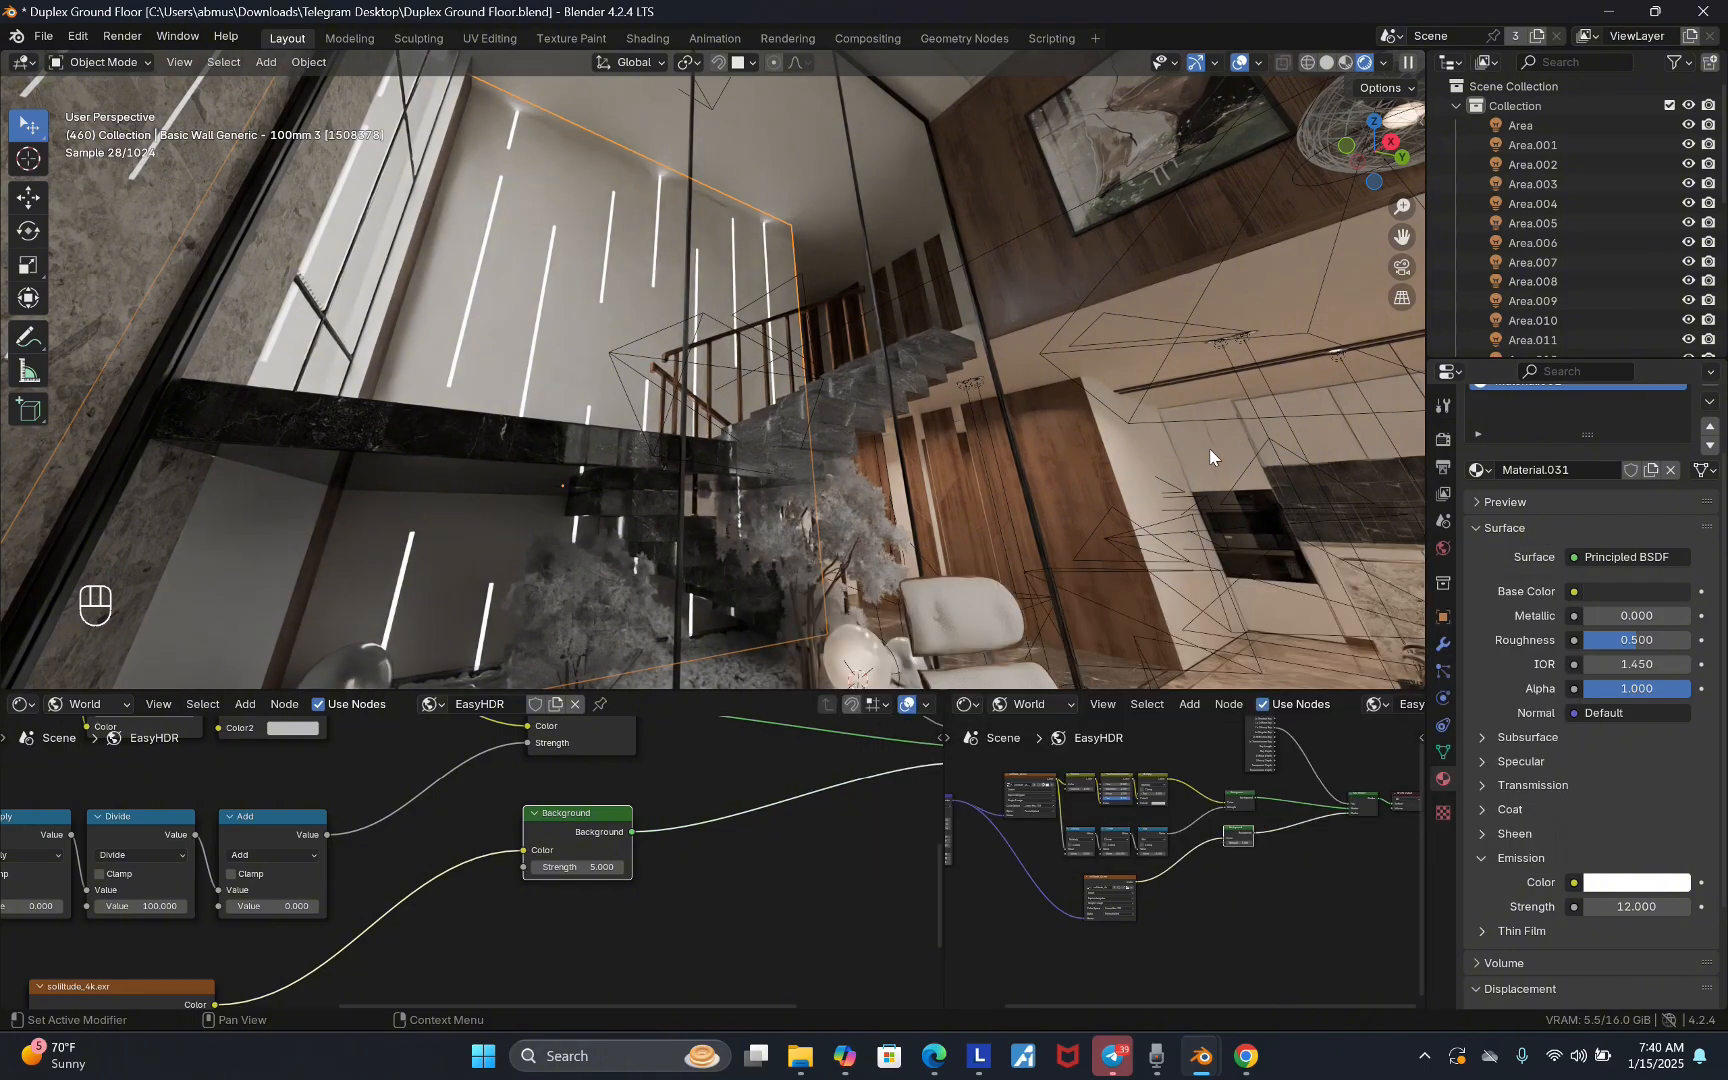
{"action": "key", "text": "KP_0"}
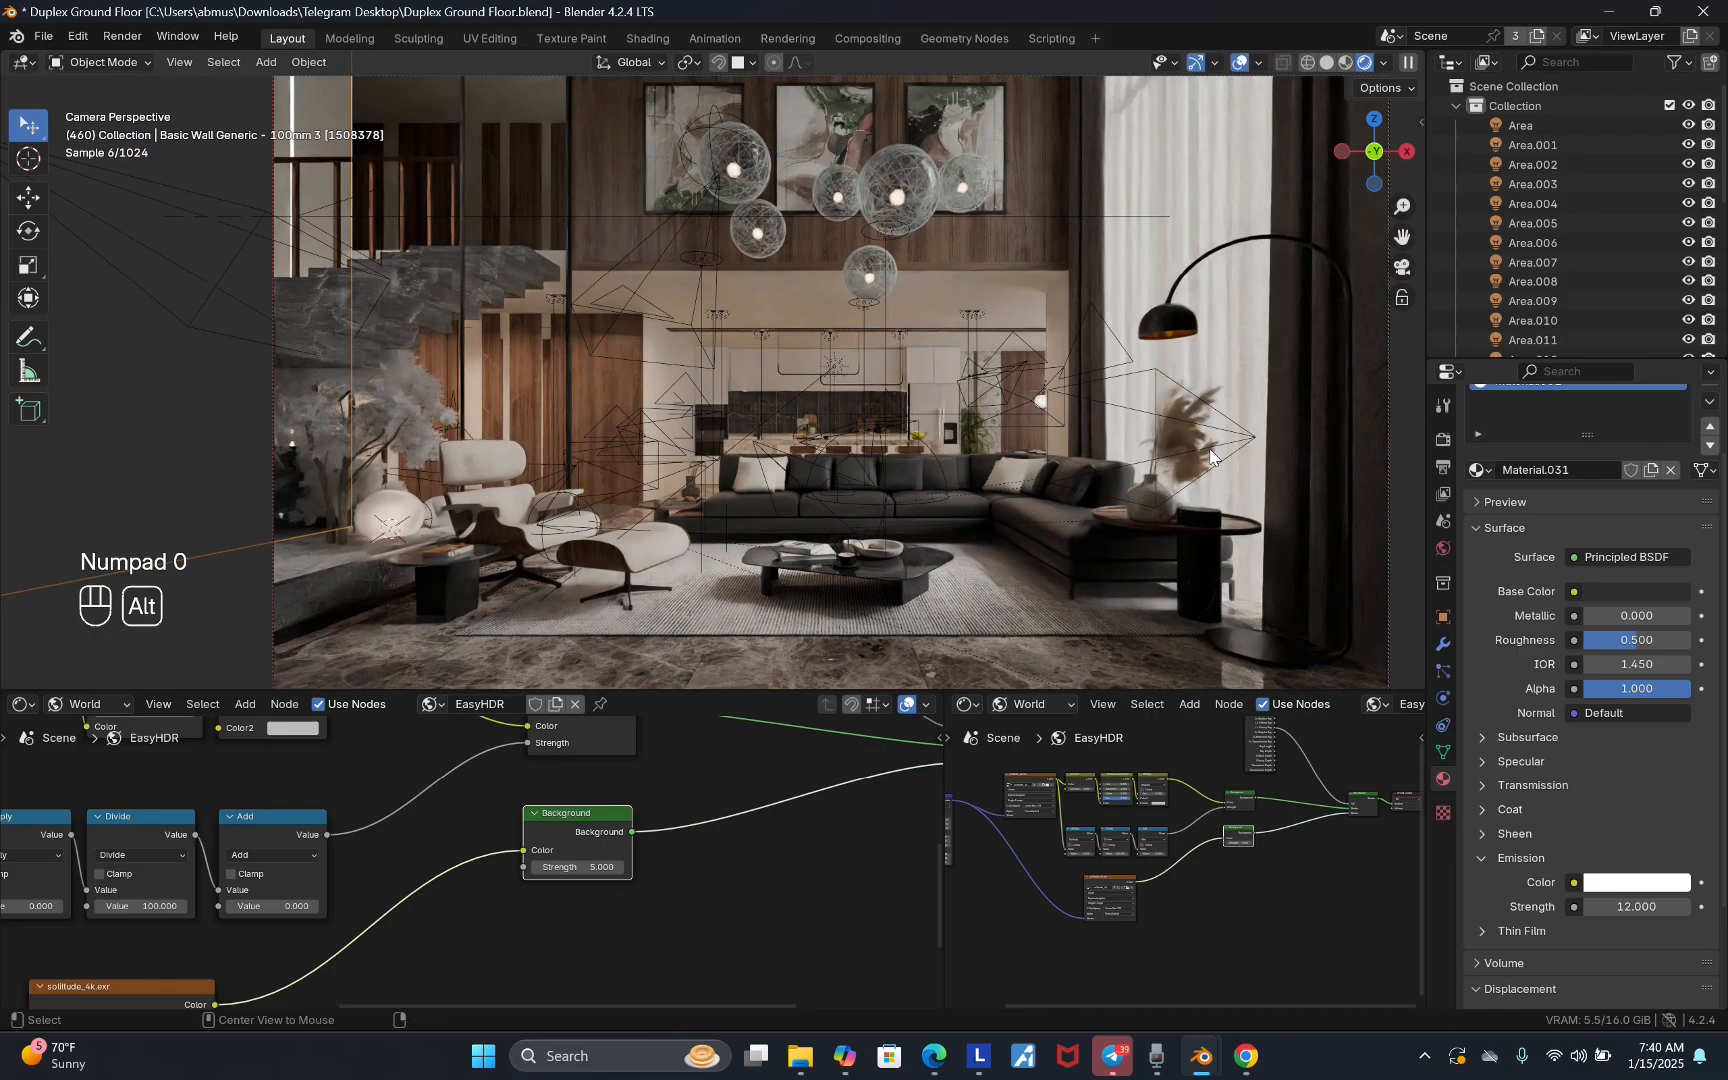
{"action": "key", "text": "alt+h"}
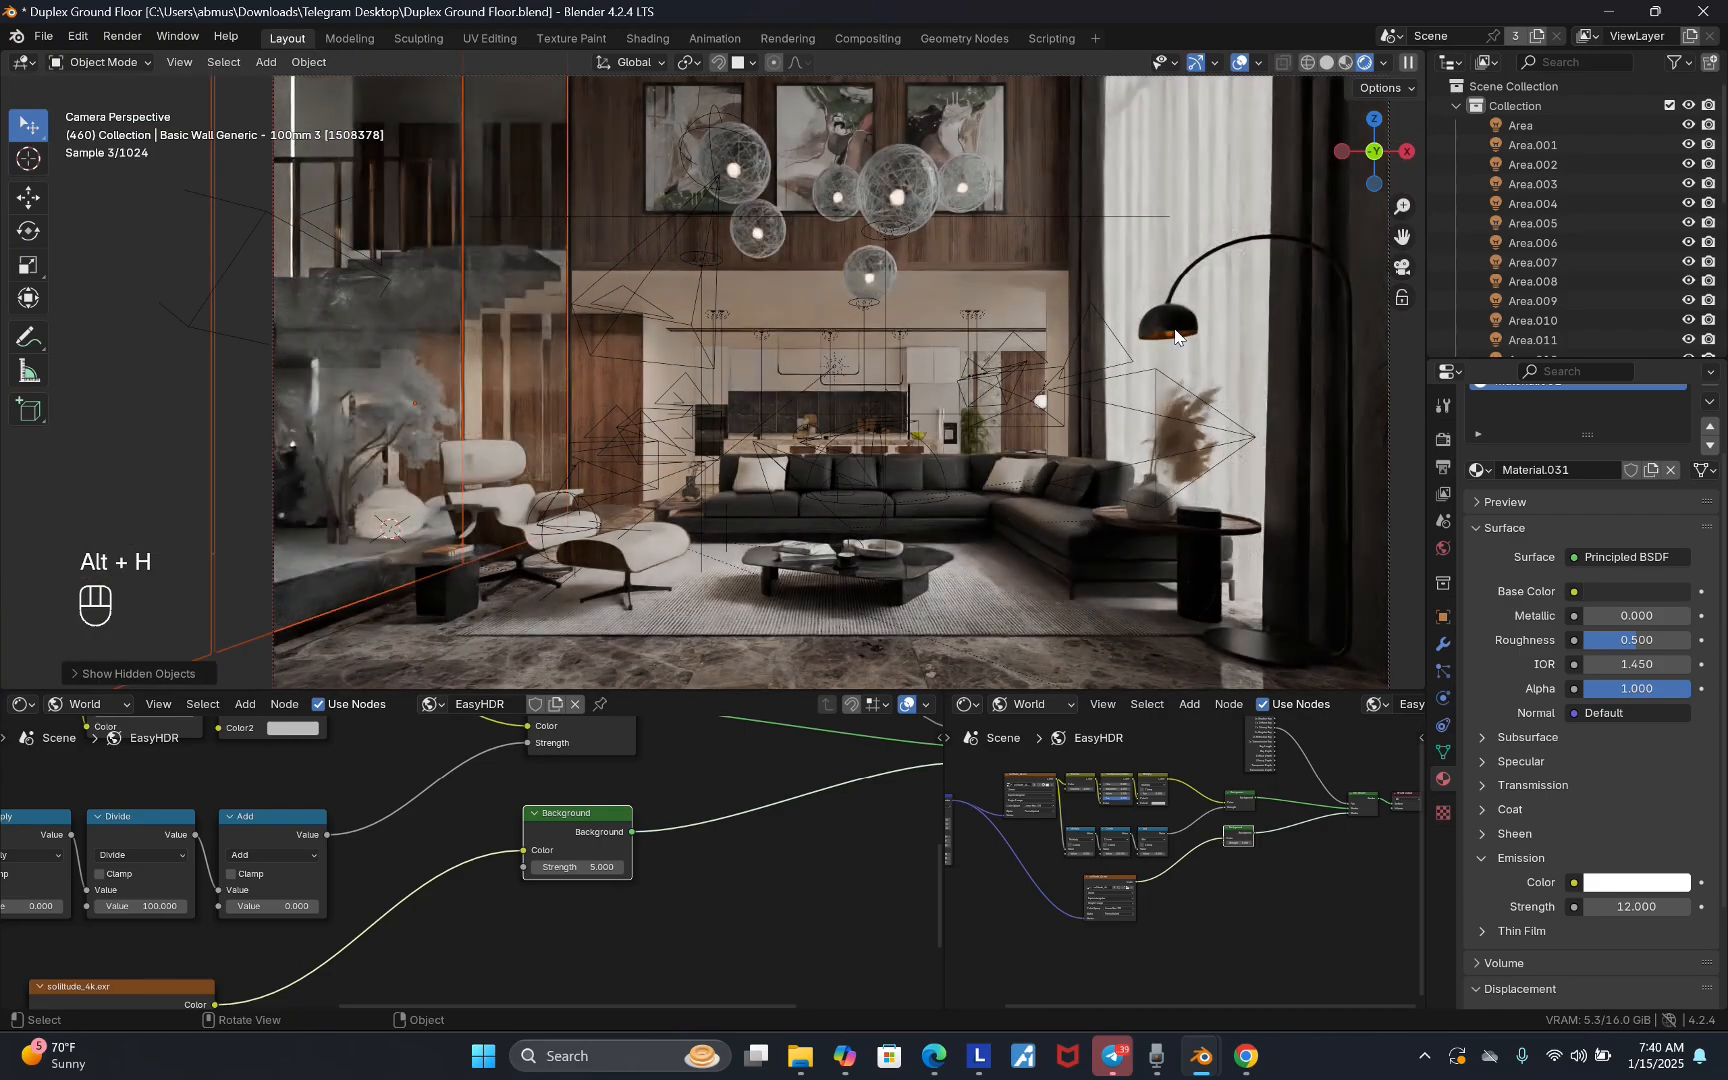
- Select the arc floor lamp beside the curtains and place the 3D cursor inside its shade, seen from below
{"action": "scroll", "coordinate": [1175, 332], "scroll_direction": "up", "scroll_amount": 1}
{"action": "left_click", "coordinate": [1181, 333]}
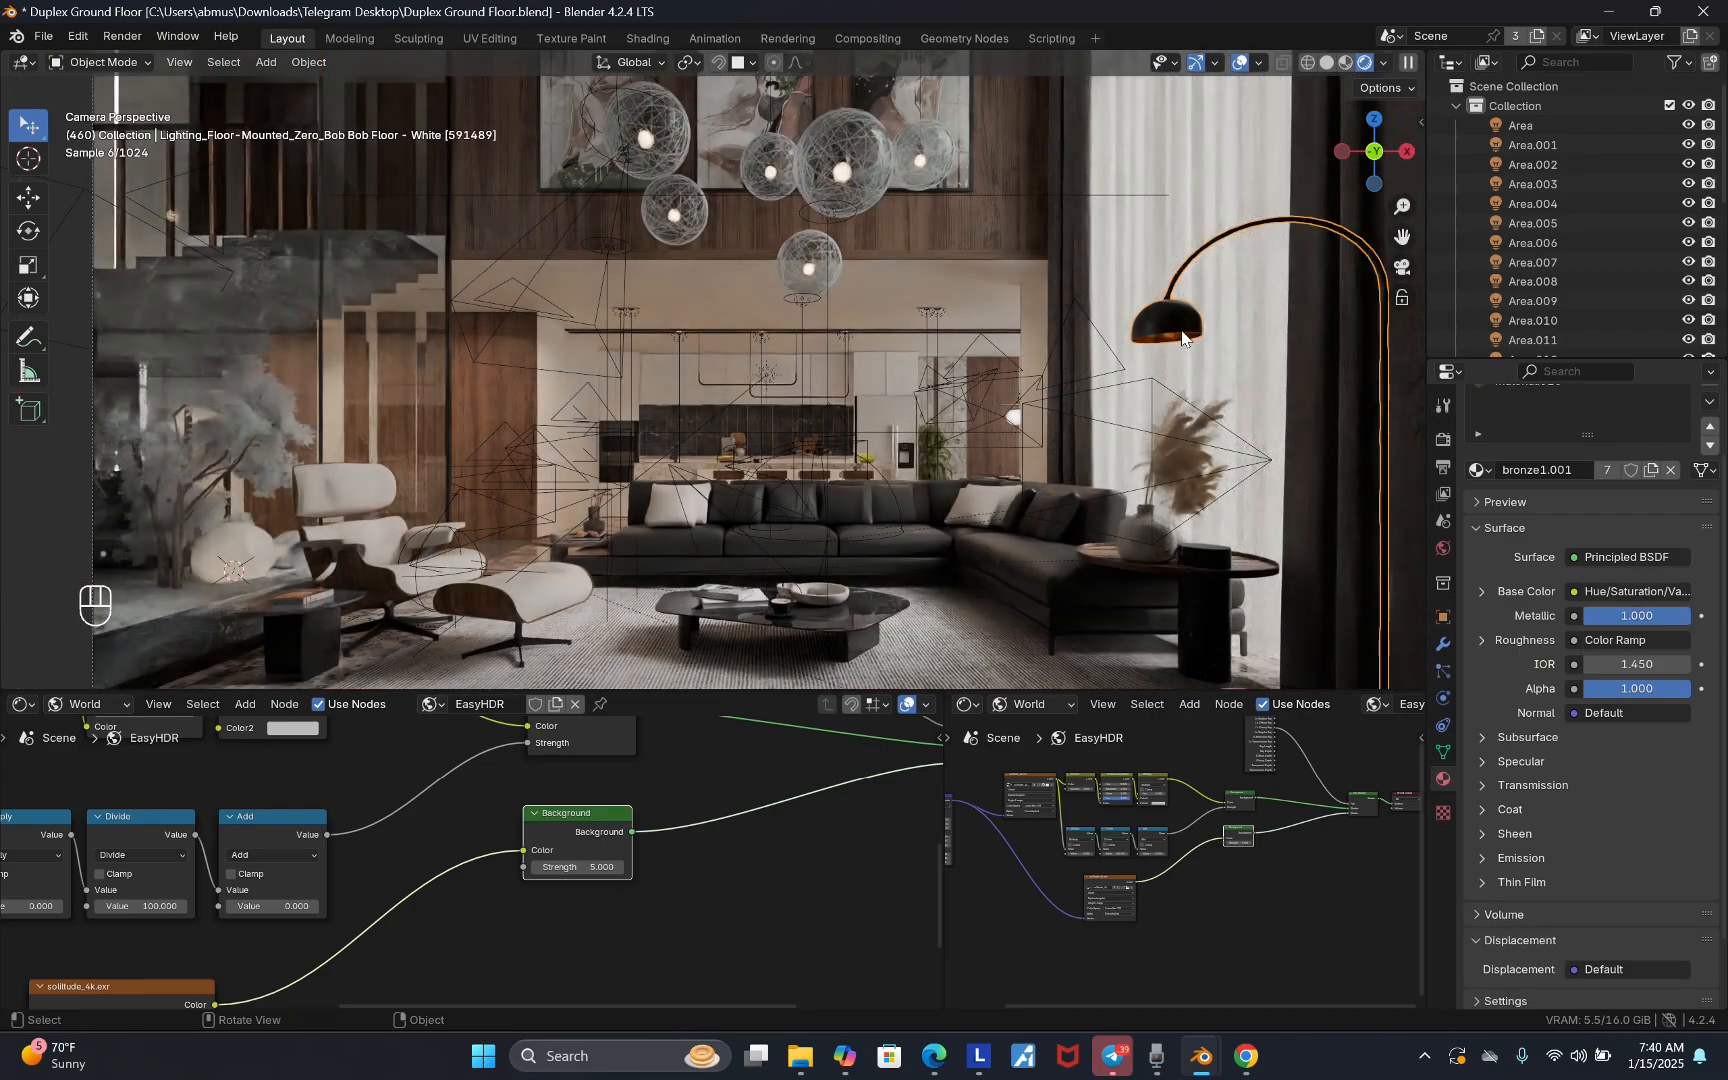
{"action": "middle_click_drag", "start_coordinate": [1181, 343], "coordinate": [1004, 292]}
{"action": "key", "text": "v"}
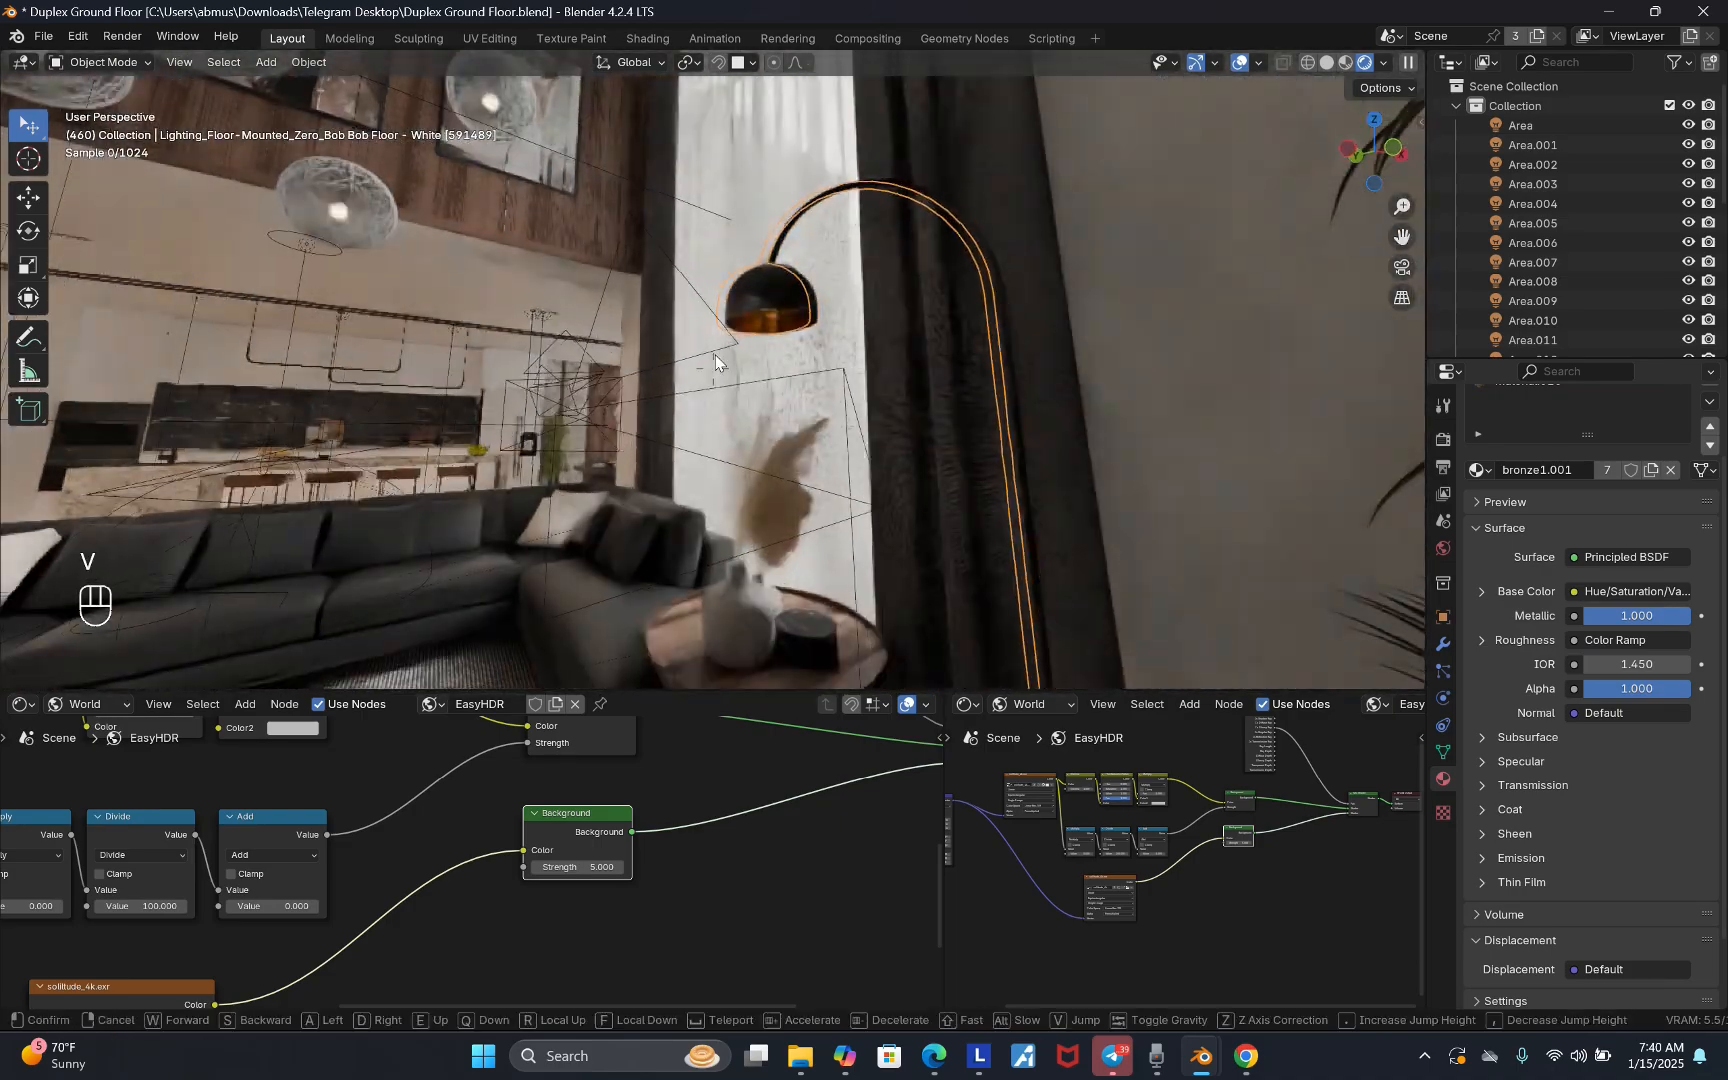
{"action": "key", "text": "q"}
{"action": "key", "text": "w"}
{"action": "key", "text": "w"}
{"action": "key", "text": "e"}
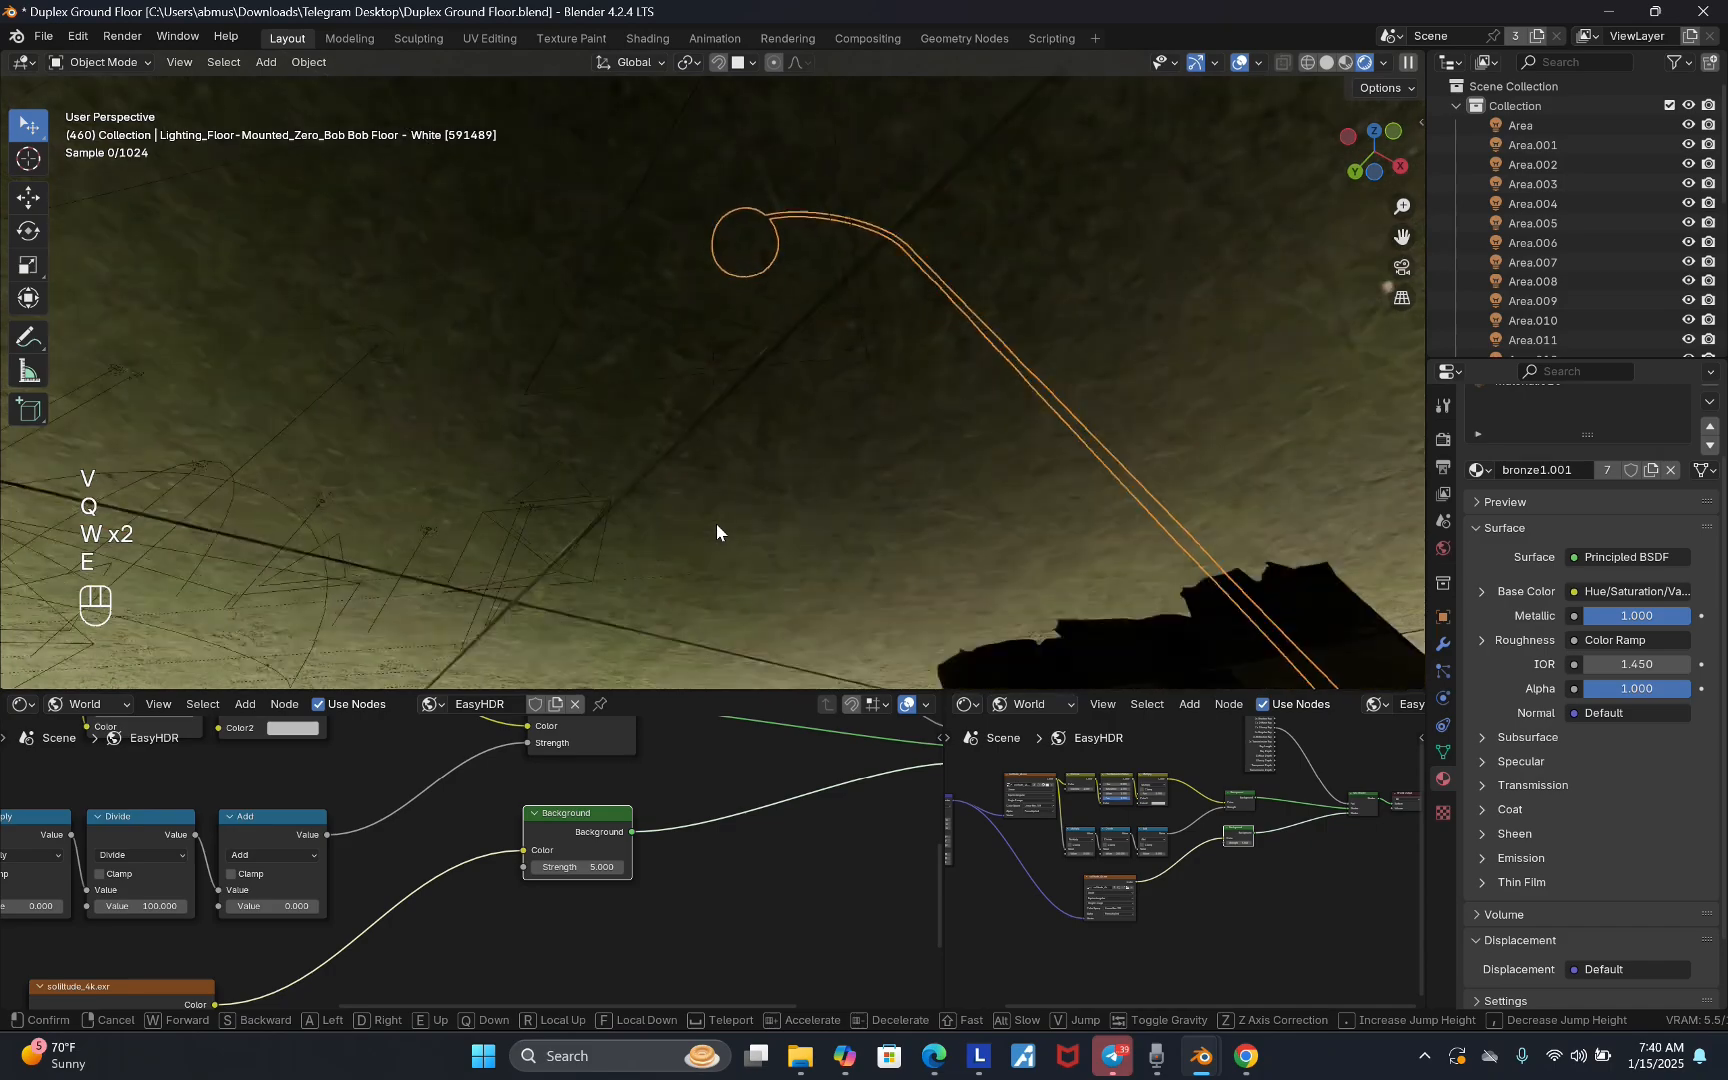
{"action": "key", "text": "w"}
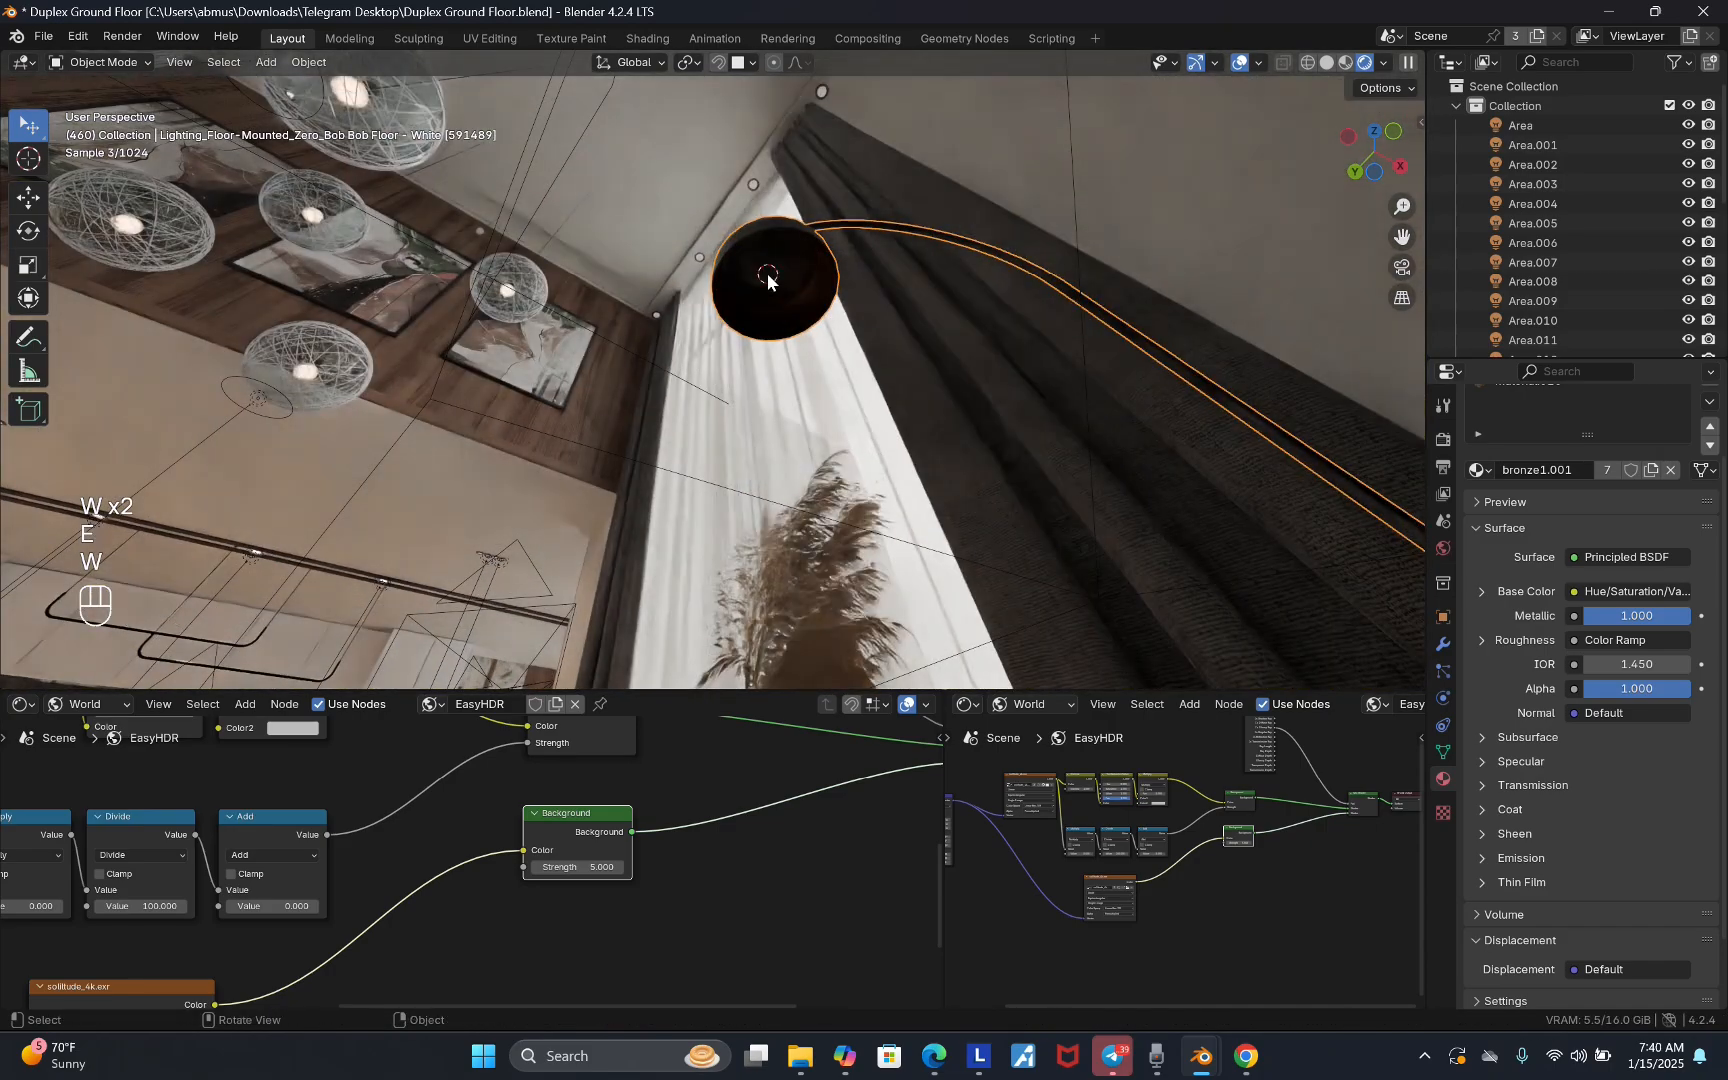
{"action": "left_click", "coordinate": [760, 285]}
- Add an area light at the arc lamp's shade and lower it about 0.07 m along the Z axis
{"action": "key", "text": "shift+a"}
{"action": "mouse_move", "coordinate": [728, 335]}
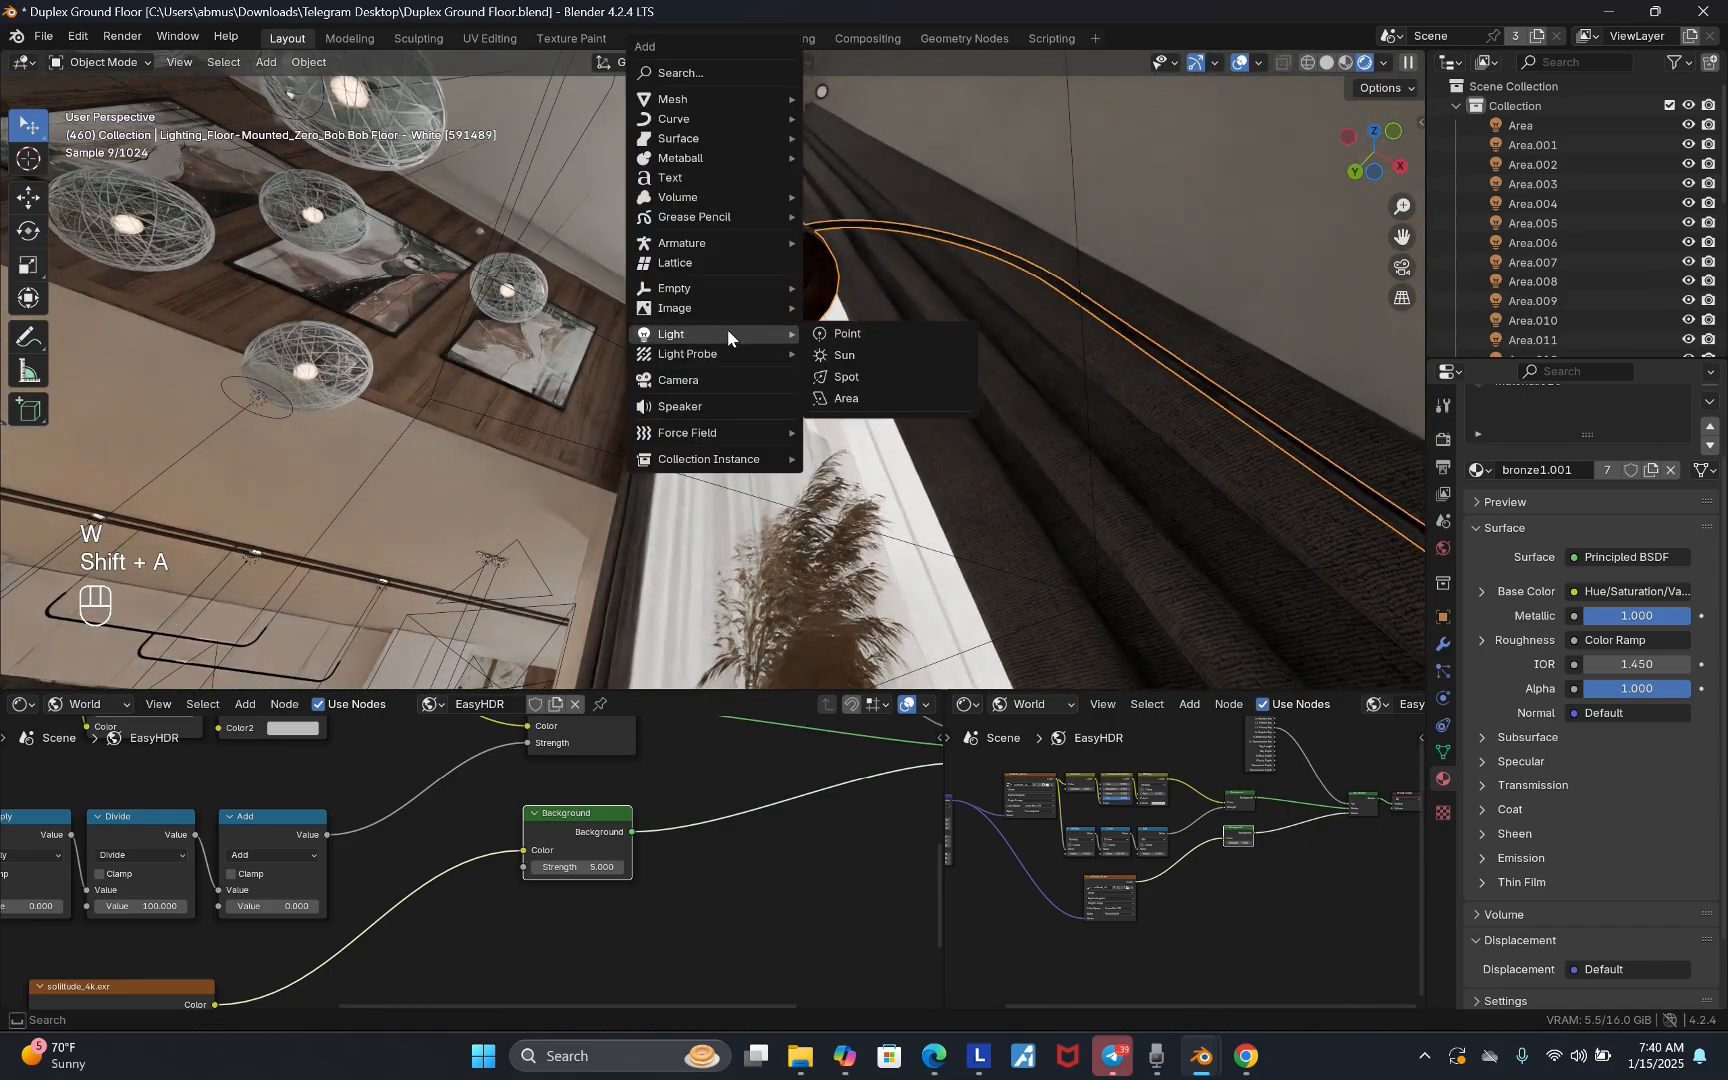
{"action": "left_click", "coordinate": [846, 400]}
{"action": "key", "text": "g"}
{"action": "key", "text": "z"}
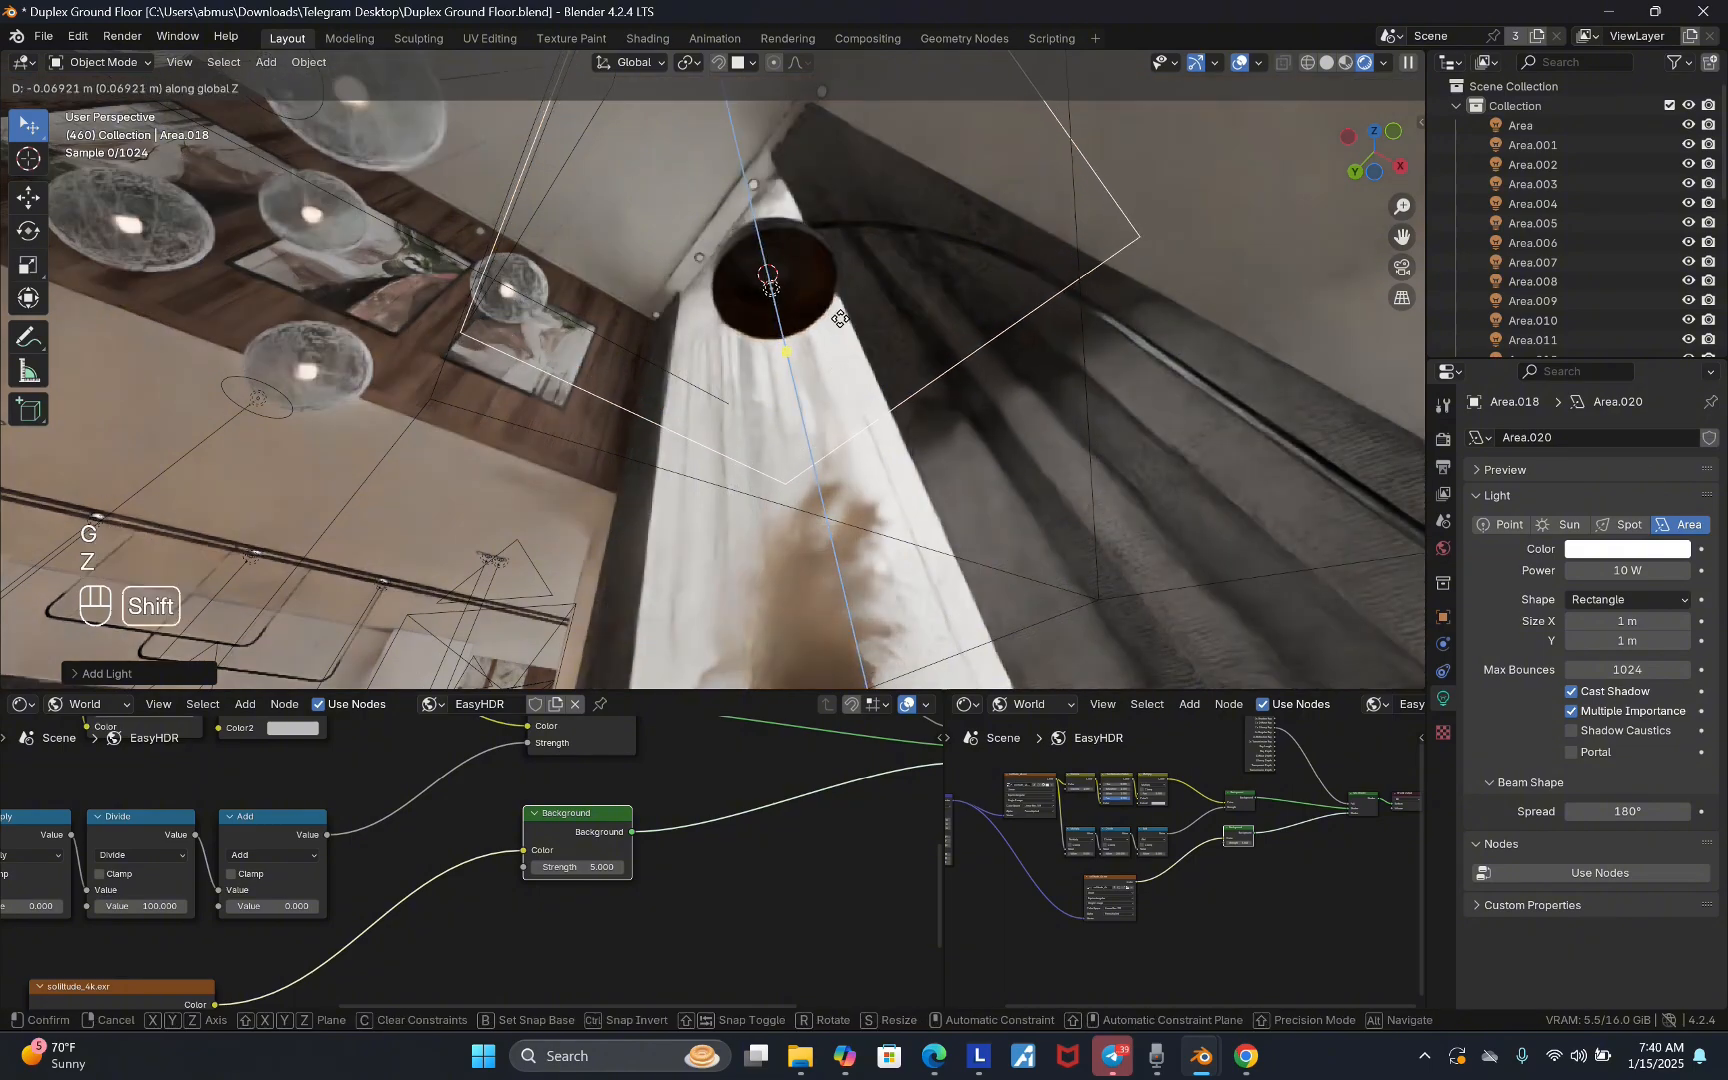
{"action": "left_click", "coordinate": [840, 318]}
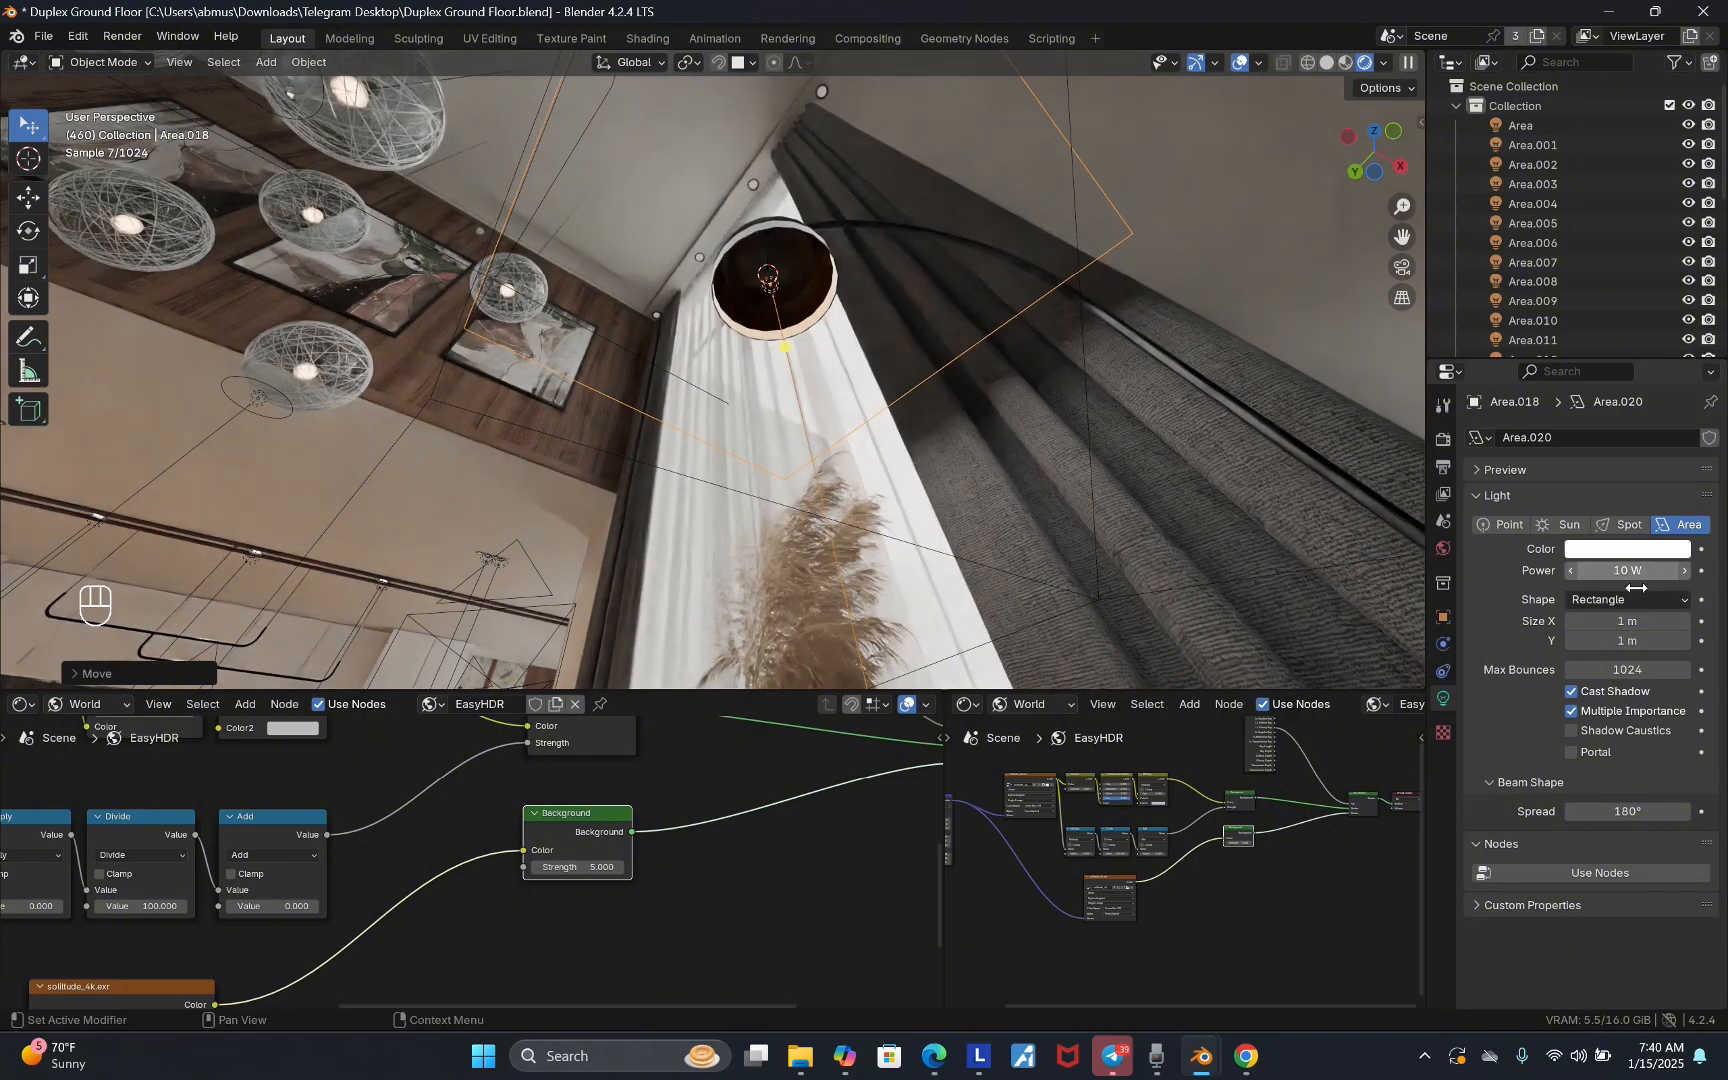
- Change the arc lamp's area light to a Disk shape and shrink its size to 0.197 m to fit the shade
{"action": "left_click", "coordinate": [1630, 598]}
{"action": "left_click", "coordinate": [1600, 670]}
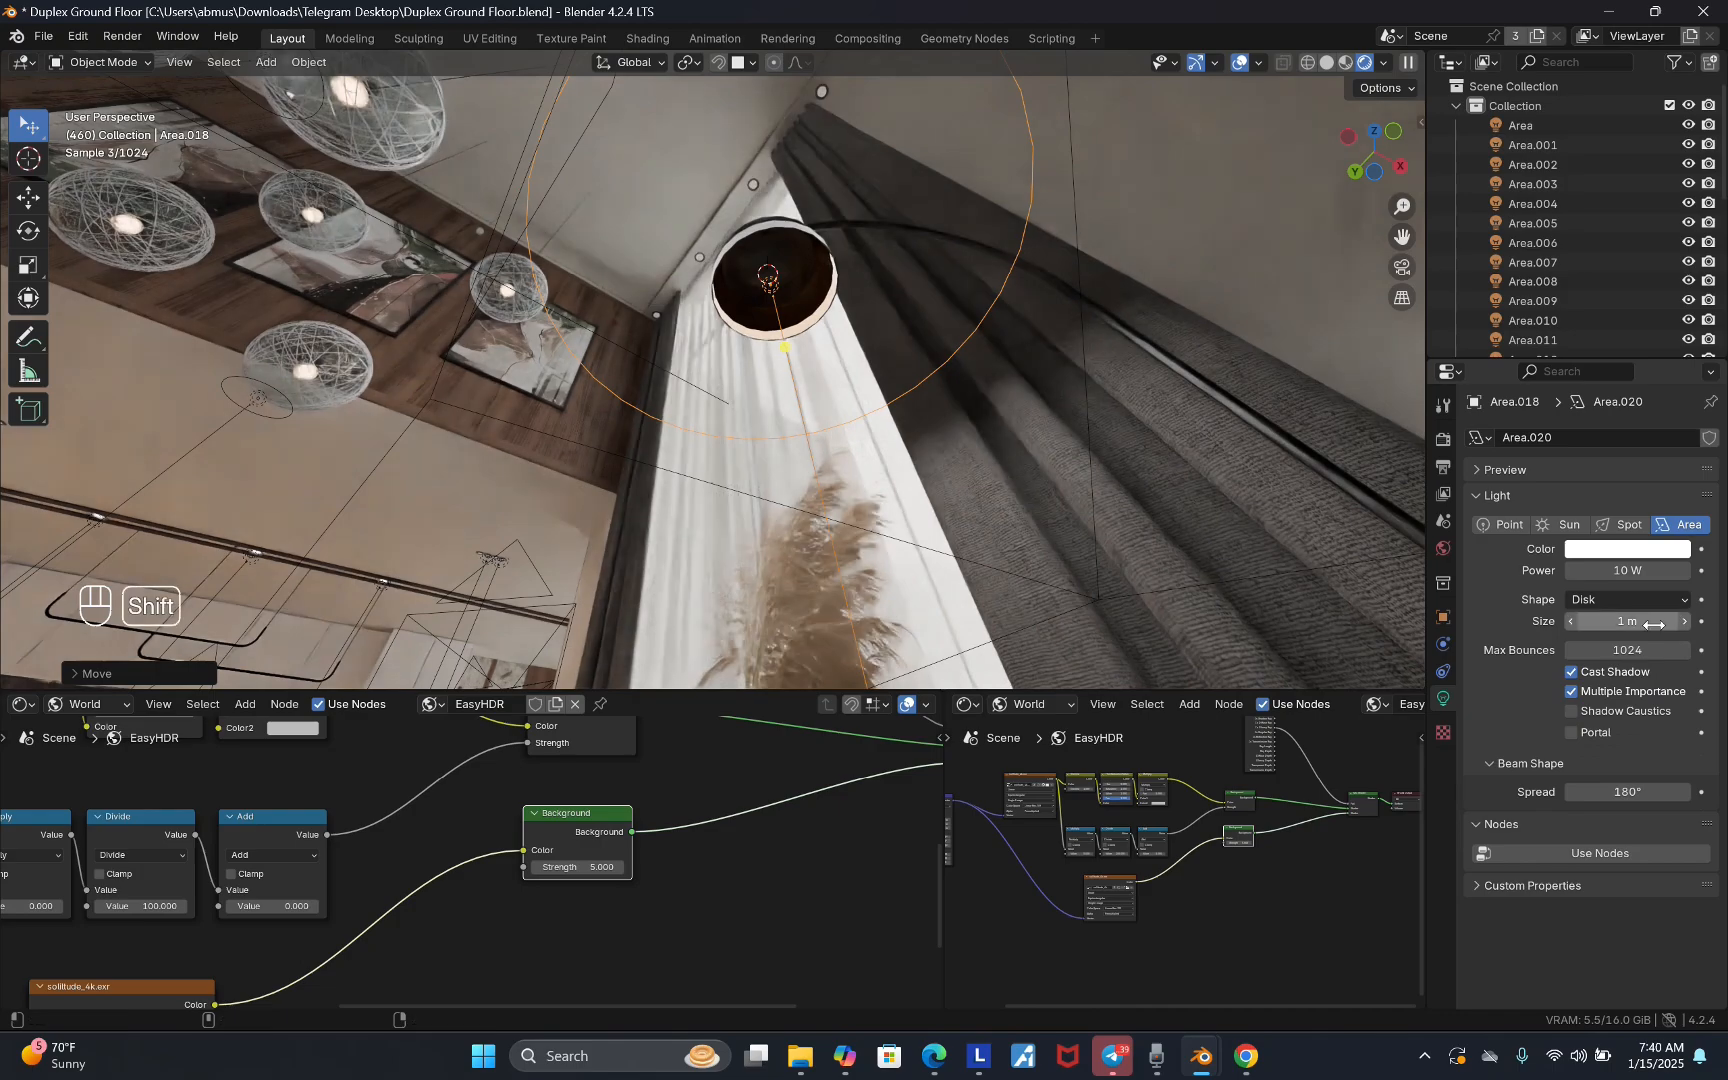
{"action": "left_click_drag", "start_coordinate": [1655, 624], "coordinate": [1107, 556], "text": "shift"}
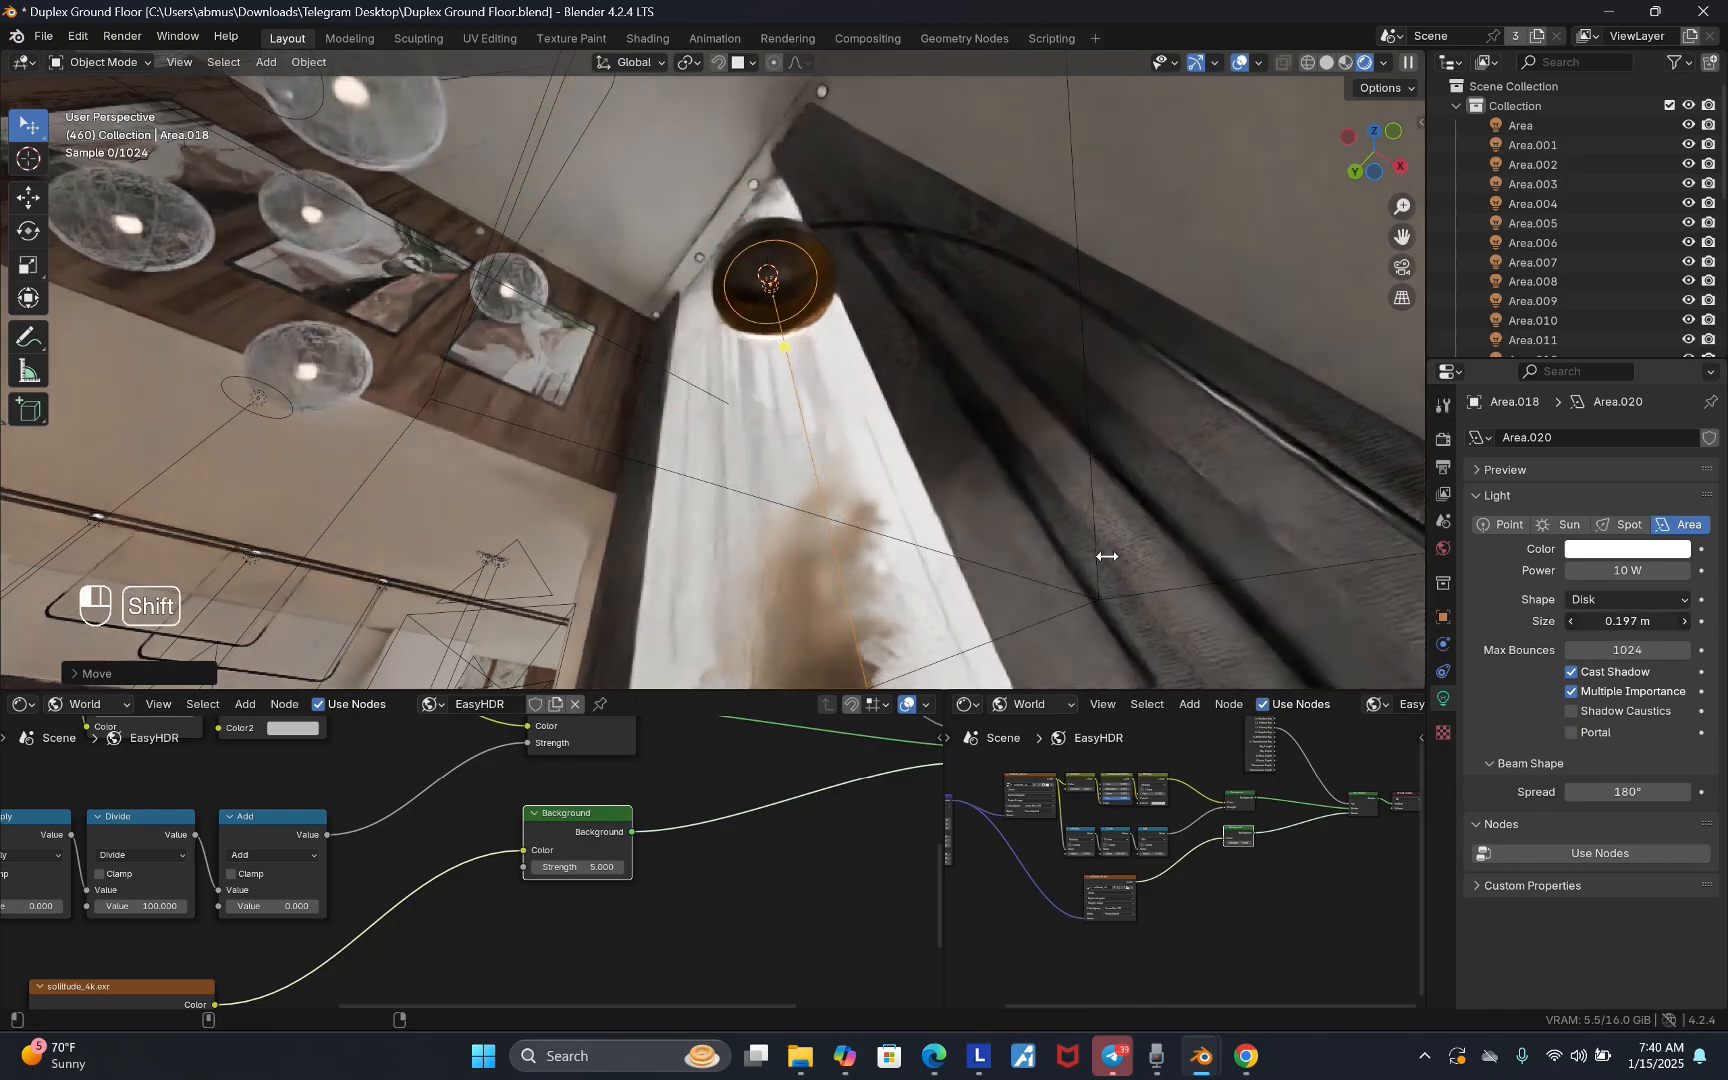
- Enable nodes on the arc lamp's area light and colour its emission with a Blackbody temperature of 3500
{"action": "key", "text": "KP_0"}
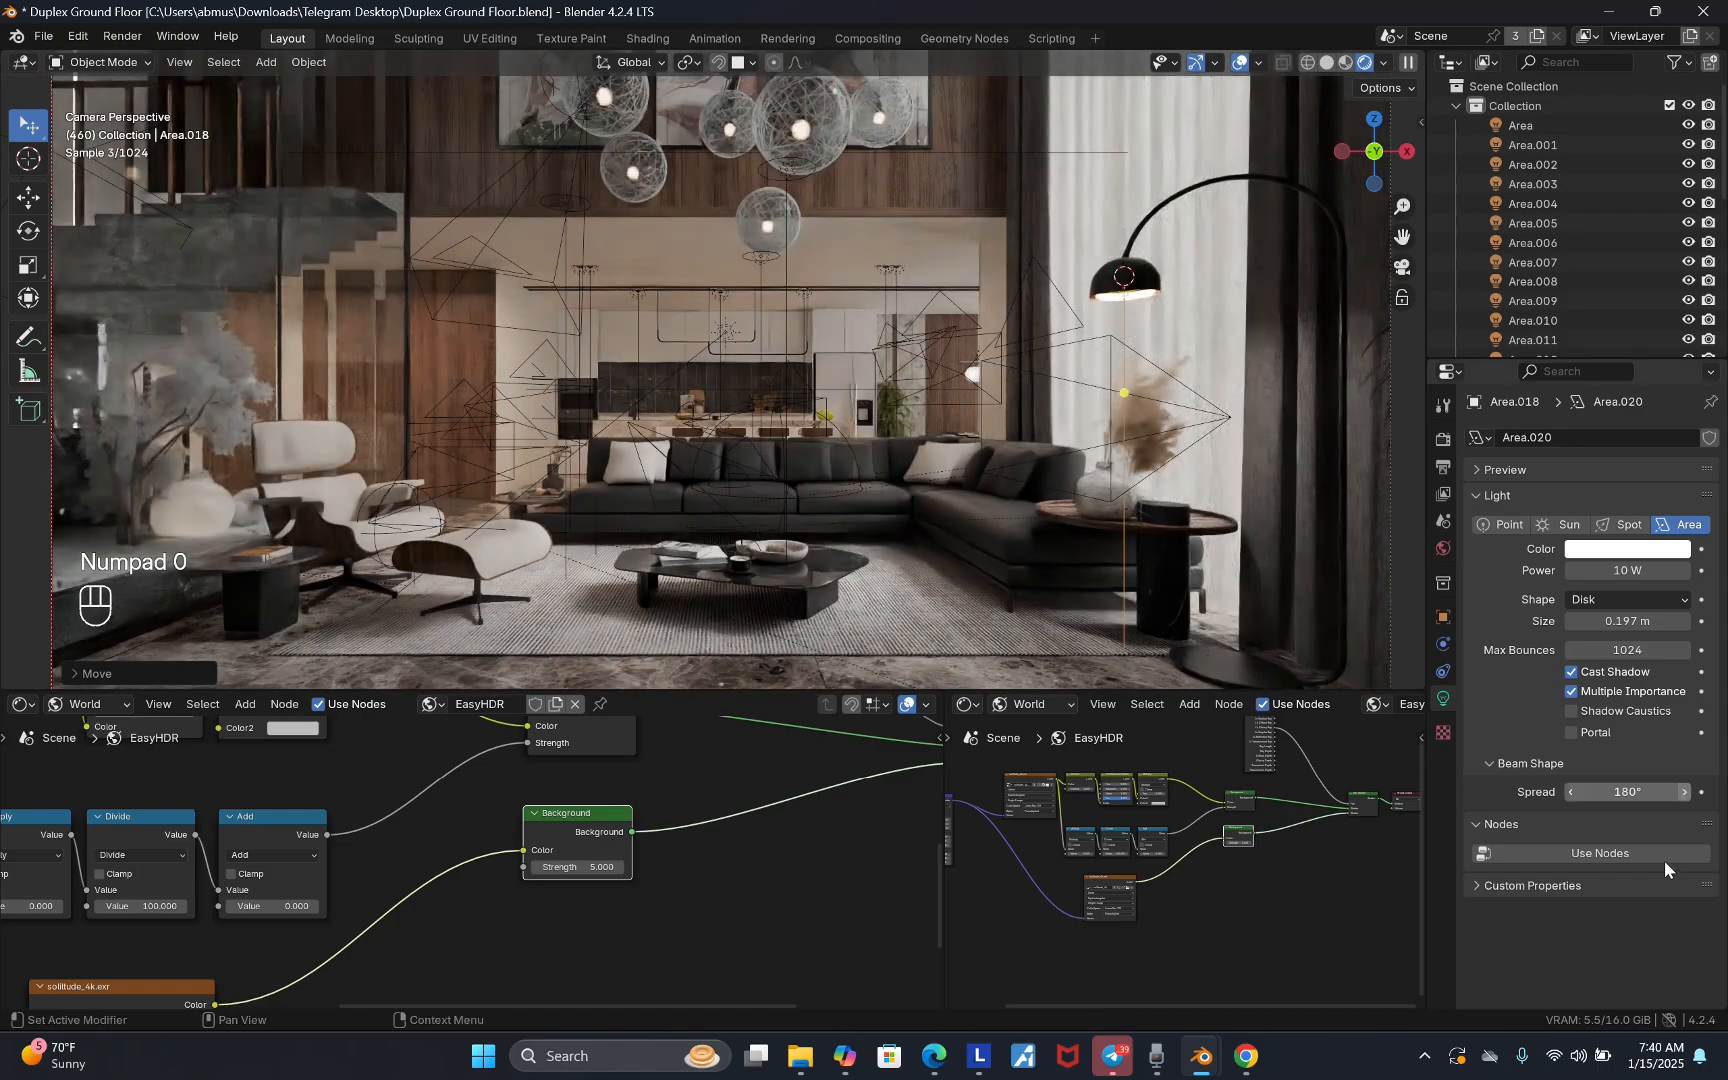
{"action": "left_click", "coordinate": [1664, 858]}
{"action": "left_click", "coordinate": [1615, 855]}
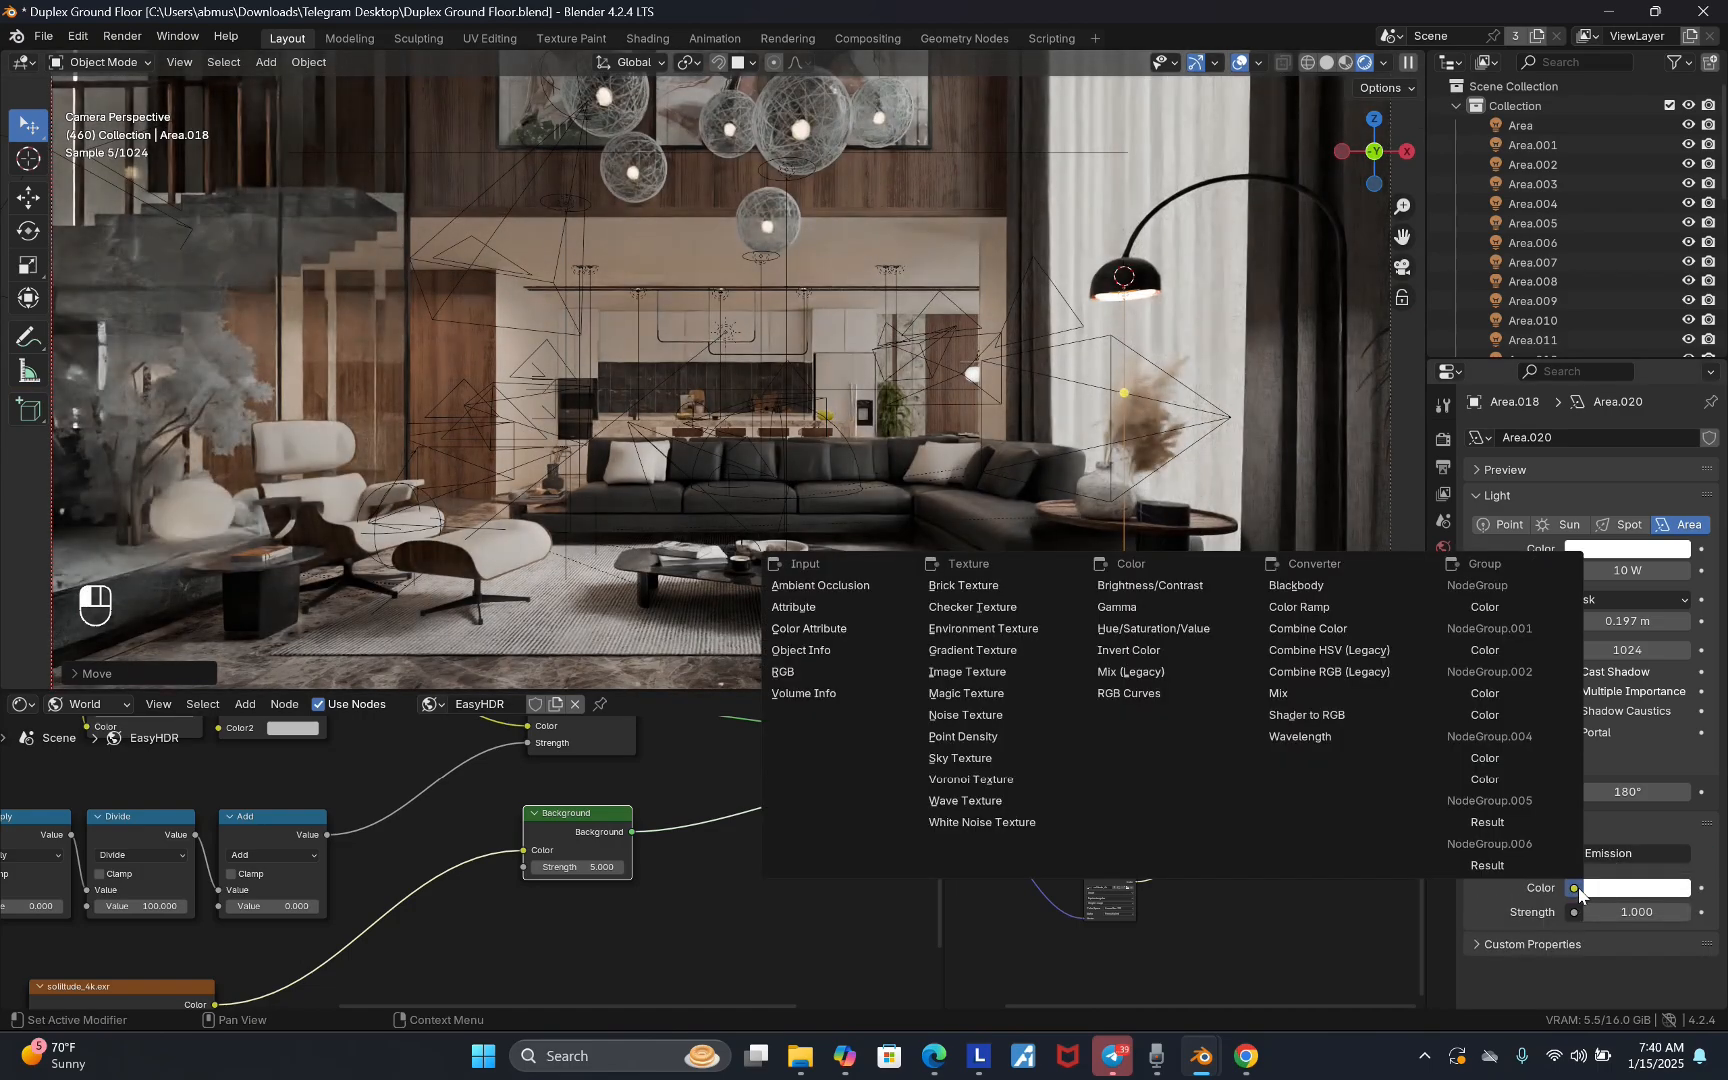
{"action": "left_click", "coordinate": [1310, 588]}
{"action": "left_click", "coordinate": [1640, 911]}
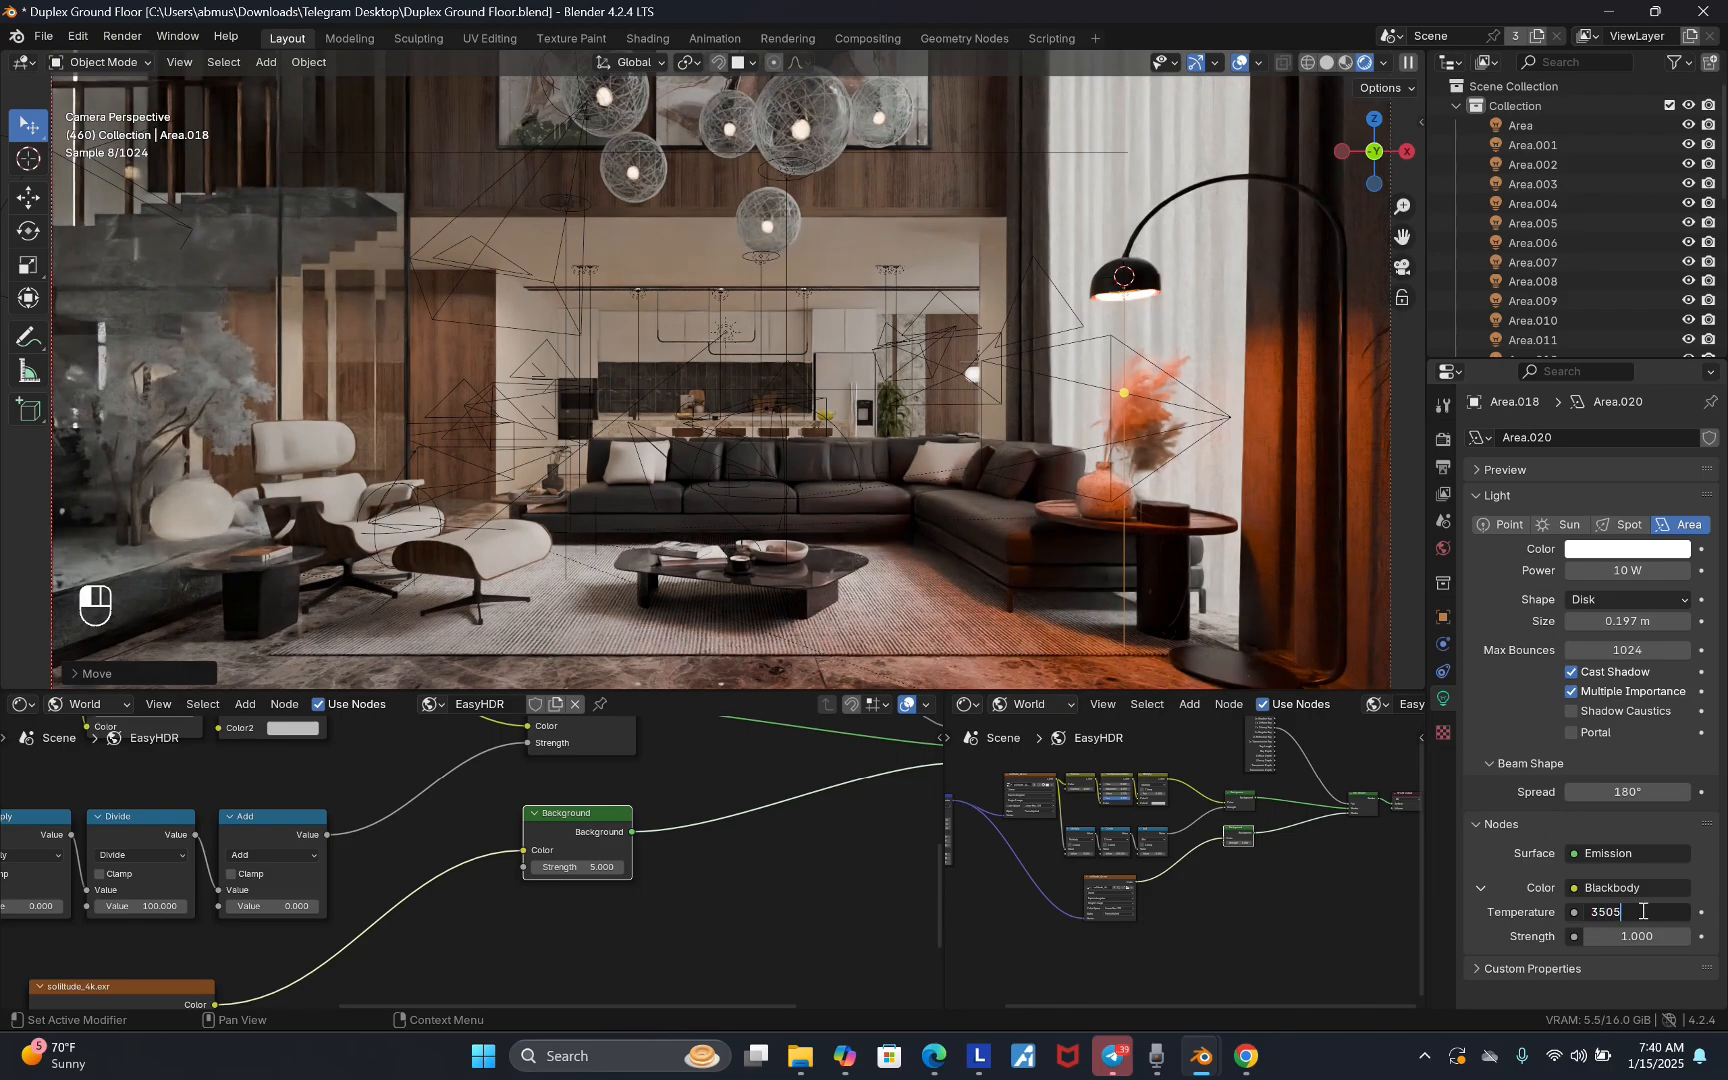
{"action": "type", "text": "3500"}
{"action": "key", "text": "Return"}
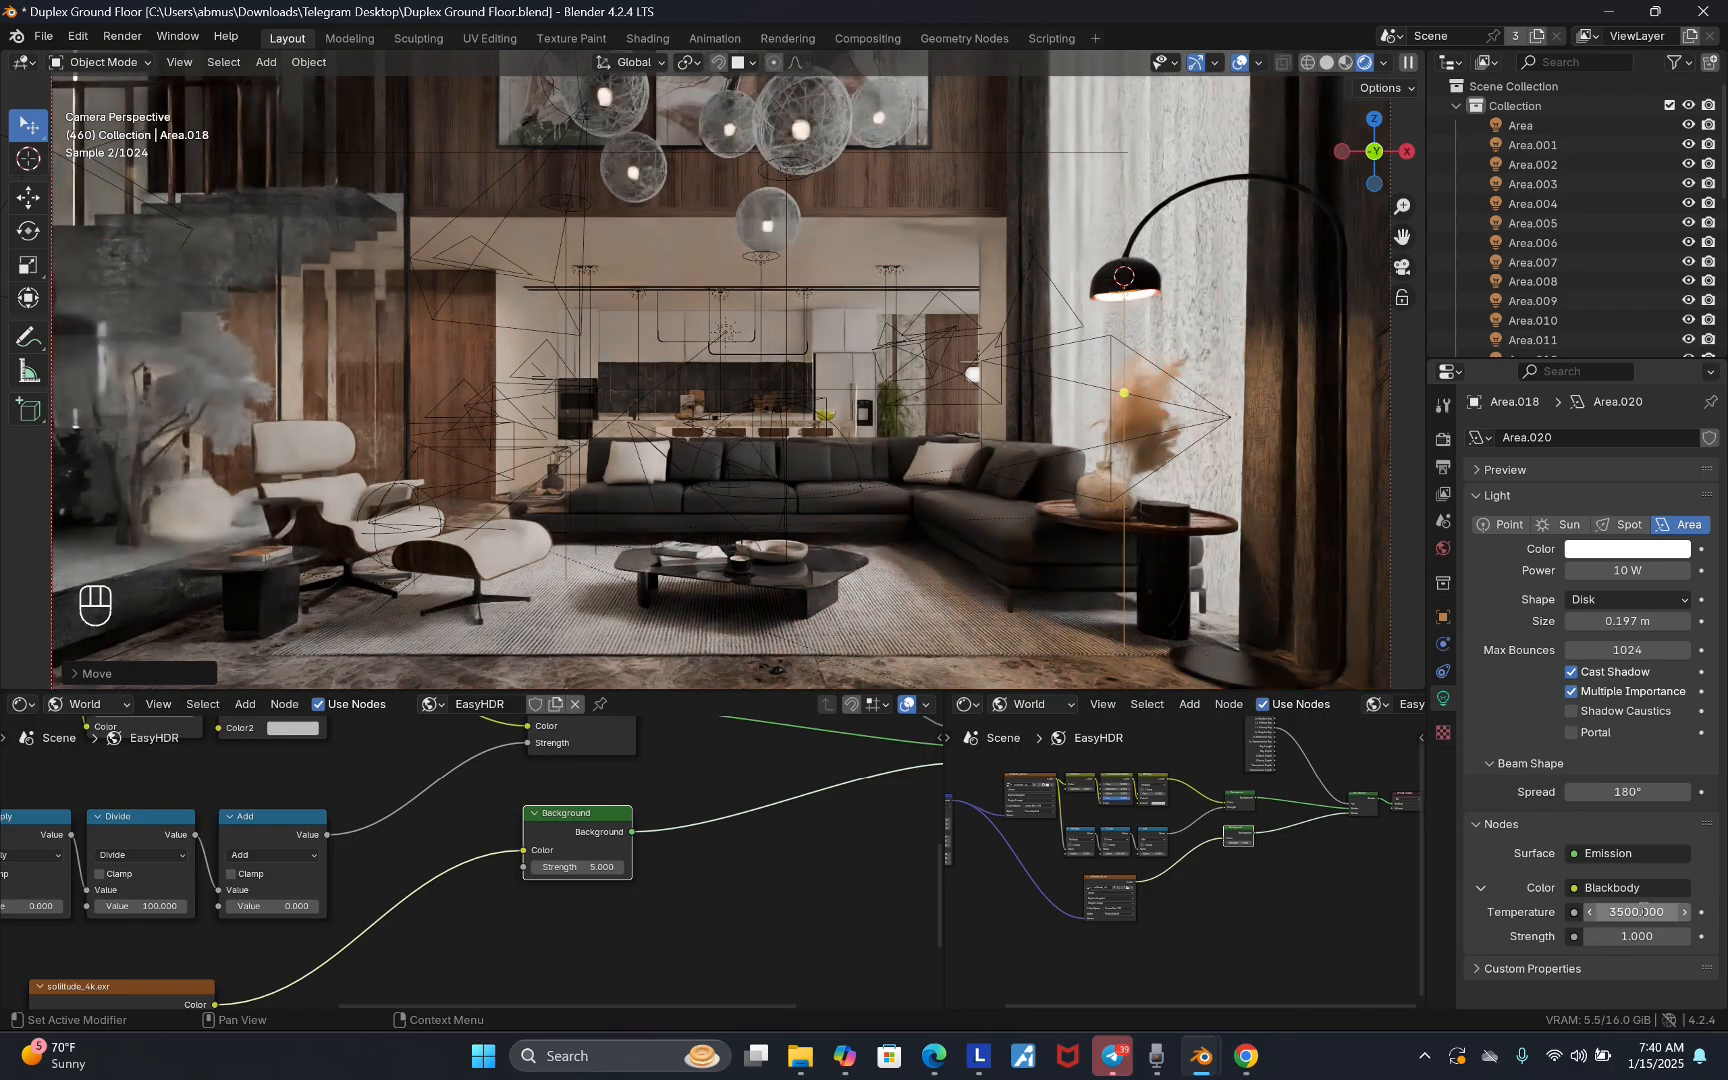
- Set the arc lamp light's beam spread to 120° and its power to 5 W
{"action": "left_click", "coordinate": [1638, 786]}
{"action": "type", "text": "120"}
{"action": "key", "text": "Return"}
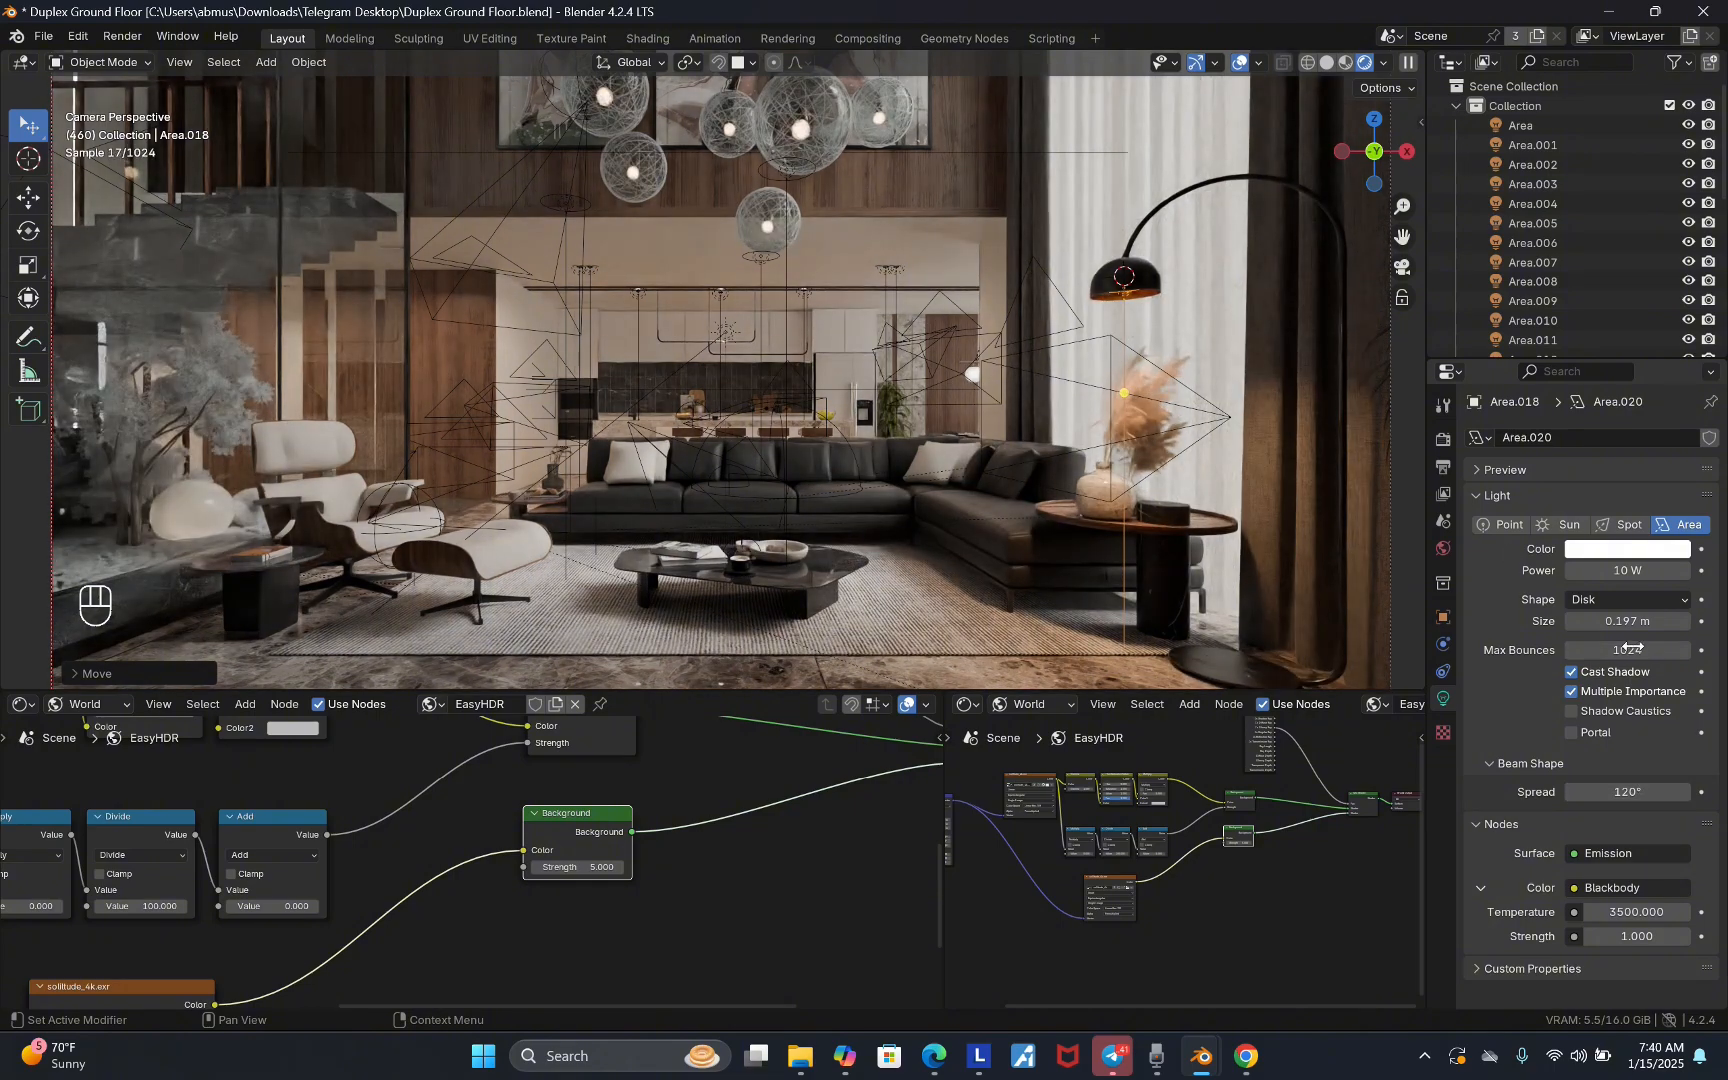
{"action": "left_click", "coordinate": [1626, 569]}
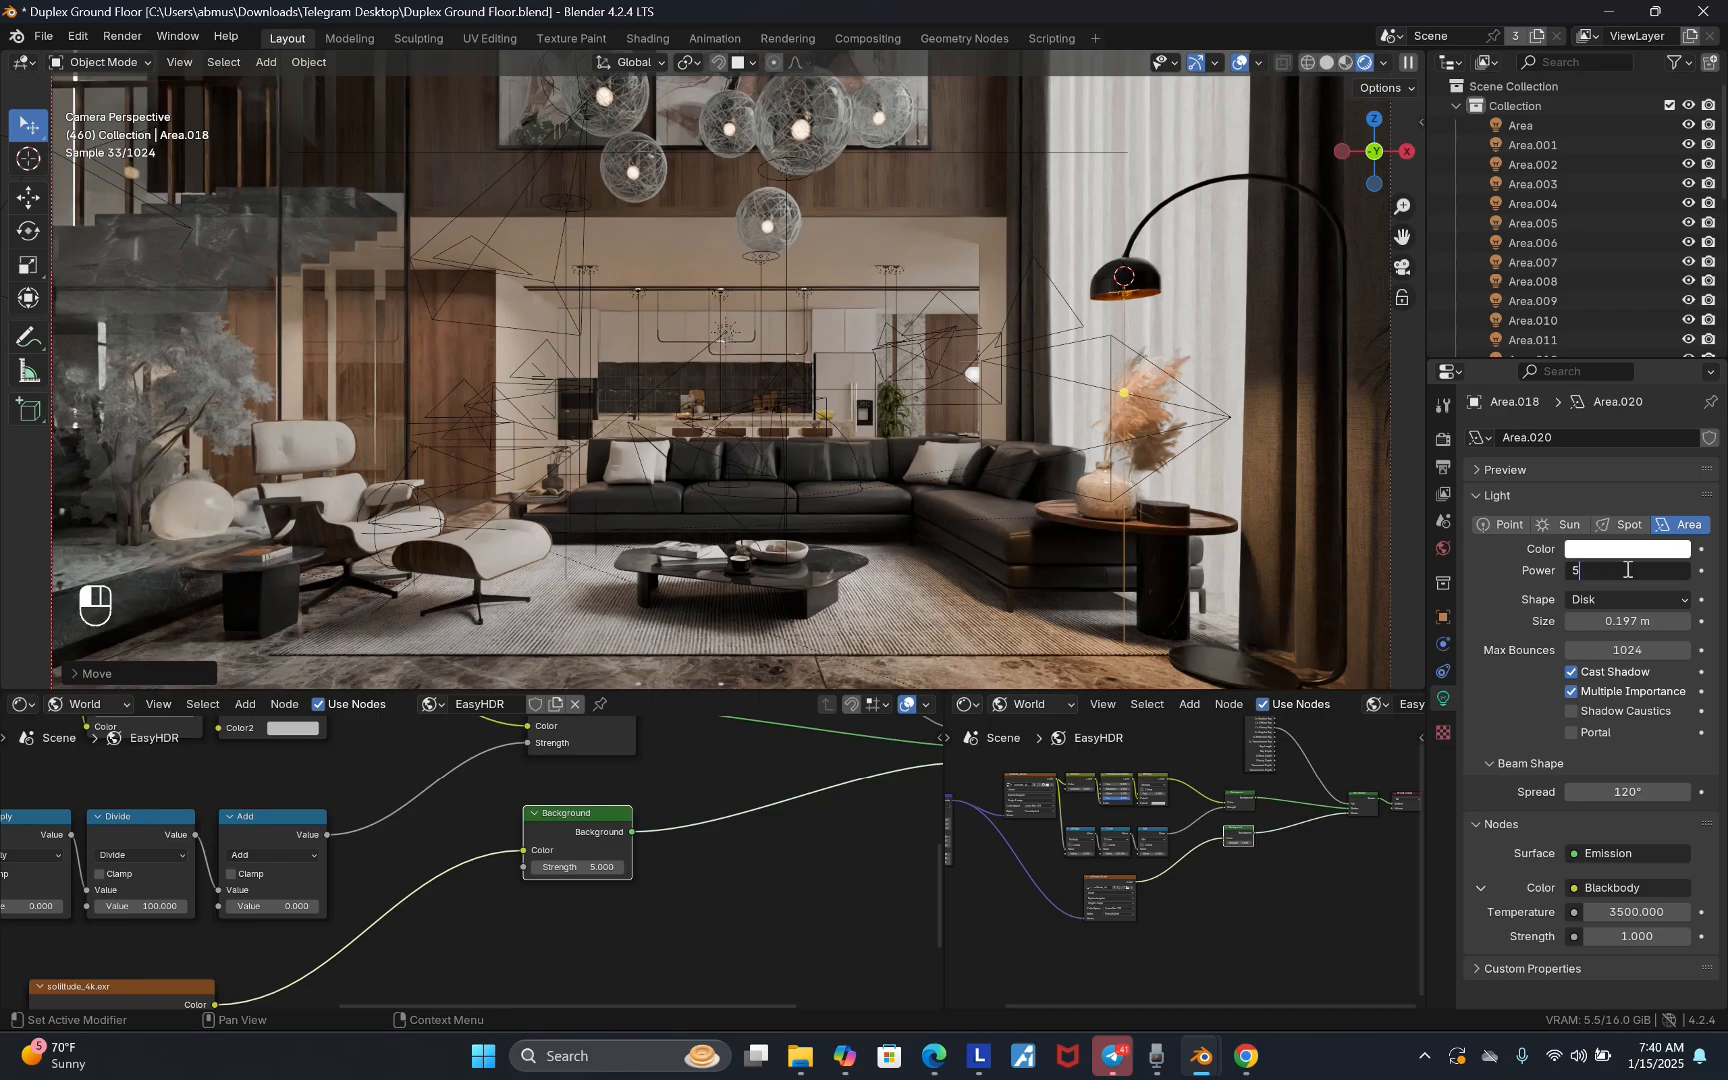
{"action": "key", "text": "Return"}
- Enlarge the 3D viewport to show the whole camera frame and preview the lit room with overlays off, restoring them after the check
{"action": "scroll", "coordinate": [842, 665], "scroll_direction": "down", "scroll_amount": 2}
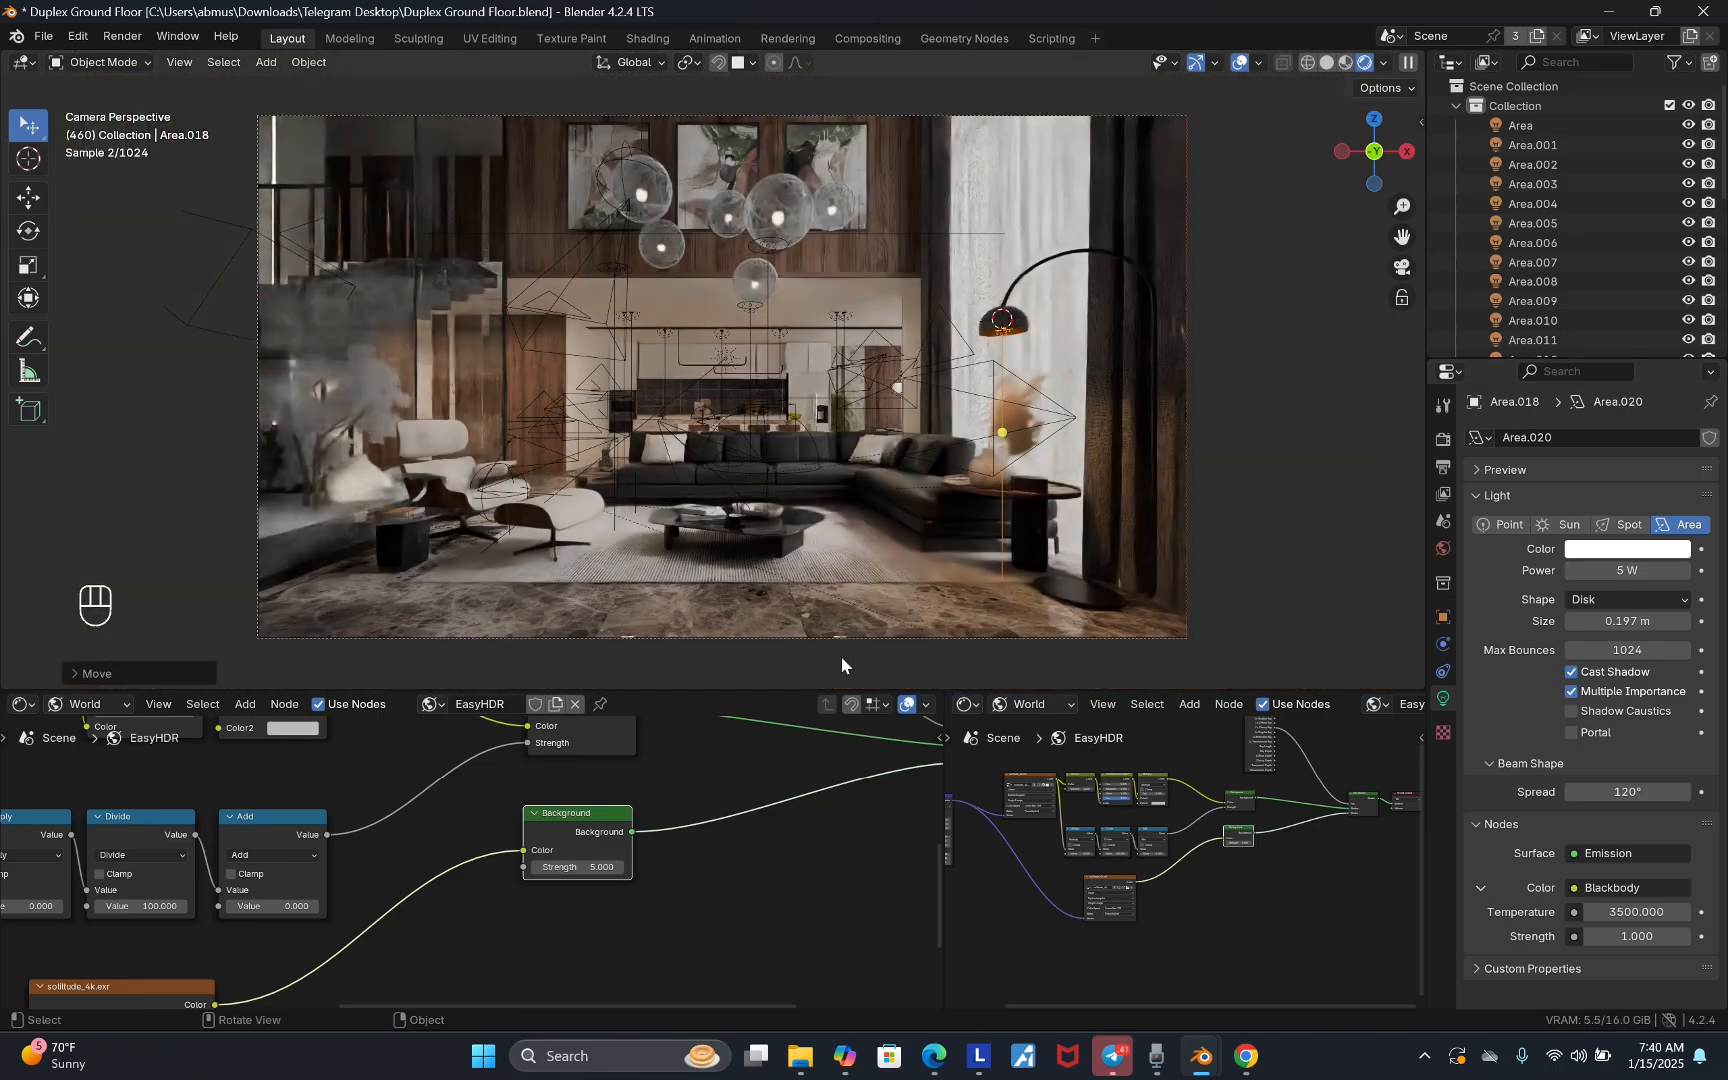
{"action": "left_click_drag", "start_coordinate": [815, 689], "coordinate": [815, 773]}
{"action": "left_click", "coordinate": [1239, 64]}
{"action": "left_click", "coordinate": [1239, 64]}
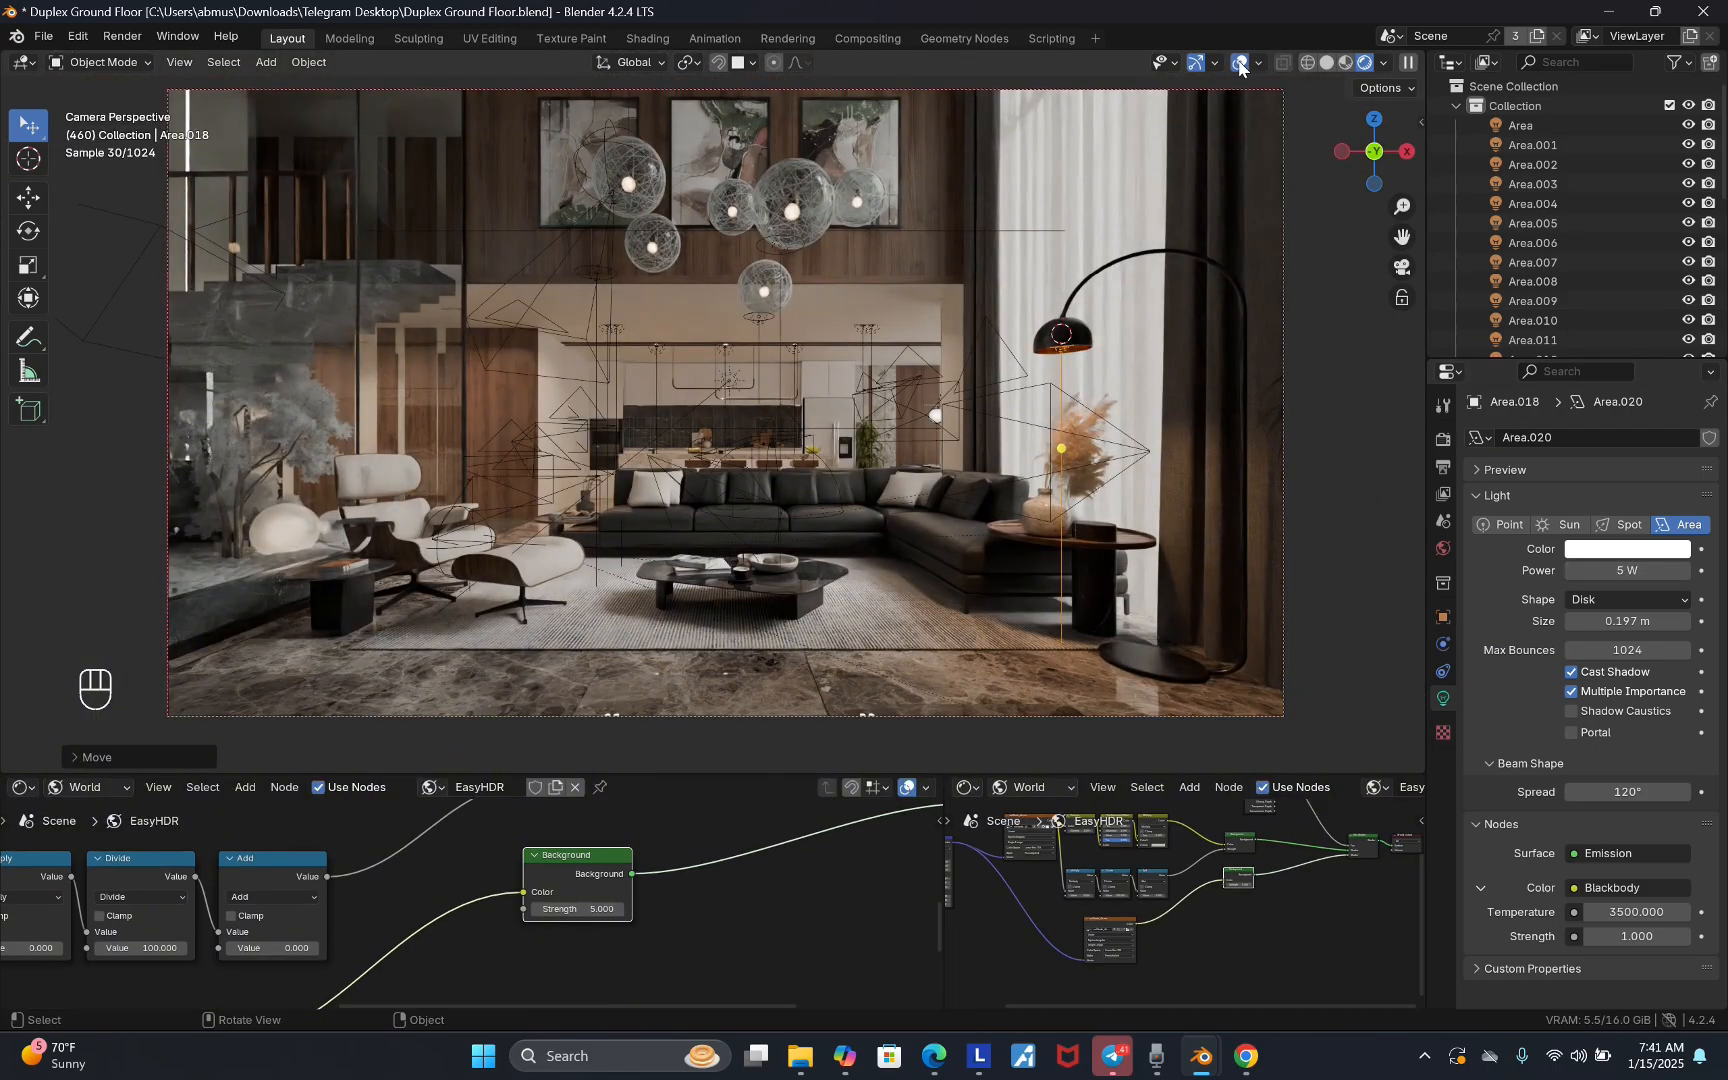
- Select the sun light near the kitchen pendant, try a strength of 8 on it and settle on 6
{"action": "left_click", "coordinate": [730, 387]}
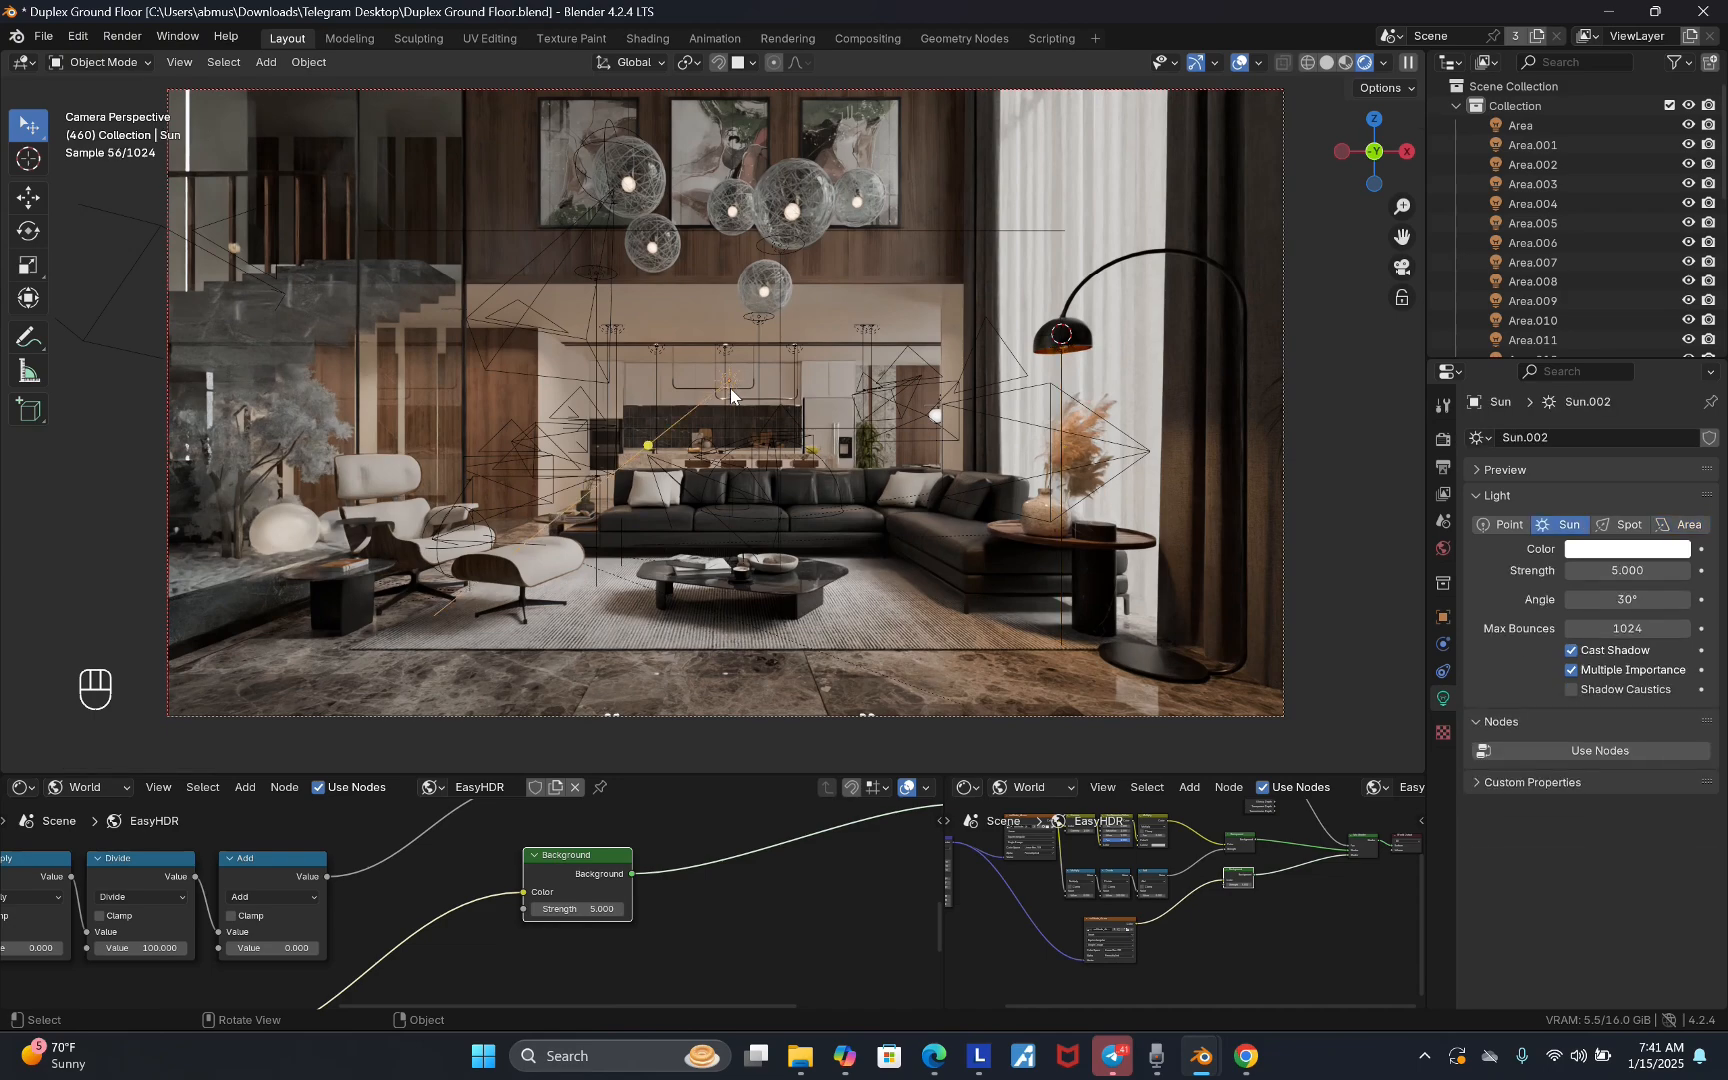
{"action": "left_click", "coordinate": [730, 387]}
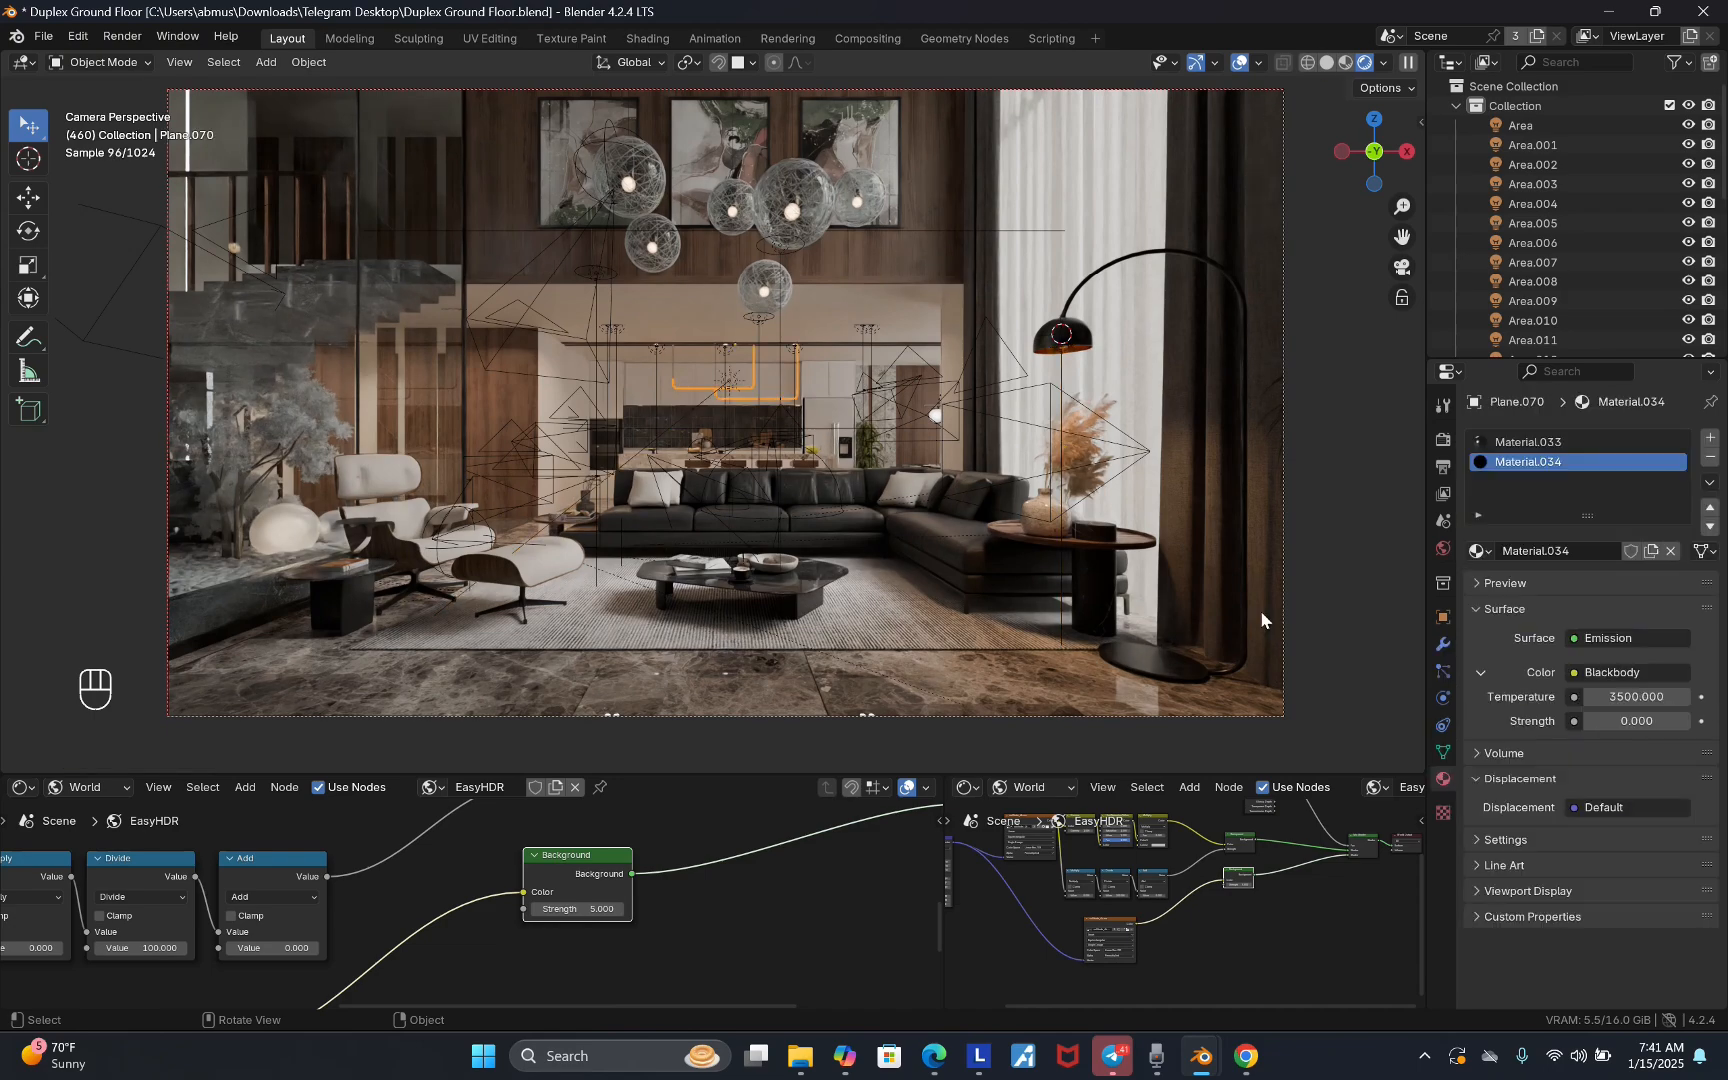
{"action": "left_click", "coordinate": [731, 392]}
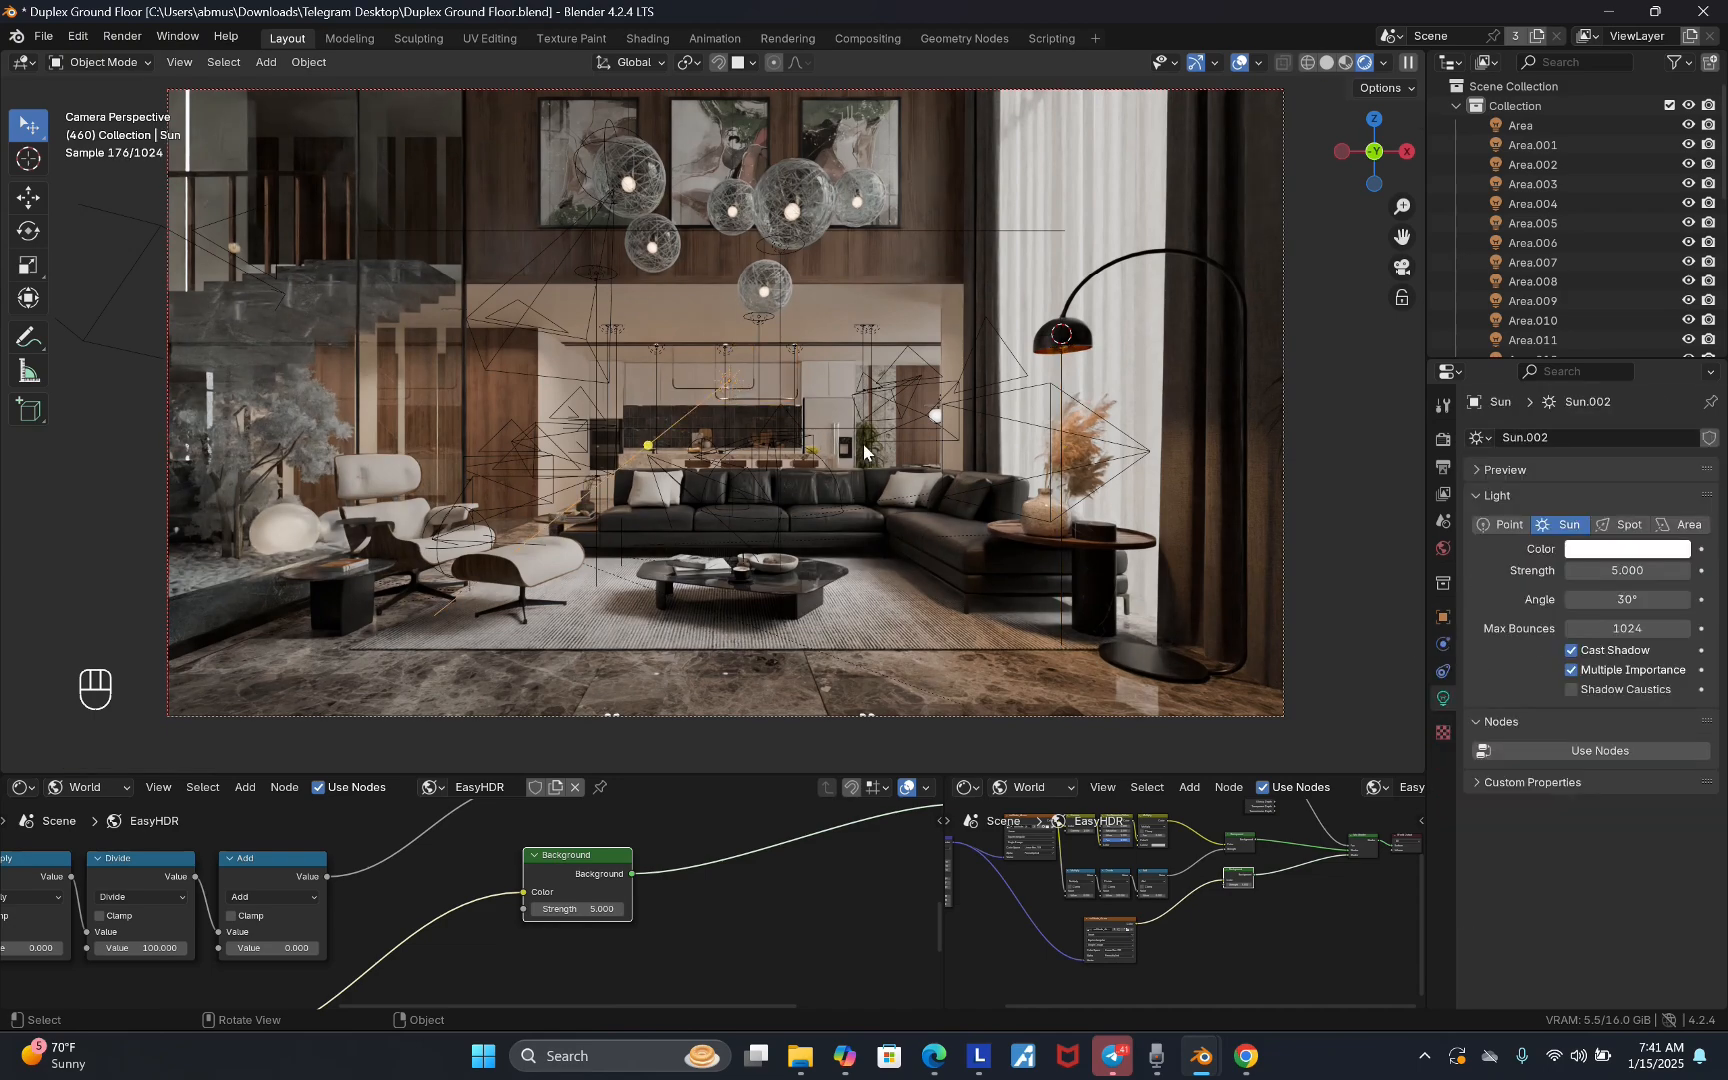
{"action": "left_click", "coordinate": [1636, 571]}
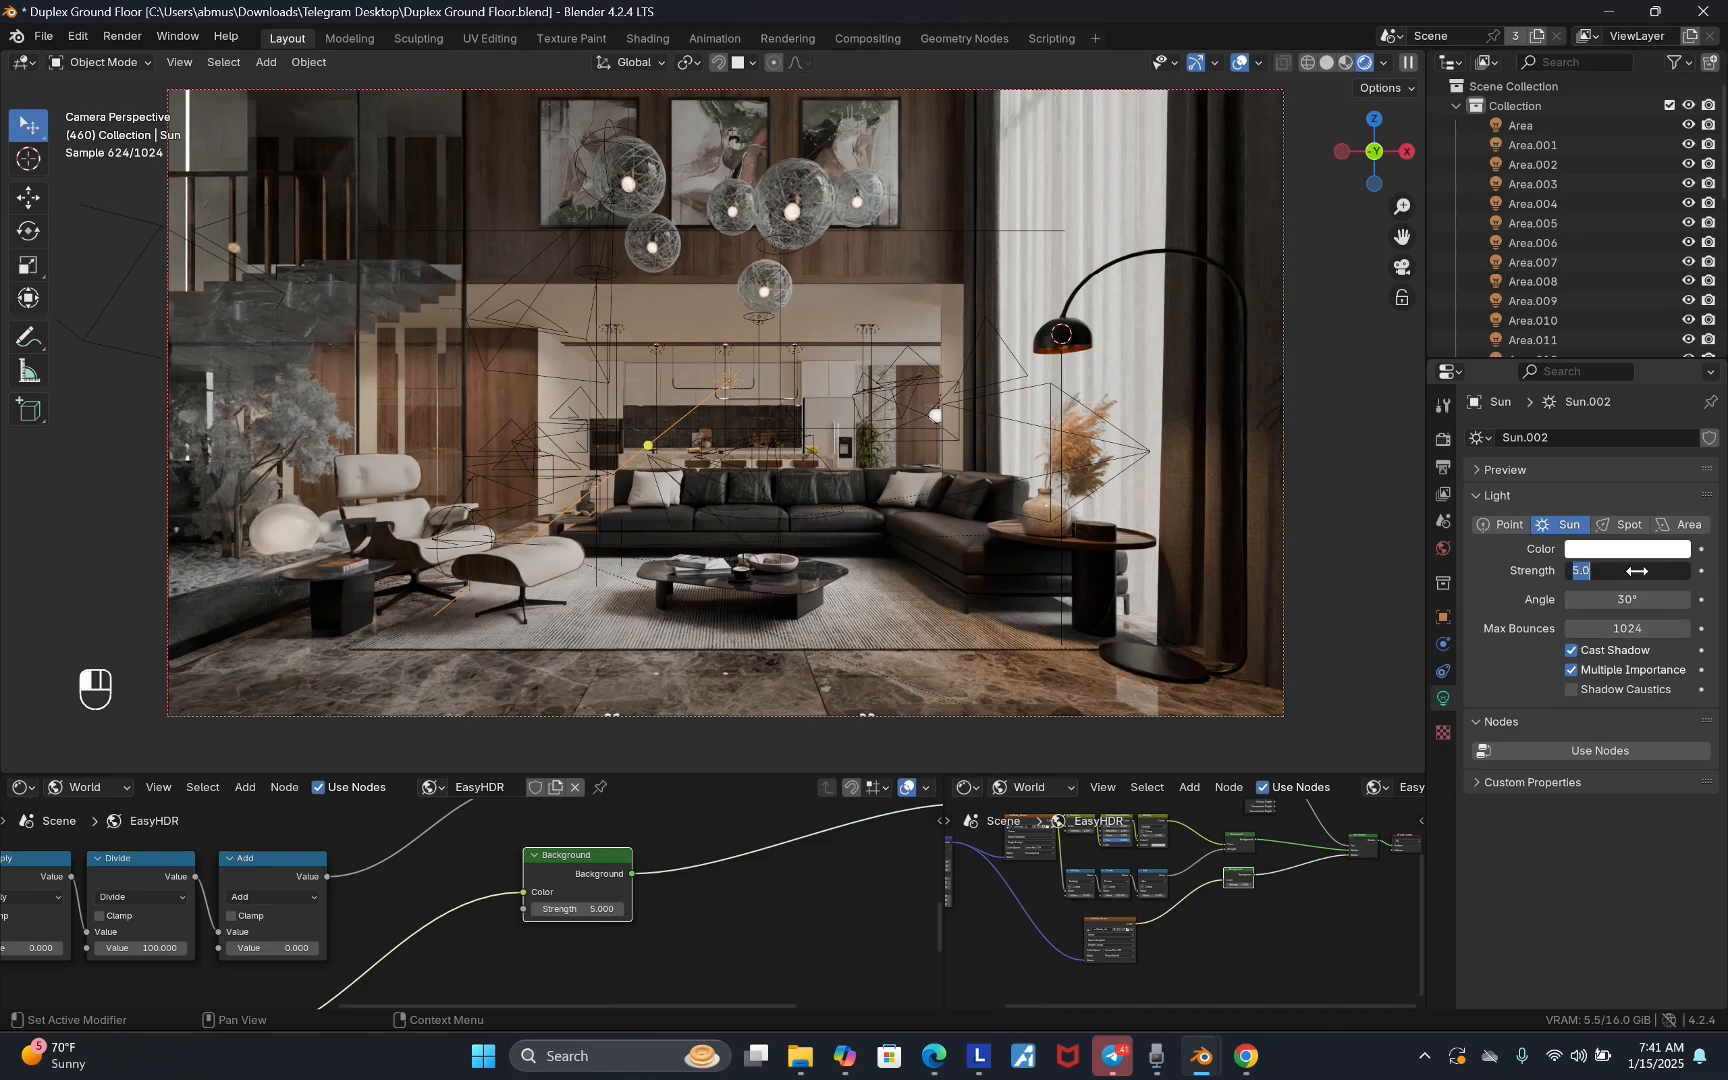
{"action": "key", "text": "Return"}
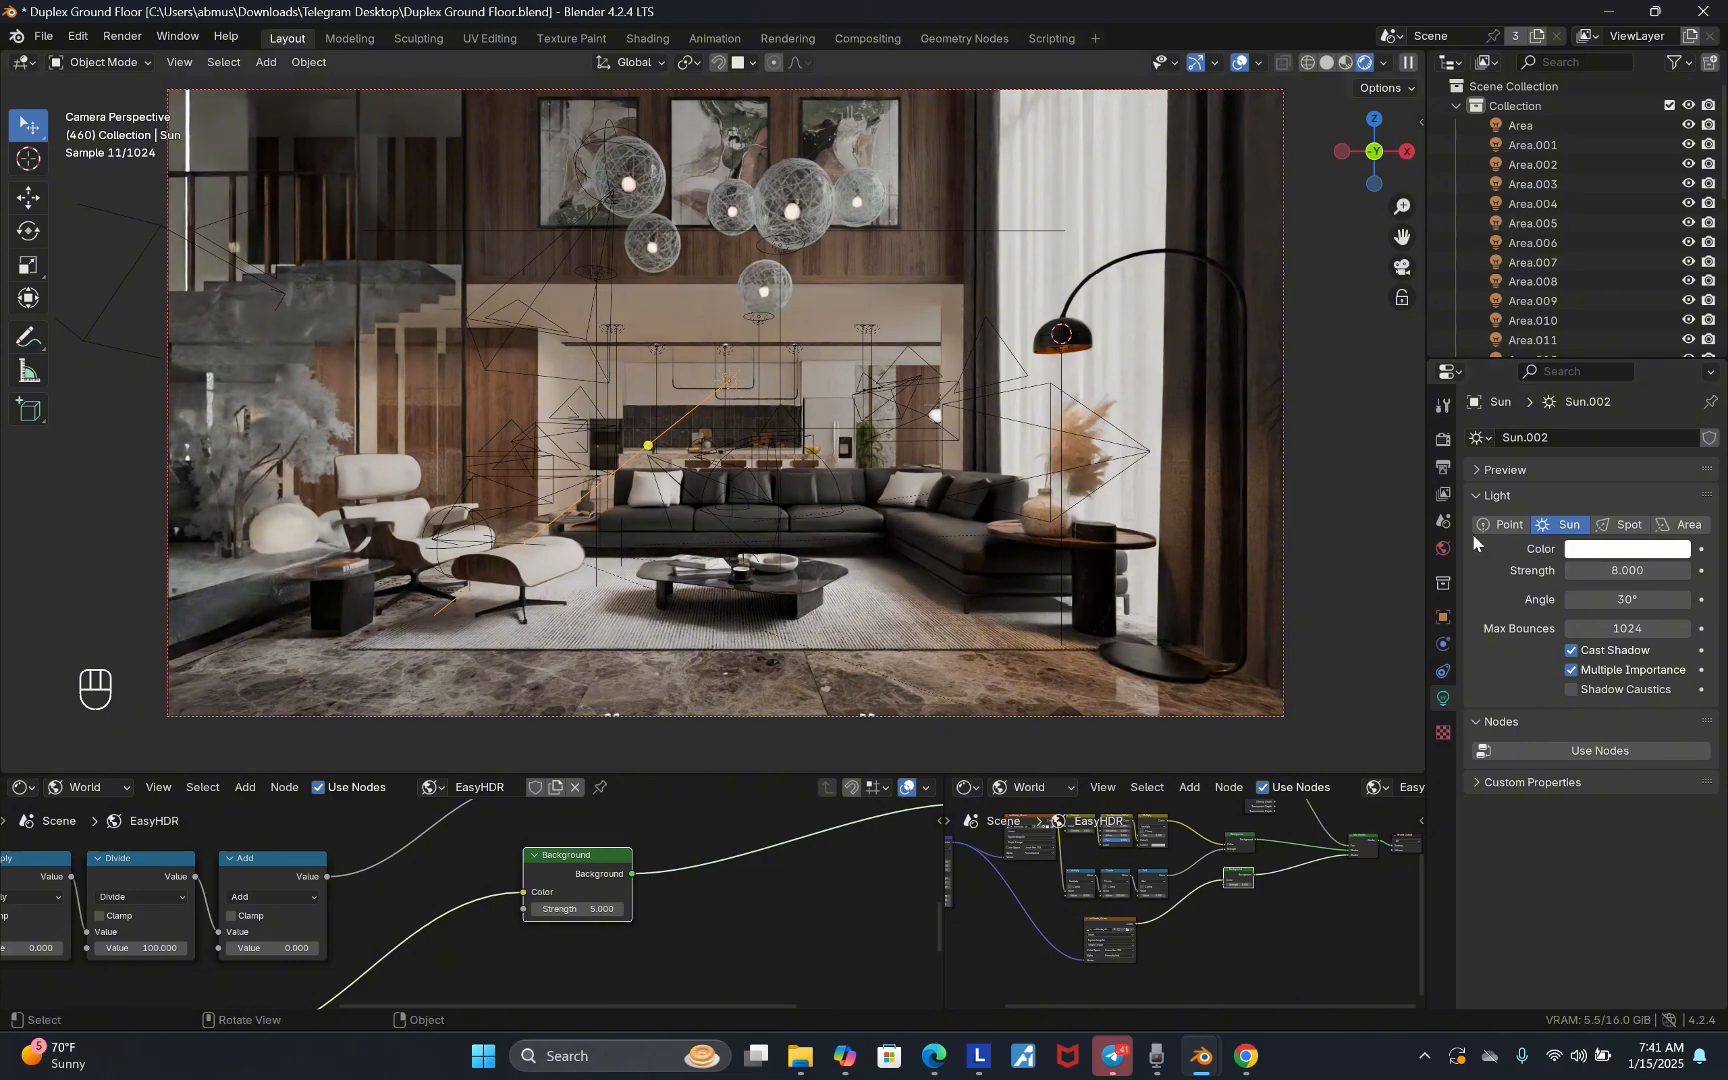
{"action": "left_click", "coordinate": [1638, 568]}
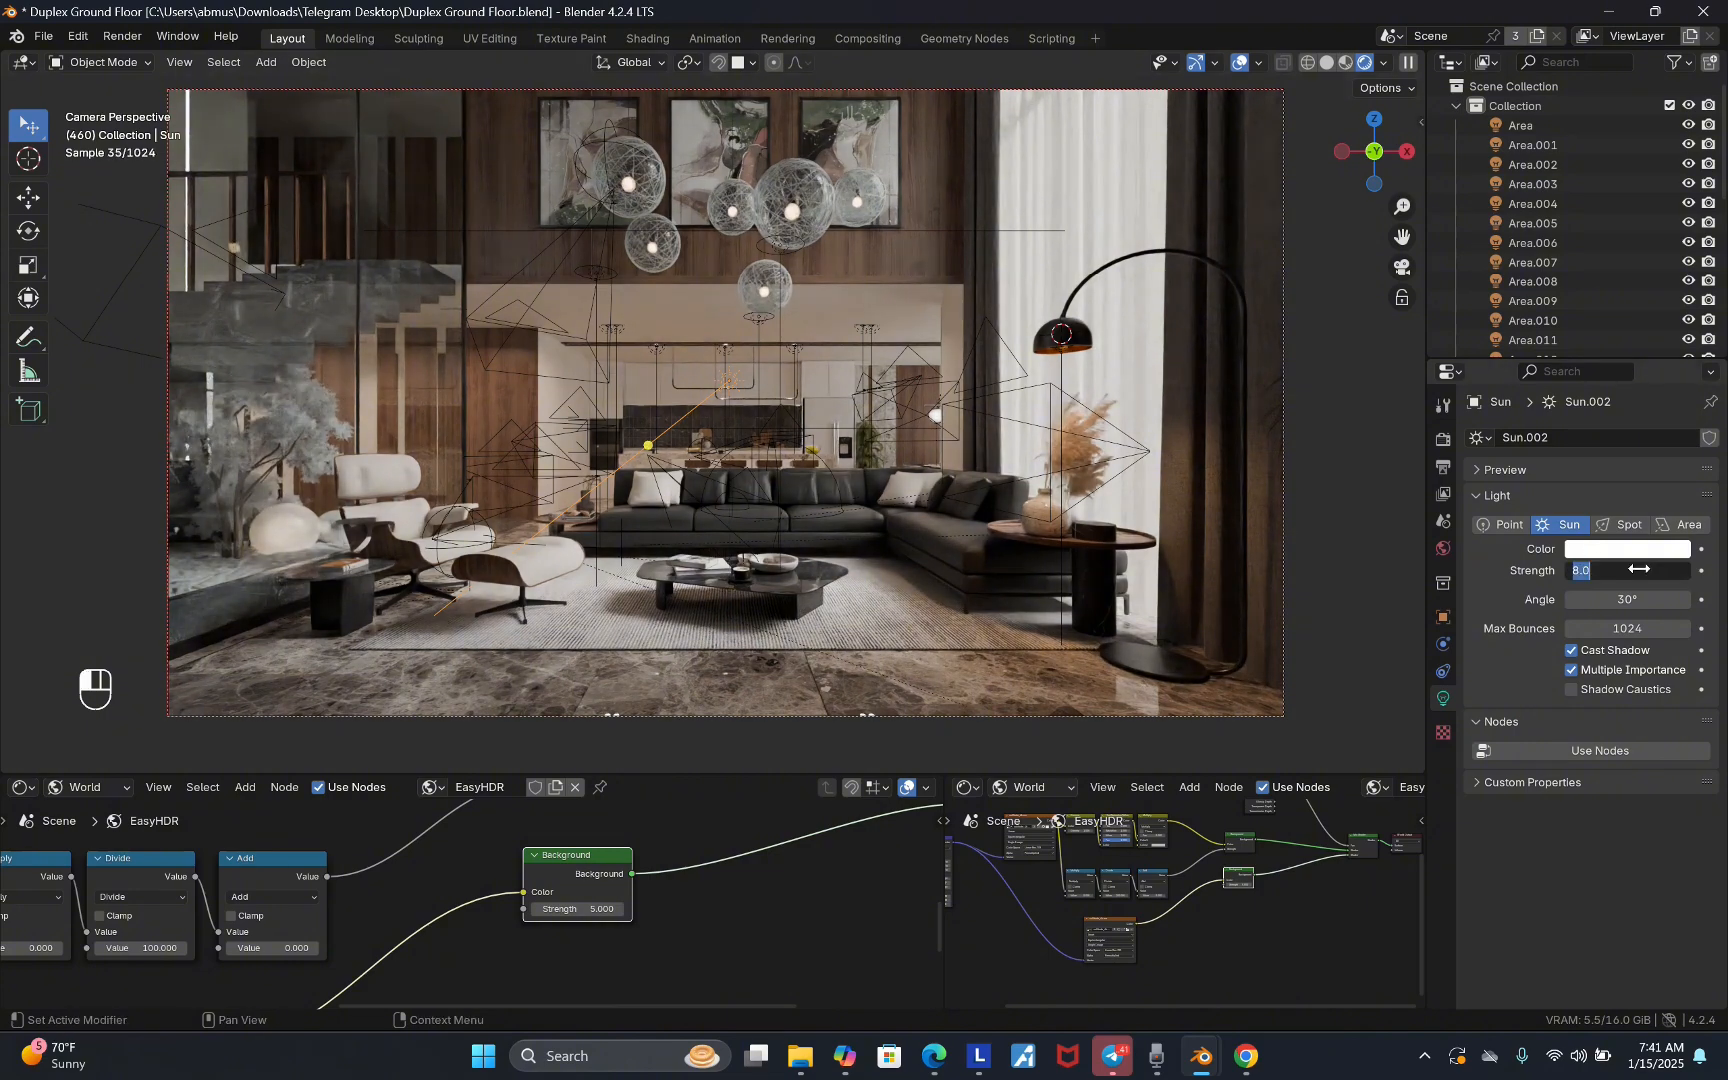
{"action": "key", "text": "Return"}
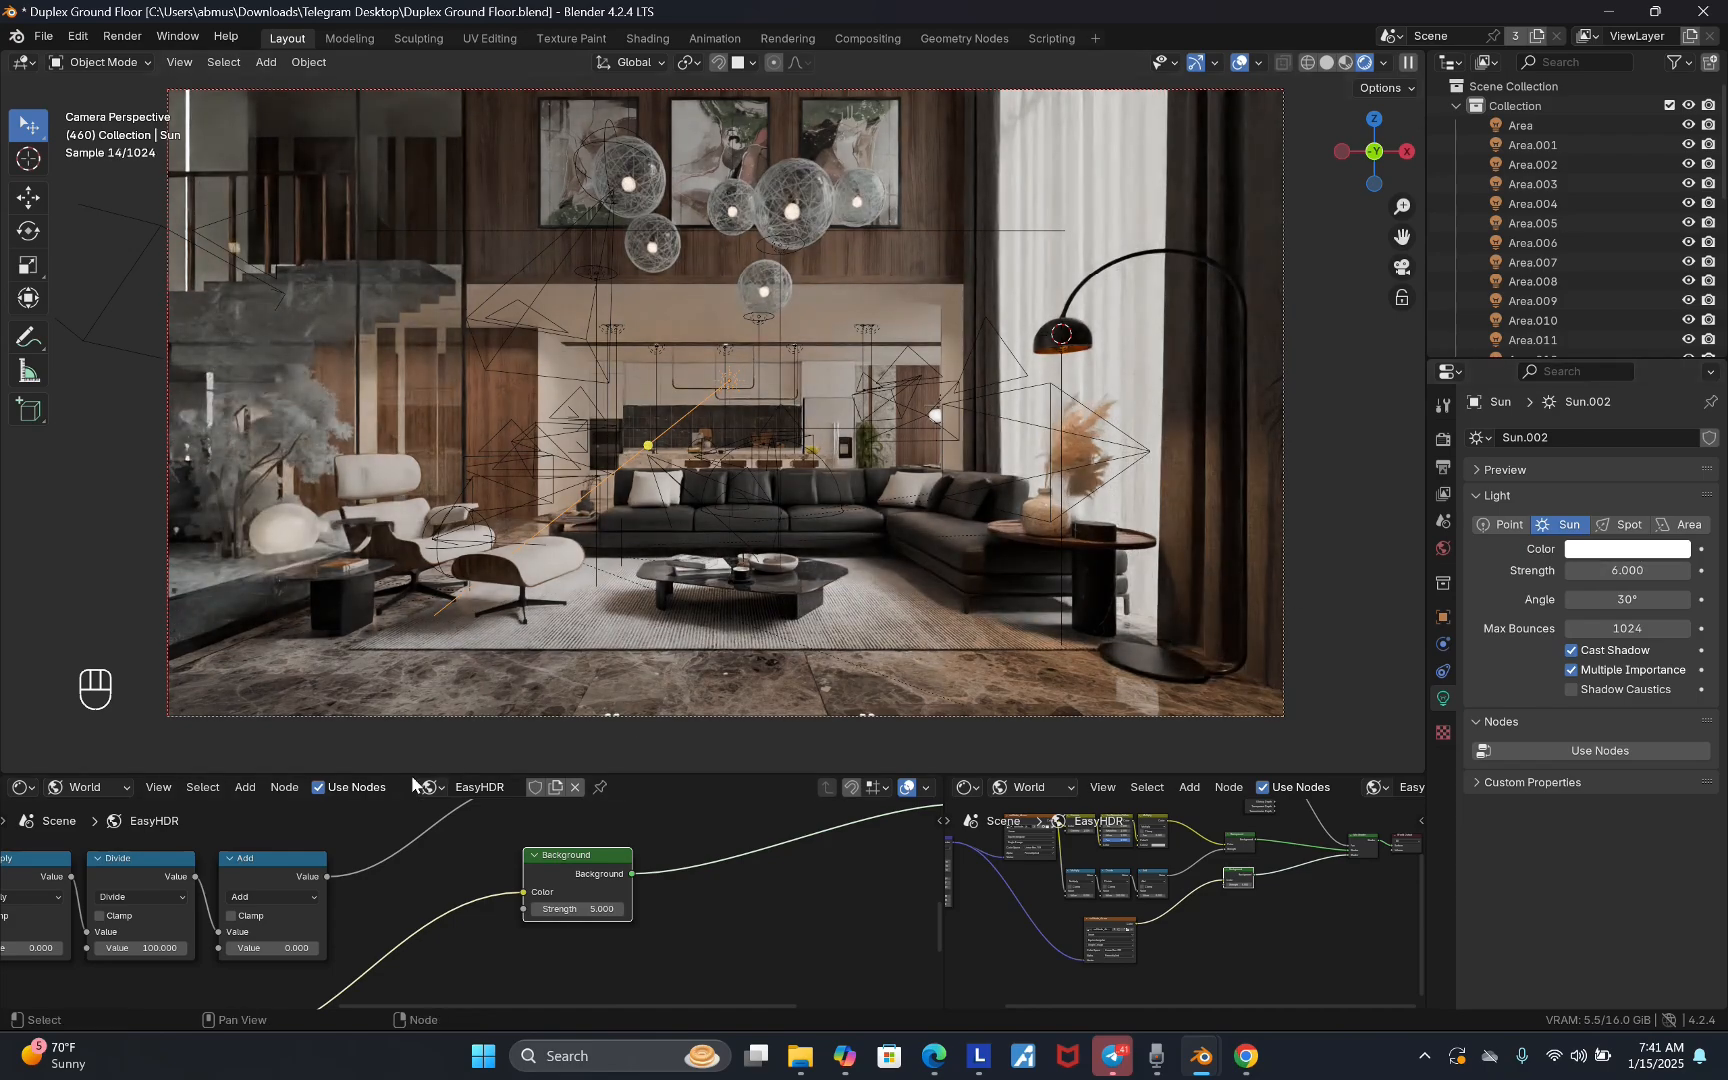
- Give the lower node editors more height and switch the world shader editor to the Compositor
{"action": "left_click_drag", "start_coordinate": [411, 774], "coordinate": [412, 731]}
{"action": "scroll", "coordinate": [556, 652], "scroll_direction": "down", "scroll_amount": 1}
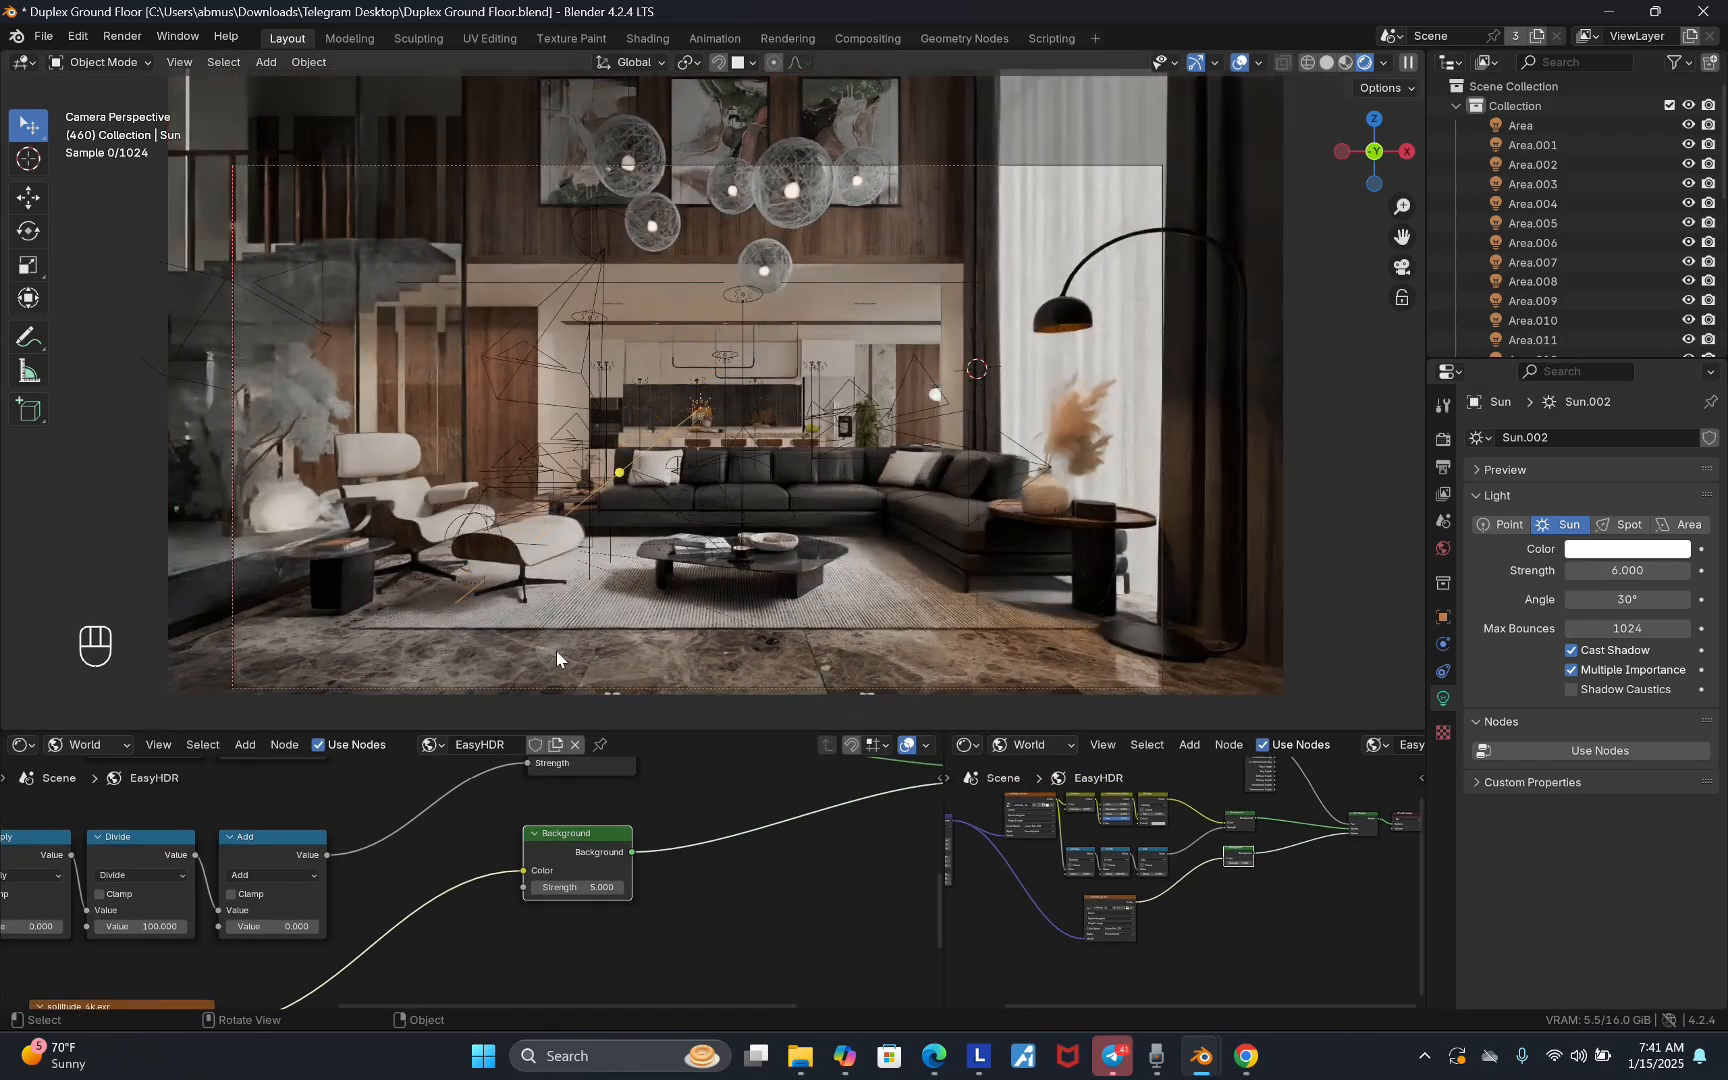
{"action": "scroll", "coordinate": [556, 652], "scroll_direction": "up", "scroll_amount": 1}
{"action": "left_click", "coordinate": [22, 745]}
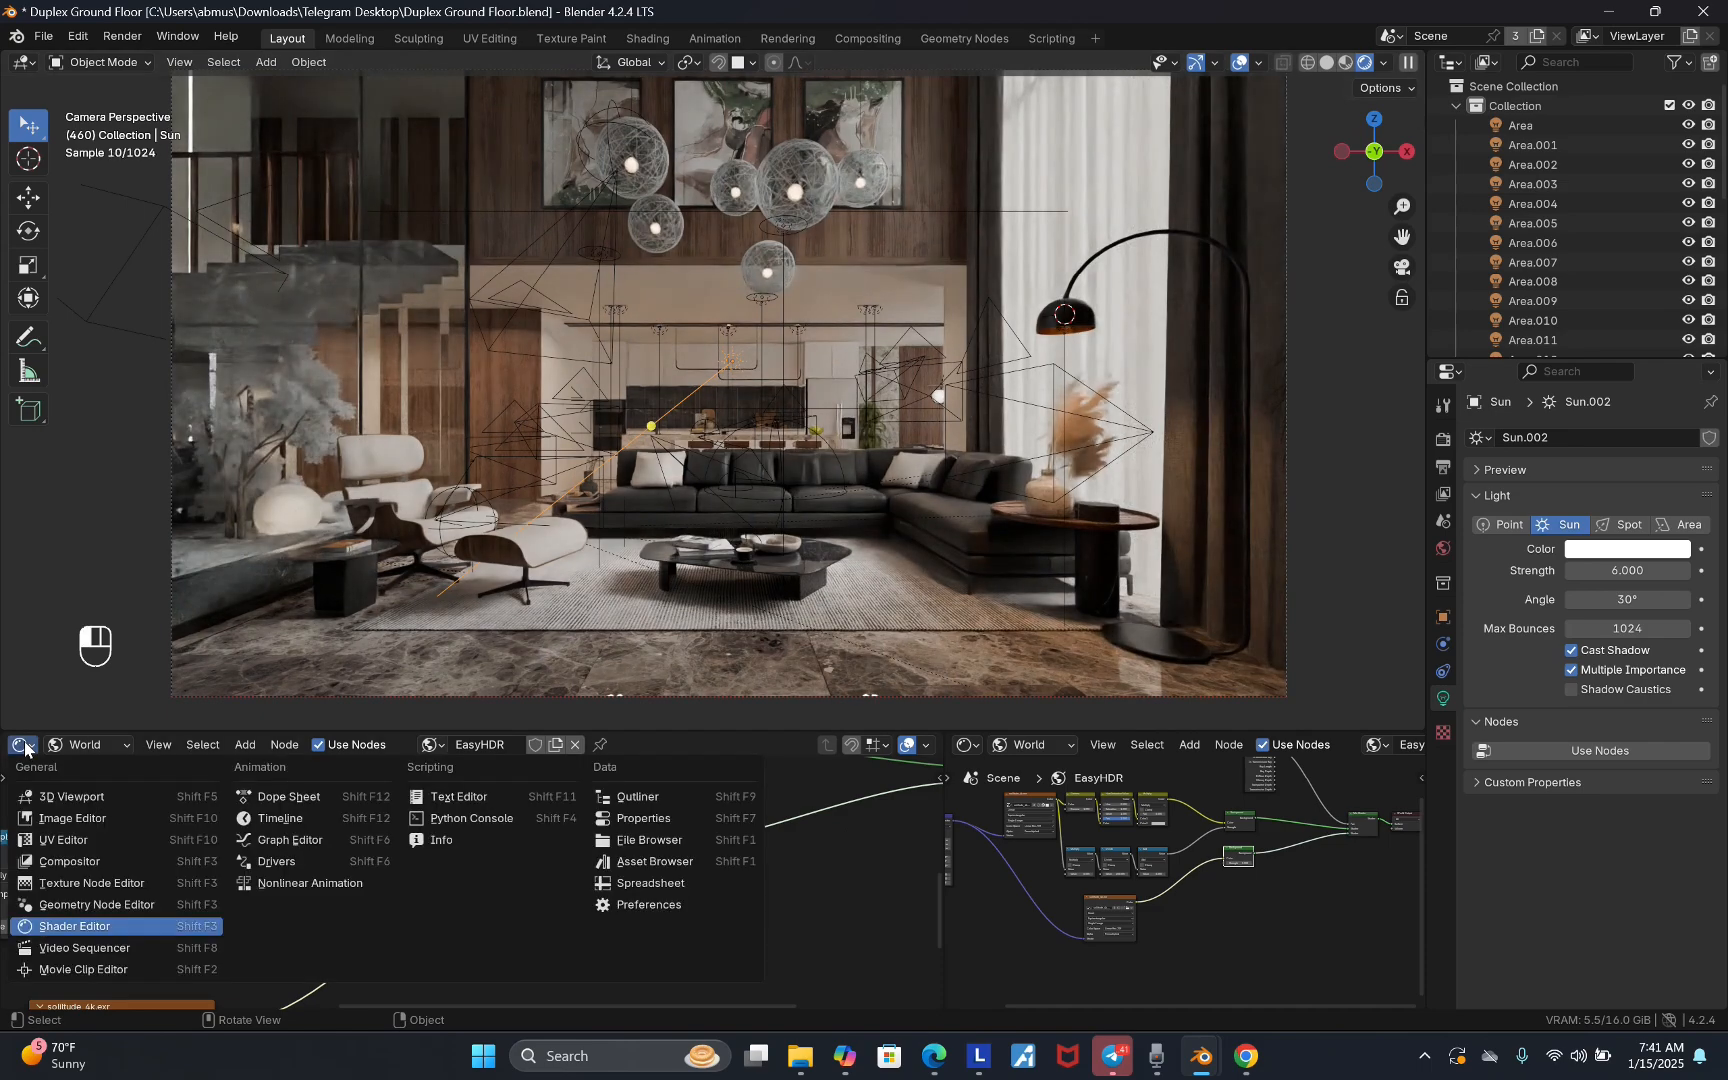
{"action": "left_click", "coordinate": [69, 861]}
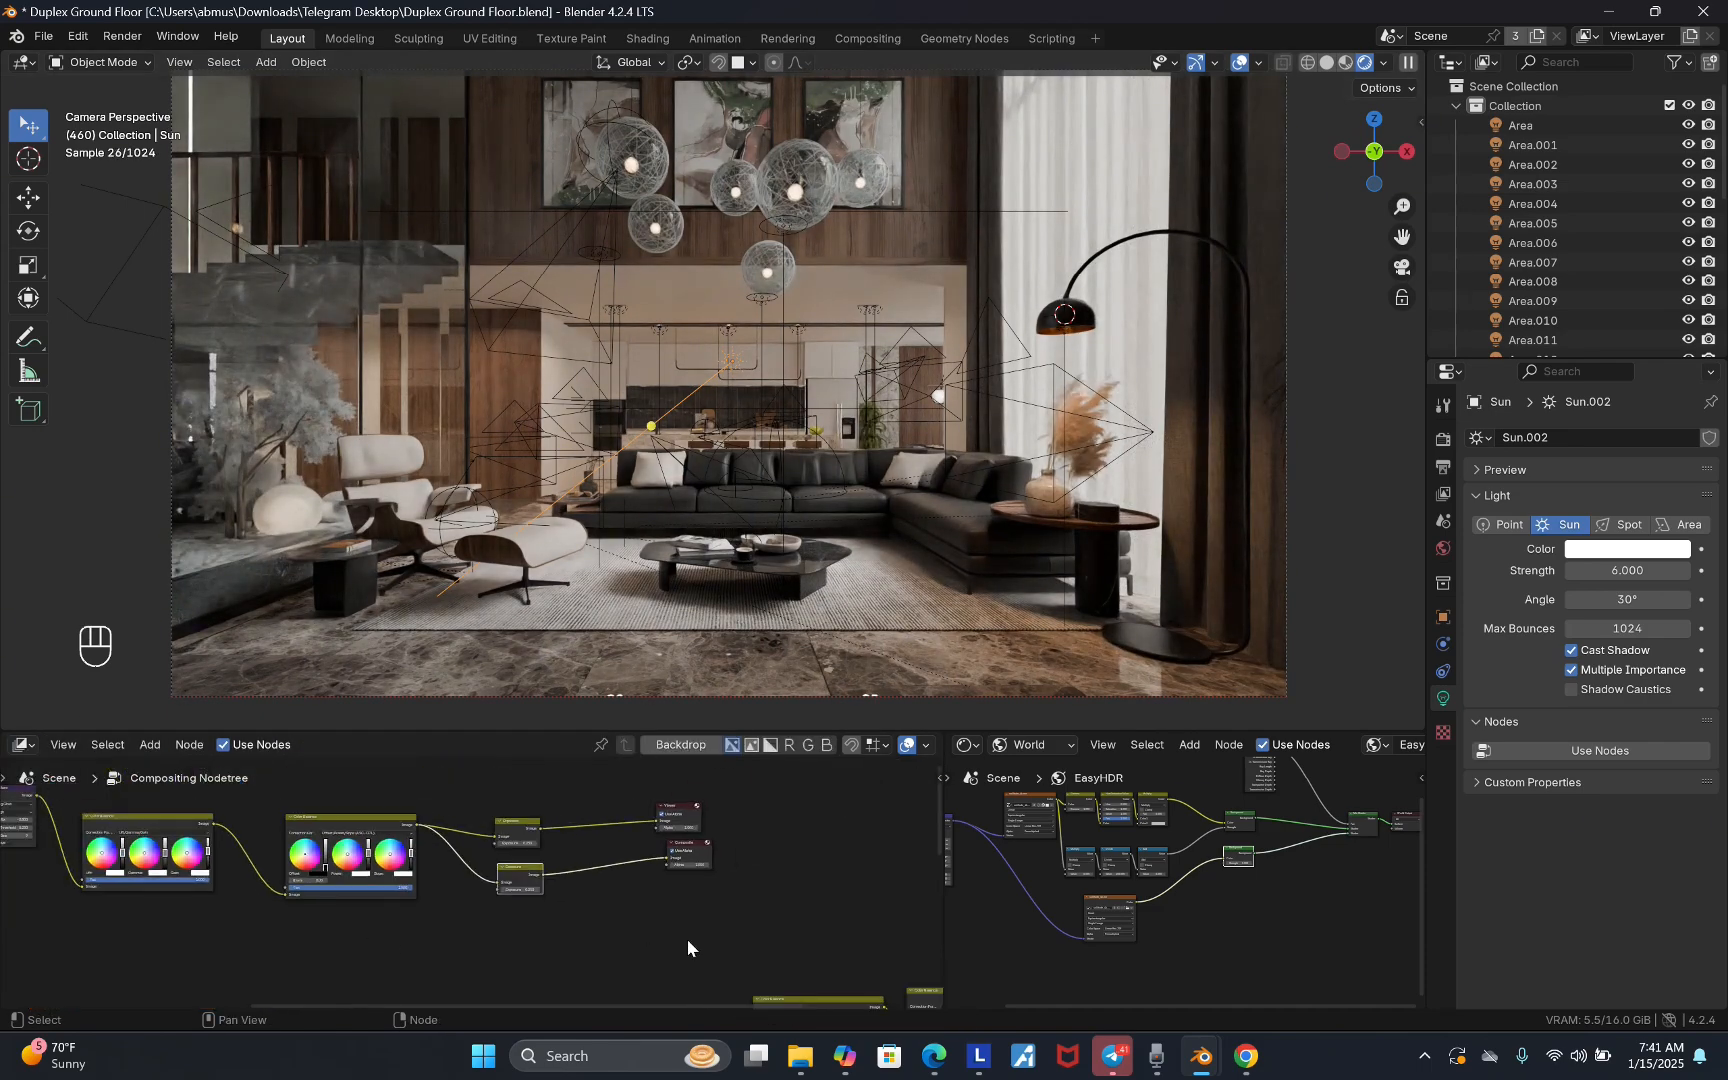
- Remove the two existing Color Balance nodes from the compositing tree while keeping the image links connected
{"action": "scroll", "coordinate": [687, 940], "scroll_direction": "down", "scroll_amount": 6}
{"action": "scroll", "coordinate": [158, 887], "scroll_direction": "up", "scroll_amount": 4}
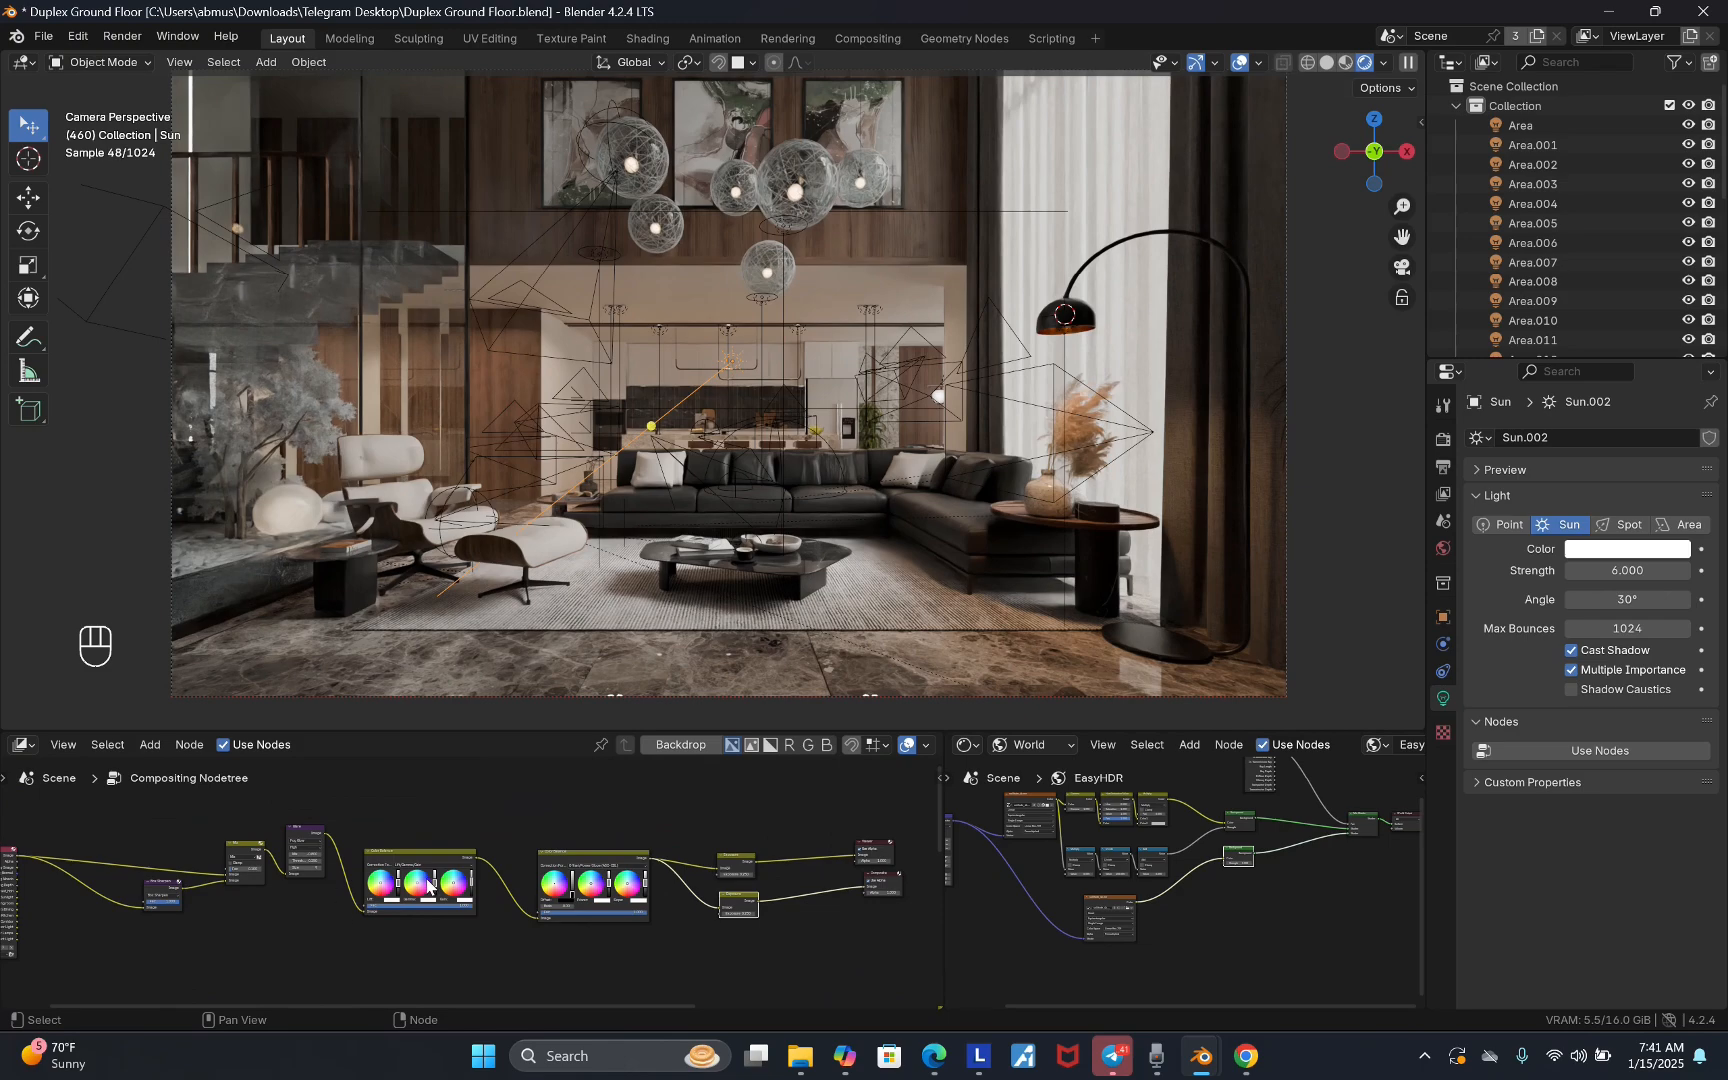
{"action": "scroll", "coordinate": [261, 897], "scroll_direction": "up", "scroll_amount": 2}
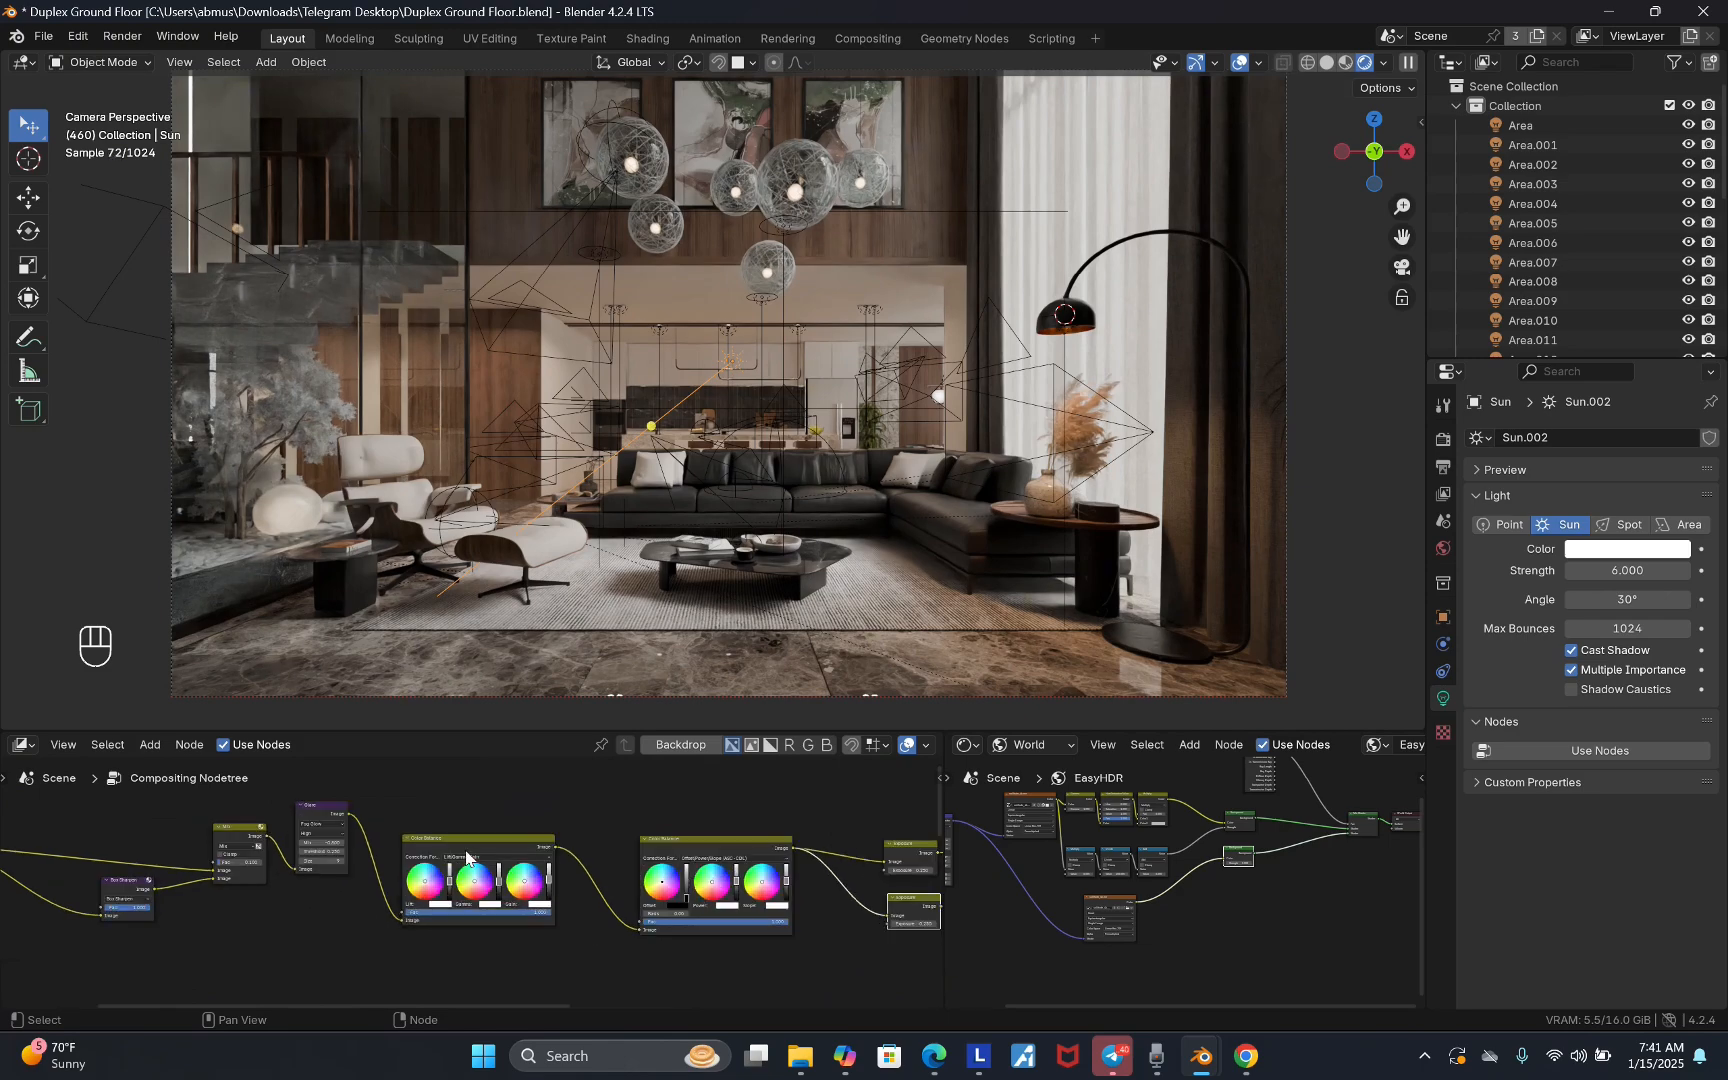
{"action": "left_click_drag", "start_coordinate": [467, 858], "coordinate": [516, 862]}
{"action": "scroll", "coordinate": [540, 910], "scroll_direction": "down", "scroll_amount": 4}
{"action": "scroll", "coordinate": [672, 884], "scroll_direction": "down", "scroll_amount": 1}
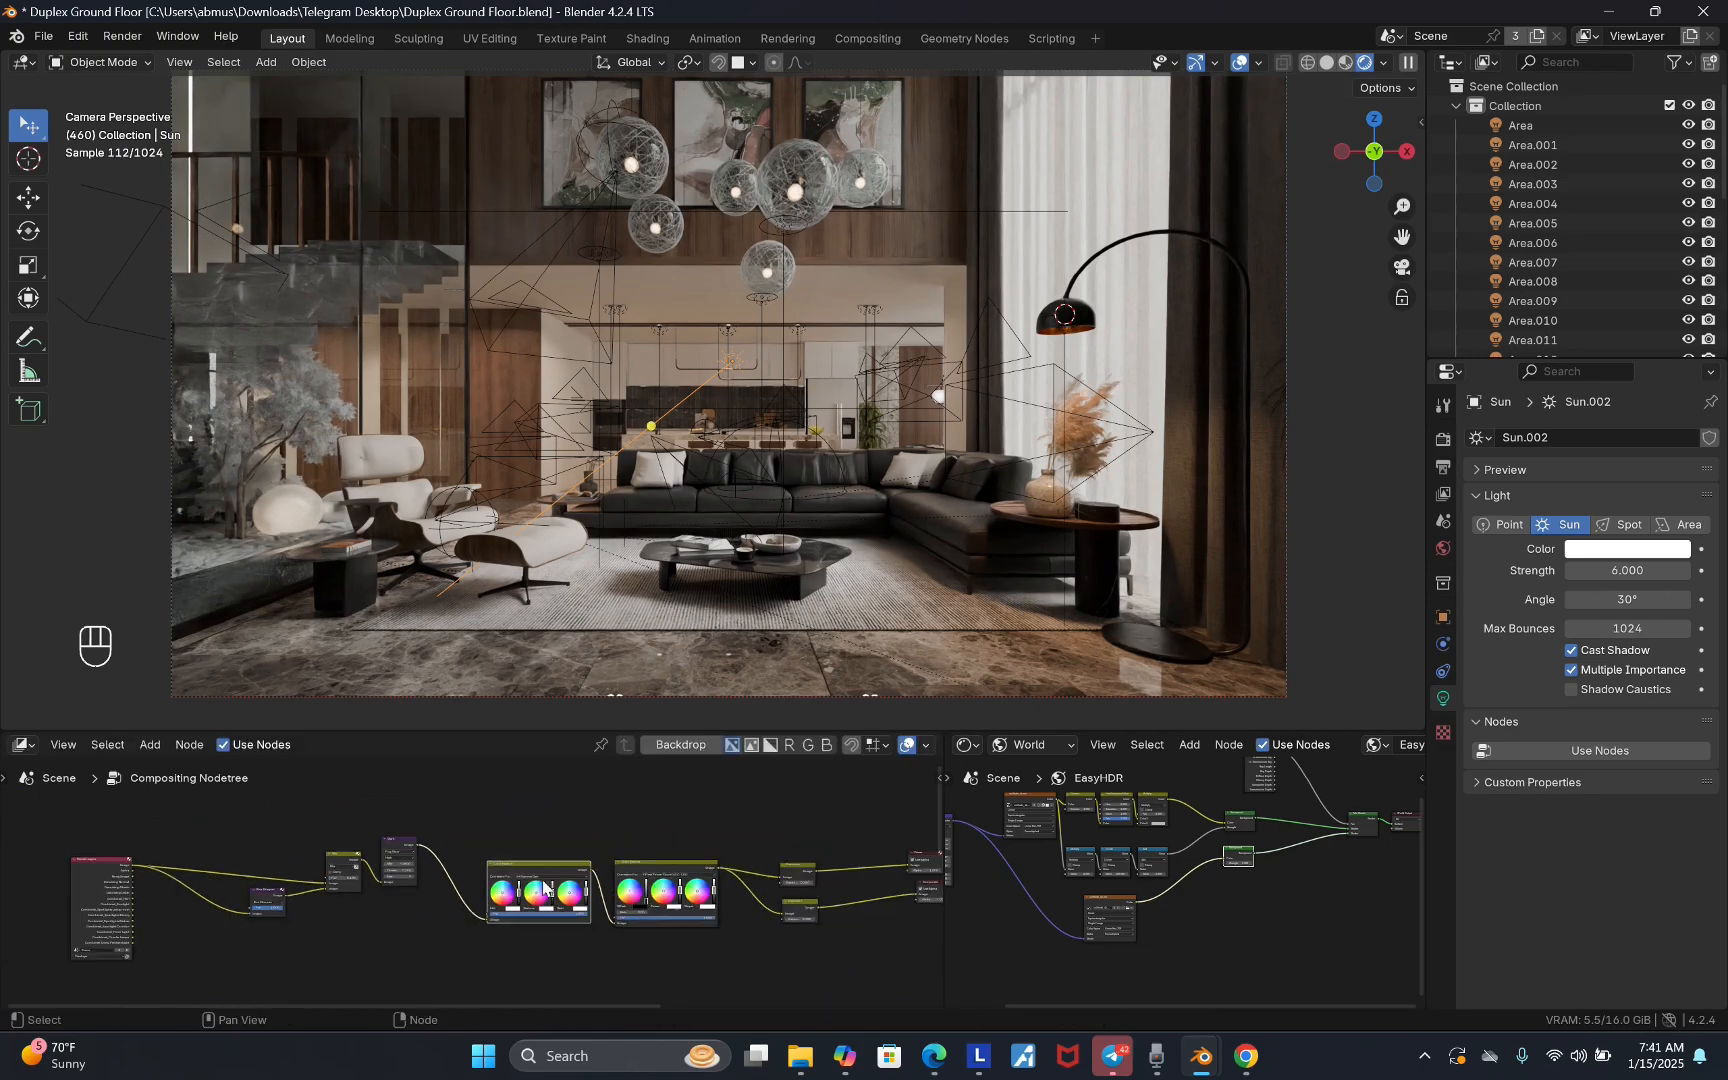
{"action": "scroll", "coordinate": [431, 840], "scroll_direction": "up", "scroll_amount": 2}
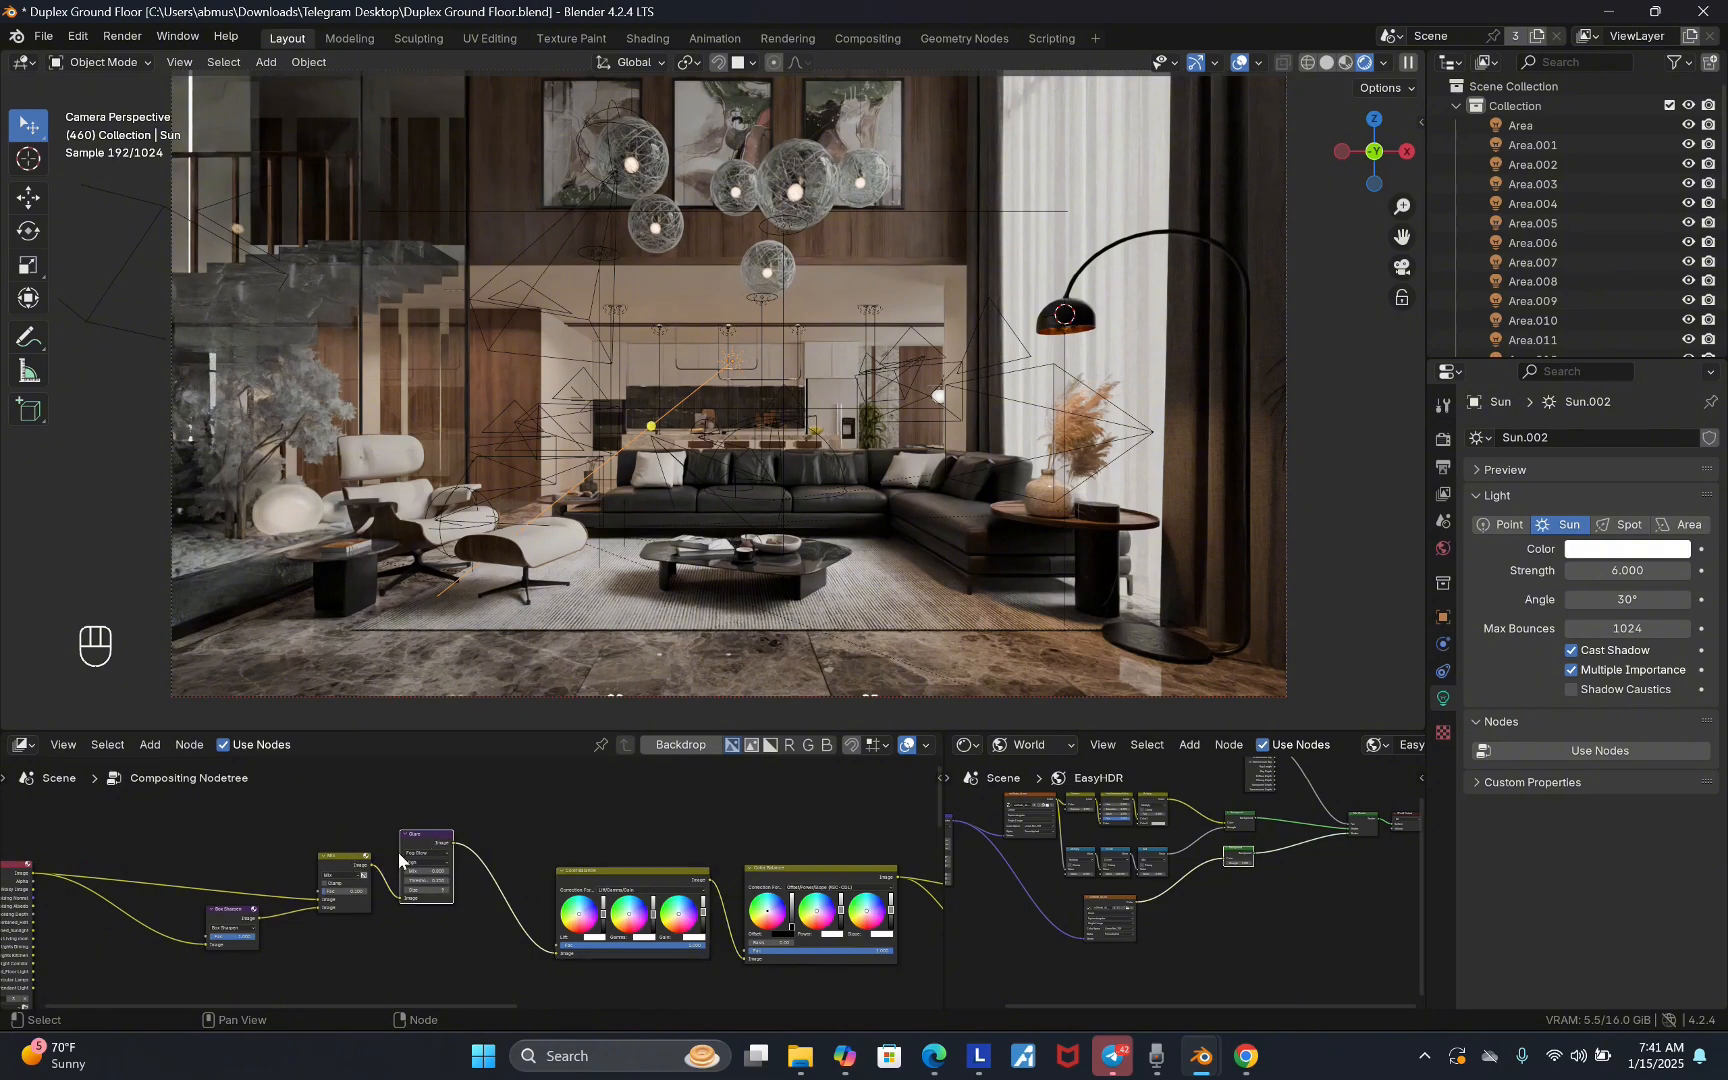
{"action": "scroll", "coordinate": [640, 900], "scroll_direction": "up", "scroll_amount": 2}
{"action": "scroll", "coordinate": [335, 855], "scroll_direction": "down", "scroll_amount": 3}
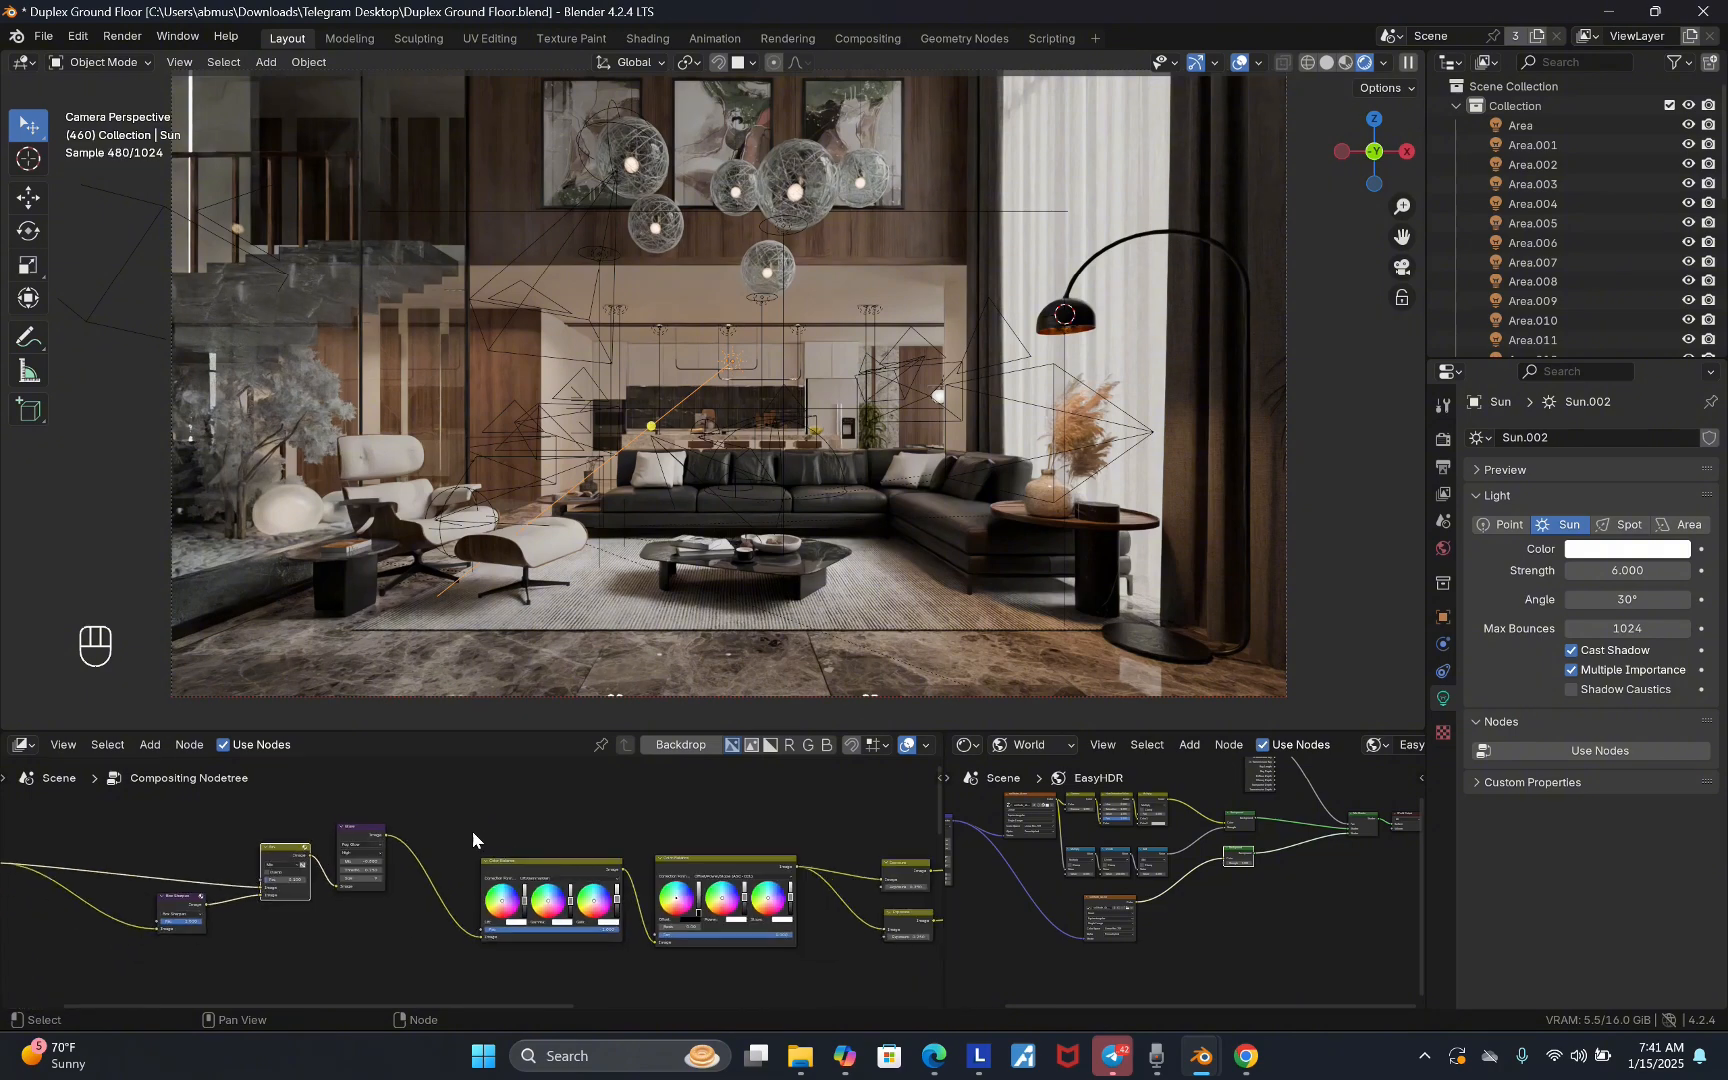
{"action": "key", "text": "ctrl+x"}
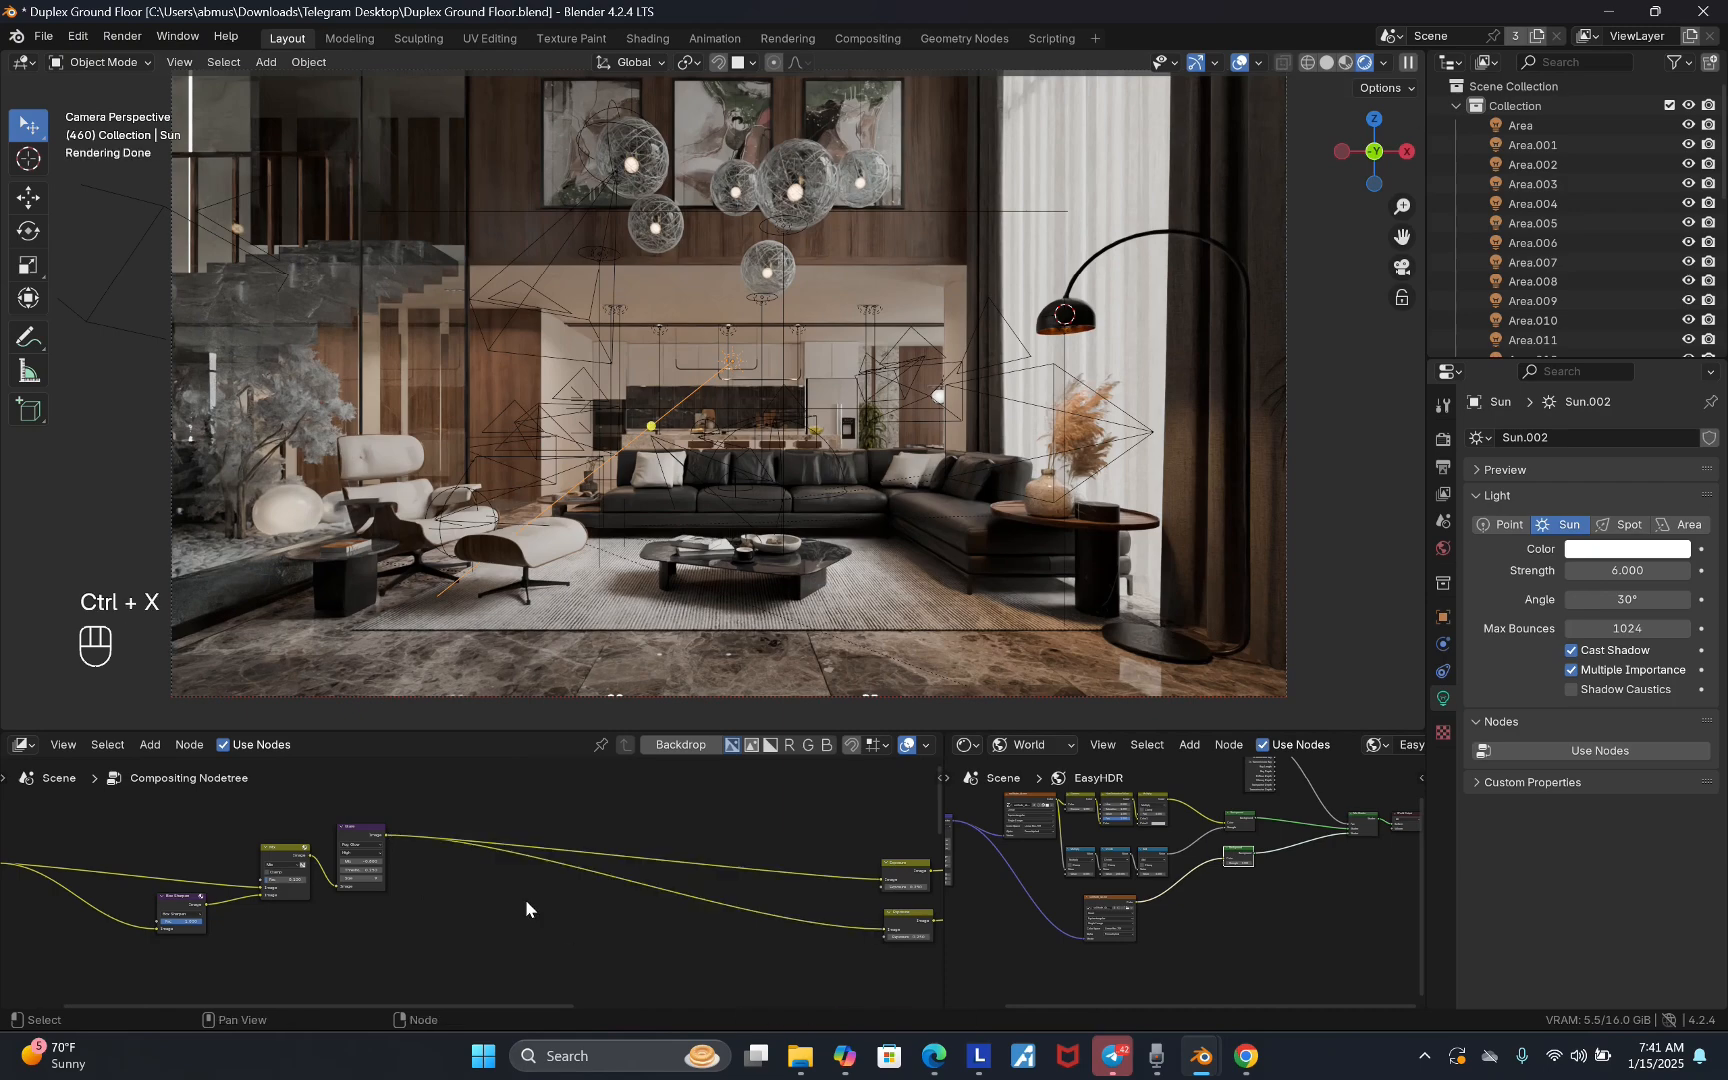
- Remove the two nodes directly before the Viewer and Composite outputs, keeping their links connected
{"action": "scroll", "coordinate": [525, 899], "scroll_direction": "down", "scroll_amount": 2}
{"action": "scroll", "coordinate": [837, 855], "scroll_direction": "up", "scroll_amount": 1}
{"action": "left_click_drag", "start_coordinate": [791, 832], "coordinate": [700, 960]}
{"action": "key", "text": "ctrl+x"}
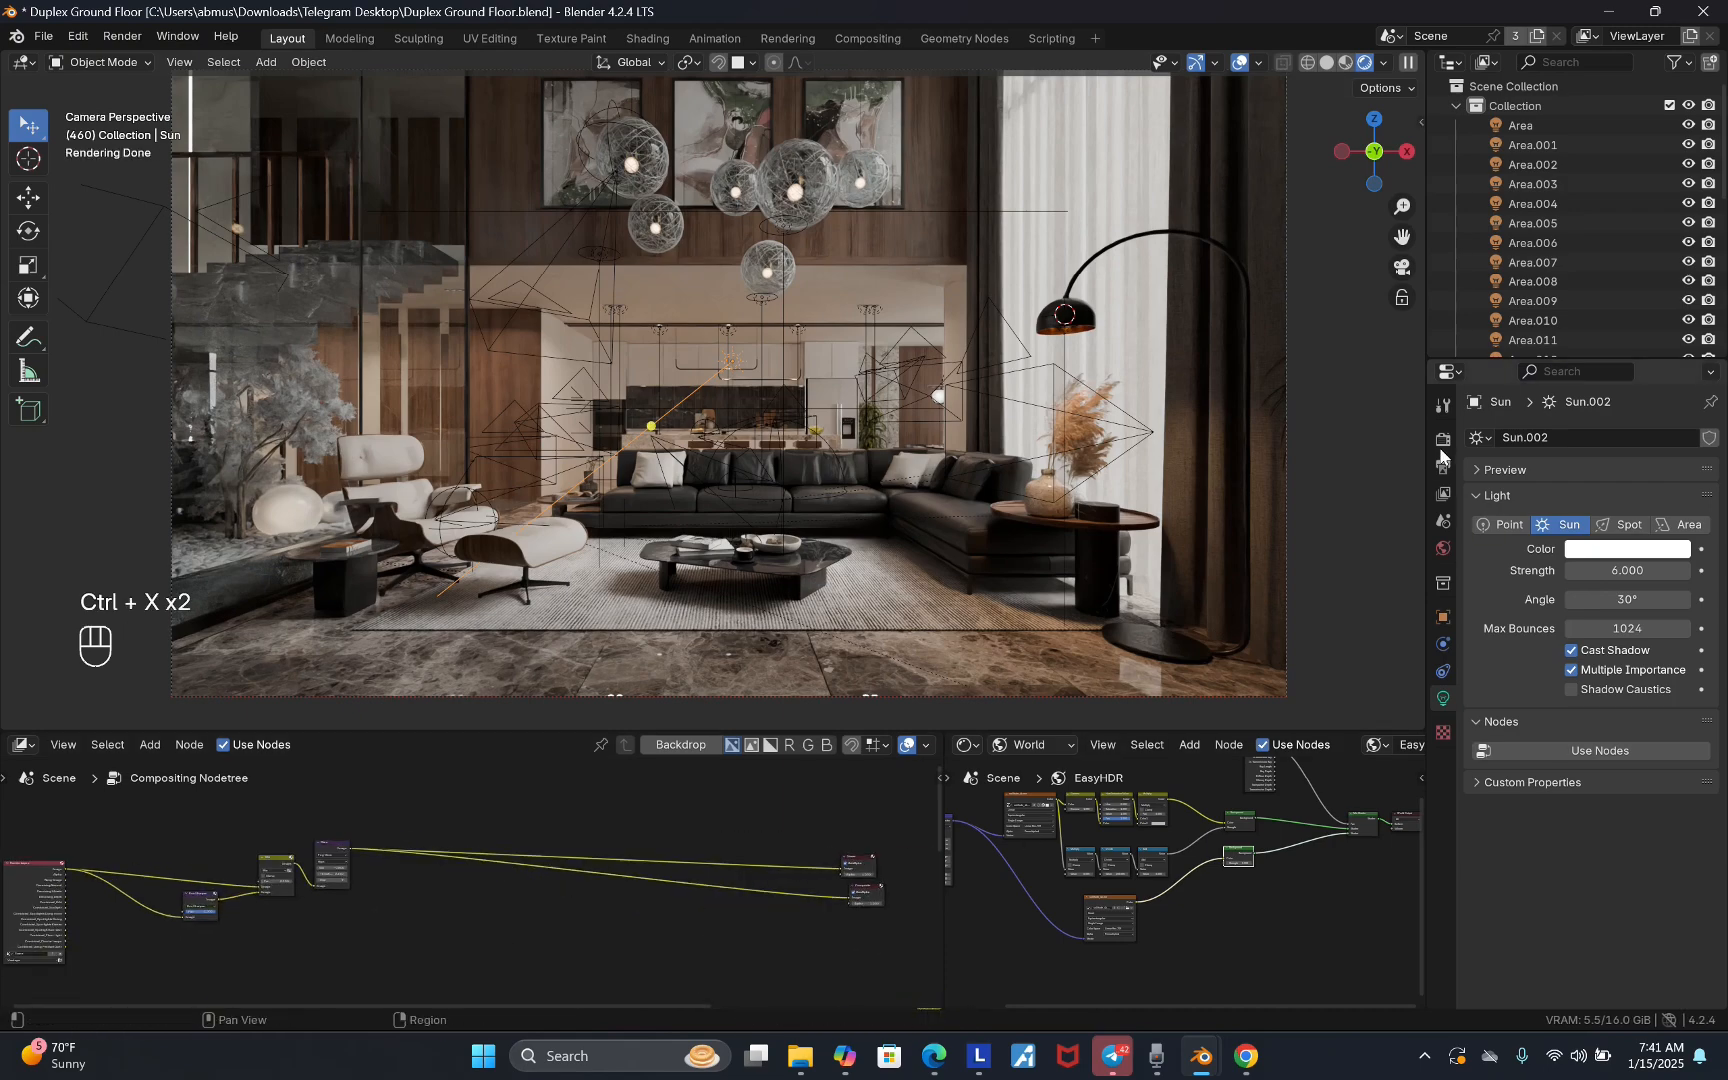
- Review the Look options in the render's colour management and disable Use Curves there
{"action": "left_click", "coordinate": [1441, 446]}
{"action": "scroll", "coordinate": [1548, 880], "scroll_direction": "down", "scroll_amount": 15}
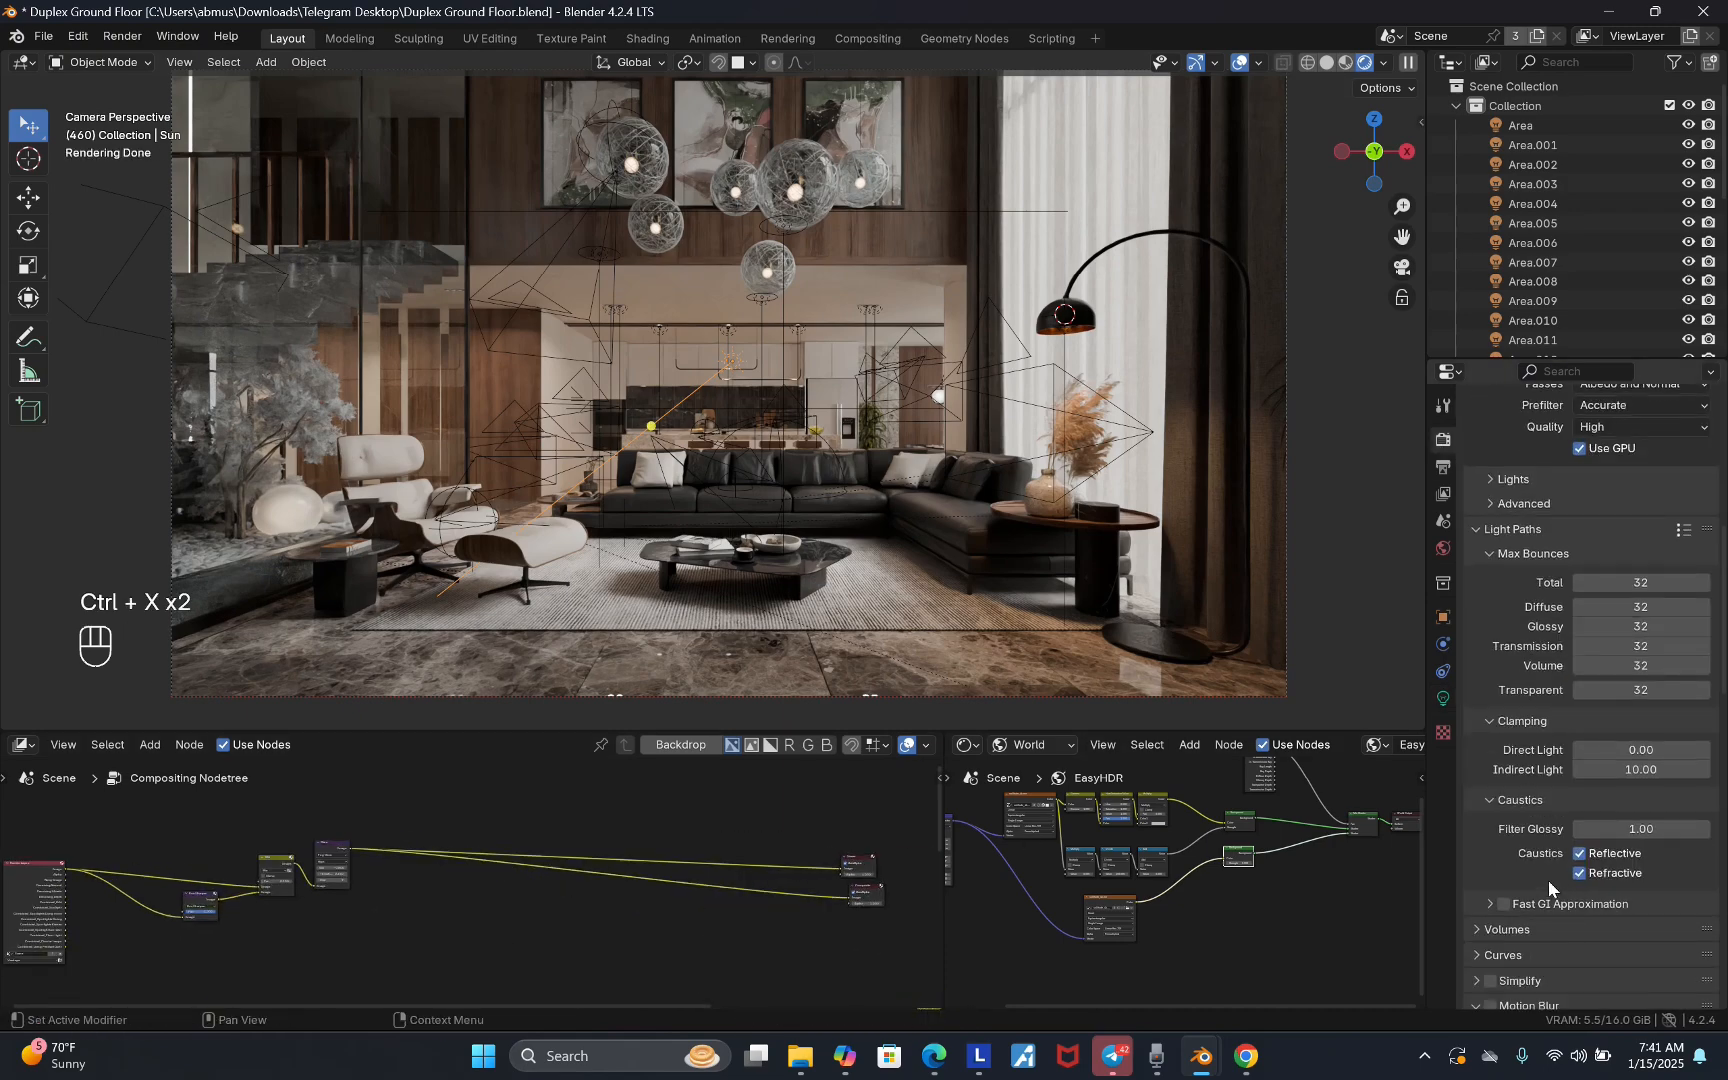
{"action": "scroll", "coordinate": [1548, 890], "scroll_direction": "down", "scroll_amount": 3}
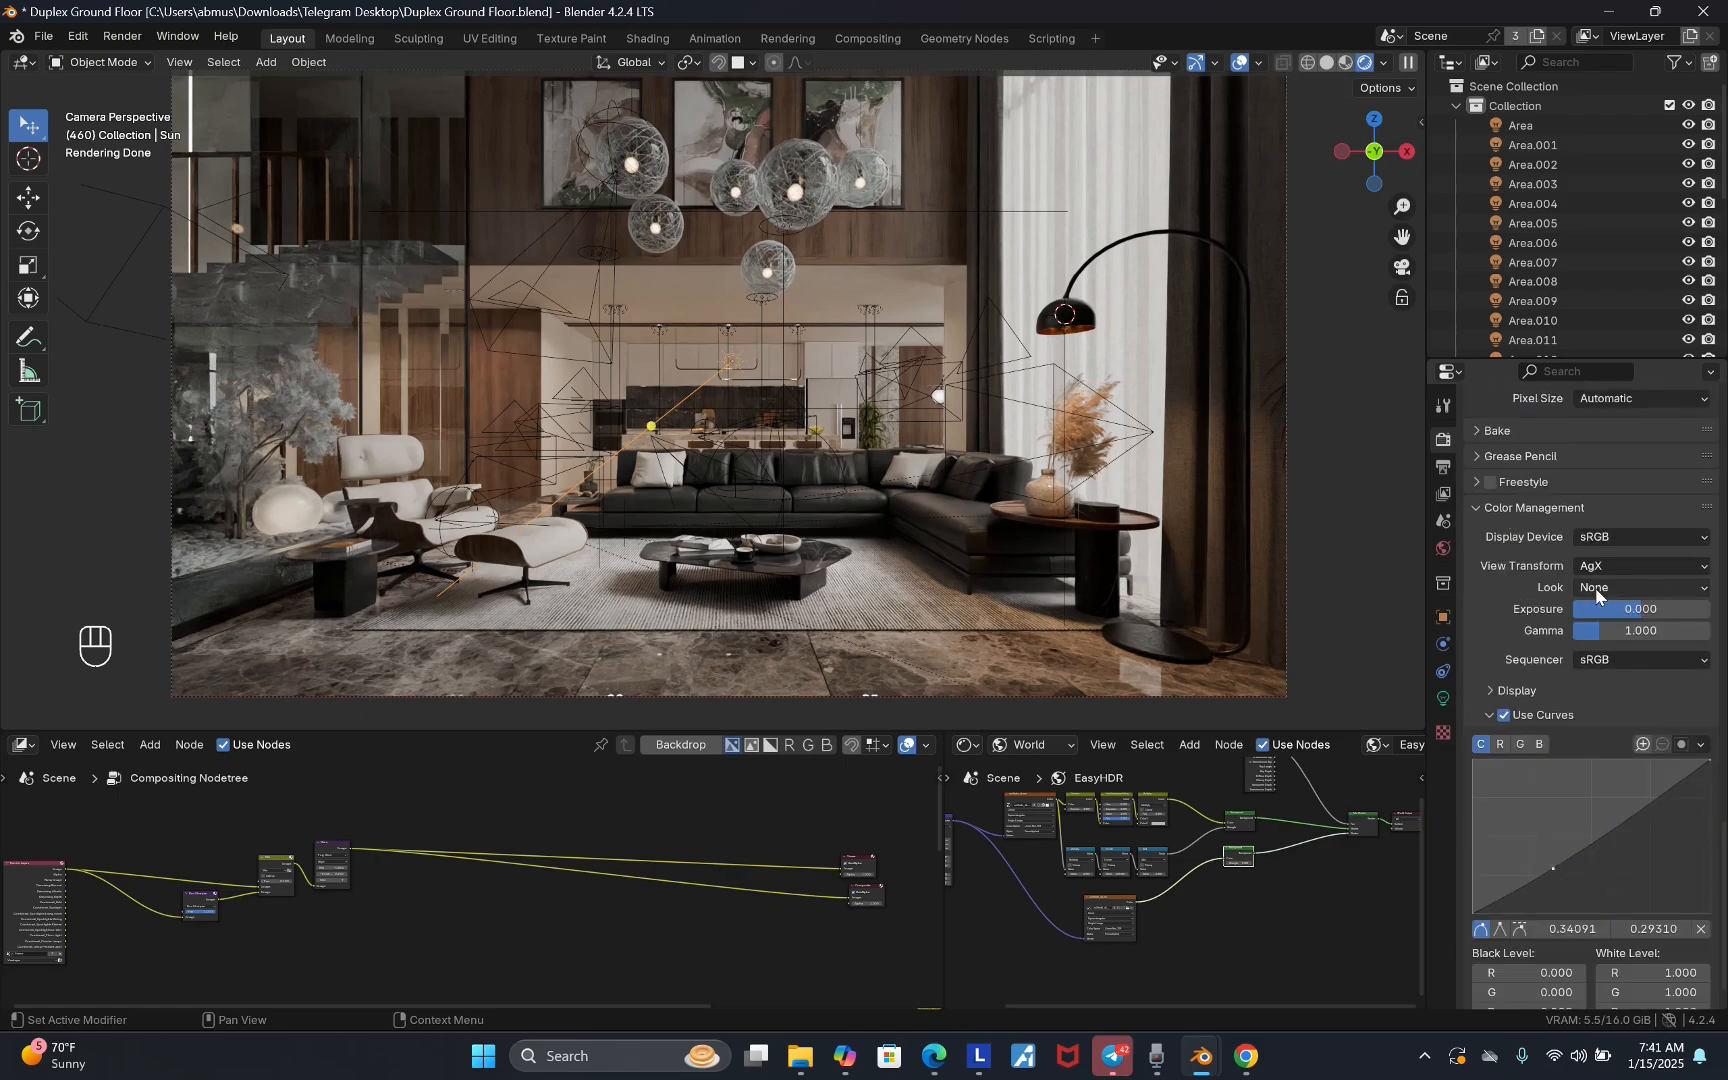
{"action": "left_click", "coordinate": [1624, 588]}
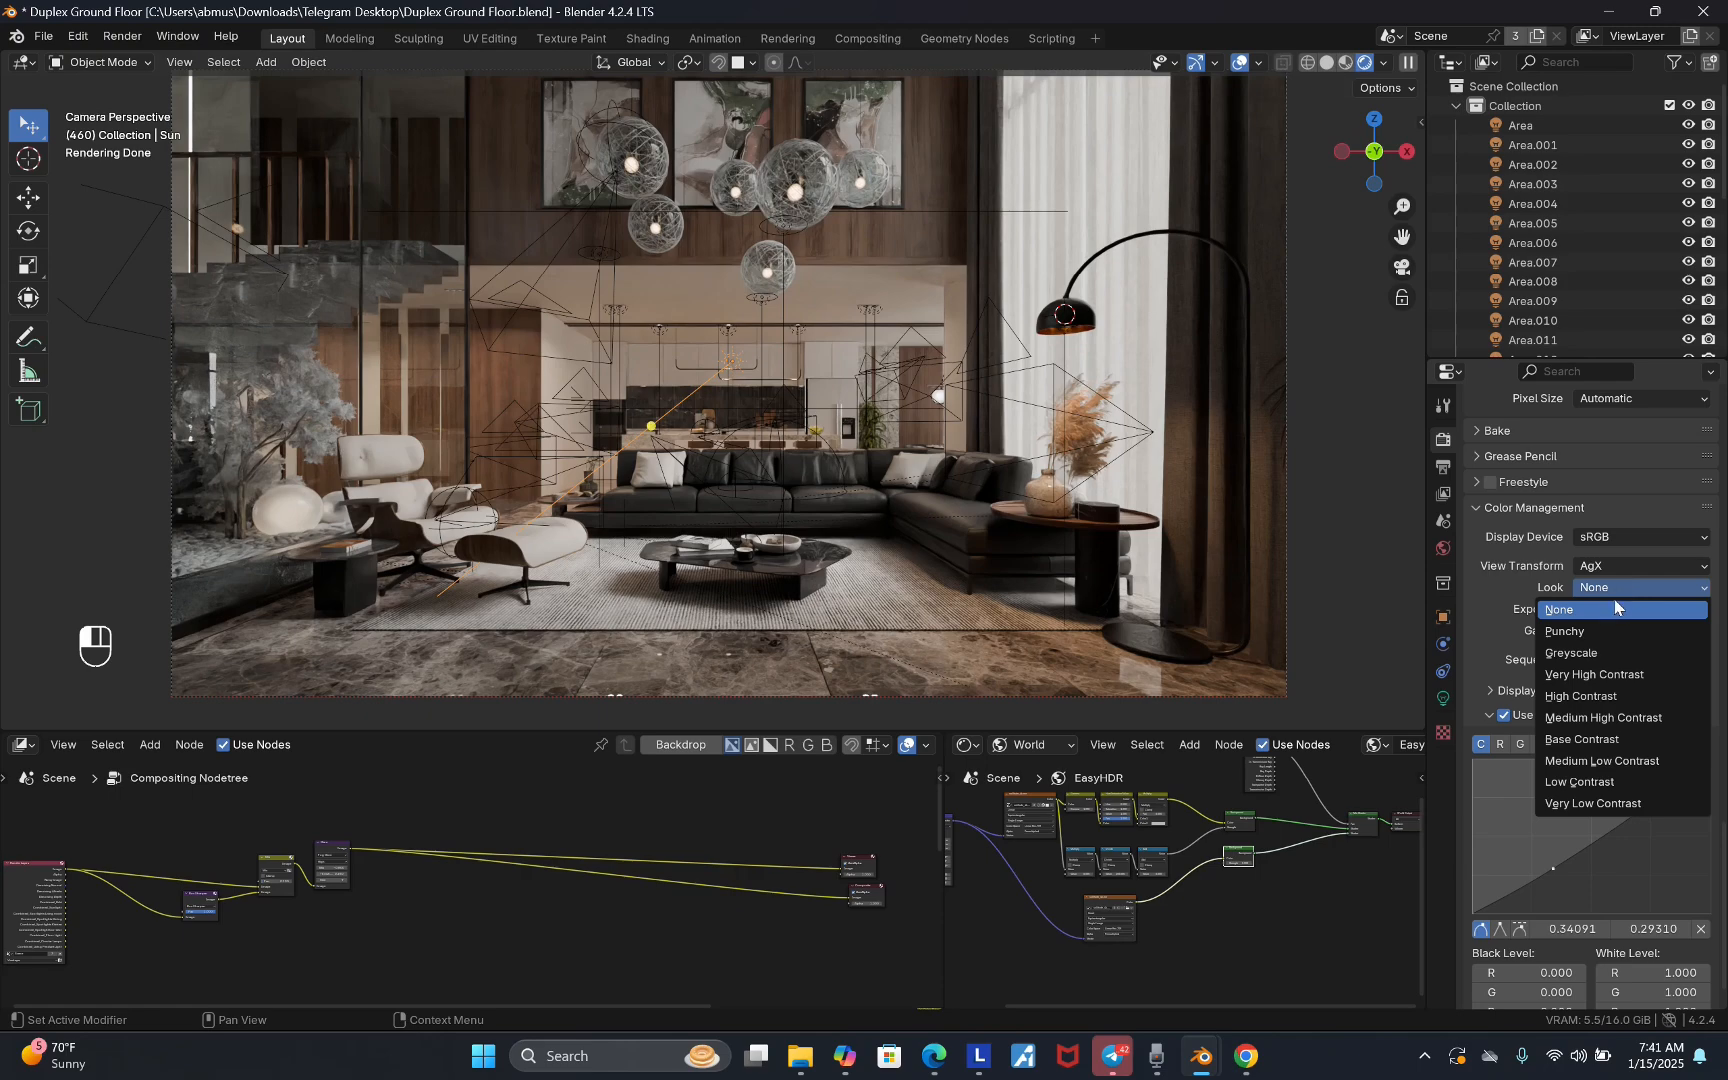
{"action": "left_click", "coordinate": [1641, 590]}
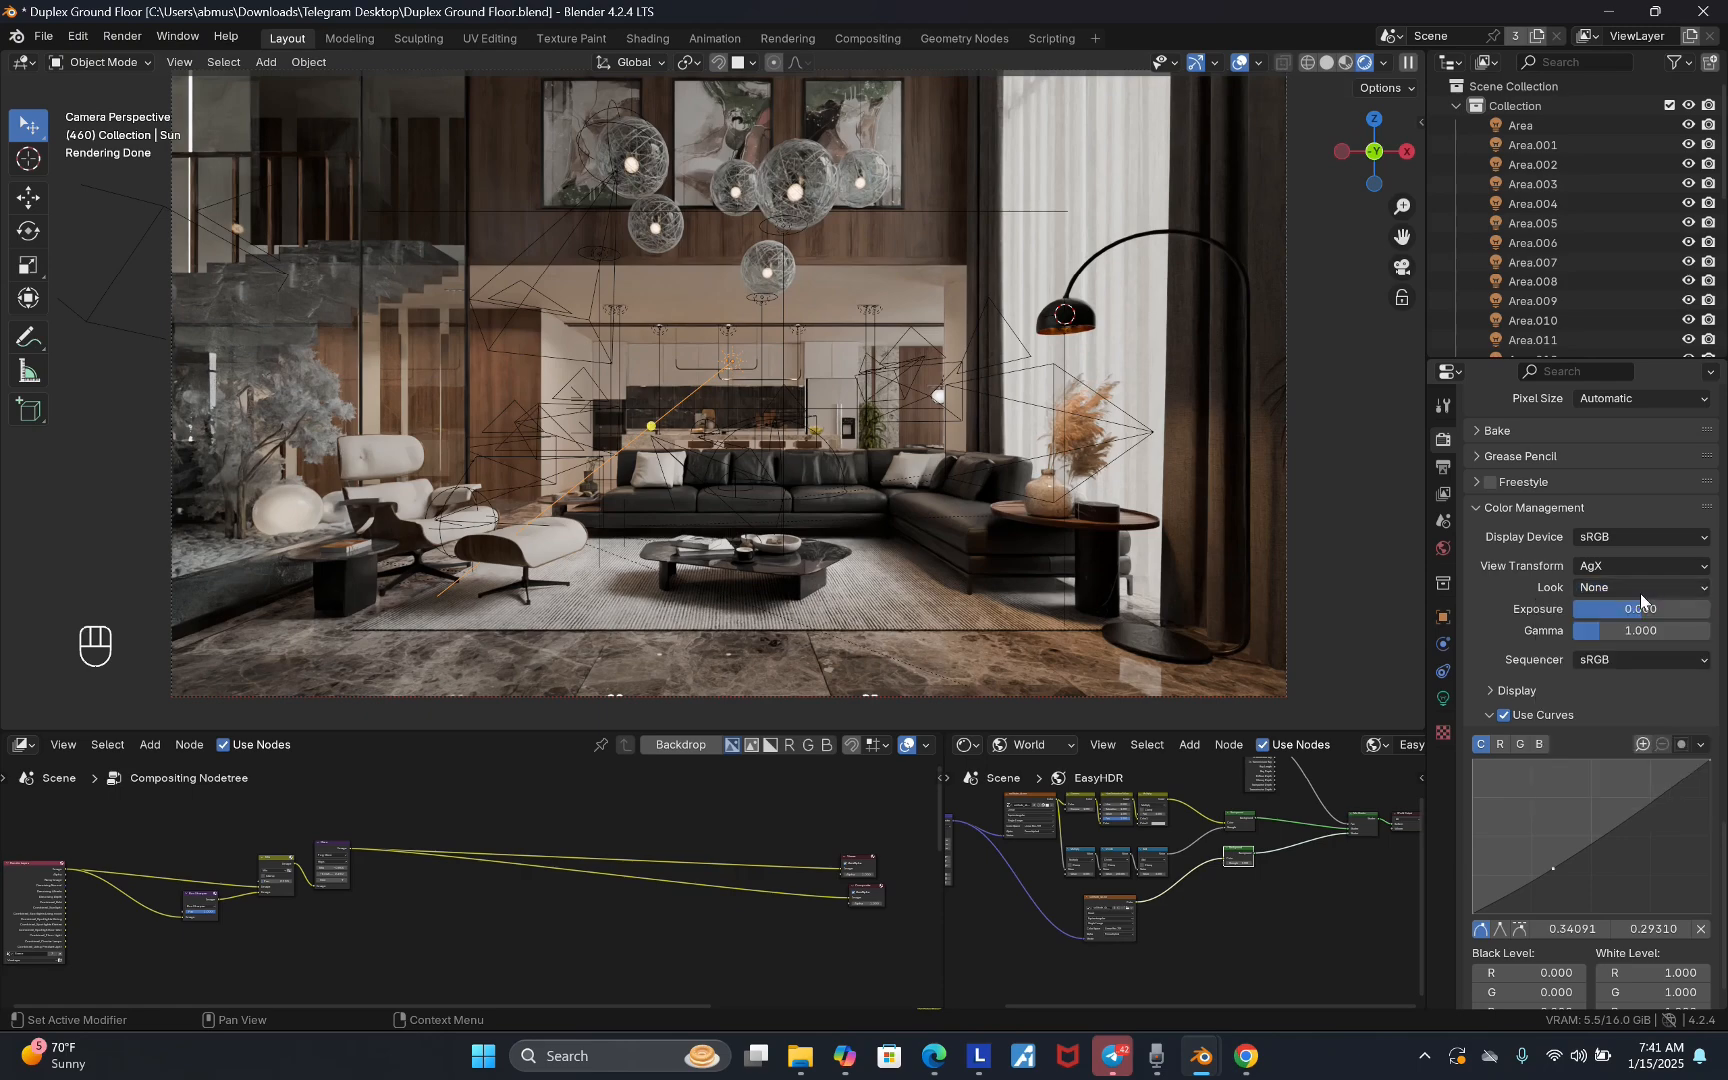
{"action": "left_click", "coordinate": [1504, 716]}
{"action": "mouse_move", "coordinate": [978, 1056]}
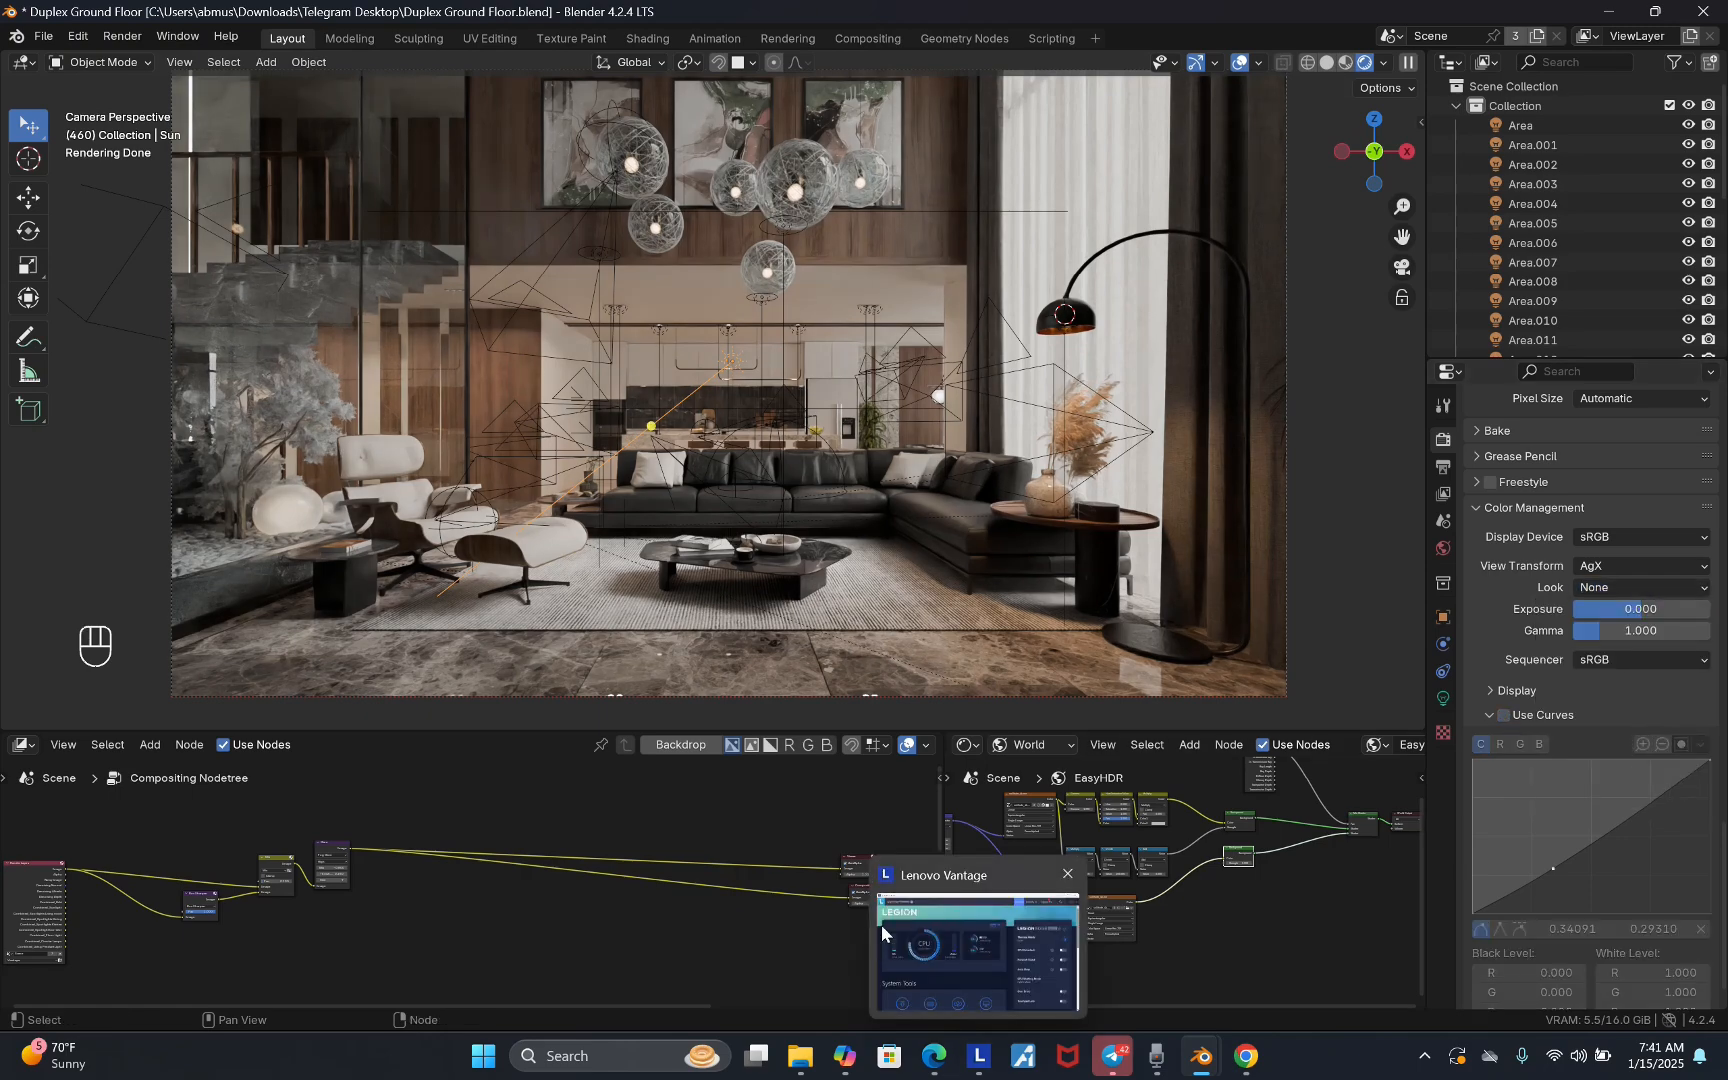
- Remove the three remaining effect nodes after Render Layers while keeping the image links to the outputs
{"action": "scroll", "coordinate": [662, 922], "scroll_direction": "down", "scroll_amount": 6}
{"action": "left_click_drag", "start_coordinate": [543, 842], "coordinate": [374, 926]}
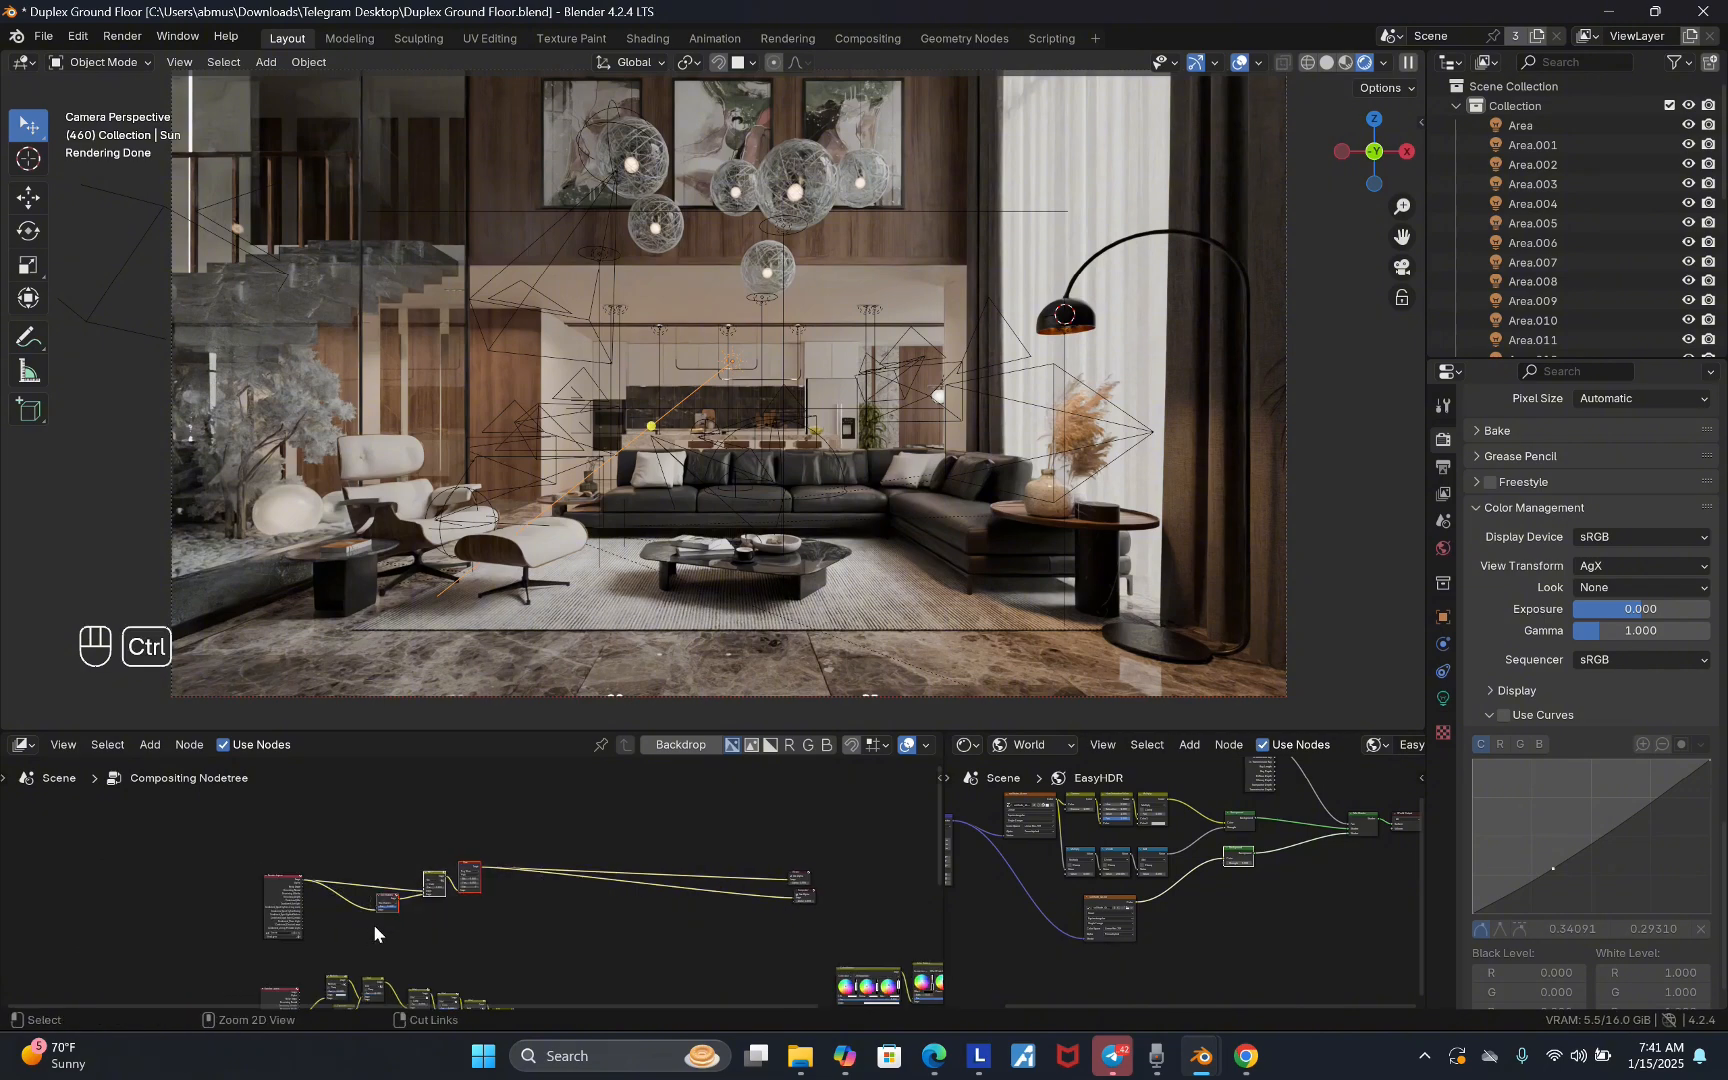
{"action": "key", "text": "ctrl+x"}
- Rearrange the Render Layers, Viewer and Composite nodes closer together in the compositing tree
{"action": "left_click_drag", "start_coordinate": [286, 875], "coordinate": [470, 865]}
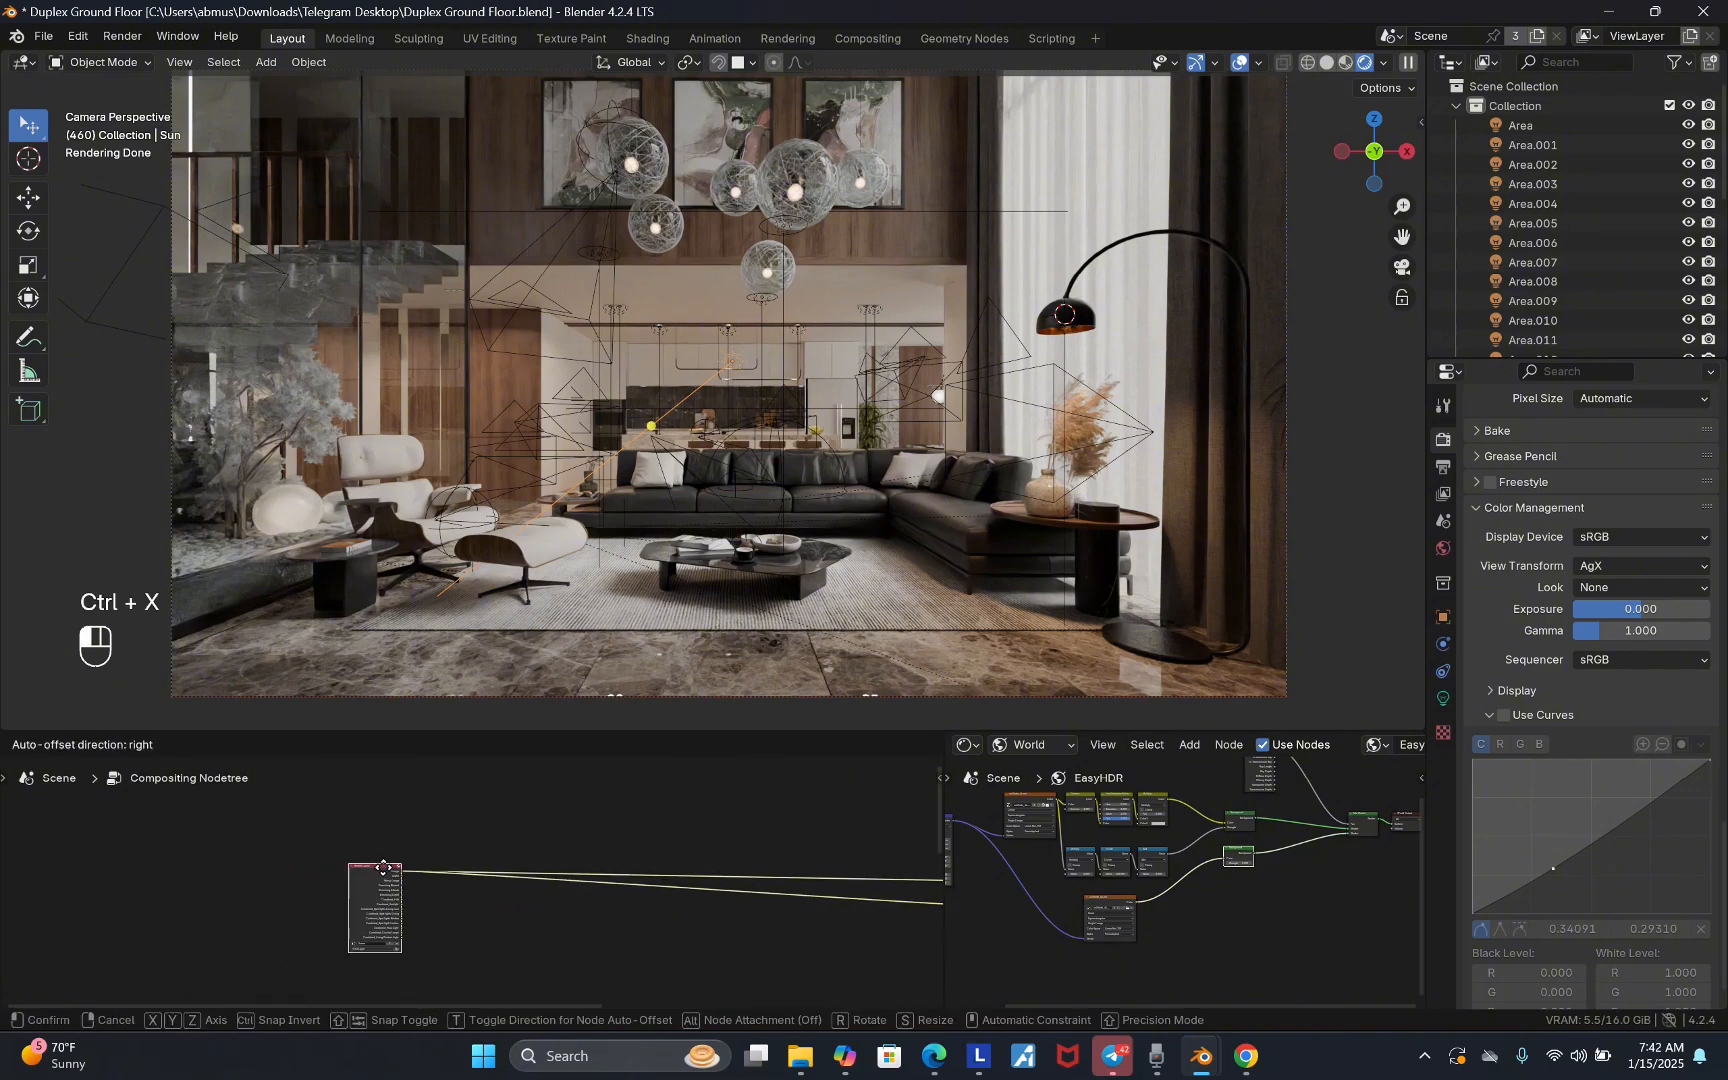
{"action": "middle_click_drag", "start_coordinate": [745, 830], "coordinate": [562, 828]}
{"action": "scroll", "coordinate": [562, 828], "scroll_direction": "down", "scroll_amount": 2}
{"action": "scroll", "coordinate": [752, 873], "scroll_direction": "up", "scroll_amount": 5}
{"action": "left_click_drag", "start_coordinate": [750, 846], "coordinate": [766, 832]}
{"action": "left_click_drag", "start_coordinate": [760, 905], "coordinate": [650, 920]}
{"action": "scroll", "coordinate": [625, 859], "scroll_direction": "down", "scroll_amount": 5}
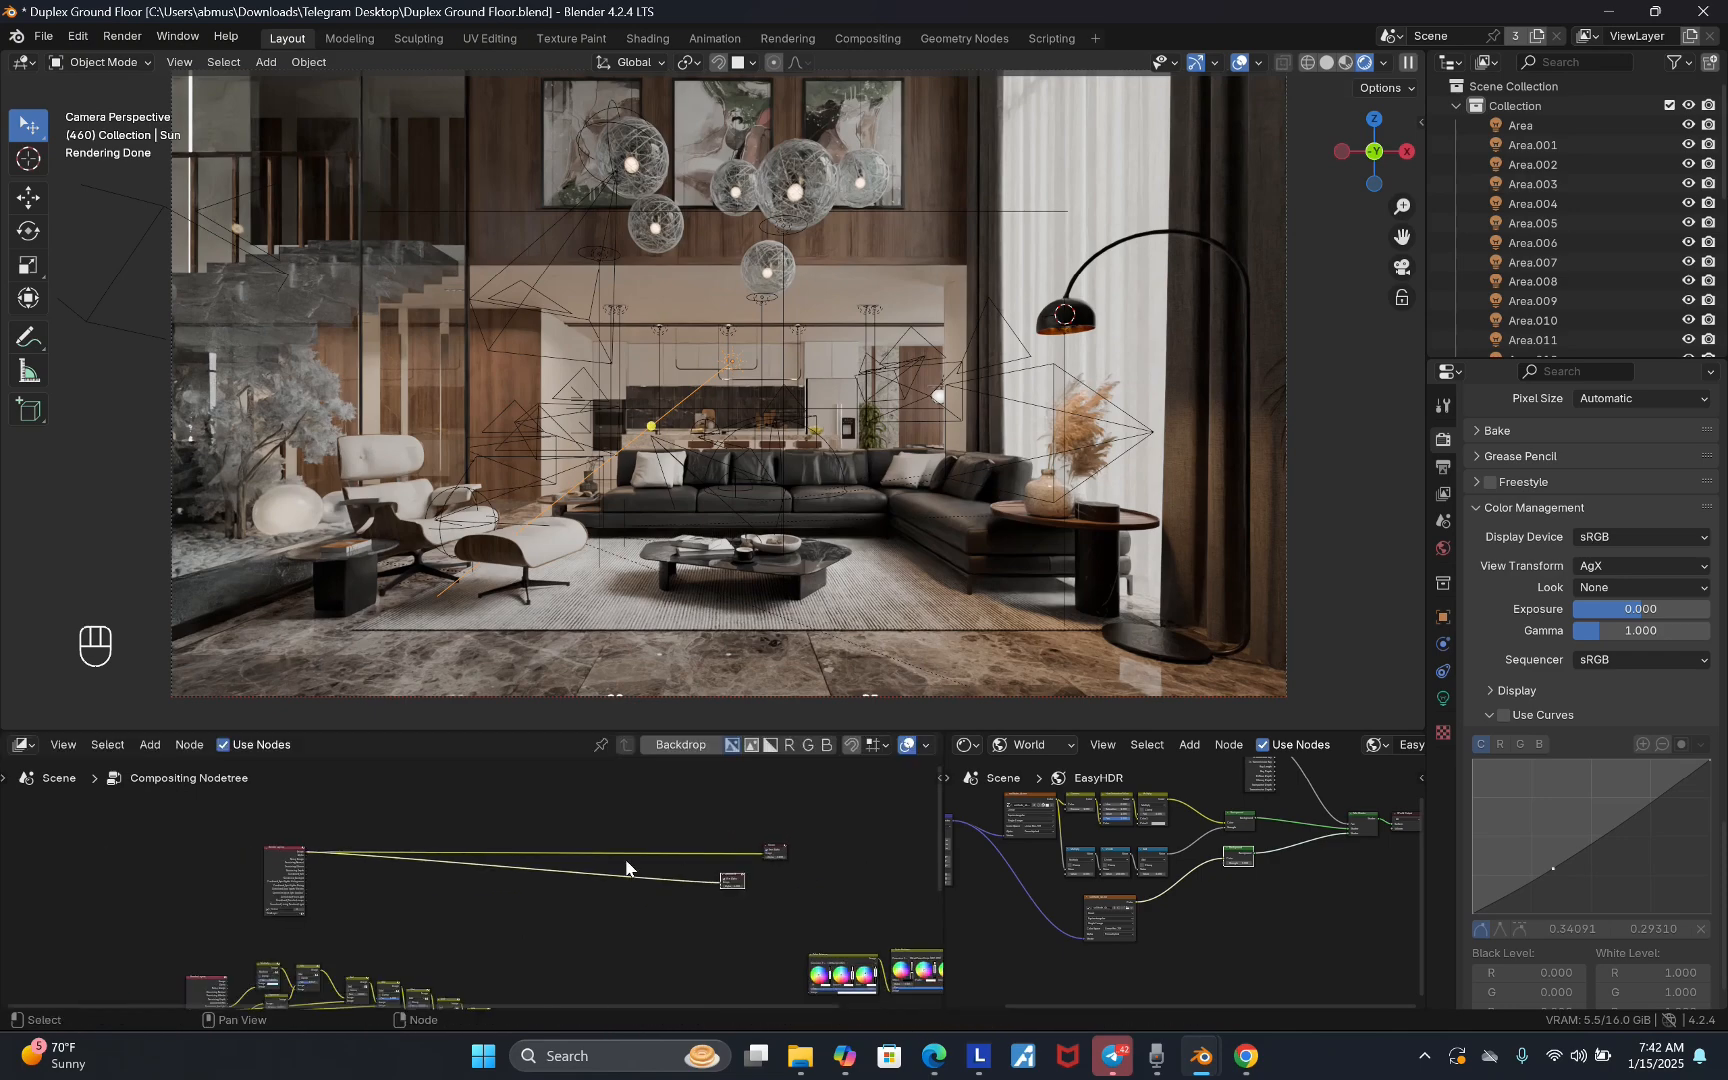
- Add a Color Balance node on the link between Render Layers and Composite
{"action": "key", "text": "shift+a"}
{"action": "left_click", "coordinate": [540, 734]}
{"action": "type", "text": "colo"}
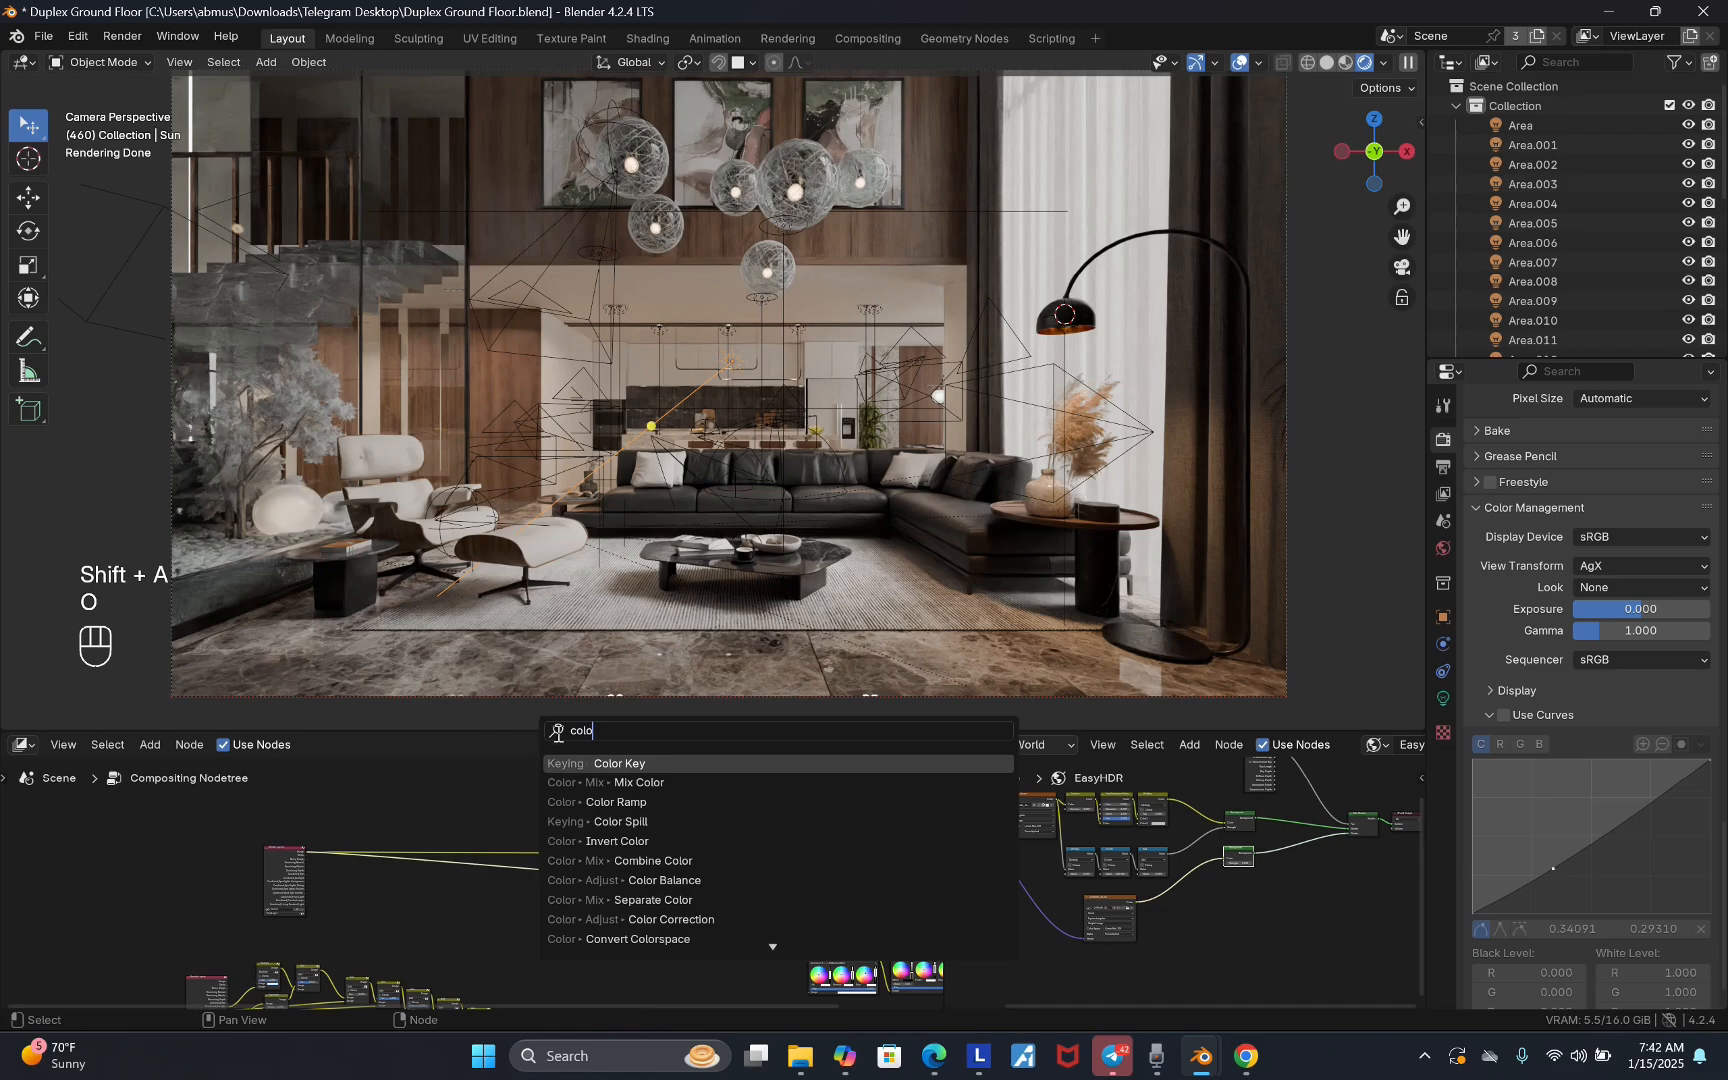
{"action": "left_click", "coordinate": [698, 880]}
{"action": "left_click", "coordinate": [485, 846]}
{"action": "scroll", "coordinate": [520, 866], "scroll_direction": "up", "scroll_amount": 7}
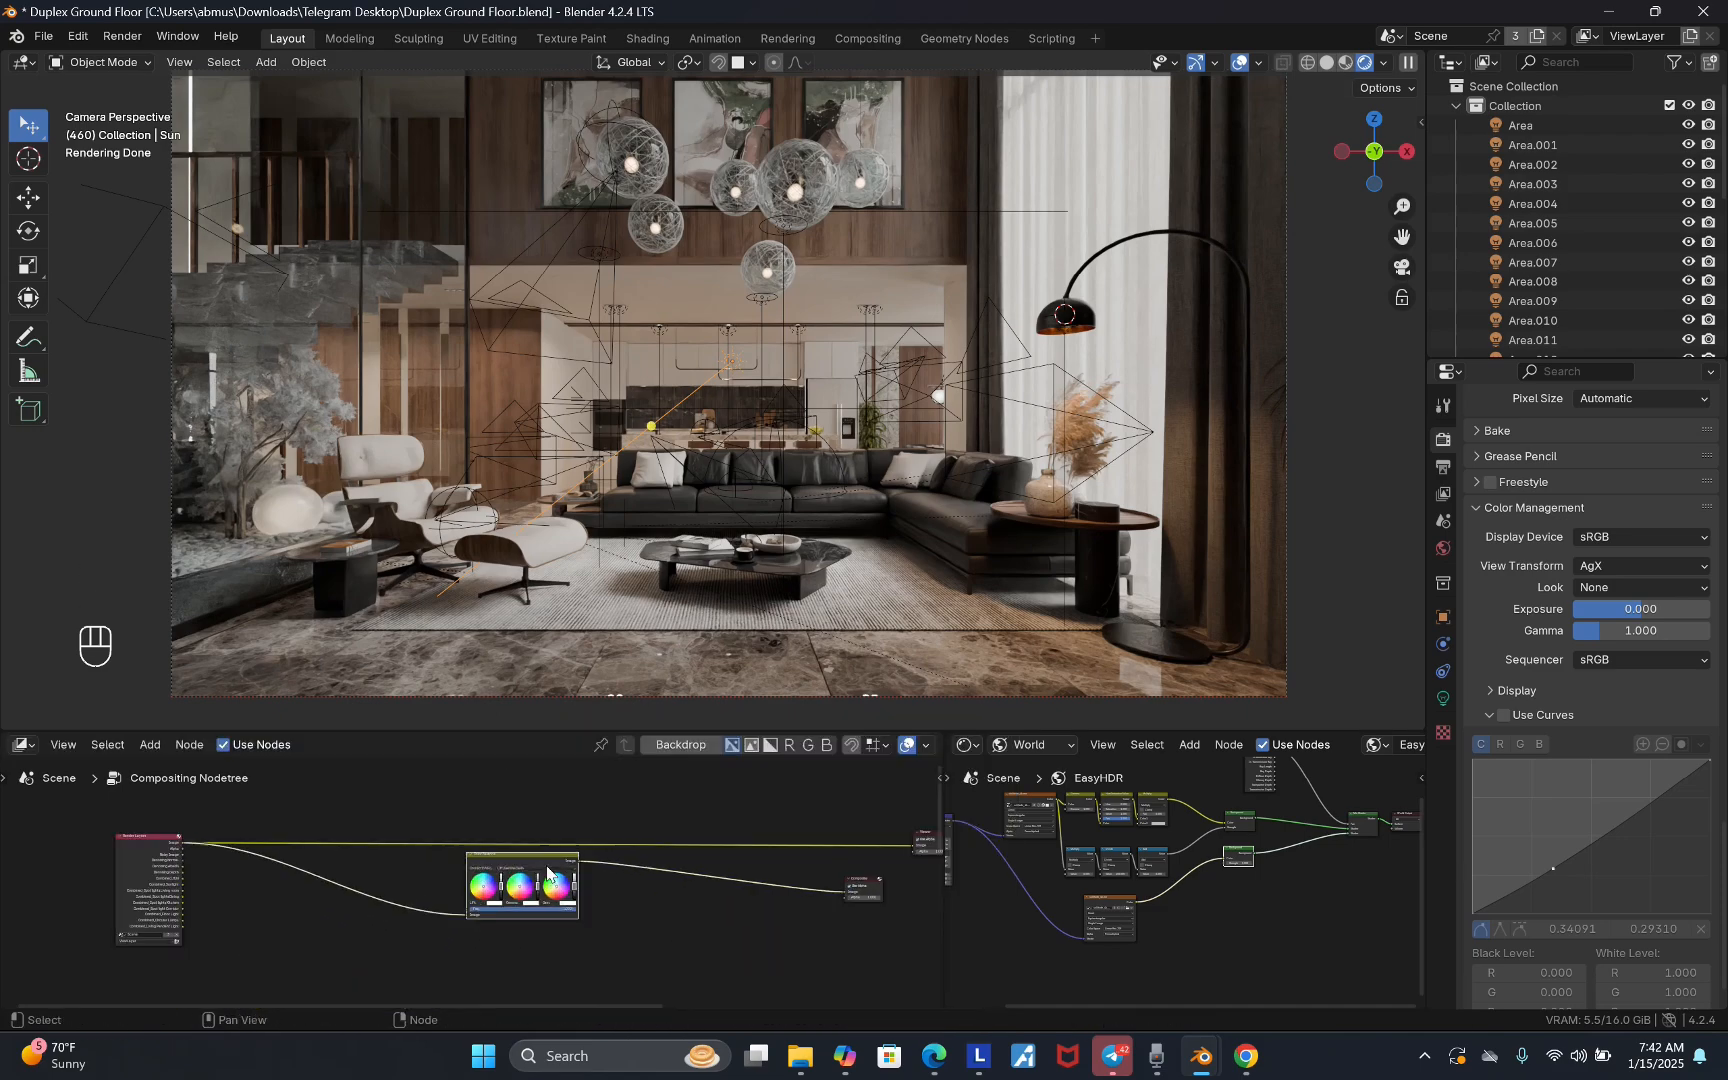
- Duplicate the Color Balance node after the first one and set the copy's correction formula to Offset/Power/Slope (ASC-CDL)
{"action": "key", "text": "shift+d"}
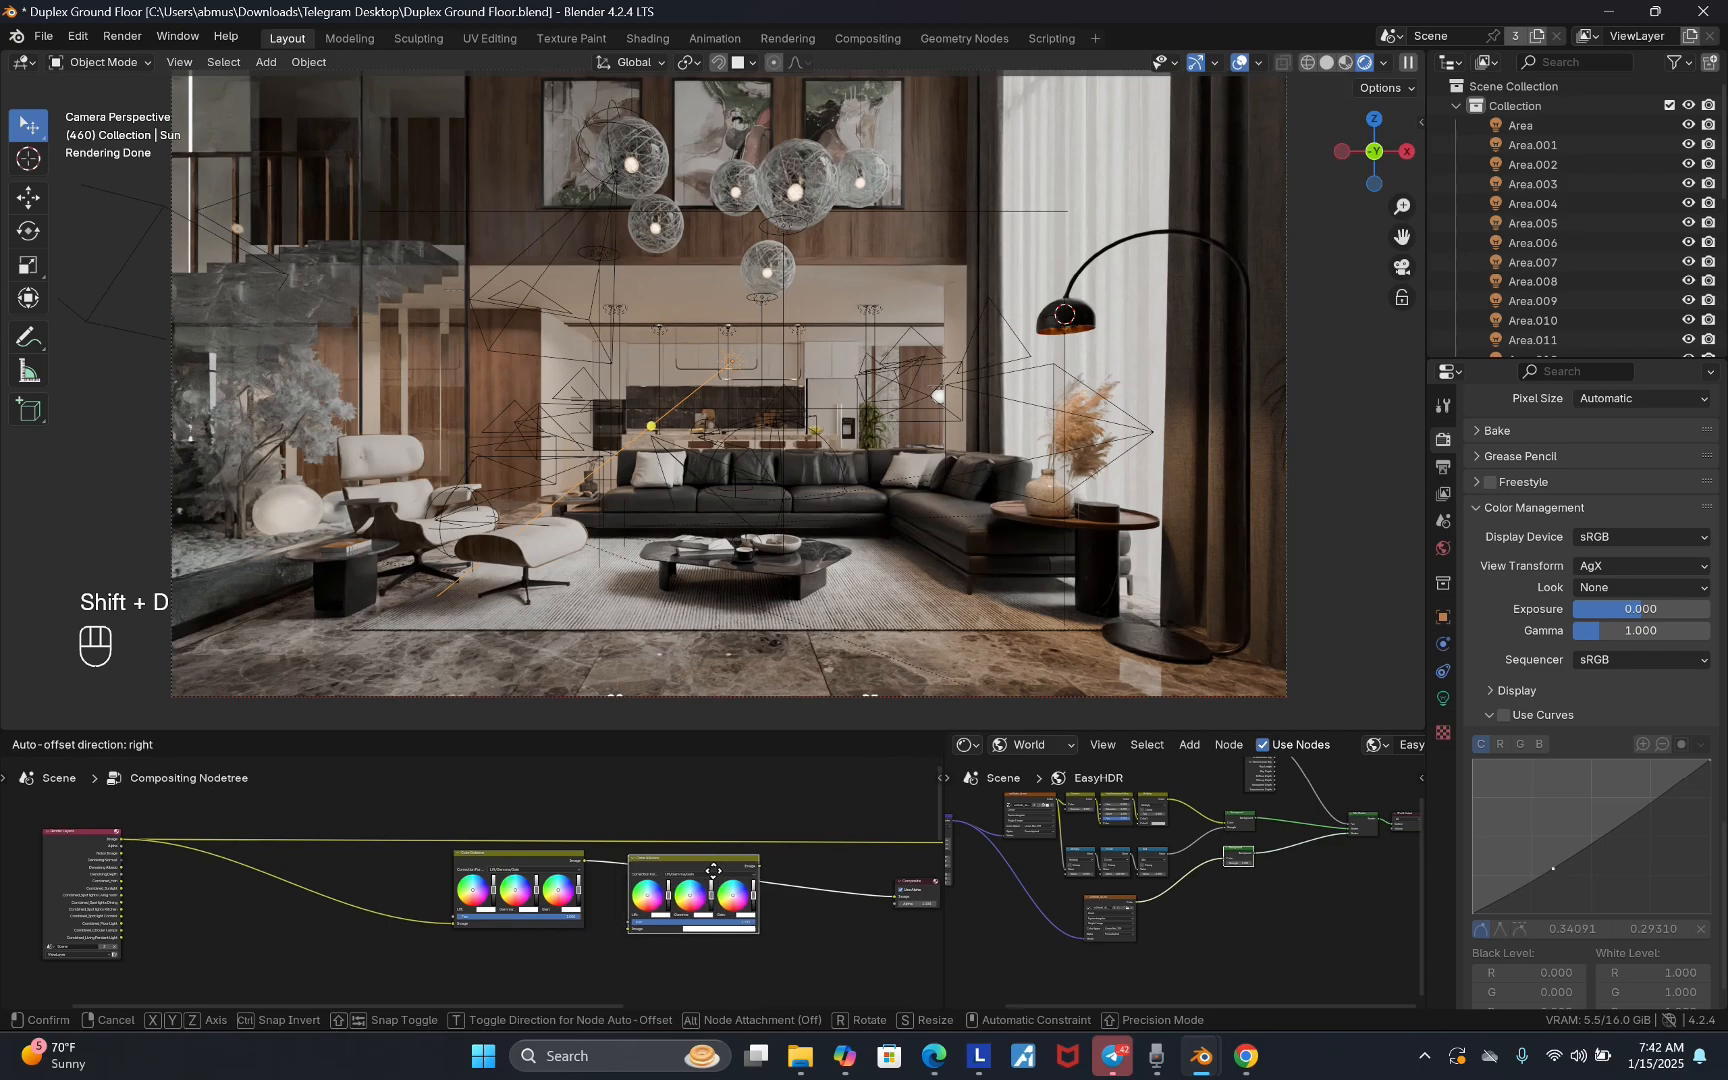
{"action": "left_click", "coordinate": [714, 877]}
{"action": "scroll", "coordinate": [686, 880], "scroll_direction": "up", "scroll_amount": 4}
{"action": "scroll", "coordinate": [660, 900], "scroll_direction": "up", "scroll_amount": 4}
{"action": "left_click", "coordinate": [688, 856]}
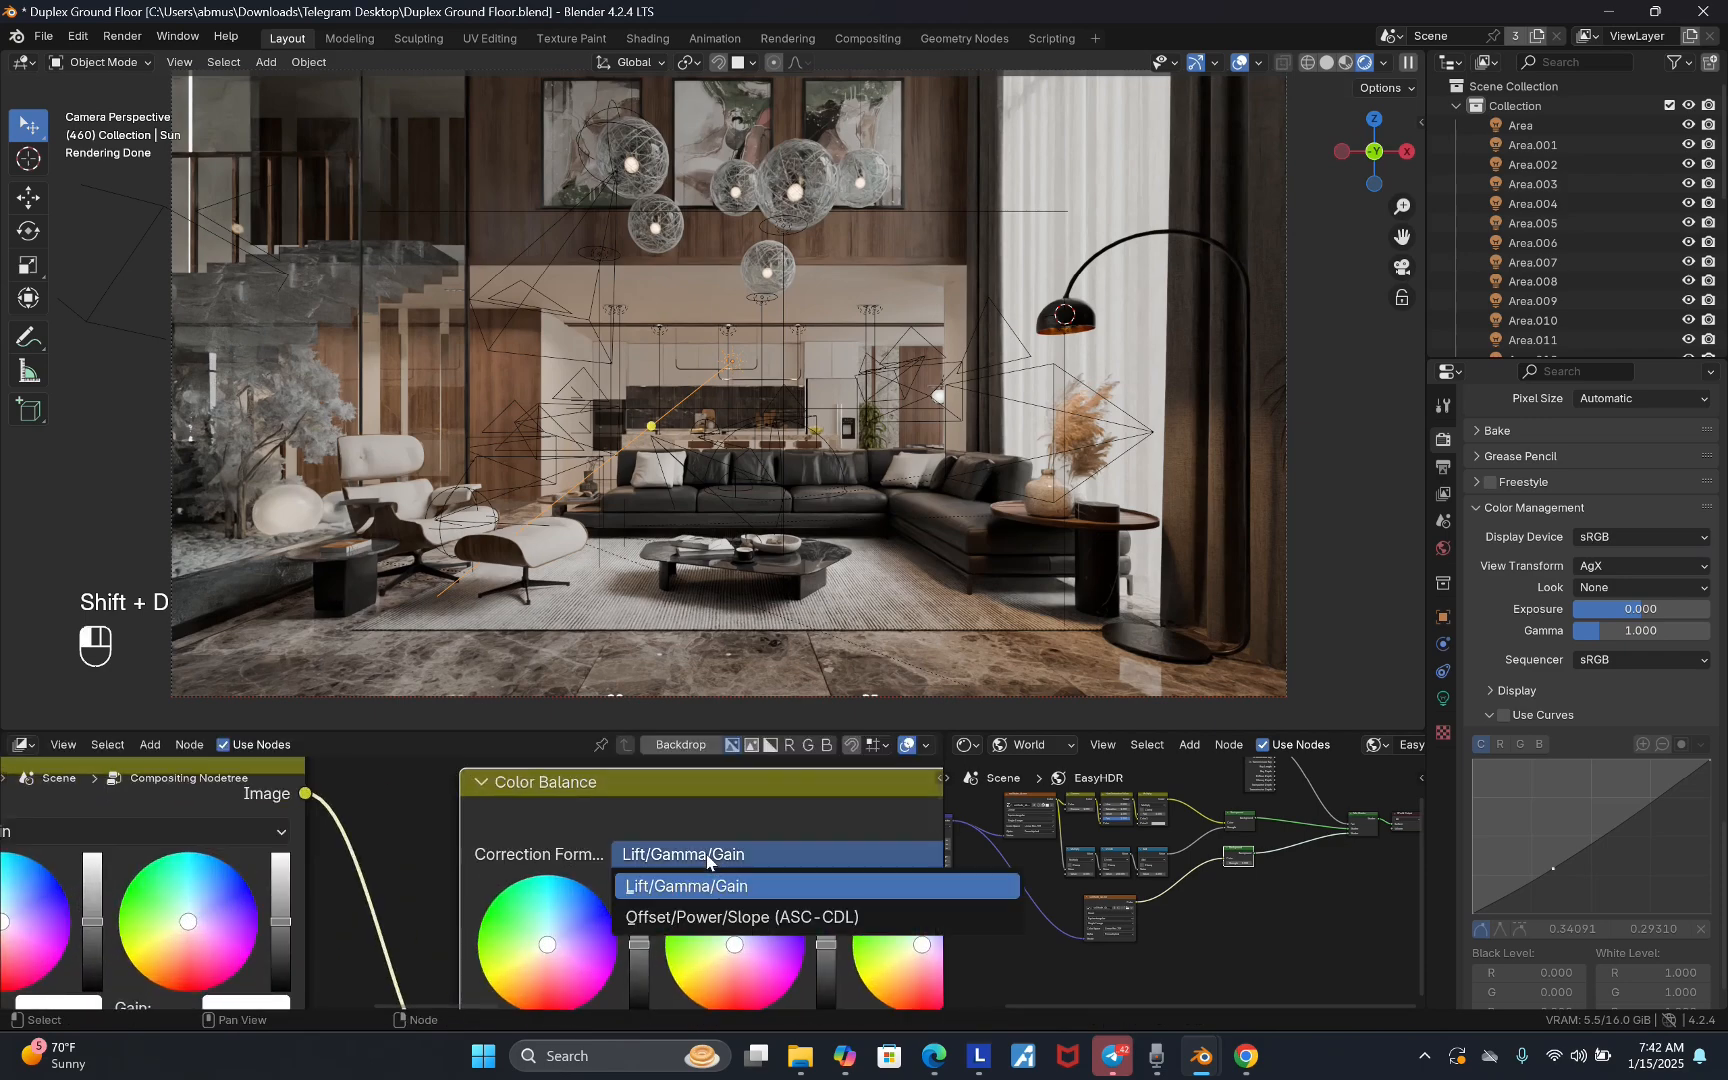
{"action": "left_click", "coordinate": [682, 917]}
{"action": "scroll", "coordinate": [600, 900], "scroll_direction": "down", "scroll_amount": 3}
{"action": "left_click_drag", "start_coordinate": [585, 830], "coordinate": [559, 837]}
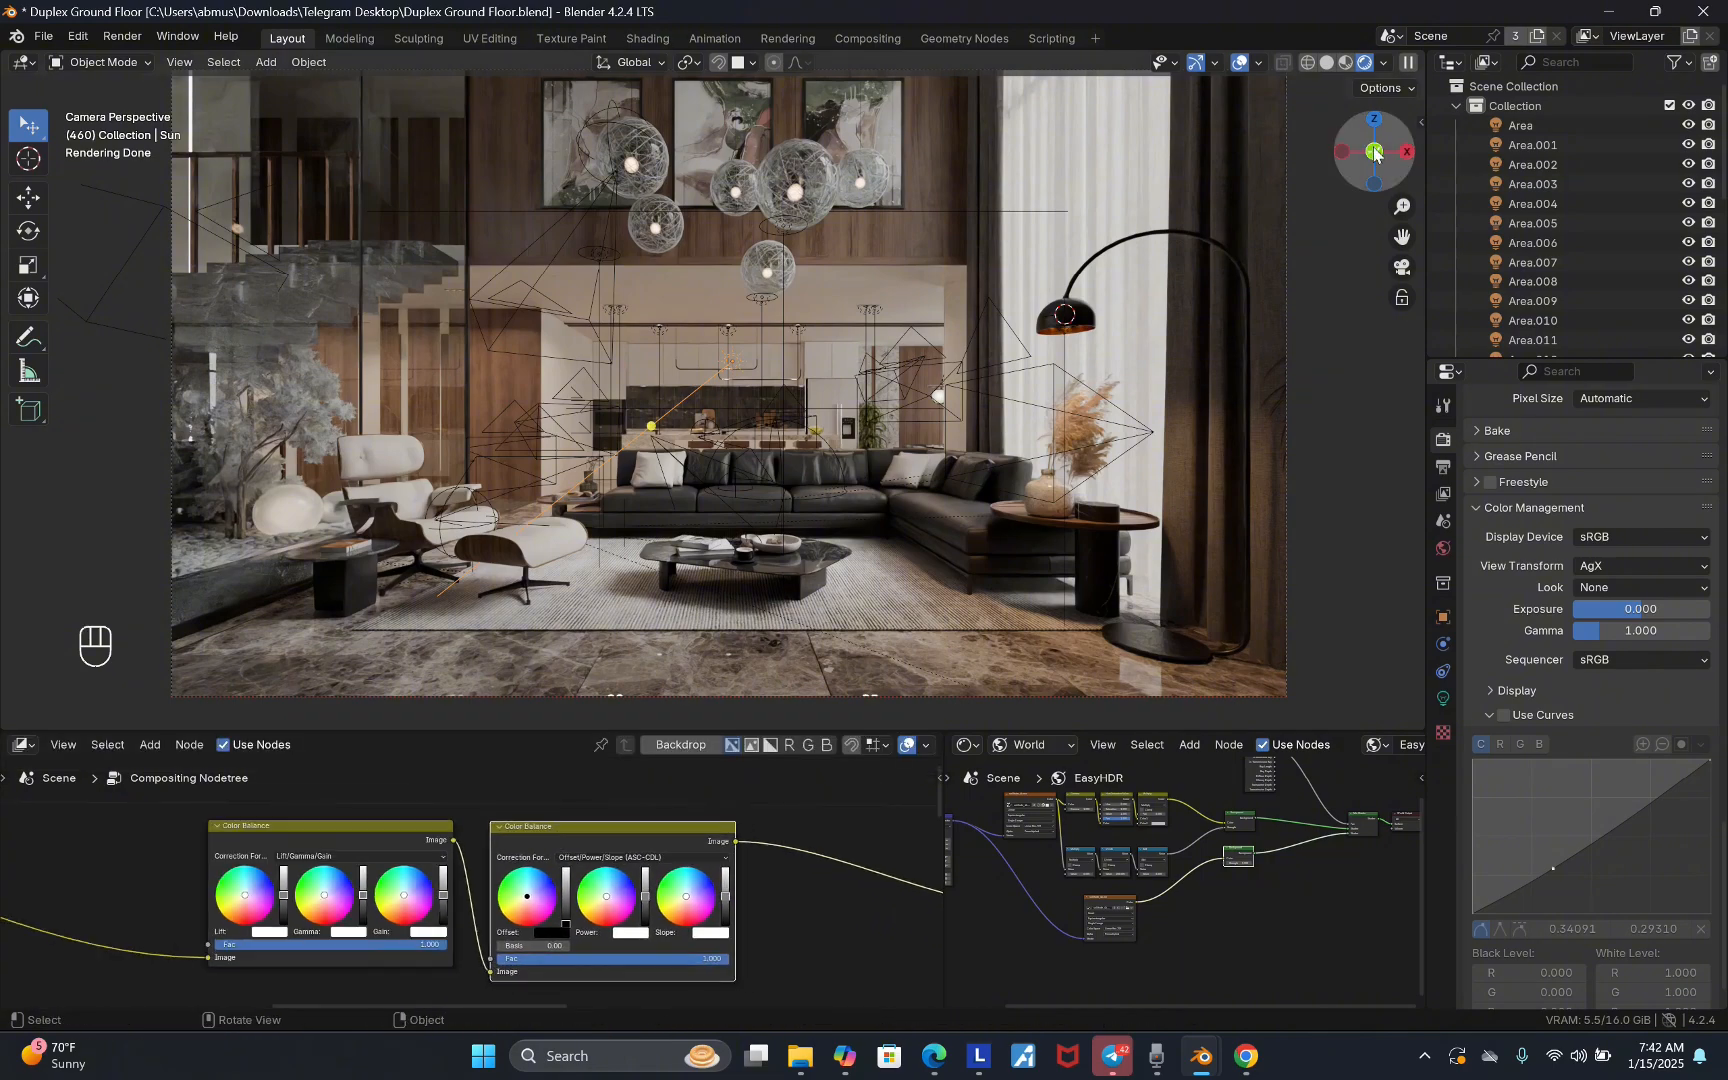
- Set the Compositor option in the viewport shading settings to Always
{"action": "left_click", "coordinate": [1384, 64]}
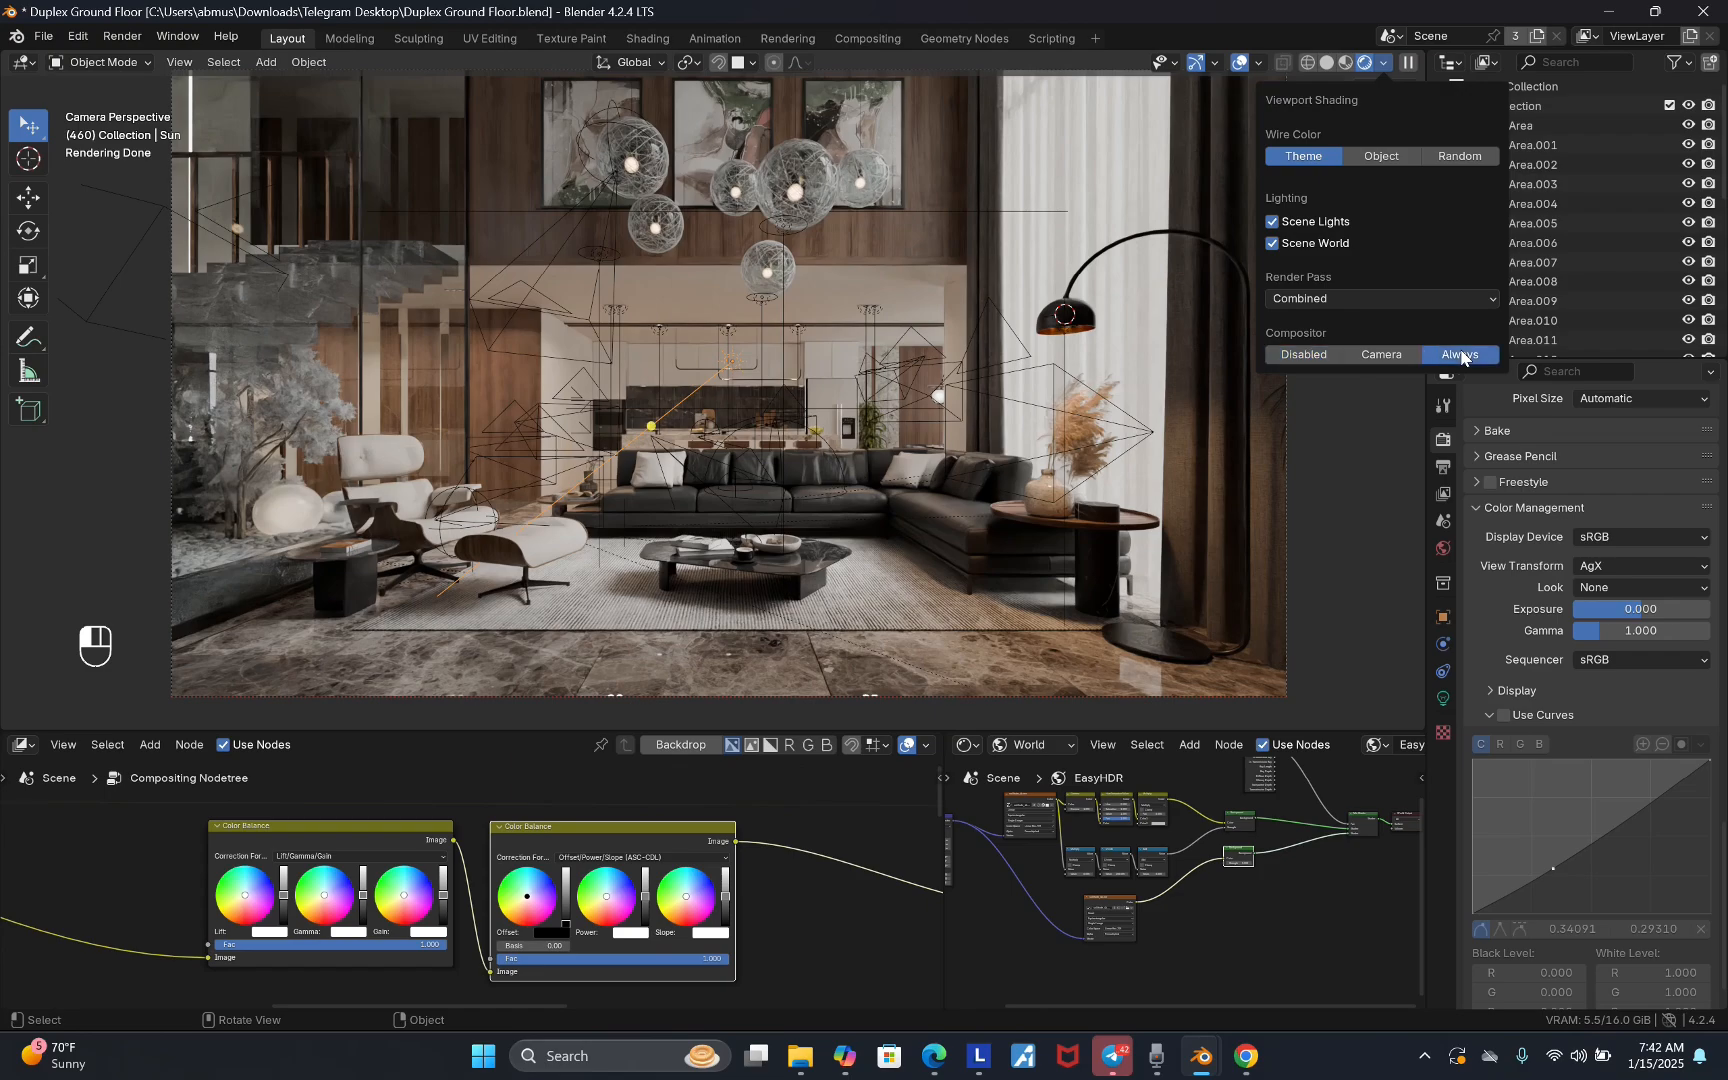
{"action": "key", "text": "Home"}
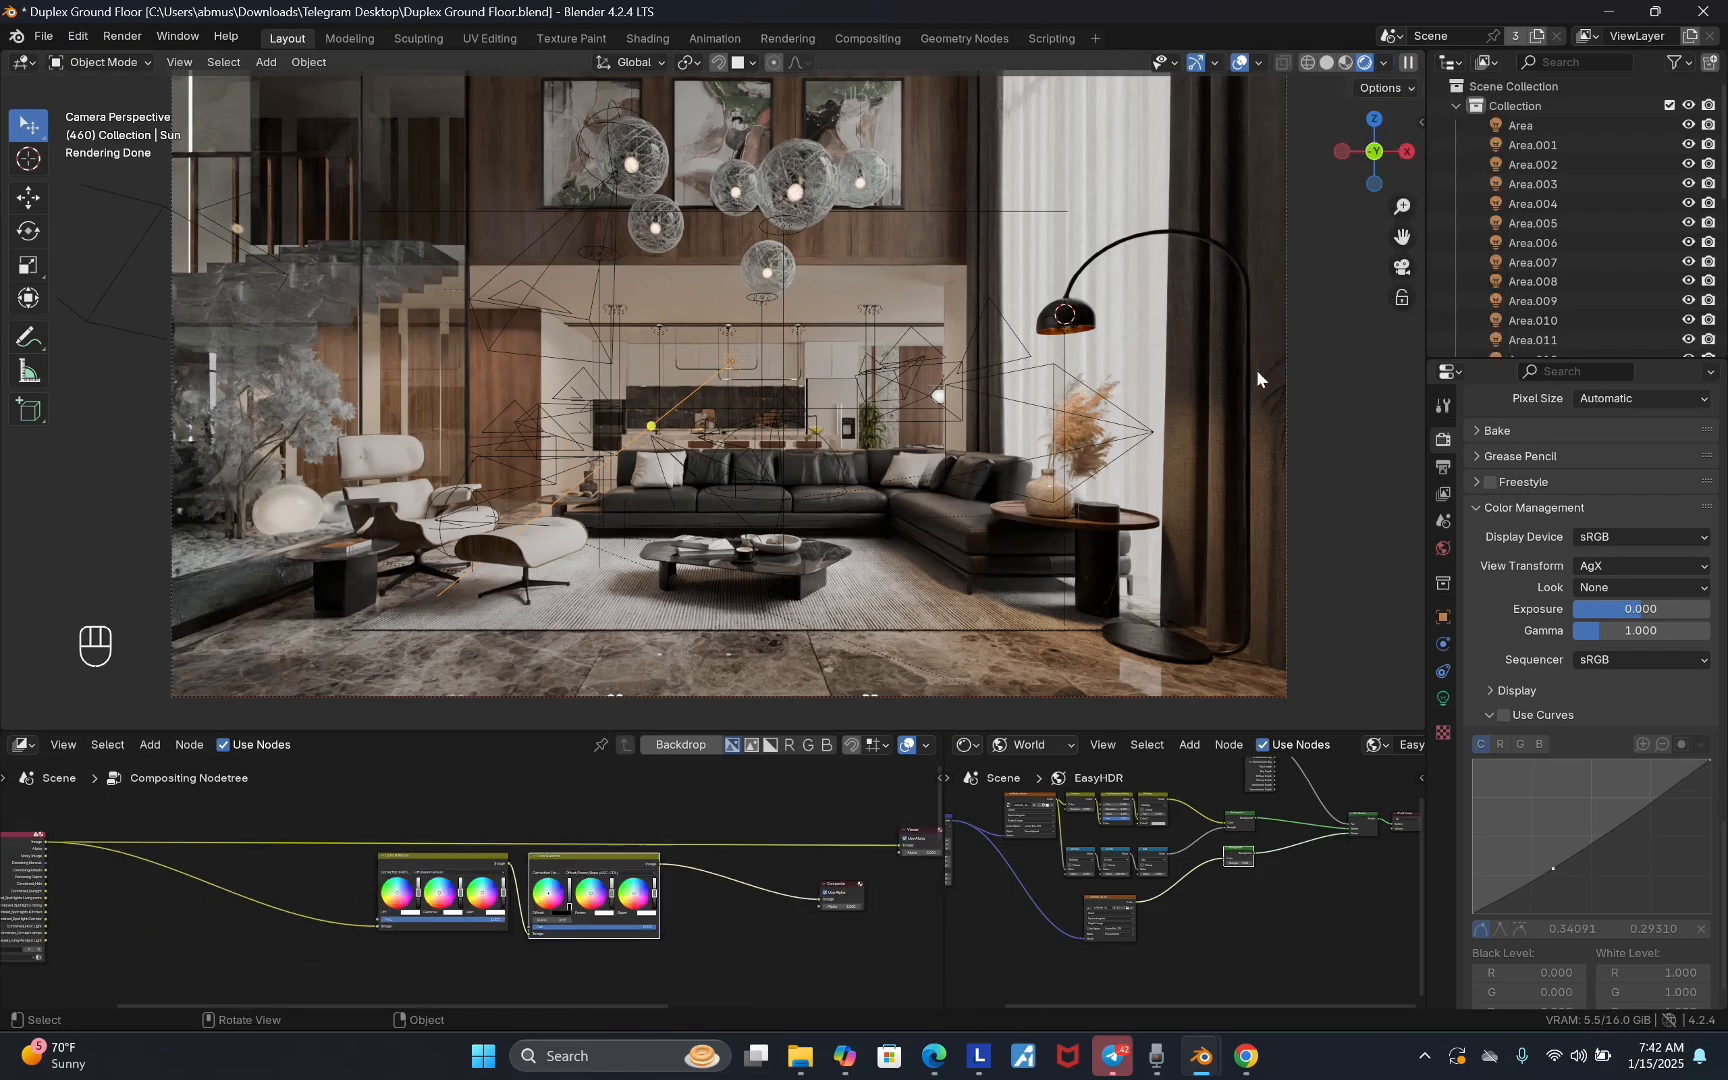
{"action": "middle_click_drag", "start_coordinate": [733, 602], "coordinate": [724, 618], "text": "shift"}
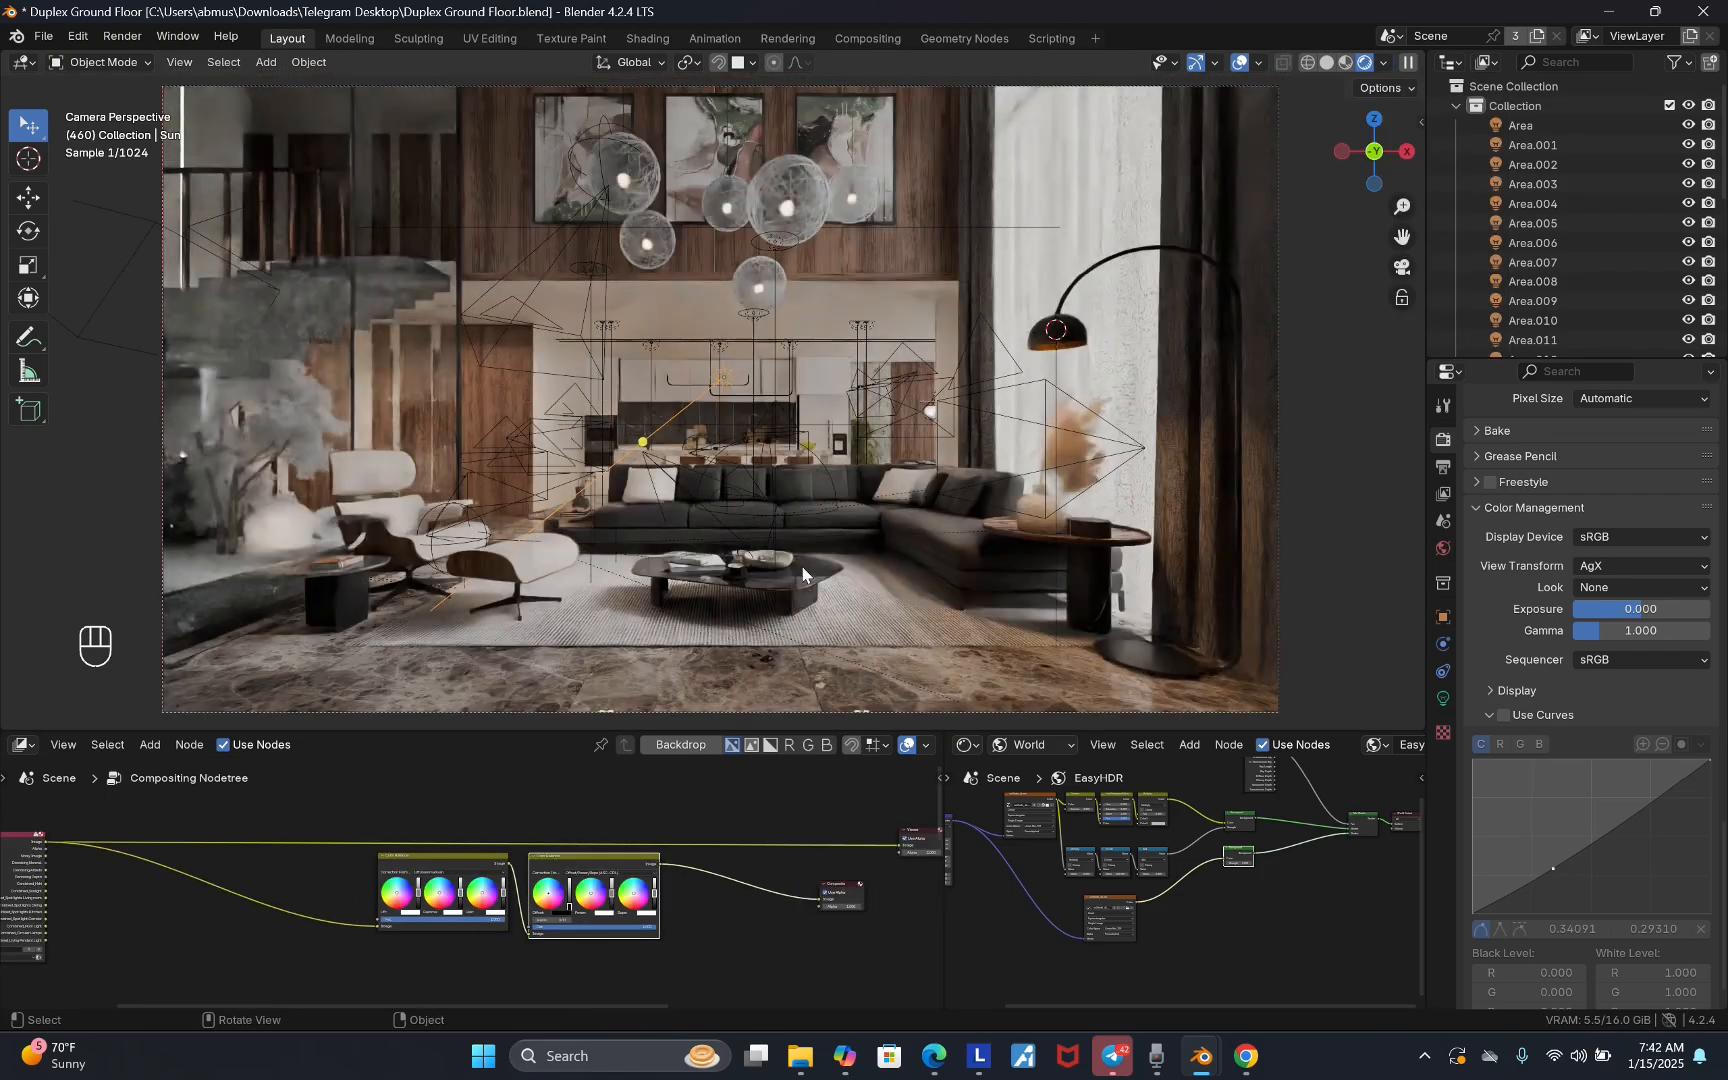
- Lower the gain of the first Color Balance node slightly, to about 0.979
{"action": "scroll", "coordinate": [464, 938], "scroll_direction": "up", "scroll_amount": 7}
{"action": "scroll", "coordinate": [505, 883], "scroll_direction": "up", "scroll_amount": 3}
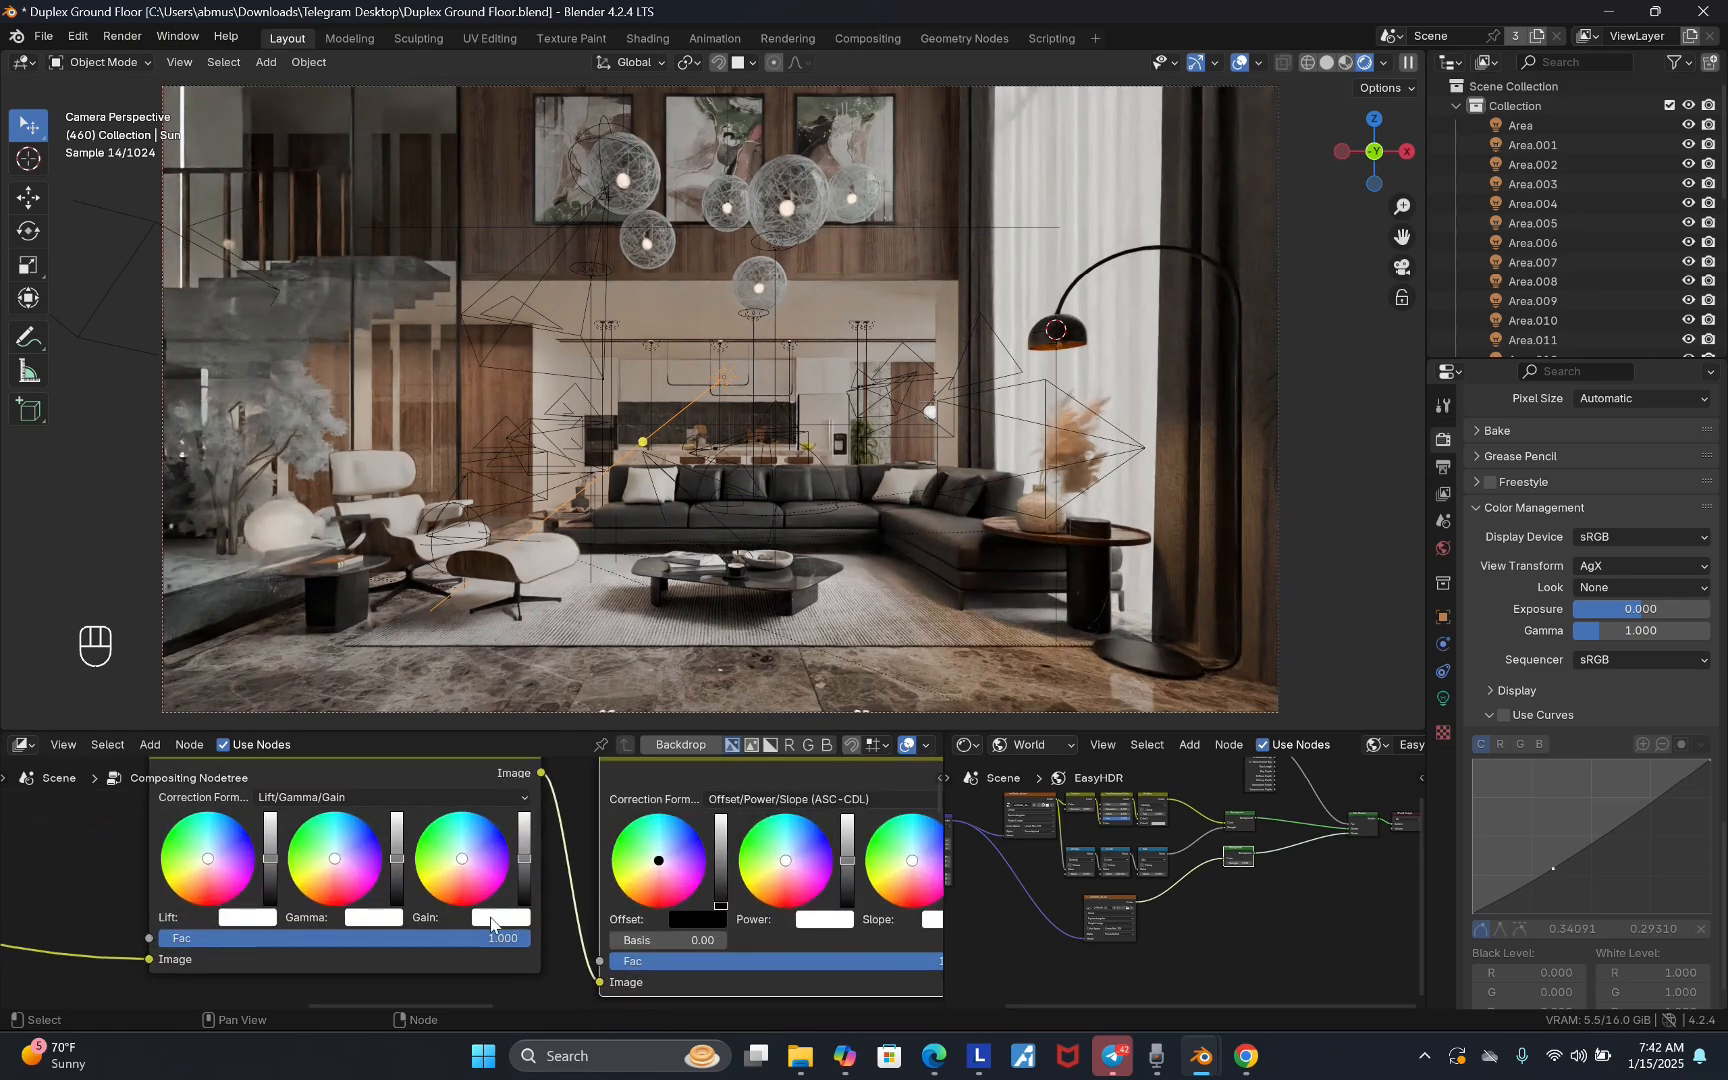
{"action": "mouse_move", "coordinate": [522, 860]}
{"action": "left_mouse_down"}
{"action": "mouse_move", "coordinate": [526, 828]}
{"action": "mouse_move", "coordinate": [525, 868]}
{"action": "left_mouse_up"}
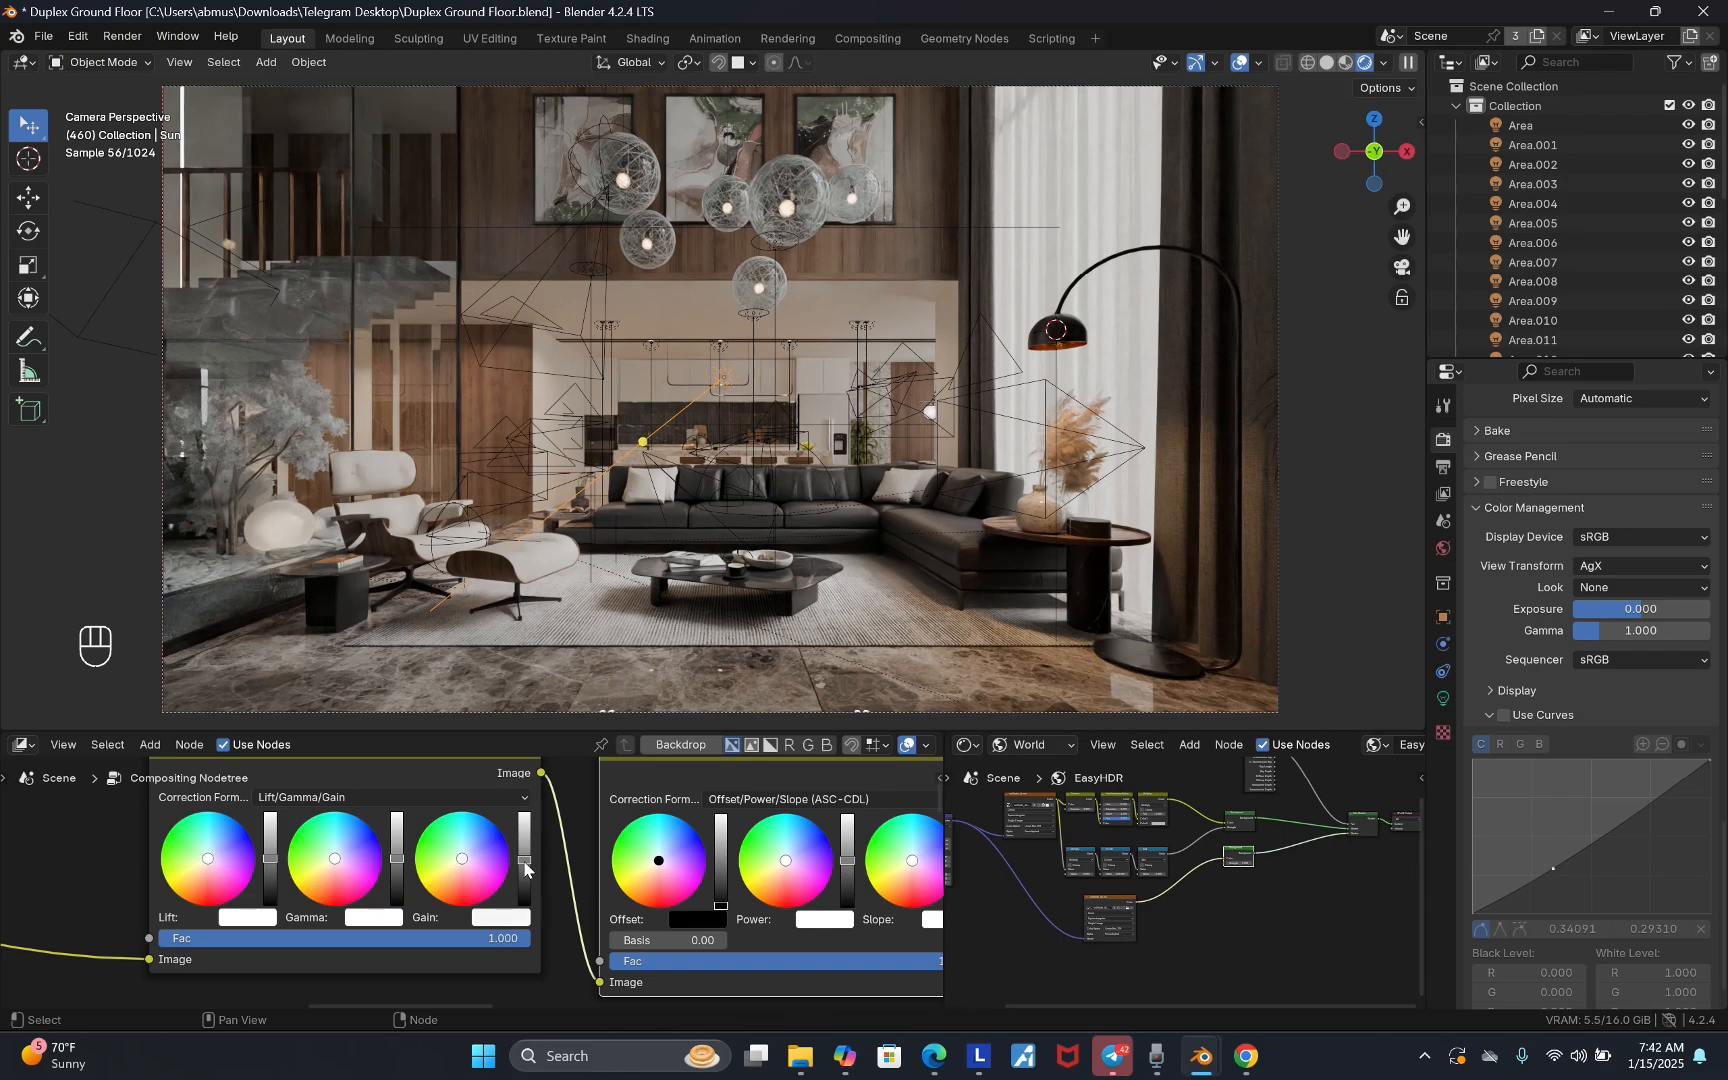
- Link the second Color Balance node's image output to the Viewer node
{"action": "scroll", "coordinate": [426, 888], "scroll_direction": "down", "scroll_amount": 14}
{"action": "middle_click_drag", "start_coordinate": [612, 830], "coordinate": [424, 852]}
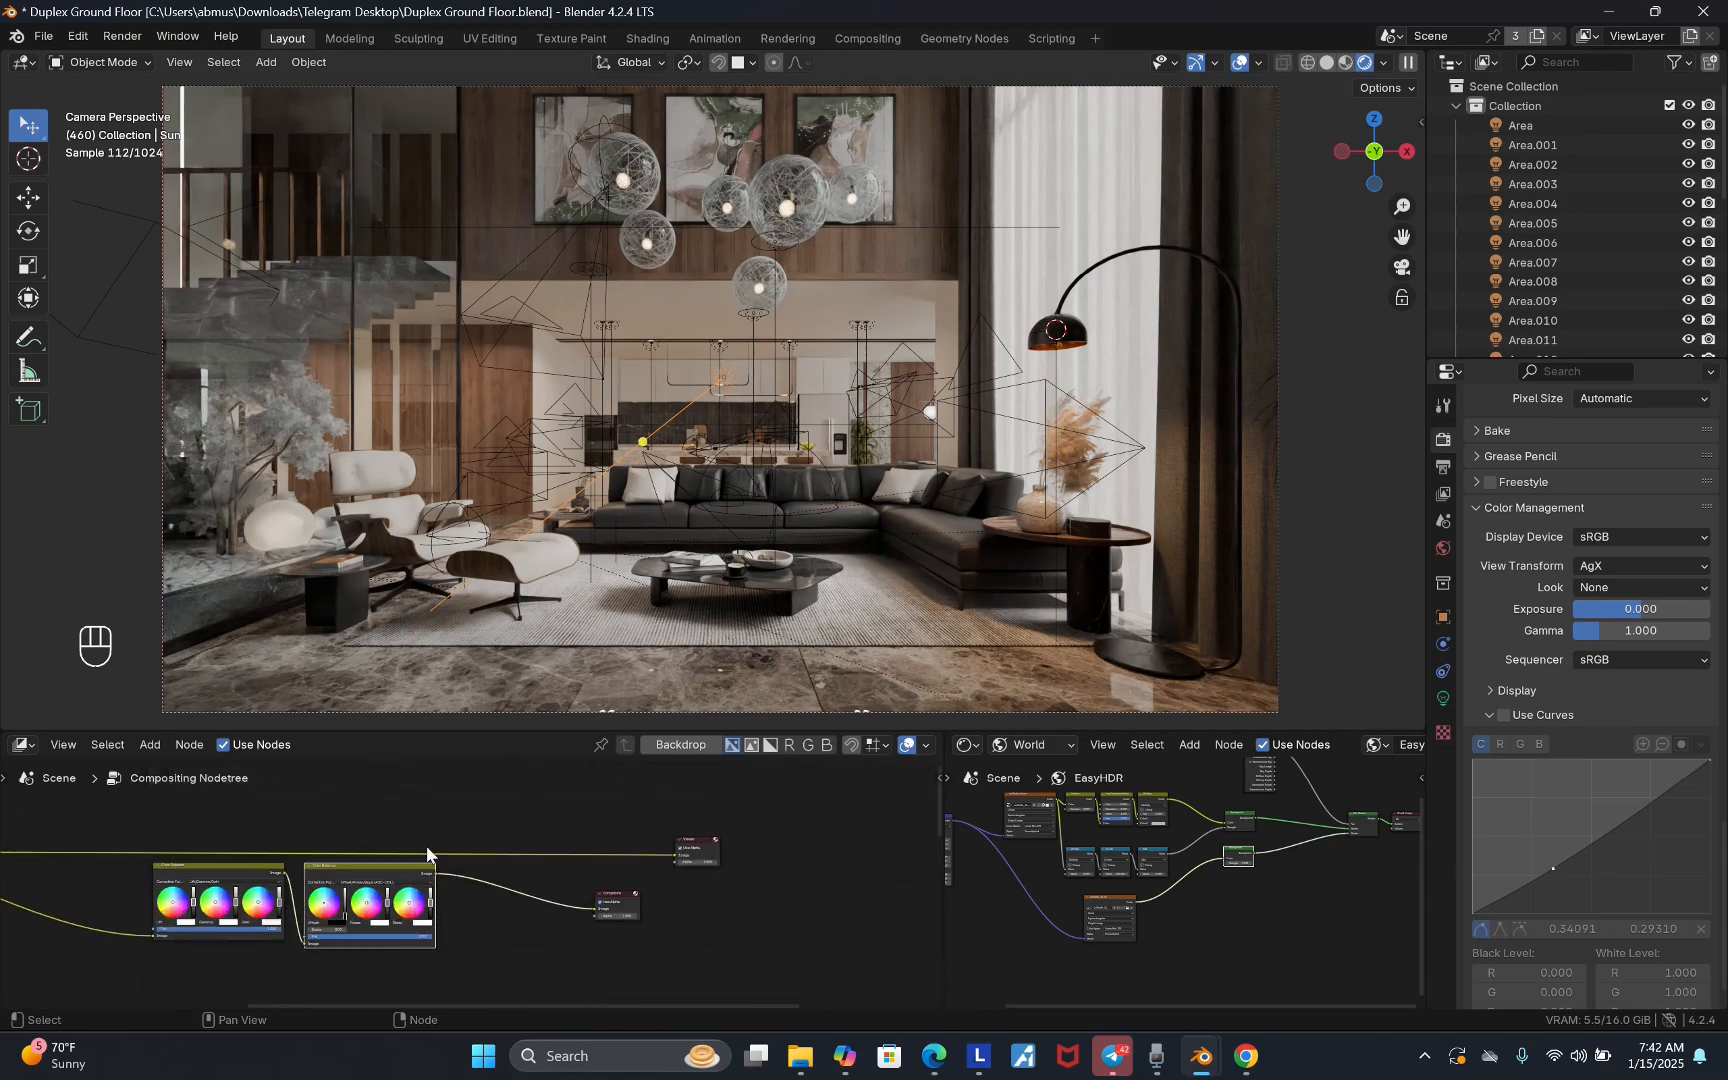
{"action": "scroll", "coordinate": [430, 852], "scroll_direction": "up", "scroll_amount": 3}
{"action": "left_click_drag", "start_coordinate": [438, 881], "coordinate": [741, 859]}
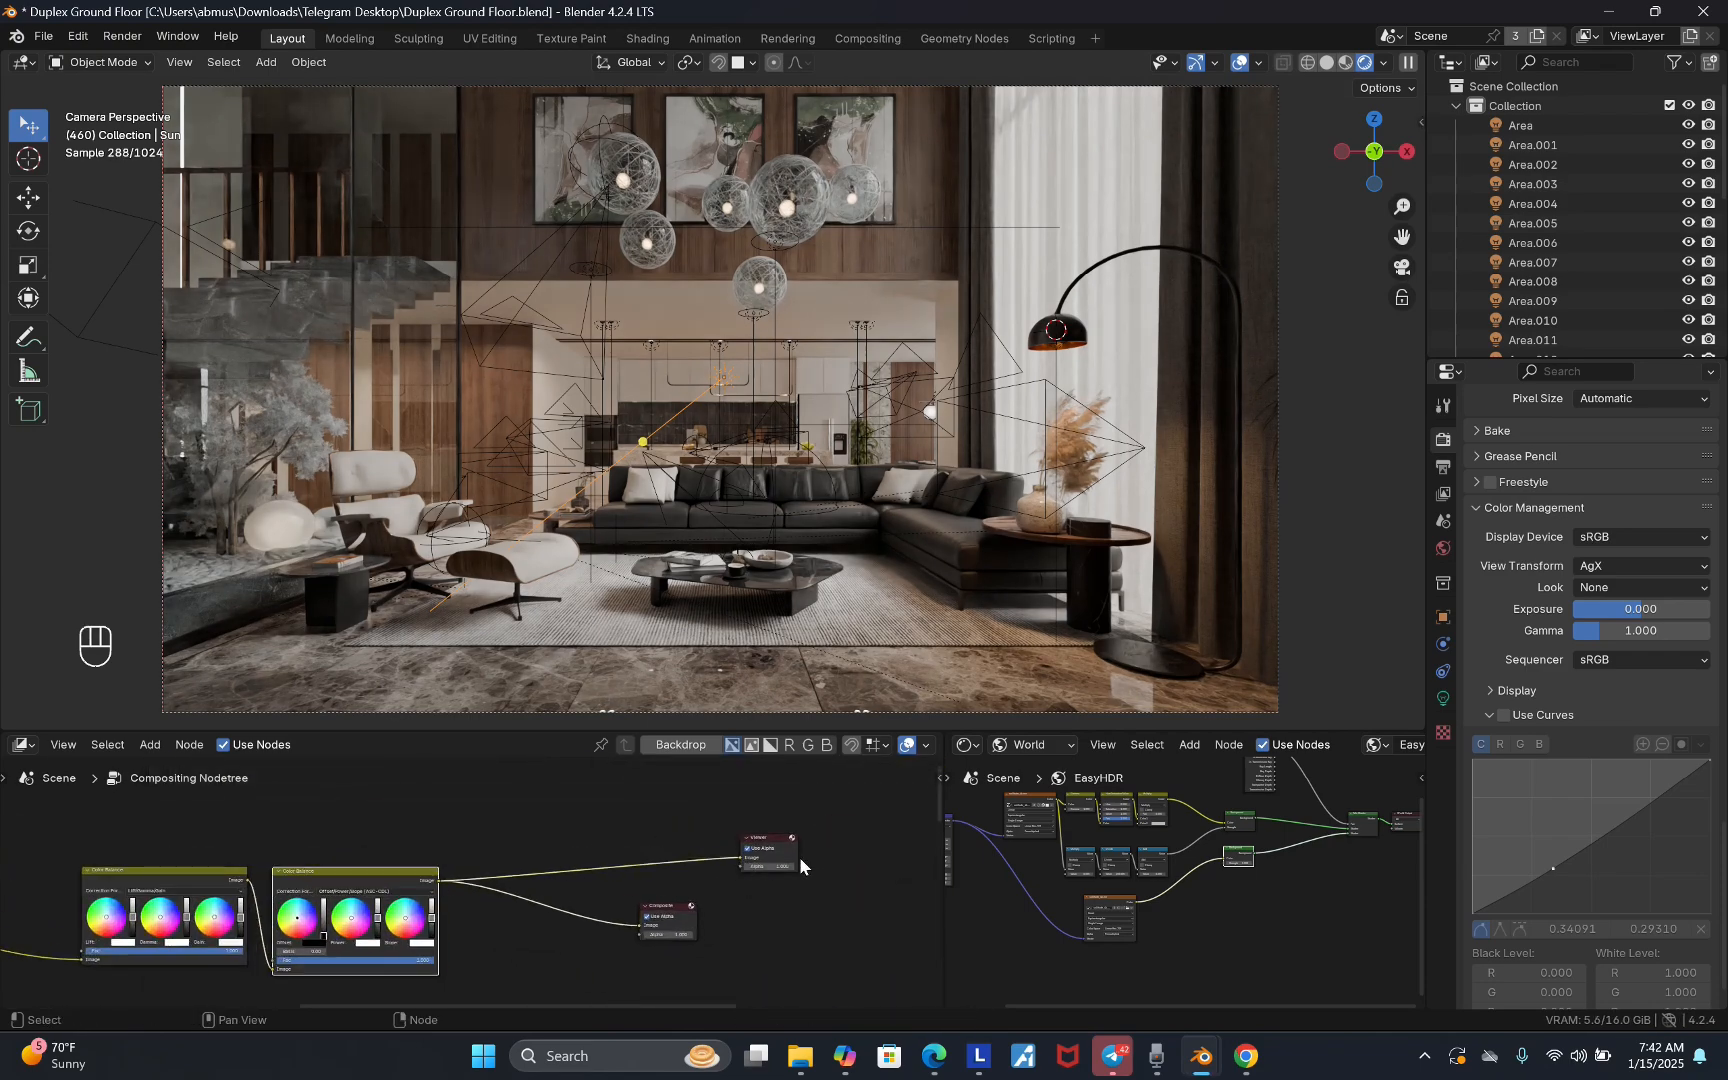
- Raise the gain value of the first Color Balance node to about 1.134
{"action": "scroll", "coordinate": [860, 850], "scroll_direction": "down", "scroll_amount": 6}
{"action": "scroll", "coordinate": [420, 884], "scroll_direction": "up", "scroll_amount": 16}
{"action": "mouse_move", "coordinate": [628, 884]}
{"action": "left_mouse_down"}
{"action": "mouse_move", "coordinate": [632, 840]}
{"action": "mouse_move", "coordinate": [637, 920]}
{"action": "left_mouse_up"}
{"action": "scroll", "coordinate": [630, 945], "scroll_direction": "up", "scroll_amount": 2}
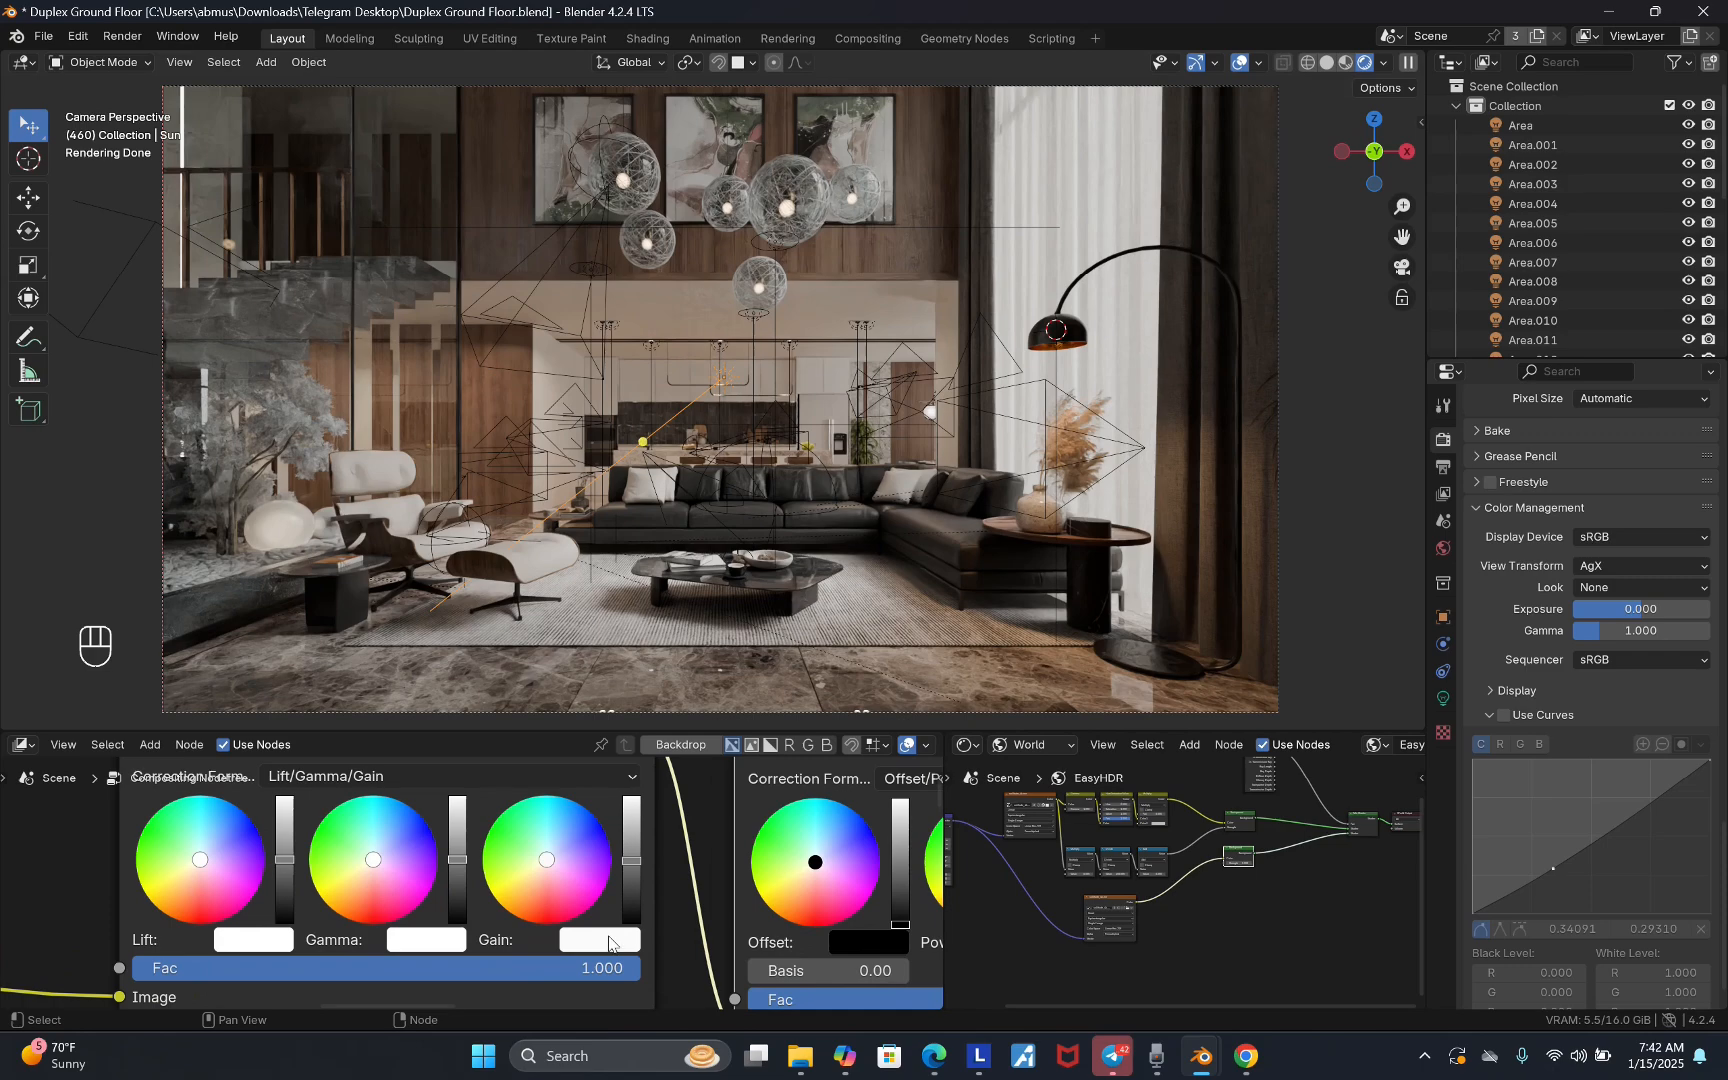
{"action": "left_click", "coordinate": [610, 940]}
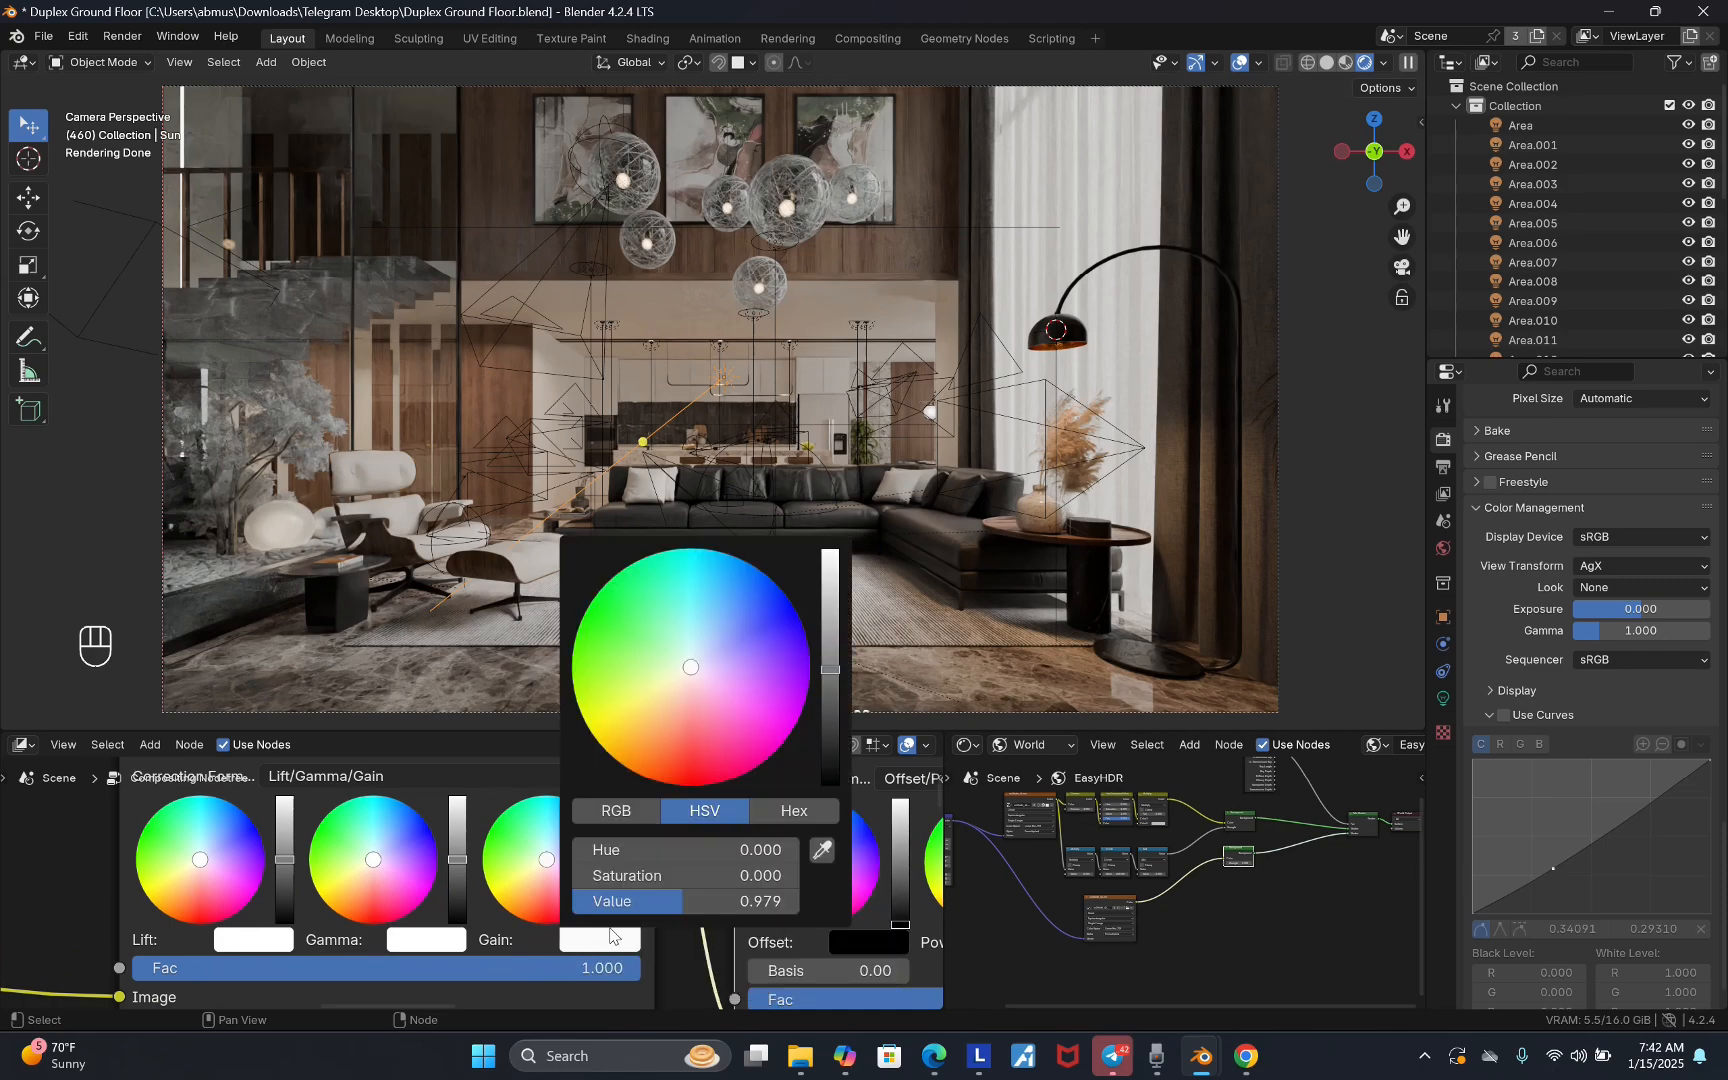
{"action": "left_click_drag", "start_coordinate": [667, 901], "coordinate": [881, 901], "text": "shift"}
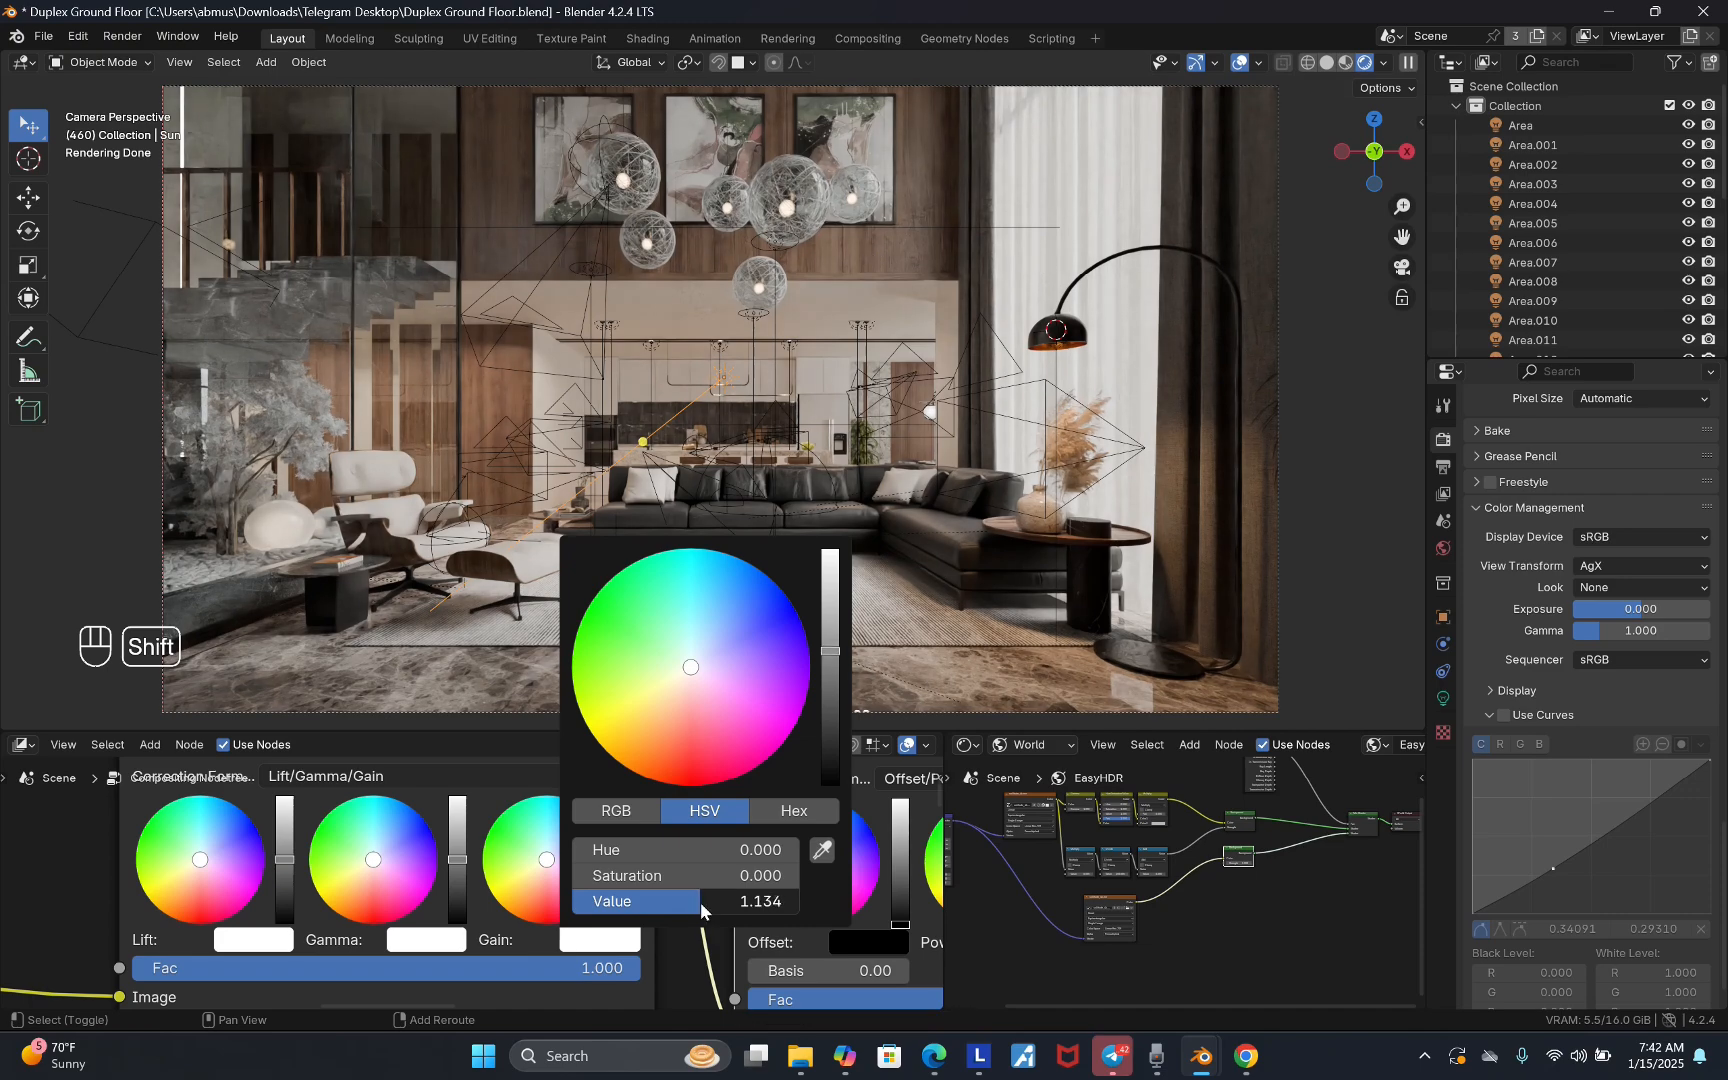
- Lower the gamma value of the first Color Balance node to about 0.889, and hide the viewport overlays
{"action": "scroll", "coordinate": [420, 890], "scroll_direction": "down", "scroll_amount": 6}
{"action": "scroll", "coordinate": [479, 923], "scroll_direction": "up", "scroll_amount": 6}
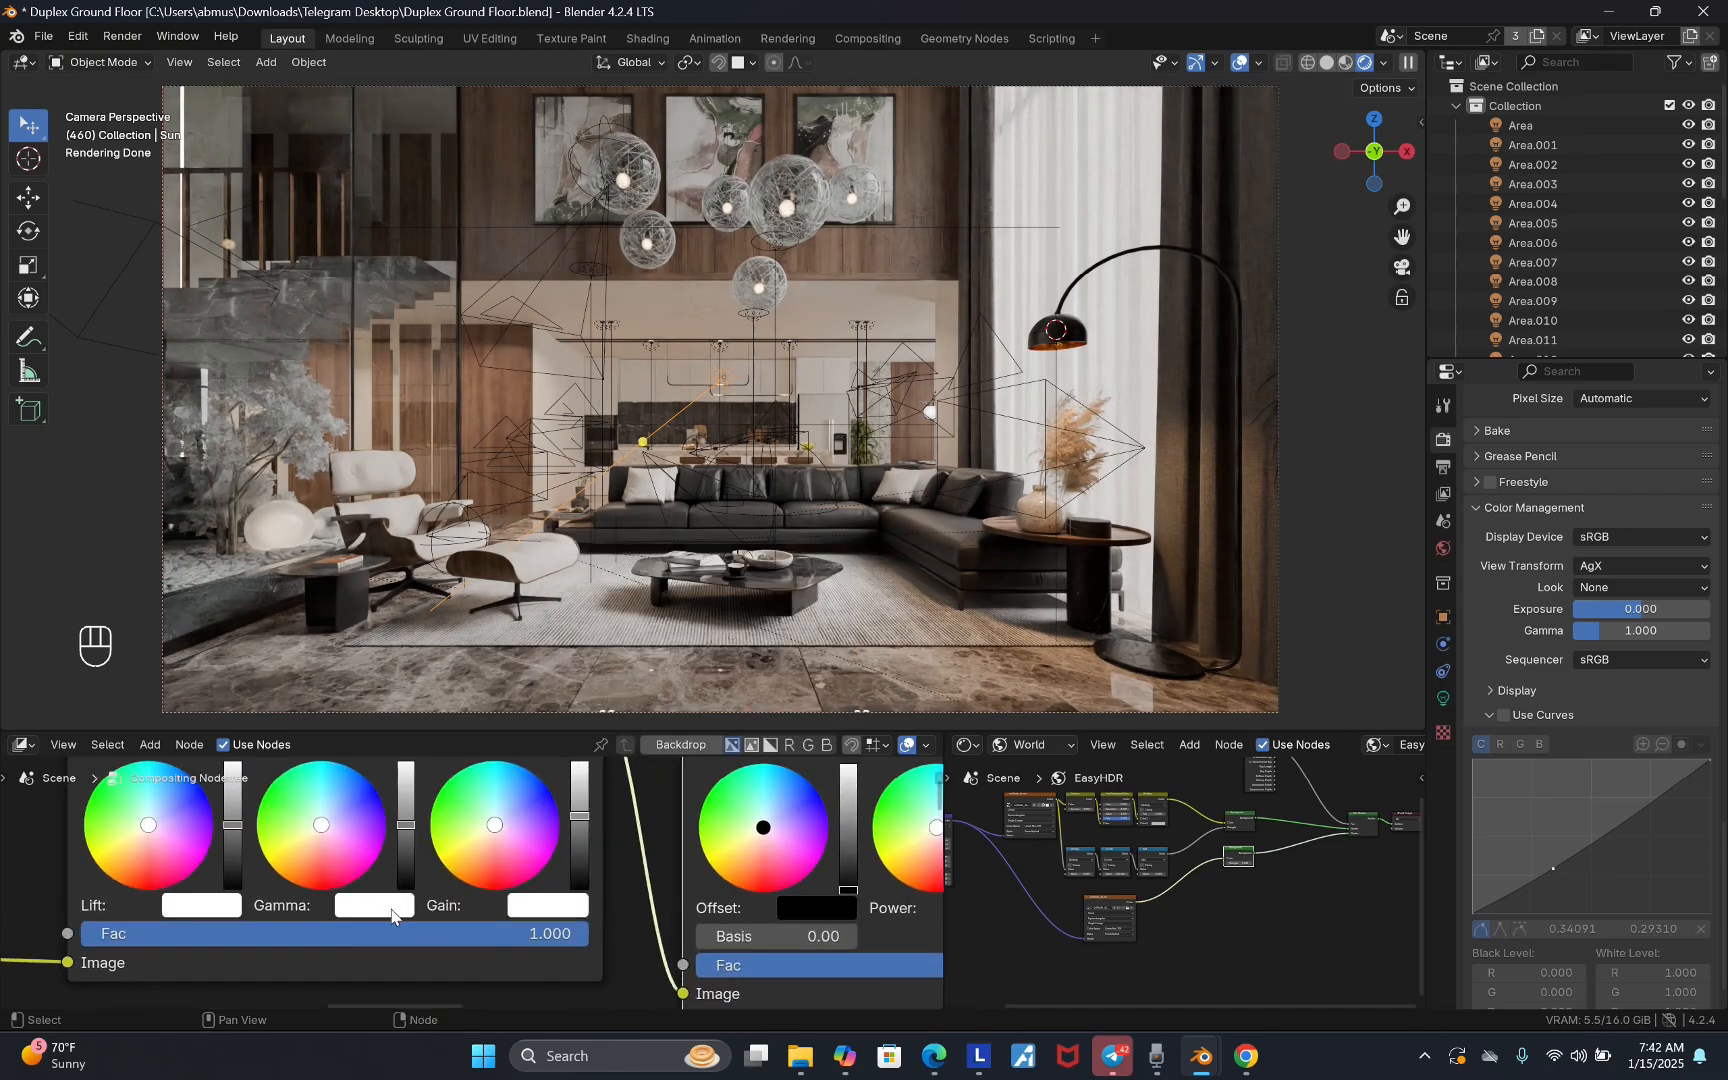
{"action": "left_click", "coordinate": [377, 910]}
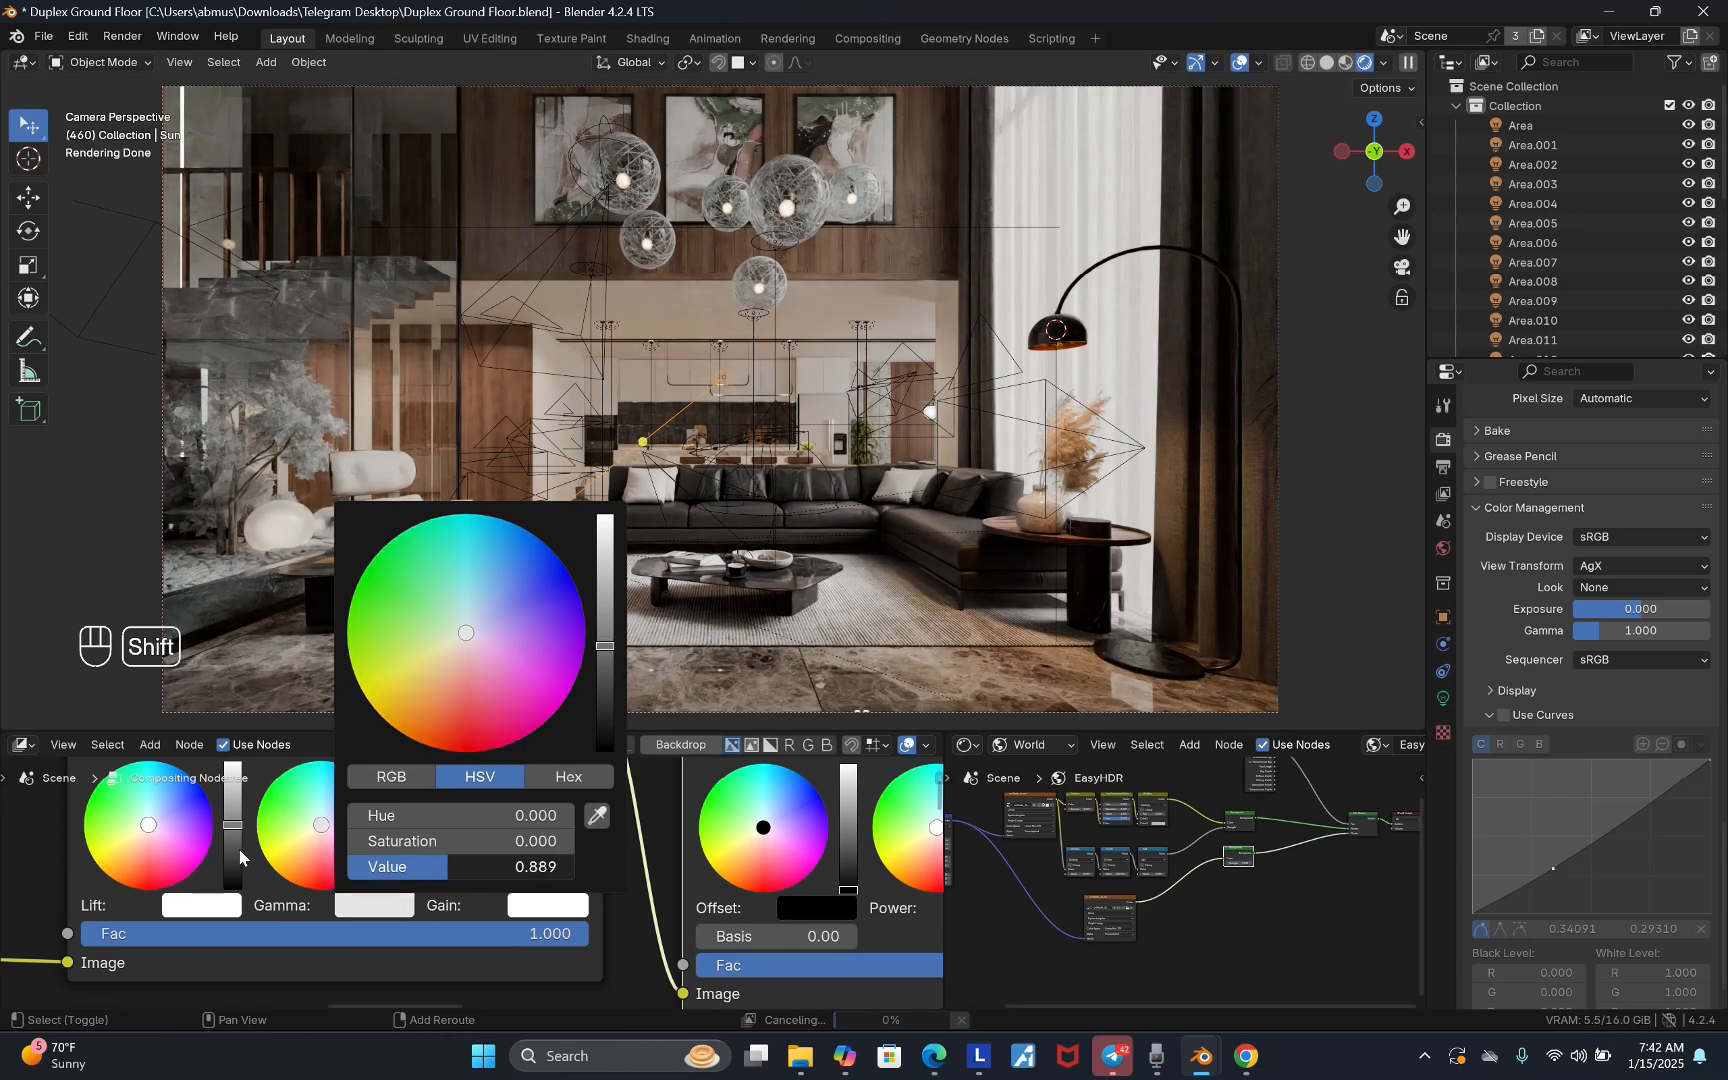
{"action": "mouse_move", "coordinate": [238, 849]}
{"action": "left_mouse_down", "text": "shift"}
{"action": "mouse_move", "coordinate": [221, 848]}
{"action": "mouse_move", "coordinate": [246, 848]}
{"action": "left_mouse_up", "text": "shift"}
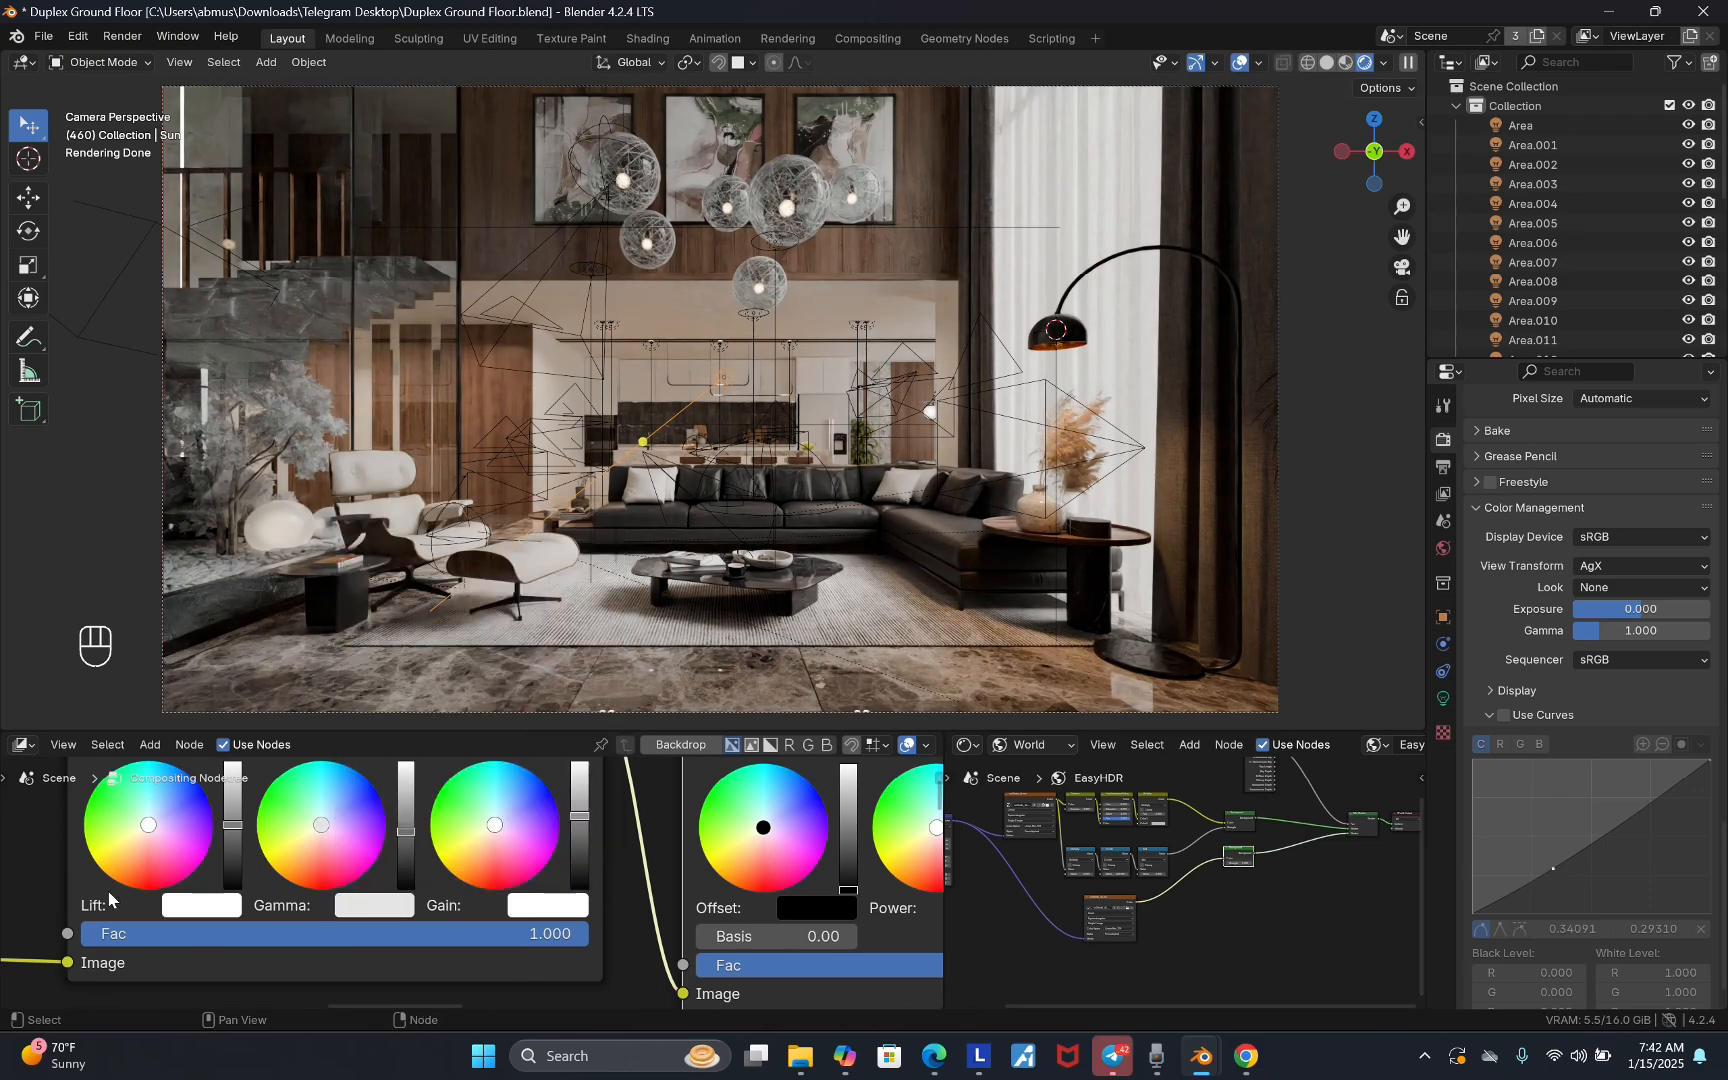
{"action": "left_click", "coordinate": [1240, 63]}
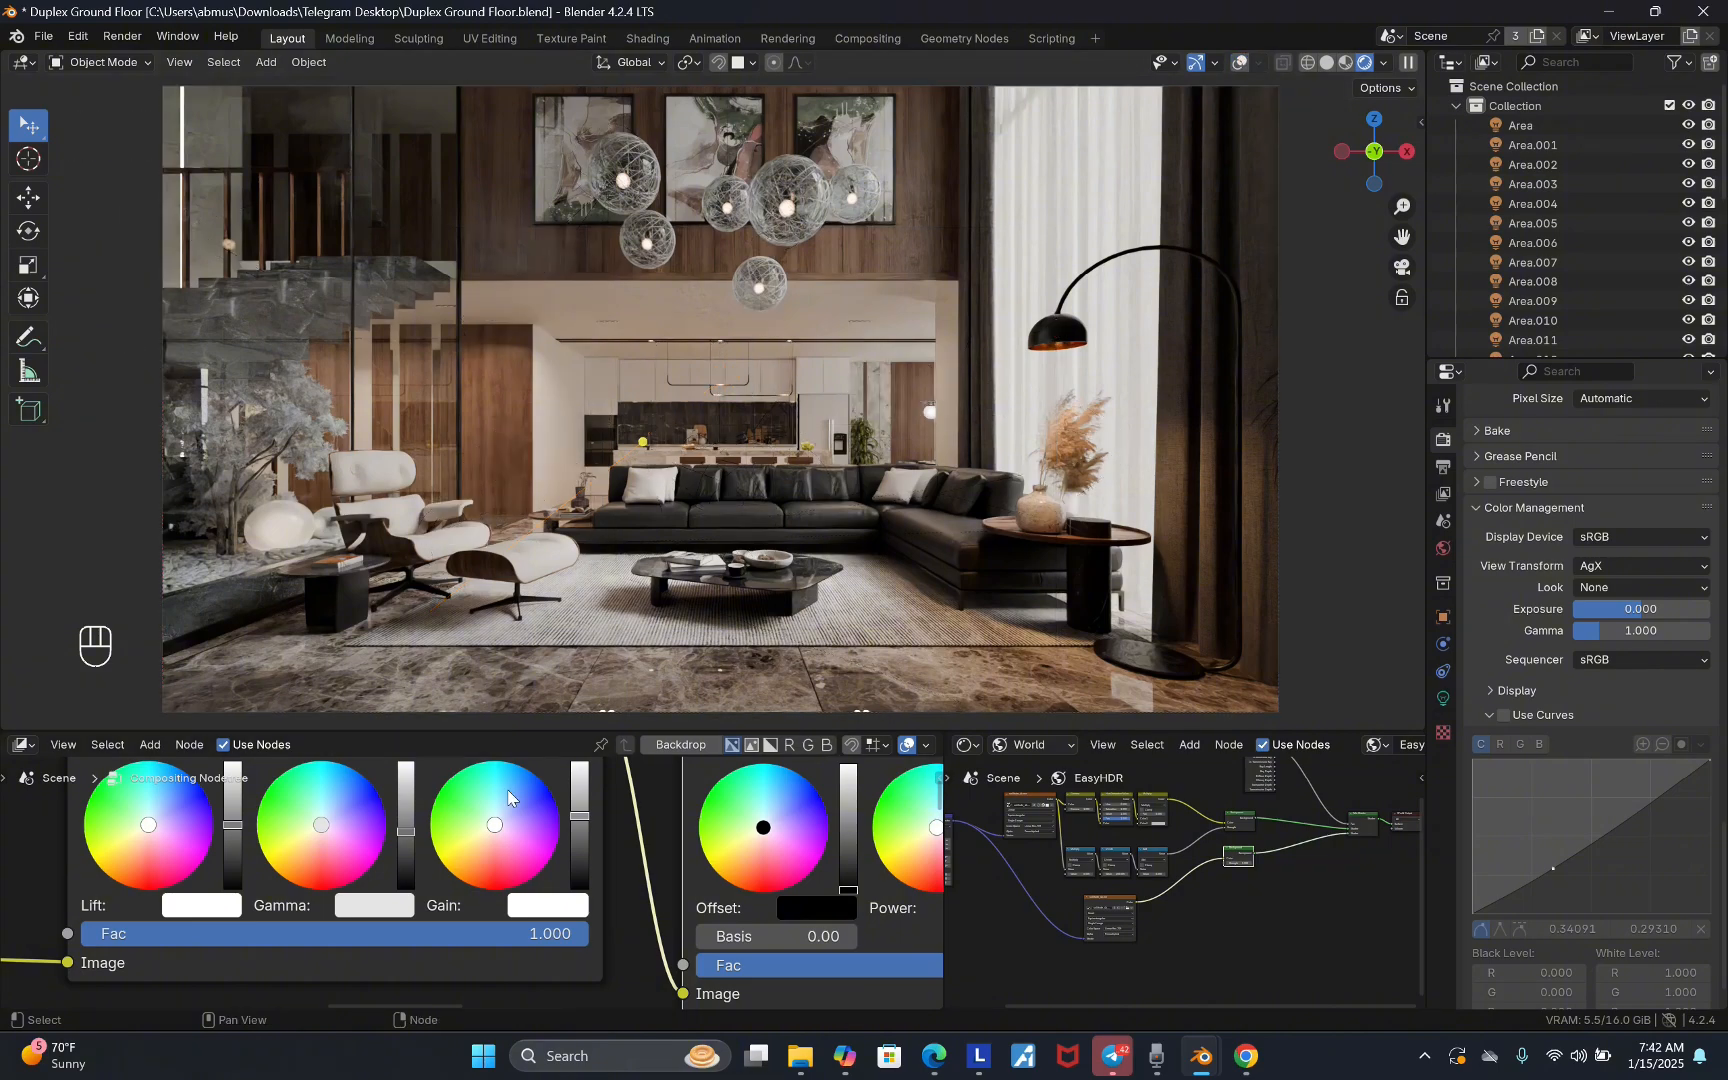
- Raise the power value of the second Color Balance node to about 1.033
{"action": "scroll", "coordinate": [657, 896], "scroll_direction": "down", "scroll_amount": 3}
{"action": "scroll", "coordinate": [677, 873], "scroll_direction": "up", "scroll_amount": 3}
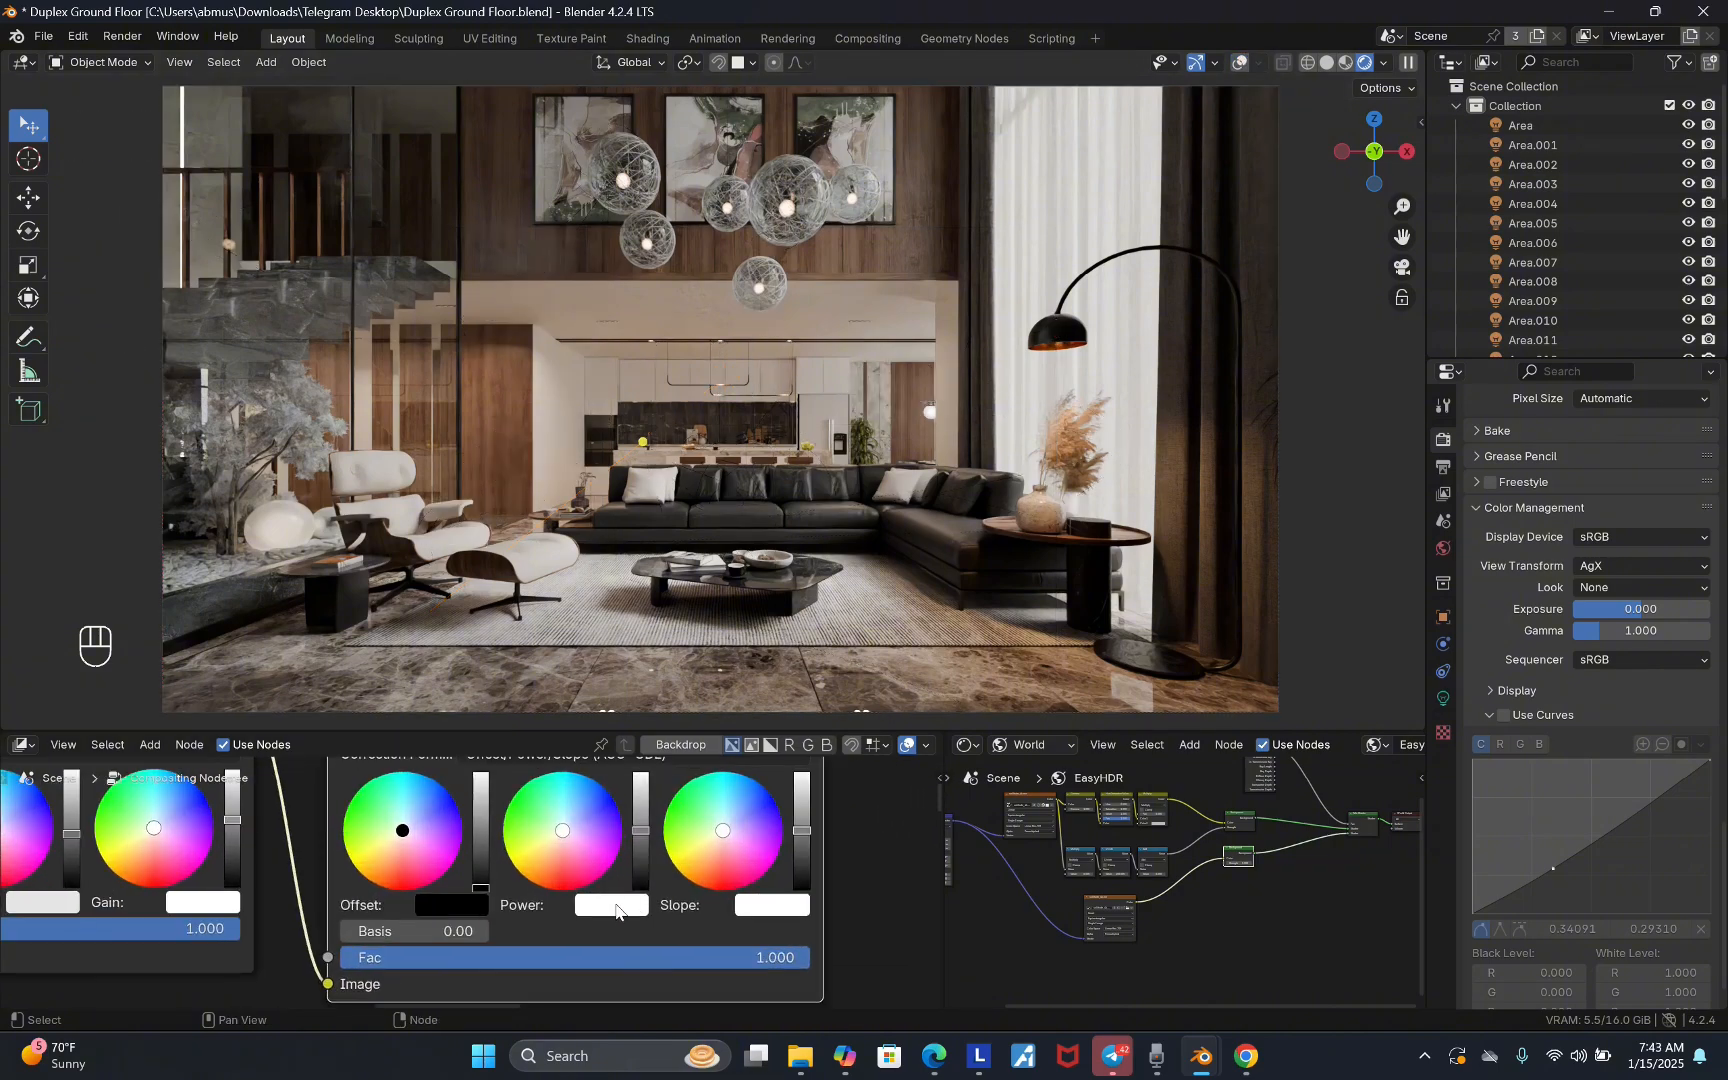
{"action": "scroll", "coordinate": [621, 916], "scroll_direction": "down", "scroll_amount": 1}
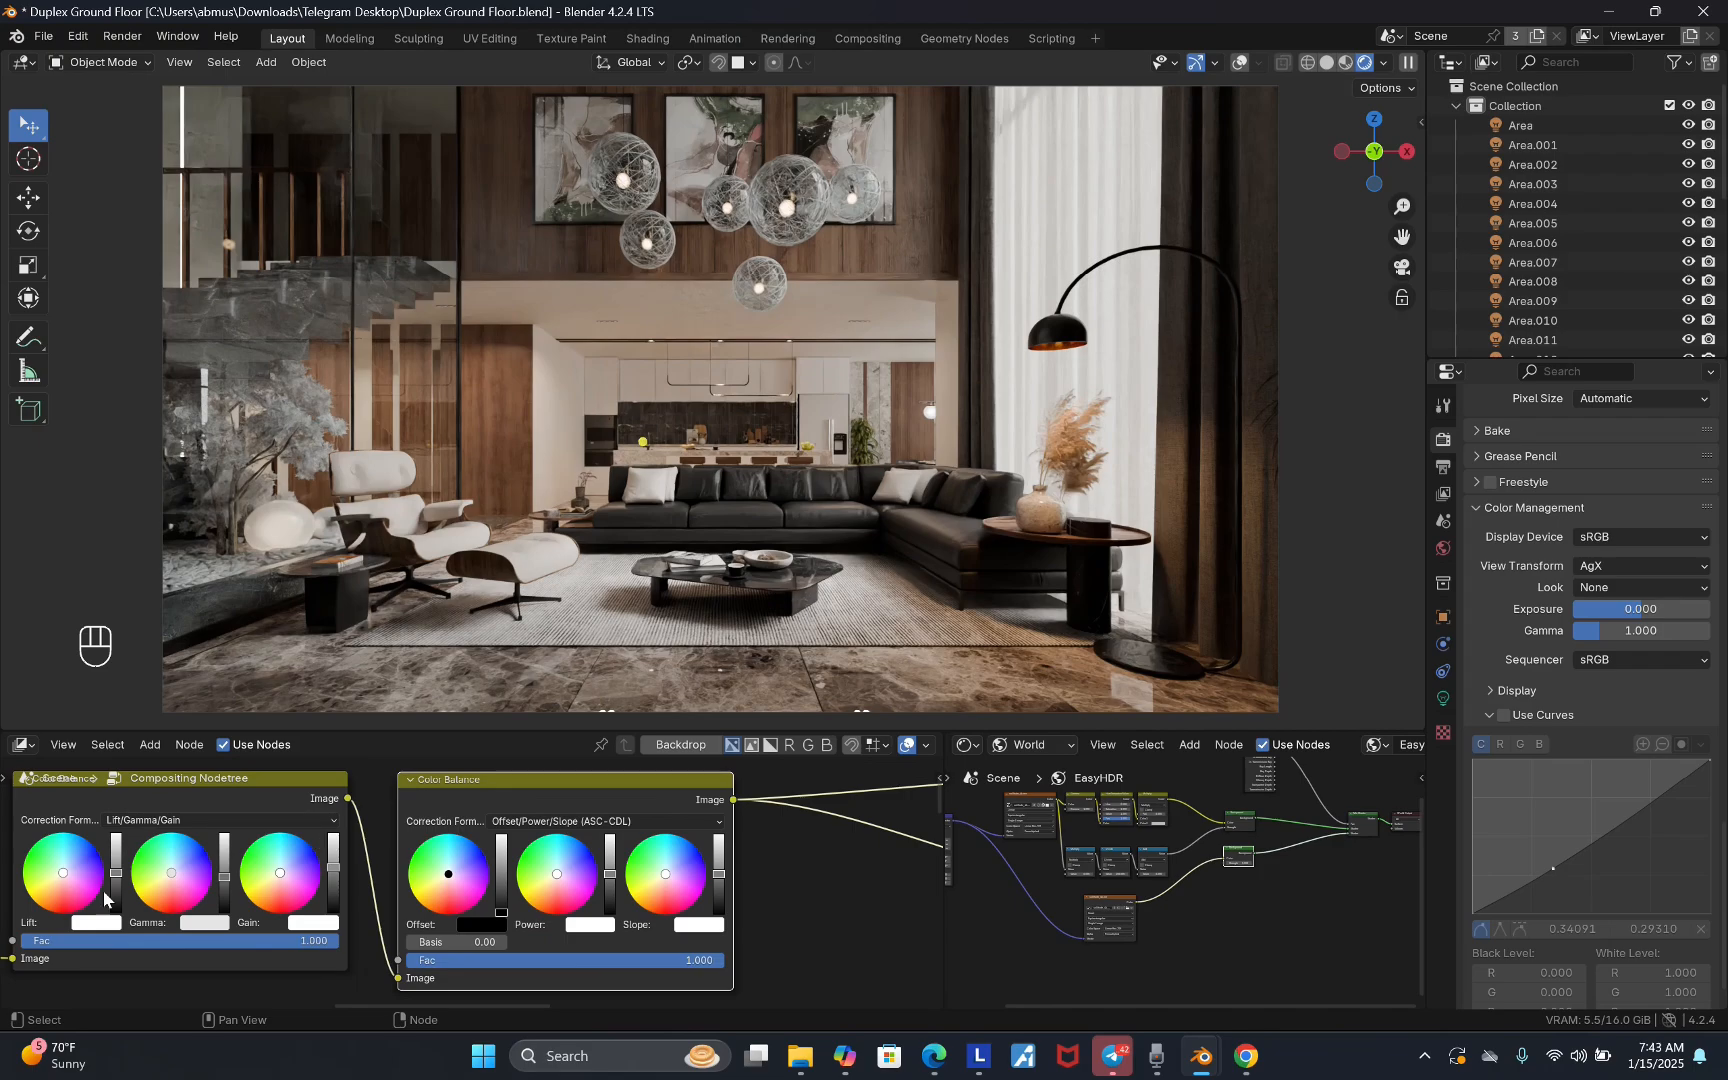
{"action": "scroll", "coordinate": [566, 915], "scroll_direction": "up", "scroll_amount": 2}
{"action": "scroll", "coordinate": [544, 957], "scroll_direction": "down", "scroll_amount": 1}
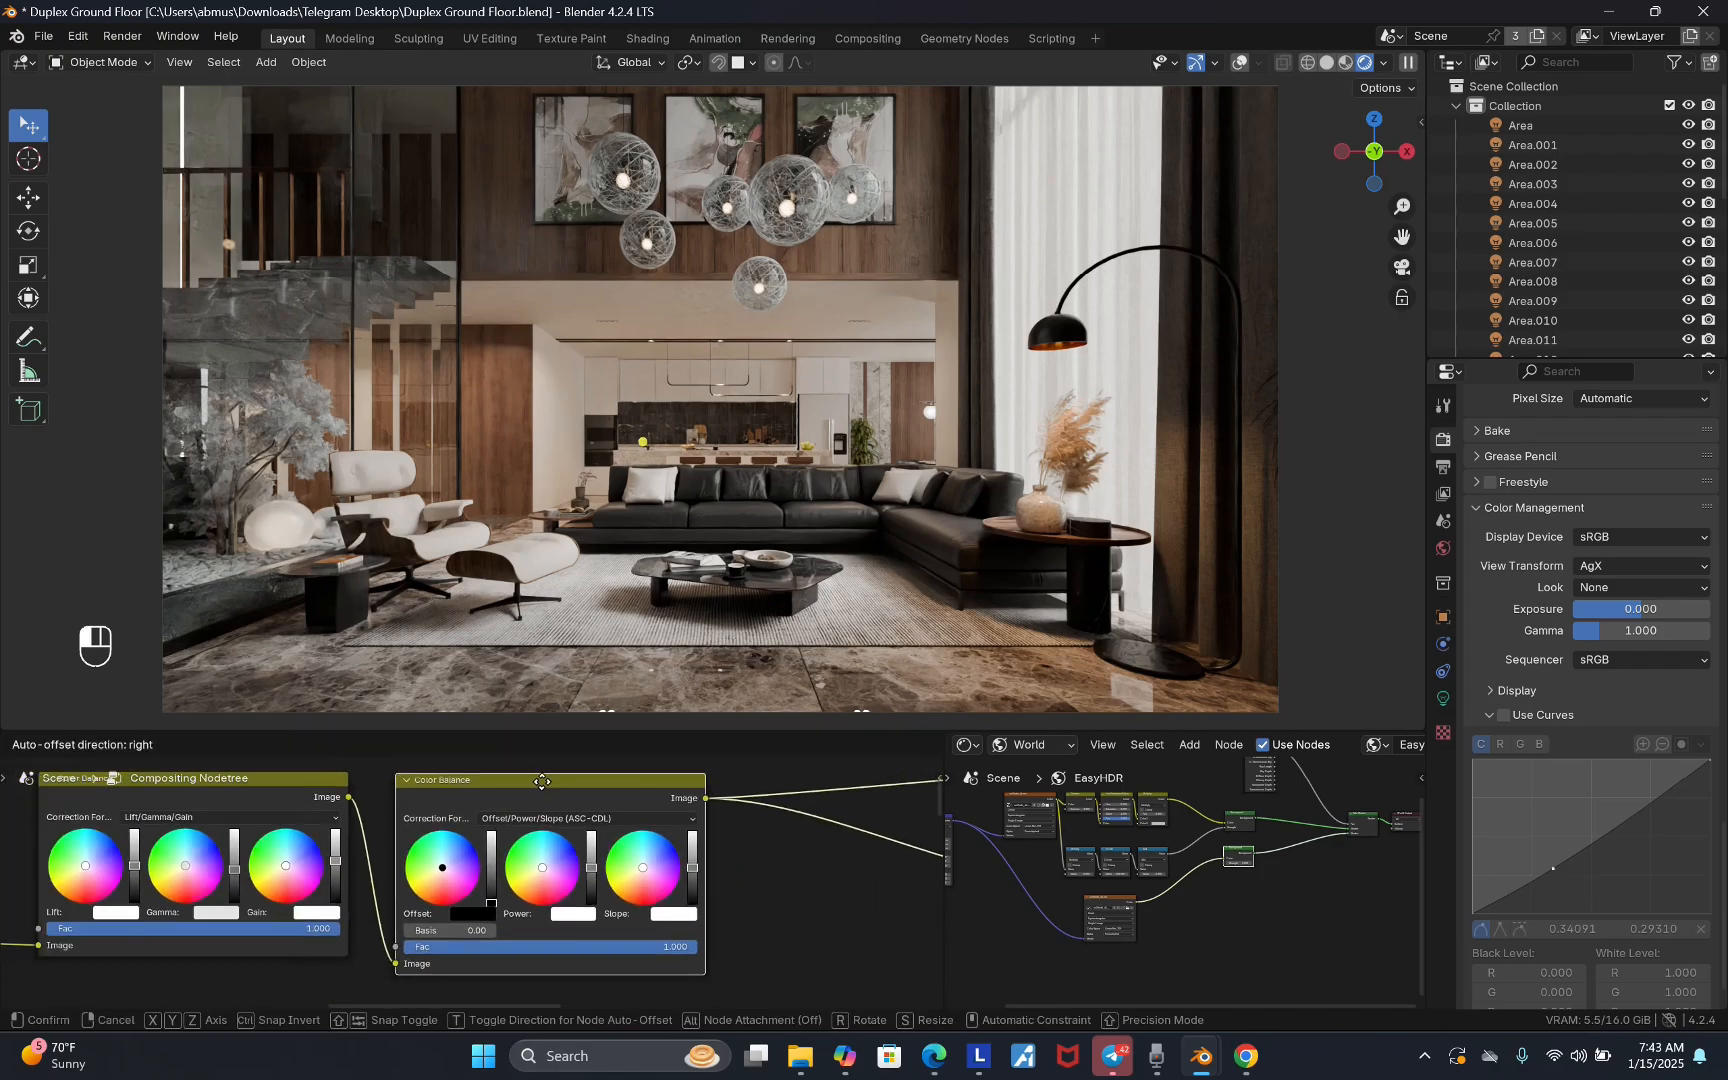
{"action": "scroll", "coordinate": [579, 886], "scroll_direction": "up", "scroll_amount": 2}
{"action": "scroll", "coordinate": [579, 886], "scroll_direction": "down", "scroll_amount": 2}
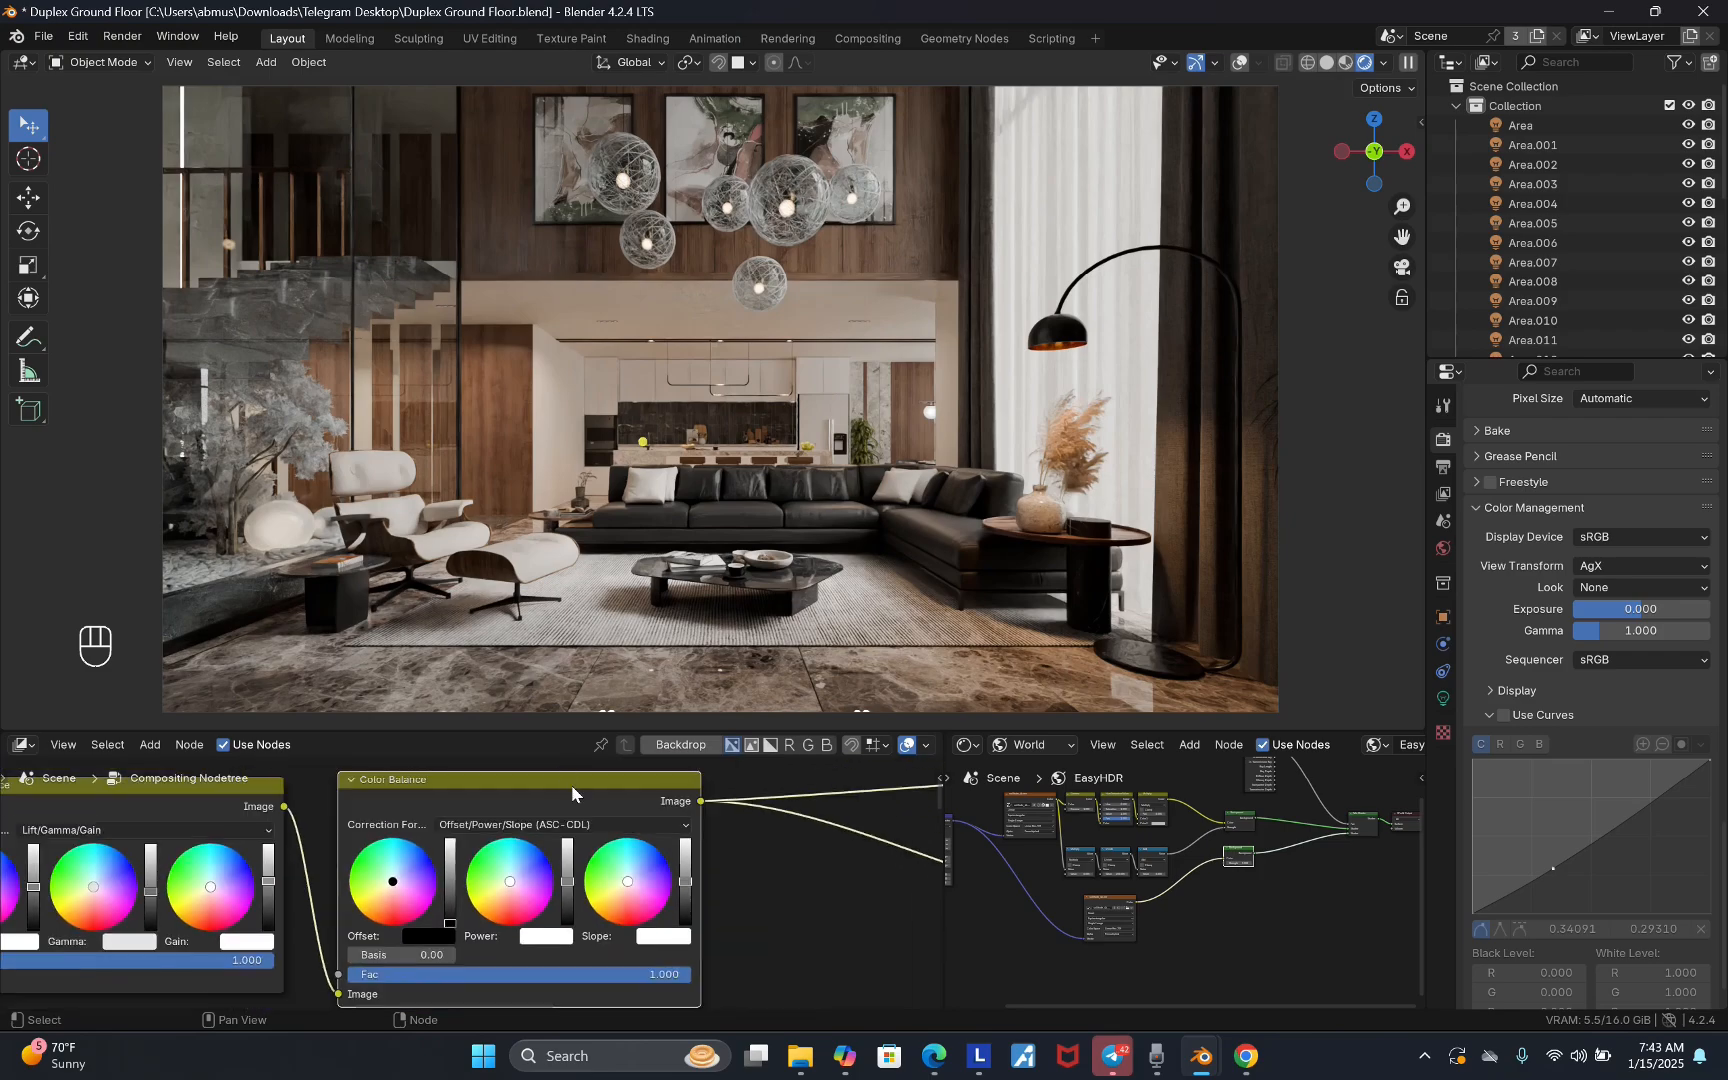
{"action": "scroll", "coordinate": [597, 907], "scroll_direction": "up", "scroll_amount": 2}
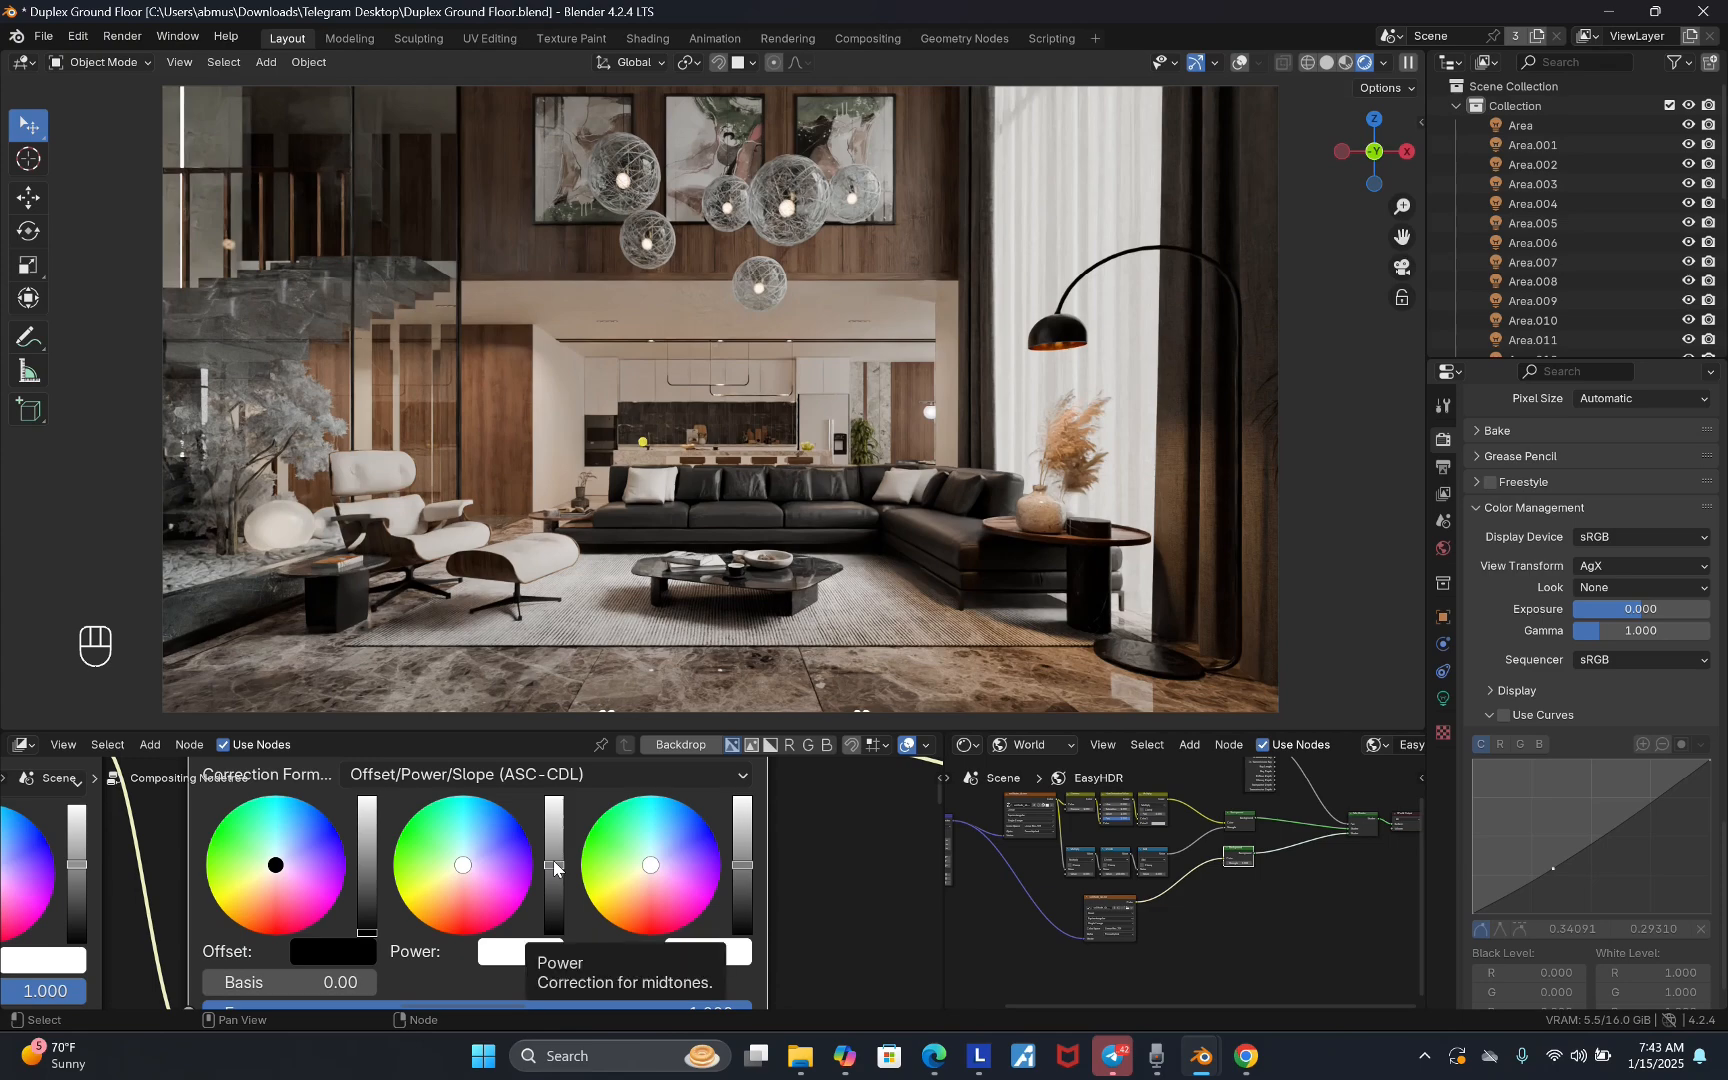
{"action": "left_click", "coordinate": [518, 950]}
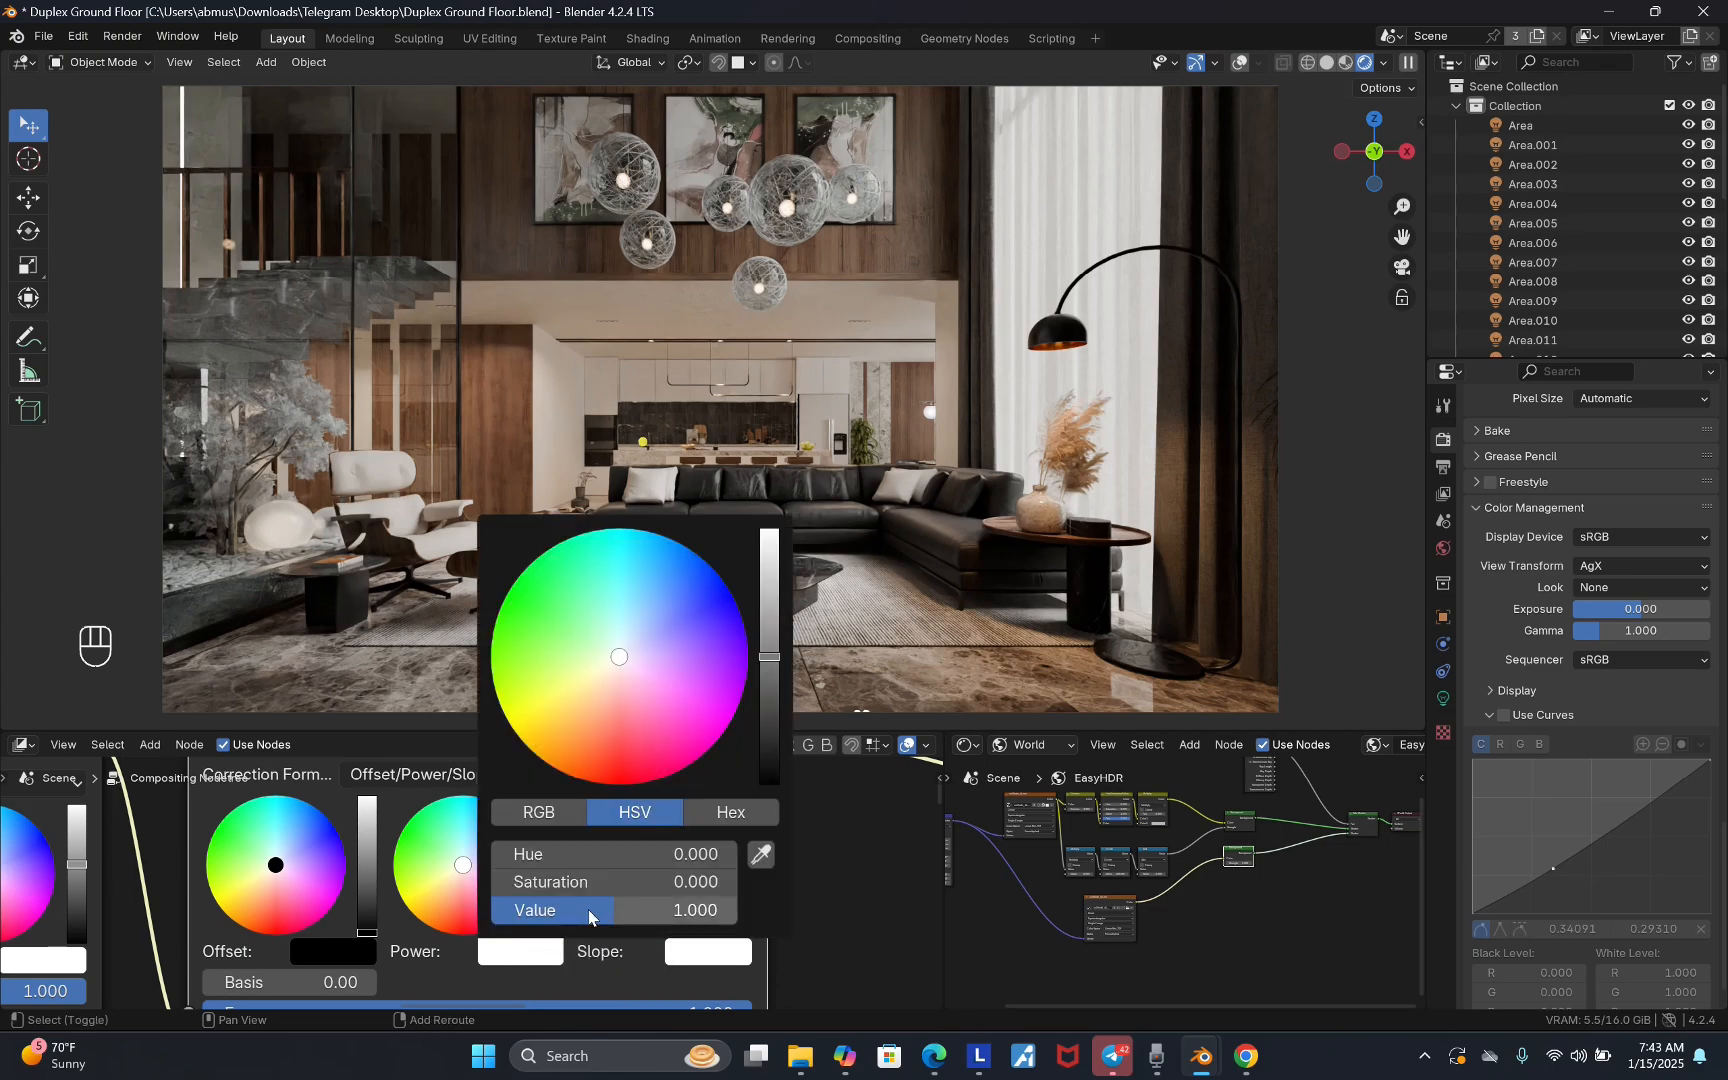
{"action": "left_click_drag", "start_coordinate": [616, 911], "coordinate": [734, 911], "text": "shift"}
{"action": "mouse_move", "coordinate": [733, 246]}
{"action": "left_mouse_down", "text": "shift"}
{"action": "mouse_move", "coordinate": [751, 247]}
{"action": "mouse_move", "coordinate": [711, 242]}
{"action": "left_mouse_up", "text": "shift"}
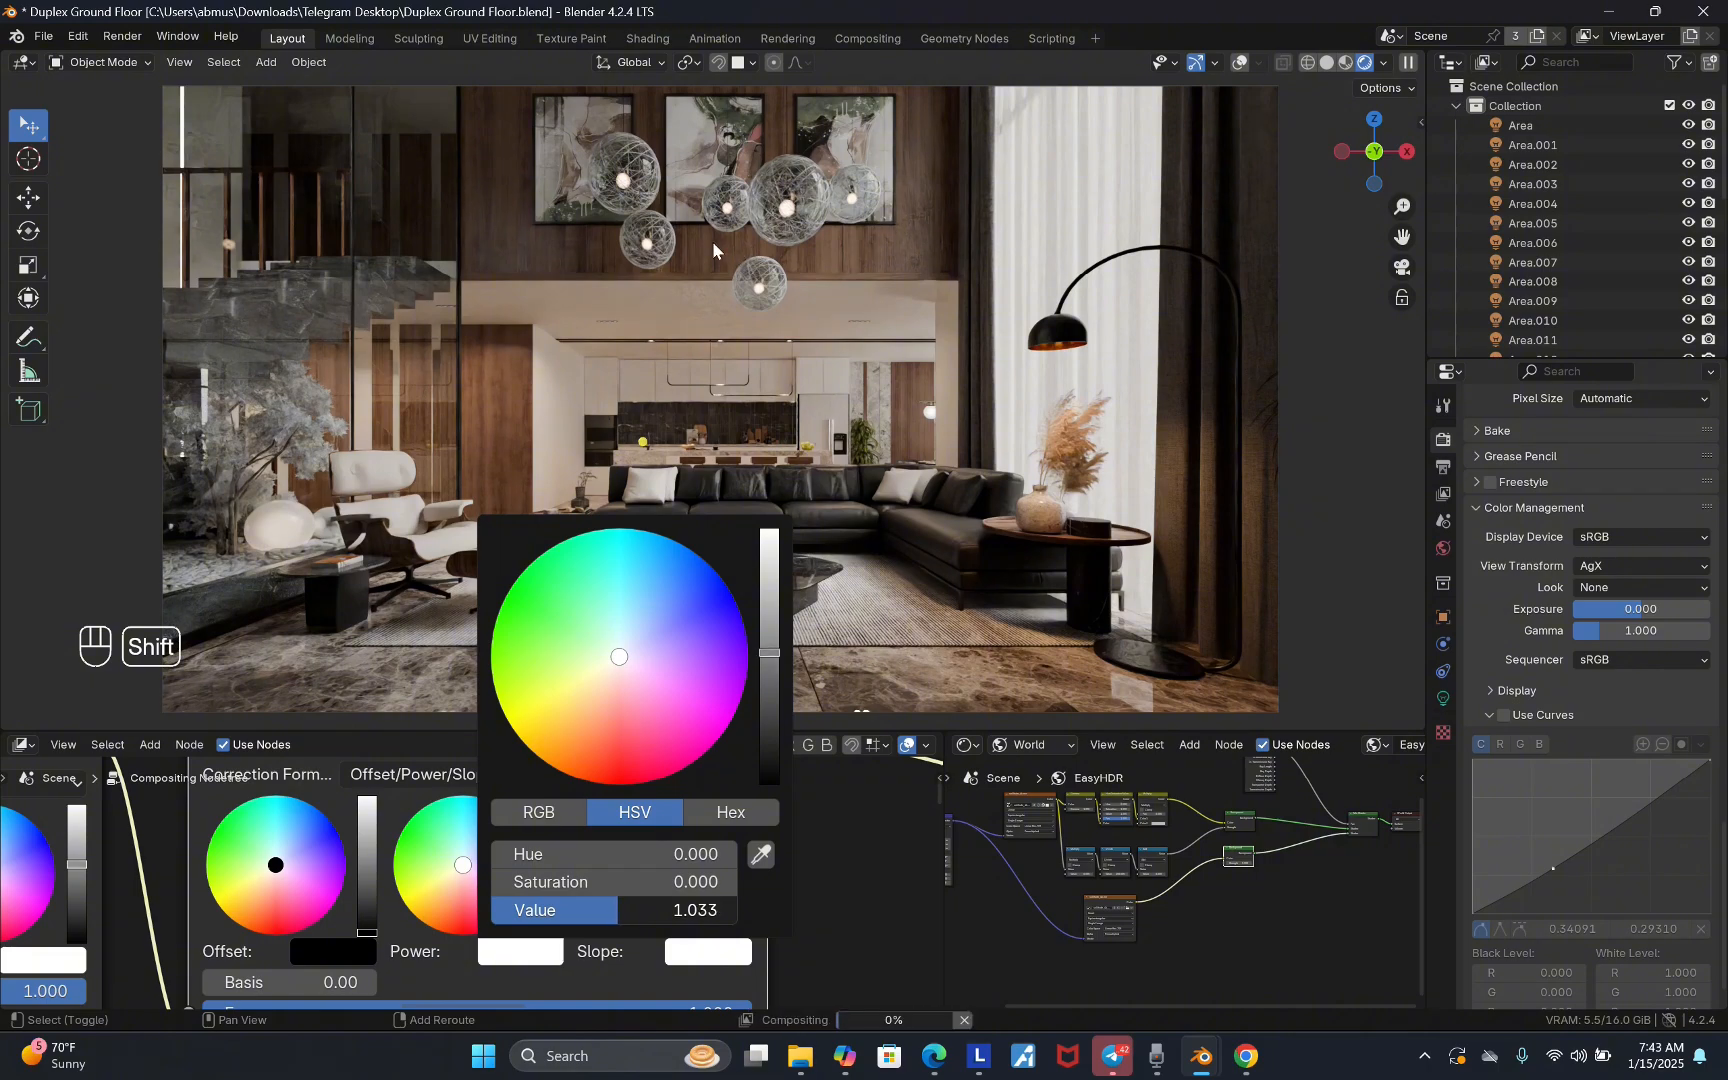
- Fine-tune the slope value of the second Color Balance node
{"action": "middle_click_drag", "start_coordinate": [717, 943], "coordinate": [589, 952]}
{"action": "left_click", "coordinate": [589, 955]}
{"action": "left_click_drag", "start_coordinate": [652, 918], "coordinate": [855, 261], "text": "shift"}
{"action": "scroll", "coordinate": [751, 888], "scroll_direction": "down", "scroll_amount": 4}
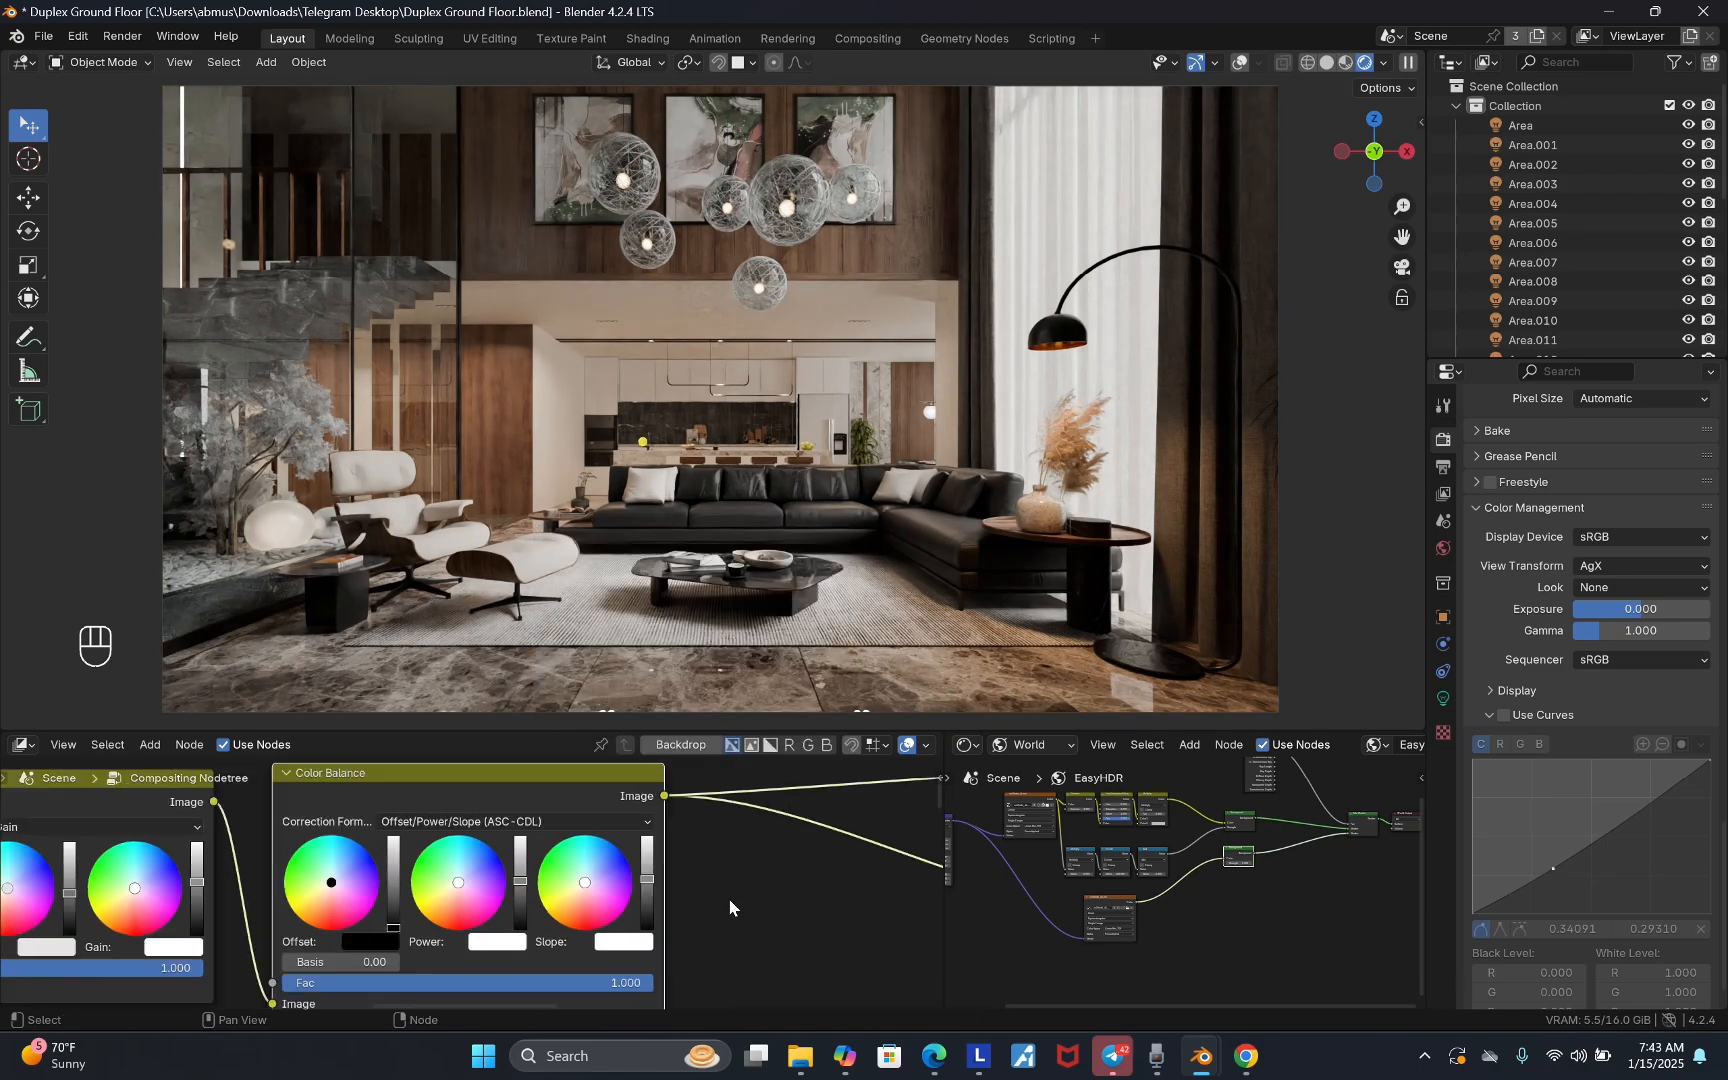
- Fine-tune the gain value of the first Color Balance node
{"action": "middle_click_drag", "start_coordinate": [418, 918], "coordinate": [564, 916]}
{"action": "scroll", "coordinate": [564, 916], "scroll_direction": "up", "scroll_amount": 12}
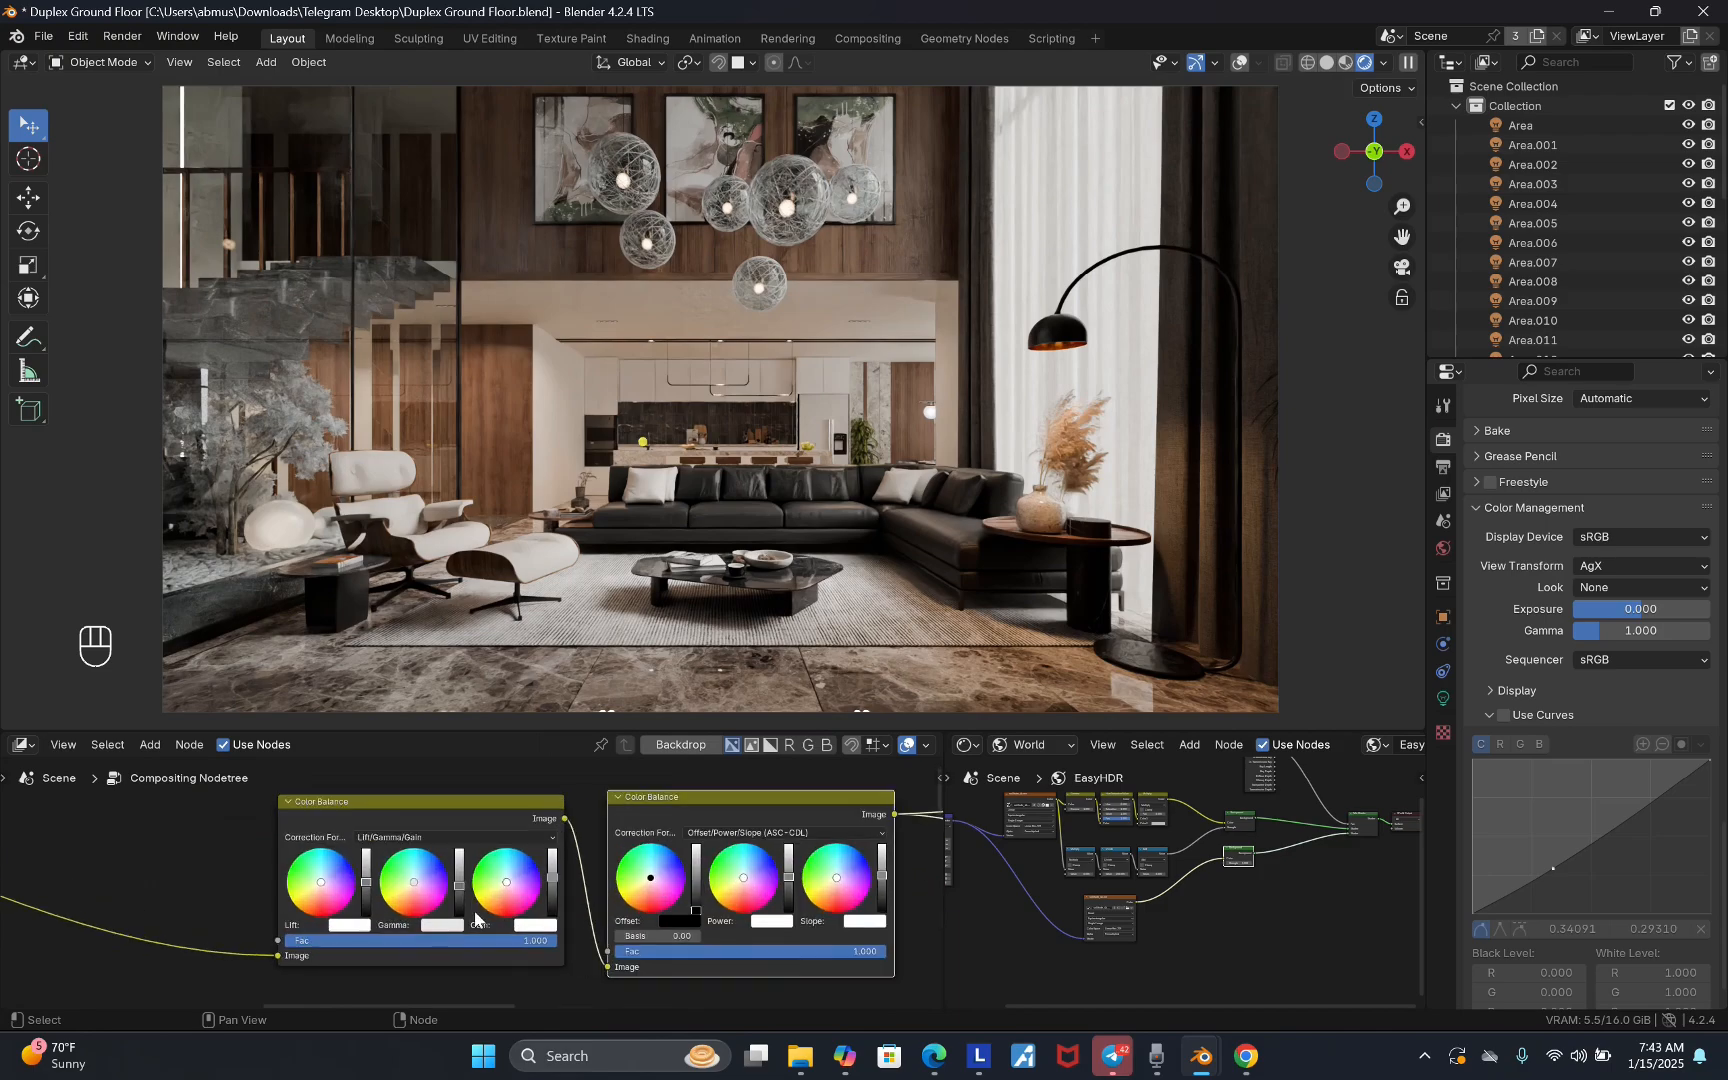
{"action": "left_click", "coordinate": [529, 934]}
{"action": "left_click_drag", "start_coordinate": [672, 897], "coordinate": [482, 217], "text": "shift"}
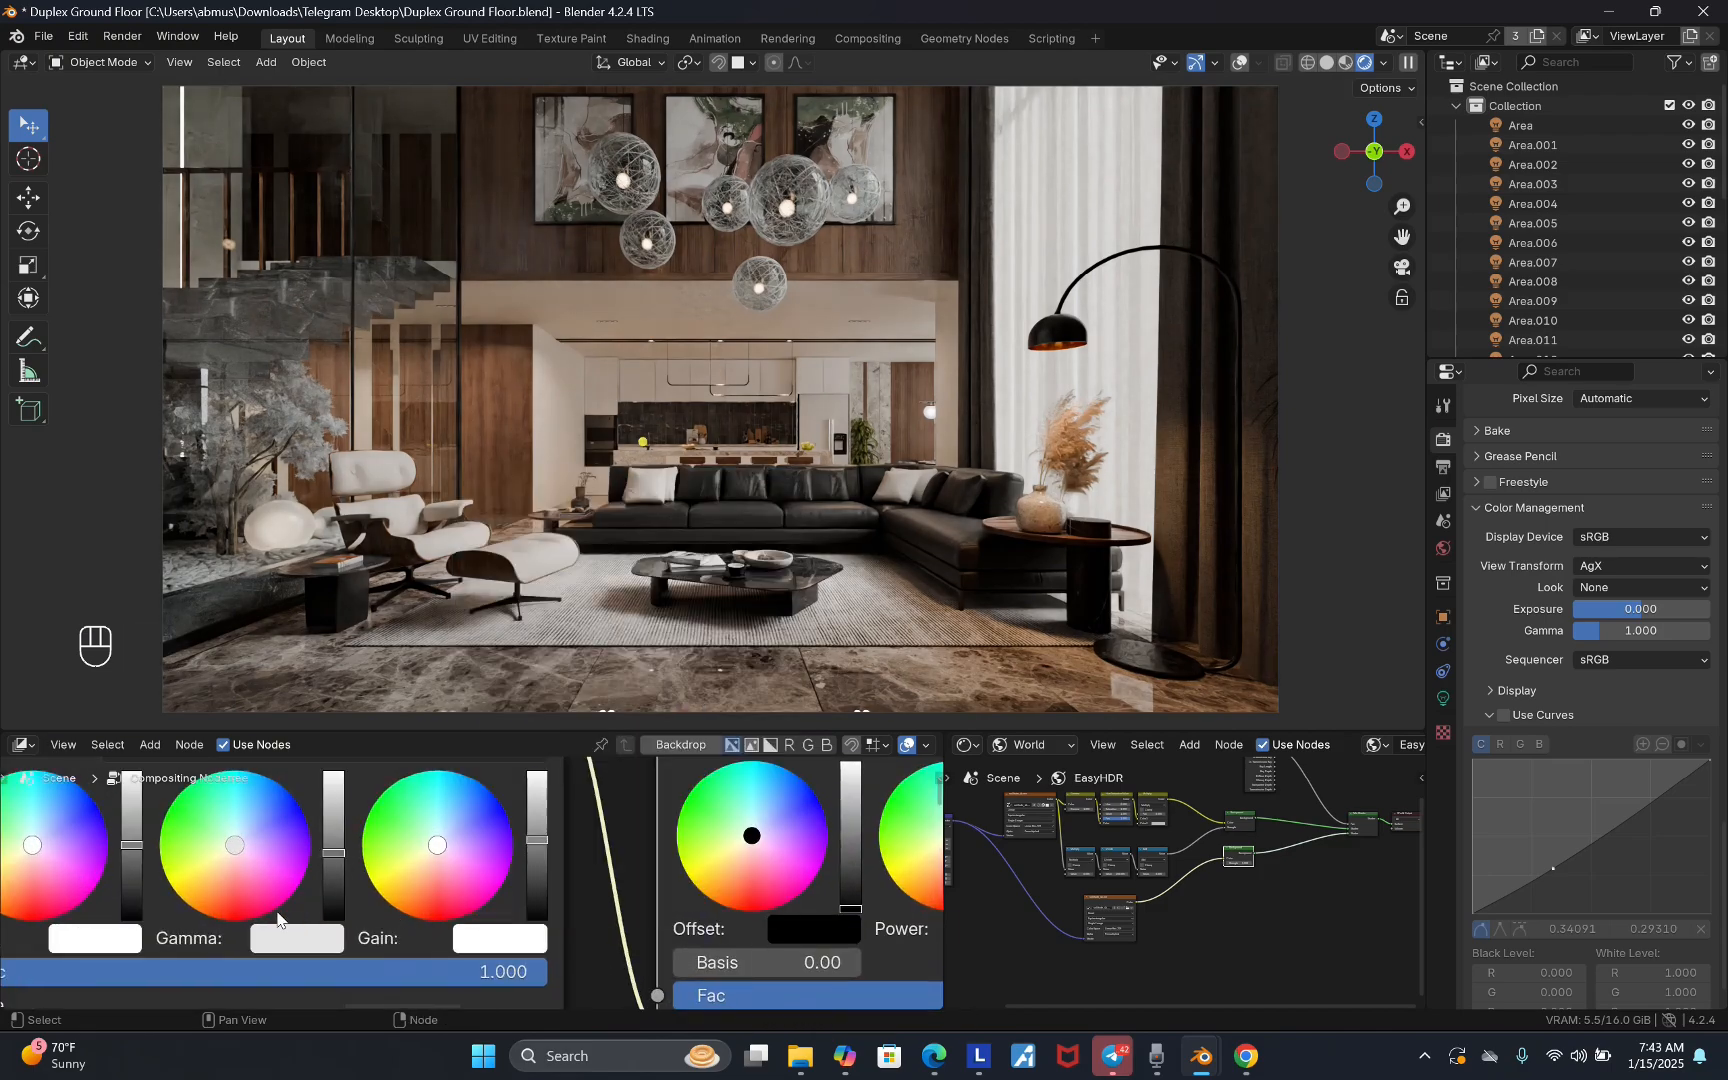
{"action": "scroll", "coordinate": [528, 955], "scroll_direction": "down", "scroll_amount": 5}
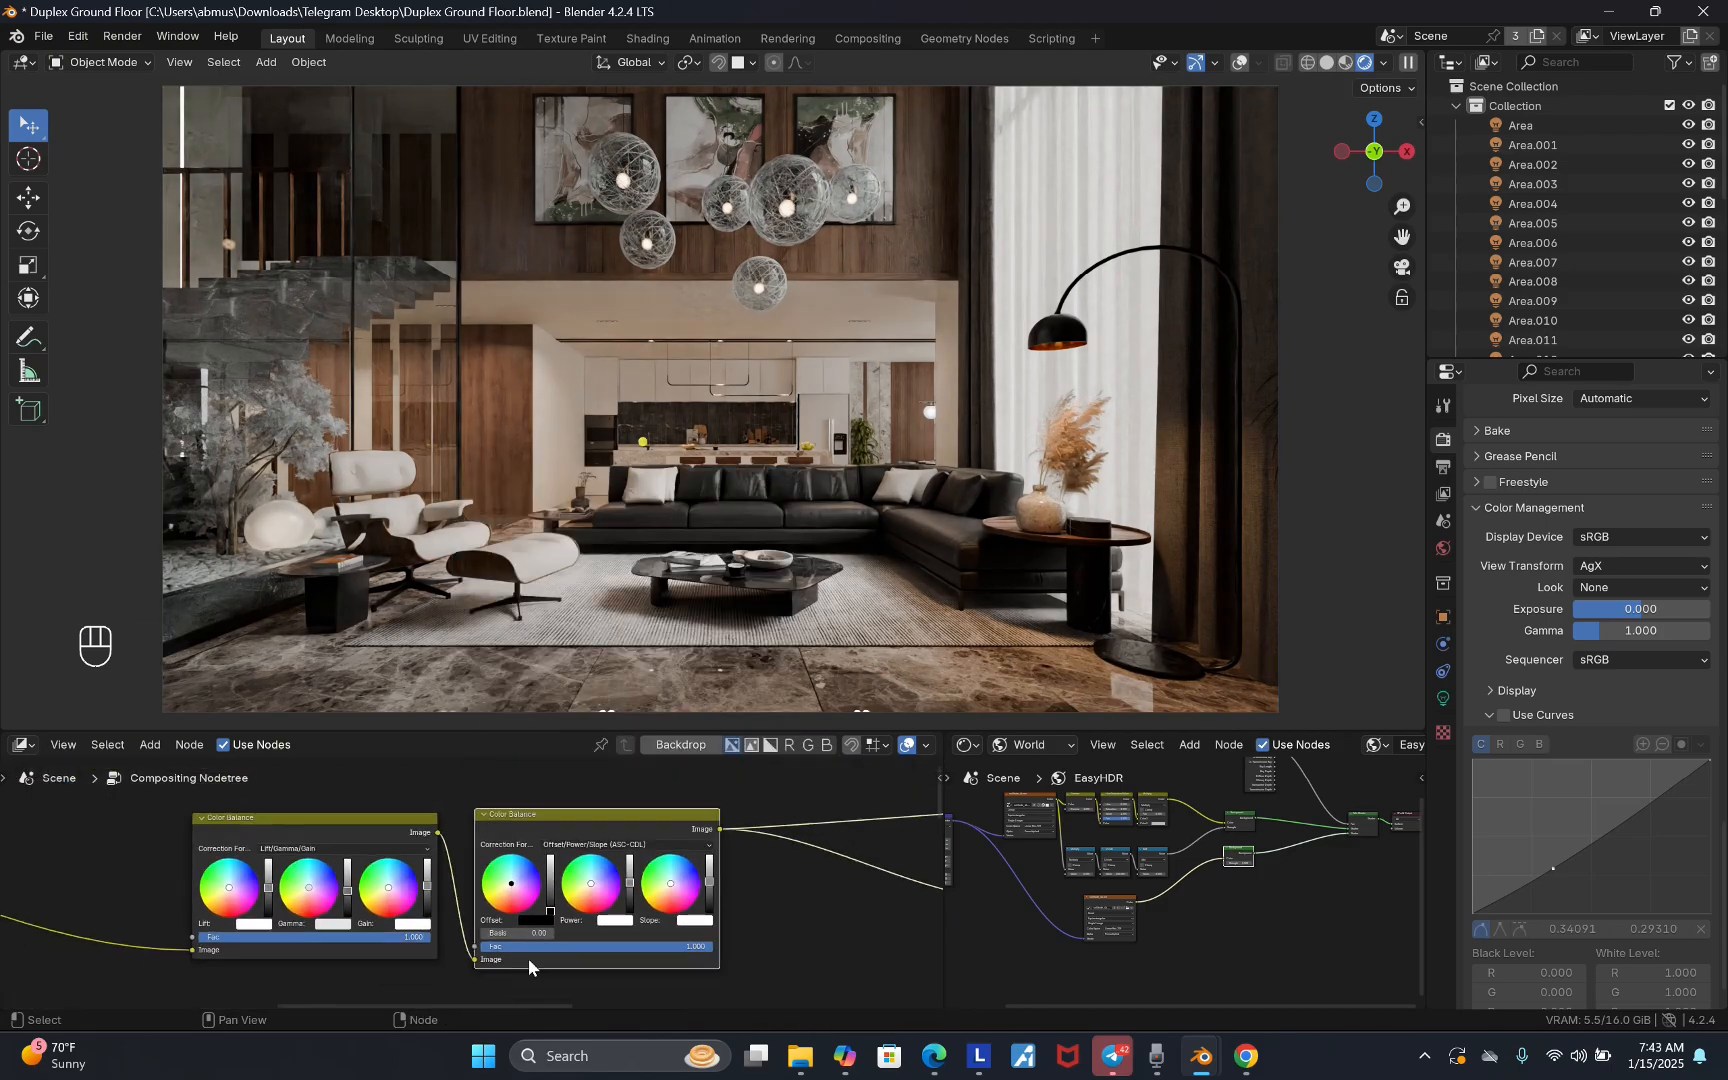
- Compare the graded and ungraded render by switching the viewport Compositor option between Disabled and Always, ending on Always
{"action": "left_click", "coordinate": [1385, 63]}
{"action": "left_click", "coordinate": [1317, 353]}
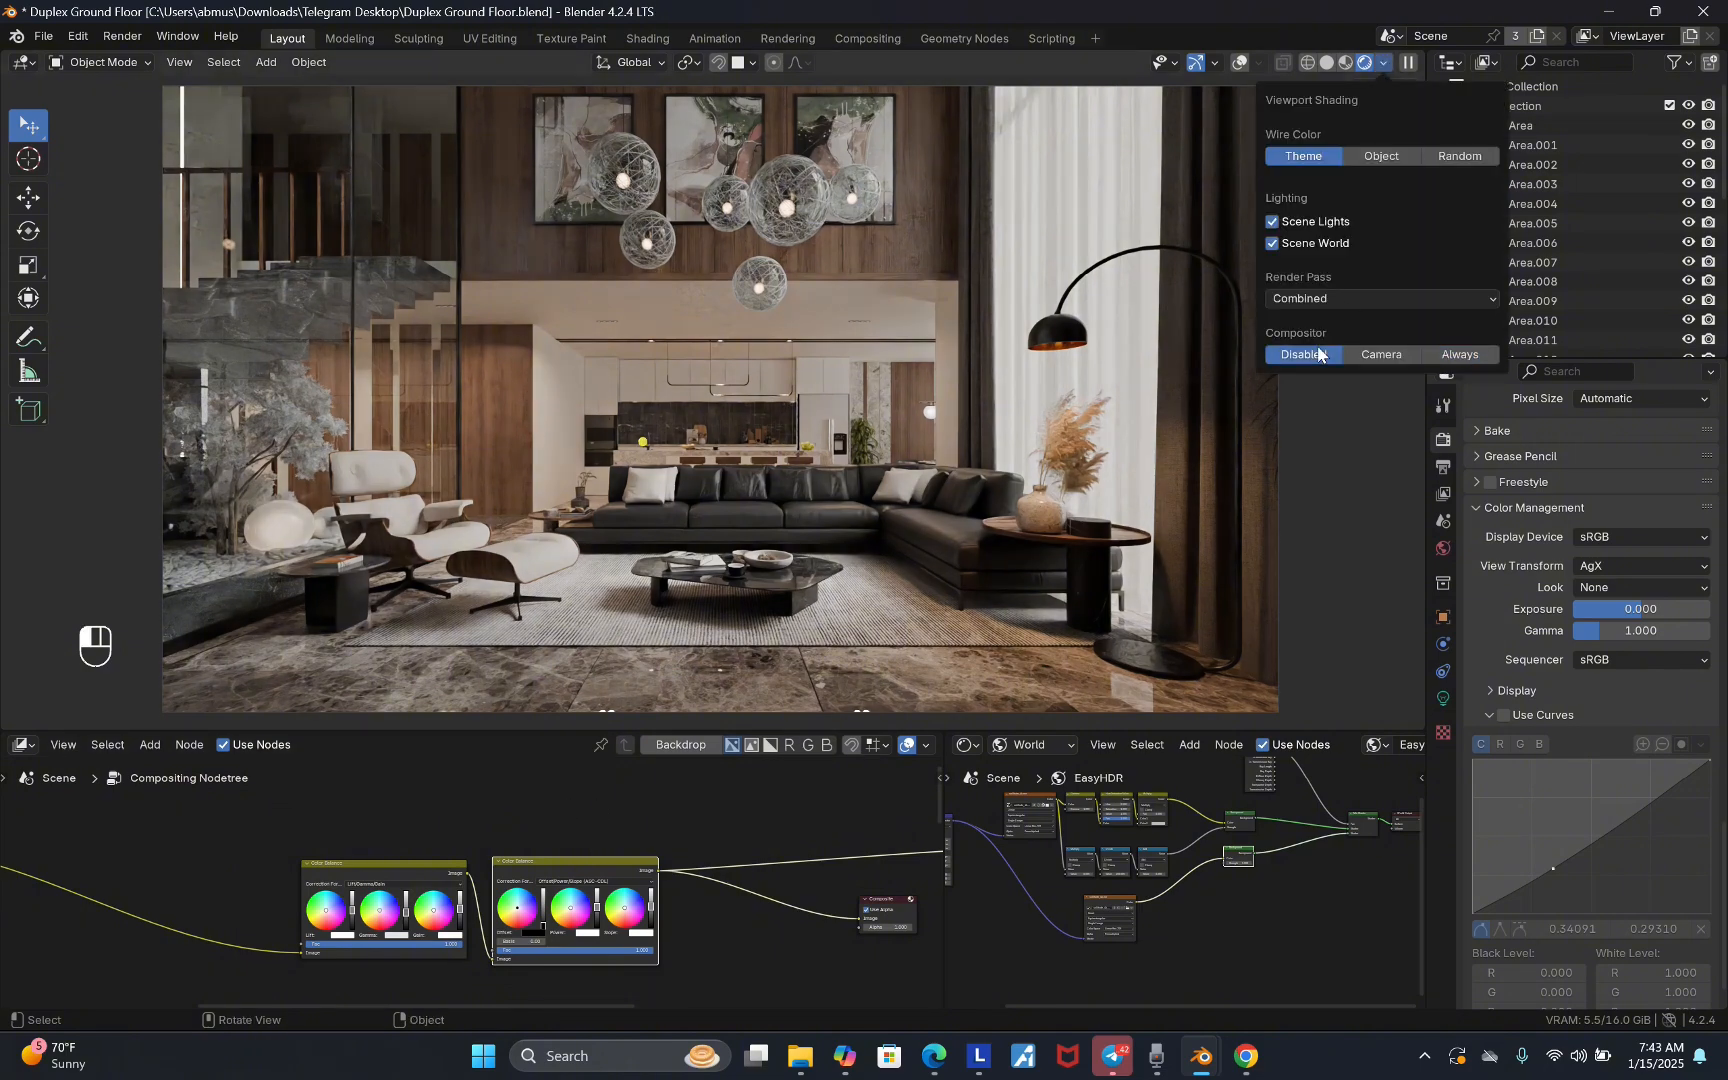
{"action": "left_click", "coordinate": [1456, 356]}
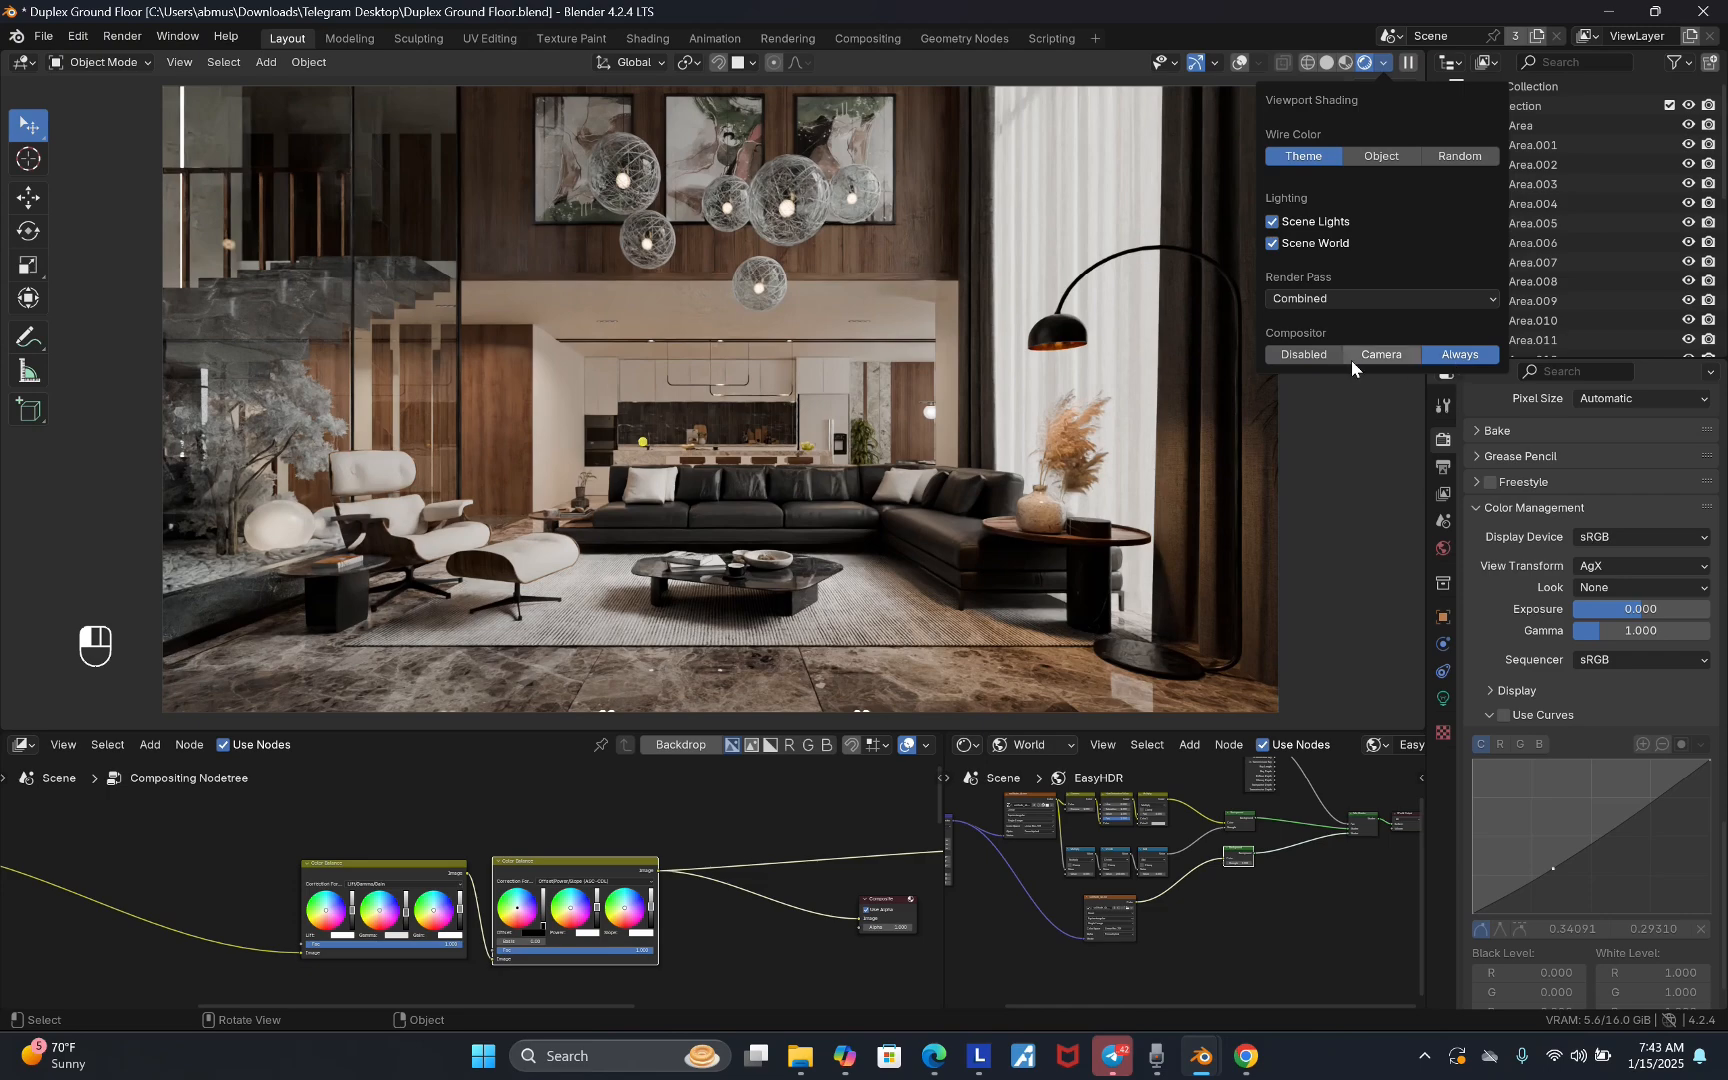
{"action": "left_click", "coordinate": [1316, 356]}
{"action": "left_click", "coordinate": [1471, 356]}
{"action": "left_click", "coordinate": [1315, 356]}
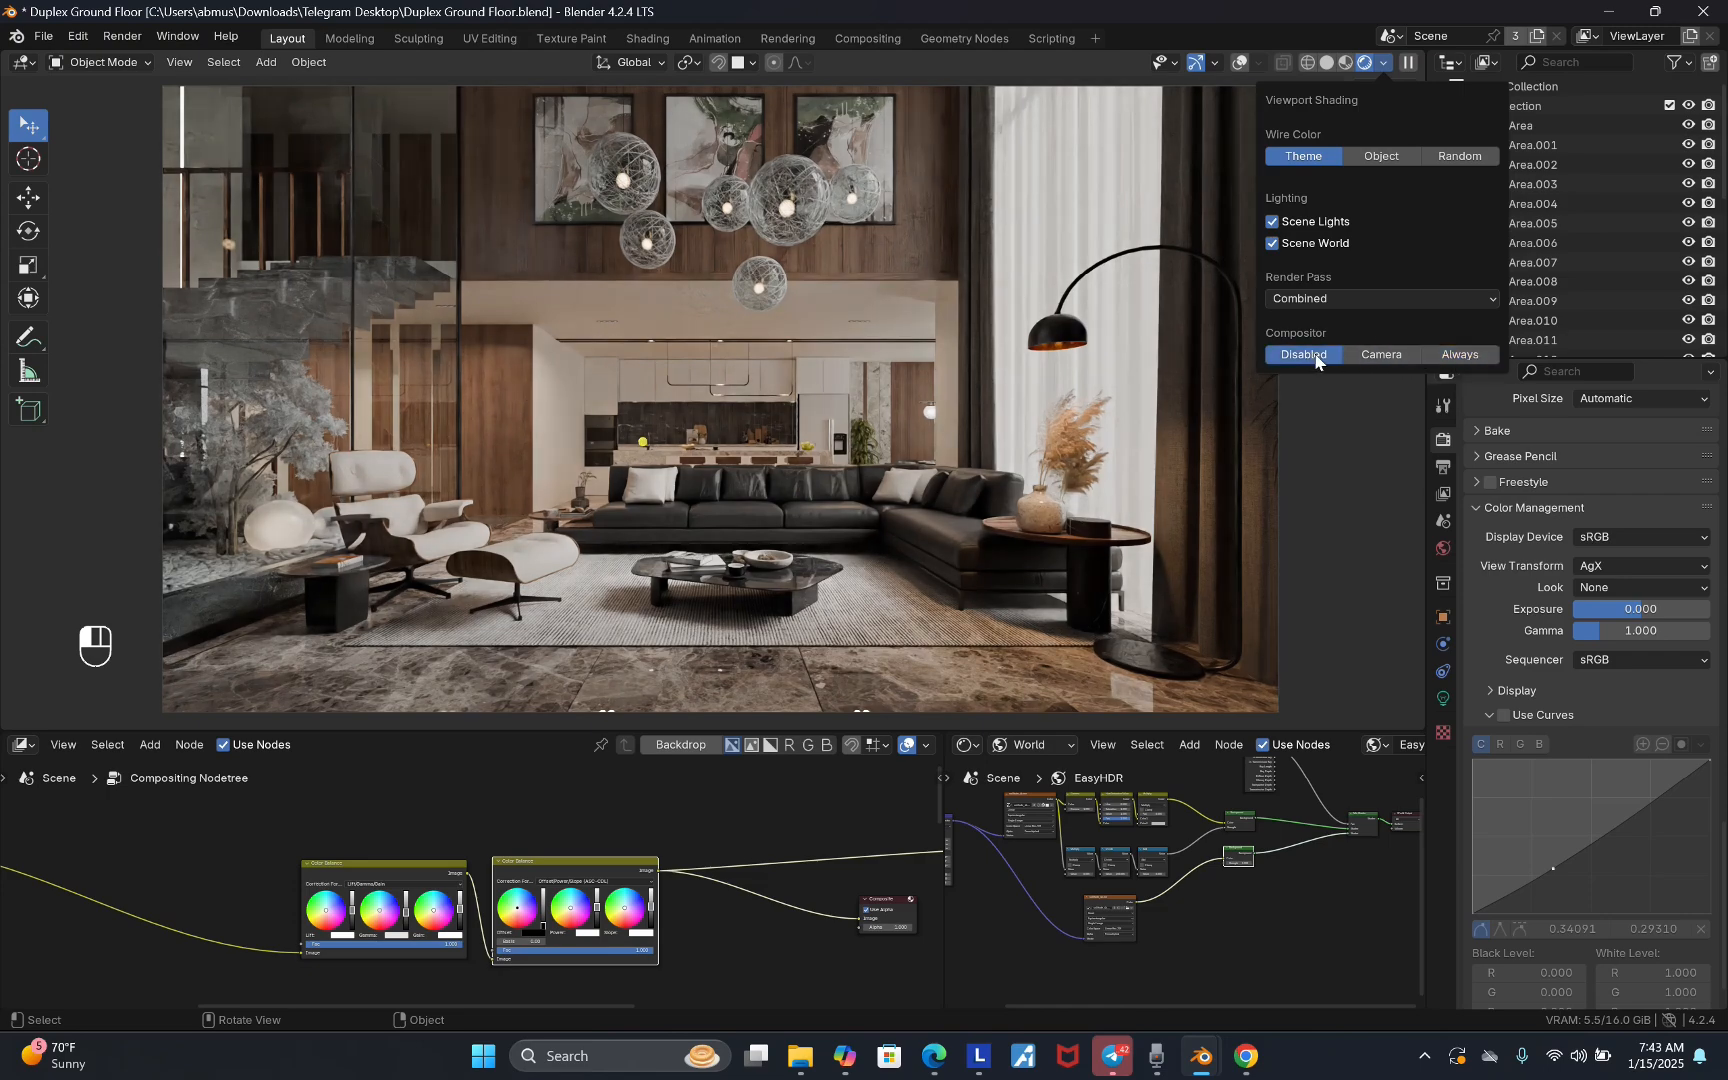
{"action": "left_click", "coordinate": [1459, 360]}
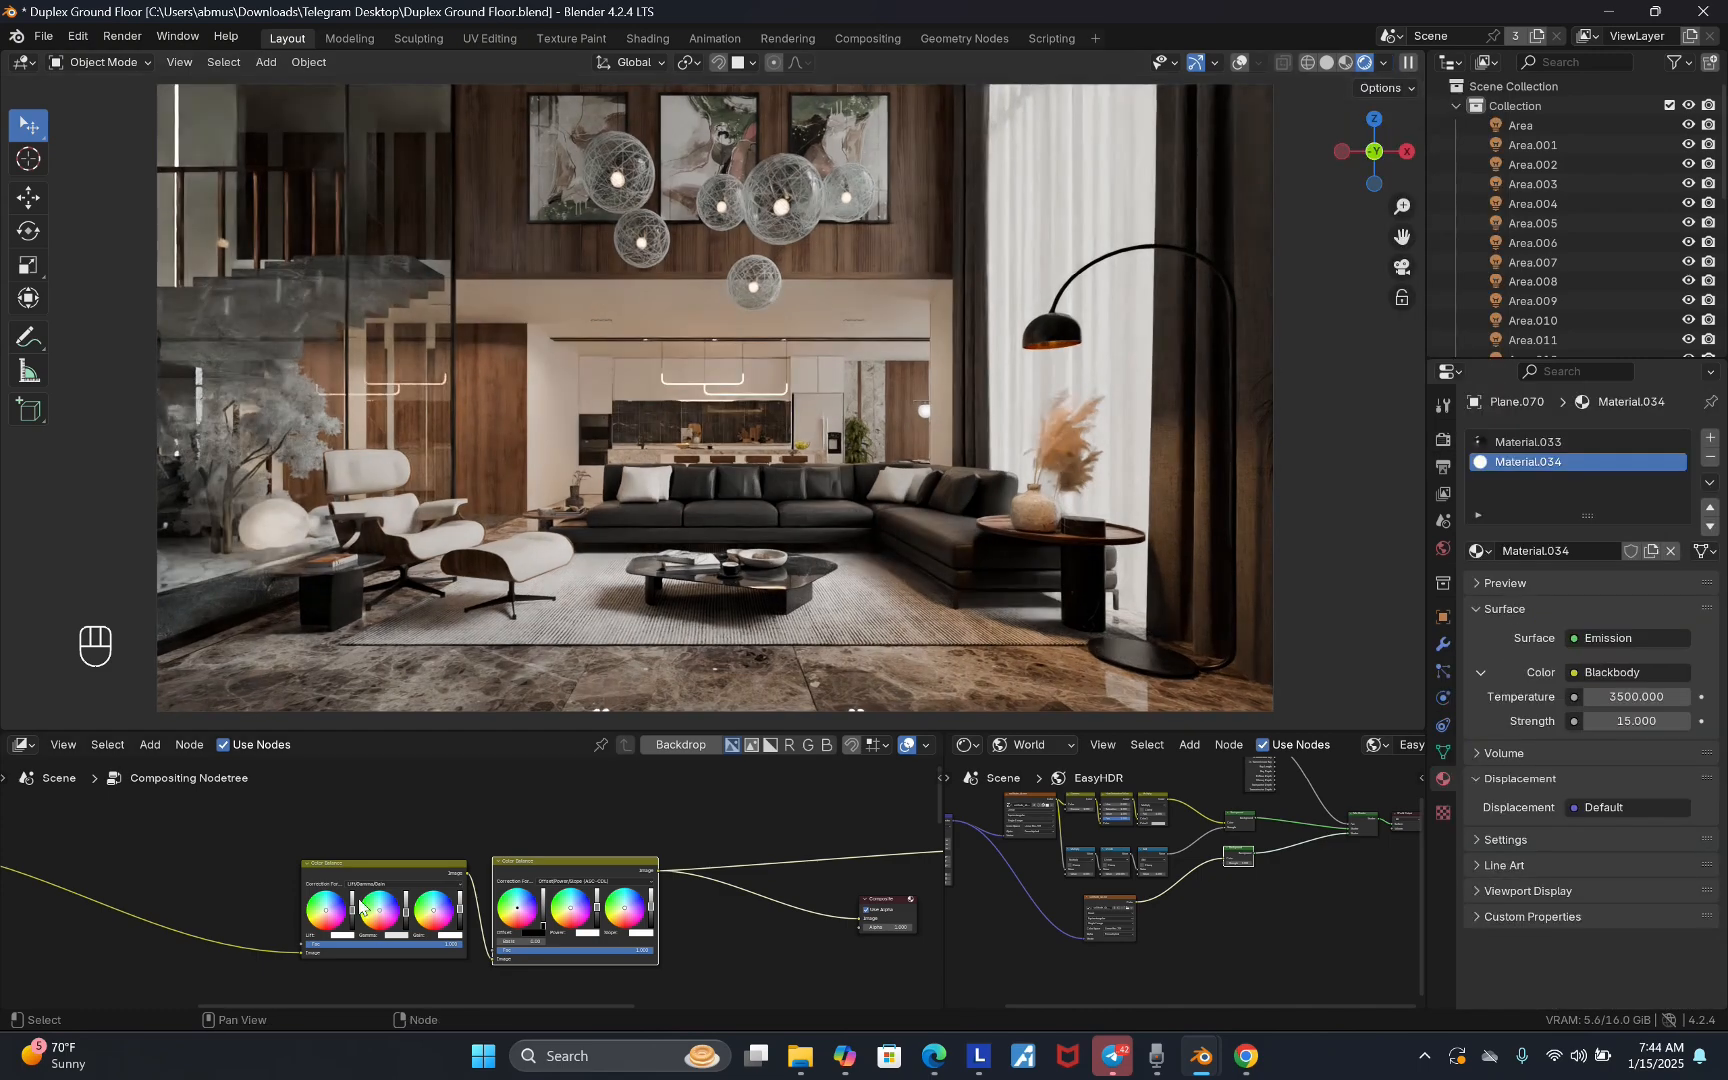
- Add a Glare node on the link between the Render Layers node and the first Color Balance node
{"action": "scroll", "coordinate": [891, 830], "scroll_direction": "down", "scroll_amount": 3}
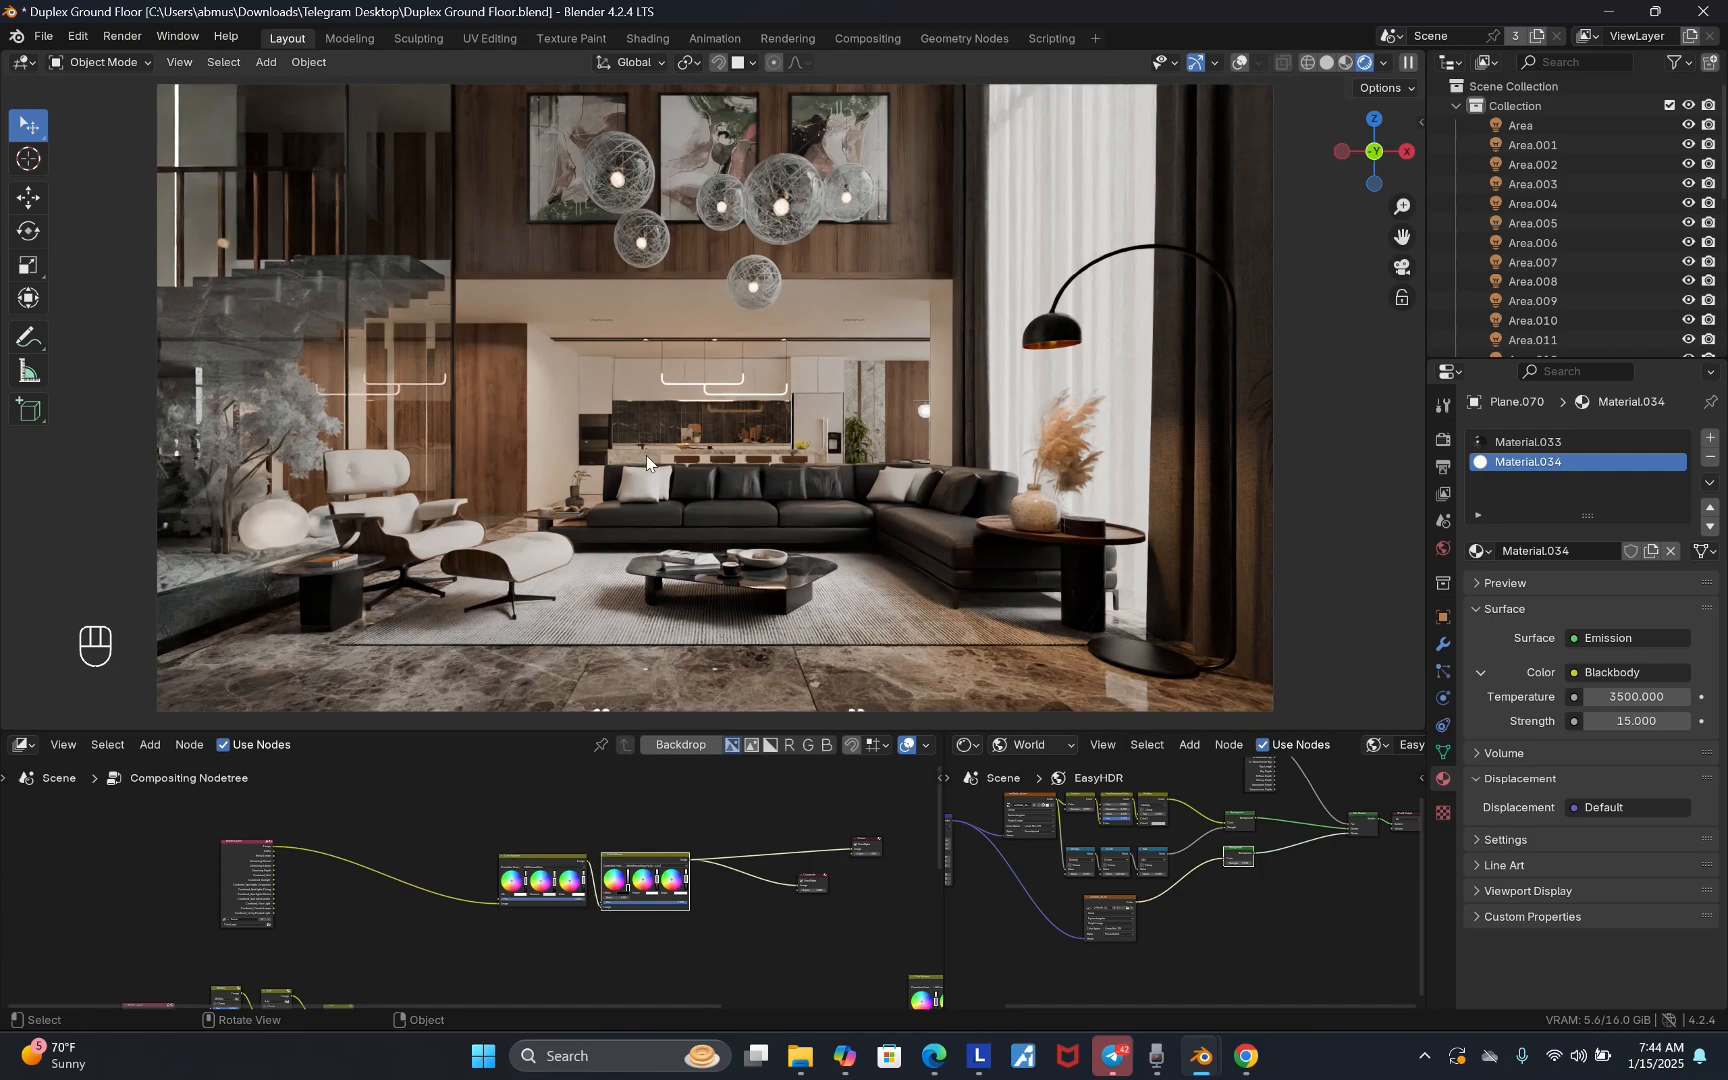
{"action": "scroll", "coordinate": [477, 859], "scroll_direction": "up", "scroll_amount": 3}
{"action": "key", "text": "shift+a"}
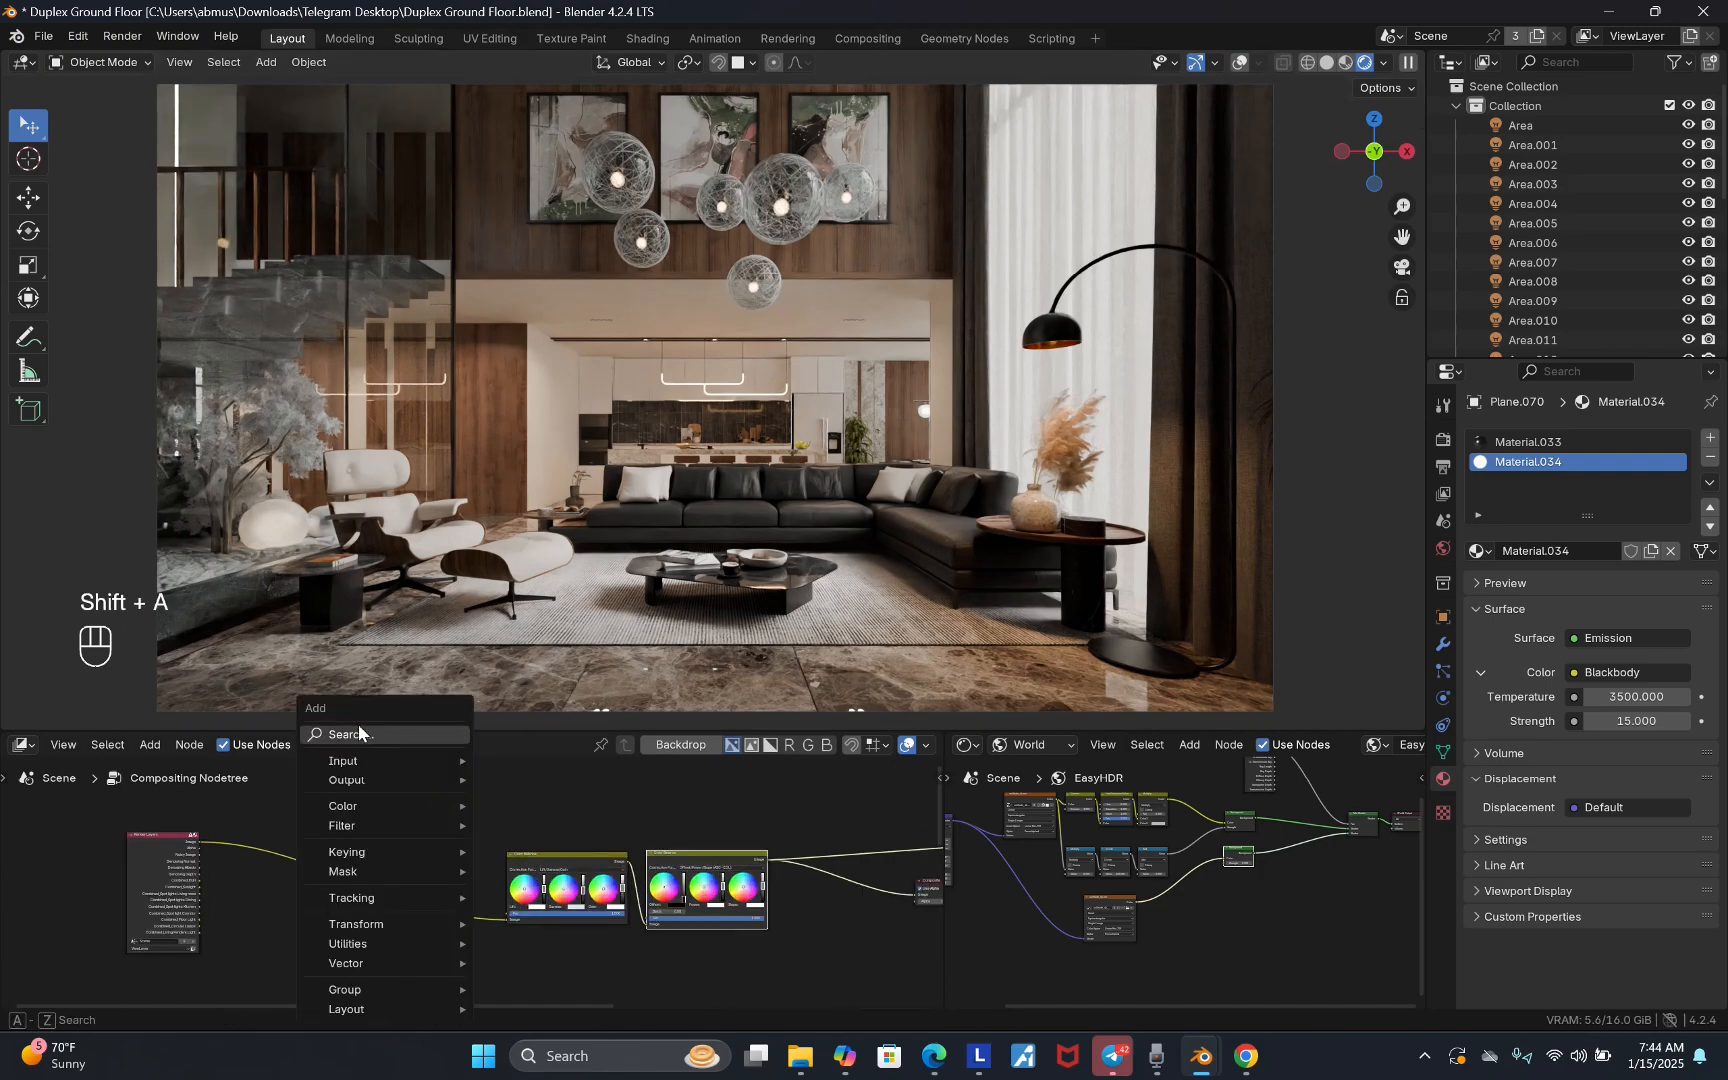
{"action": "left_click", "coordinate": [358, 728]}
{"action": "type", "text": "g"}
{"action": "left_click", "coordinate": [408, 760]}
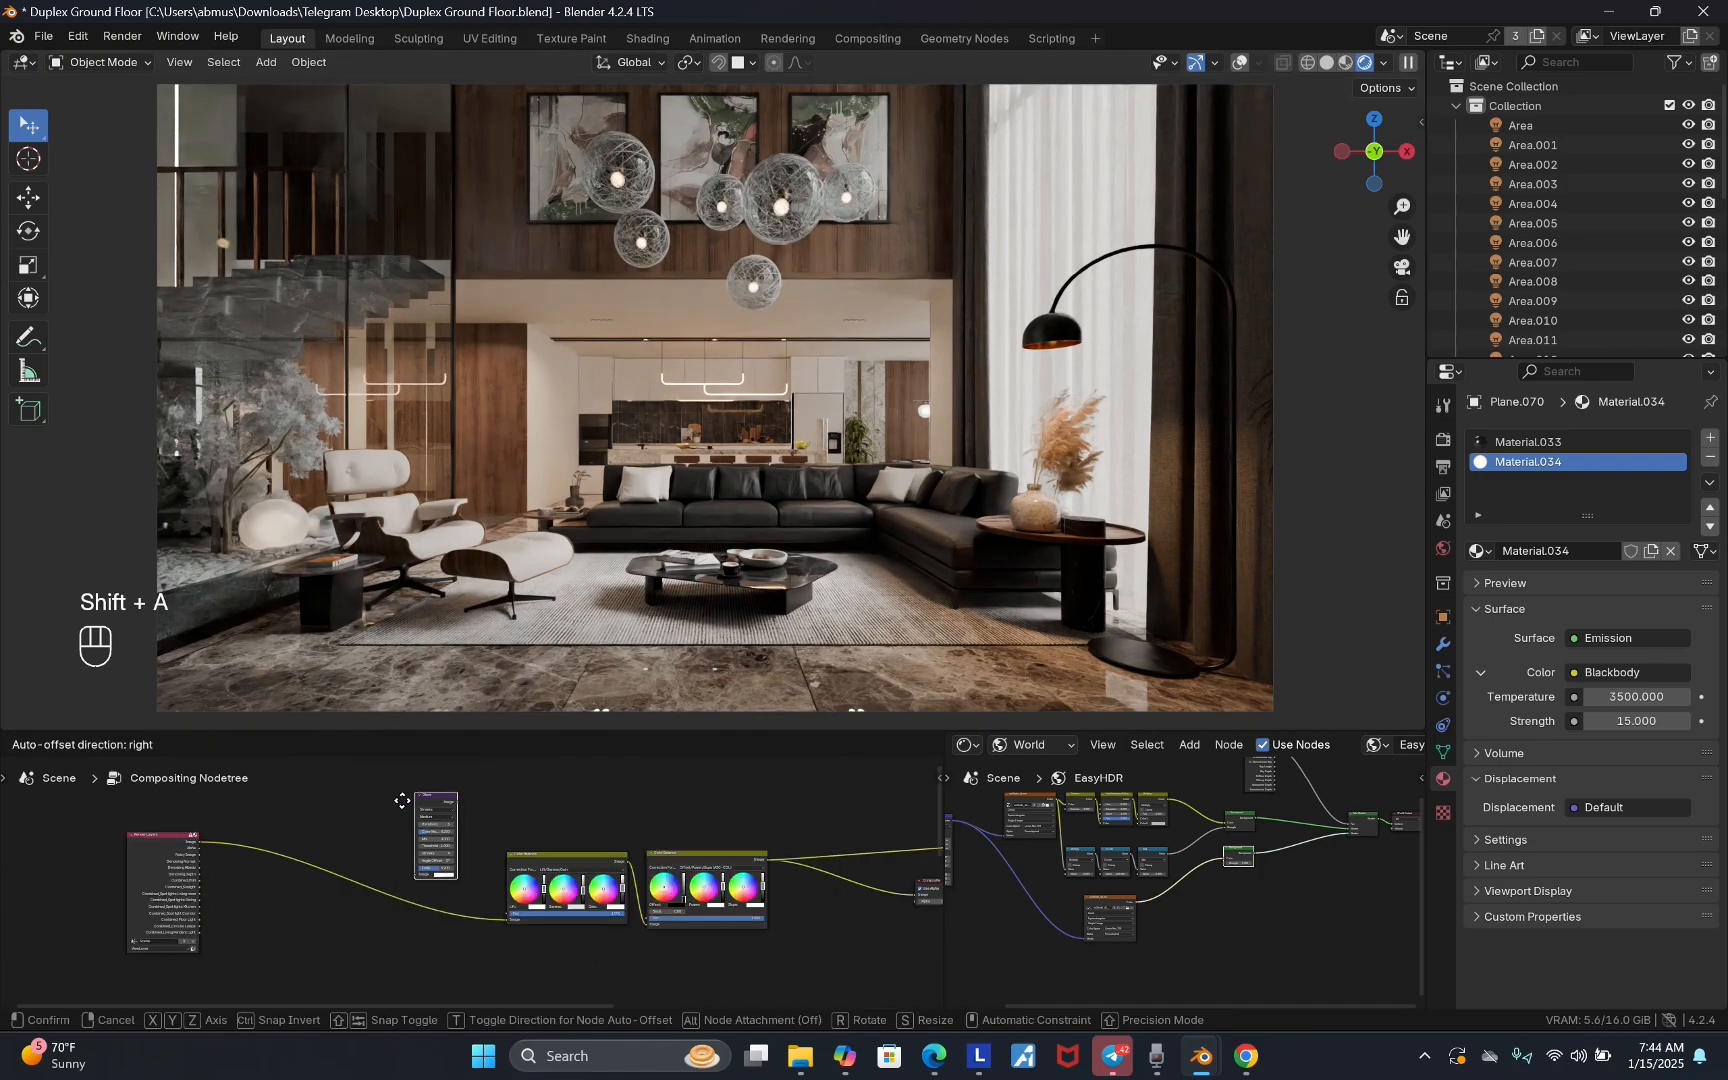
{"action": "left_click", "coordinate": [351, 838]}
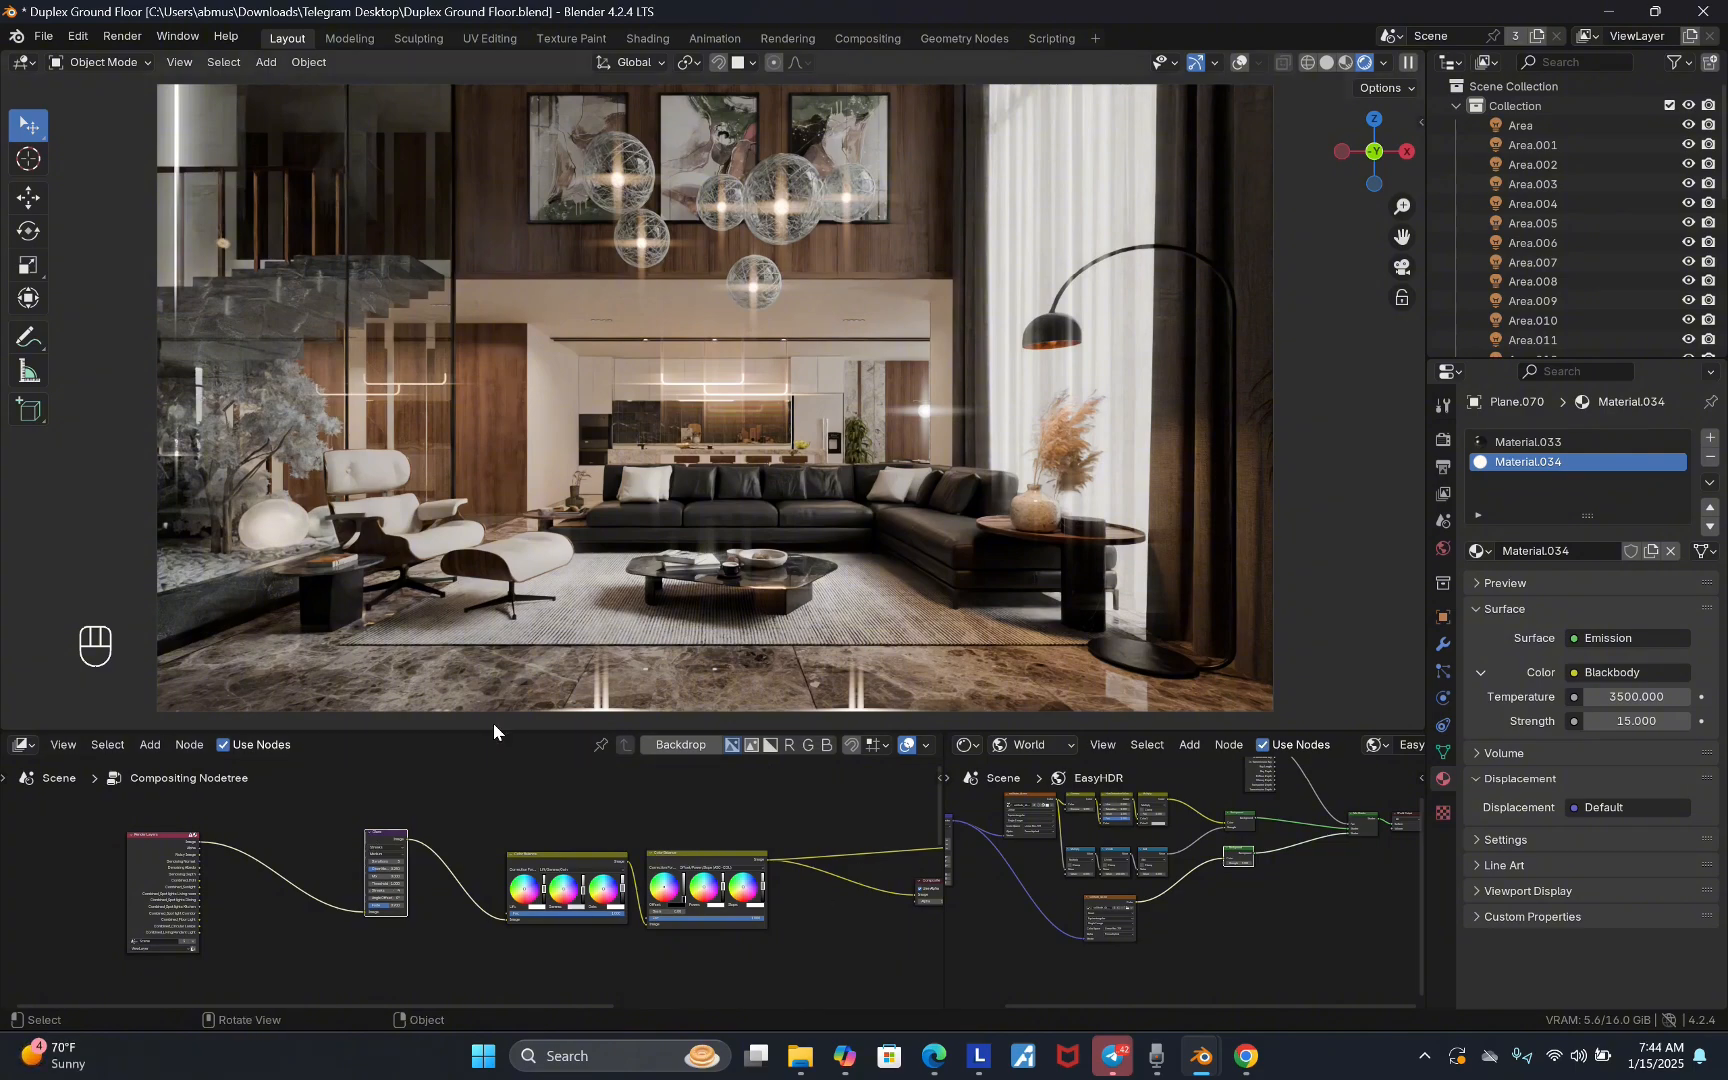
- Set the quality of the Glare node to High
{"action": "scroll", "coordinate": [344, 882], "scroll_direction": "up", "scroll_amount": 2}
{"action": "scroll", "coordinate": [465, 925], "scroll_direction": "down", "scroll_amount": 1}
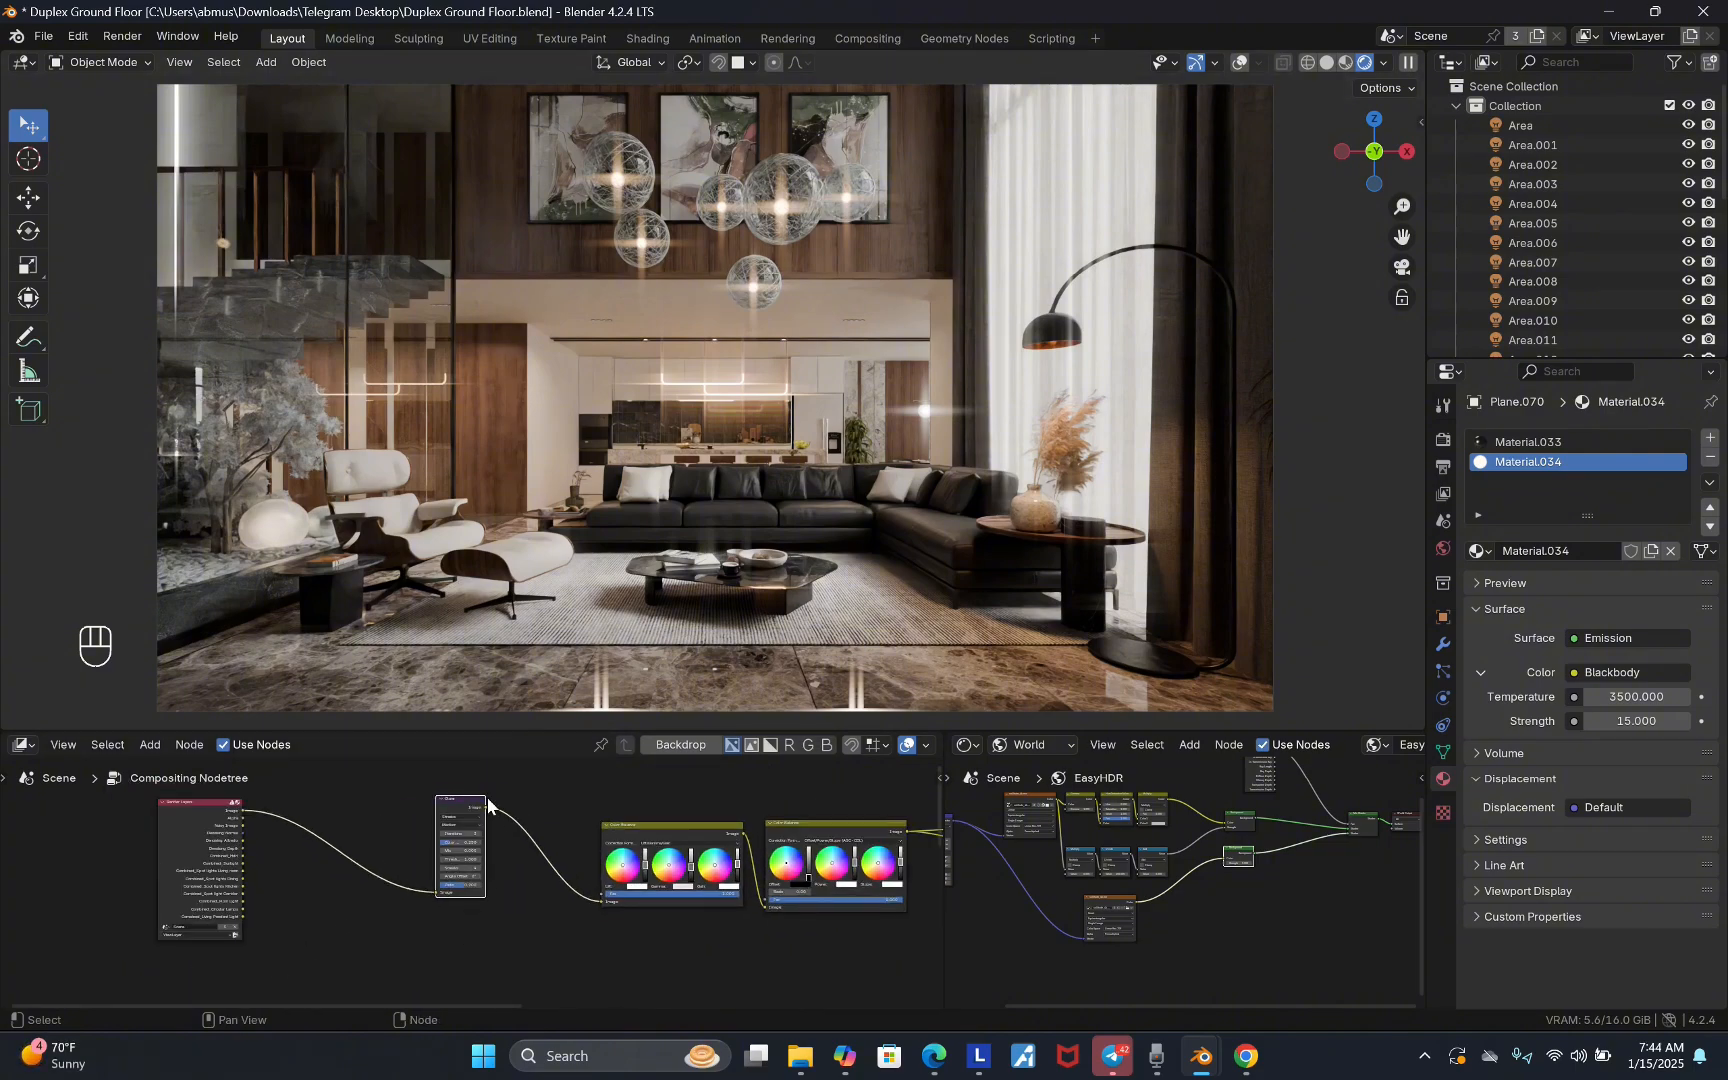
{"action": "scroll", "coordinate": [441, 809], "scroll_direction": "up", "scroll_amount": 6}
{"action": "left_click", "coordinate": [430, 873]}
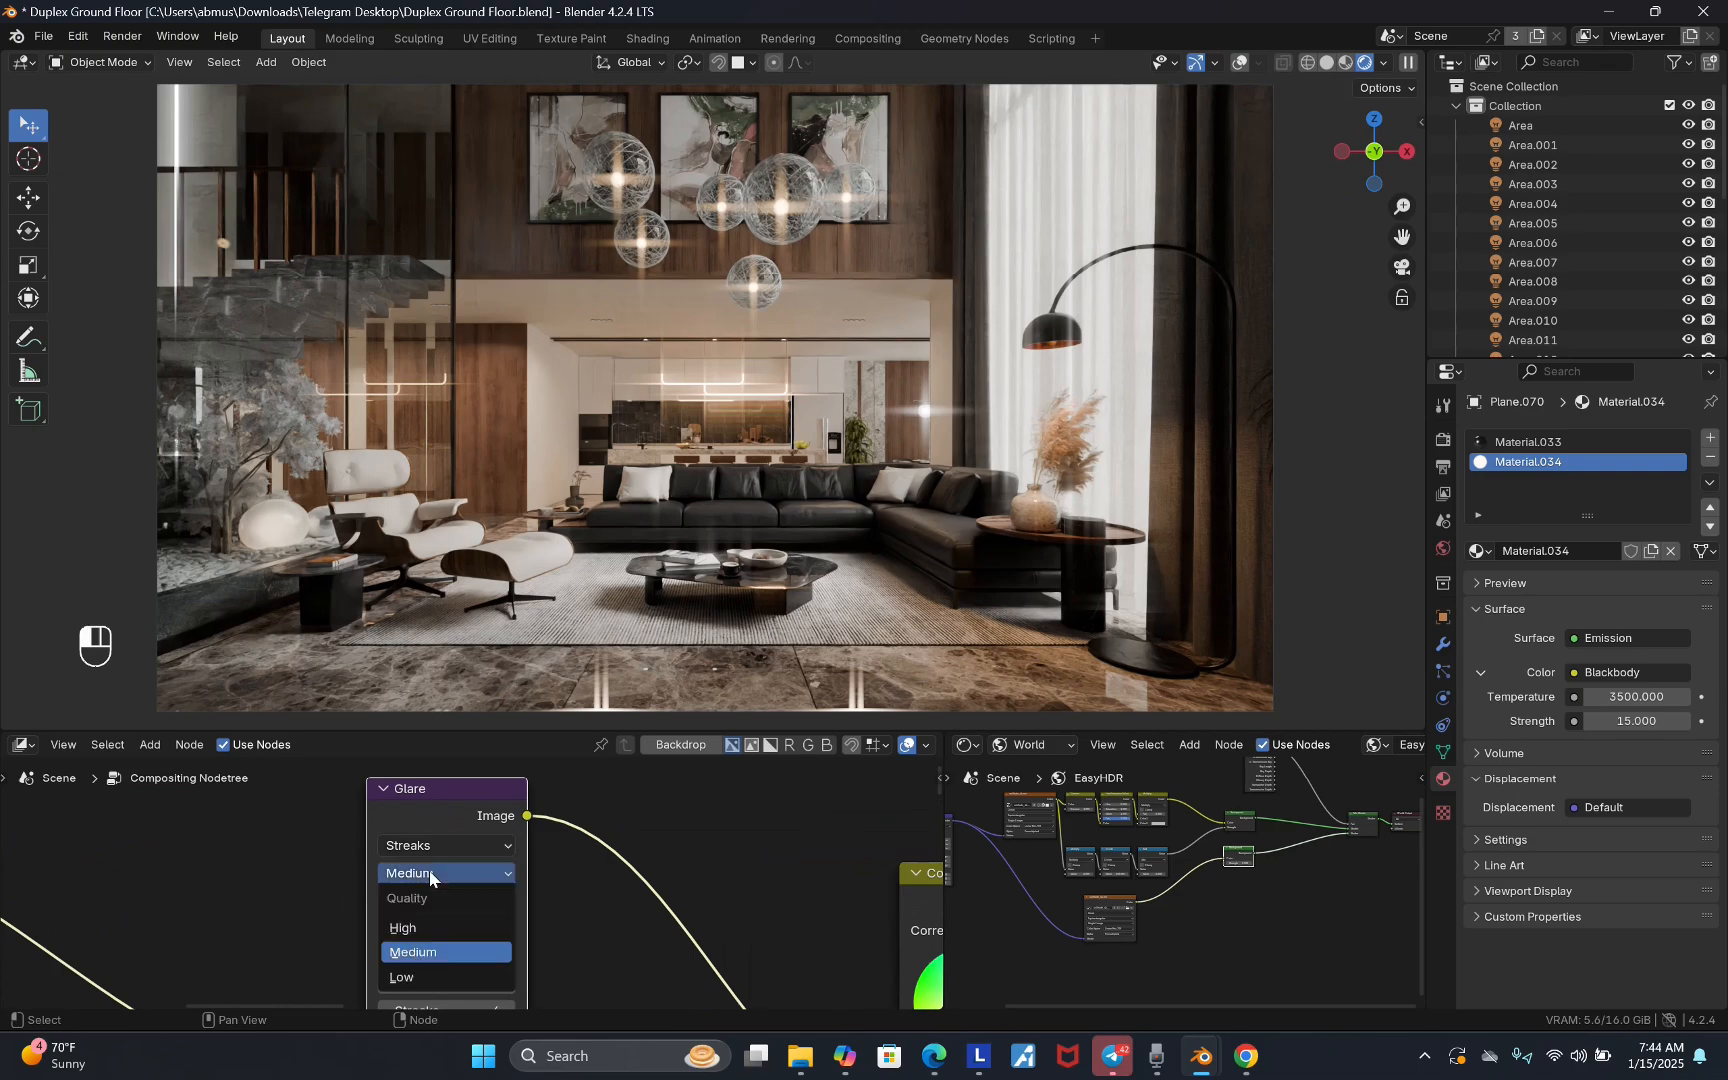
{"action": "left_click", "coordinate": [405, 927]}
{"action": "scroll", "coordinate": [640, 855], "scroll_direction": "down", "scroll_amount": 2}
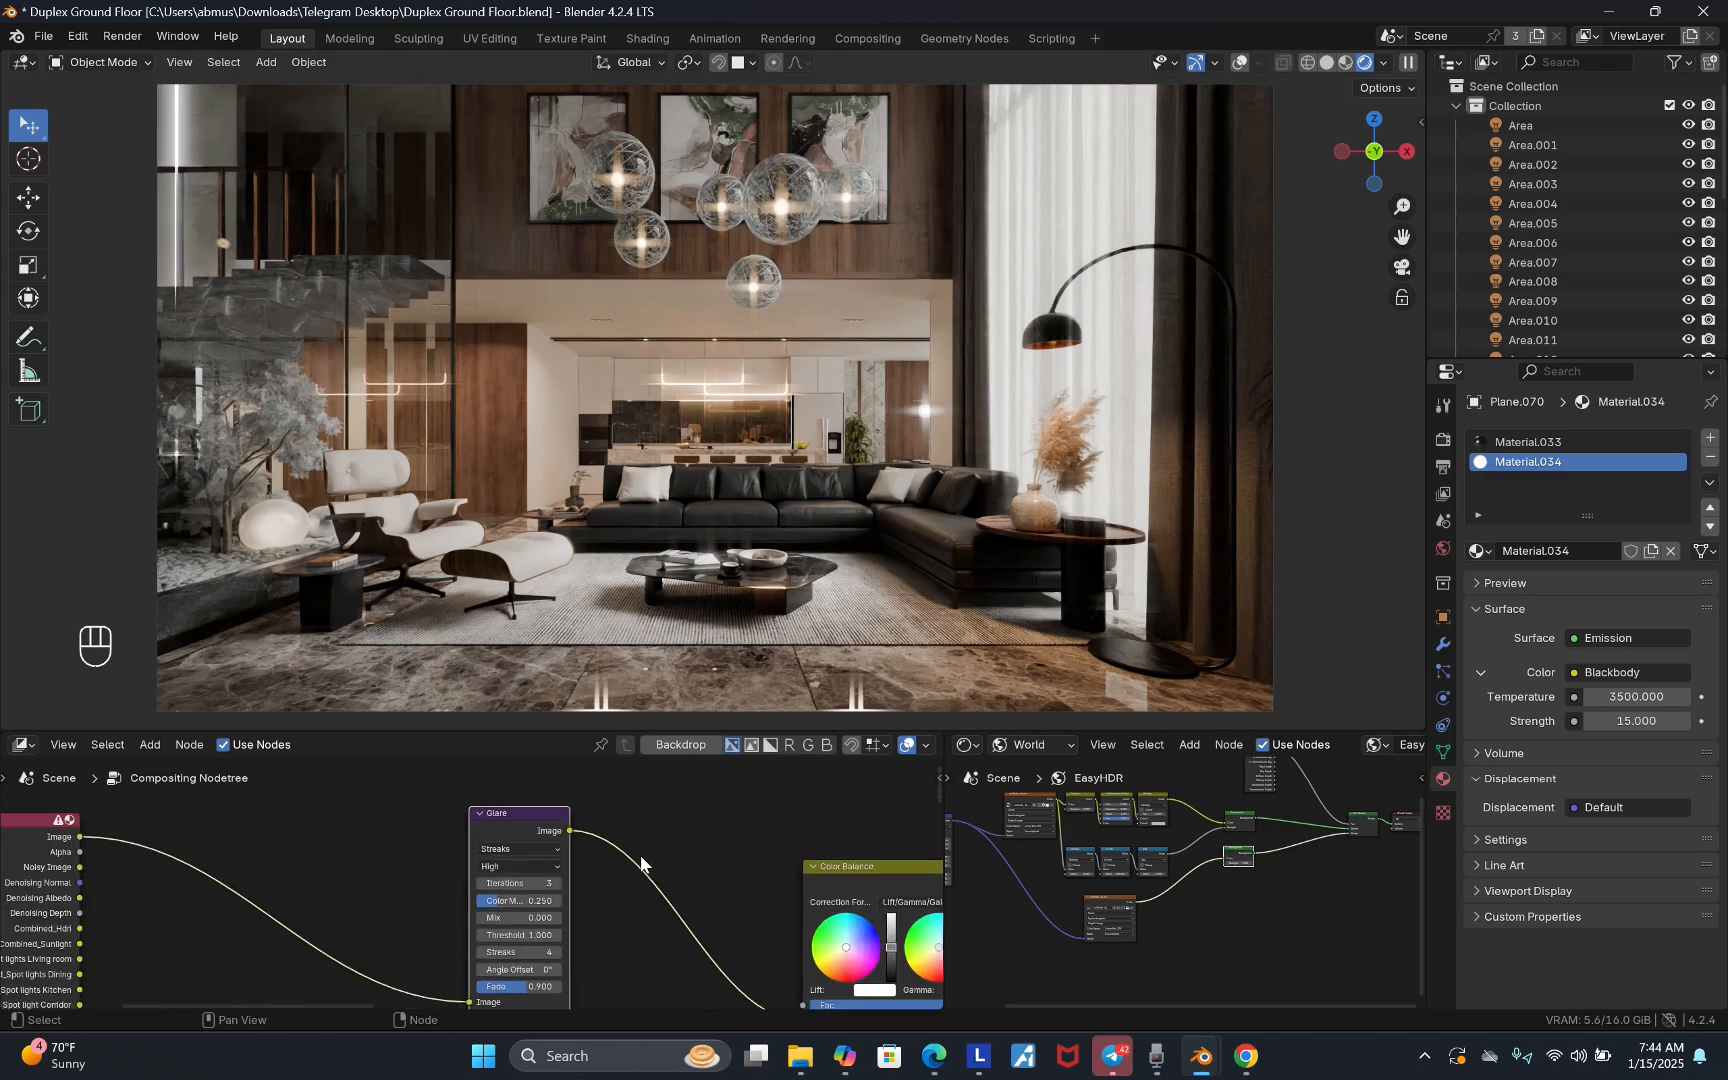
- Set the number of streaks in the Glare node to 5
{"action": "scroll", "coordinate": [571, 965], "scroll_direction": "up", "scroll_amount": 2}
{"action": "left_click", "coordinate": [531, 880]}
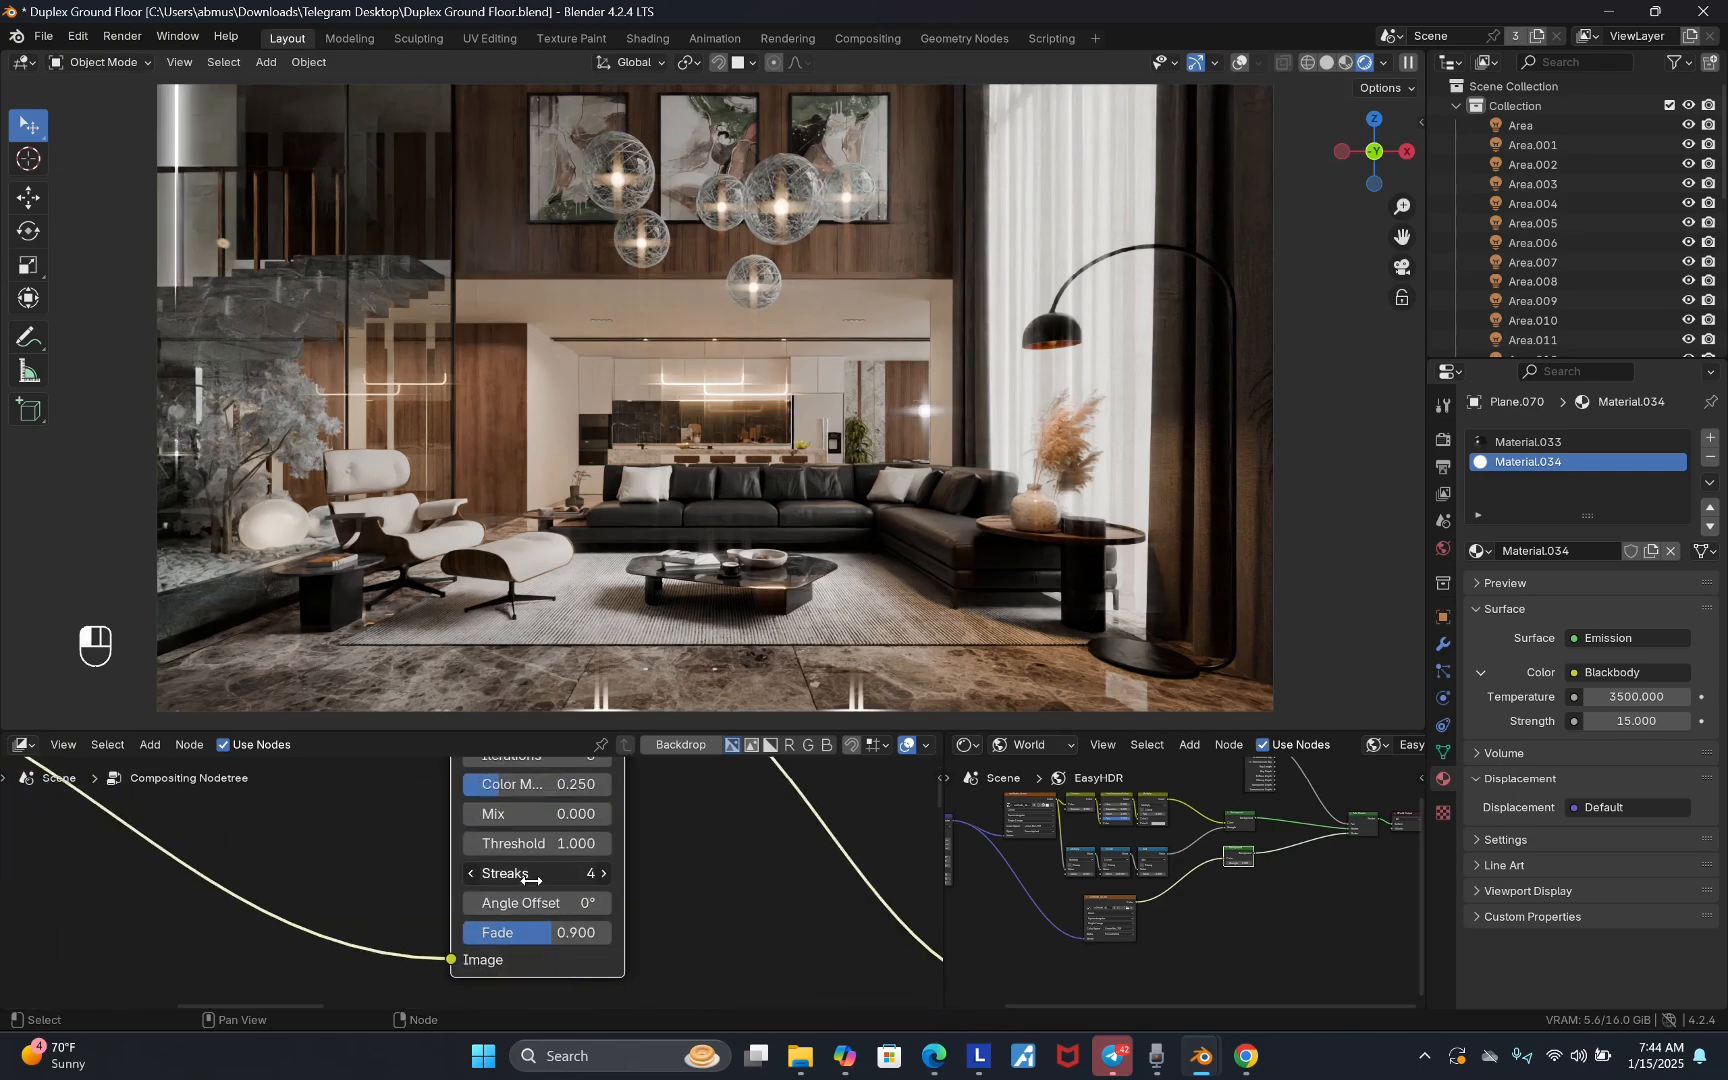
{"action": "type", "text": "5"}
{"action": "key", "text": "Return"}
{"action": "scroll", "coordinate": [647, 801], "scroll_direction": "down", "scroll_amount": 2}
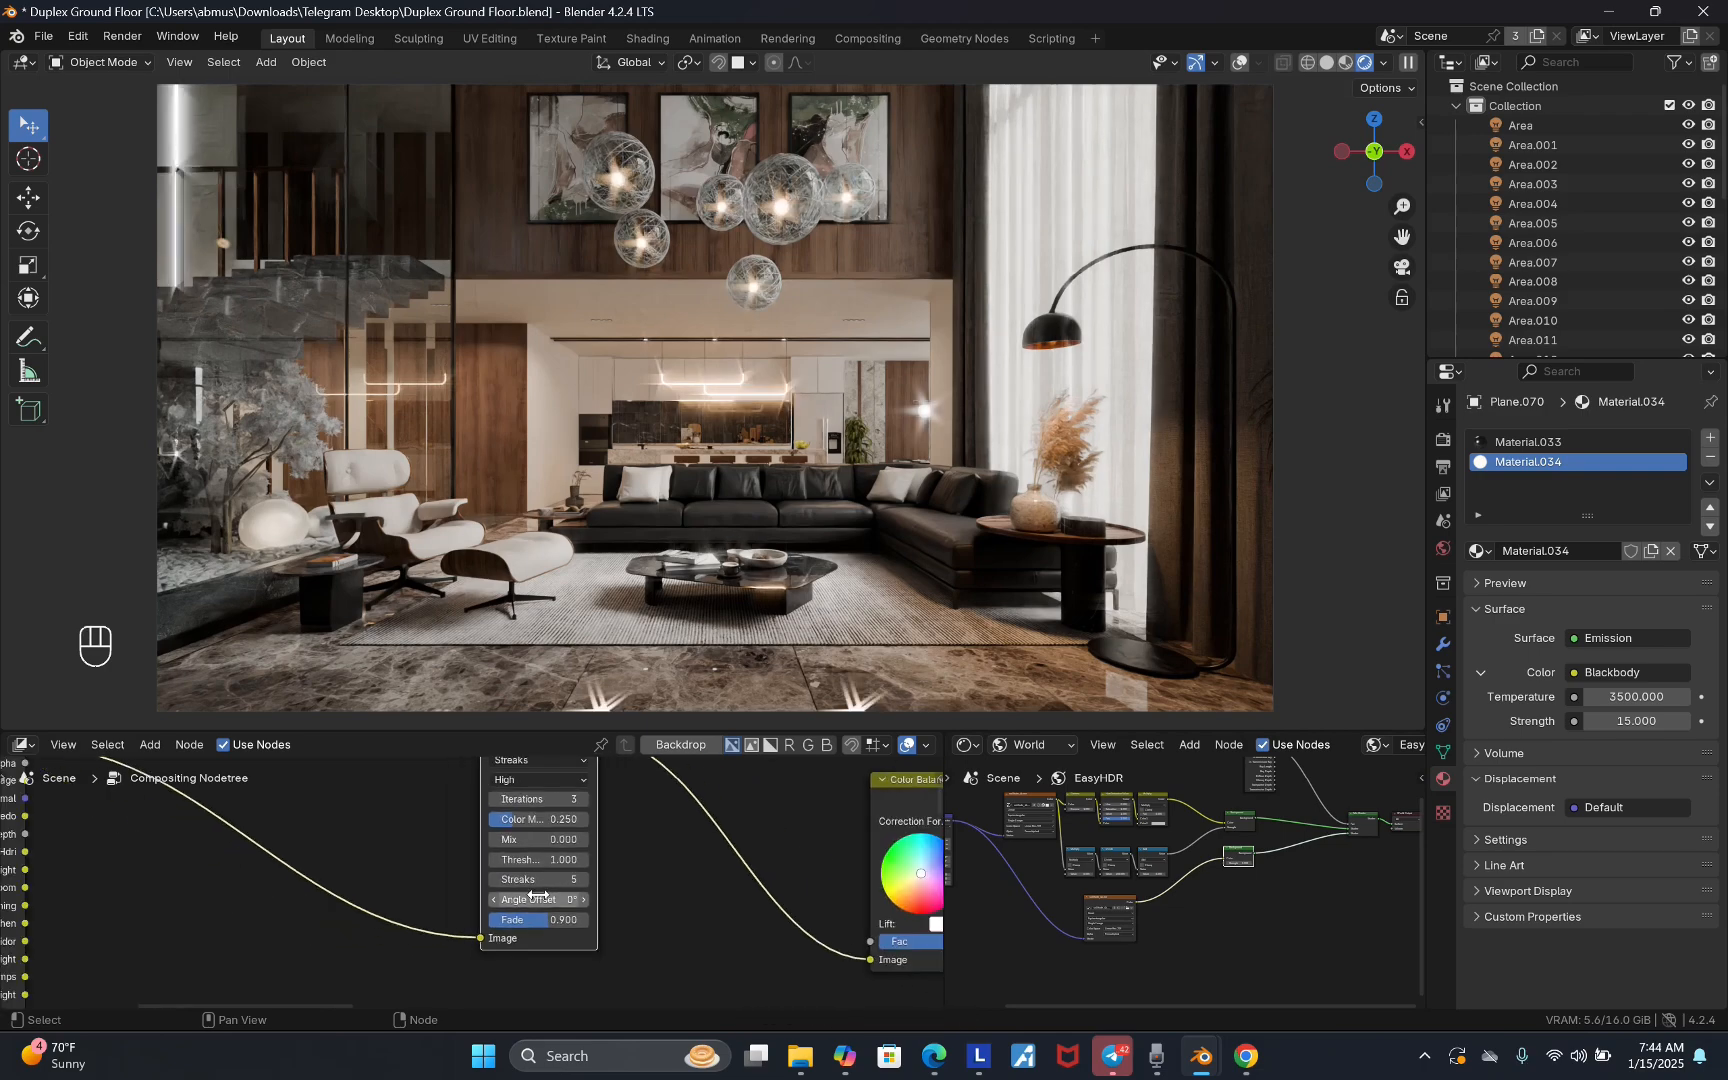
- Reduce the Mix value of the Glare node to -0.810 to soften the effect
{"action": "scroll", "coordinate": [647, 800], "scroll_direction": "up", "scroll_amount": 2}
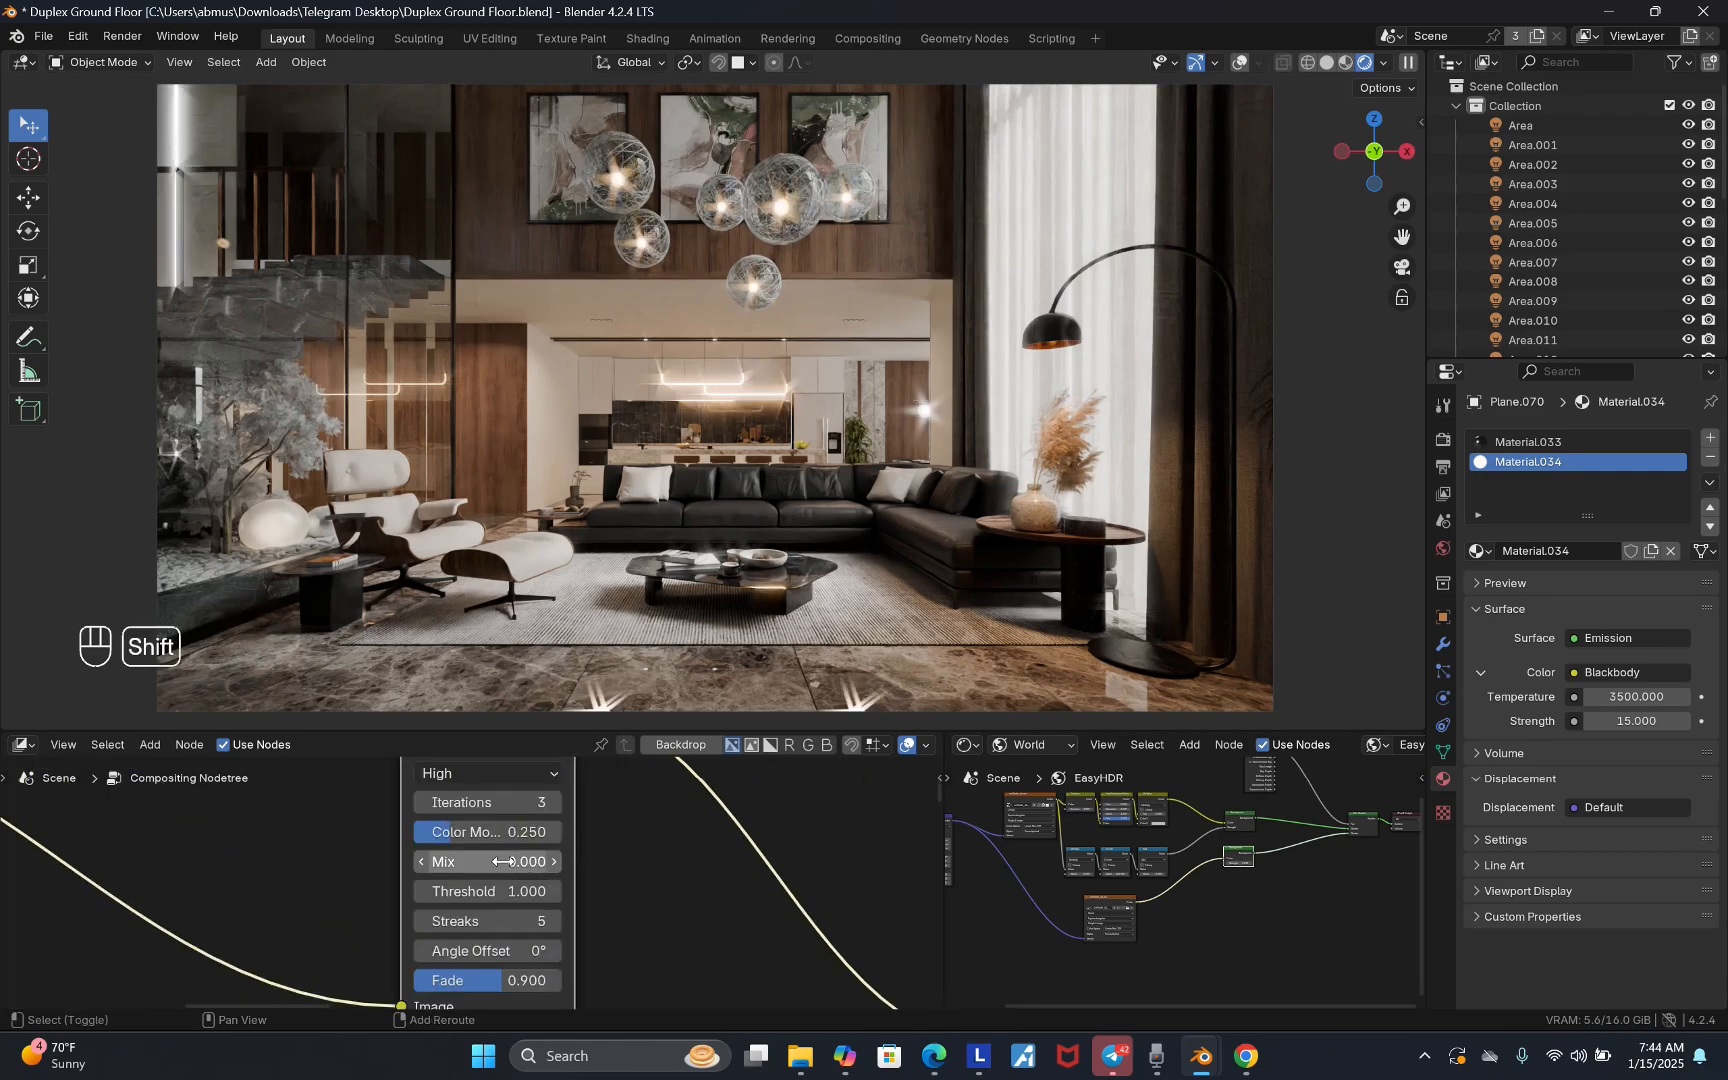
{"action": "left_click_drag", "start_coordinate": [495, 862], "coordinate": [518, 196], "text": "shift"}
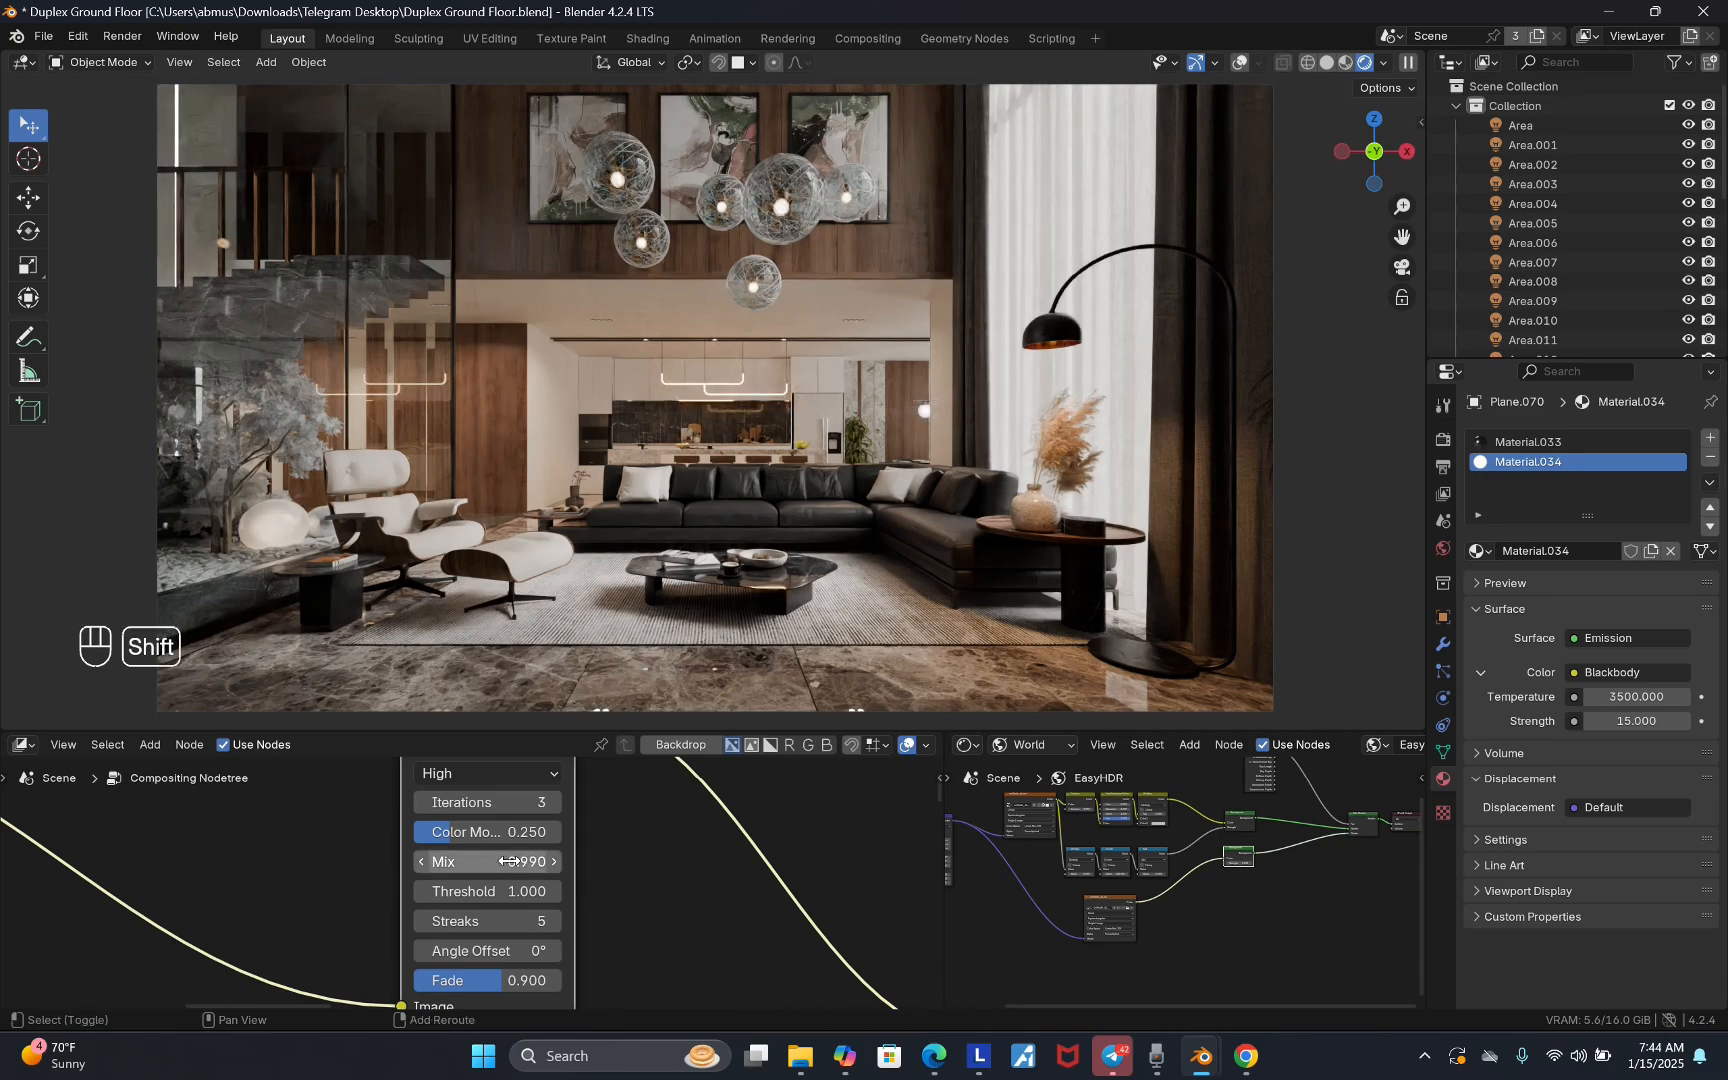
{"action": "left_click_drag", "start_coordinate": [508, 861], "coordinate": [488, 196], "text": "shift"}
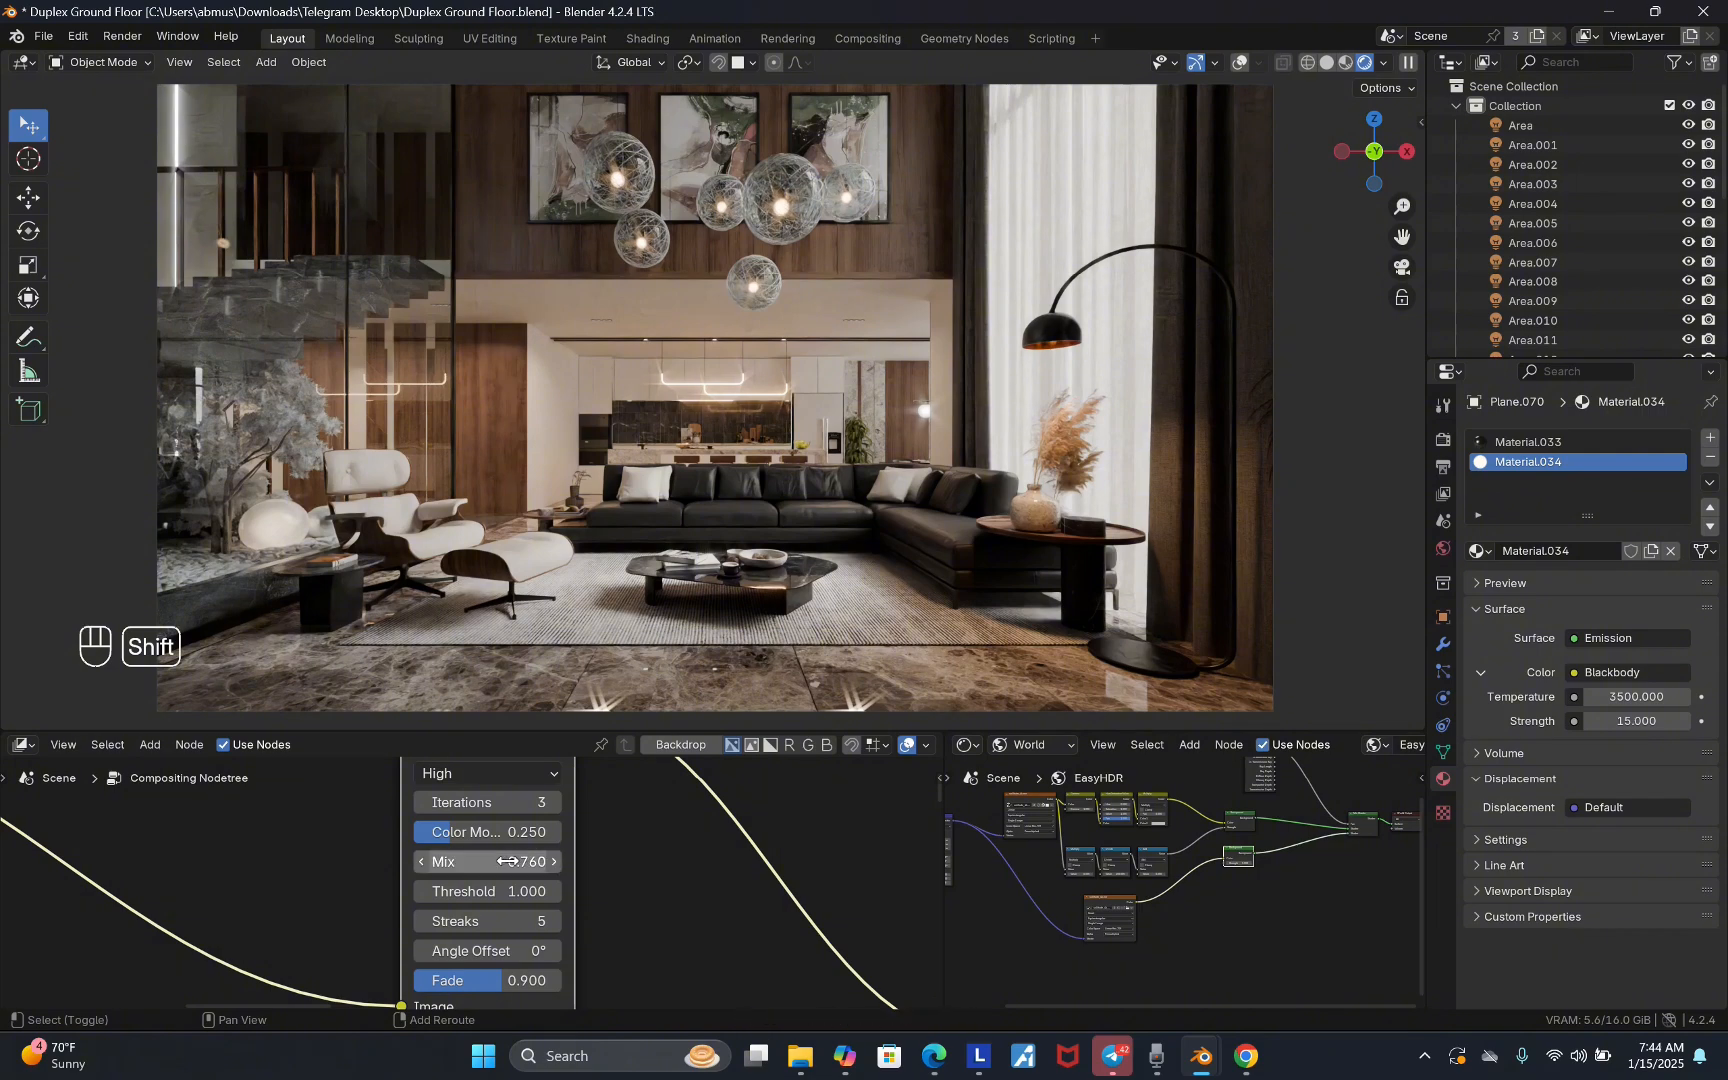
{"action": "left_click_drag", "start_coordinate": [508, 861], "coordinate": [521, 860], "text": "shift"}
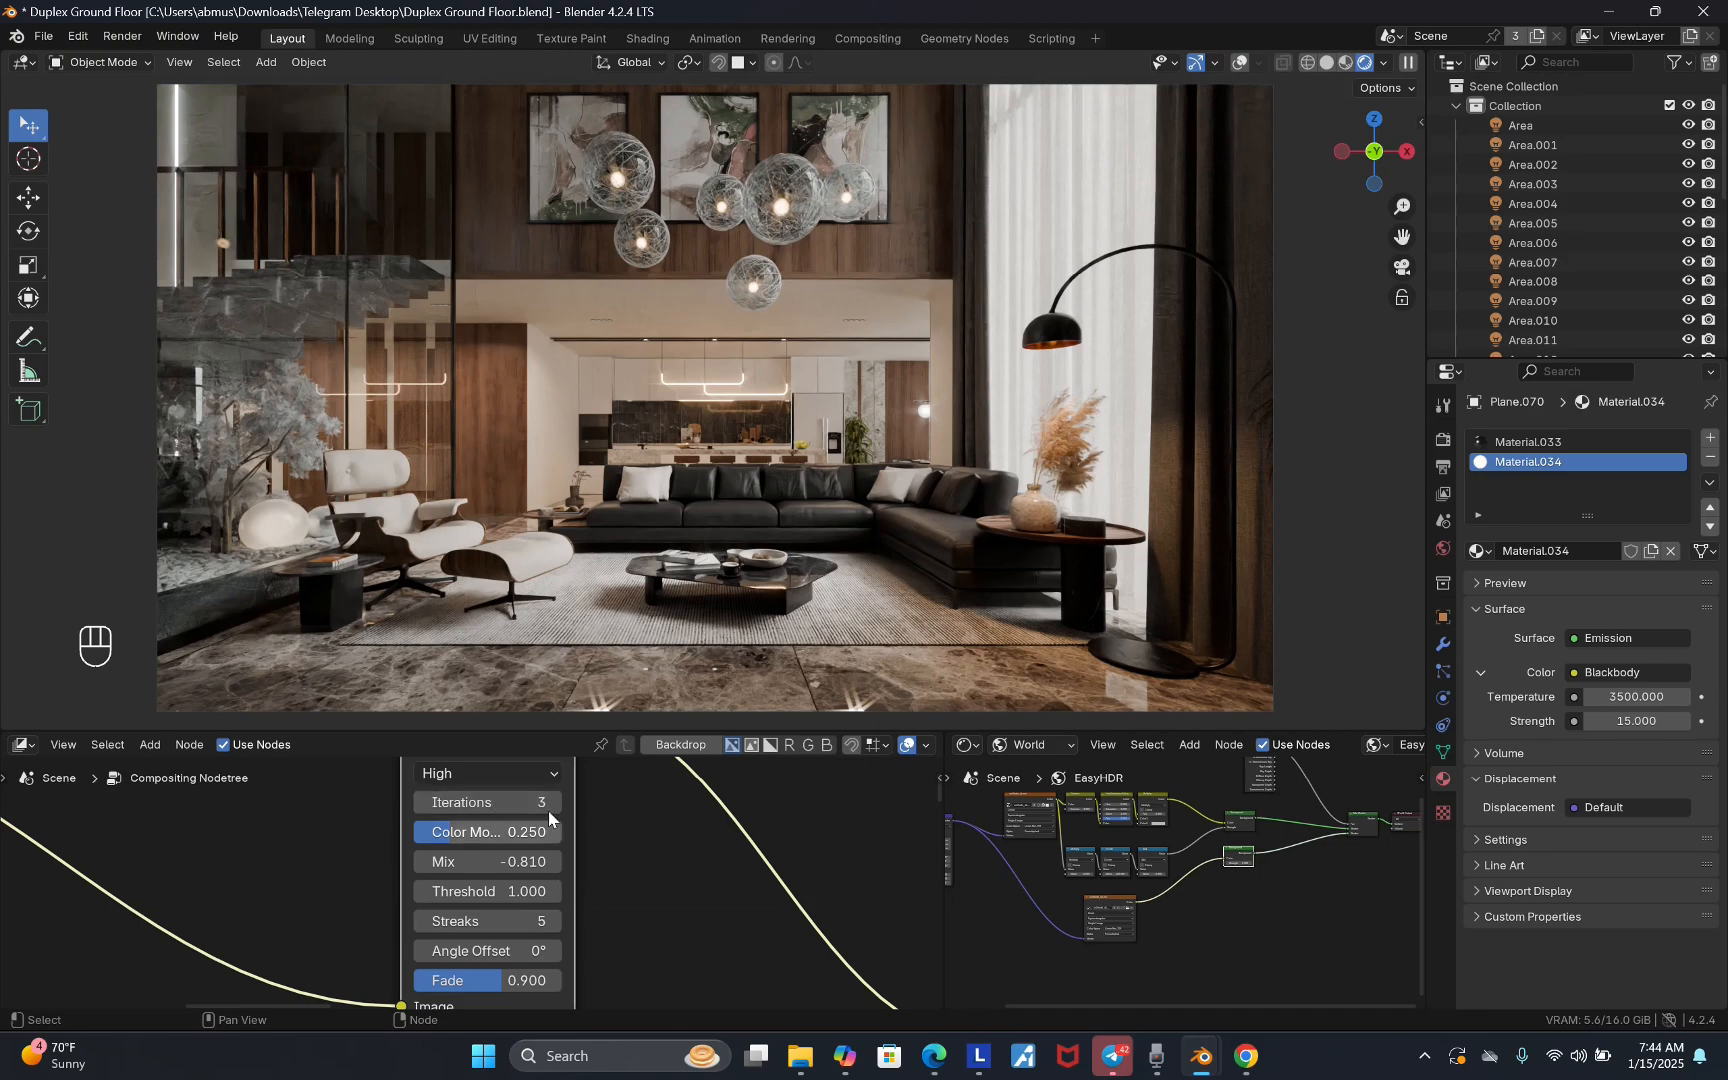
- Change the glare type of the Glare node to Fog Glow
{"action": "scroll", "coordinate": [545, 805], "scroll_direction": "down", "scroll_amount": 1}
{"action": "scroll", "coordinate": [487, 811], "scroll_direction": "up", "scroll_amount": 2}
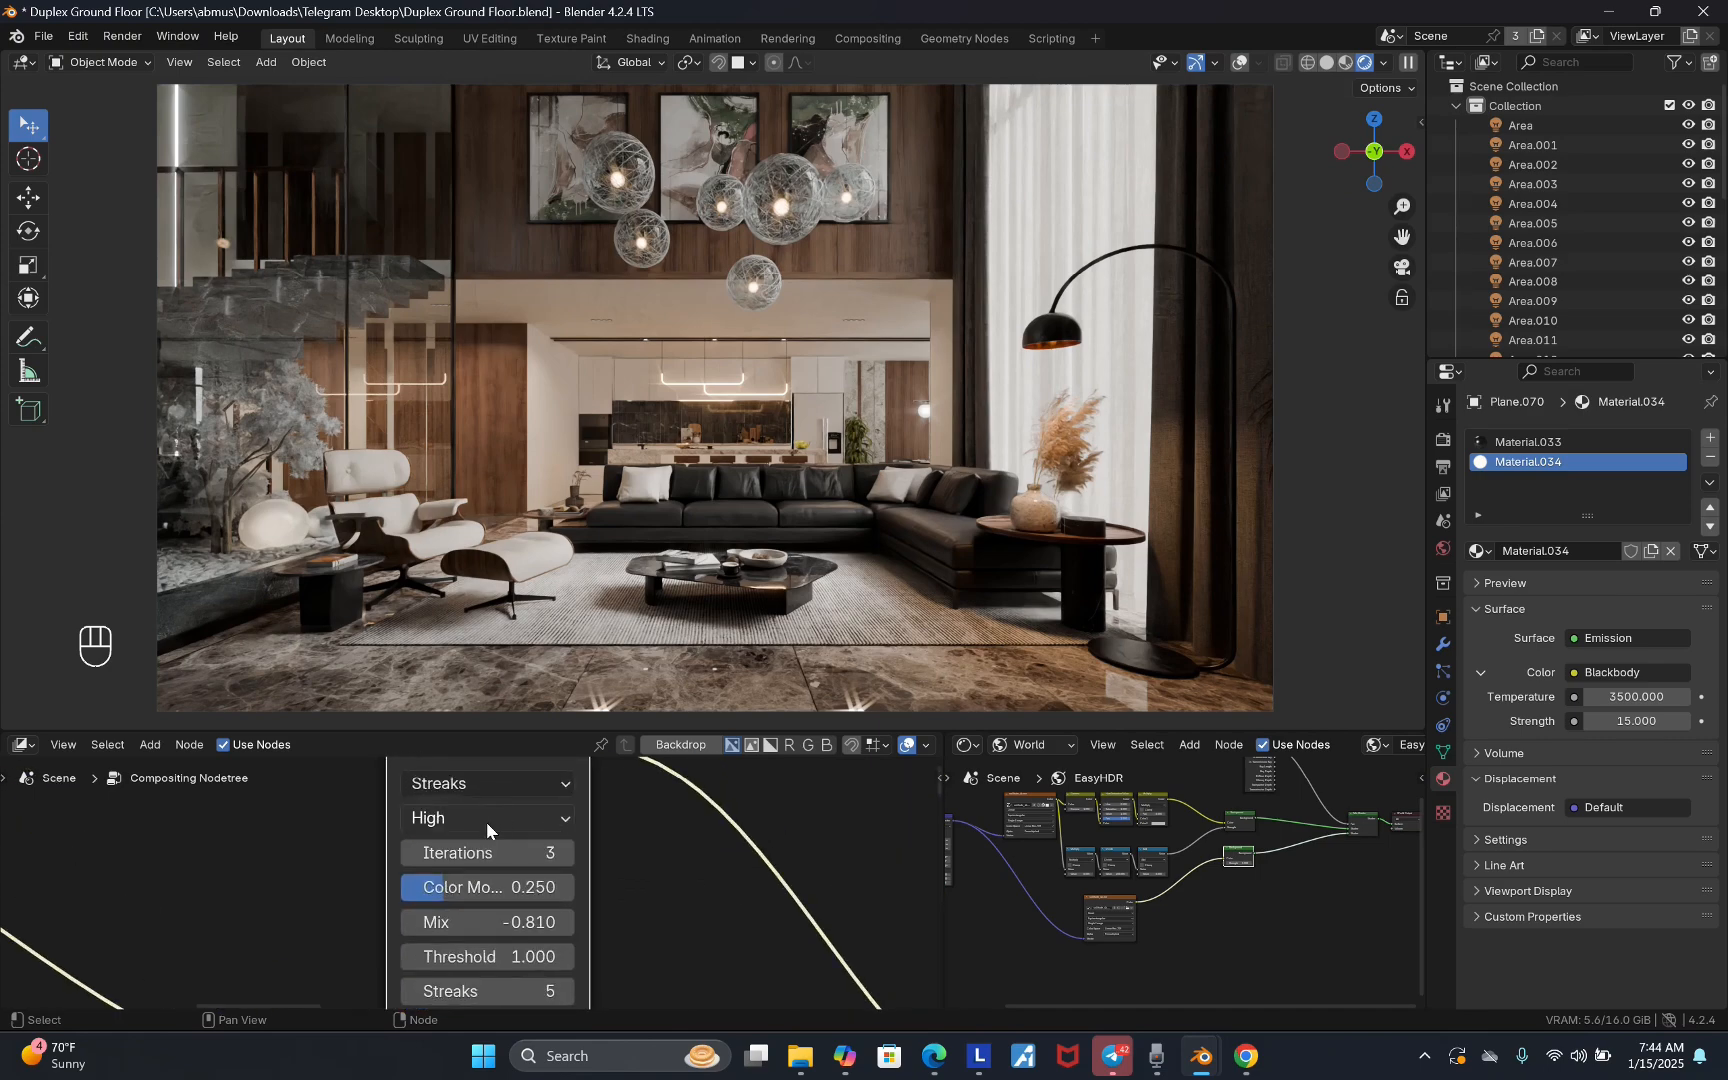
{"action": "left_click", "coordinate": [486, 822]}
{"action": "left_click", "coordinate": [497, 792]}
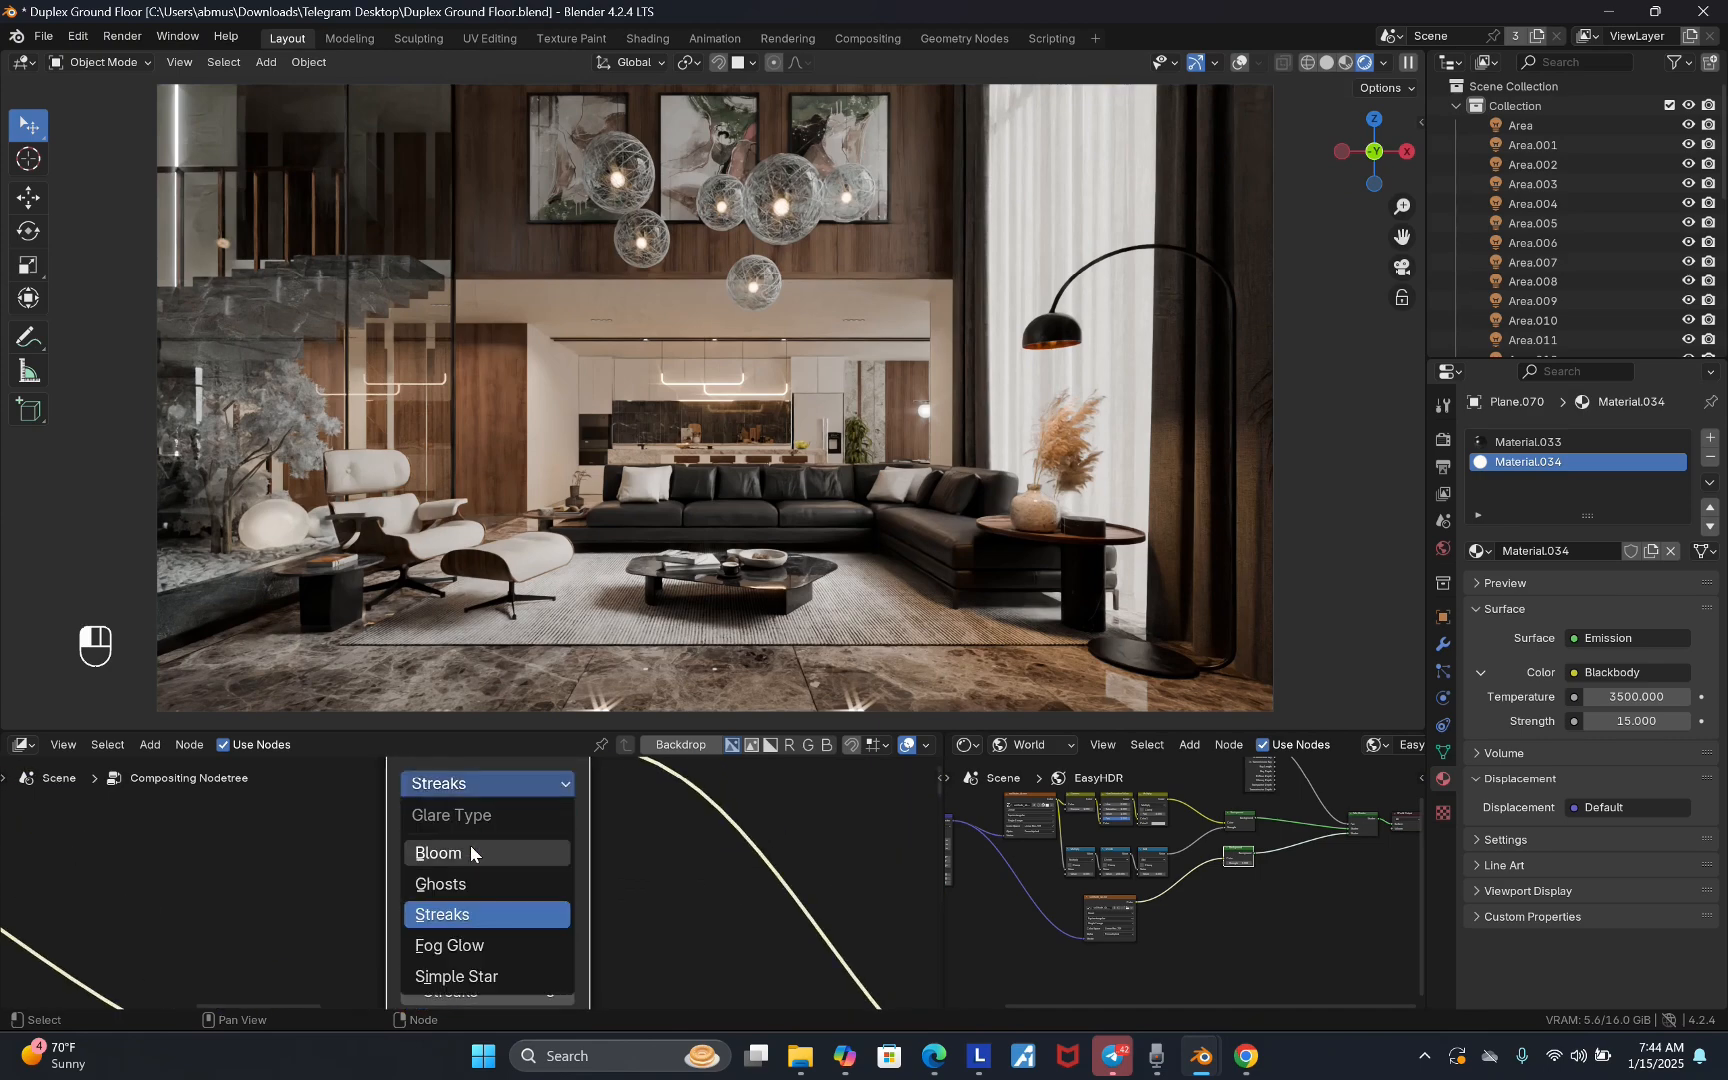
{"action": "left_click", "coordinate": [459, 943]}
{"action": "scroll", "coordinate": [639, 828], "scroll_direction": "down", "scroll_amount": 3}
{"action": "scroll", "coordinate": [580, 909], "scroll_direction": "up", "scroll_amount": 4}
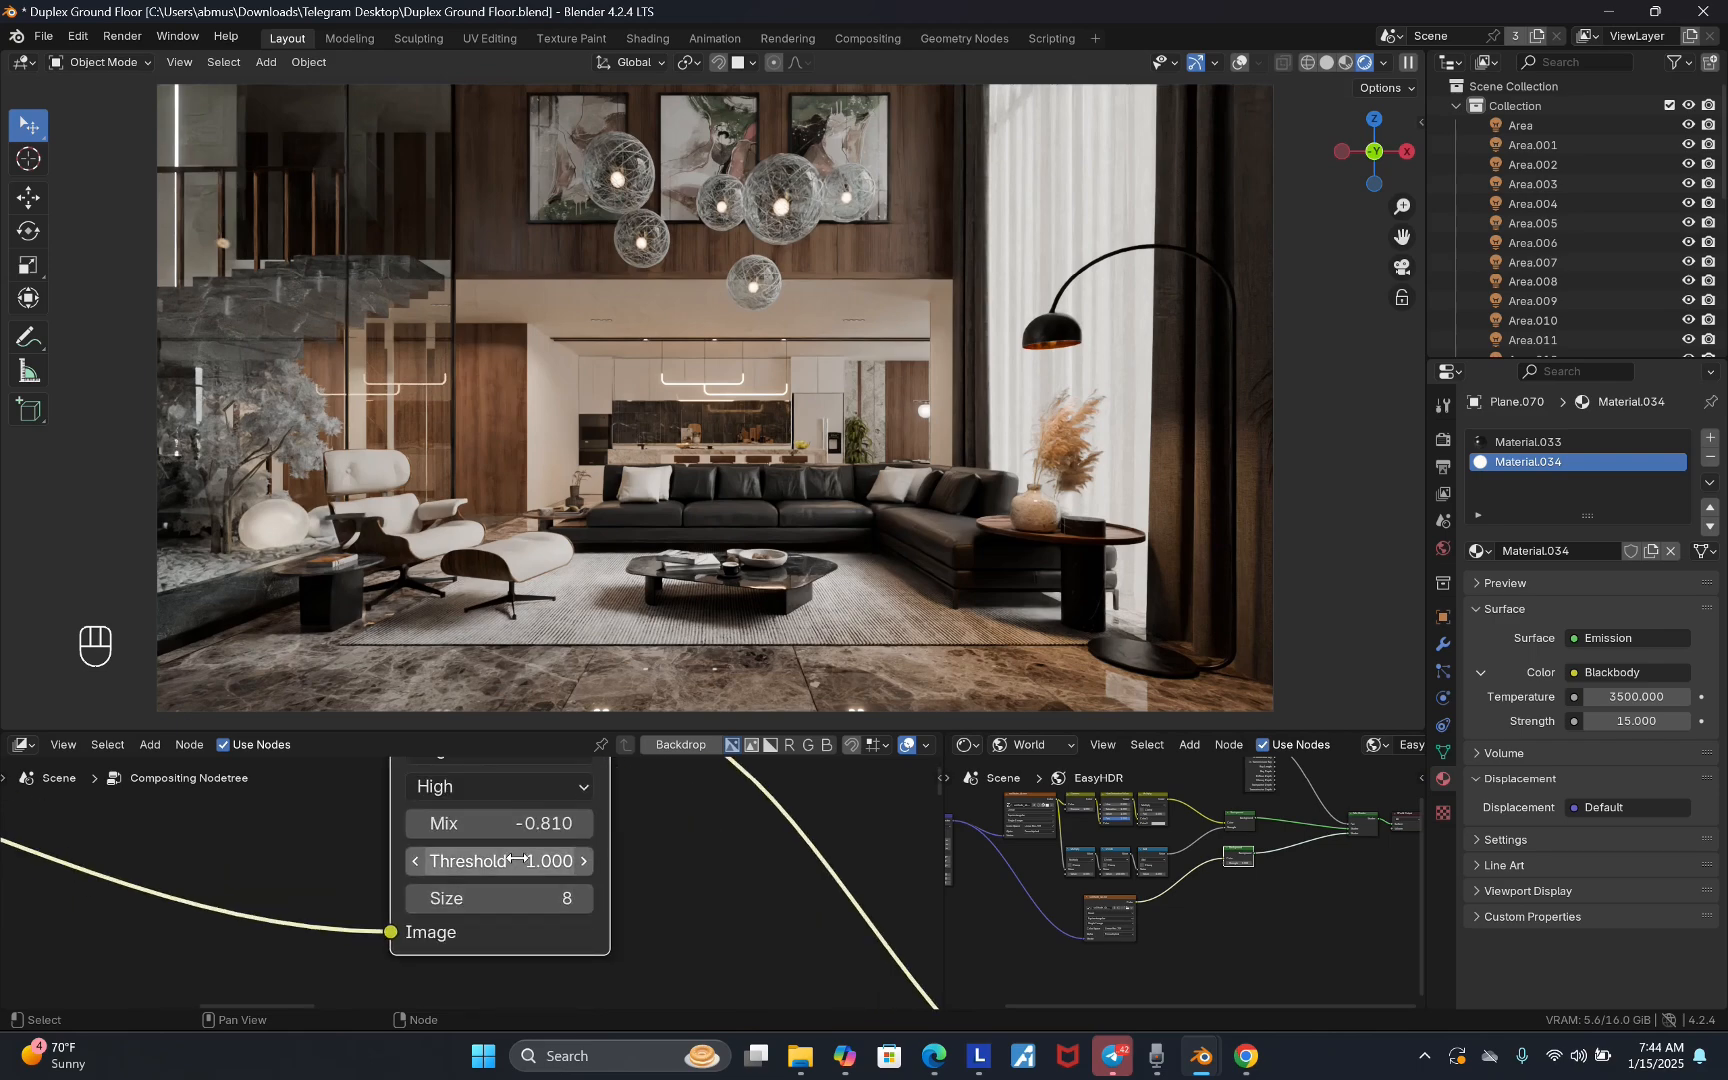
- Set the Mix value of the Glare node to -0.340
{"action": "mouse_move", "coordinate": [522, 832]}
{"action": "left_mouse_down", "text": "shift"}
{"action": "mouse_move", "coordinate": [540, 834]}
{"action": "mouse_move", "coordinate": [503, 830]}
{"action": "left_mouse_up", "text": "shift"}
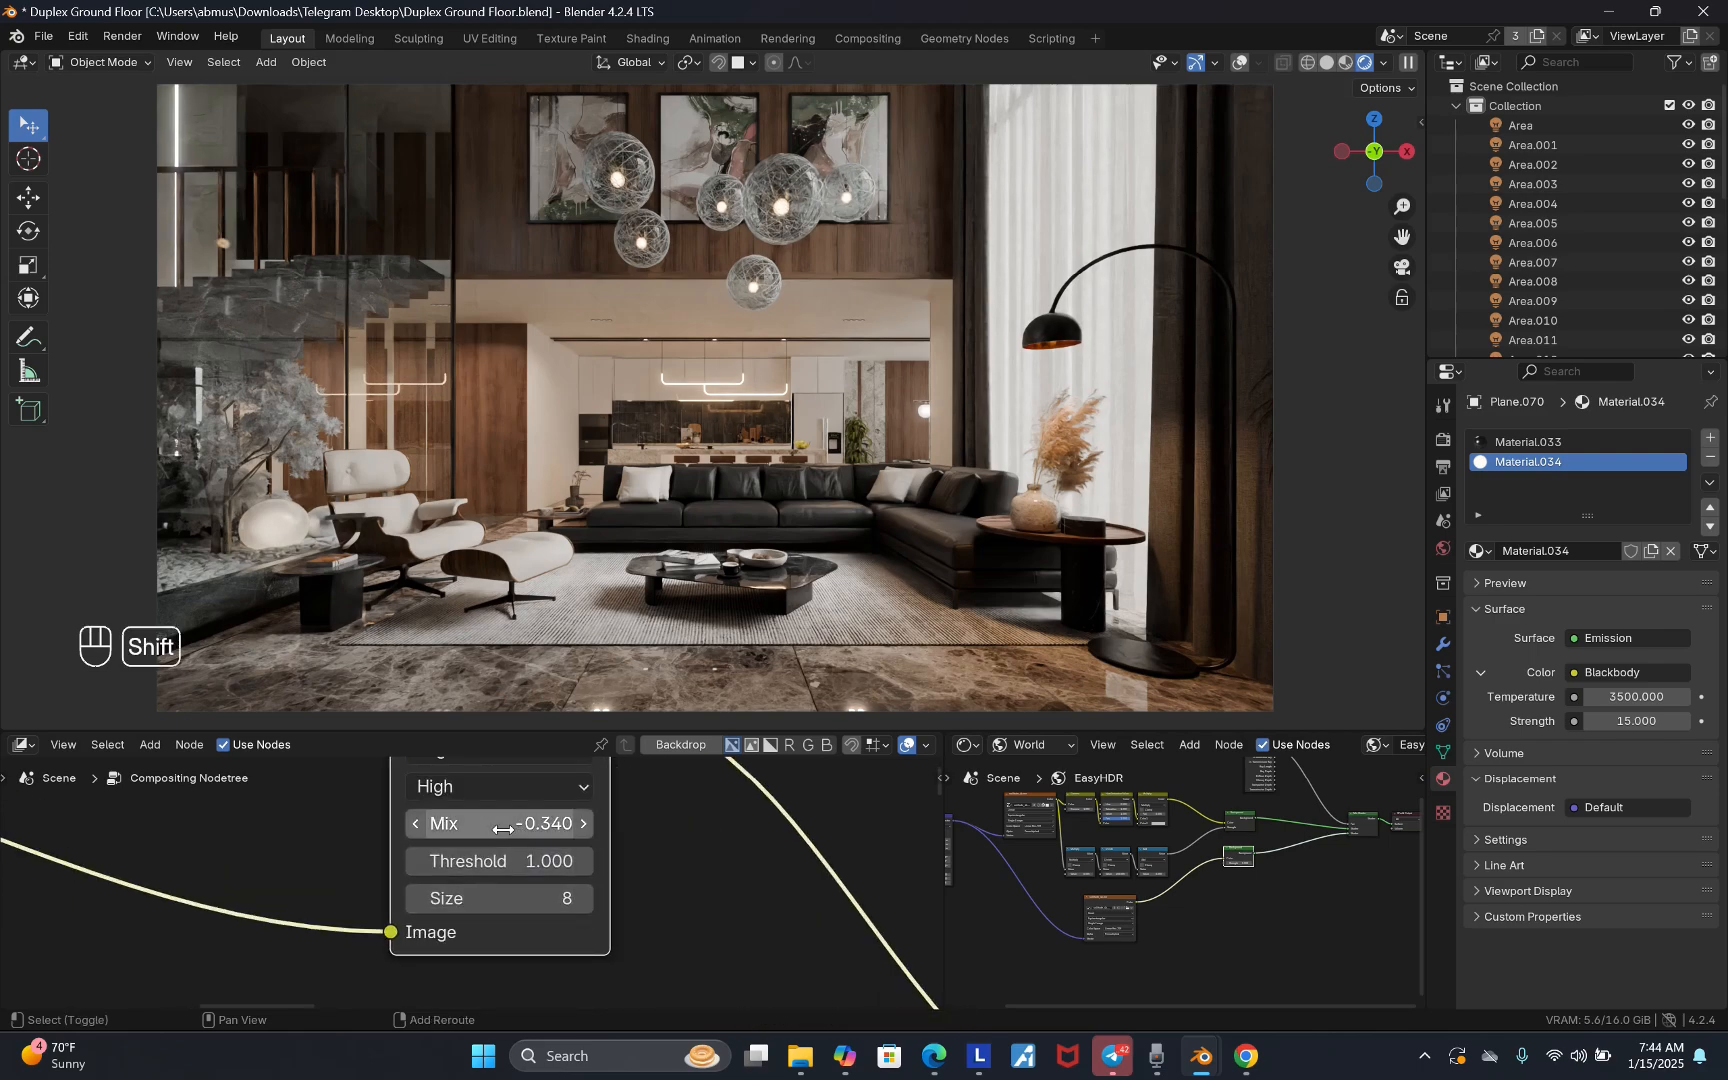
{"action": "scroll", "coordinate": [508, 805], "scroll_direction": "down", "scroll_amount": 3}
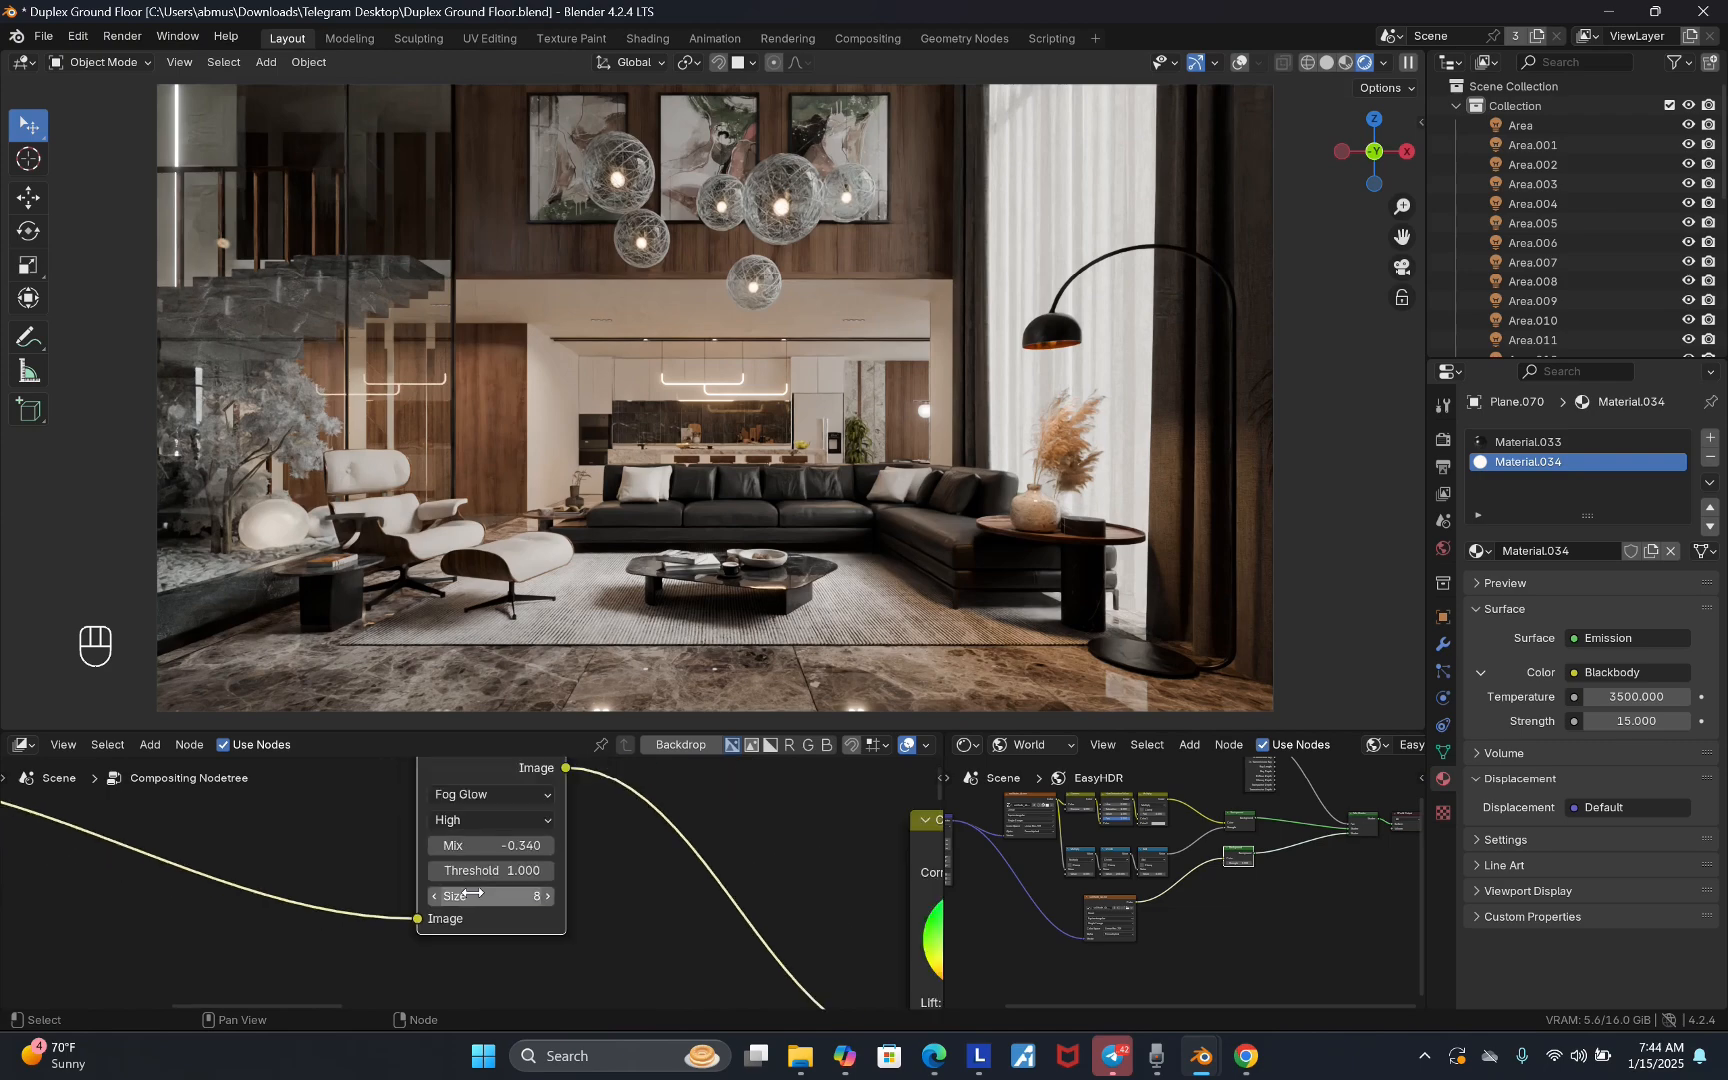
- Mute and unmute the Glare node repeatedly to compare the render with and without the fog glow
{"action": "key", "text": "m"}
{"action": "key", "text": "m"}
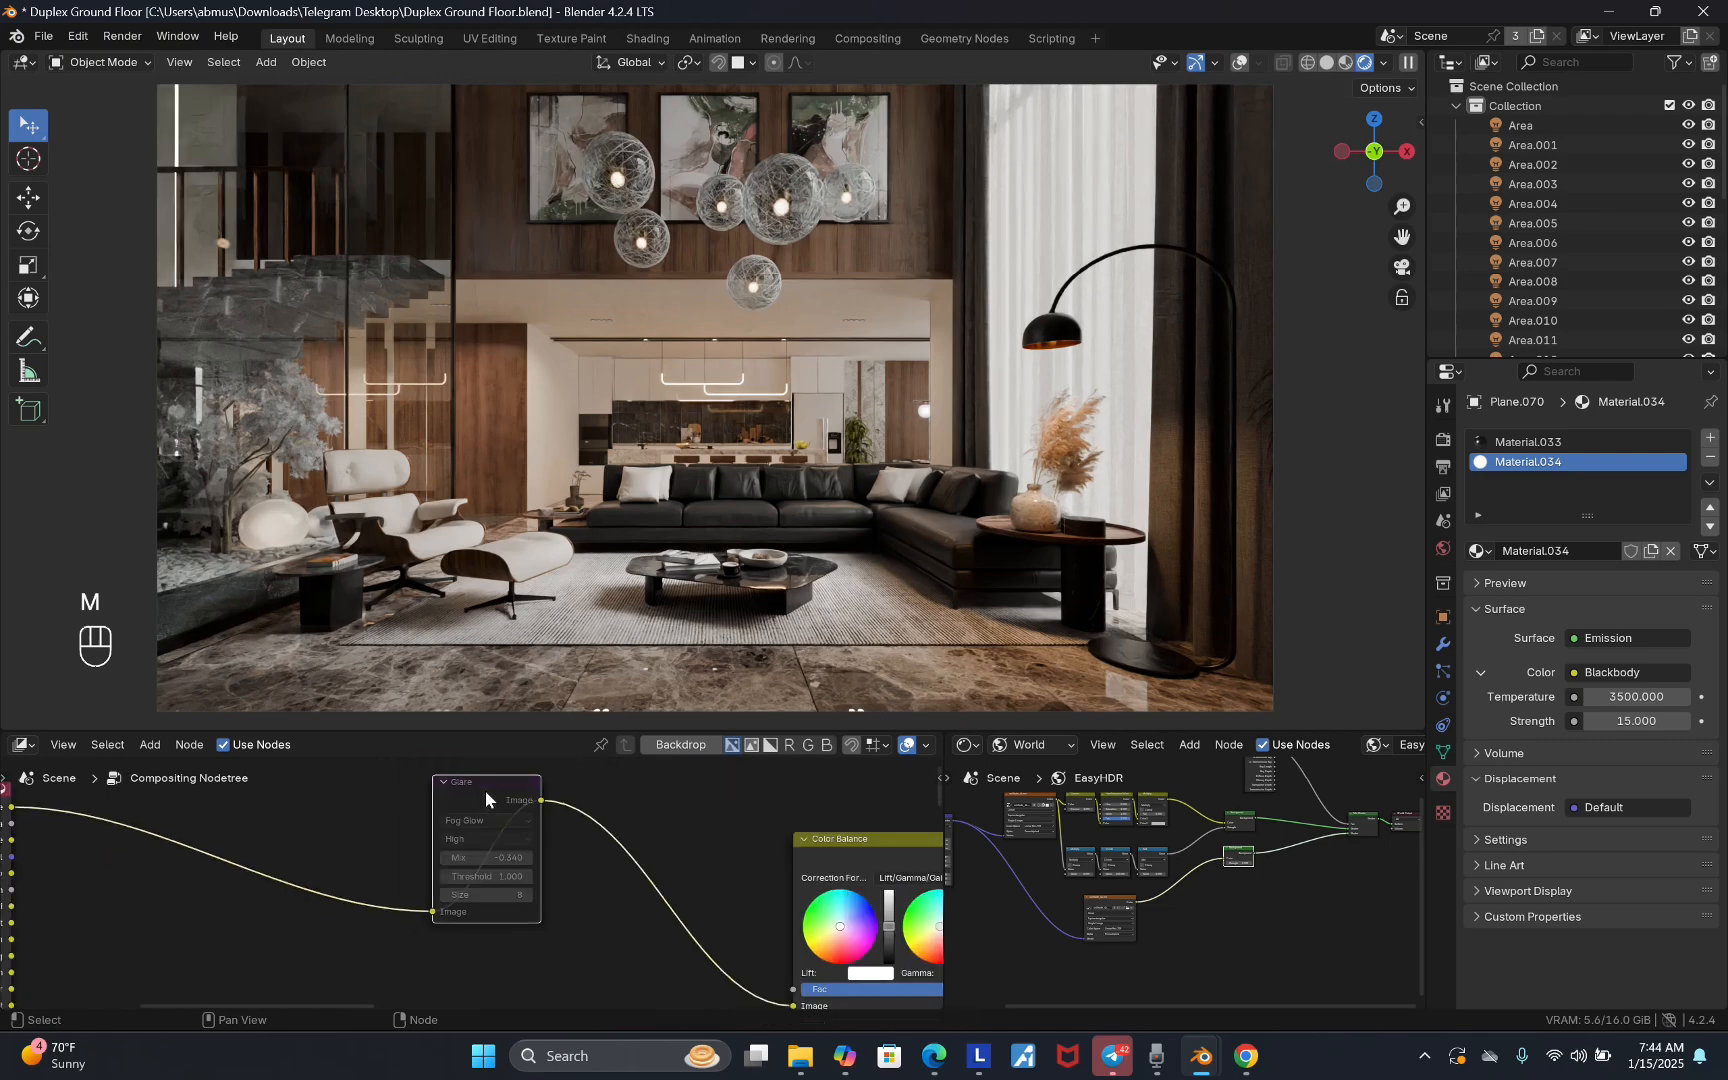
{"action": "key", "text": "m"}
{"action": "key", "text": "m"}
{"action": "key", "text": "m"}
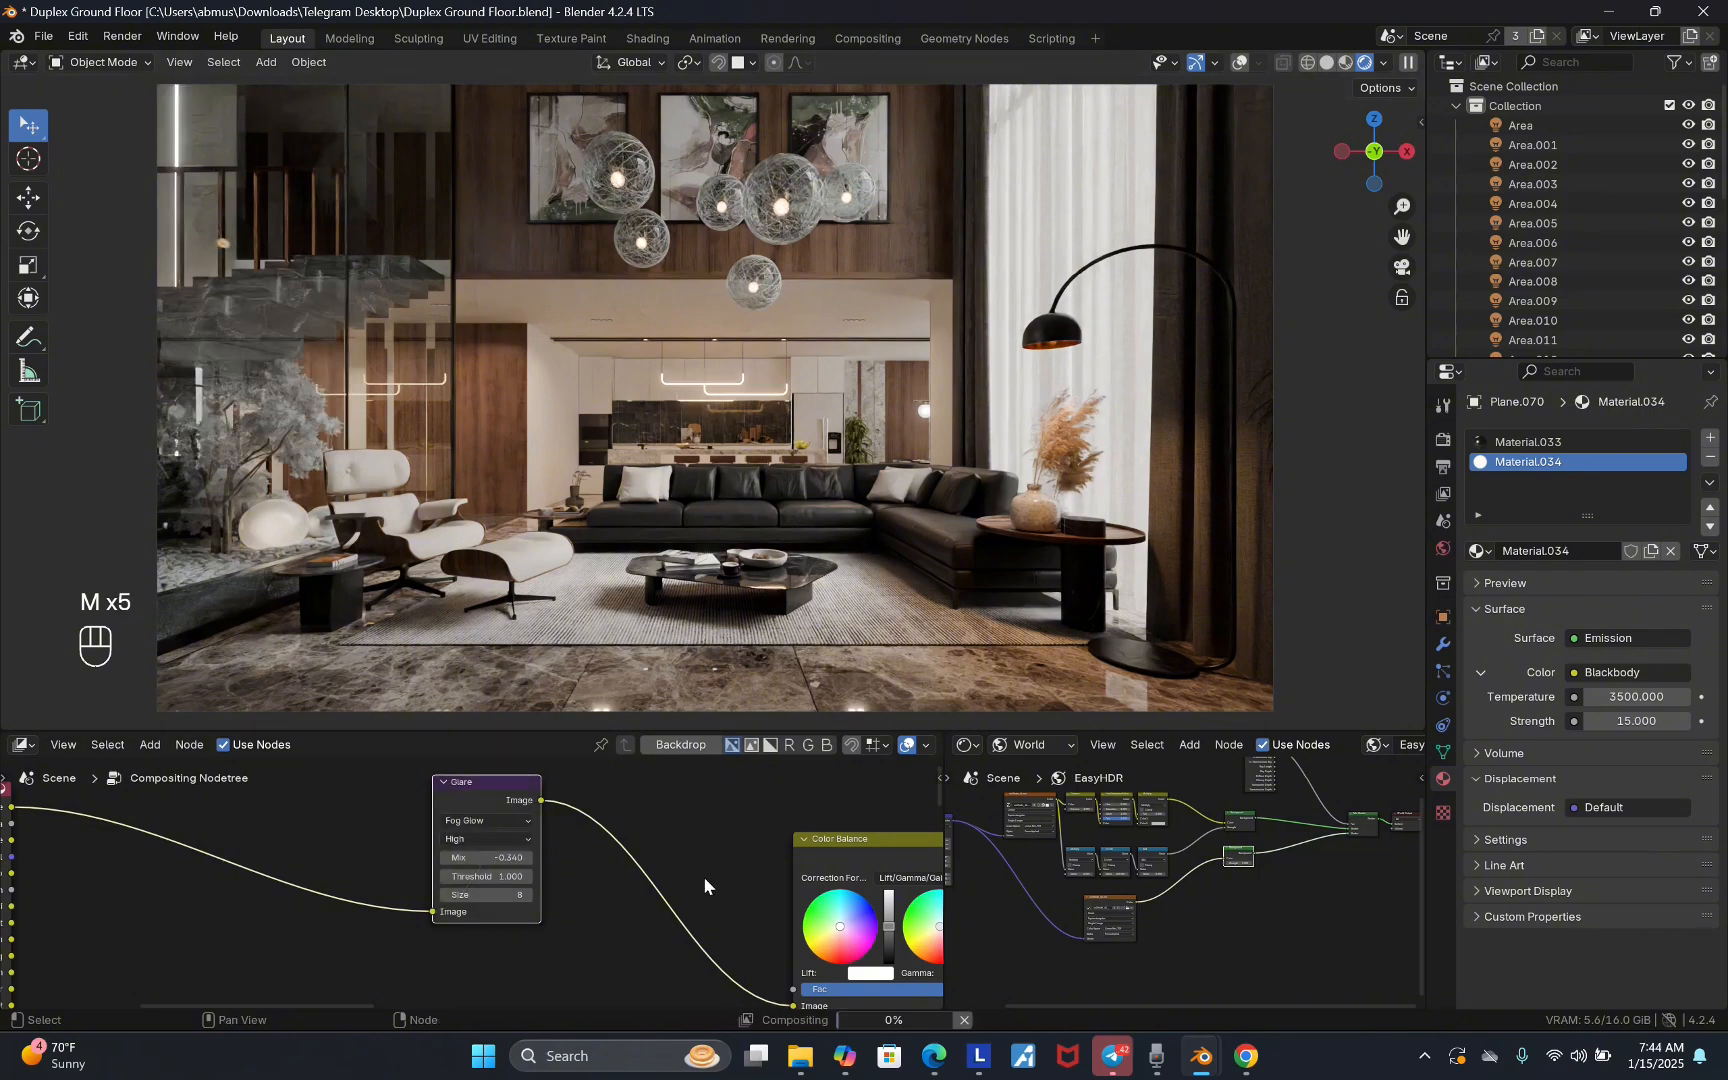
{"action": "key", "text": "m"}
{"action": "key", "text": "m"}
{"action": "key", "text": "m"}
{"action": "key", "text": "m"}
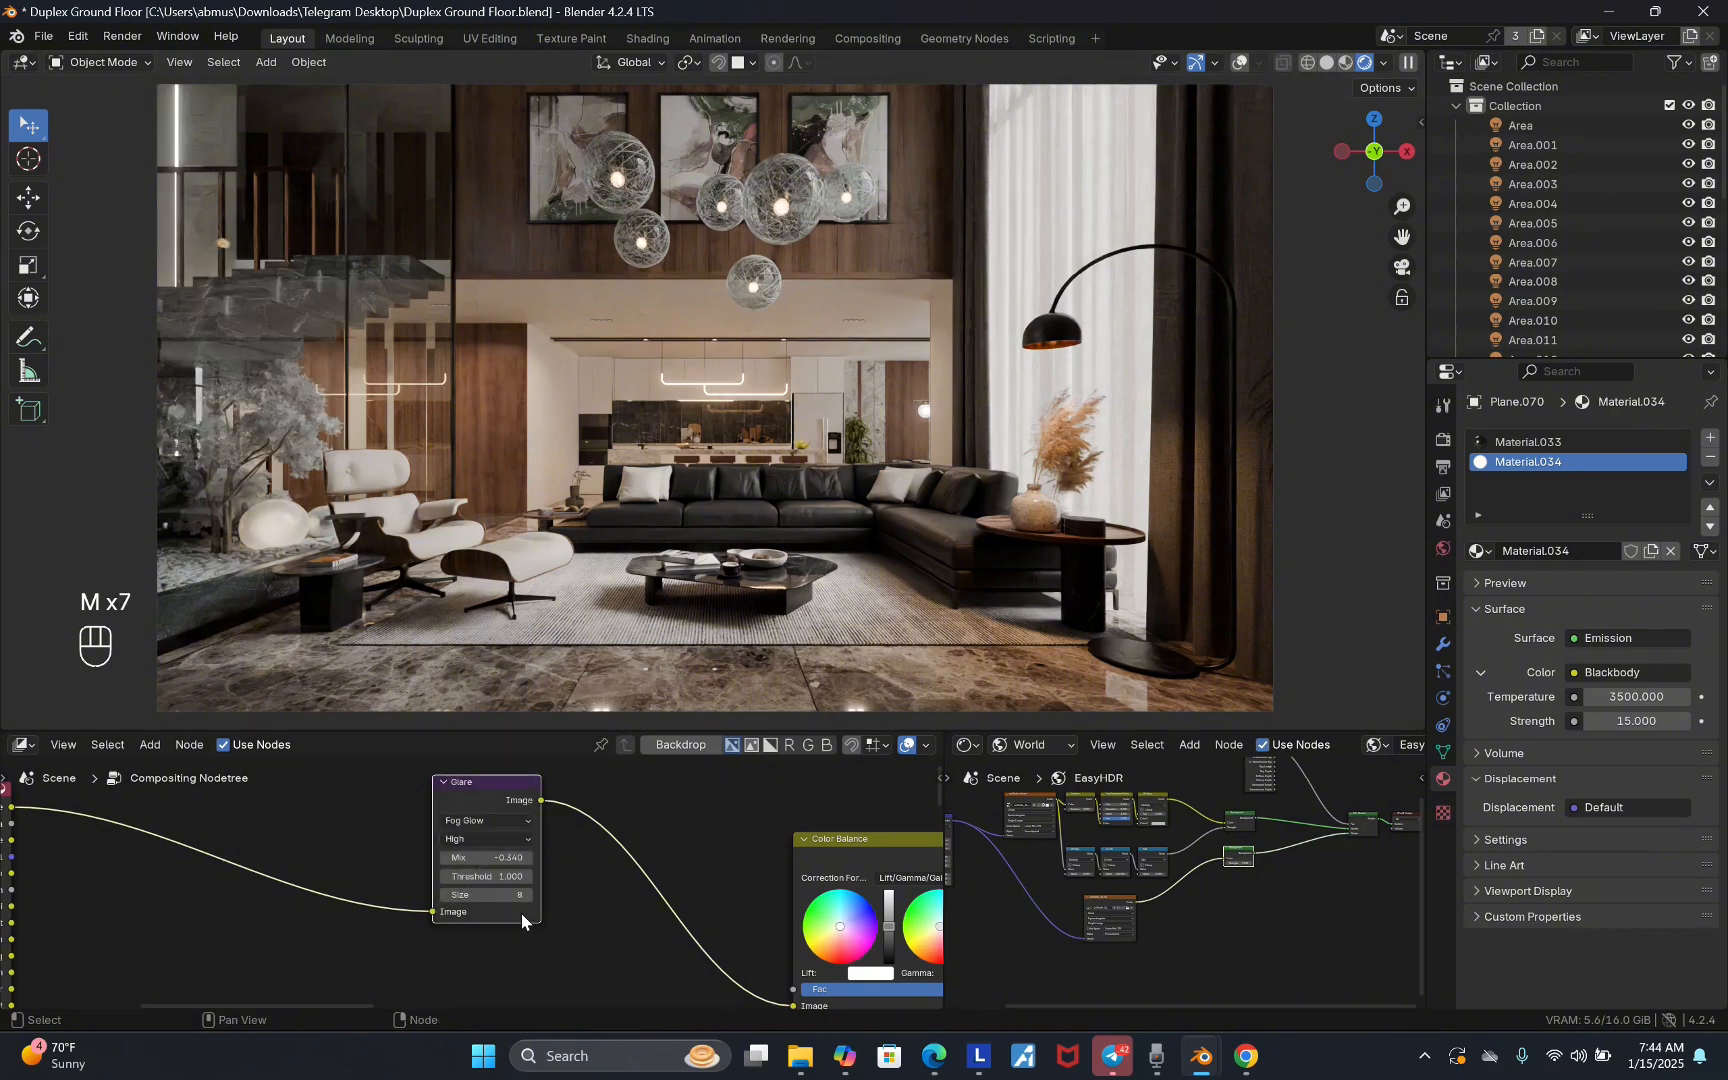
{"action": "key", "text": "m"}
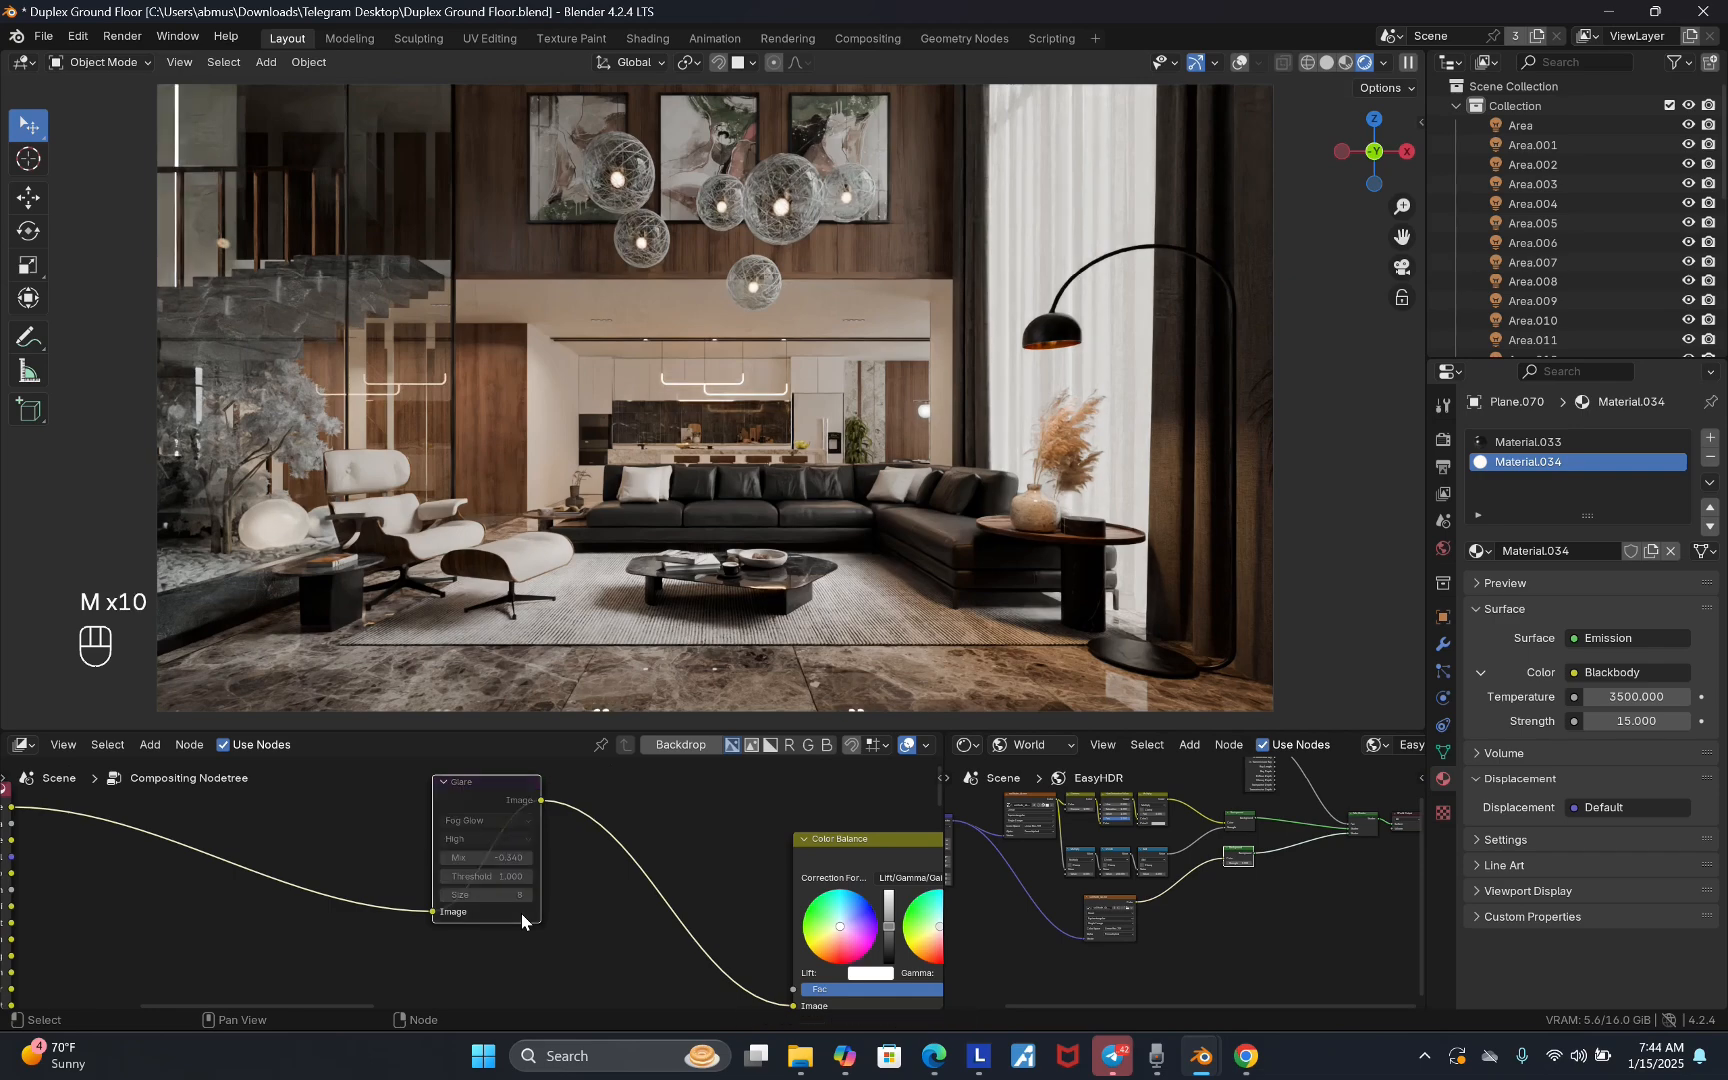
{"action": "key", "text": "m"}
- Add a Filter node to the compositor below the Render Layers–Glare link and move the Glare node to make room for it
{"action": "scroll", "coordinate": [532, 806], "scroll_direction": "down", "scroll_amount": 2}
{"action": "left_click_drag", "start_coordinate": [535, 805], "coordinate": [537, 880]}
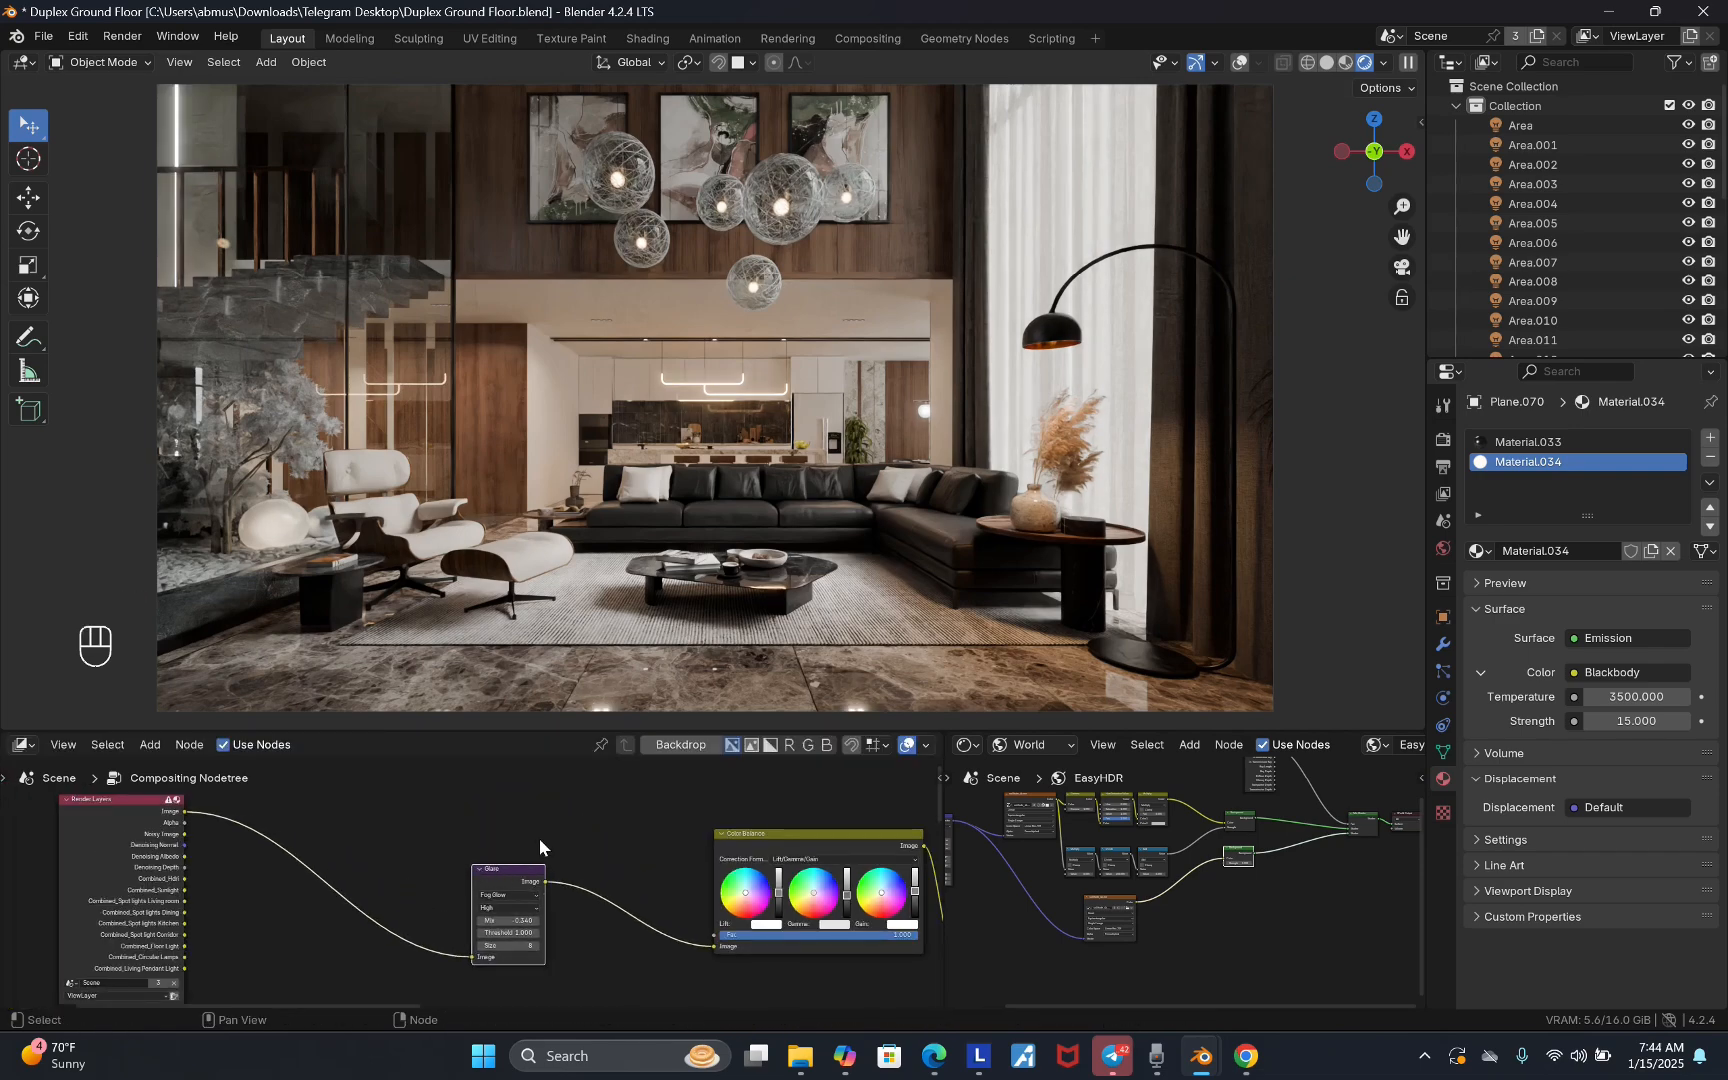
{"action": "key", "text": "shift+a"}
{"action": "left_click", "coordinate": [414, 736]}
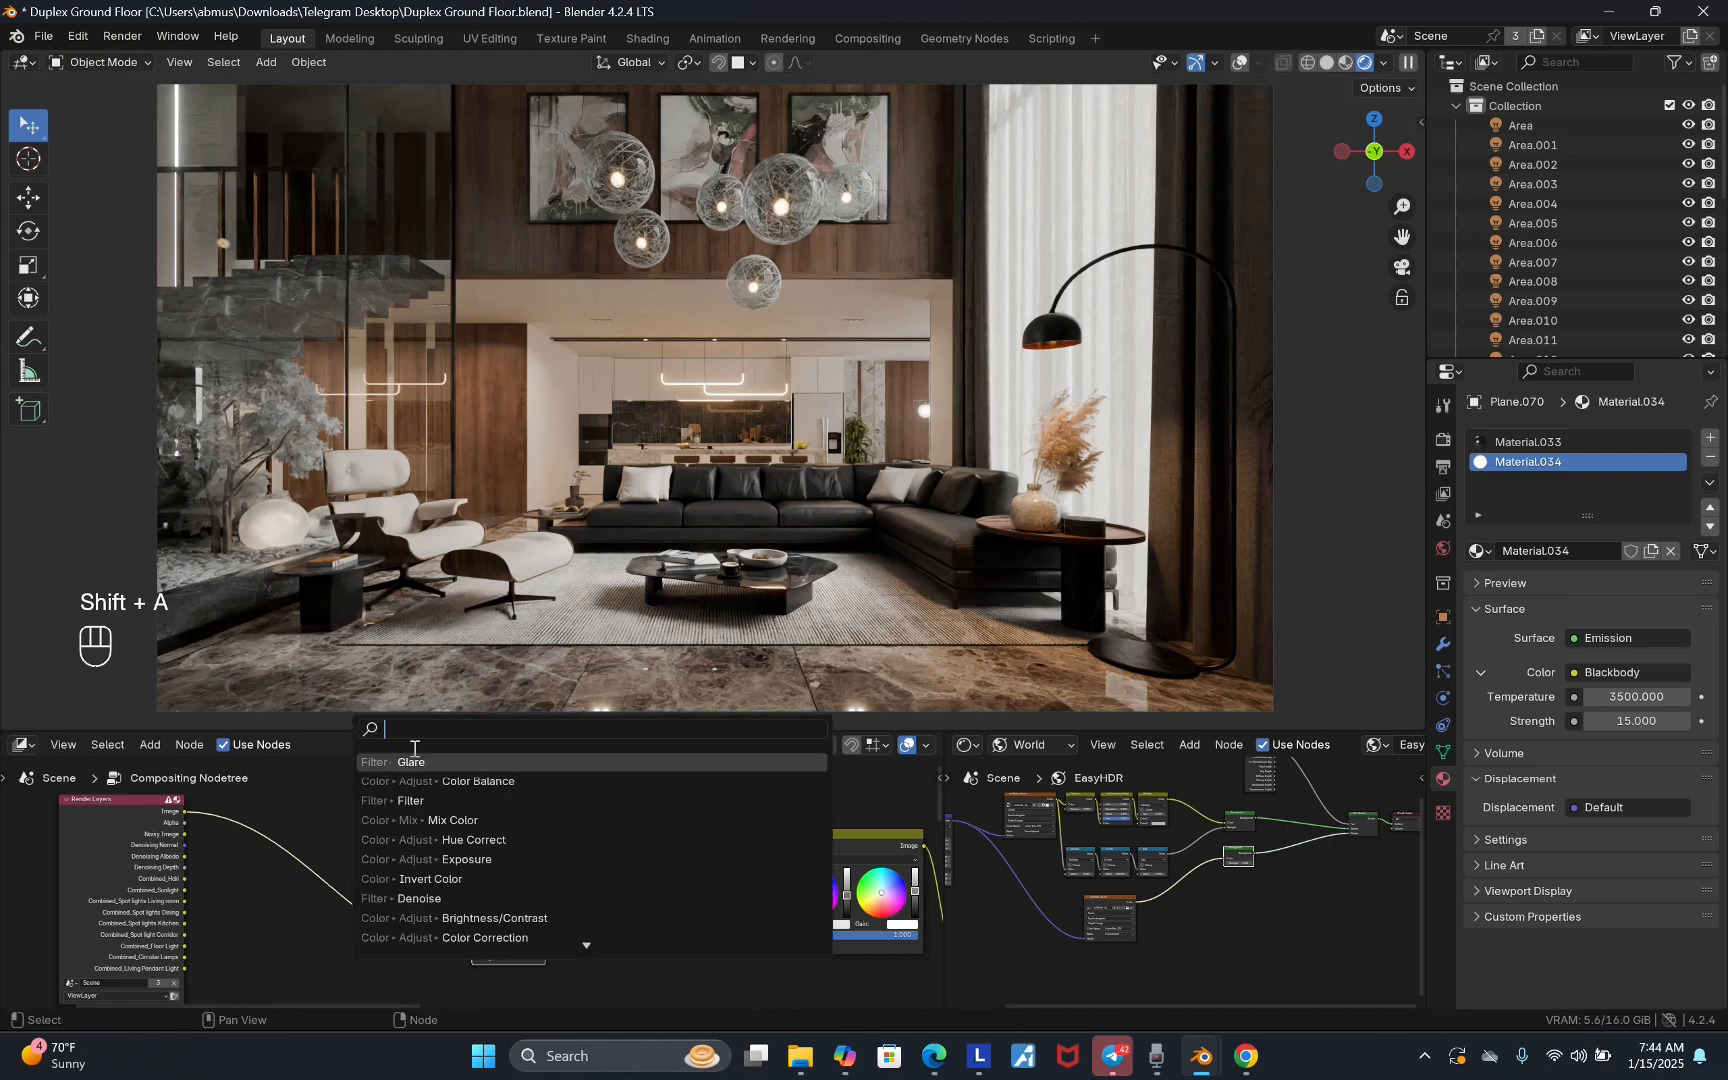
{"action": "type", "text": "fil"}
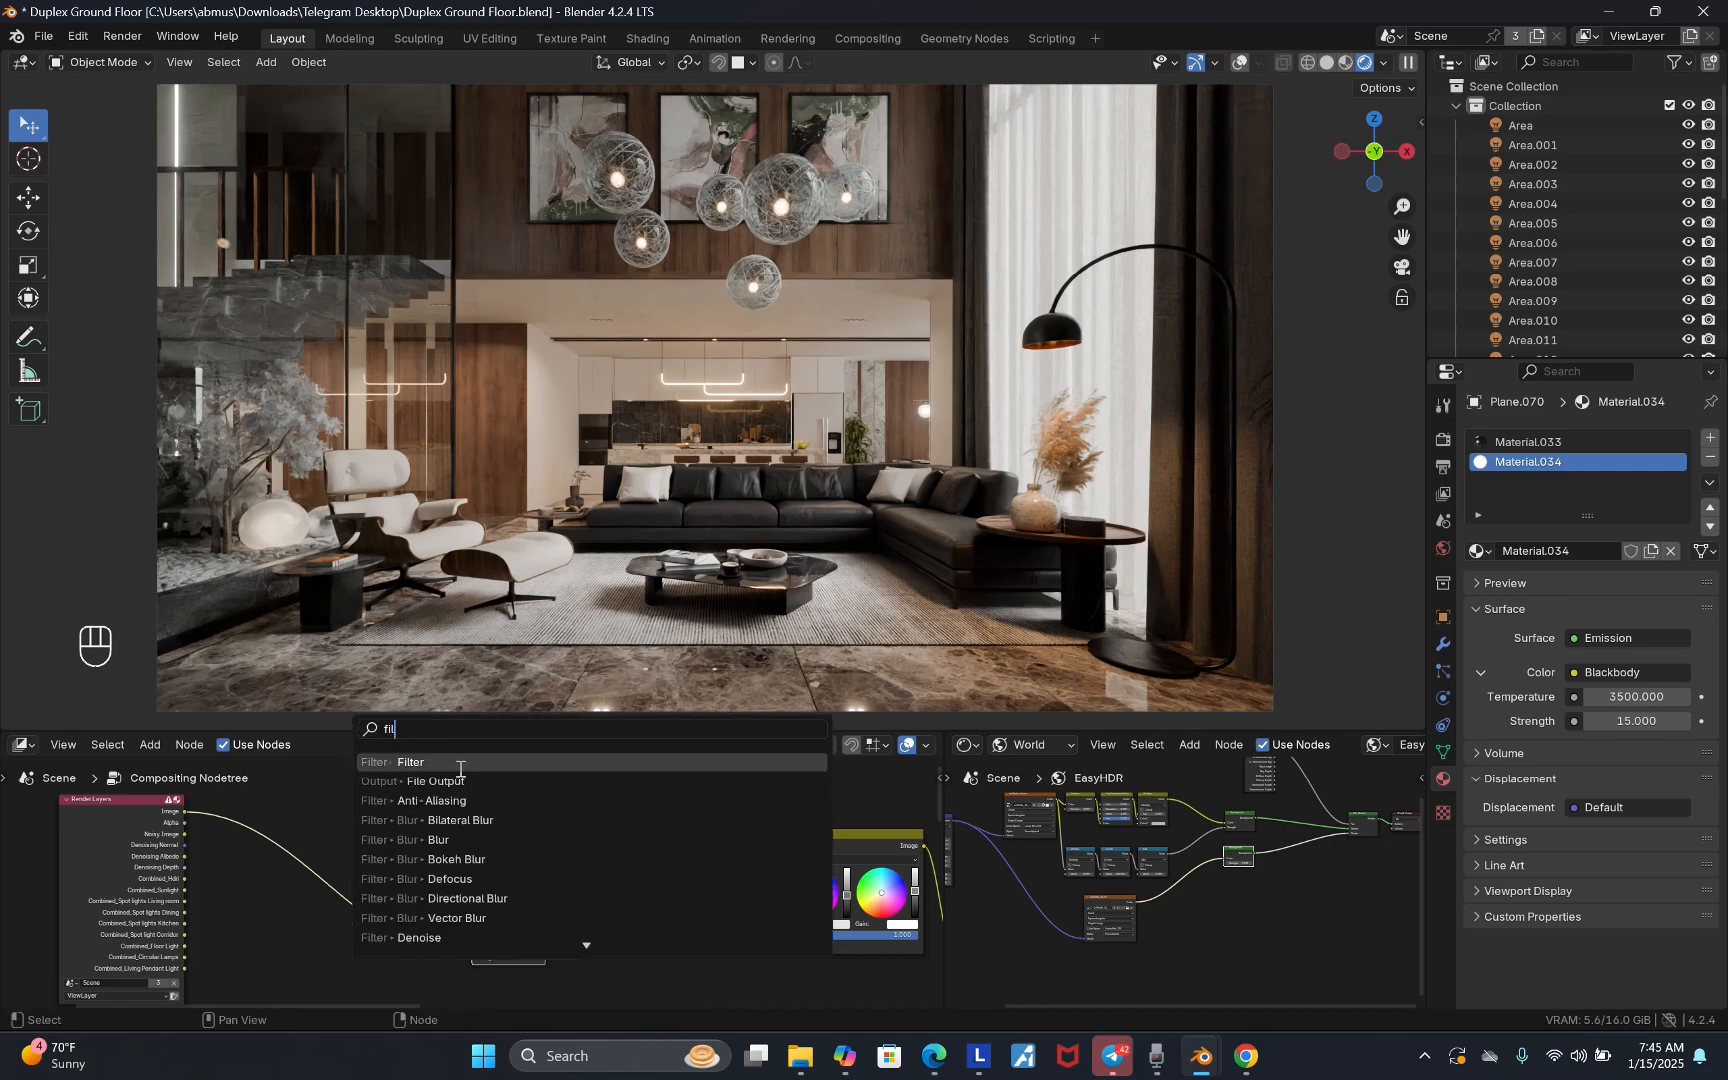
{"action": "left_click", "coordinate": [465, 769]}
{"action": "left_click", "coordinate": [255, 940]}
{"action": "scroll", "coordinate": [736, 871], "scroll_direction": "down", "scroll_amount": 5}
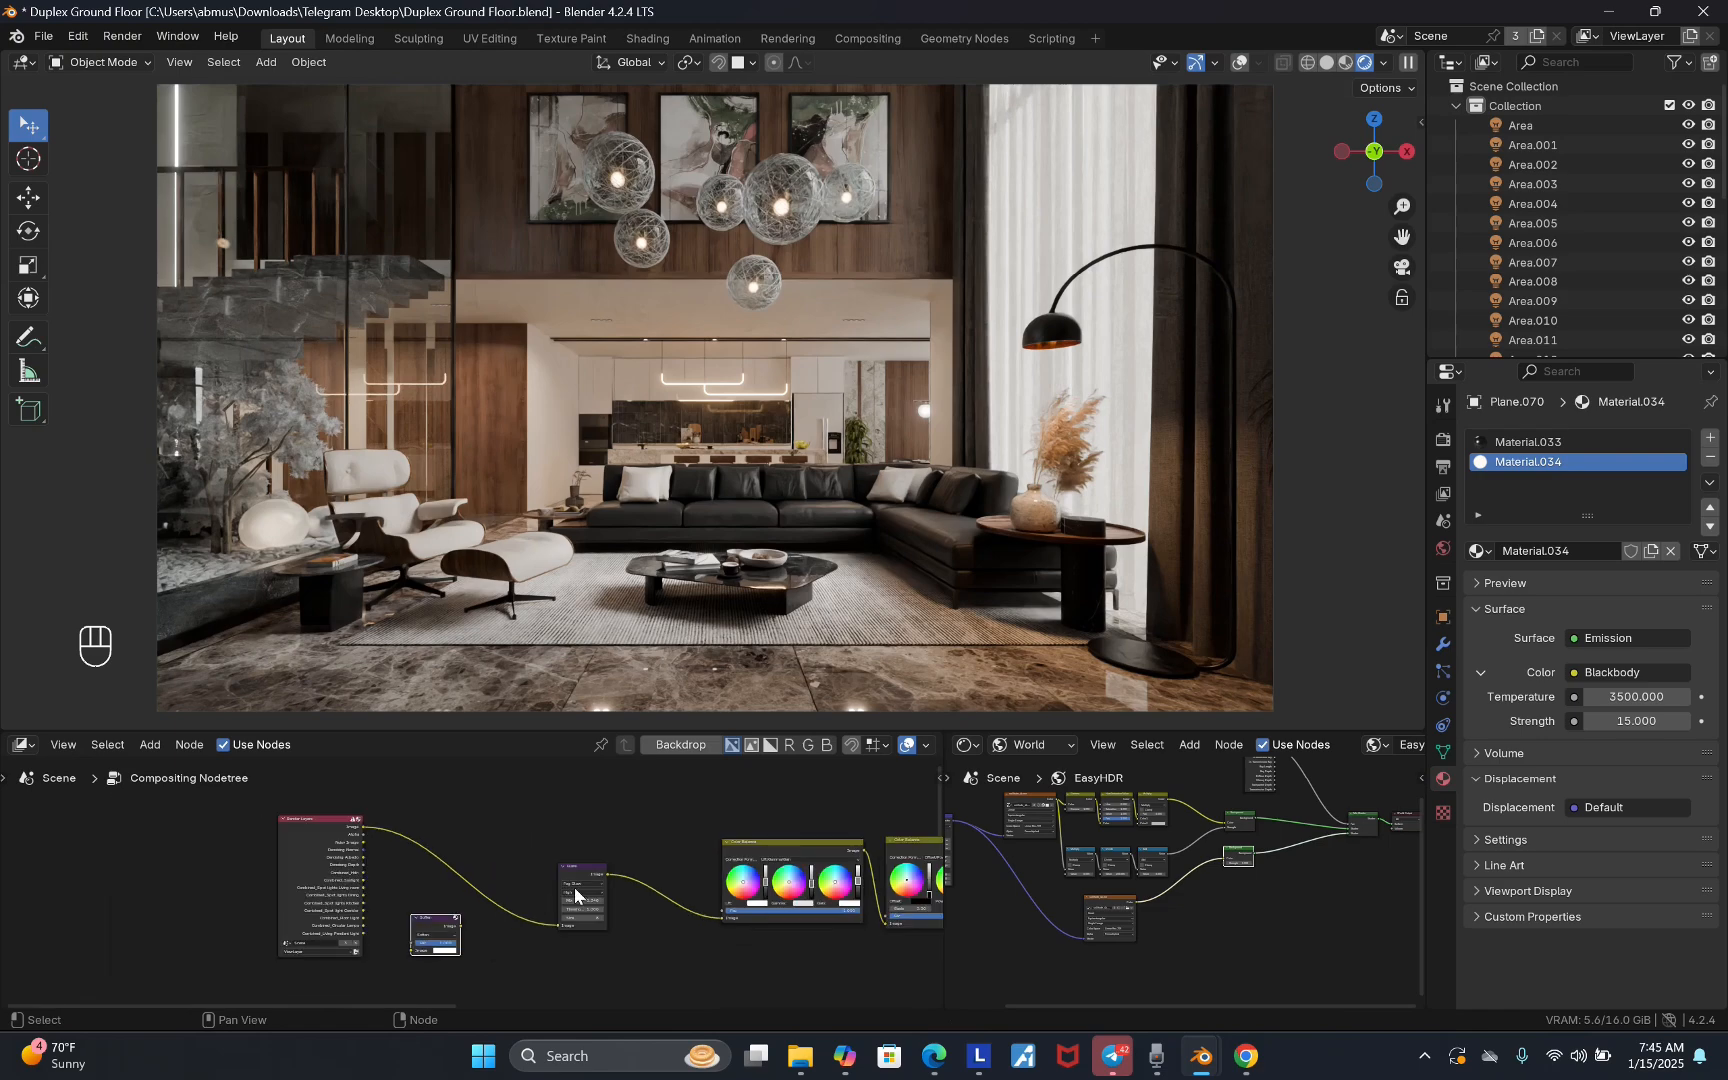
{"action": "scroll", "coordinate": [574, 887], "scroll_direction": "up", "scroll_amount": 4}
{"action": "left_click_drag", "start_coordinate": [604, 864], "coordinate": [697, 814]}
{"action": "left_click_drag", "start_coordinate": [415, 930], "coordinate": [543, 913]}
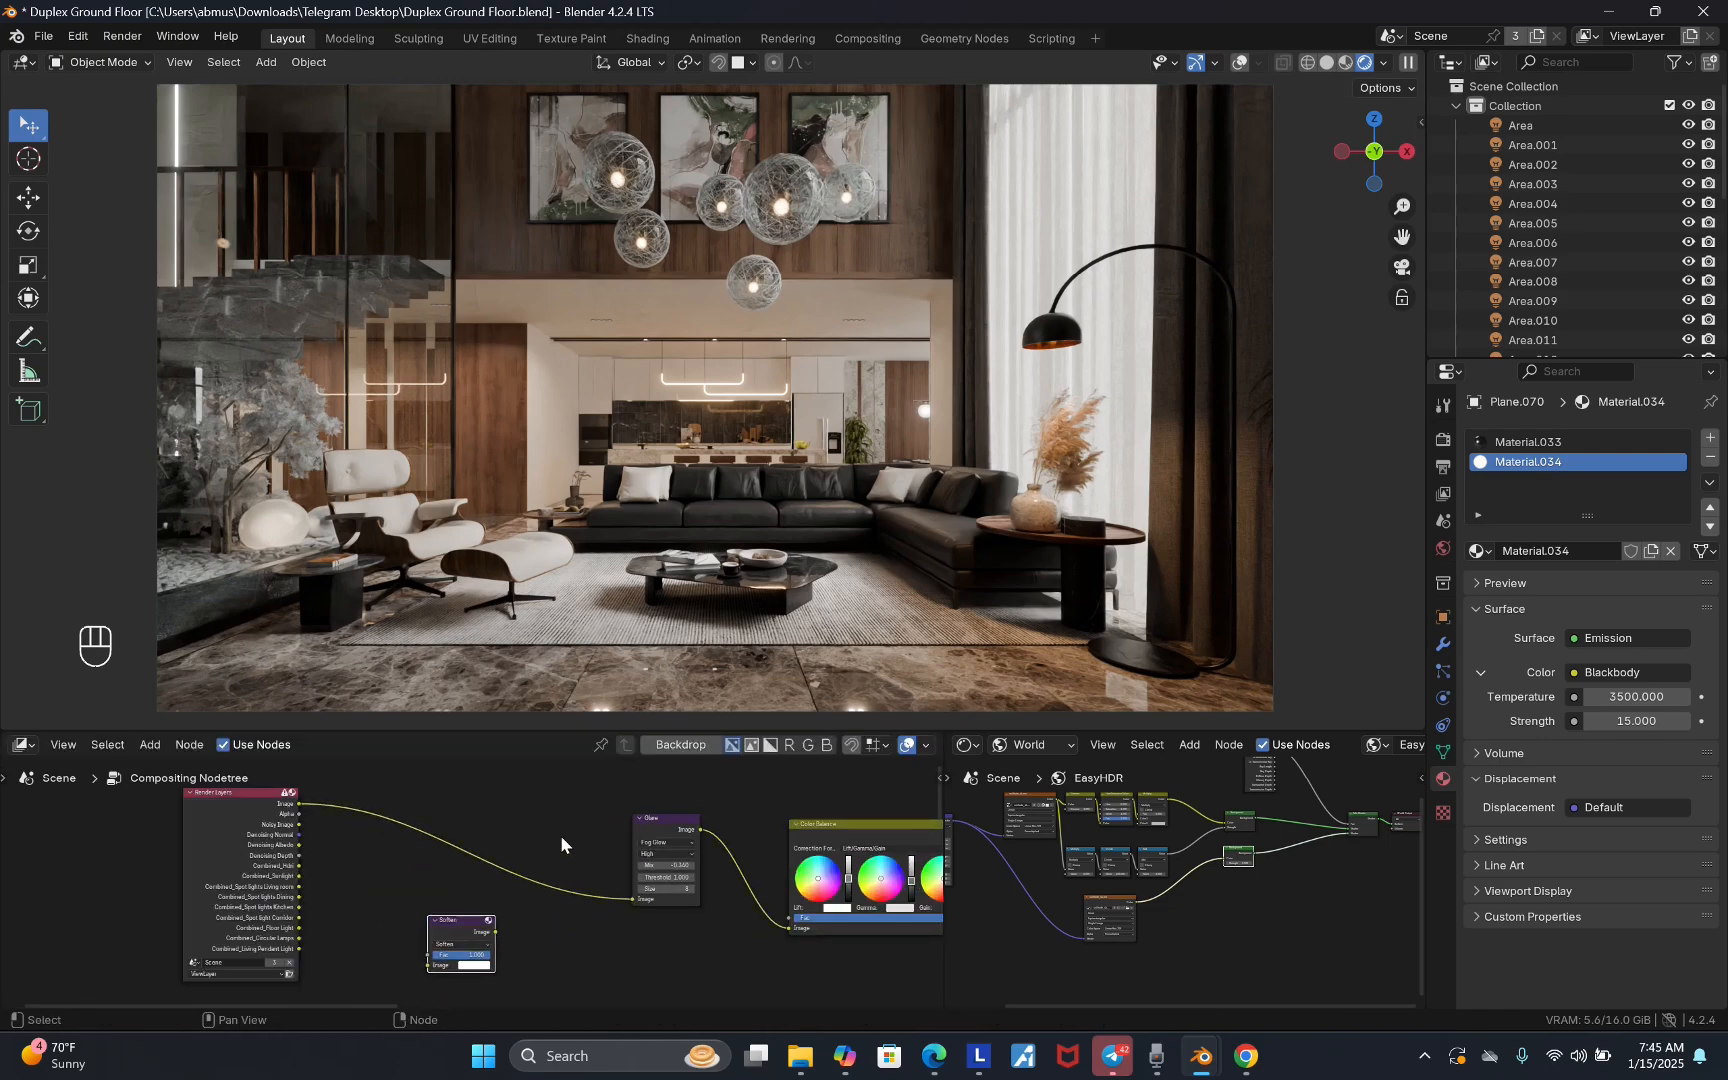
- Insert a Mix Color node into the link between Render Layers and Glare, clear of the Filter node
{"action": "key", "text": "shift+a"}
{"action": "left_click", "coordinate": [495, 738]}
{"action": "type", "text": "mi"}
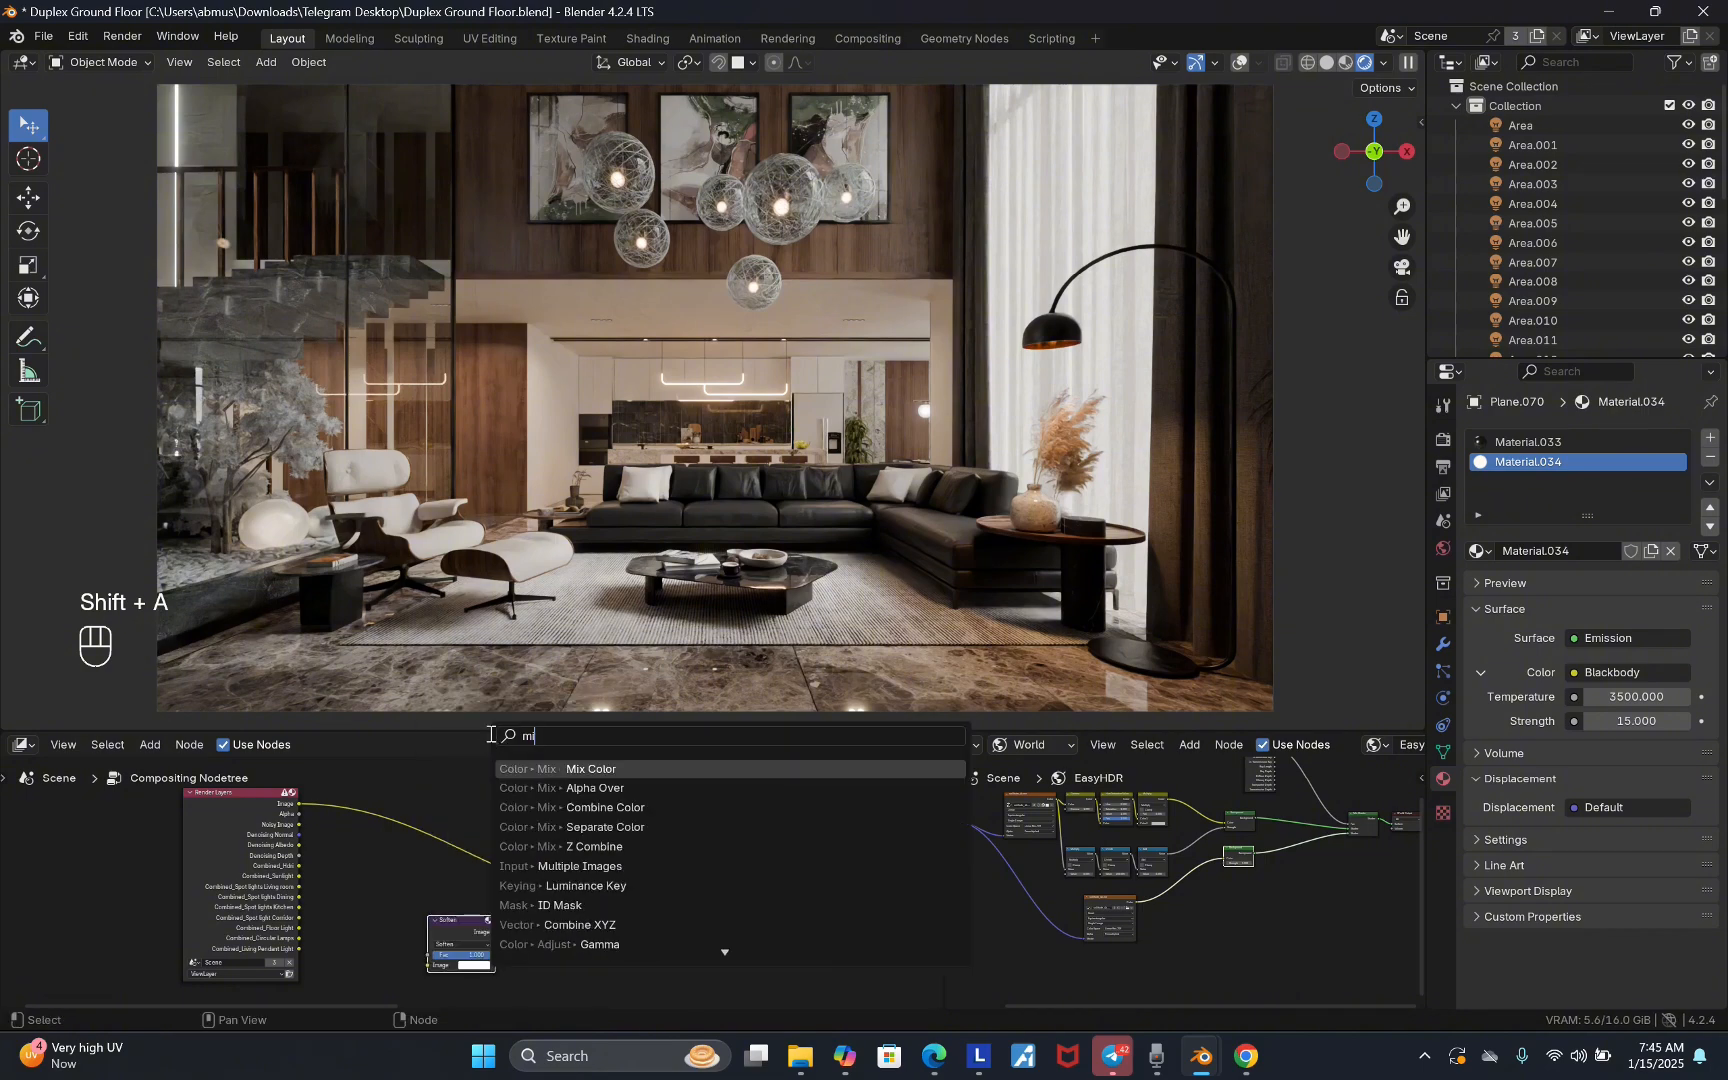
{"action": "left_click", "coordinate": [575, 771]}
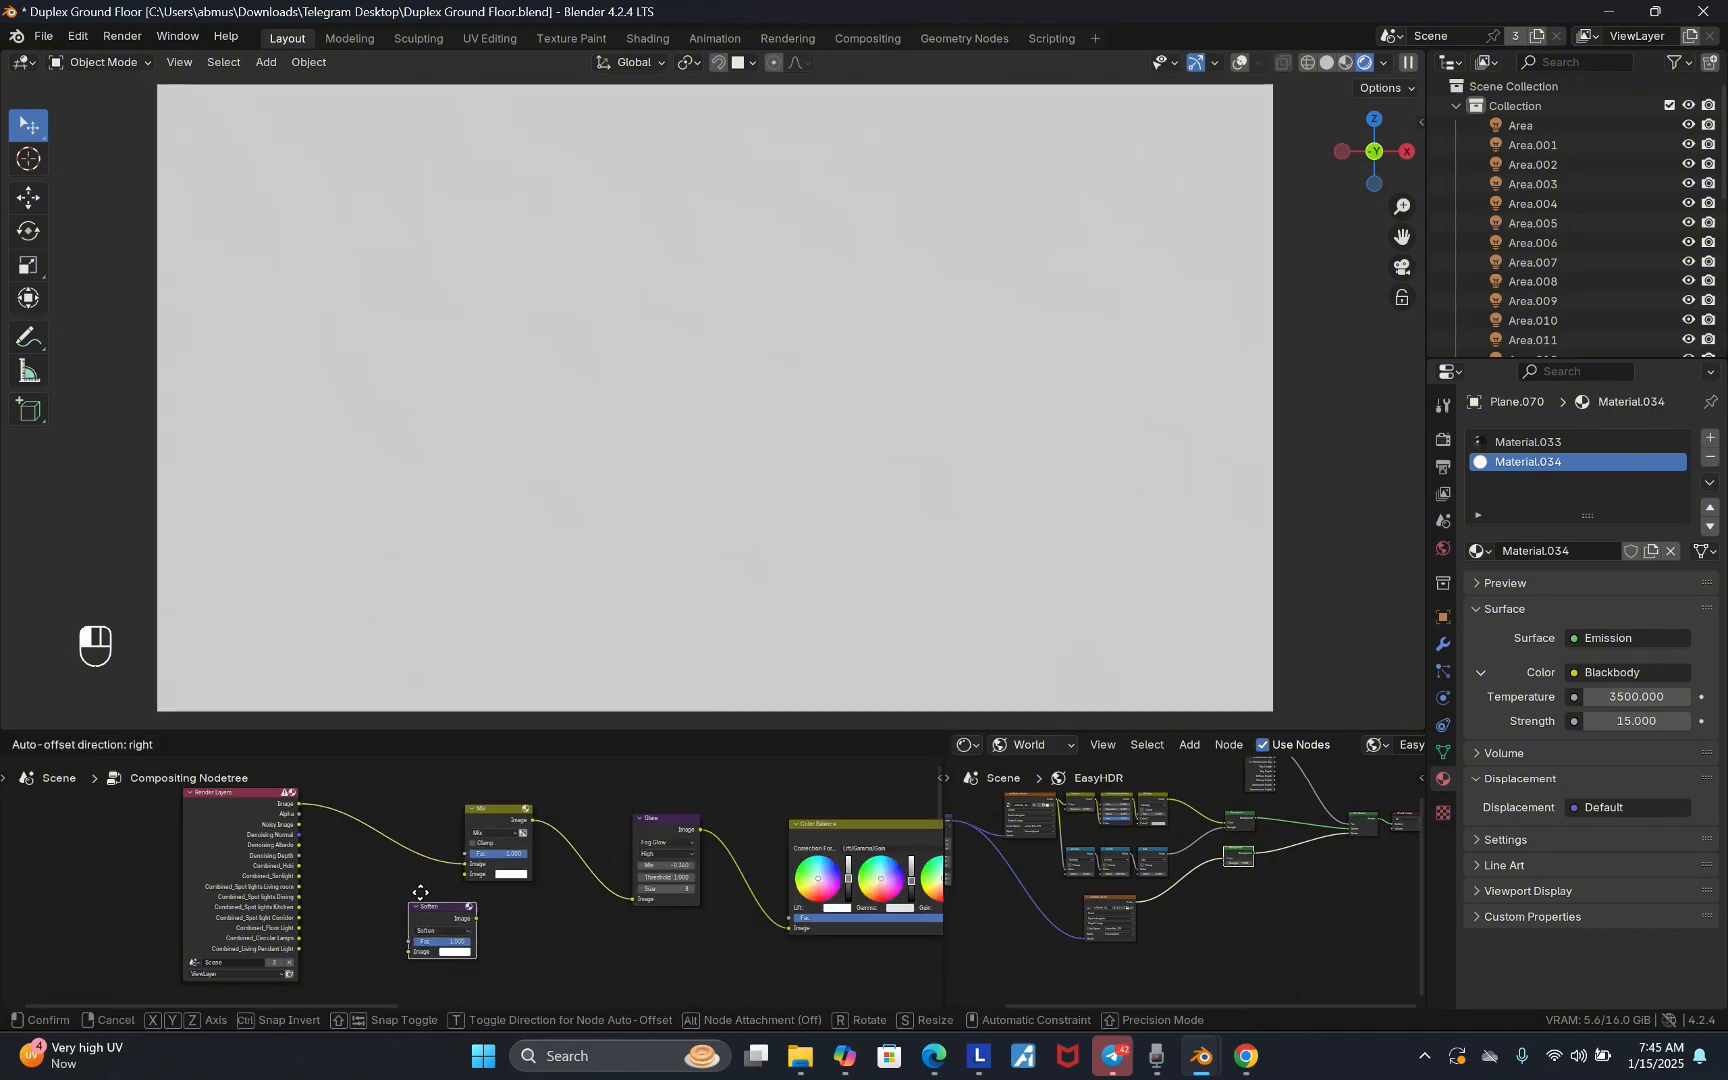
{"action": "left_click_drag", "start_coordinate": [421, 892], "coordinate": [408, 885]}
{"action": "left_click_drag", "start_coordinate": [491, 815], "coordinate": [545, 805]}
- Connect the Render Layers image to the Filter node's Image input and the filter output to the Mix node's second Image input
{"action": "scroll", "coordinate": [419, 892], "scroll_direction": "up", "scroll_amount": 3}
{"action": "left_click_drag", "start_coordinate": [267, 780], "coordinate": [385, 950]}
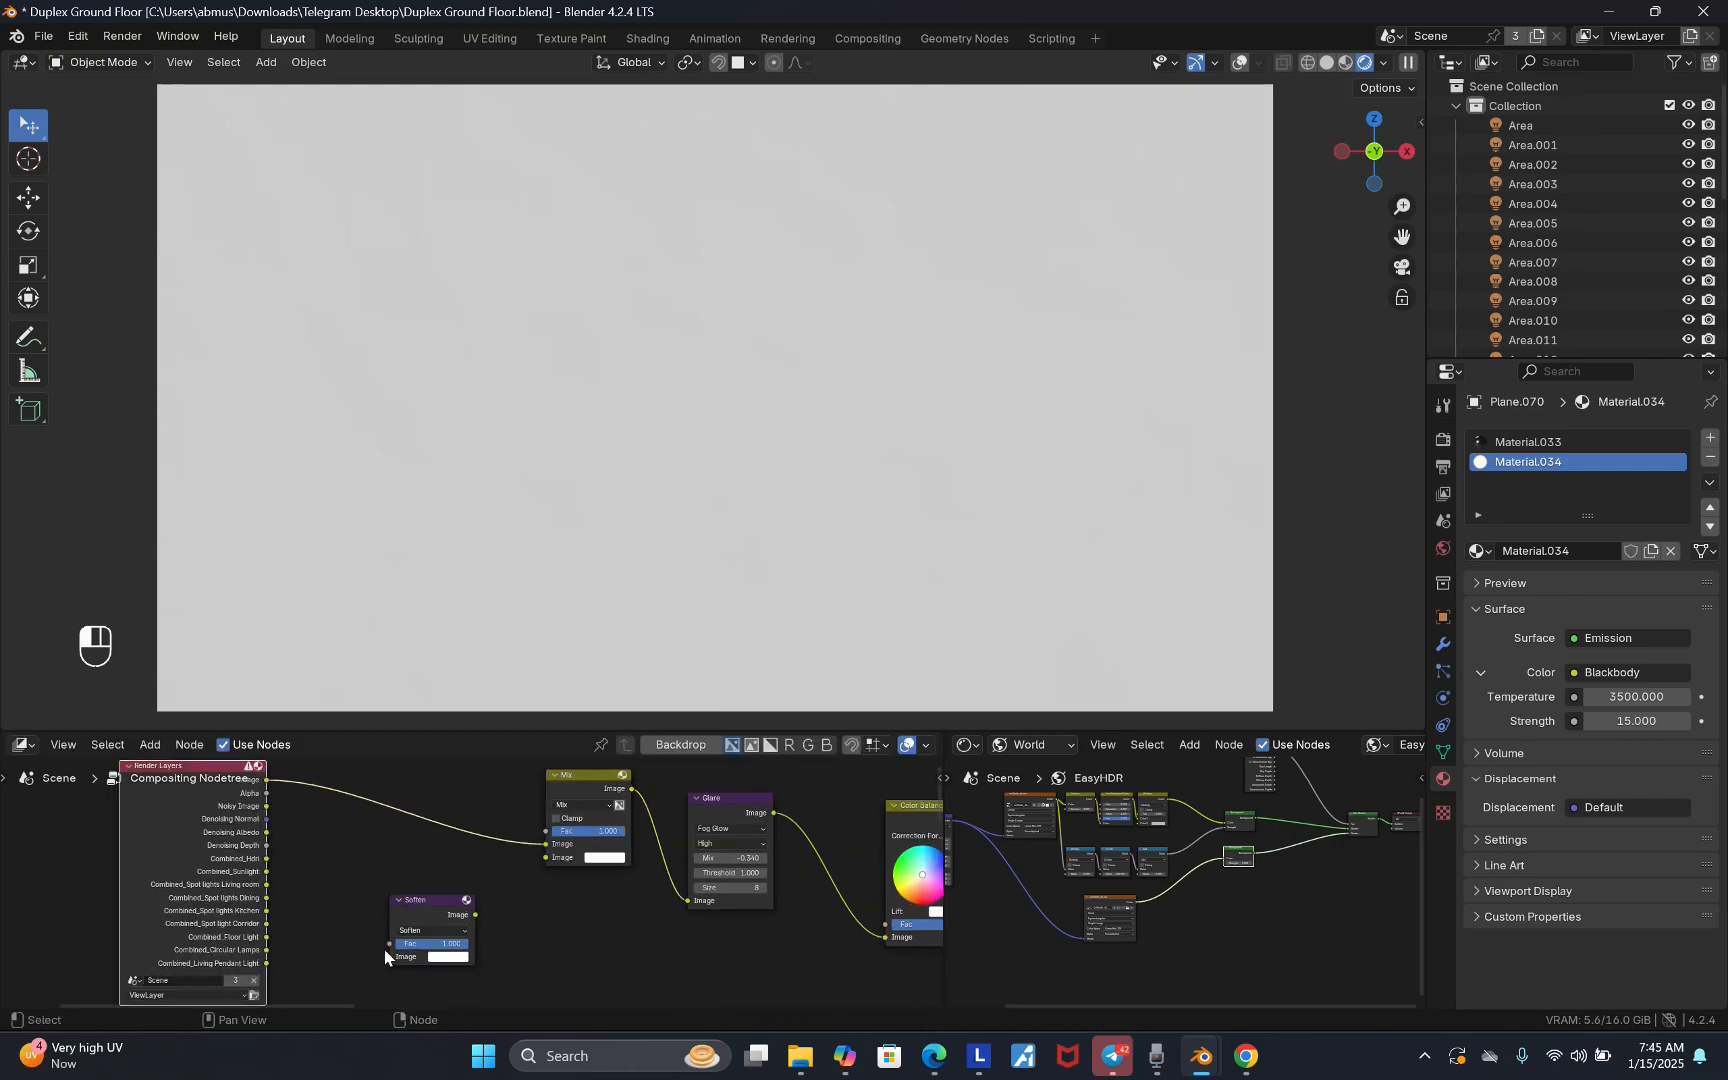
{"action": "left_click_drag", "start_coordinate": [267, 780], "coordinate": [389, 957]}
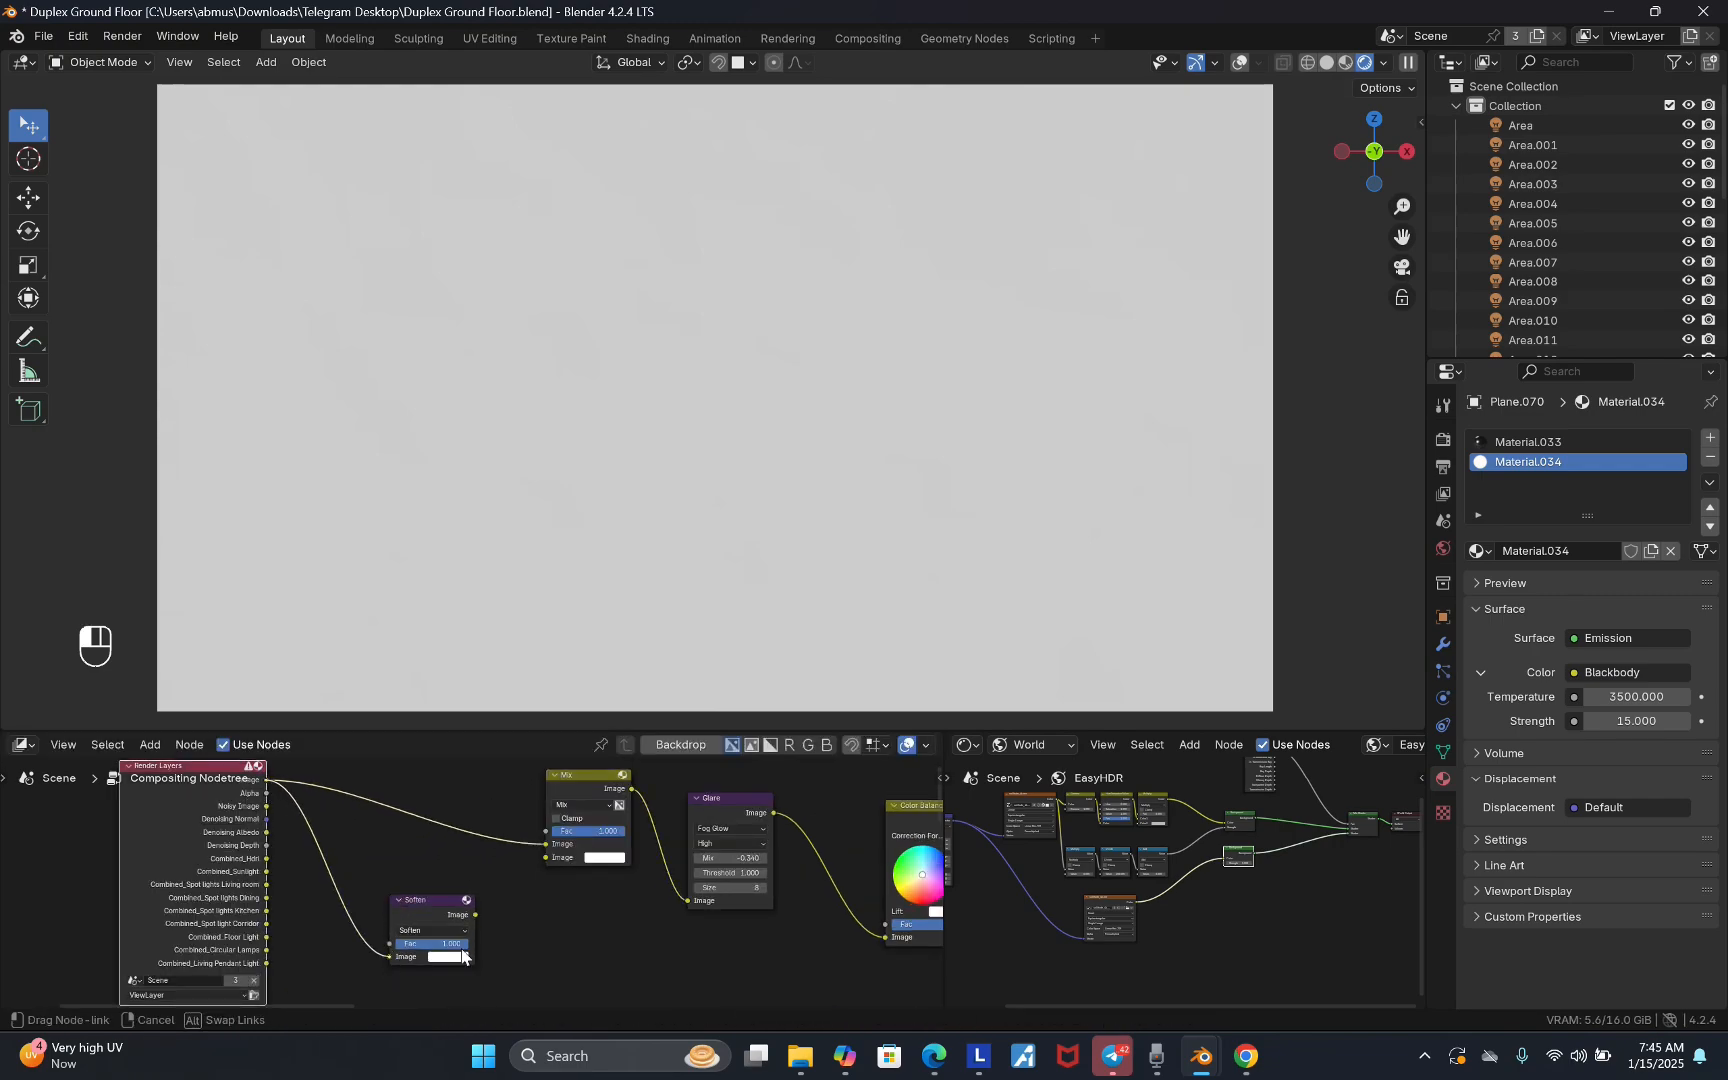
{"action": "left_click_drag", "start_coordinate": [475, 915], "coordinate": [545, 857]}
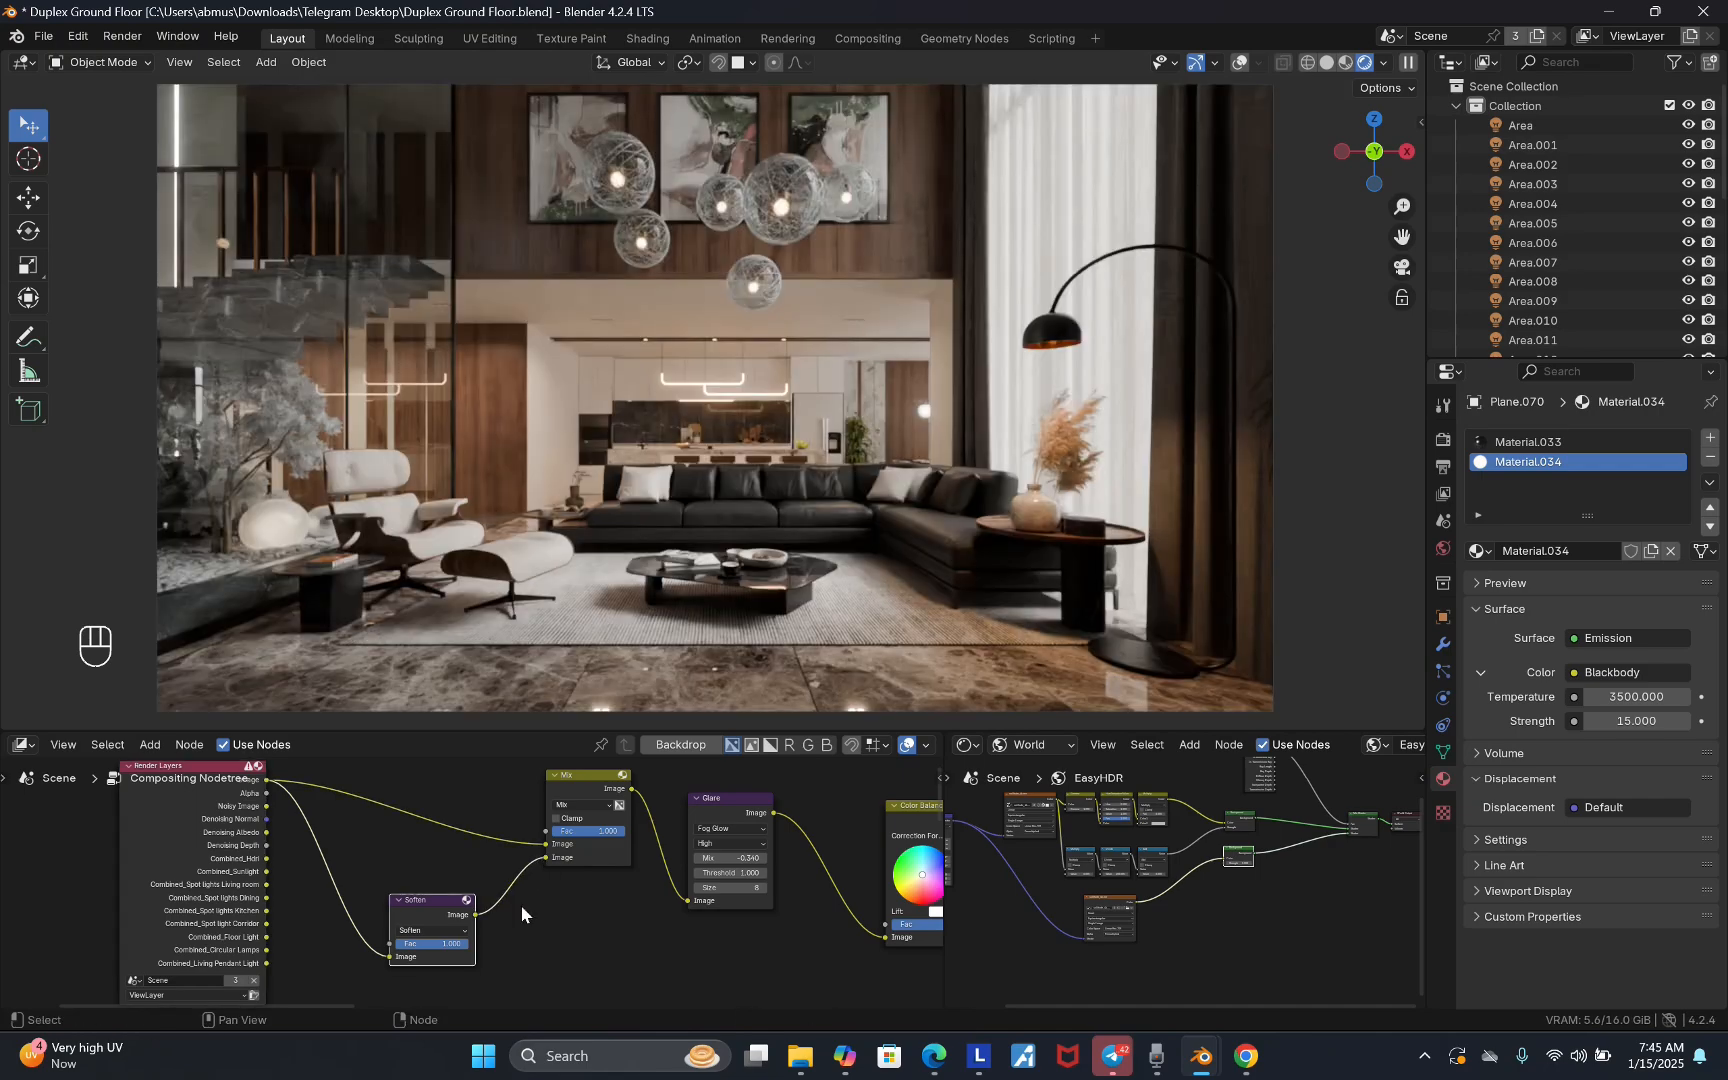
- Change the filter type of the Filter node to Box Sharpen, keeping its factor at 1.000
{"action": "scroll", "coordinate": [444, 960], "scroll_direction": "up", "scroll_amount": 2}
{"action": "scroll", "coordinate": [444, 960], "scroll_direction": "up", "scroll_amount": 1}
{"action": "left_click", "coordinate": [410, 913]}
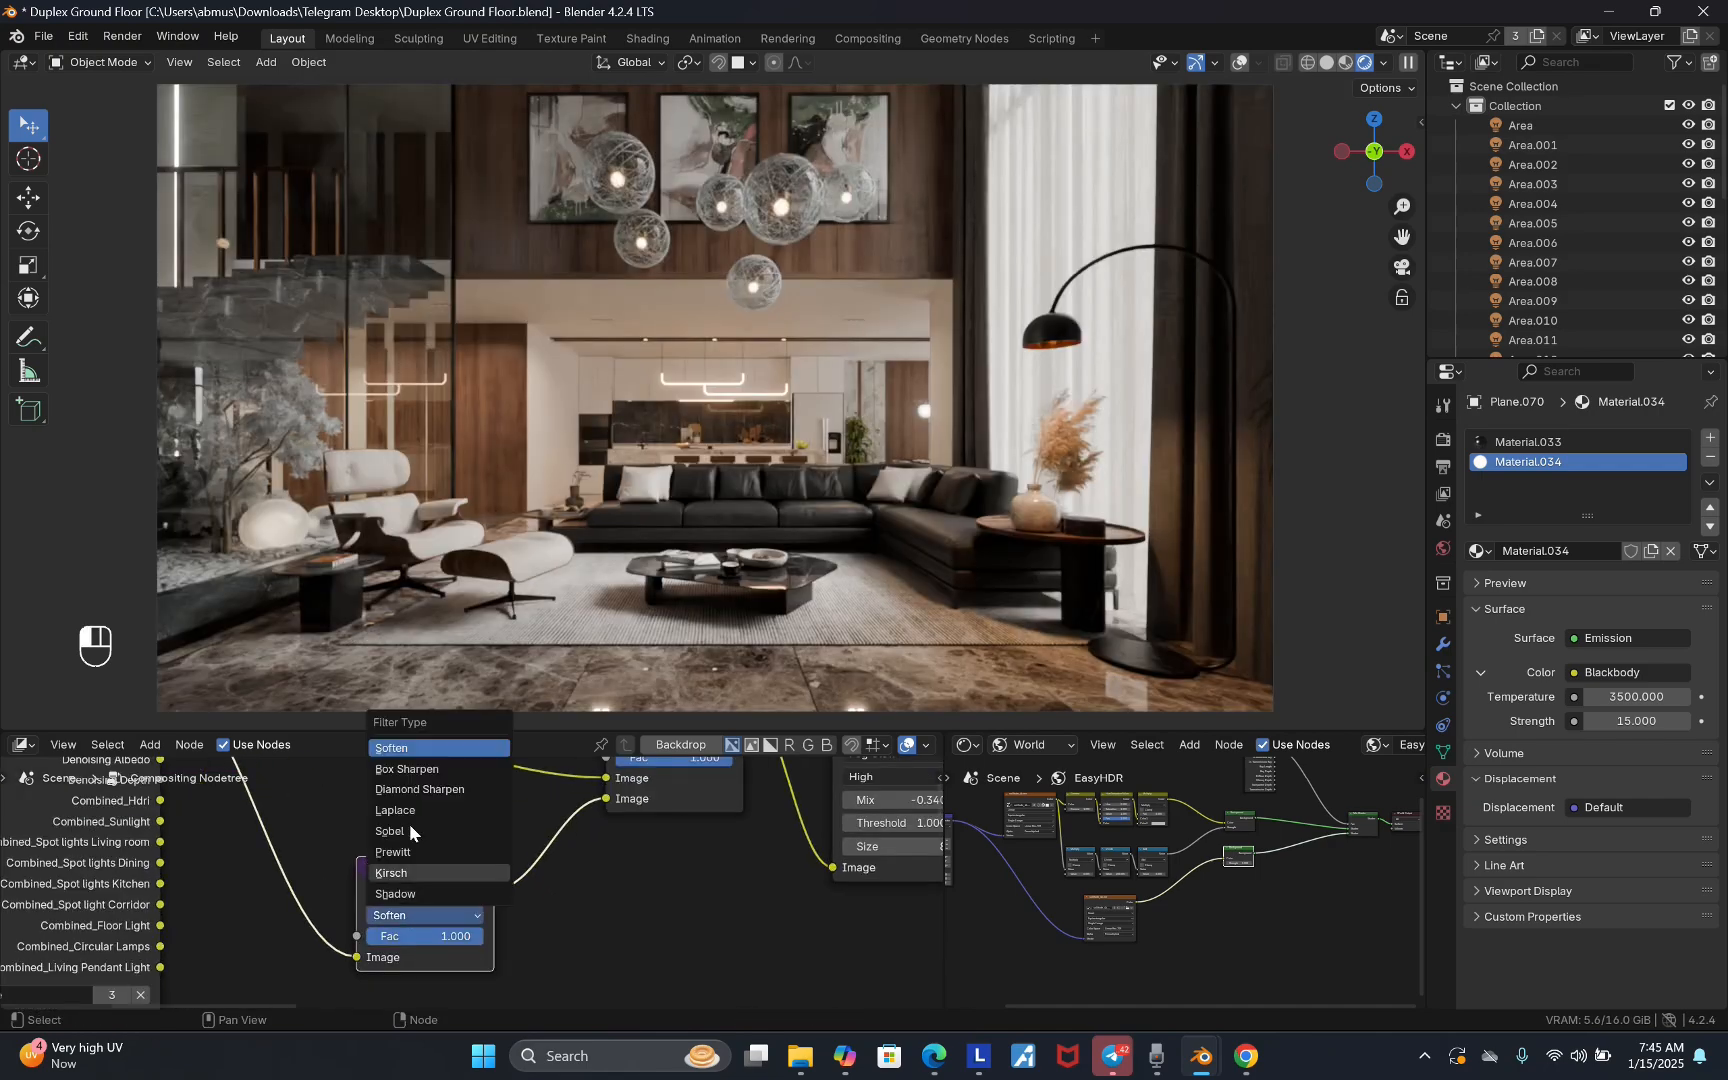
{"action": "left_click", "coordinate": [414, 771]}
{"action": "left_click", "coordinate": [446, 938]}
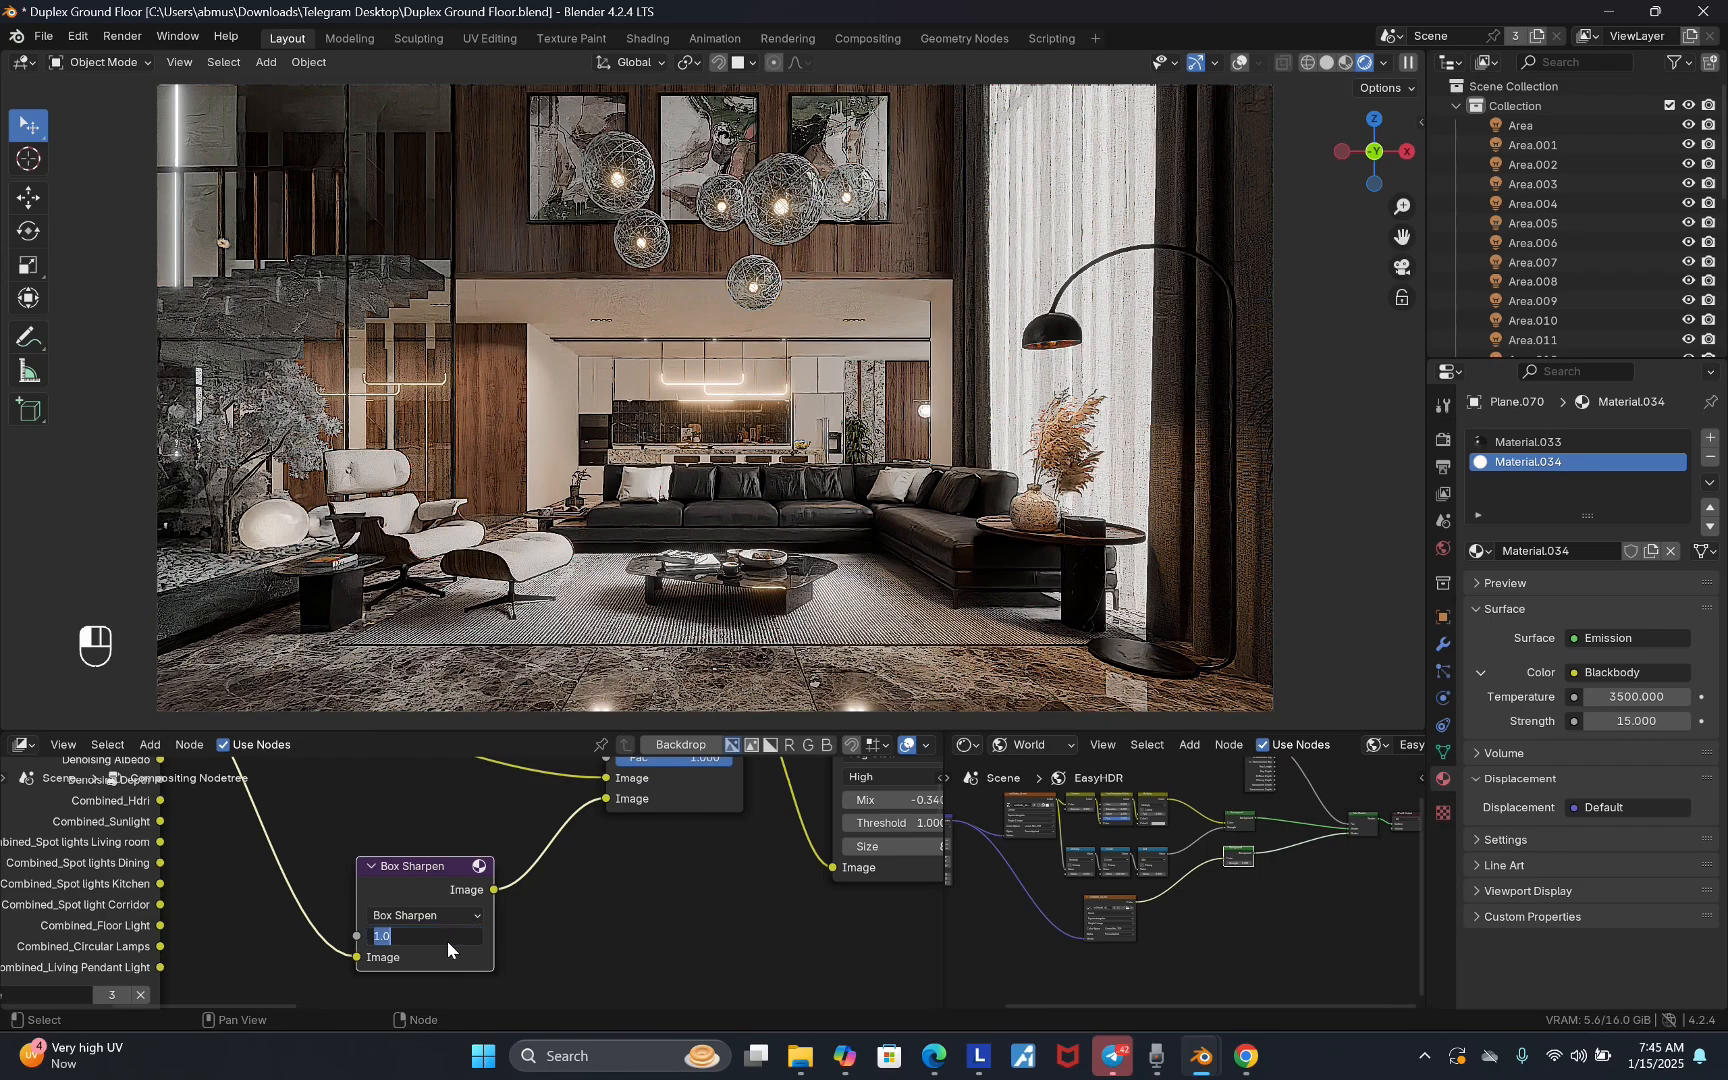
{"action": "key", "text": "BackSpace"}
{"action": "key", "text": "Return"}
{"action": "scroll", "coordinate": [473, 946], "scroll_direction": "down", "scroll_amount": 4}
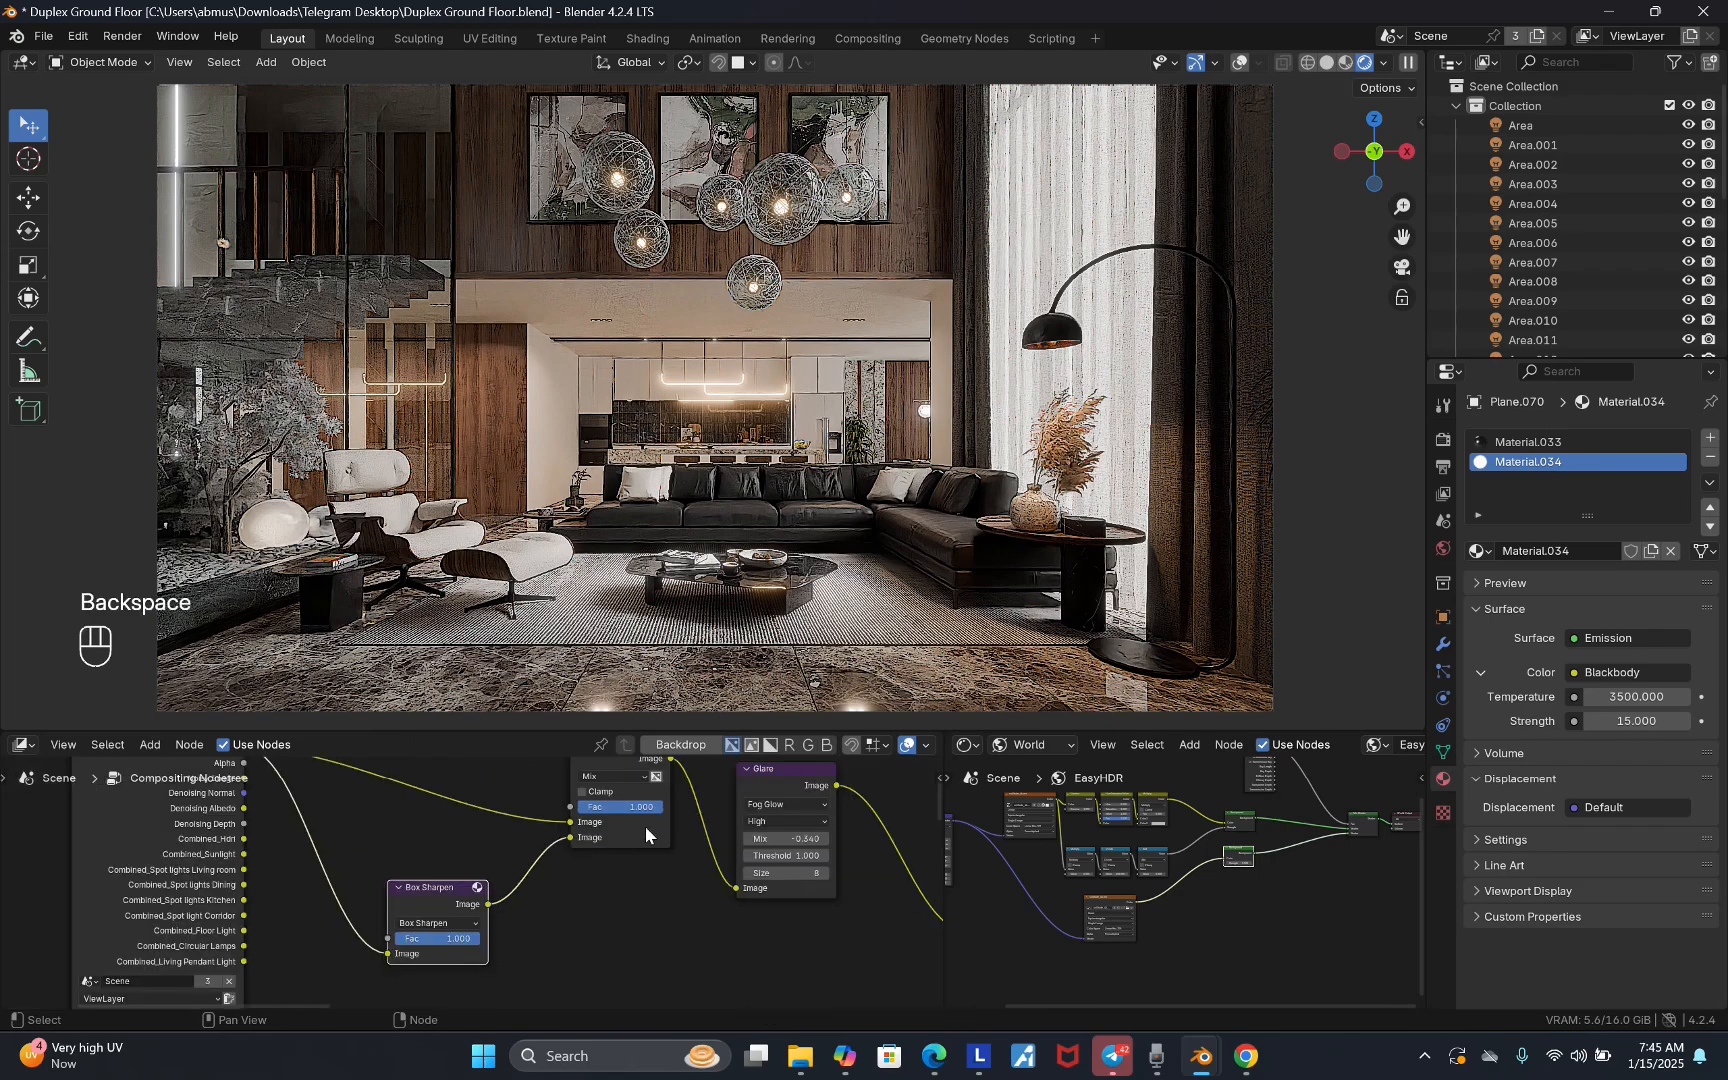
- Set the Mix node's factor to 0.1 and tidy the arrangement of the sharpening nodes
{"action": "scroll", "coordinate": [645, 826], "scroll_direction": "up", "scroll_amount": 5}
{"action": "left_click", "coordinate": [612, 803]}
{"action": "type", "text": "0.1"}
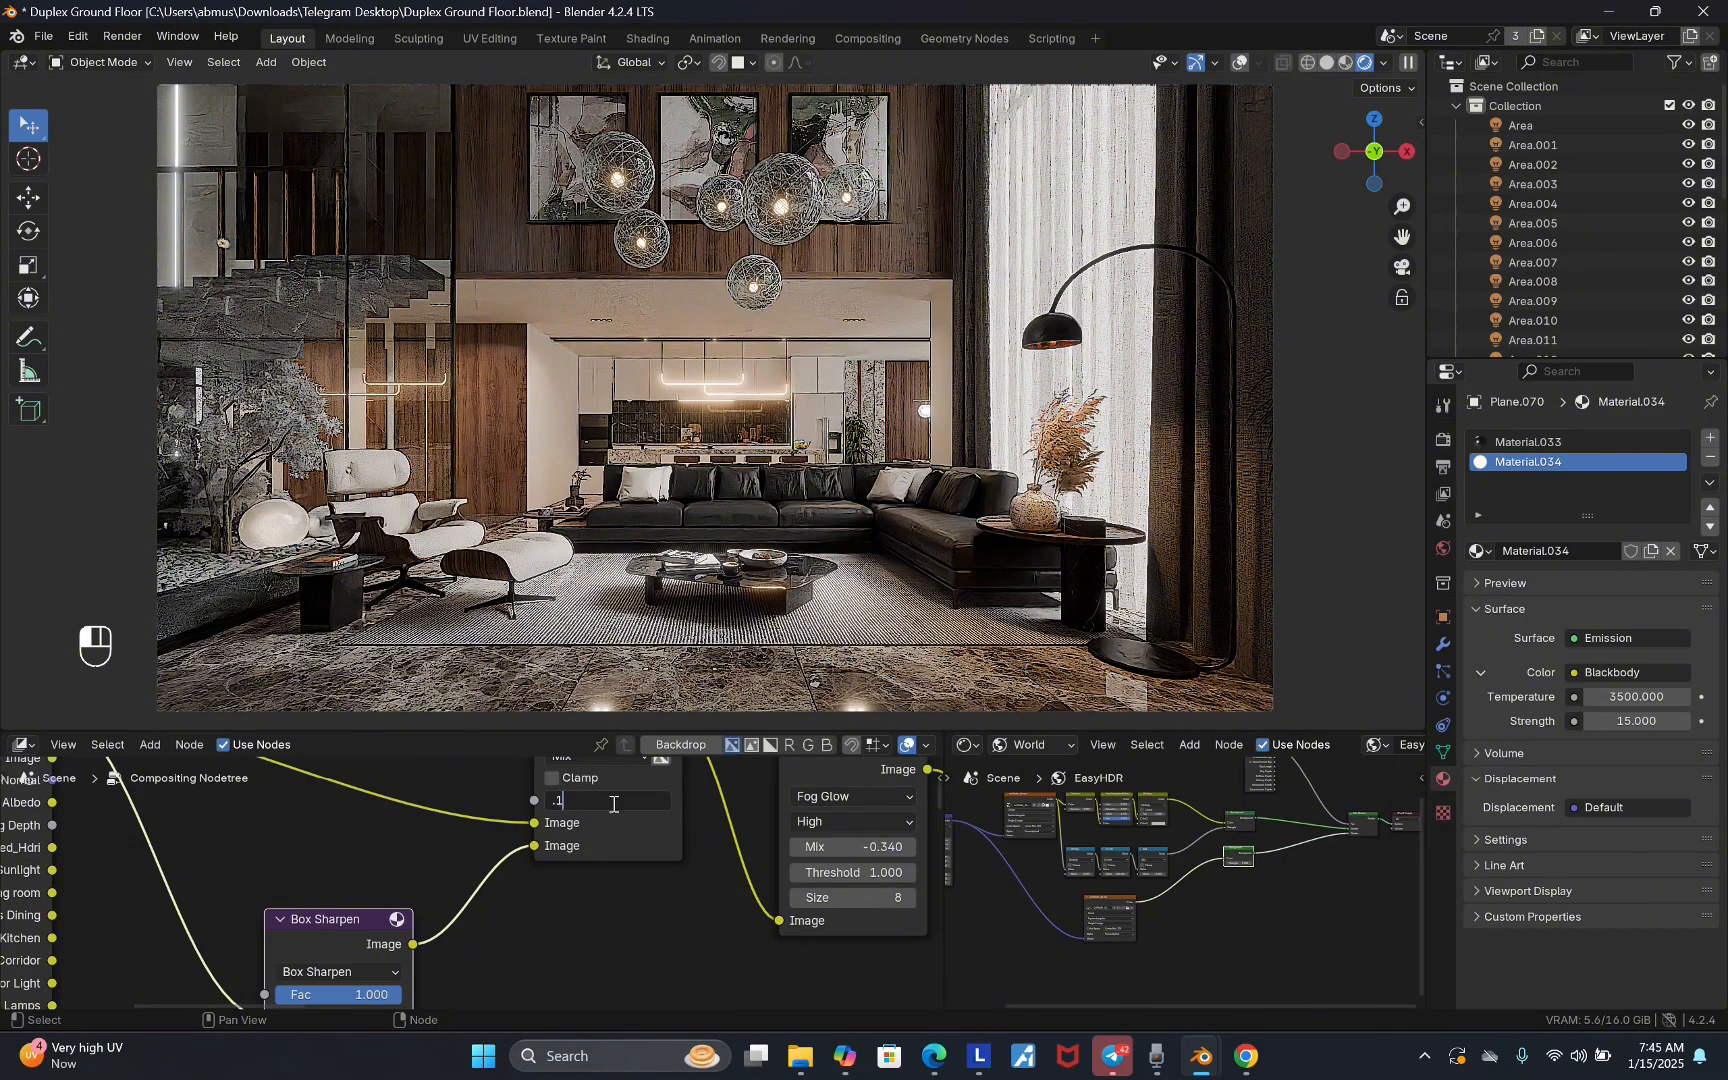
{"action": "key", "text": "Return"}
{"action": "scroll", "coordinate": [585, 898], "scroll_direction": "down", "scroll_amount": 4}
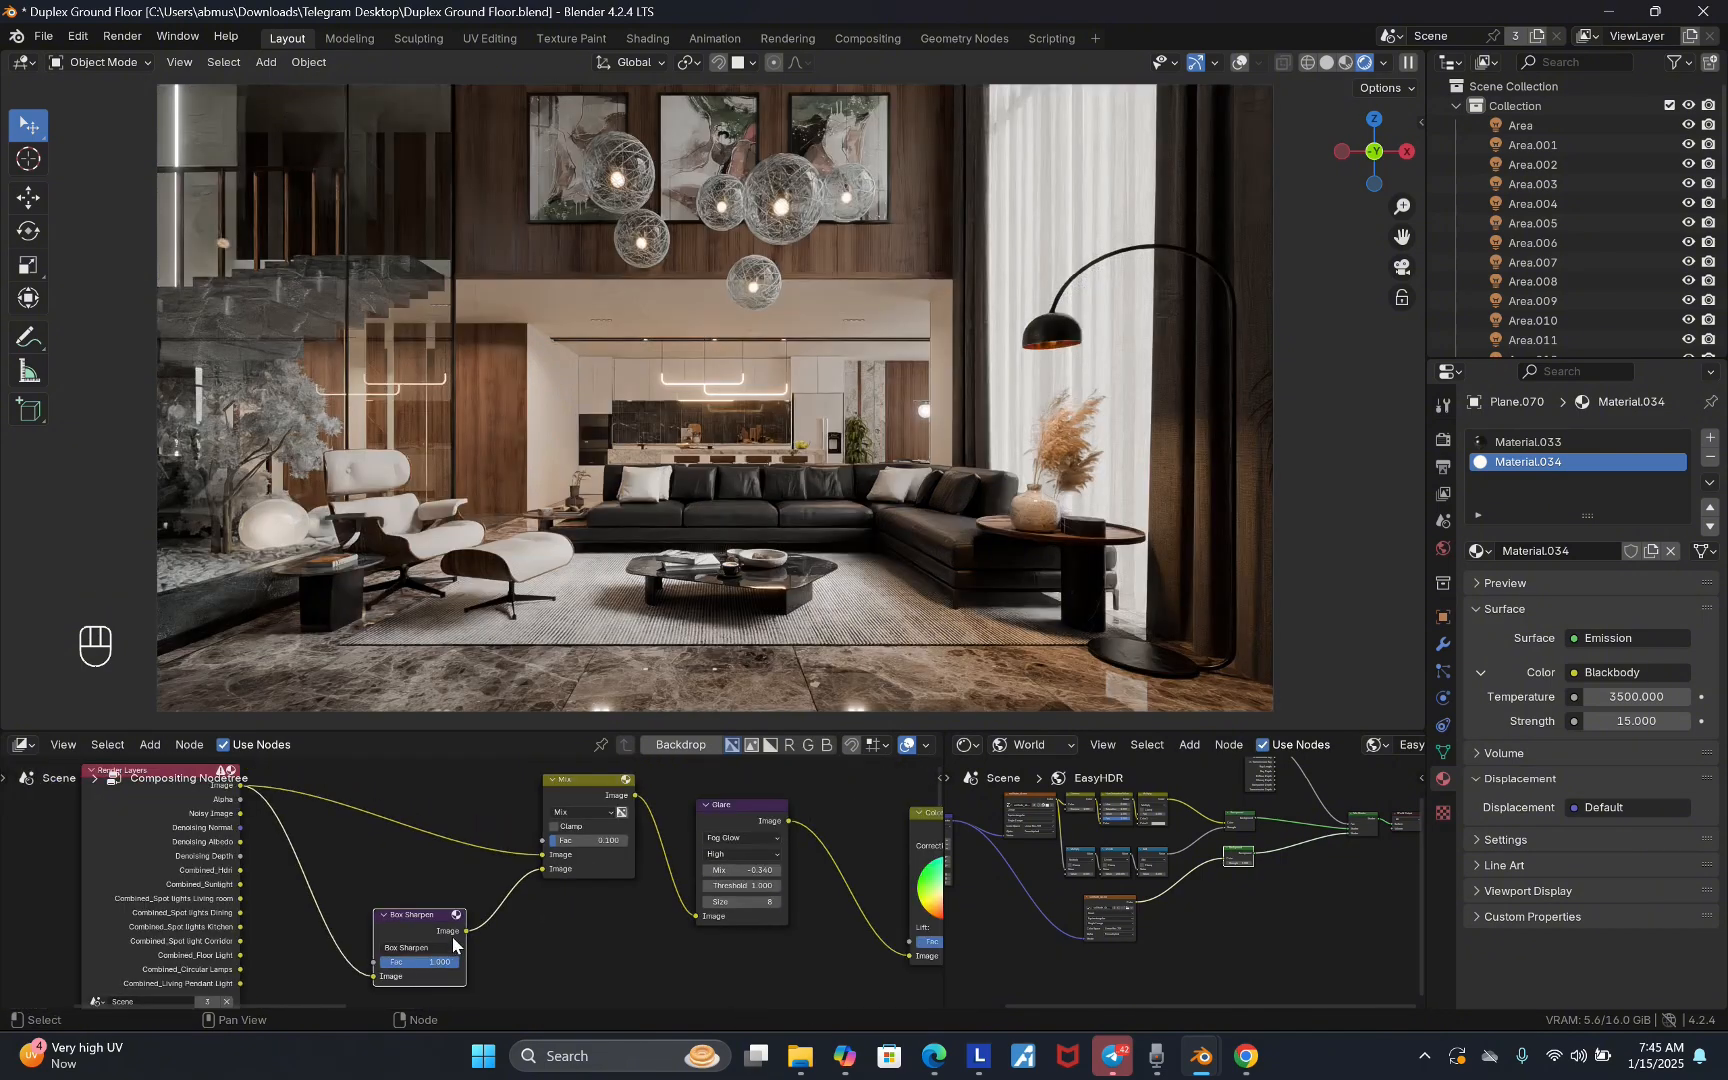
{"action": "left_click_drag", "start_coordinate": [425, 920], "coordinate": [419, 889]}
{"action": "left_click_drag", "start_coordinate": [558, 833], "coordinate": [498, 838]}
{"action": "scroll", "coordinate": [324, 811], "scroll_direction": "down", "scroll_amount": 8}
{"action": "scroll", "coordinate": [856, 810], "scroll_direction": "up", "scroll_amount": 4}
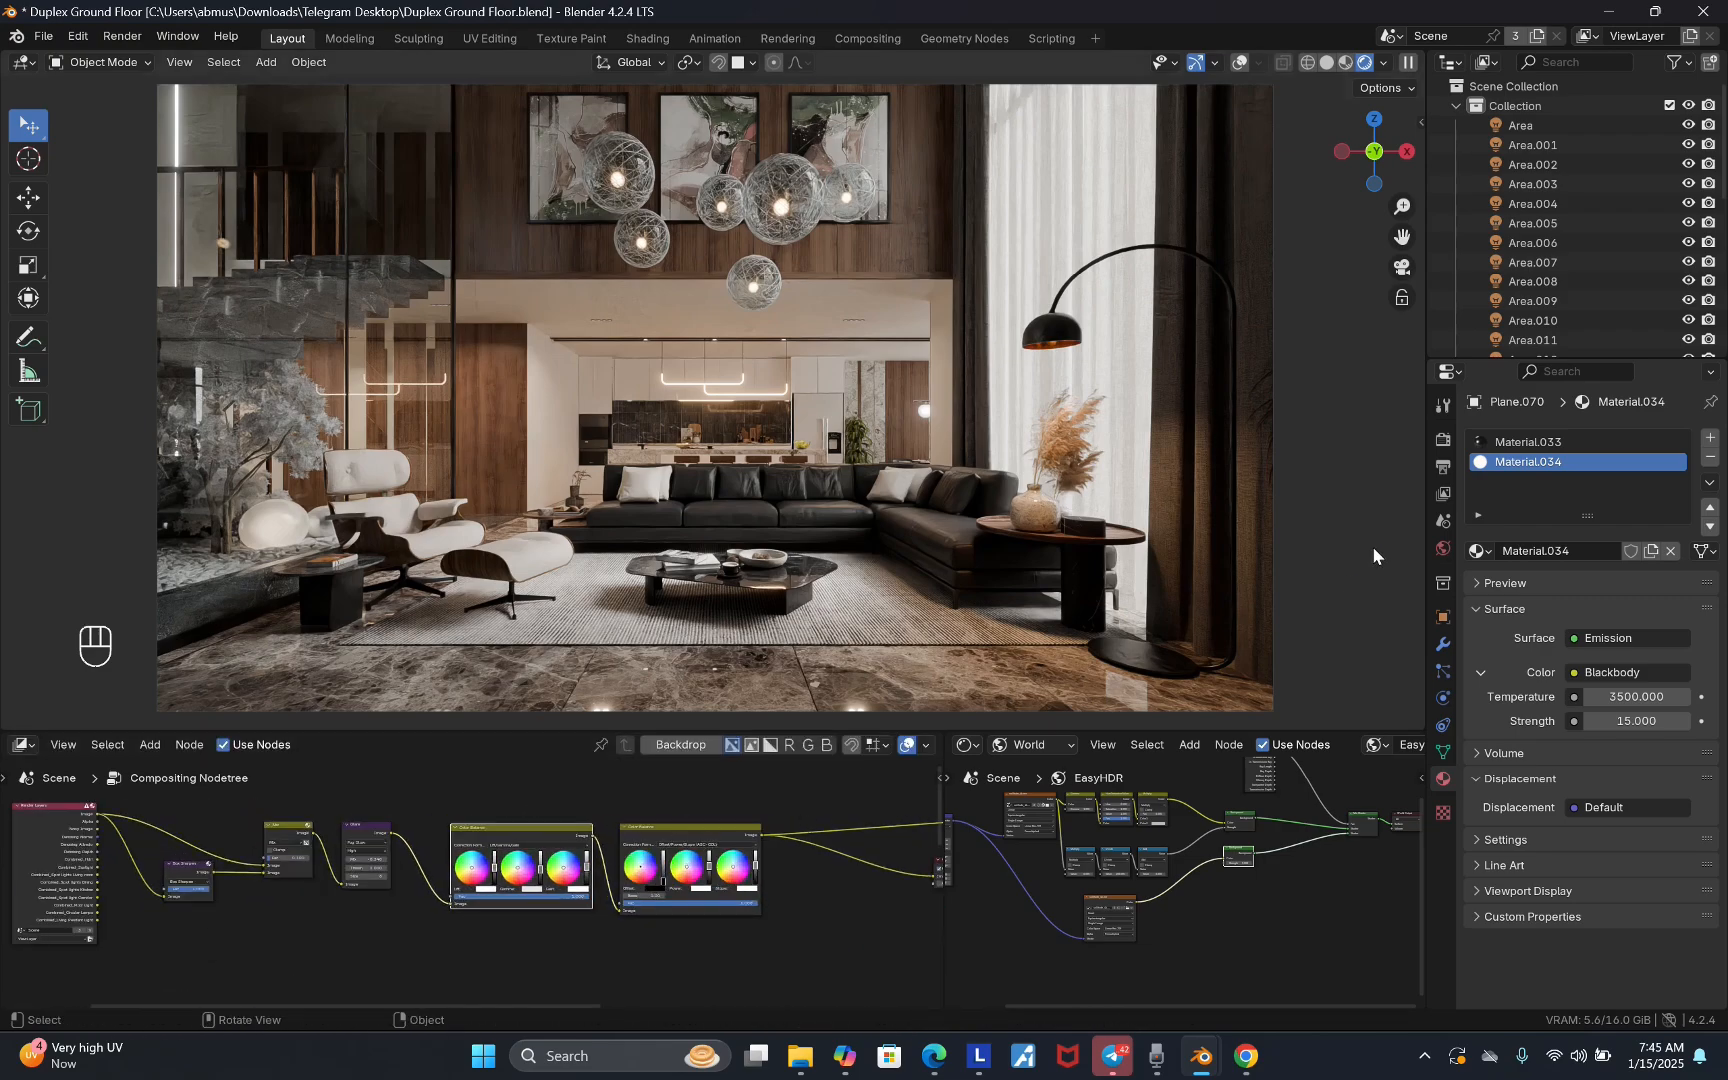
- Toggle Use Curves on and off in the scene's Color Management settings to compare the effect
{"action": "left_click", "coordinate": [1443, 437]}
{"action": "scroll", "coordinate": [1571, 819], "scroll_direction": "down", "scroll_amount": 15}
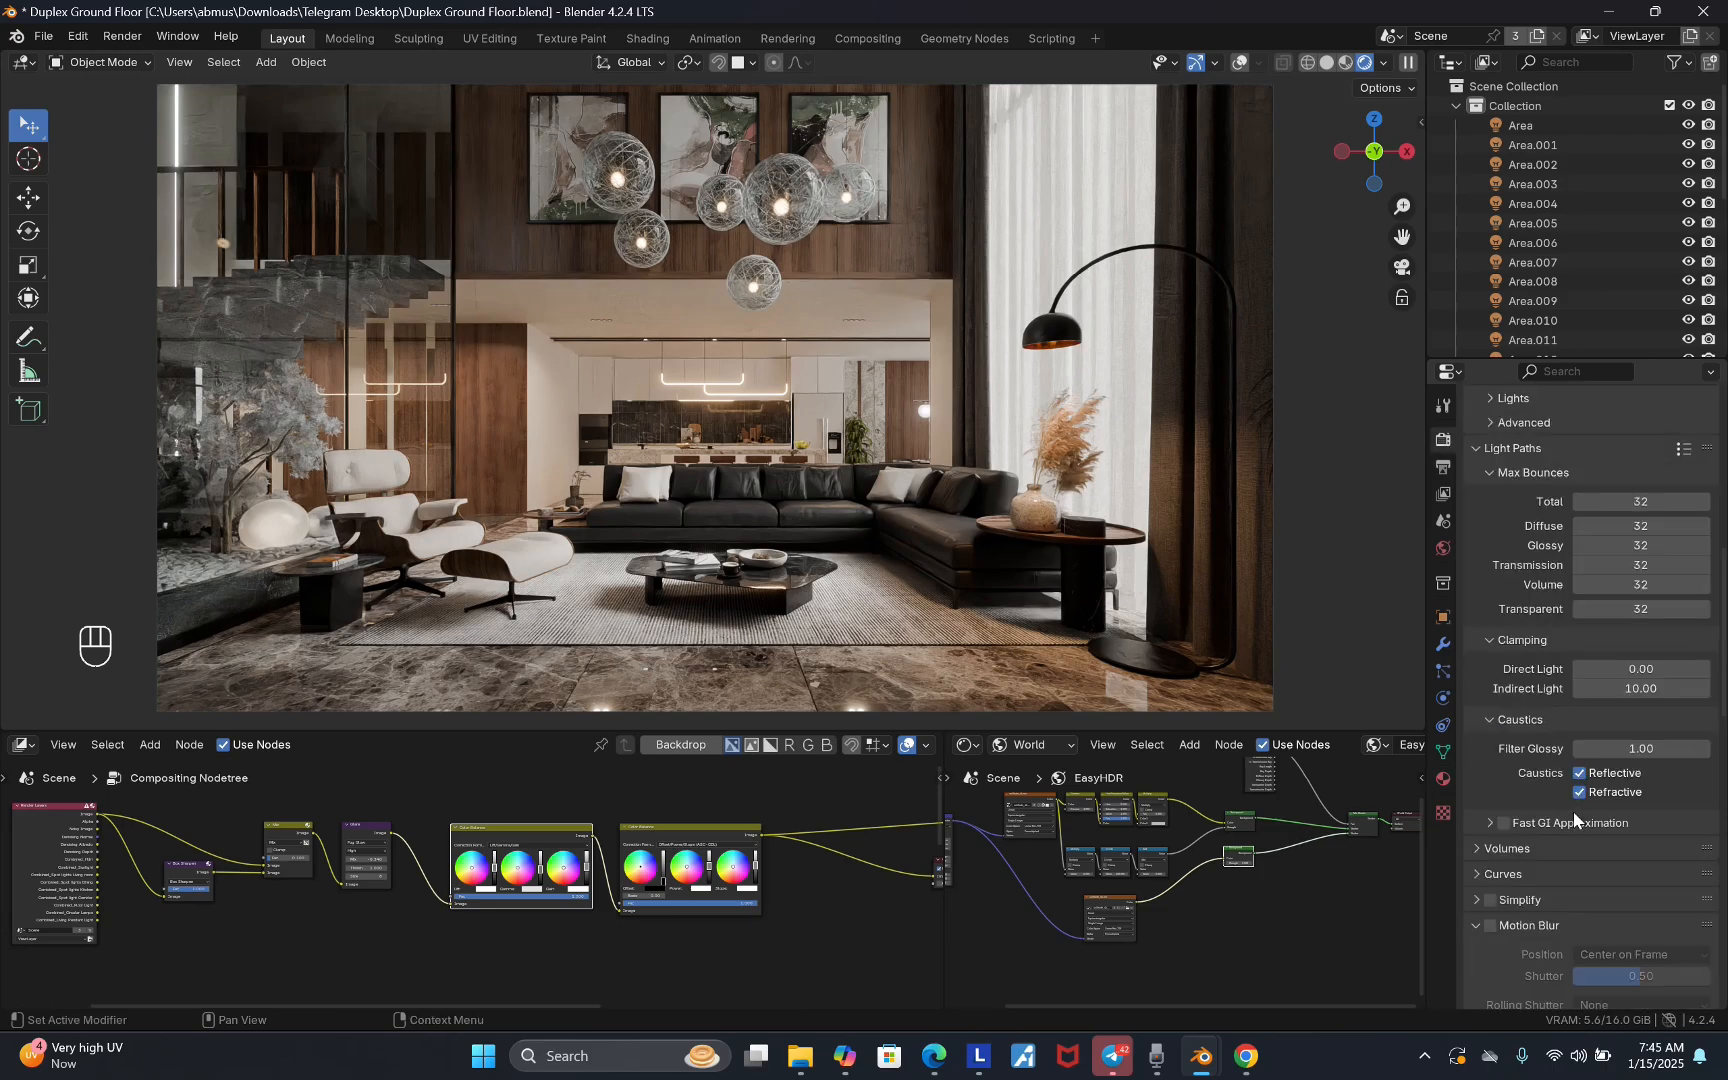
{"action": "scroll", "coordinate": [1520, 895], "scroll_direction": "down", "scroll_amount": 12}
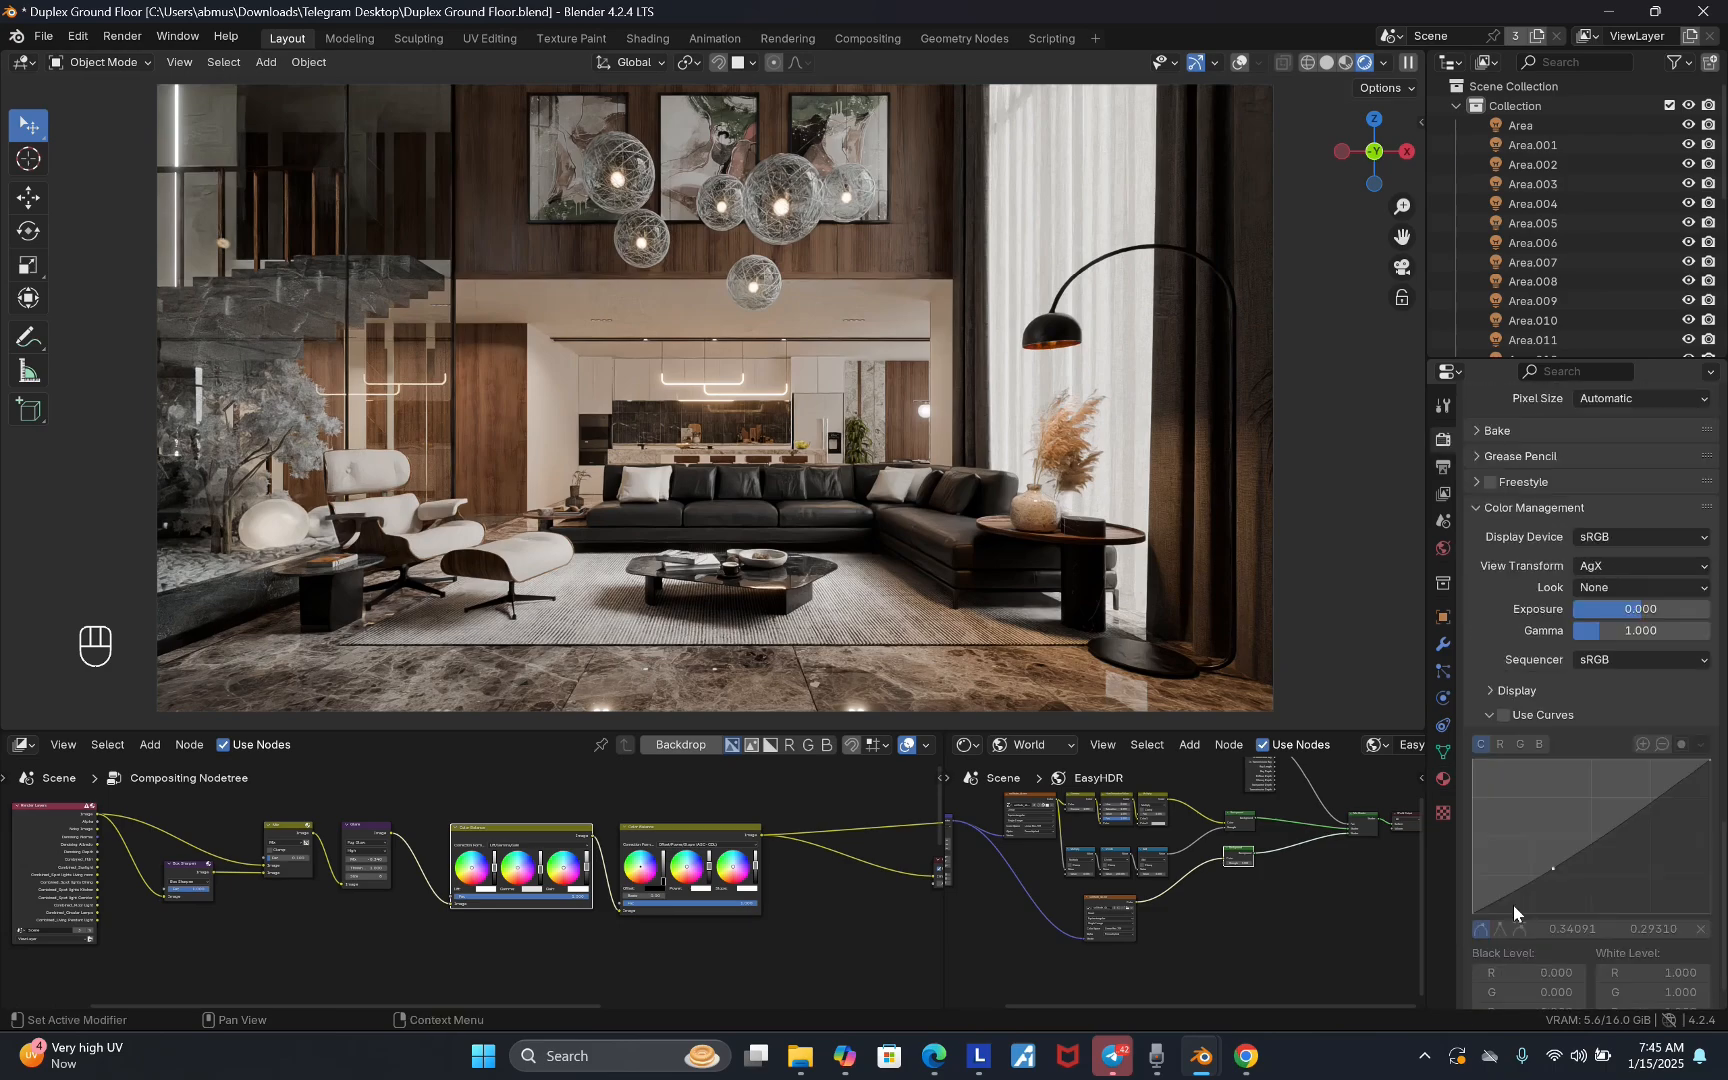
{"action": "left_click", "coordinate": [1504, 716]}
{"action": "left_click", "coordinate": [1504, 716]}
- Enlarge the 3D viewport, check the output format settings, and set the render Max Samples to 256
{"action": "left_click_drag", "start_coordinate": [905, 730], "coordinate": [905, 778]}
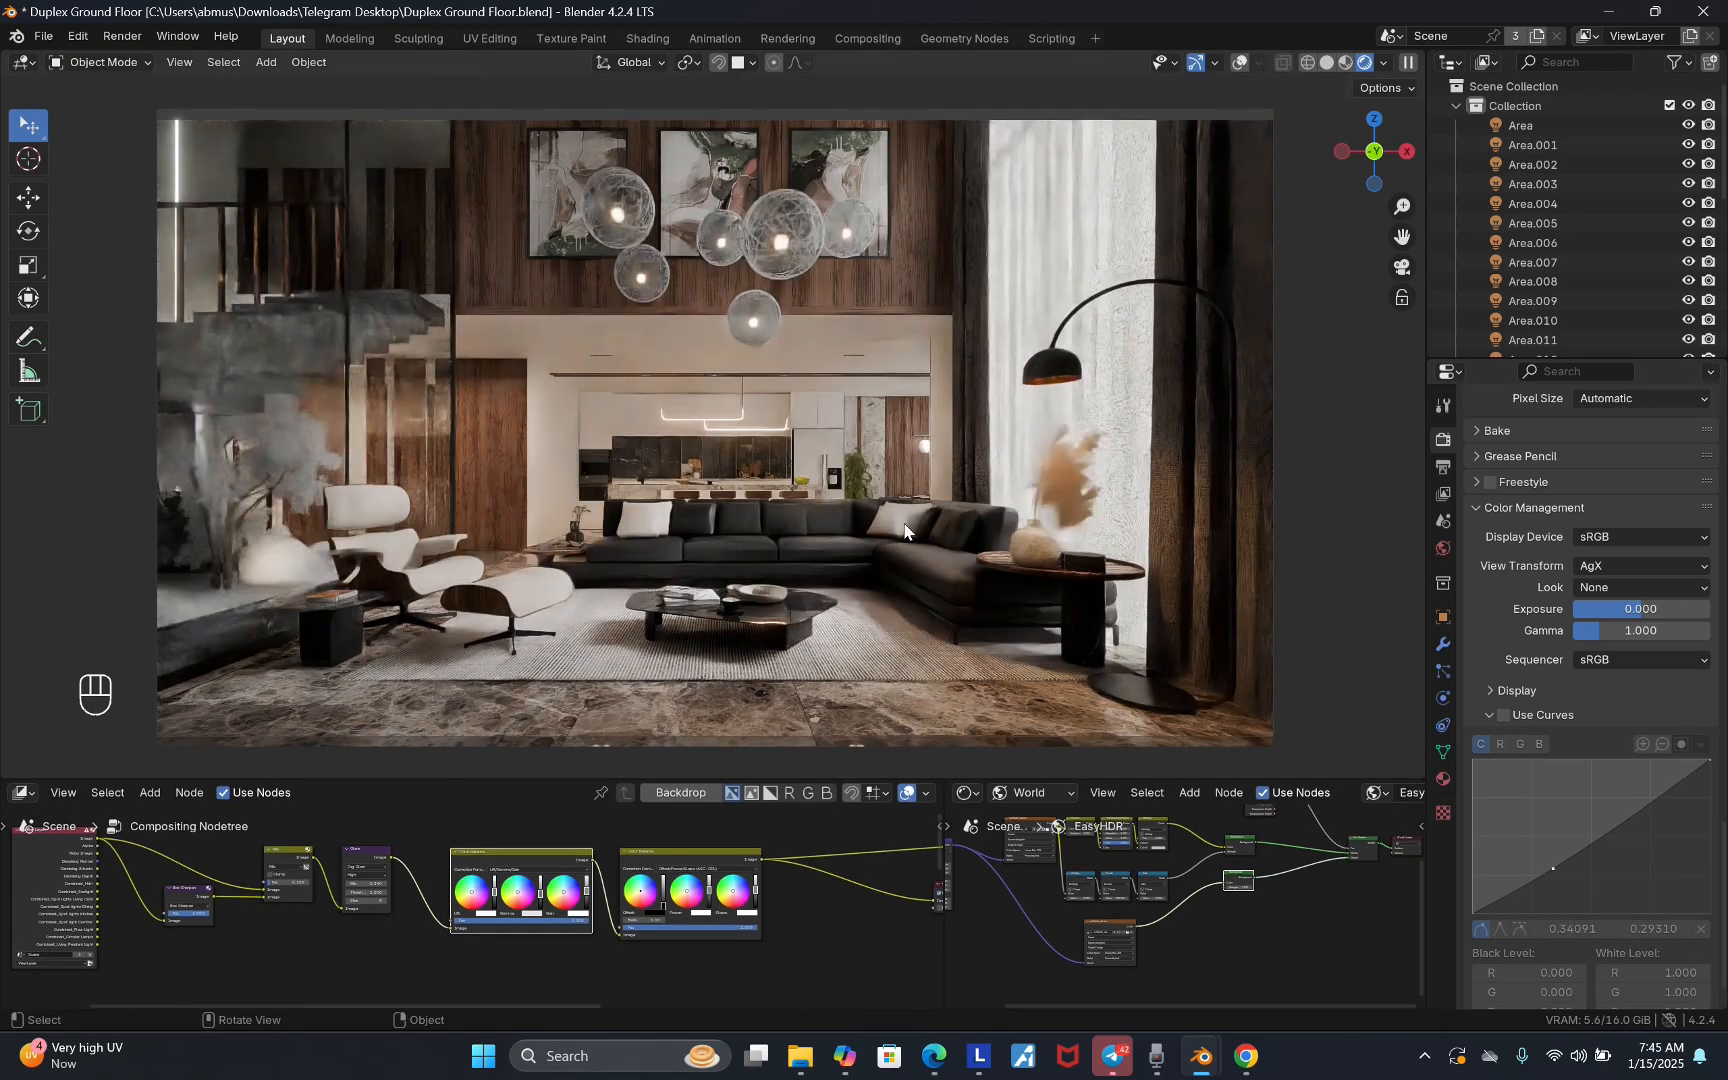
{"action": "left_click", "coordinate": [1442, 467]}
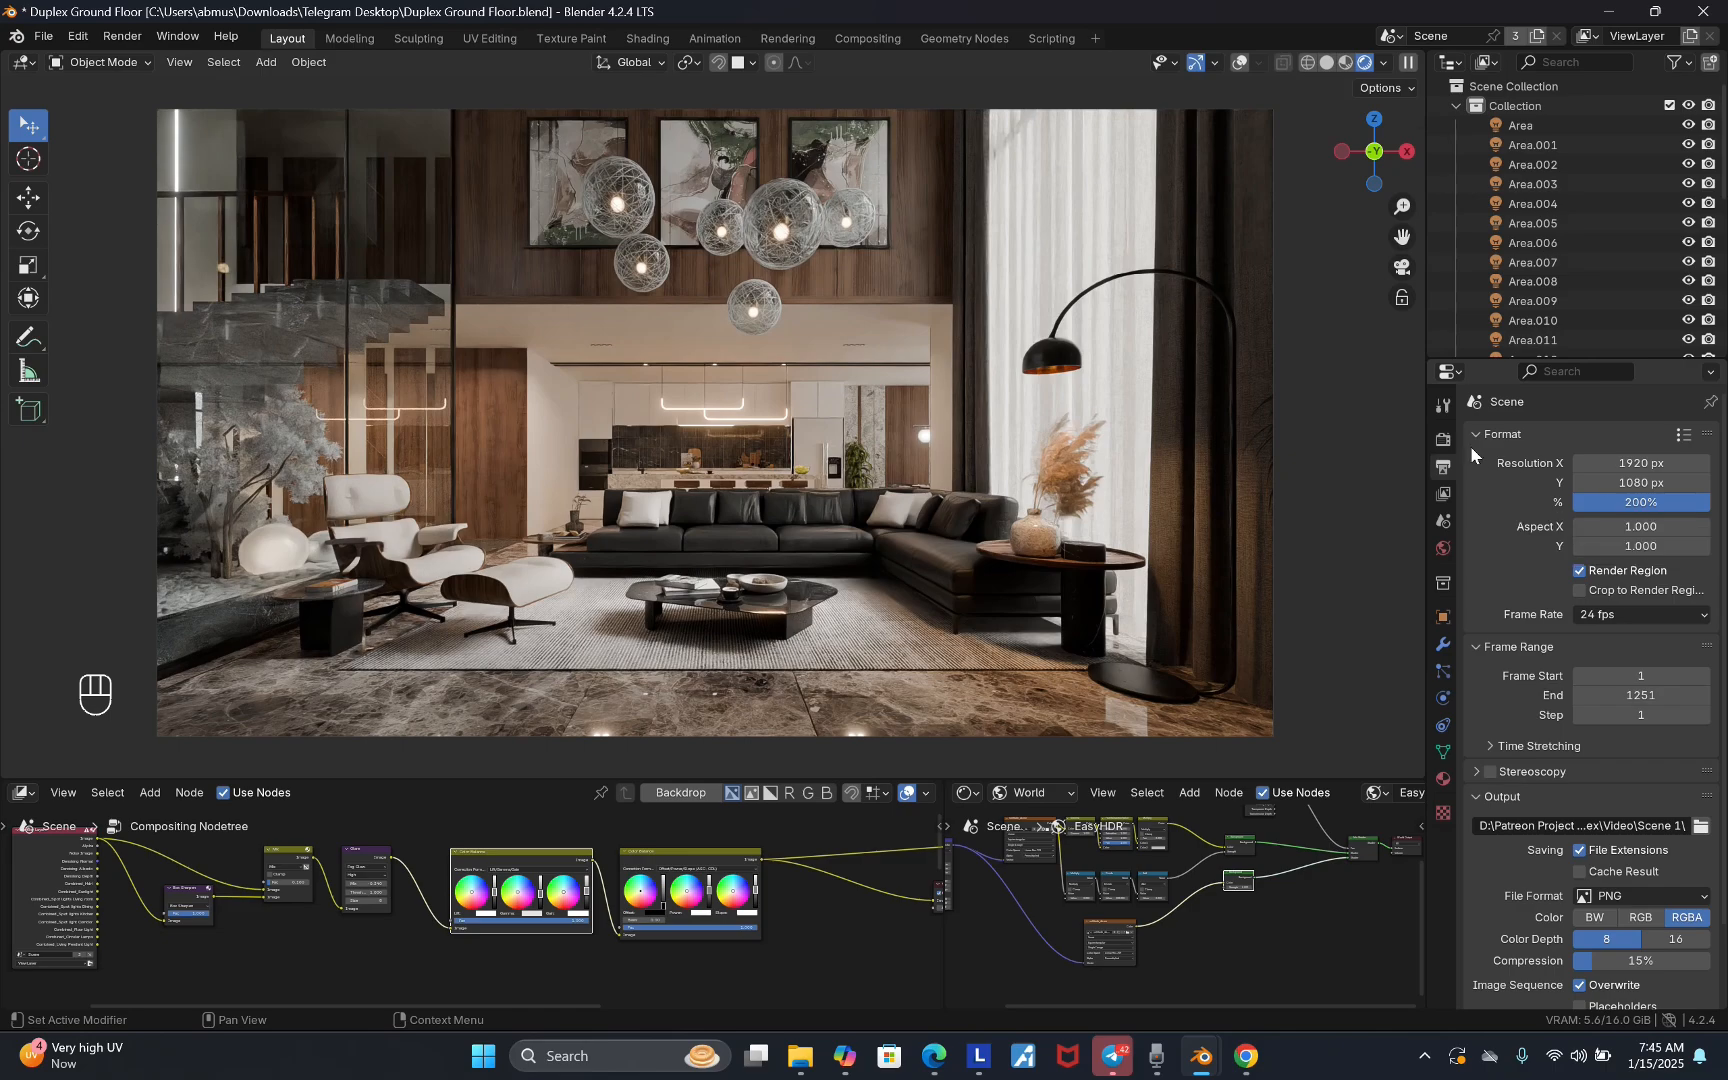
{"action": "left_click", "coordinate": [1443, 440]}
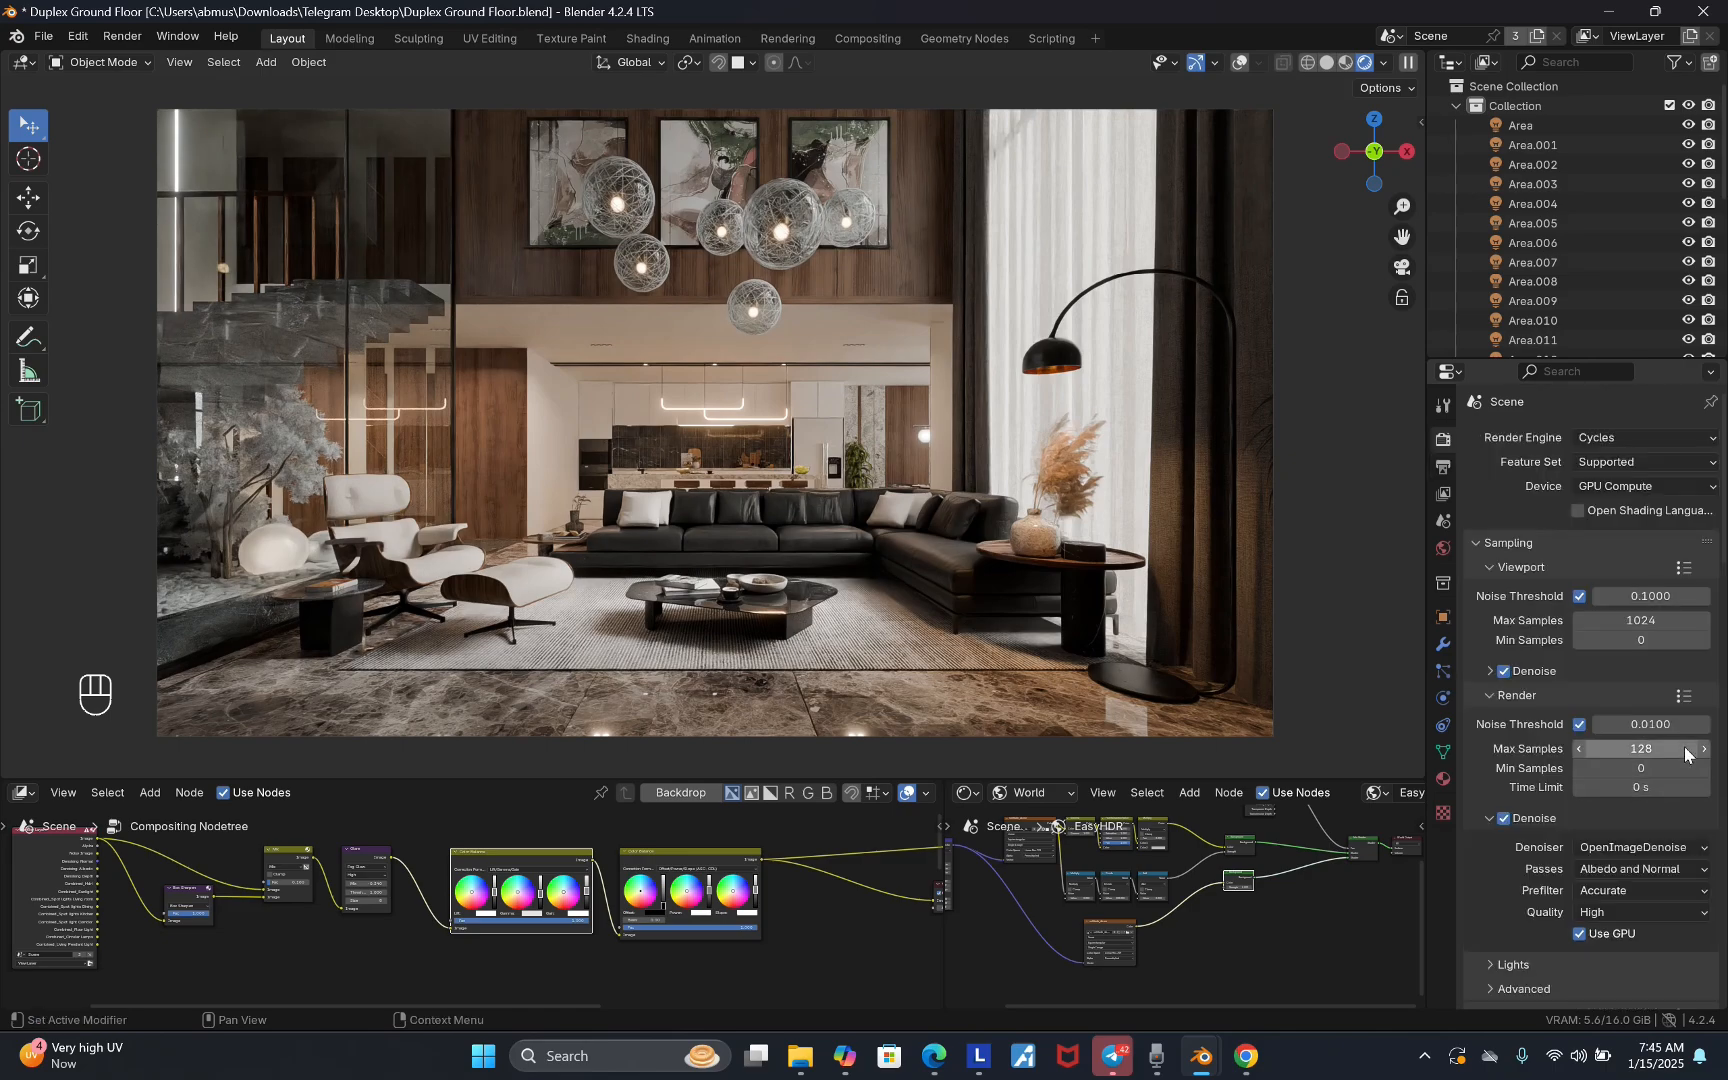
{"action": "scroll", "coordinate": [1665, 770], "scroll_direction": "down", "scroll_amount": 4}
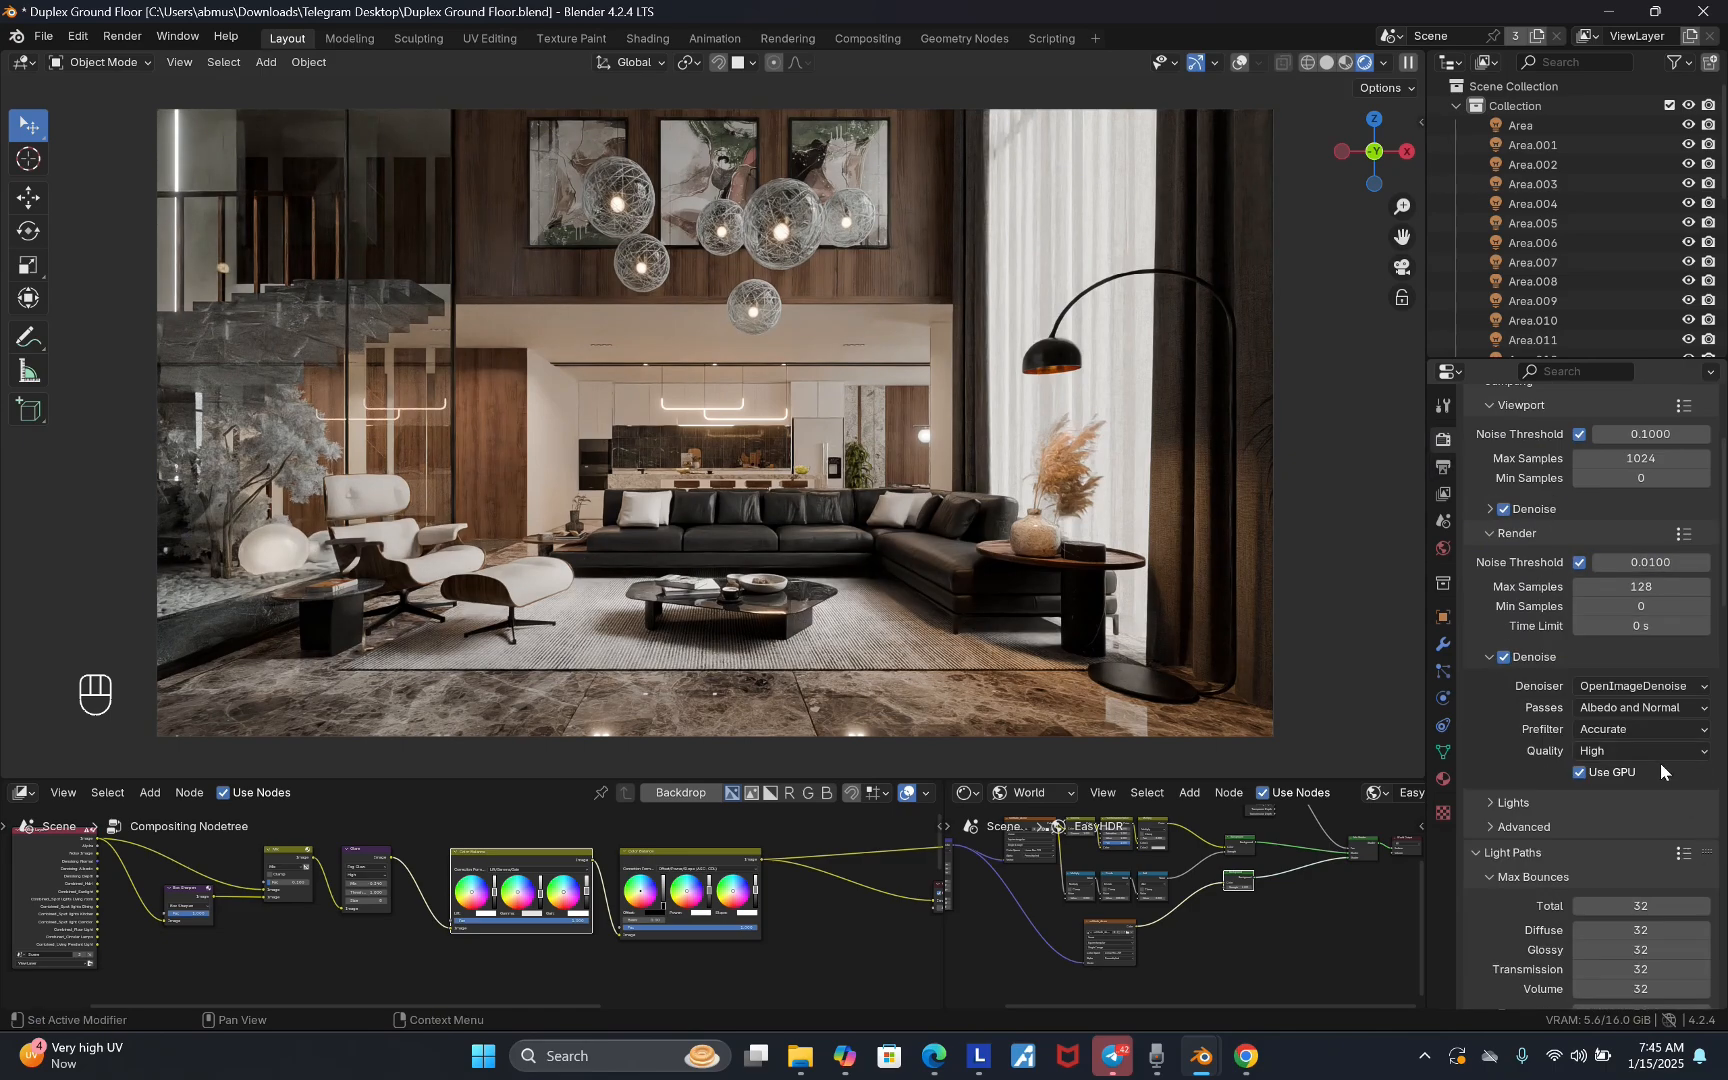
{"action": "scroll", "coordinate": [1625, 688], "scroll_direction": "up", "scroll_amount": 2}
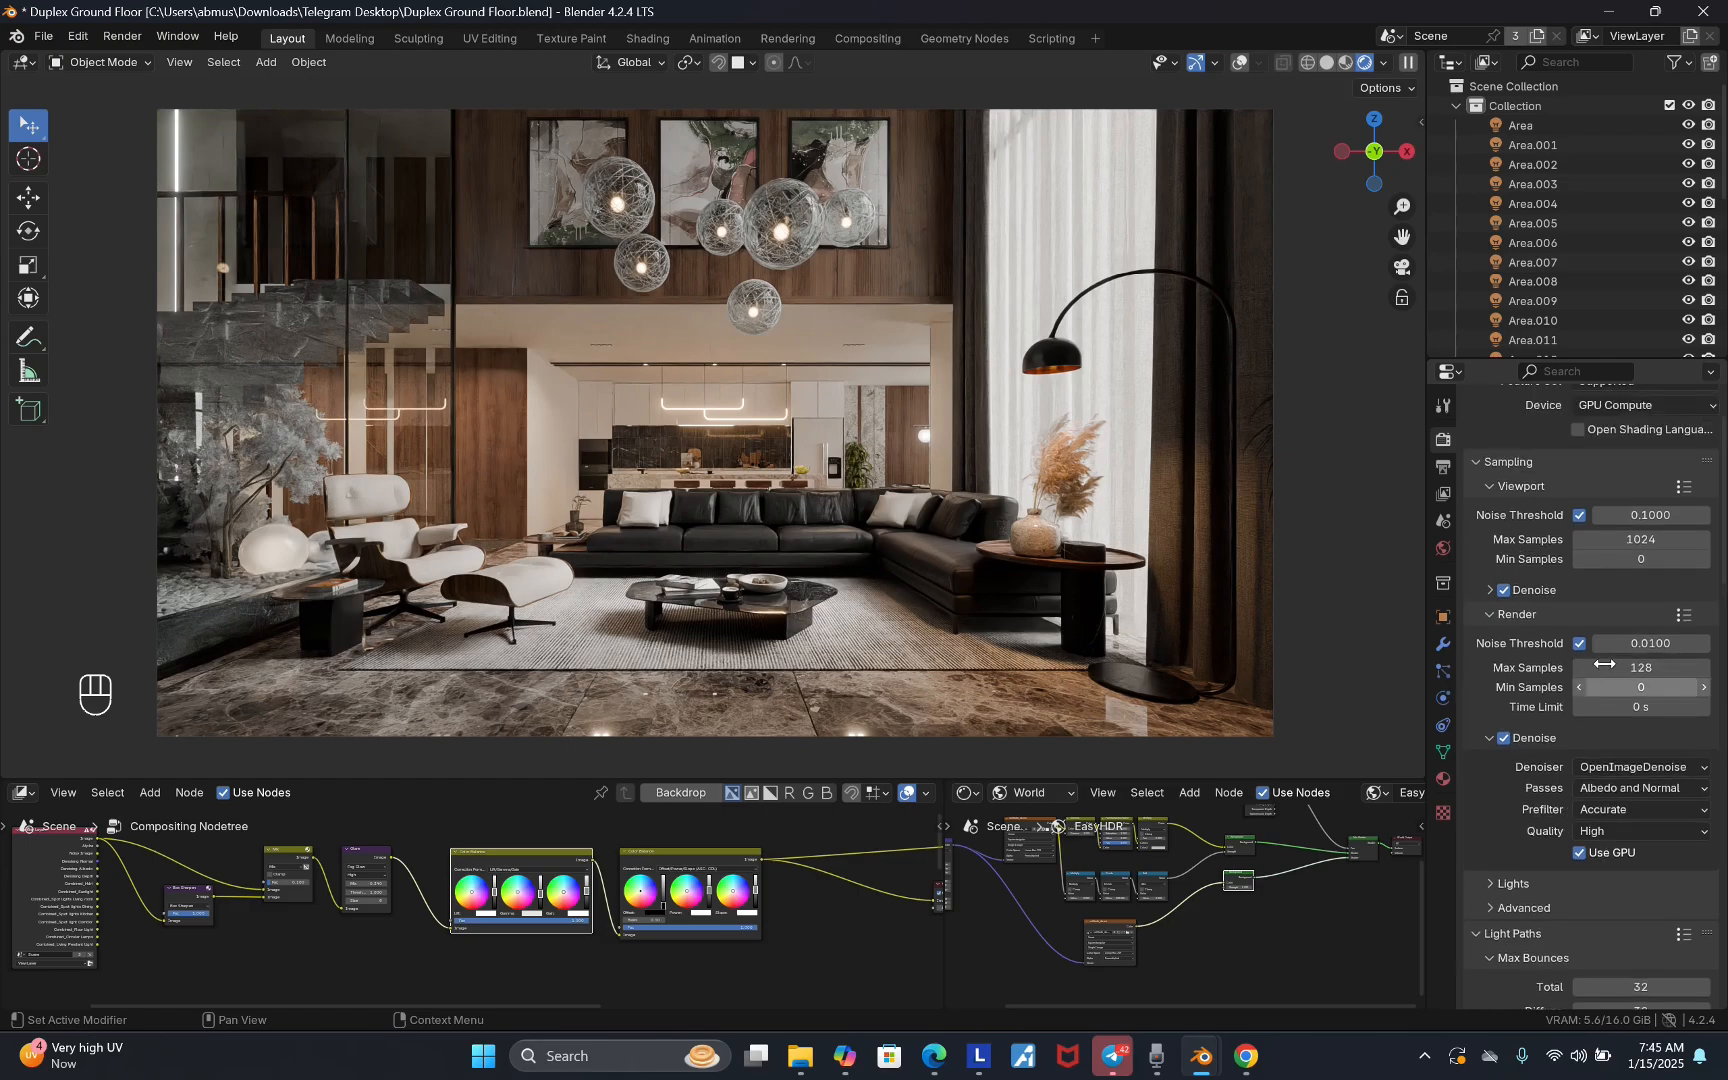
{"action": "left_click", "coordinate": [1637, 662]}
{"action": "type", "text": "256"}
{"action": "key", "text": "Return"}
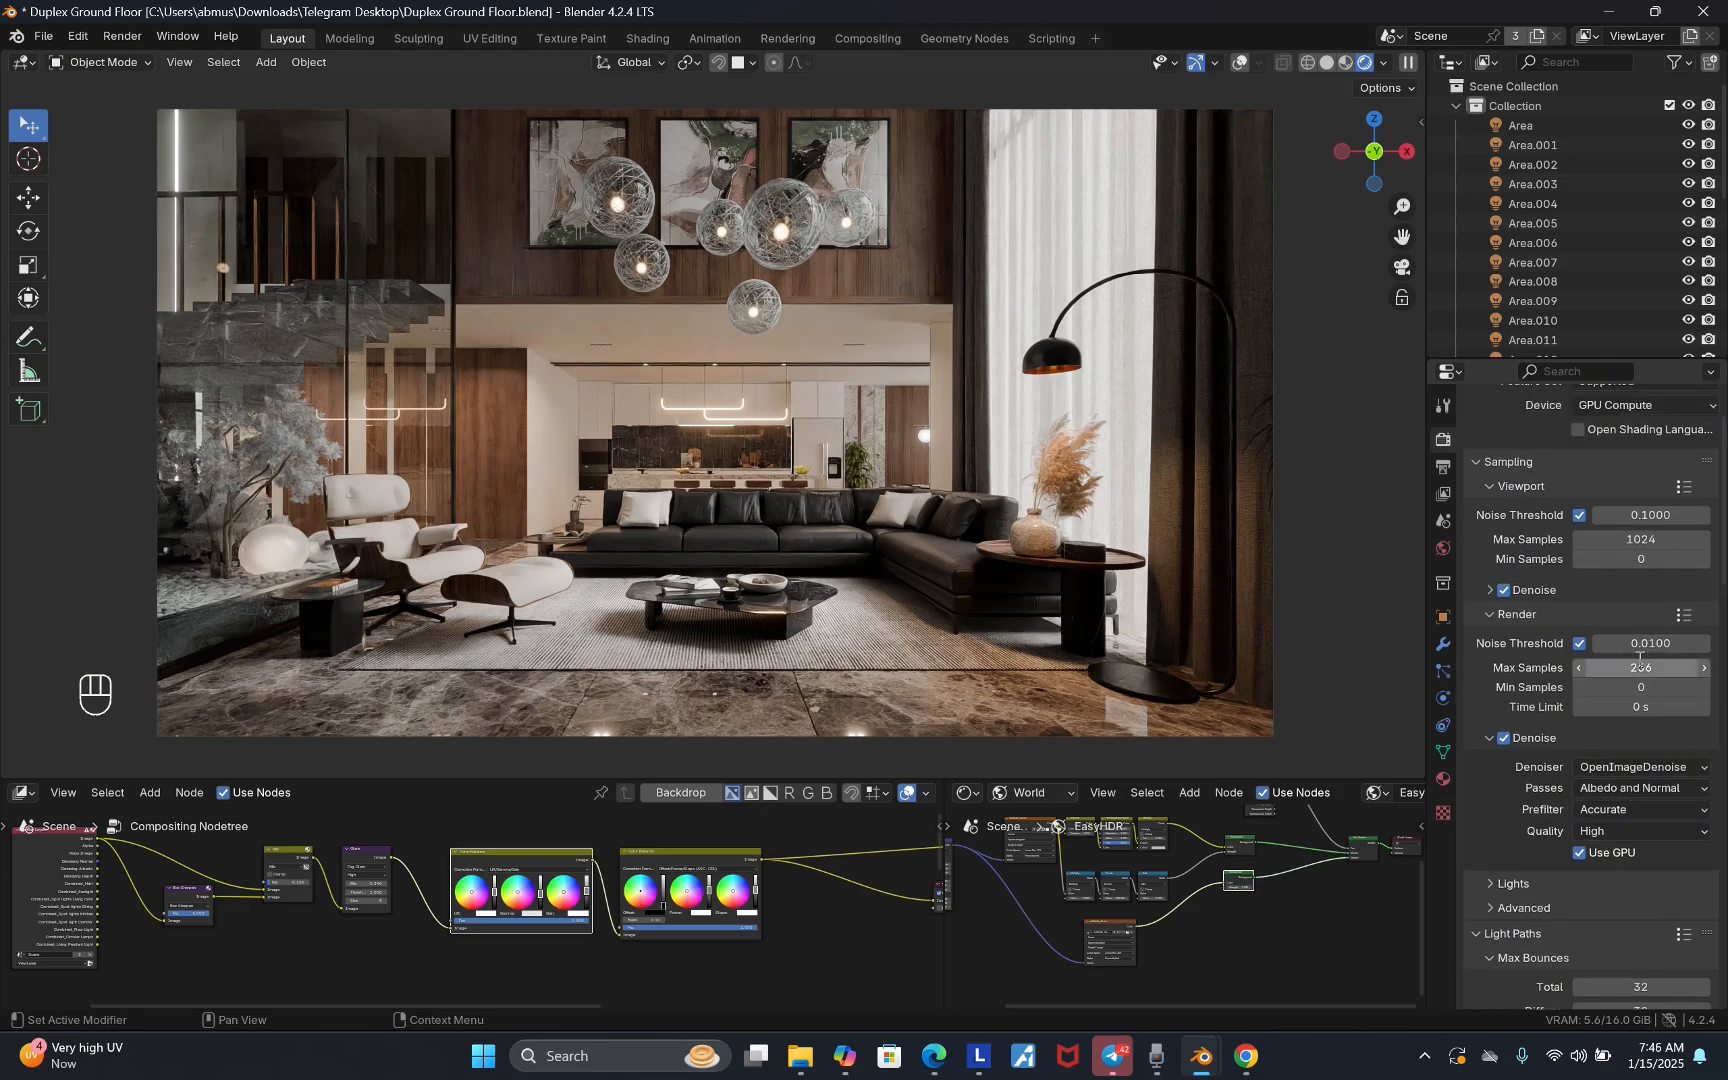
- Check the Light Paths presets and bring up the render commands
{"action": "scroll", "coordinate": [1640, 665], "scroll_direction": "down", "scroll_amount": 4}
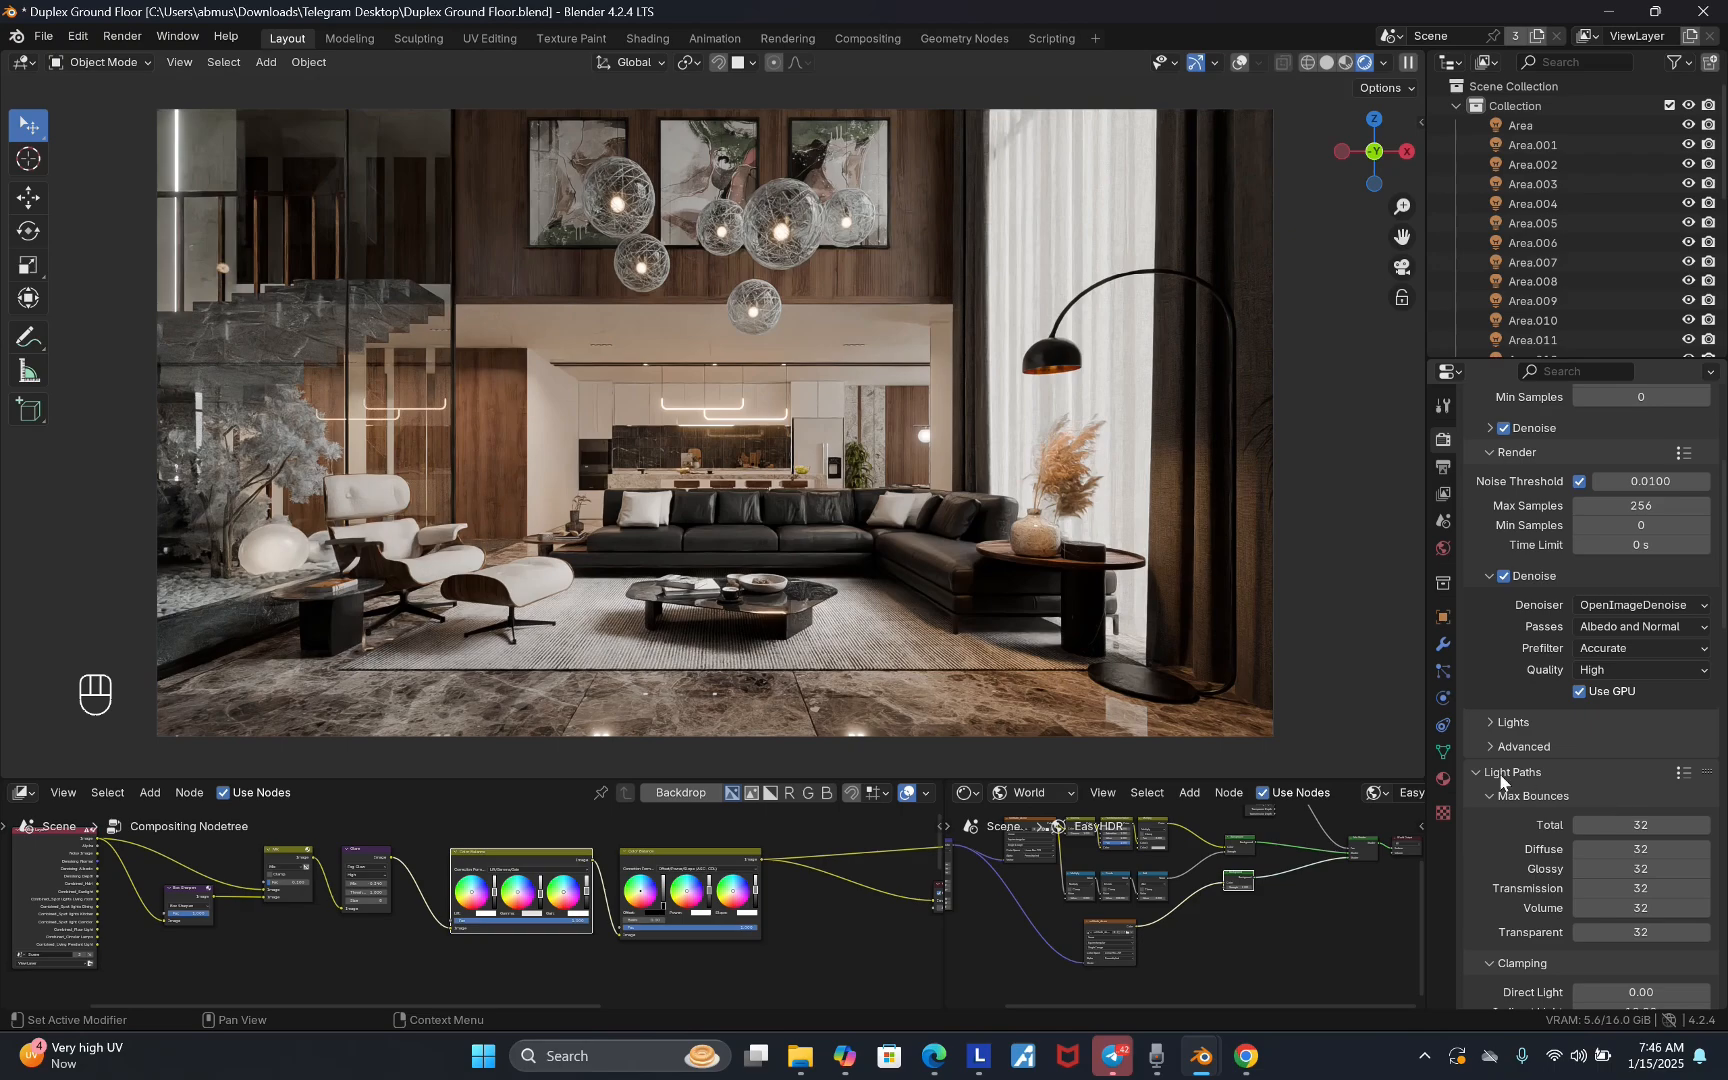
{"action": "left_click", "coordinate": [1684, 773]}
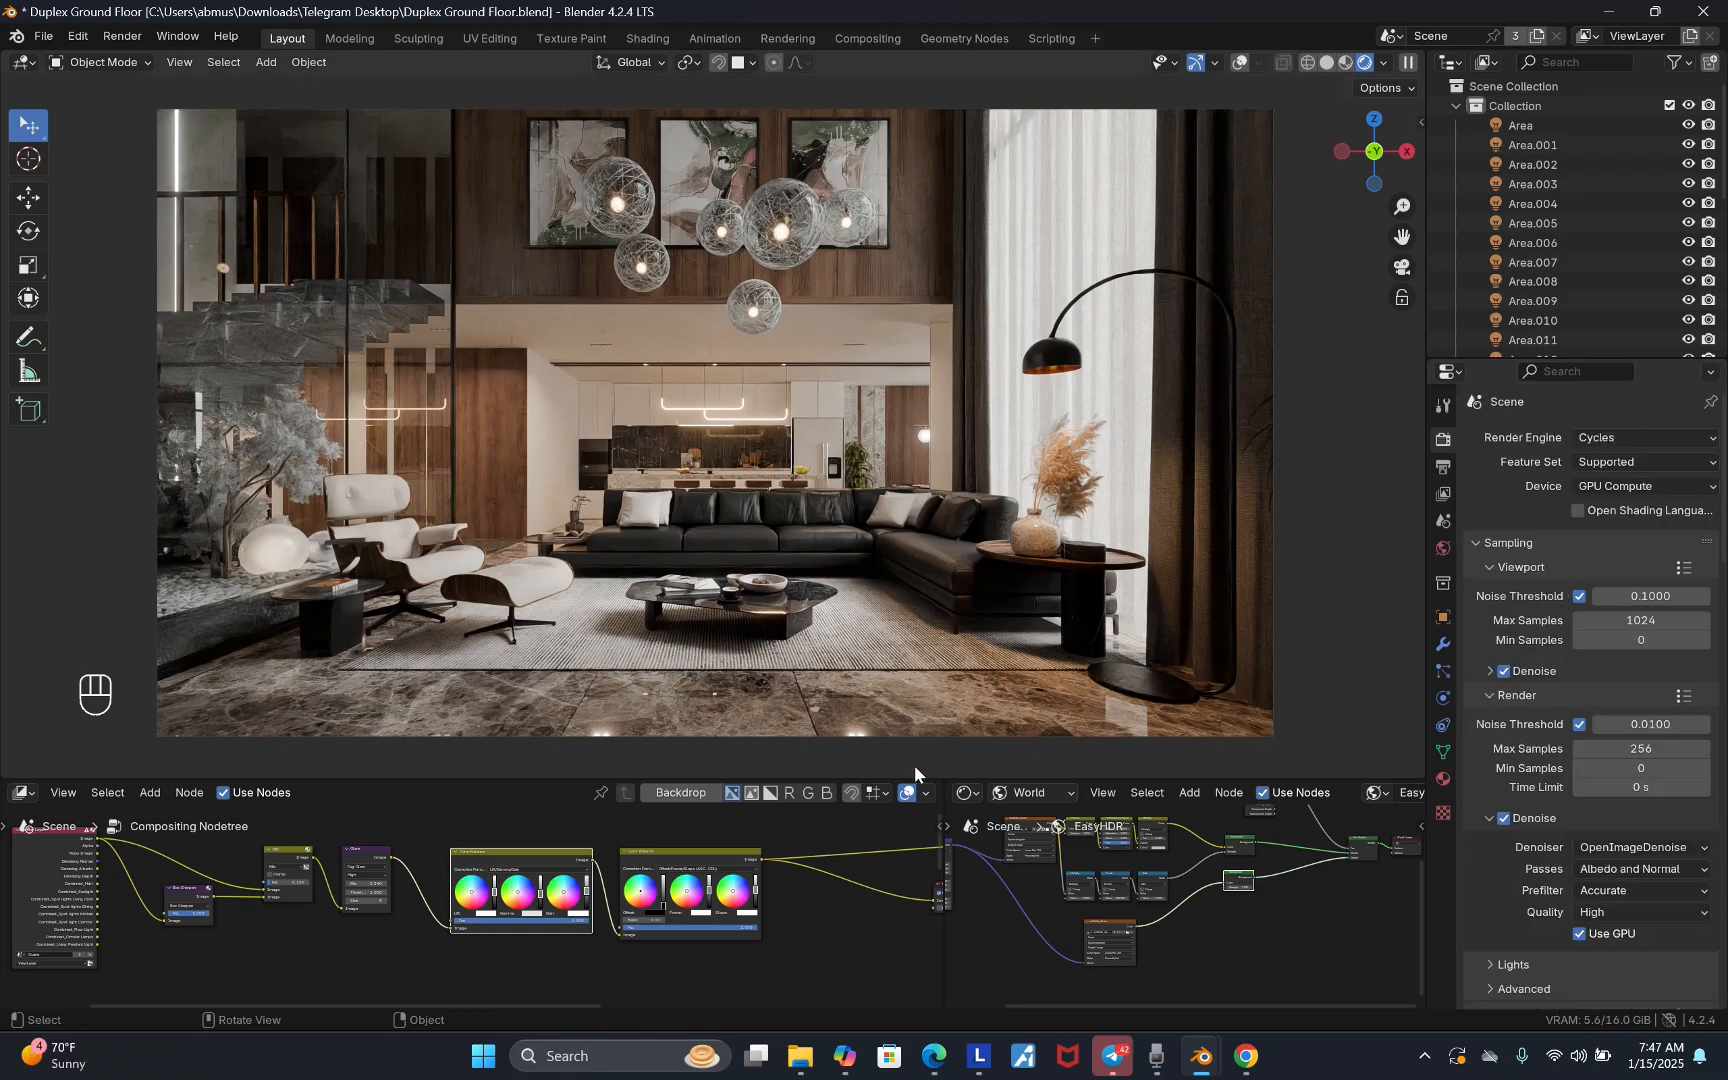
{"action": "left_click", "coordinate": [122, 36]}
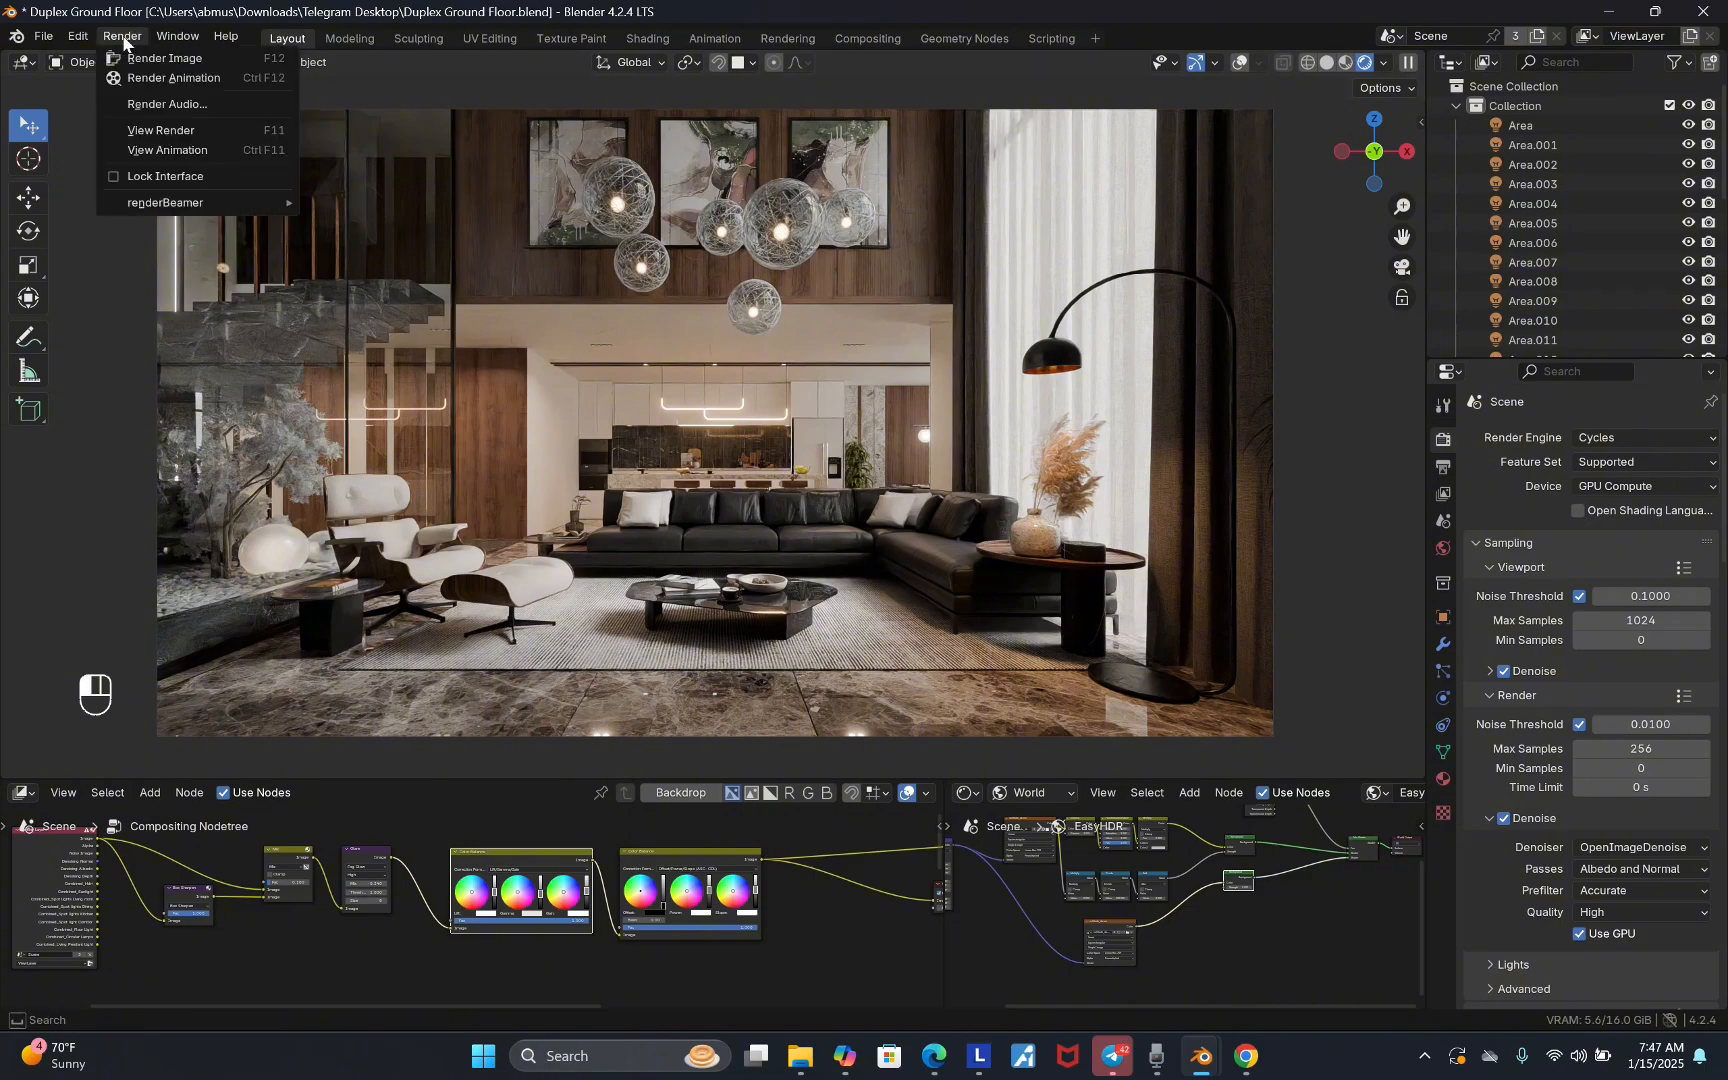